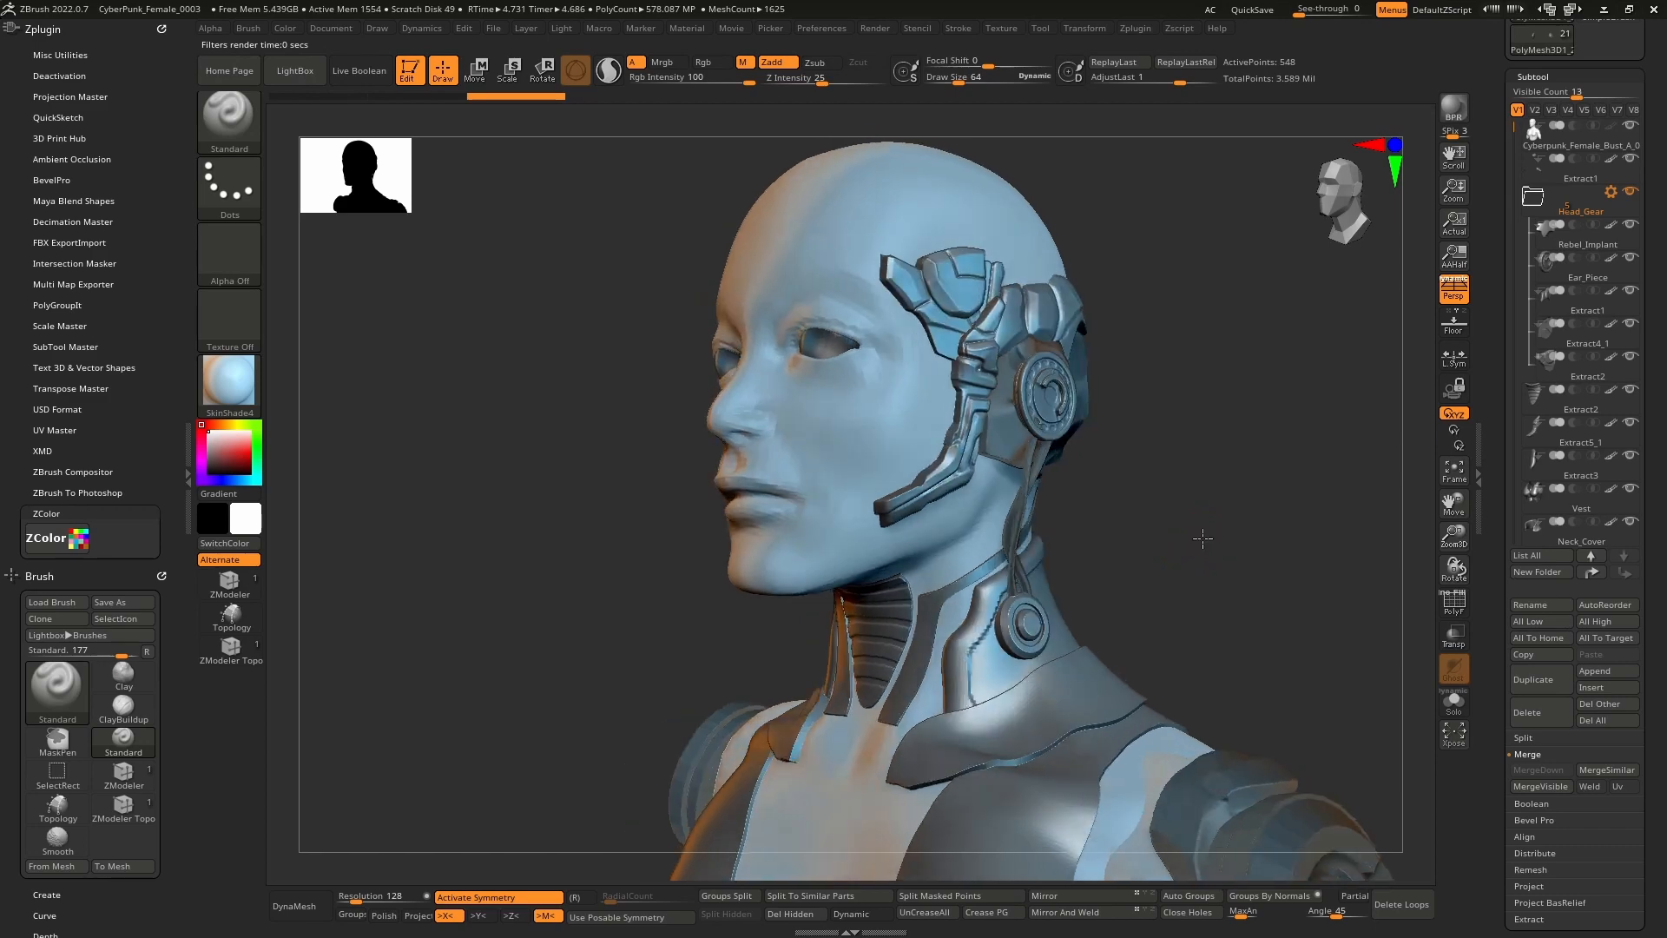
Turn the bust to profile, select the Extract4_1 panel and pick DamStandard (B-D-S).
mouse_move(1079, 607)
right_mouse_down("alt")
mouse_move(1078, 482)
mouse_move(1064, 555)
mouse_move(1077, 638)
mouse_move(977, 597)
mouse_move(1007, 573)
right_mouse_up("alt")
right_click_drag(1139, 561, 839, 469)
left_click(806, 559, "alt")
key("b")
key("d")
key("s")
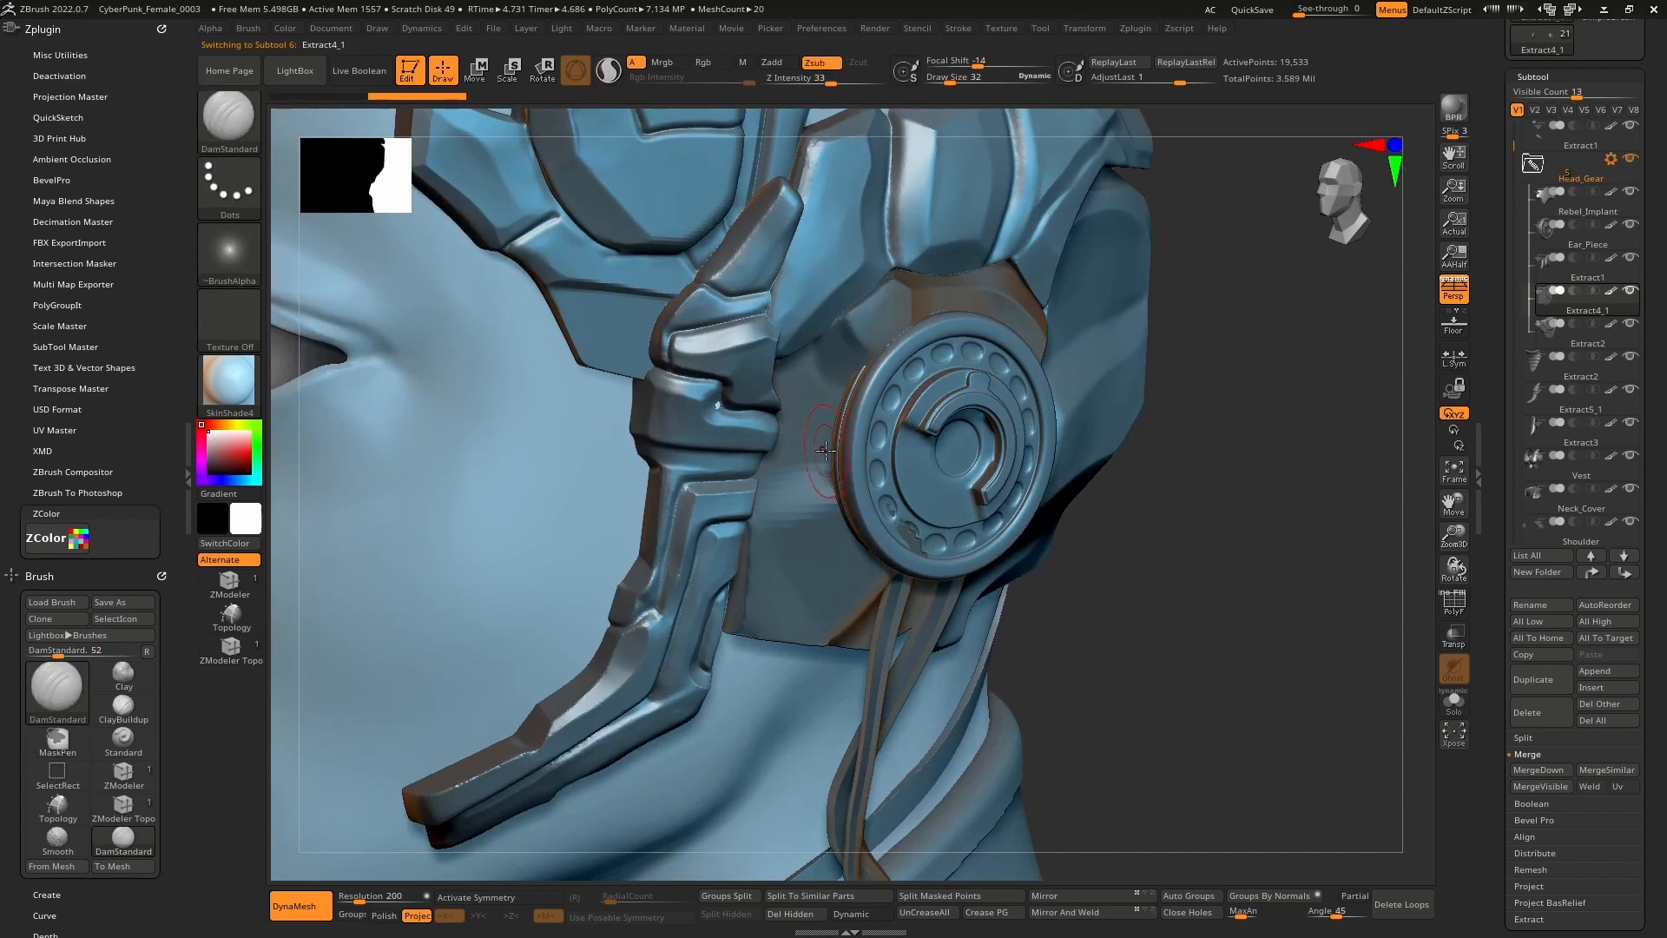
Shrink the brush to about 17 and make the other parts transparent and ghosted.
key("space")
left_click_drag(825, 451, 777, 462)
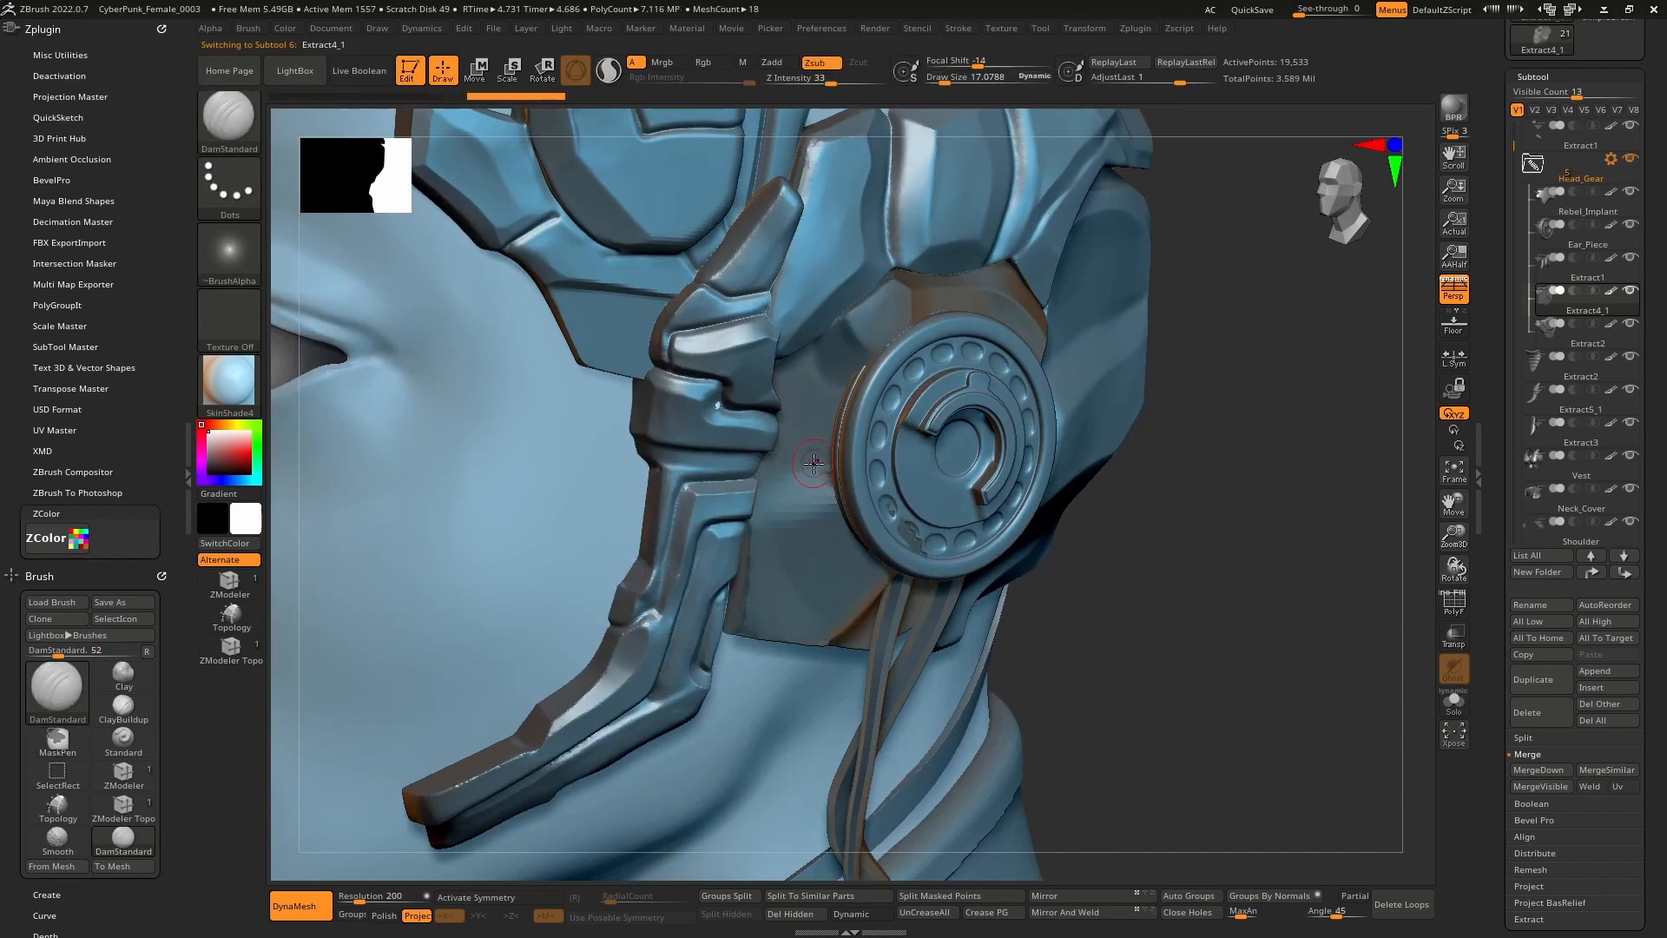
key("t")
right_click_drag(816, 467, 861, 492)
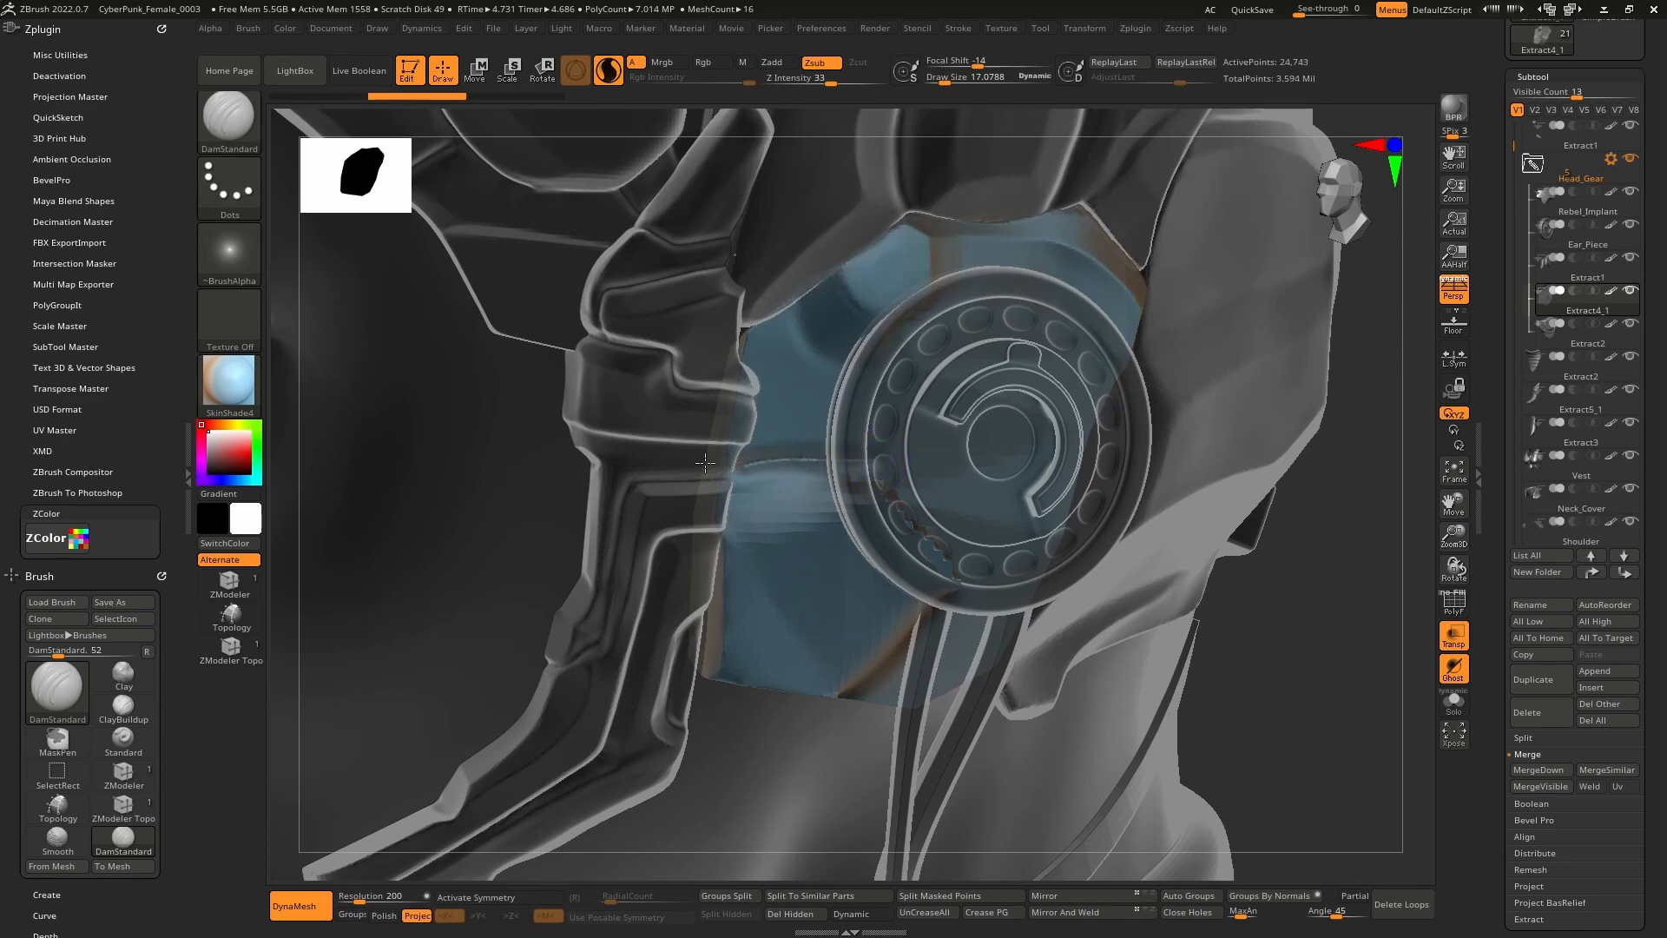
Carve and smooth a crease behind the ear piece, then solo Extract4_1.
left_click_drag(705, 463, 700, 462)
mouse_move(738, 468)
right_mouse_down()
mouse_move(695, 471)
mouse_move(747, 474)
right_mouse_up()
right_click(757, 475)
mouse_move(807, 455)
left_mouse_down("shift")
mouse_move(748, 459)
mouse_move(782, 458)
left_mouse_up("shift")
right_click_drag(748, 464, 779, 471)
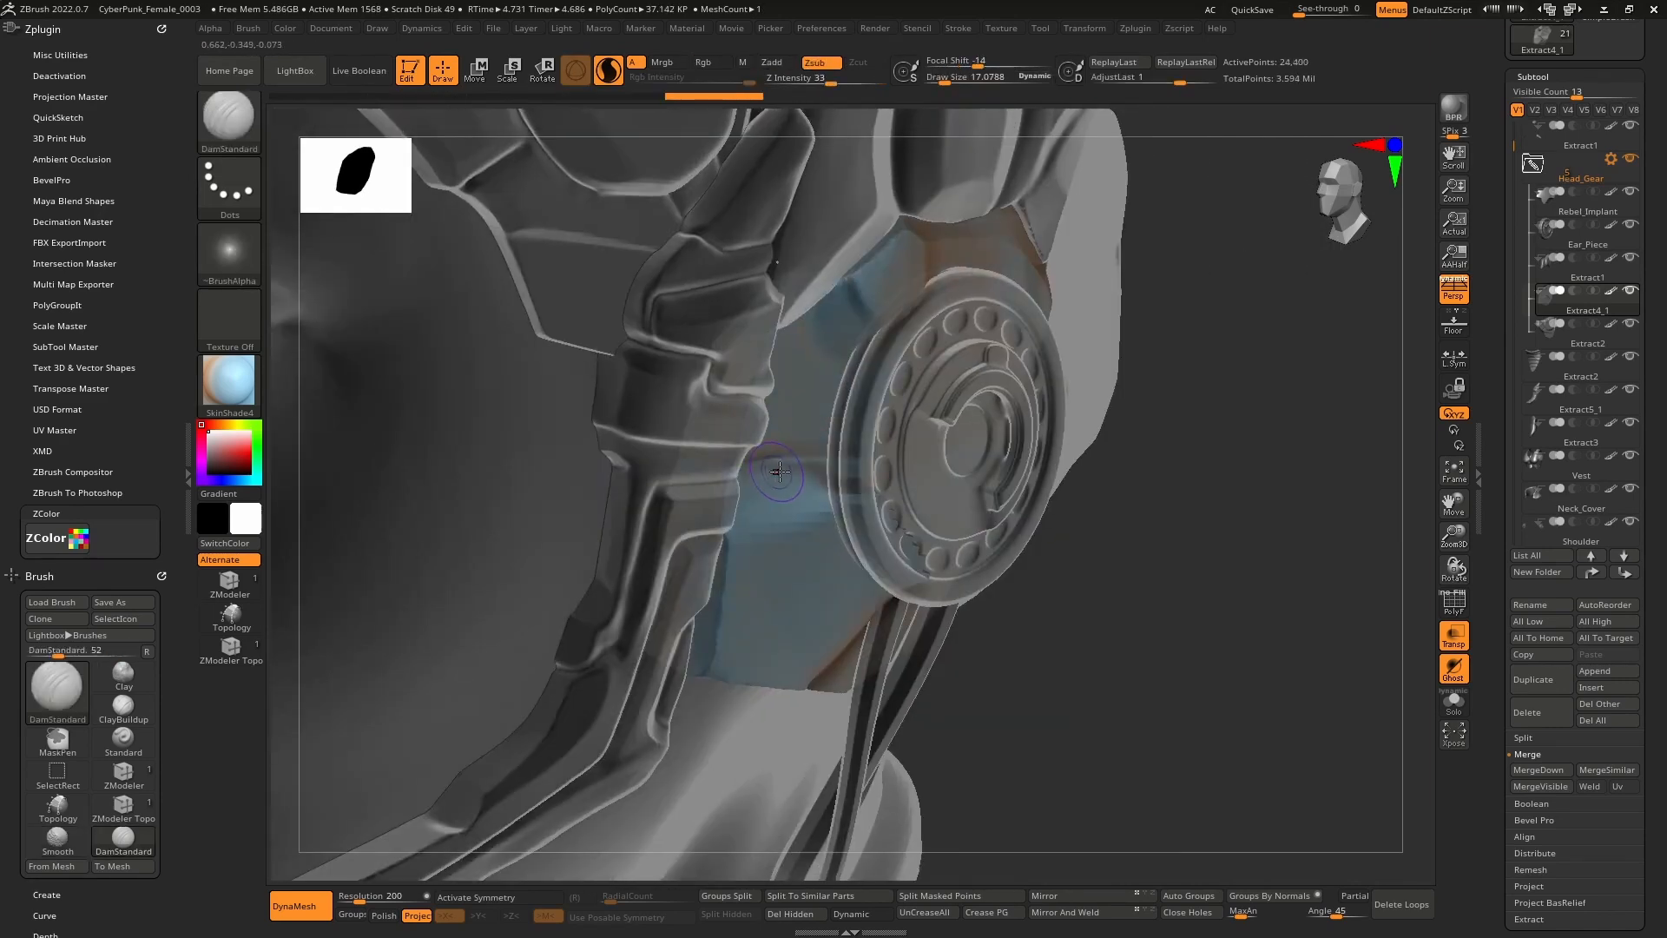
left_click(1454, 702)
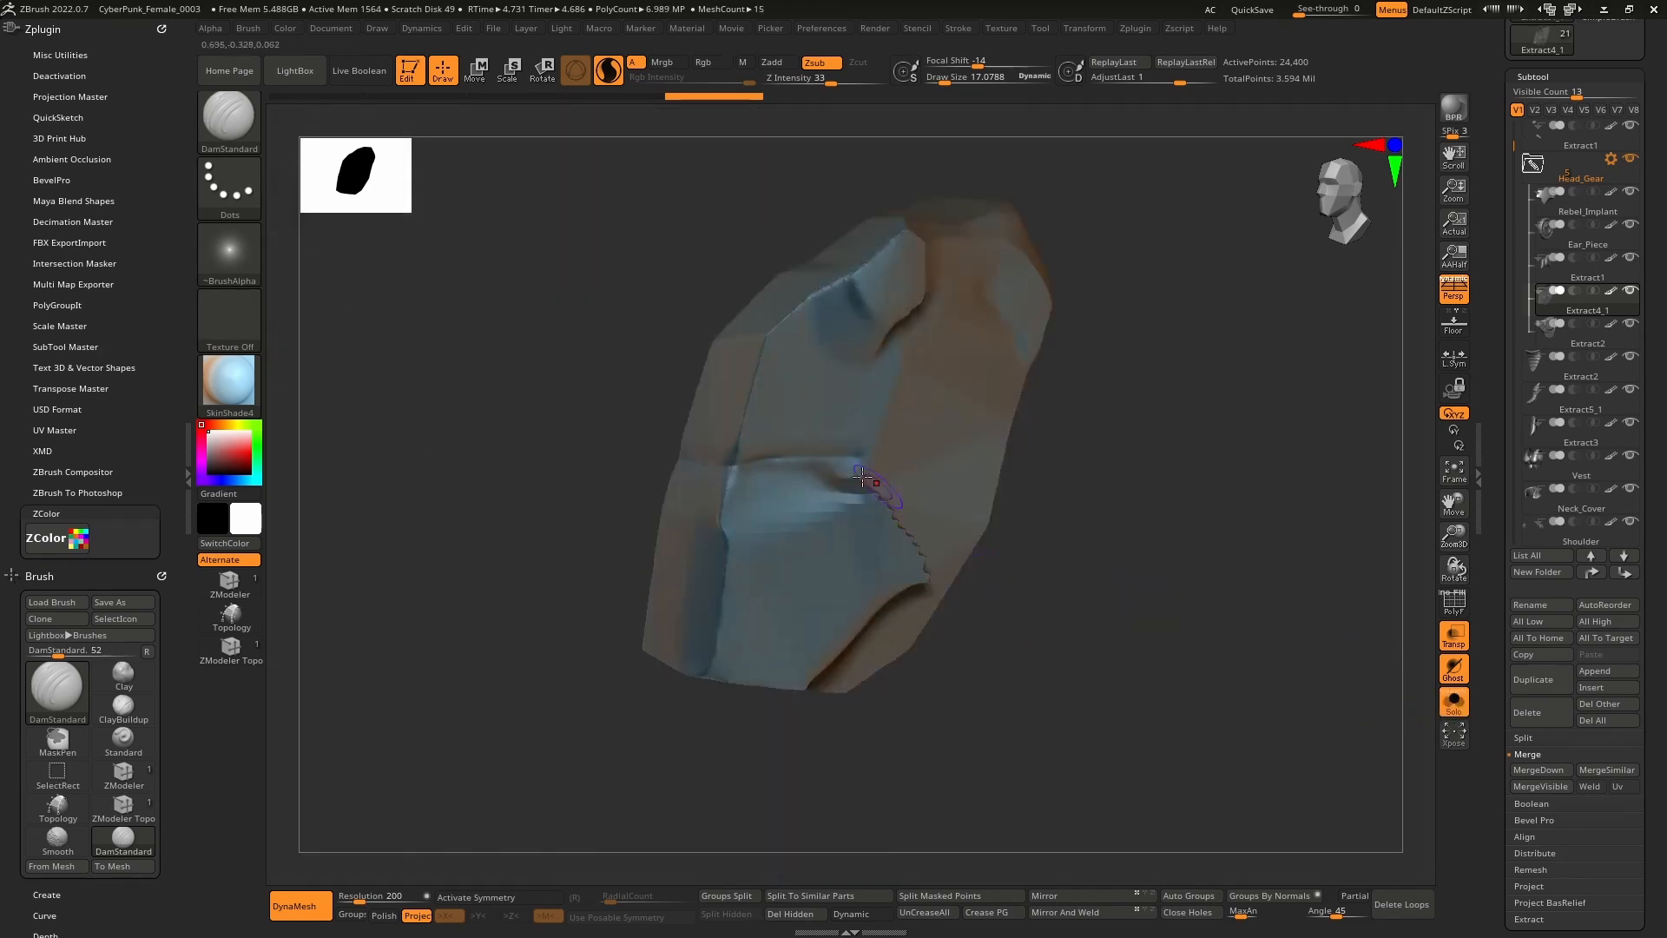
Carve the zigzag crease down the panel with DamStandard.
left_click_drag(804, 460, 854, 466)
right_click_drag(876, 477, 815, 497)
left_click_drag(833, 491, 878, 622)
mouse_move(878, 622)
right_mouse_down()
mouse_move(909, 599)
mouse_move(828, 580)
mouse_move(917, 539)
right_mouse_up()
Switch to hPolish (B-H-P) to flatten the dark dent and reshape the ridge tip.
key("b")
key("h")
key("p")
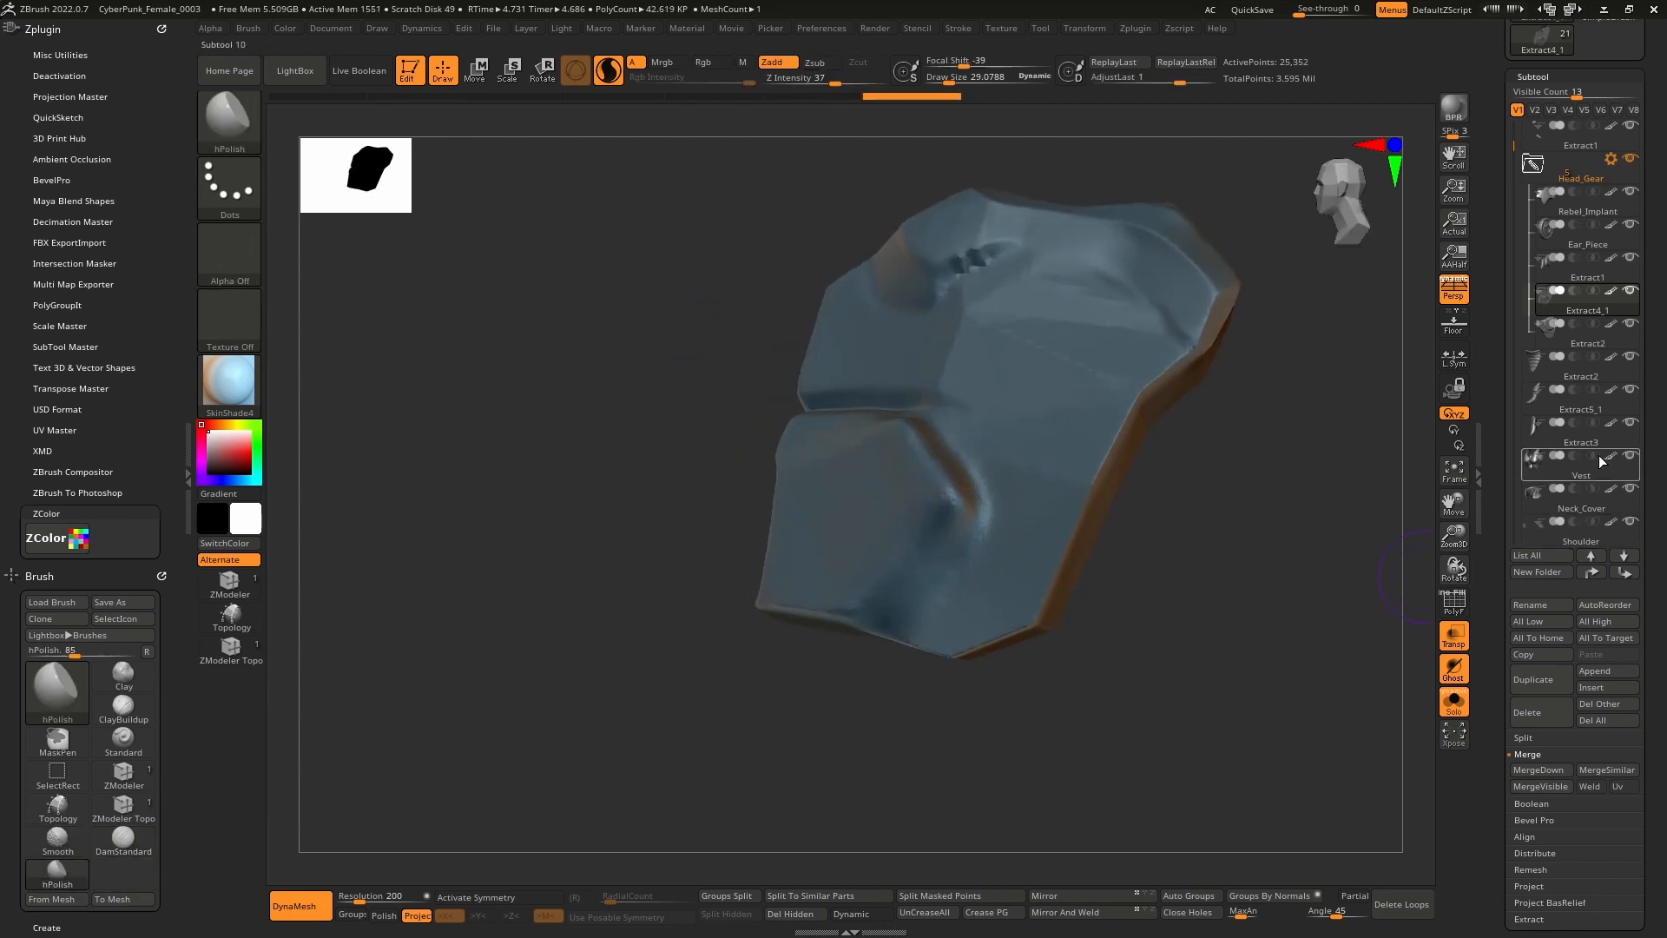
left_click_drag(911, 570, 877, 606)
right_click_drag(877, 606, 950, 500)
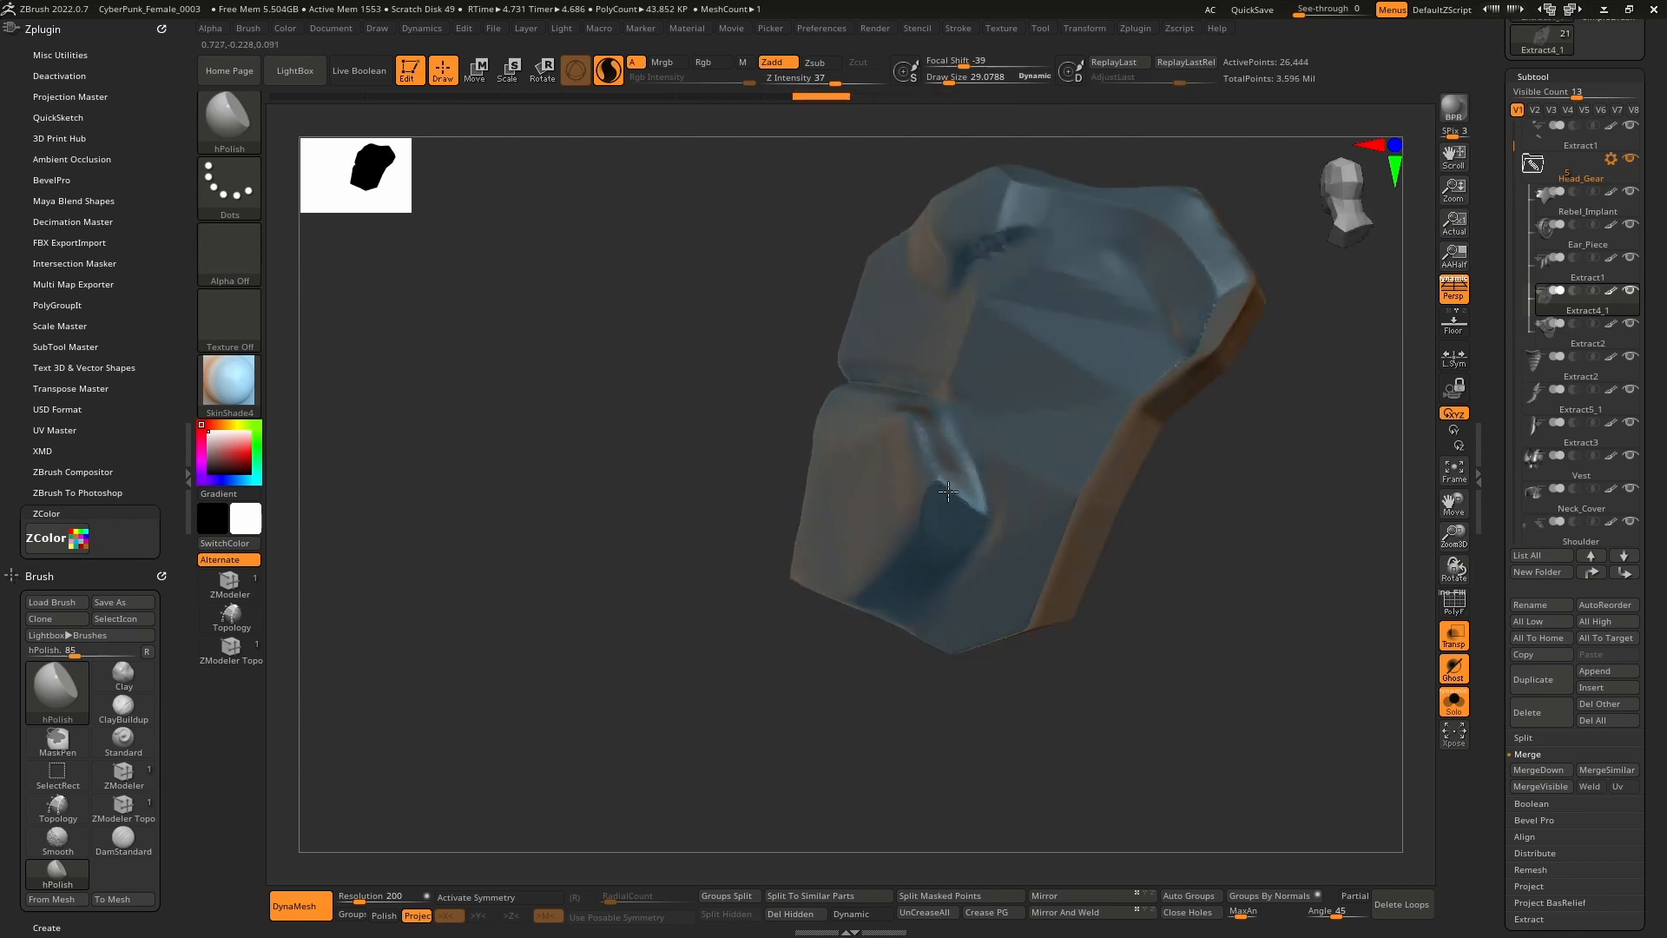
mouse_move(948, 492)
left_mouse_down()
mouse_move(961, 526)
mouse_move(937, 545)
mouse_move(931, 432)
left_mouse_up()
left_click_drag(948, 490, 928, 425)
Polish the crease into a cleaner edge across the upper surface and left side.
right_click_drag(859, 474, 904, 487)
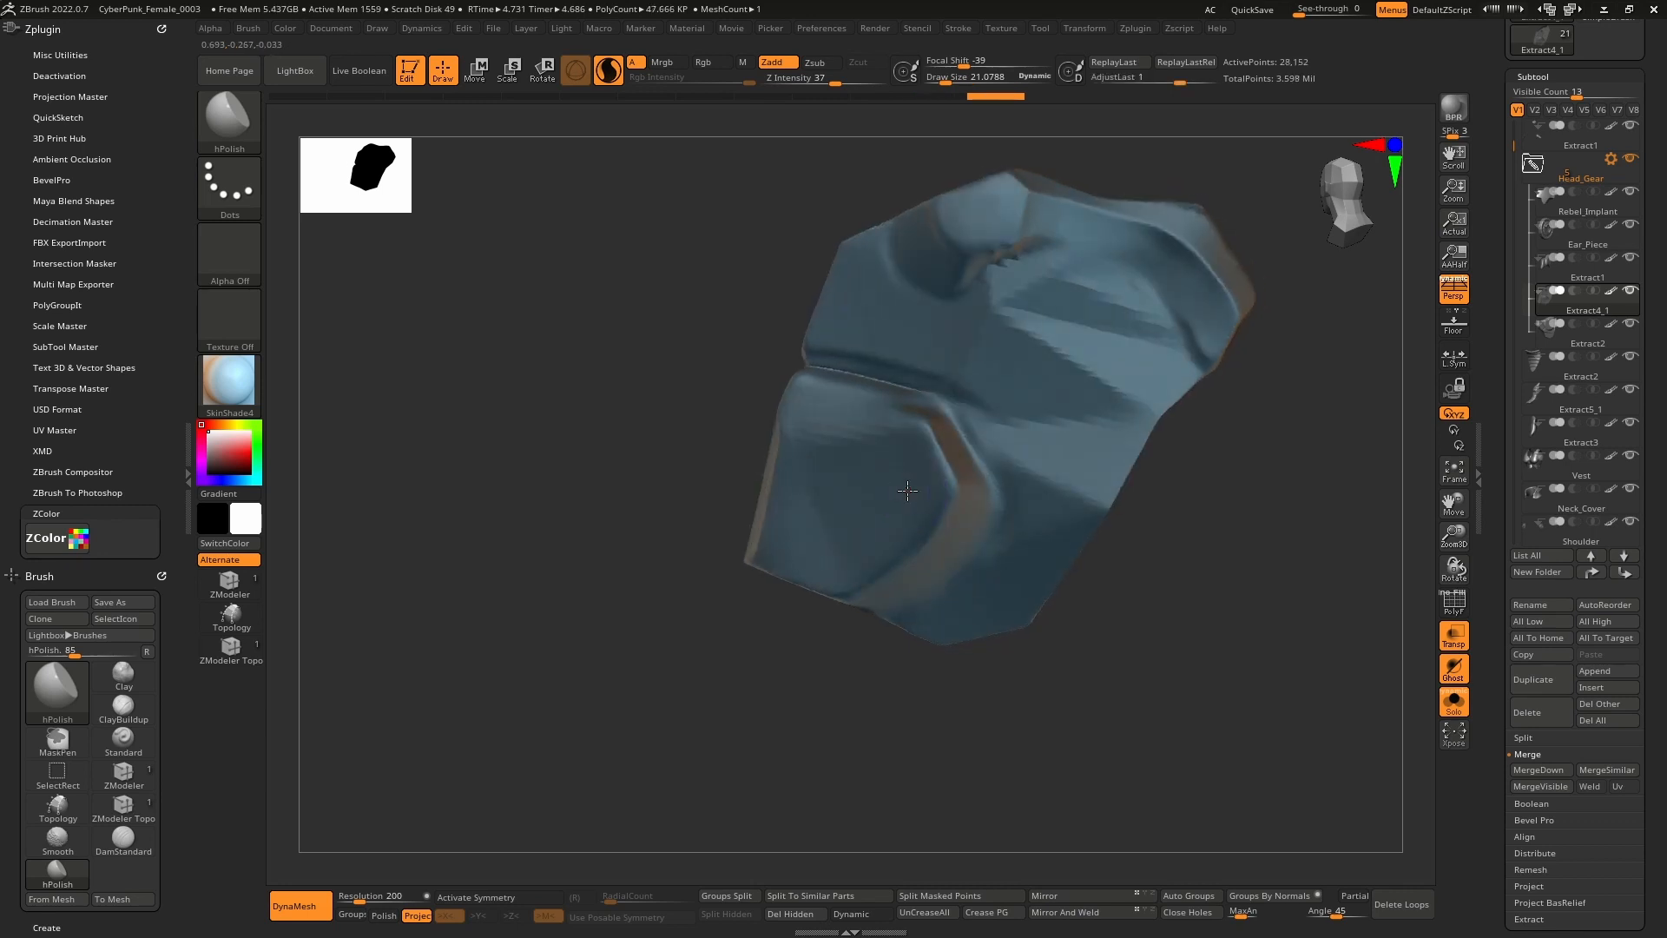
left_click_drag(948, 469, 933, 420)
left_click_drag(816, 378, 938, 408)
right_click_drag(841, 388, 886, 393)
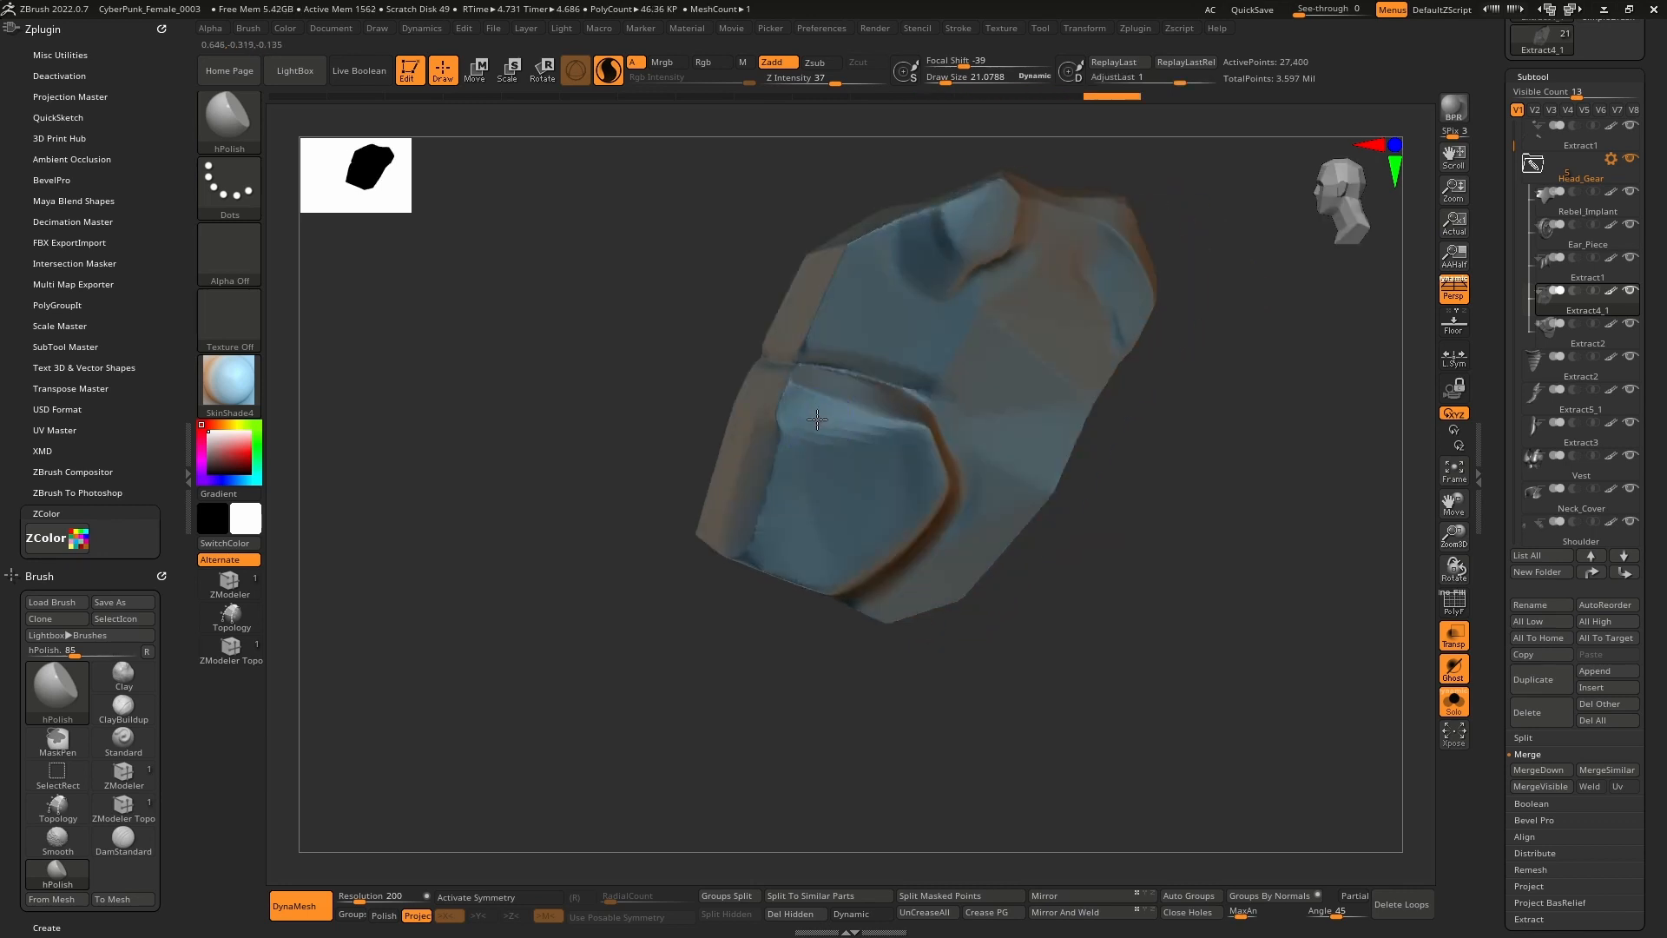
left_click_drag(784, 392, 766, 427)
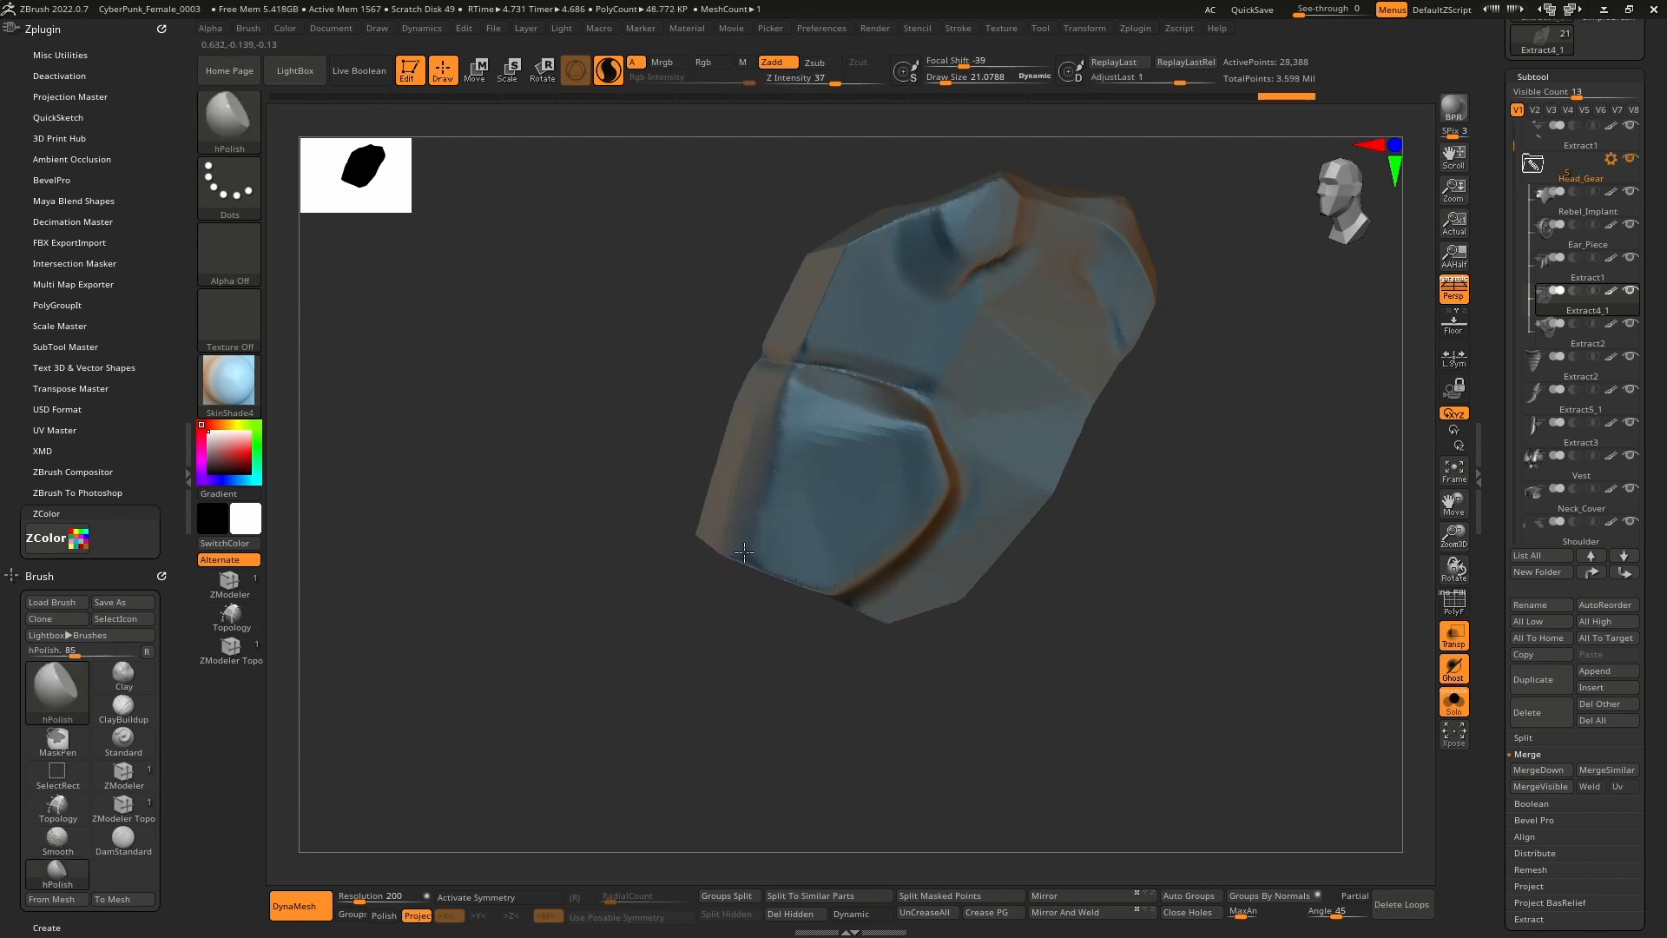
left_click_drag(761, 534, 767, 479)
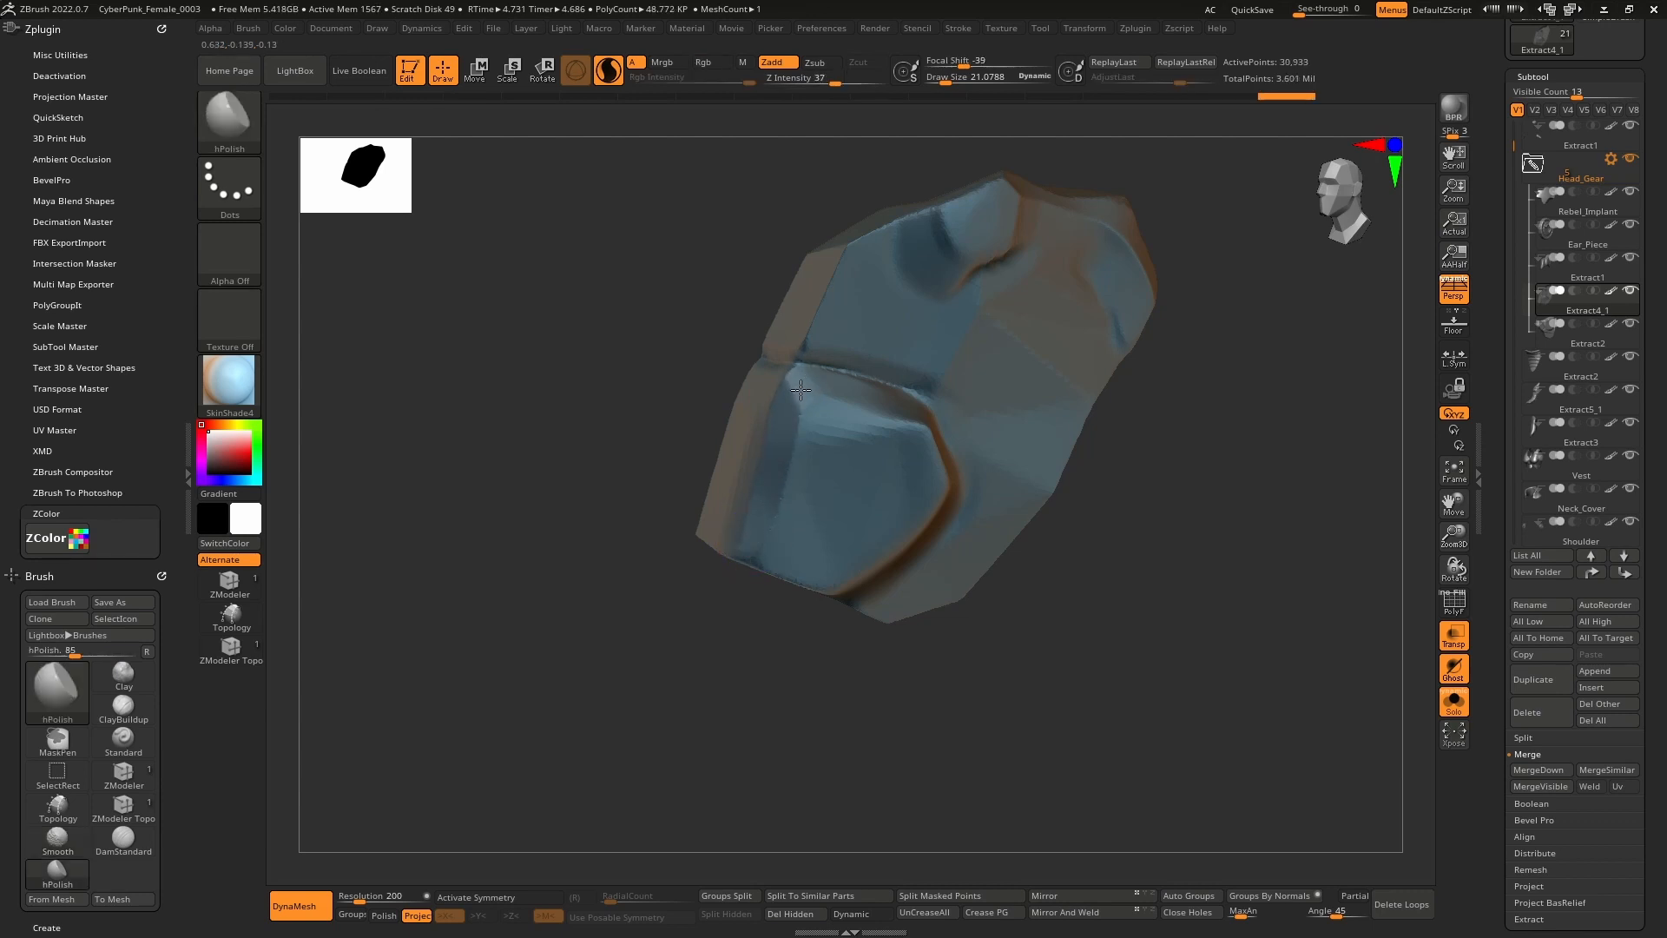
Smooth the polished surface, carve a flat horizontal band, and flatten the upper ridge.
left_click_drag(791, 394, 814, 454, "shift")
mouse_move(816, 451)
right_mouse_down()
mouse_move(855, 438)
mouse_move(834, 417)
mouse_move(855, 408)
right_mouse_up()
right_click_drag(855, 408, 863, 461, "ctrl")
mouse_move(933, 486)
left_mouse_down()
mouse_move(695, 512)
mouse_move(773, 488)
mouse_move(938, 509)
left_mouse_up()
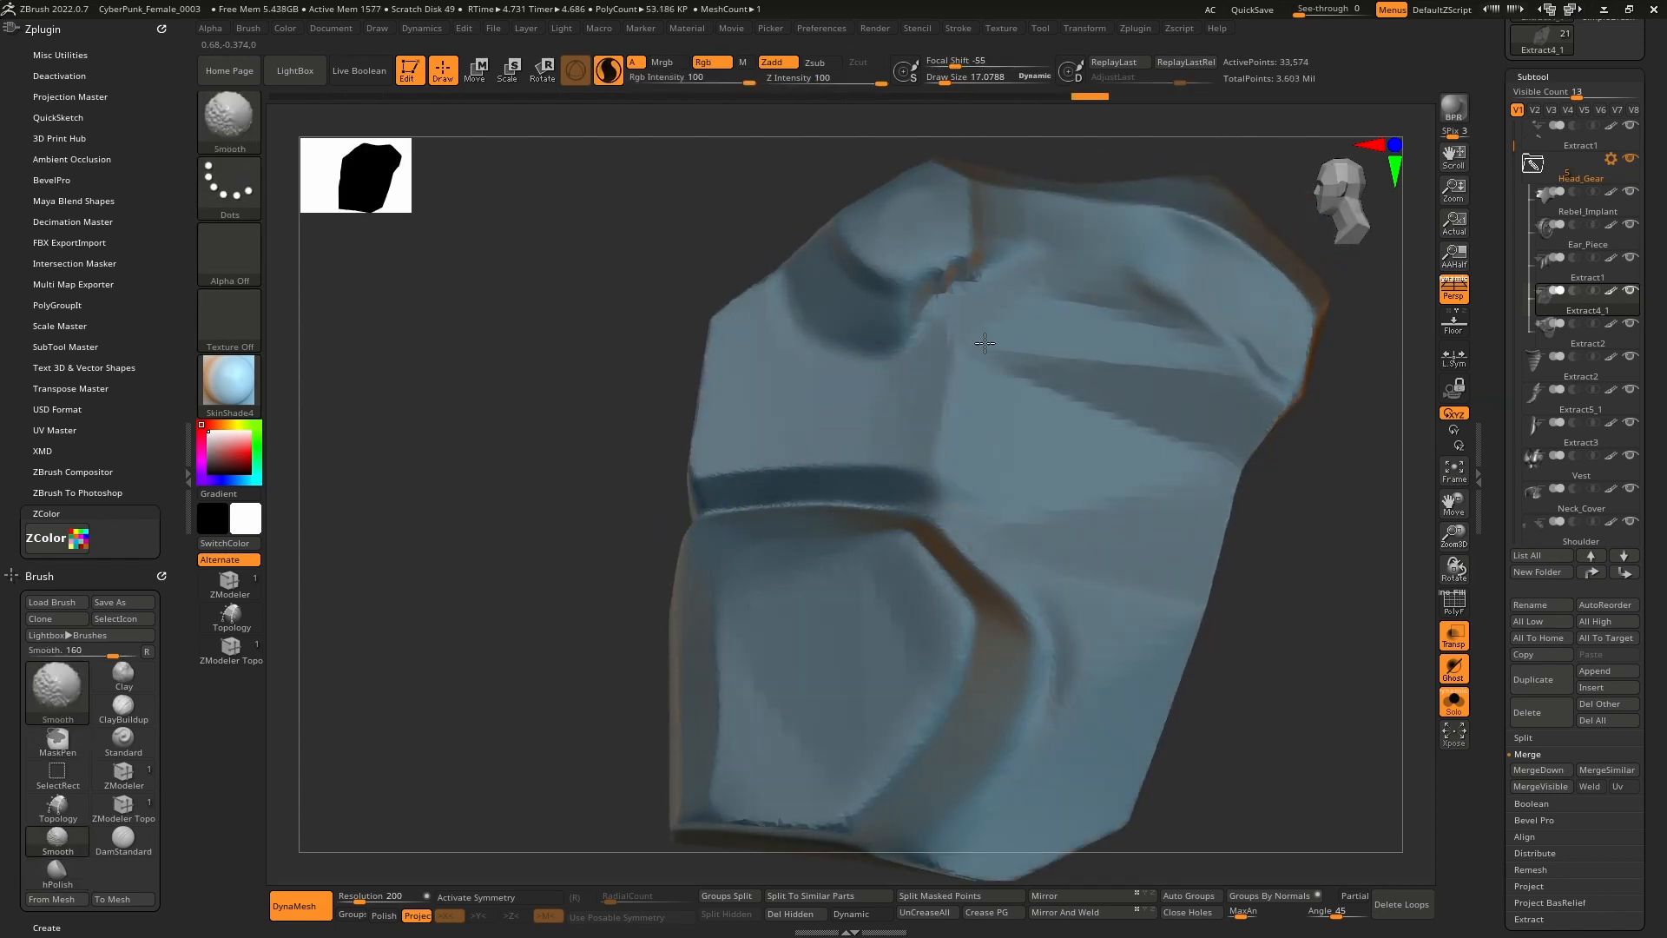
left_click_drag(1164, 335, 1225, 333, "shift")
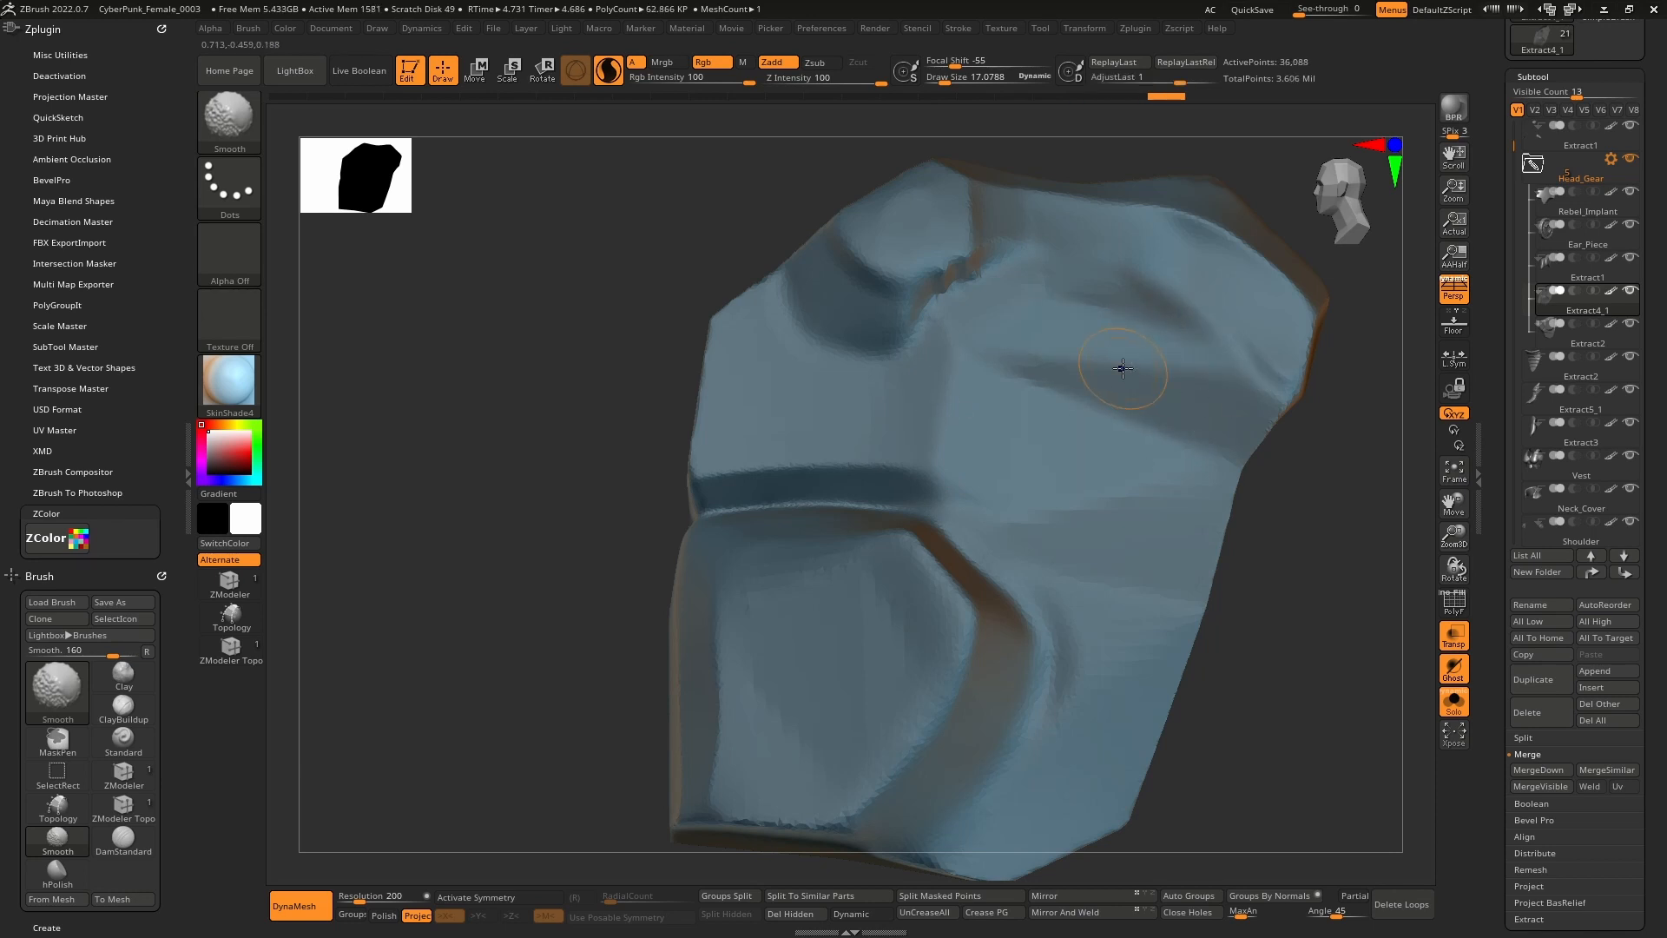
mouse_move(916, 265)
left_mouse_down()
mouse_move(874, 301)
mouse_move(790, 298)
left_mouse_up()
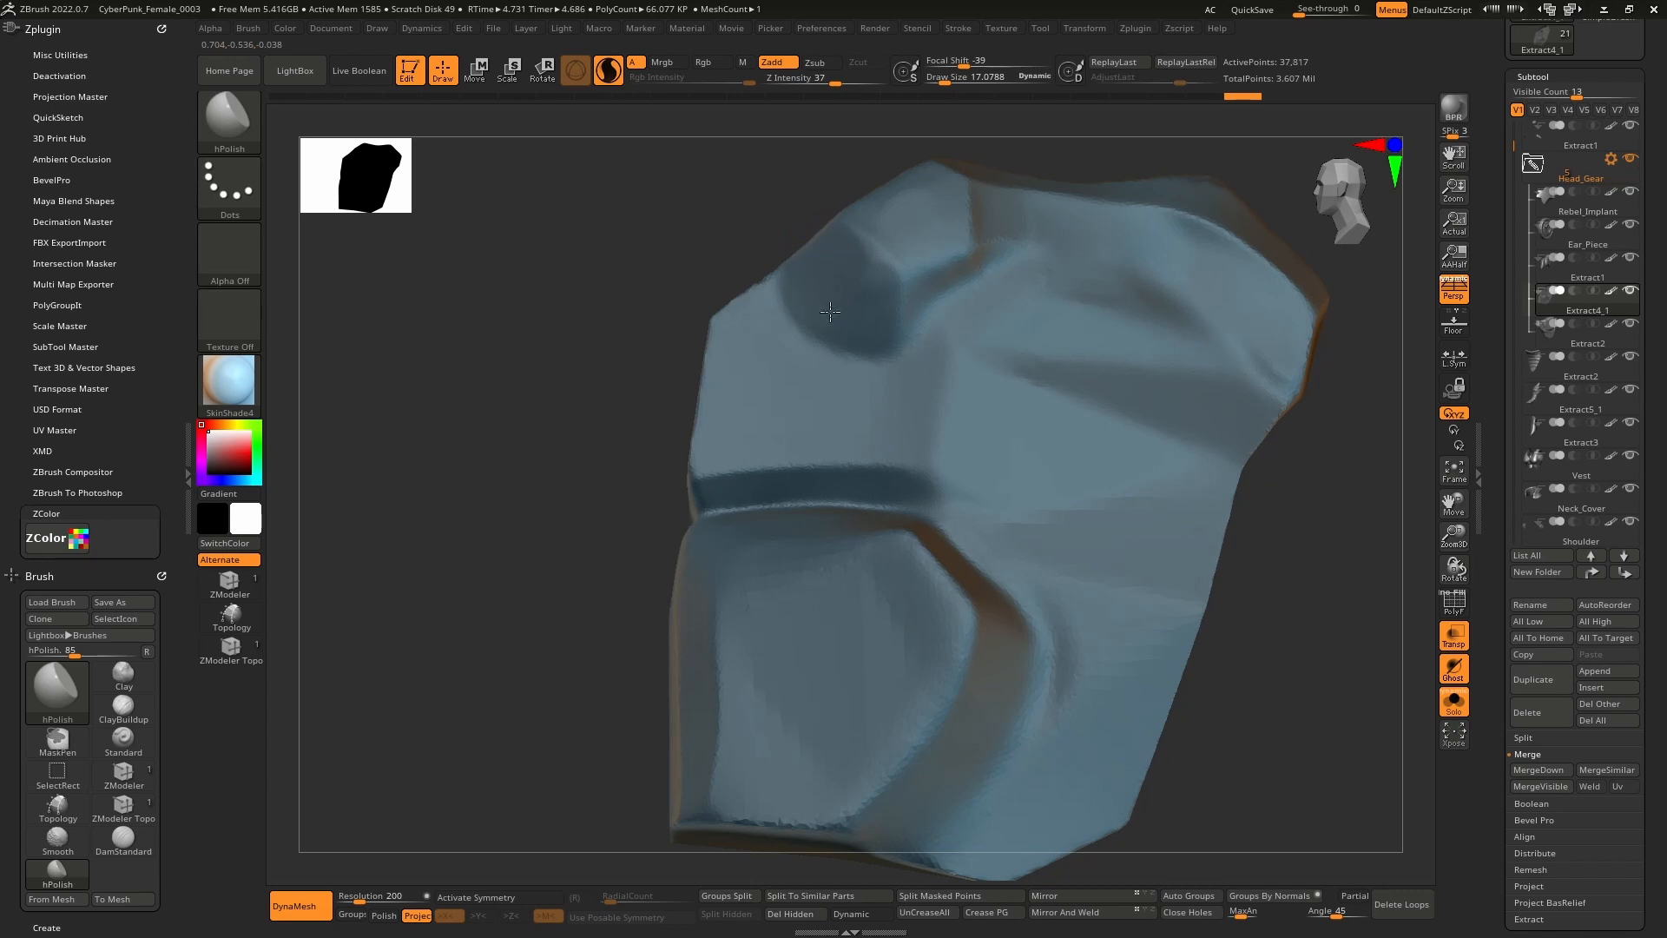
left_click_drag(889, 336, 891, 342)
right_click_drag(925, 218, 867, 321, "alt")
left_click_drag(857, 318, 815, 323)
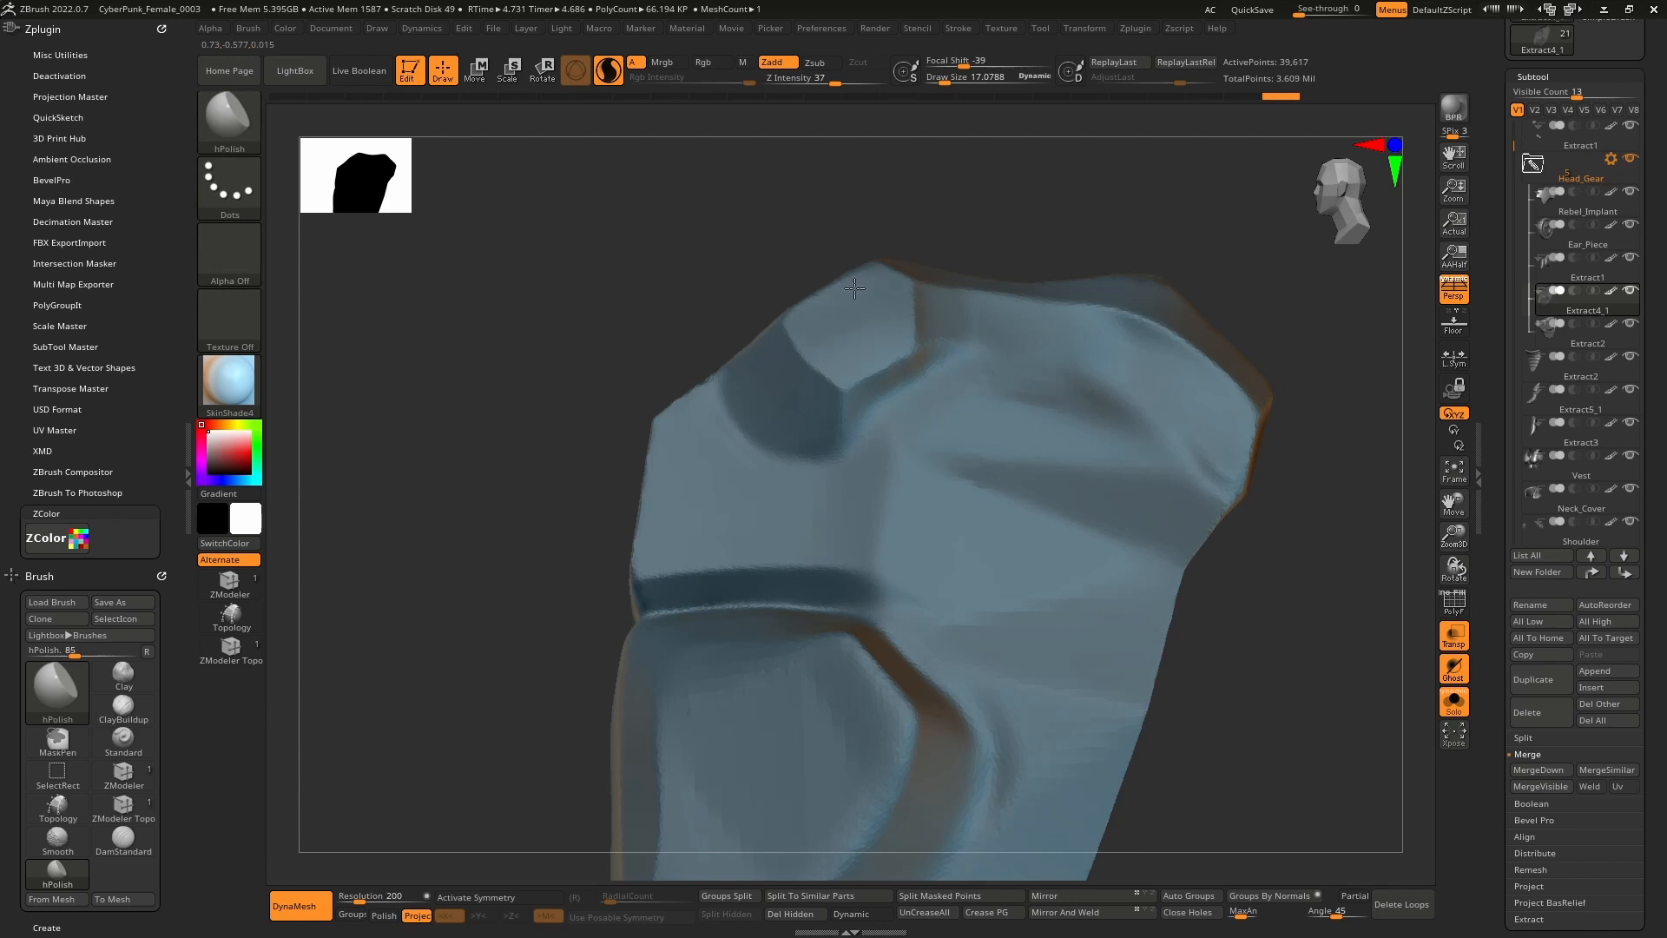
Sharpen the groove, flatten and polish below it, then turn Solo off.
mouse_move(884, 360)
left_mouse_down("shift")
mouse_move(903, 352)
mouse_move(885, 392)
mouse_move(876, 375)
left_mouse_up("shift")
mouse_move(942, 324)
left_mouse_down()
mouse_move(942, 368)
mouse_move(902, 391)
left_mouse_up()
mouse_move(902, 390)
right_mouse_down()
mouse_move(990, 403)
mouse_move(967, 411)
right_mouse_up()
mouse_move(966, 410)
left_mouse_down()
mouse_move(958, 388)
mouse_move(920, 415)
left_mouse_up()
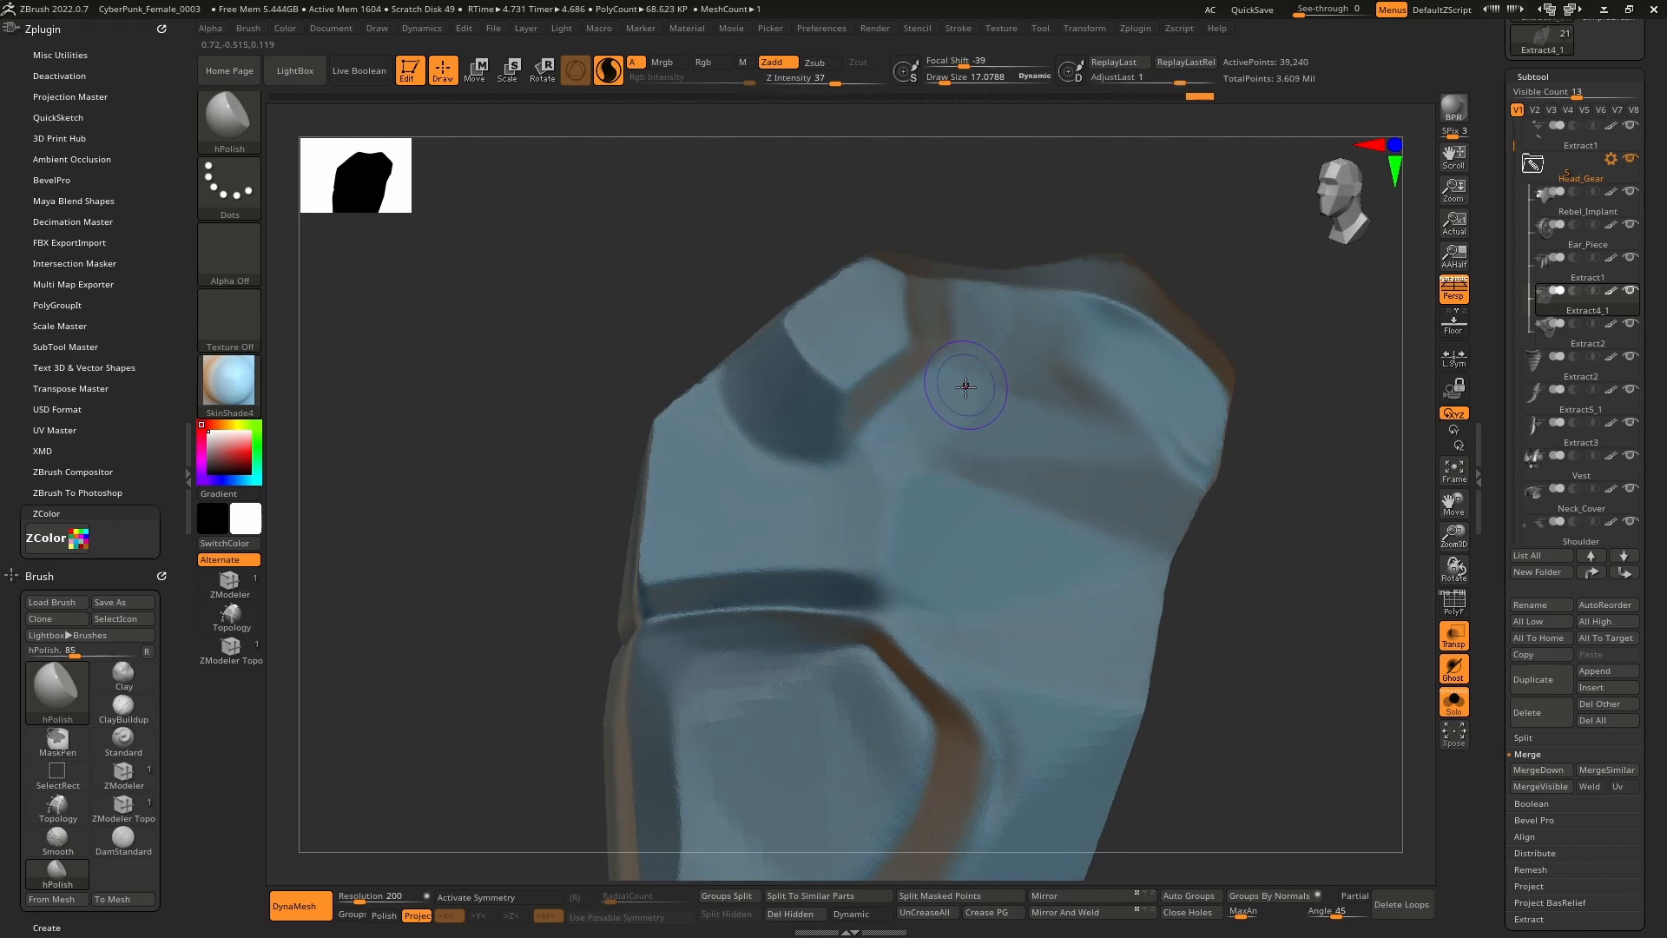
mouse_move(838, 495)
left_mouse_down()
mouse_move(825, 513)
mouse_move(874, 478)
left_mouse_up()
right_click_drag(874, 477, 795, 485)
left_click(1454, 704)
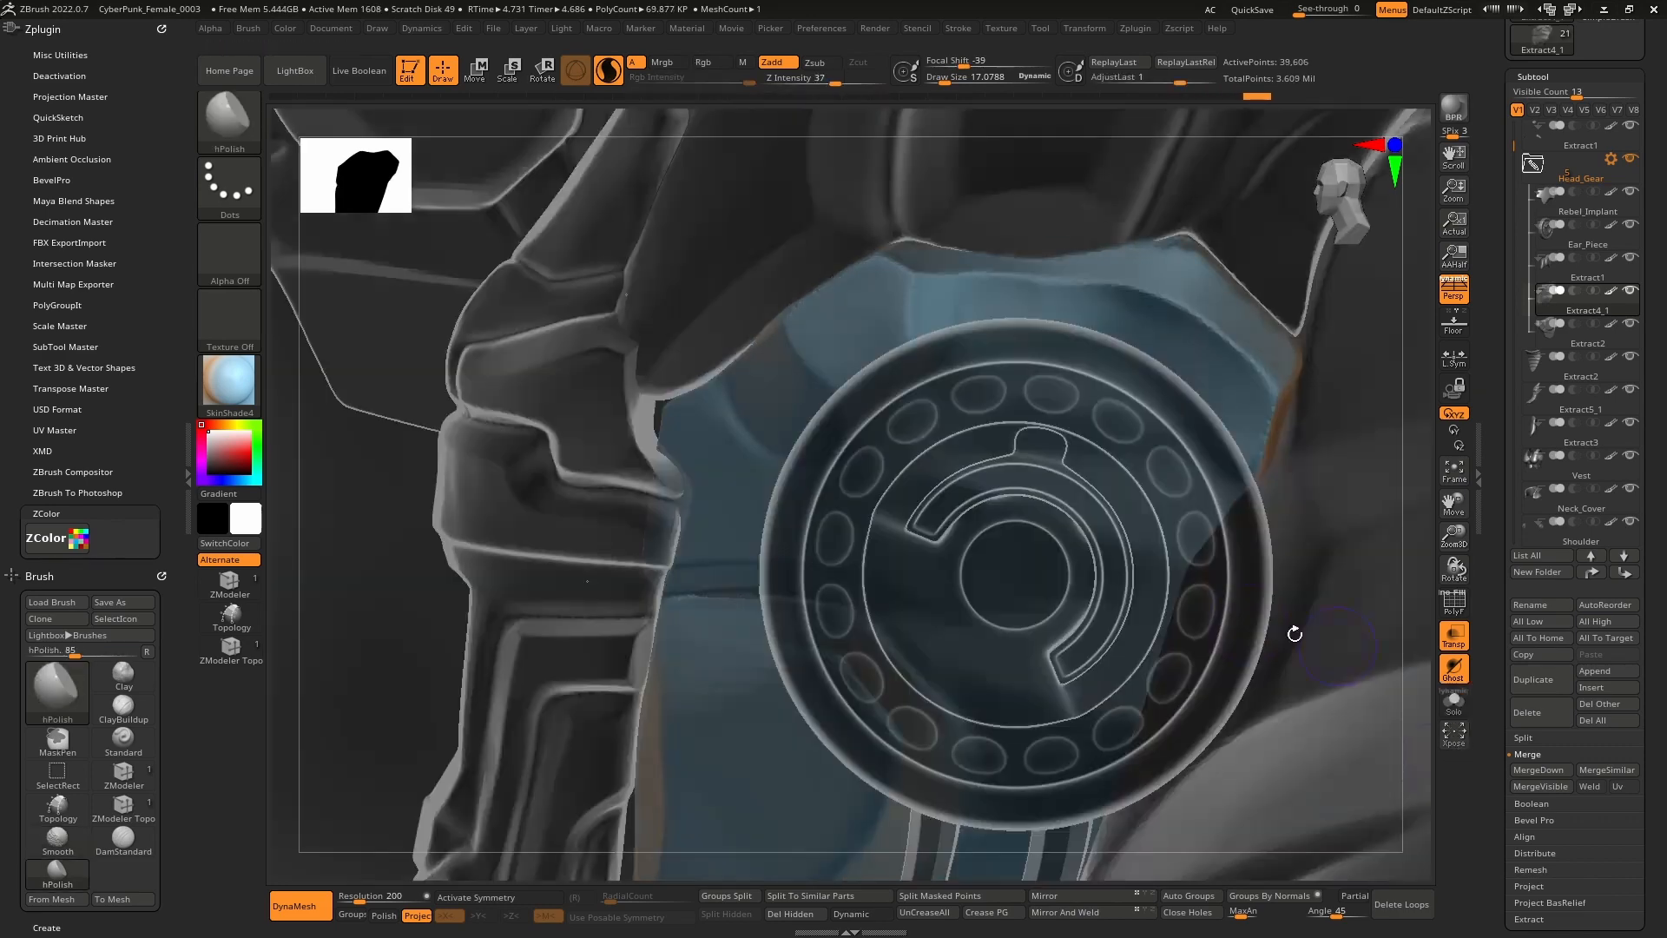
Turn off see-through ghosting and zoom out to show head, neck and collar.
right_click_drag(1295, 633, 1157, 451, "ctrl")
key("shift+t")
mouse_move(880, 440)
right_mouse_down()
mouse_move(910, 435)
mouse_move(879, 434)
mouse_move(903, 381)
mouse_move(906, 405)
mouse_move(883, 417)
right_mouse_up()
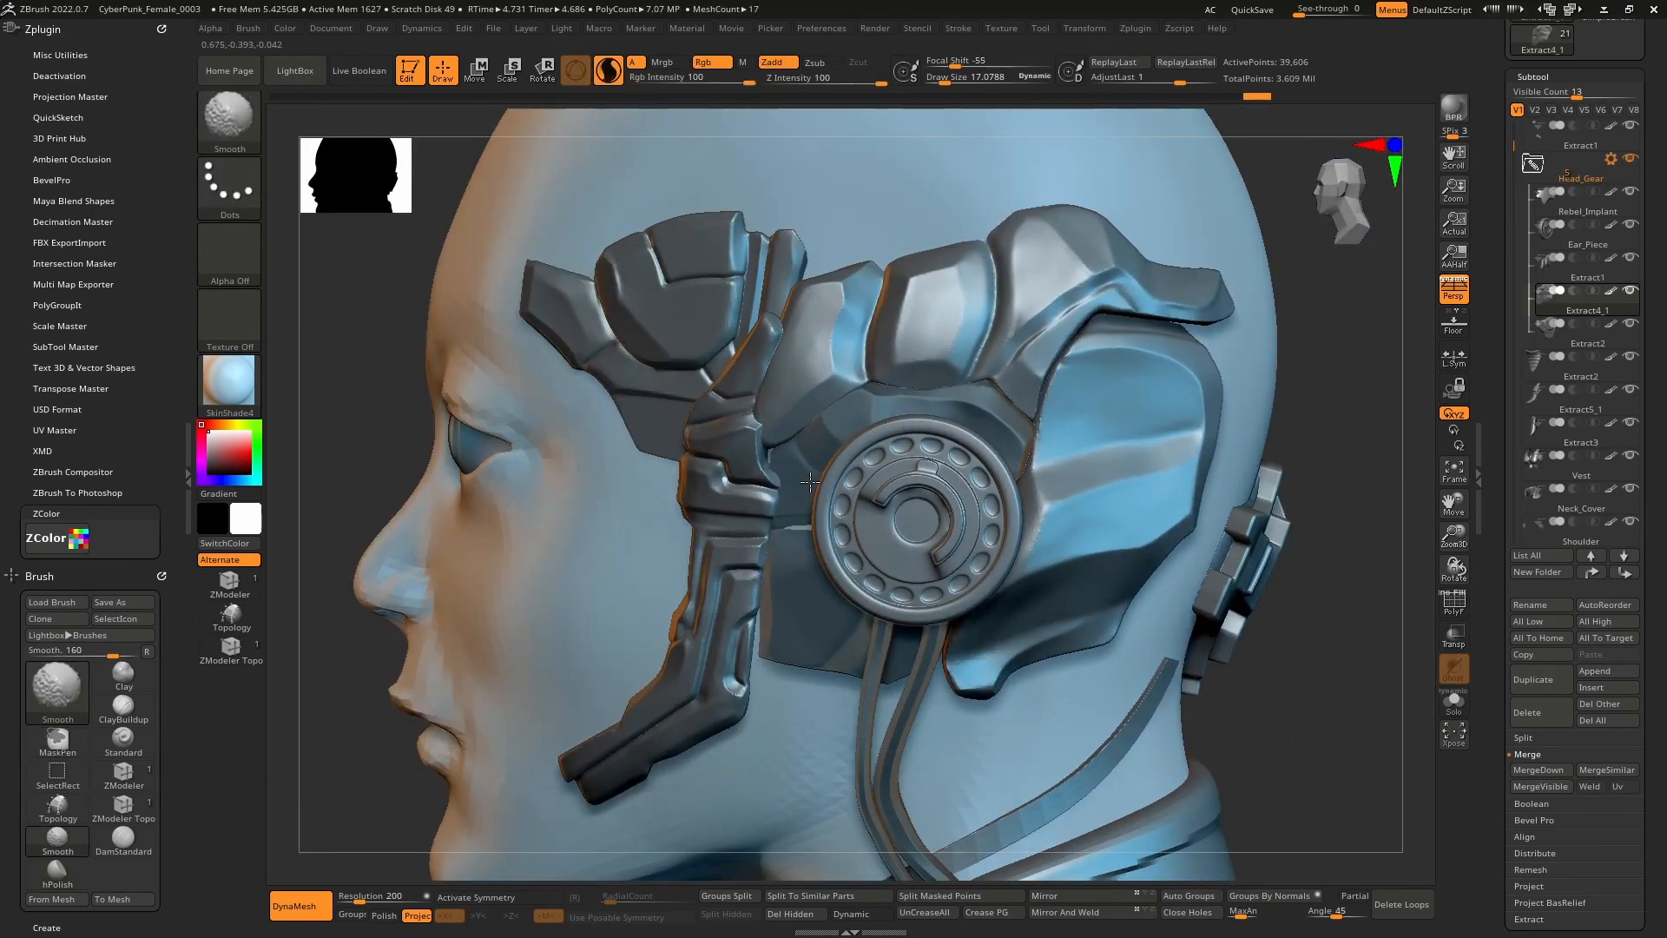
mouse_move(812, 505)
right_mouse_down("ctrl")
mouse_move(837, 452)
mouse_move(901, 447)
right_mouse_up("ctrl")
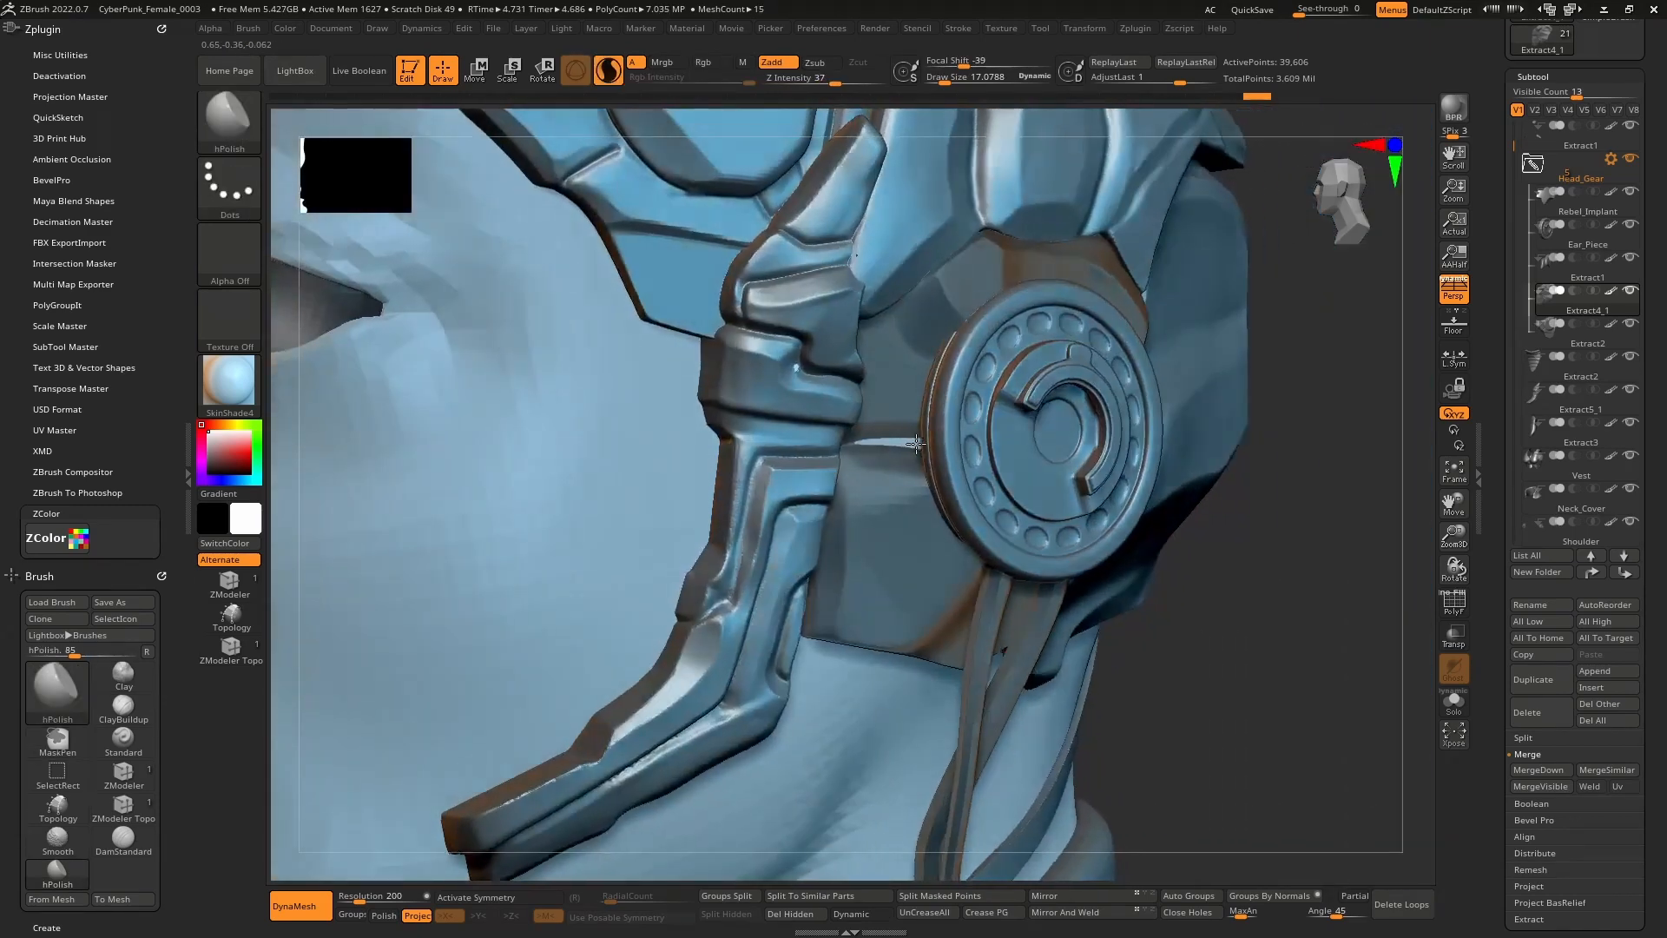
key("w")
key("q")
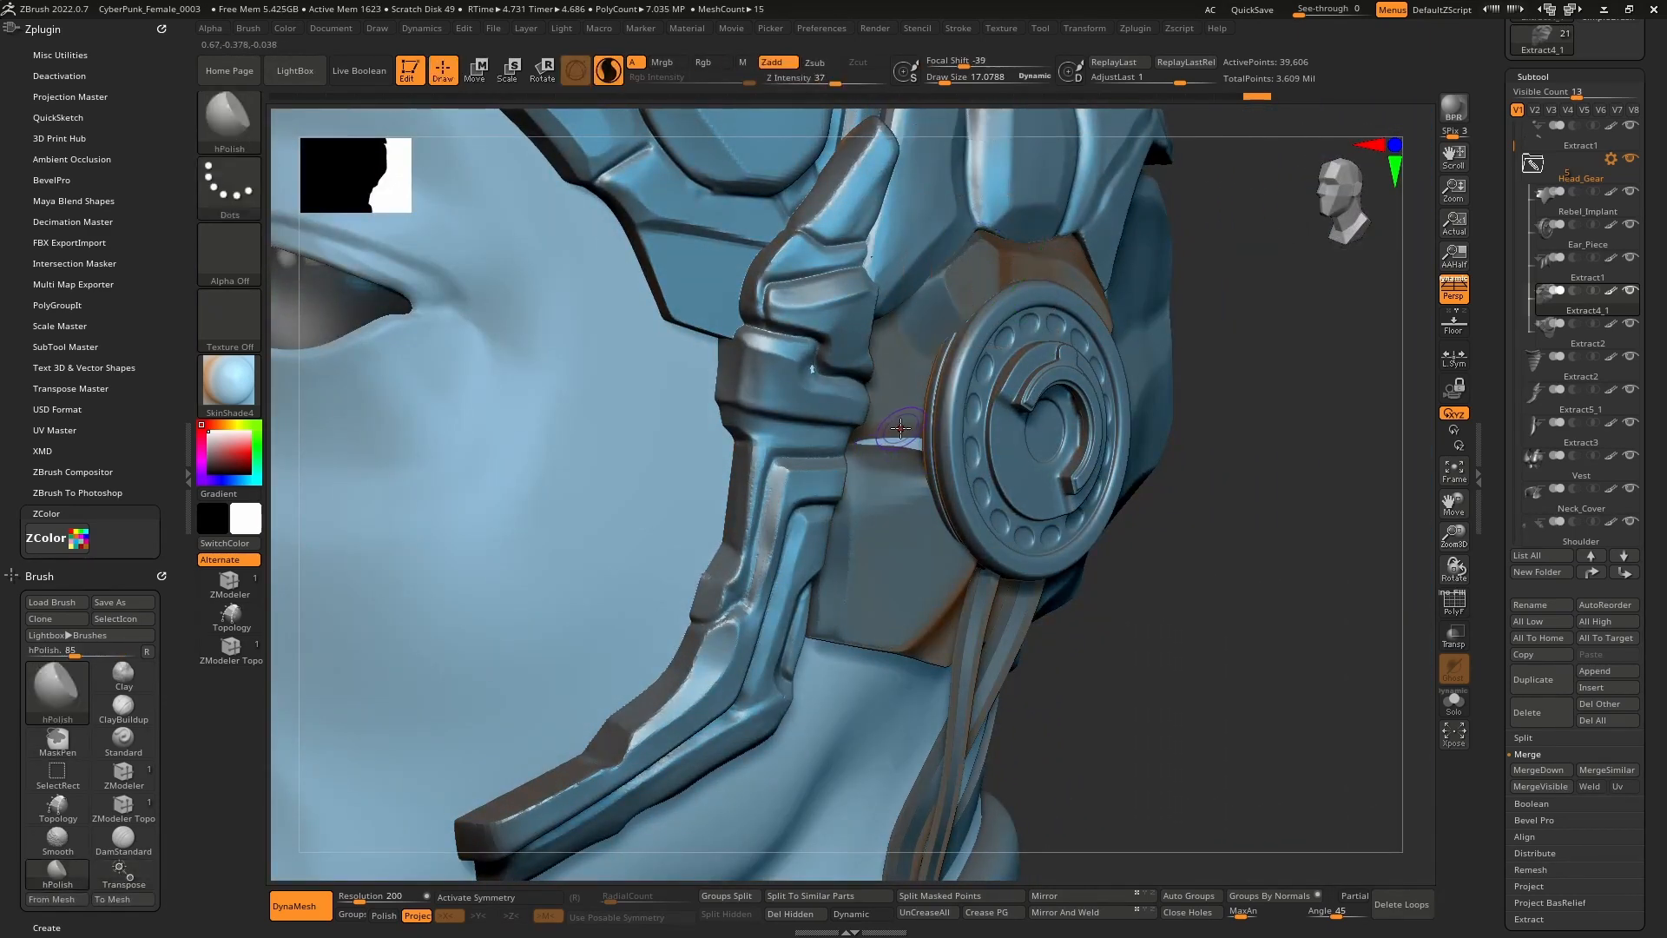
Switch to the Move brush (B-M-V) and shrink its size below about 85.
key("space")
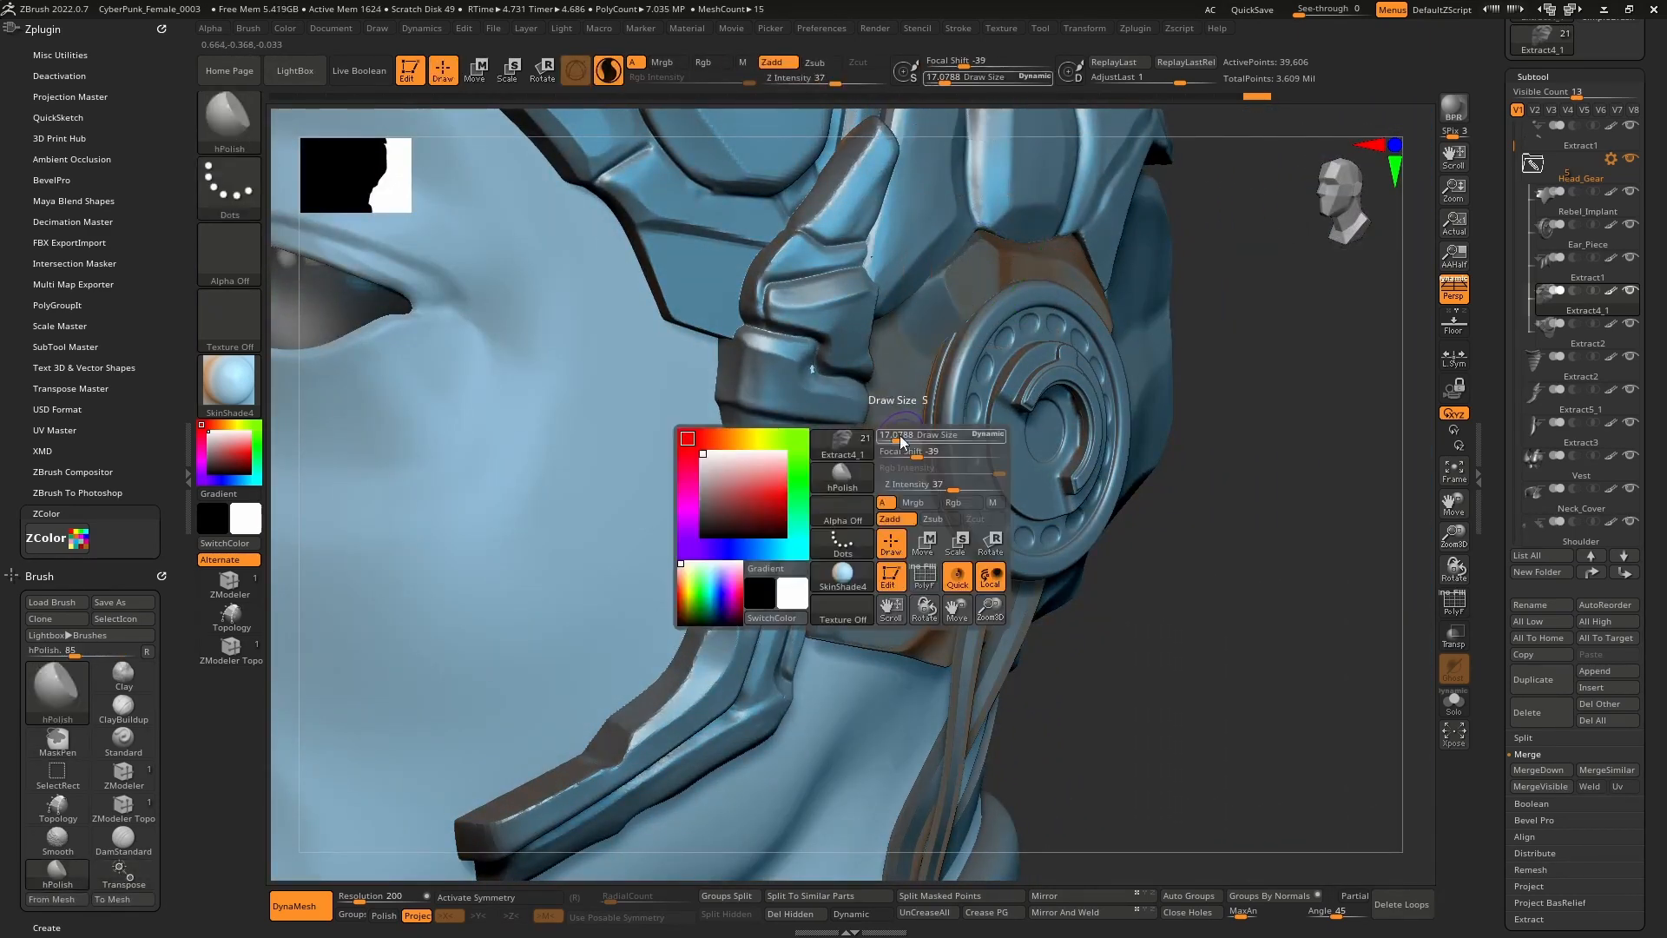
key("b")
key("m")
key("v")
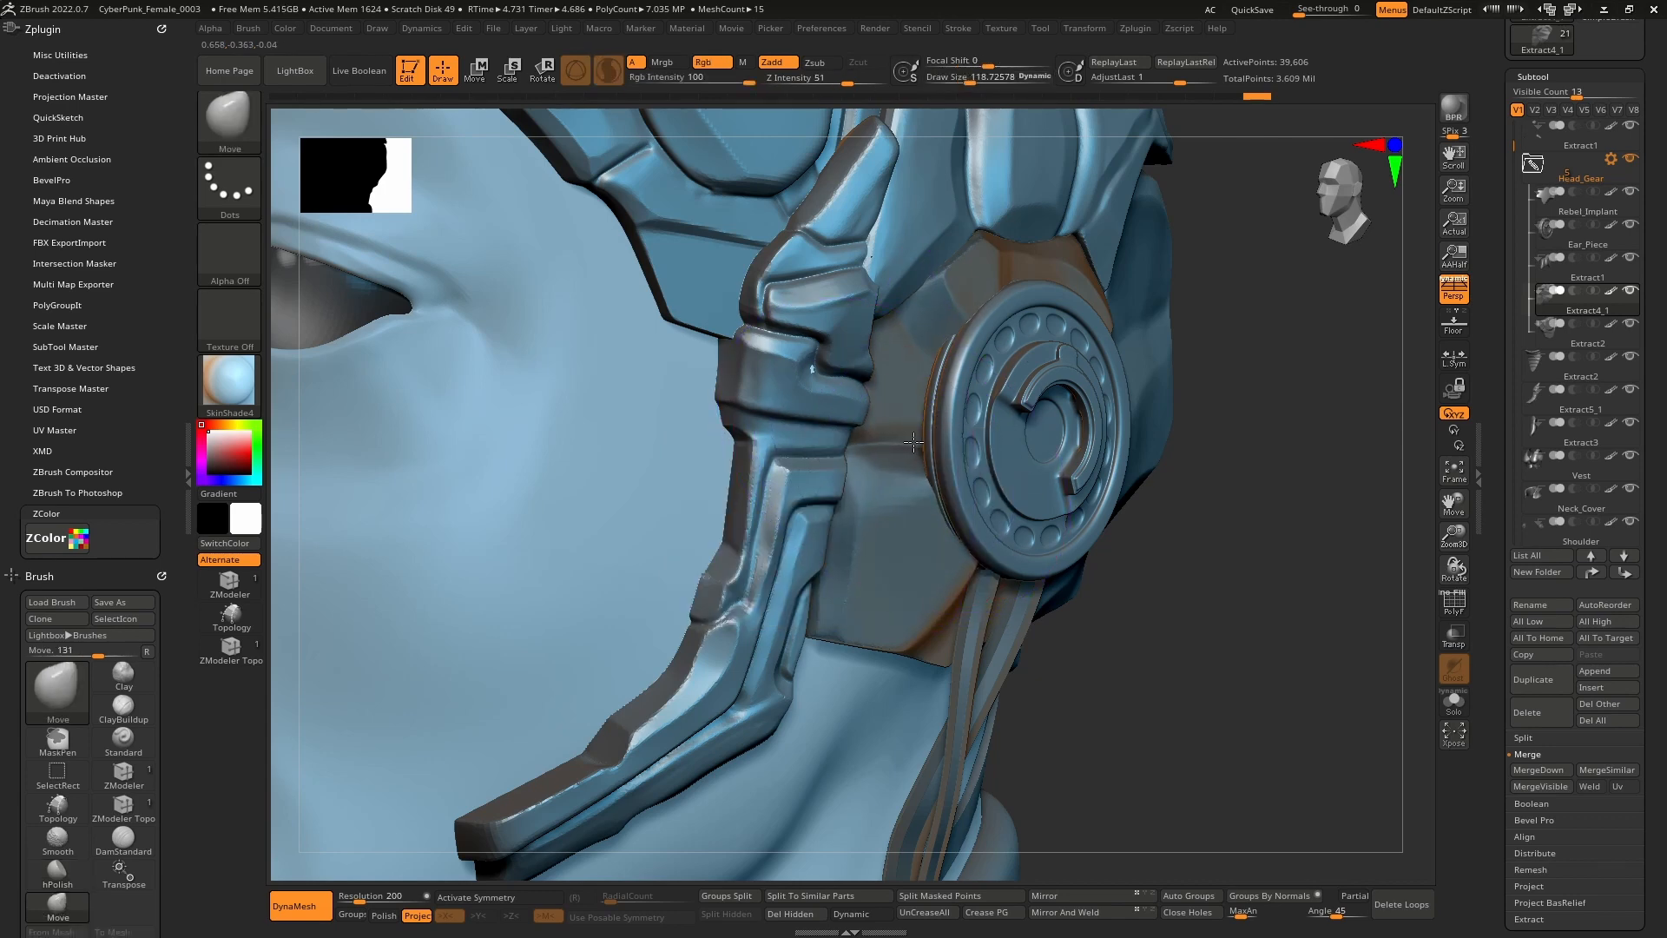
right_click_drag(912, 442, 829, 366, "ctrl")
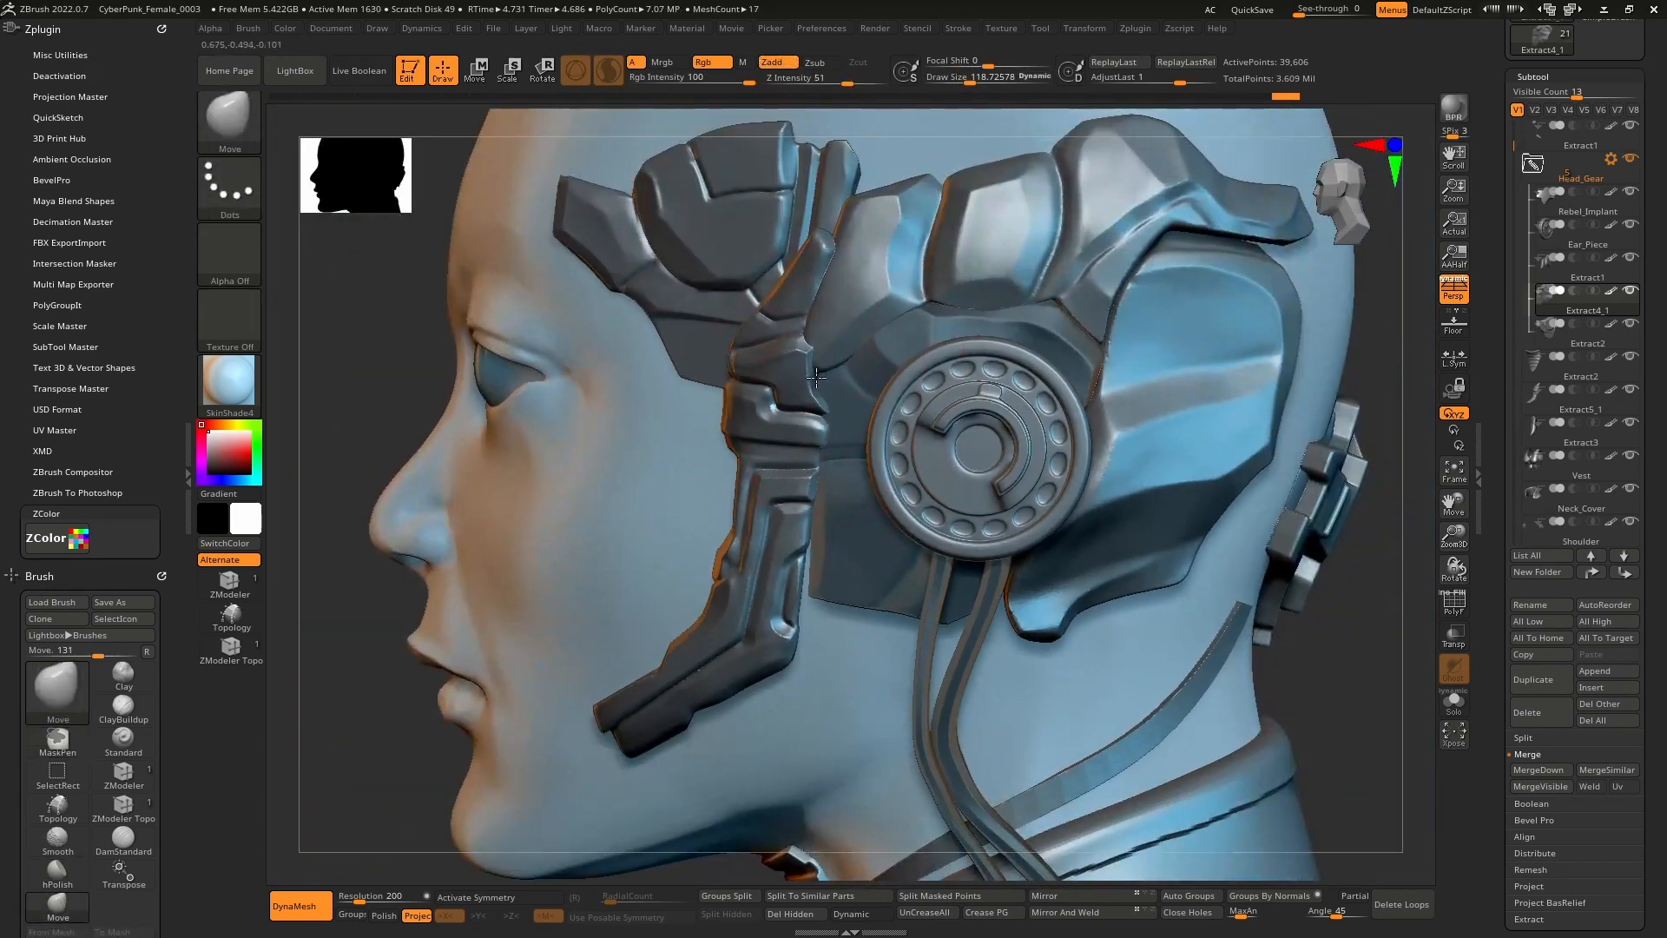
right_click_drag(812, 574, 870, 474)
right_click_drag(870, 473, 834, 534, "alt")
key("space")
left_click_drag(921, 445, 905, 445)
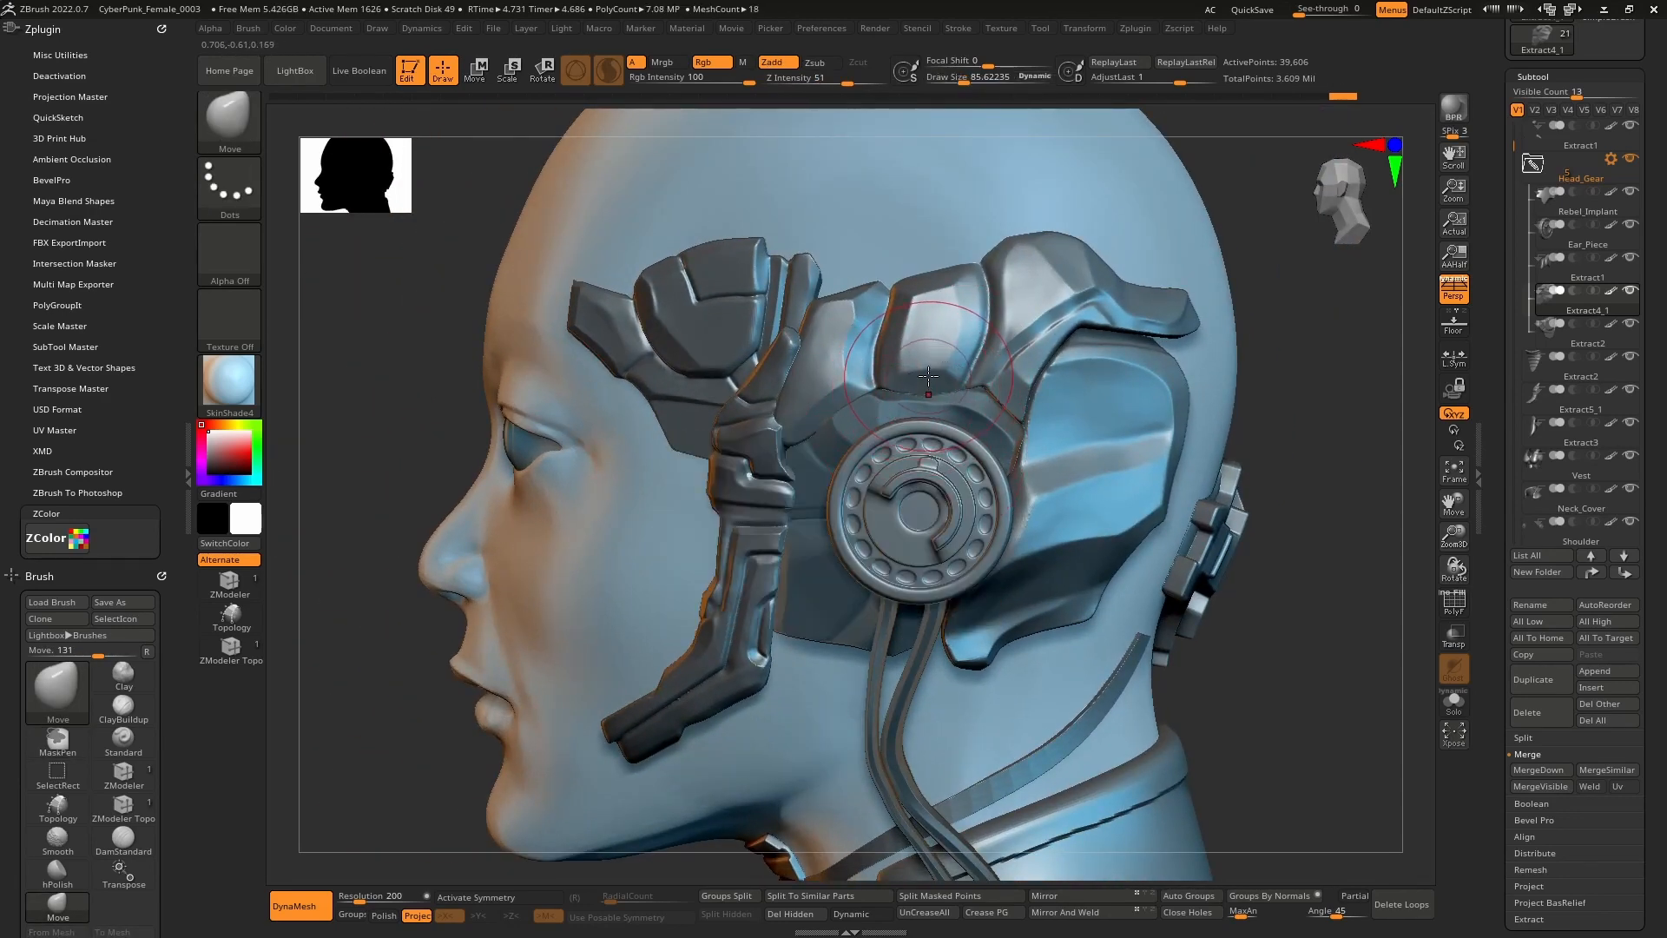
key("bracketleft")
key("bracketleft")
key("bracketleft")
key("bracketleft")
Bring the PureRef board over the sculpt and frame the capsule device image.
right_click_drag(1666, 195, 879, 332)
scroll(573, 500, "up", 6)
scroll(573, 500, "up", 8)
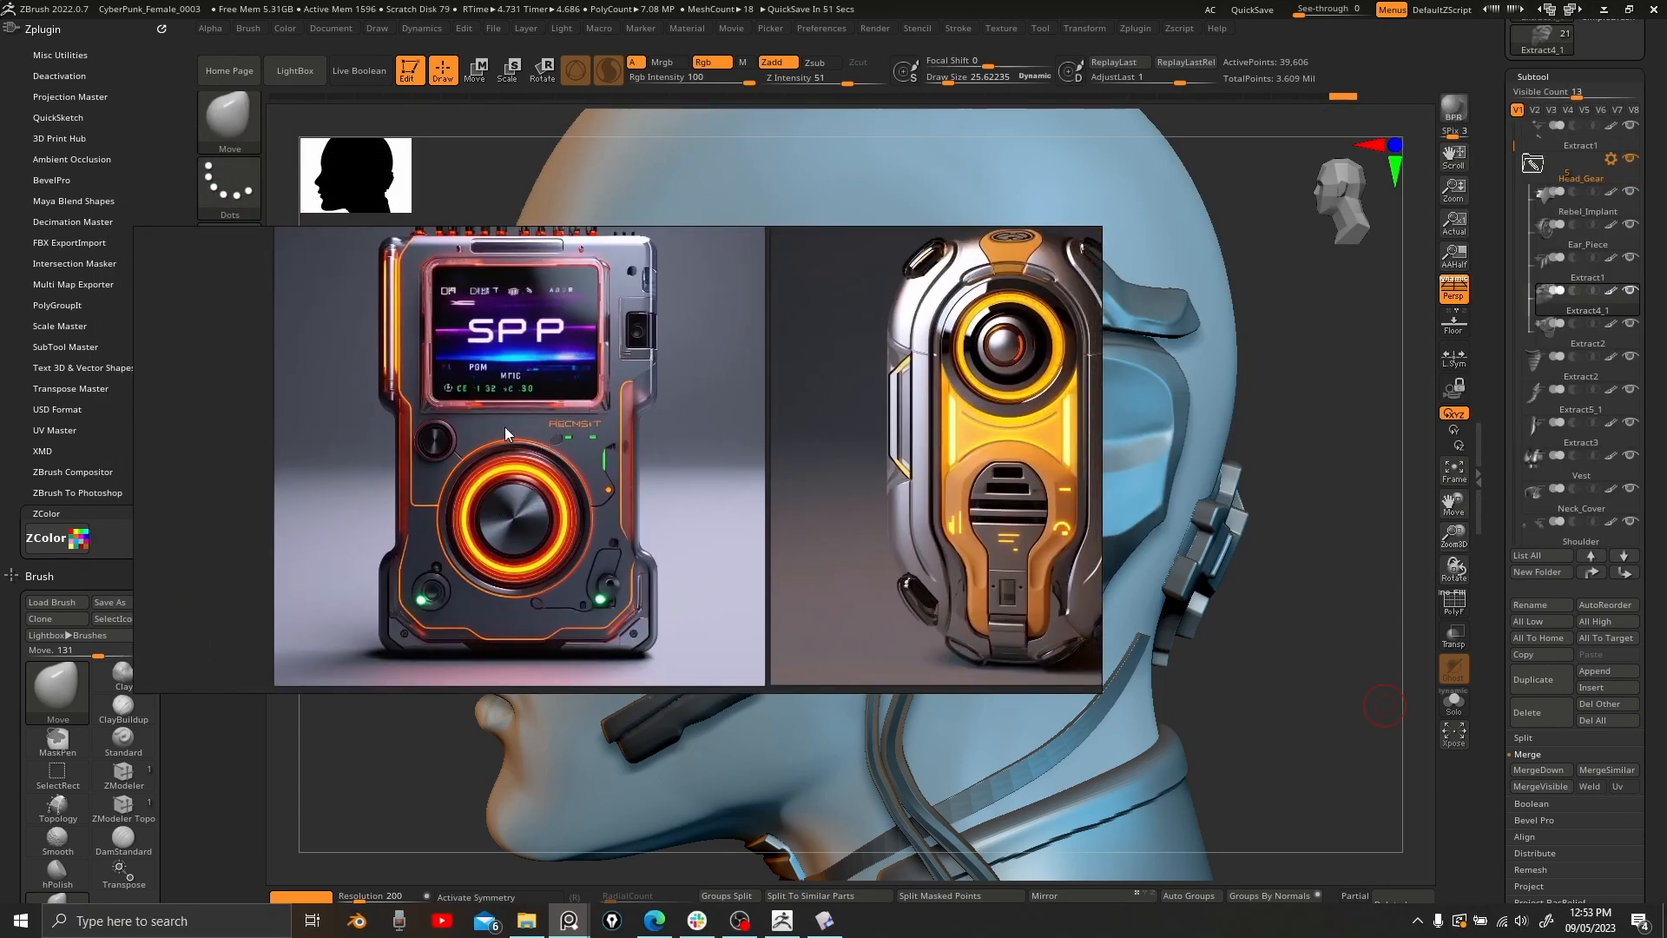
middle_click_drag(560, 337, 532, 344)
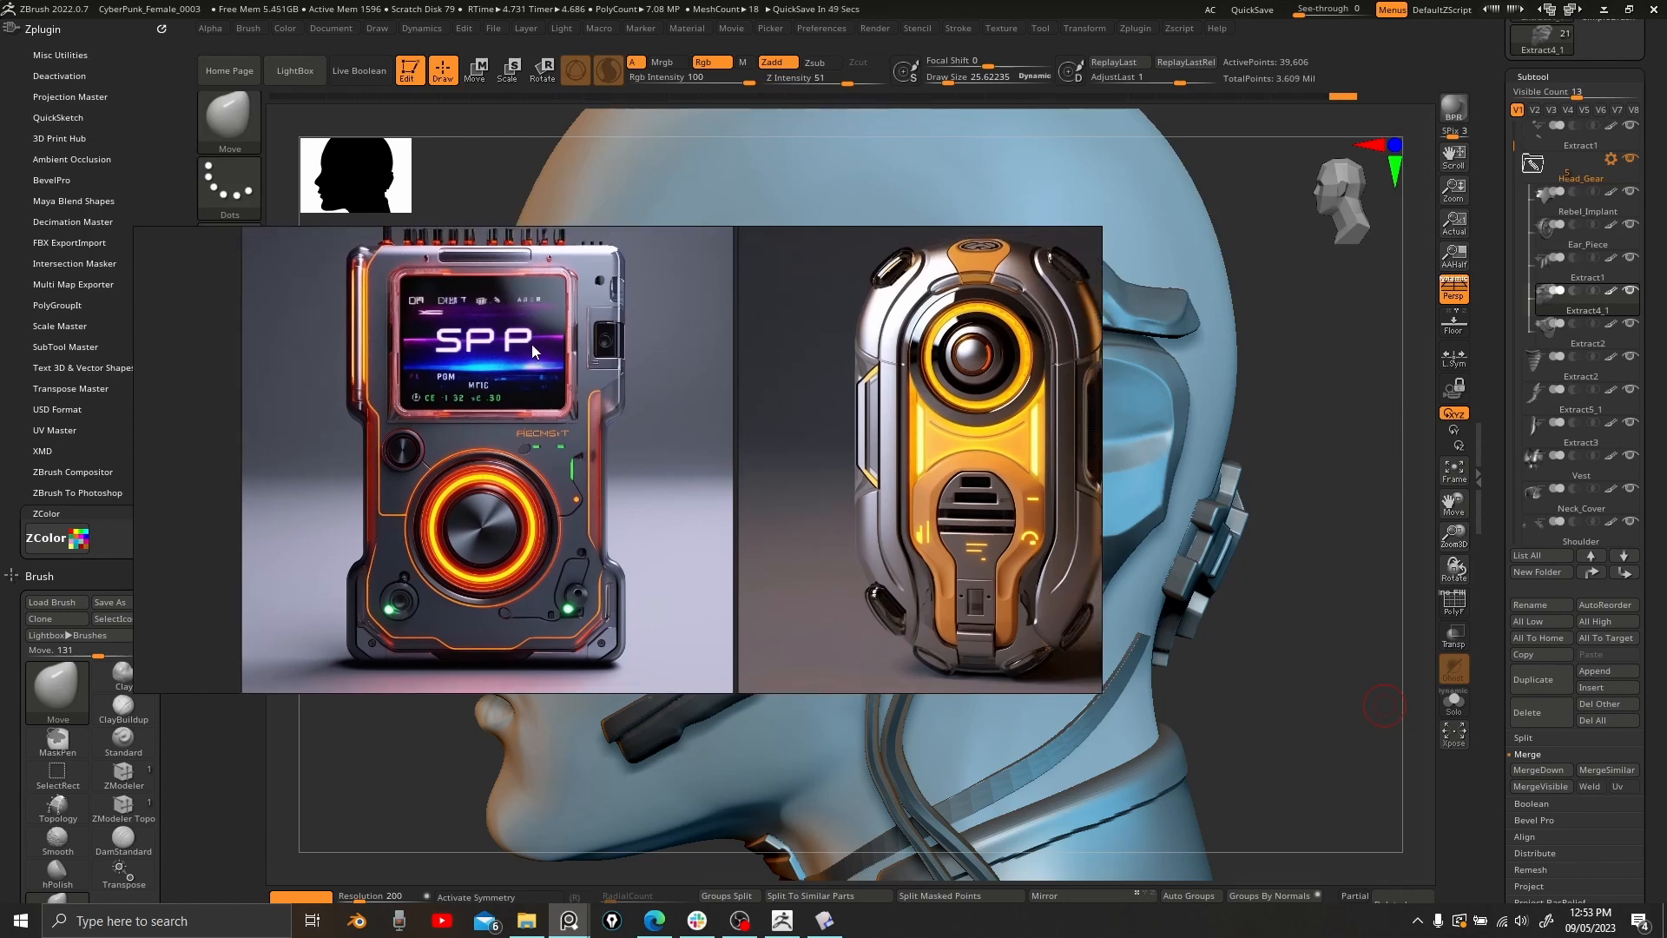
scroll(531, 344, "down", 2)
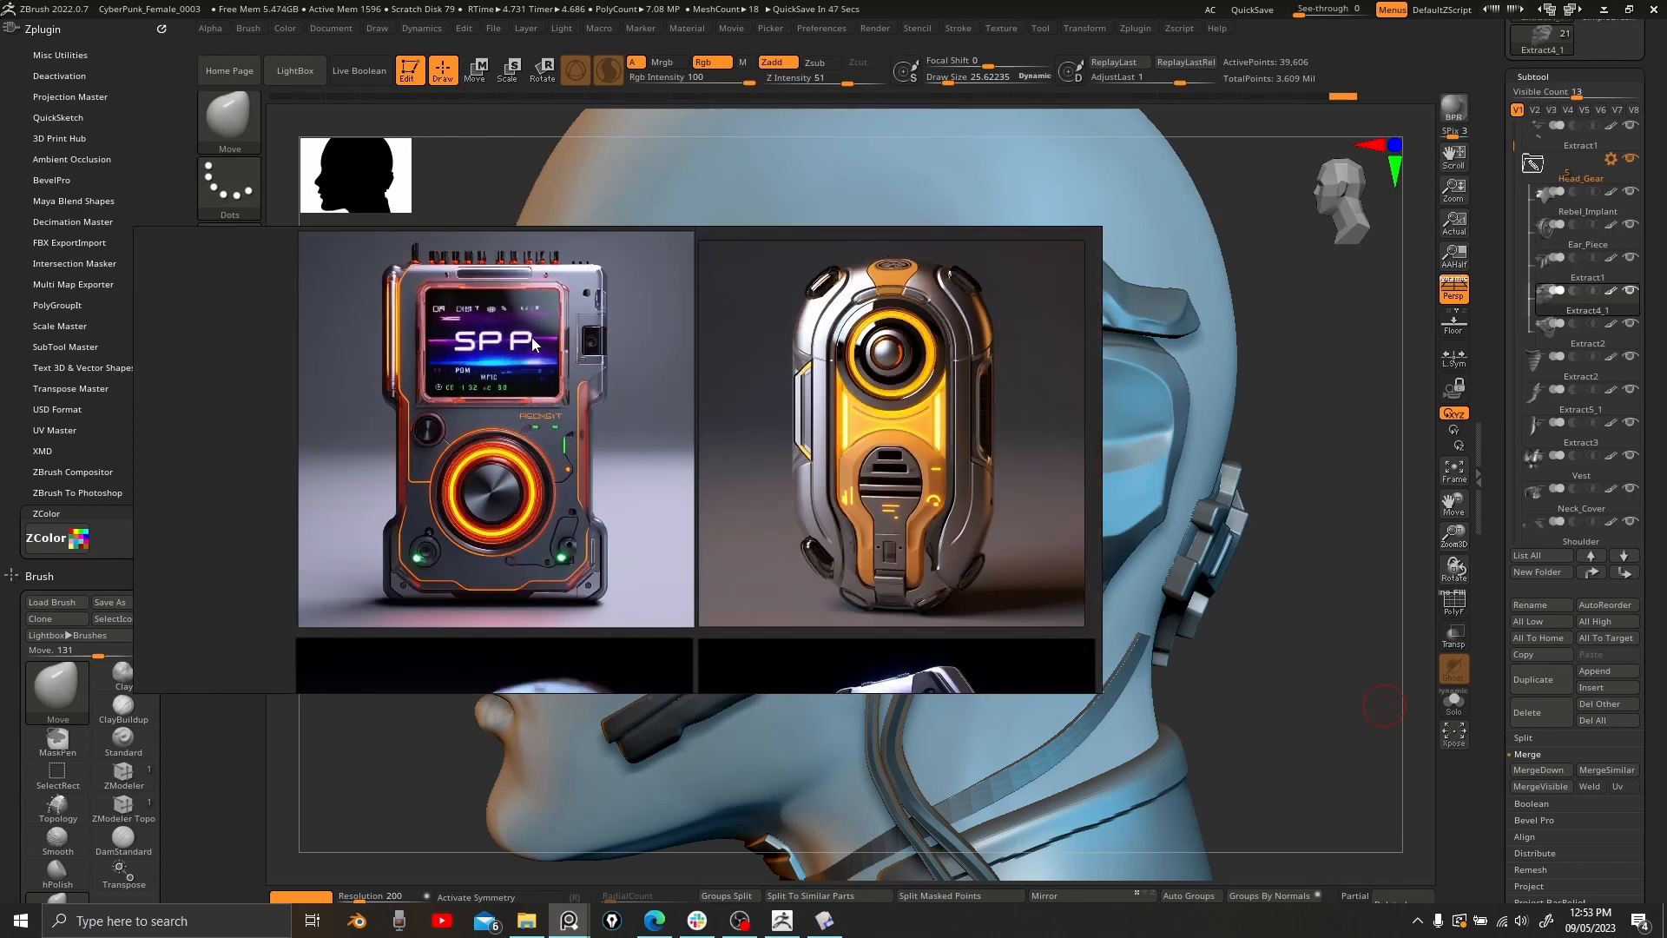
scroll(531, 336, "down", 2)
scroll(628, 450, "up", 4)
middle_click_drag(584, 528, 654, 454)
scroll(556, 441, "down", 3)
scroll(888, 496, "up", 1)
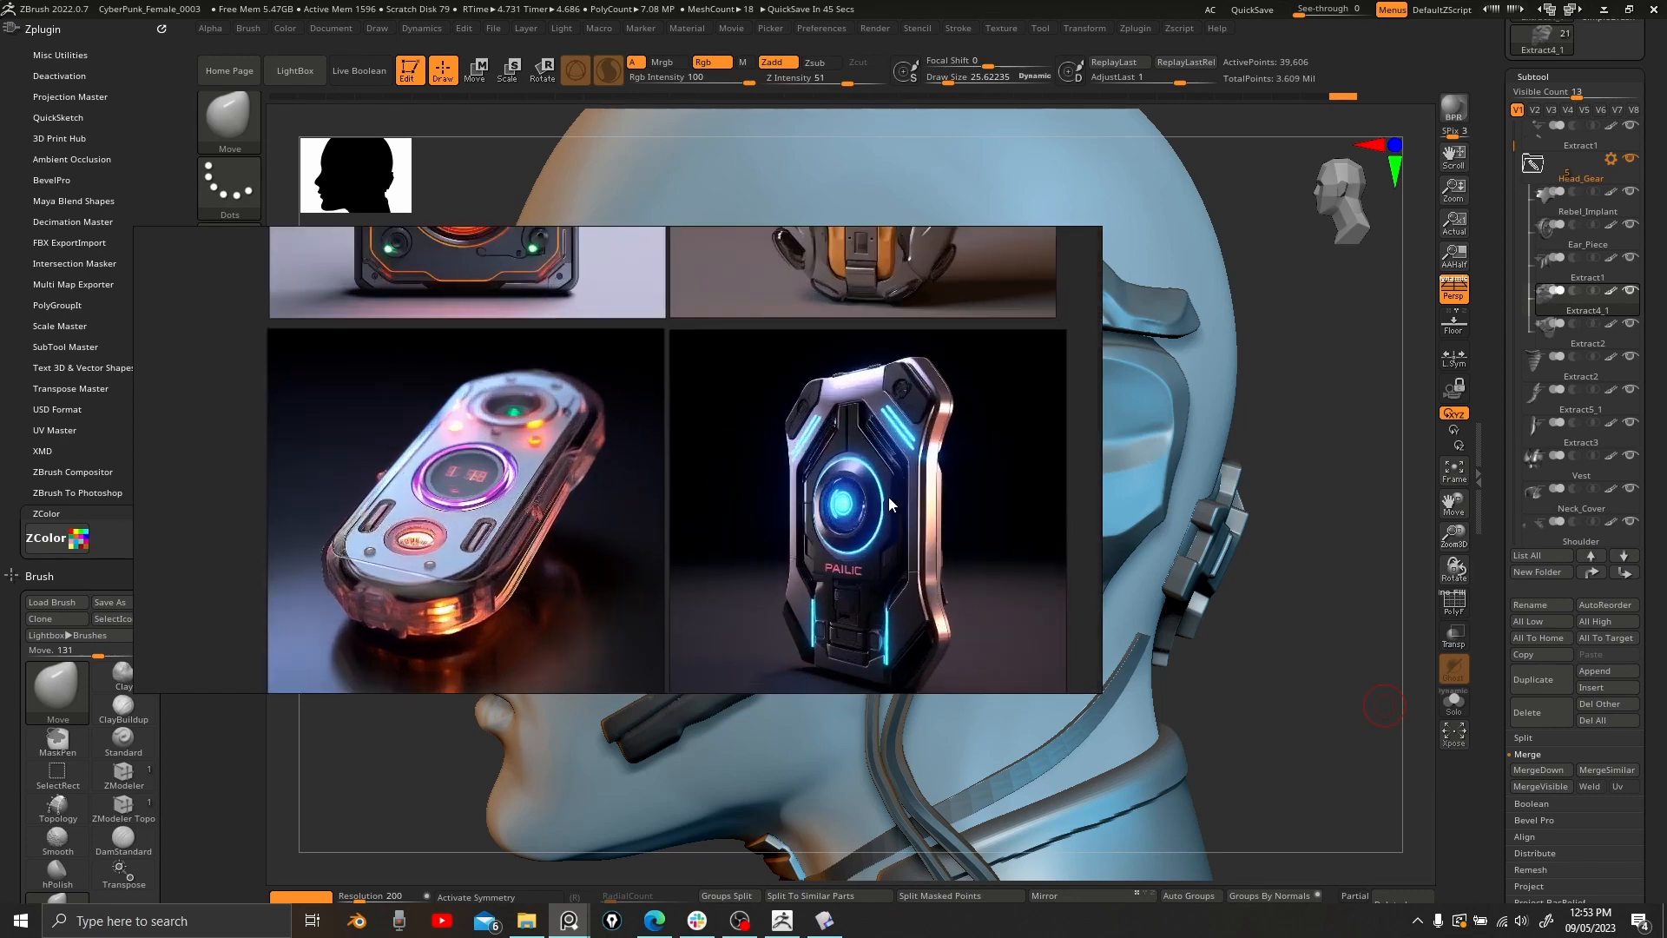
scroll(888, 408, "up", 3)
middle_click_drag(478, 439, 810, 408)
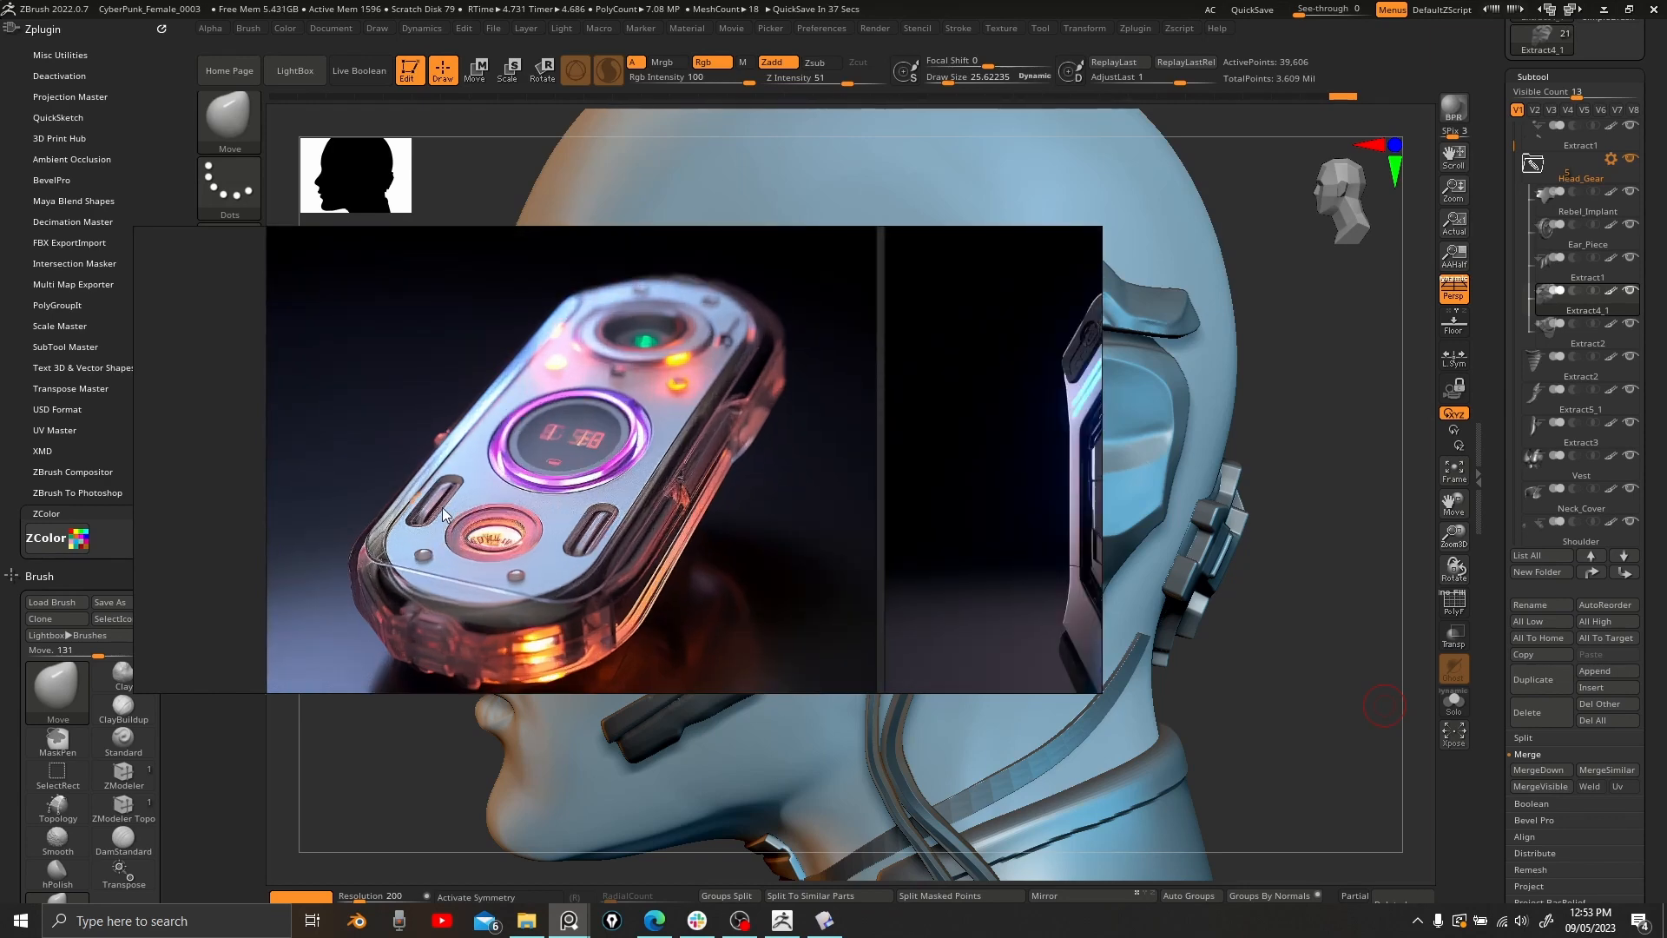
Move the reference window to the right and shrink it to a small size.
left_click_drag(443, 512, 1009, 670)
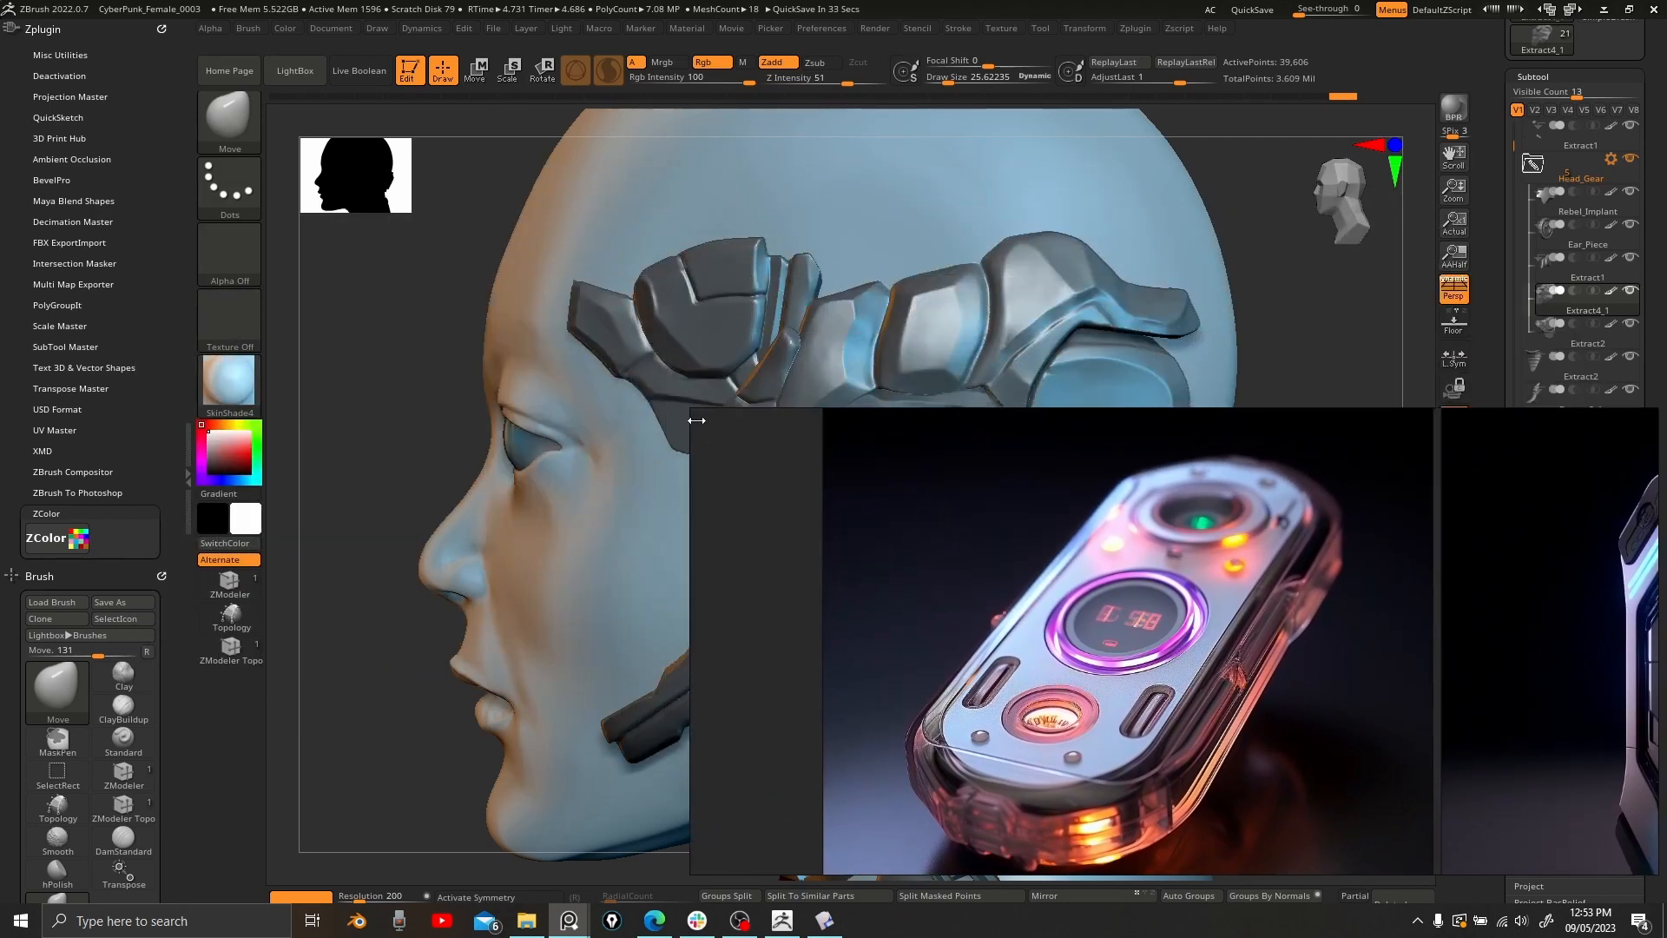
left_click_drag(691, 414, 1184, 475)
middle_click_drag(1330, 654, 1487, 633)
scroll(1463, 653, "down", 2)
Pin the reference window always on top and move it to the upper-left corner.
key("ctrl+shift+a")
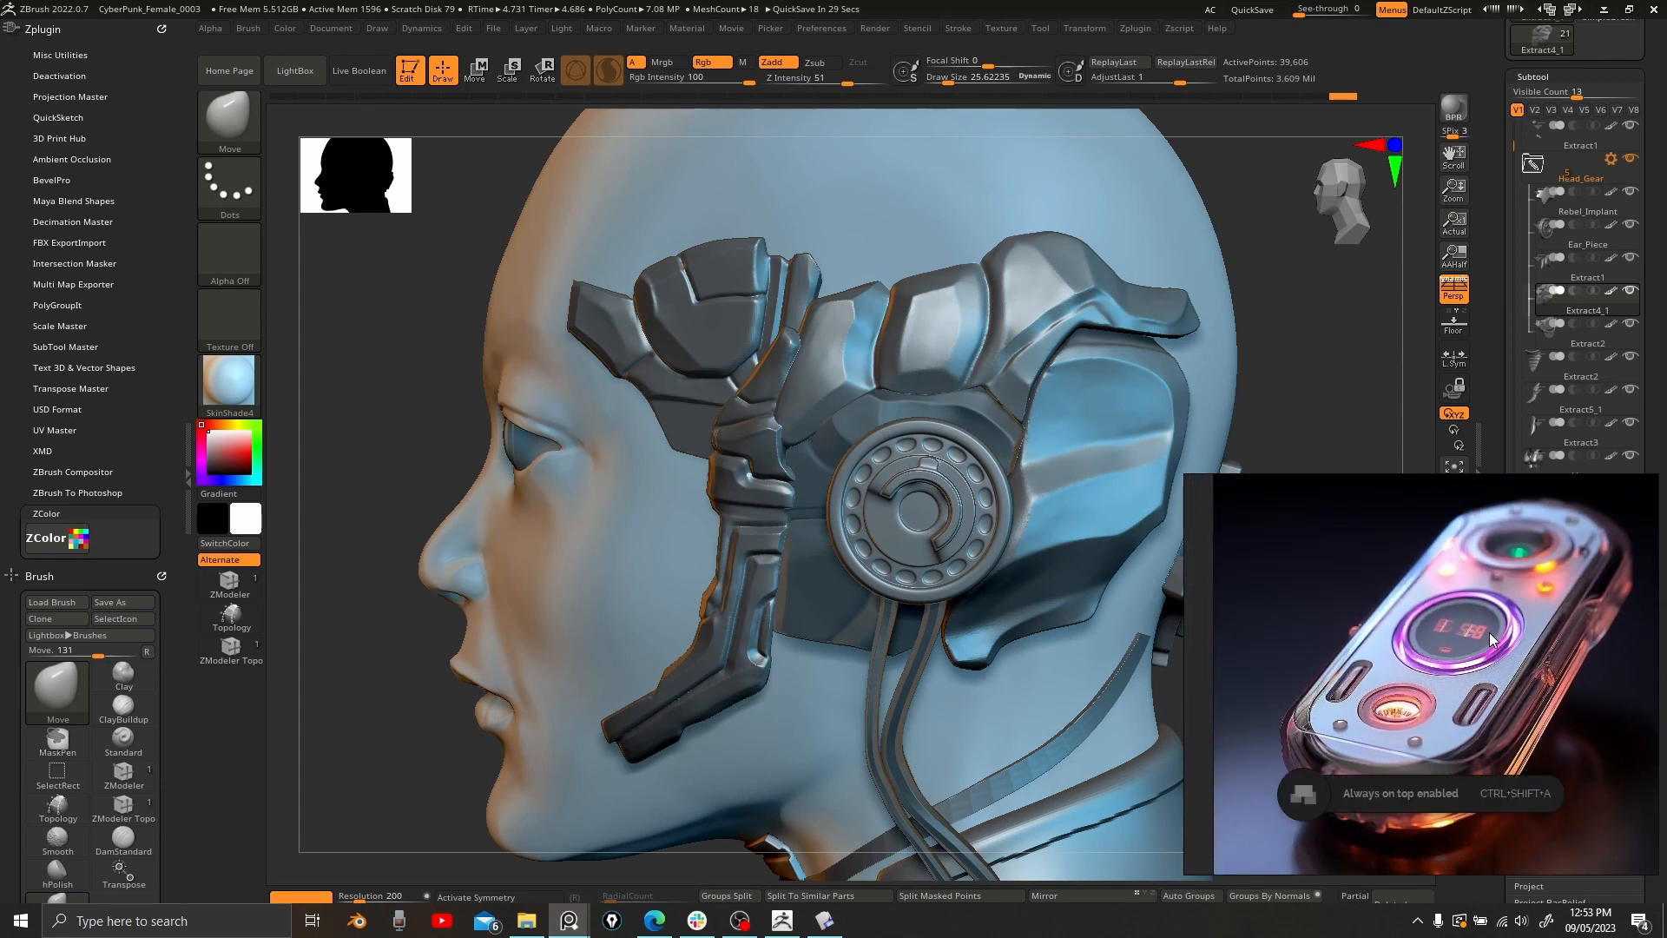
left_click(1291, 405)
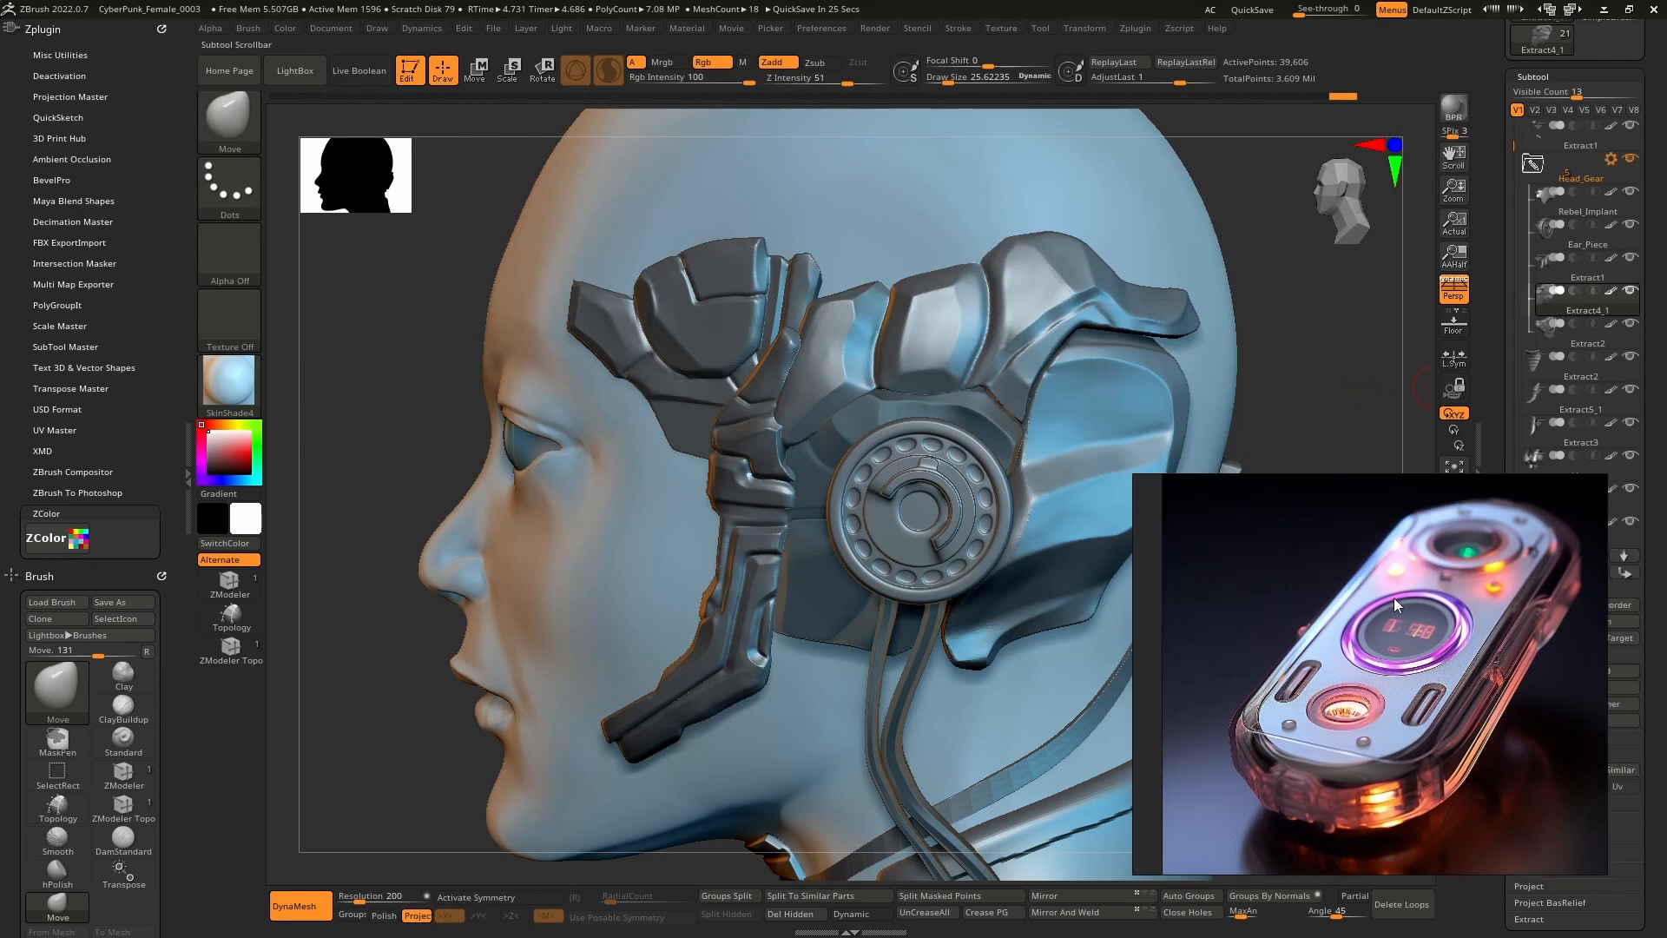
left_click_drag(1393, 598, 242, 163)
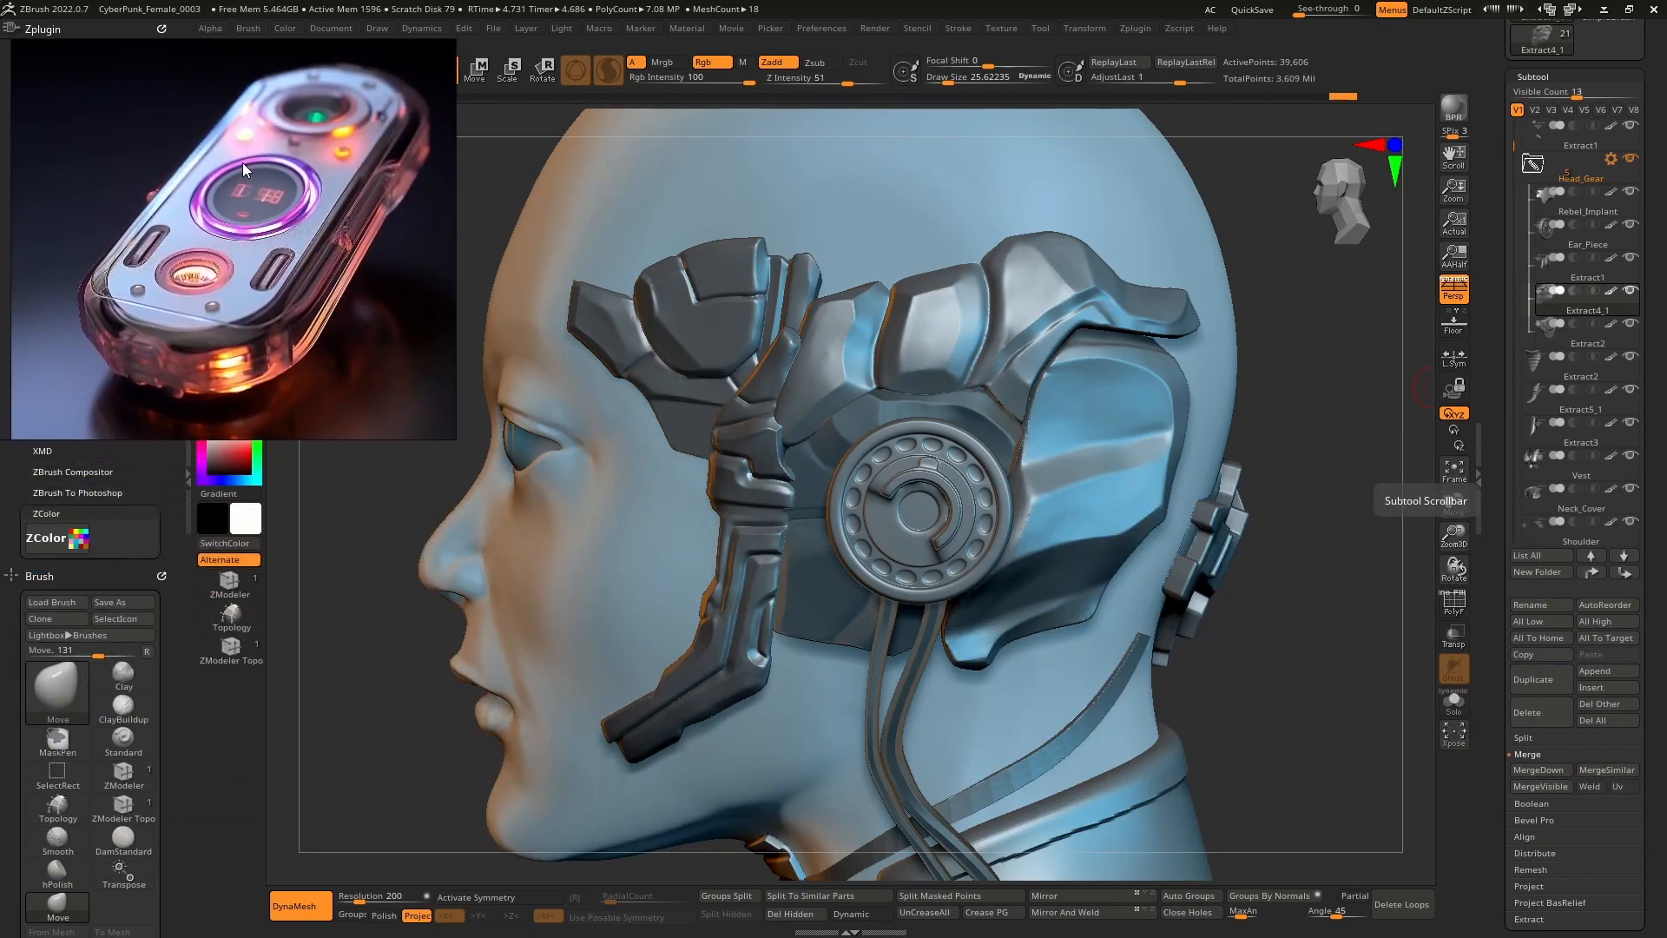
Collapse the Head_Gear subtool folder and show the Append mesh list.
left_click(1531, 167)
scroll(1516, 125, "up", 1)
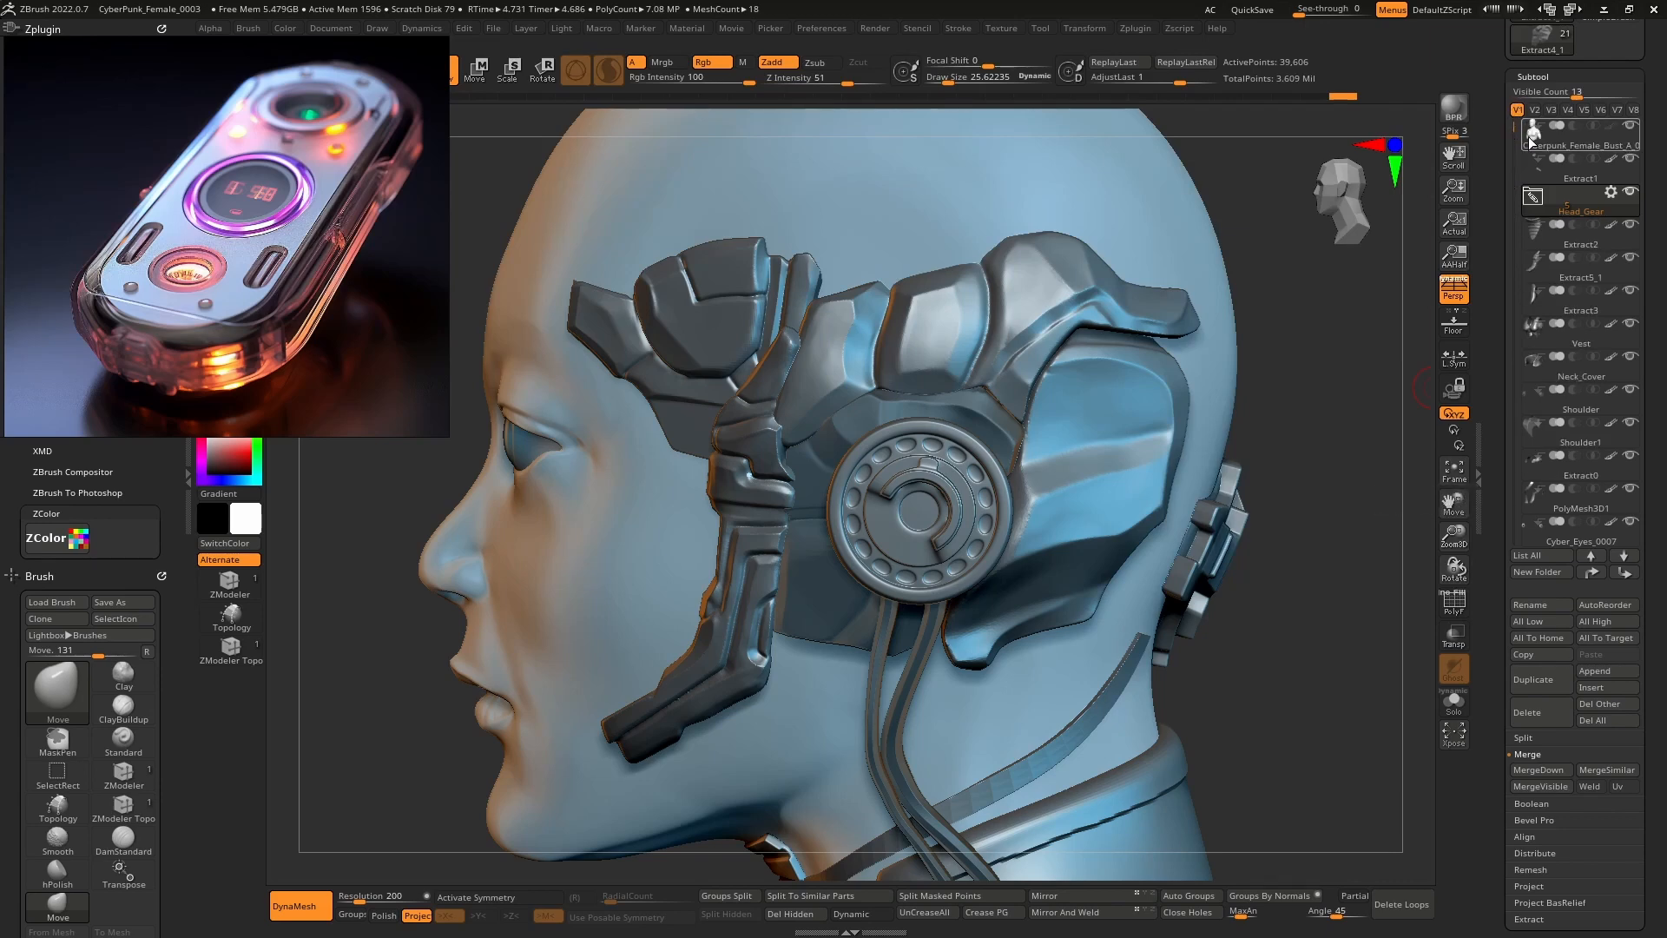
left_click(1600, 671)
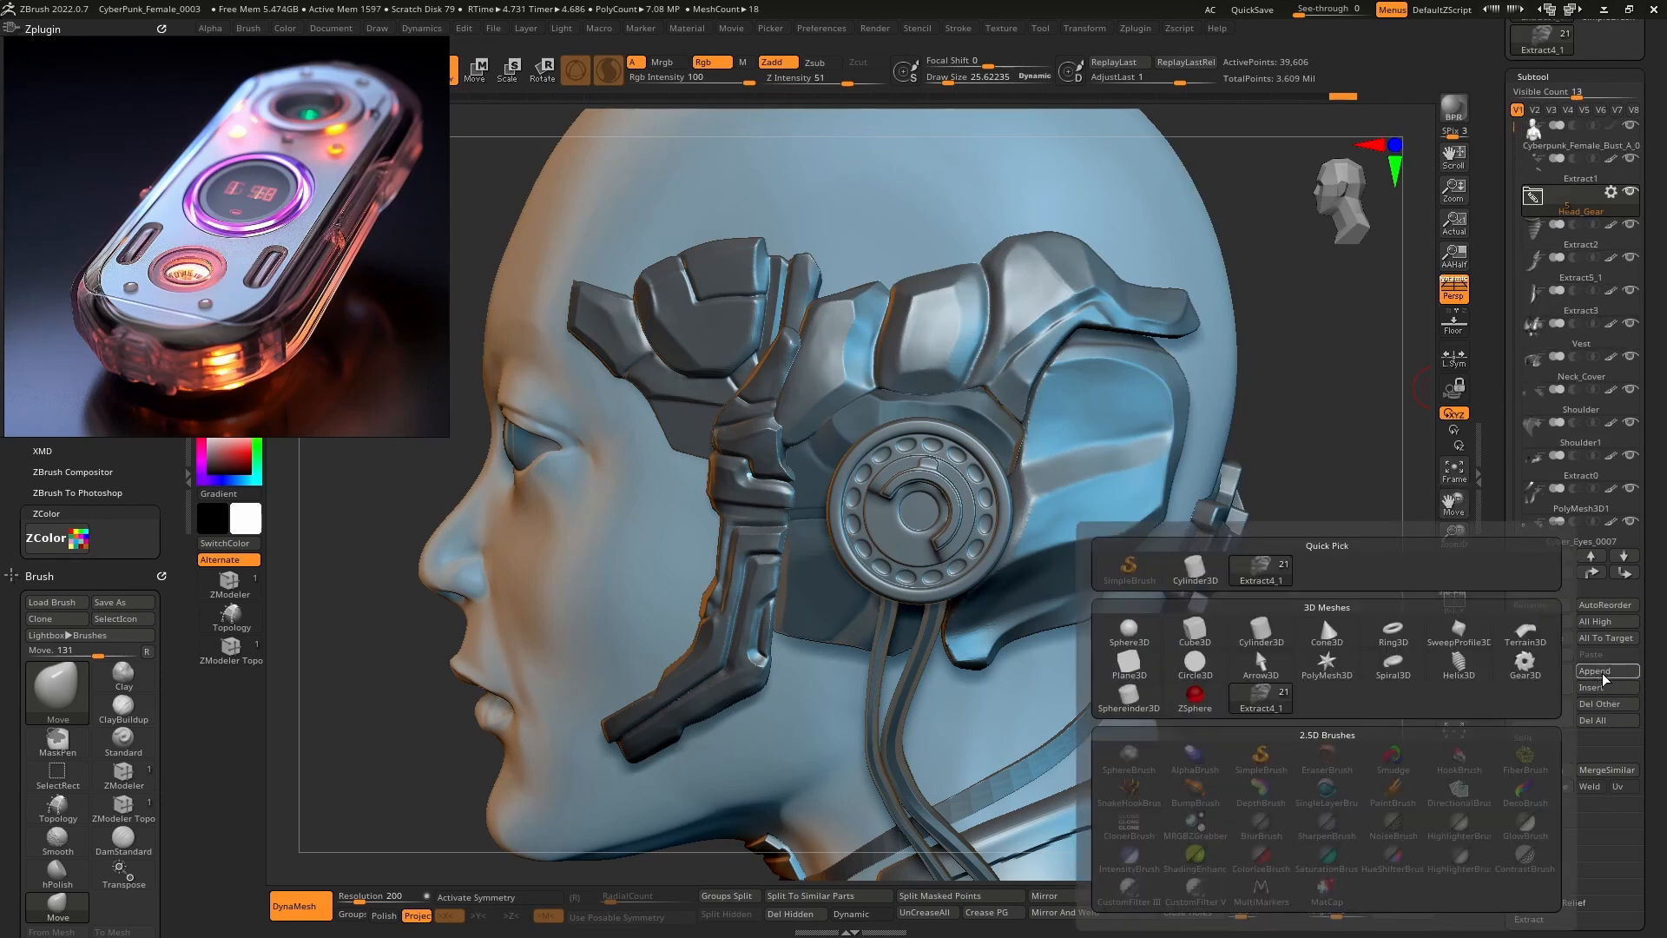
Append a PolyMesh3D subtool, select it with the gizmo, and enable PolyF and transparency.
left_click(1342, 673)
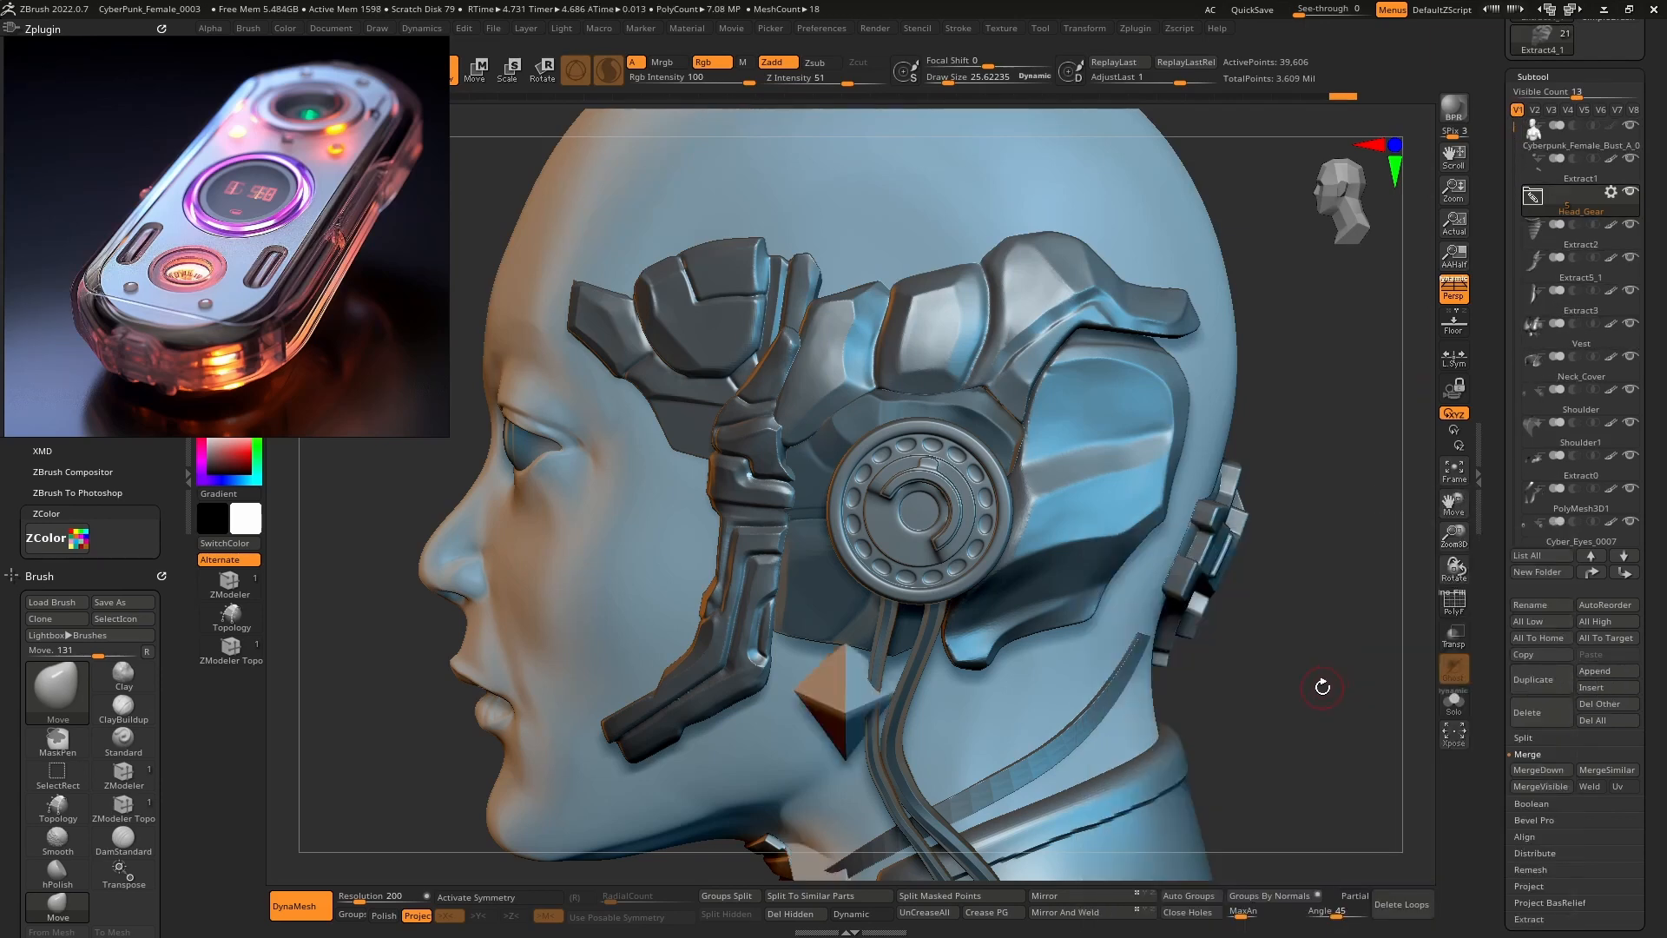
key("w")
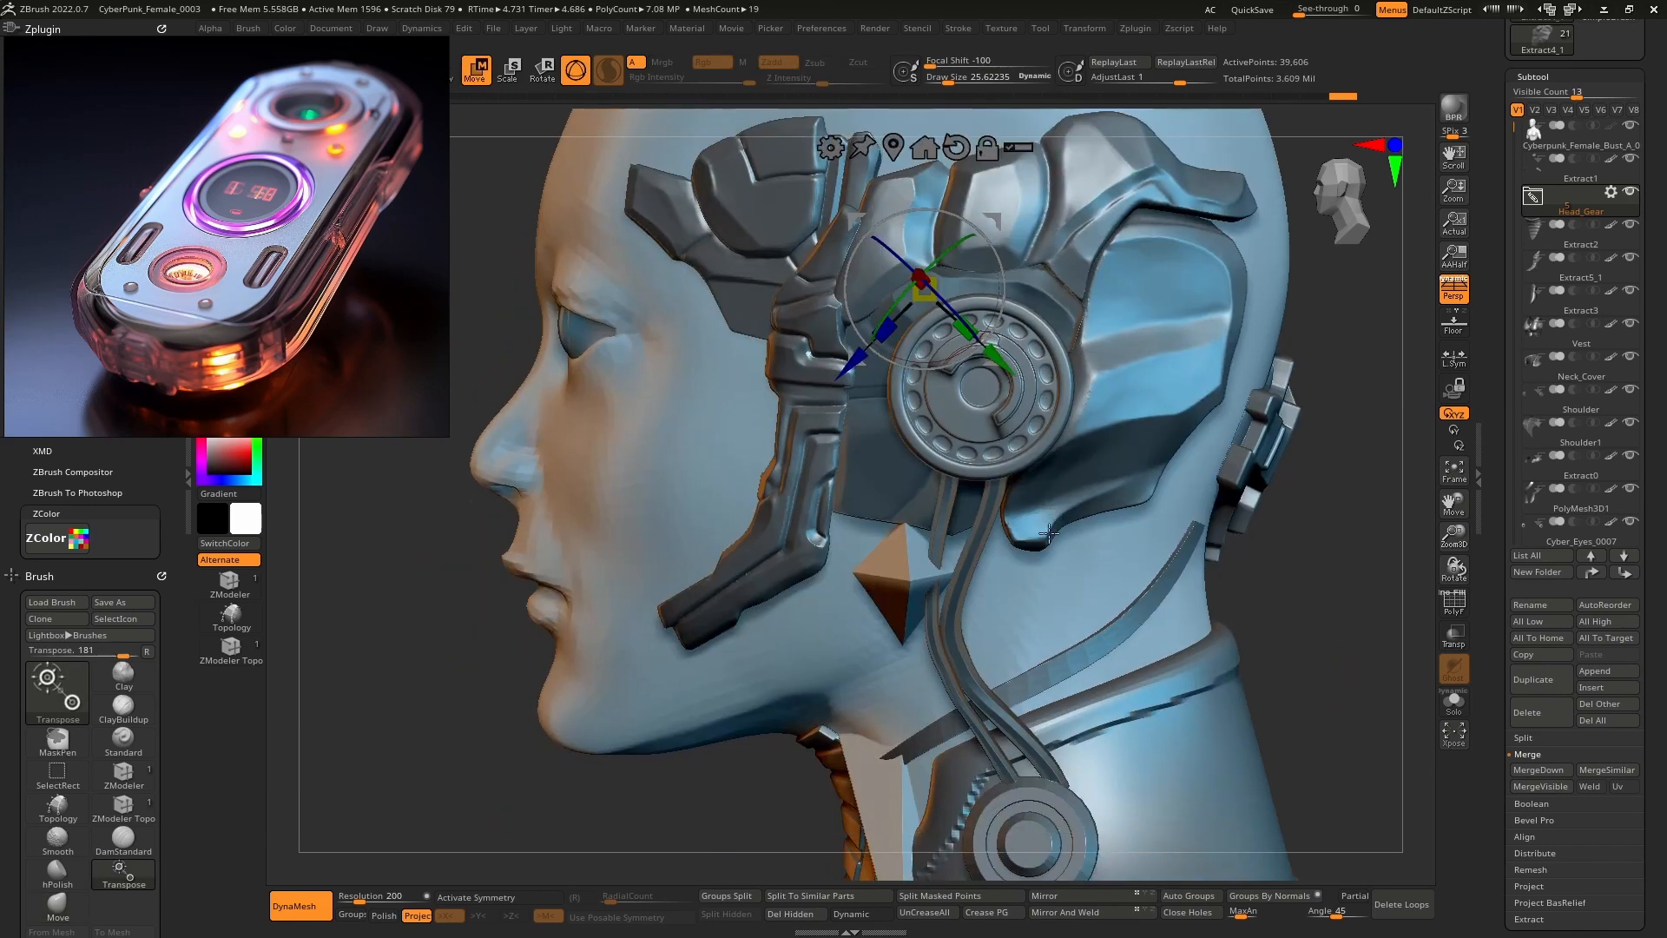
left_click(899, 563, "alt")
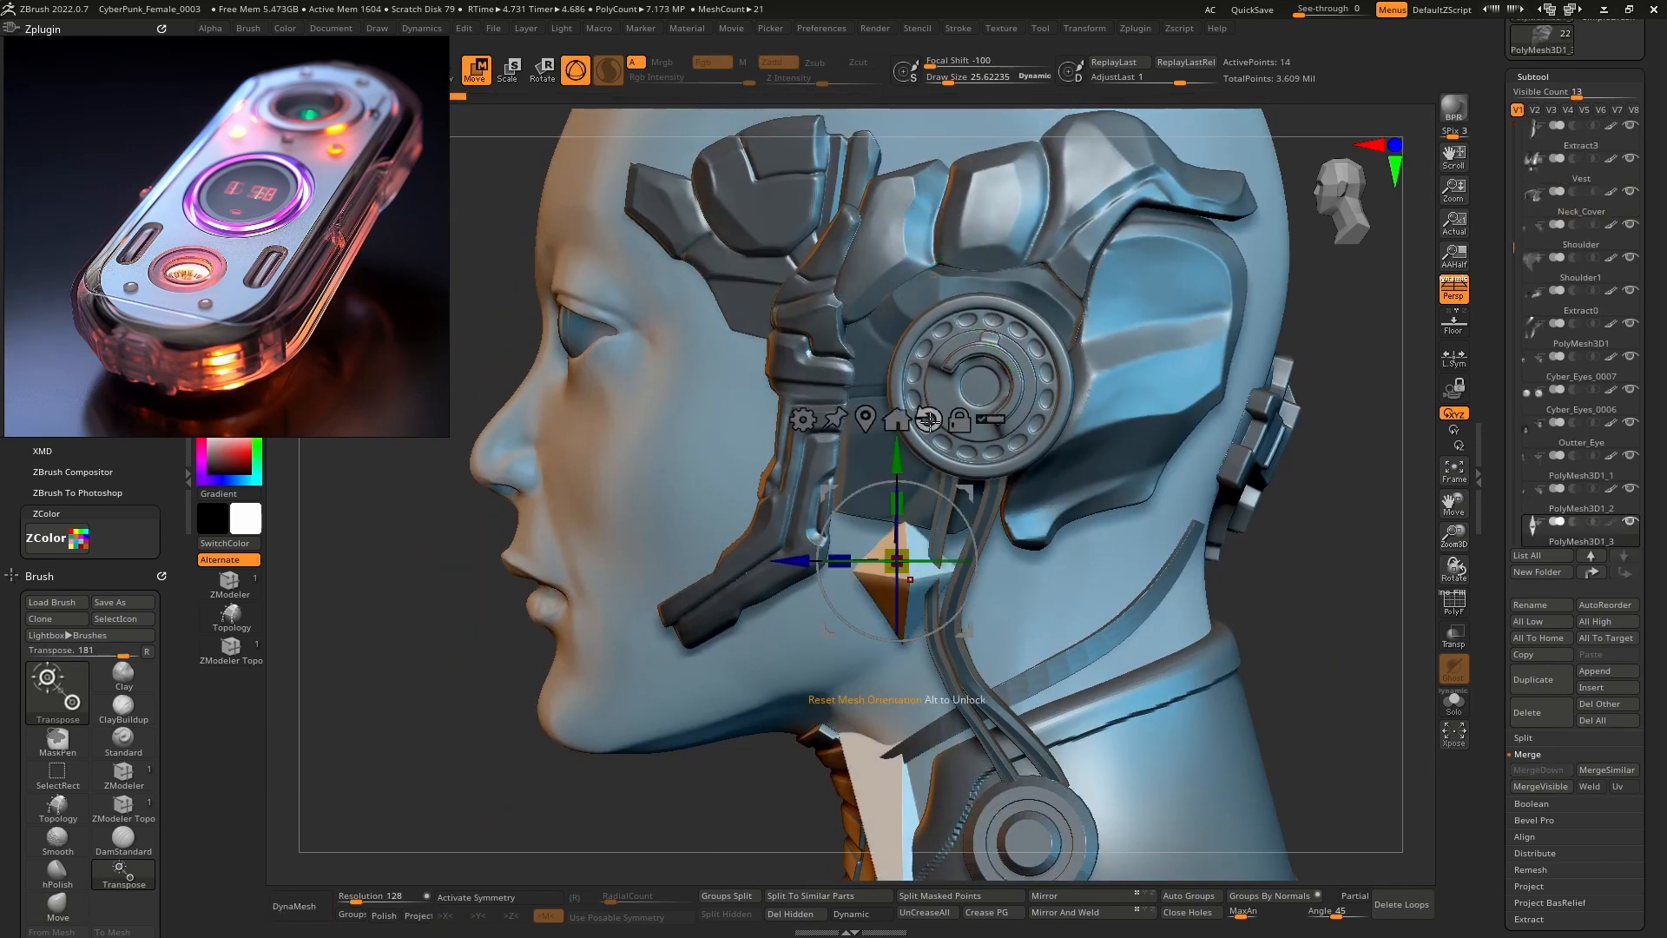
left_click(1453, 599)
left_click(1454, 634)
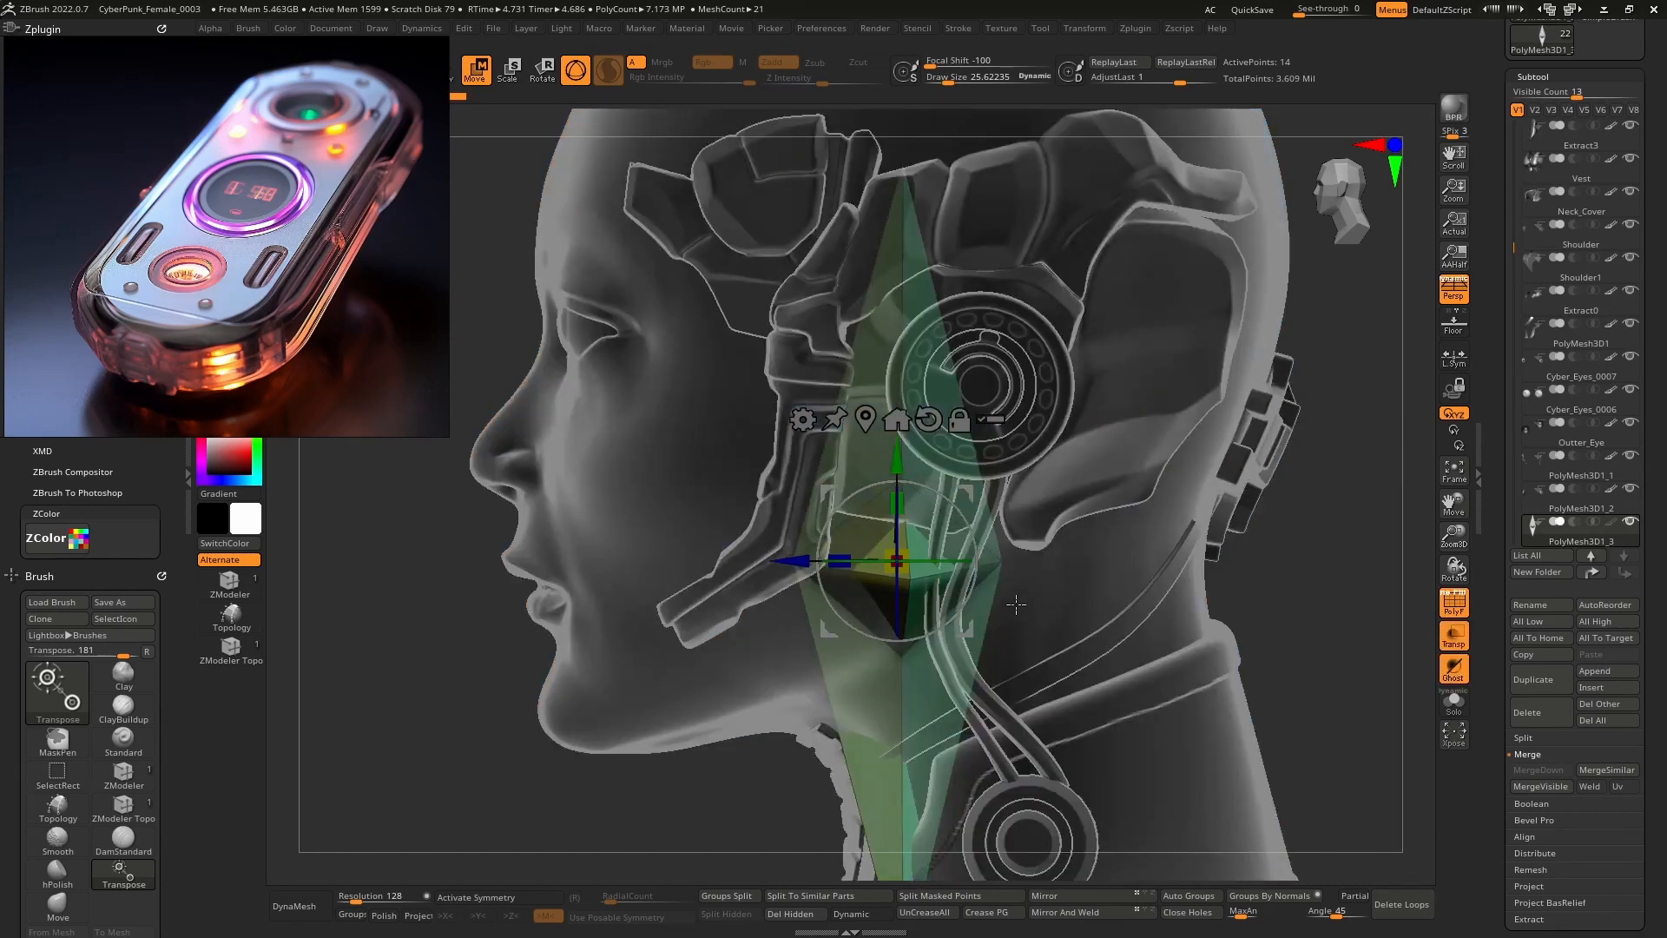
Turn off perspective and convert the new mesh into a PolyCube.
left_click_drag(1016, 605, 1061, 531)
left_click(1459, 298)
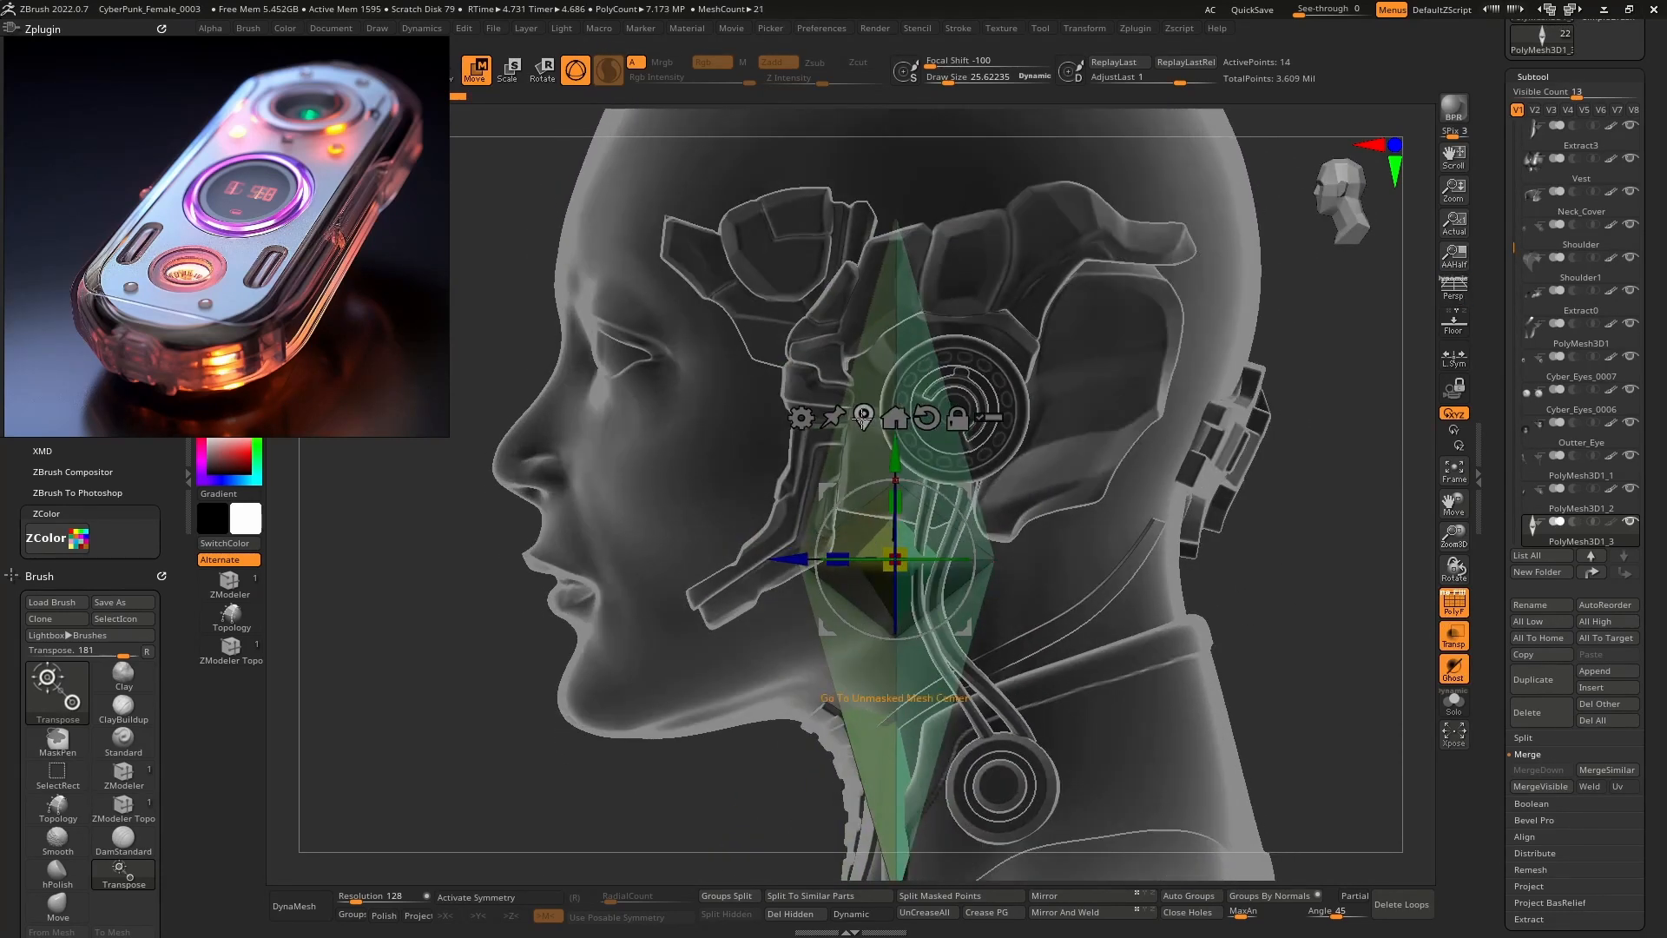
left_click(800, 417)
left_click(943, 422)
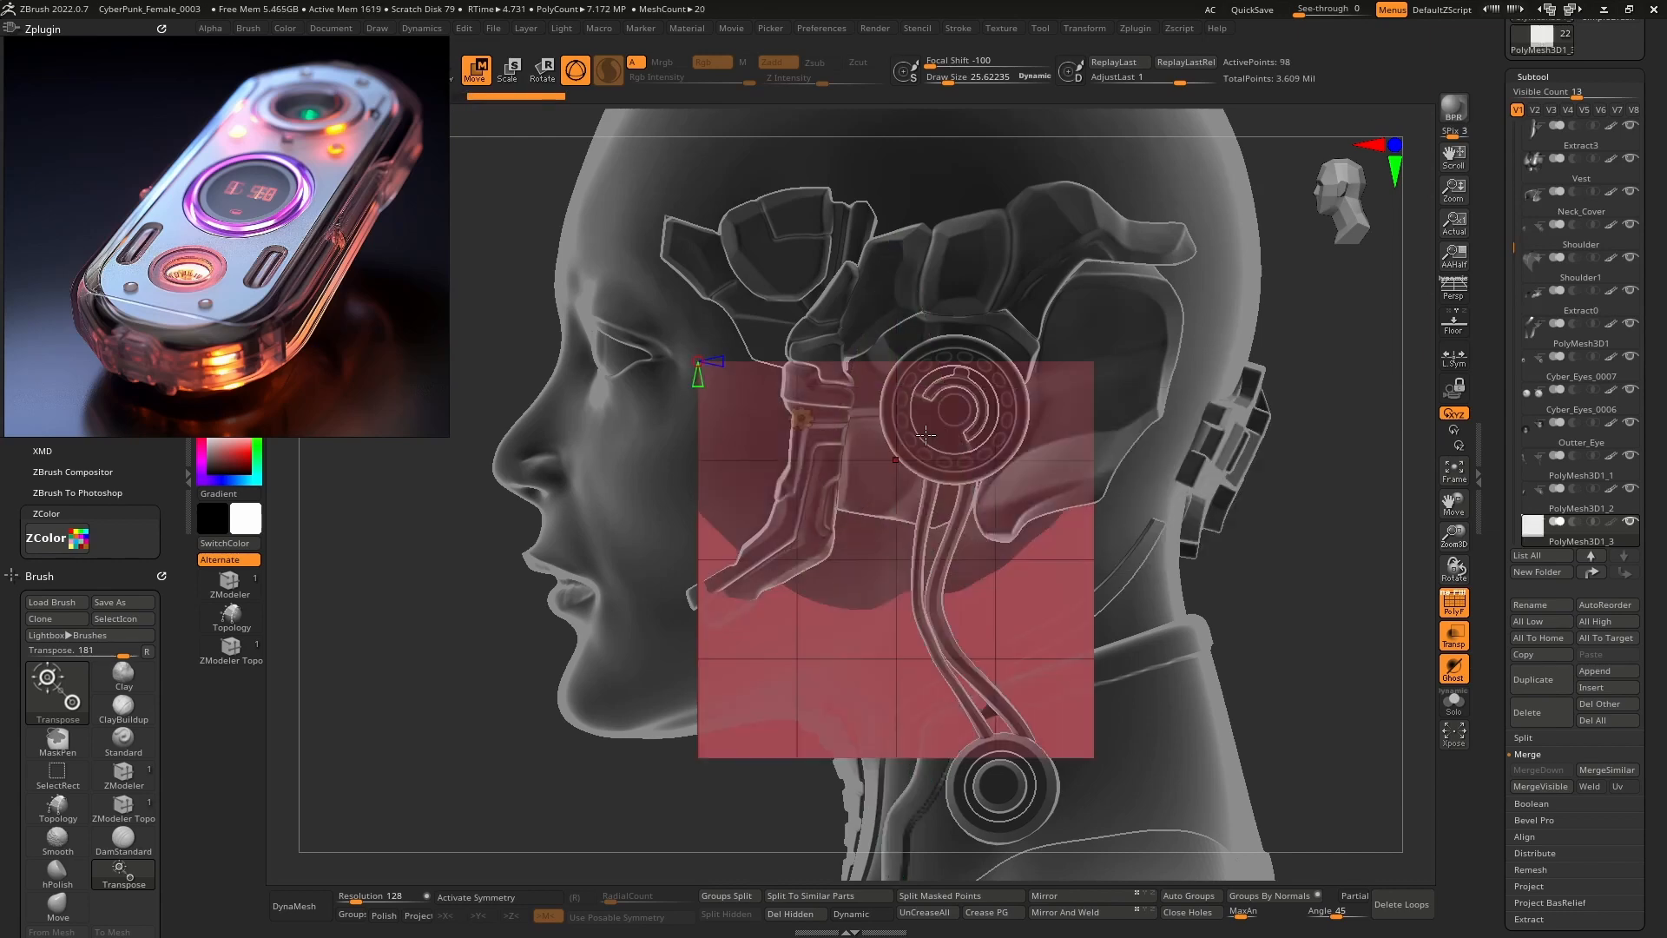
Scale the red cube down uniformly and move it upward.
left_click_drag(899, 462, 680, 399)
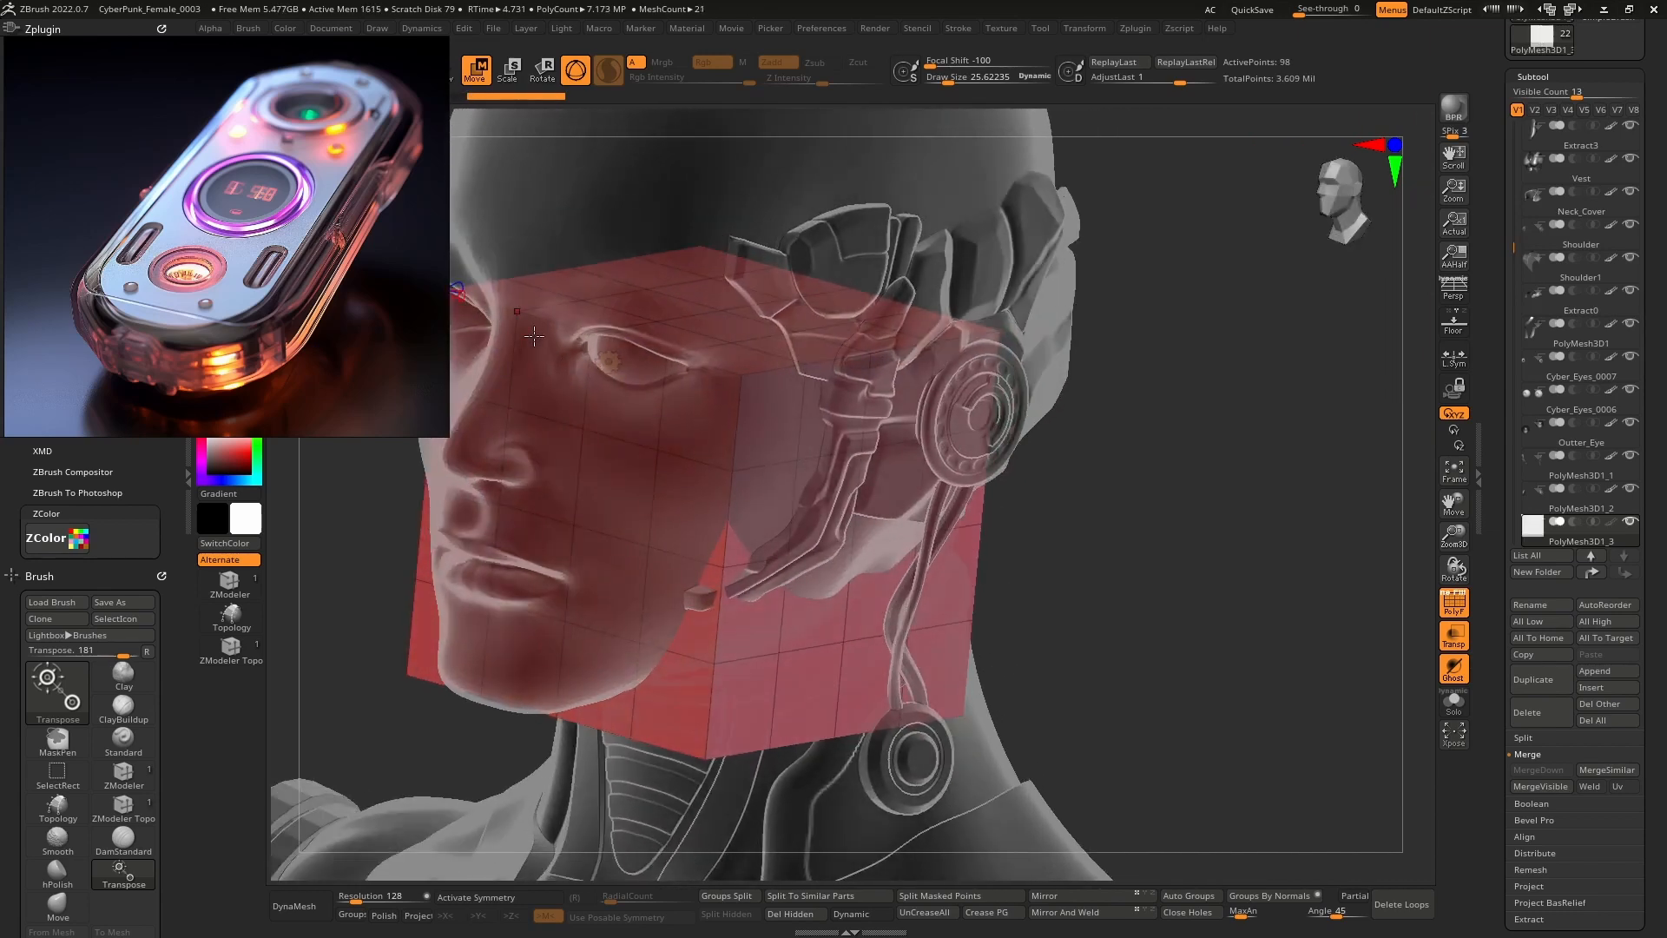
left_click_drag(534, 336, 841, 451)
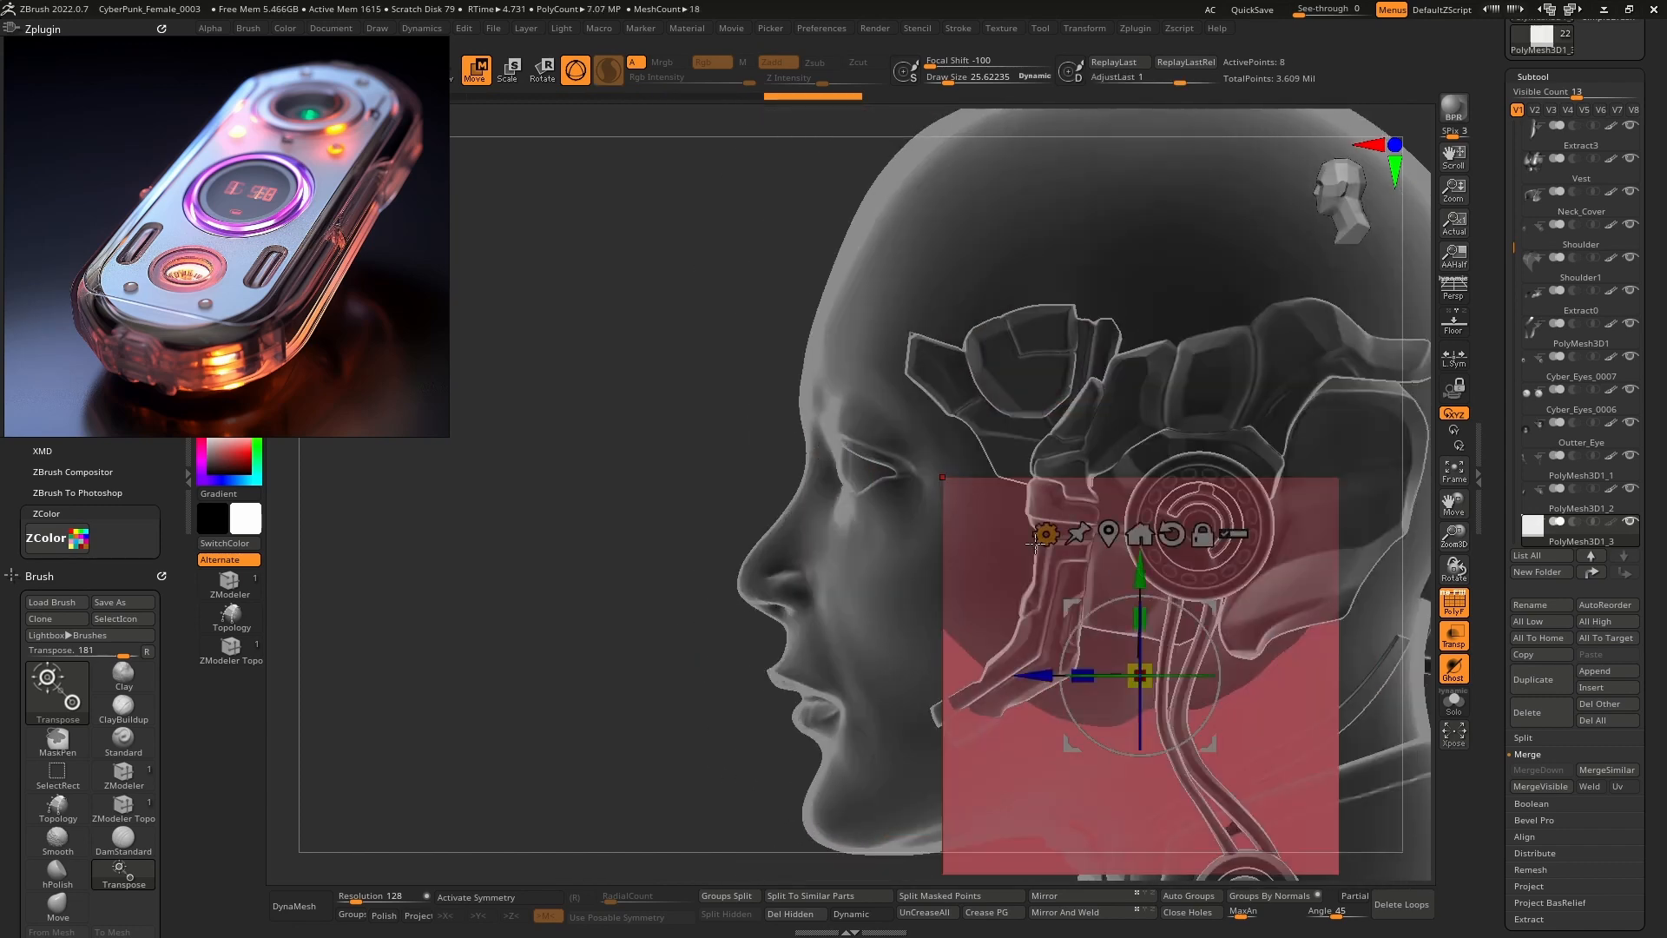
right_click_drag(1035, 544, 862, 415, "alt")
left_click_drag(966, 547, 961, 861)
right_click_drag(985, 473, 910, 564, "alt")
left_click_drag(891, 536, 925, 288)
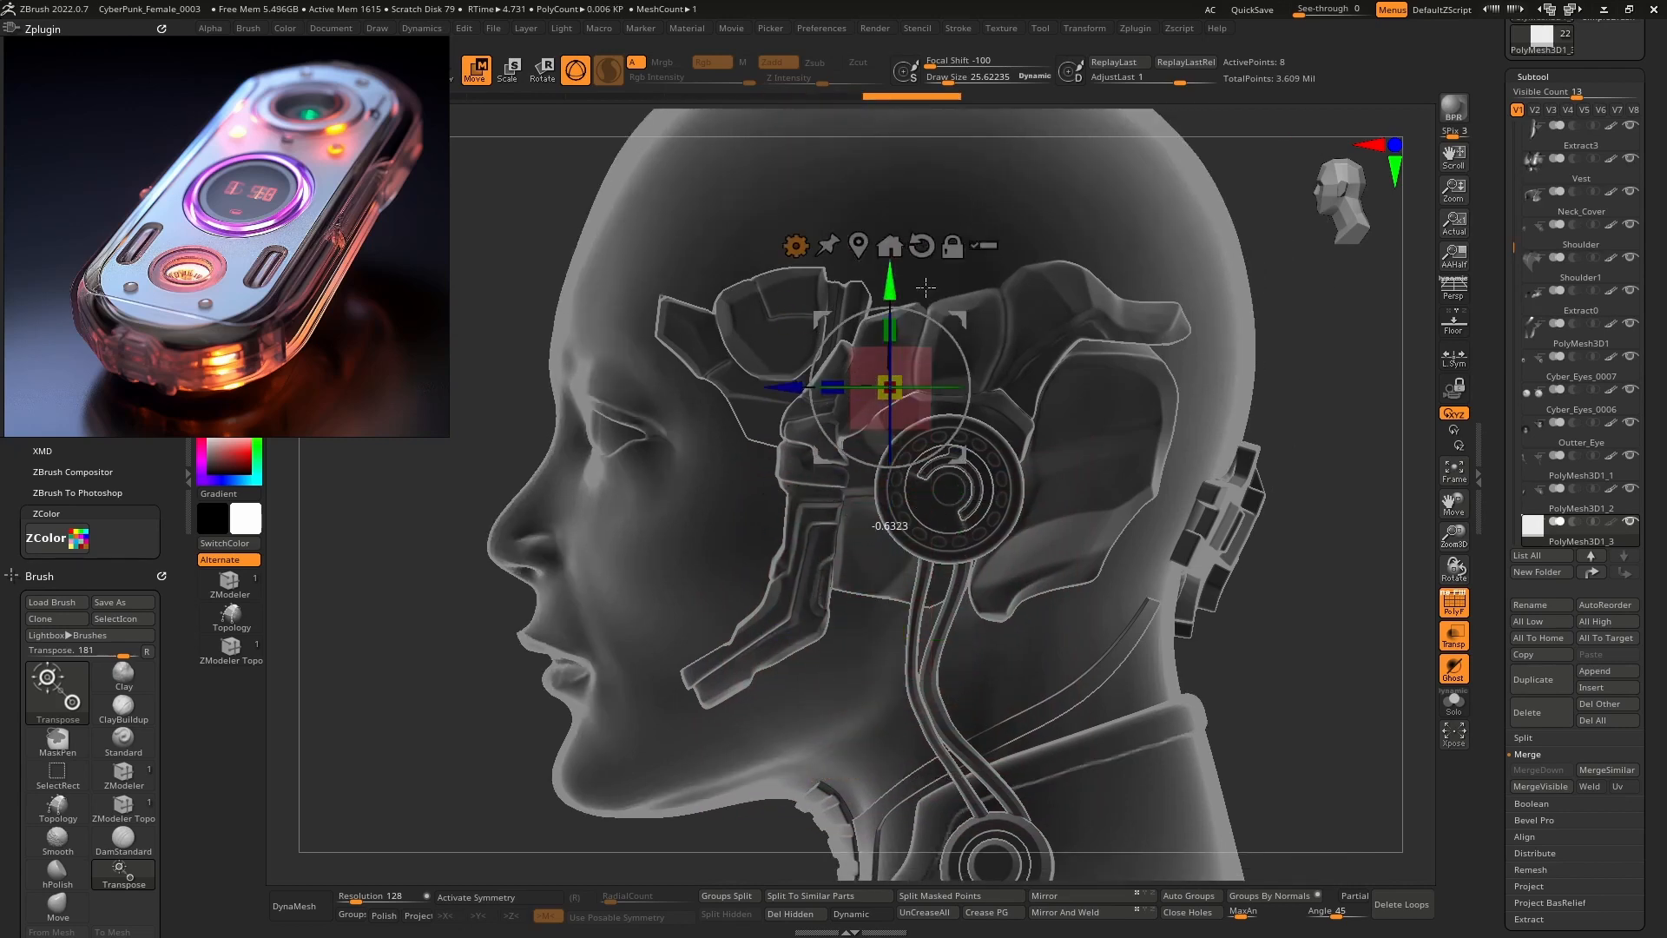
right_click_drag(1096, 459, 1176, 529, "ctrl")
right_click_drag(1176, 529, 1066, 516, "alt")
mouse_move(943, 492)
right_mouse_down("ctrl")
mouse_move(951, 412)
mouse_move(1032, 456)
right_mouse_up("ctrl")
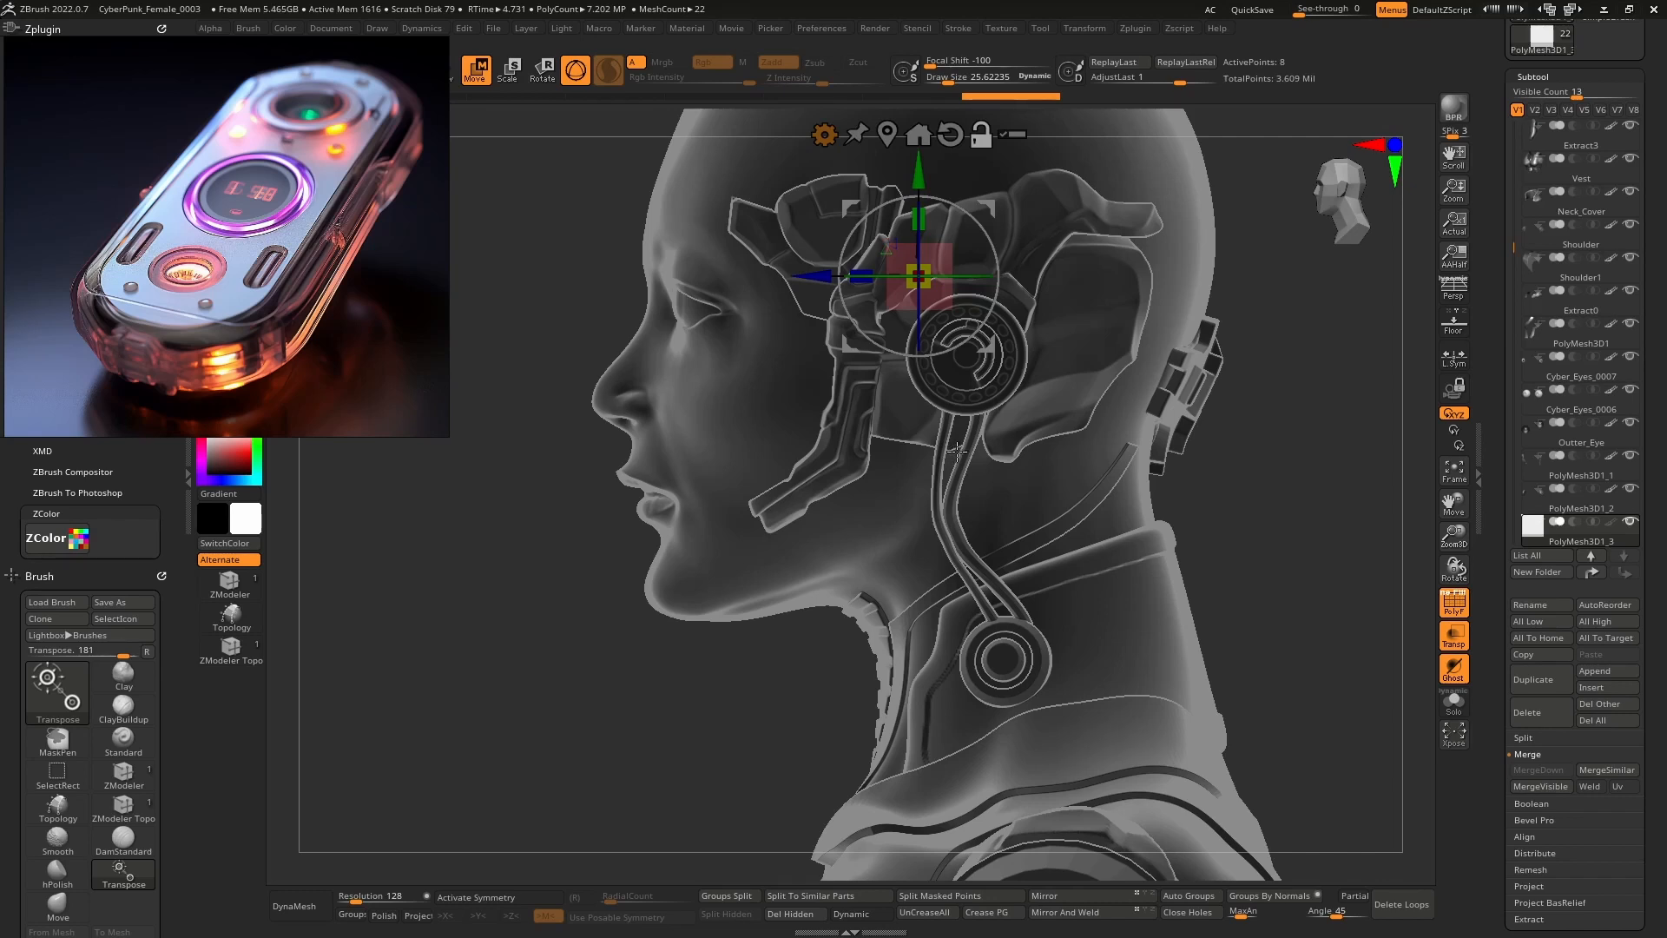
Place the box just above the ear and stretch it wider horizontally.
left_click_drag(989, 205, 620, 374)
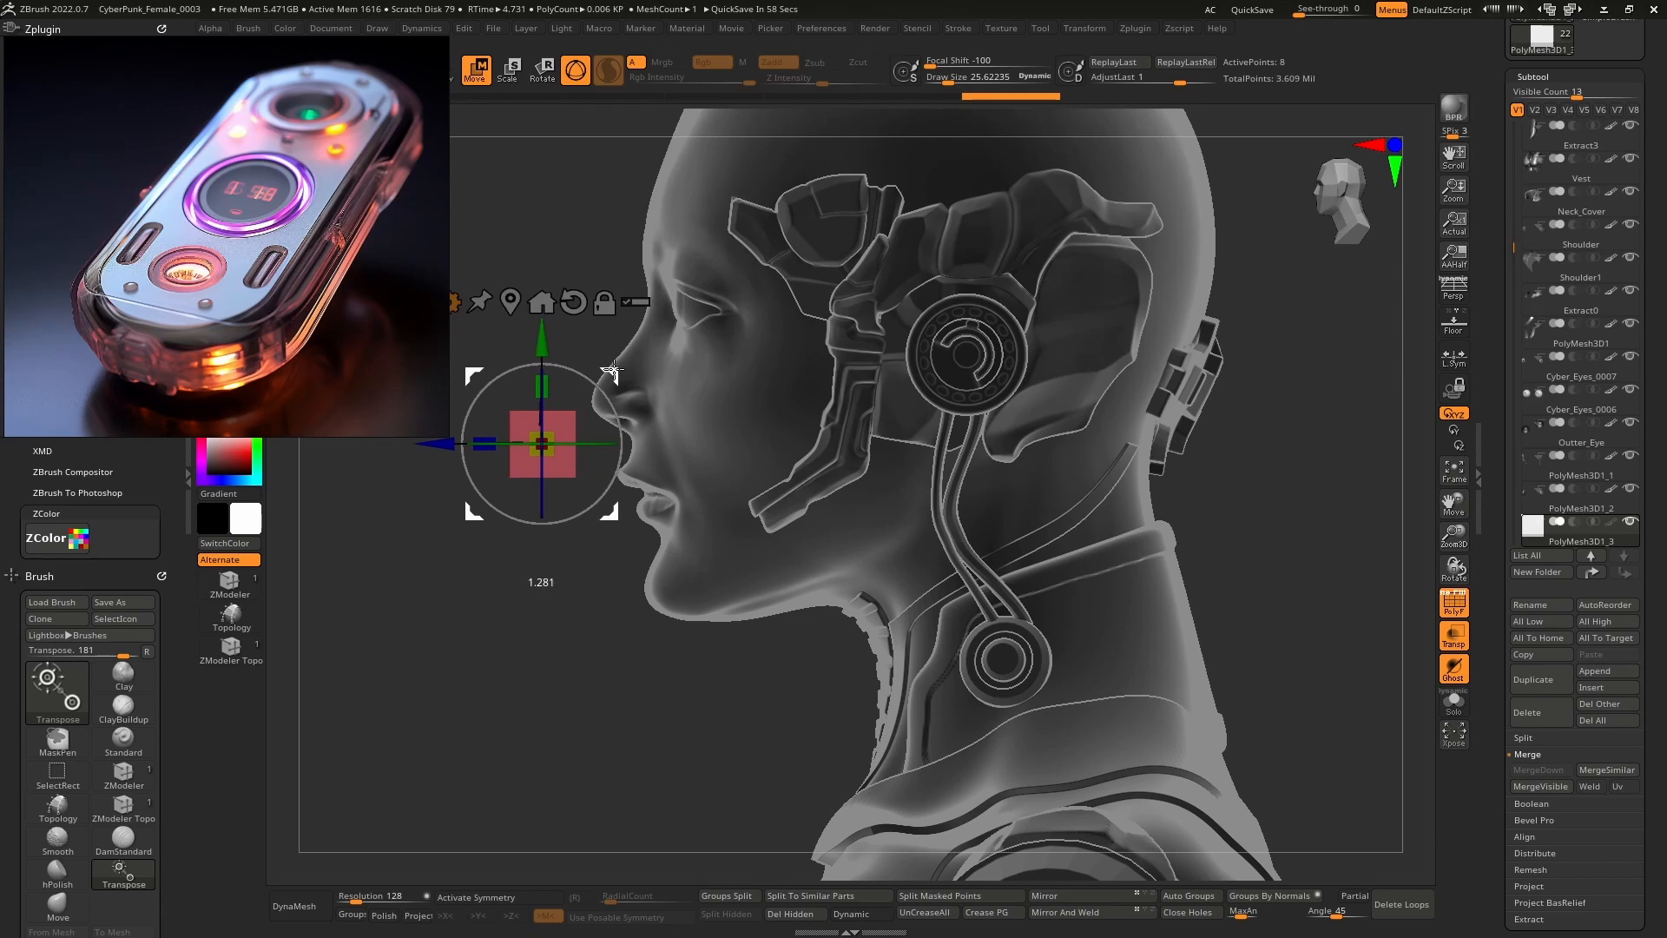
left_click_drag(620, 373, 1040, 193)
right_click_drag(1029, 208, 972, 400, "ctrl")
right_click_drag(972, 400, 897, 512, "alt")
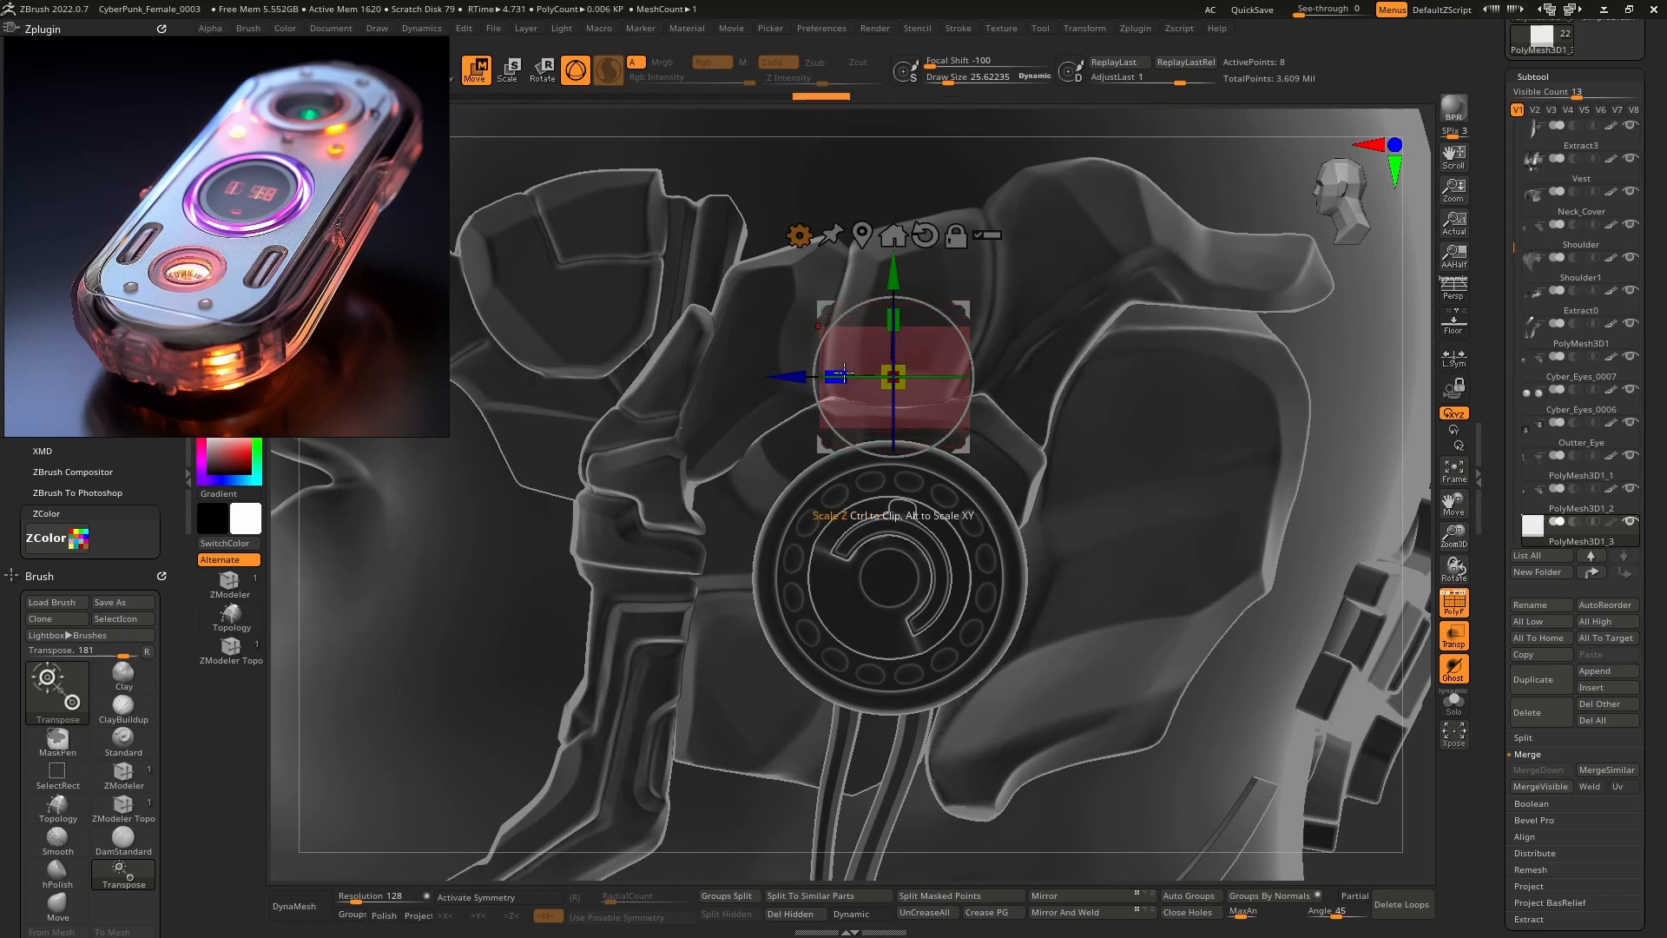
left_click_drag(844, 373, 743, 377)
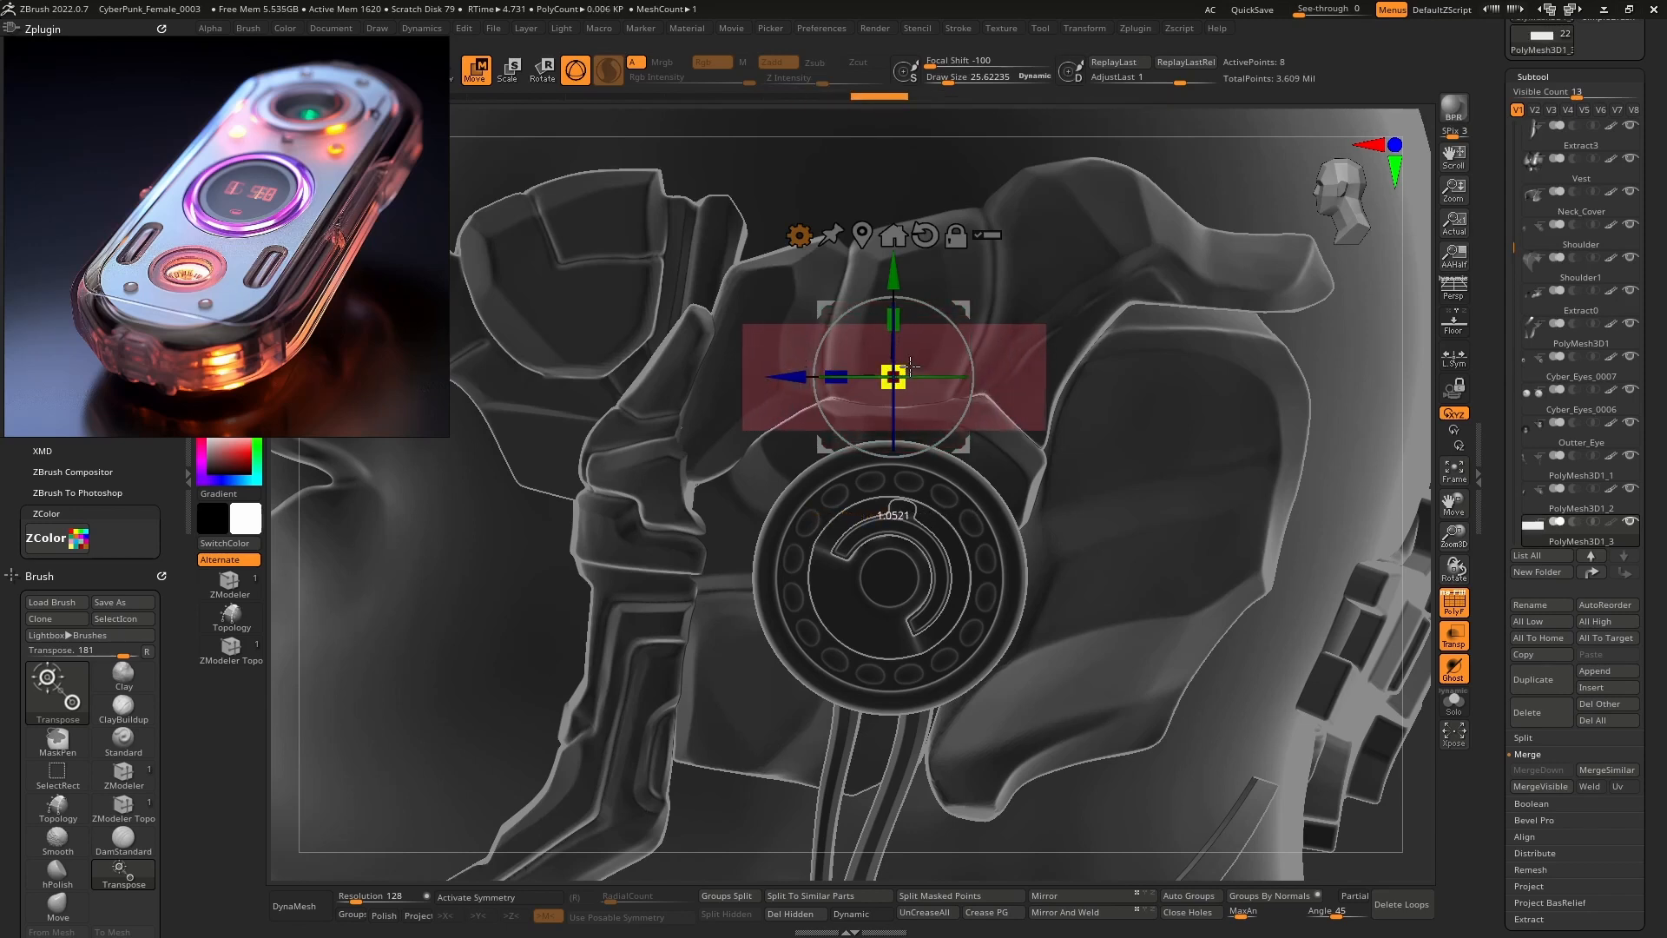
left_click_drag(963, 304, 972, 313)
Turn off transparency, slide the box outward along X, and snap to side view.
key("shift+t")
right_click_drag(833, 347, 900, 335)
left_click_drag(800, 358, 1031, 443)
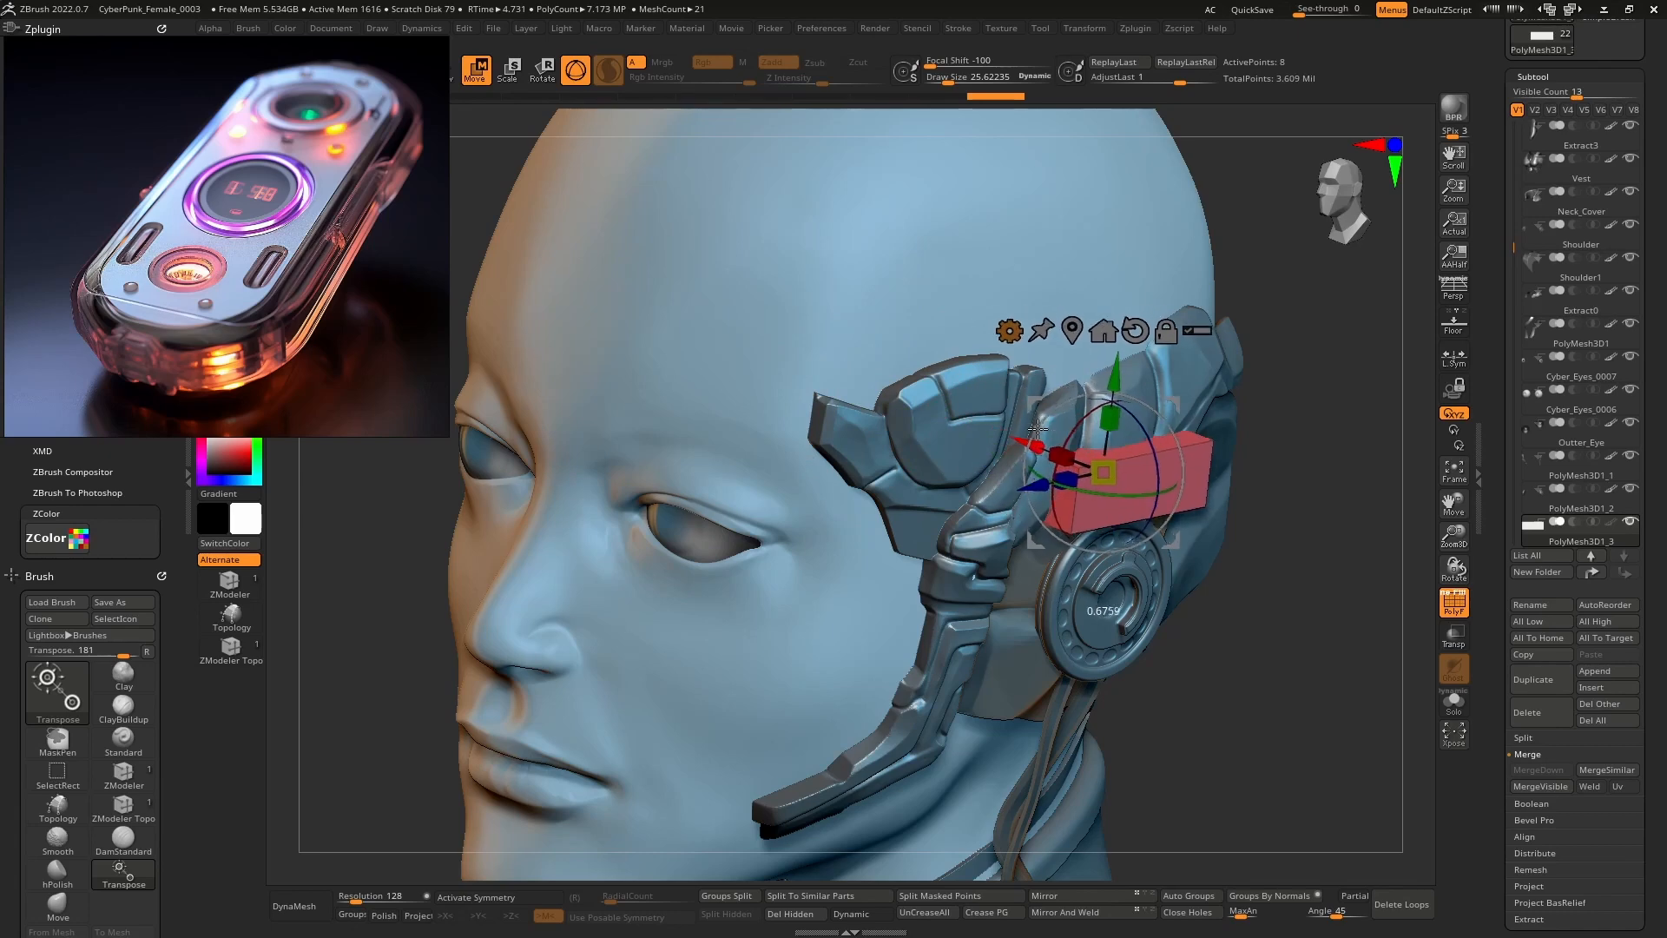
right_click_drag(1096, 445, 968, 459)
mouse_move(1233, 459)
right_mouse_down("alt")
mouse_move(1055, 410)
mouse_move(1067, 498)
right_mouse_up("alt")
right_click_drag(1067, 498, 1057, 447, "alt")
Select the headgear mesh, hide its wireframe, and raise the brush size to about 157.
key("q")
left_click(971, 316, "alt")
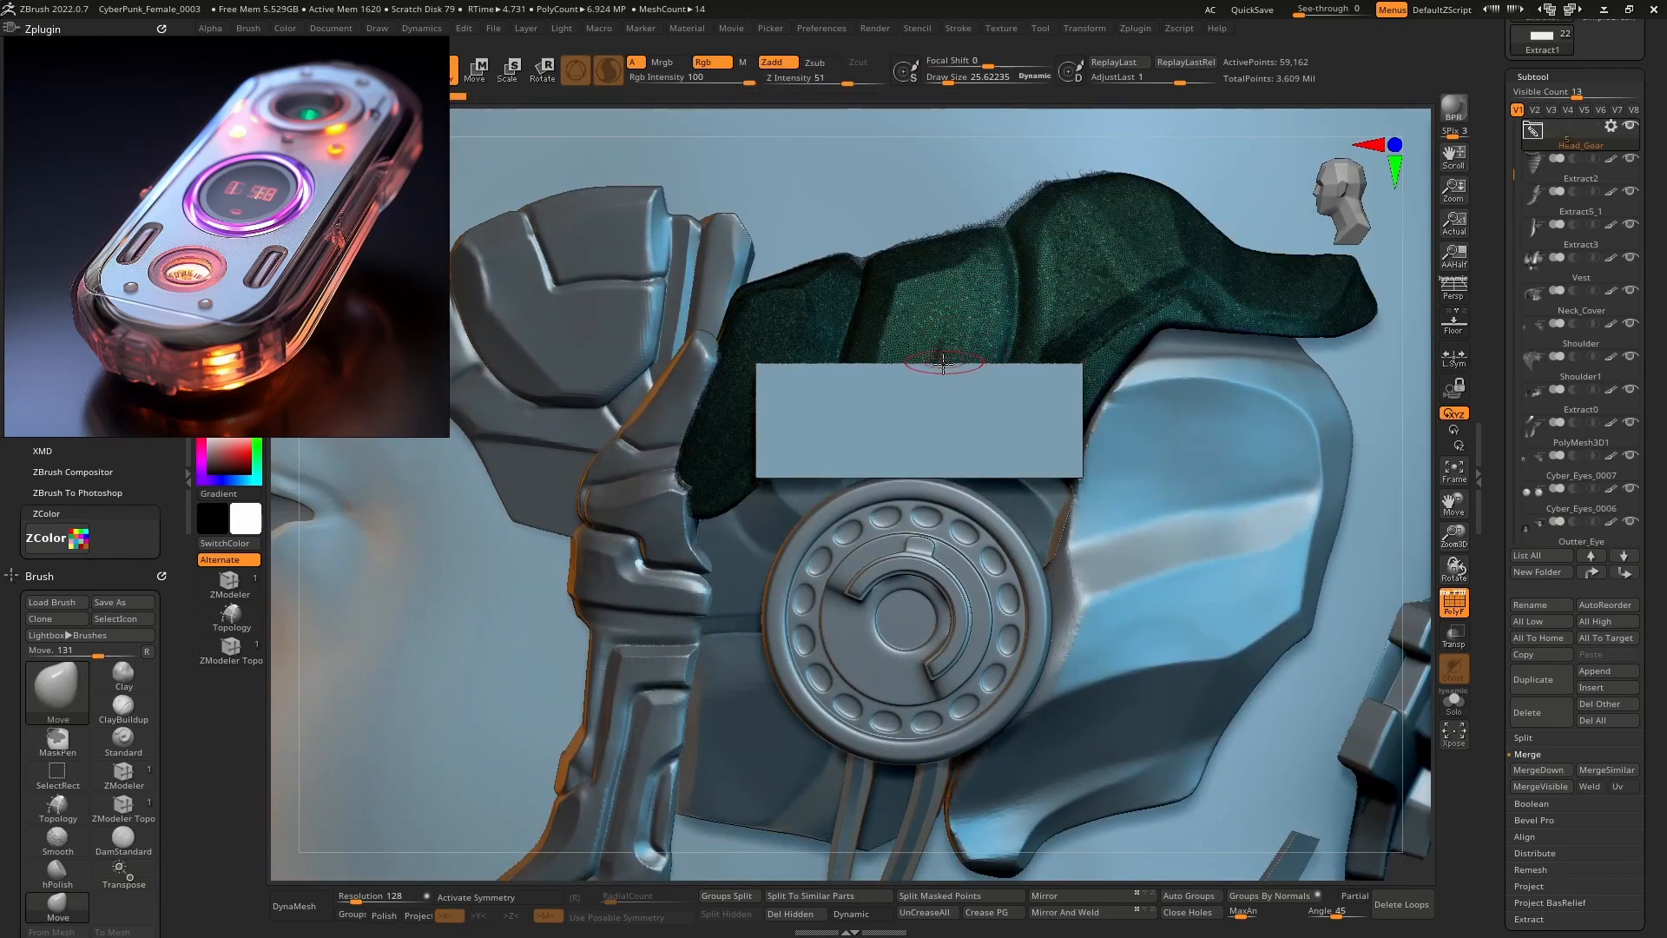
key("space")
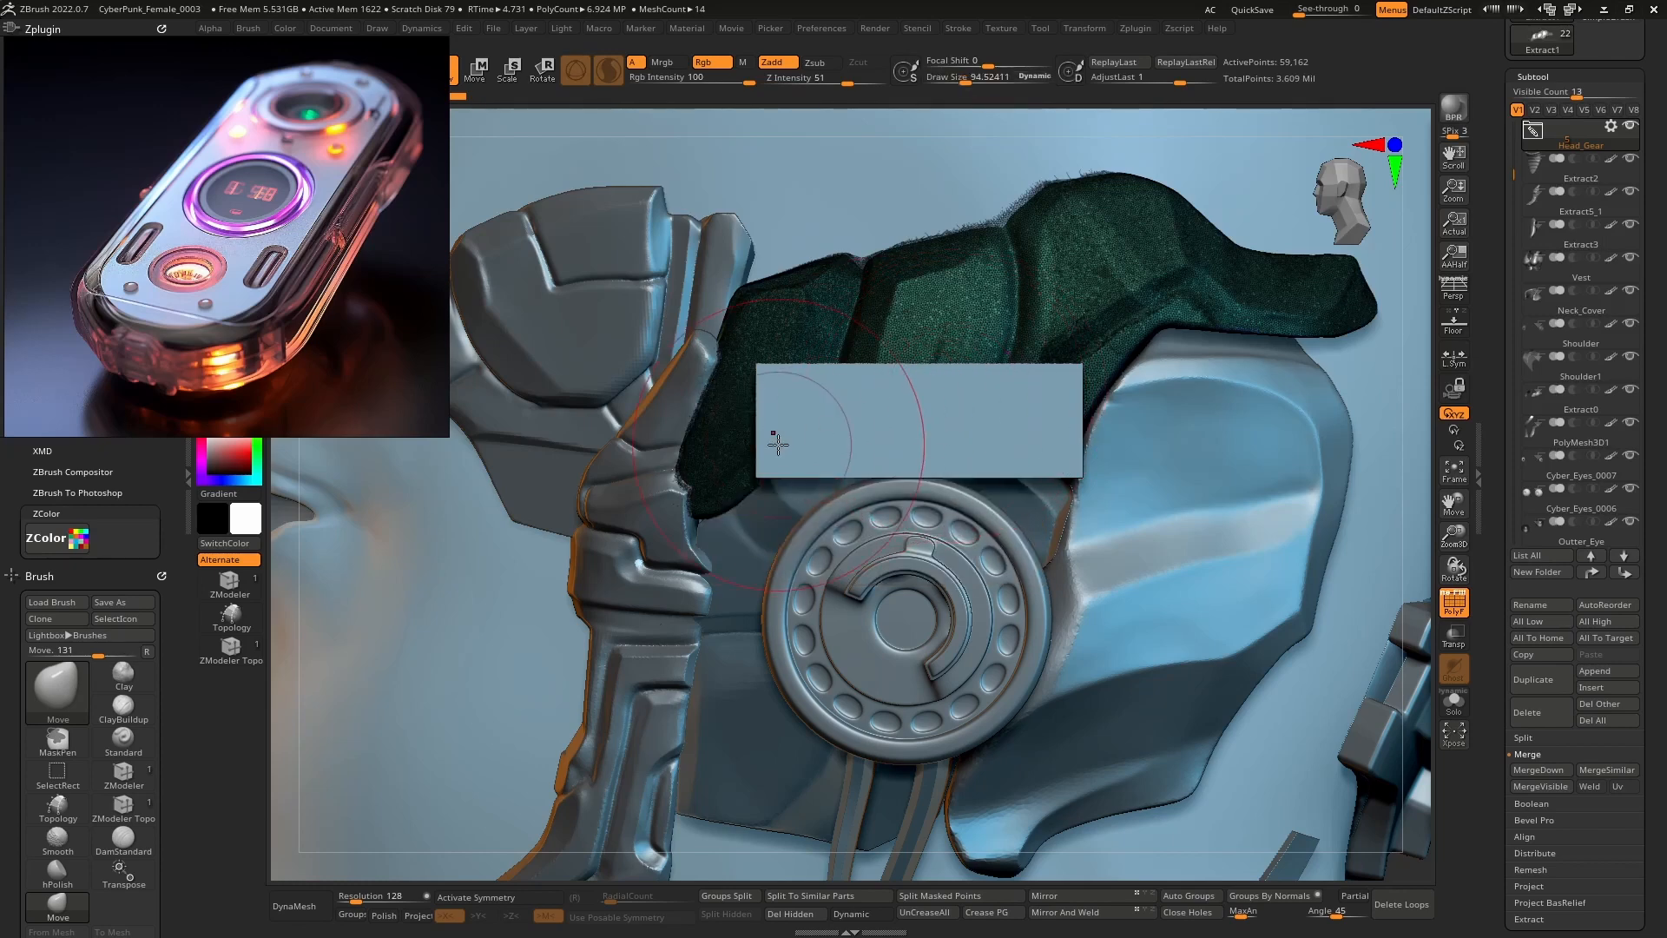
mouse_move(773, 439)
right_mouse_down()
mouse_move(834, 405)
mouse_move(775, 420)
right_mouse_up()
left_click(1452, 597)
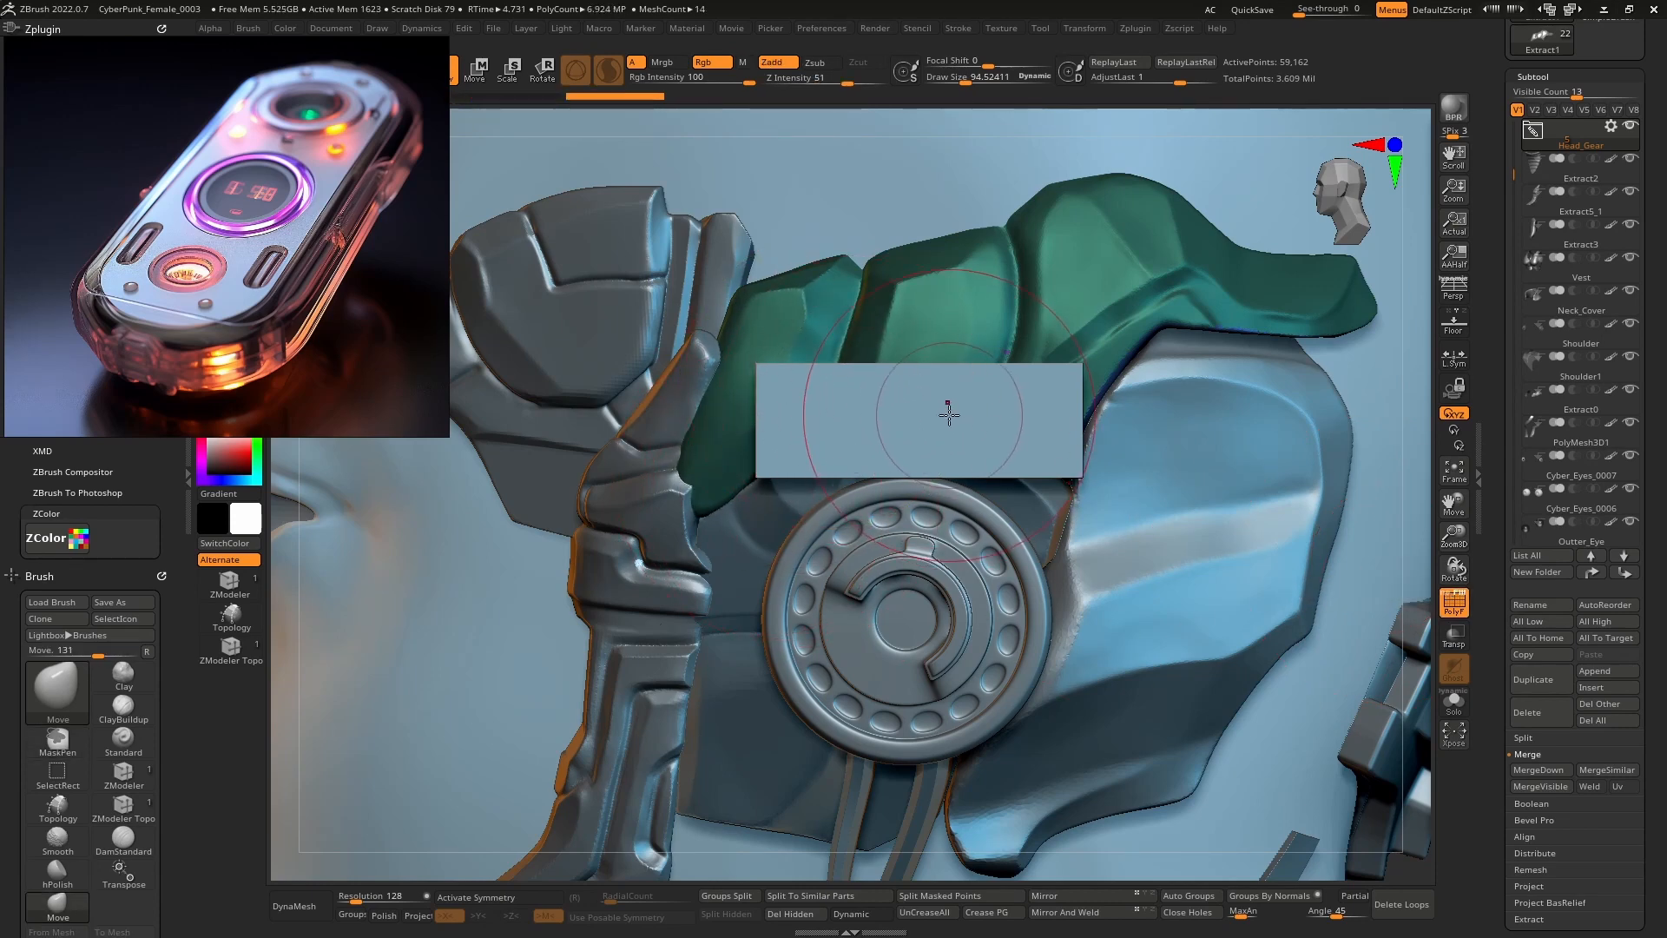
key("space")
left_click_drag(949, 415, 959, 416)
Raise the green Extract1 piece upward with the gizmo, then return to sculpting.
left_click_drag(949, 321, 923, 301)
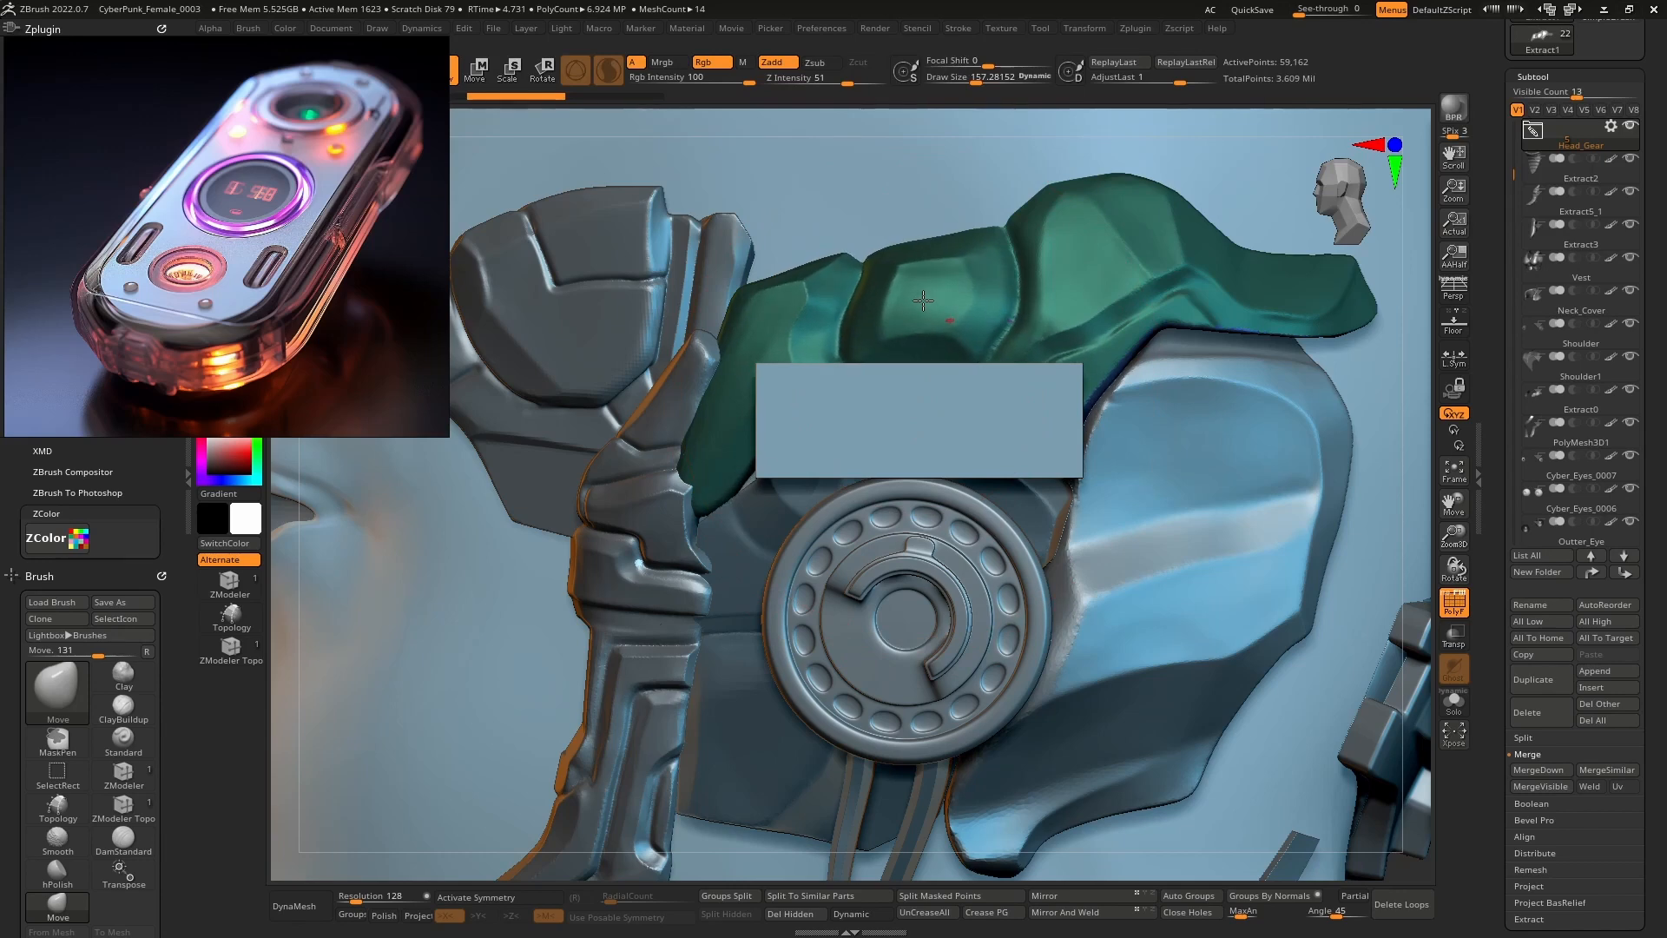
key("w")
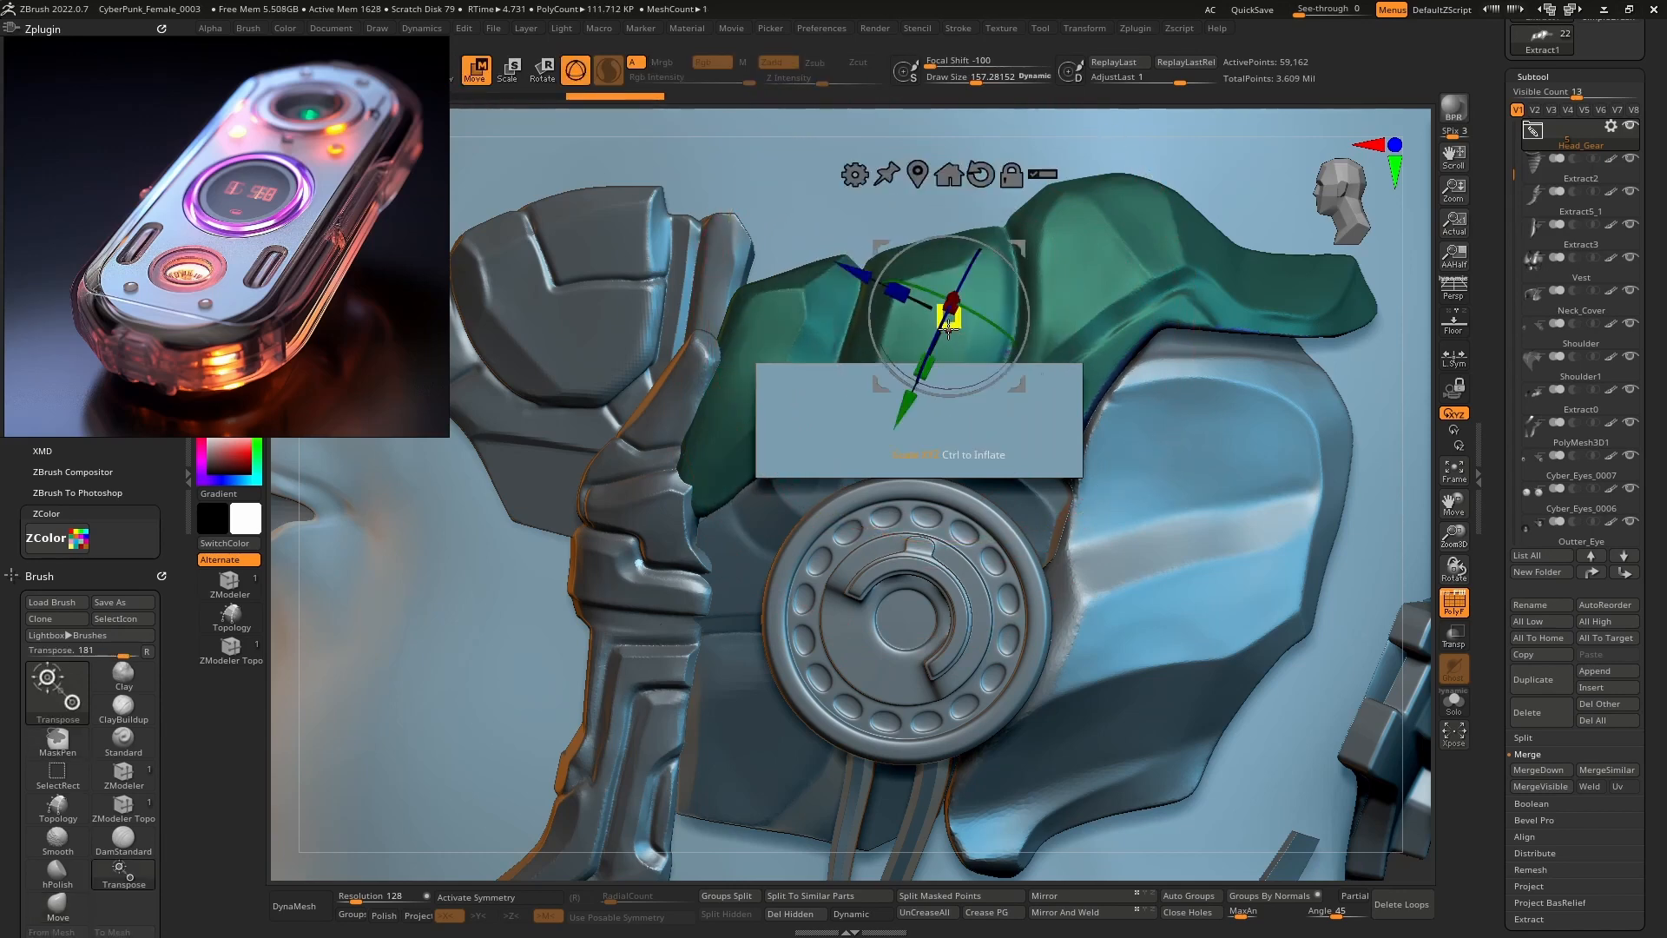
left_click(982, 162, "alt")
right_click_drag(962, 308, 923, 488, "alt")
left_click(930, 361, "alt")
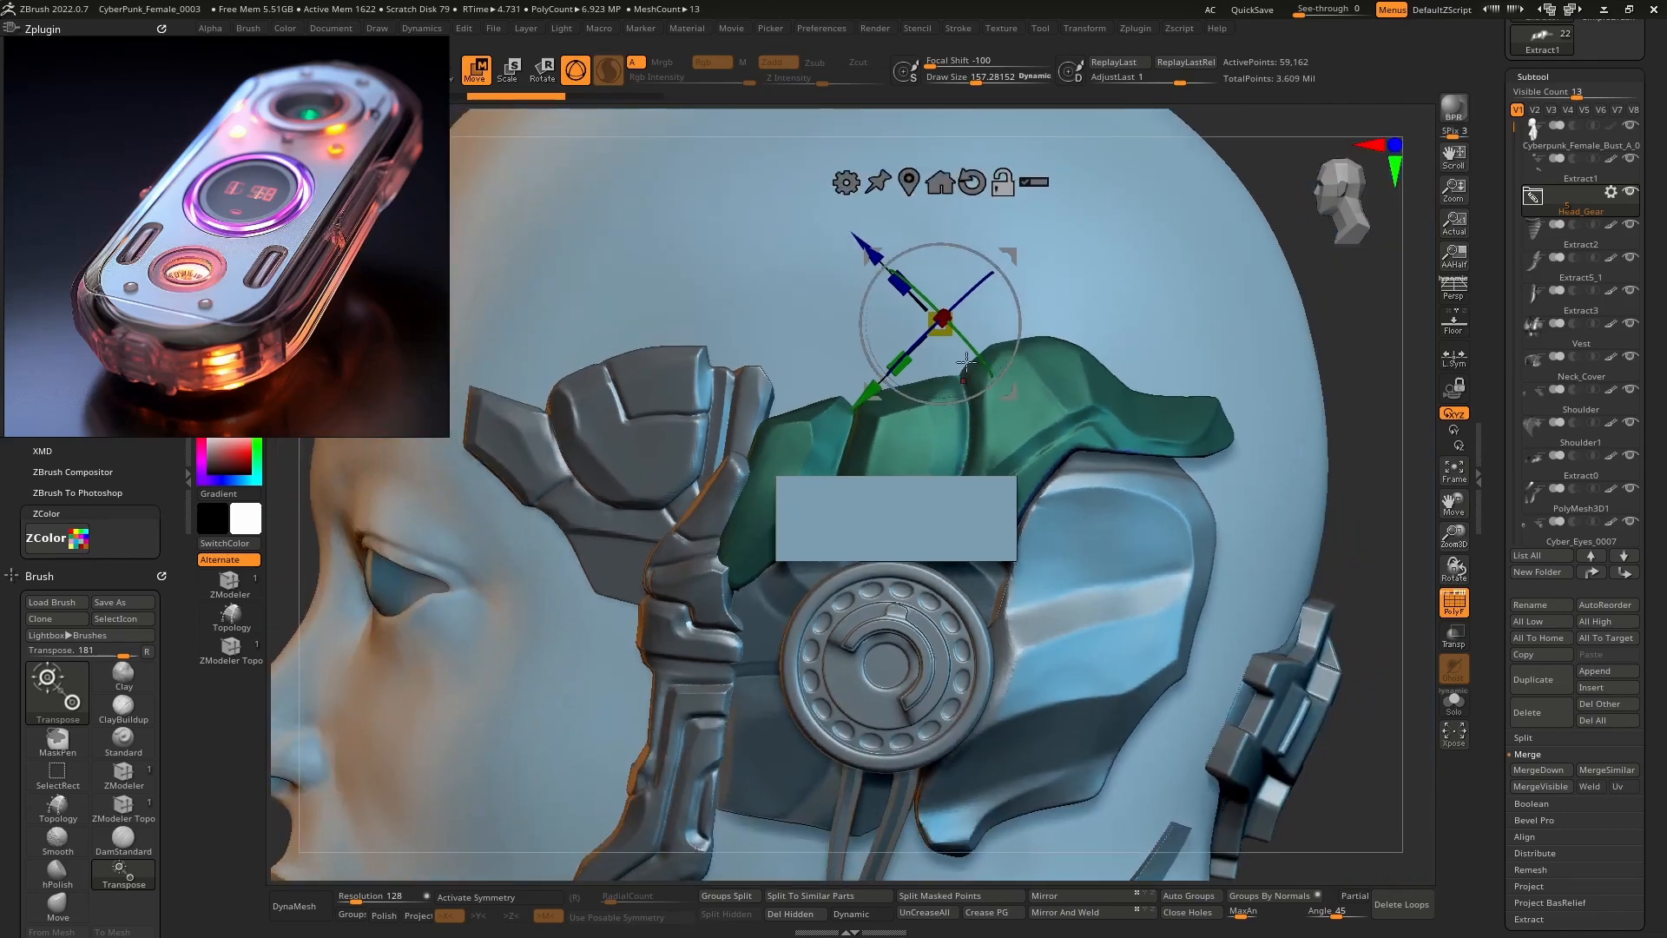
left_click(914, 184)
left_click(980, 336, "alt")
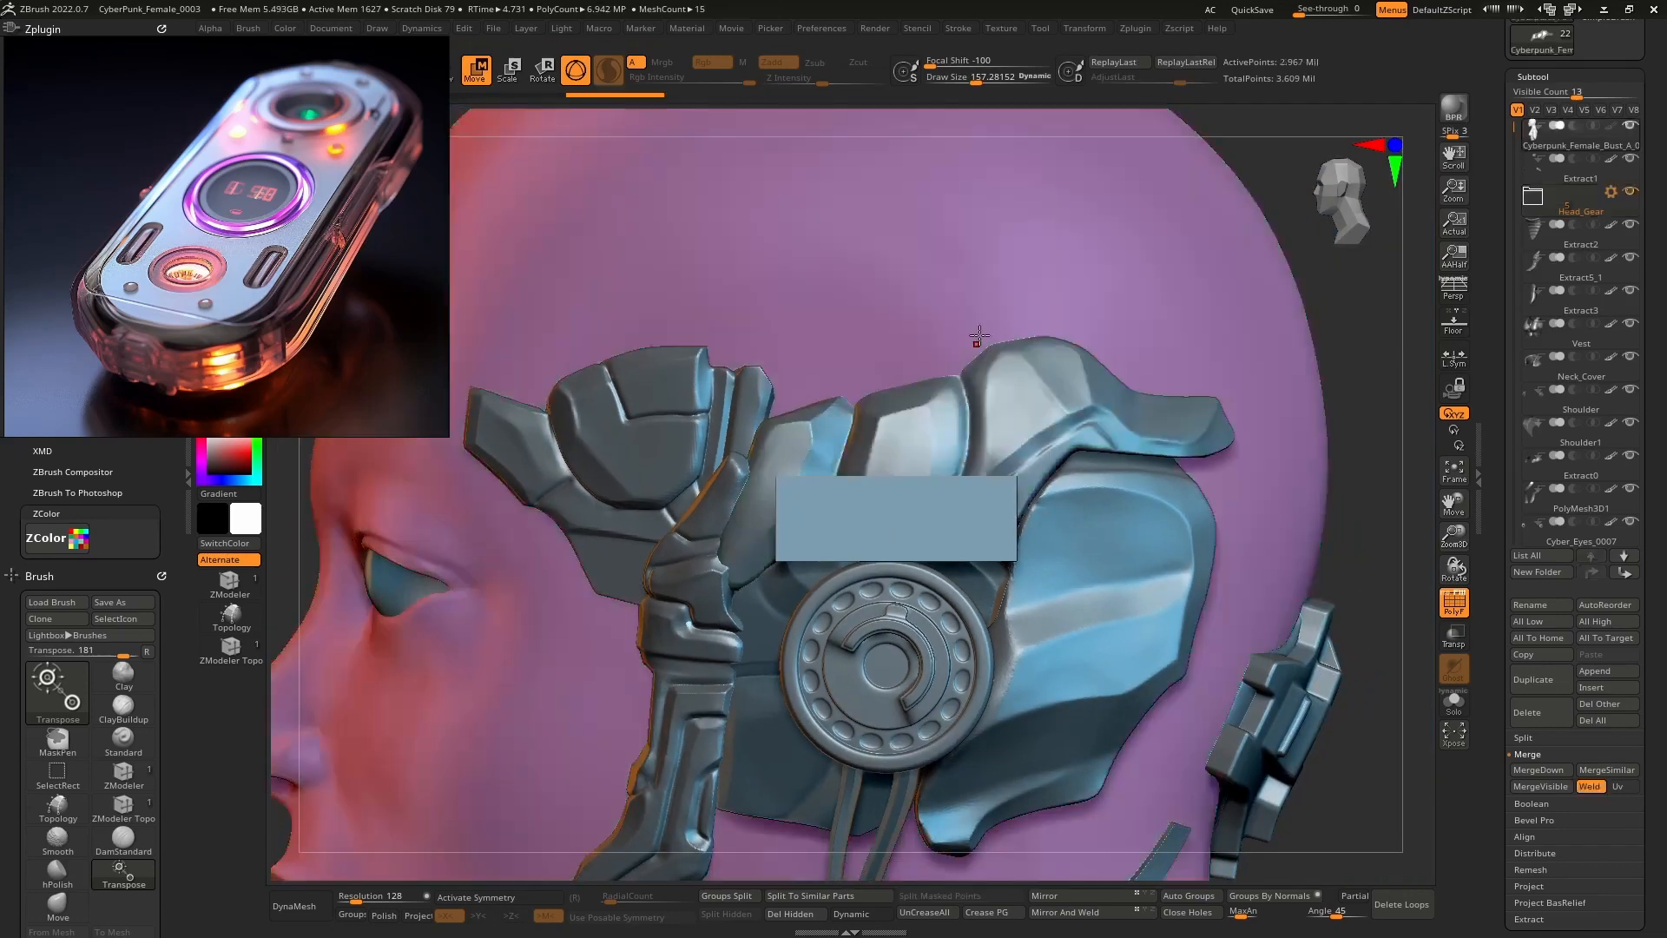
left_click(932, 428, "alt")
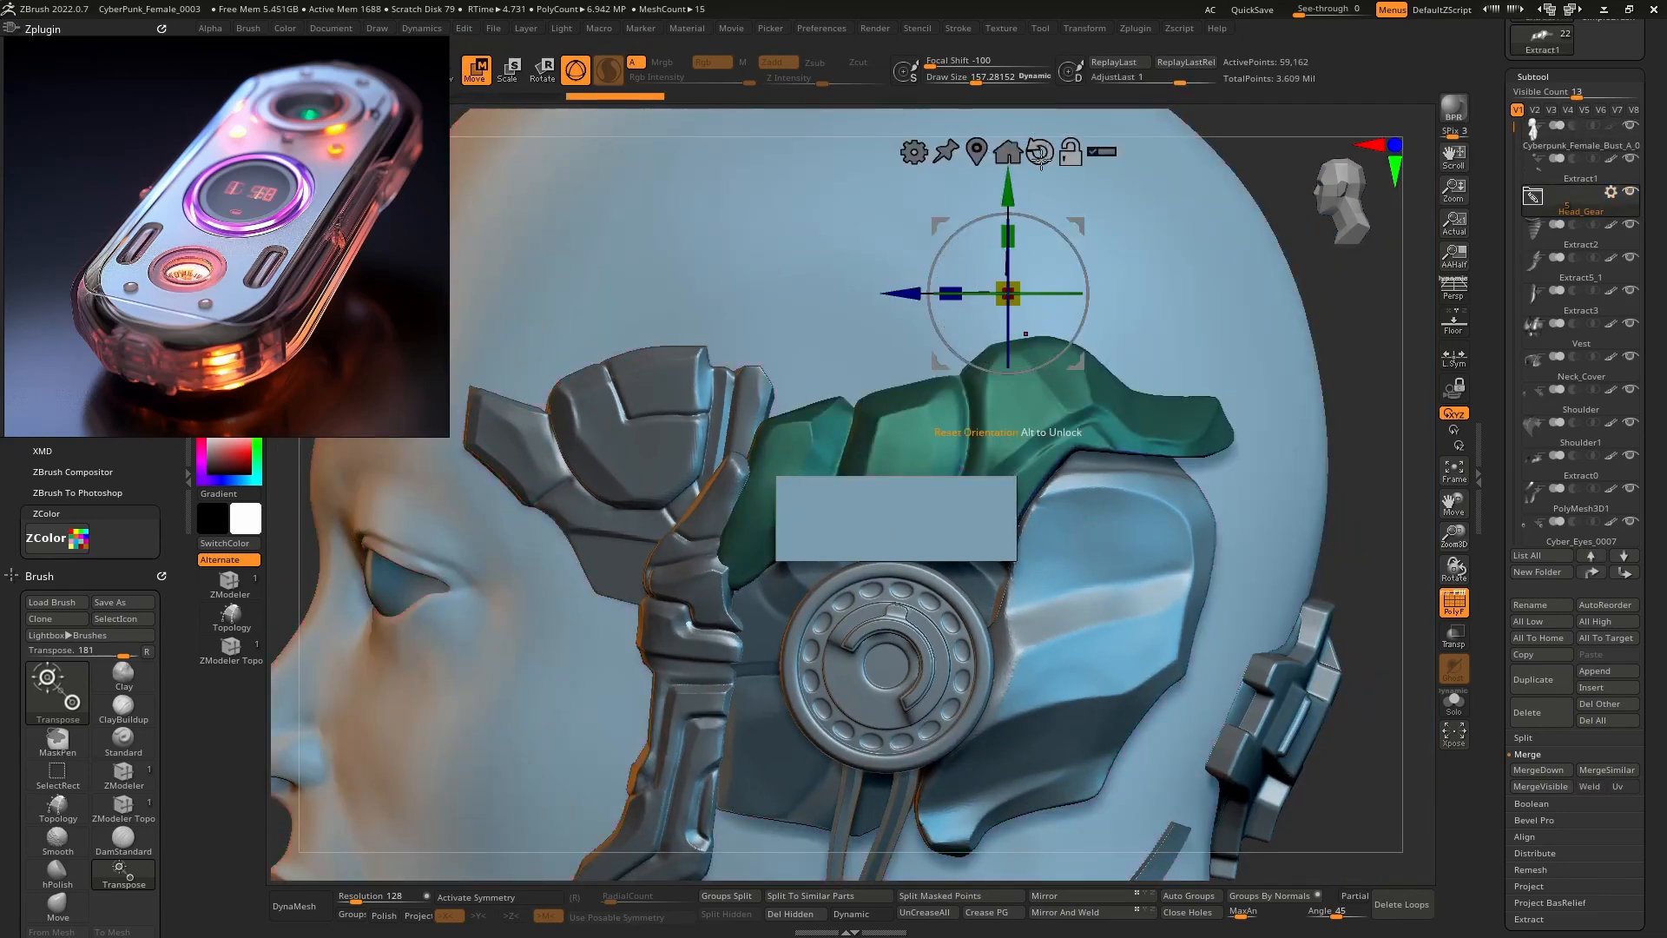
left_click_drag(1011, 191, 1008, 156)
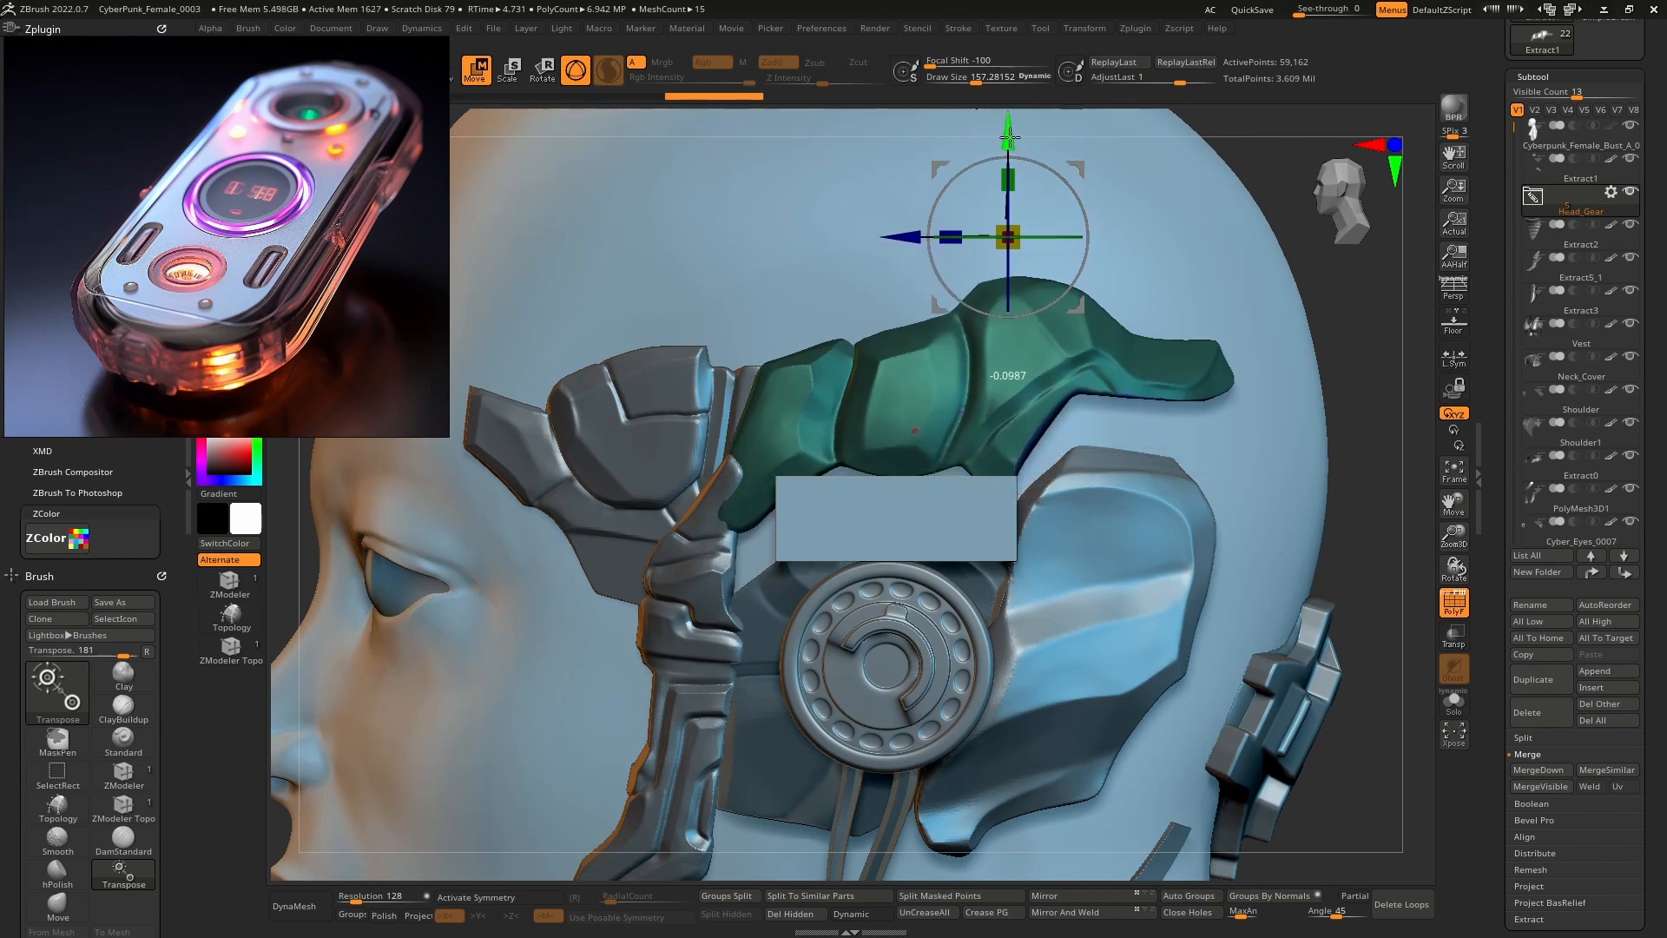
key("q")
right_click_drag(1106, 387, 1108, 362, "ctrl")
Raise the ear cover (Extract3) slightly upward with the Transpose move gizmo.
left_click(1101, 535, "alt")
key("w")
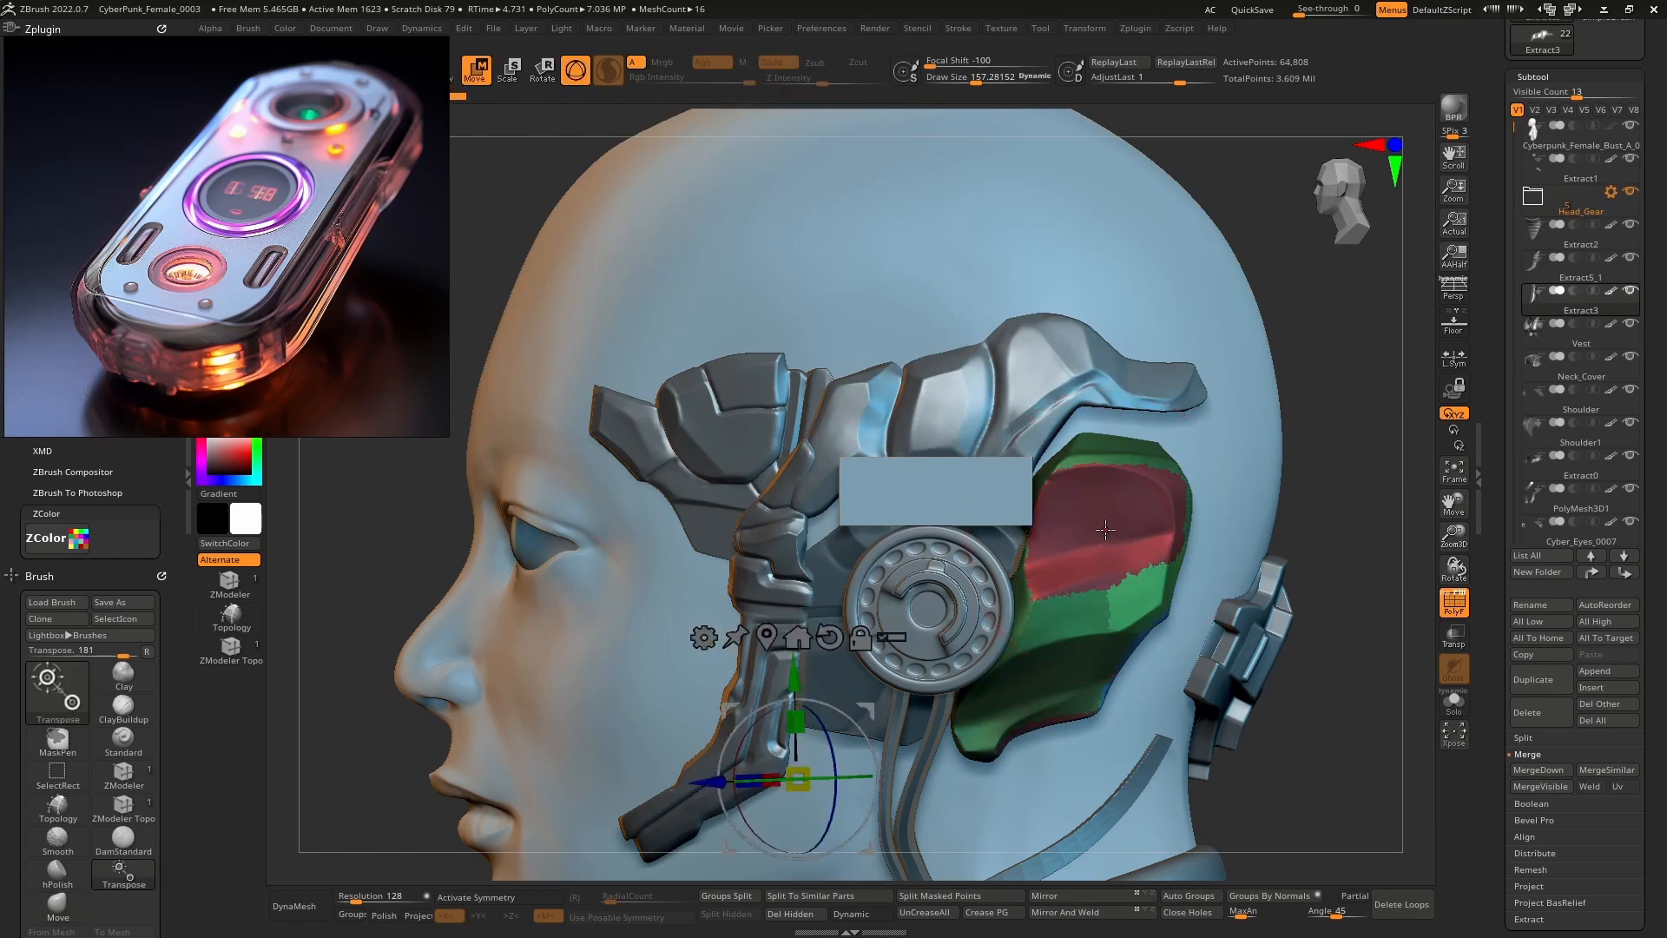
left_click(1100, 540, "alt")
left_click(1130, 399, "alt")
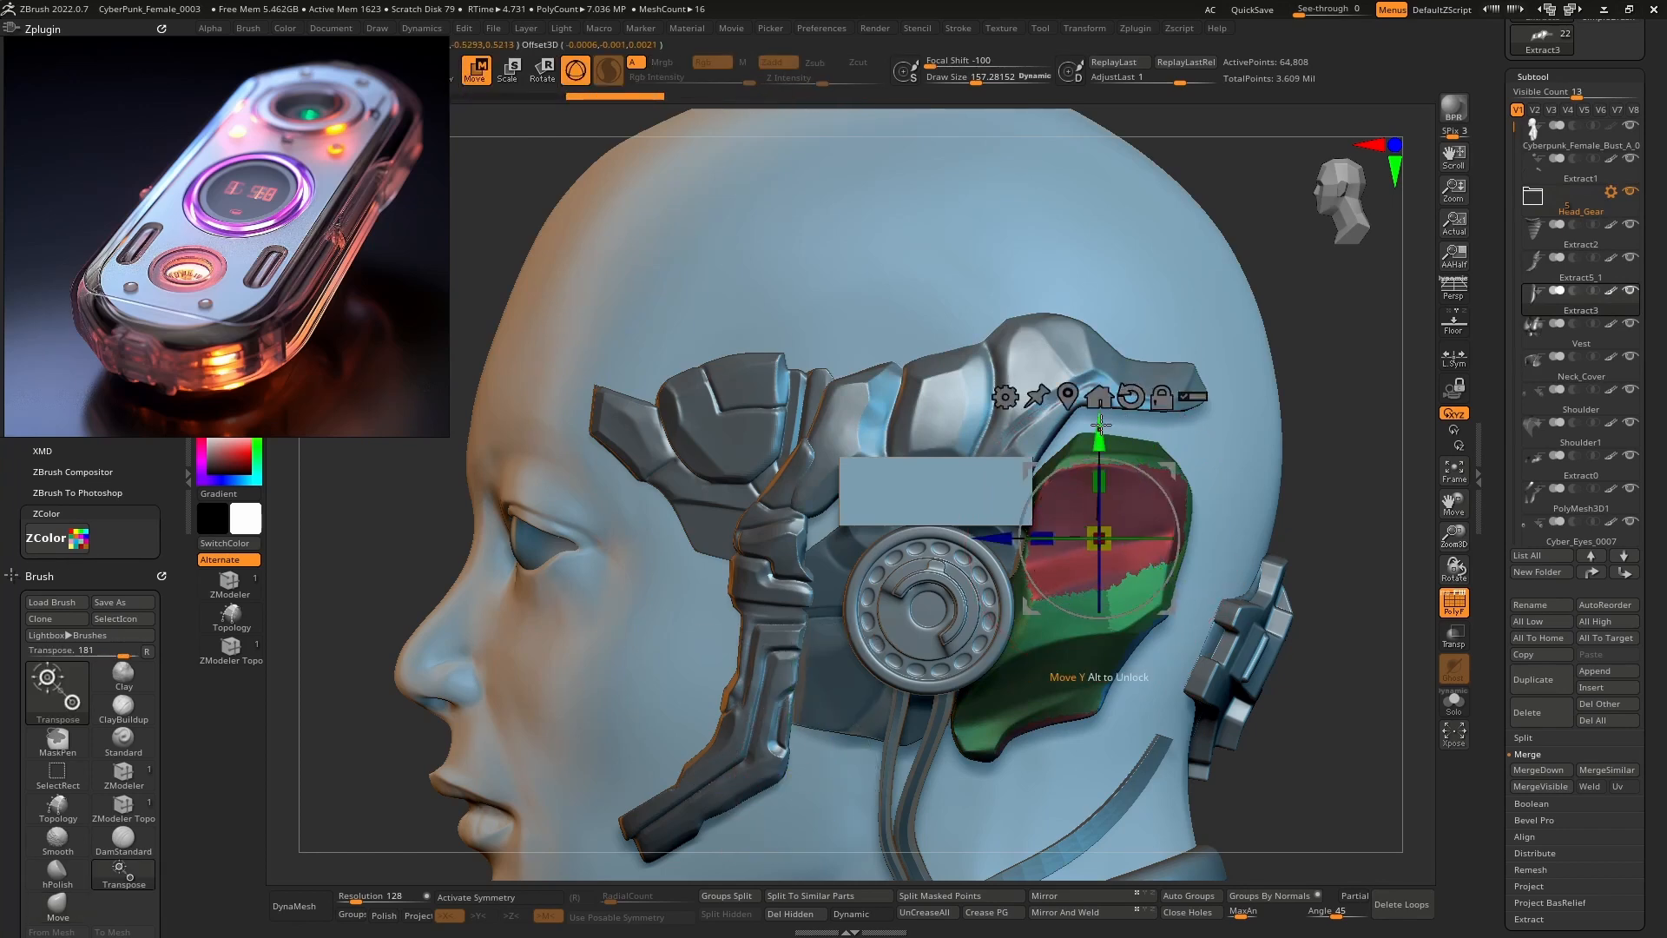
left_click_drag(1104, 425, 1105, 393)
key("q")
Lower the dark red plate (Extract4_1) behind the block slightly downward.
mouse_move(949, 423)
right_mouse_down()
mouse_move(1058, 447)
mouse_move(914, 447)
mouse_move(1063, 522)
right_mouse_up()
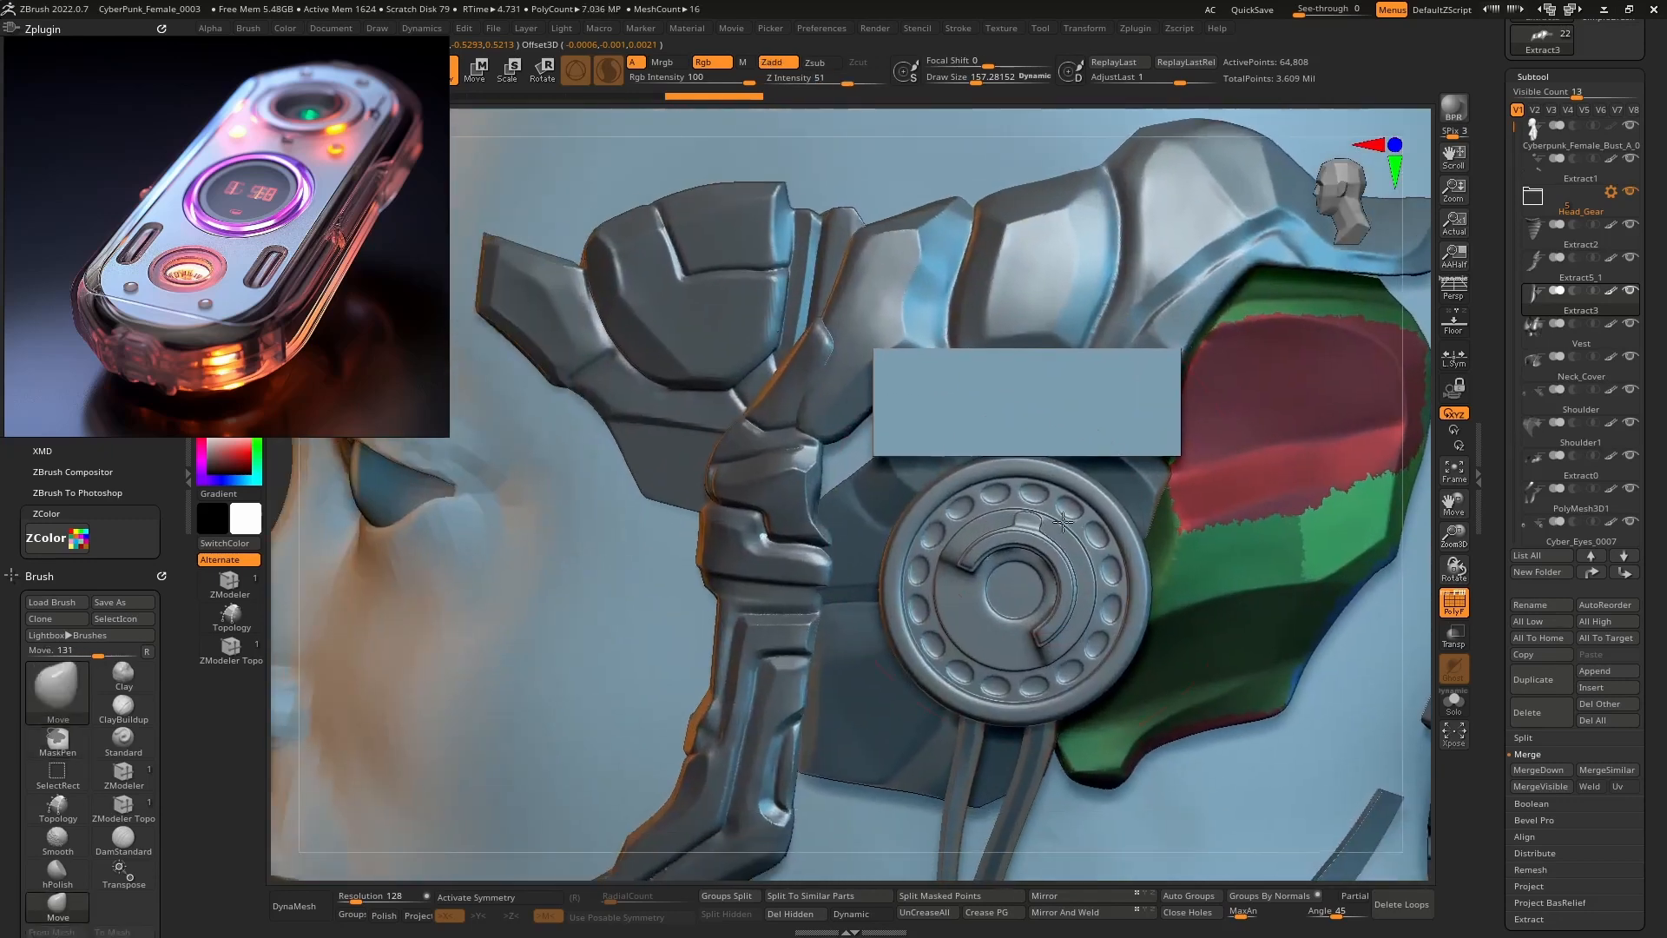
left_click(872, 510, "alt")
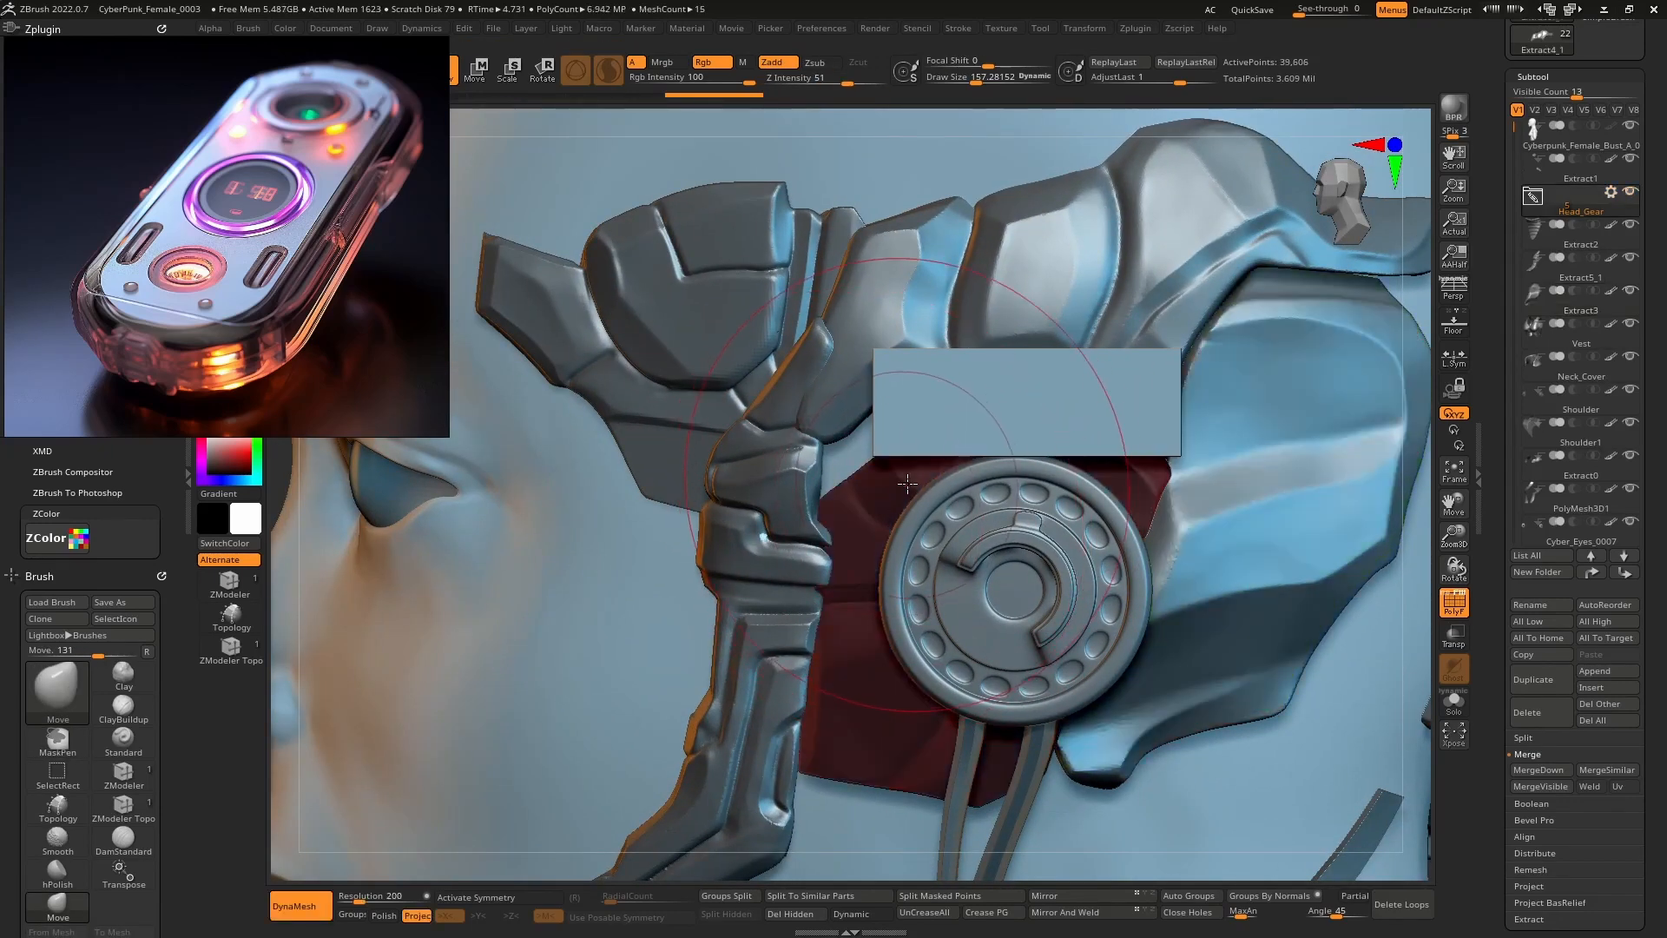
key("w")
left_click(969, 295, "alt")
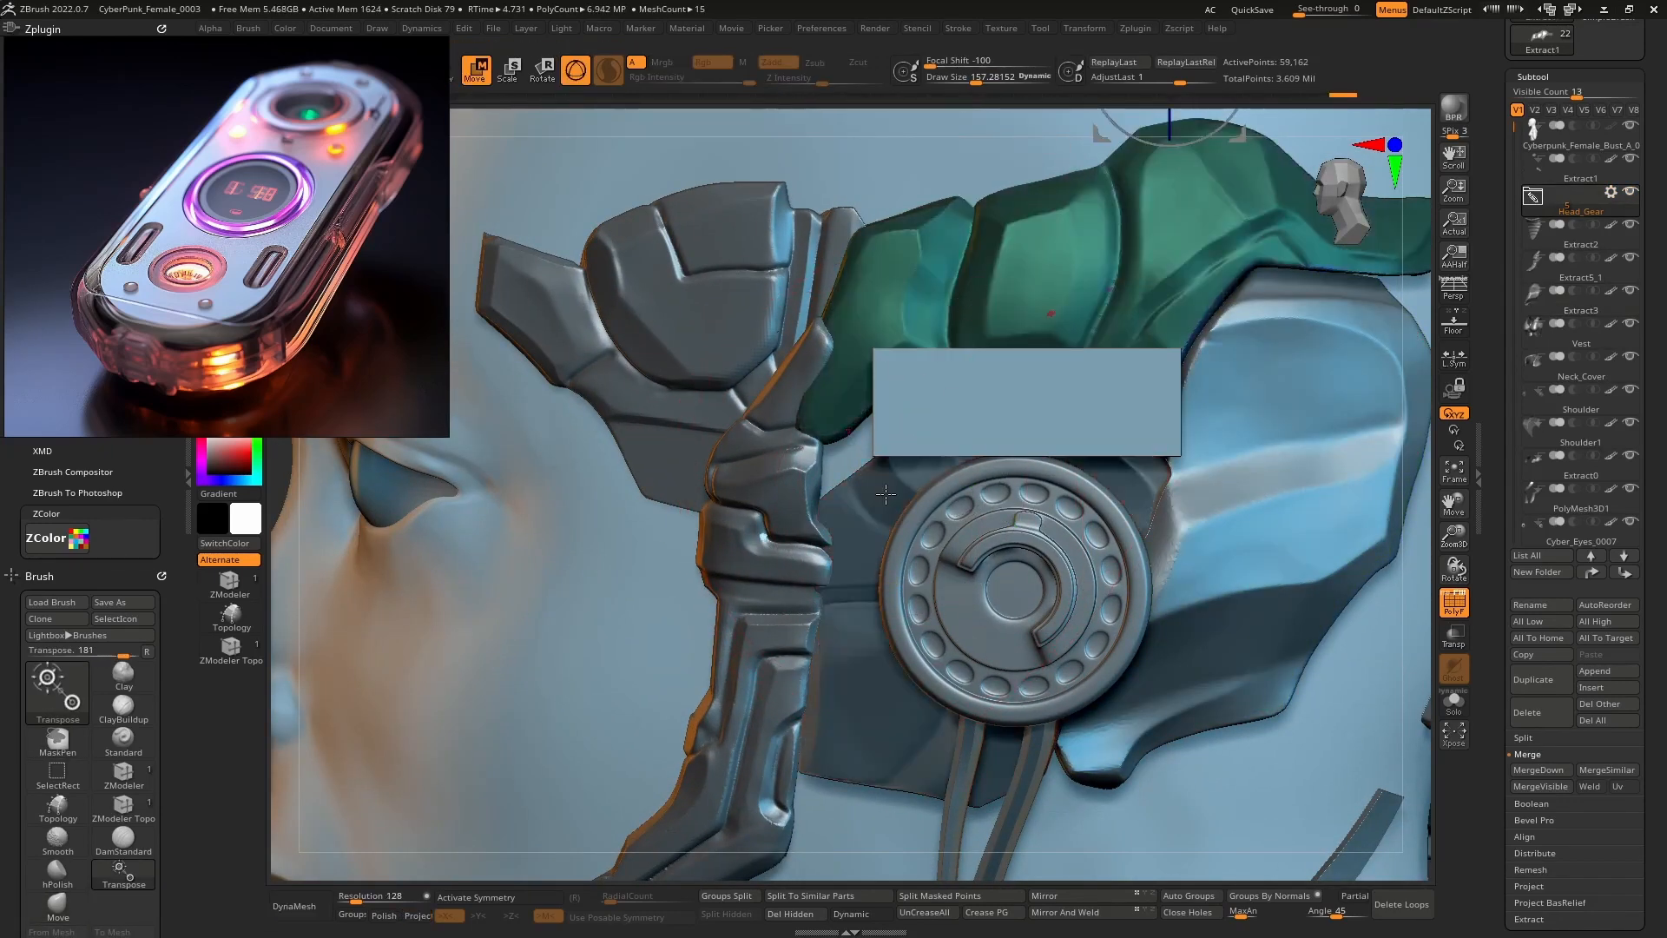
left_click(885, 494, "alt")
left_click(994, 162)
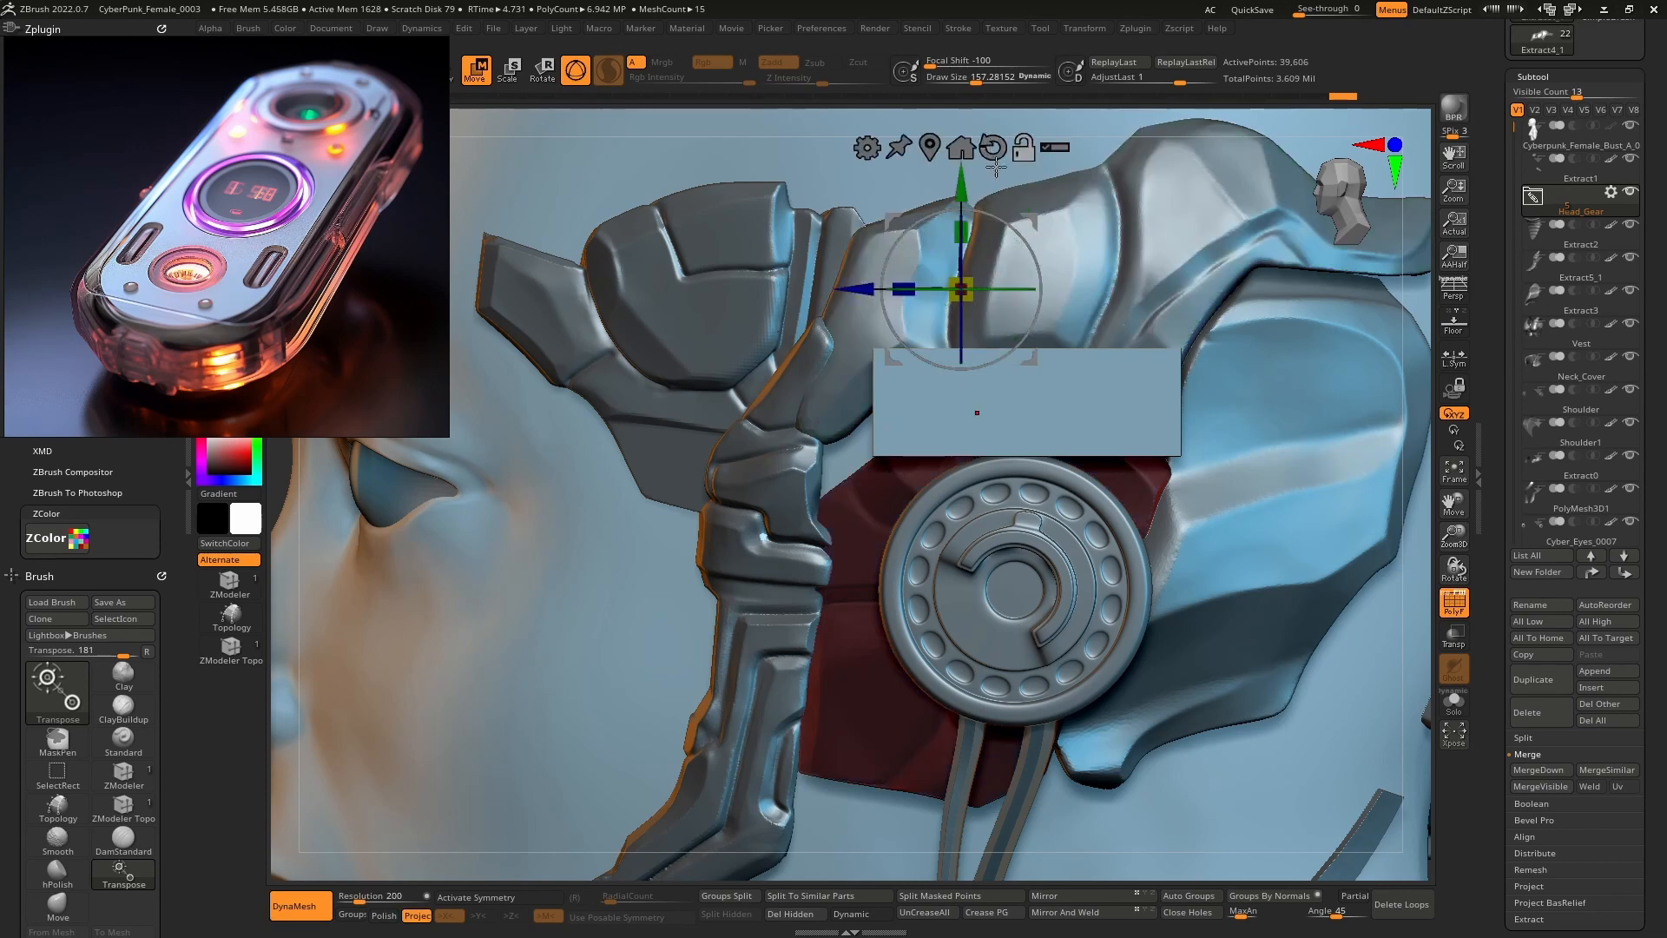
left_click(860, 506)
left_click_drag(868, 402, 863, 427)
mouse_move(936, 429)
right_mouse_down()
mouse_move(923, 433)
mouse_move(960, 405)
mouse_move(920, 446)
mouse_move(975, 424)
mouse_move(970, 492)
right_mouse_up()
mouse_move(970, 492)
right_mouse_down()
mouse_move(1008, 477)
mouse_move(907, 422)
mouse_move(931, 444)
right_mouse_up()
key("q")
Smooth the green headgear with the hPolish brush at a reduced brush size.
key("space")
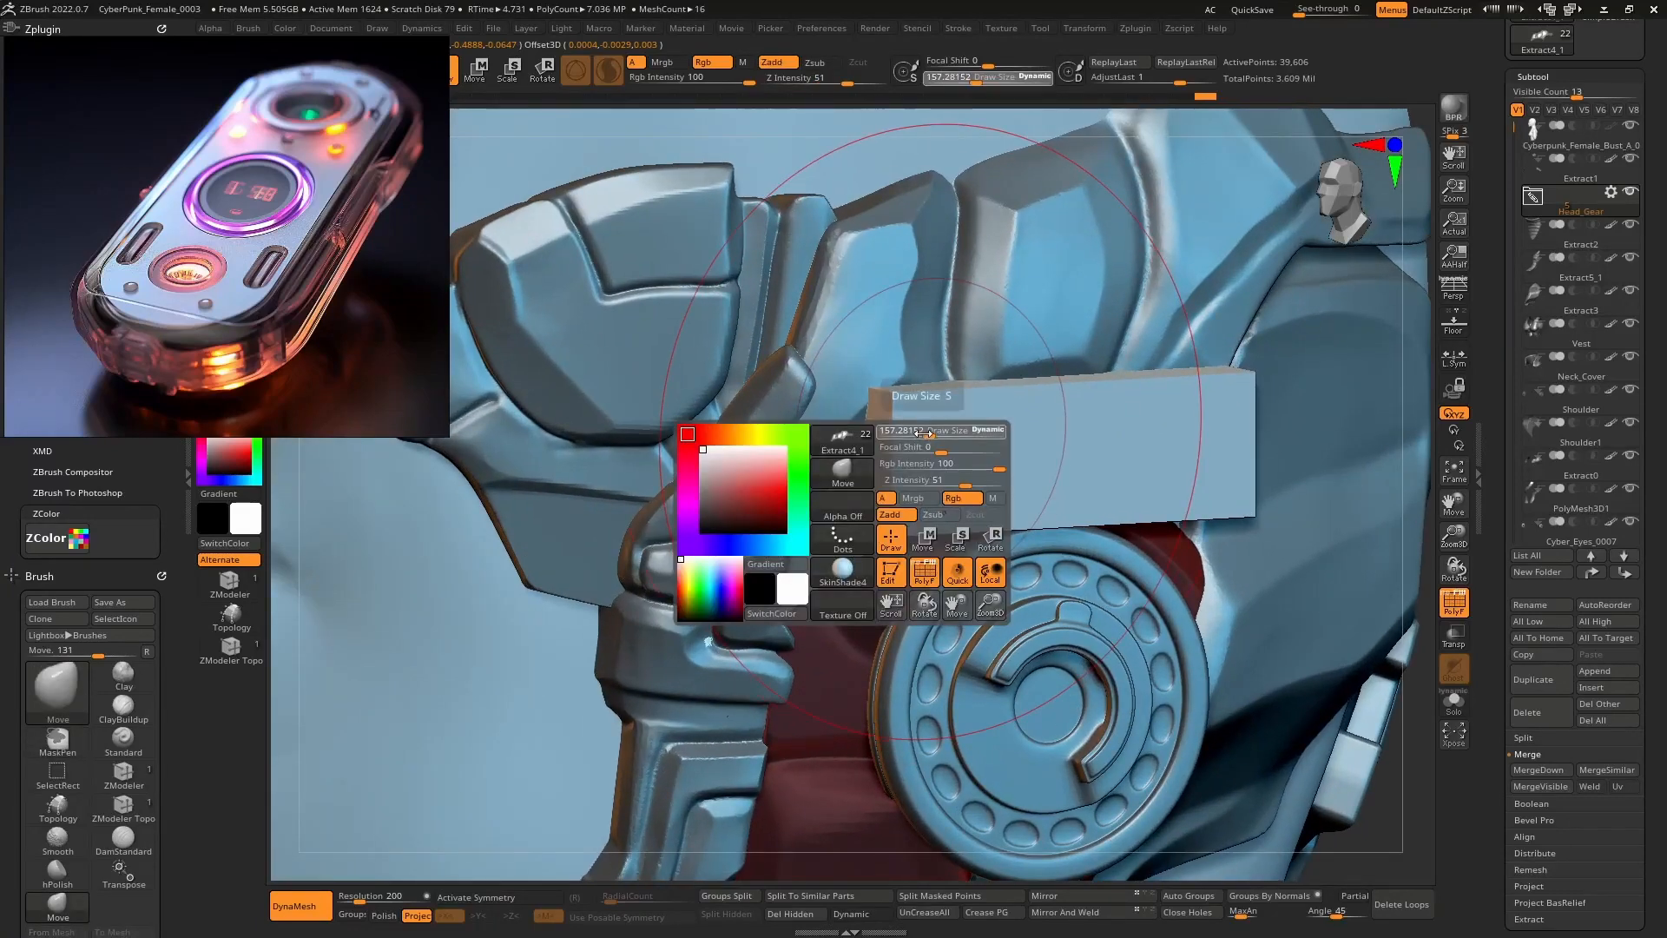
left_click_drag(929, 427, 913, 426)
left_click(875, 355, "alt")
right_click_drag(877, 359, 906, 382)
key("space")
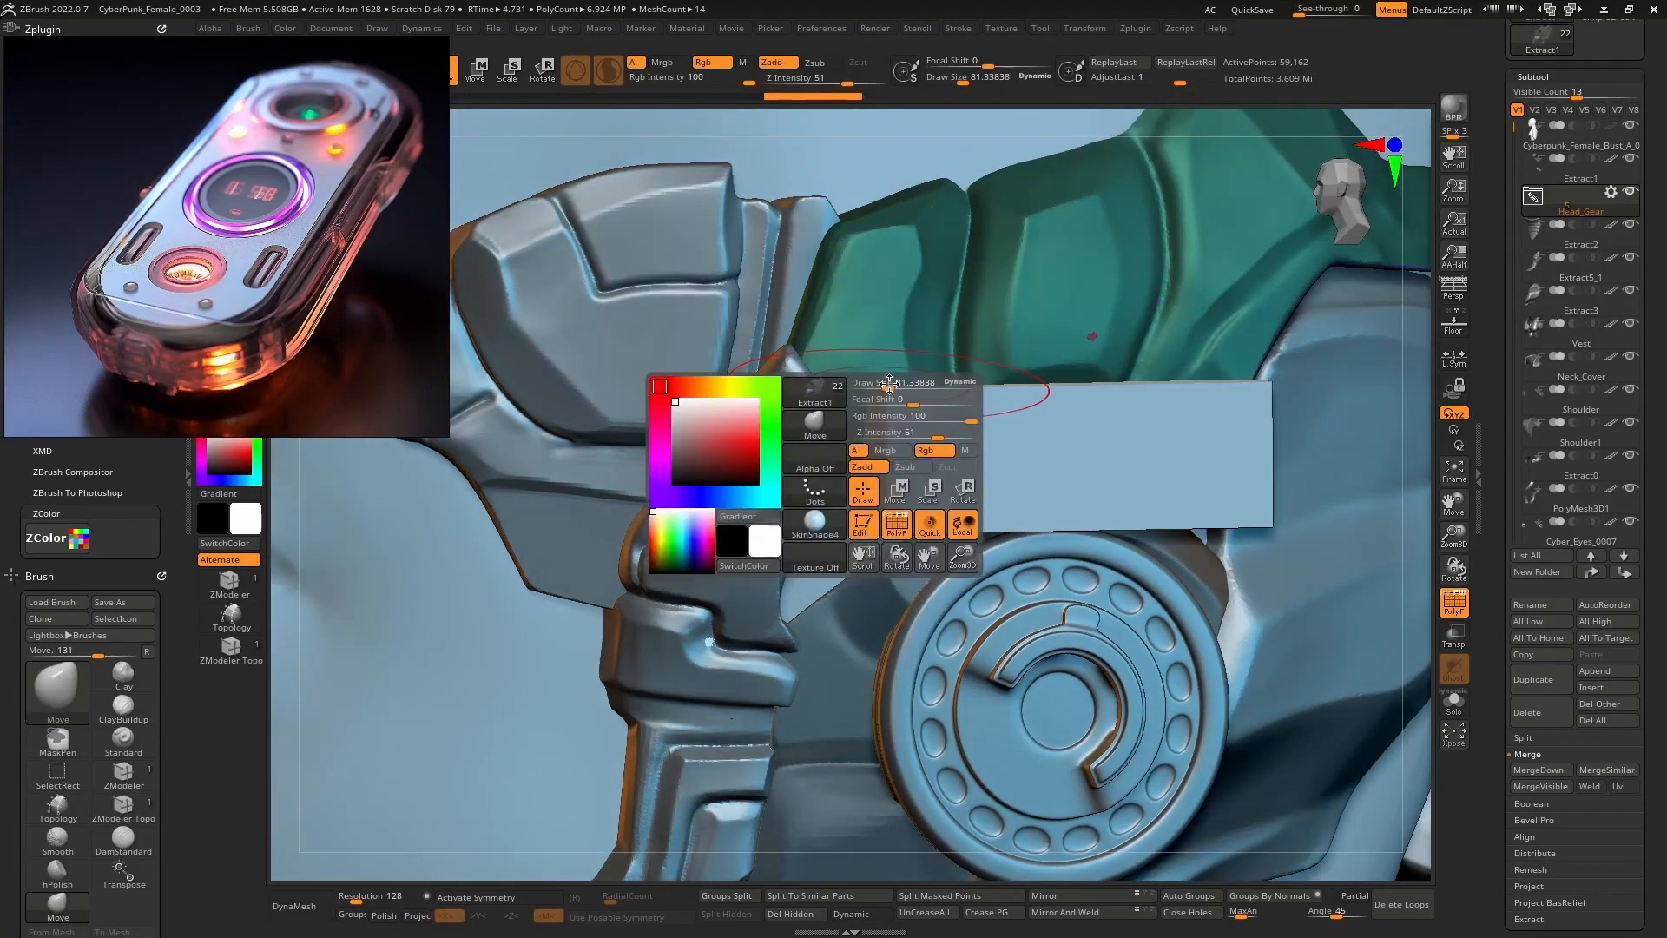
mouse_move(907, 382)
left_mouse_down()
mouse_move(845, 415)
mouse_move(842, 473)
left_mouse_up()
key("space")
key("b")
key("h")
key("p")
key("ctrl+z")
key("[")
Turn on Transp/Ghost, select the red block and load the ZModeler brush.
key("shift+t")
mouse_move(886, 415)
right_mouse_down()
mouse_move(855, 415)
mouse_move(884, 414)
mouse_move(930, 469)
mouse_move(947, 445)
mouse_move(872, 391)
right_mouse_up()
left_click(930, 472, "alt")
left_click(230, 582)
key("space")
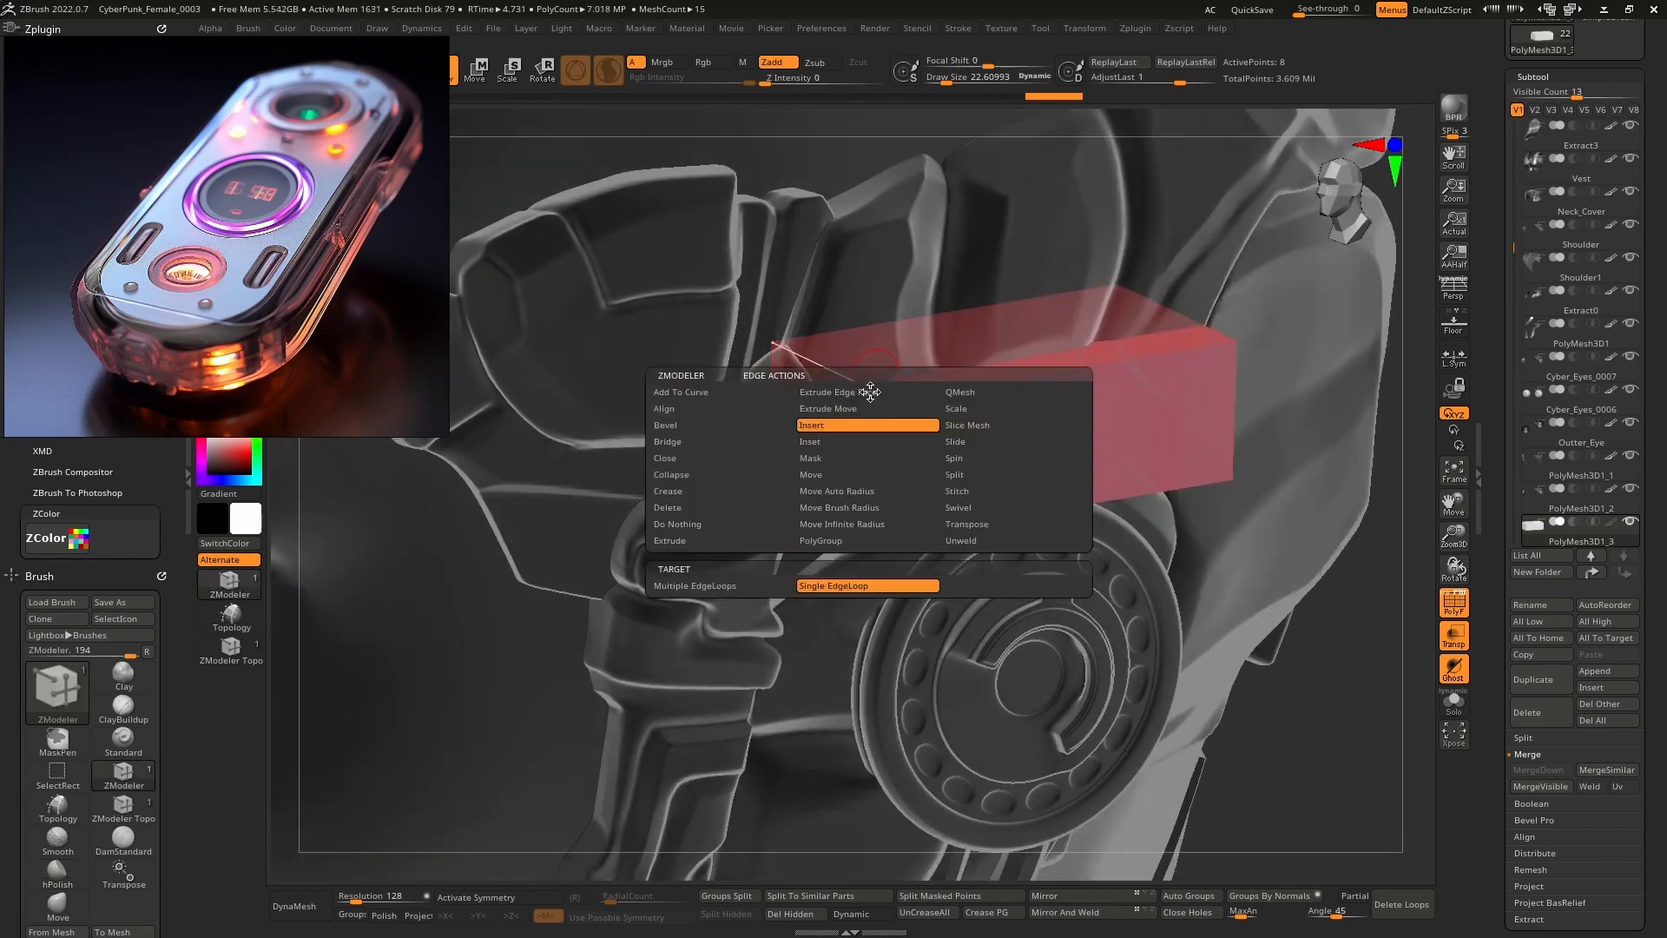
Enable Geometry > Dynamic Subdiv smoothing on the red block.
left_click(731, 425)
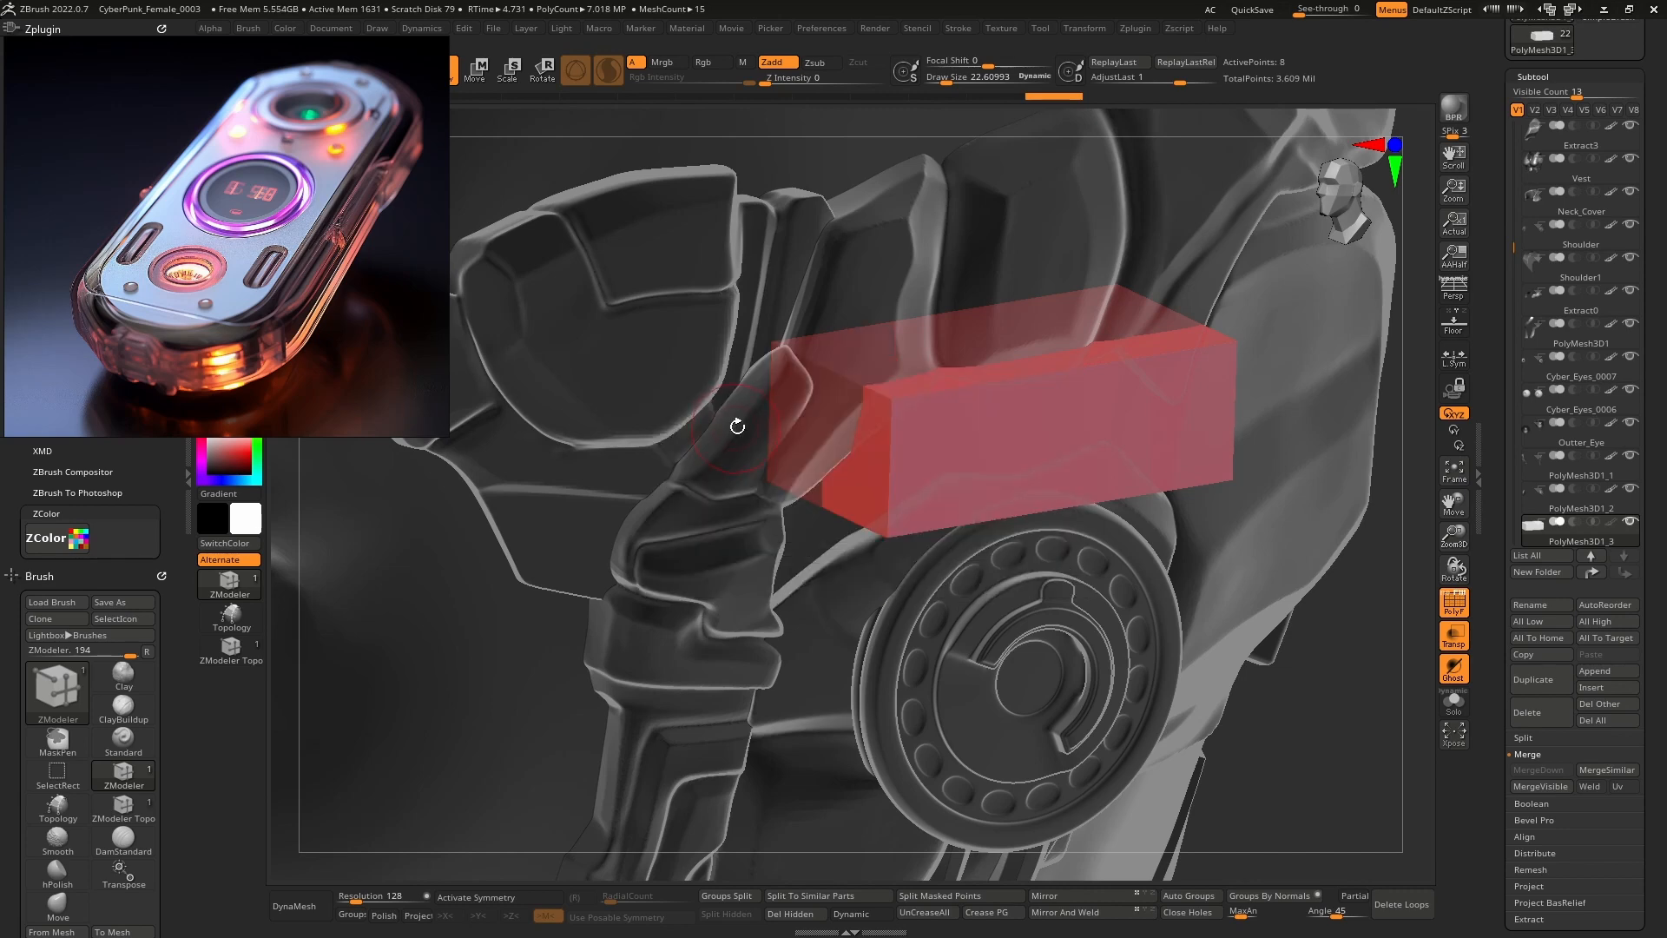
left_click_drag(1496, 779, 1496, 620)
left_click(1539, 532)
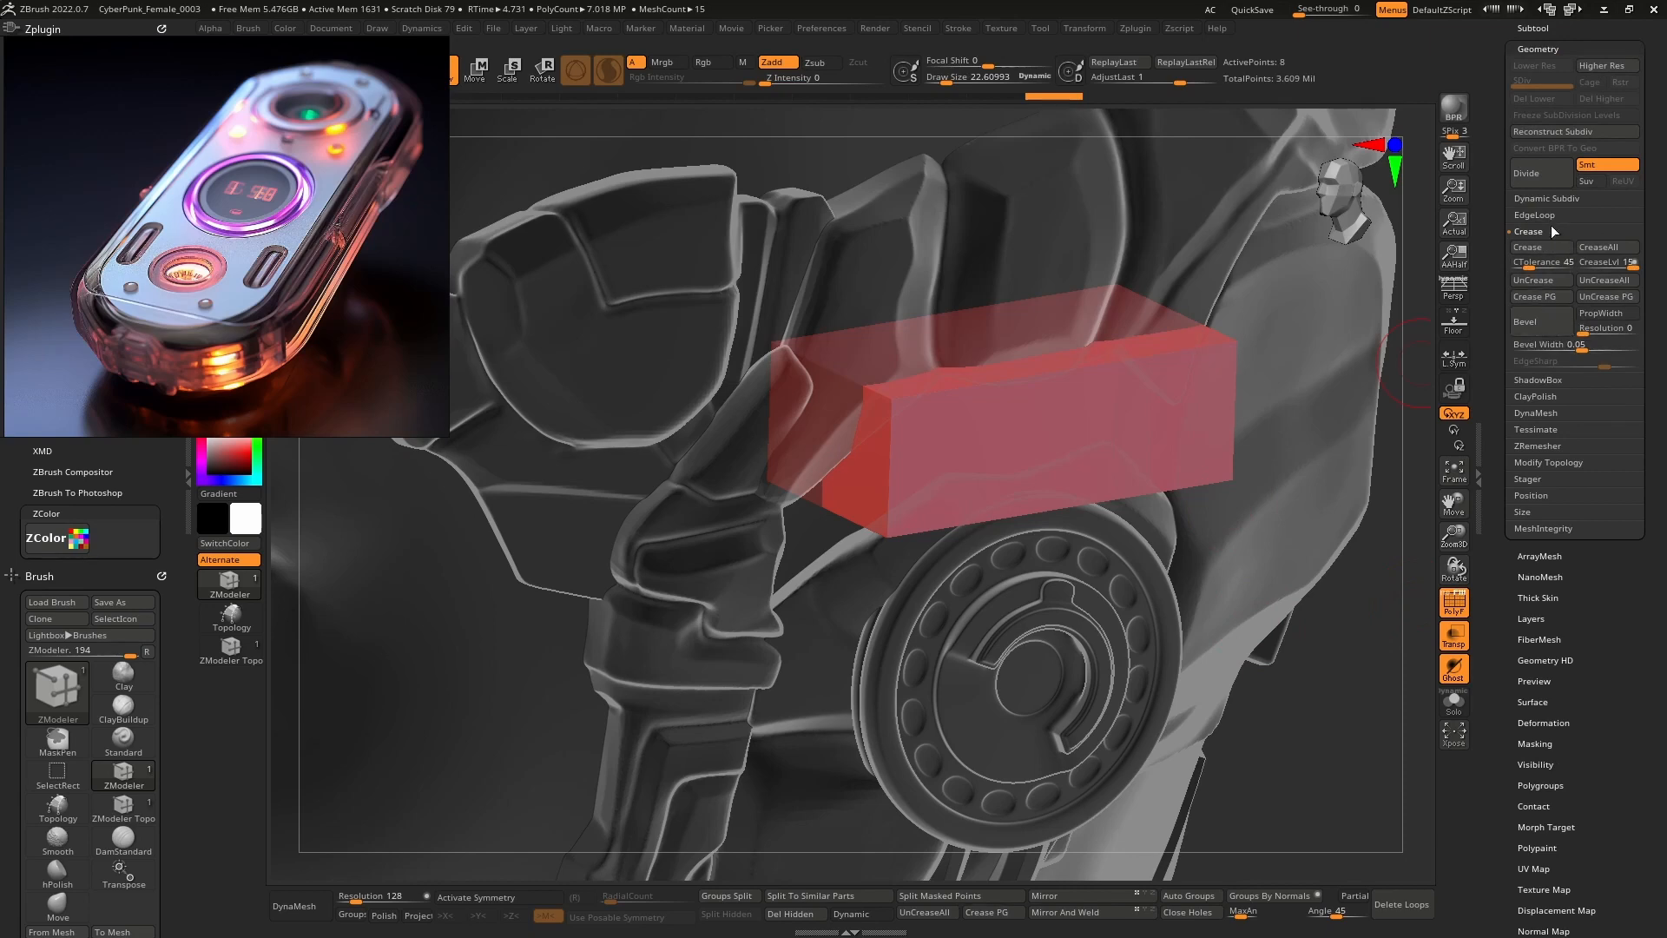
left_click(1548, 198)
left_click(1530, 213)
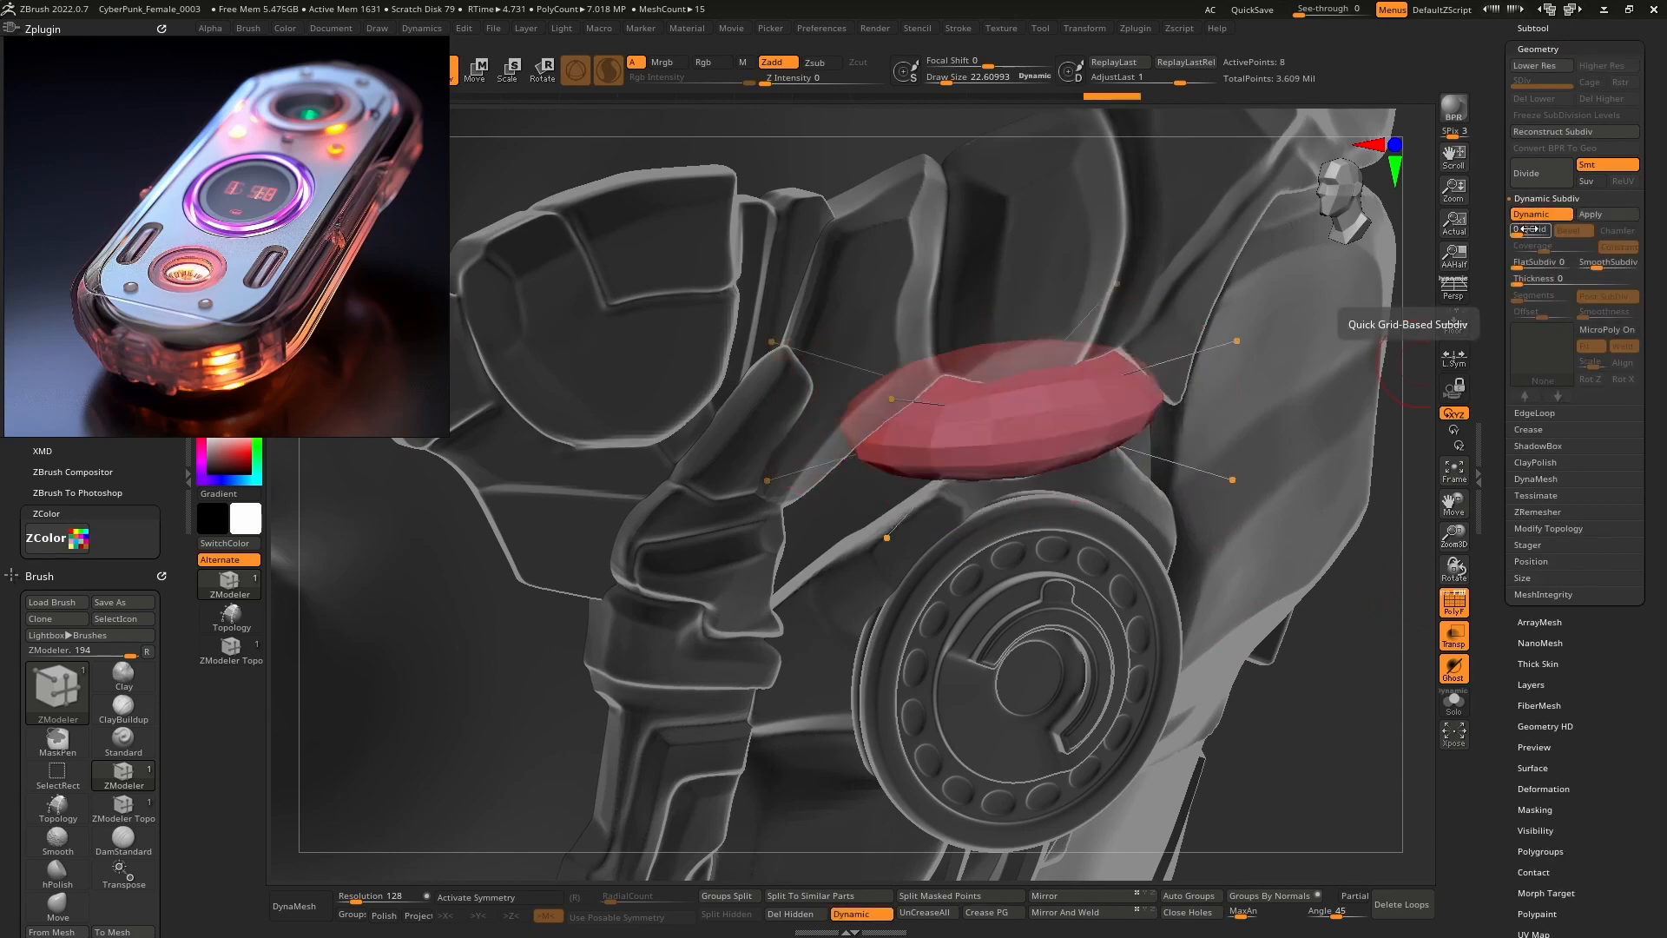
Insert an edge loop on the block and QMesh-extrude it into a larger shape.
right_click_drag(966, 394, 941, 426)
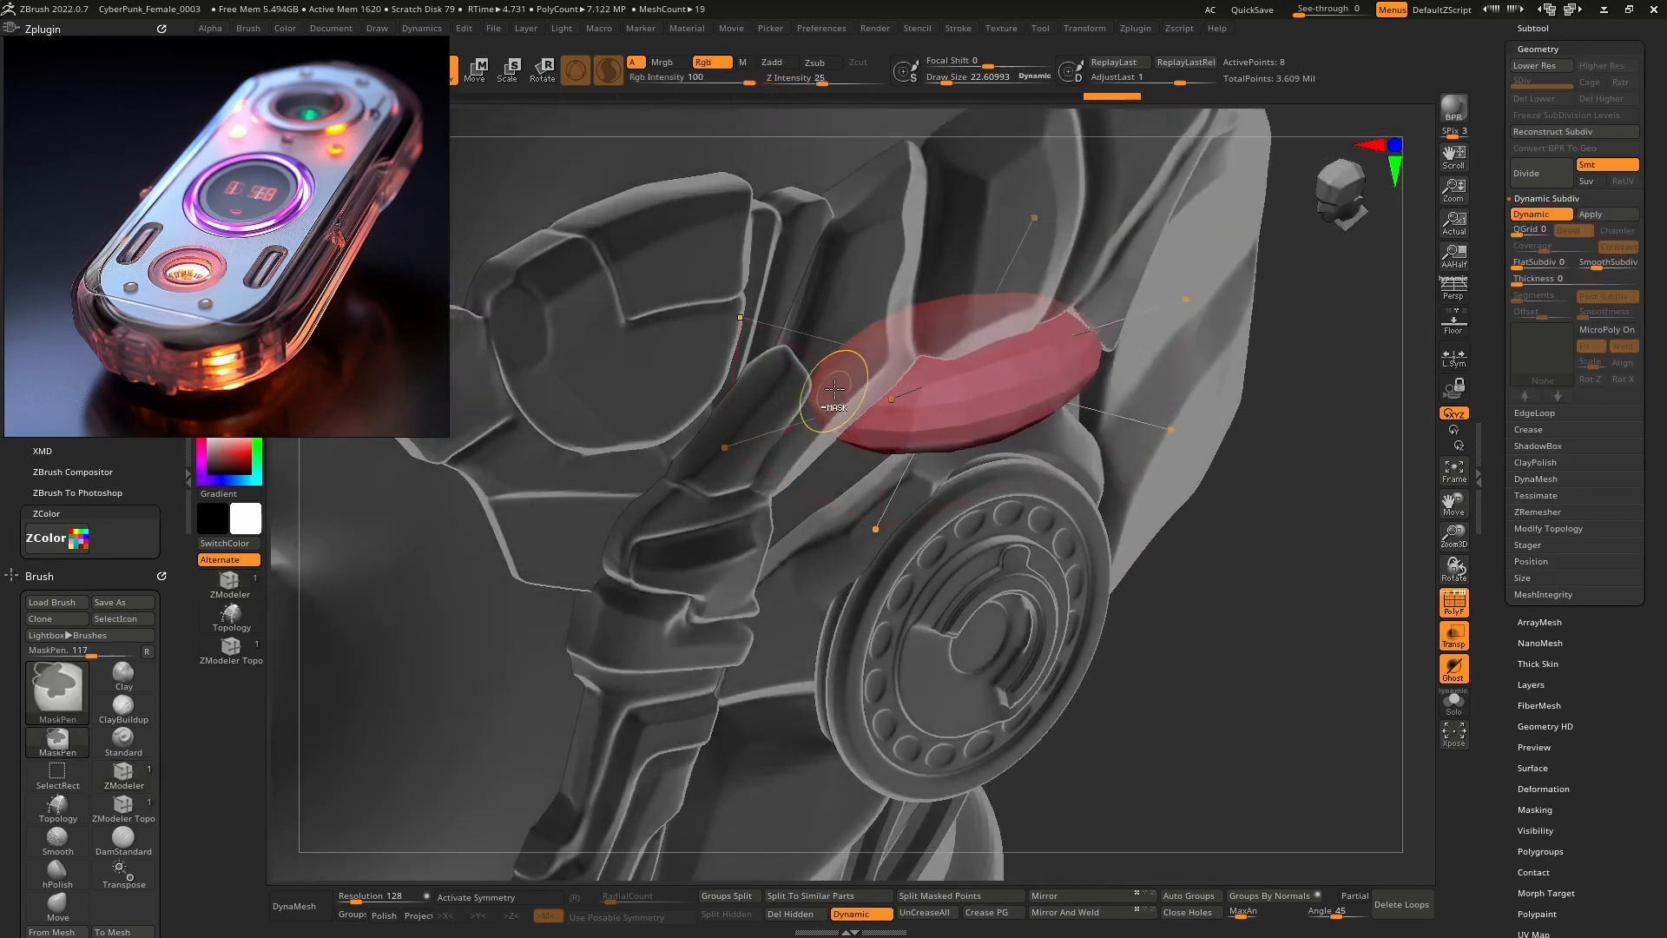
right_click_drag(833, 389, 908, 405)
key("space")
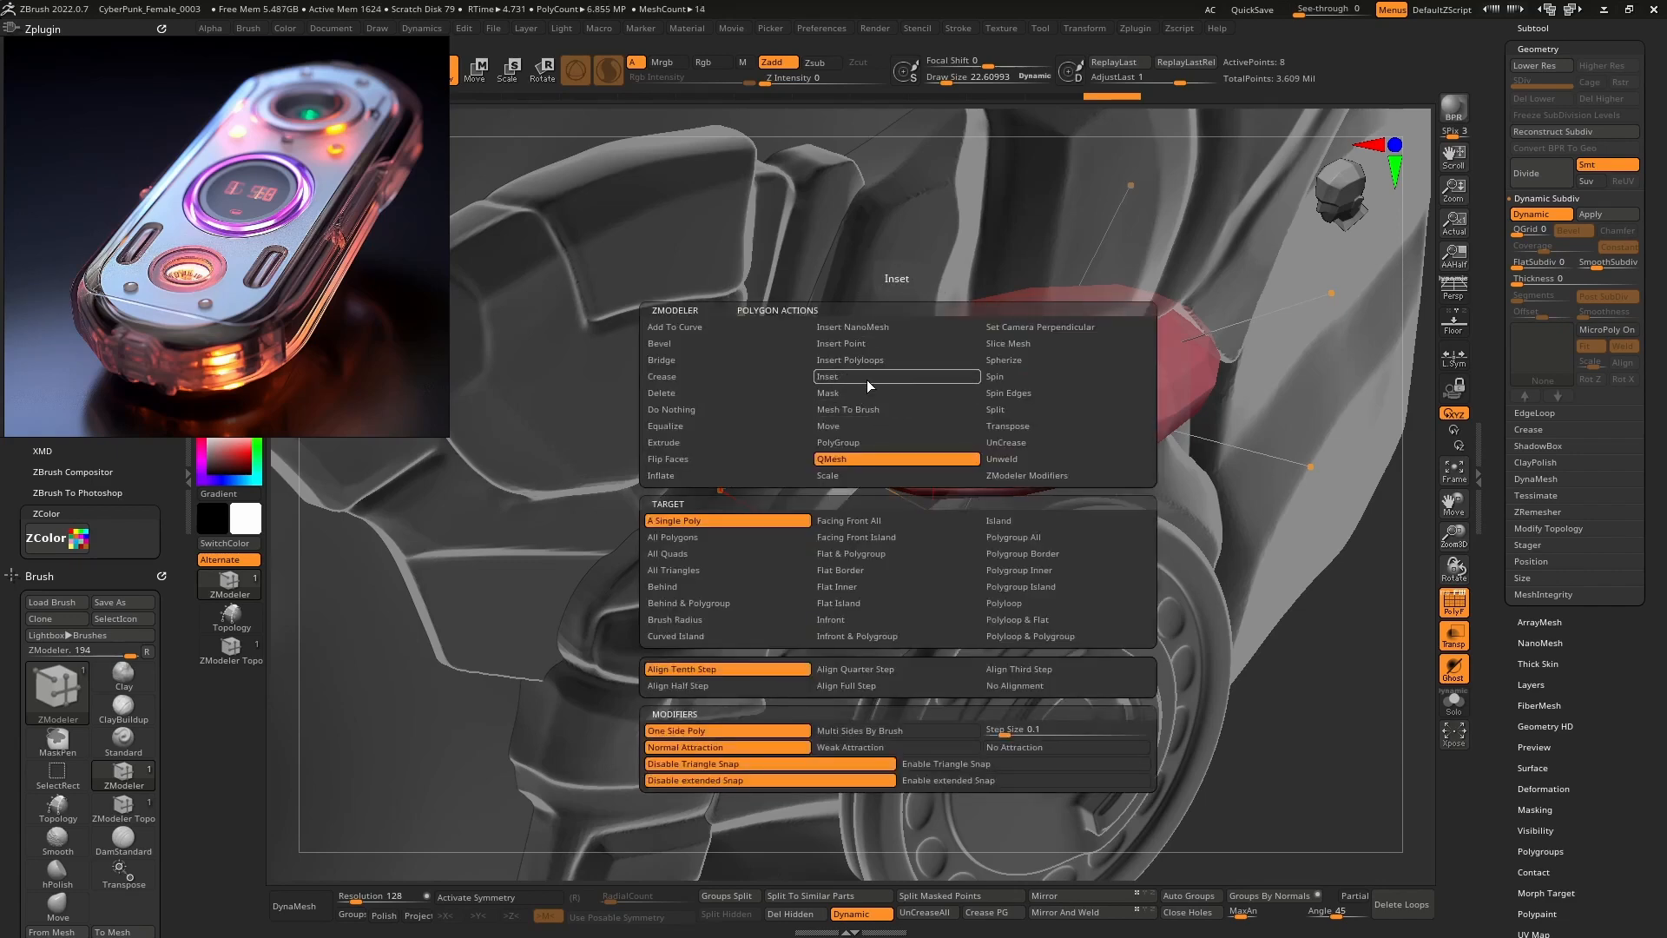
left_click(865, 377)
key("space")
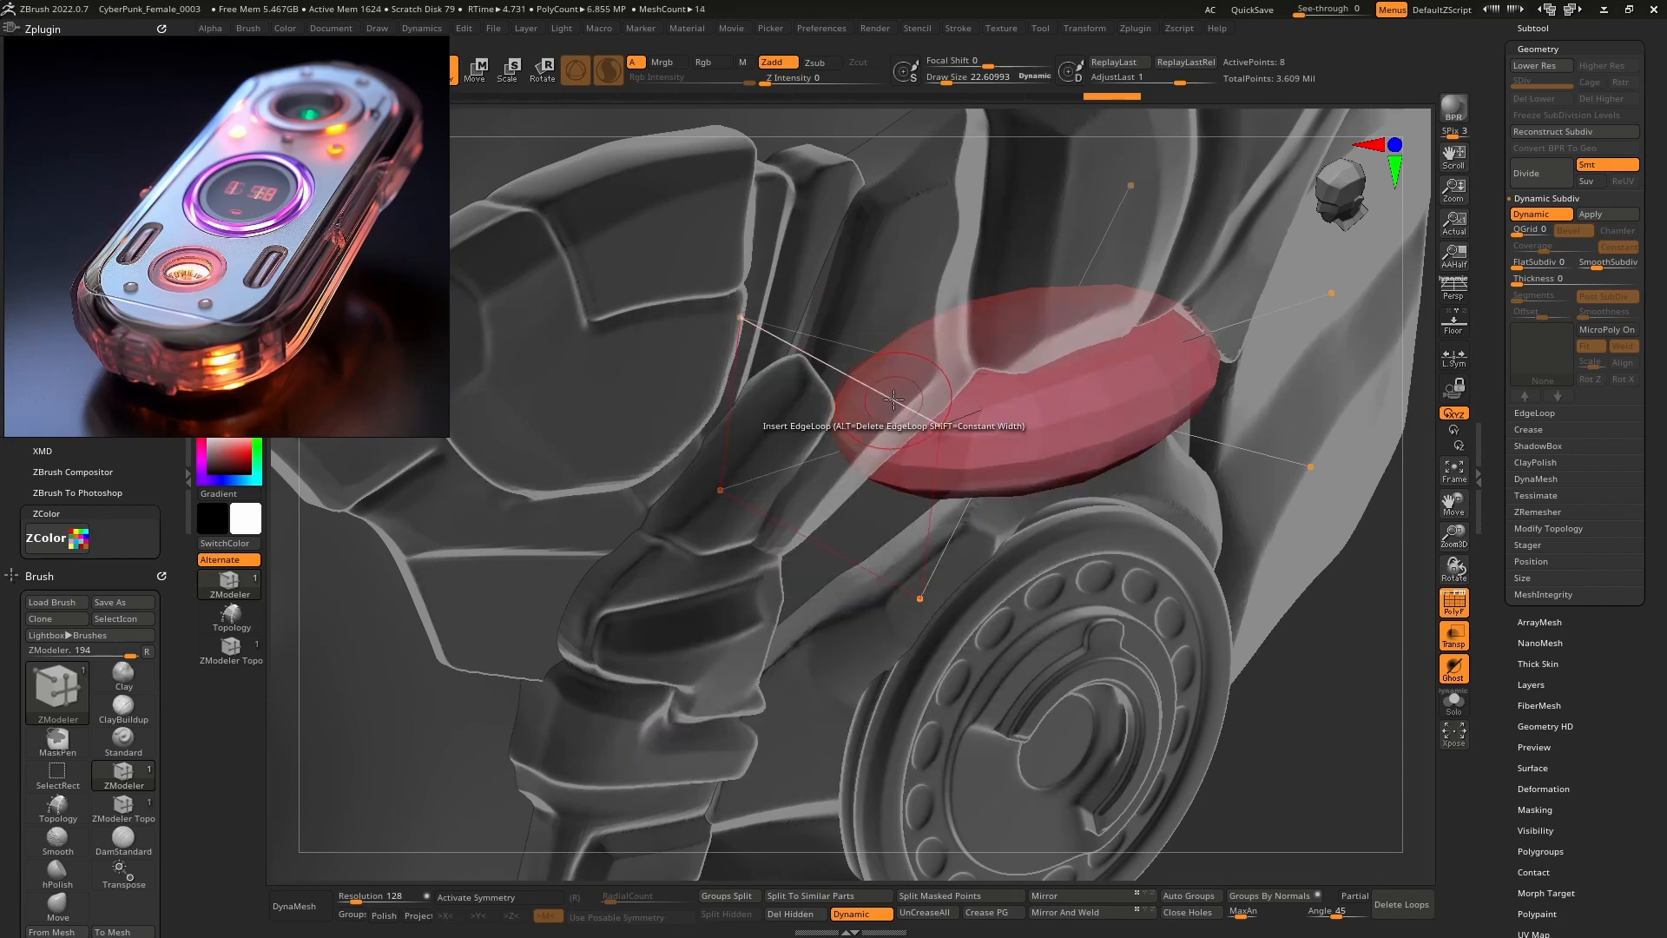
left_click(884, 400)
left_click_drag(936, 419, 1037, 459)
left_click_drag(846, 375, 751, 307)
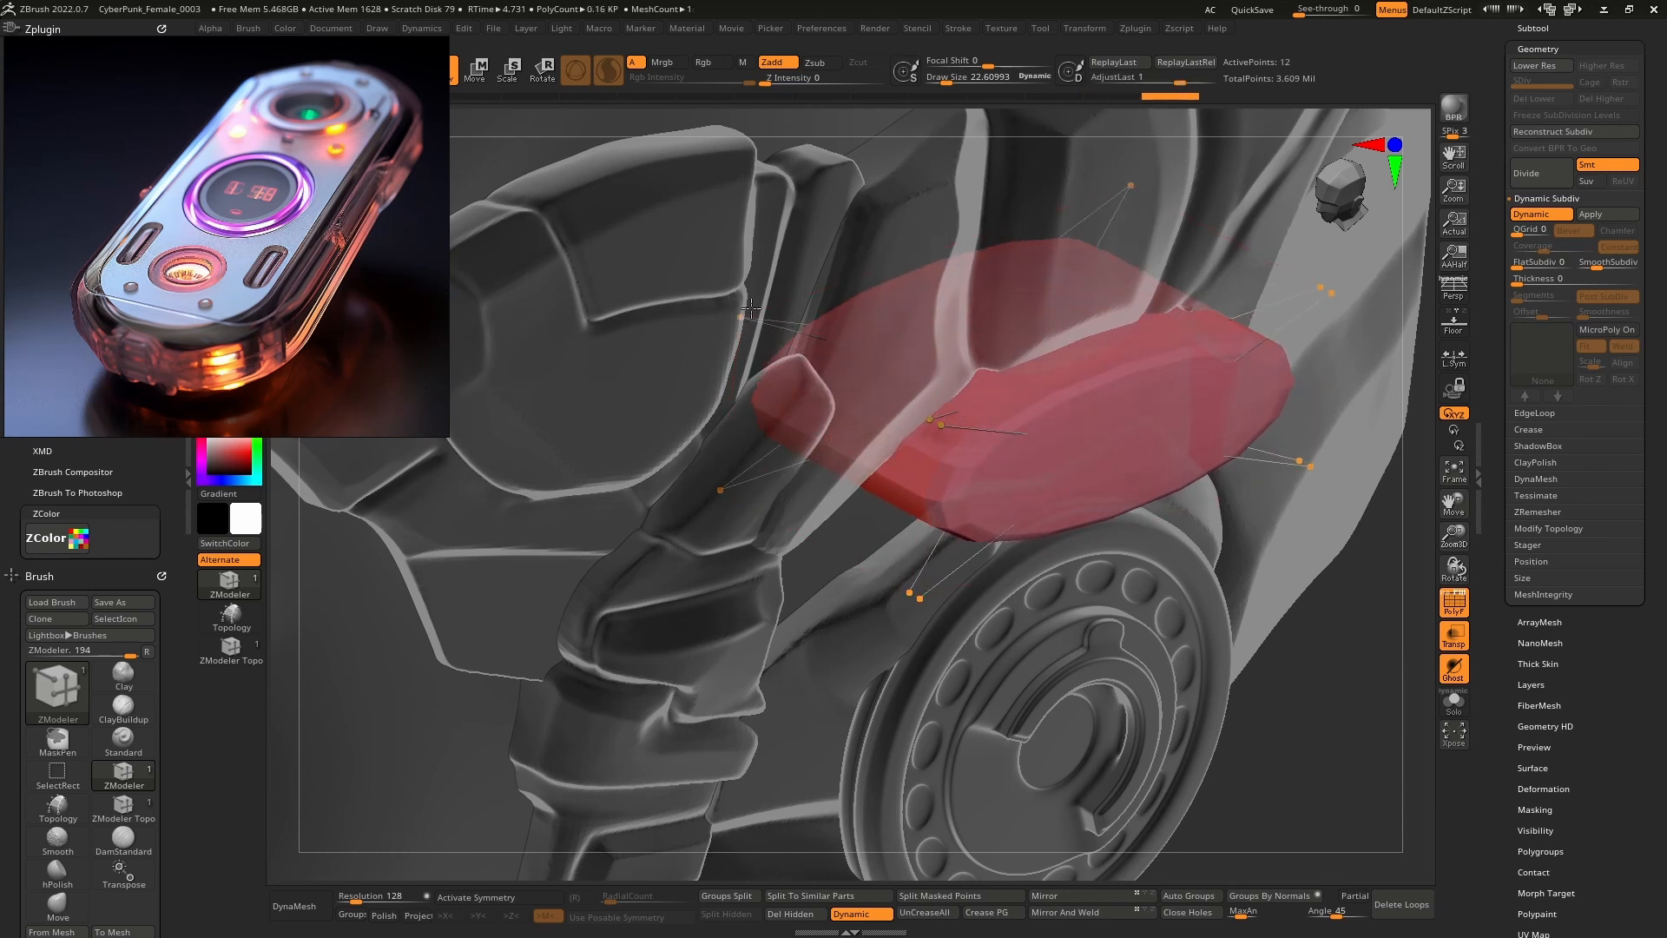
Undo trial edge loops and extrusions, then set the edge Target to Multiple EdgeLoops.
right_click_drag(982, 436, 892, 414, "shift")
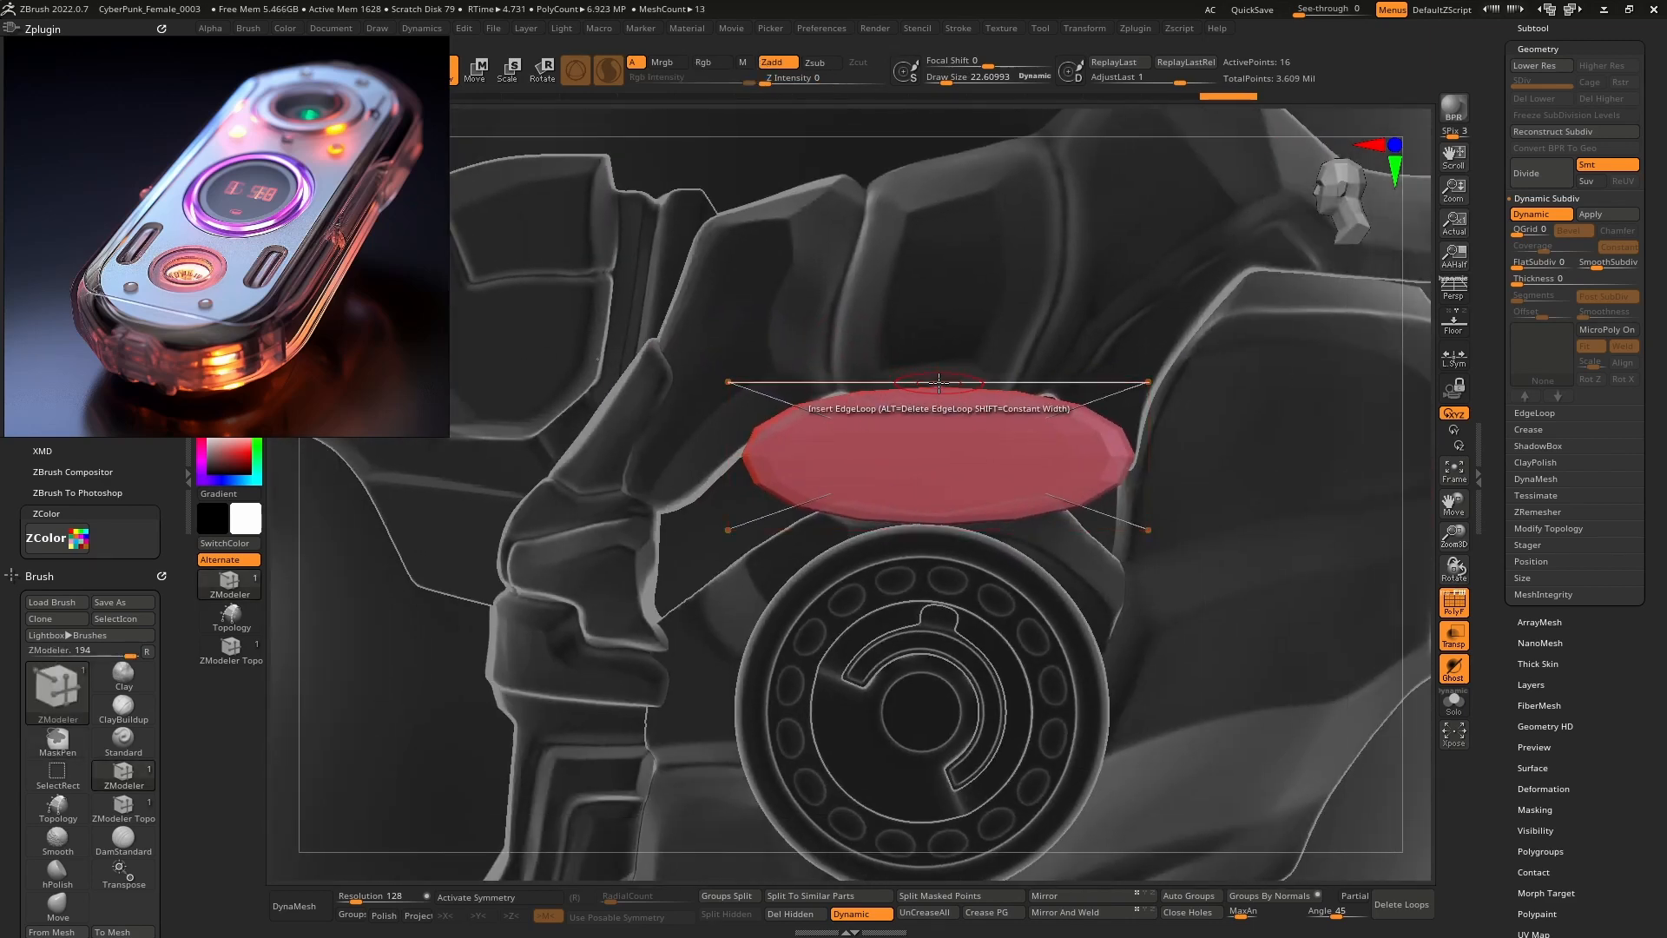
left_click_drag(940, 380, 875, 383)
key("ctrl+z")
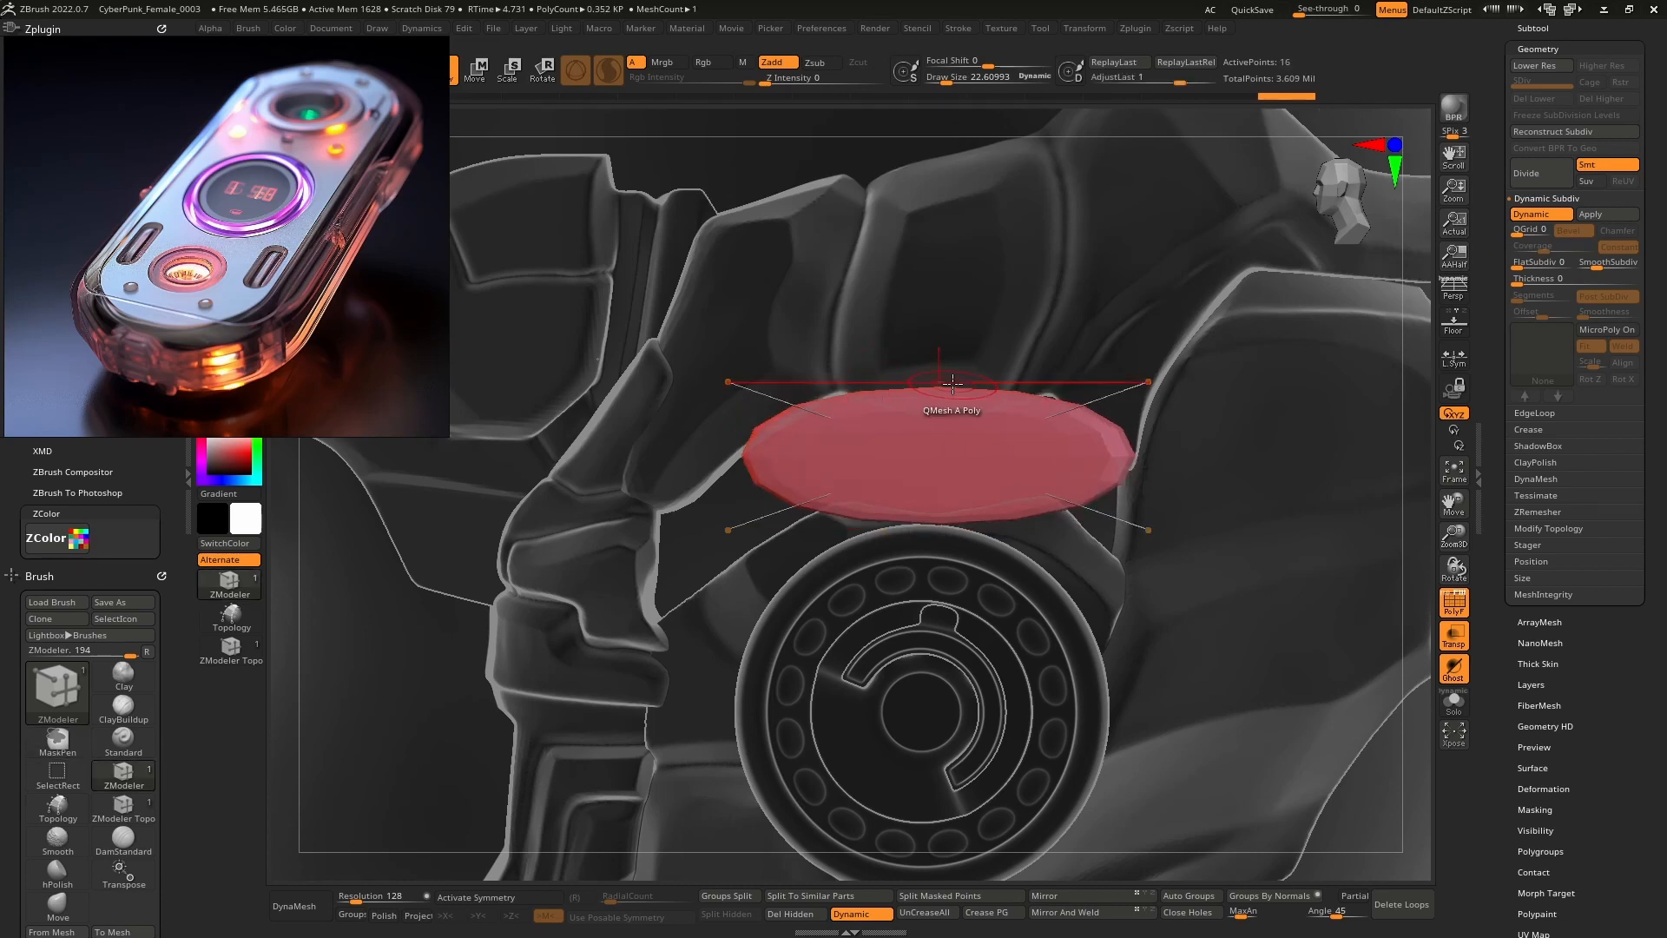
left_click(952, 383)
key("ctrl+z")
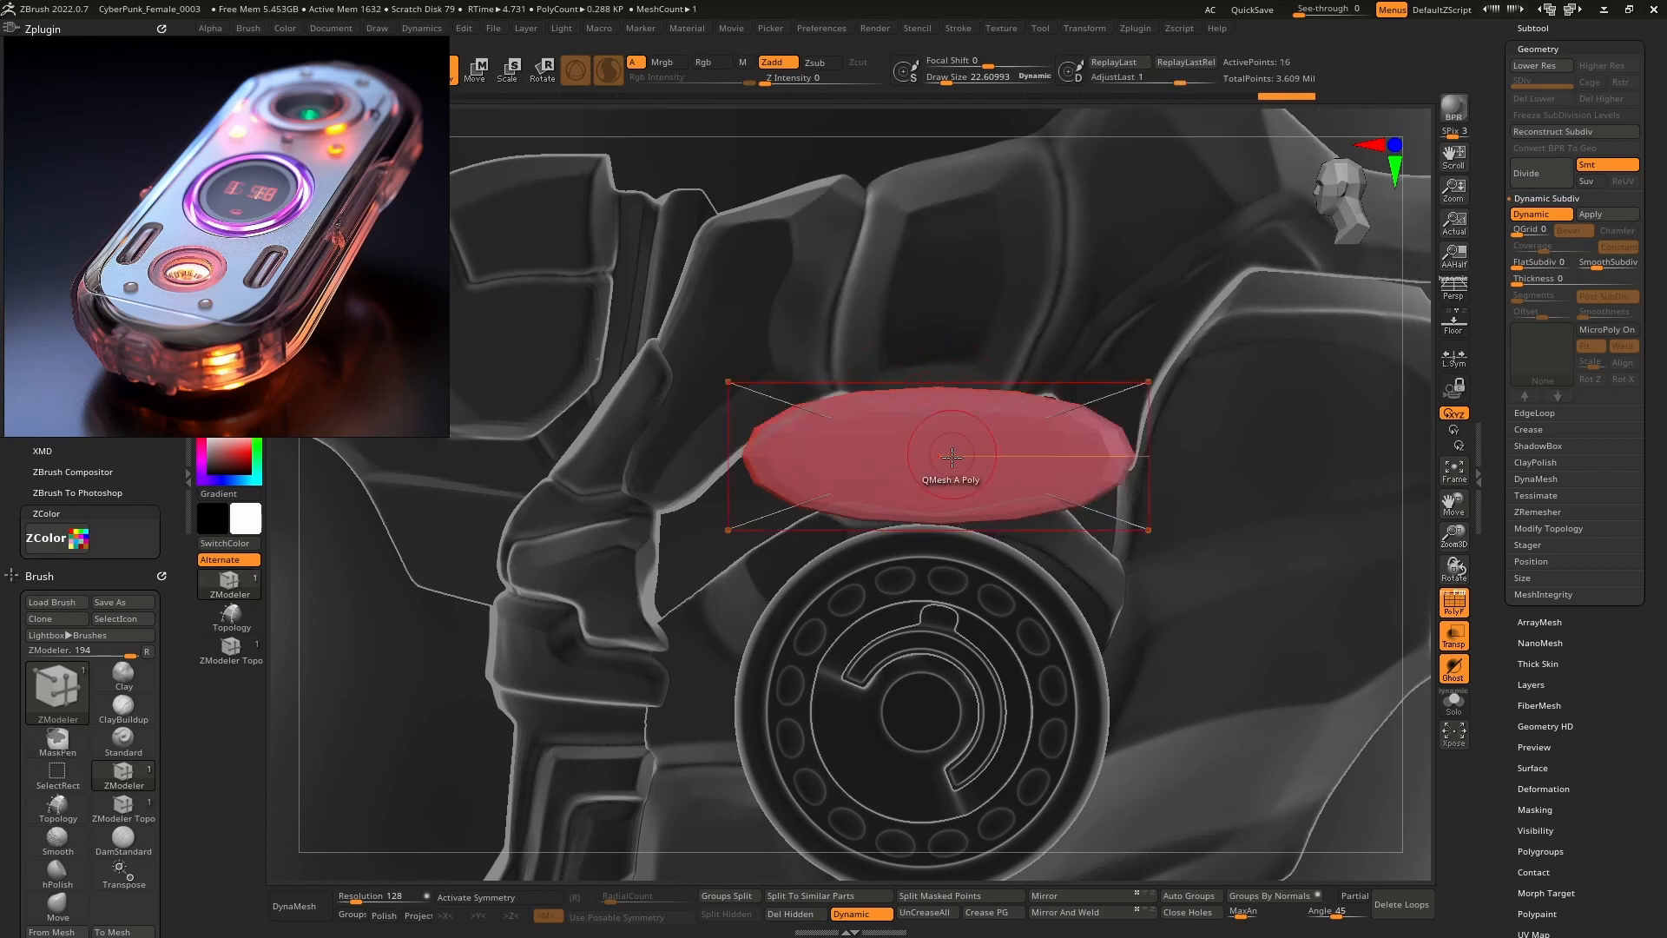
left_click(952, 527)
key("ctrl+z")
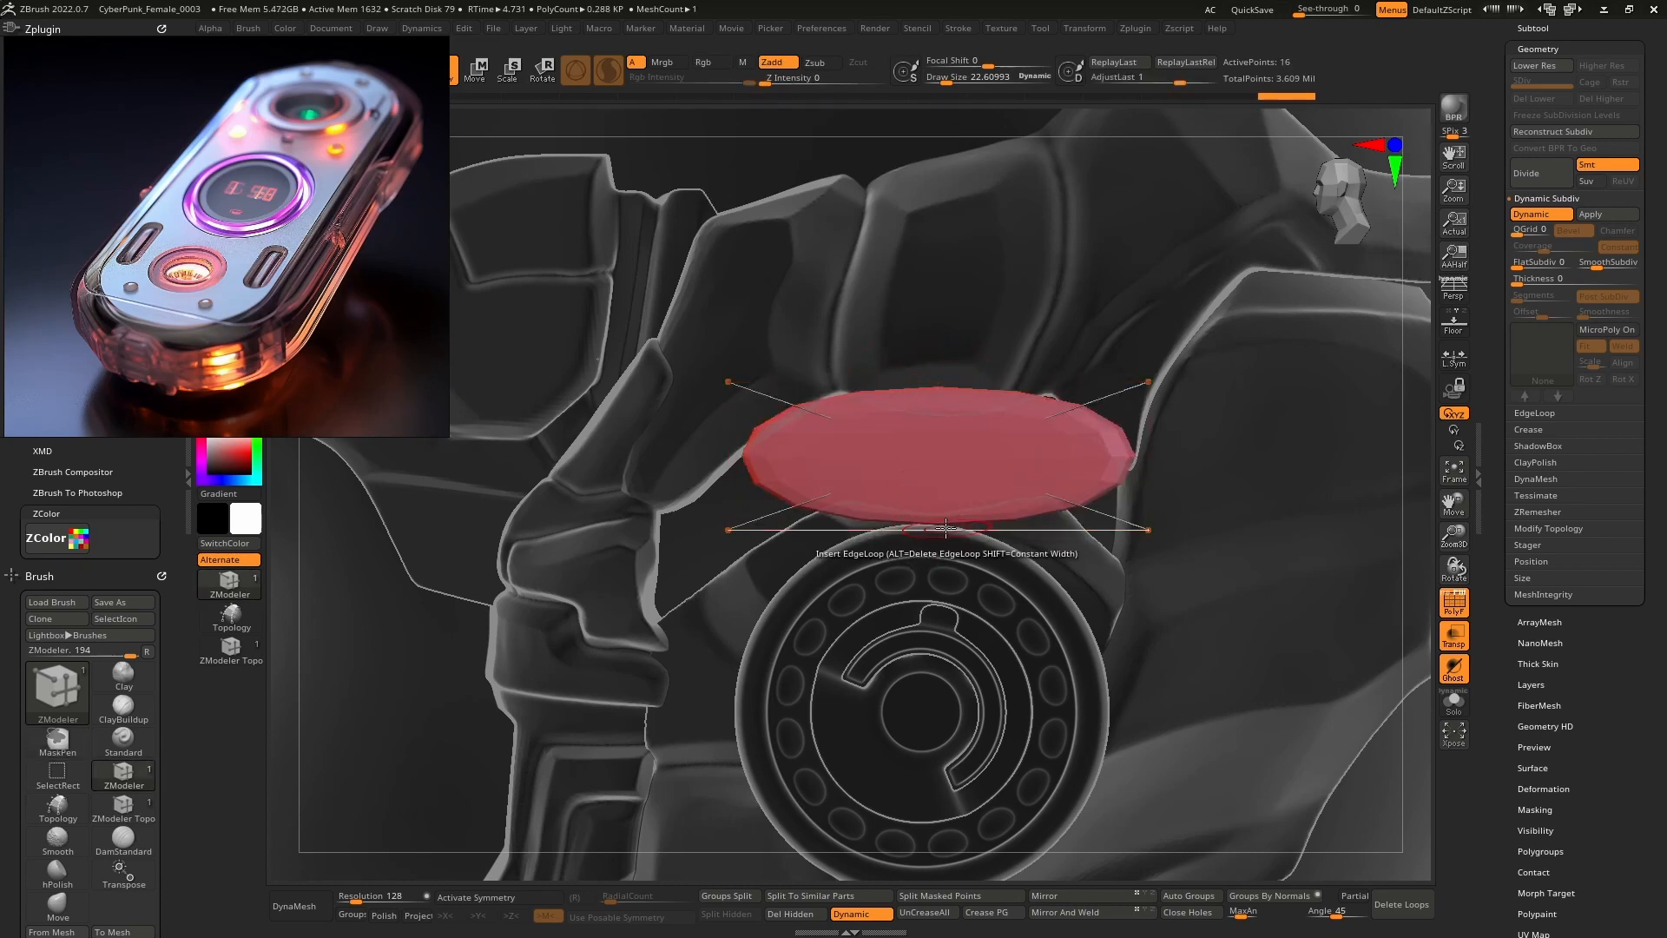
key("space")
left_click(813, 645)
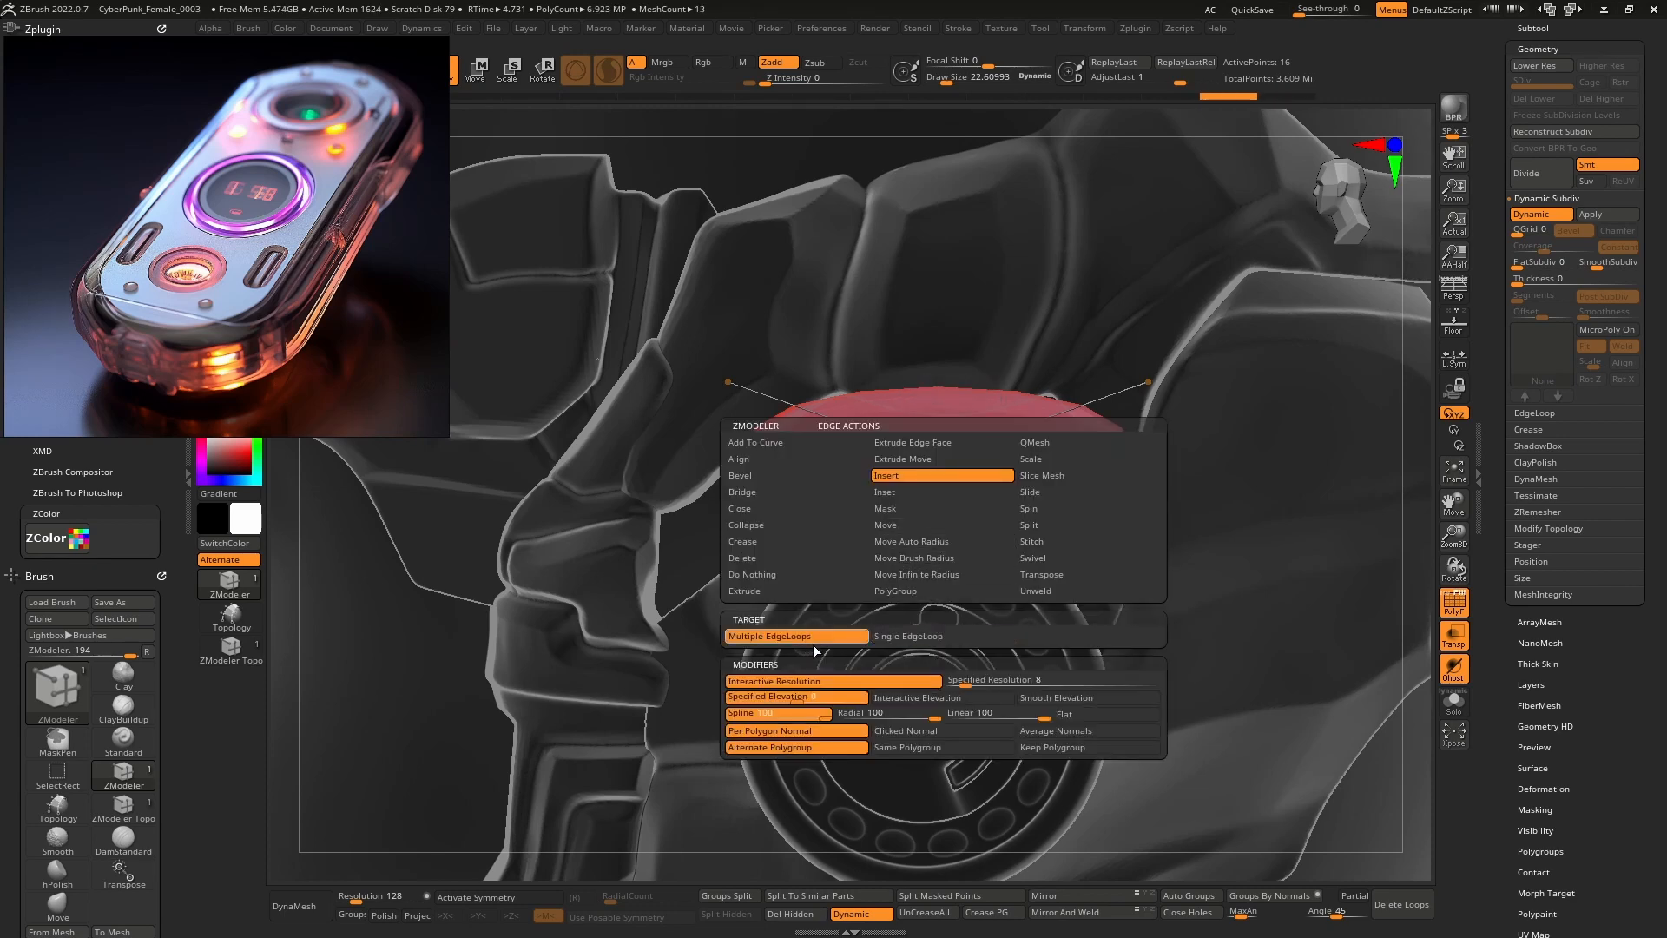
Insert multiple edge loops through the block's middle, rounding it into a pill.
right_click_drag(825, 443, 925, 491)
left_click_drag(901, 364, 904, 328)
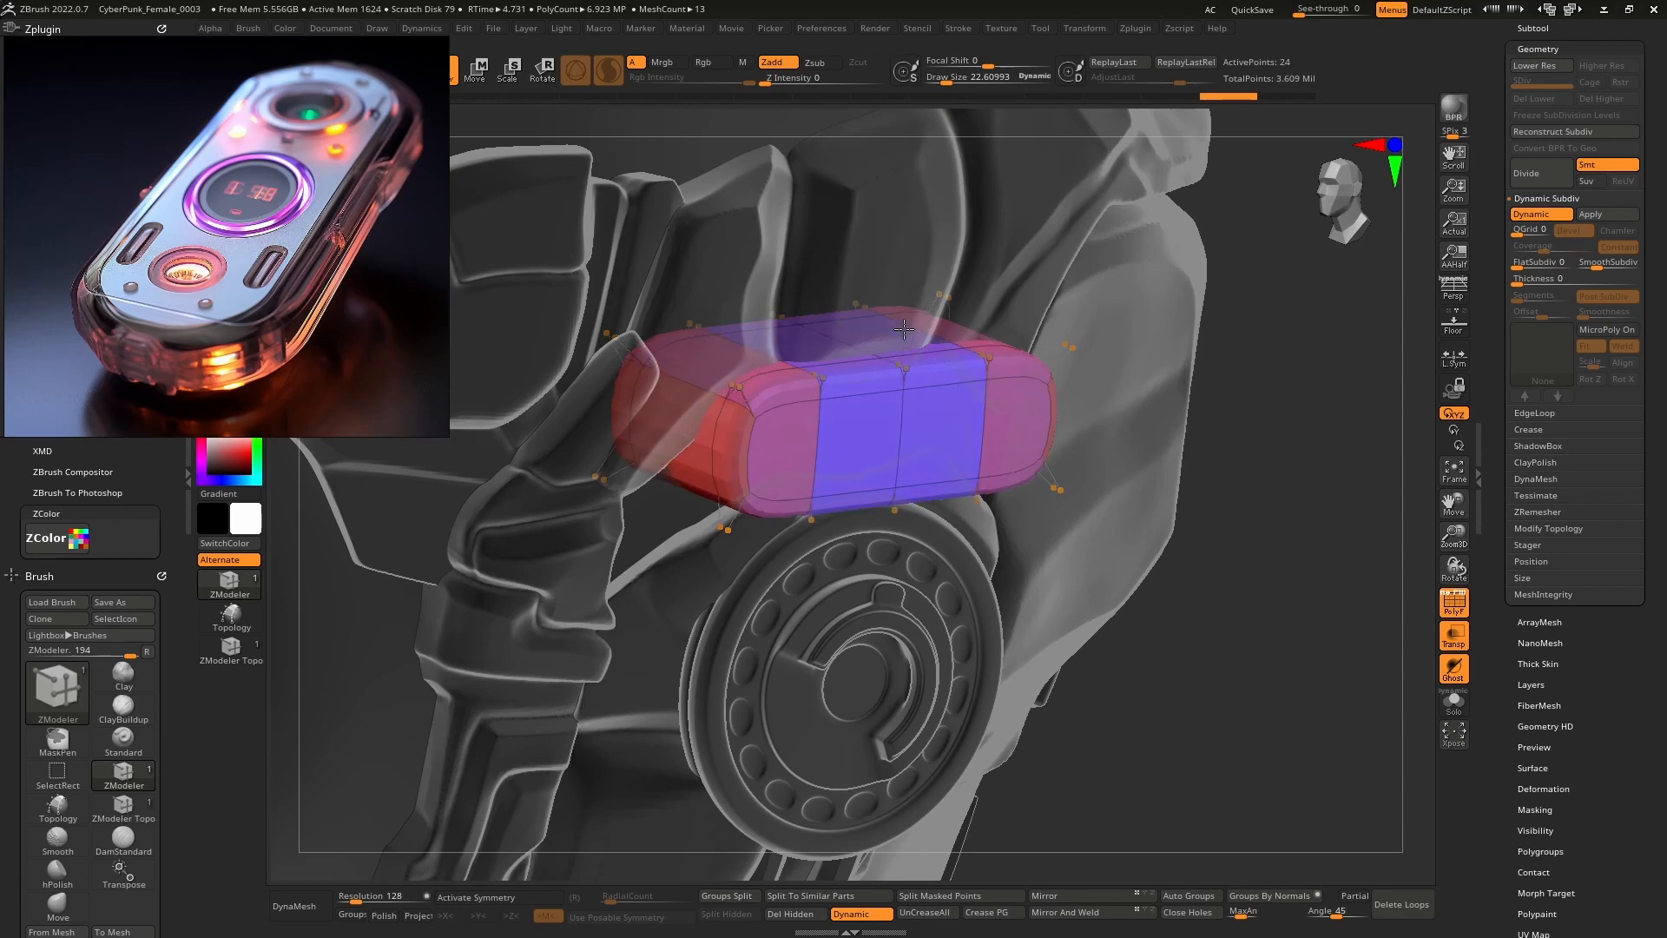
mouse_move(948, 411)
right_mouse_down()
mouse_move(910, 391)
mouse_move(936, 406)
right_mouse_up()
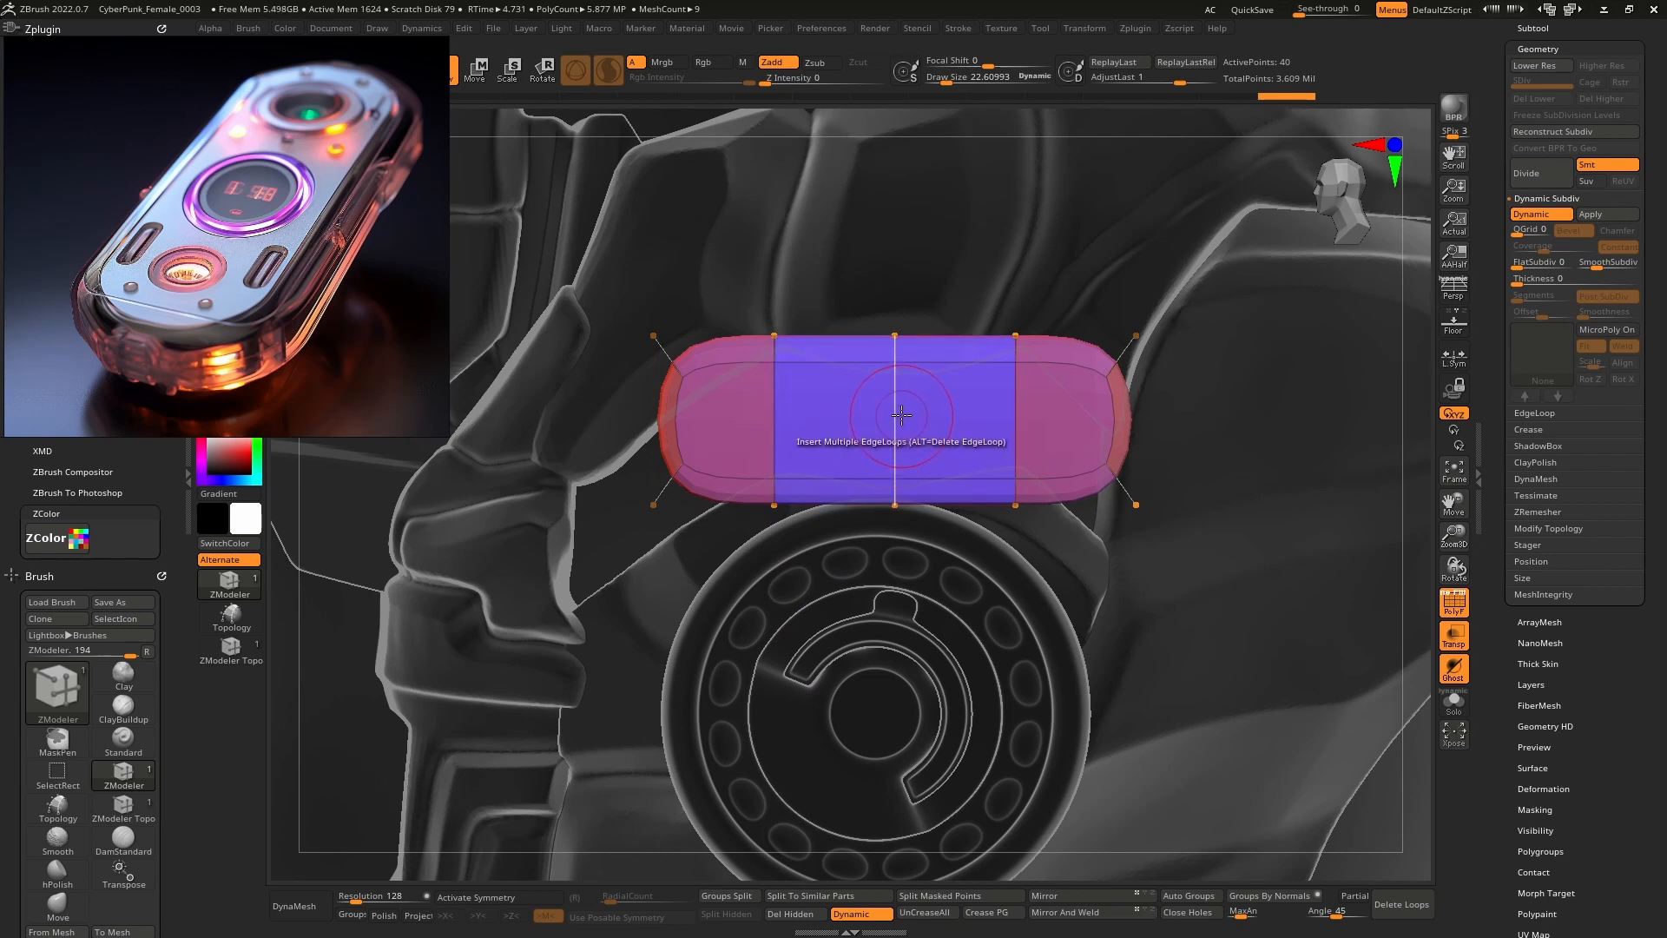
Flatten the capsule vertically and nudge it sideways with the move gizmo.
key("w")
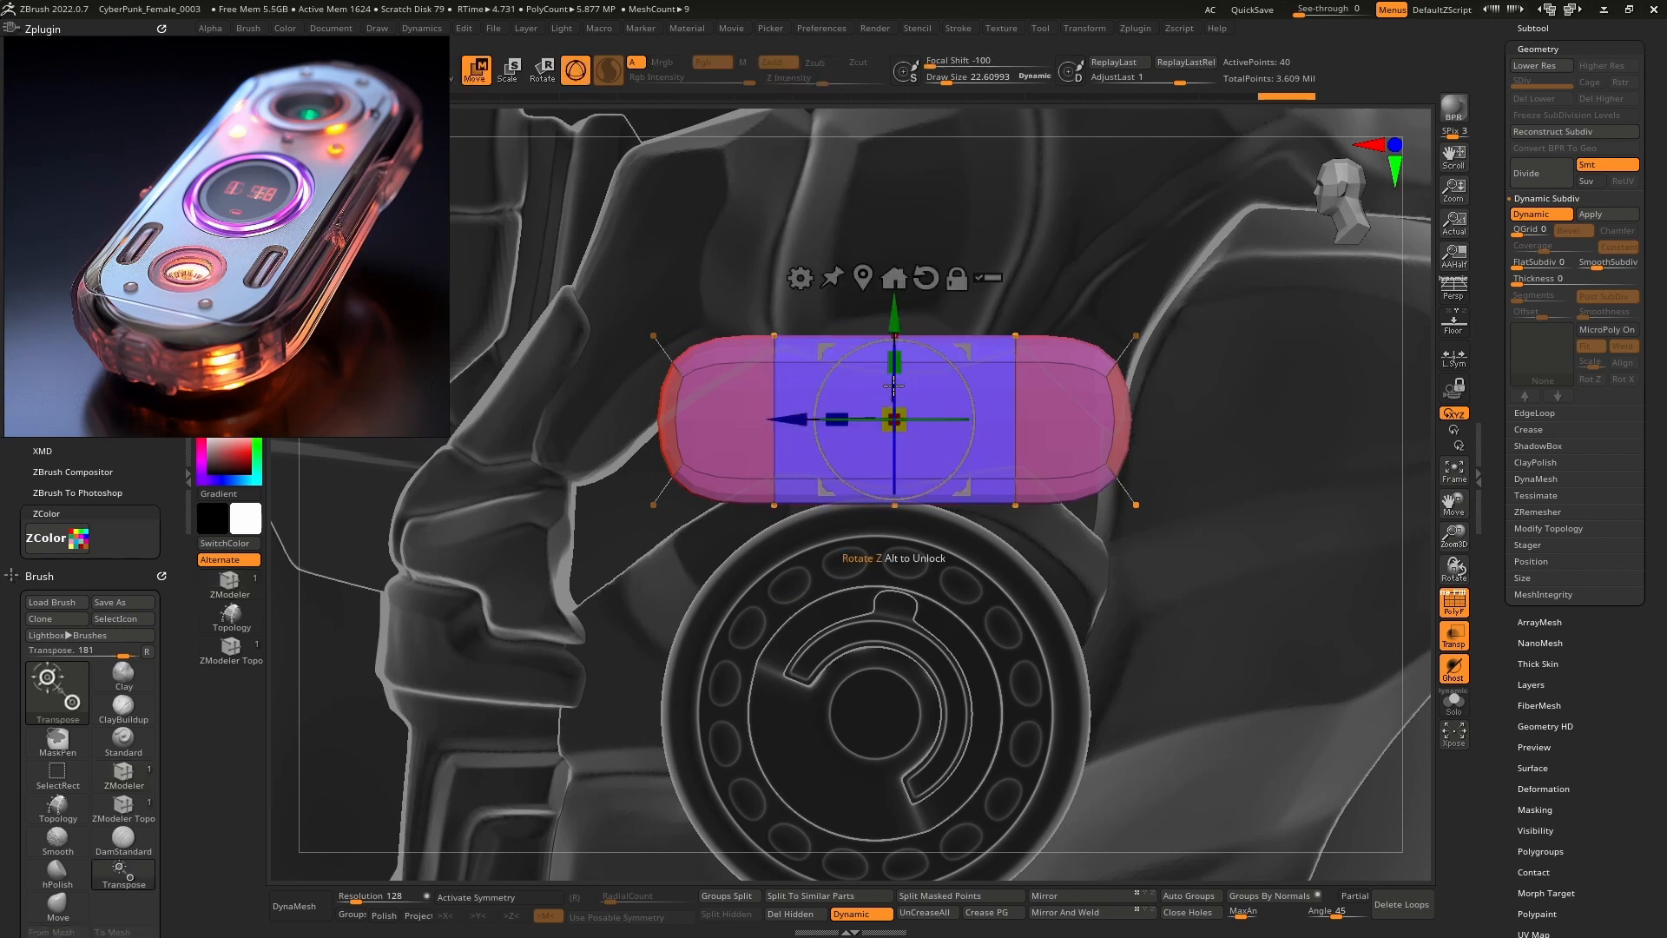
left_click_drag(903, 360, 945, 406)
key("q")
right_click_drag(967, 401, 922, 398, "alt")
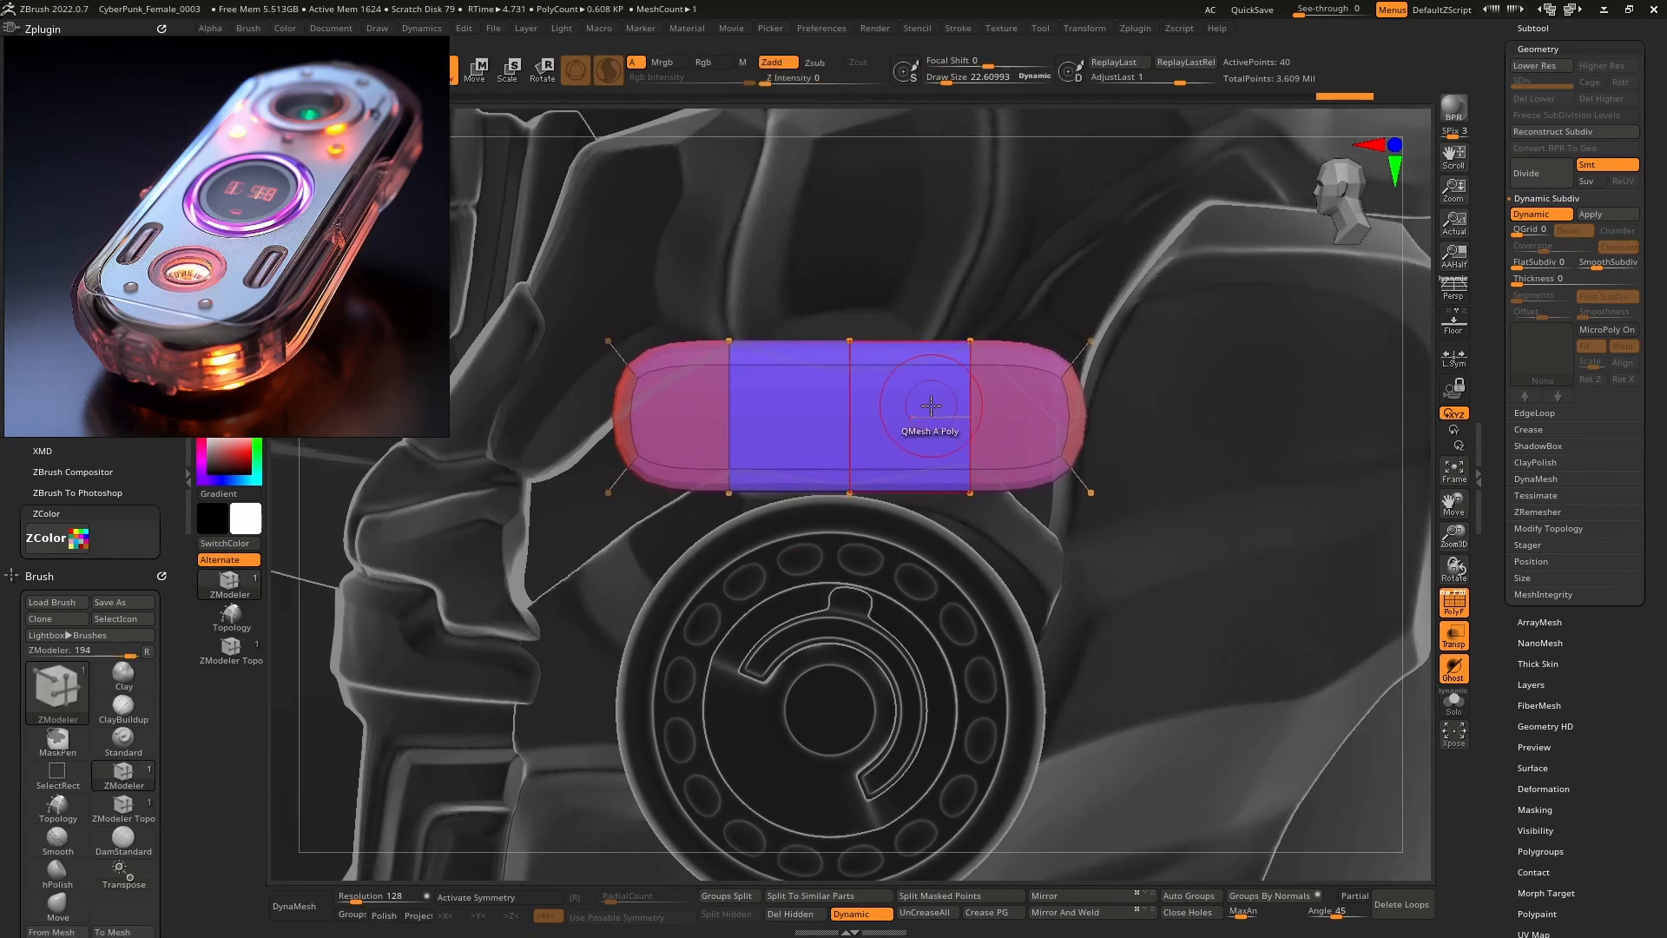
key("w")
left_click_drag(762, 418, 754, 424)
key("q")
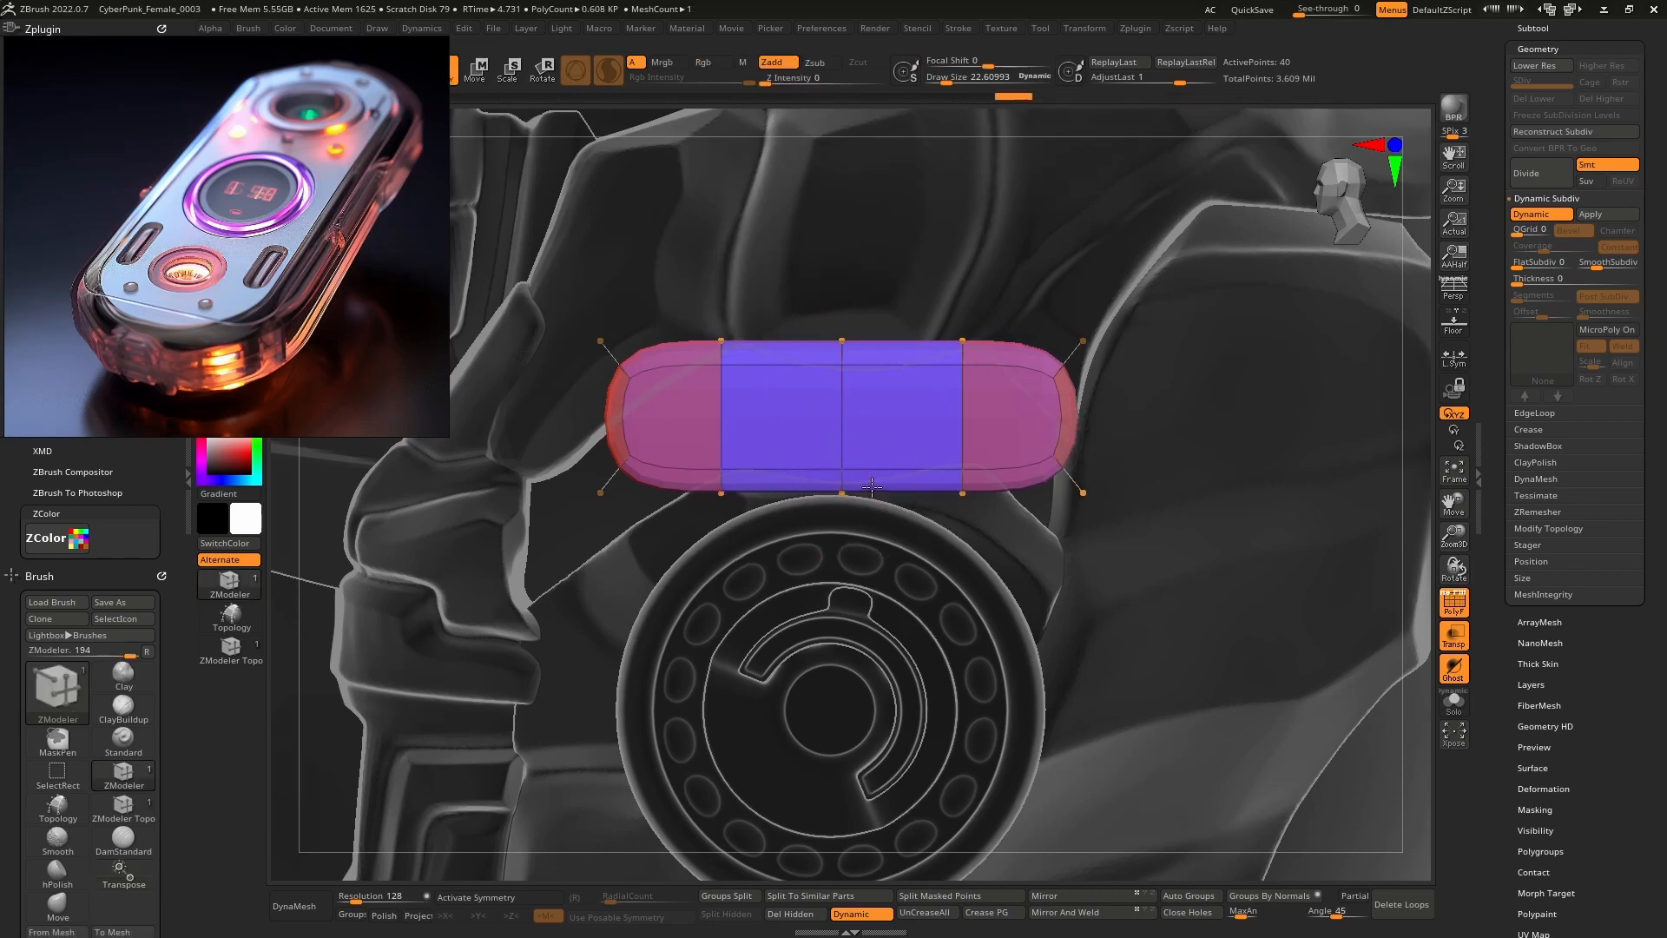
Slide the capsule toward the head, adjust its depth, and turn off Transp/Ghost.
right_click_drag(757, 424, 854, 439)
key("w")
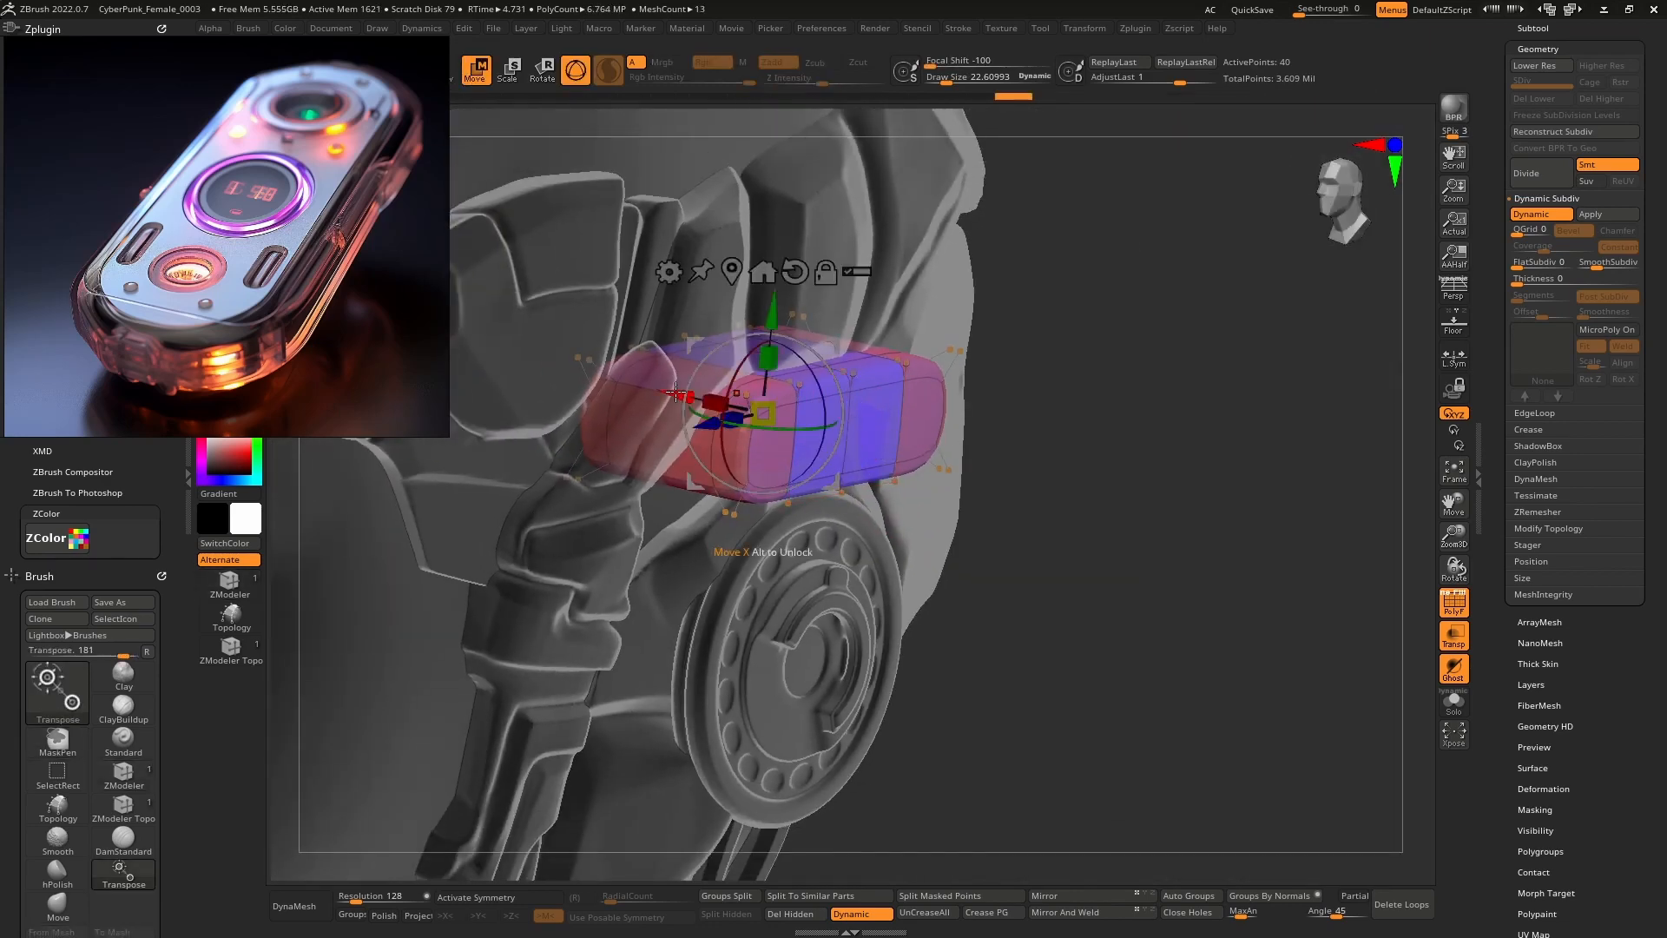
left_click_drag(676, 392, 659, 389)
key("shift+t")
right_click_drag(817, 369, 731, 398)
mouse_move(706, 402)
left_mouse_down()
mouse_move(687, 397)
mouse_move(705, 402)
left_mouse_up()
mouse_move(706, 402)
right_mouse_down()
mouse_move(810, 398)
mouse_move(838, 375)
mouse_move(877, 399)
mouse_move(908, 380)
mouse_move(884, 356)
mouse_move(943, 375)
right_mouse_up()
key("q")
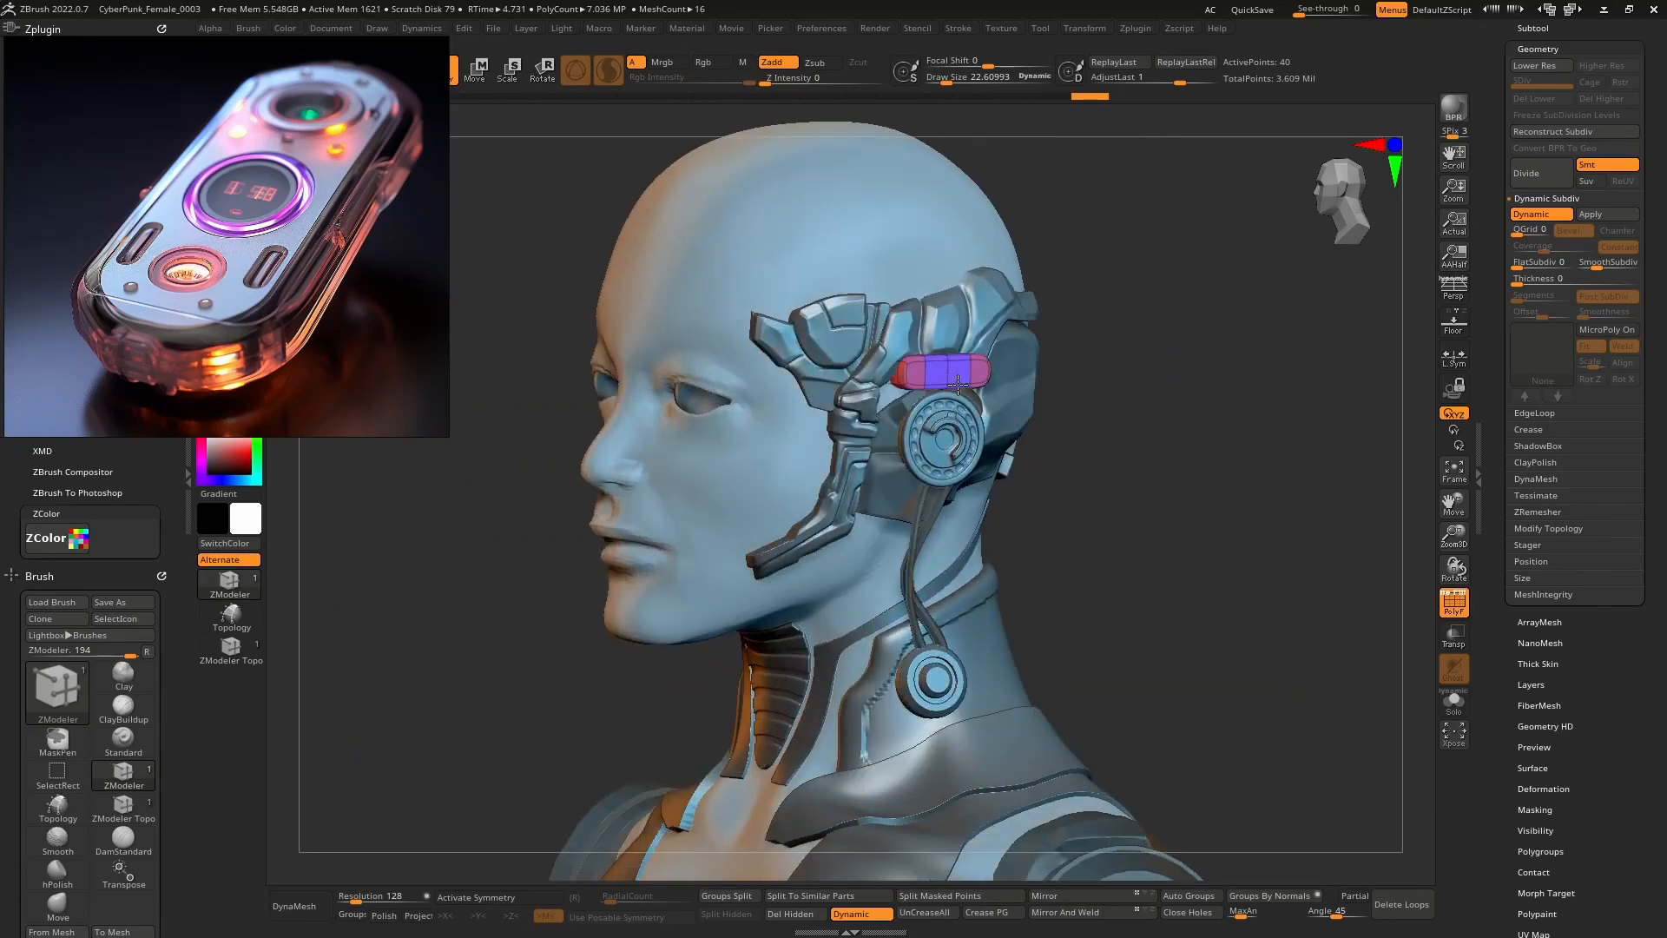
Turn off PolyF and frame the capsule from the head's left profile.
right_click_drag(975, 516, 1033, 519)
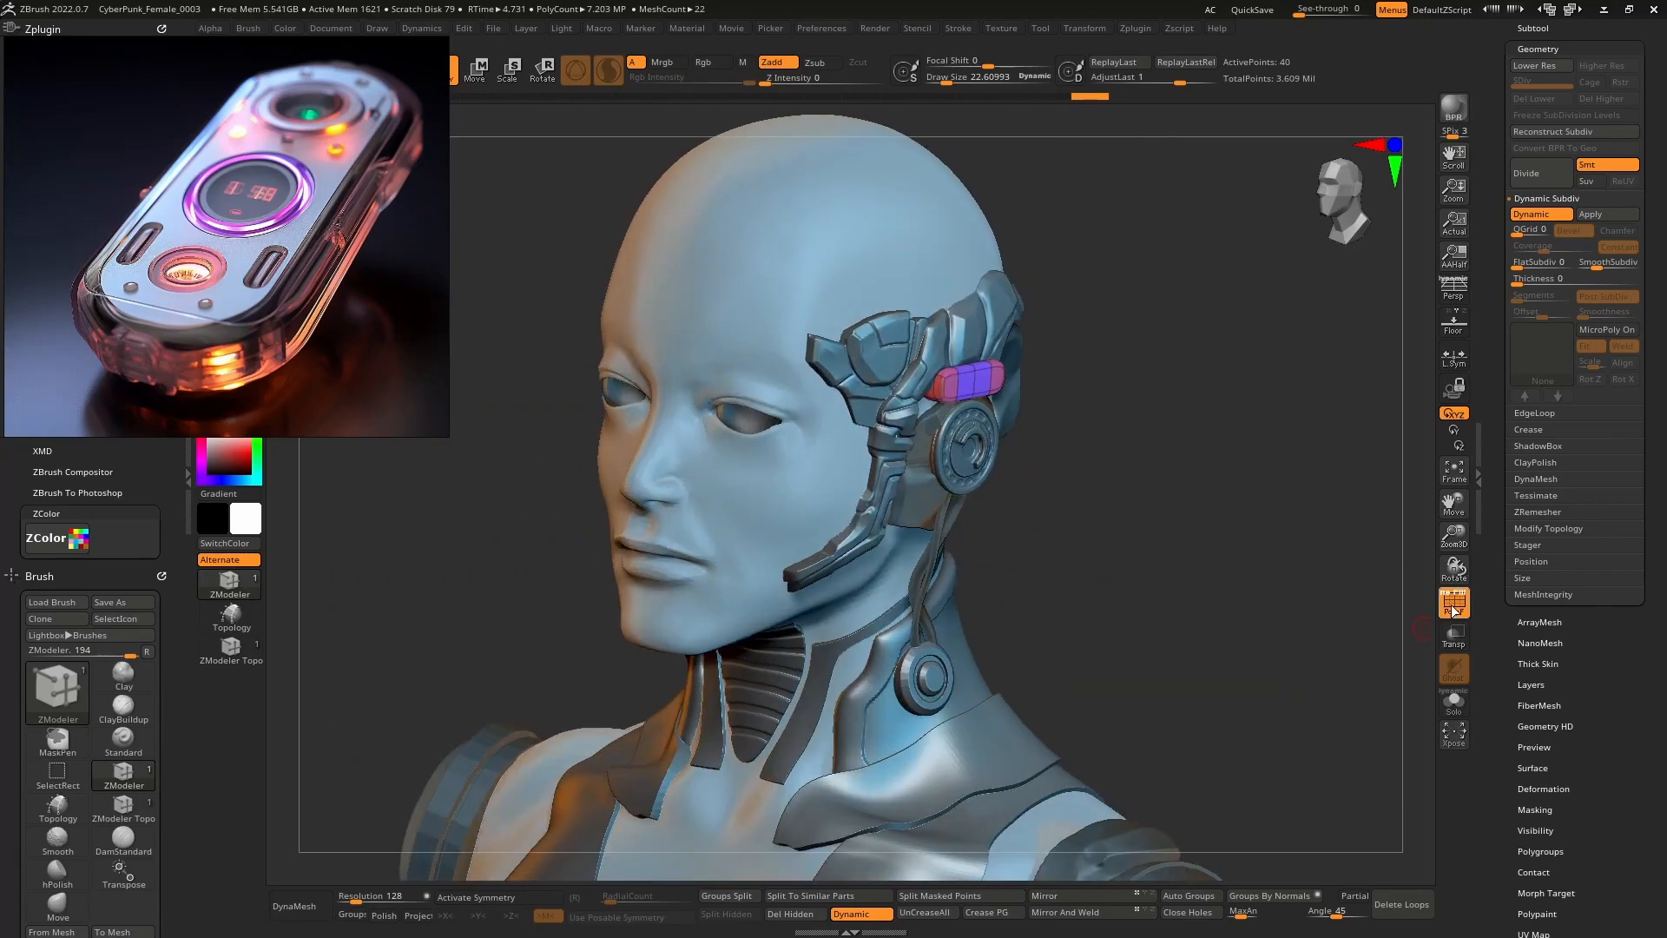
left_click(1454, 601)
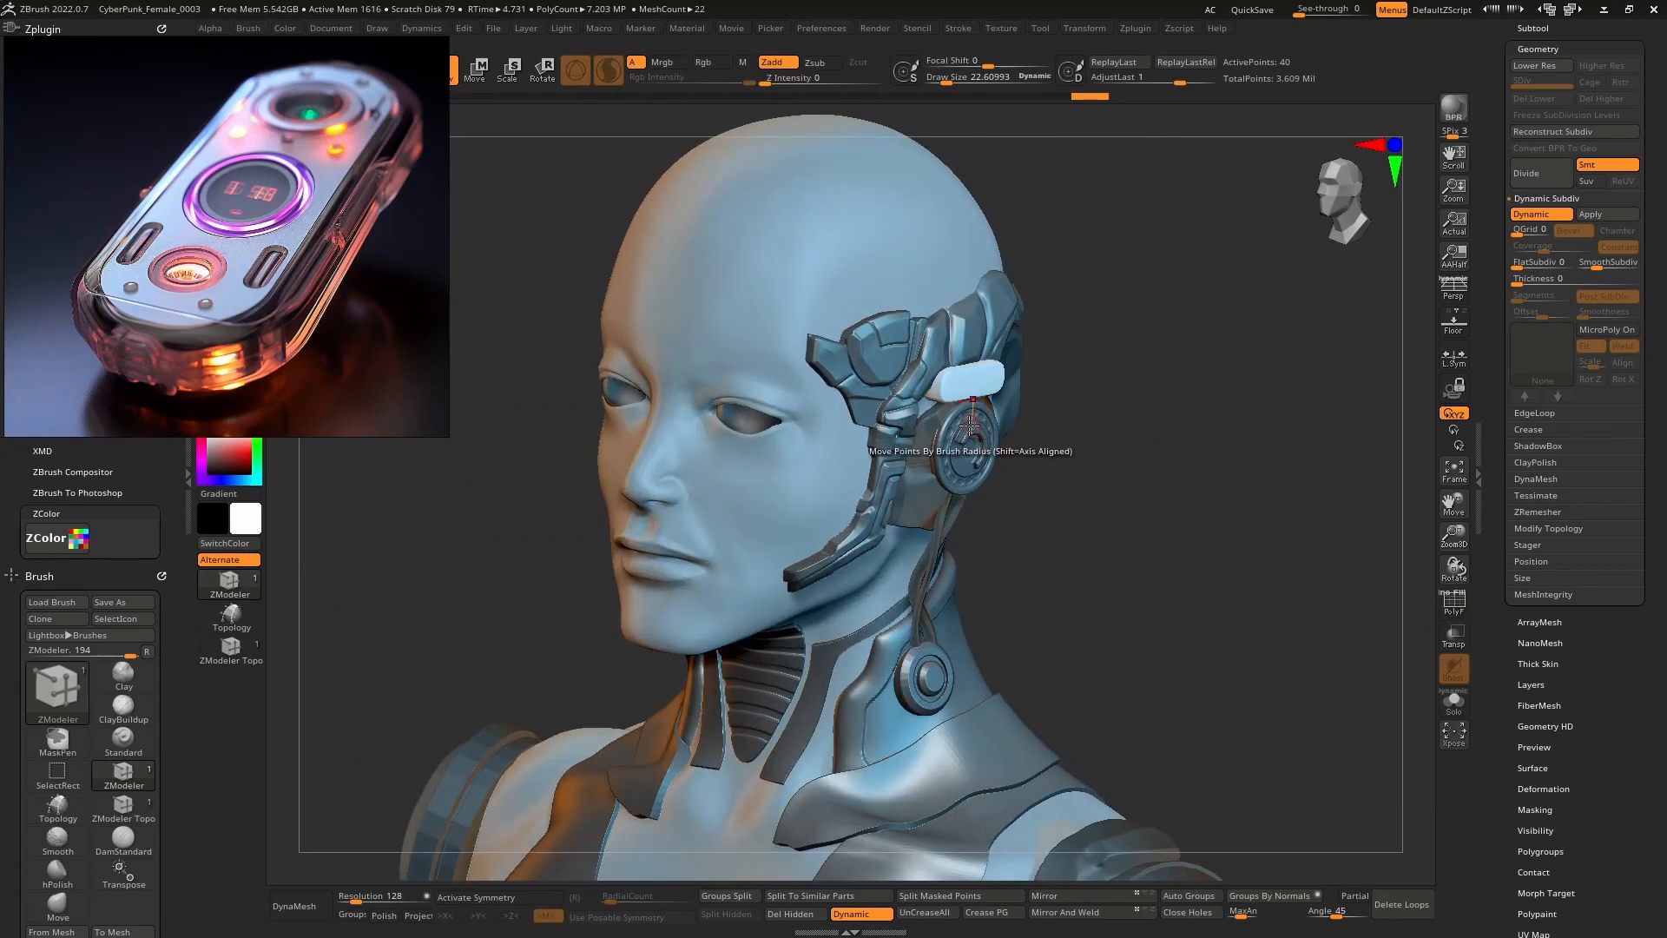
right_click_drag(981, 378, 943, 382)
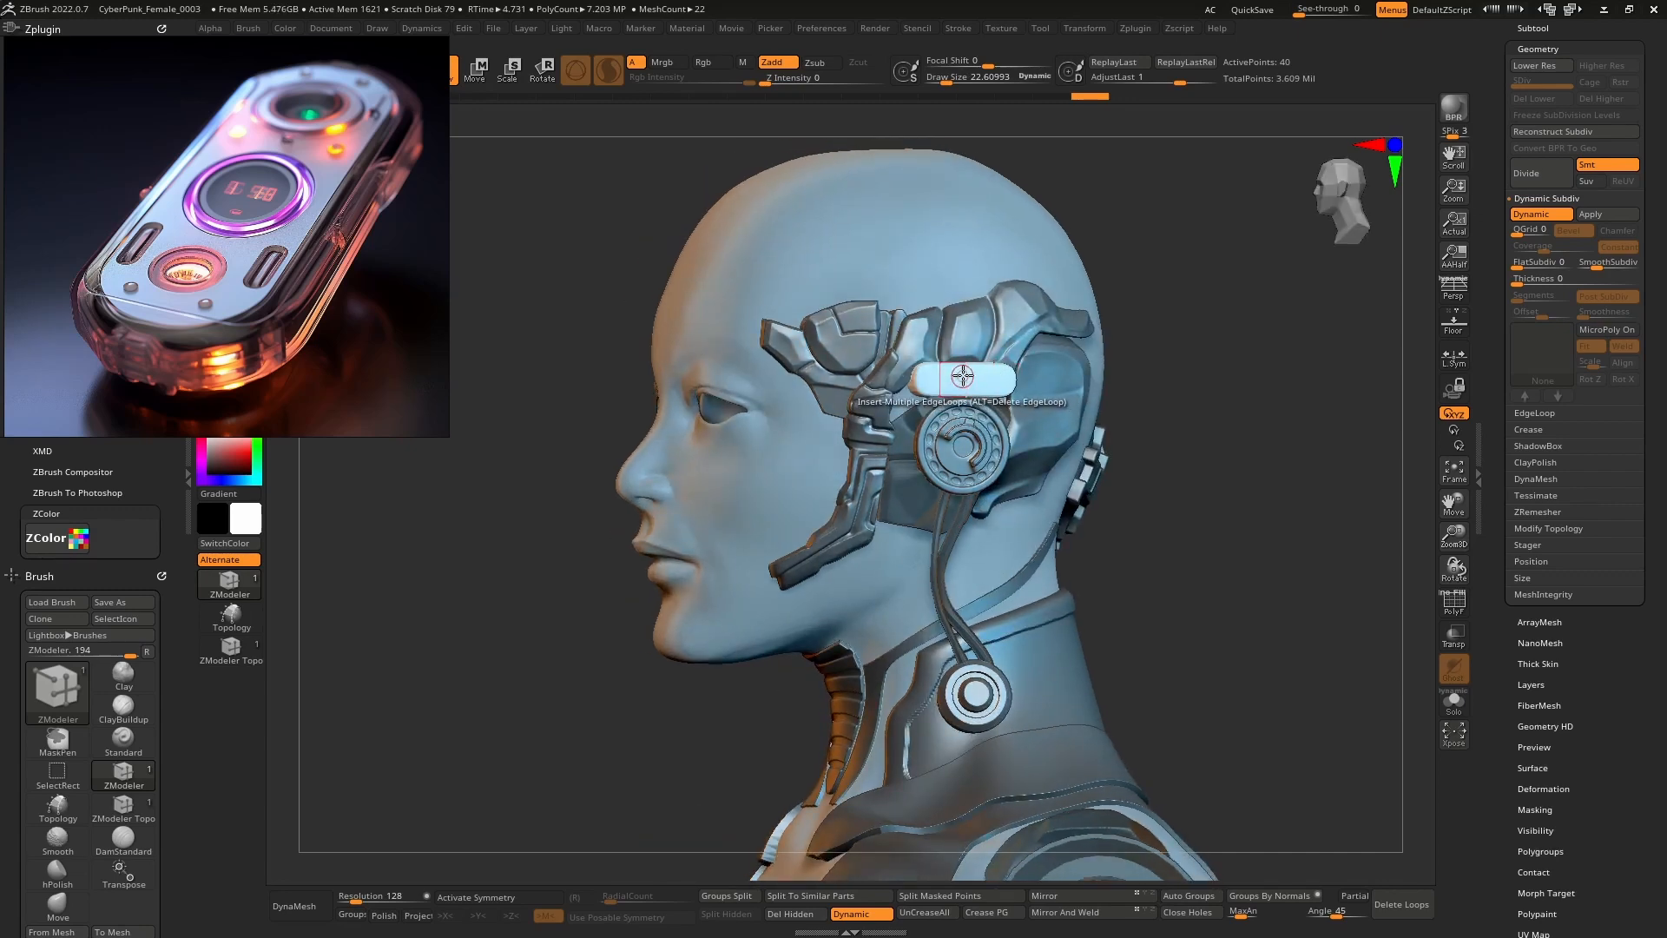
right_click_drag(1002, 379, 1012, 488)
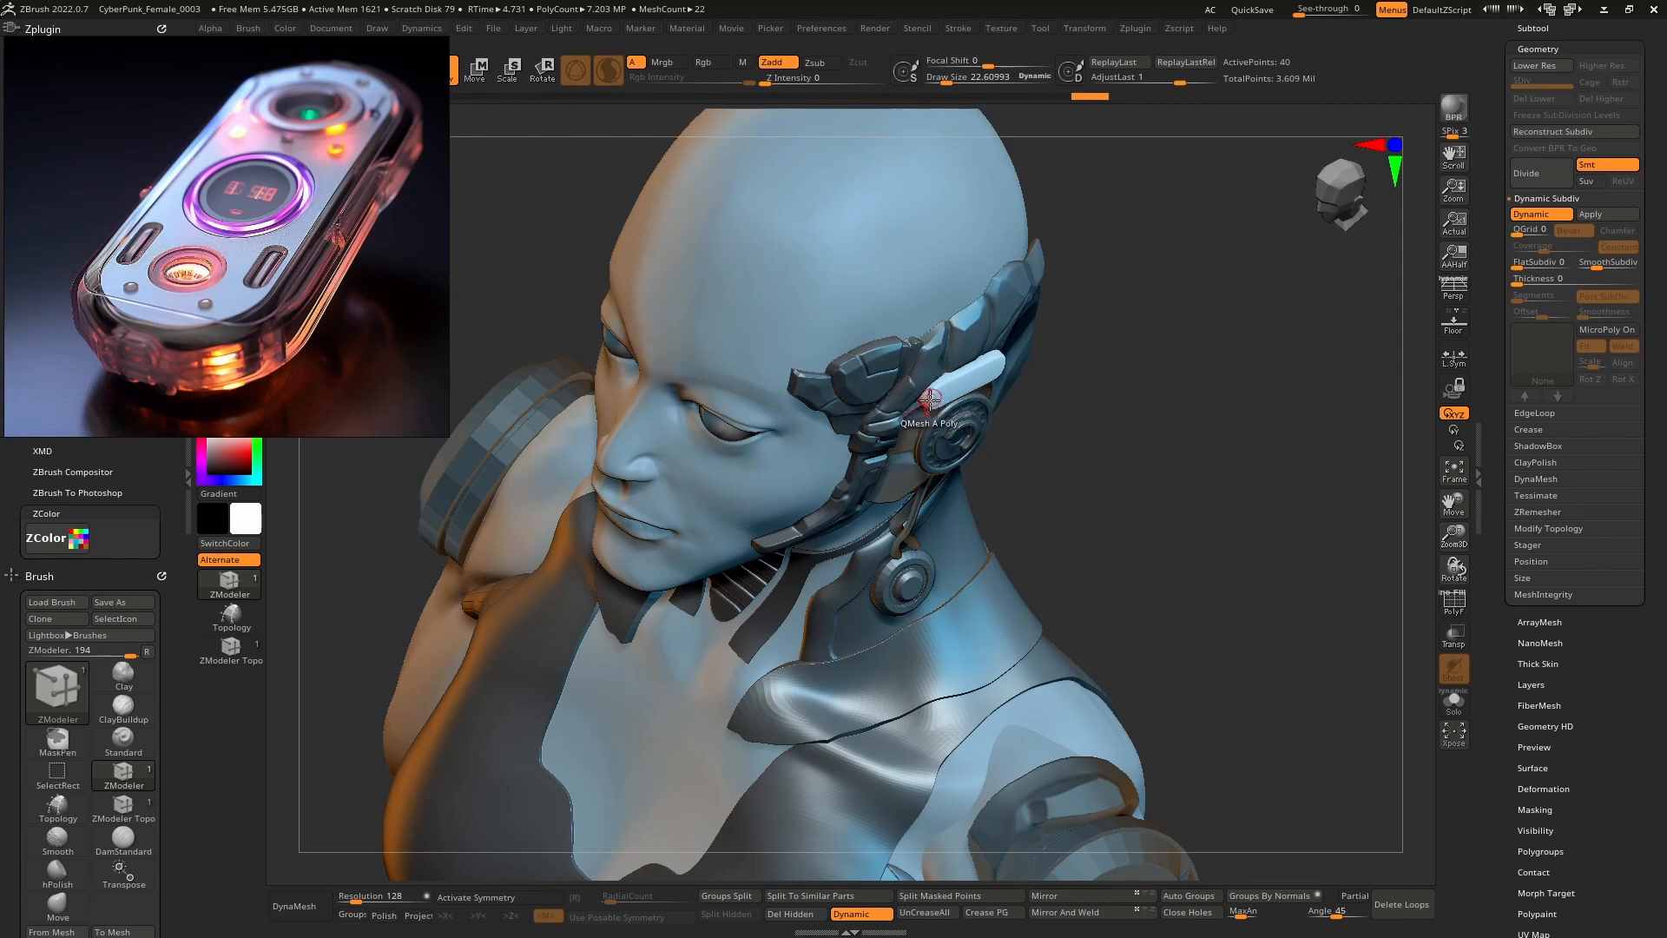
right_click_drag(1001, 491, 948, 443)
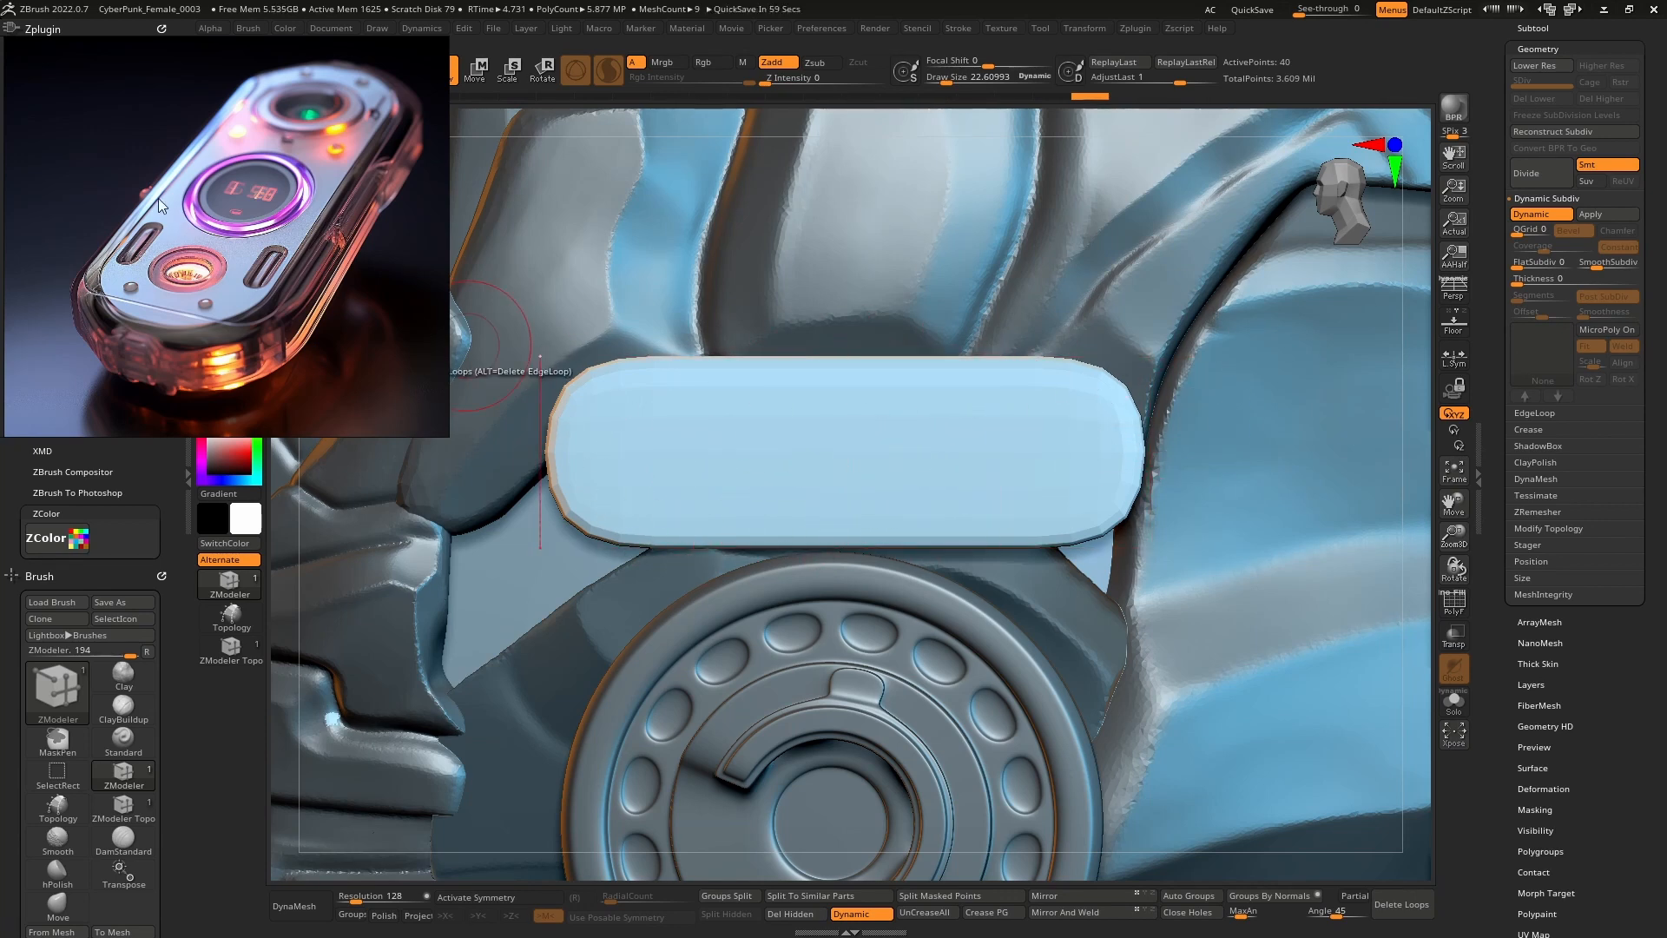
Capture a Win+Shift+S screen snip of the ZBrush capsule area.
scroll(201, 261, "down", 7)
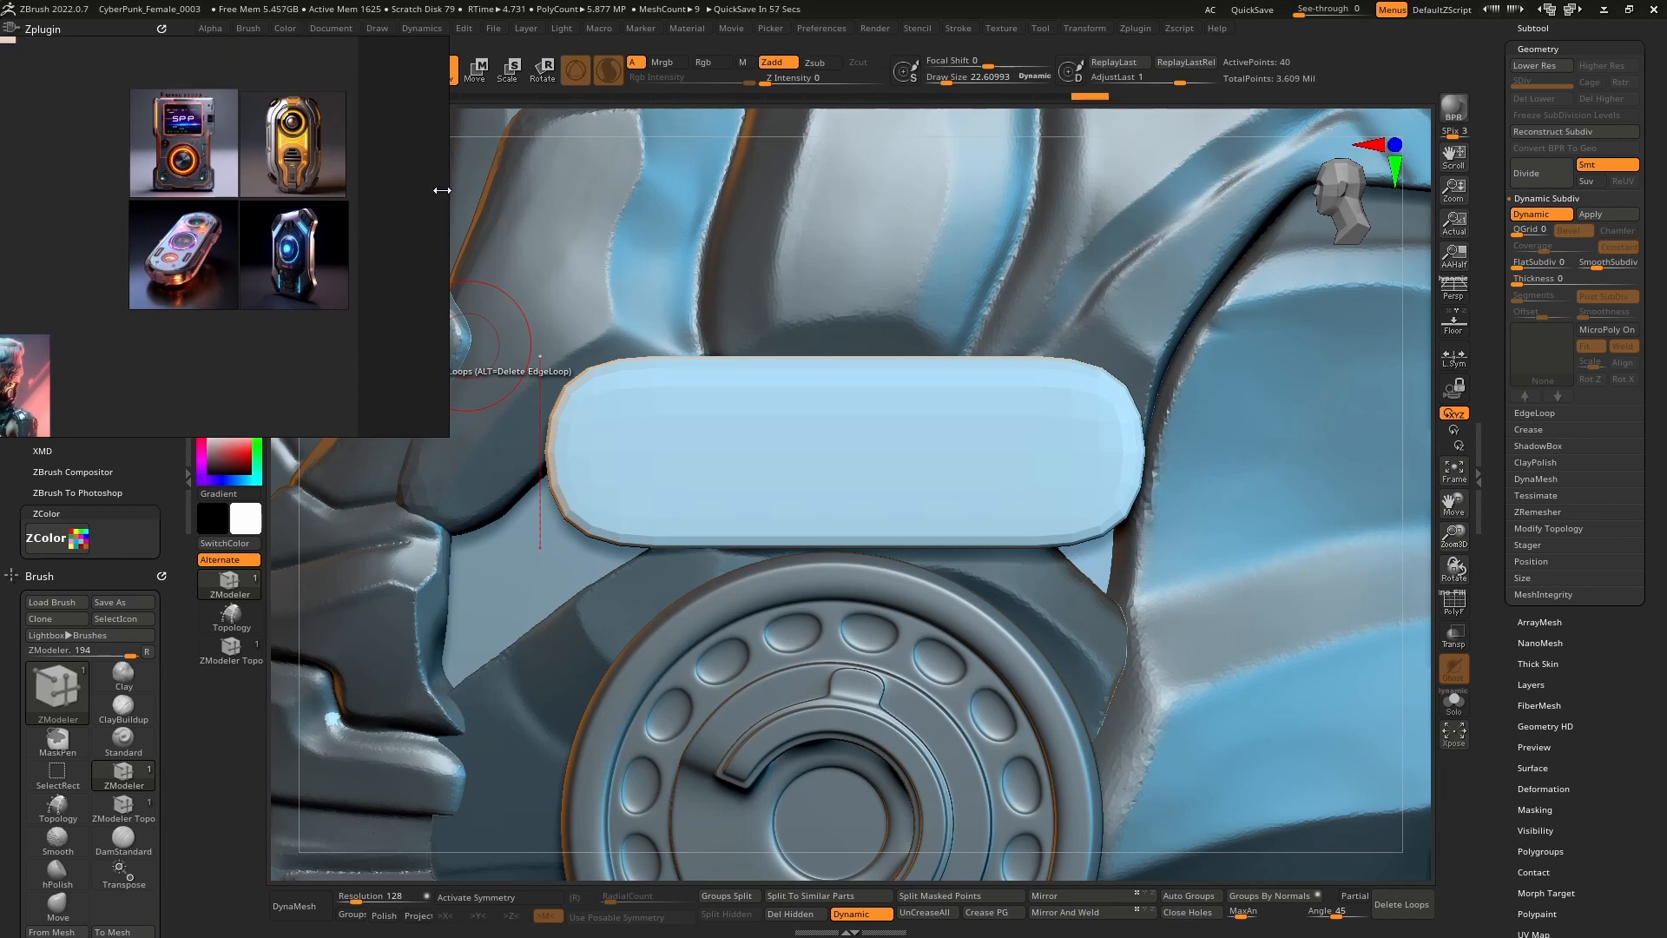
key("super+shift+s")
left_click_drag(451, 197, 1220, 697)
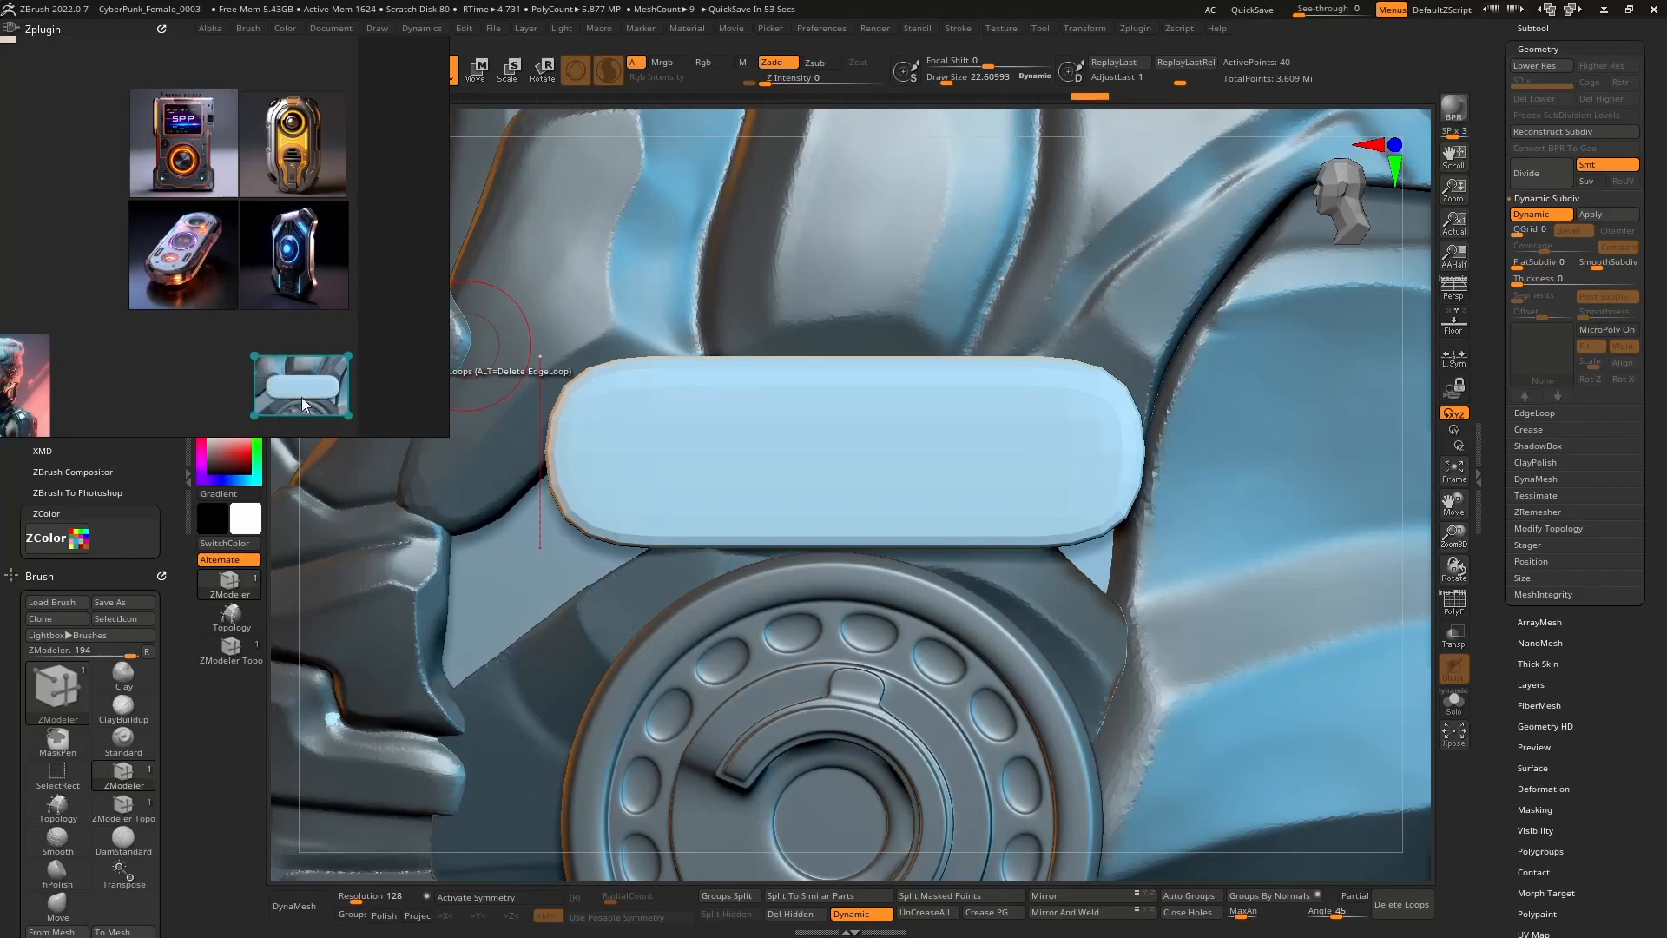
Frame the pasted capsule screenshot below the four device images on the PureRef board.
scroll(188, 209, "up", 4)
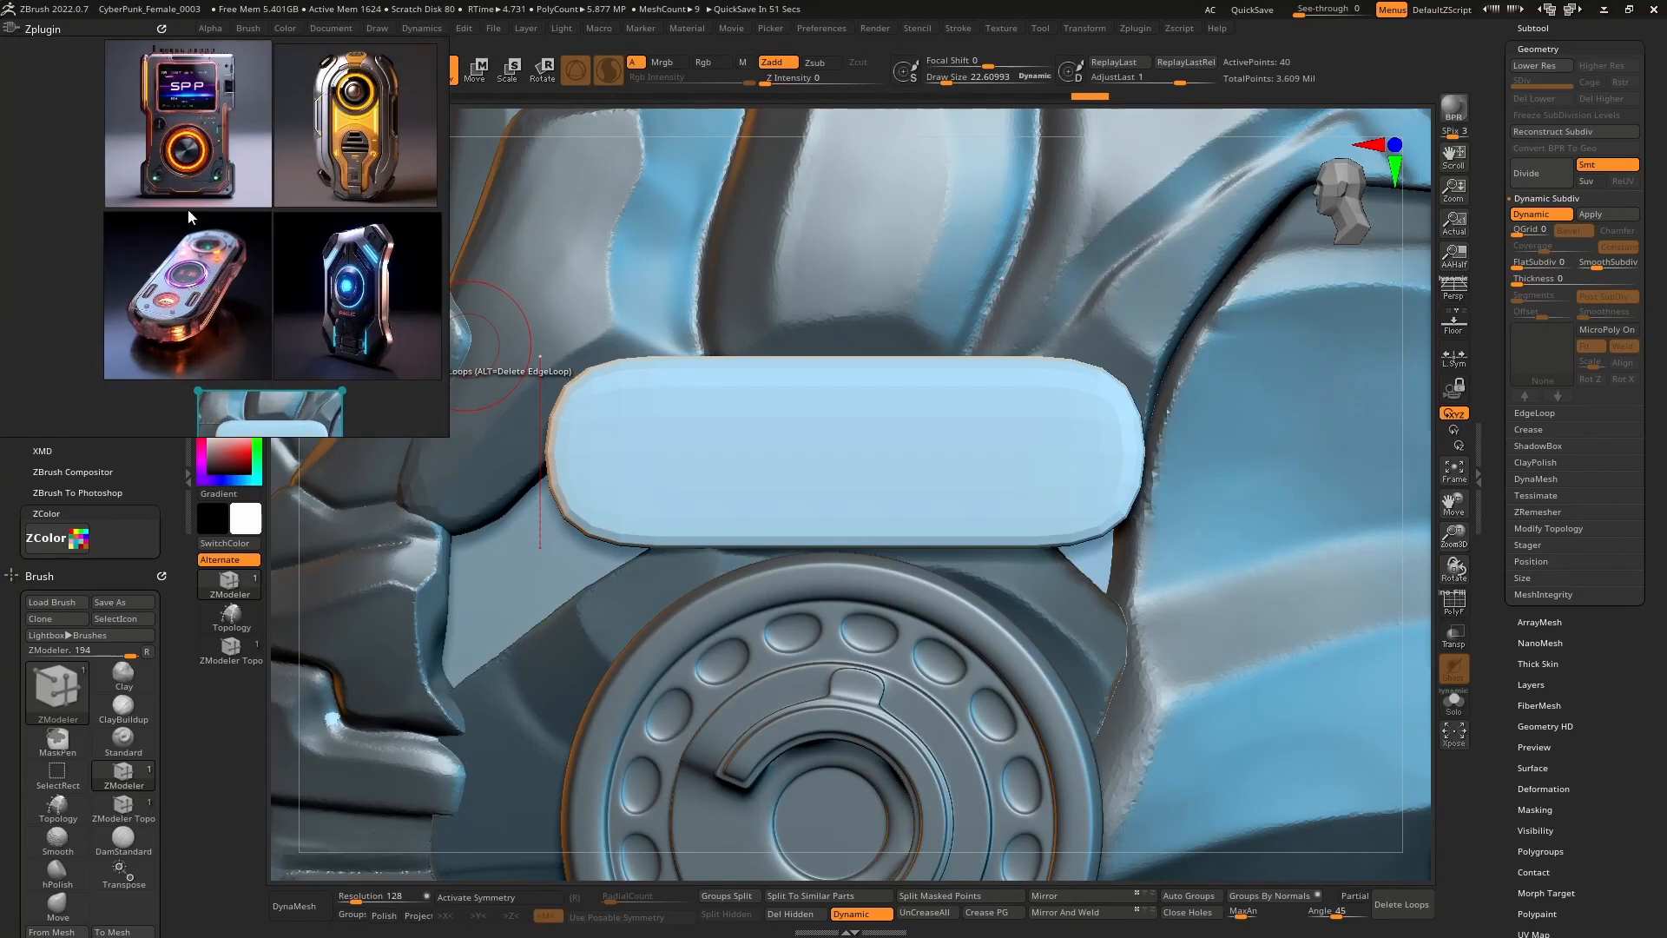
scroll(358, 208, "up", 6)
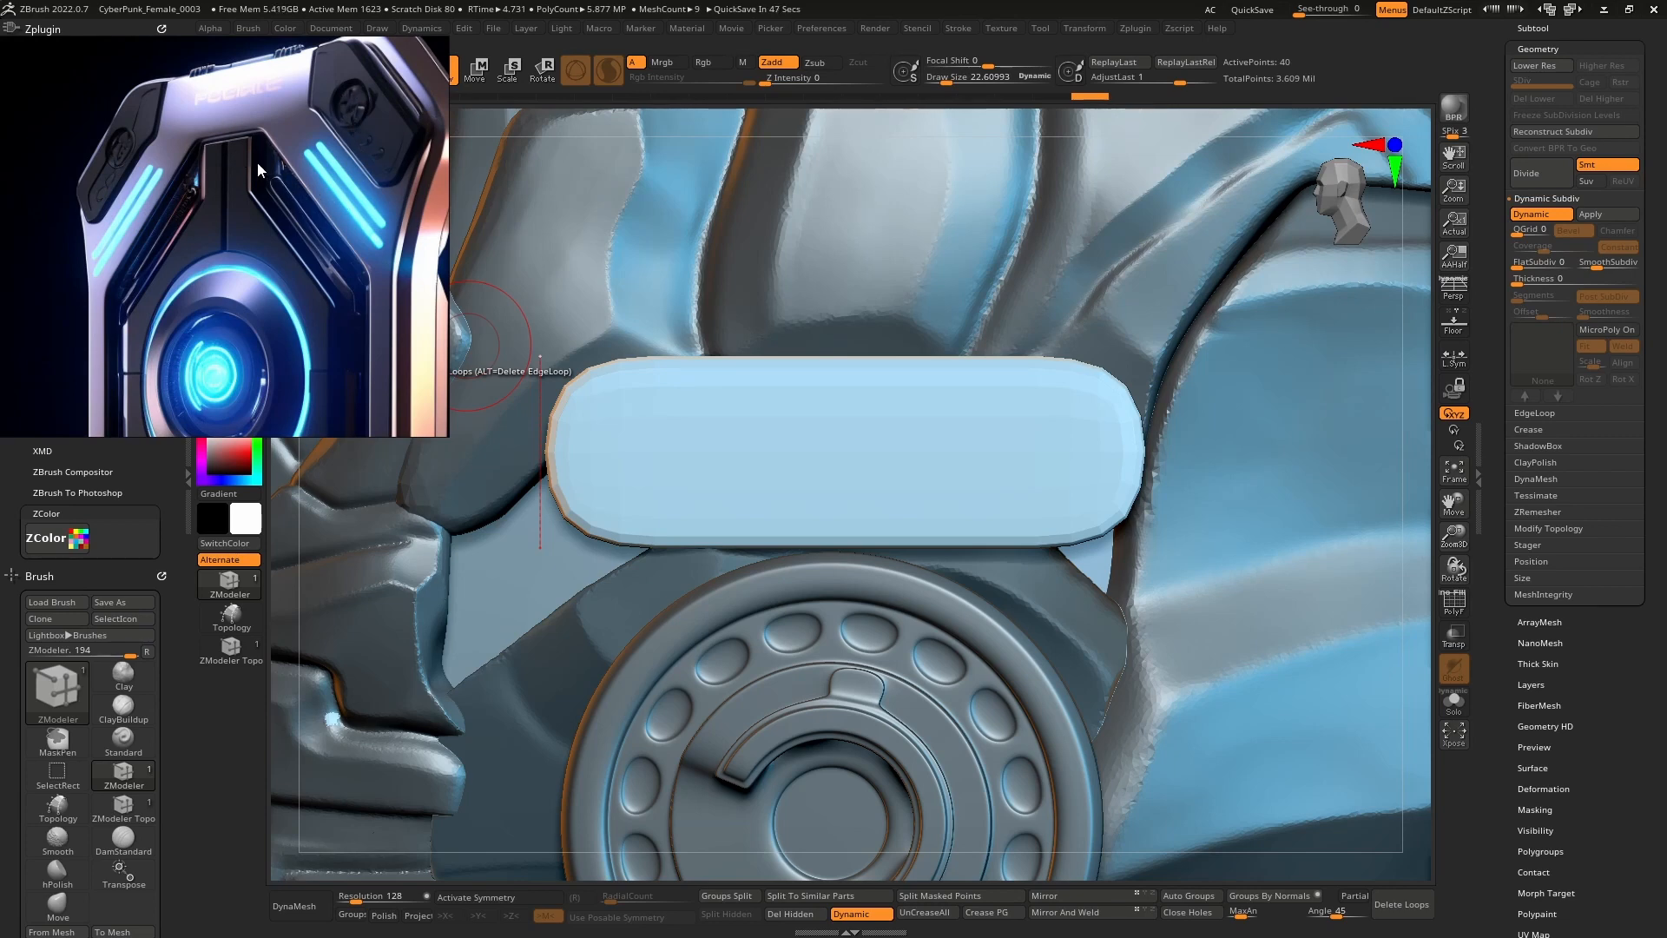
scroll(259, 168, "down", 8)
scroll(287, 263, "up", 4)
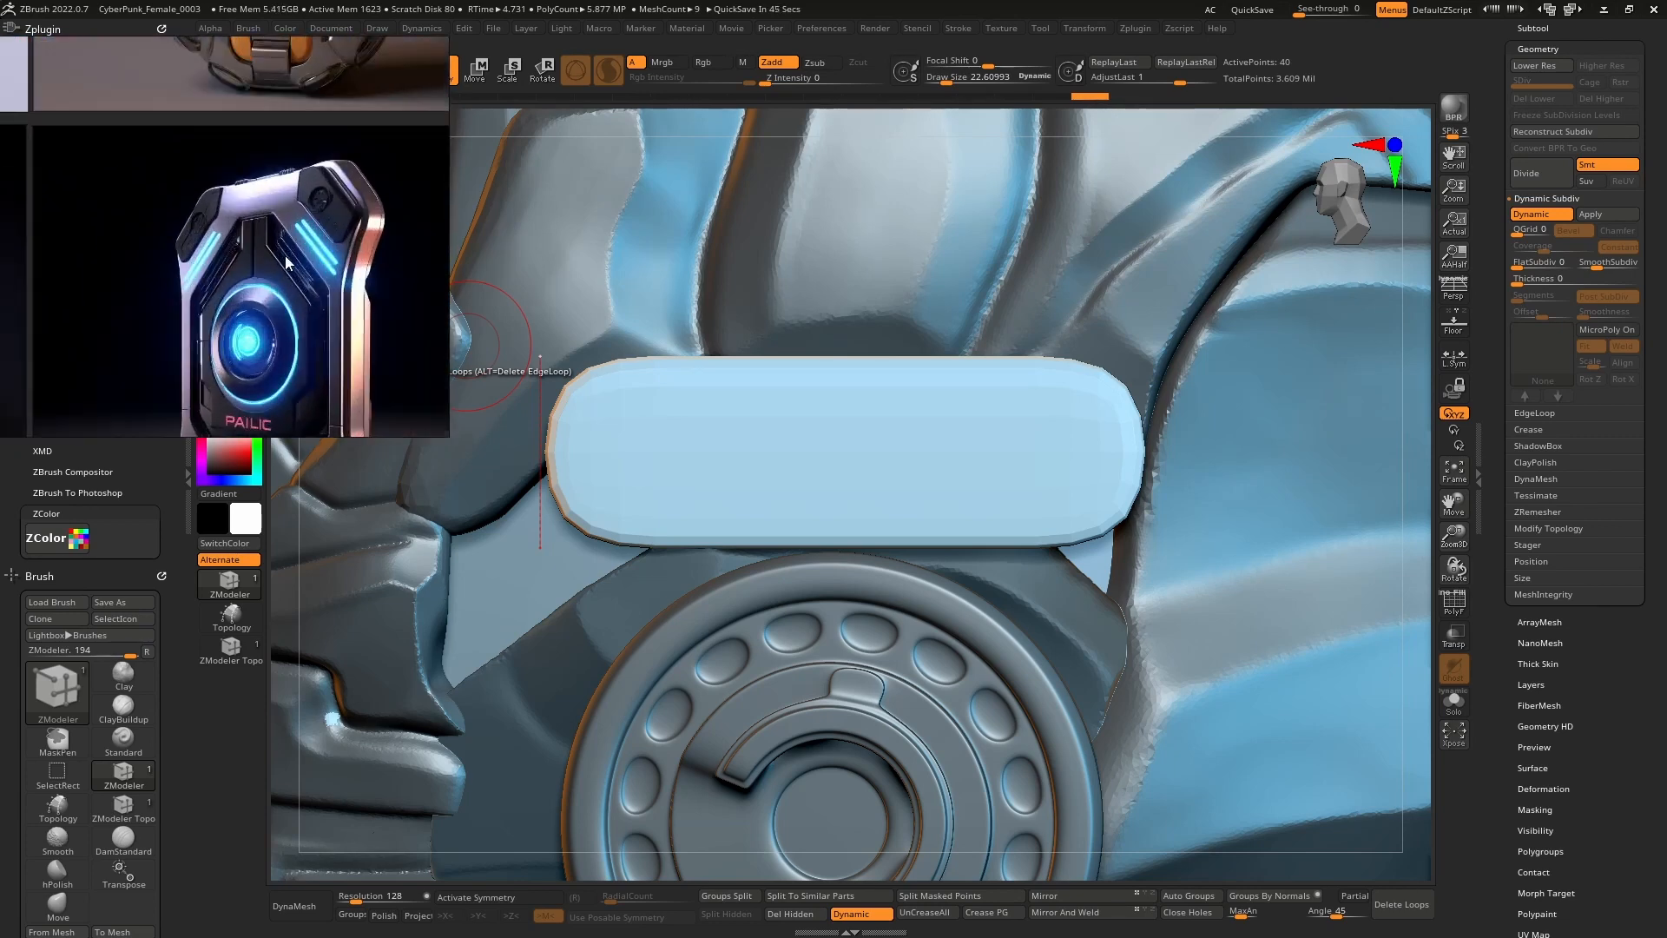
scroll(287, 263, "up", 5)
scroll(250, 239, "down", 5)
middle_click_drag(250, 236, 263, 382)
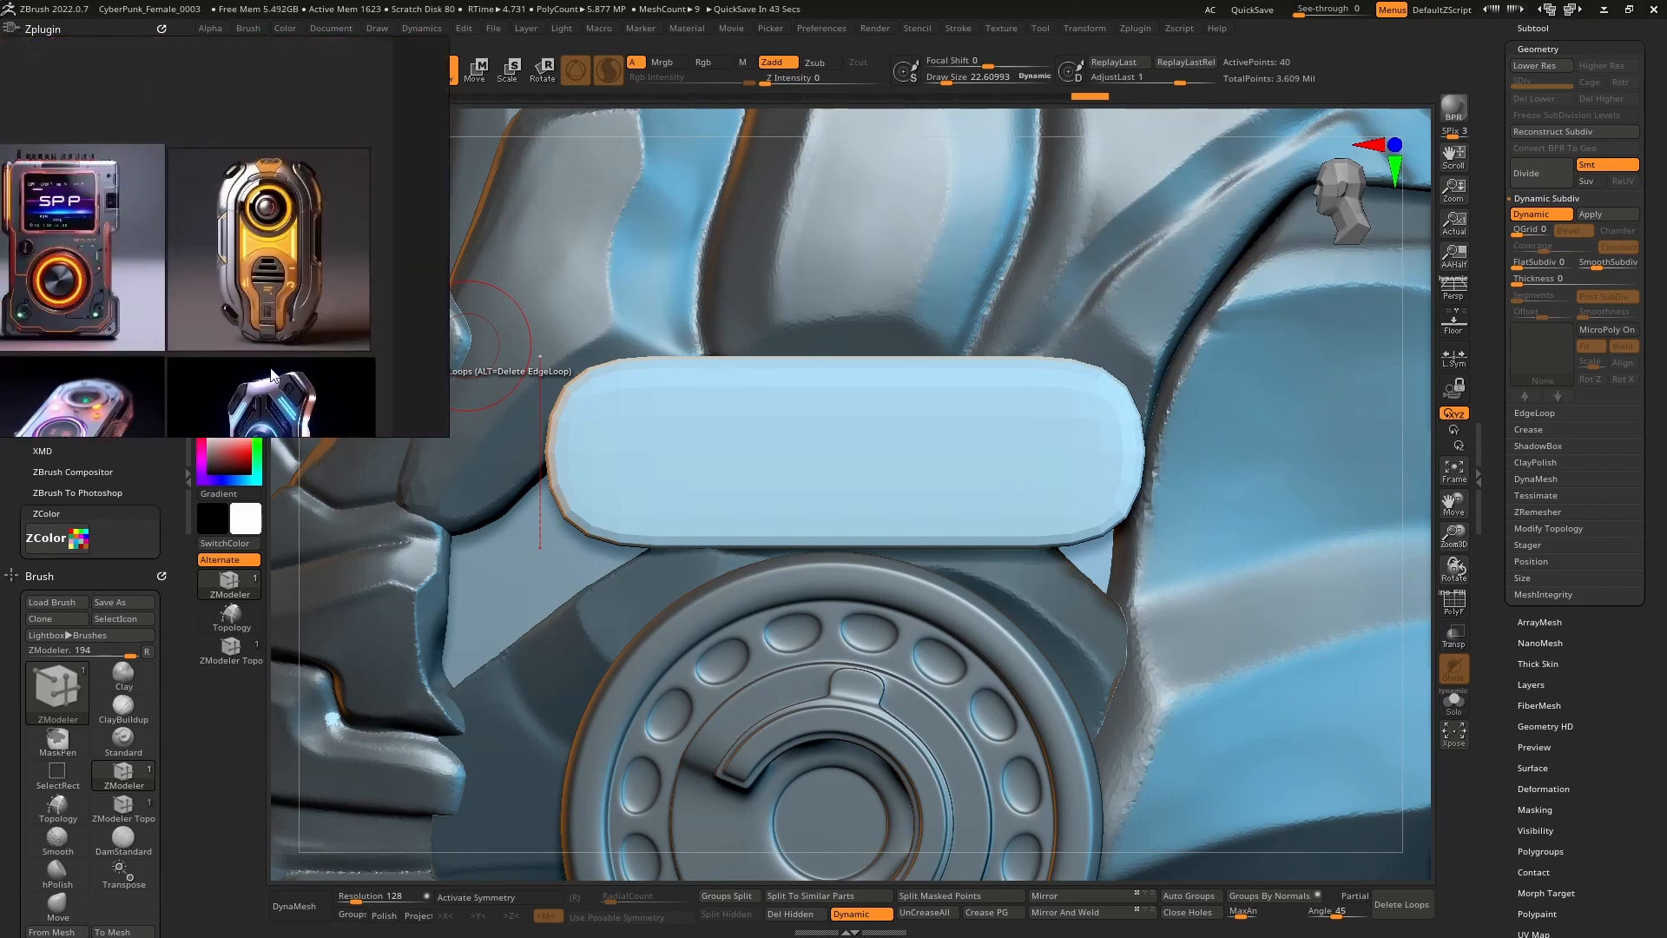
scroll(288, 248, "up", 6)
scroll(299, 216, "down", 3)
middle_click_drag(113, 250, 167, 226)
scroll(193, 237, "down", 1)
scroll(167, 227, "down", 5)
middle_click_drag(227, 363, 237, 276)
scroll(225, 280, "up", 5)
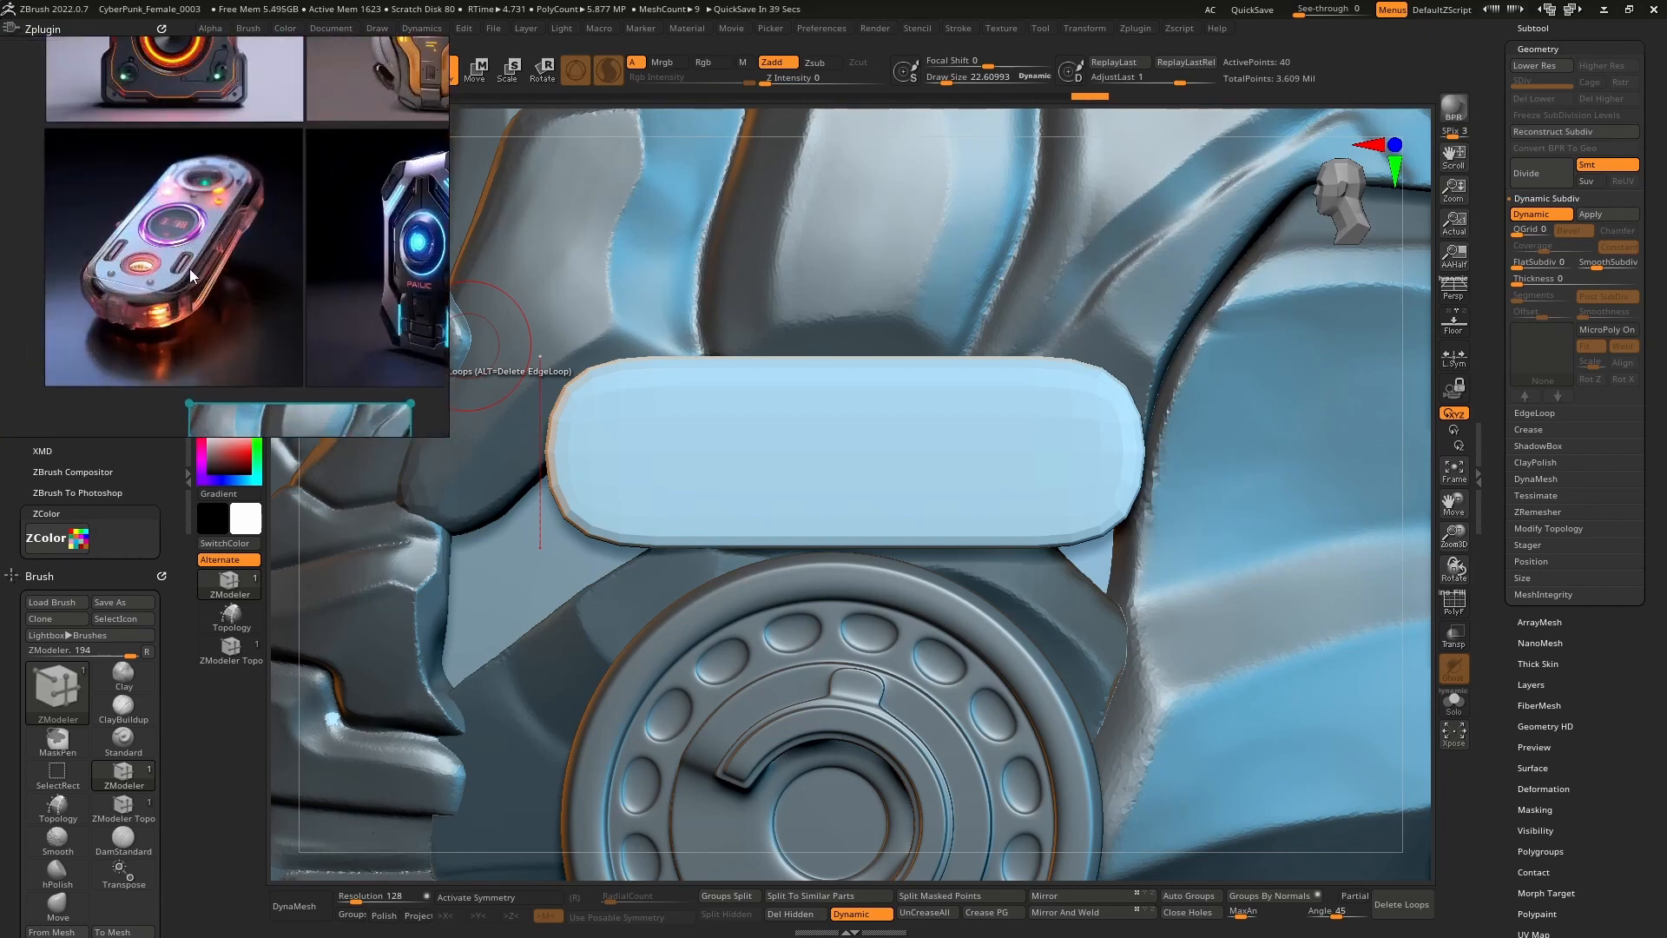
scroll(184, 259, "down", 3)
left_click(372, 390)
middle_click_drag(372, 391, 344, 377)
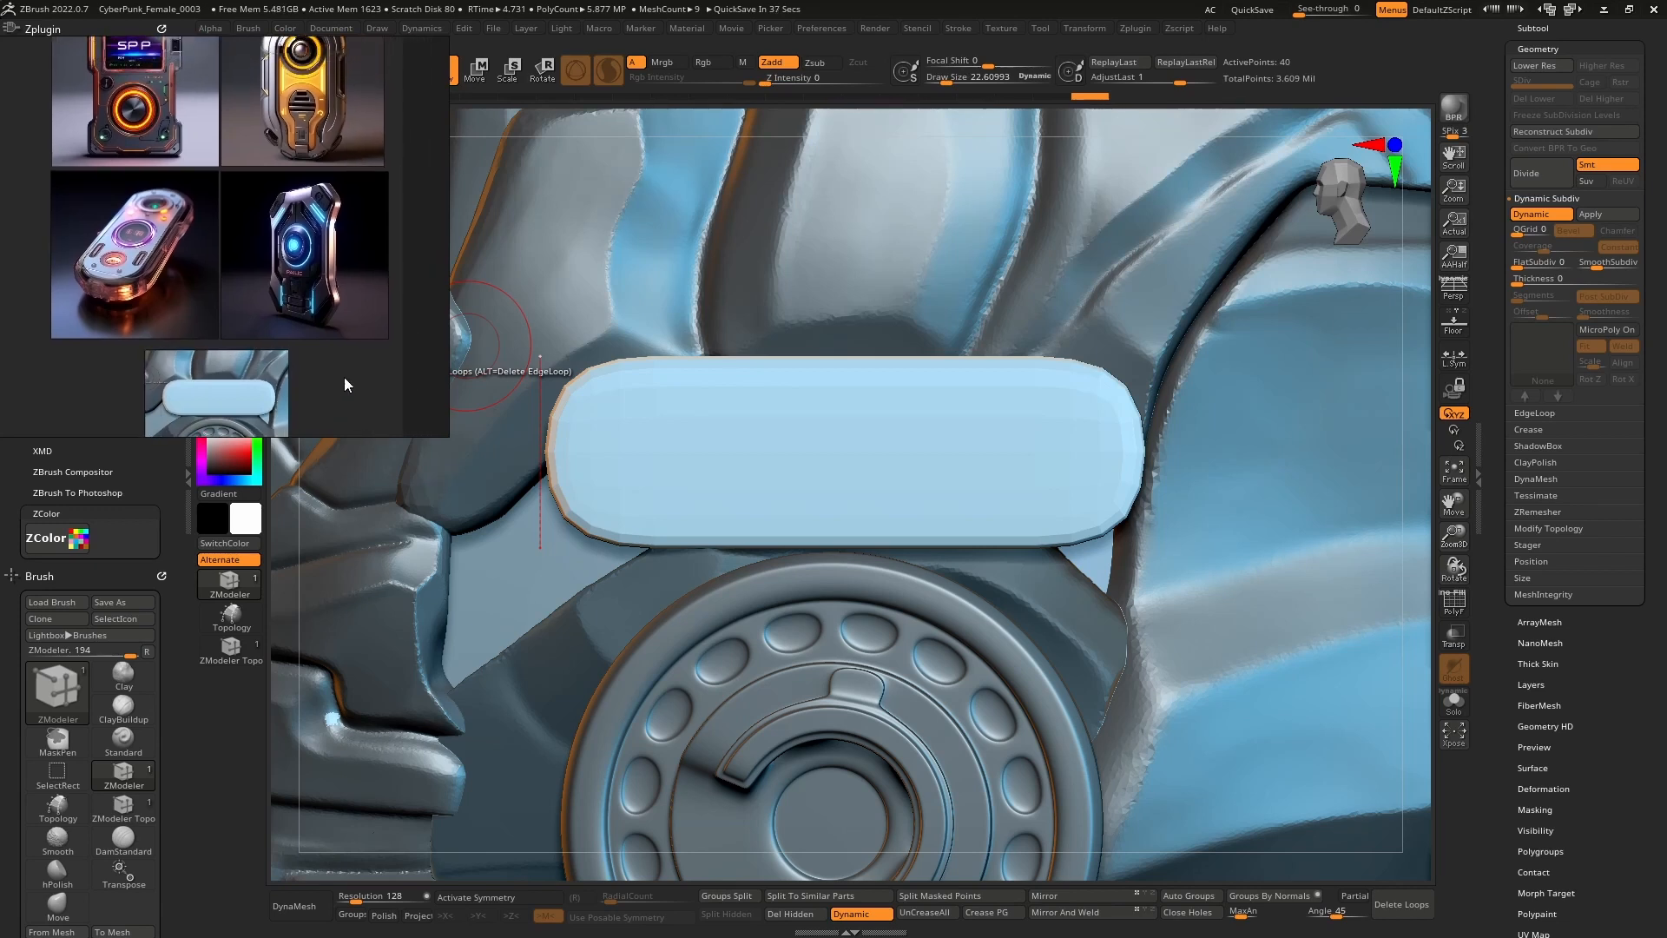
scroll(265, 271, "up", 2)
middle_click_drag(268, 267, 283, 258)
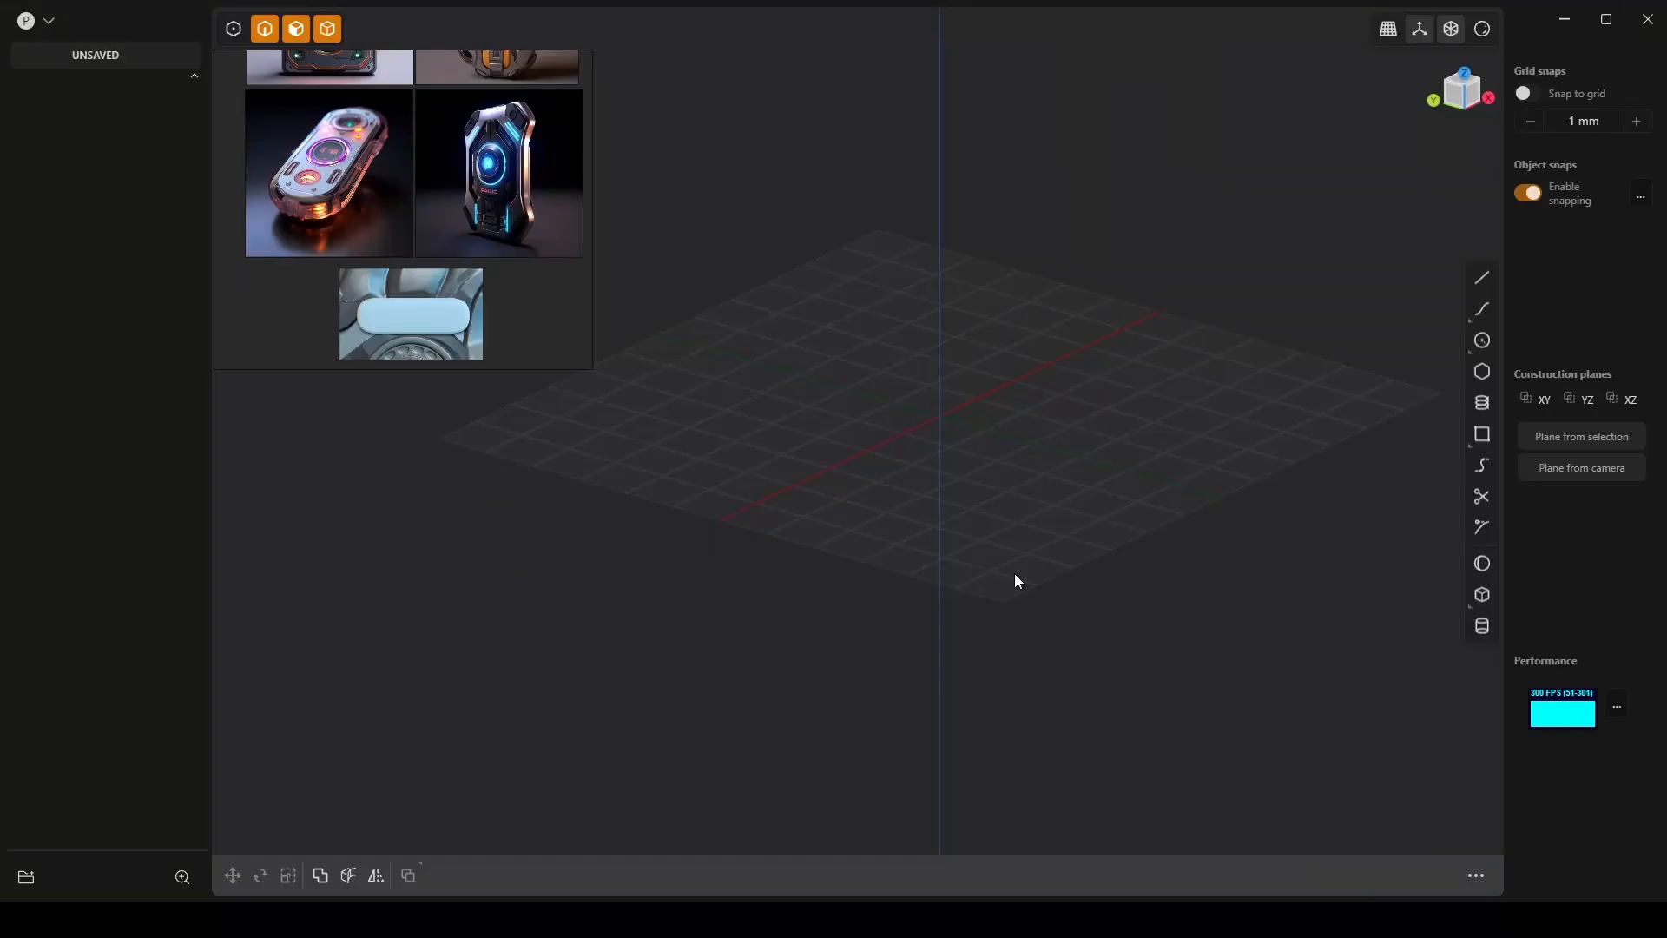
Reset the Plasticity viewport to its default view and start the Box command.
middle_click_drag(799, 325, 869, 421)
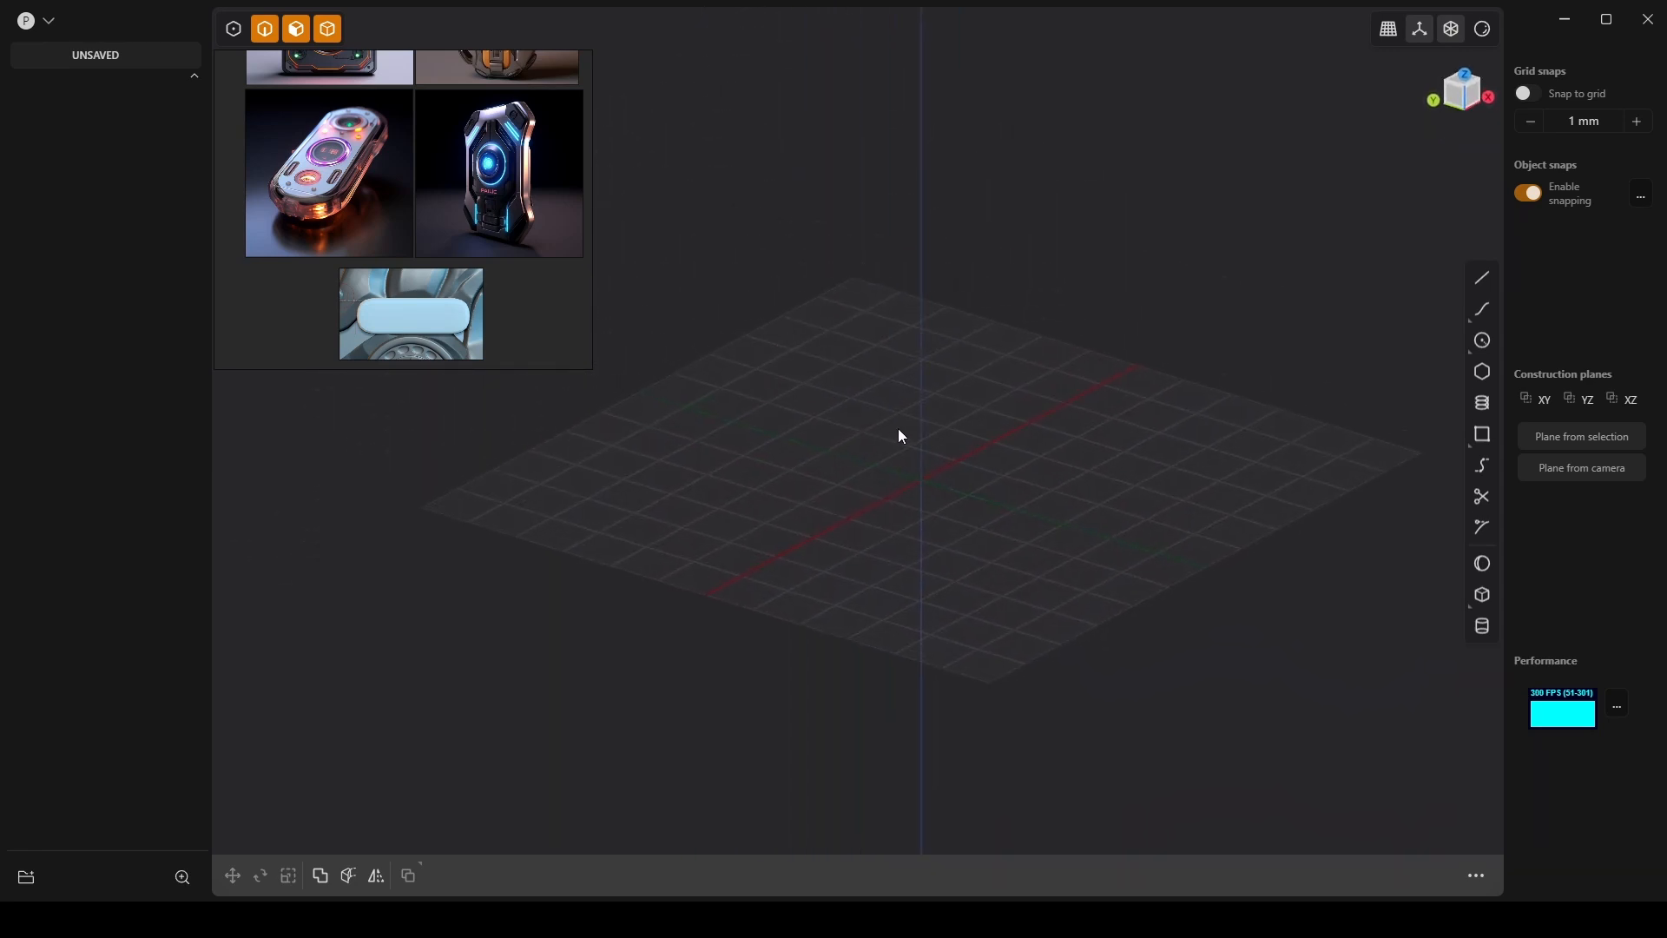
scroll(912, 432, "up", 3)
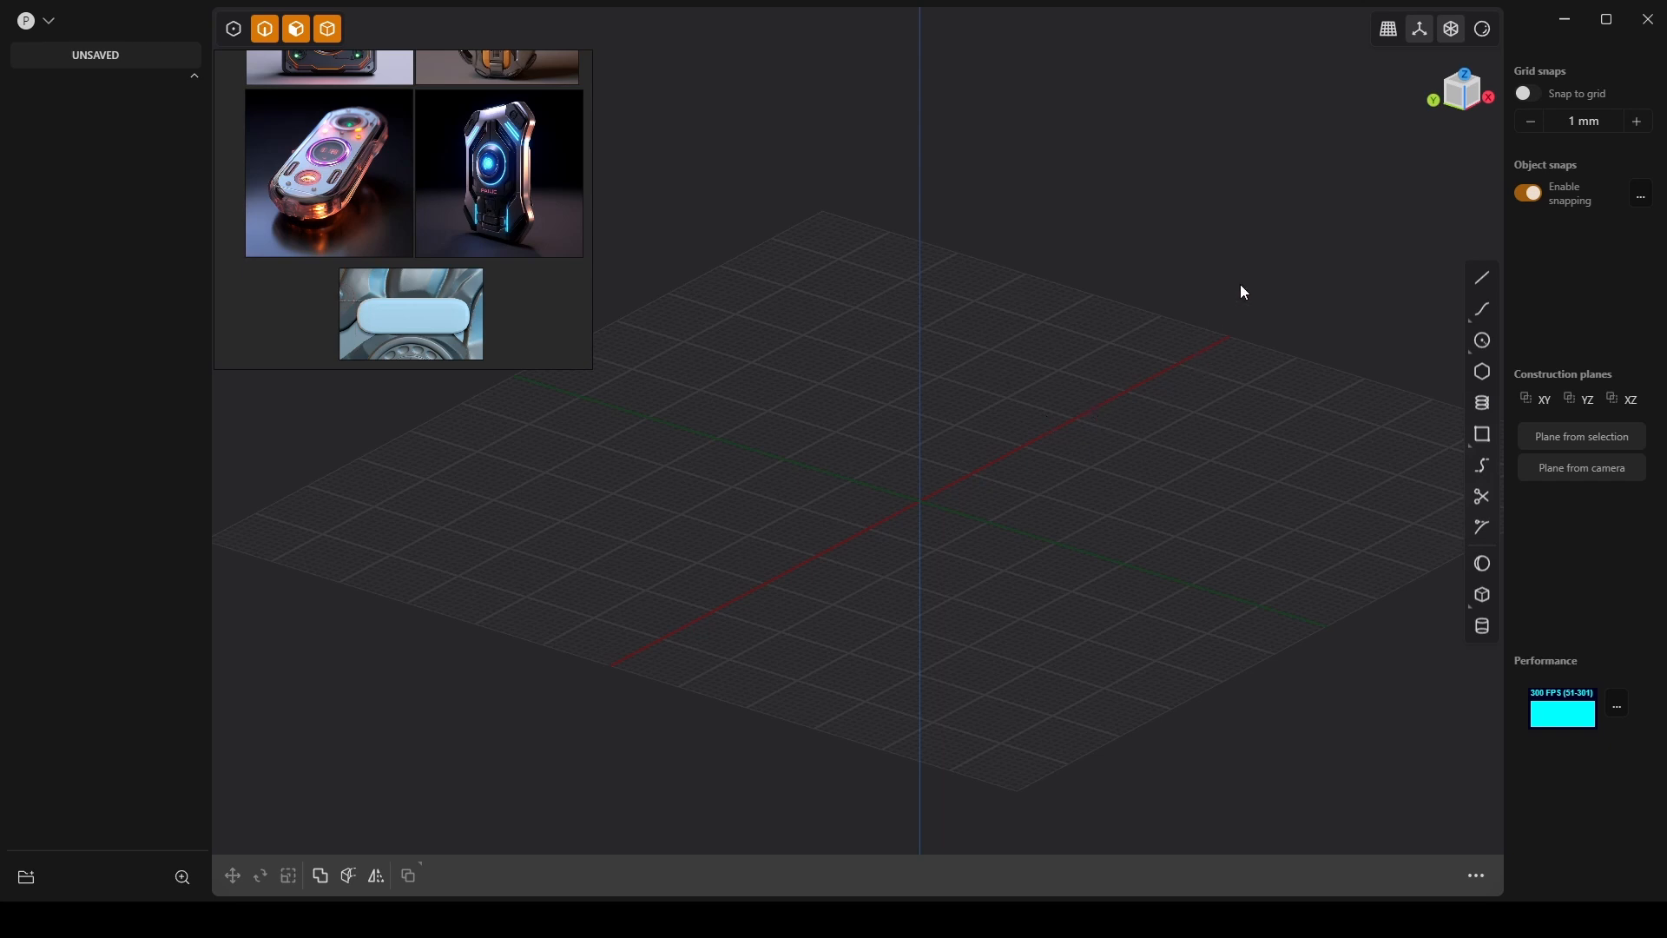
left_click(1385, 35)
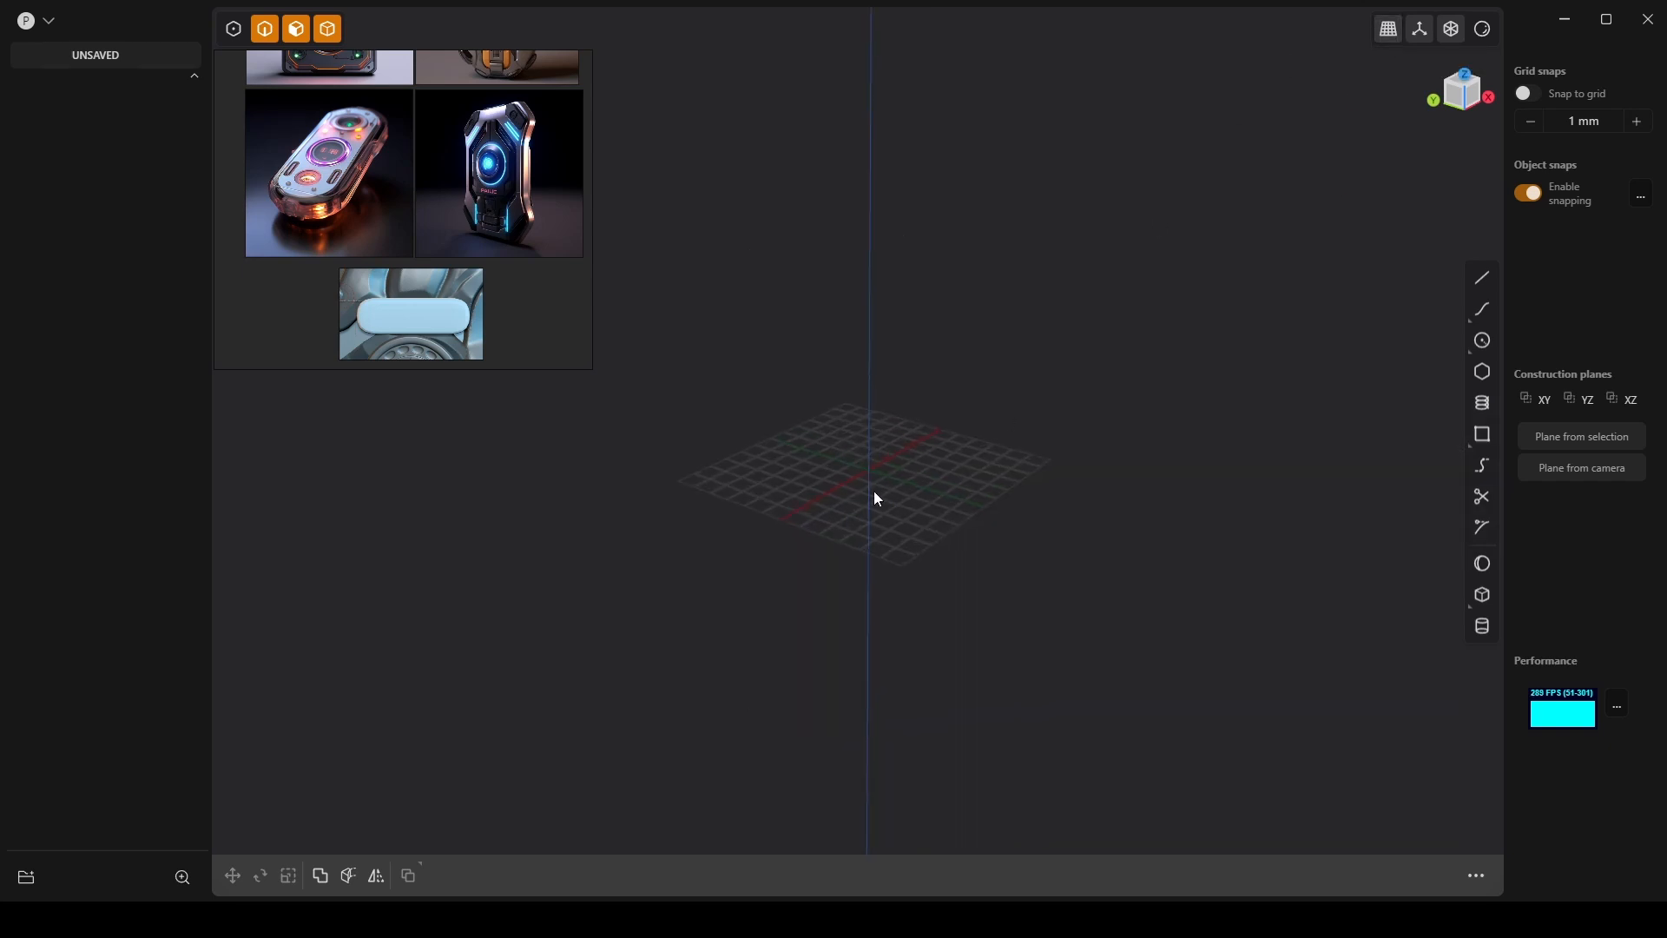
left_click(1489, 596)
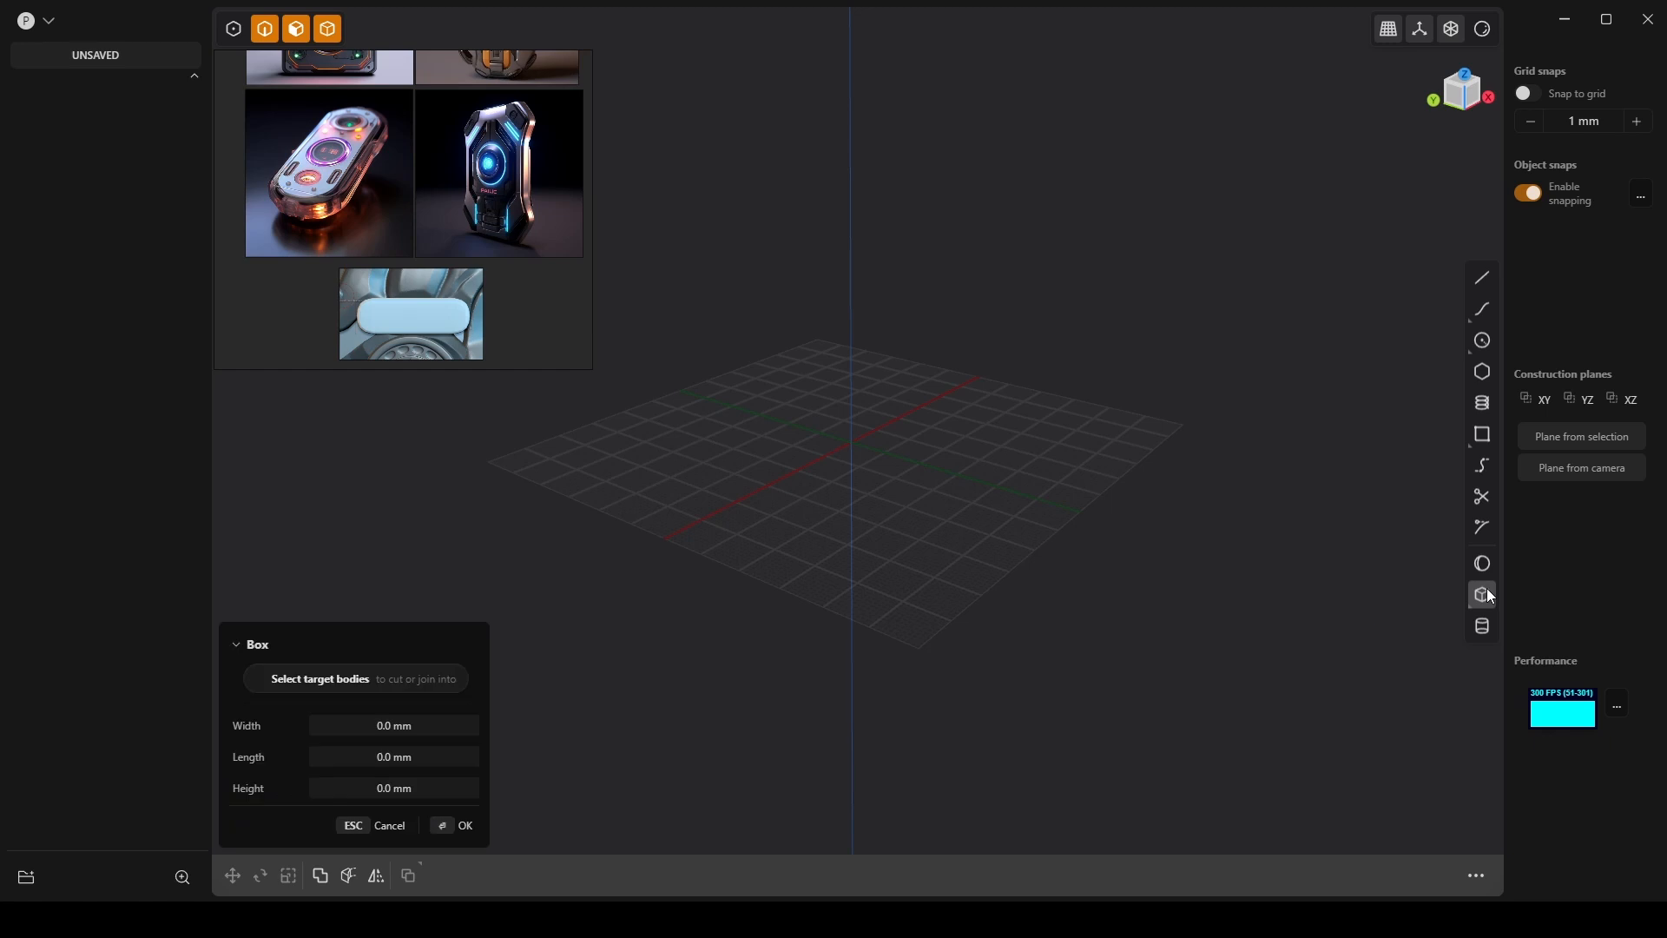
Draw a box at the origin with width, length and height of 30 mm.
left_click(854, 441)
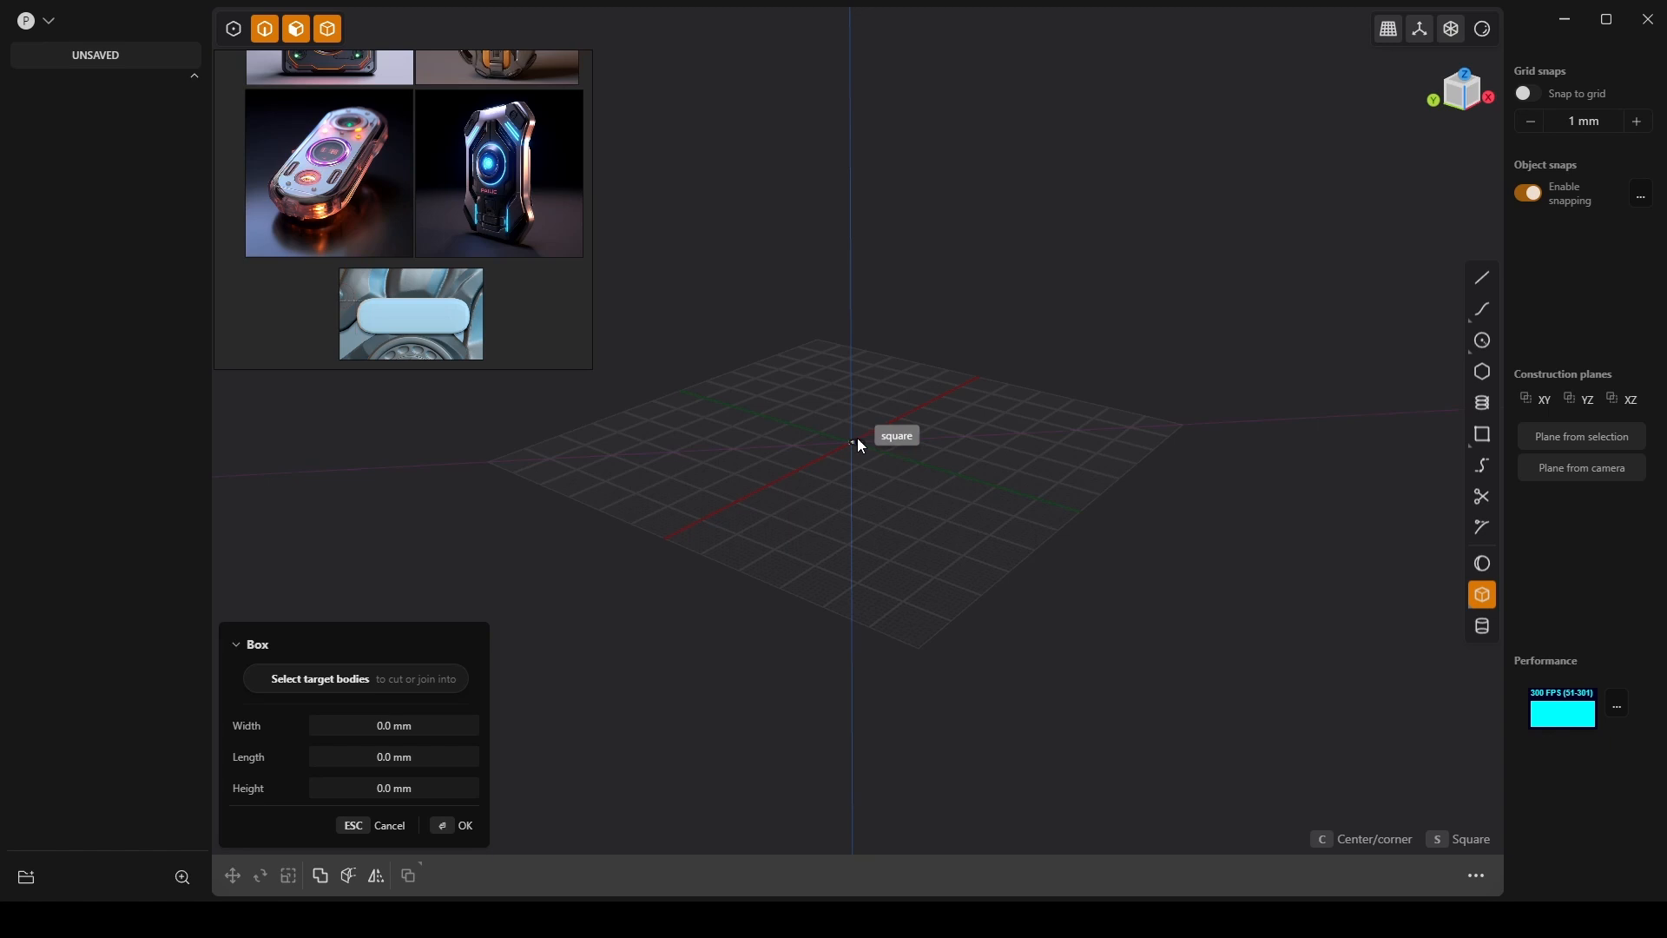
left_click(915, 437)
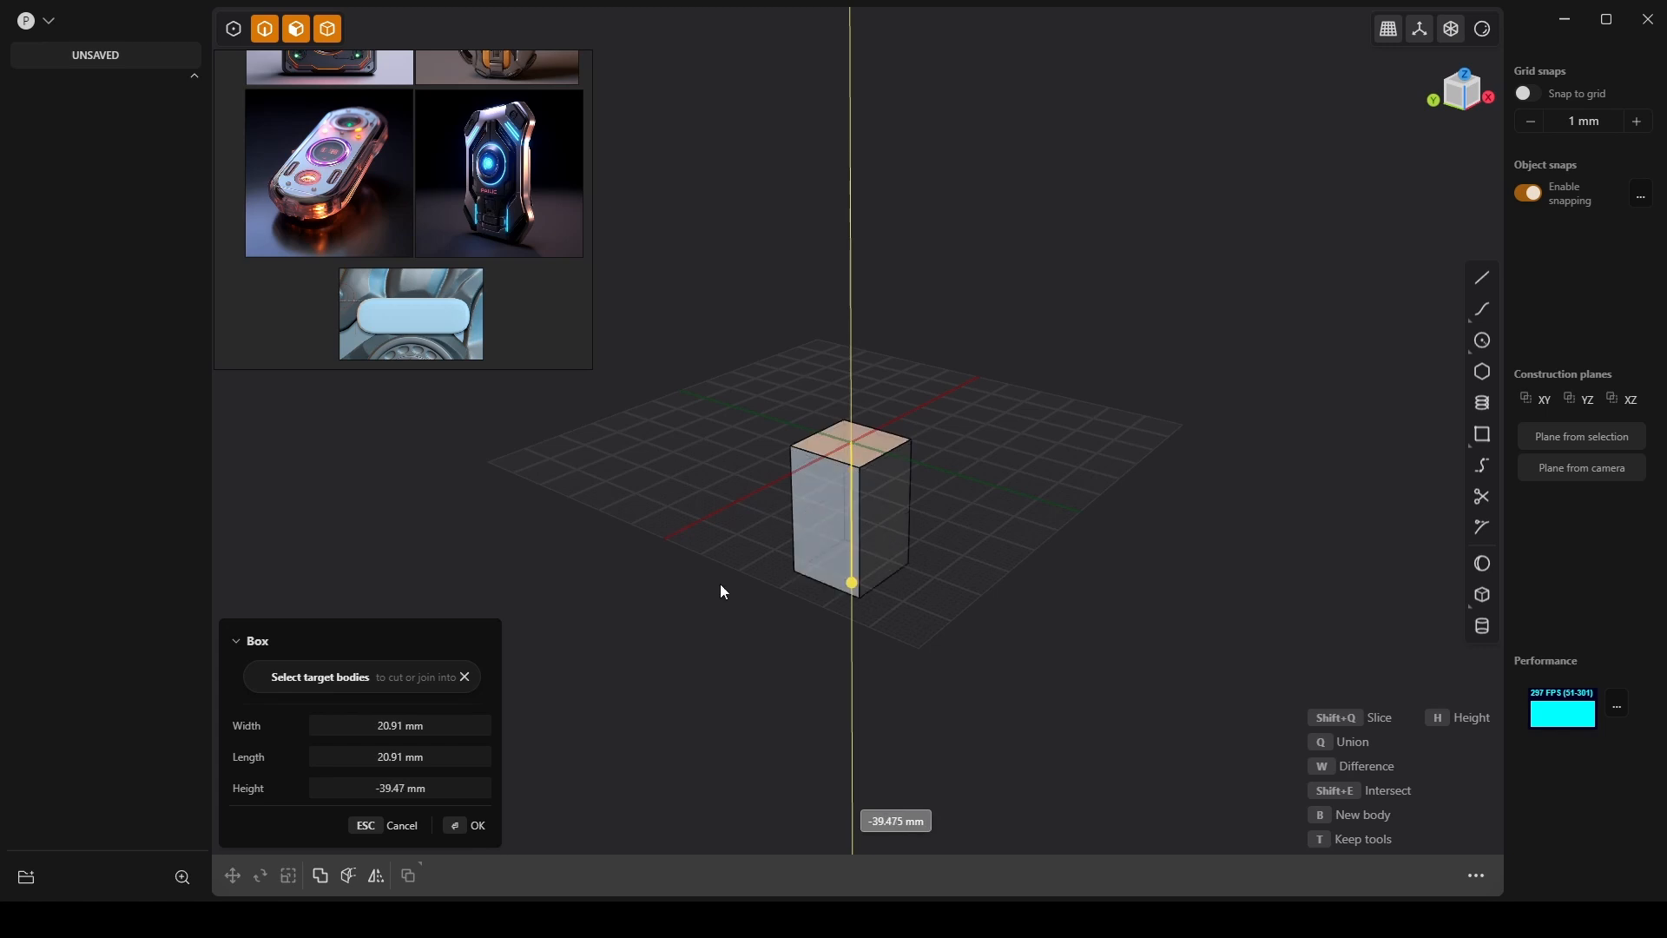
left_click(826, 464)
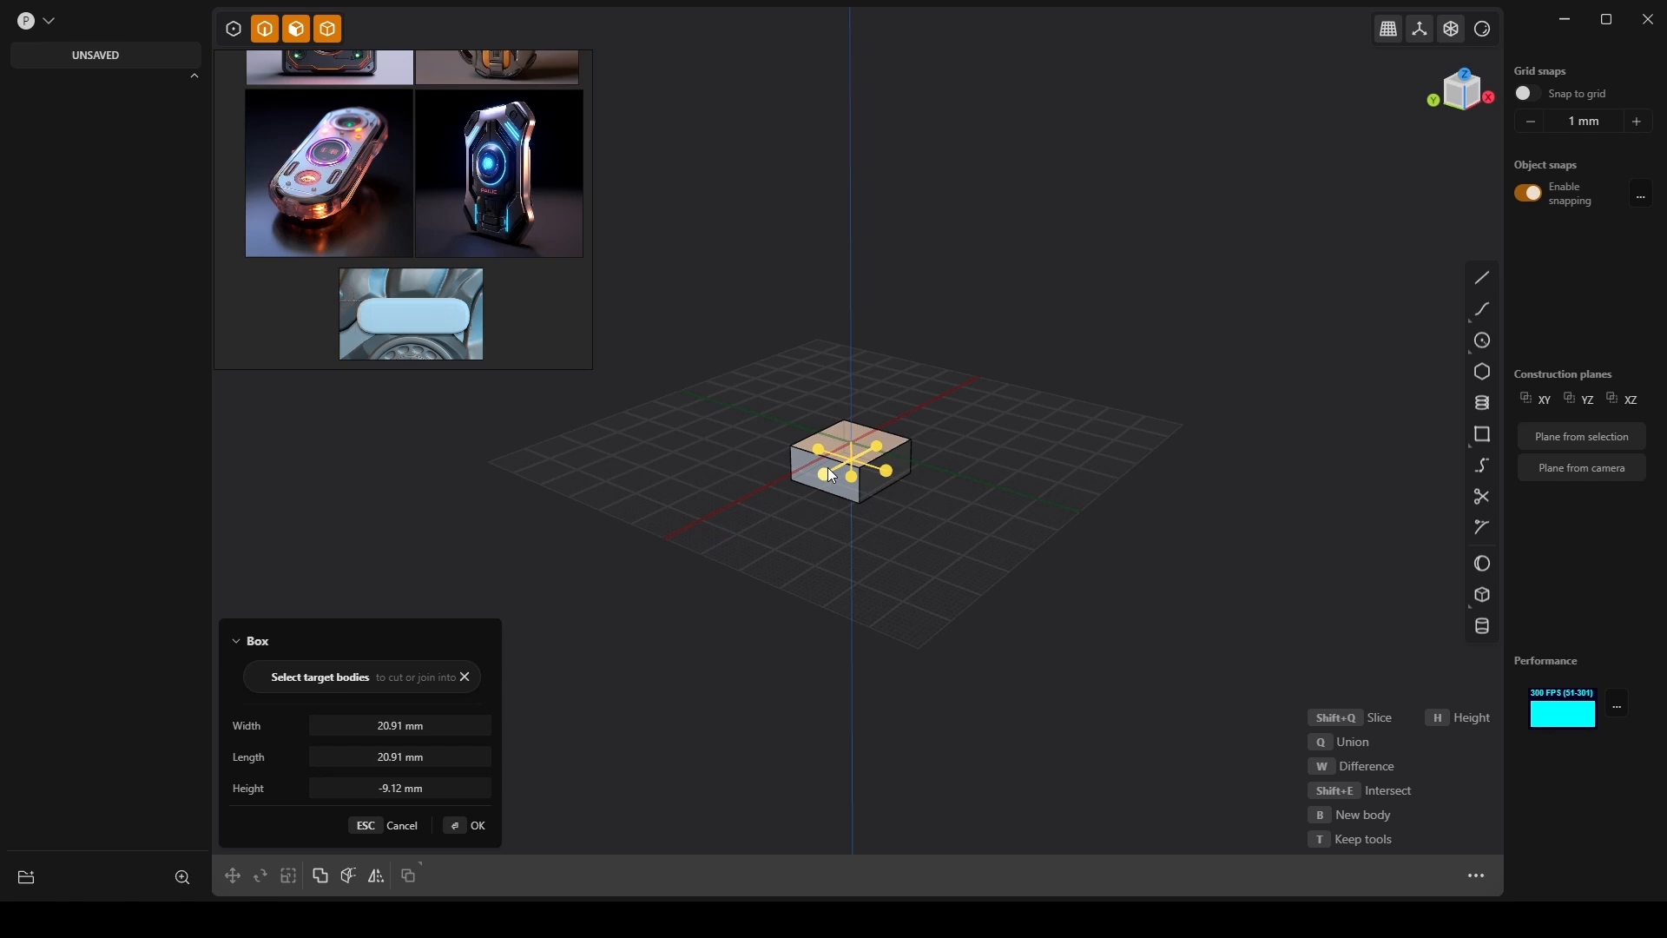
left_click(432, 724)
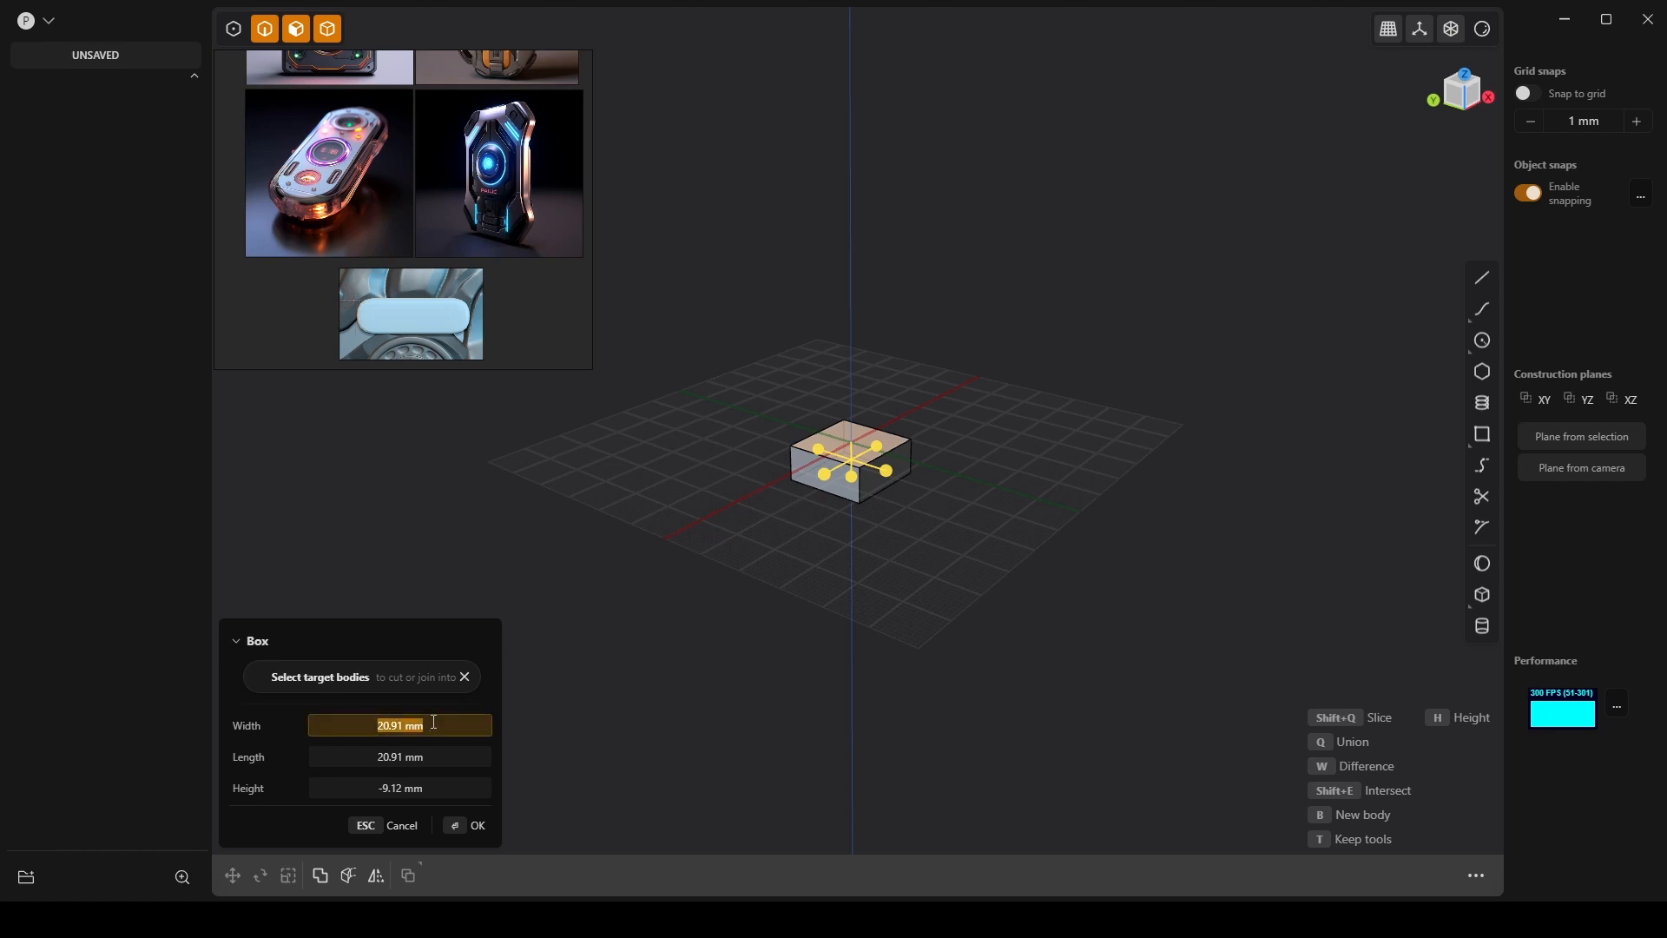
type("30")
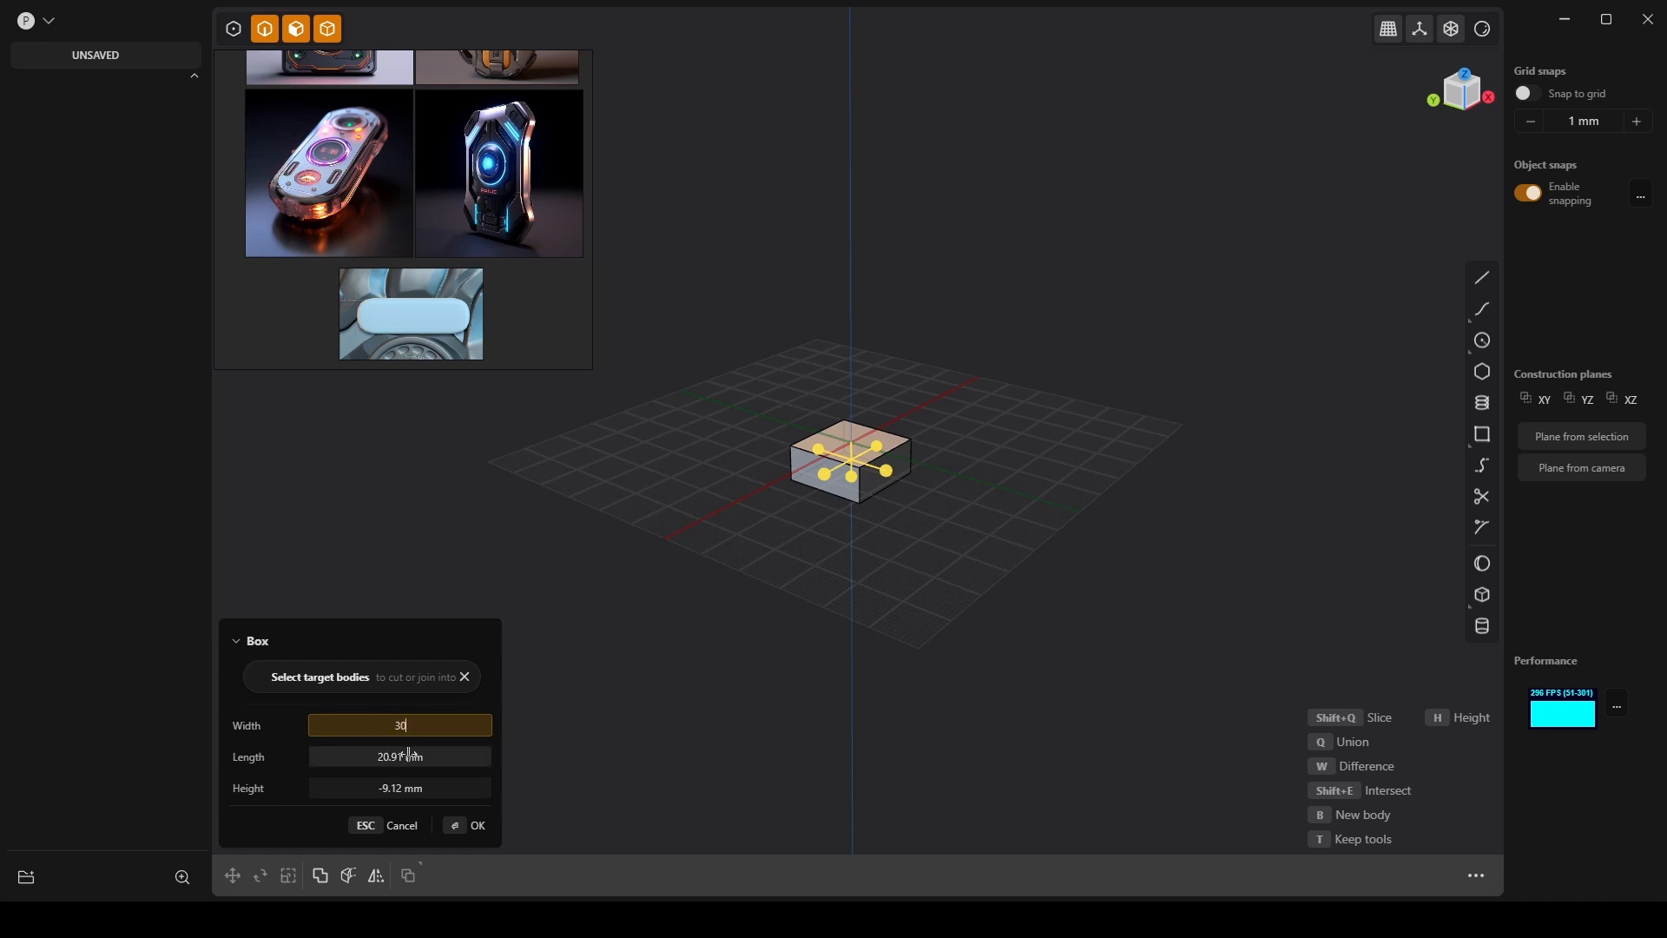
key("Tab")
type("30")
key("Tab")
type("30")
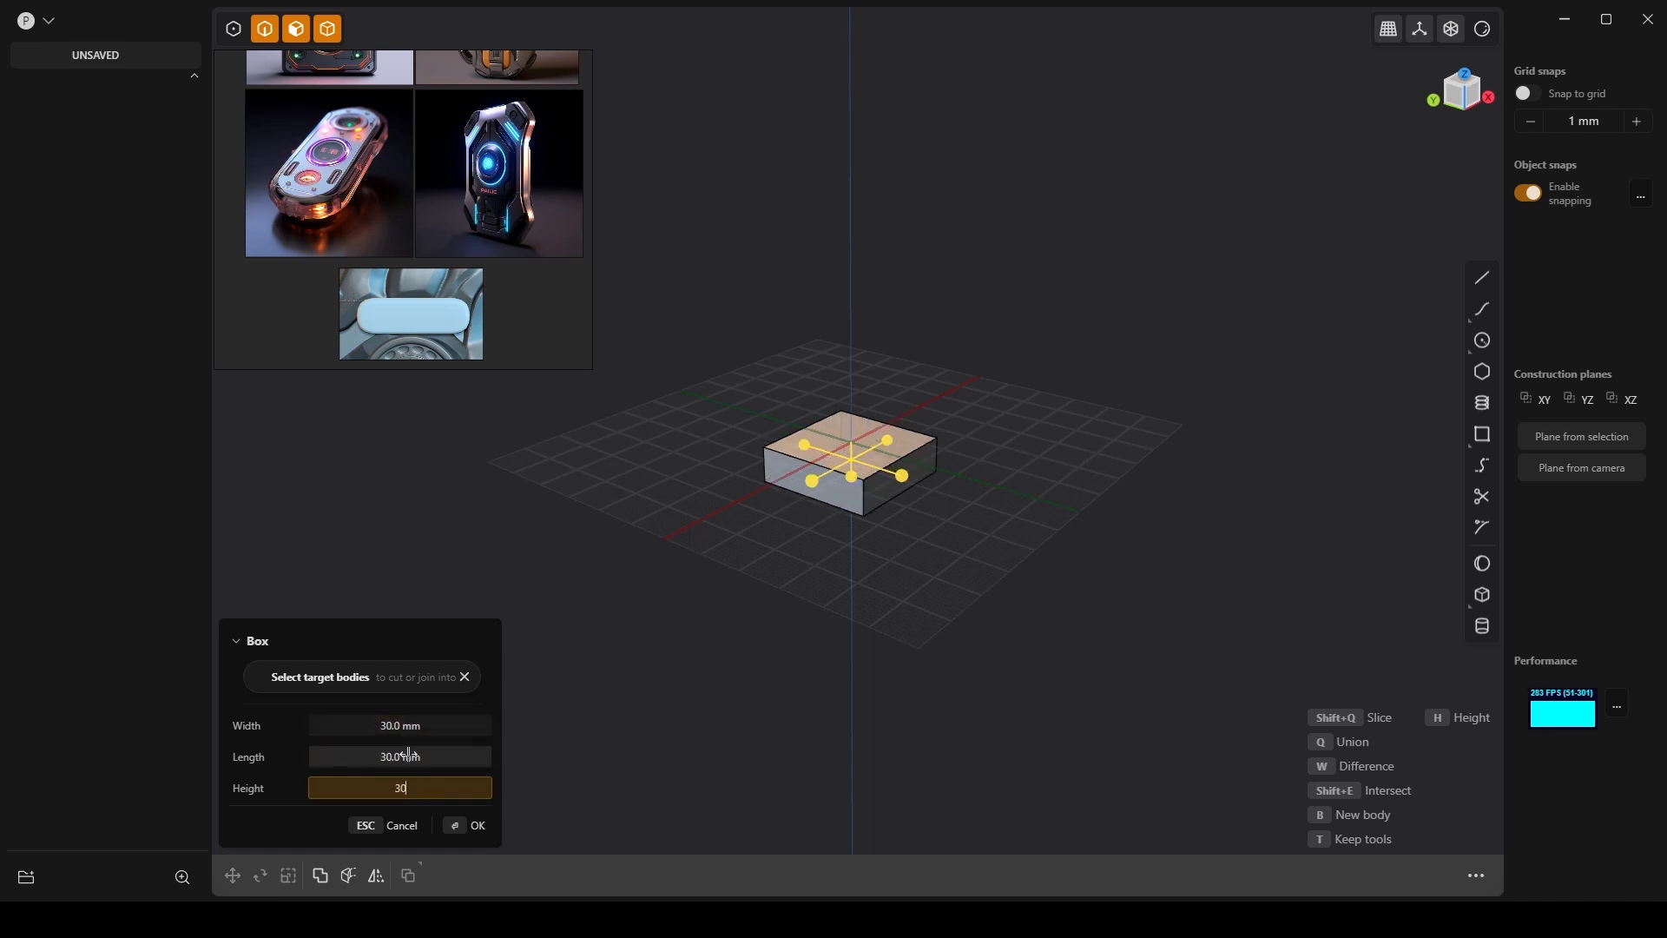
key("Tab")
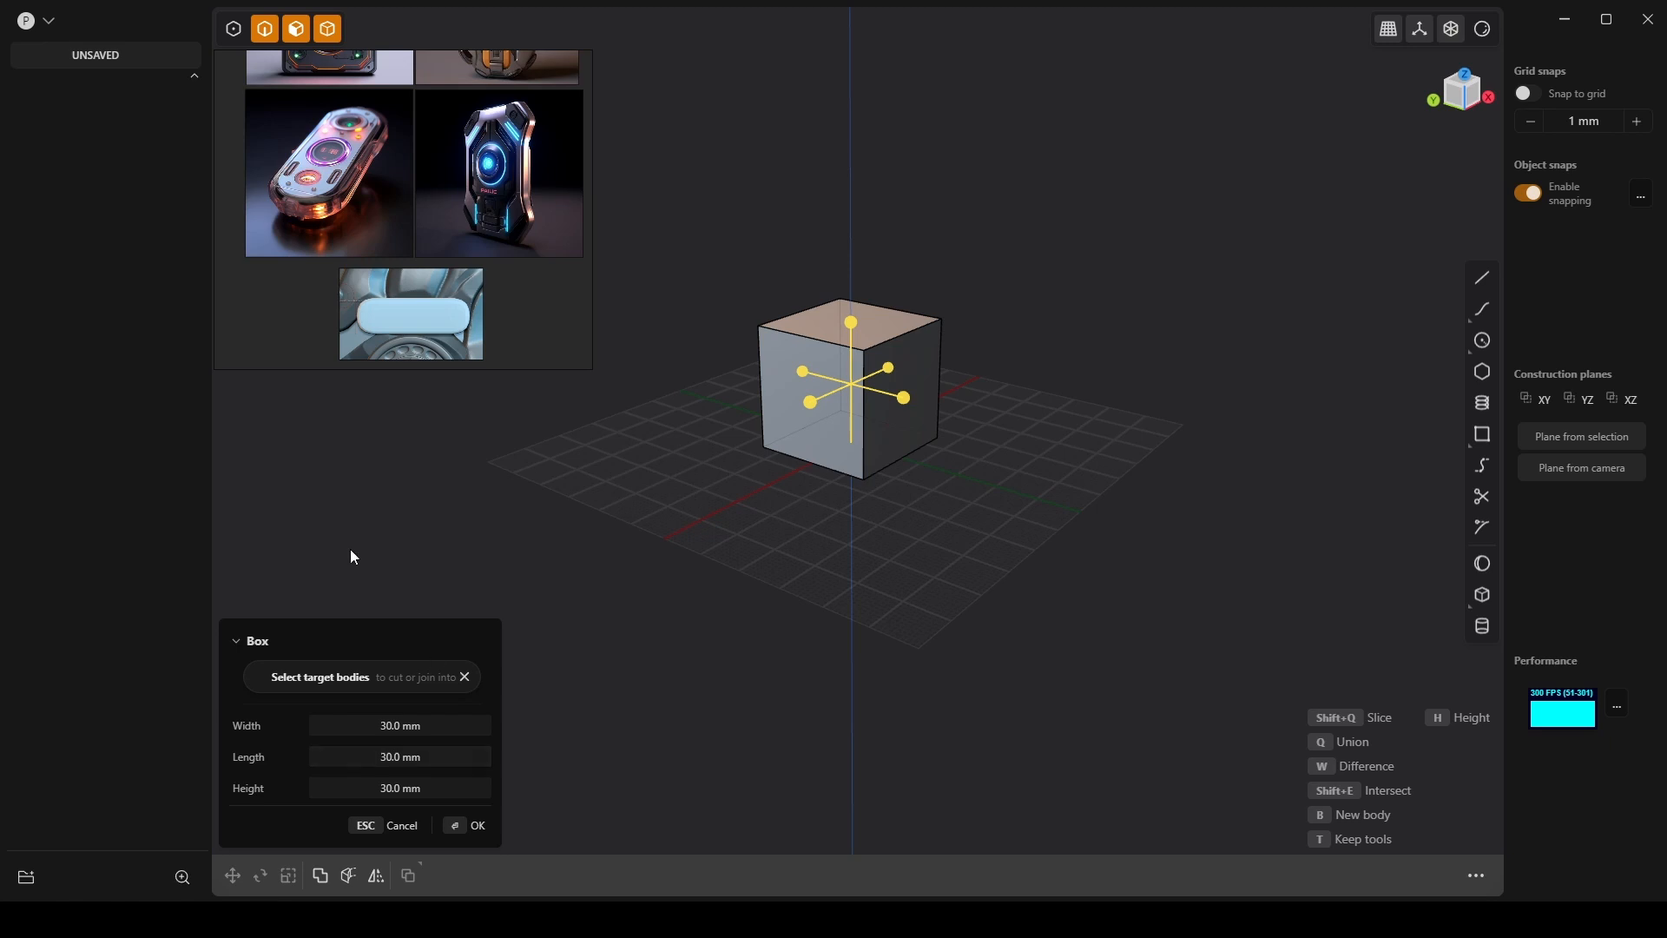
middle_click_drag(938, 310, 994, 422, "shift")
Finish the cube as Solid 1 and frame it in the view.
scroll(955, 363, "up", 2)
mouse_move(955, 362)
middle_mouse_down()
mouse_move(1043, 351)
mouse_move(1025, 304)
mouse_move(1085, 273)
mouse_move(1045, 268)
mouse_move(992, 329)
mouse_move(942, 339)
mouse_move(956, 375)
middle_mouse_up()
key("Return")
key("slash")
scroll(1076, 314, "down", 5)
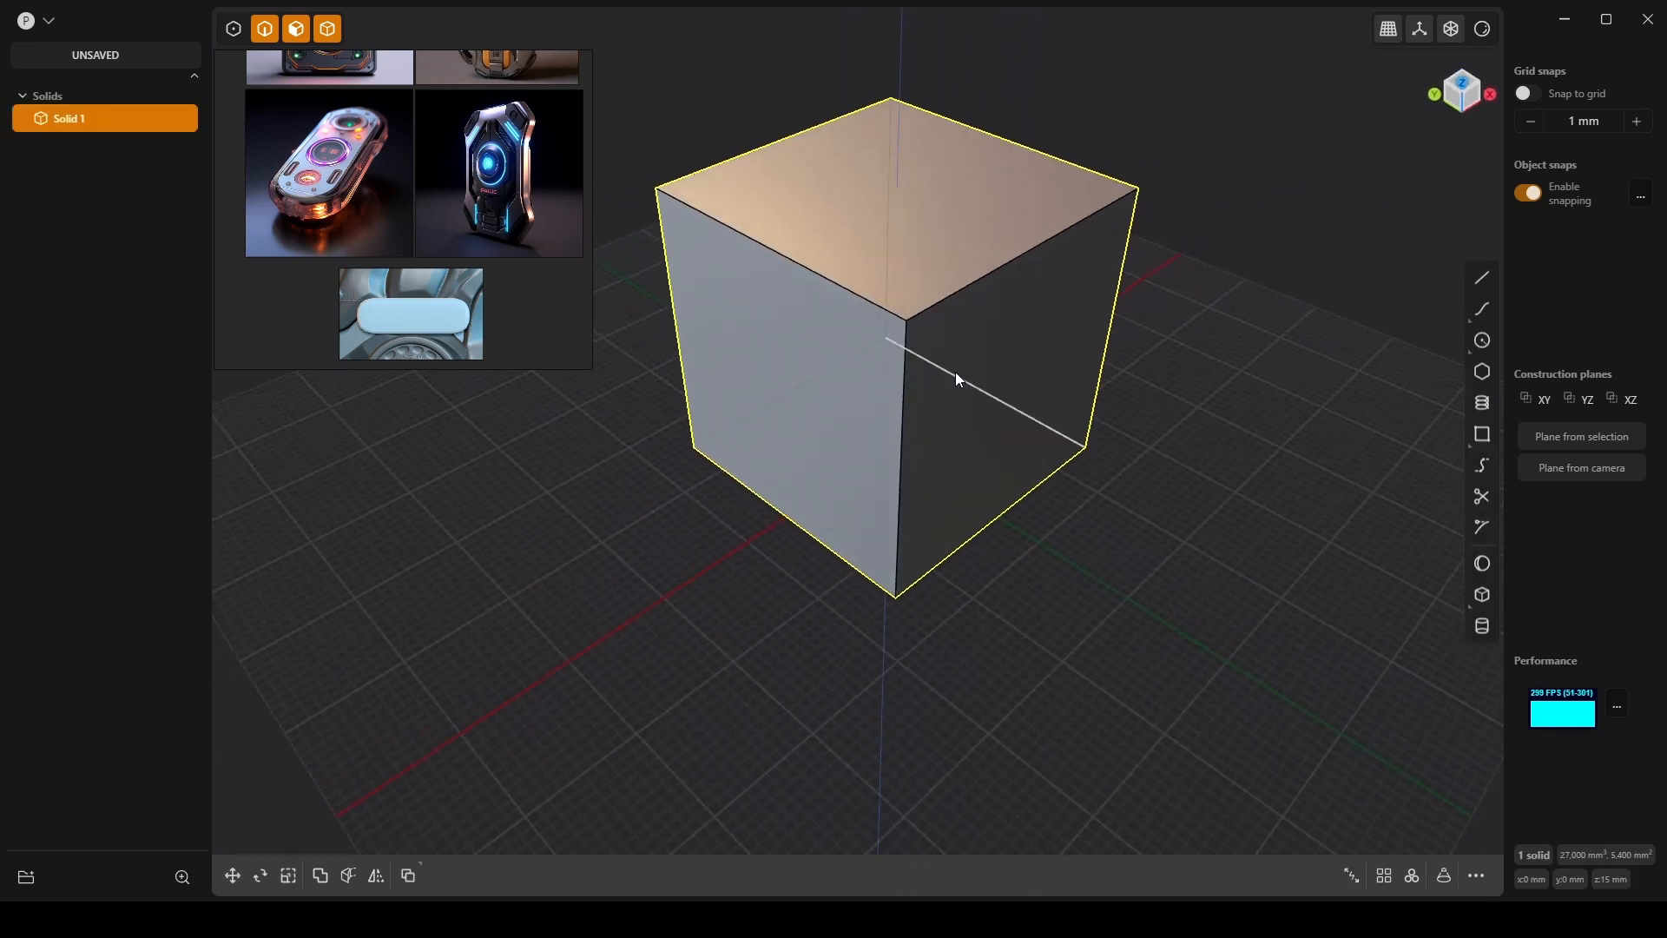
middle_click_drag(1035, 314, 1055, 296)
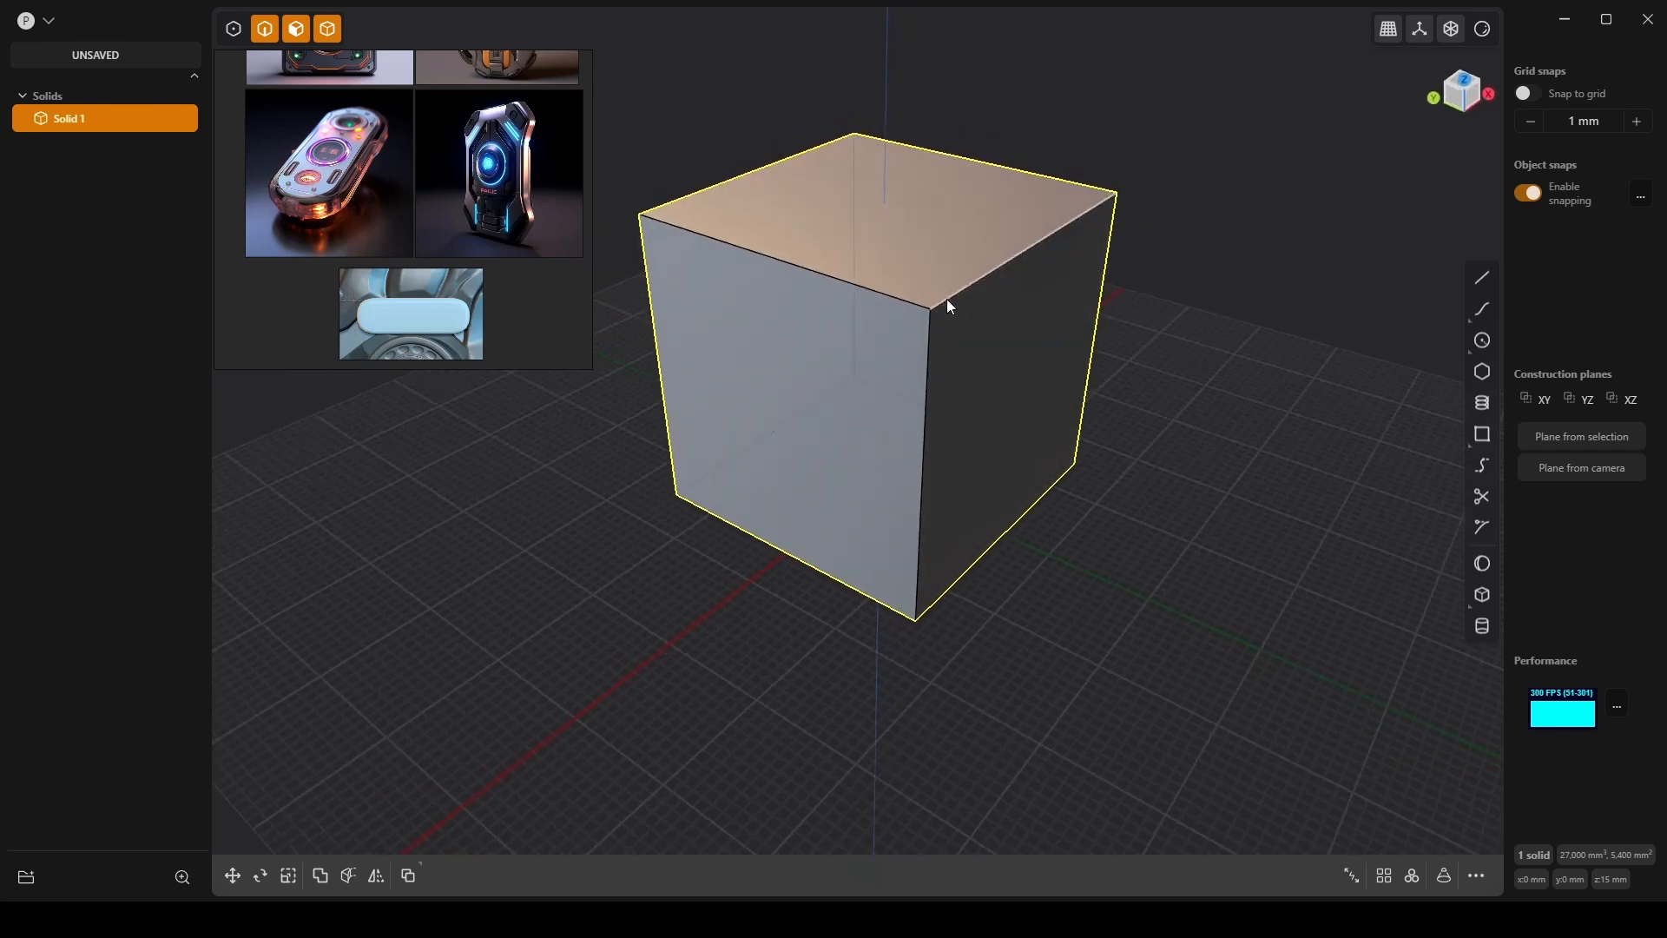
middle_click_drag(948, 304, 1028, 402)
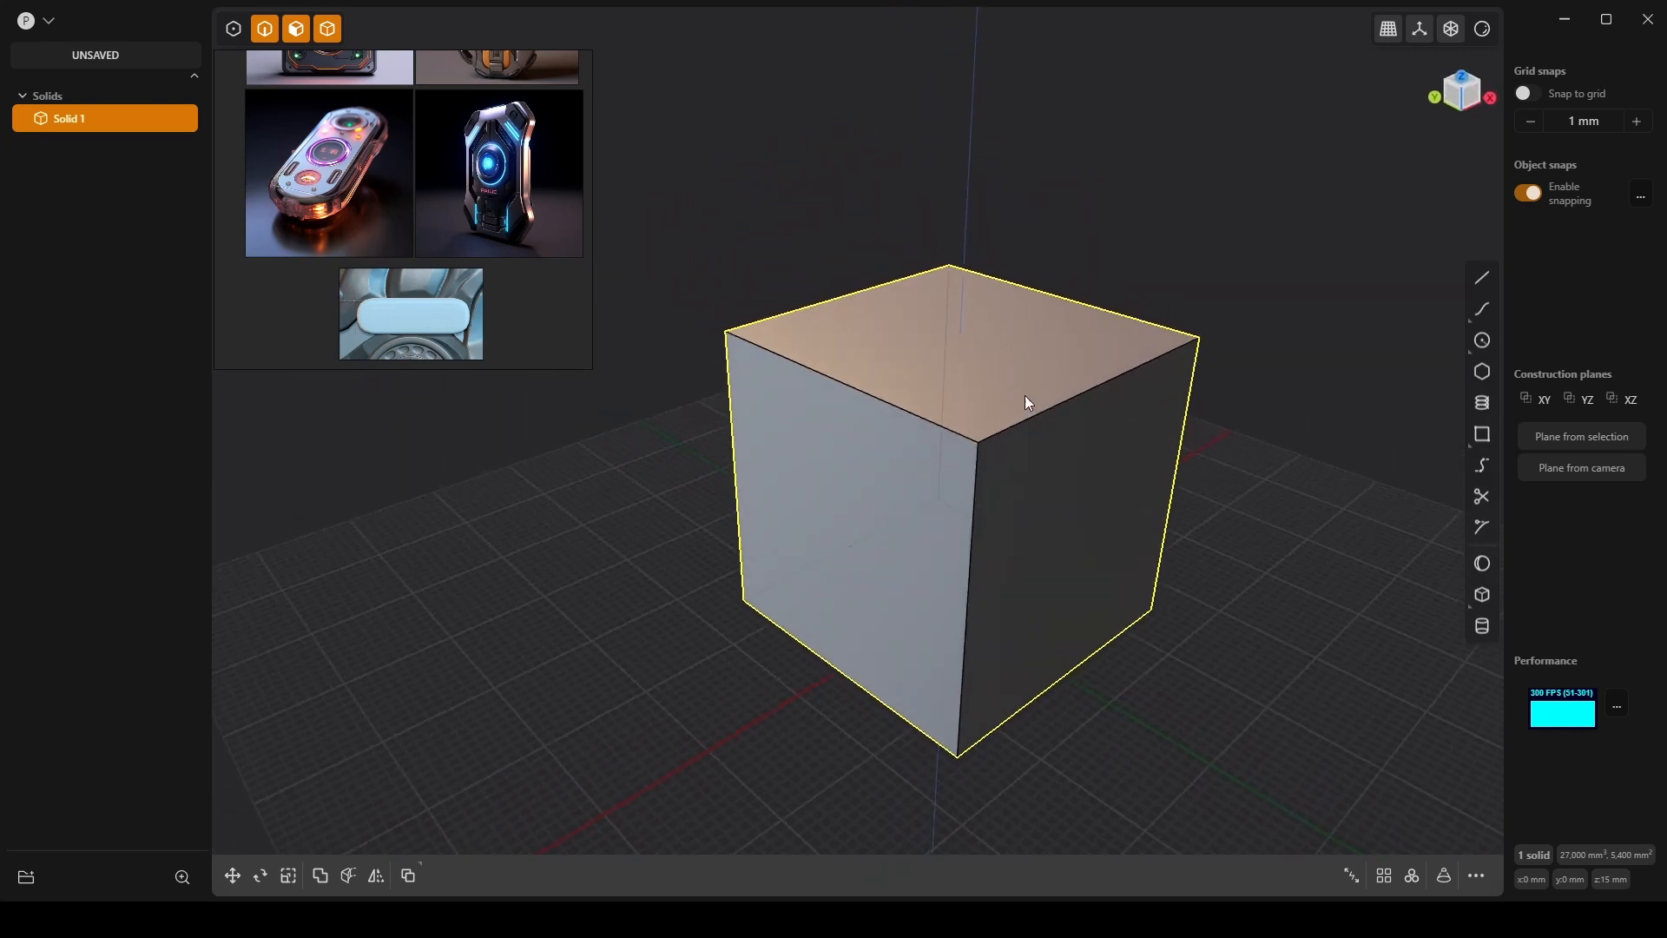
Offset the cube's left face outward by 30 mm.
left_click(814, 525)
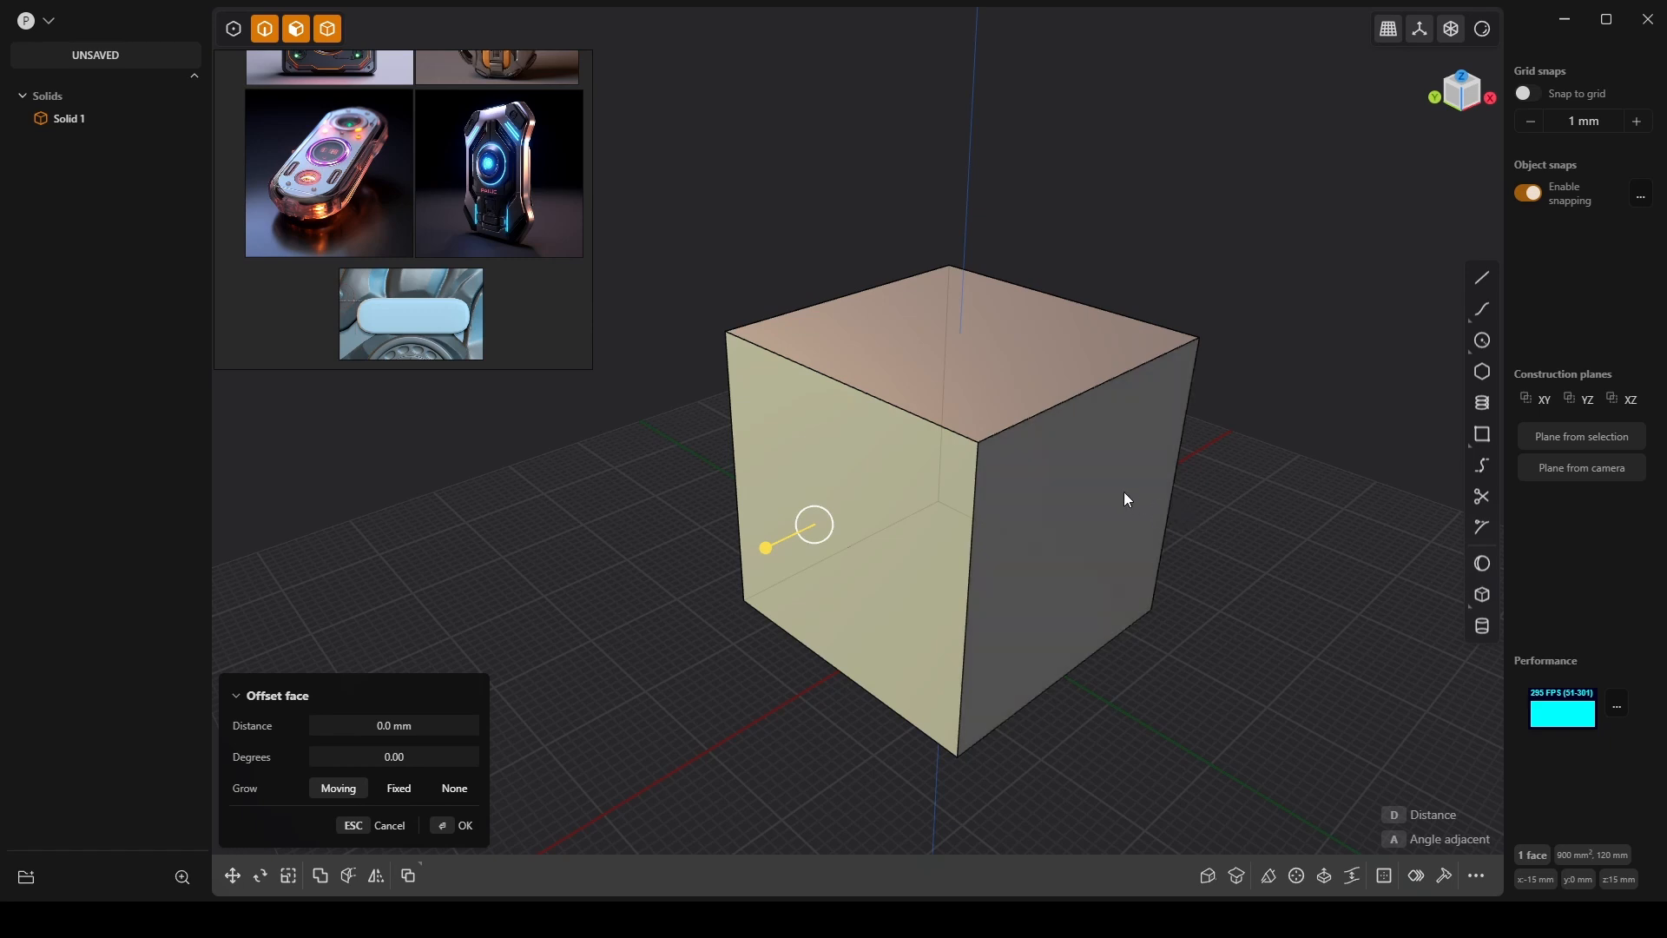
left_click_drag(763, 548, 590, 580)
left_click(450, 725)
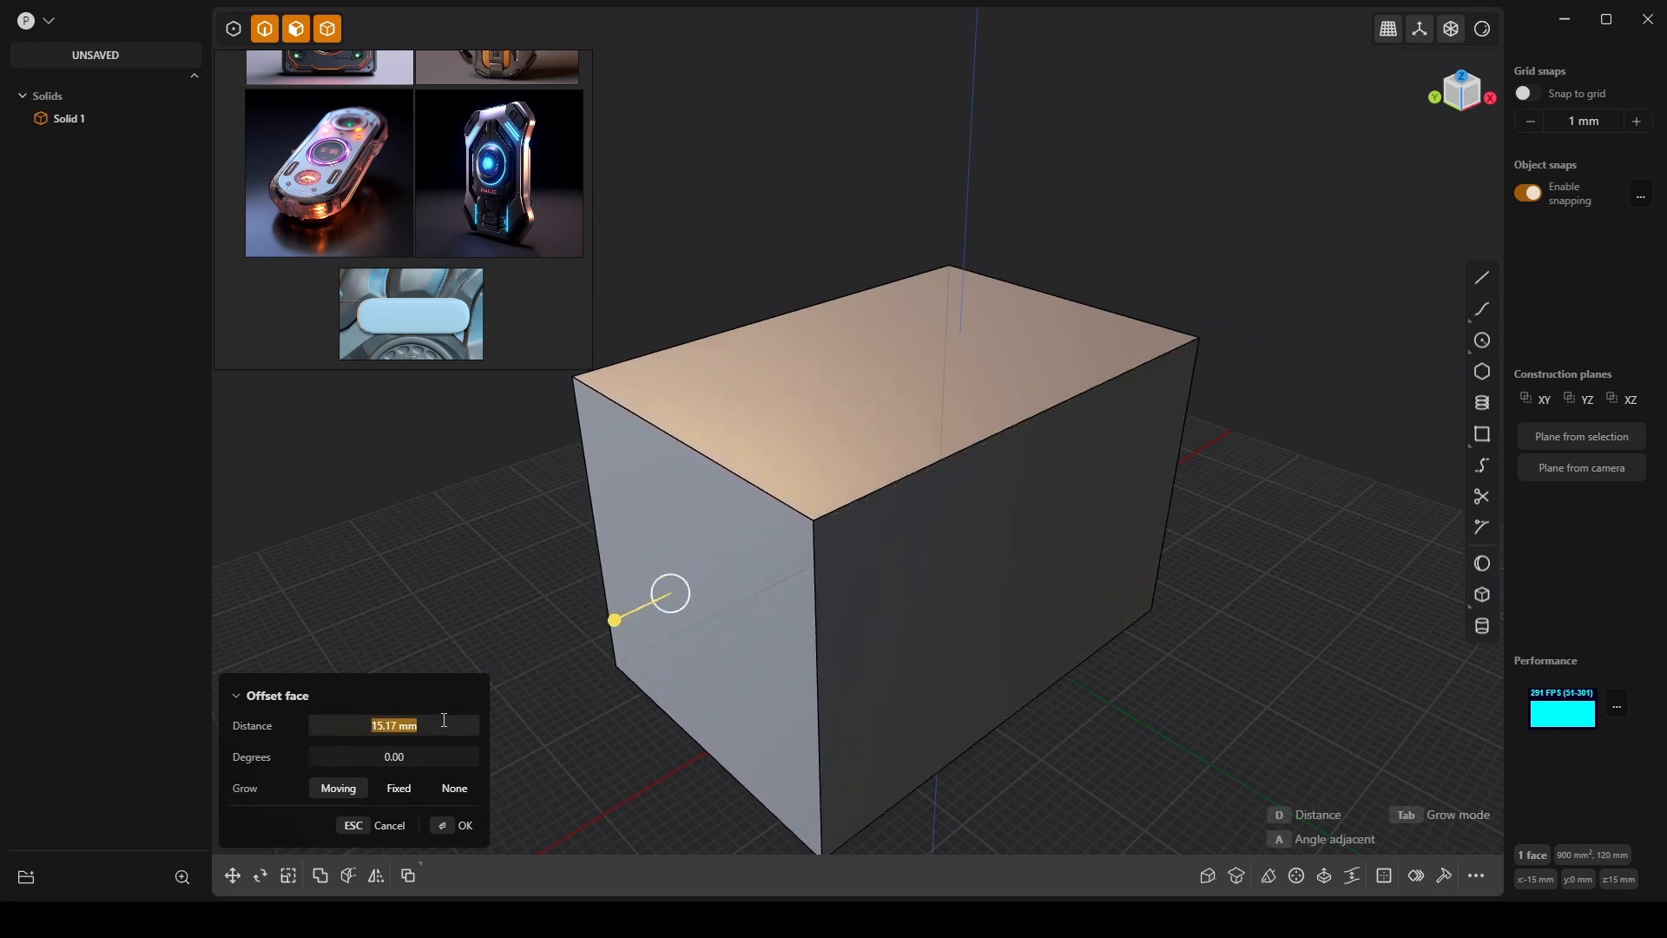
type("30")
key("Return")
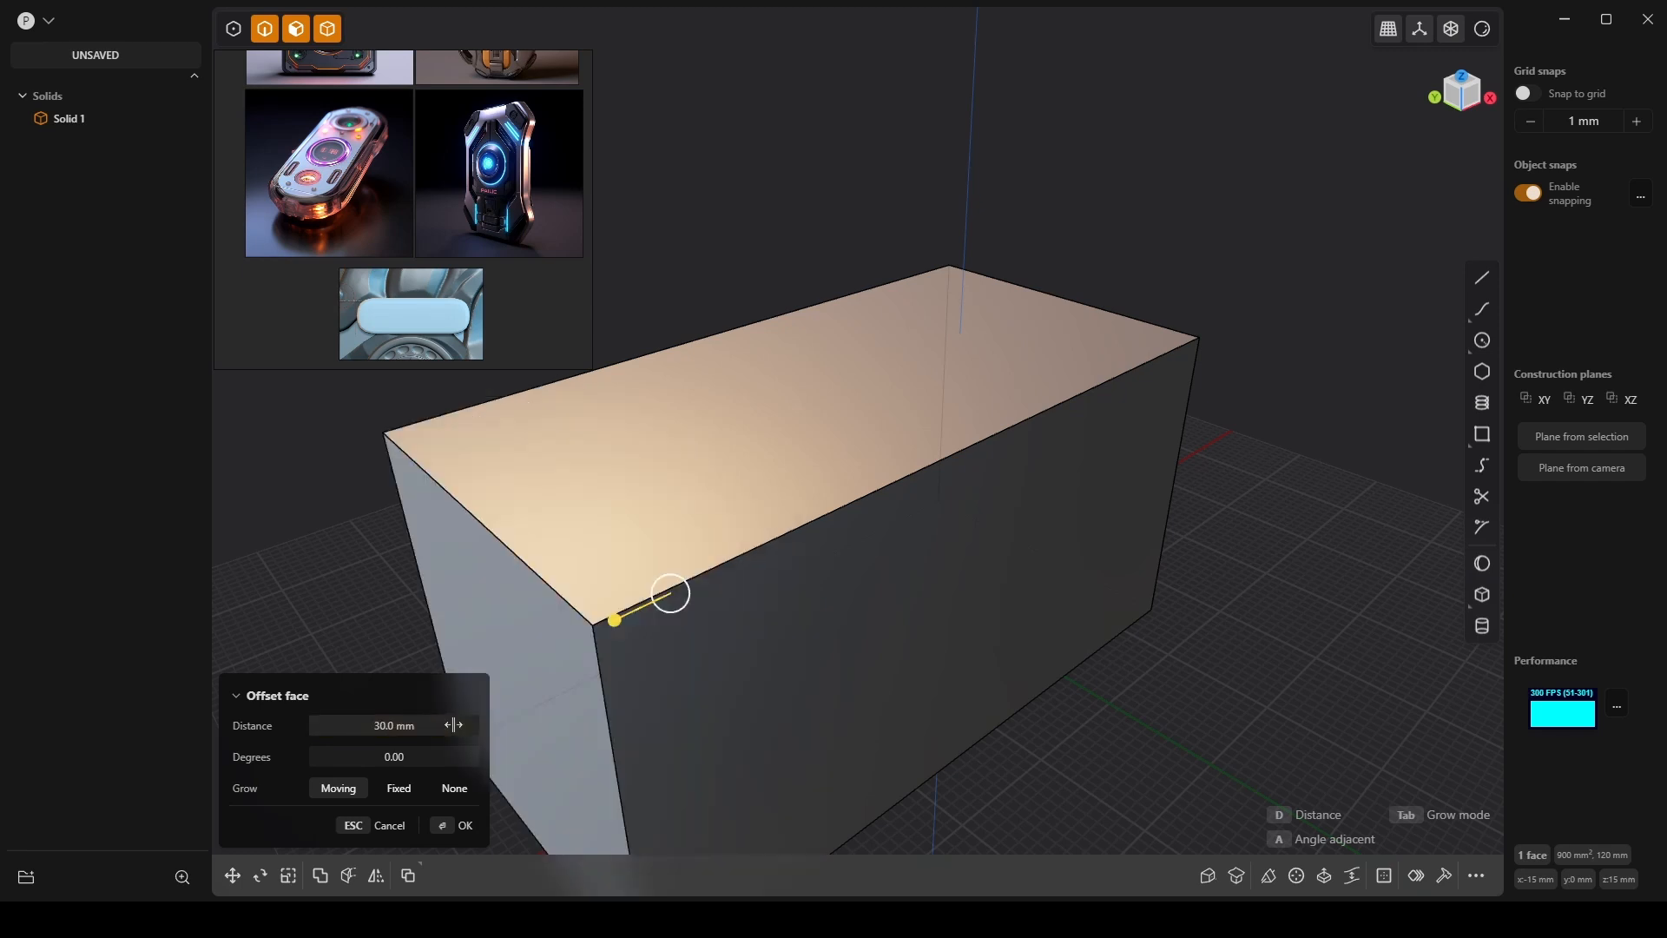
scroll(778, 403, "down", 5)
middle_click_drag(1111, 404, 825, 443, "shift")
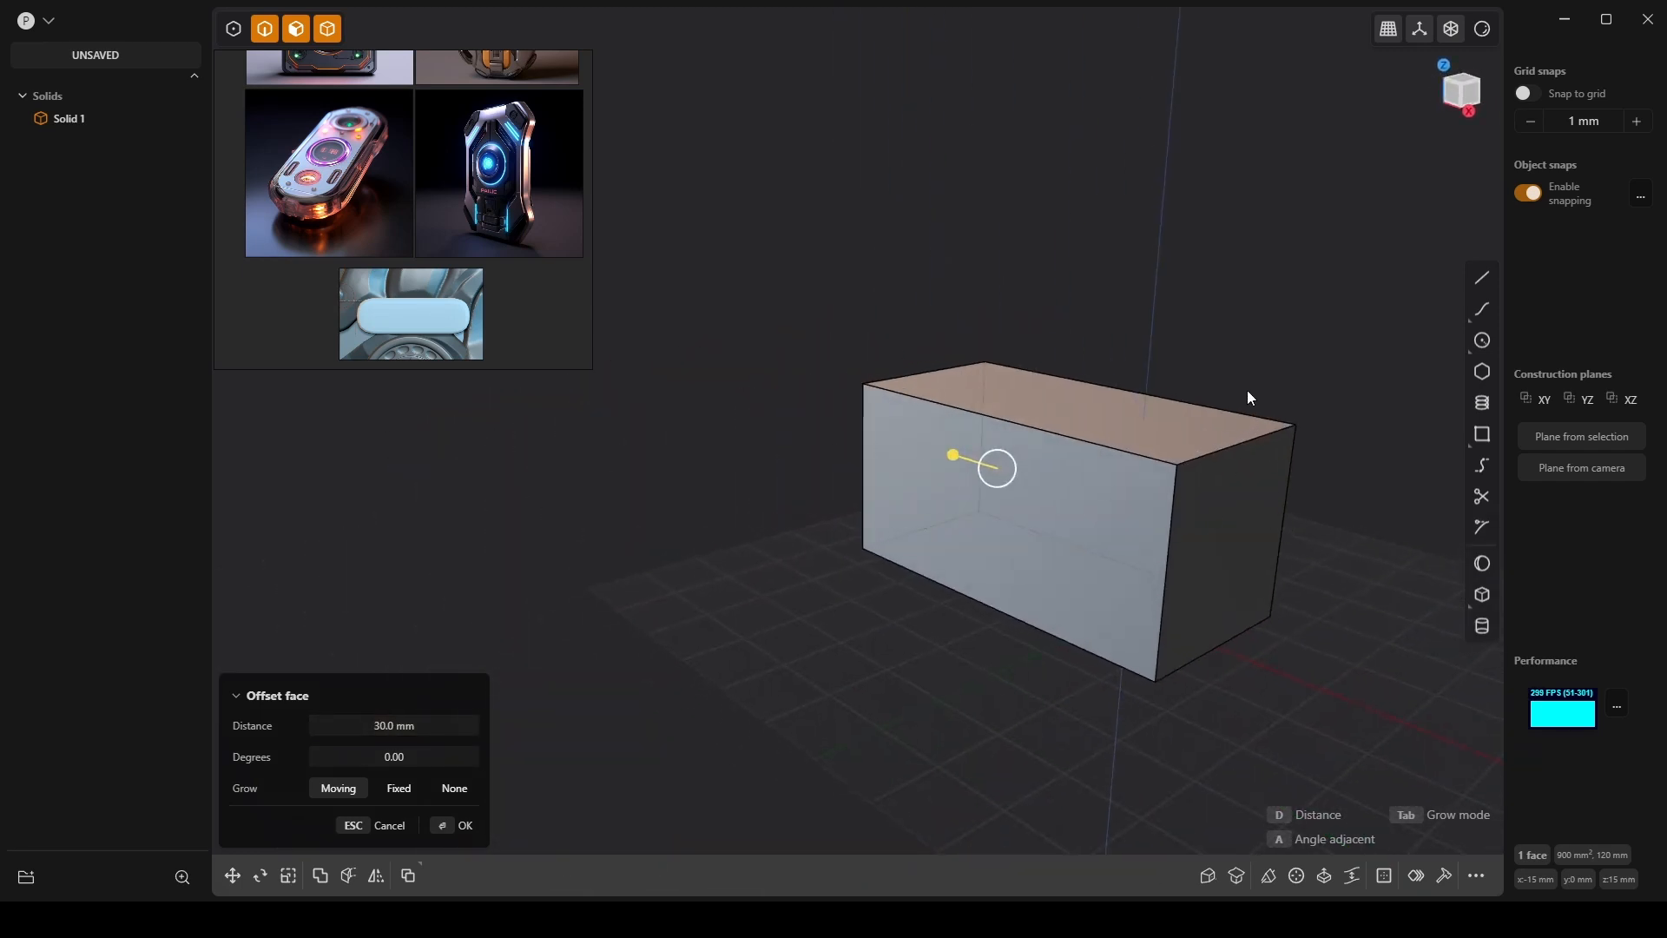
right_click(1233, 457)
Extend the box's end face outward by 30 mm.
left_click(1201, 519)
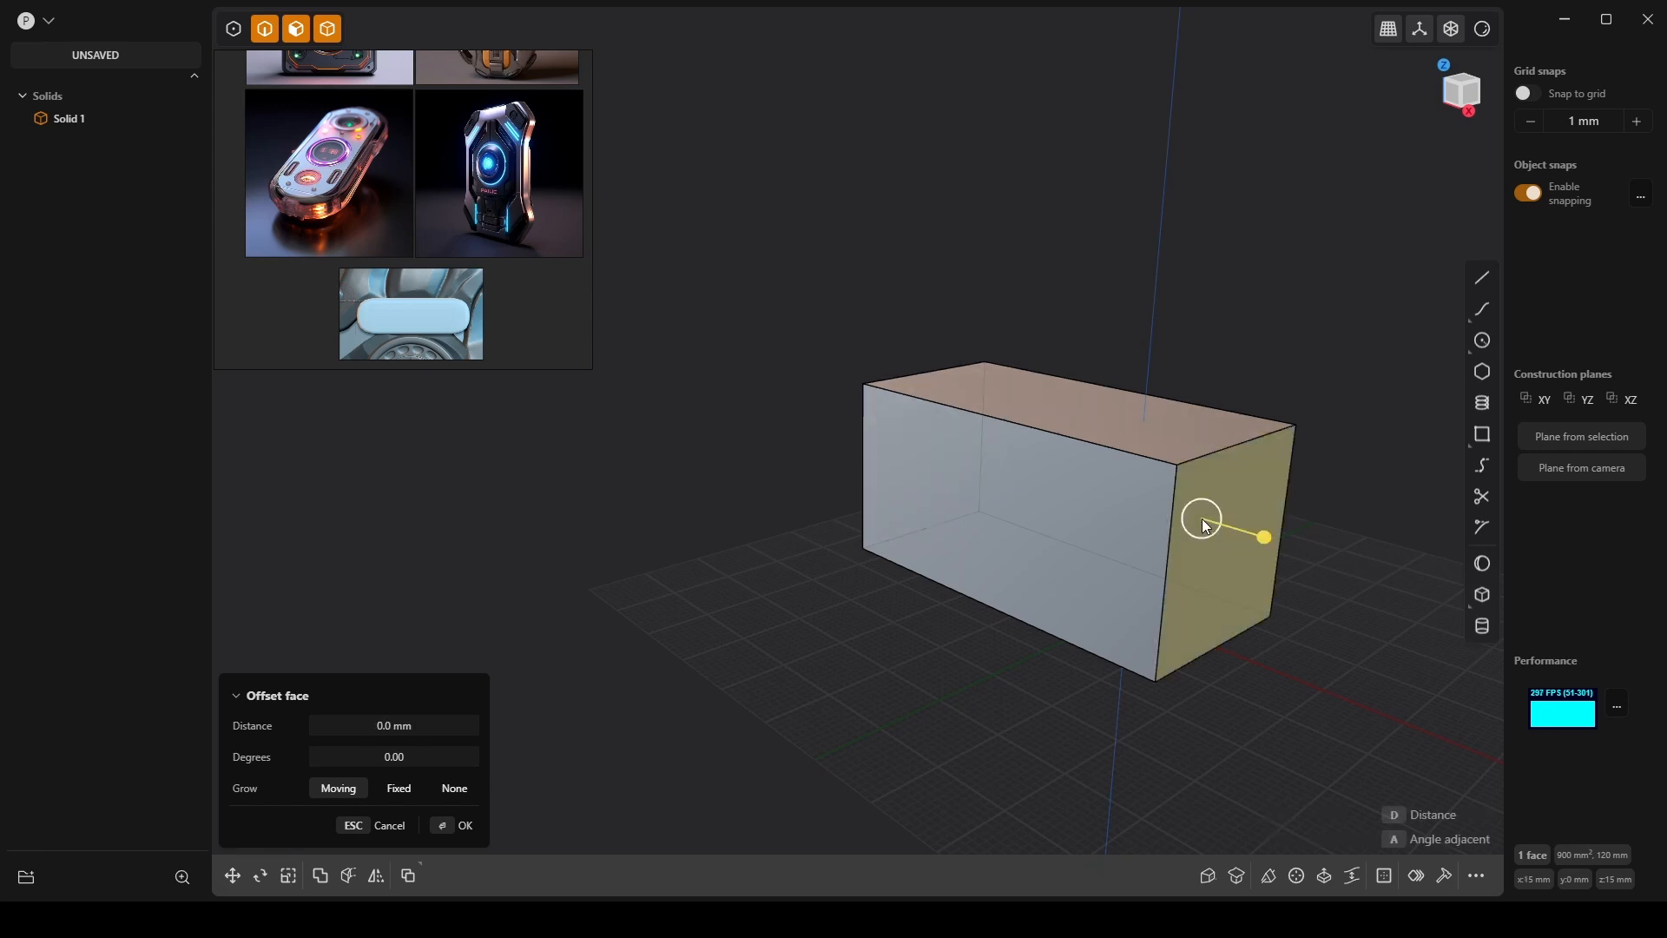
left_click_drag(1265, 537, 1330, 557)
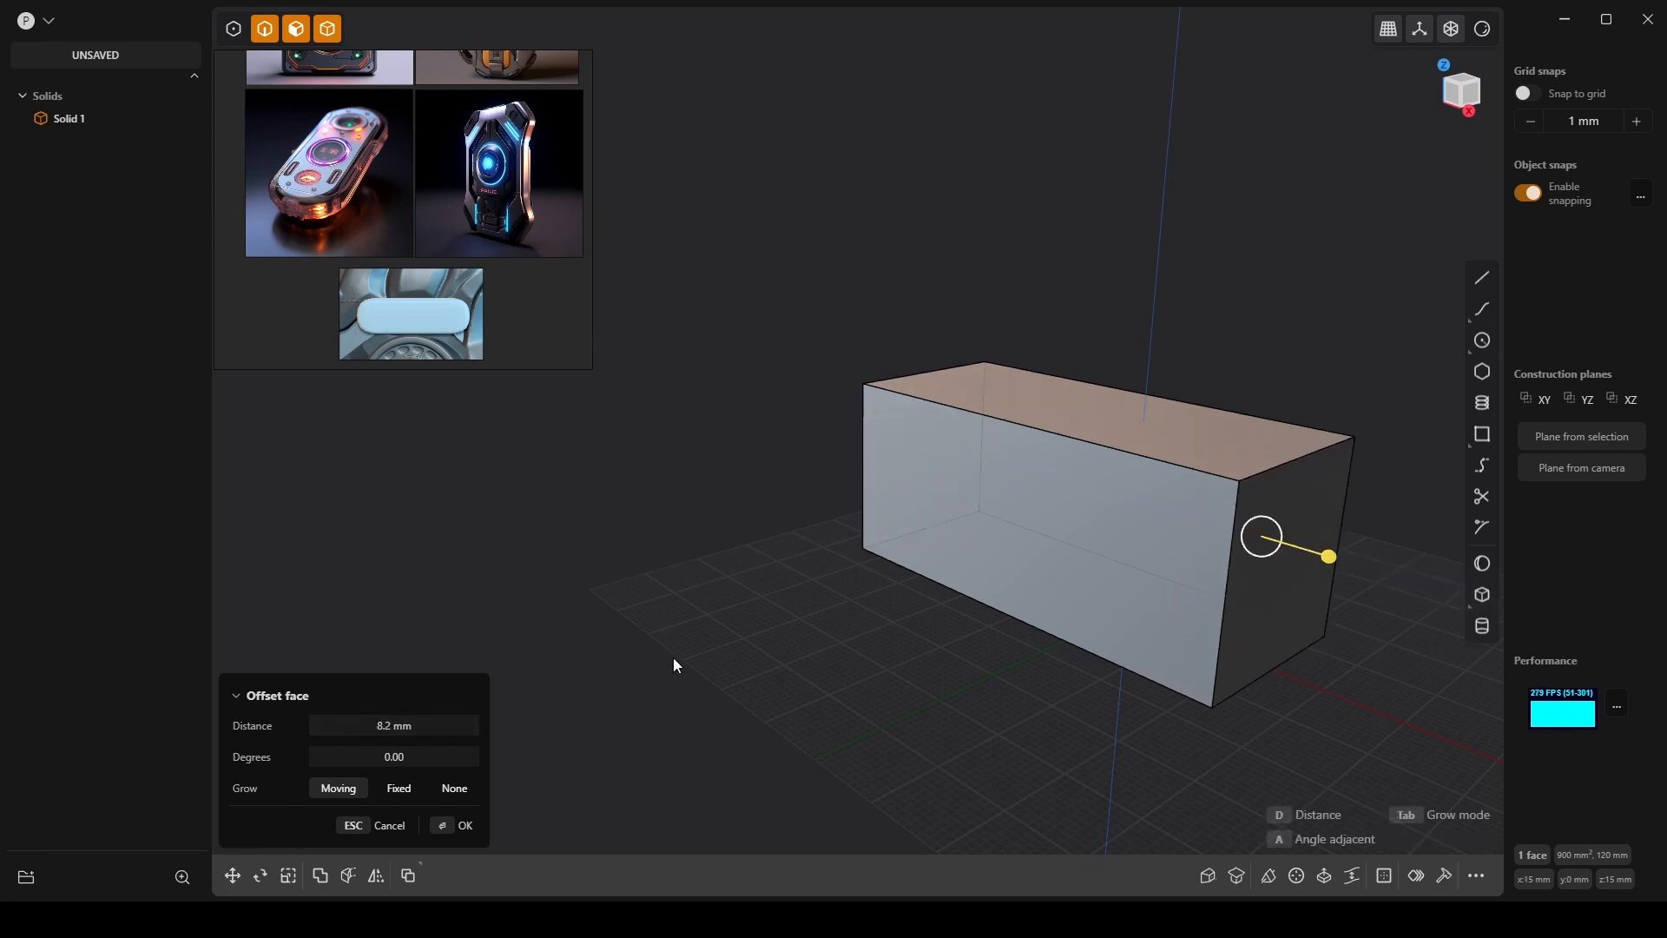
left_click(432, 726)
type("30")
key("Return")
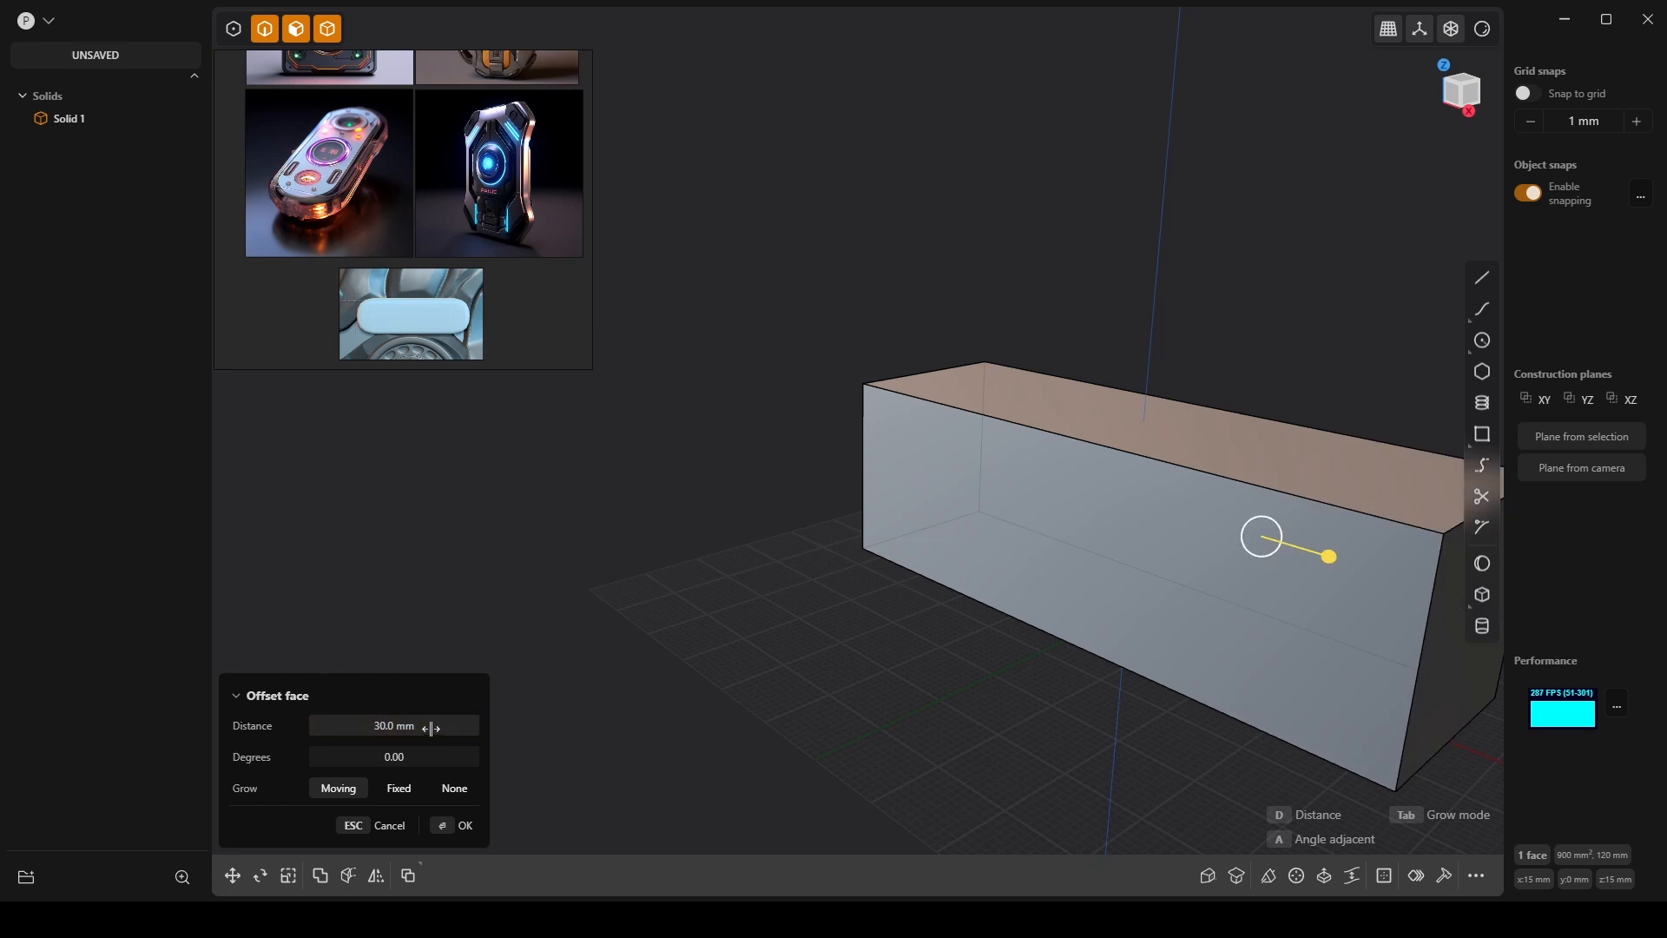
right_click(524, 551)
Orbit around the lengthened block and pan the reference board to a device picture.
mouse_move(563, 422)
middle_mouse_down()
mouse_move(786, 552)
mouse_move(587, 432)
middle_mouse_up()
middle_click_drag(729, 383, 984, 596)
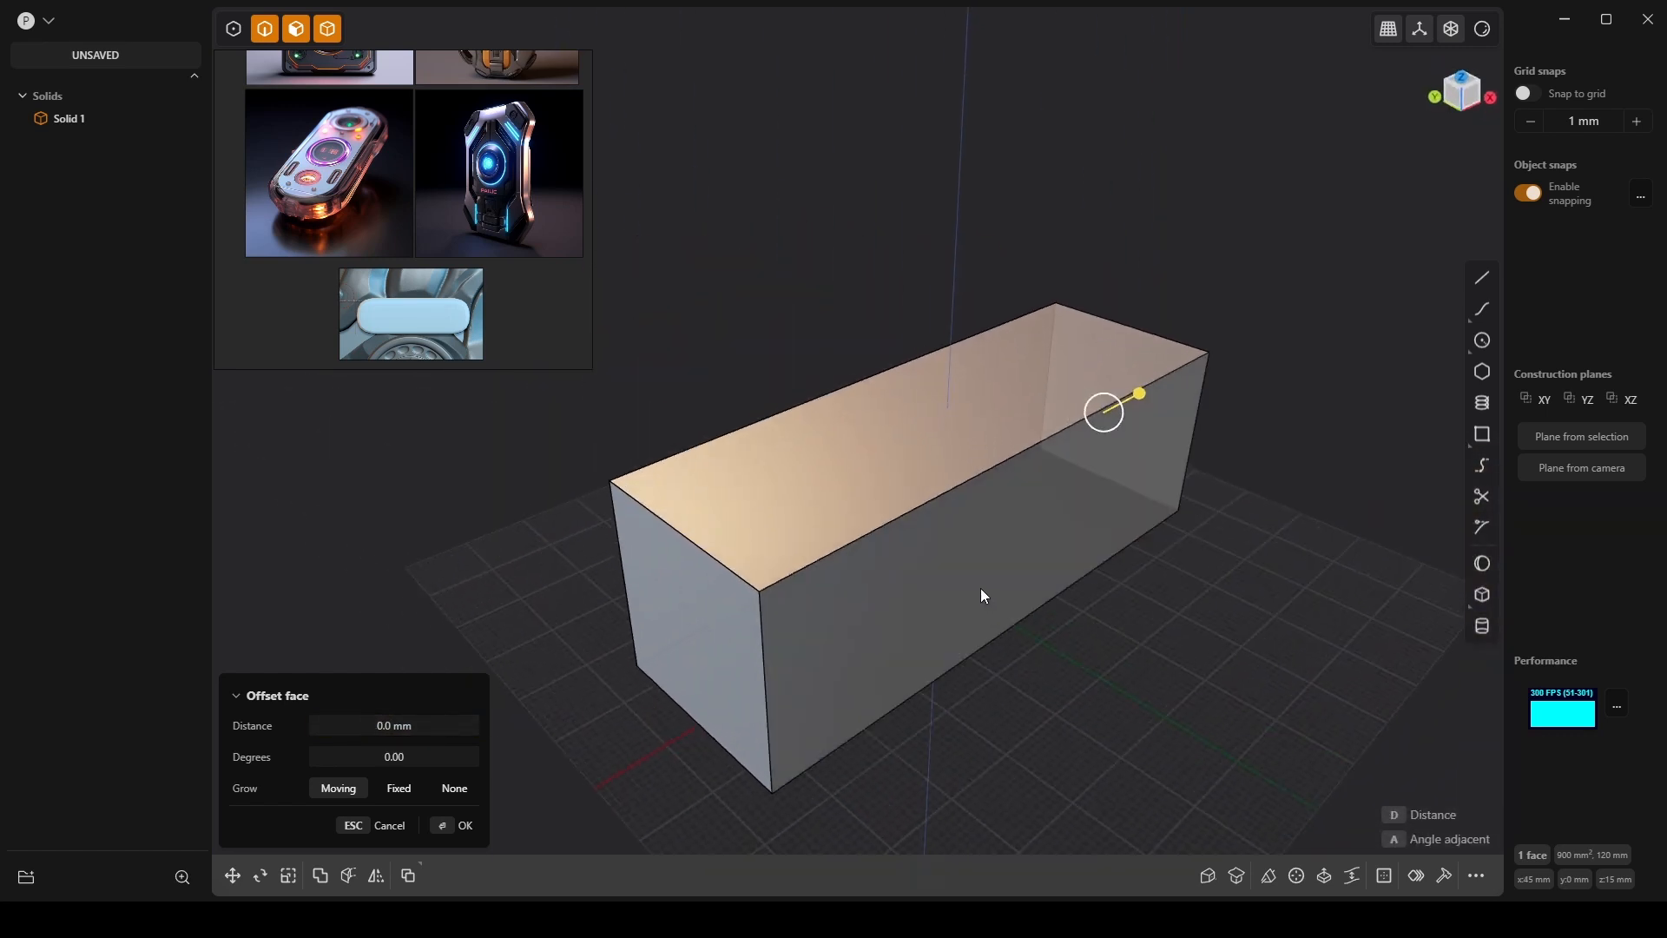
scroll(983, 580, "up", 2)
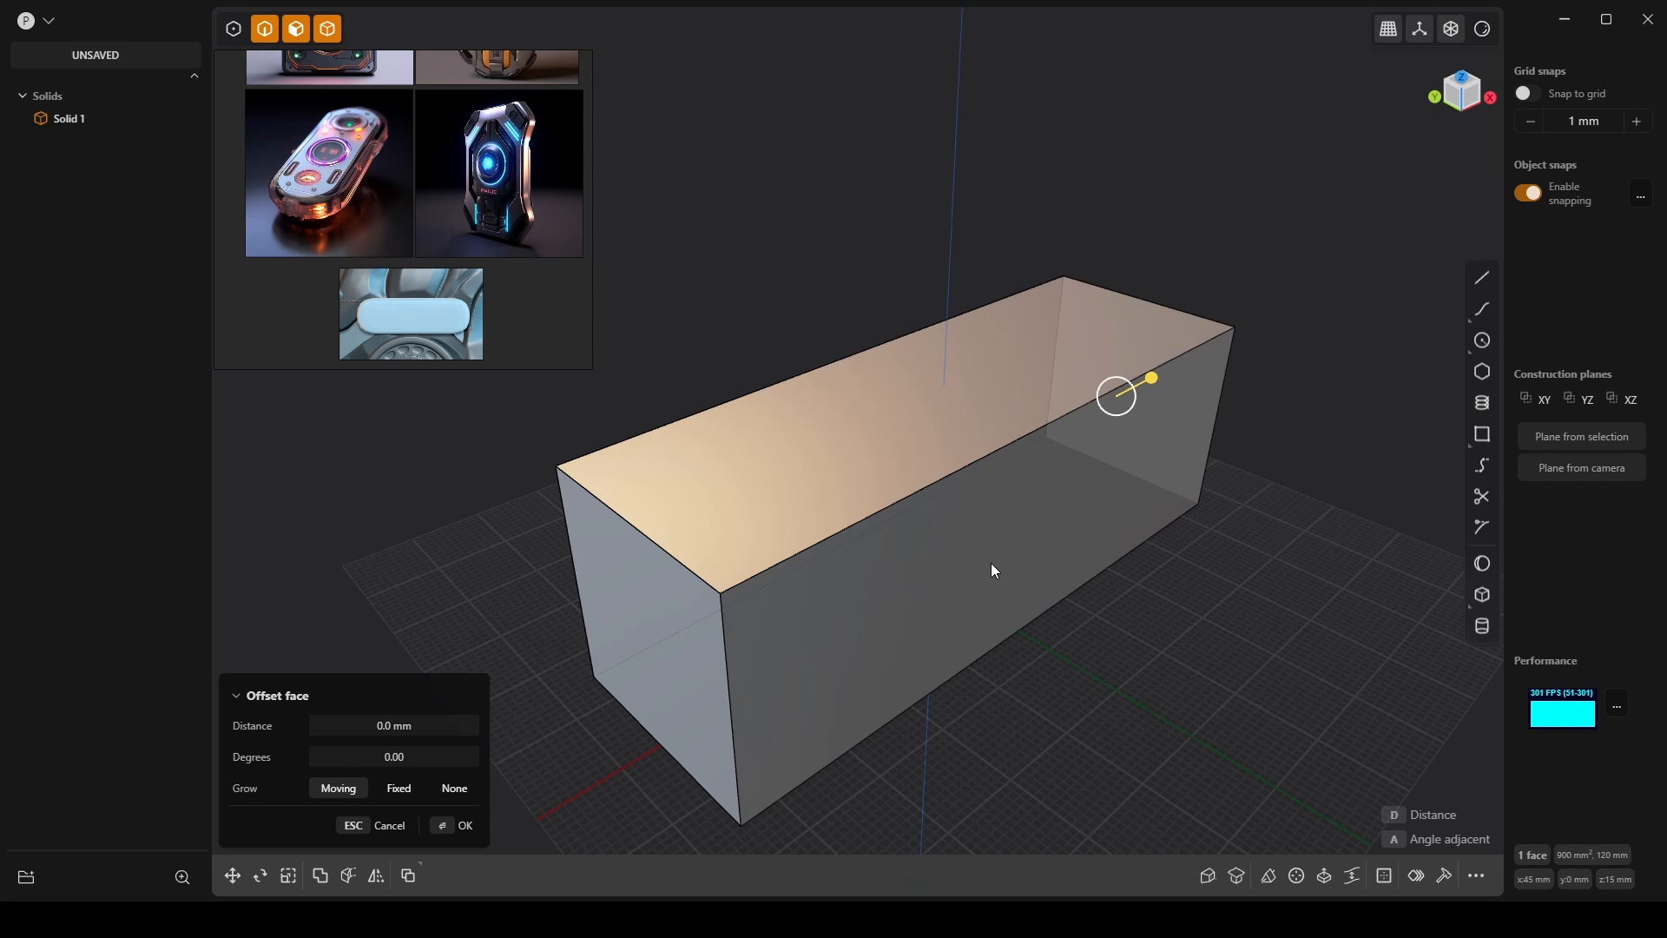
scroll(337, 177, "up", 5)
middle_click_drag(338, 178, 432, 243)
scroll(473, 255, "down", 1)
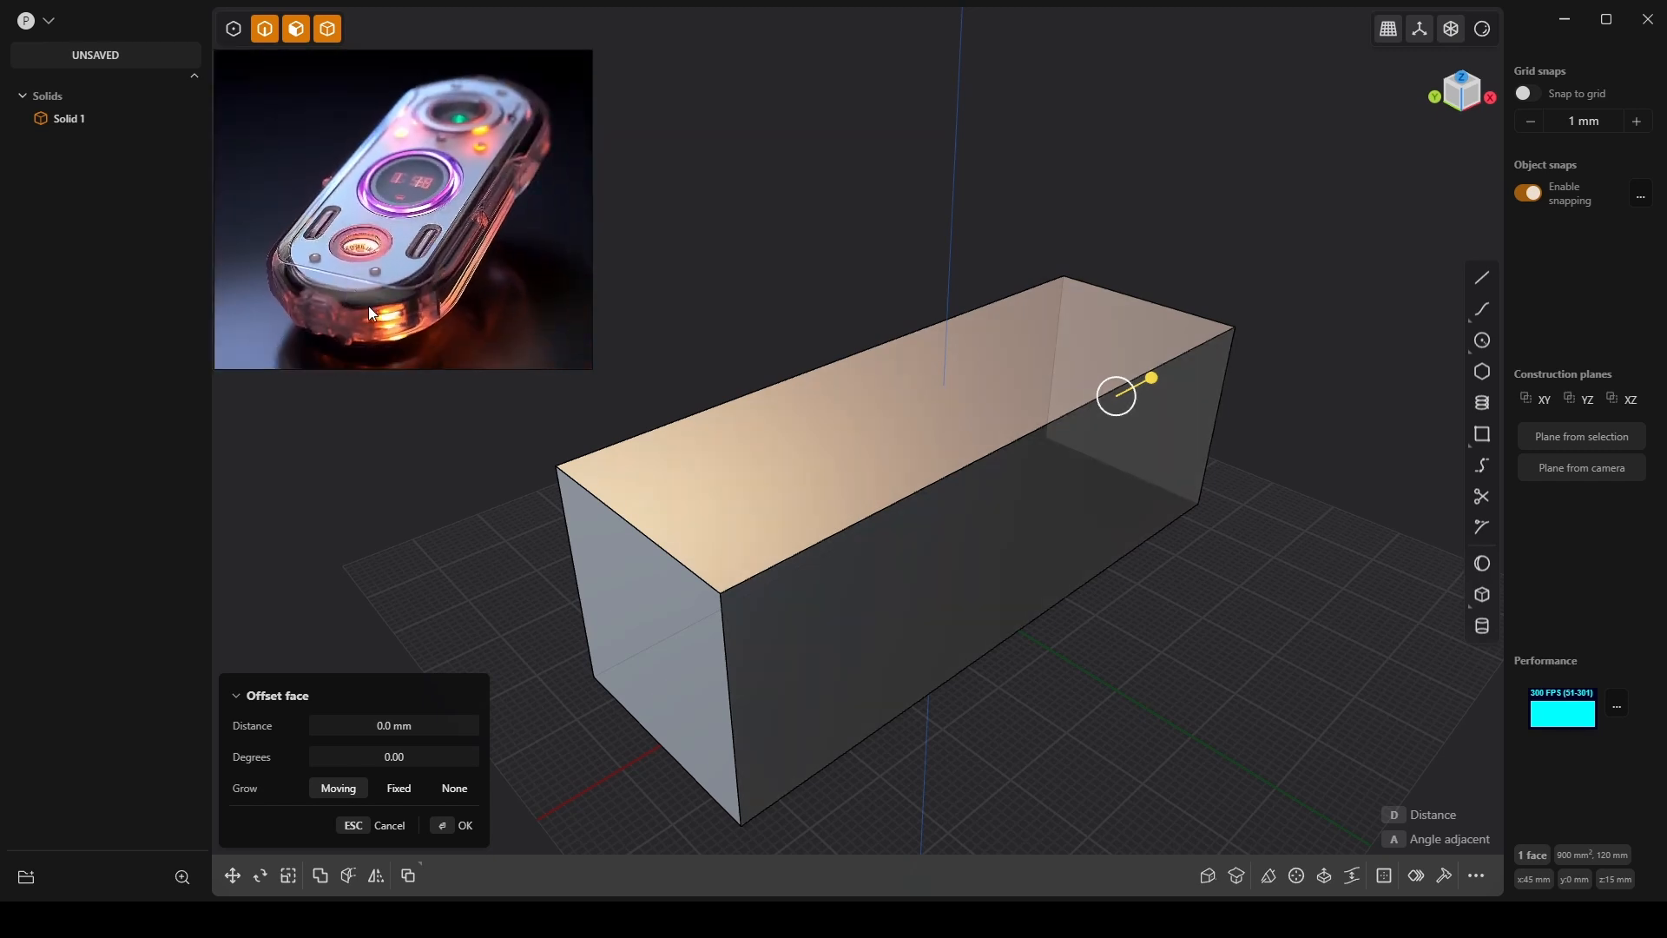
Select the block's four vertical edges.
left_click(732, 675)
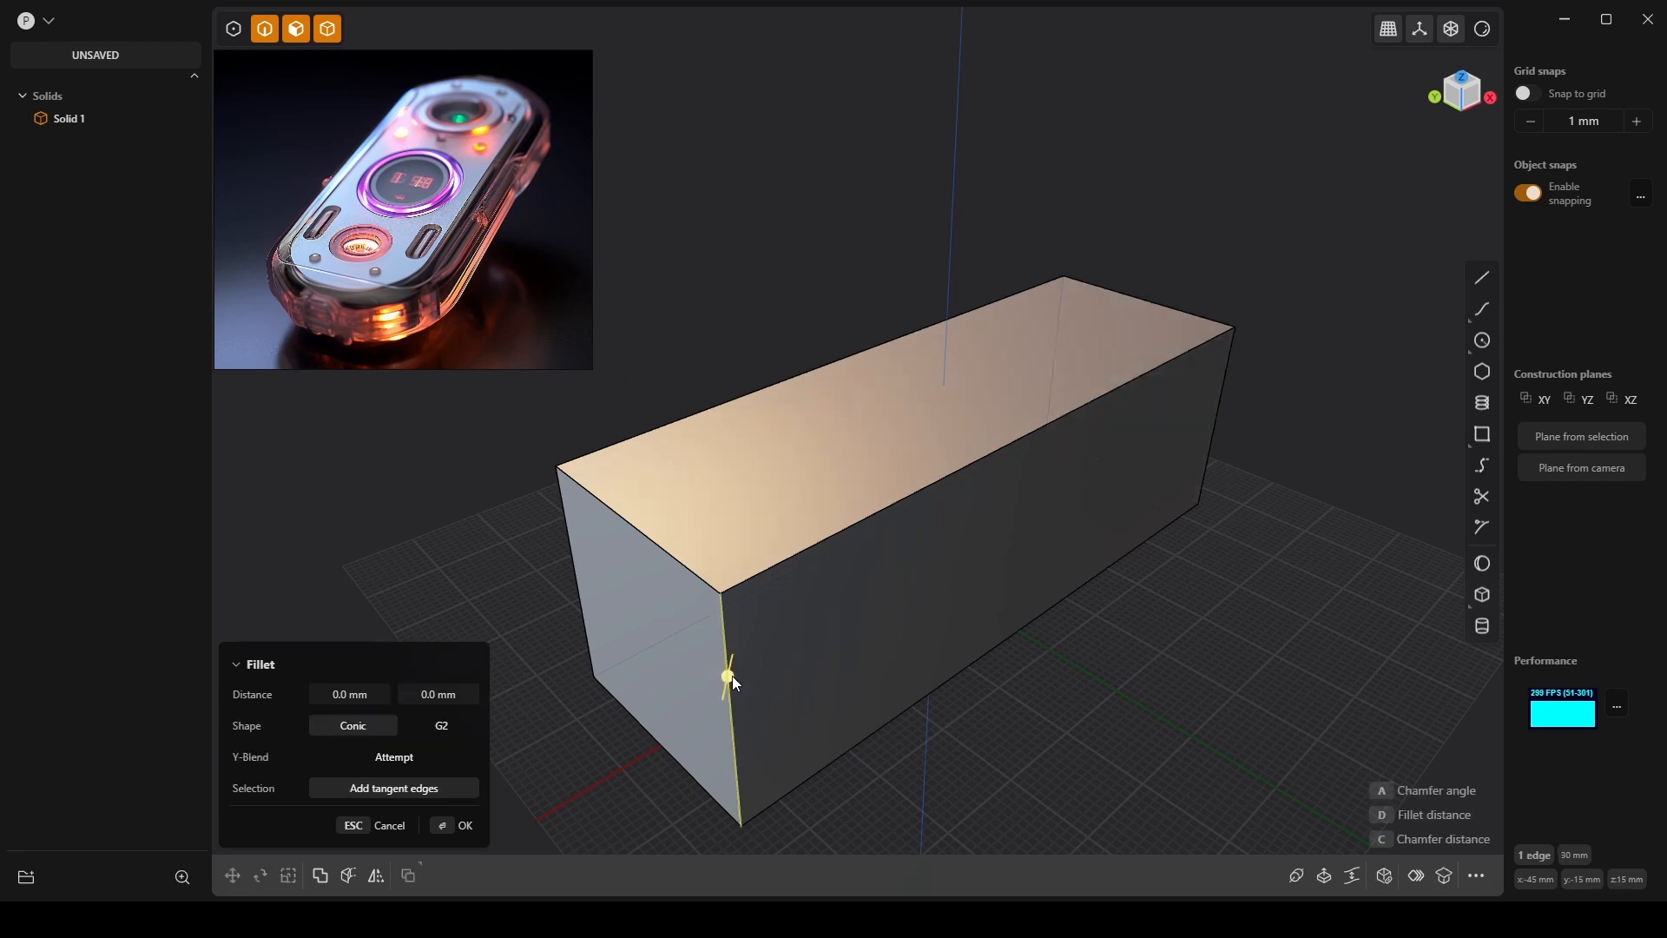
left_click(576, 580)
left_click(1217, 416)
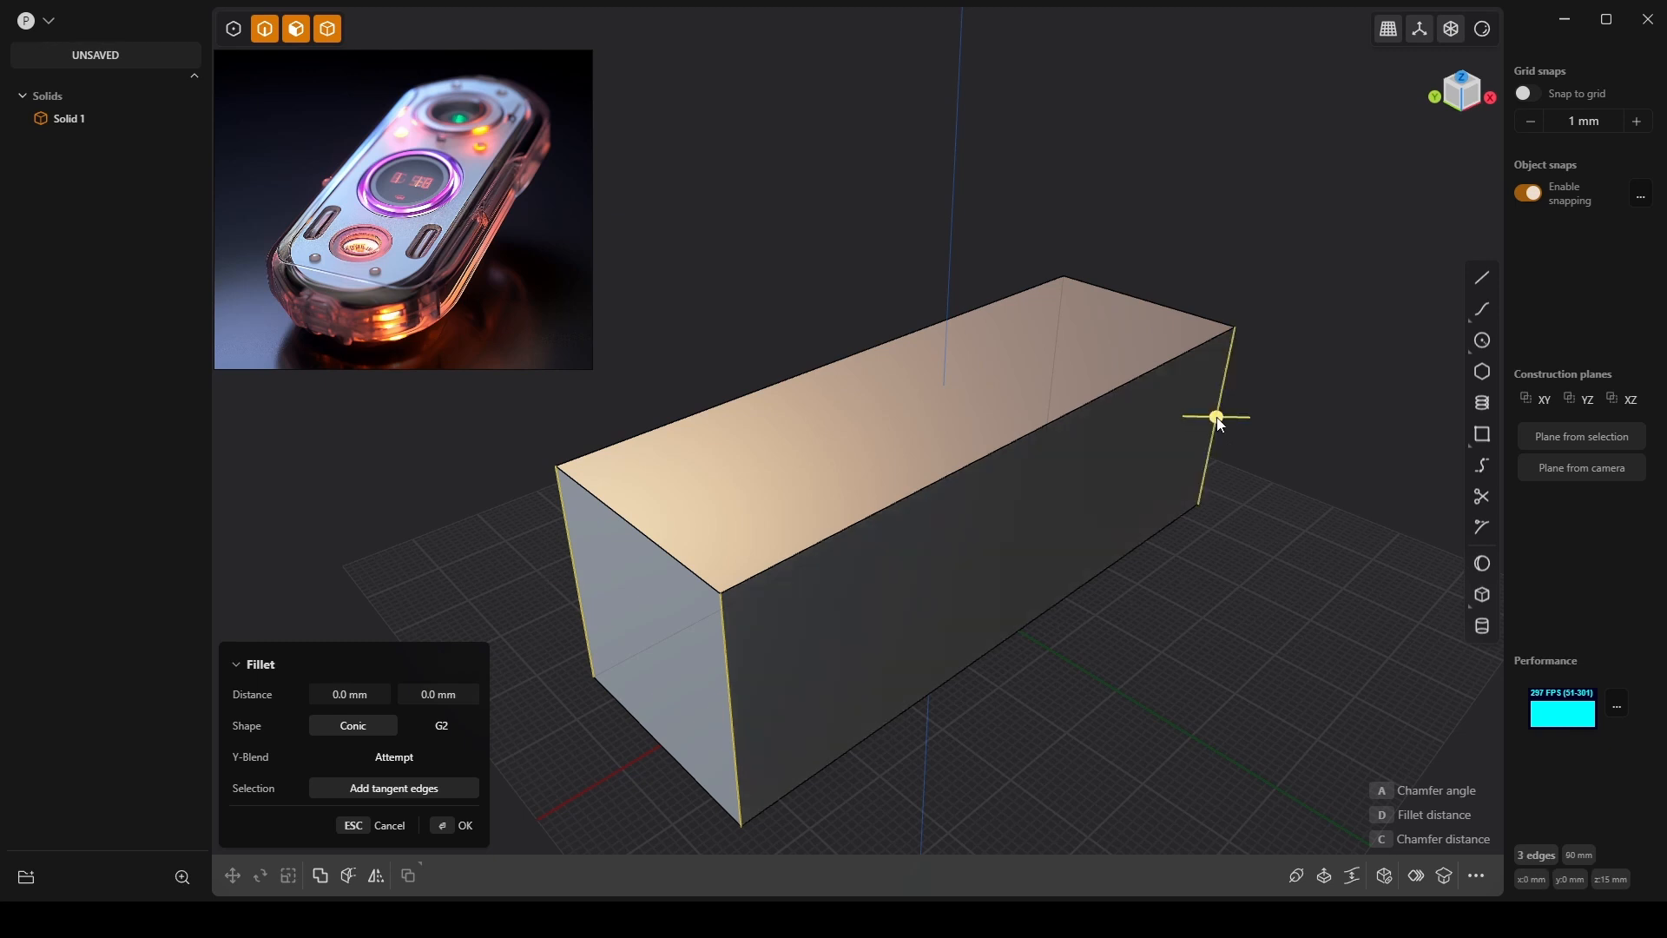
scroll(1219, 451, "down", 2)
middle_click_drag(1231, 548, 1002, 456, "shift")
scroll(1004, 582, "down", 2)
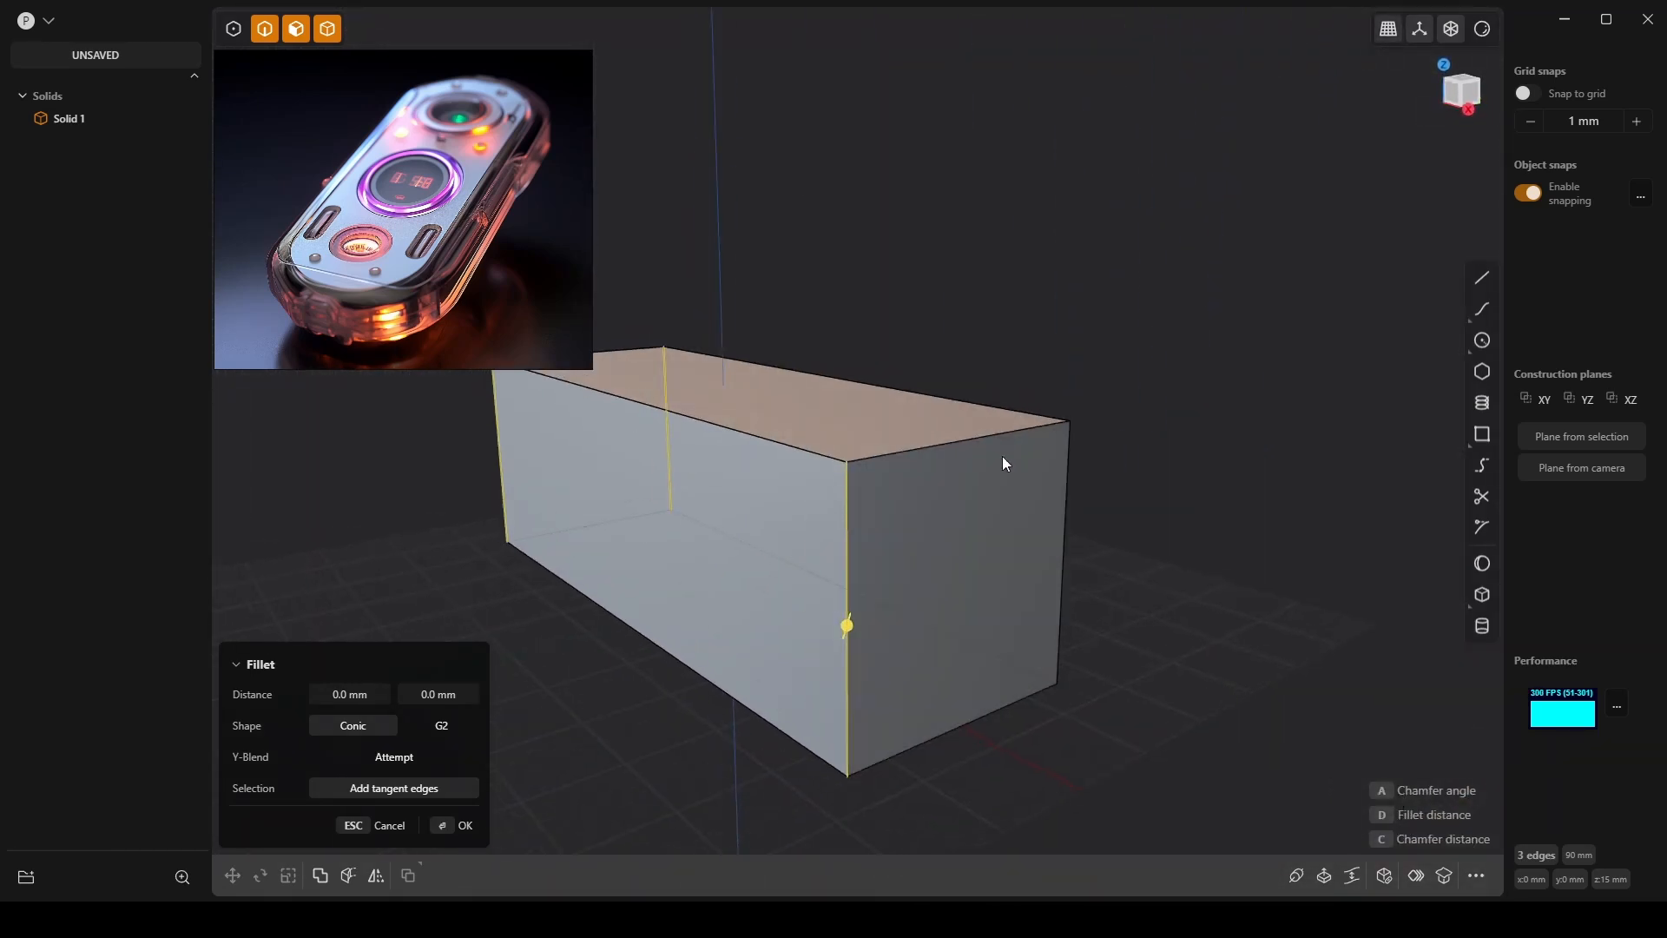
left_click(1064, 488)
middle_click_drag(878, 469, 1164, 413)
middle_click_drag(923, 491, 893, 547)
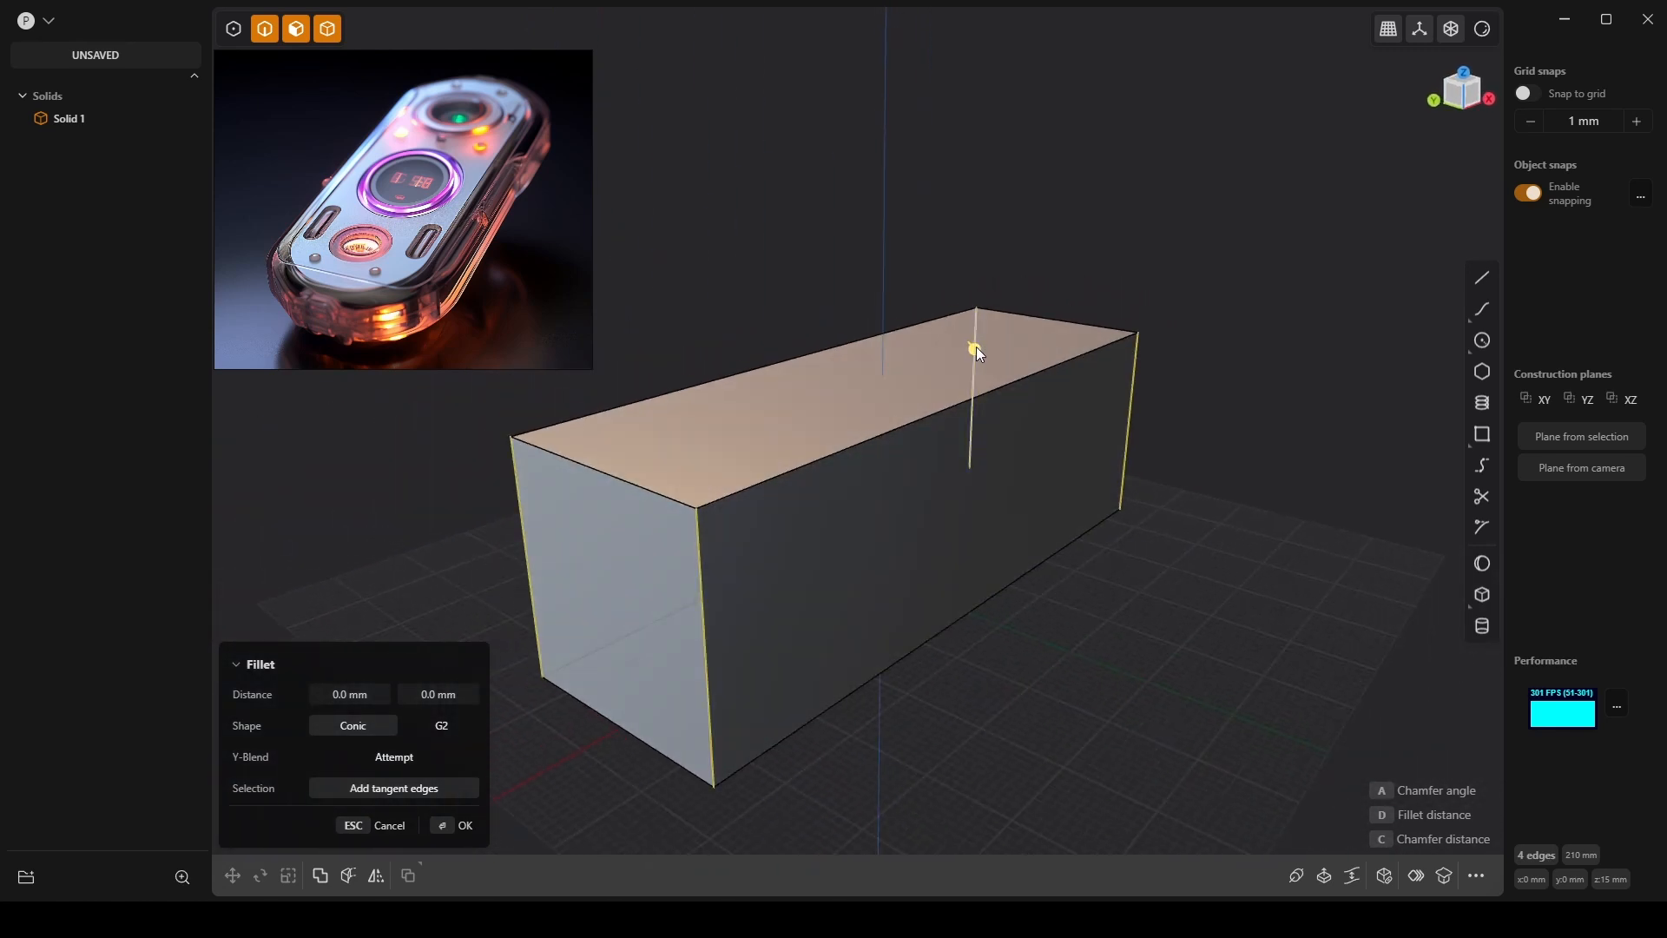
Fillet the four edges, trying 10 mm and then 15 mm distances.
mouse_move(972, 347)
left_mouse_down()
mouse_move(931, 344)
mouse_move(951, 346)
left_mouse_up()
left_click(356, 697)
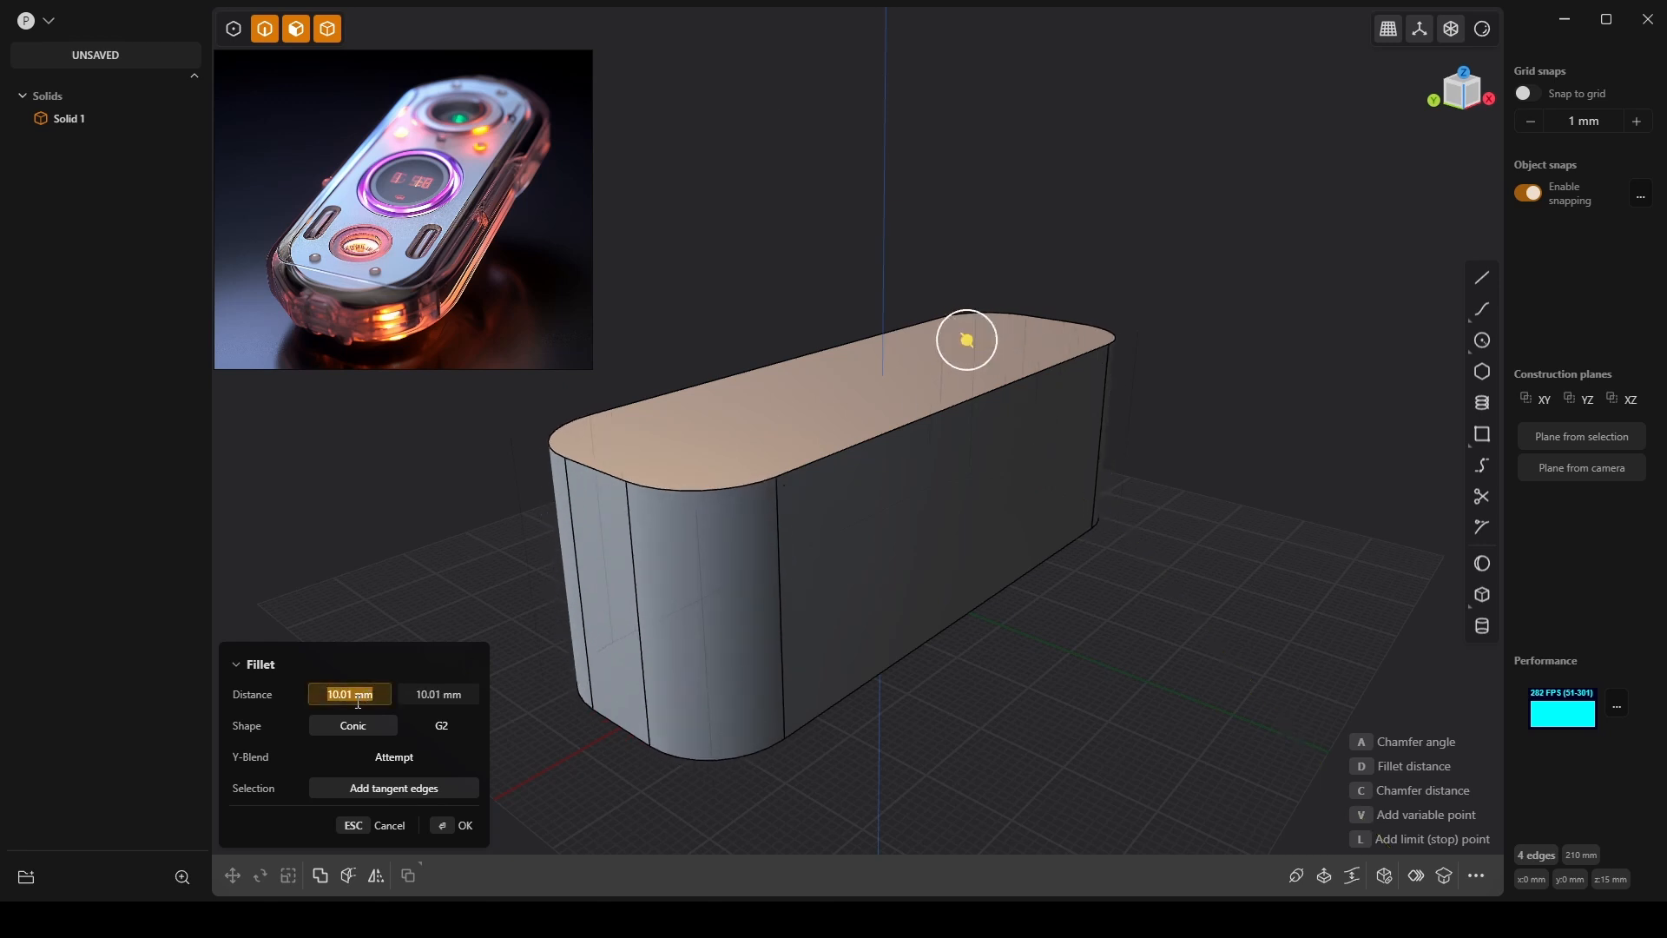
type("10.0")
key("Return")
left_click(450, 696)
type("10.0")
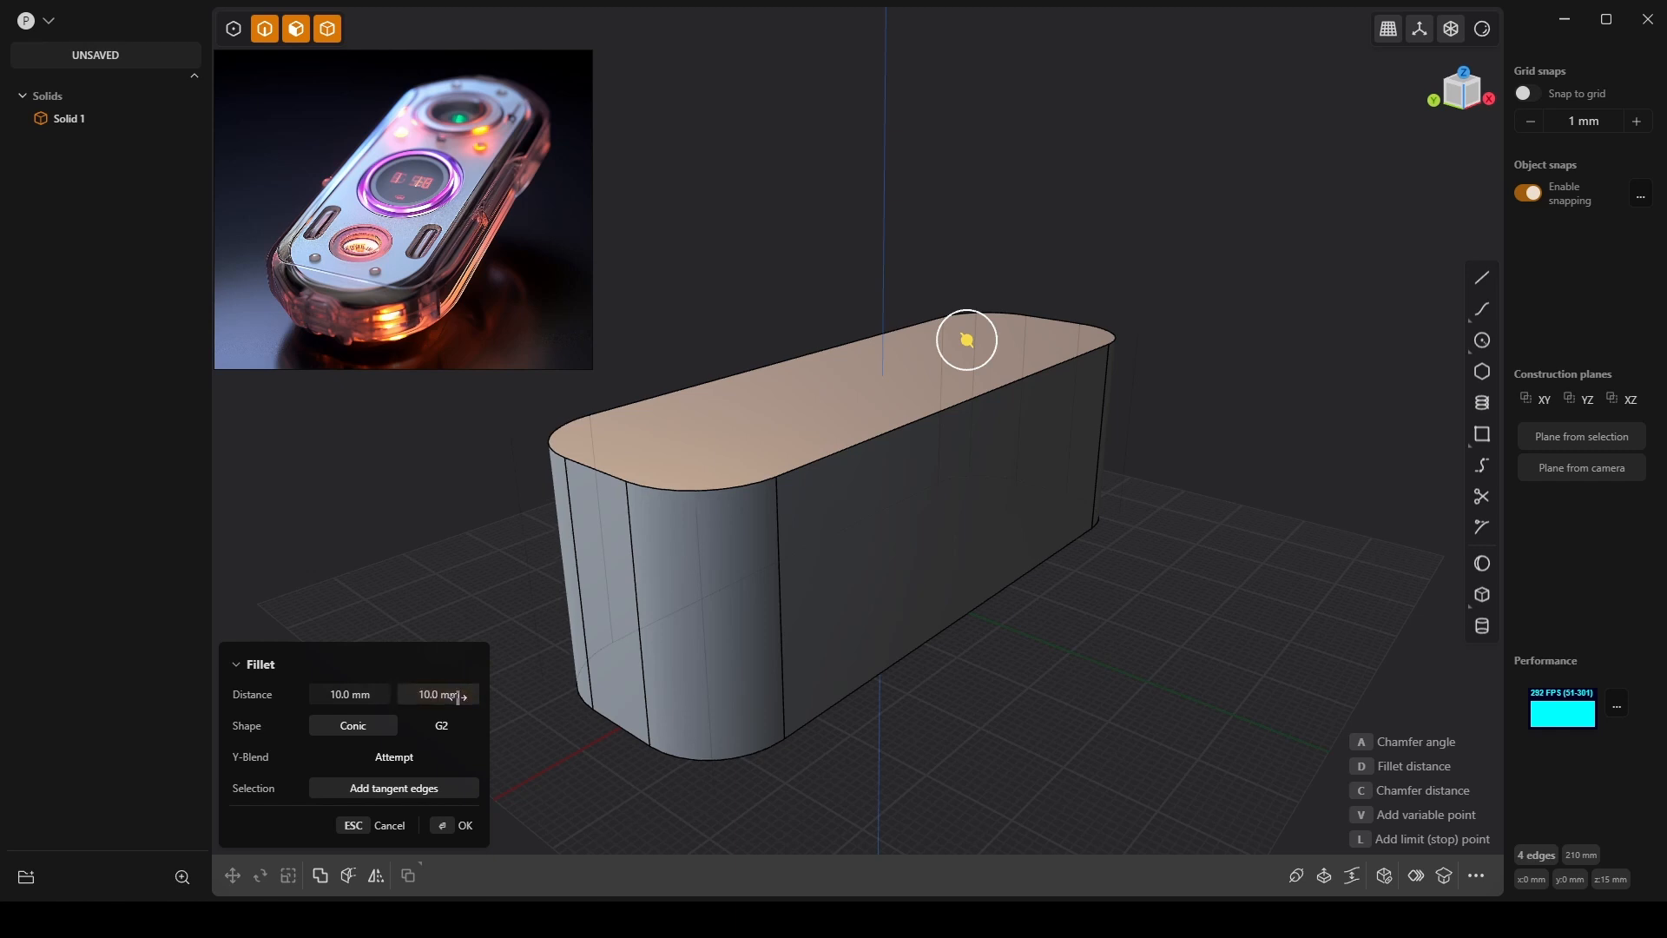
key("Return")
left_click(387, 691)
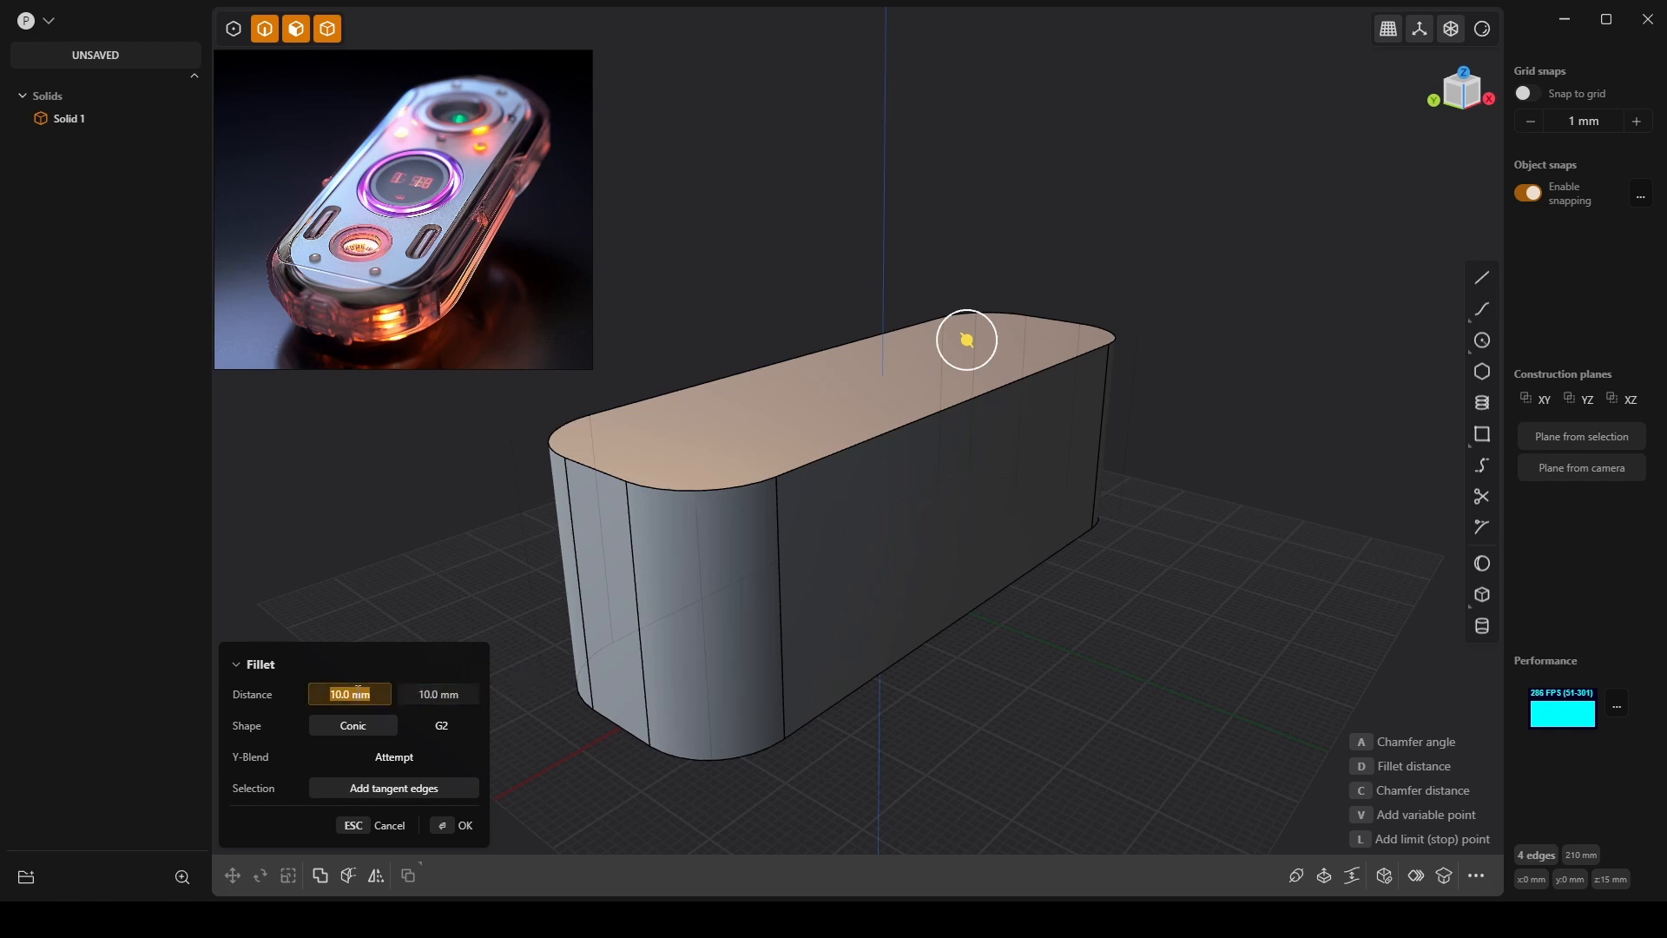
type("15")
key("Tab")
type("15")
key("Return")
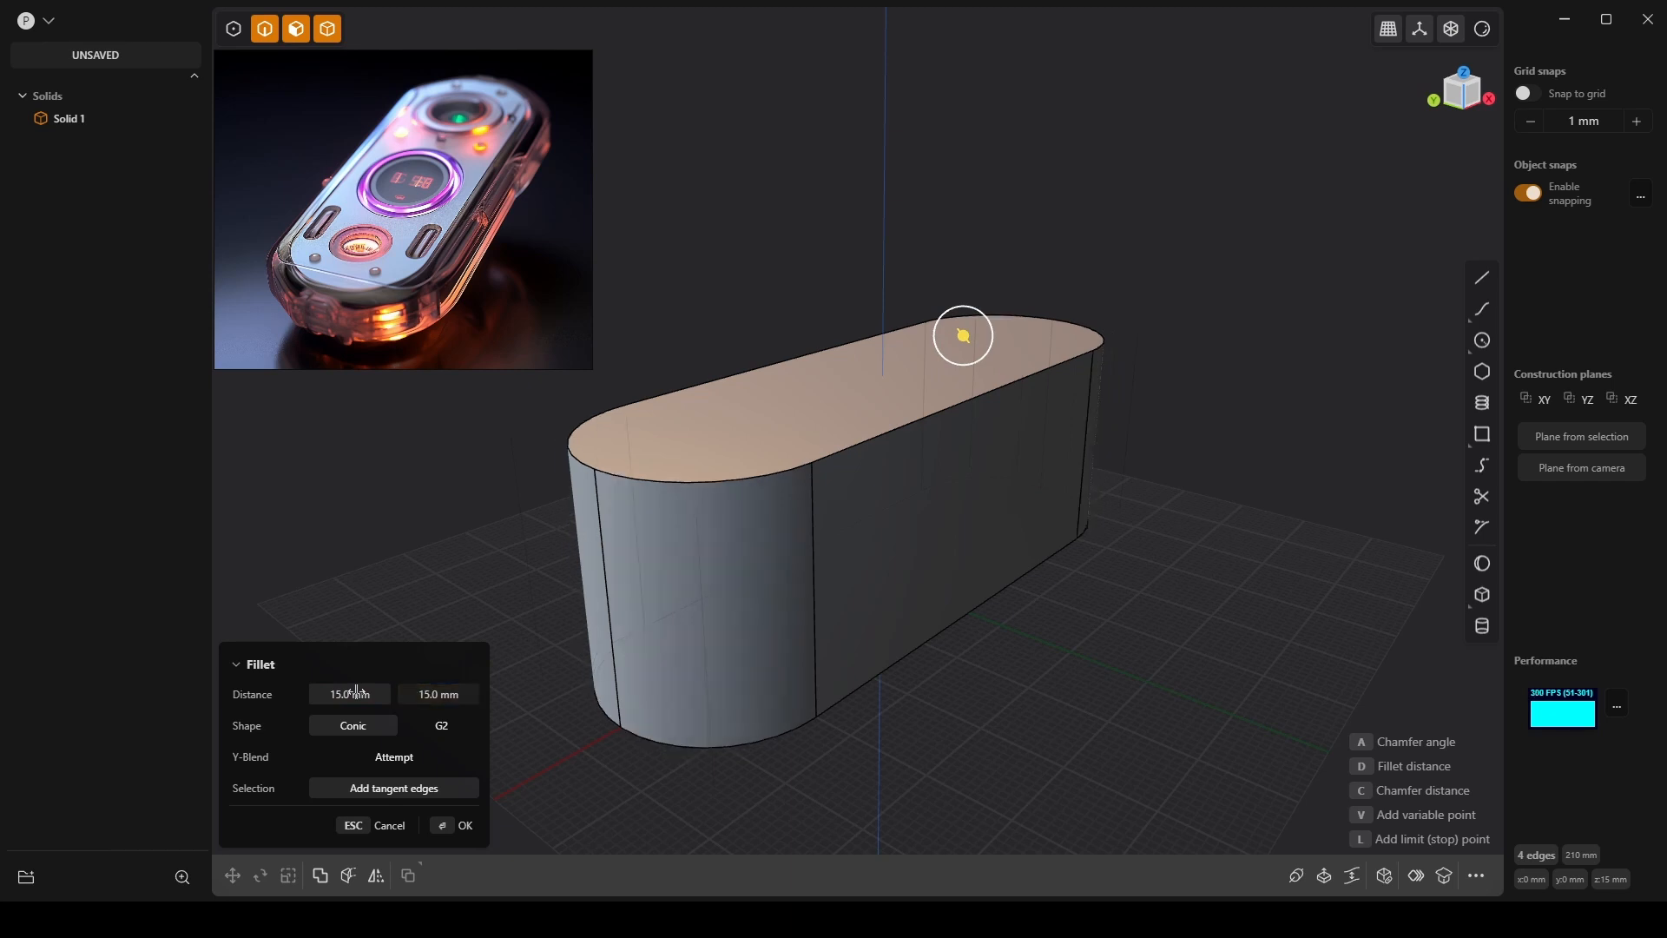
Try 12 mm, then set both fillet distances to 14 mm and commit.
left_click(356, 690)
type("12")
key("Tab")
type("12")
key("Return")
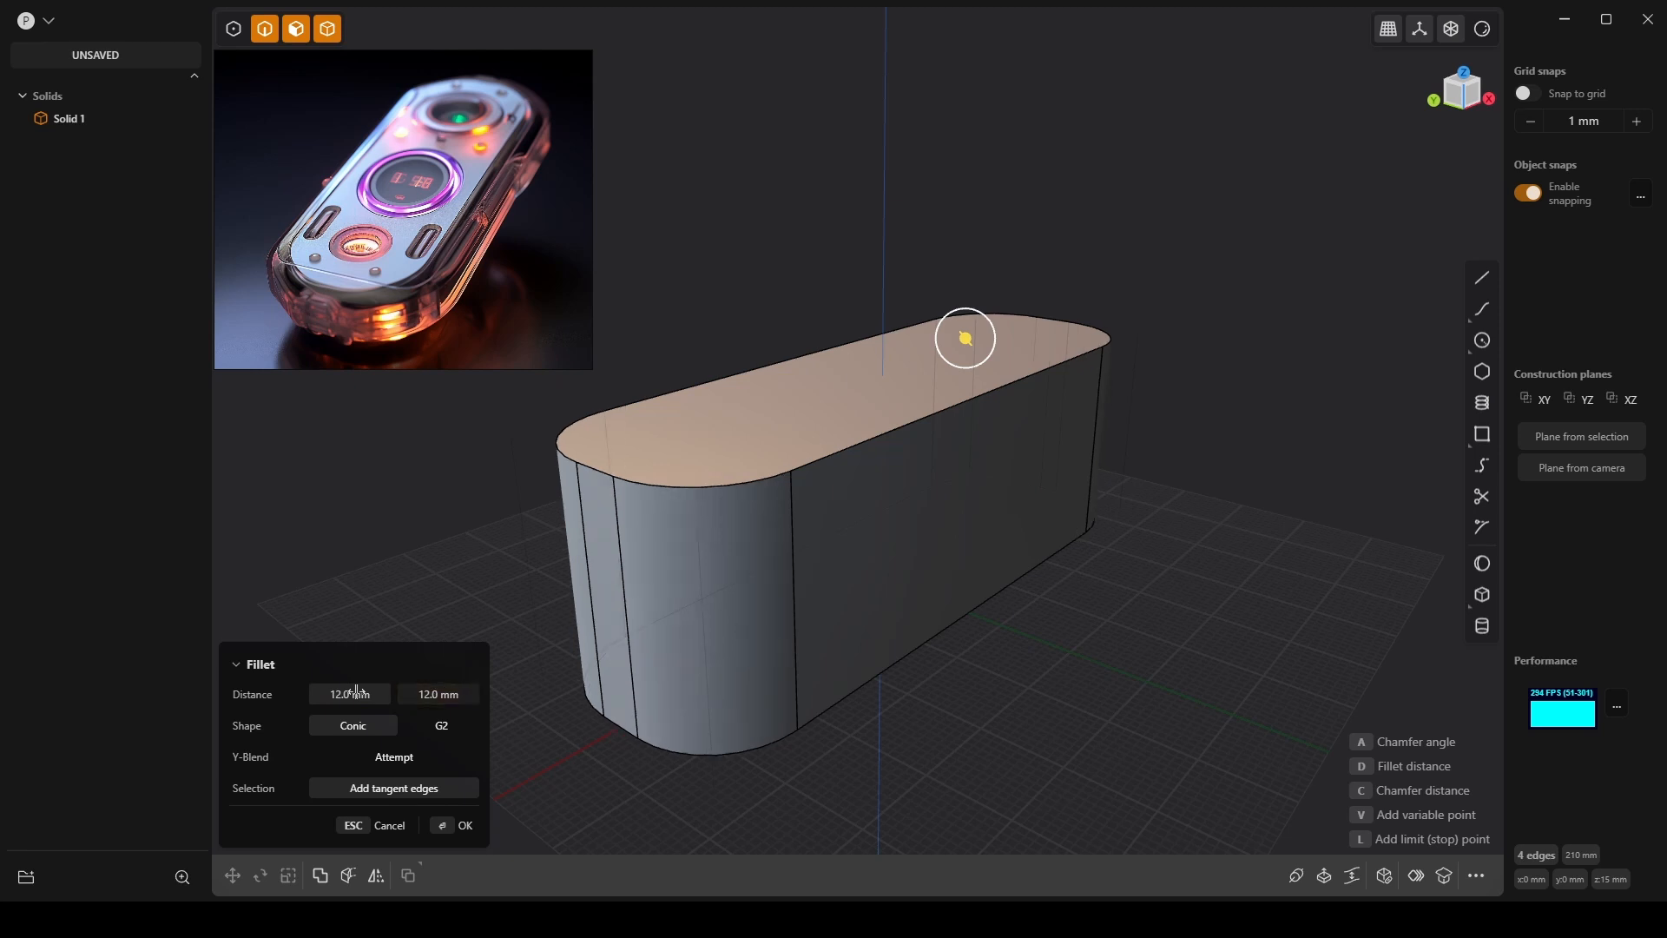
left_click(357, 690)
type("14")
key("Return")
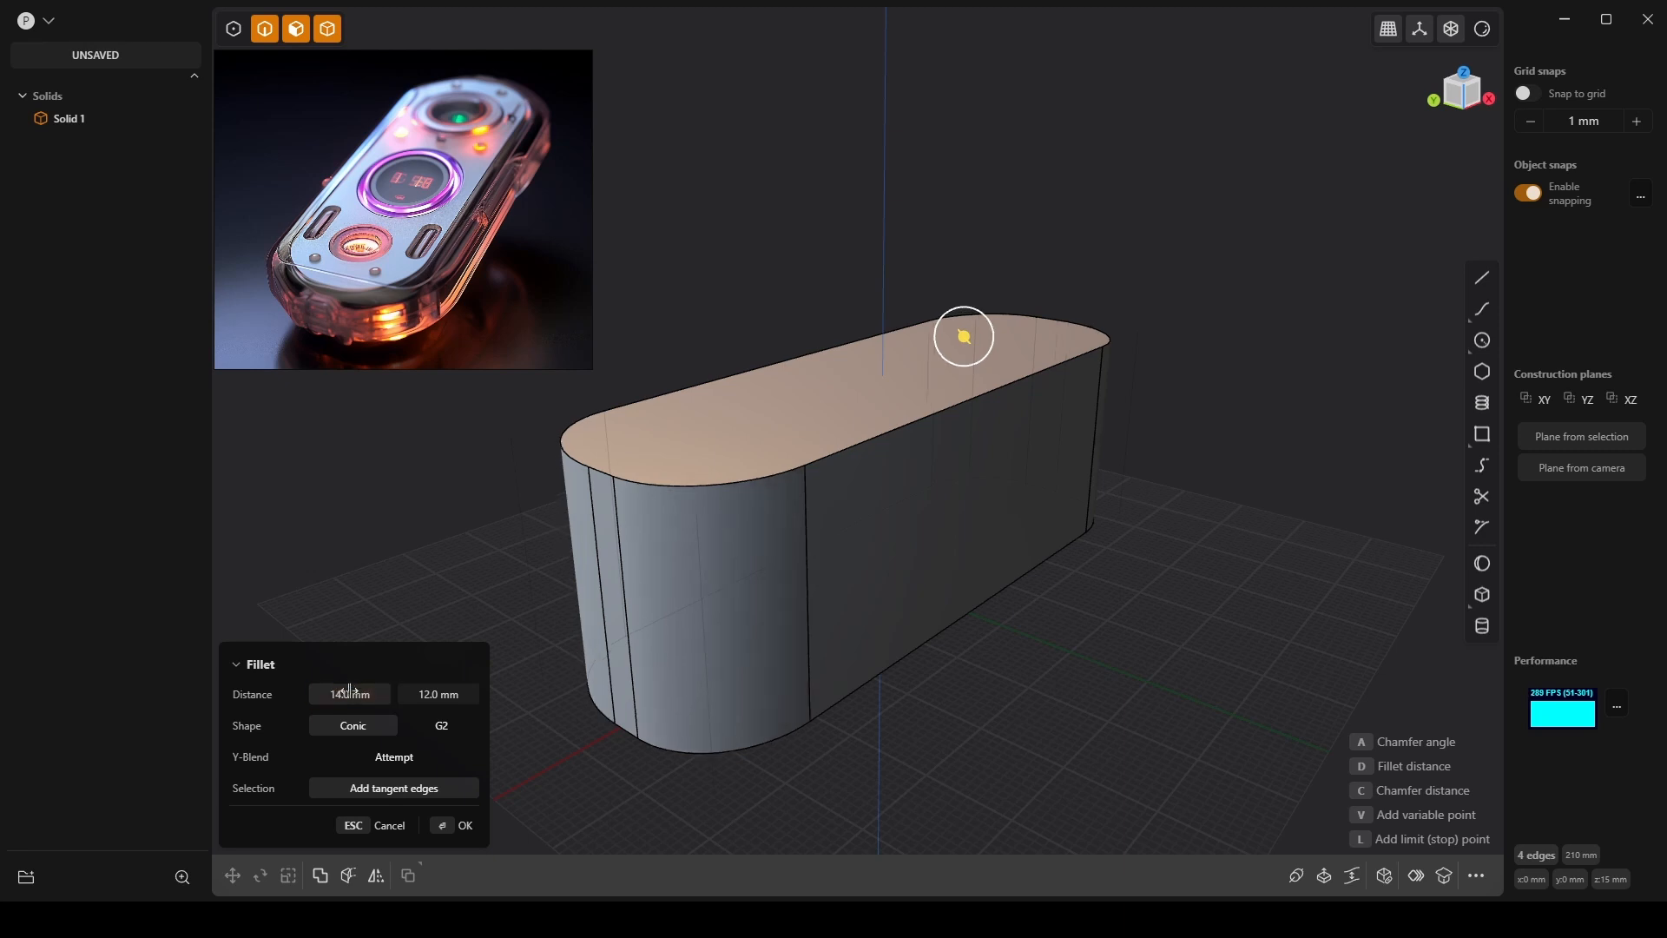
left_click(437, 688)
type("14")
key("Return")
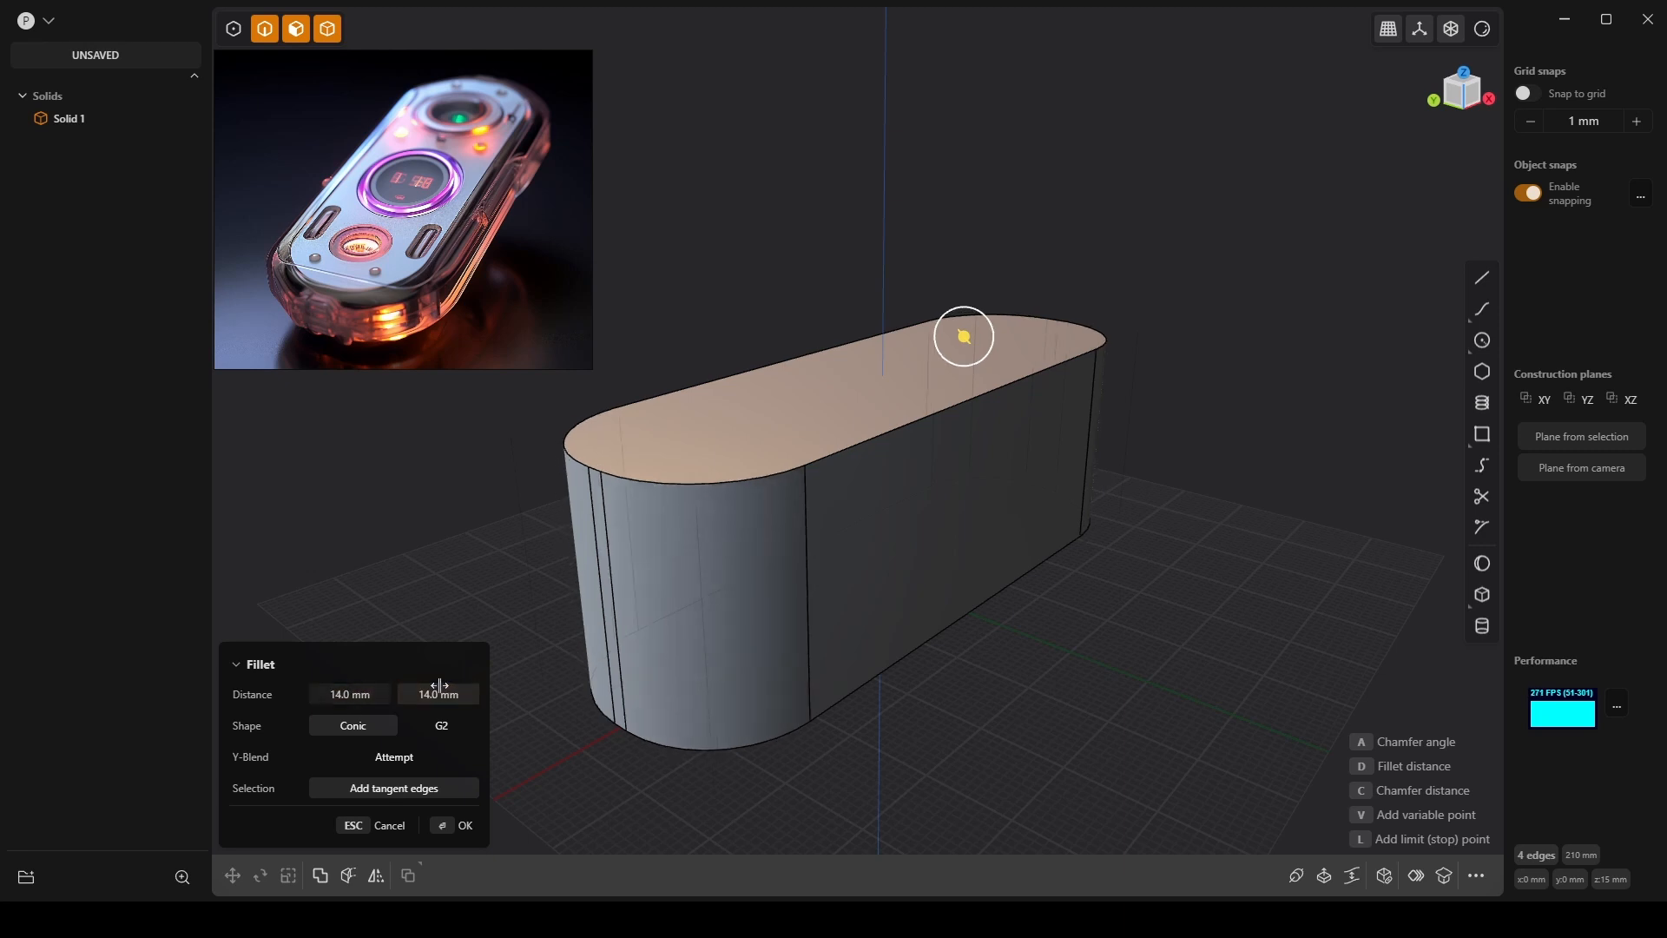
scroll(793, 330, "up", 2)
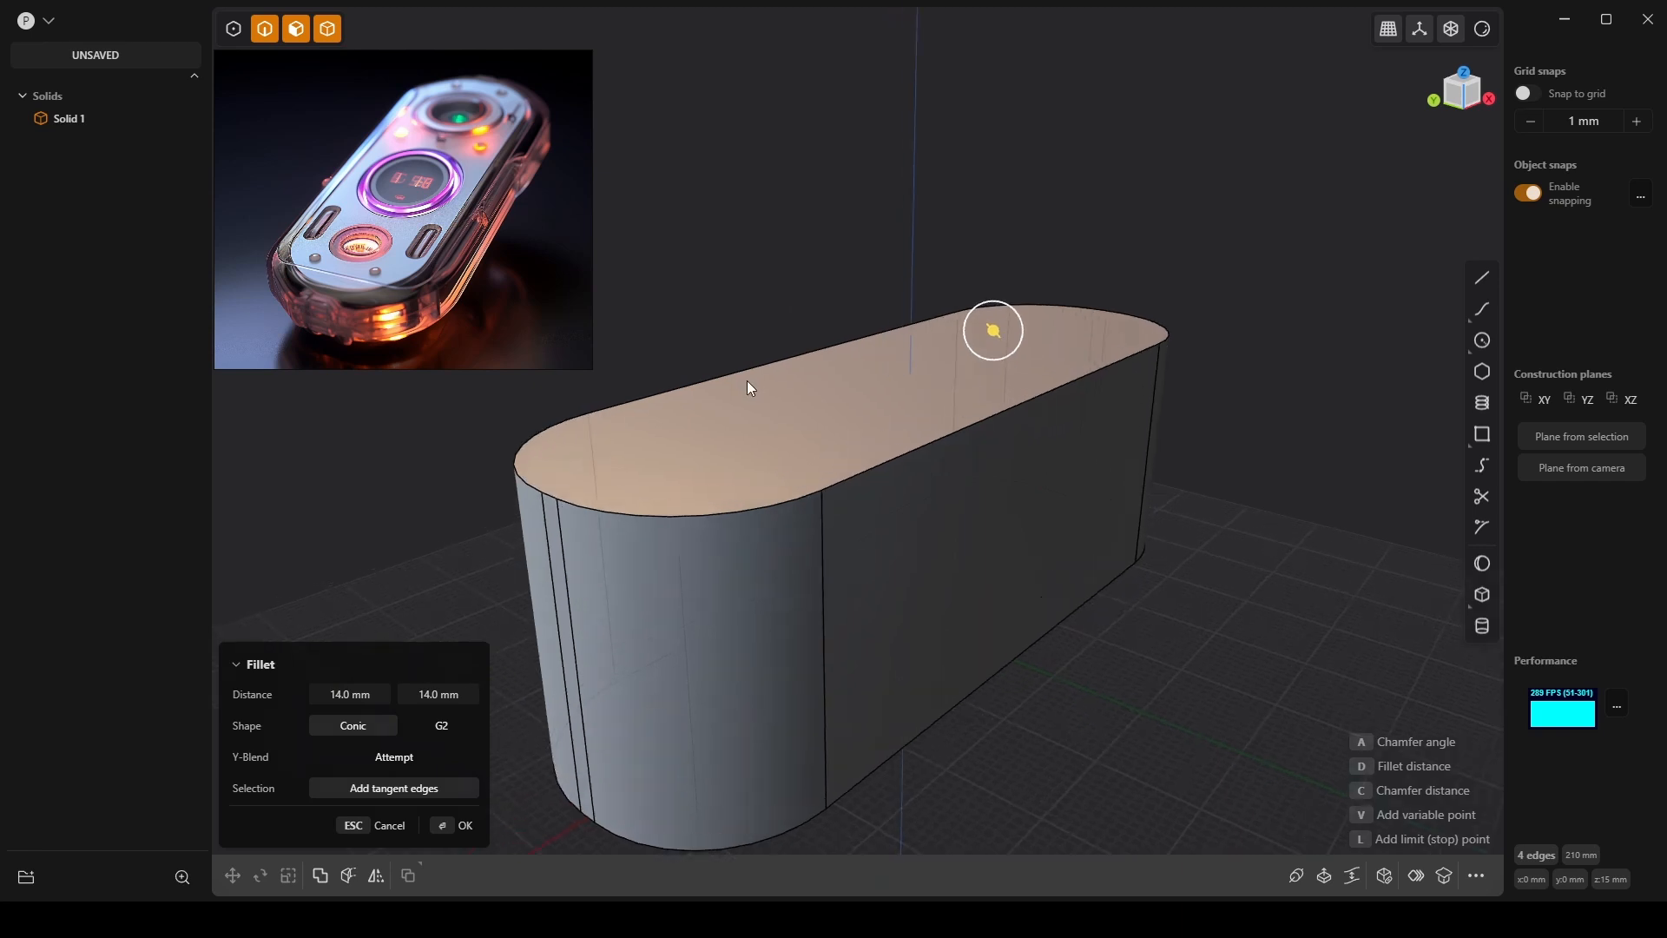
key("Return")
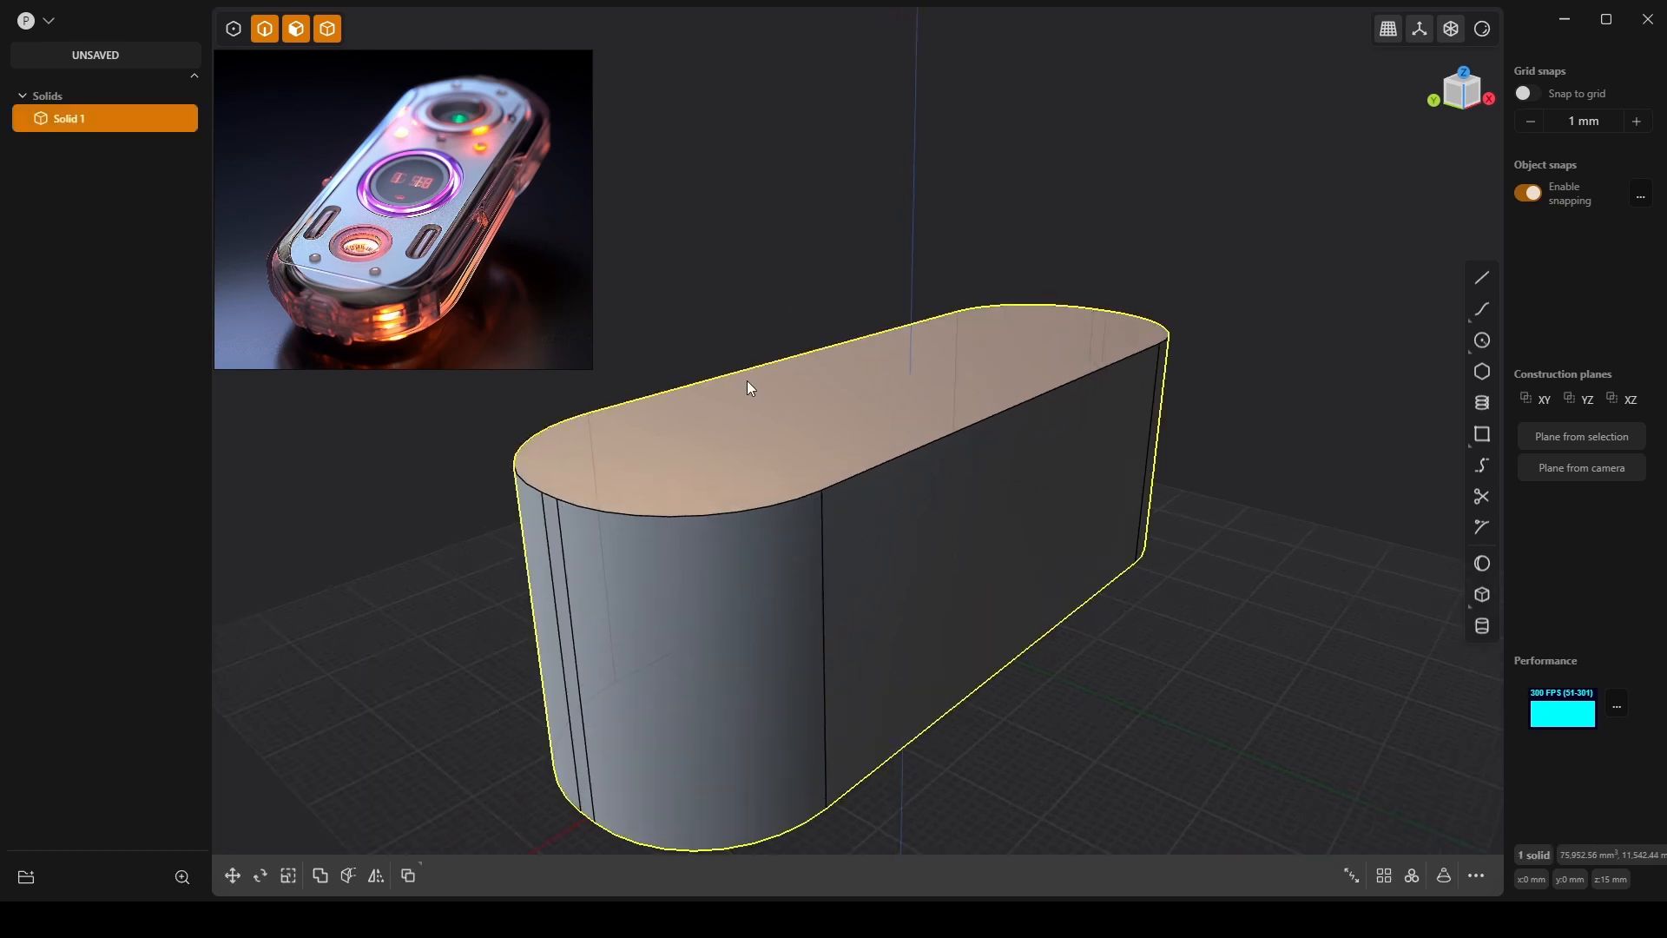
Offset the capsule's top face down to -21.19 mm, flattening it into a slab.
left_click(872, 416)
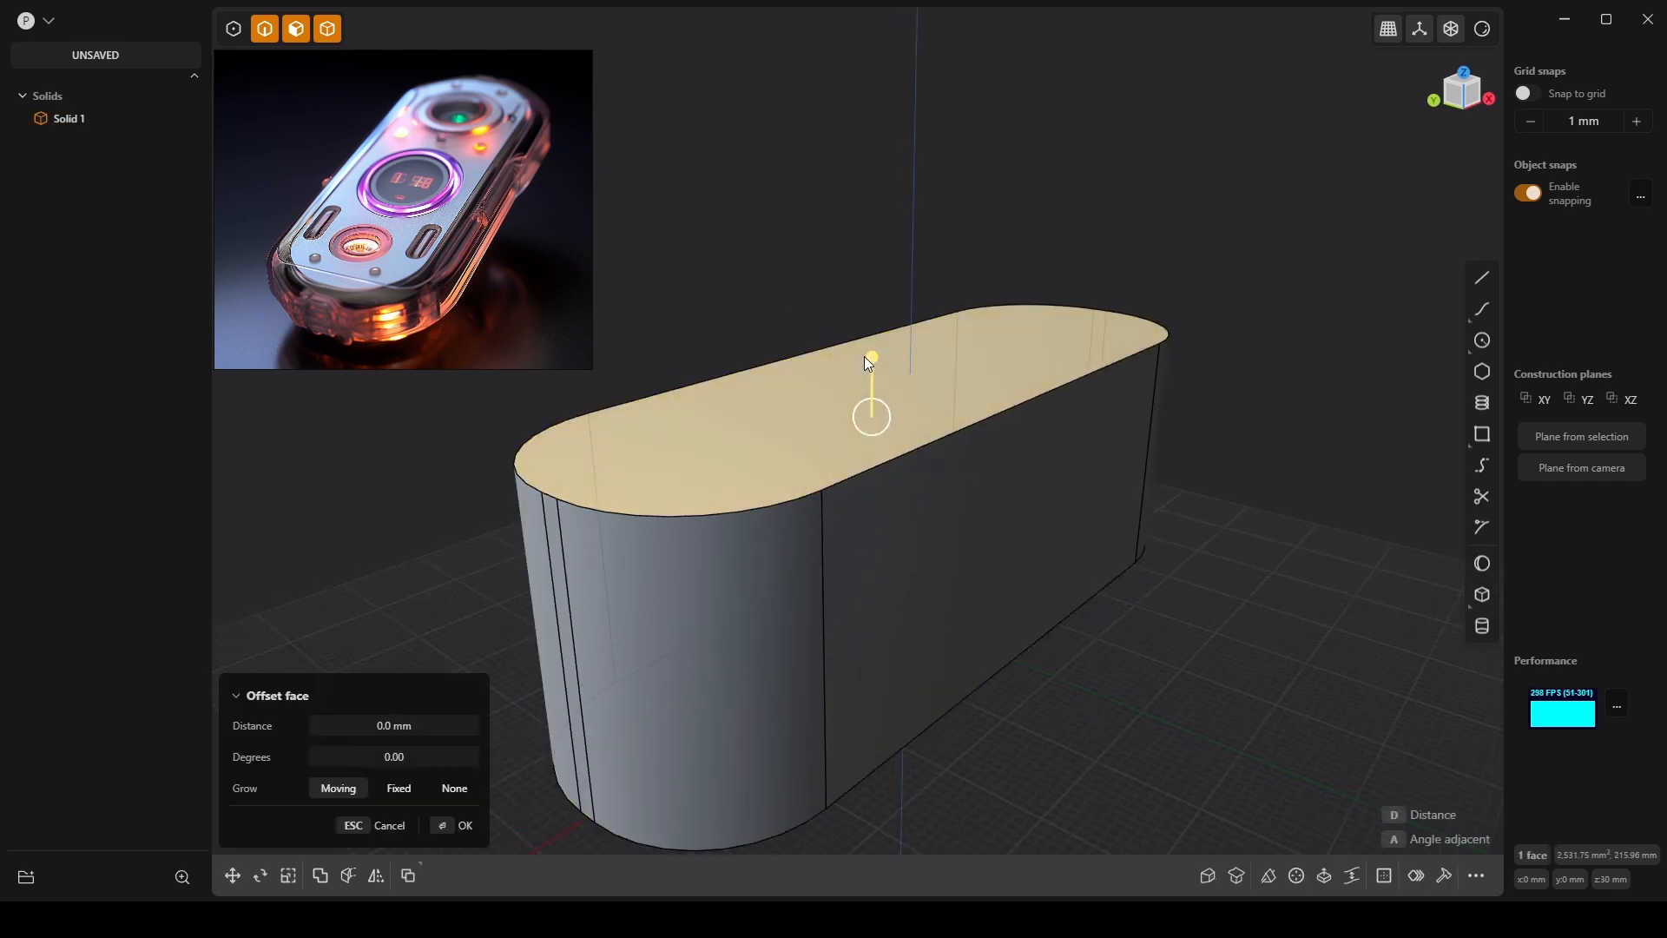
left_click_drag(875, 359, 877, 582)
scroll(757, 658, "up", 3)
middle_click_drag(774, 459, 889, 321, "shift")
left_click_drag(895, 386, 901, 362)
middle_click_drag(1058, 499, 824, 686)
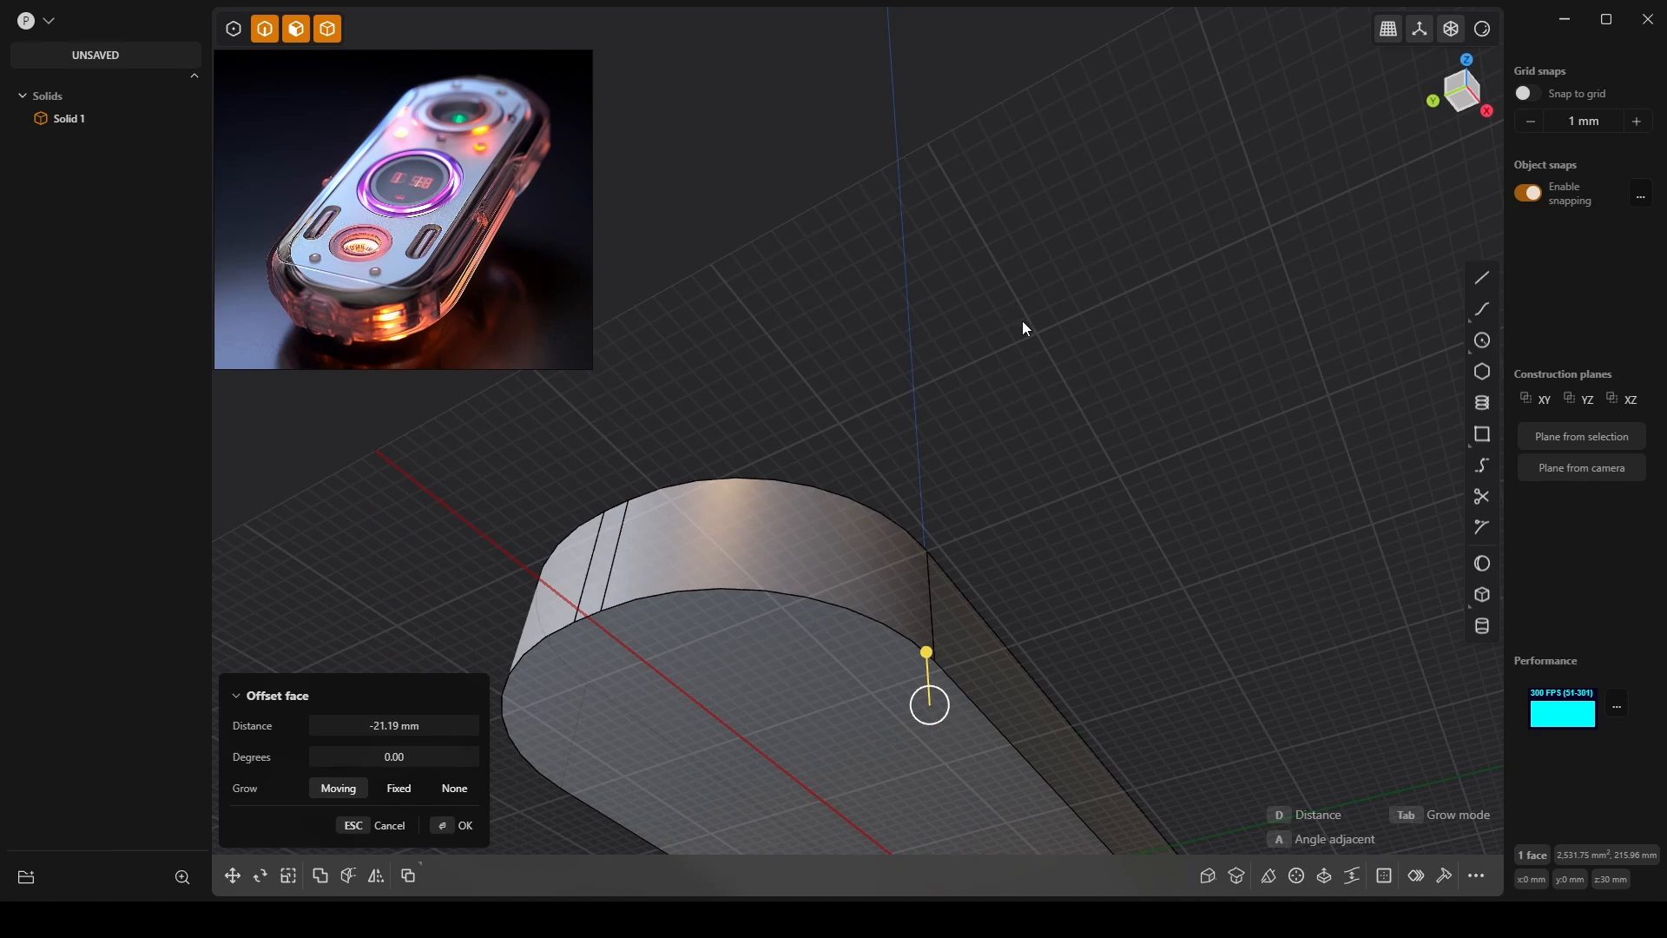
middle_click_drag(1023, 327, 935, 531)
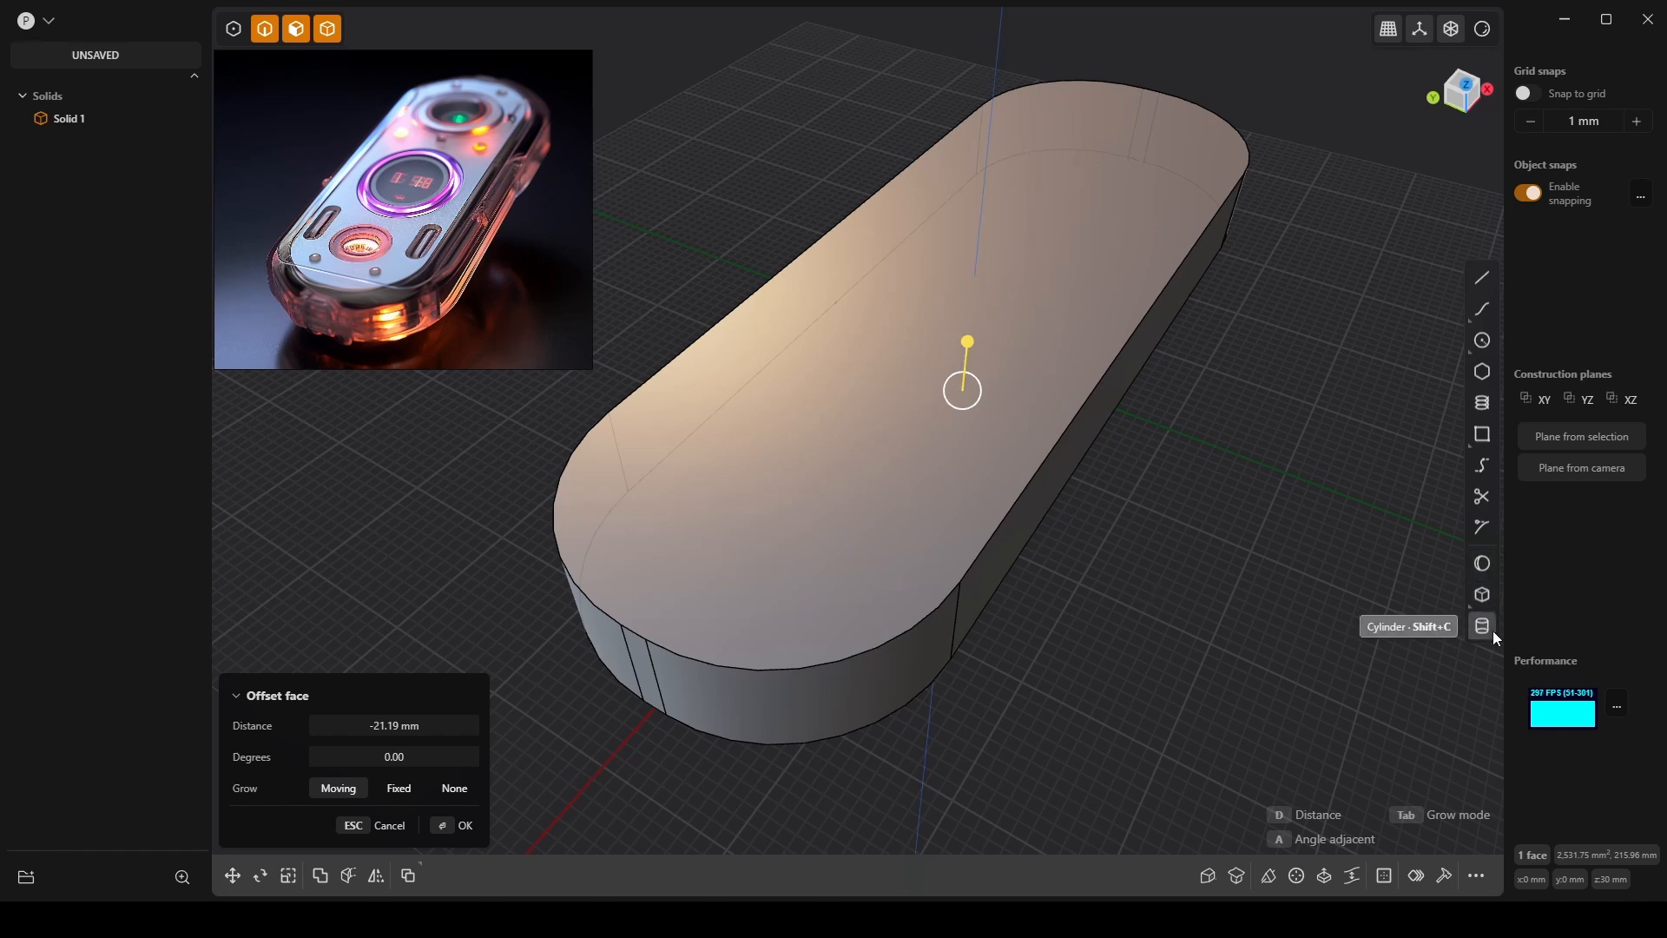
Draw a trial center circle on the top face, cancel it, redraw it, then undo it.
left_click(1484, 341)
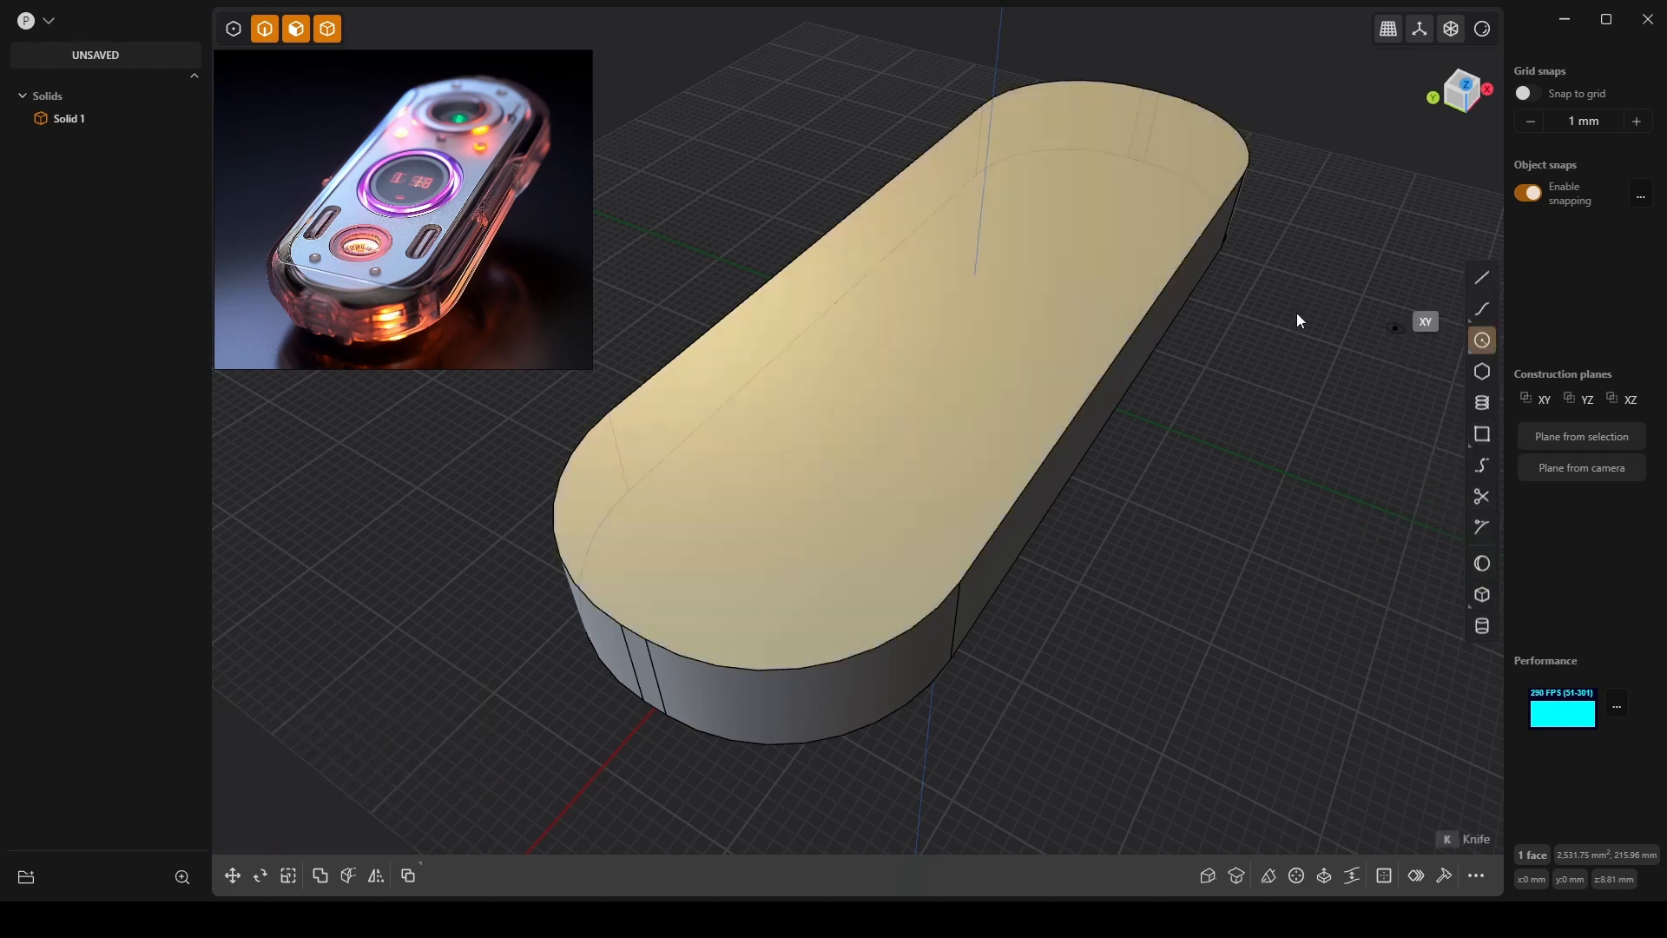
left_click(974, 276)
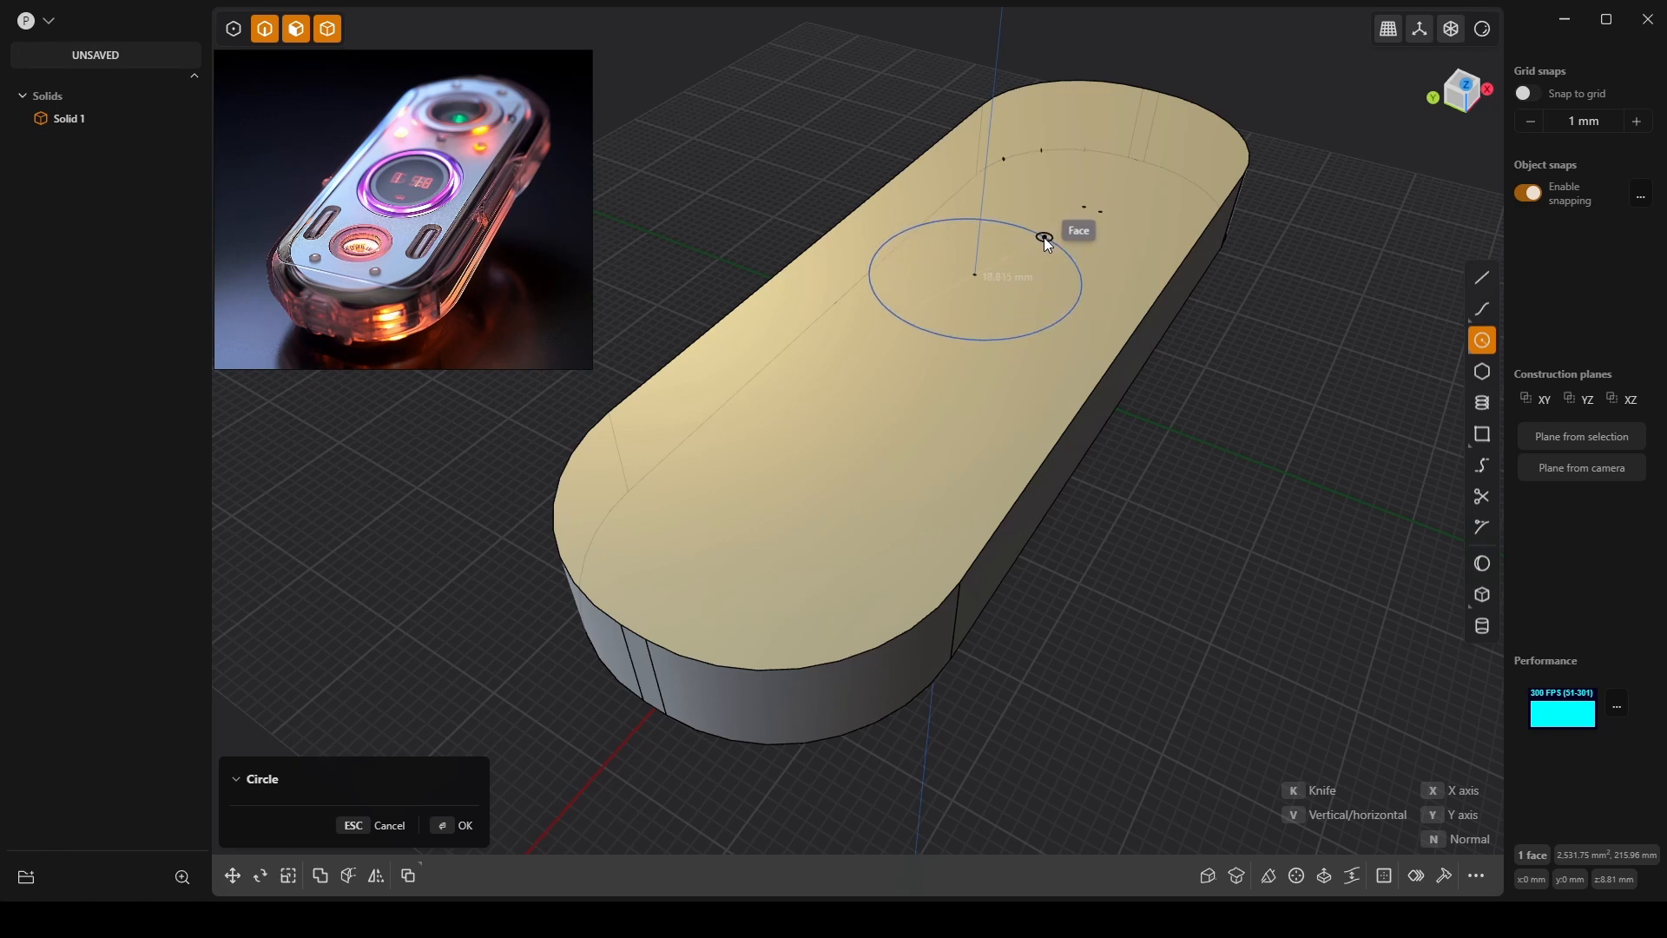
left_click(1044, 237)
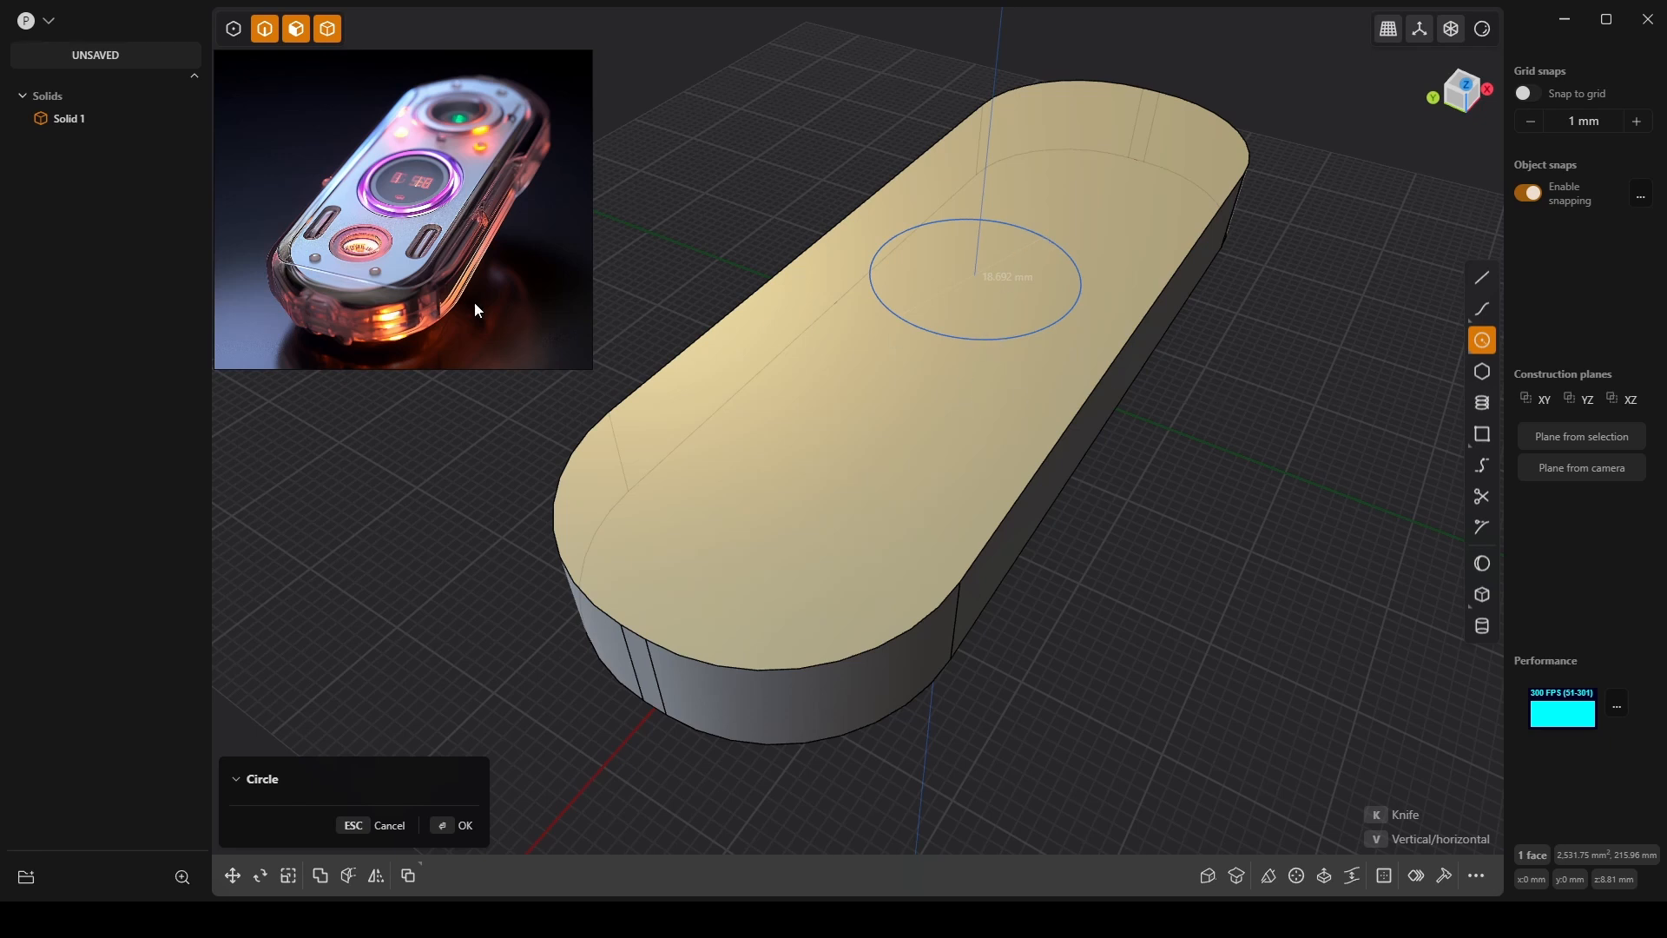
middle_click_drag(627, 528, 1059, 388)
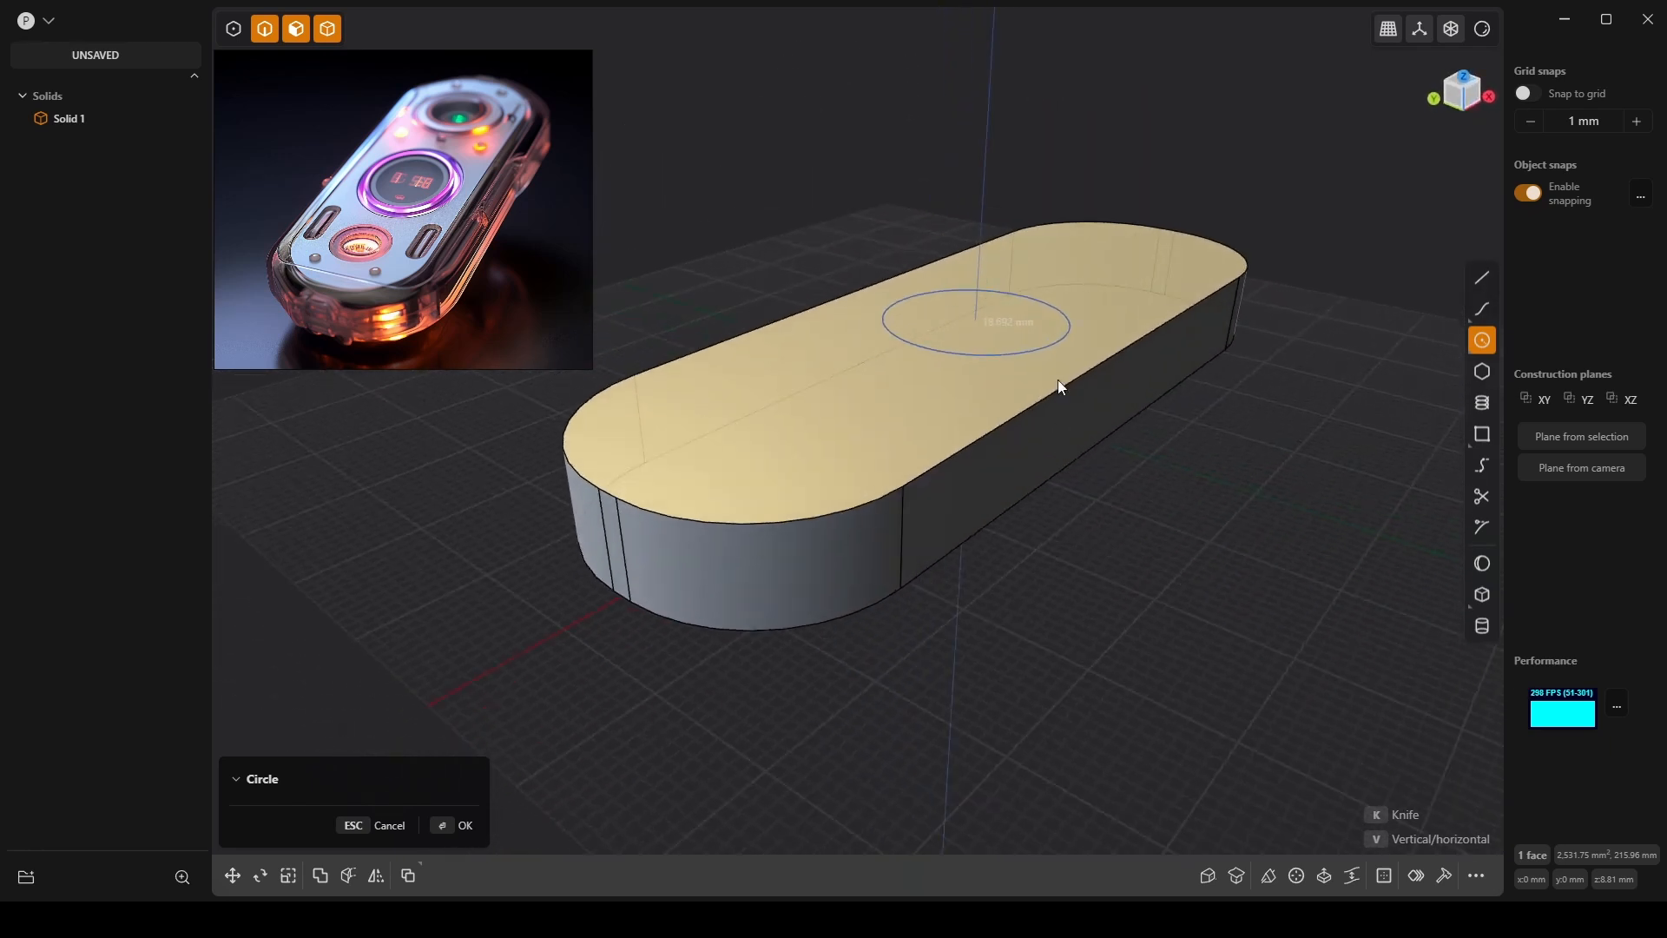
middle_click_drag(1202, 419, 1219, 457)
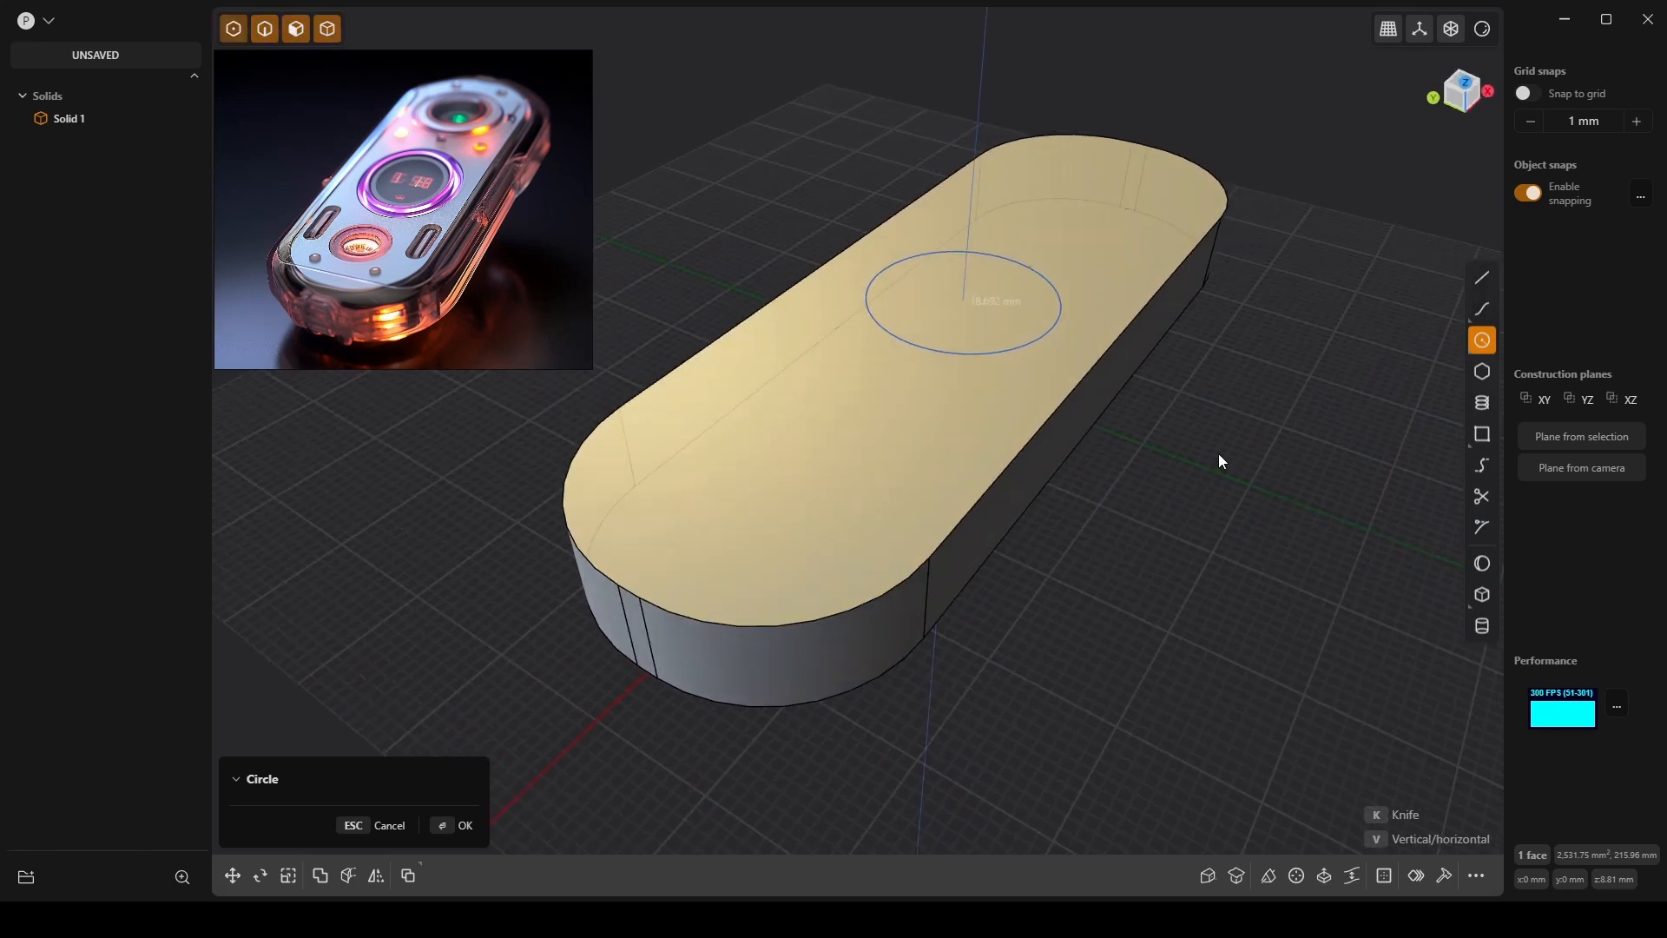
key("Escape")
left_click(1484, 345)
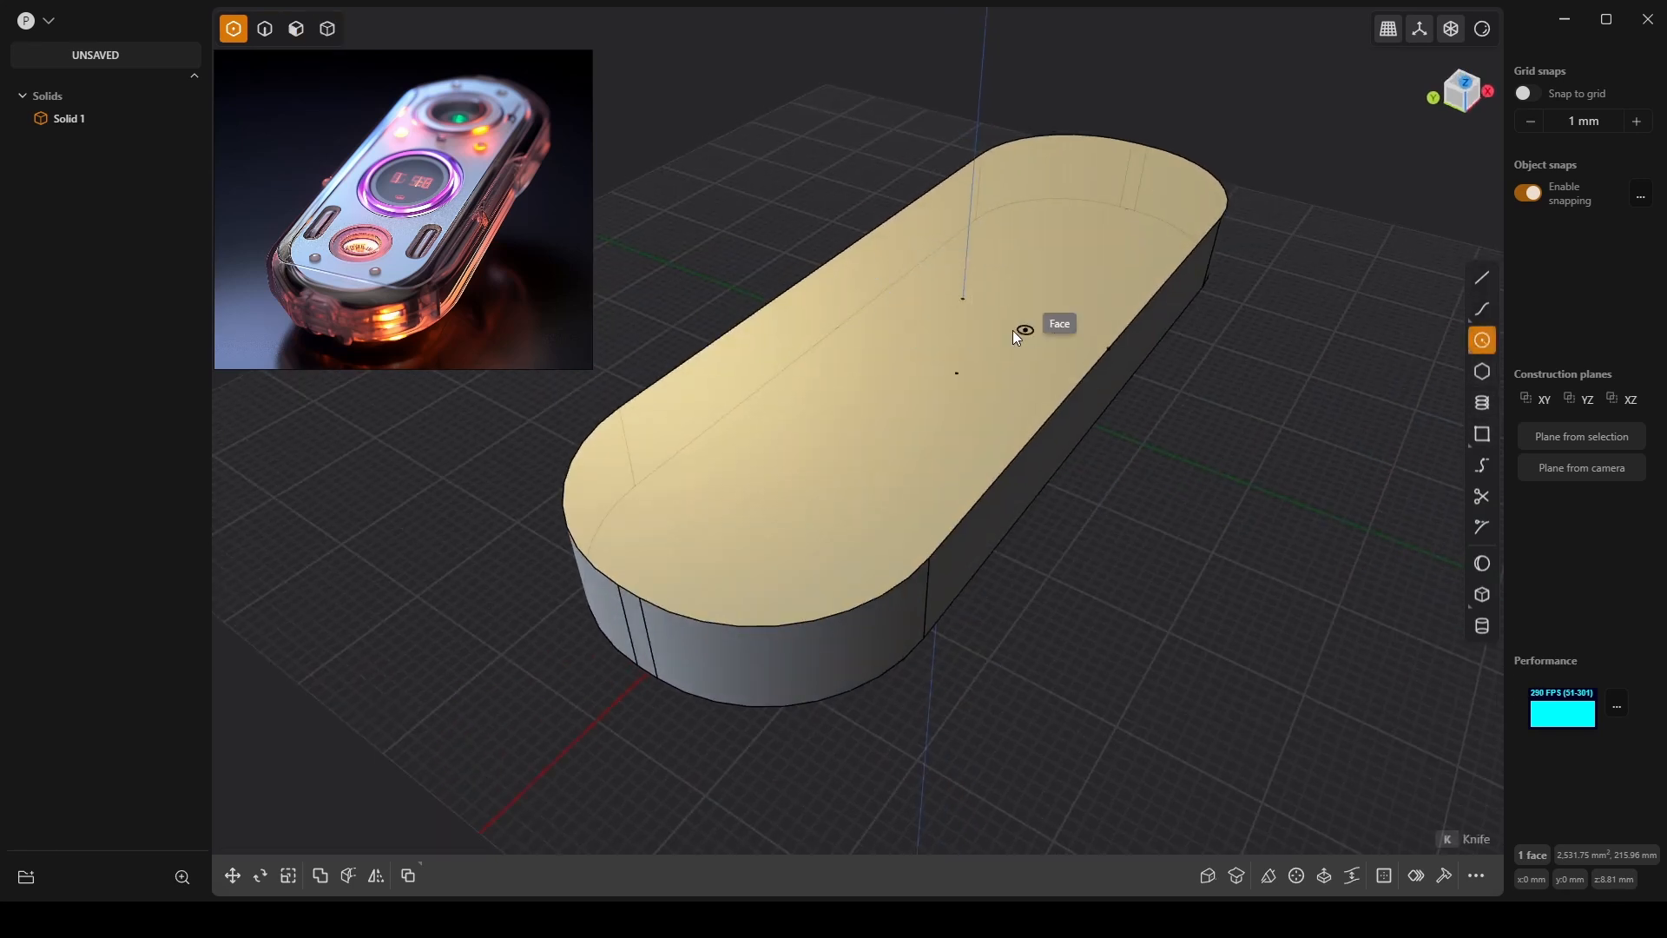
left_click(964, 300)
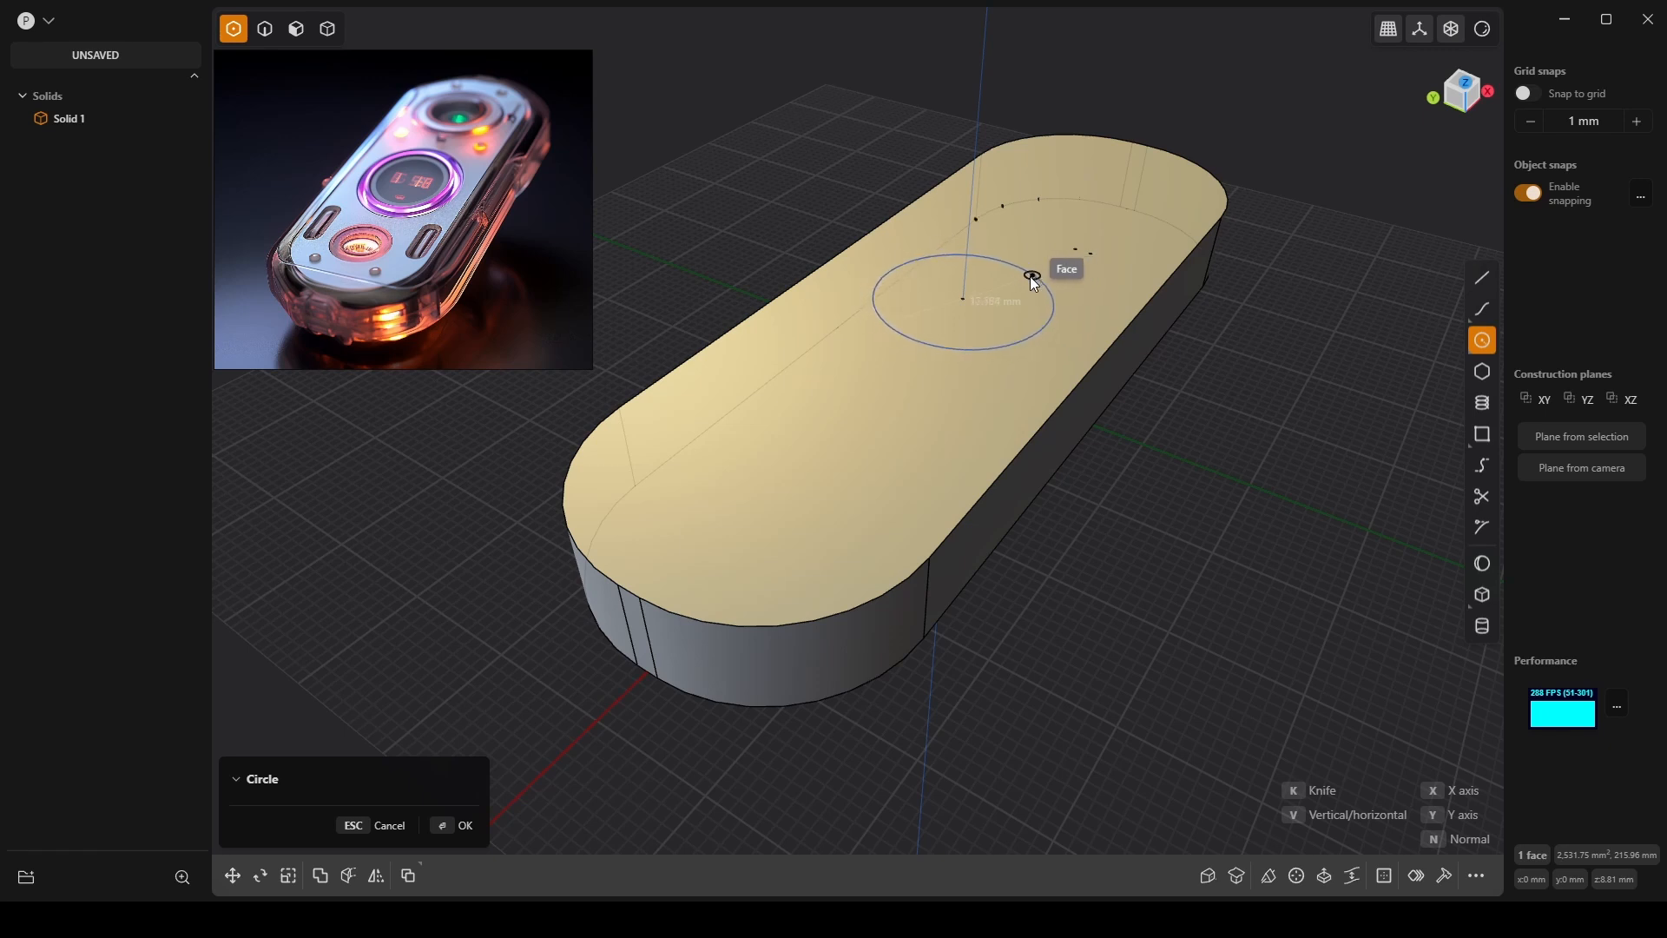
left_click(1054, 274)
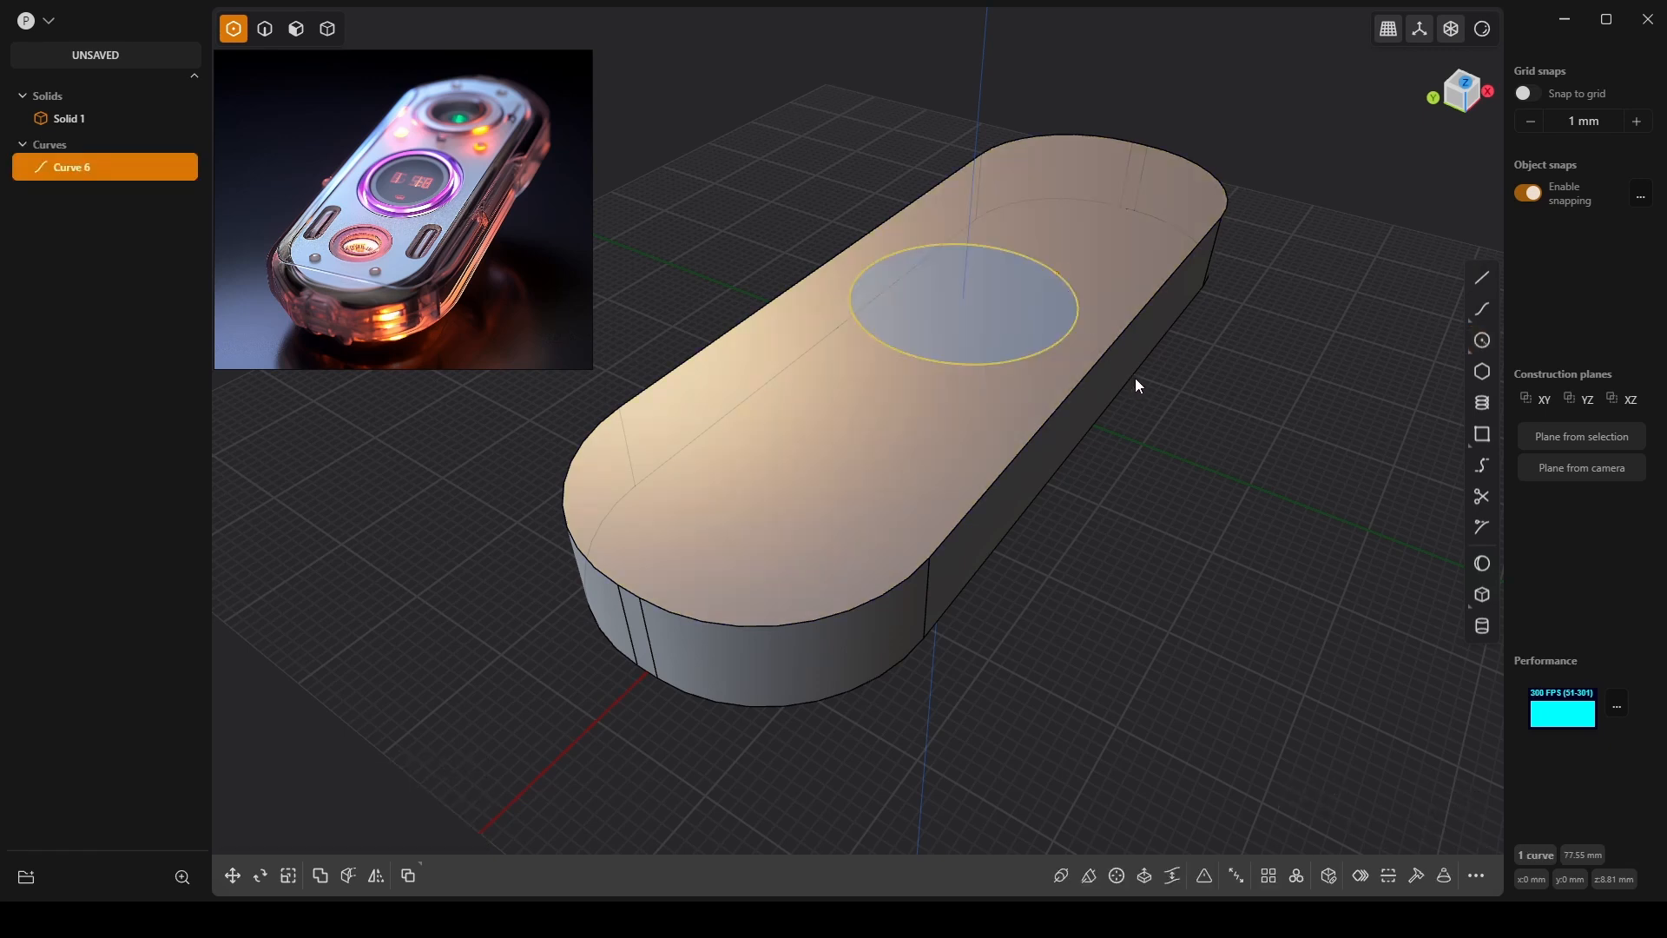
key("ctrl+z")
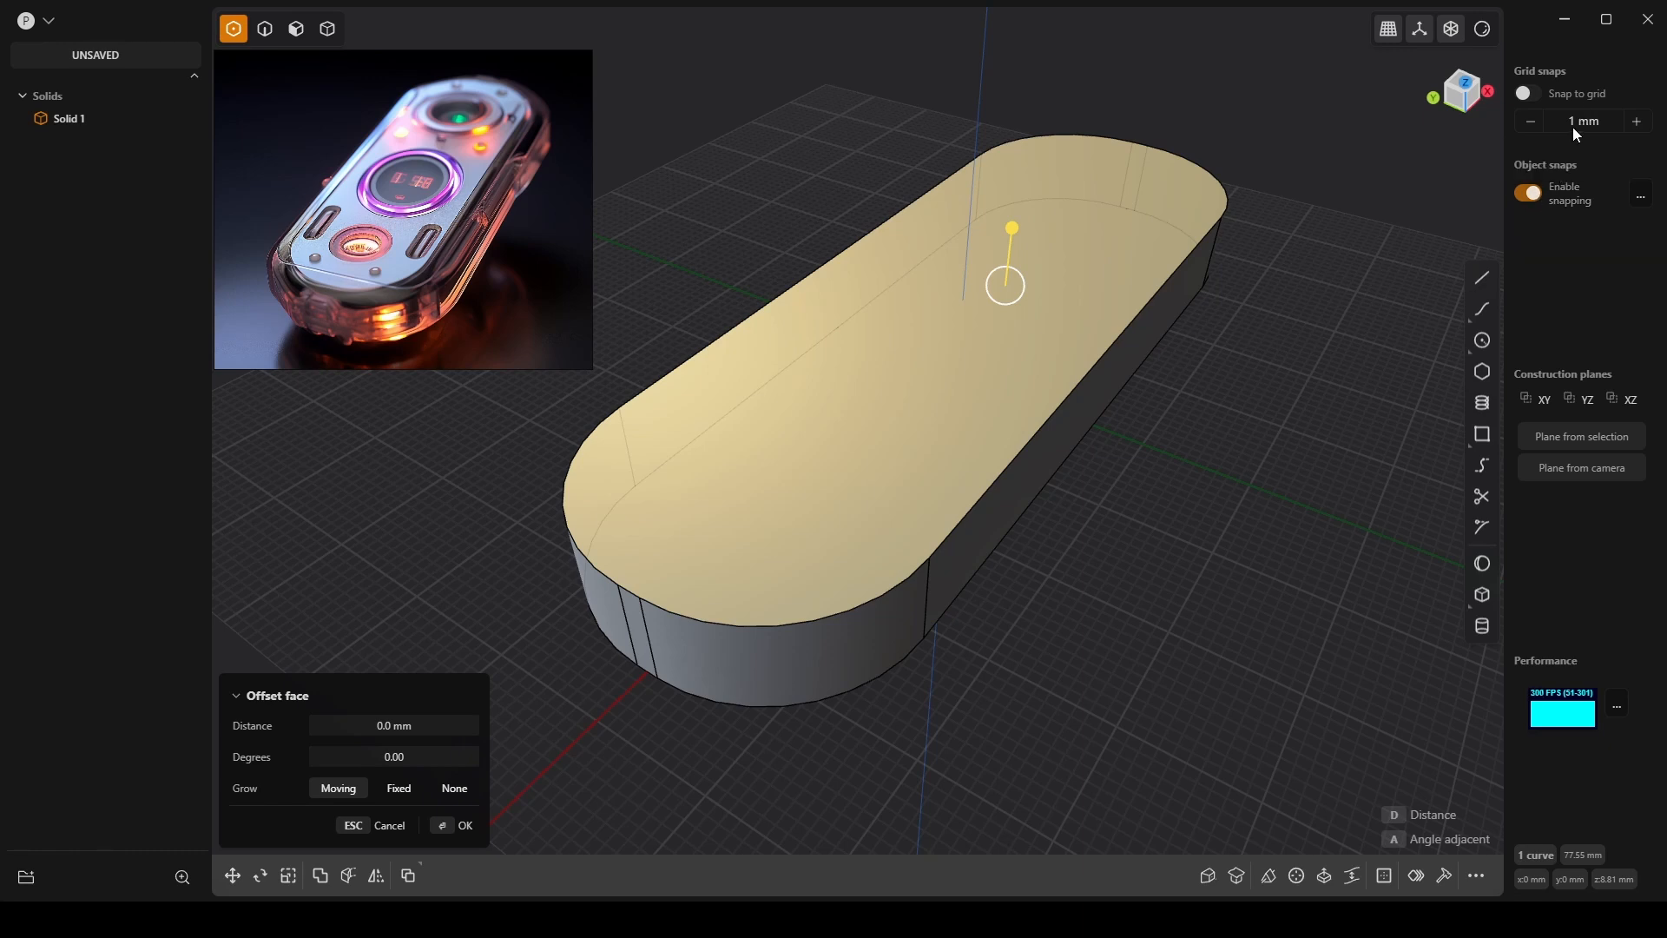
Set grid snap to 5 mm, view the capsule from the top, and center a circle at the origin.
left_click(1638, 121)
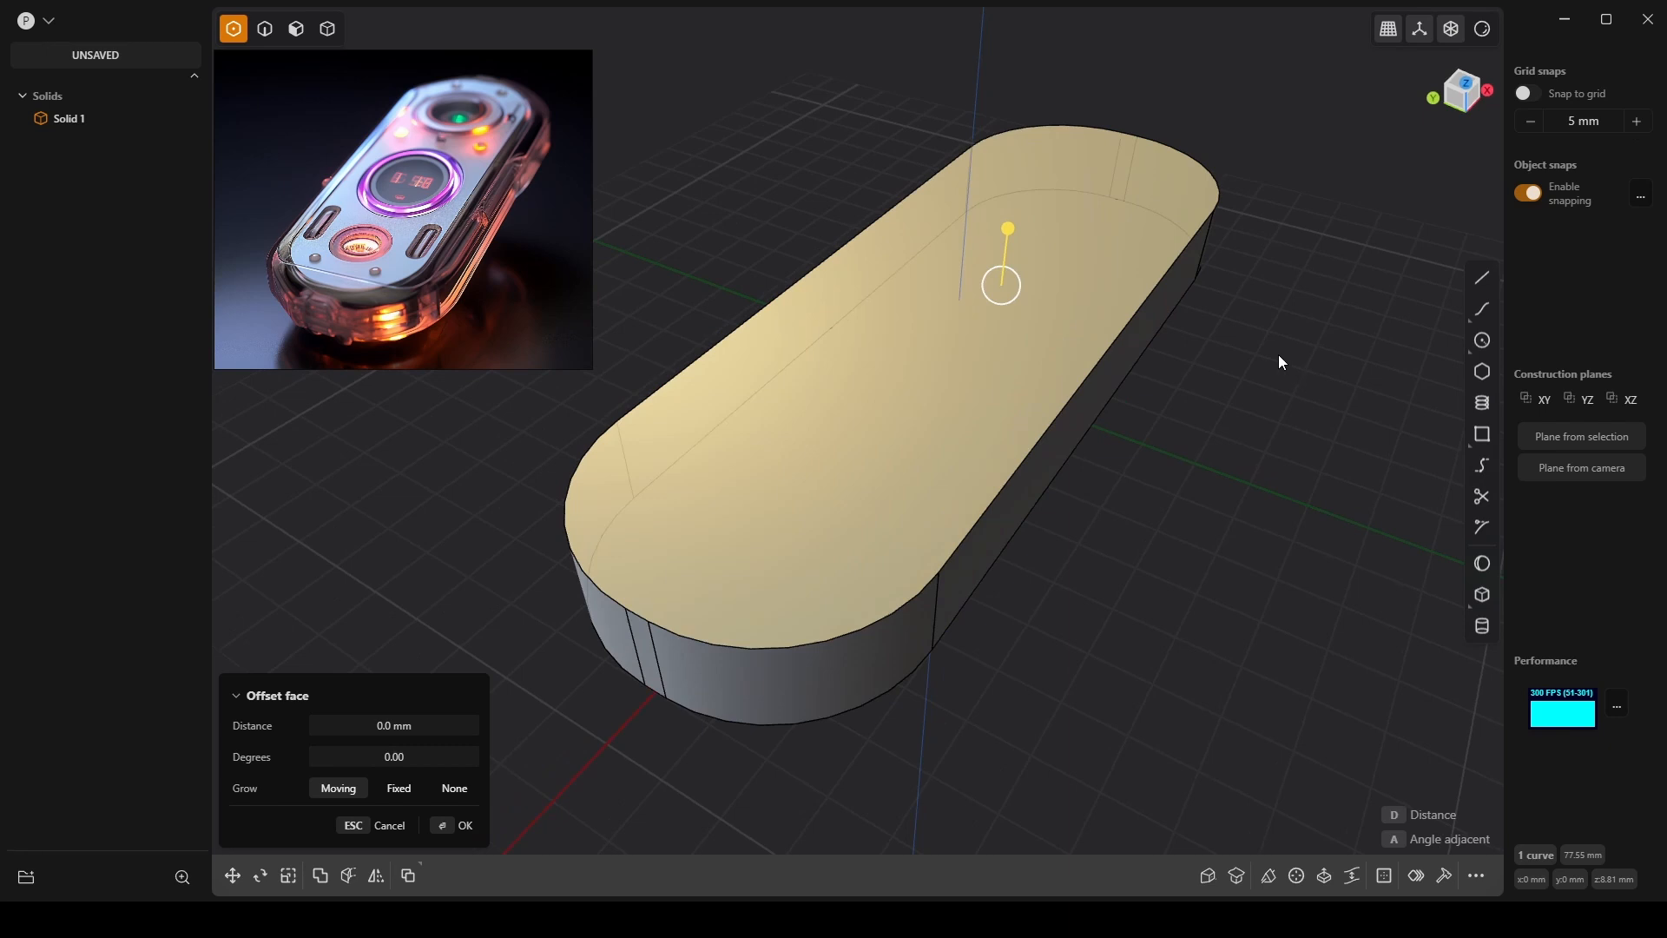
middle_click_drag(1278, 355, 1374, 450)
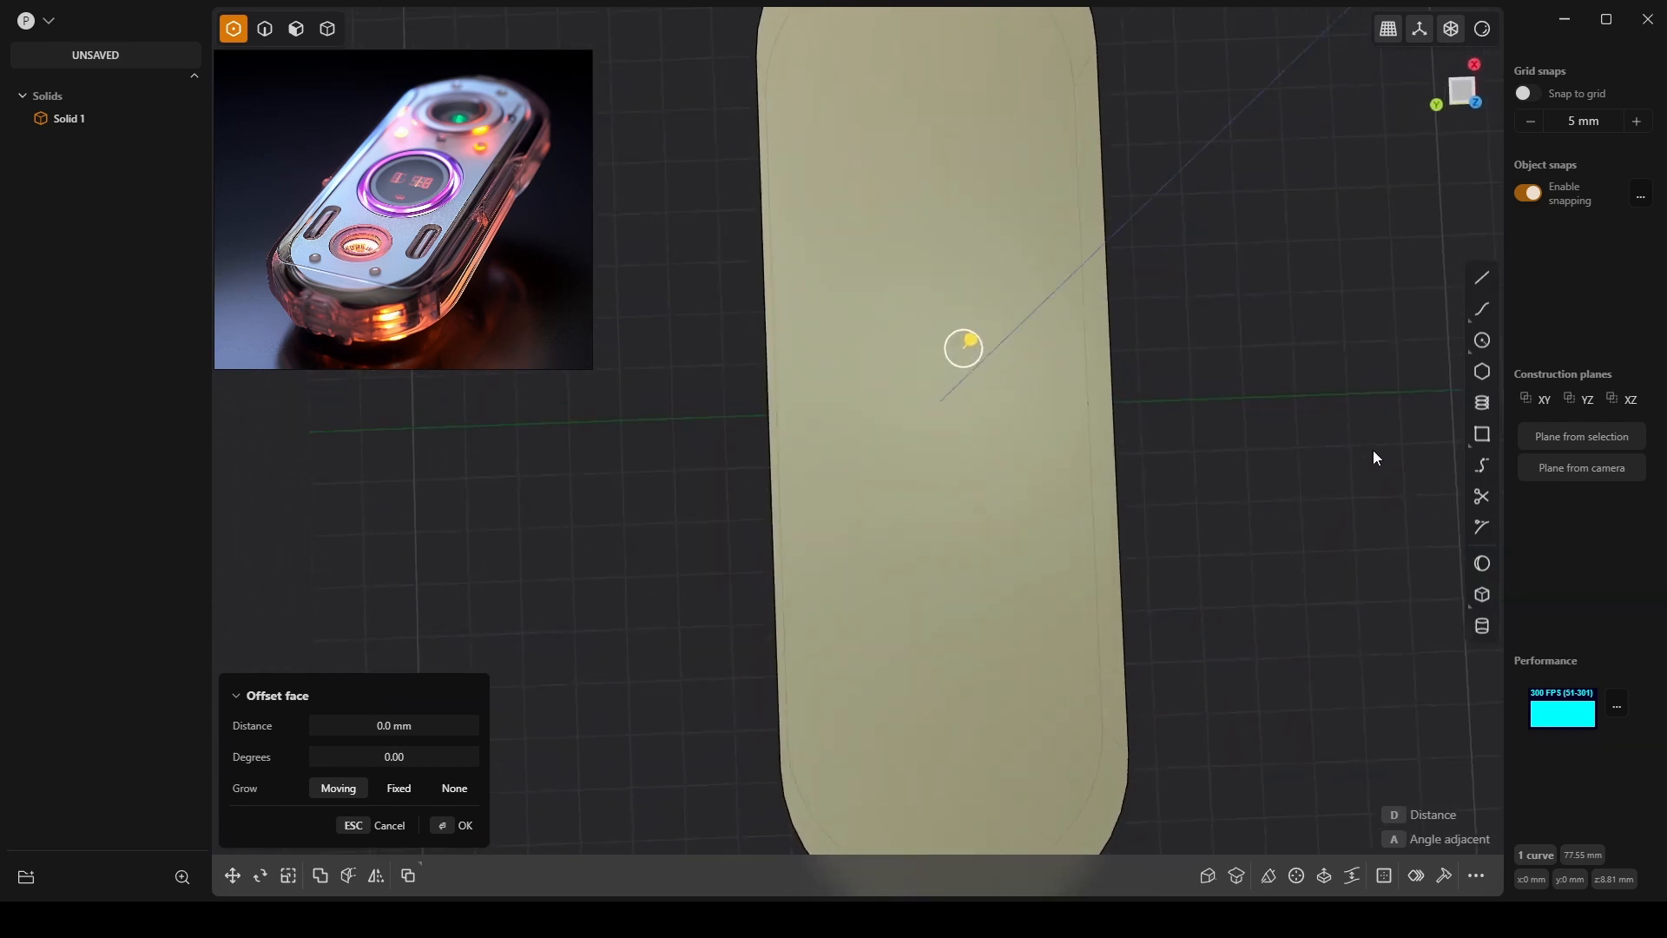
left_click(1465, 88)
scroll(1120, 187, "up", 3)
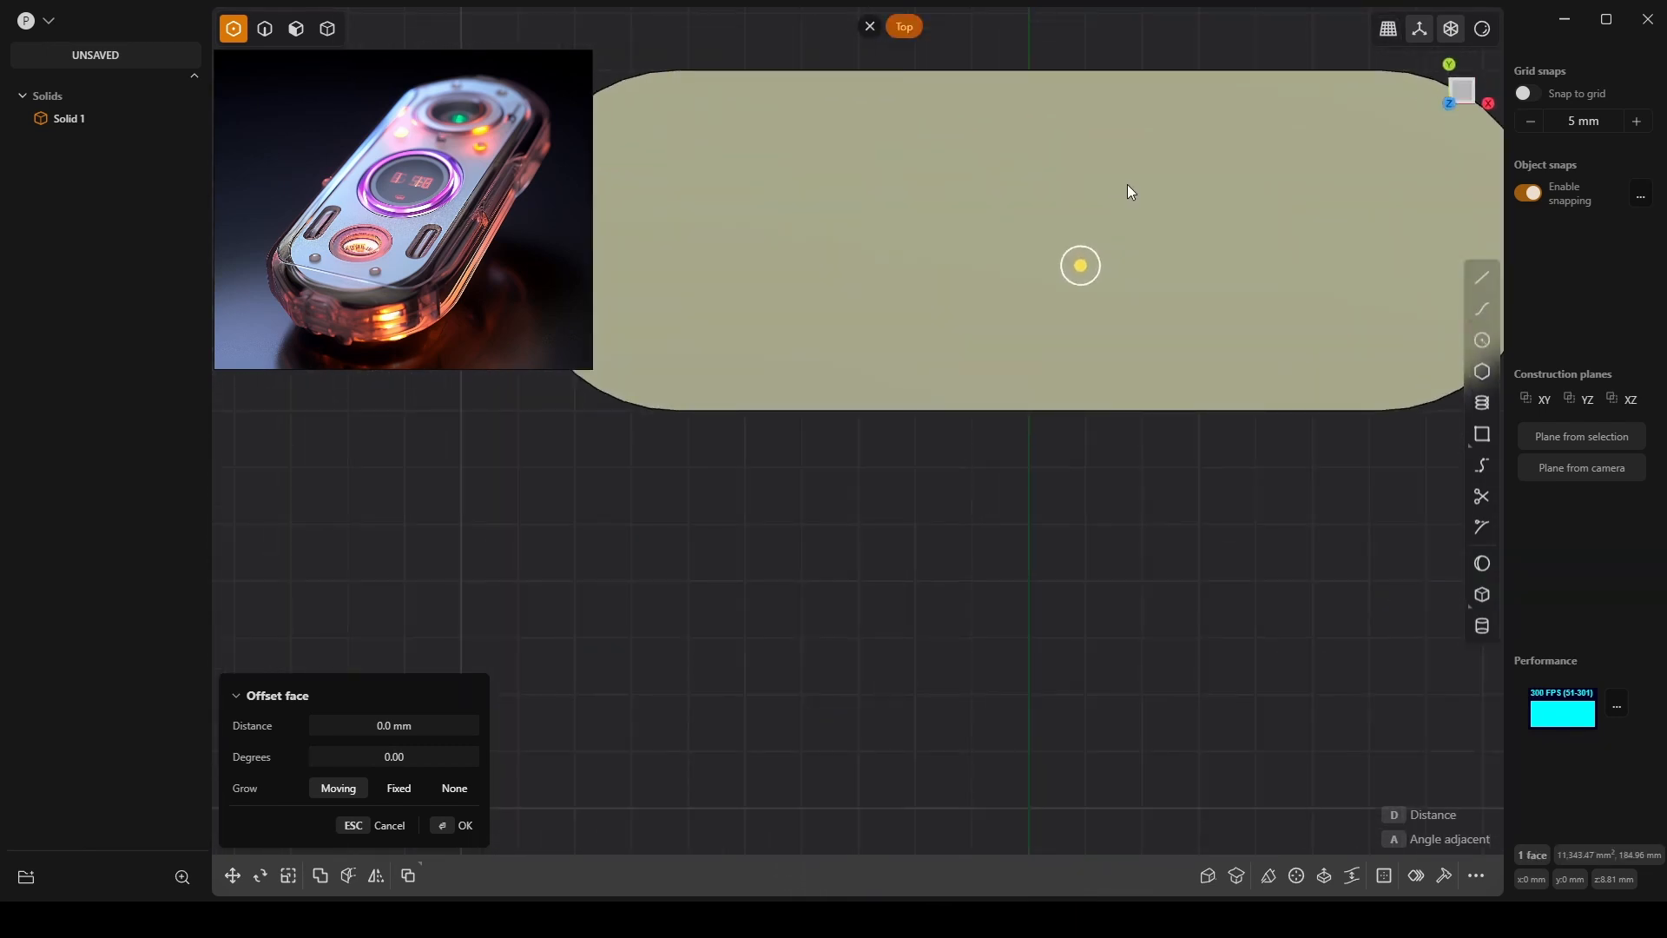
middle_click_drag(1127, 185, 1036, 437, "shift")
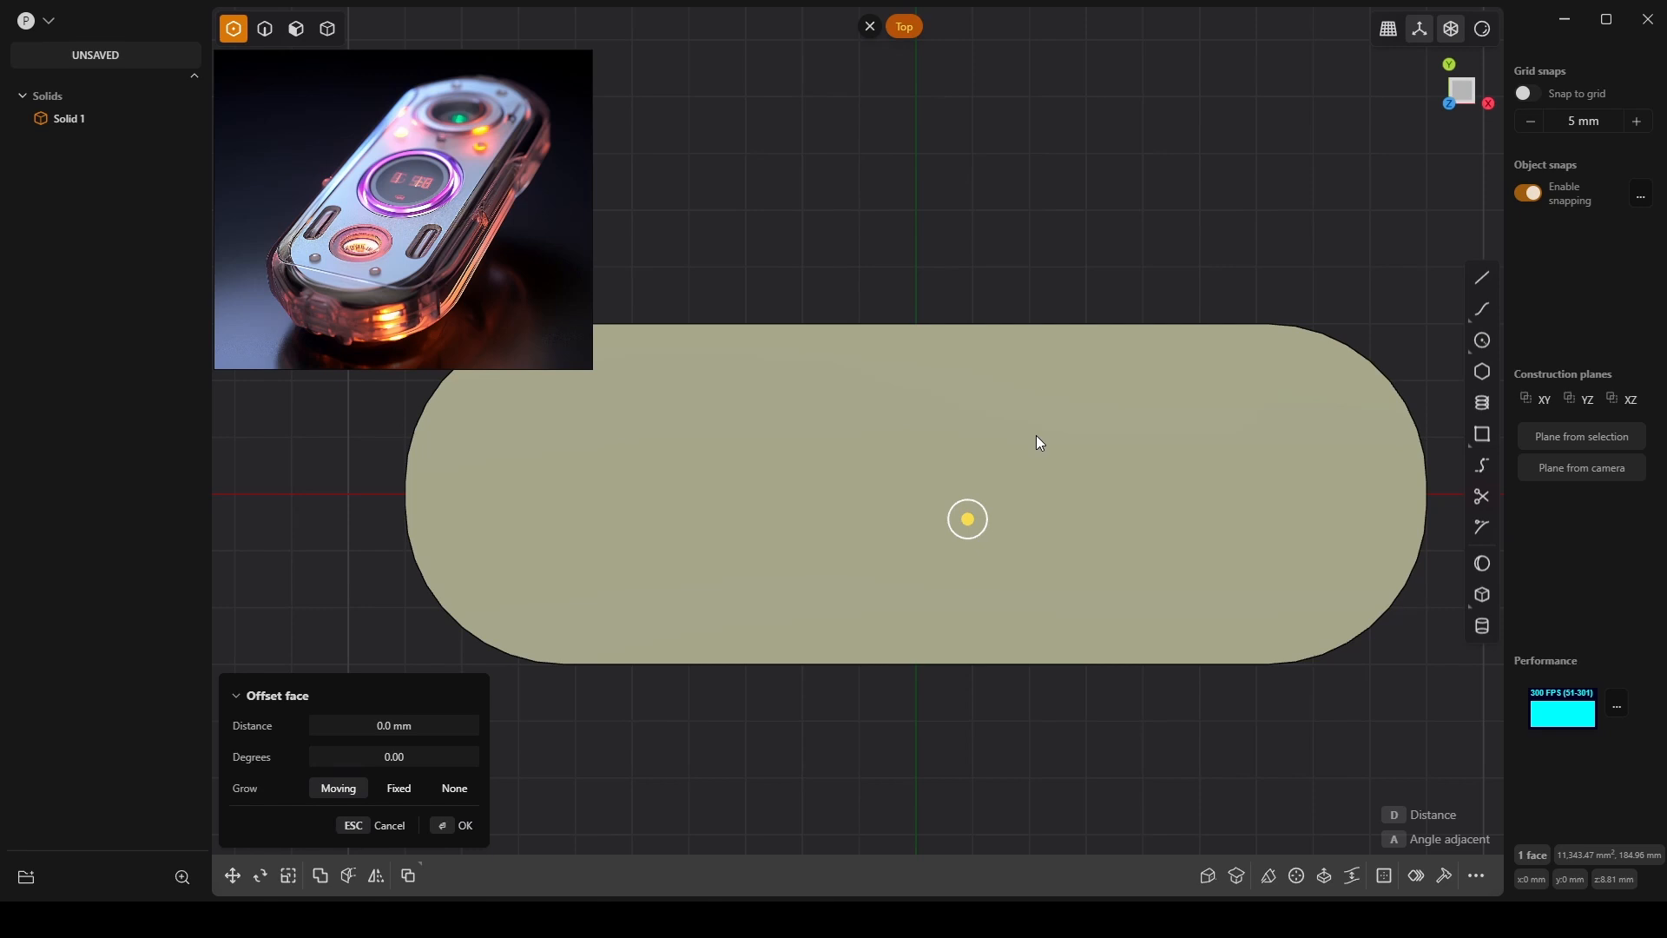
left_click(1482, 340)
left_click(917, 494)
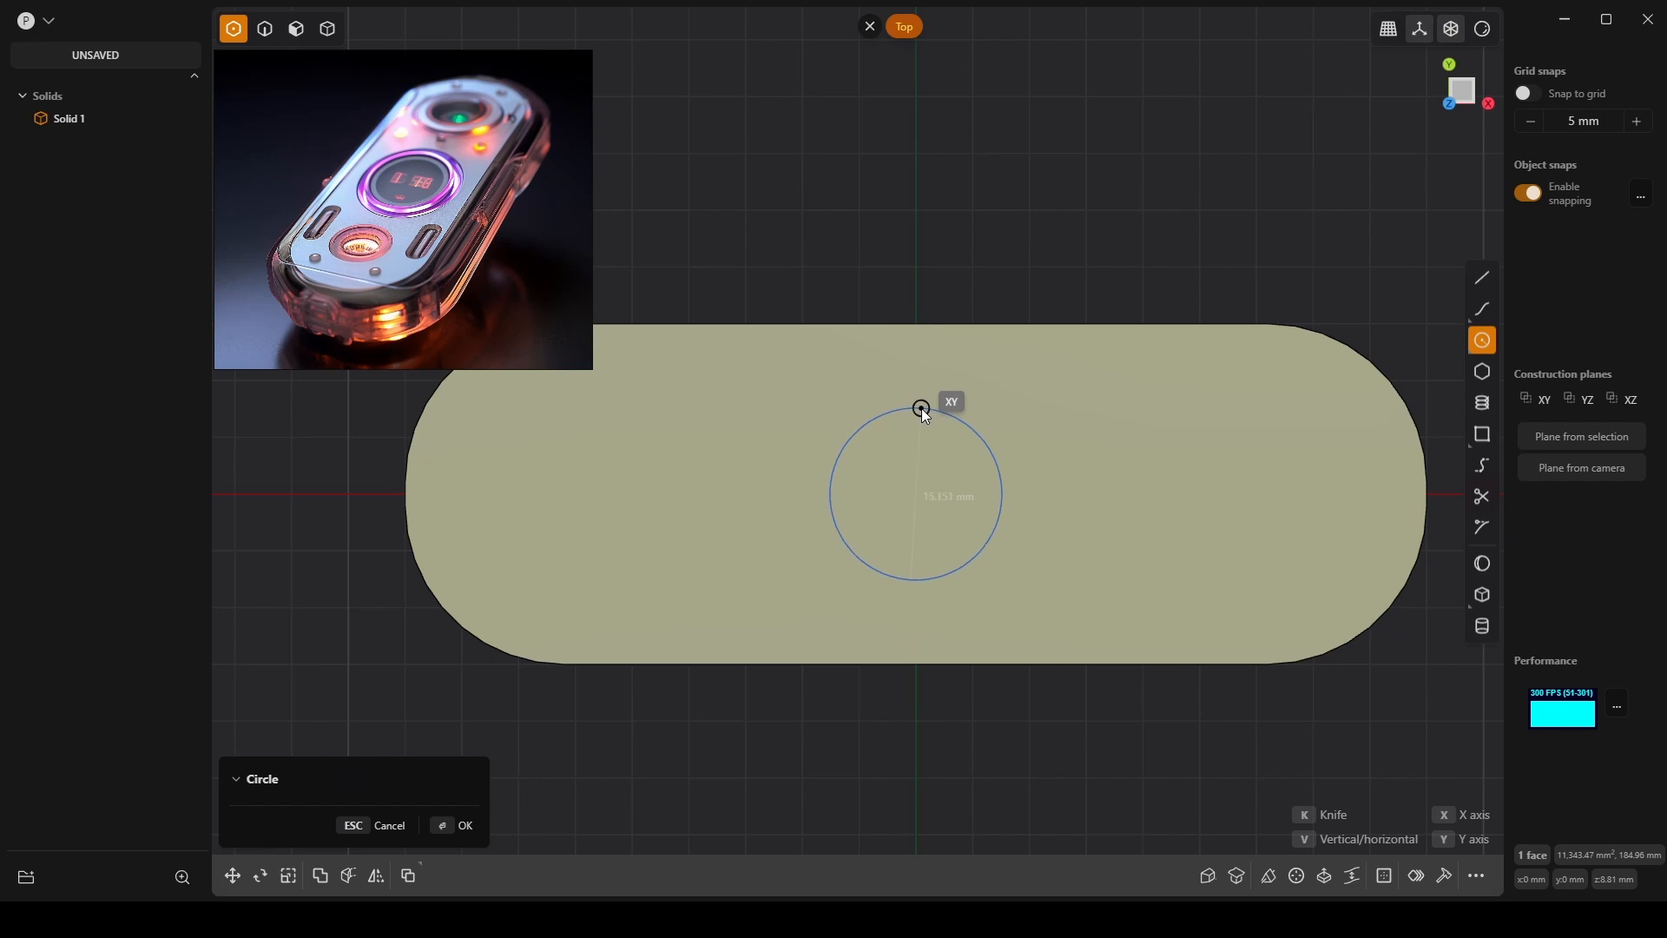
Start a cylinder at the origin and set its radius to 8 mm after trying 15 mm.
key("Escape")
left_click(1483, 626)
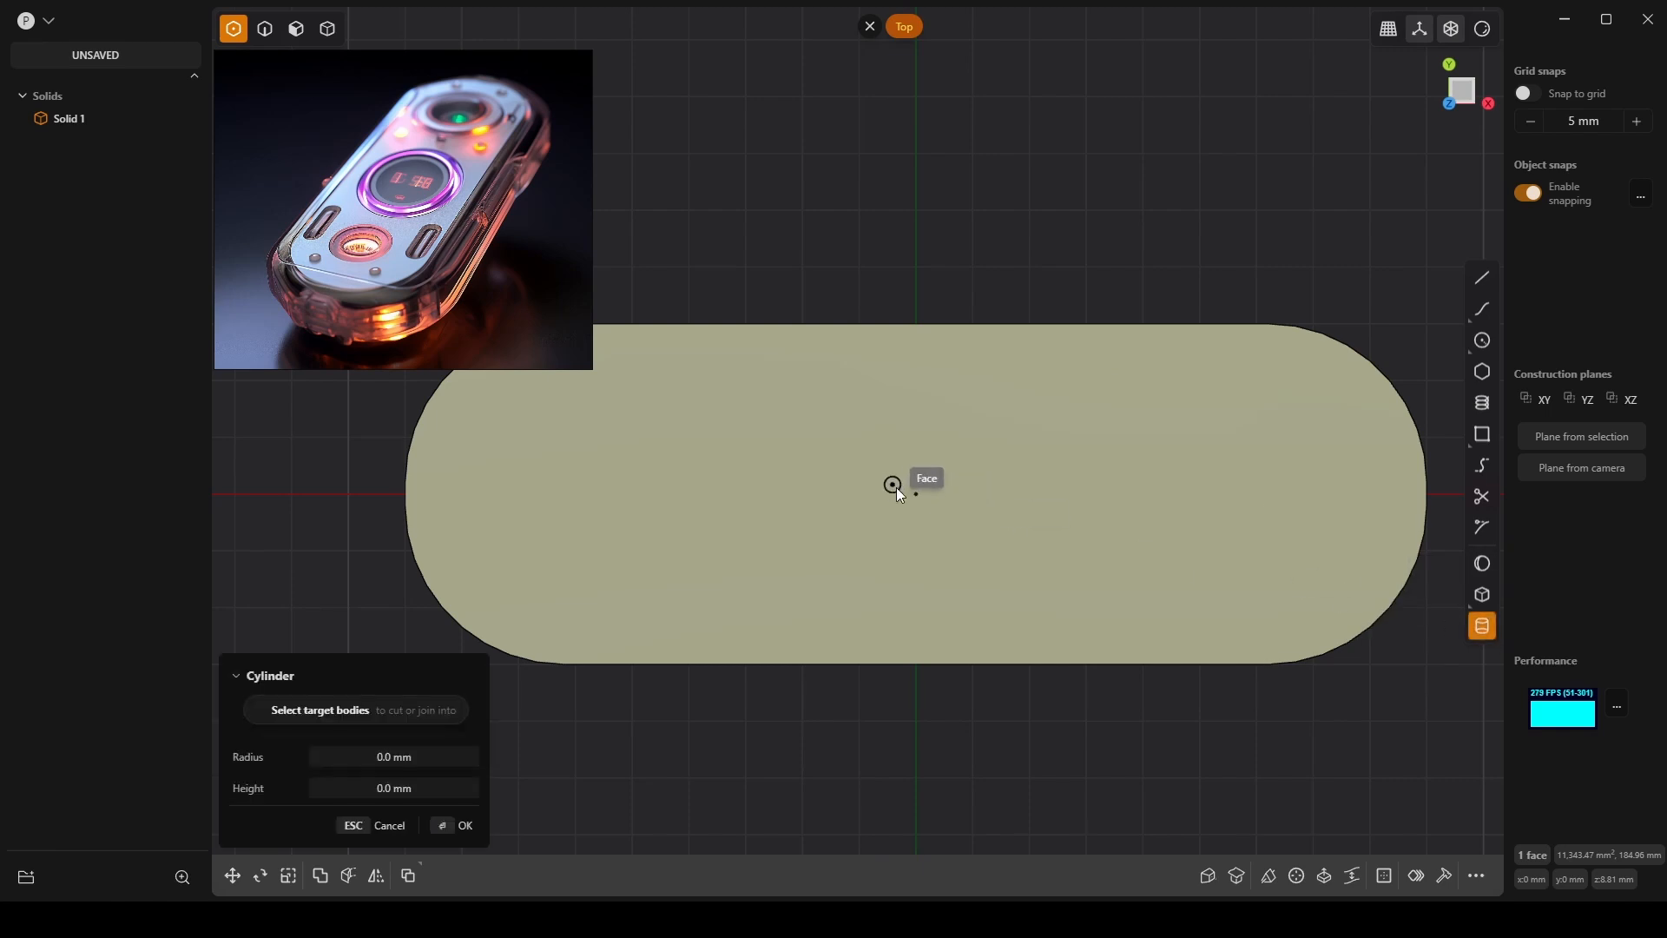
left_click(916, 494)
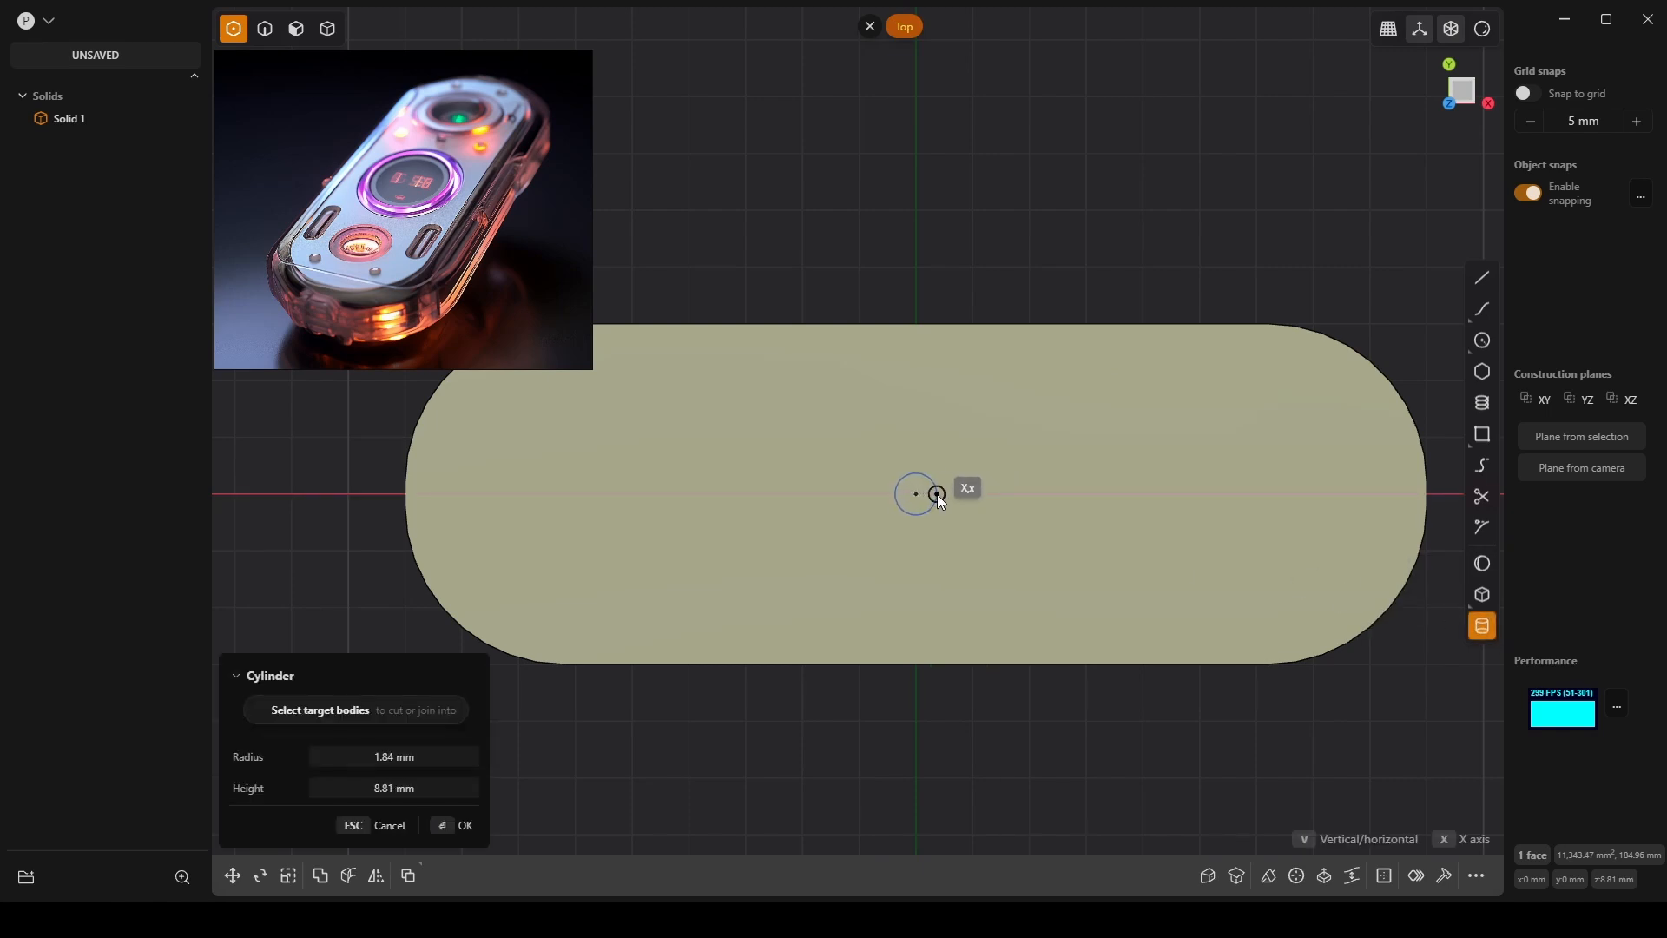
left_click(988, 443)
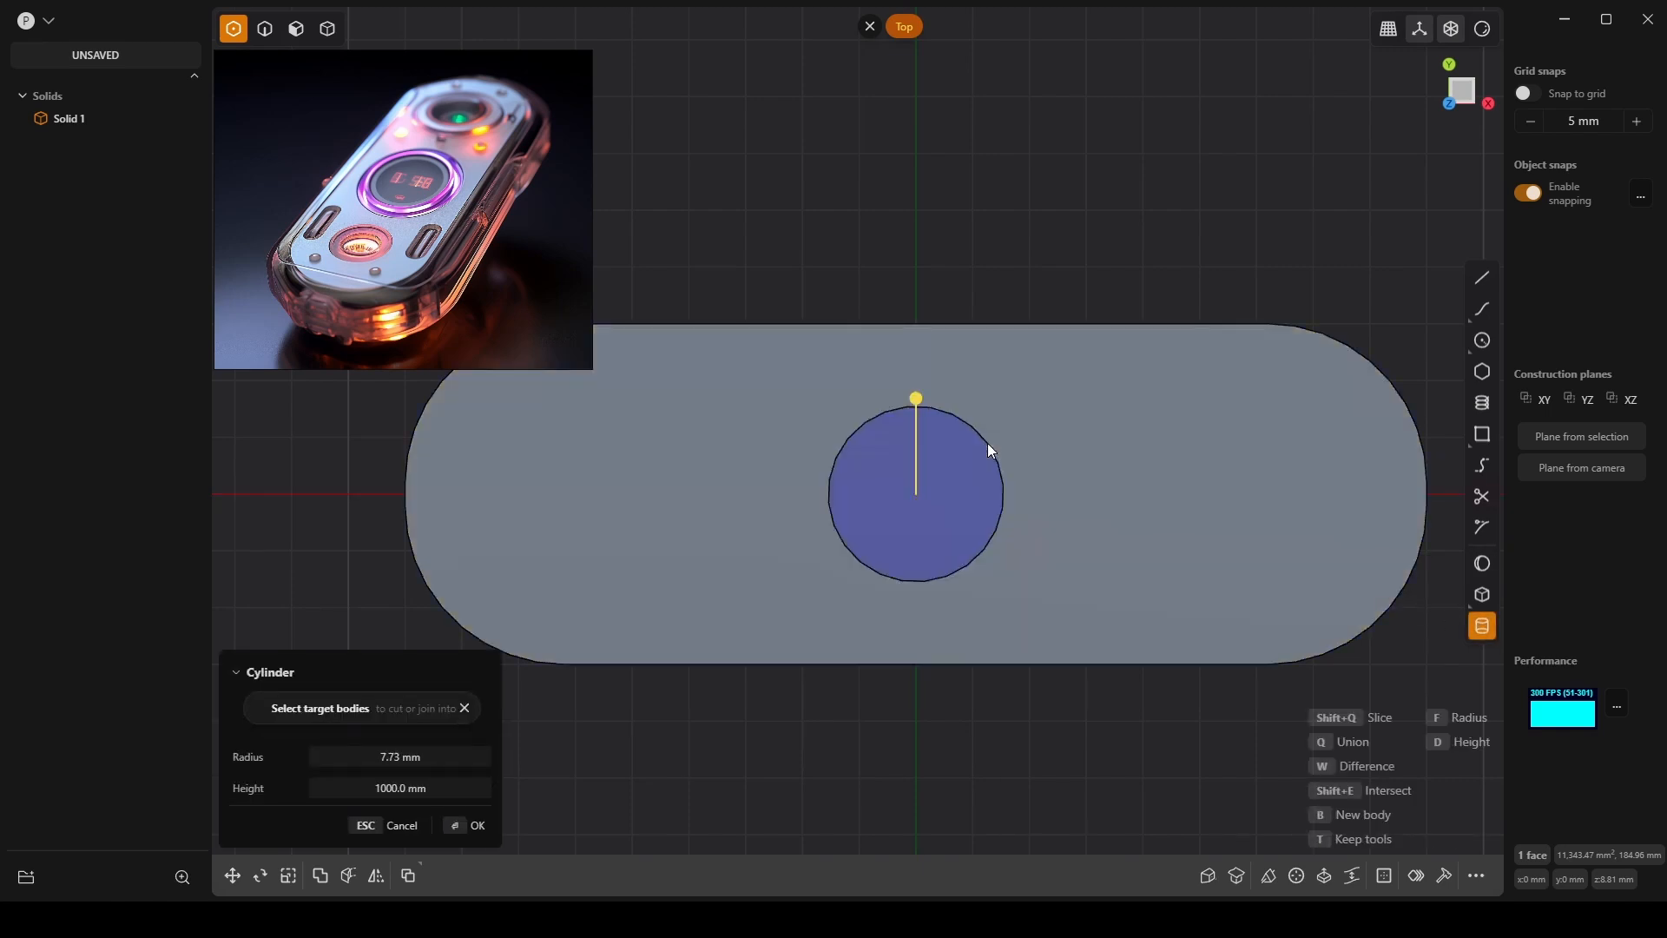
left_click(430, 761)
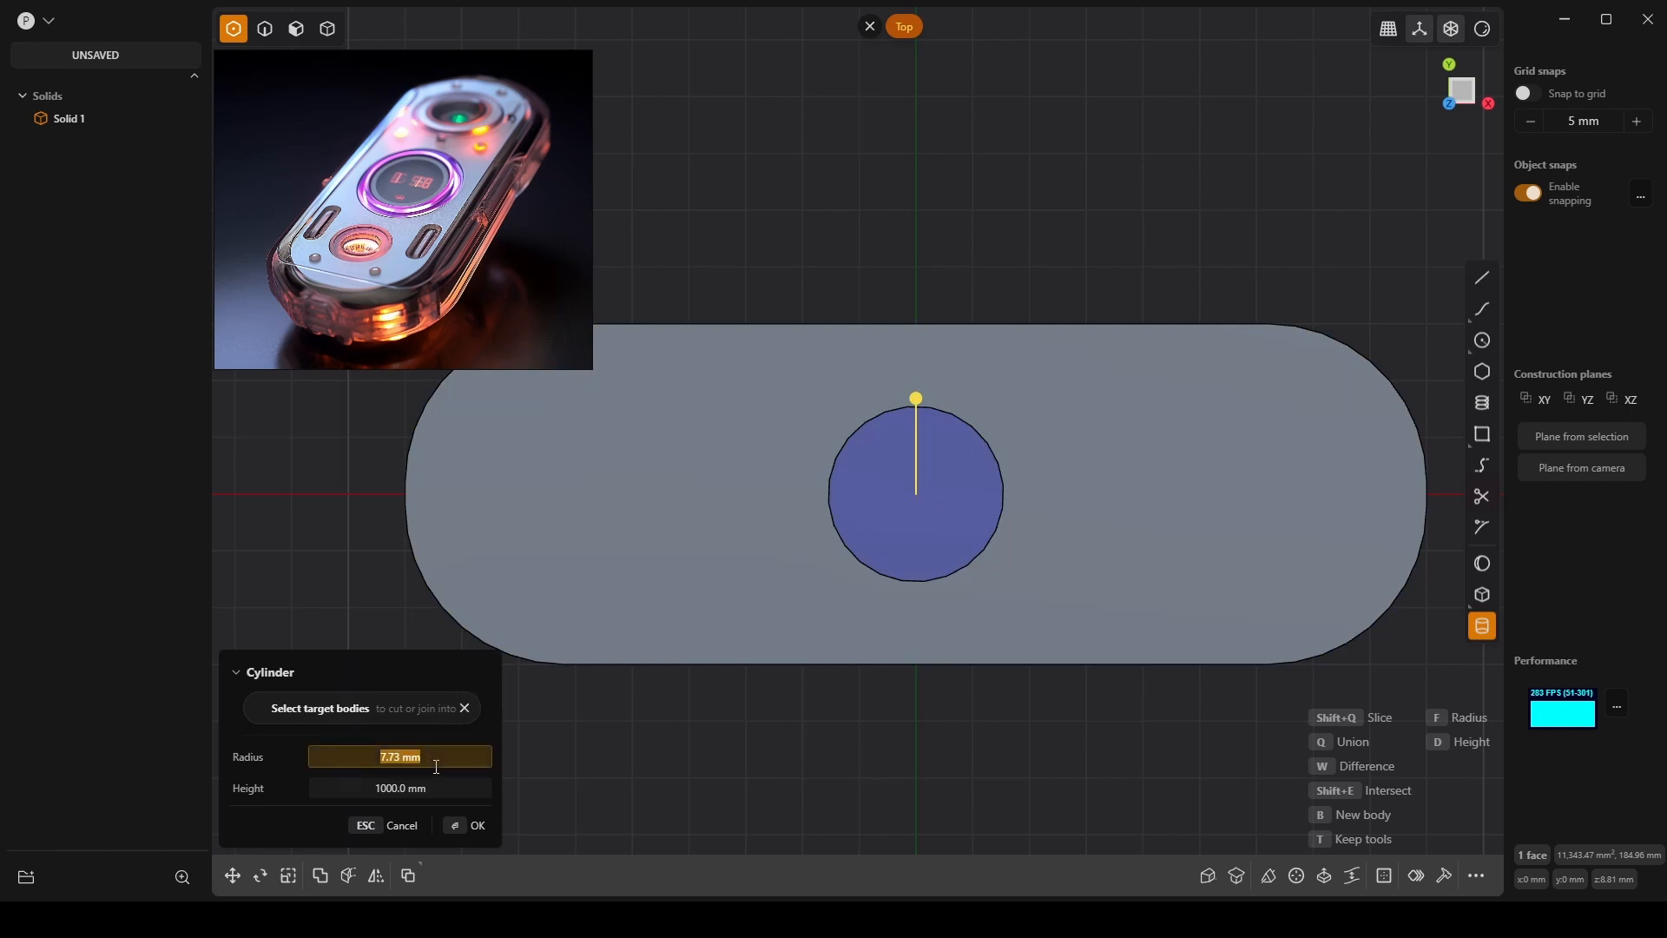
type("15")
key("Return")
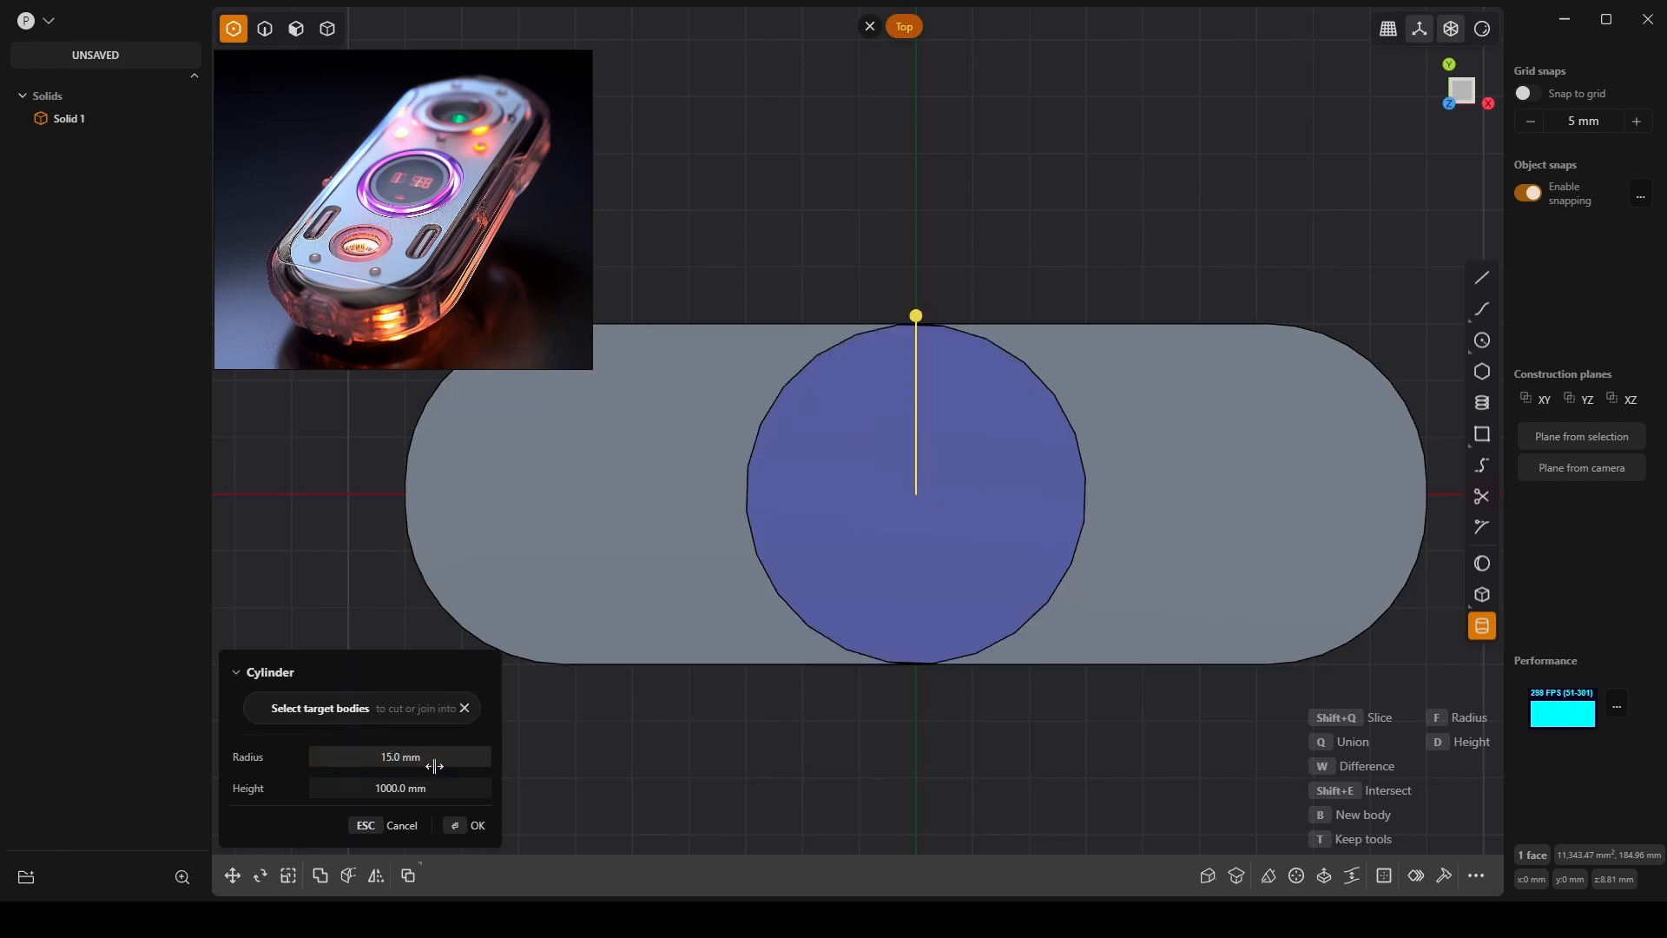
left_click(430, 764)
type("8")
key("Return")
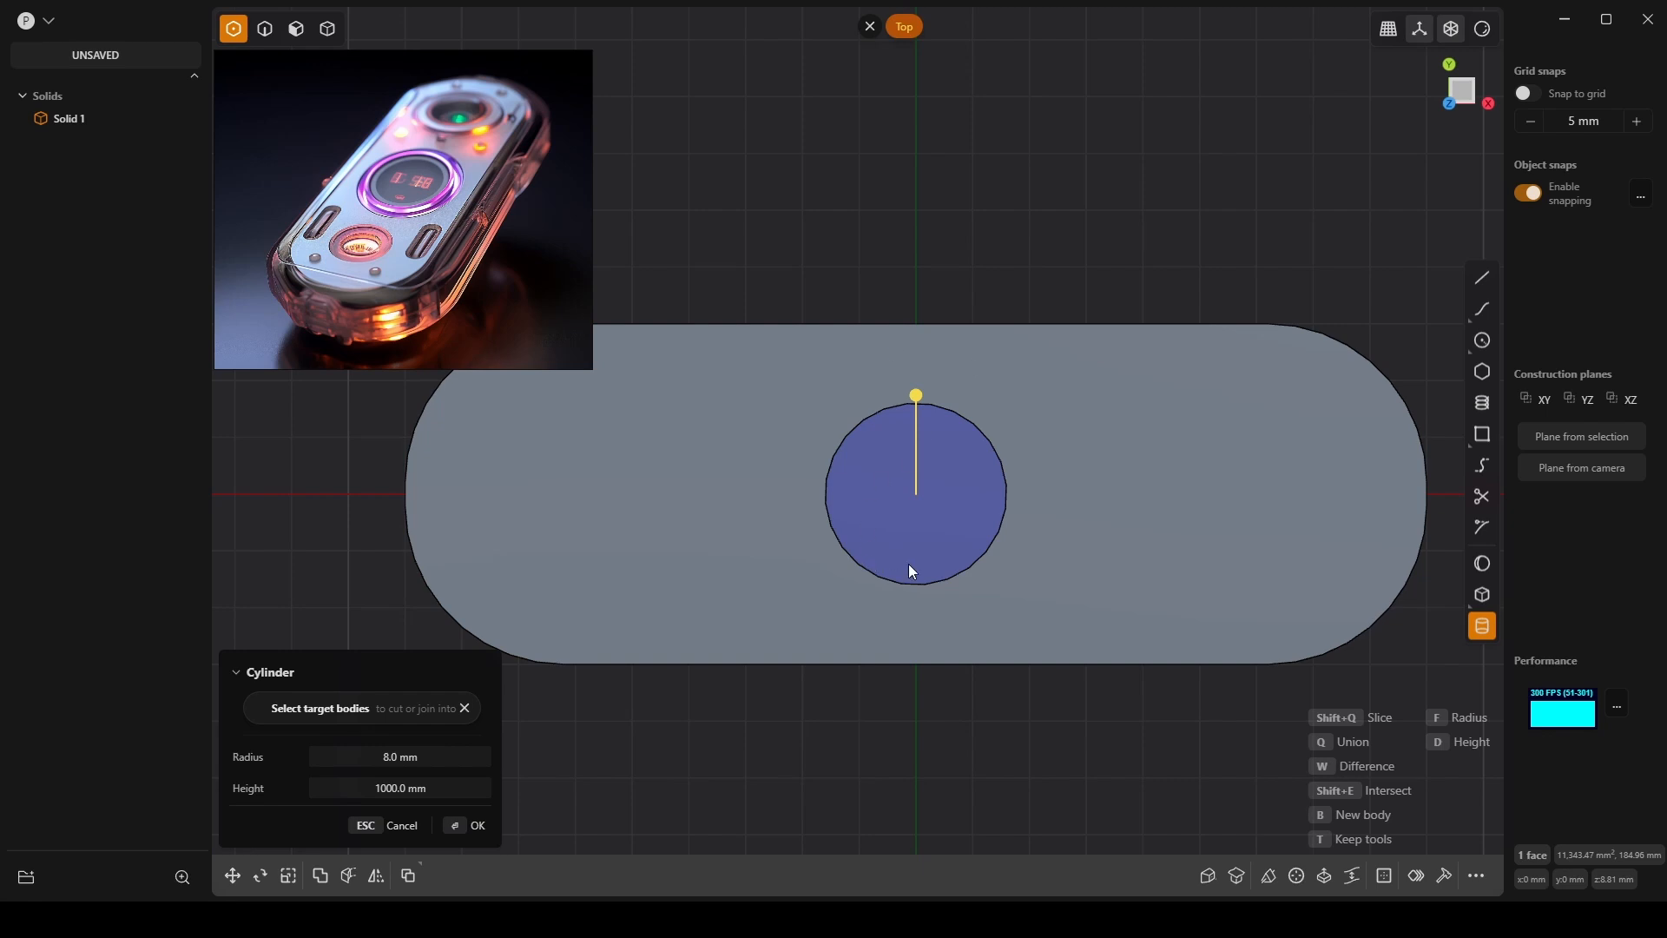
Set the cylinder height to 2 mm instead of 10 mm and create the disc.
middle_click_drag(912, 572, 1110, 469)
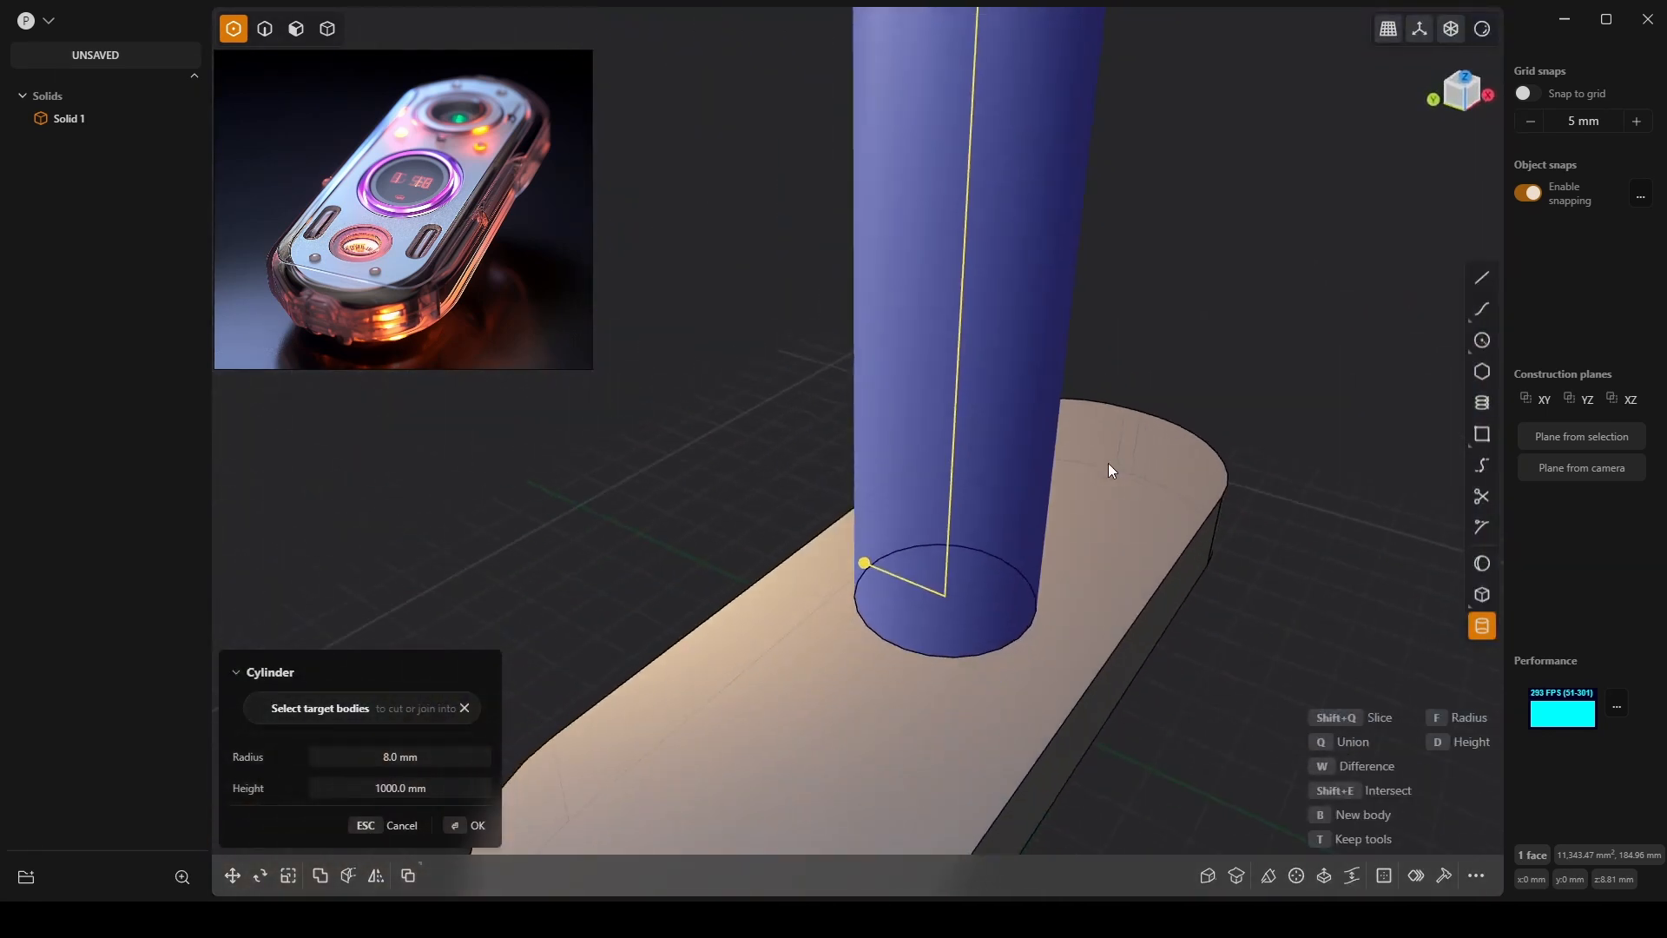
scroll(1108, 462, "down", 3)
left_click(371, 791)
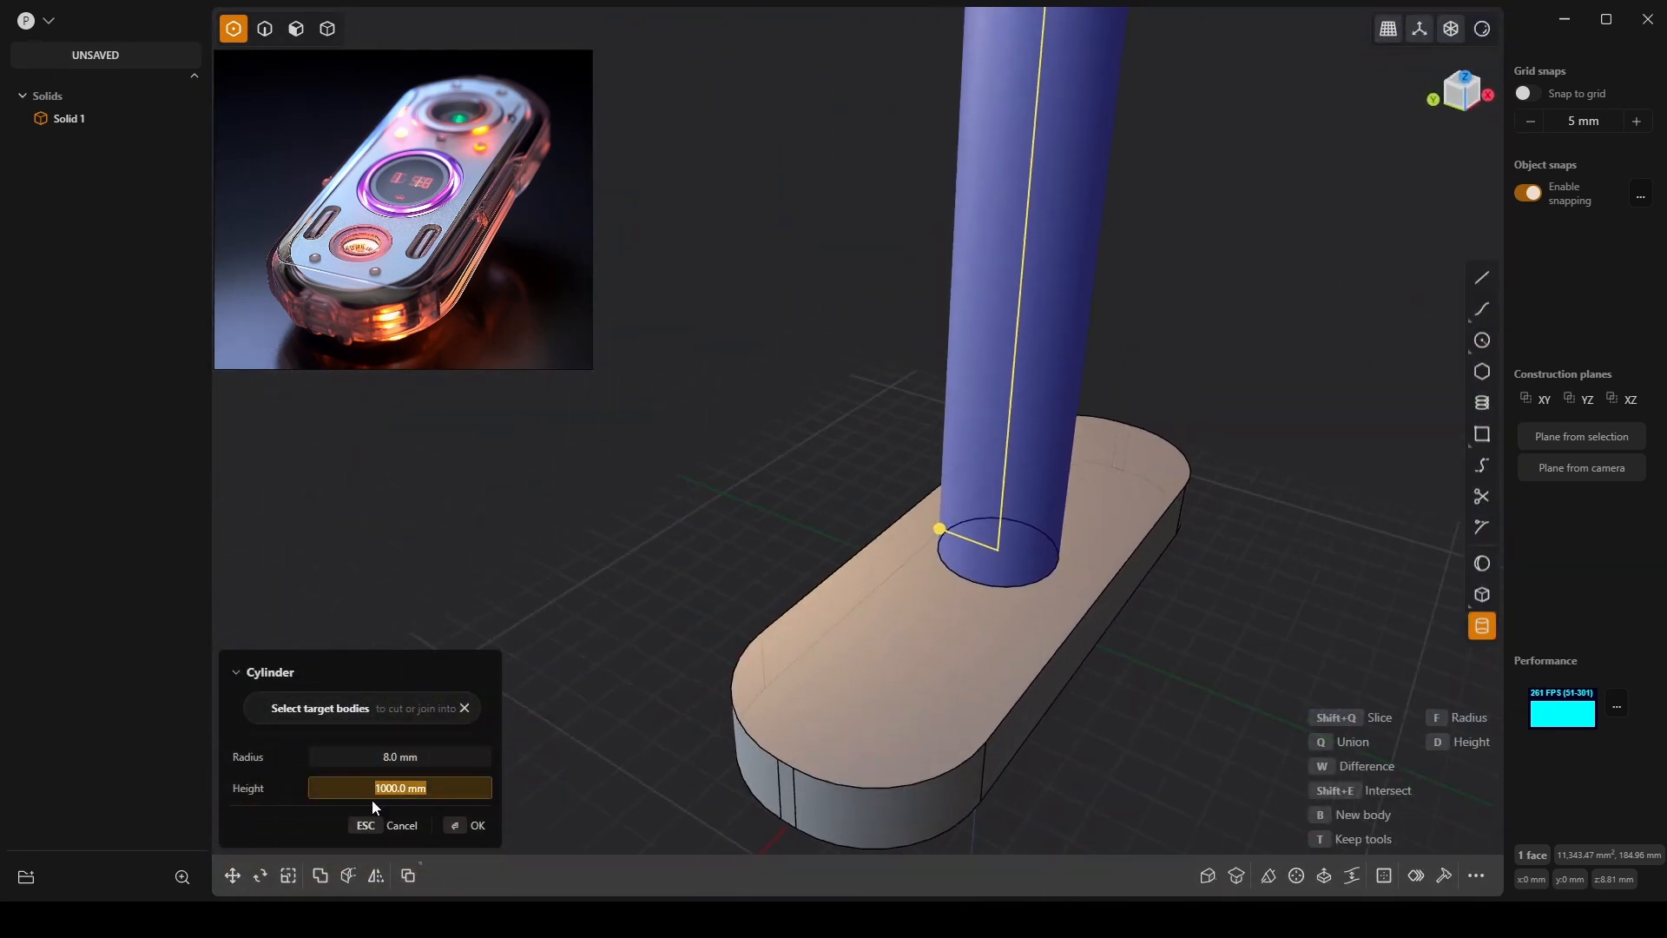
type("10")
key("Tab")
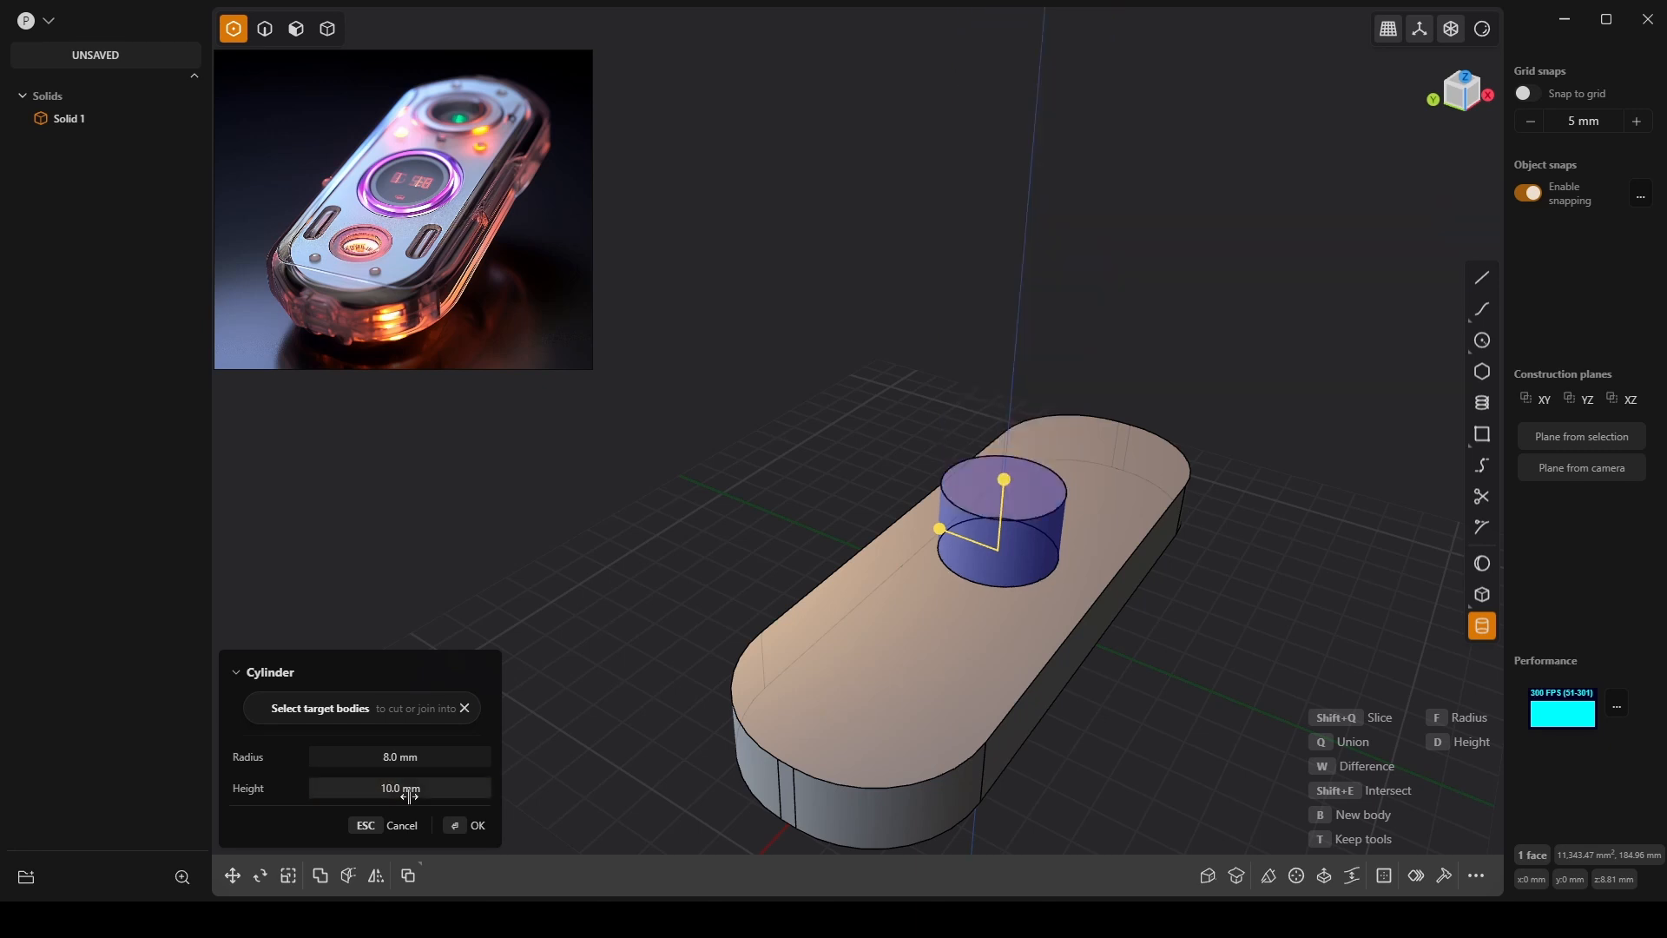
left_click(404, 790)
type("2")
key("Tab")
scroll(1136, 514, "up", 5)
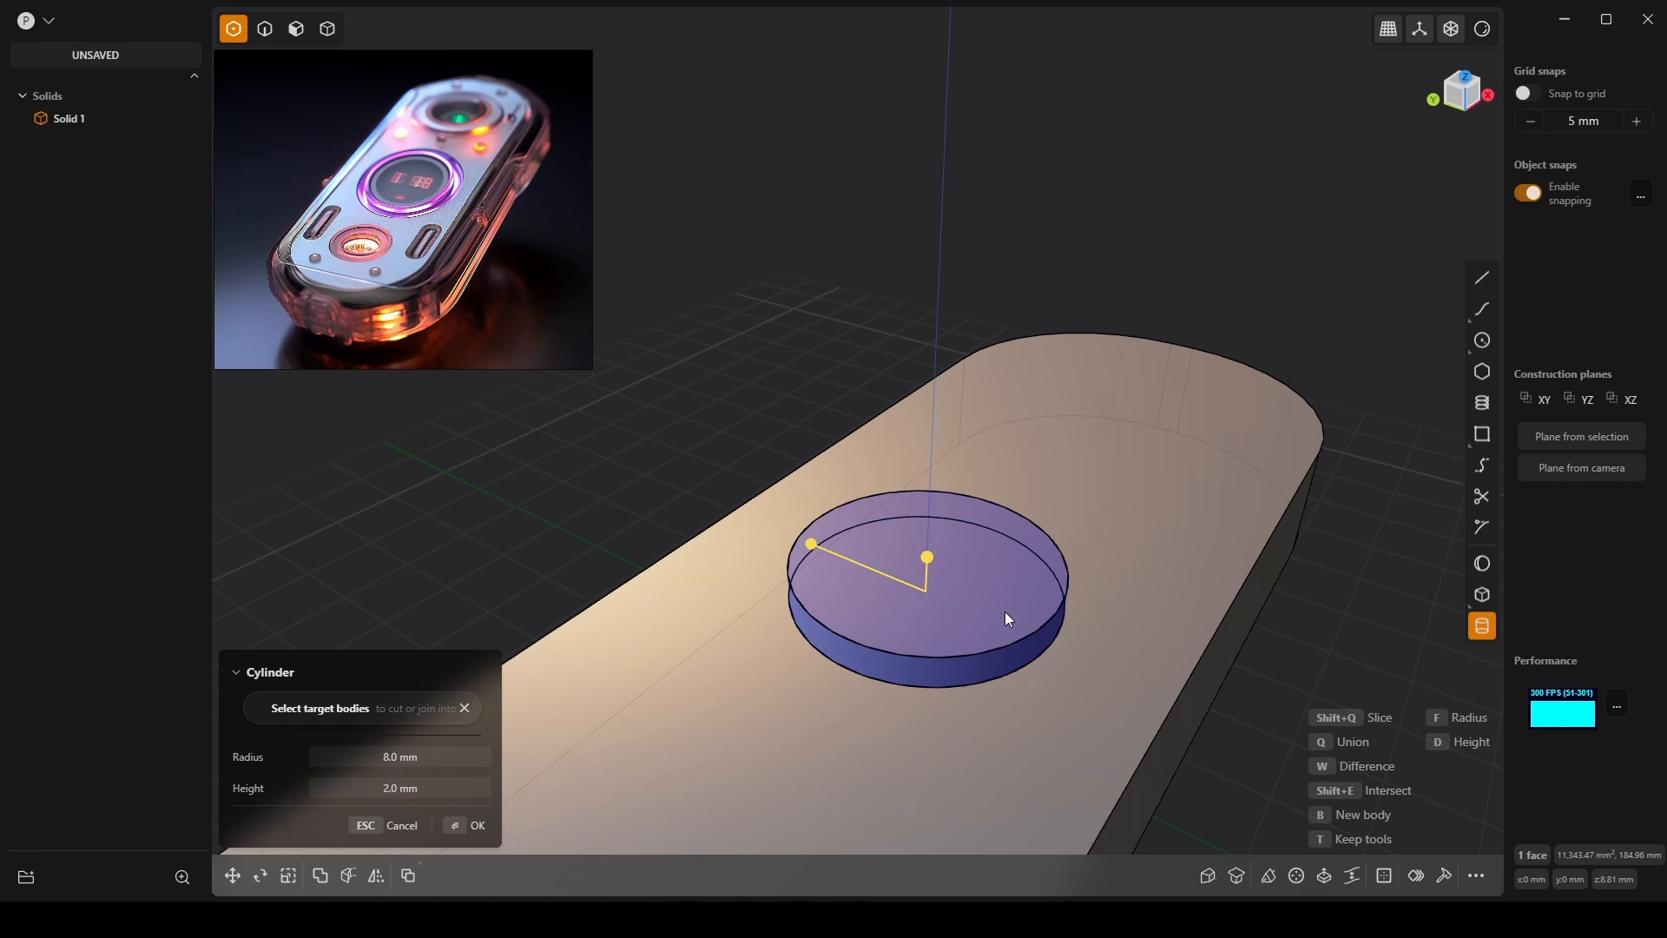
mouse_move(1004, 612)
middle_mouse_down()
mouse_move(1013, 540)
mouse_move(1079, 510)
mouse_move(1042, 514)
mouse_move(1030, 587)
mouse_move(1010, 590)
middle_mouse_up()
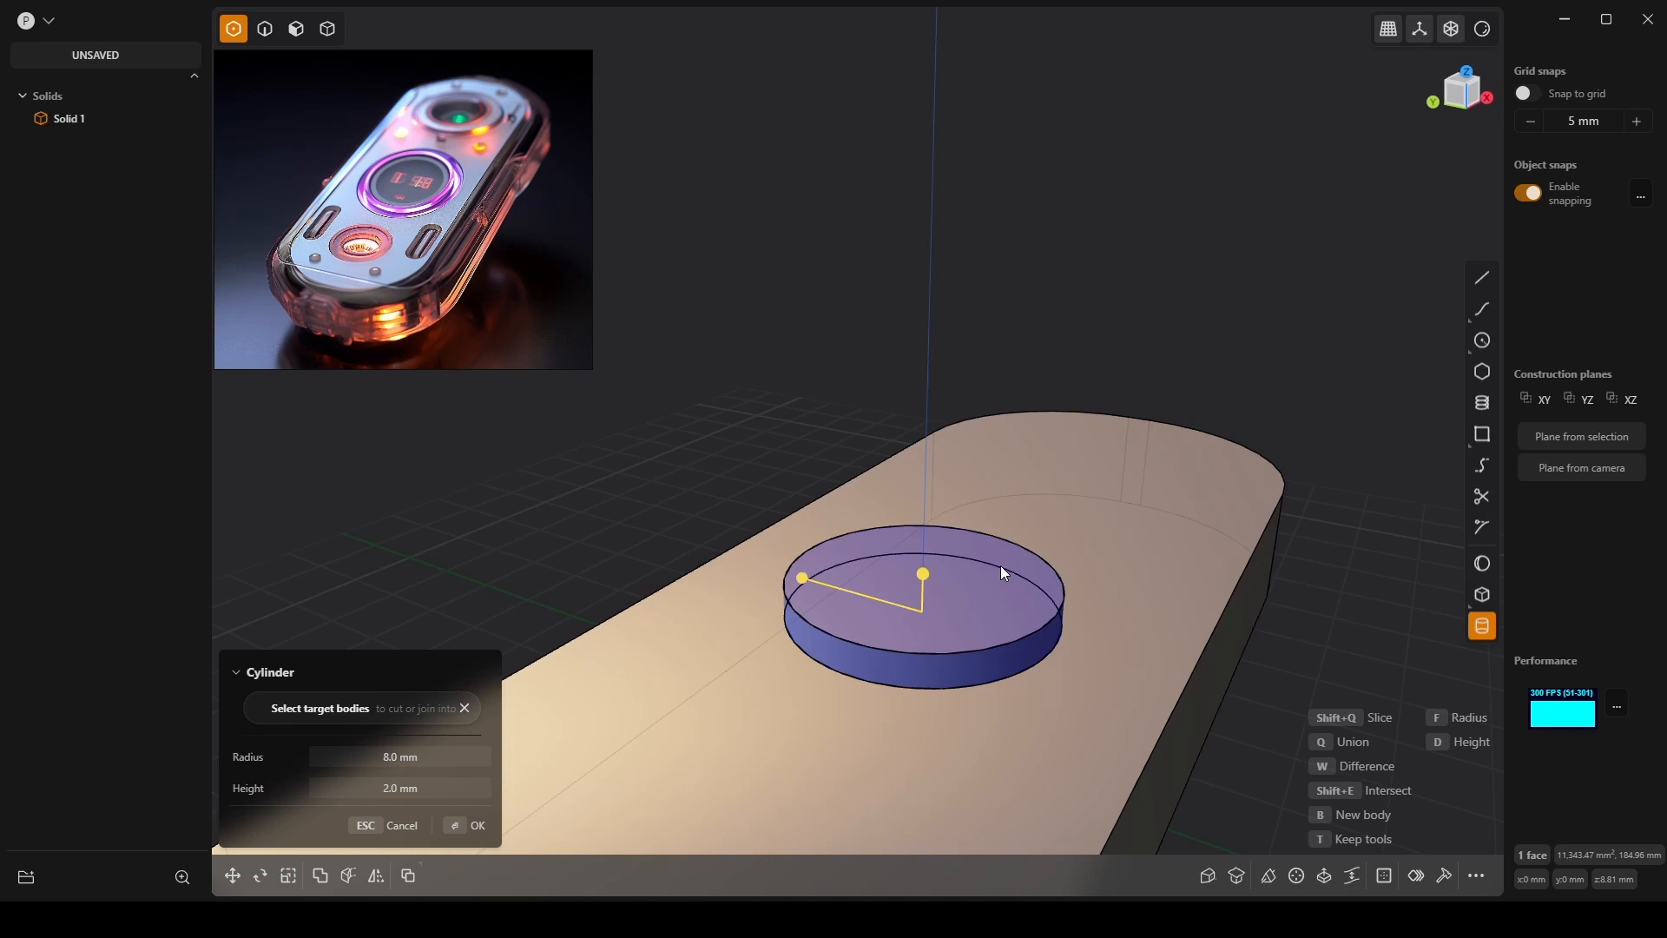
key("Return")
key("g")
left_click_drag(920, 614, 924, 628)
key("Escape")
key("Escape")
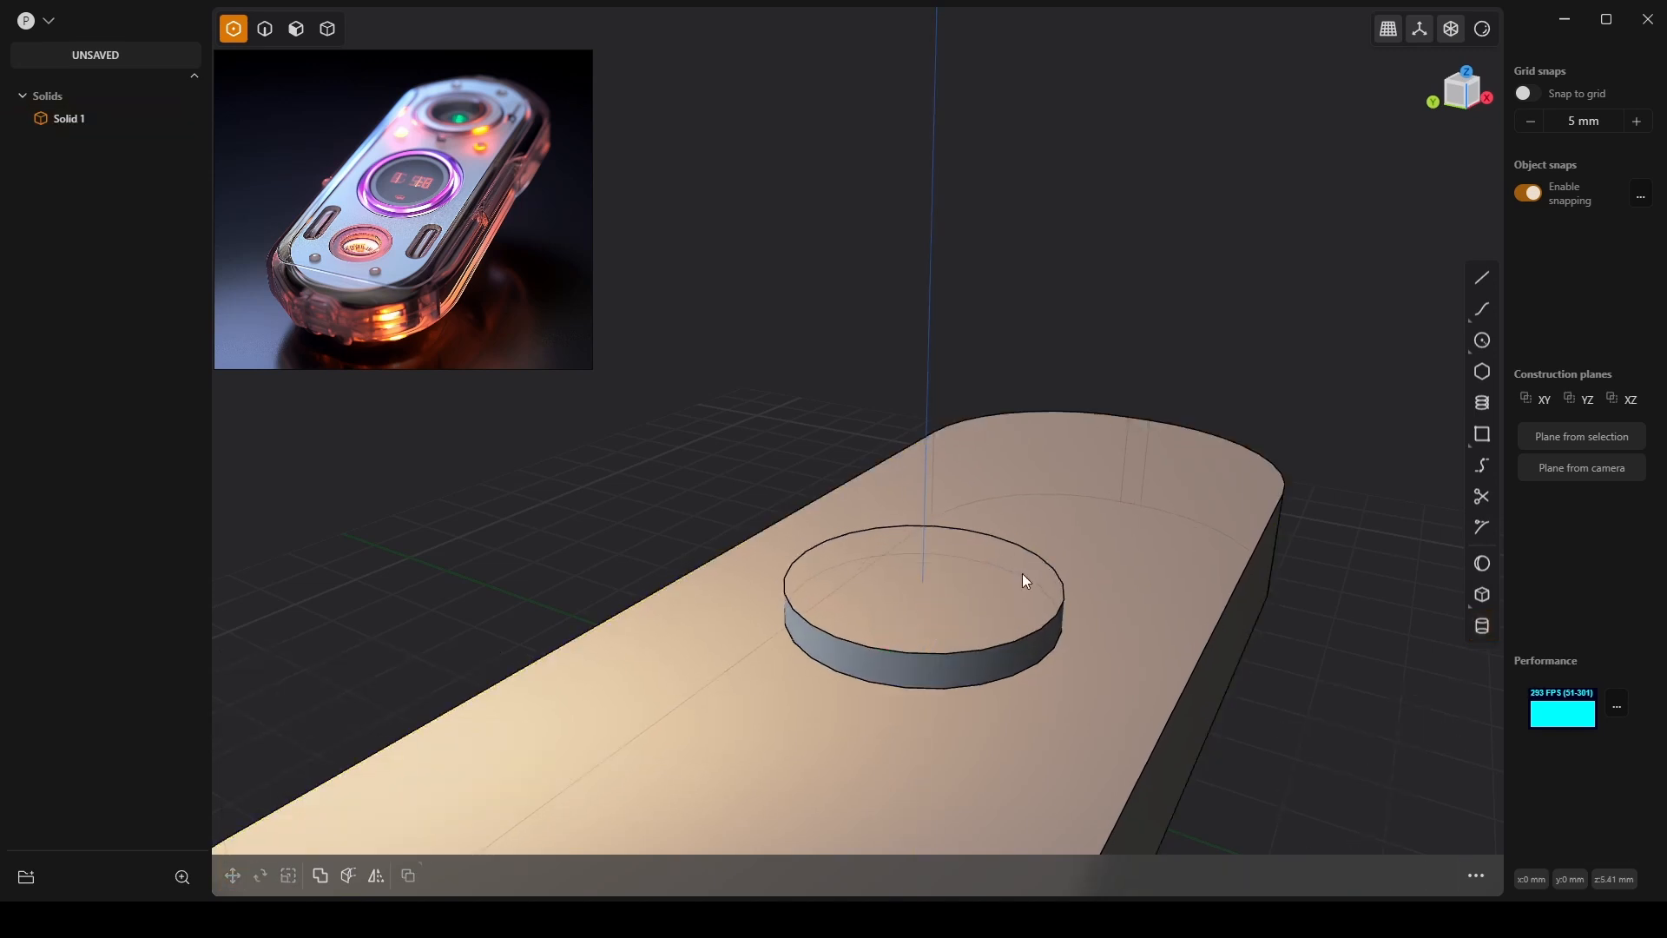
Switch to solid selection mode and select and deselect Solid 1 from a low side view.
middle_click_drag(1023, 574, 938, 618)
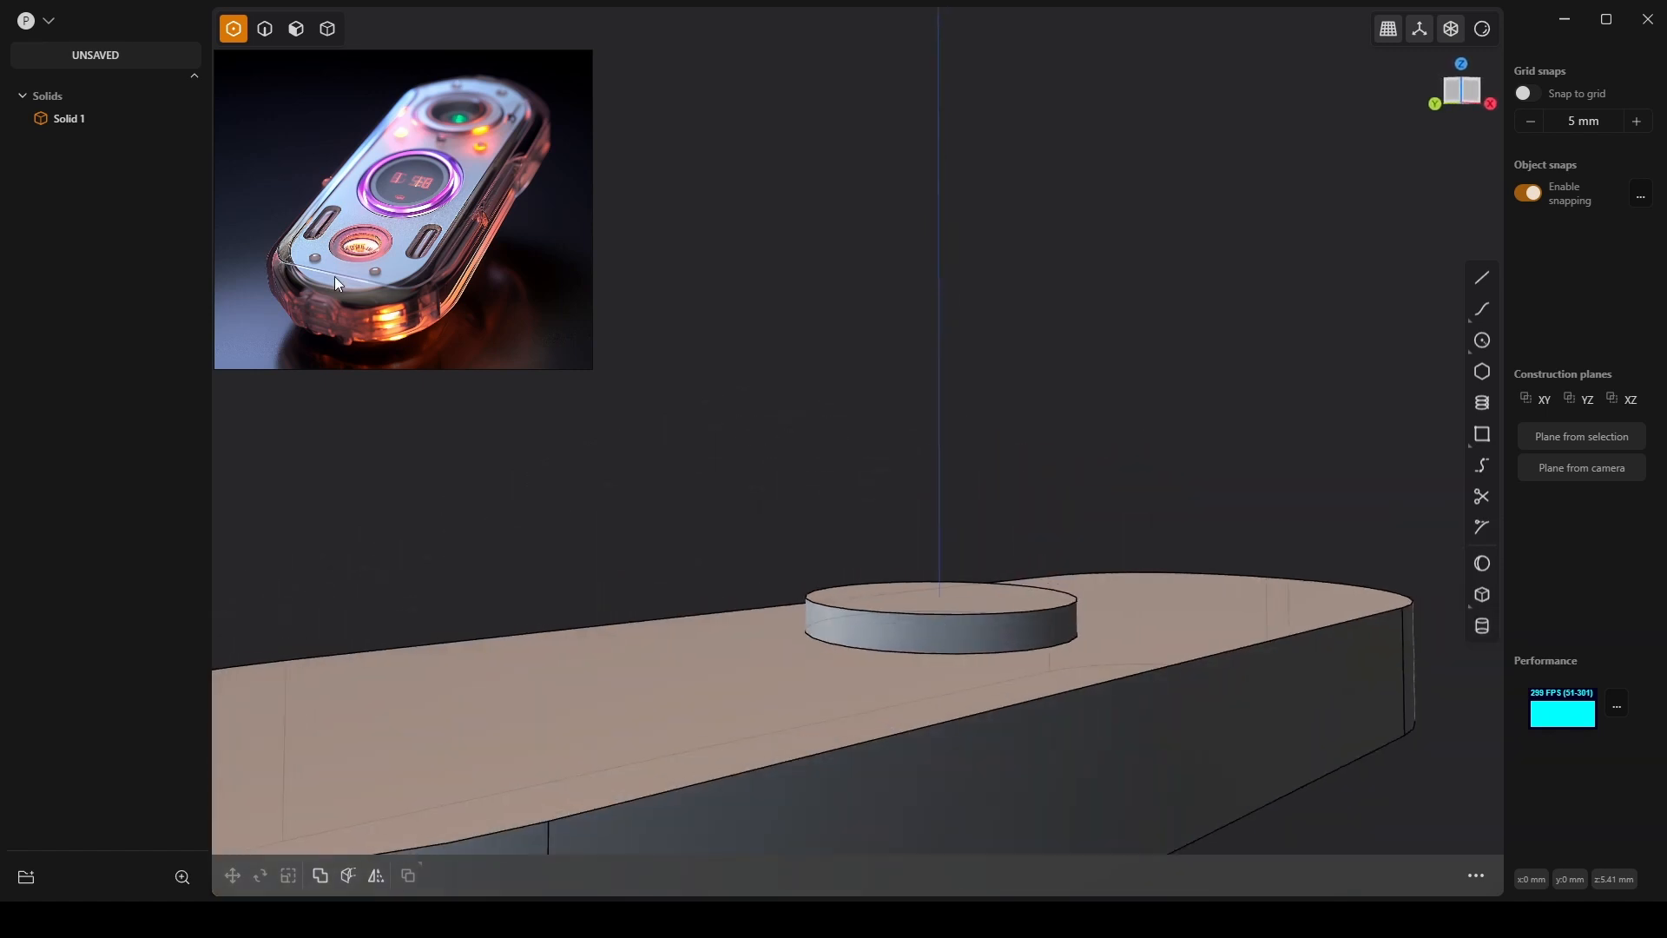
left_click(74, 116)
key("Escape")
left_click(327, 30)
left_click(946, 620)
middle_click_drag(905, 607, 873, 505)
key("Escape")
left_click(901, 594)
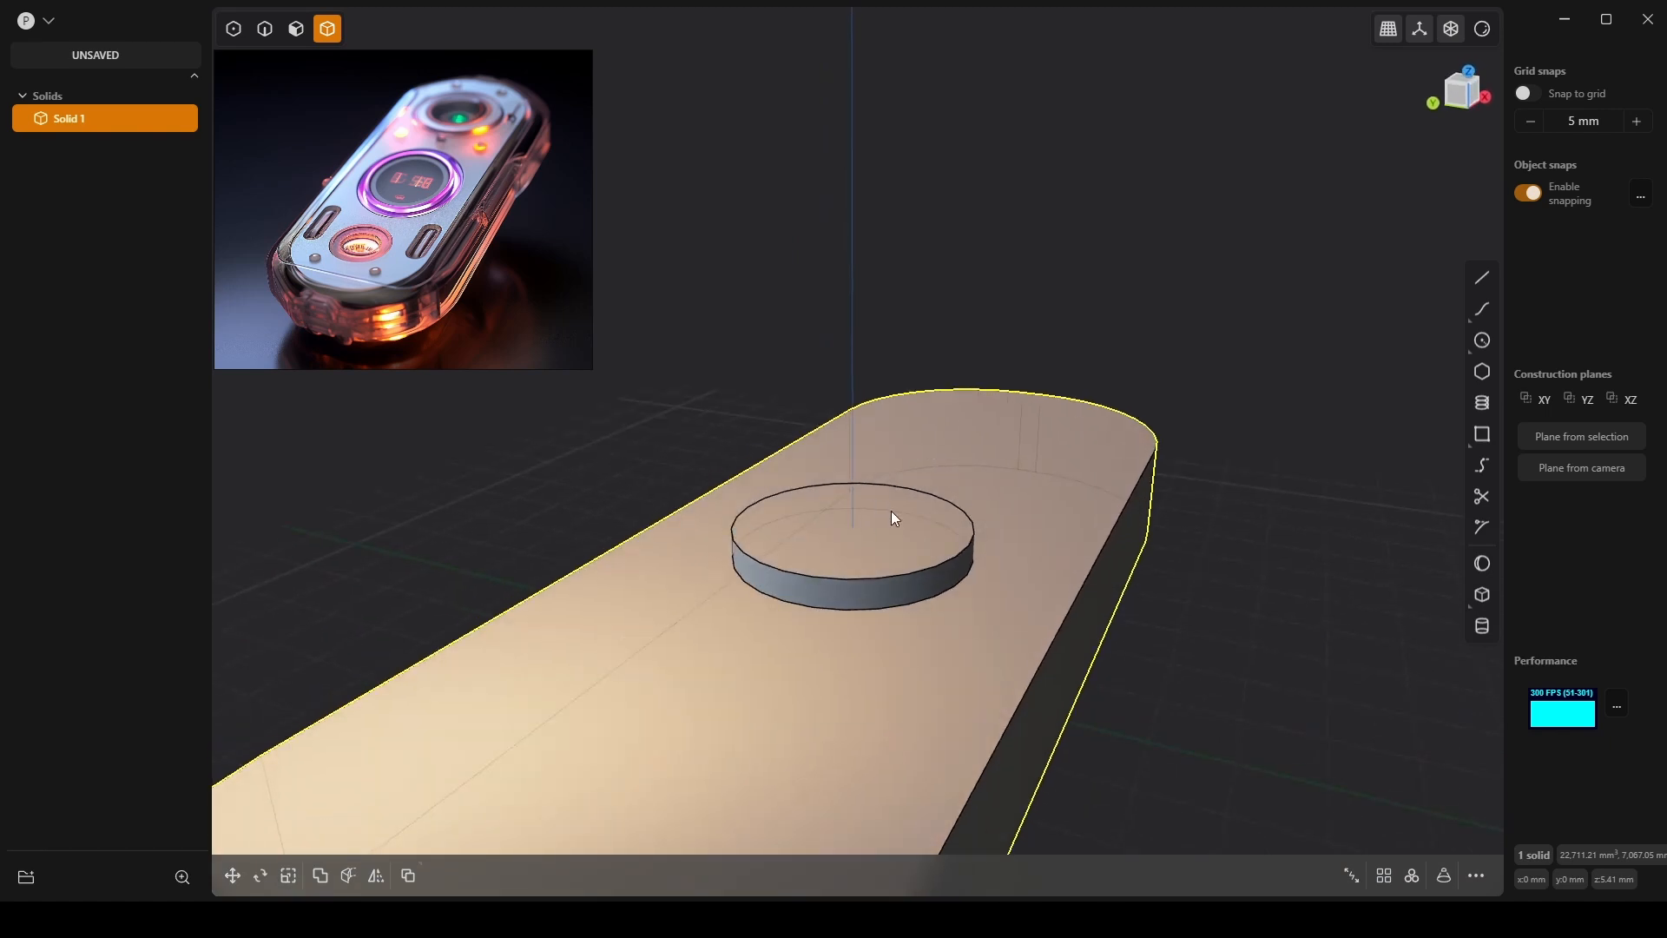
key("Escape")
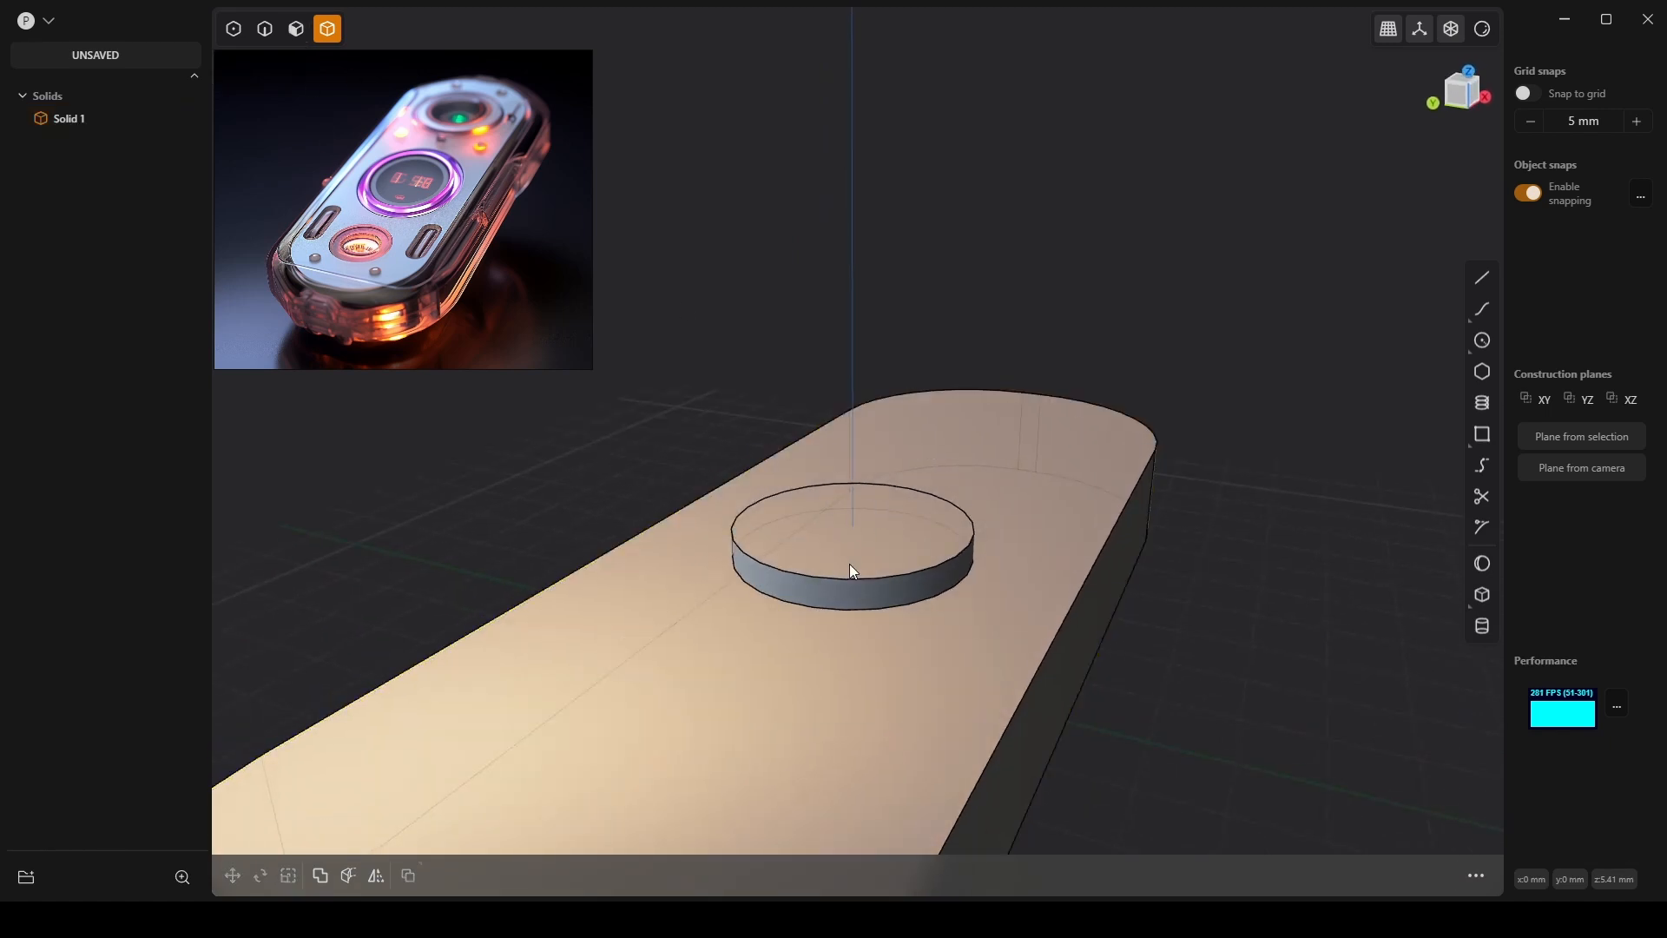
Keep toggling Solid 1's selection, then switch to face mode and pick the disc's top face.
left_click(831, 530)
key("Escape")
middle_click_drag(925, 529, 903, 501)
left_click(903, 510)
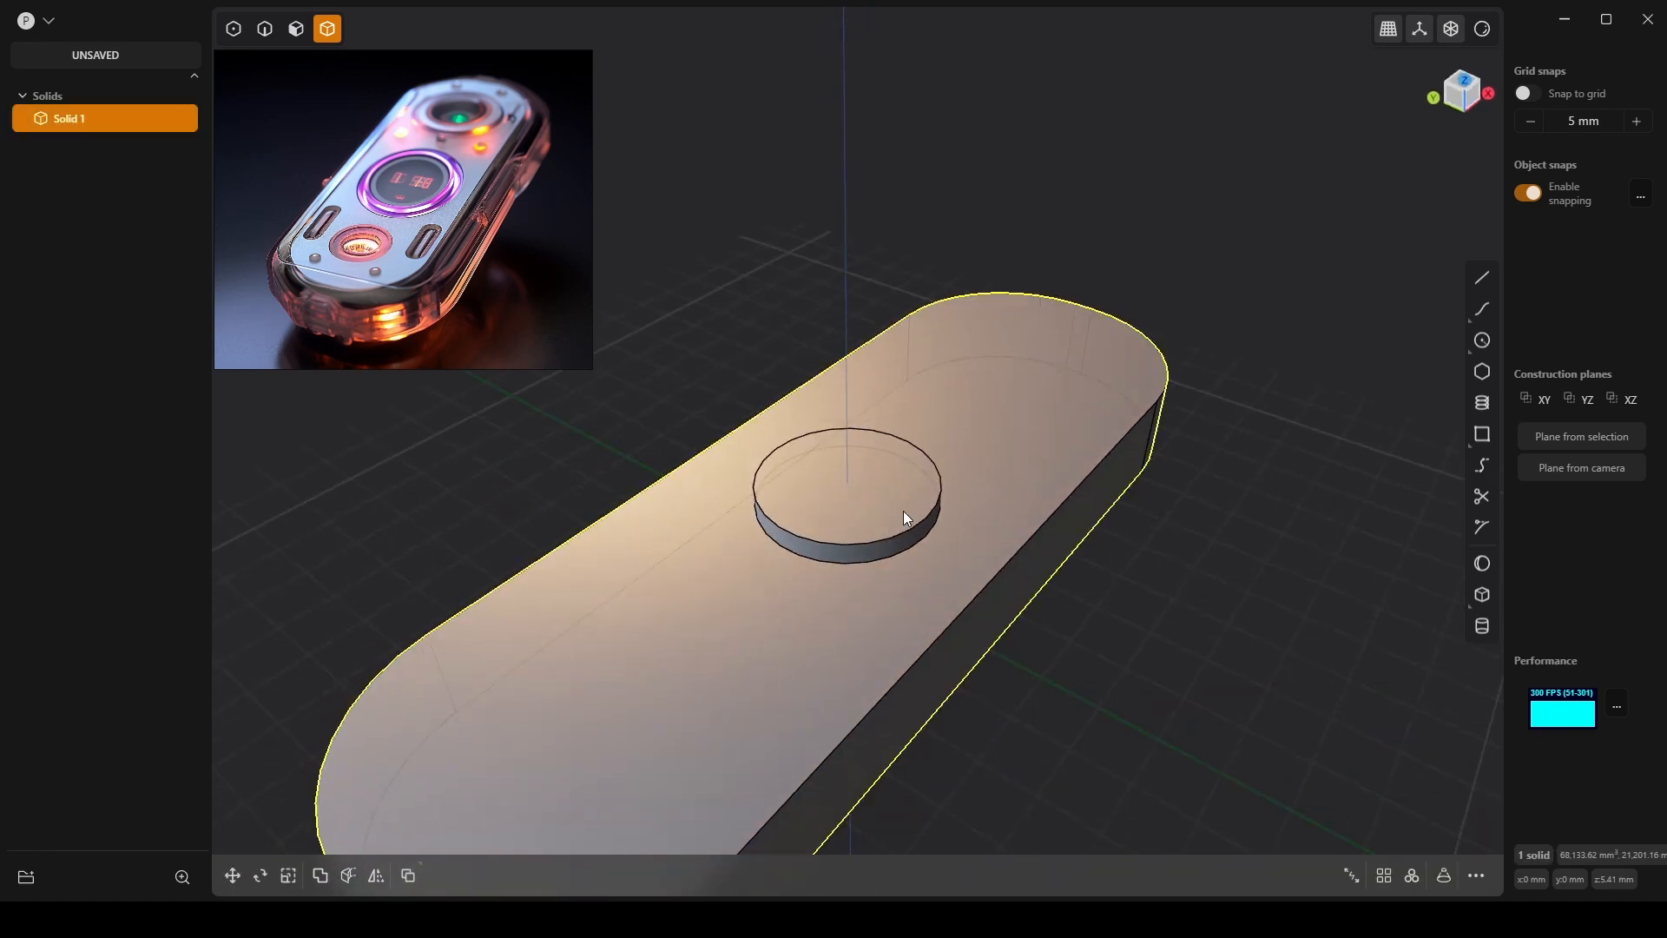
key("Escape")
left_click(898, 507)
key("Escape")
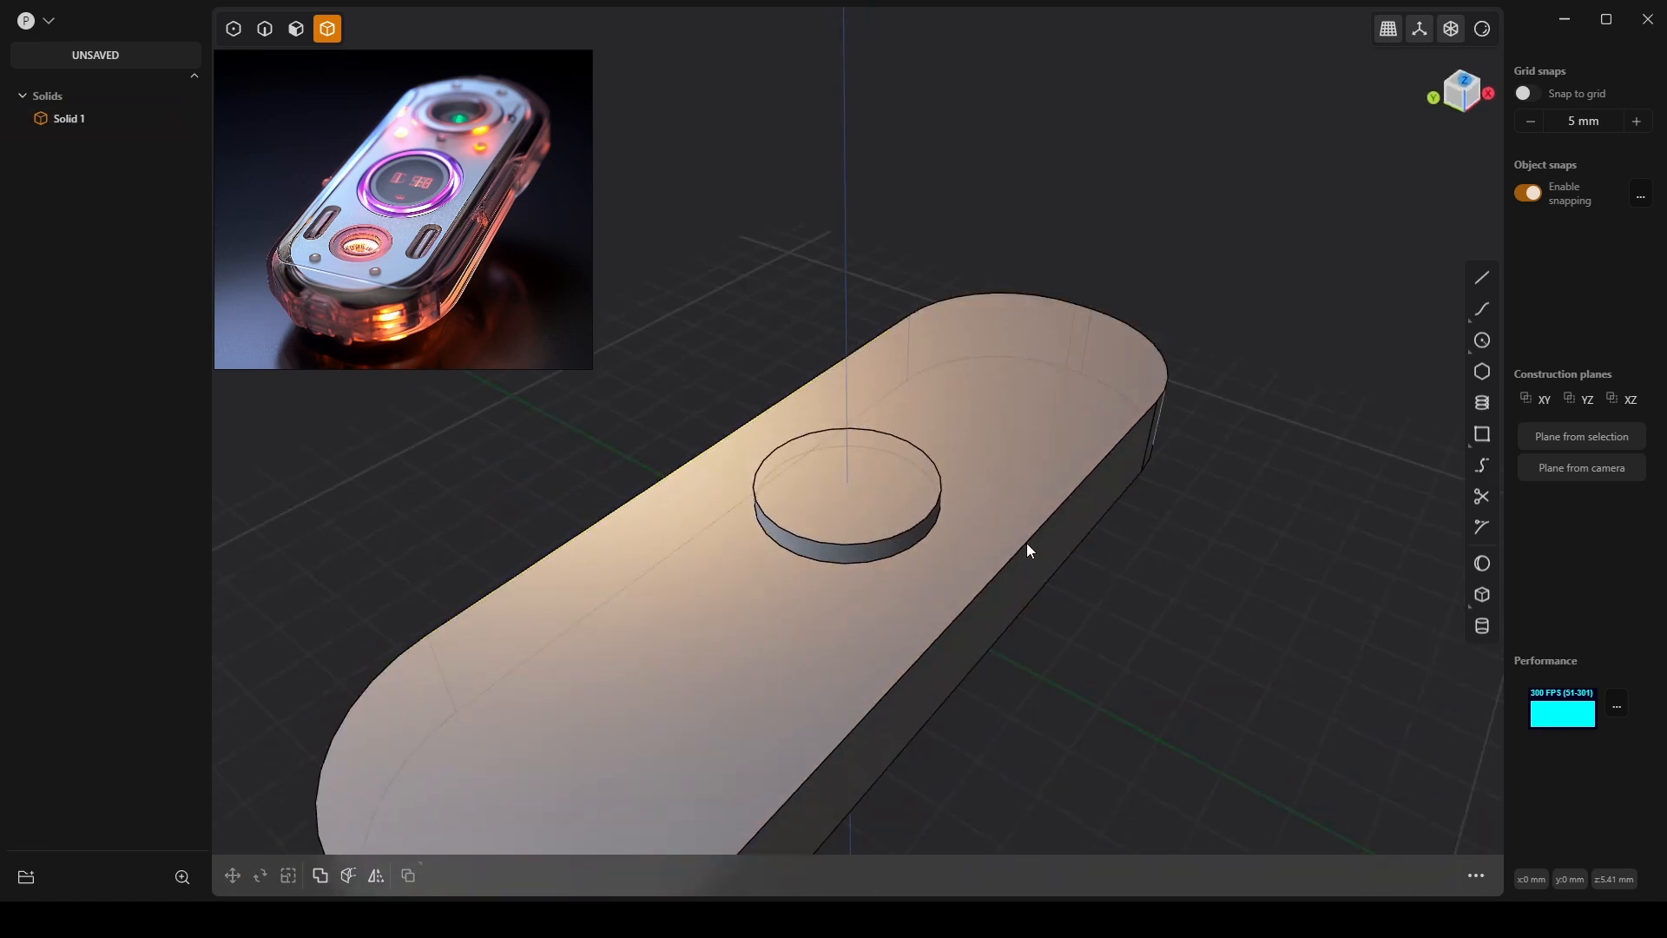
left_click(295, 29)
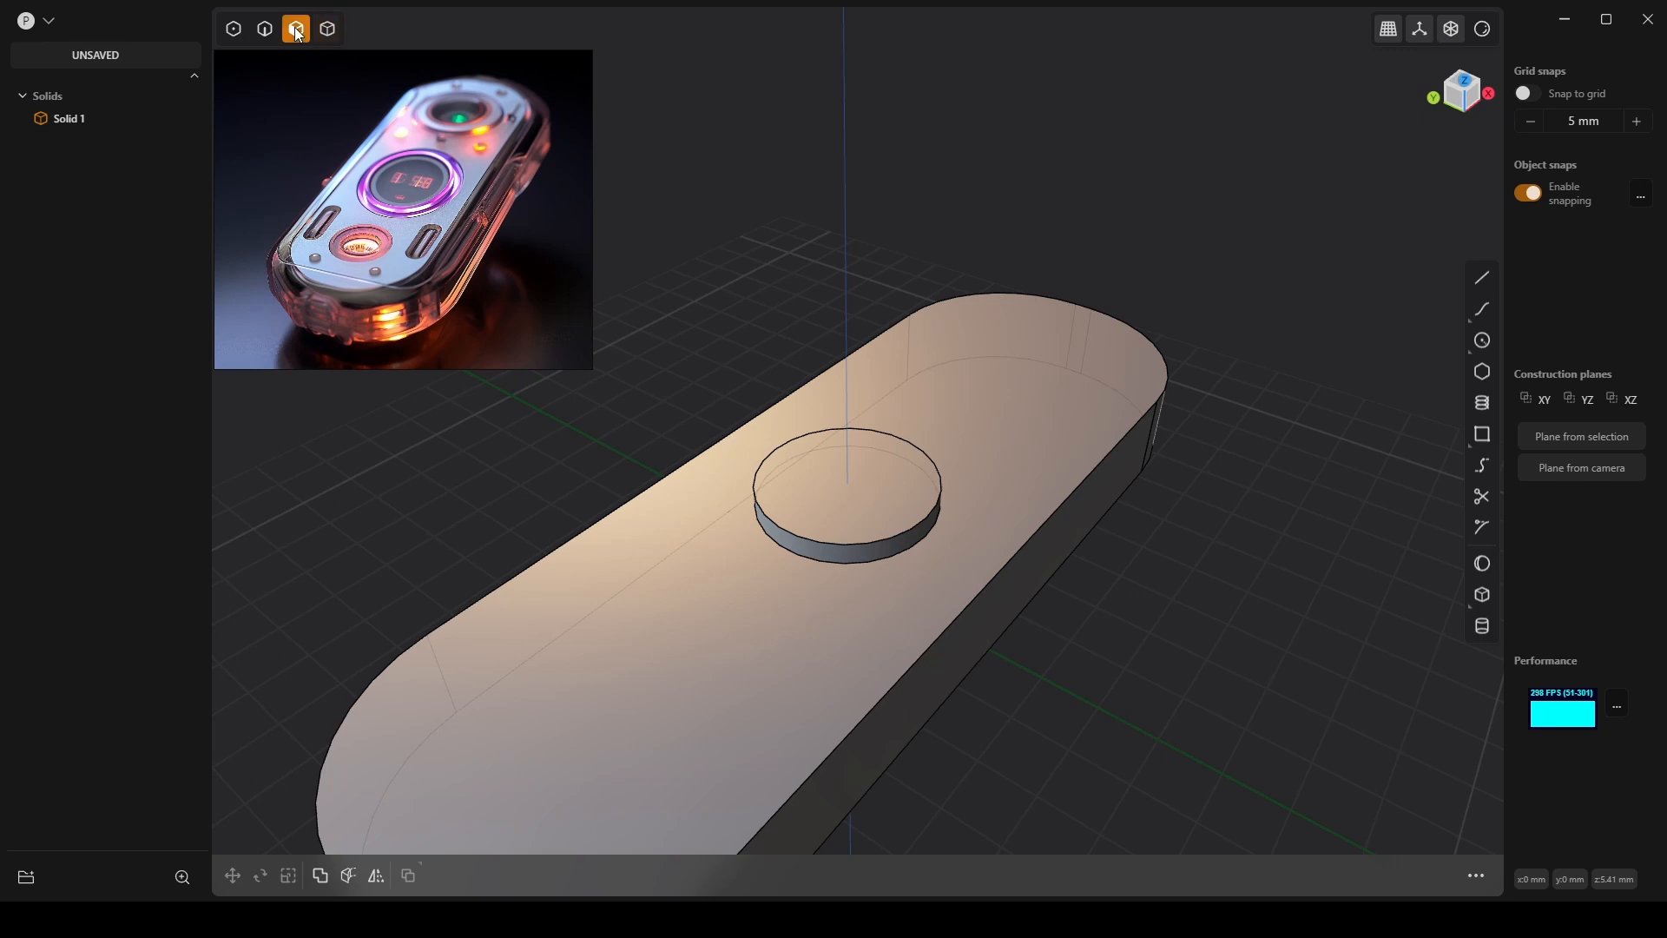
left_click(818, 513)
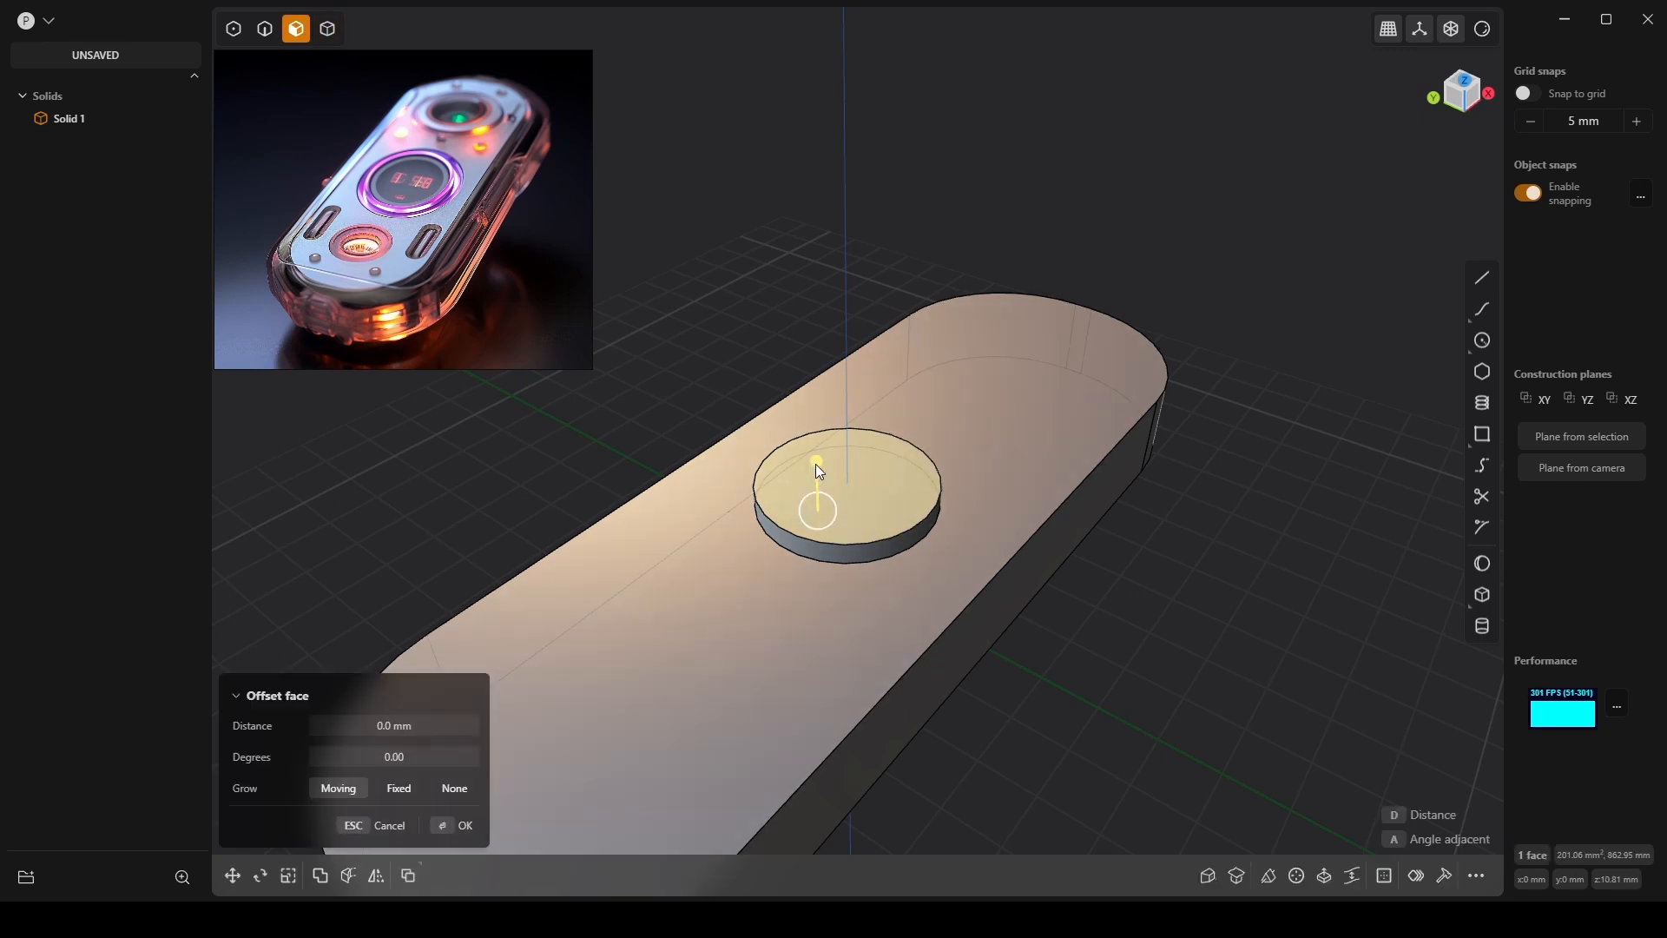
Try sinking the disc's top face, then cancel the offset and dismiss the command search.
left_click_drag(815, 465, 837, 497)
middle_click_drag(933, 507, 957, 464)
scroll(842, 503, "up", 3)
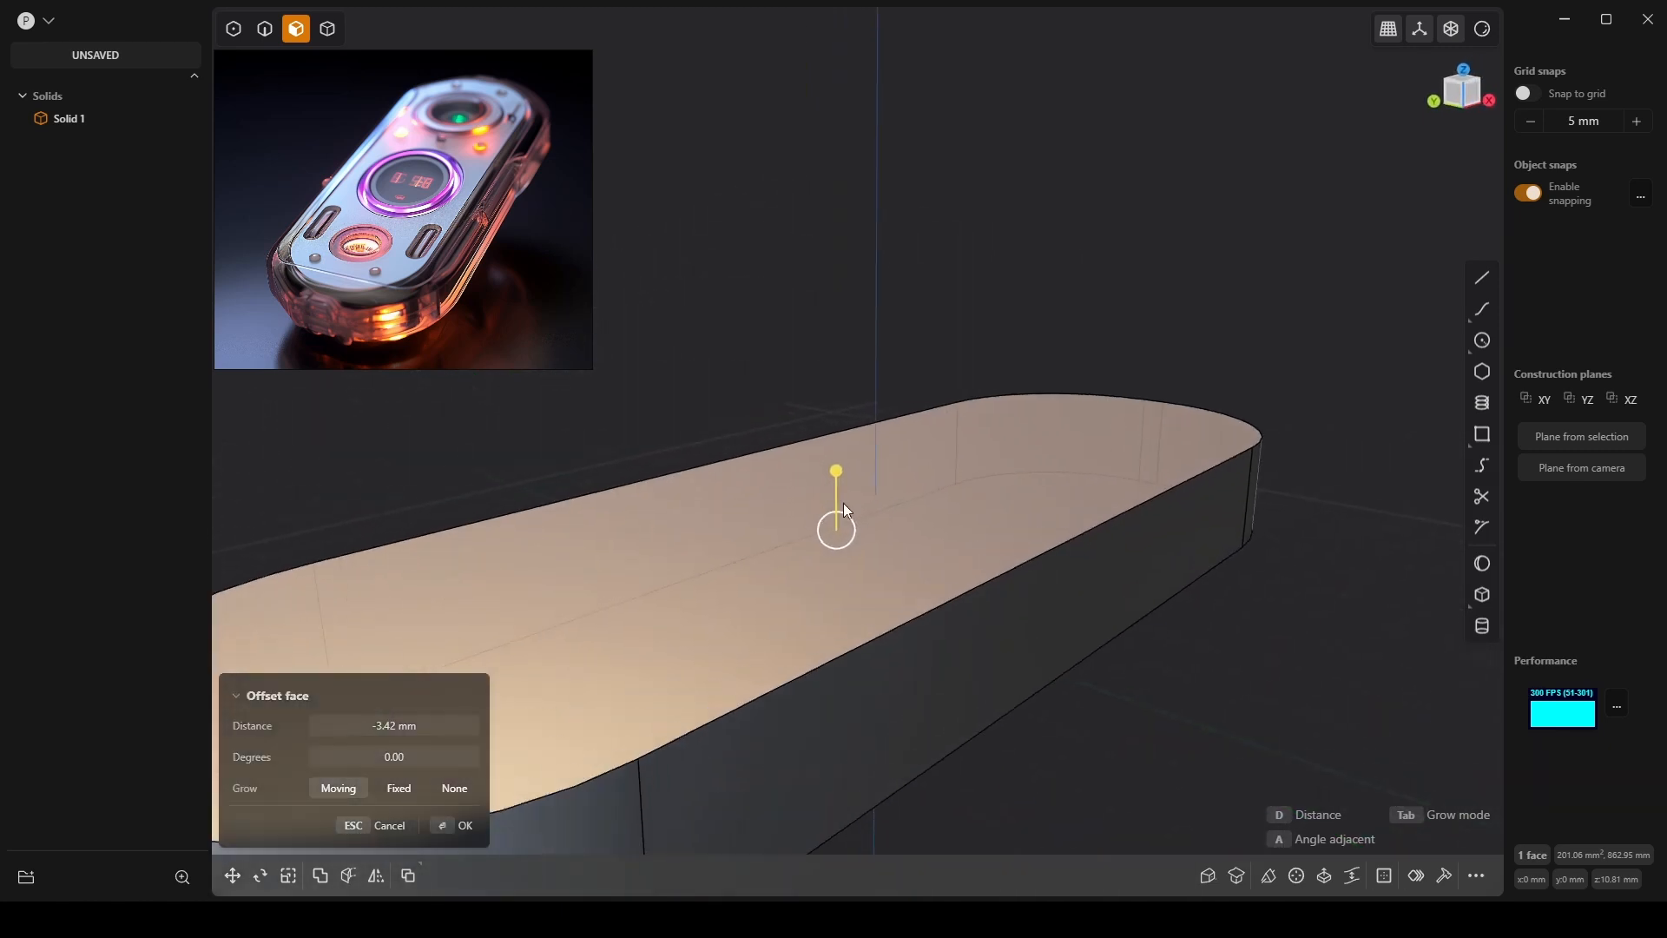
key("Escape")
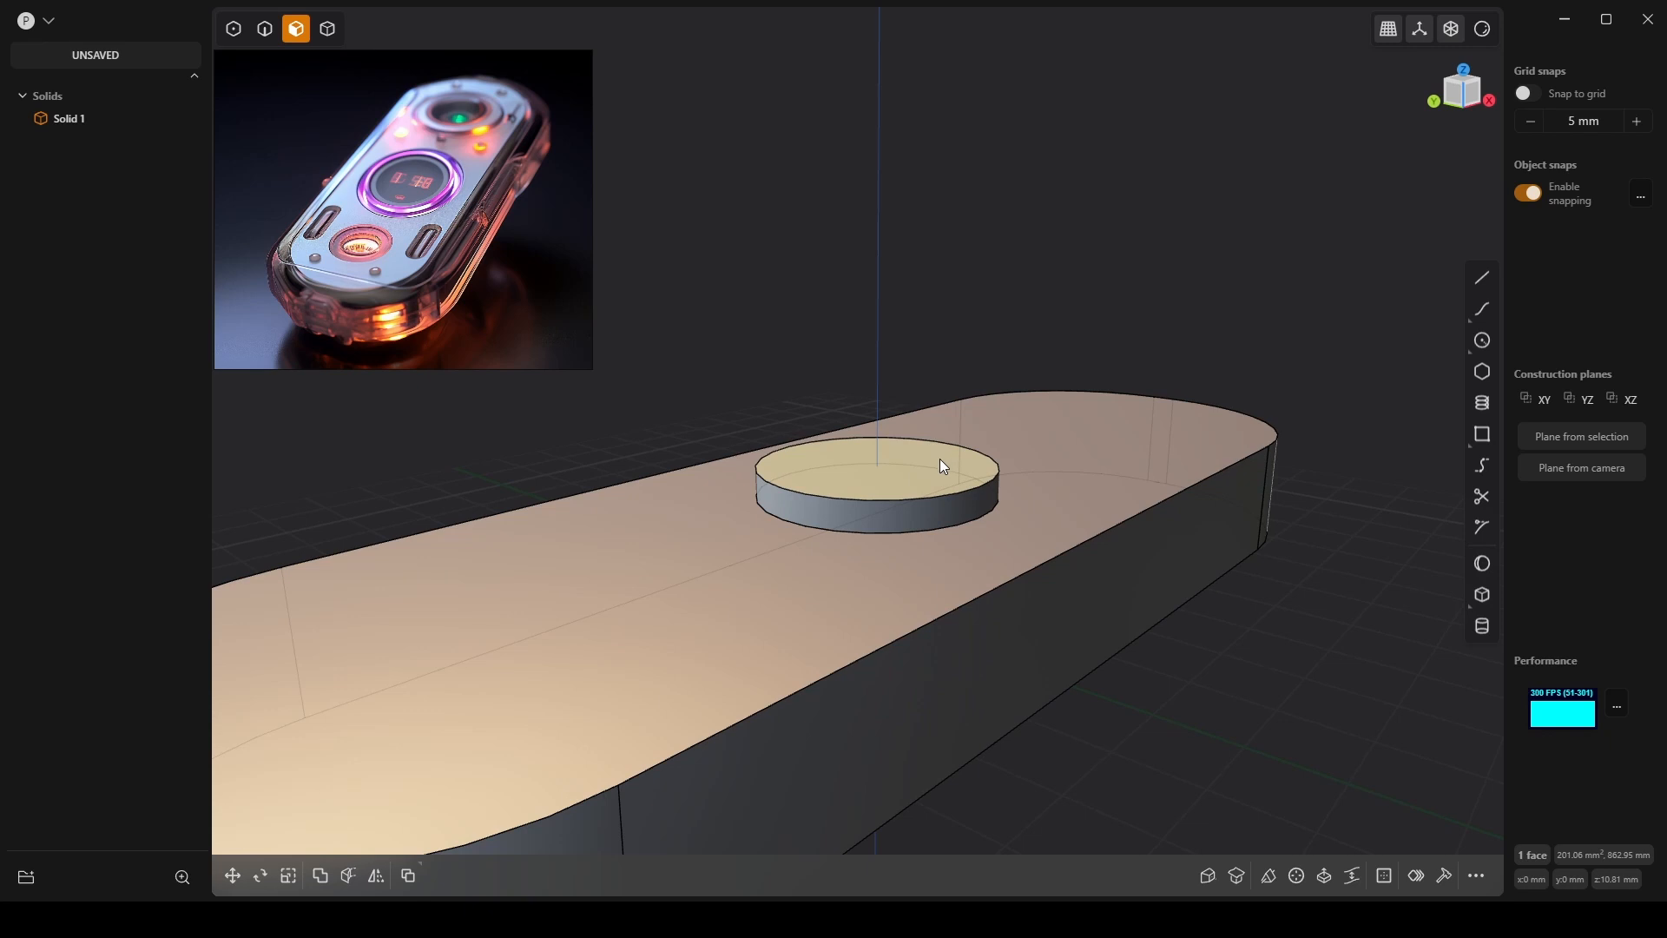
key("f")
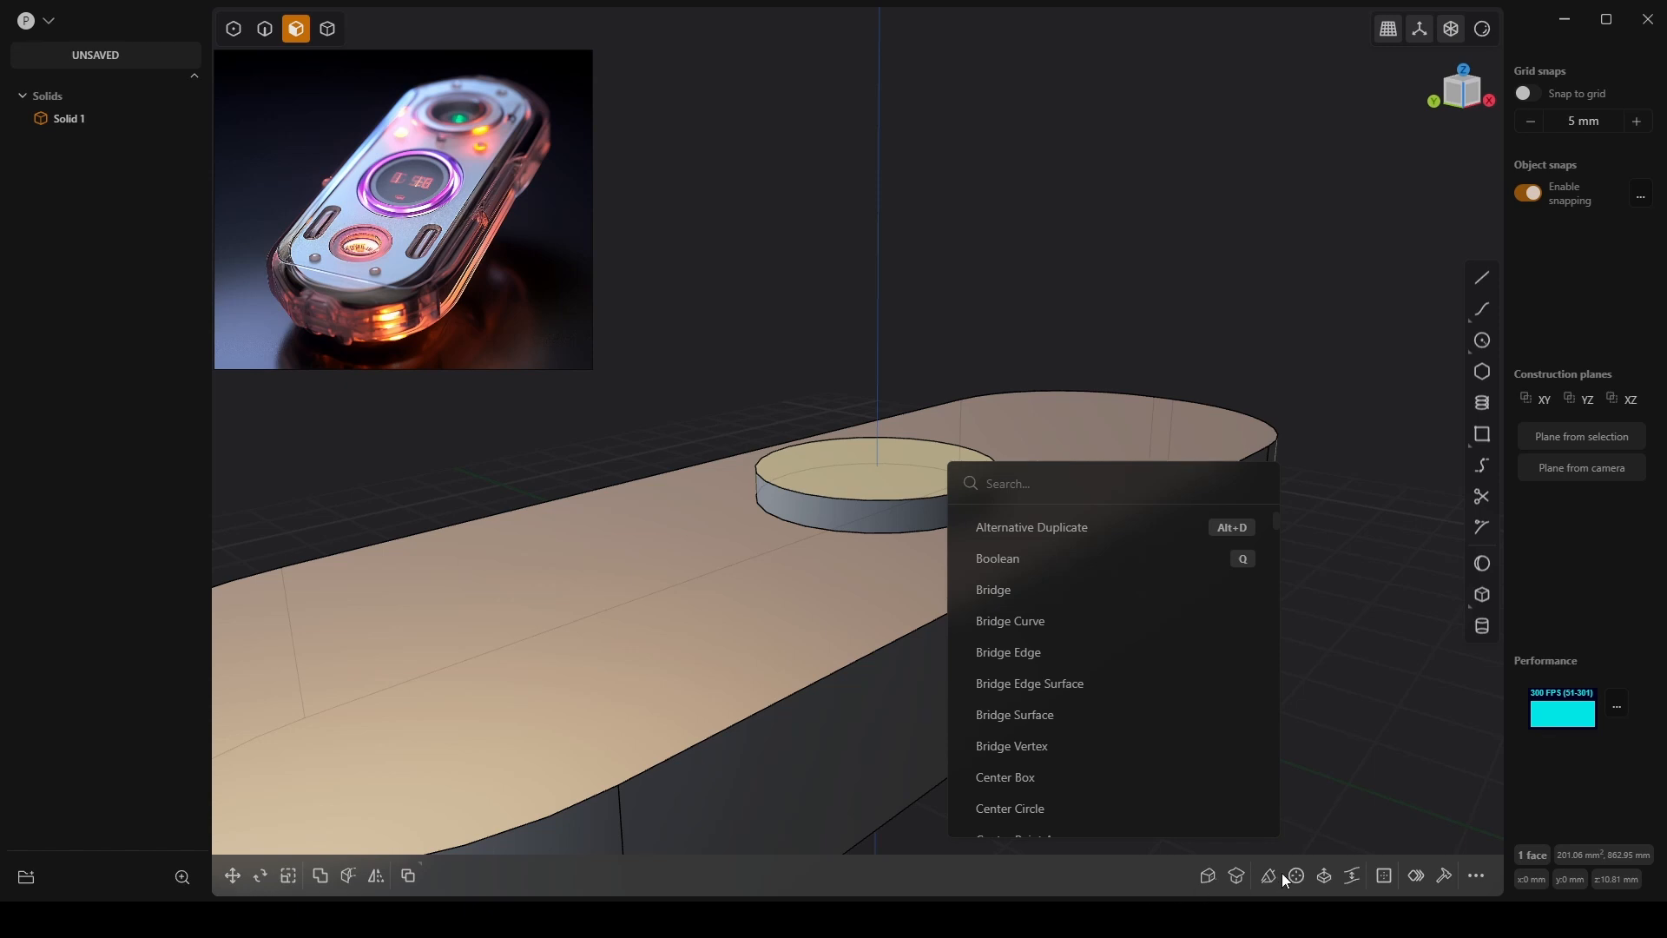
key("Escape")
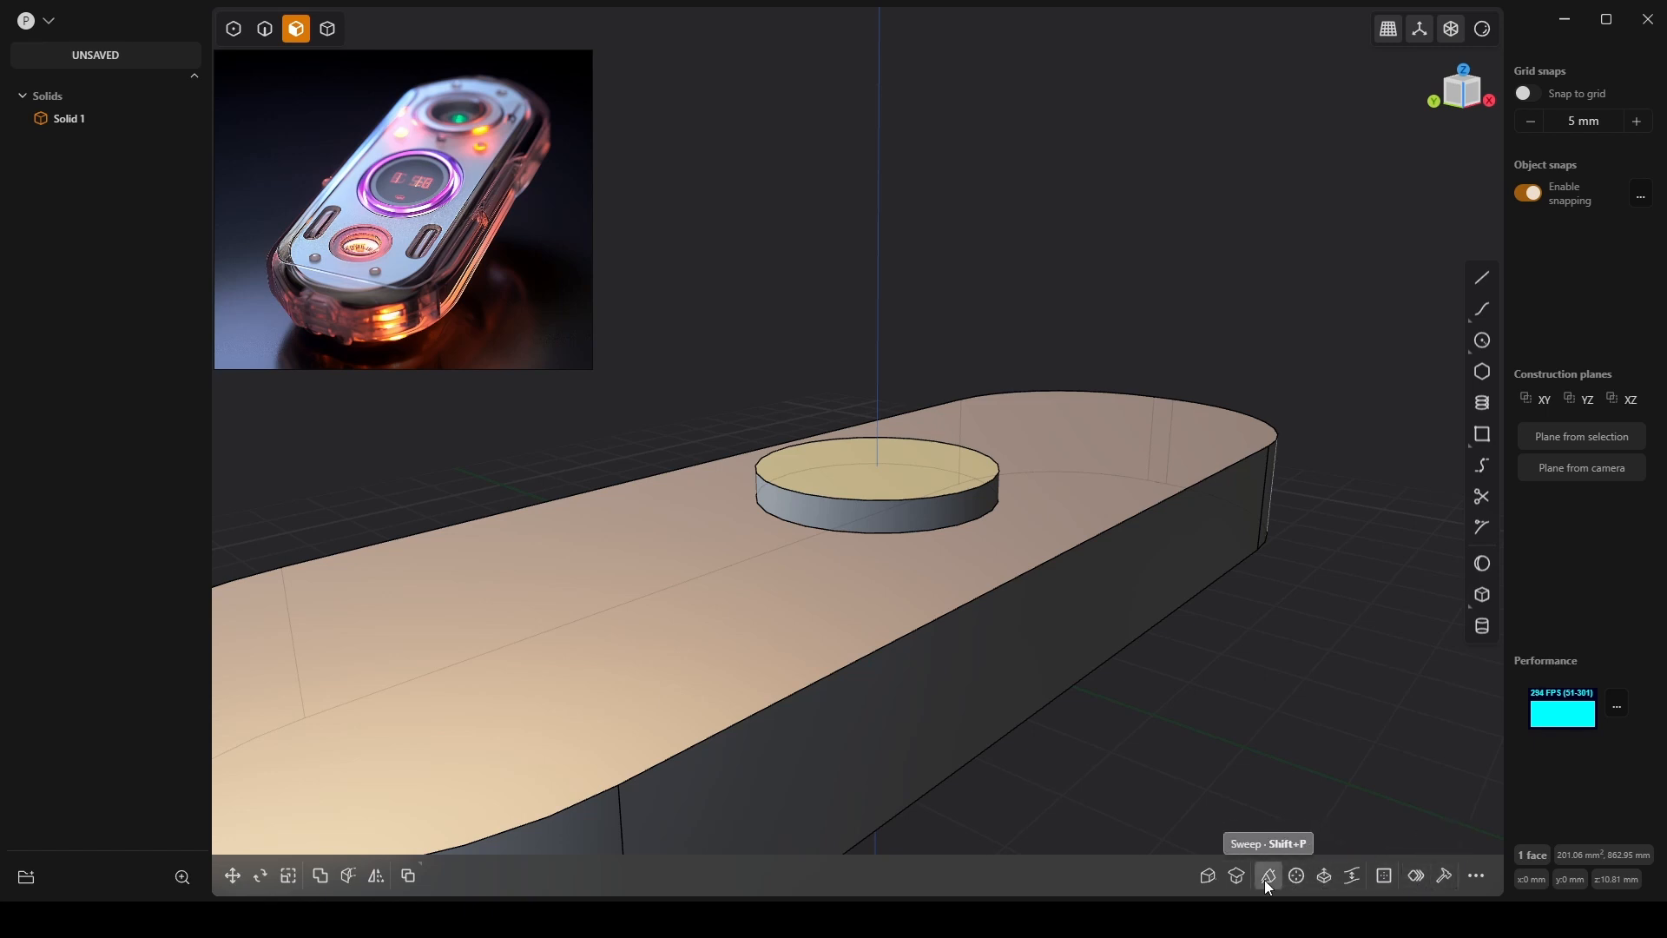
Select and deselect the capsule body, then undo the raised disc.
middle_click_drag(1134, 347, 1141, 367)
double_click(1141, 367)
double_click(1141, 366)
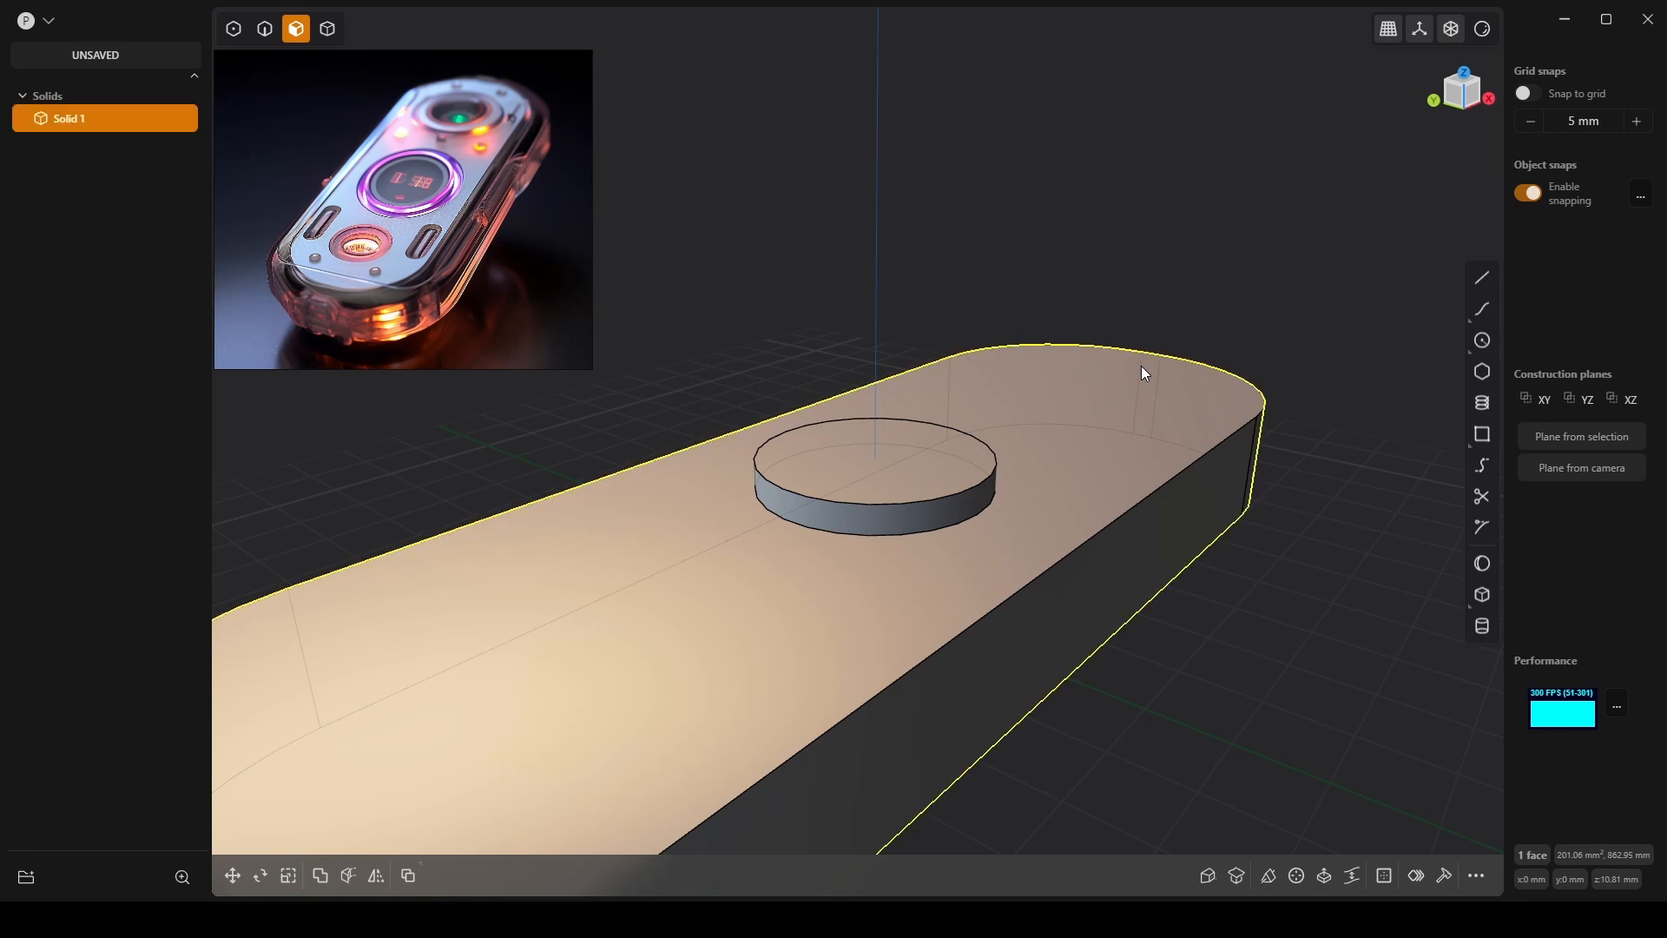
double_click(1141, 367)
left_click(1141, 369)
key("ctrl+z")
key("ctrl+z")
key("ctrl+z")
key("ctrl+z")
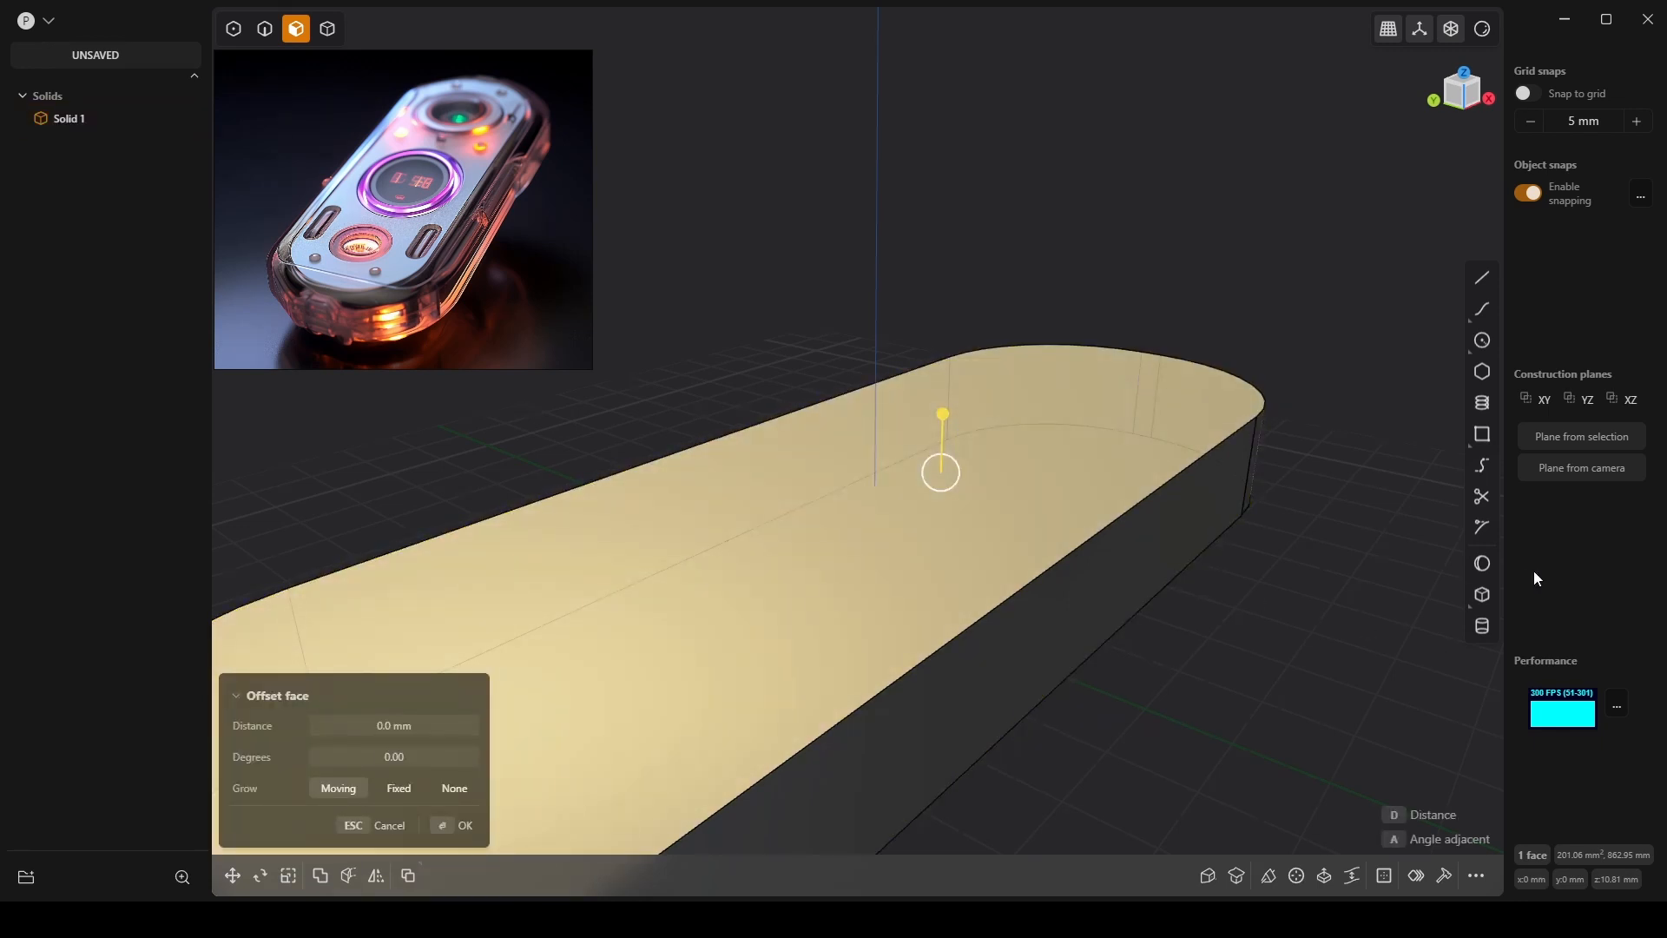
Start a cylinder centred on the block's top face with an 8 mm radius.
left_click(1486, 627)
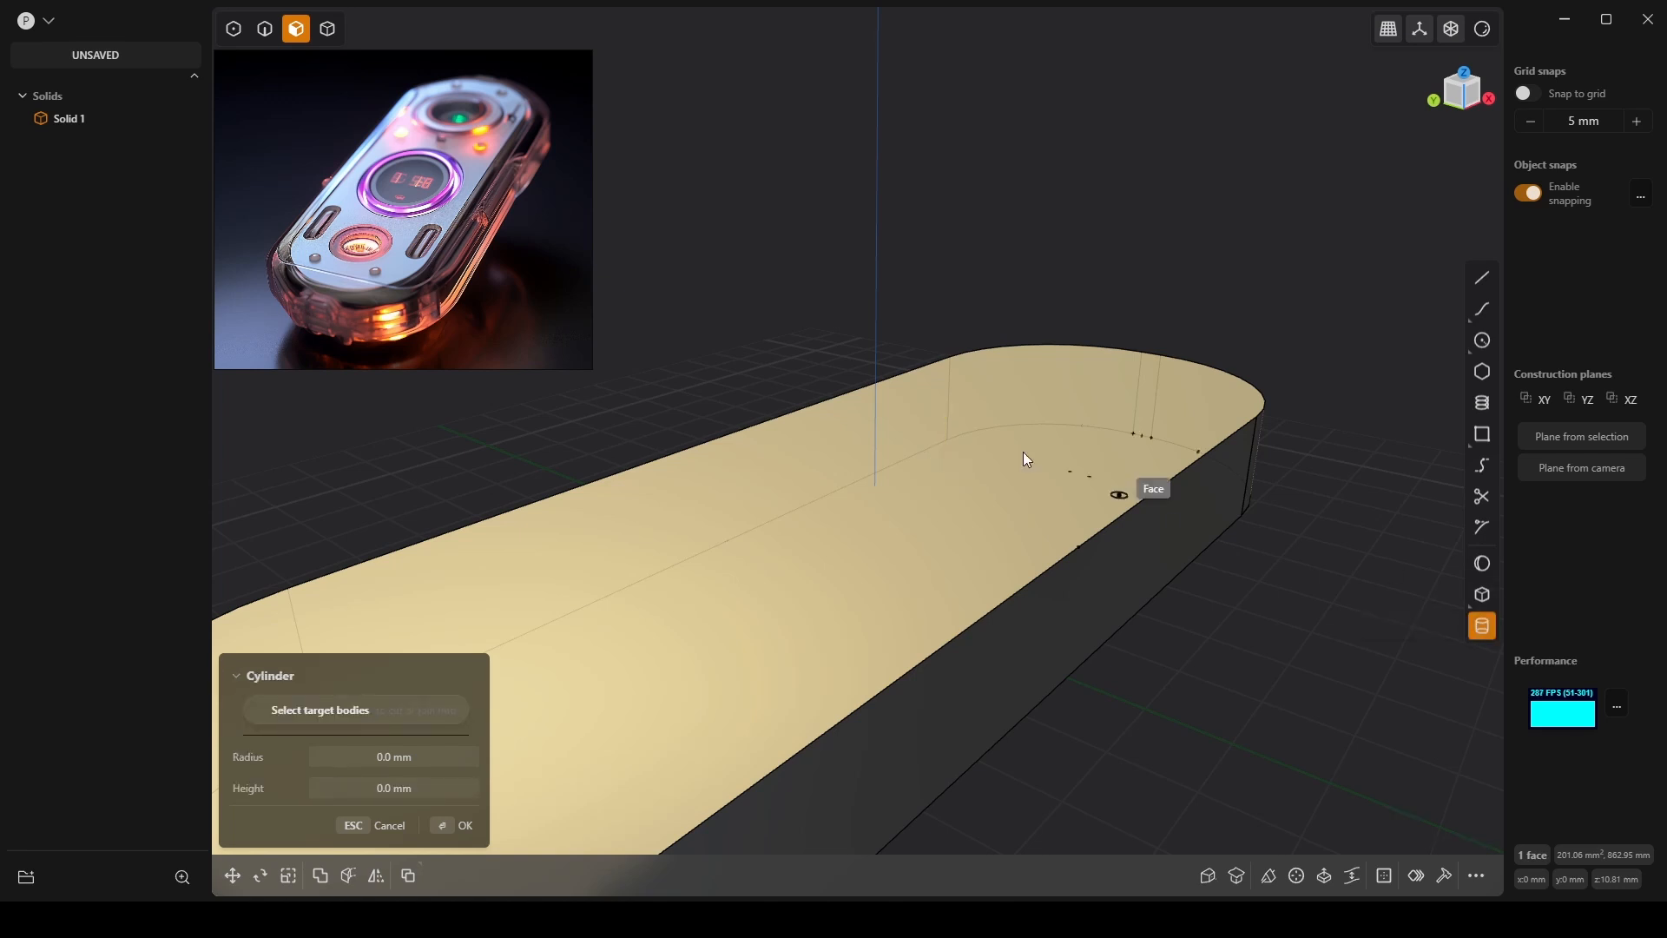
left_click(876, 483)
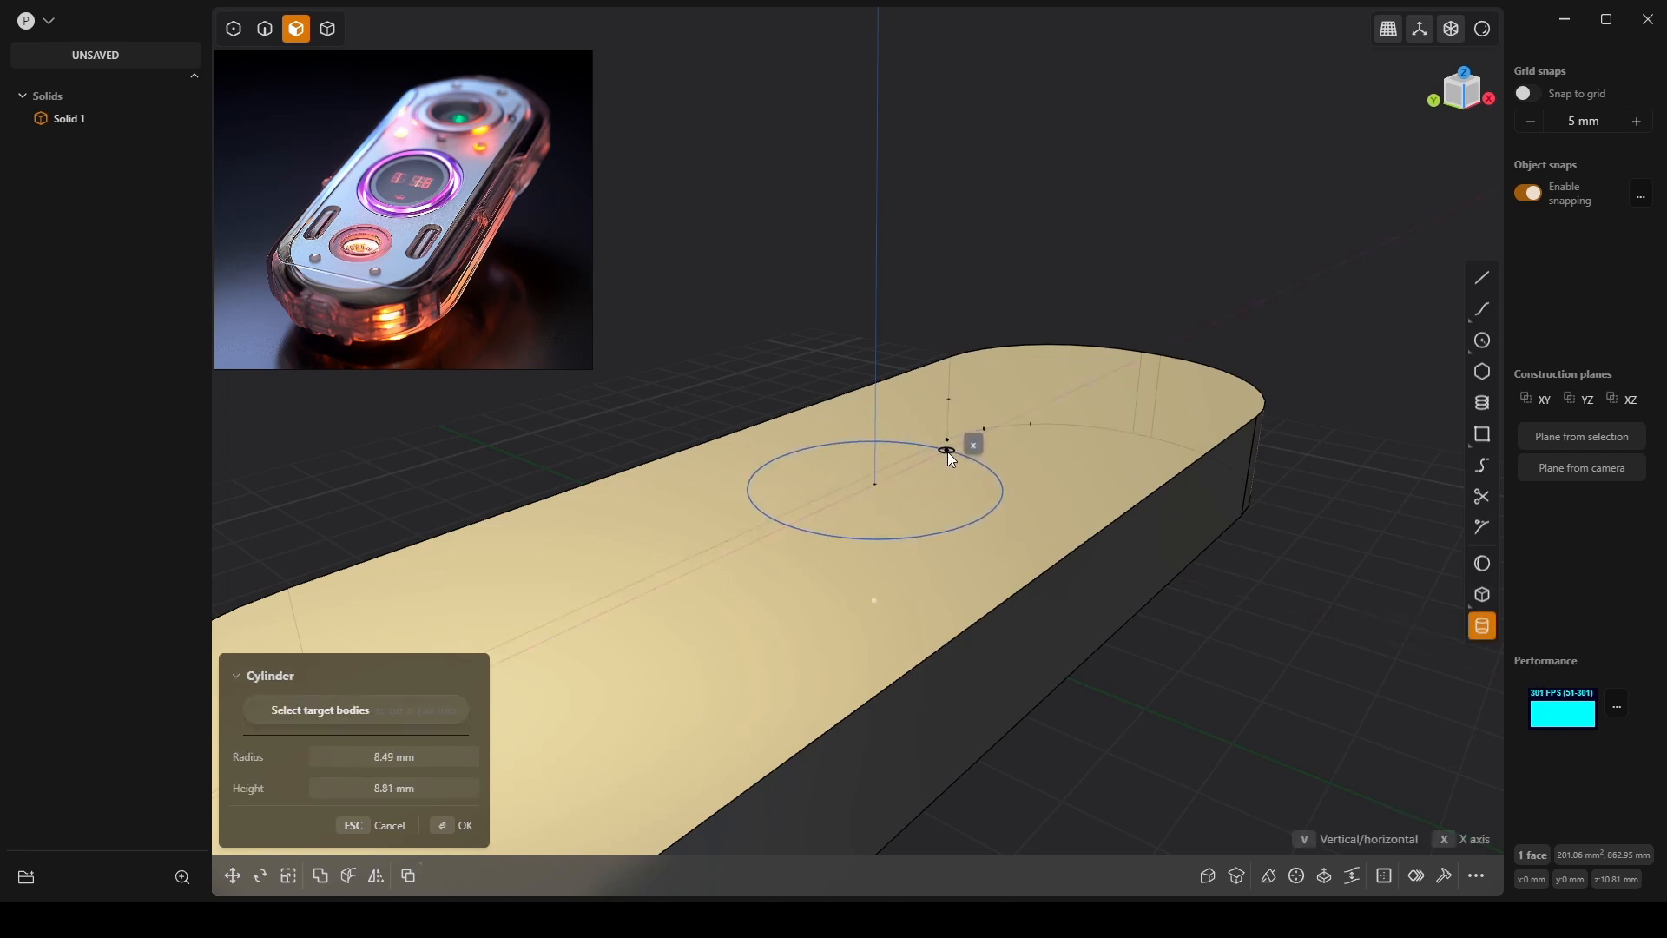
left_click(937, 458)
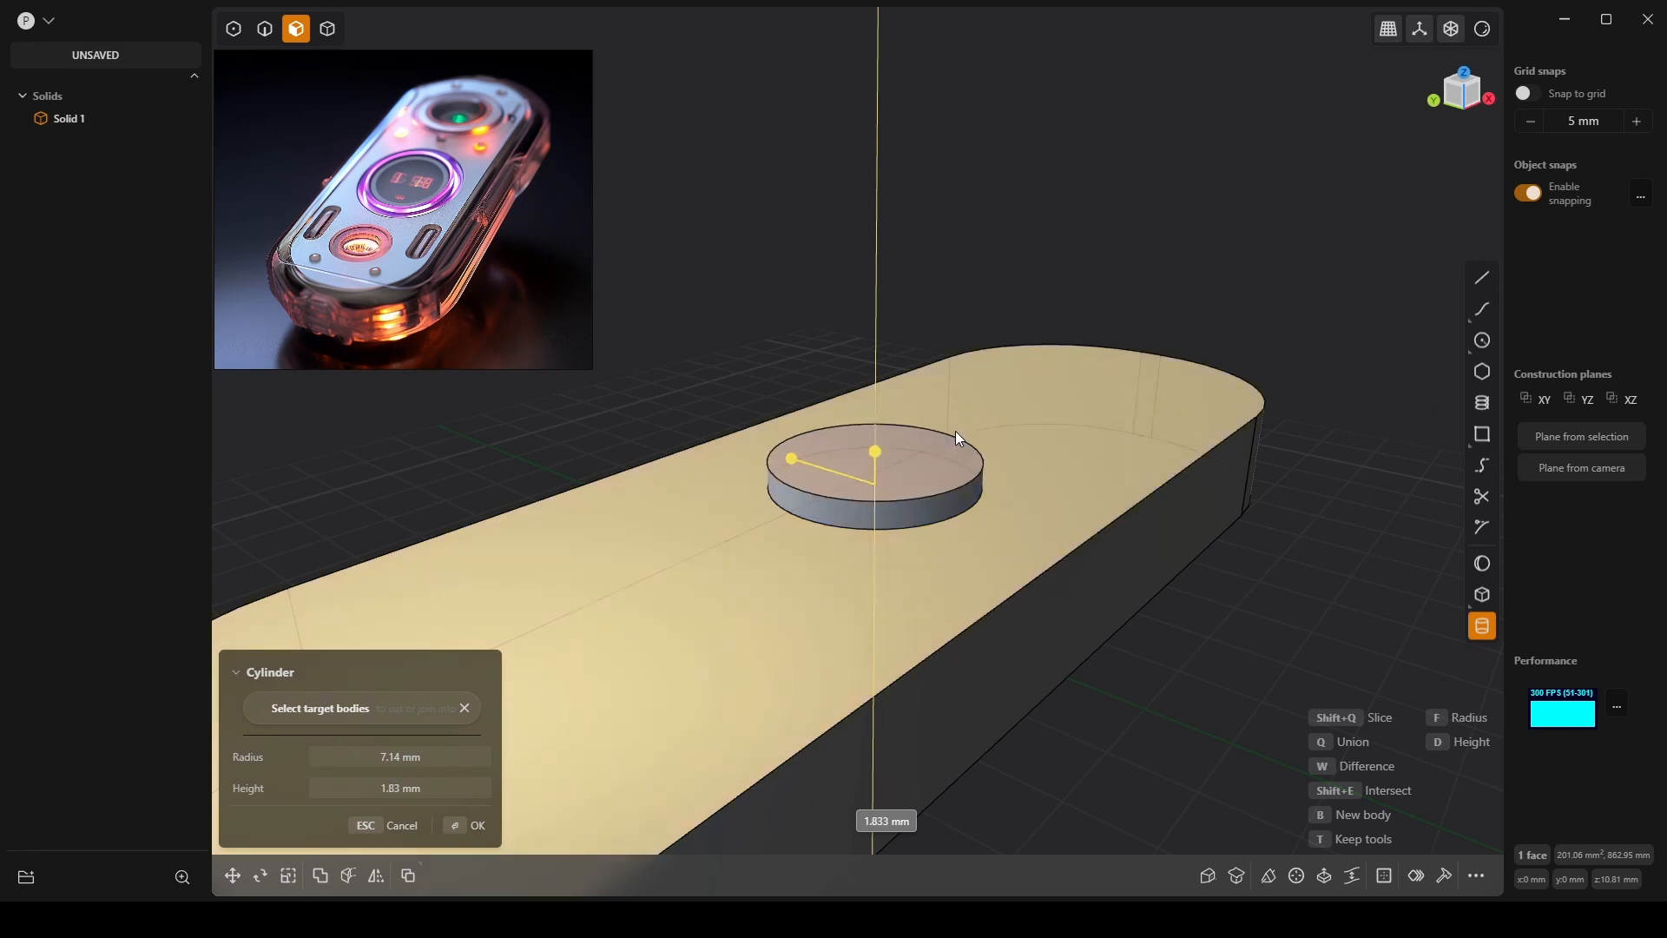
key("f")
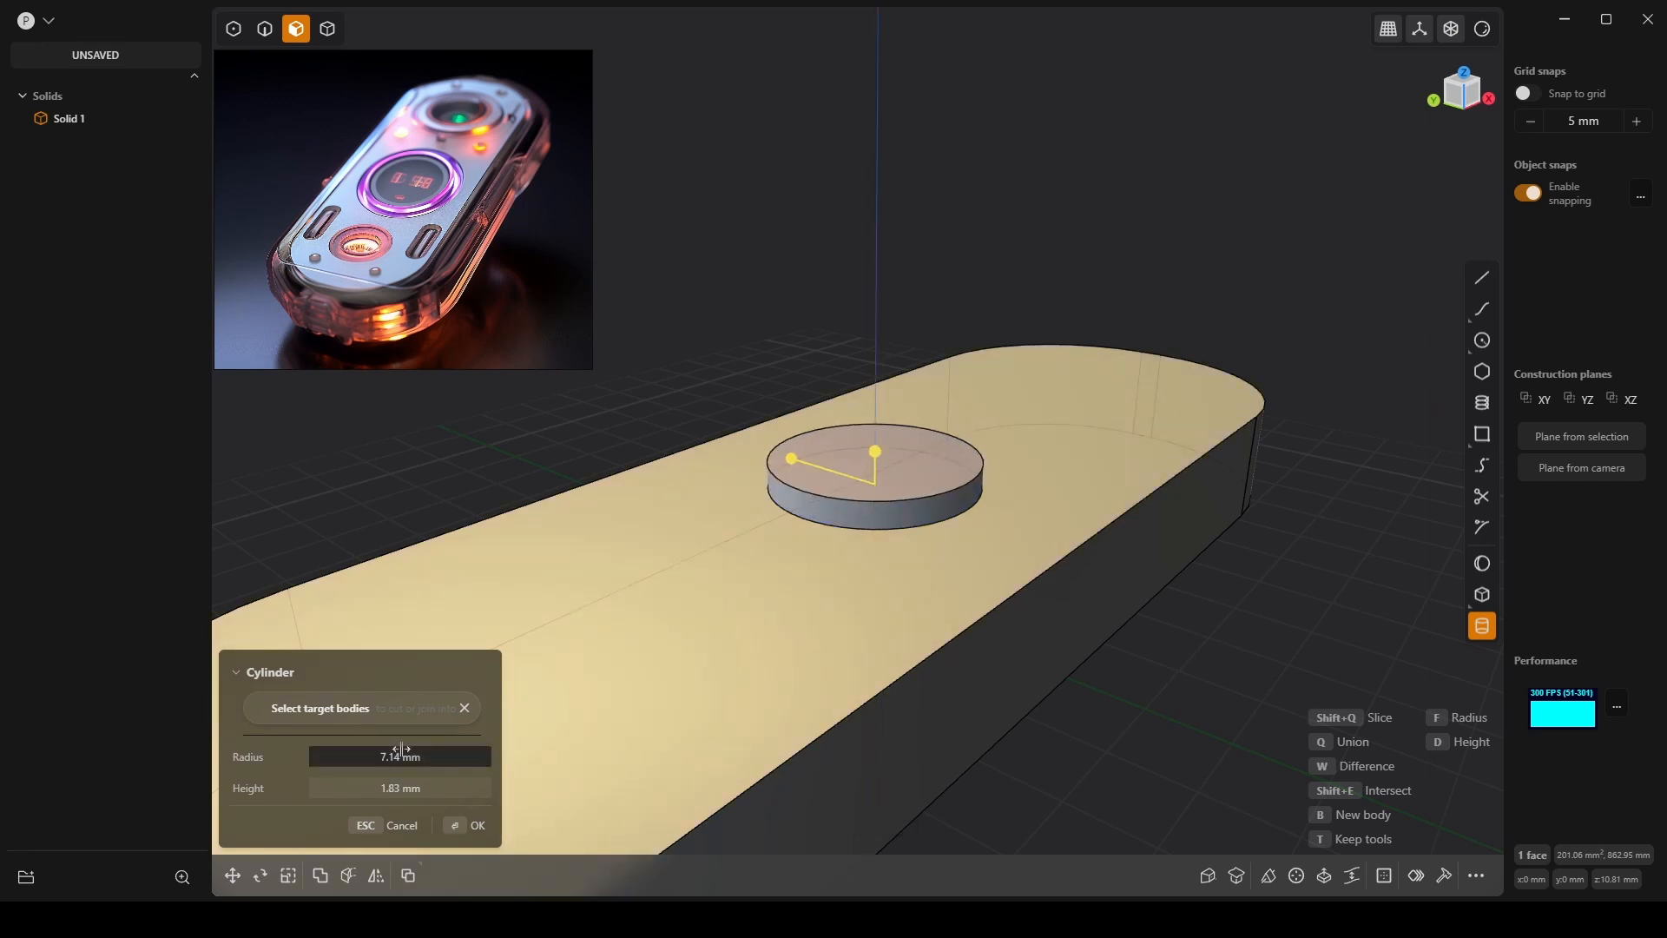
type("8")
key("Return")
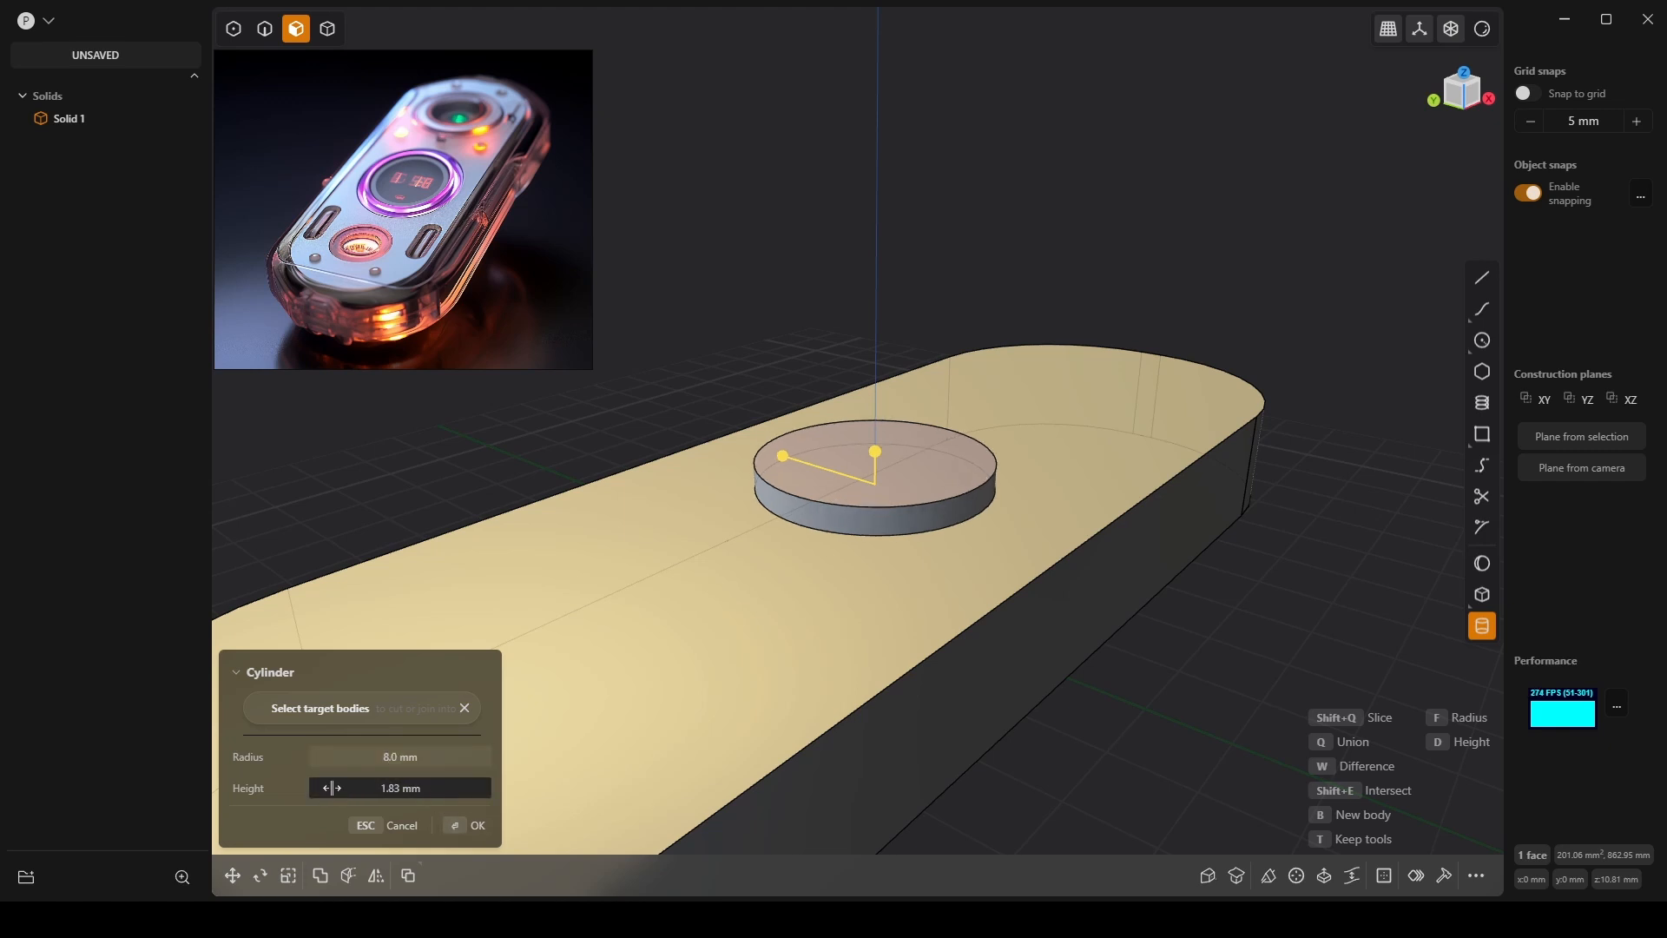
Set the cylinder height to -2 mm so it sinks into the top, and commit it.
left_click(390, 787)
type("2")
key("Return")
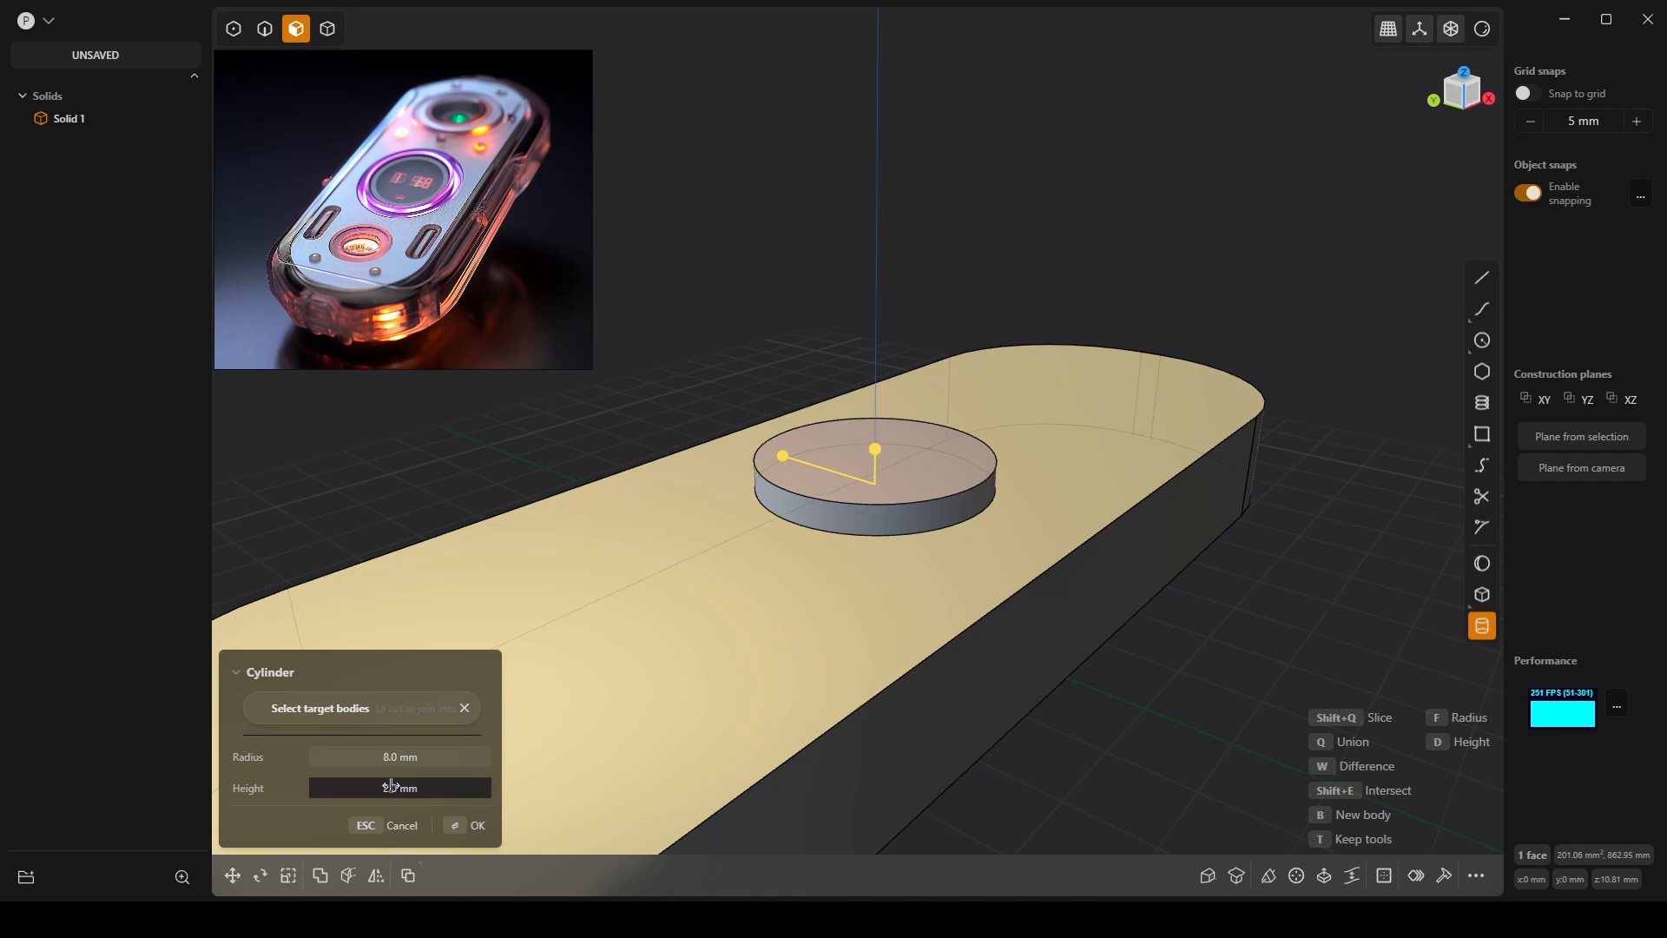
left_click(391, 786)
type("-2")
key("Return")
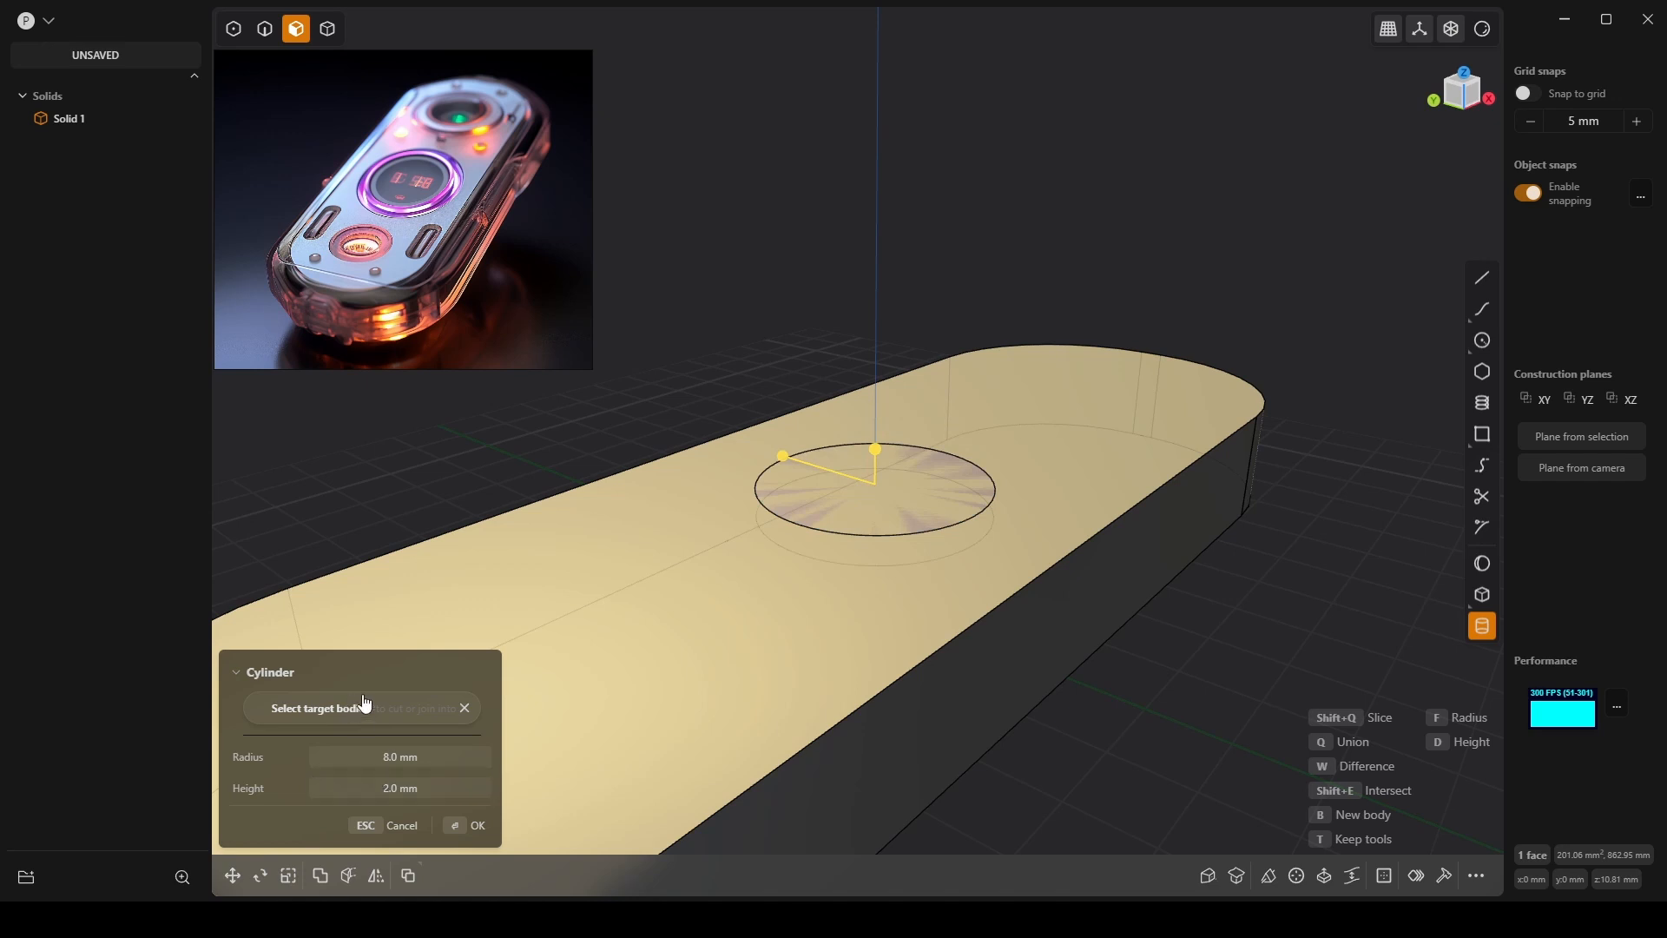
left_click(459, 824)
middle_click_drag(1029, 568, 1034, 591)
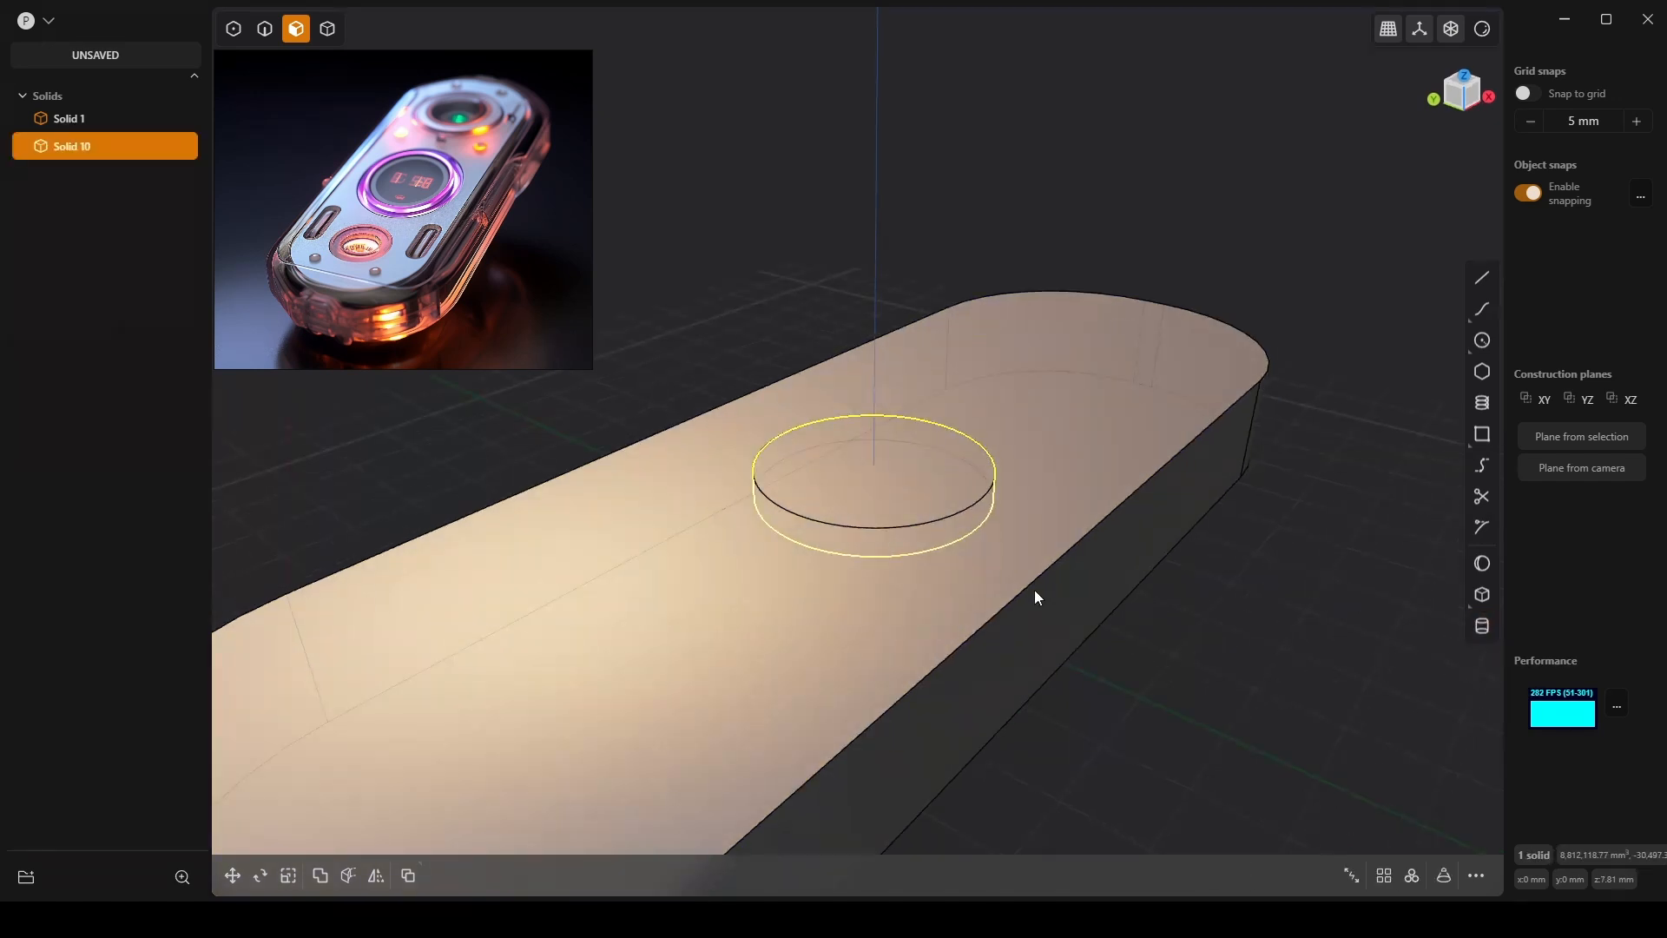
Switch to solid selection and select Solid 1, then the cylinder Solid 10.
left_click(1184, 540)
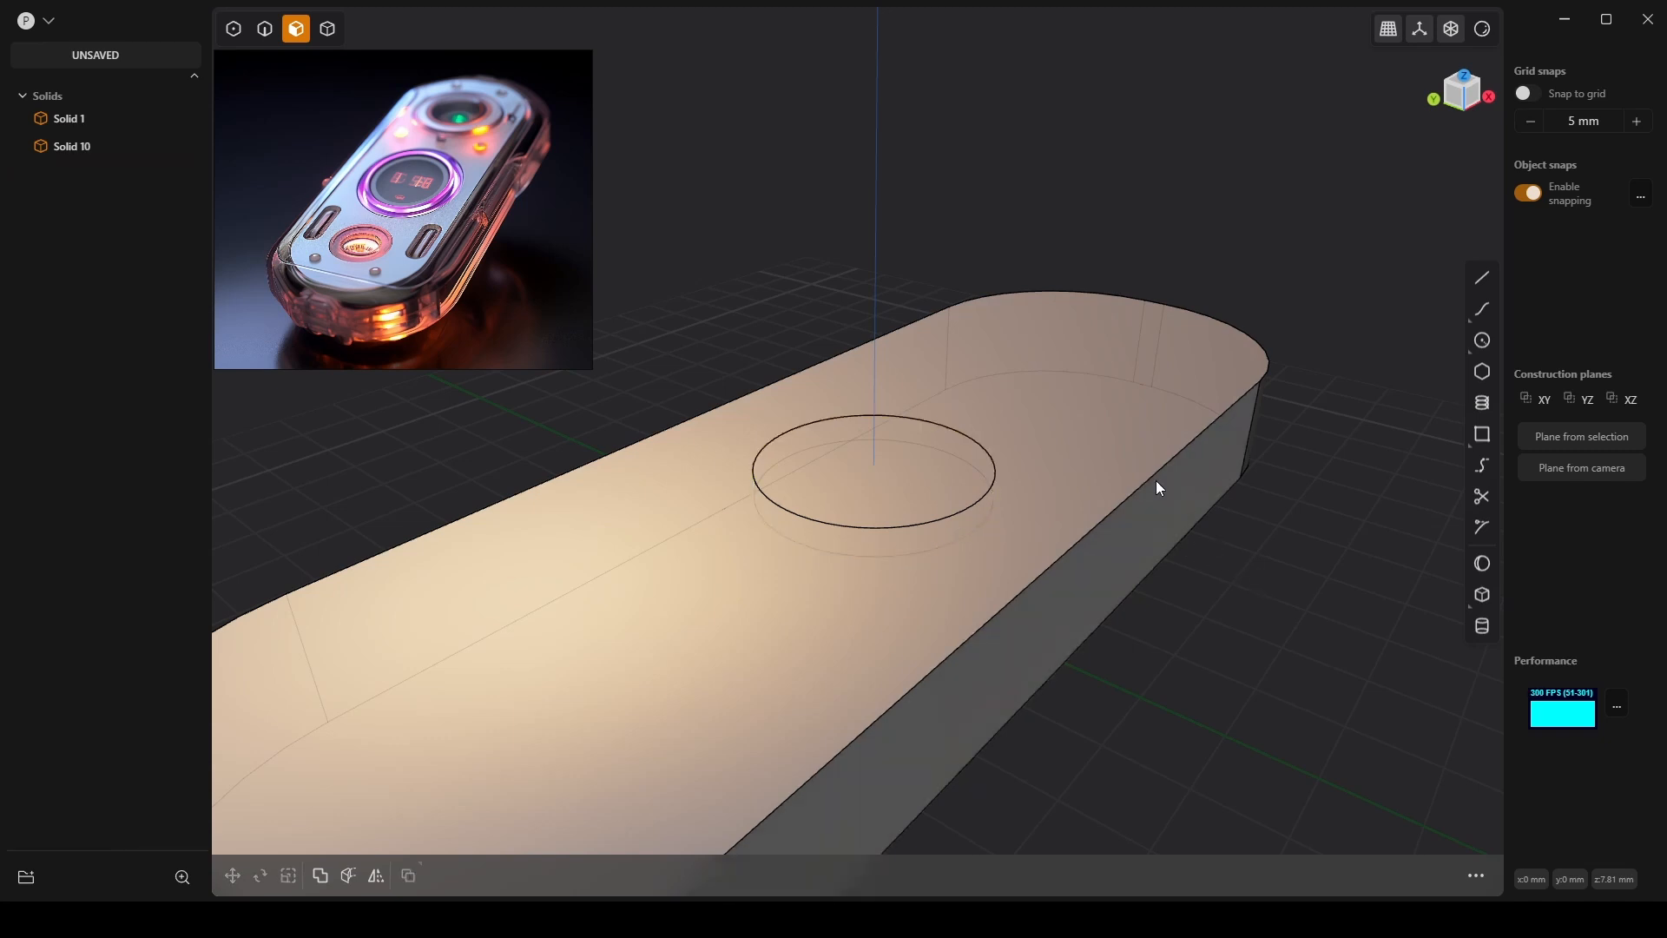
left_click(330, 27)
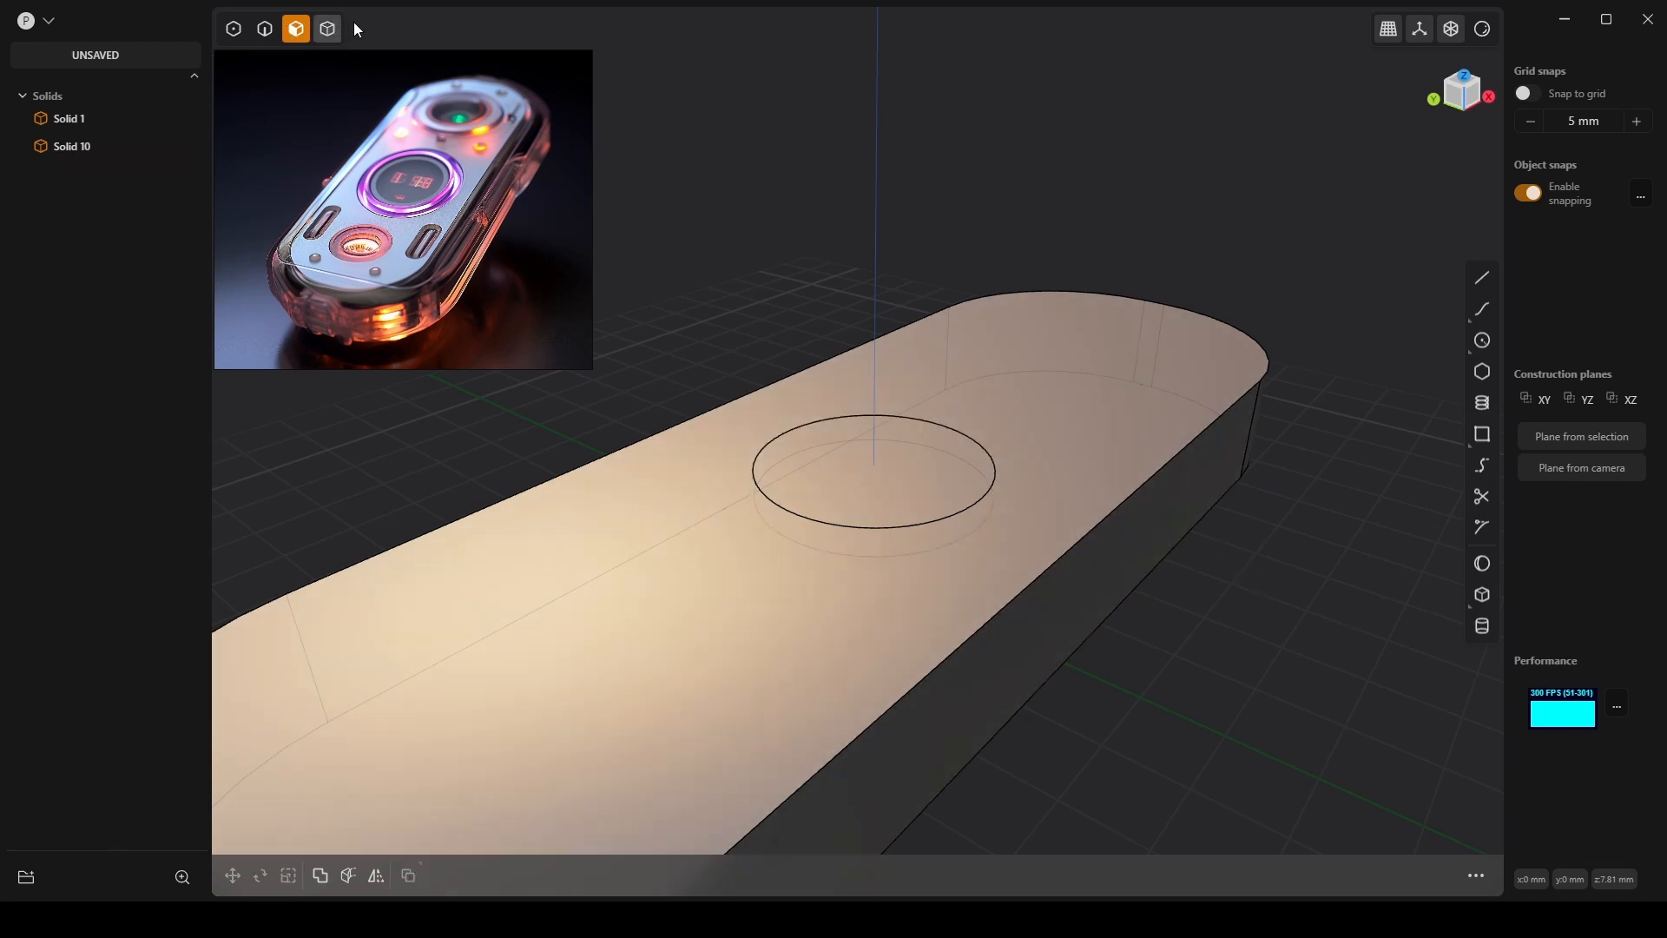
left_click(263, 33)
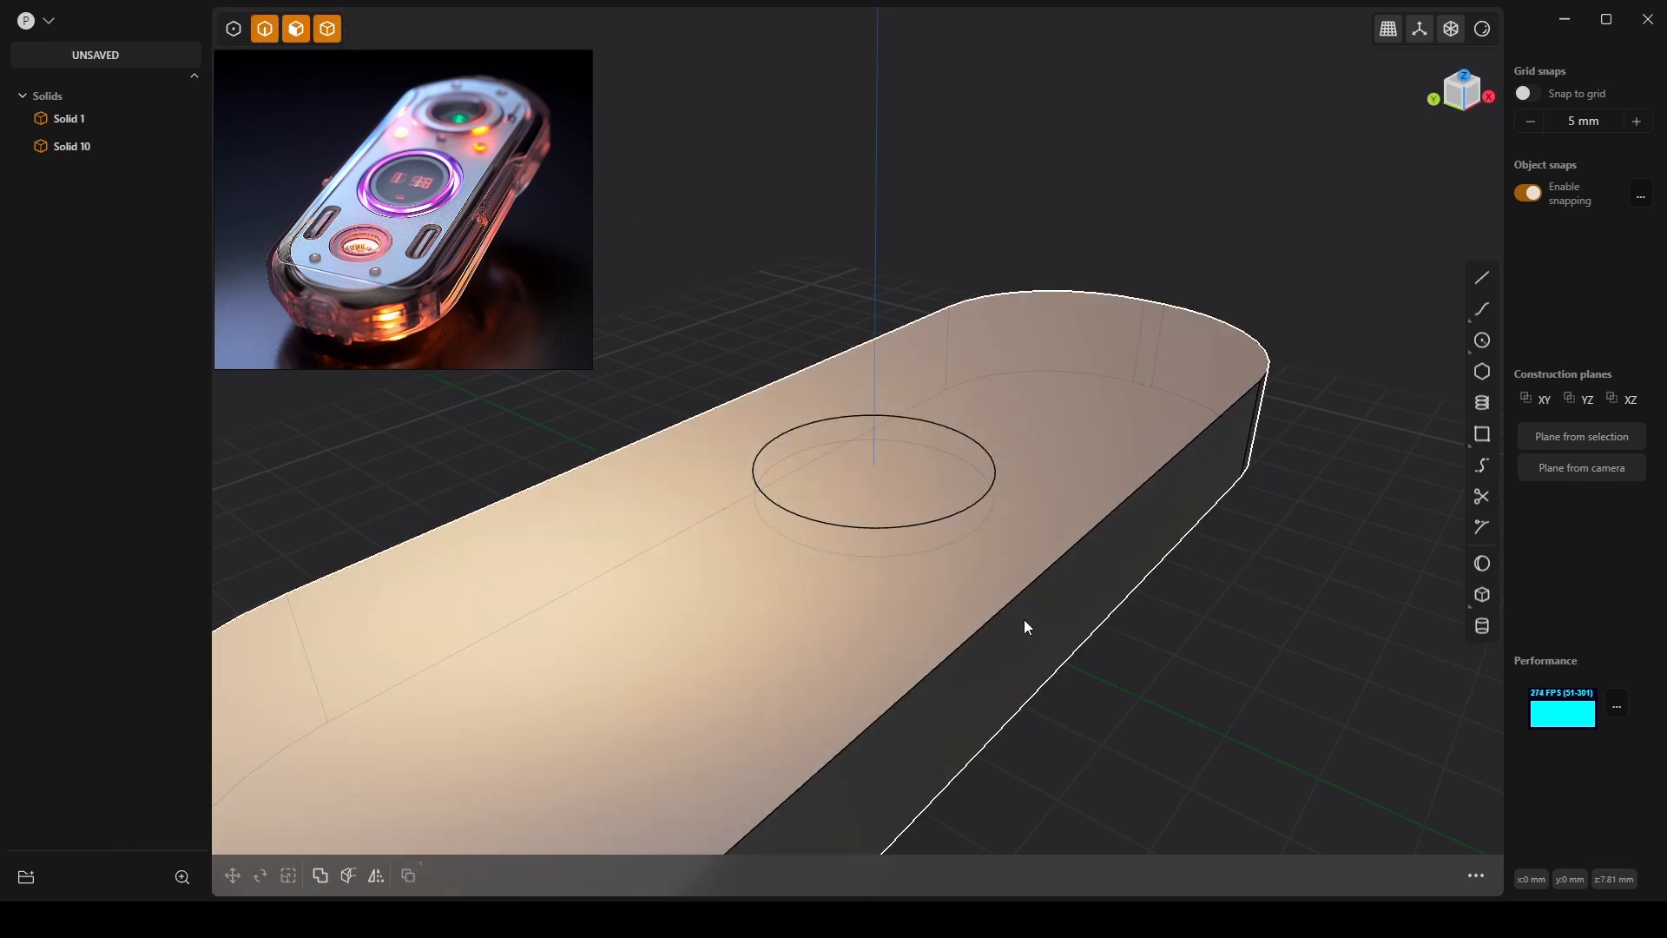
left_click(1025, 597)
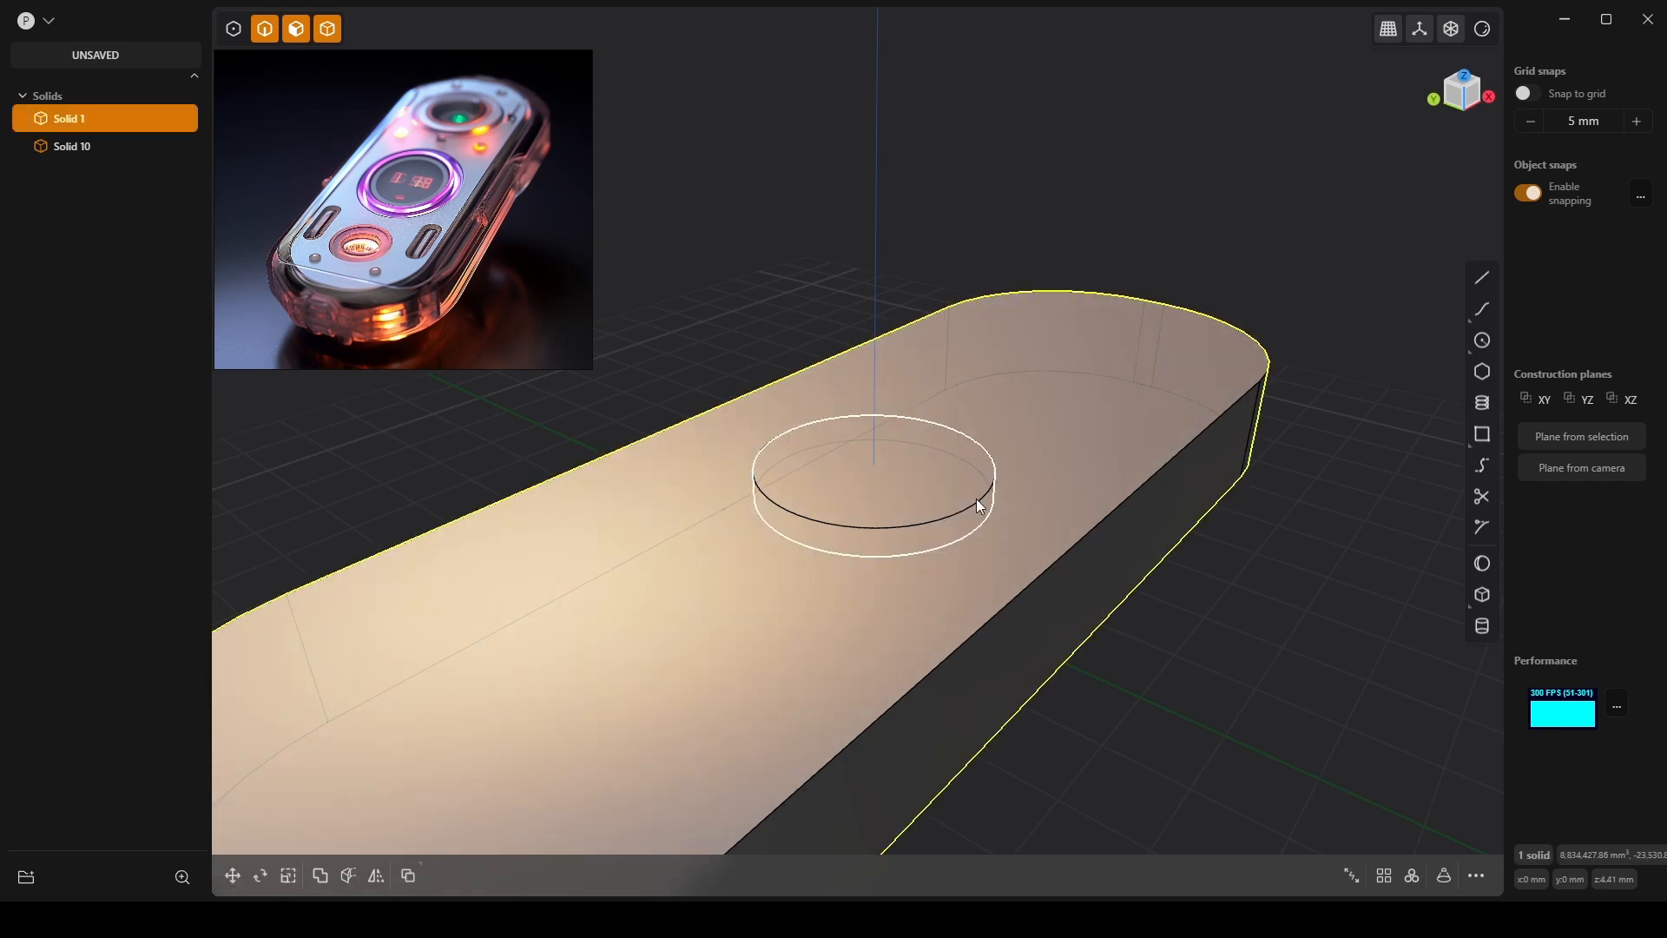
left_click(976, 498)
Subtract Solid 10 from Solid 1 with Keep Tools on, cutting a circular recess.
key("q")
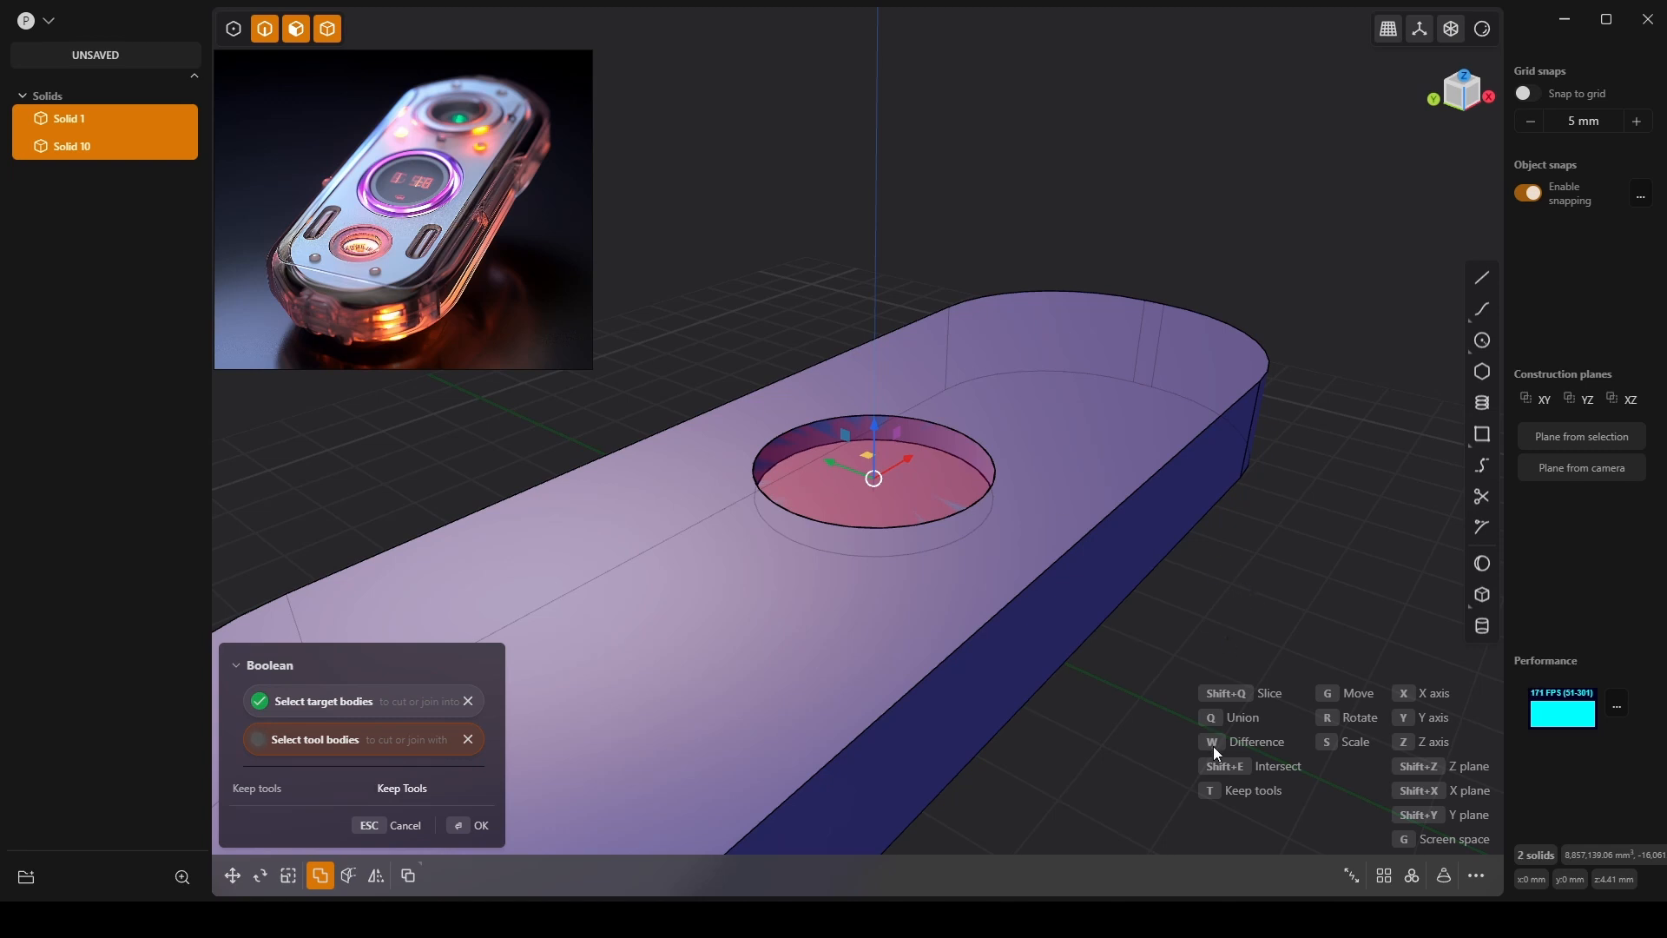
key("t")
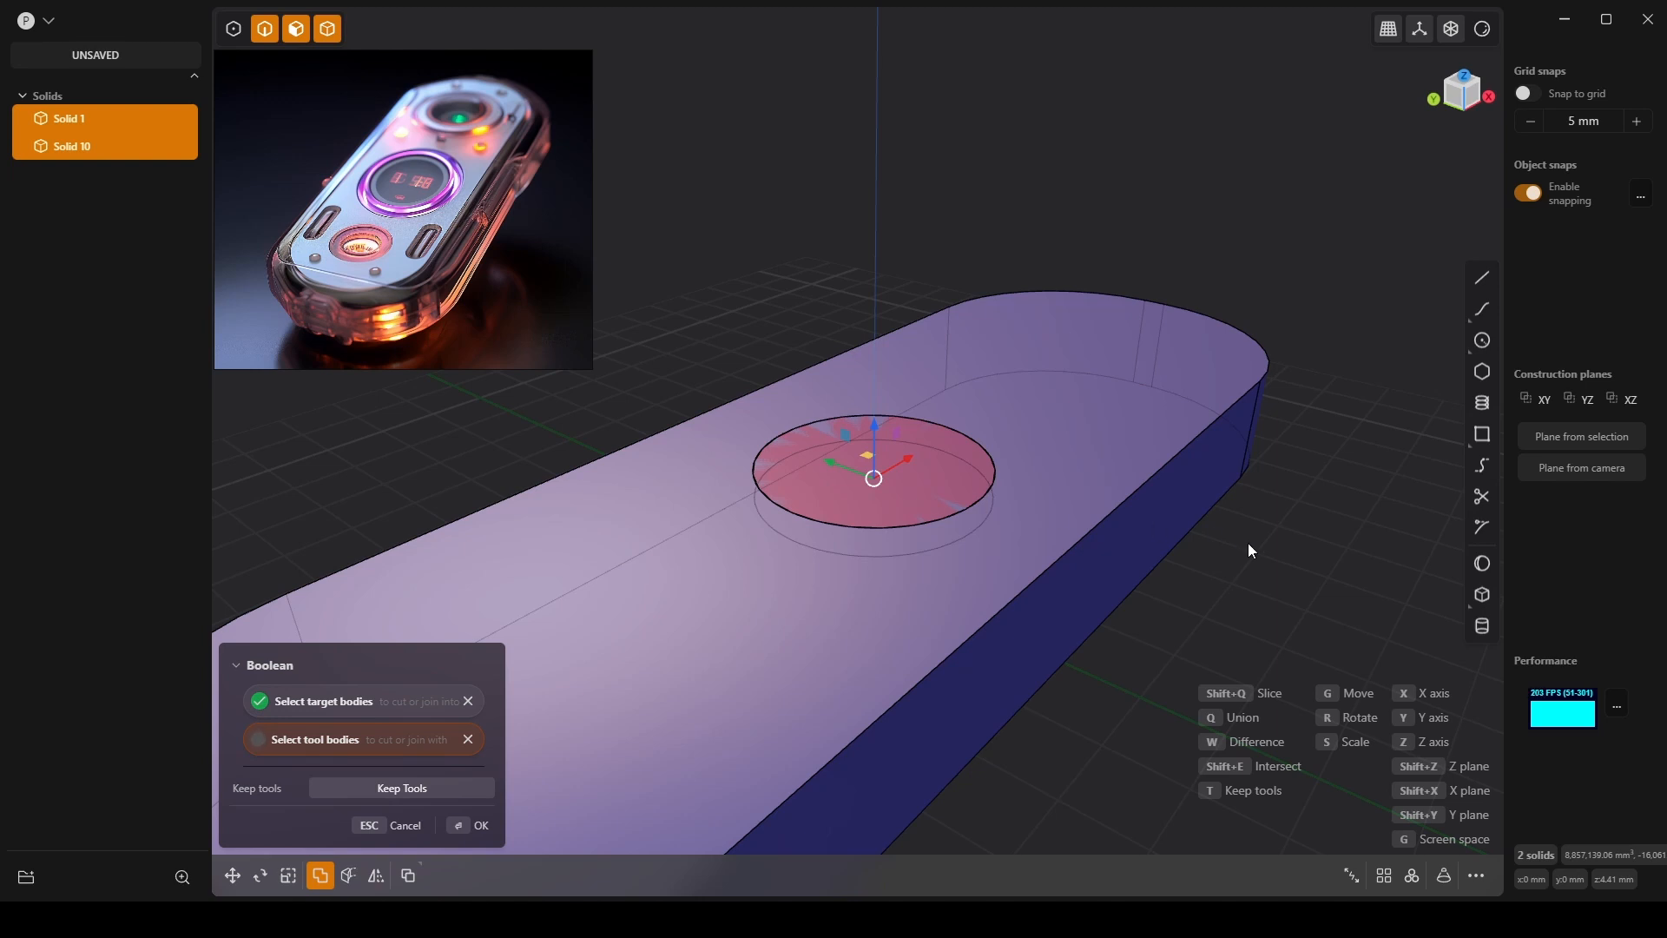
left_click(465, 829)
left_click(754, 185)
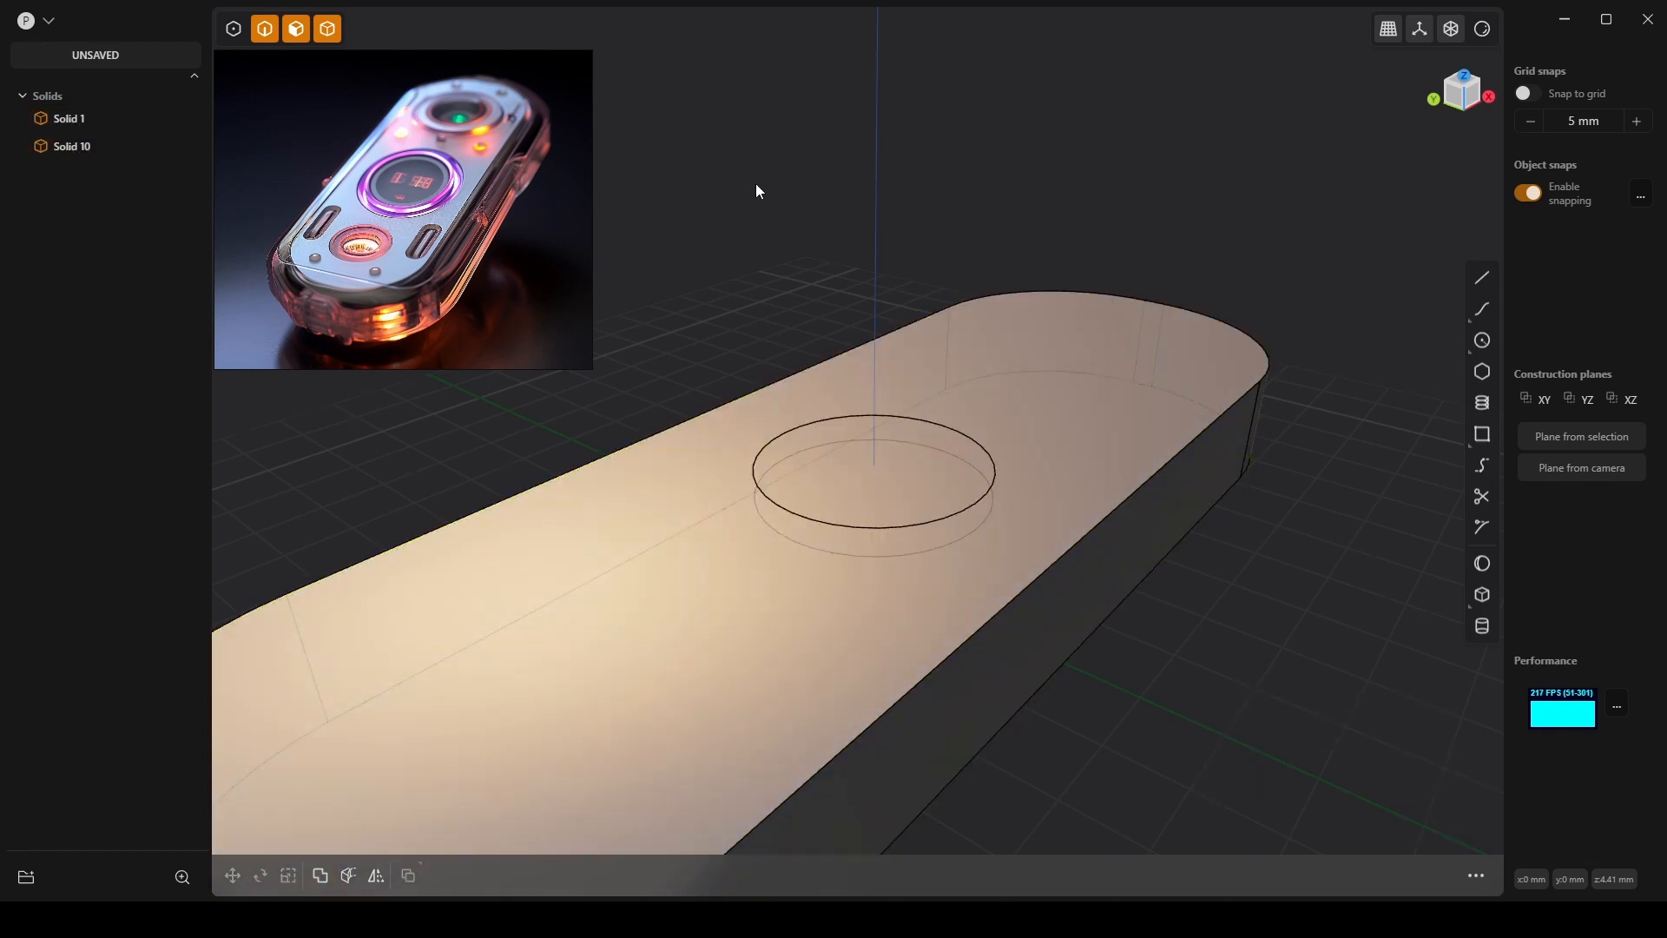
left_click(66, 153)
Move the kept cylinder Solid 10 down below the block.
key("g")
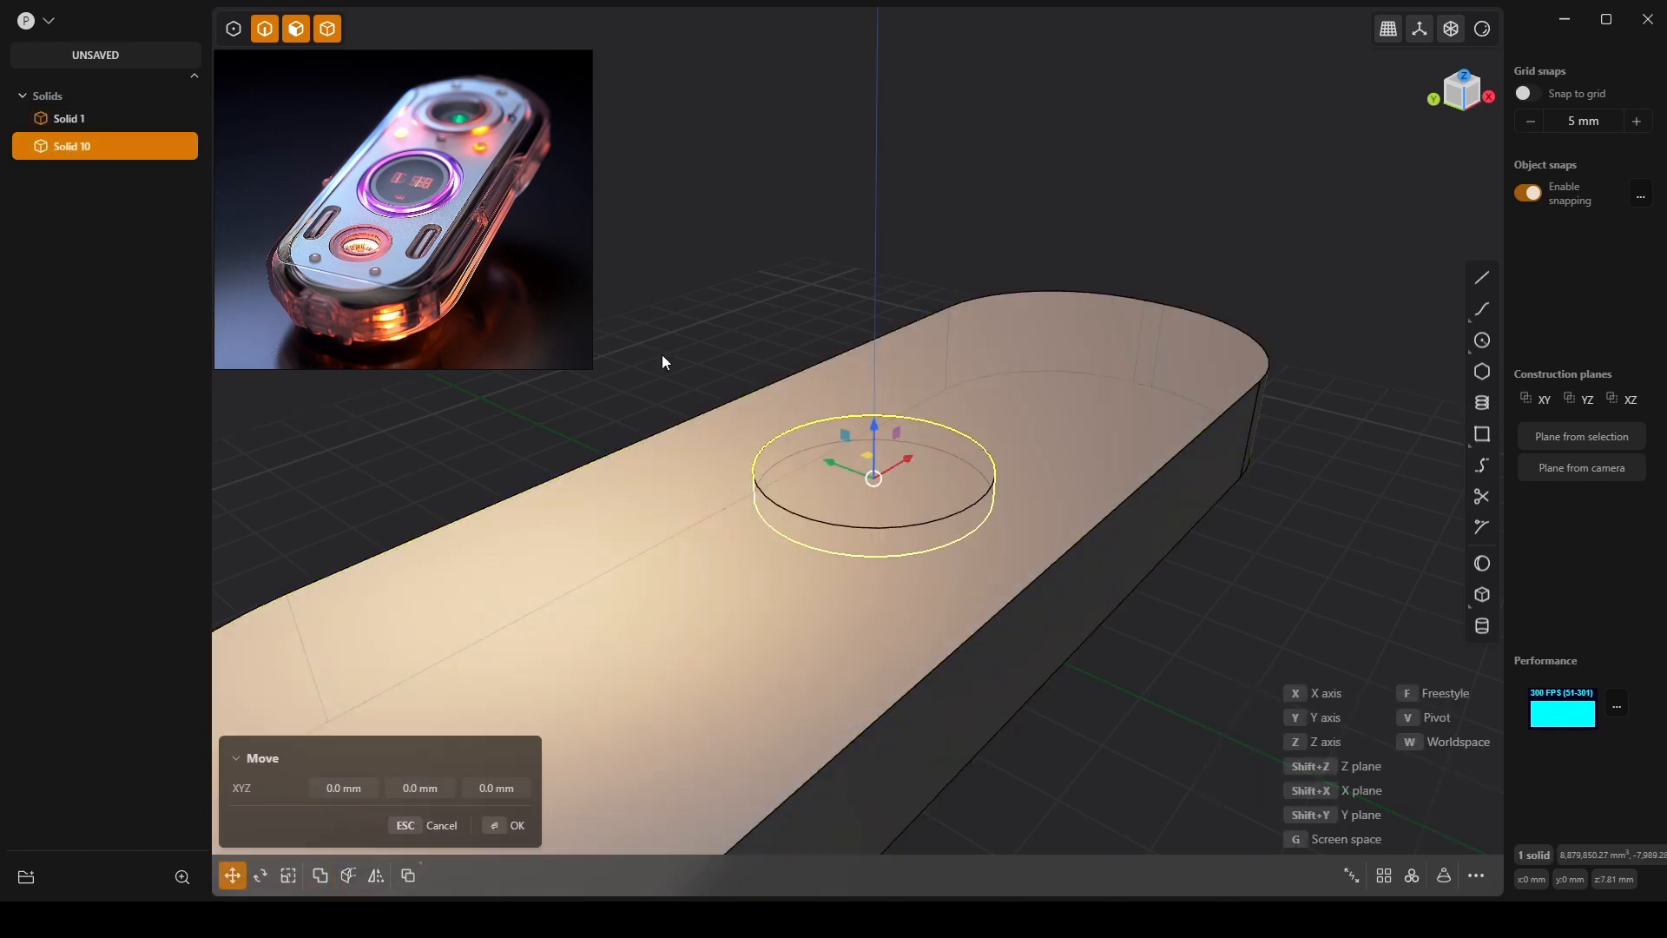
left_click_drag(883, 415, 1018, 187)
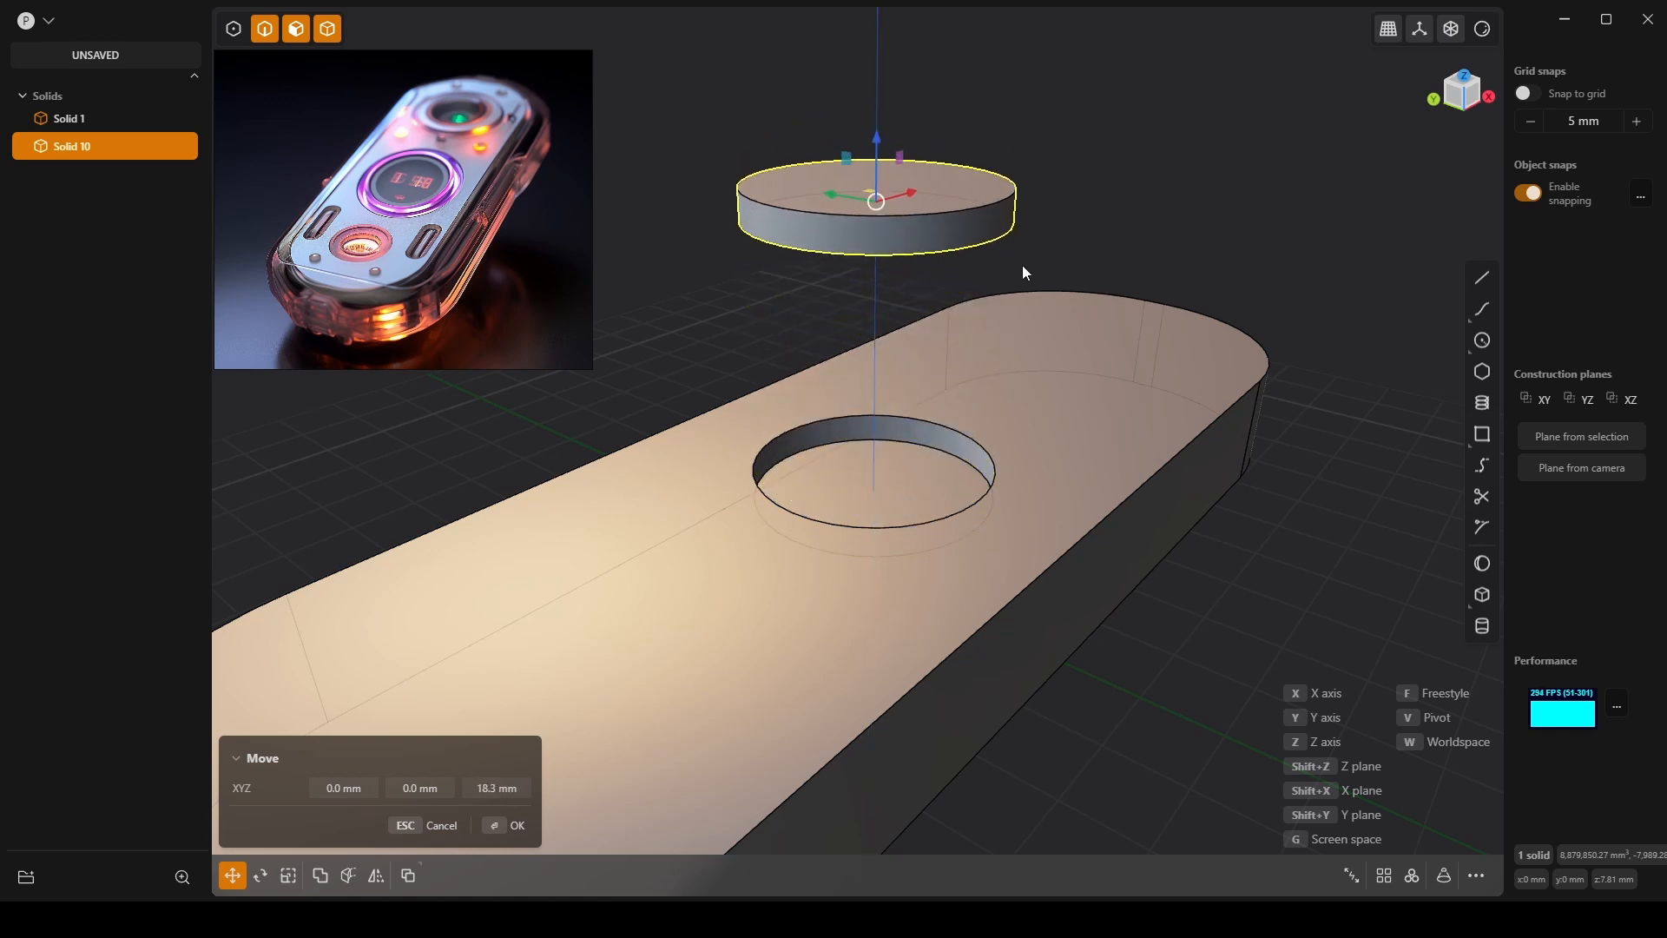
left_click_drag(879, 157, 954, 821)
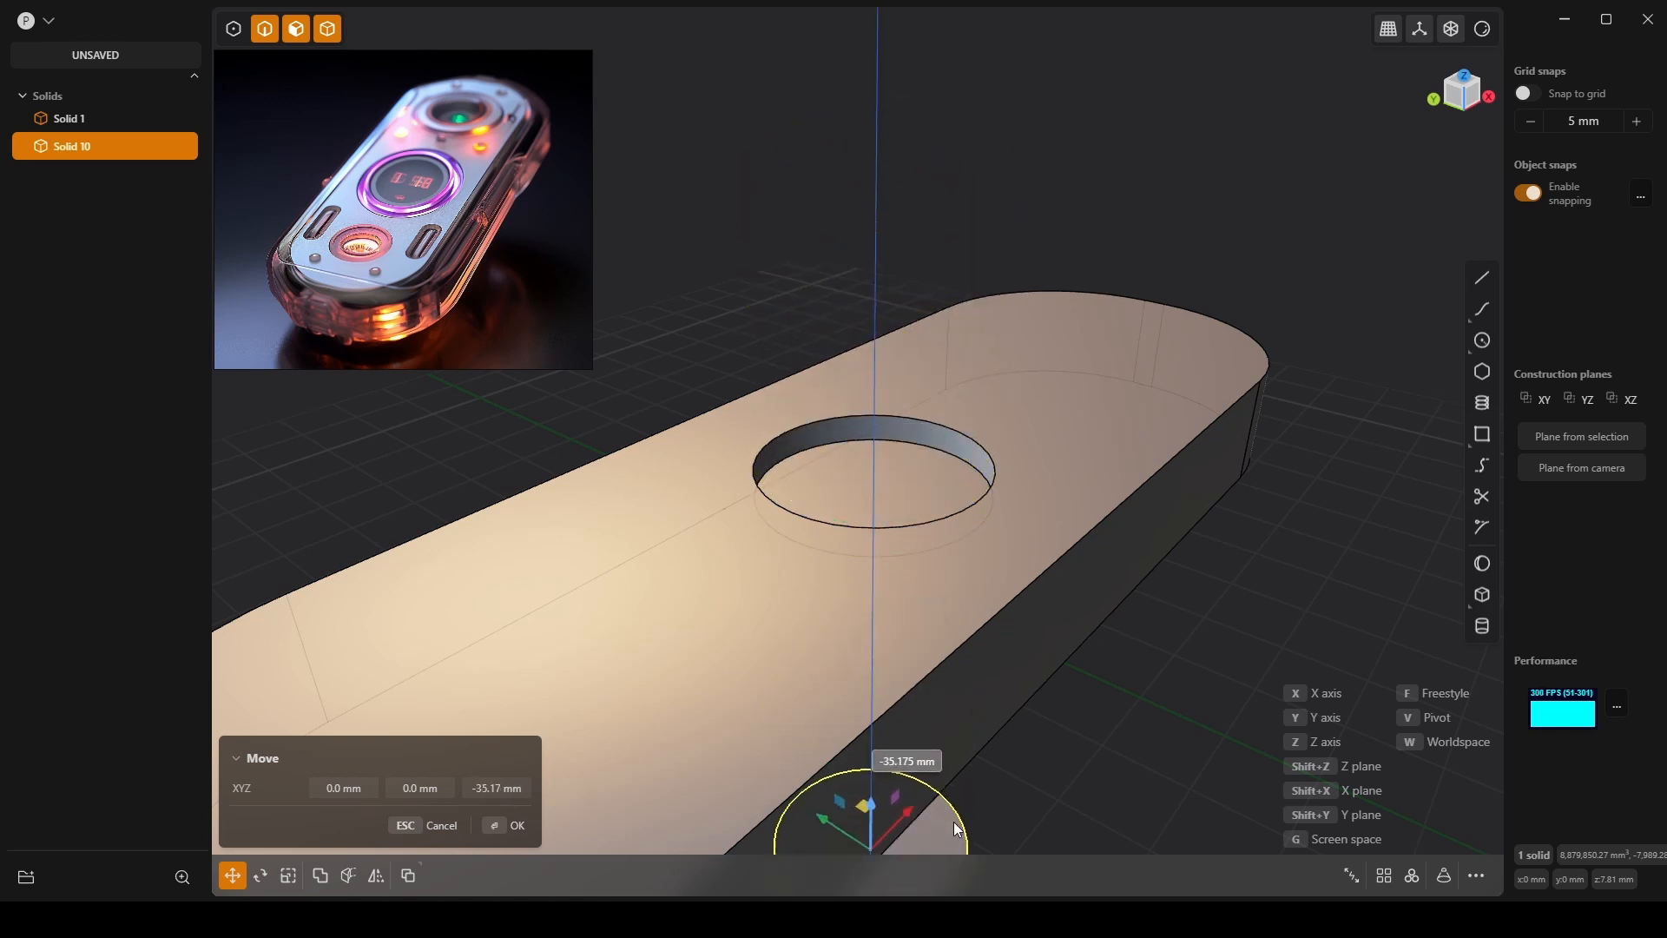
key("Return")
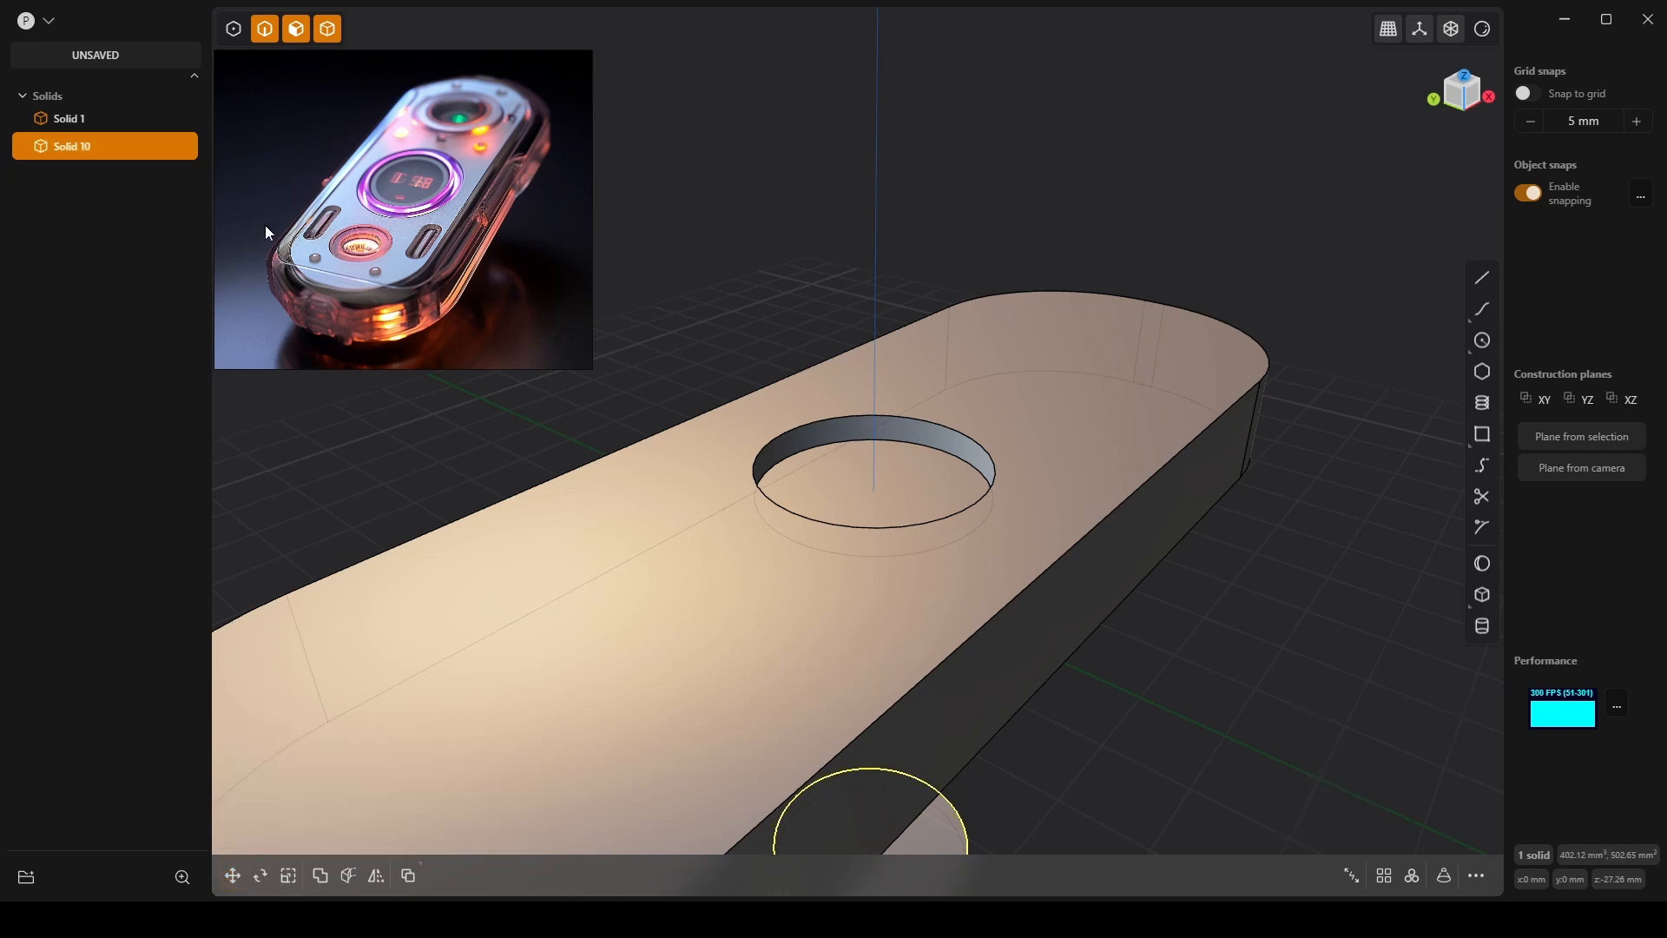
Hide Solid 10 in the outliner so the capsule's circular hole shows open.
left_click(106, 122)
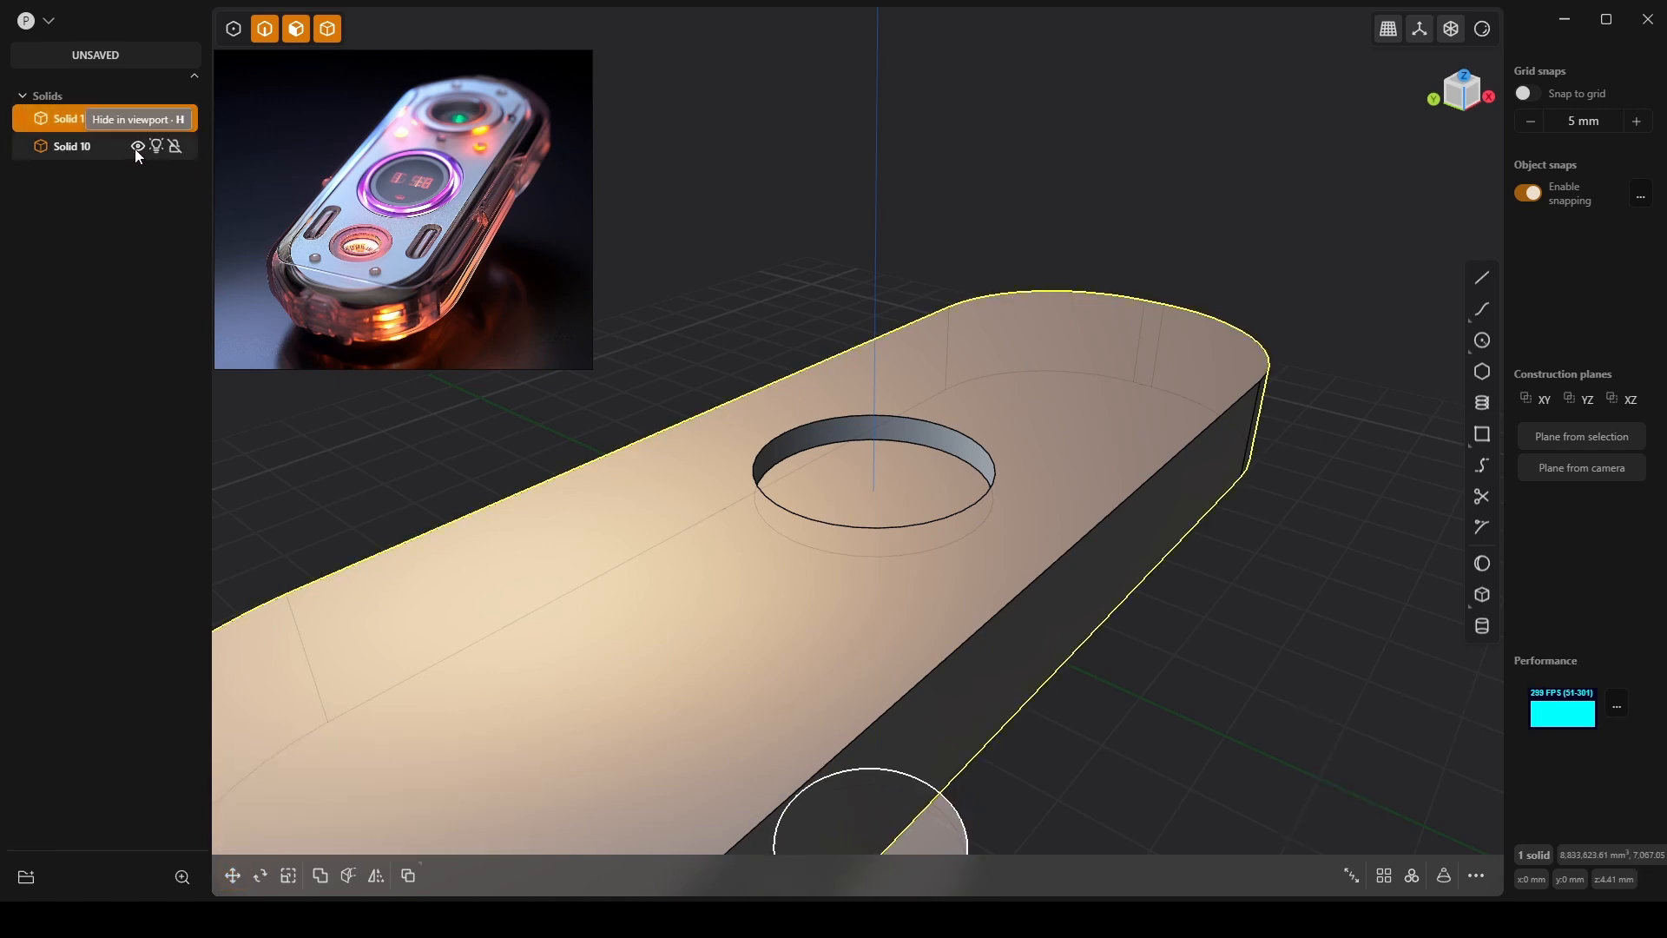
left_click(135, 148)
left_click(985, 221)
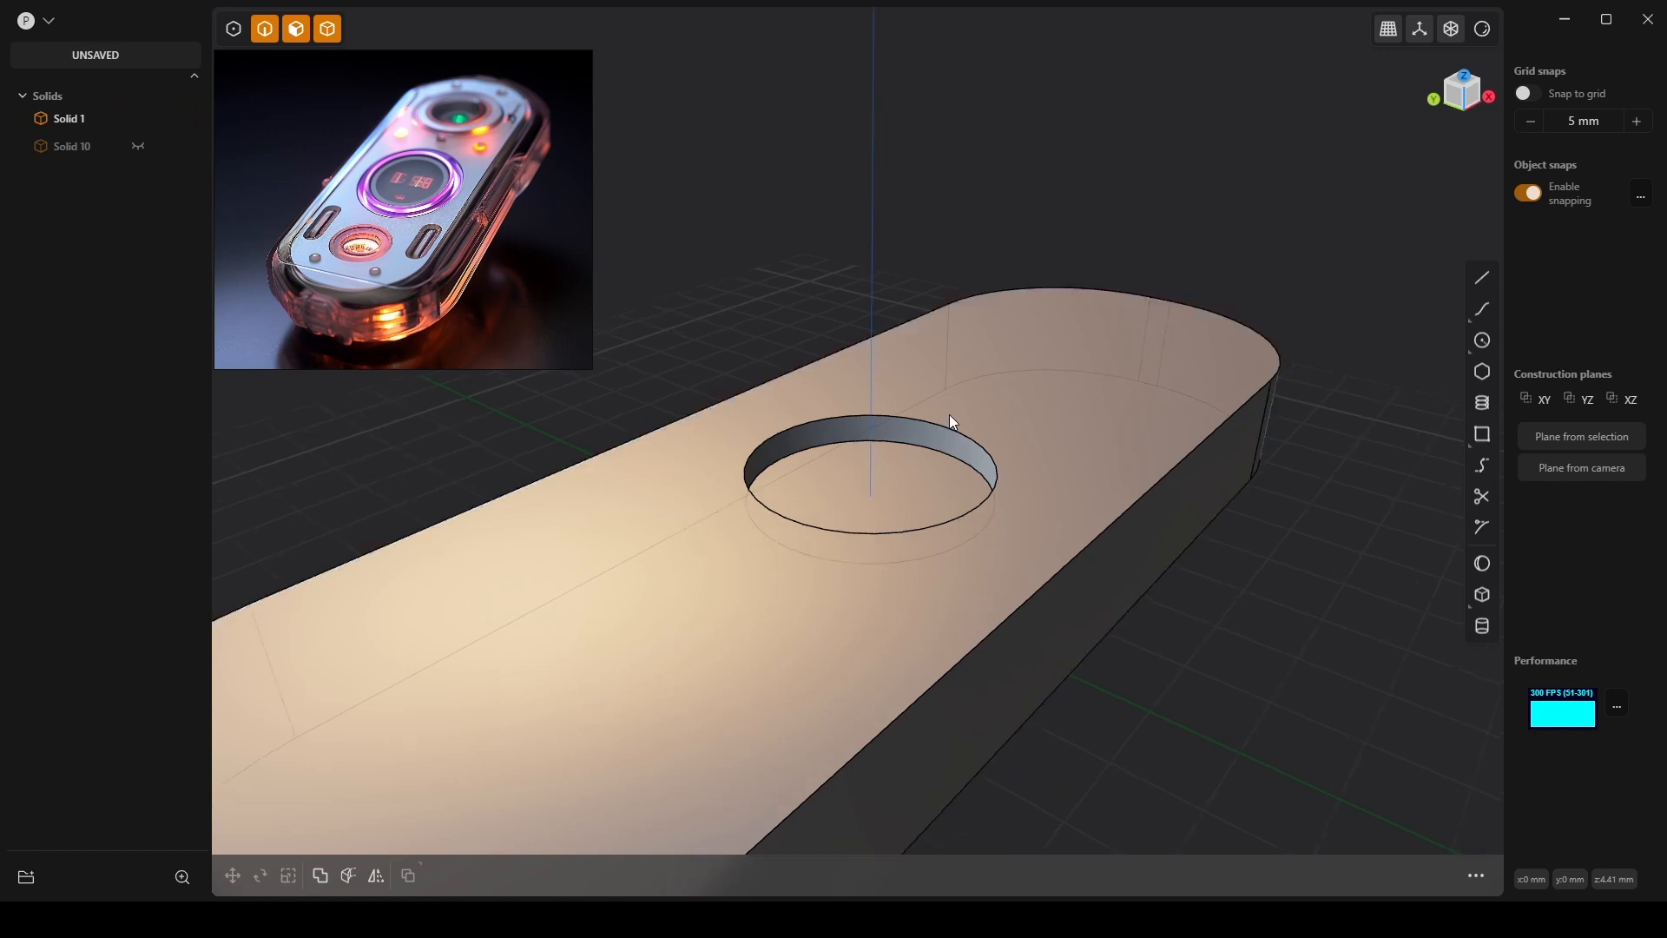
middle_click_drag(950, 414, 947, 298)
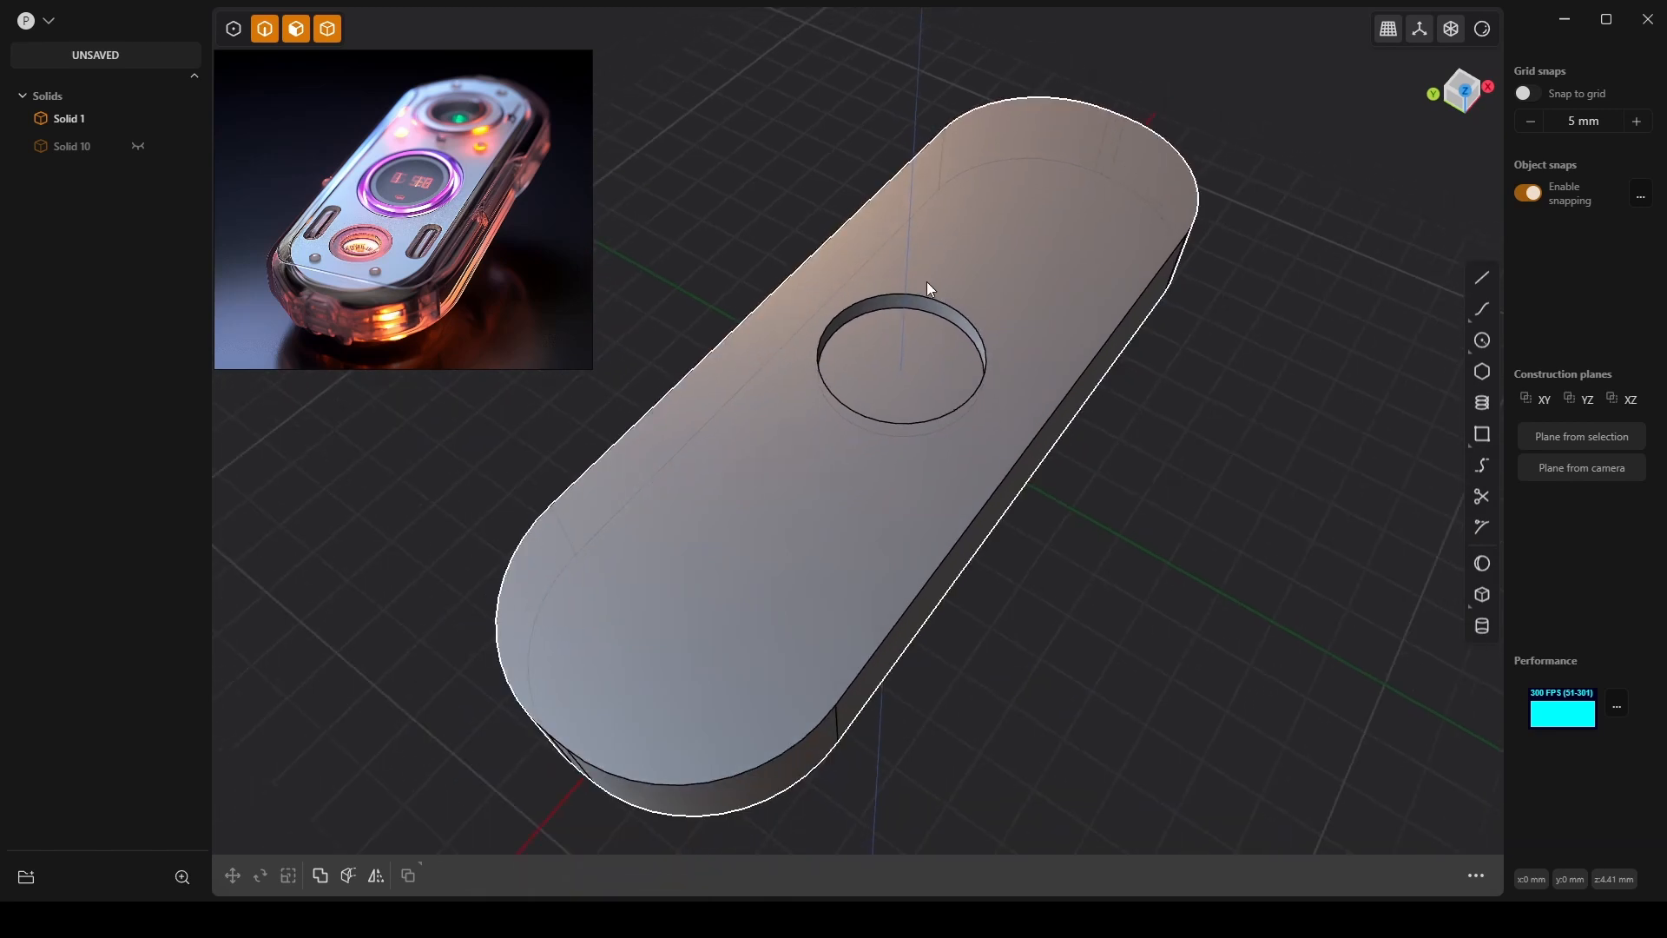
middle_click_drag(967, 447, 930, 519)
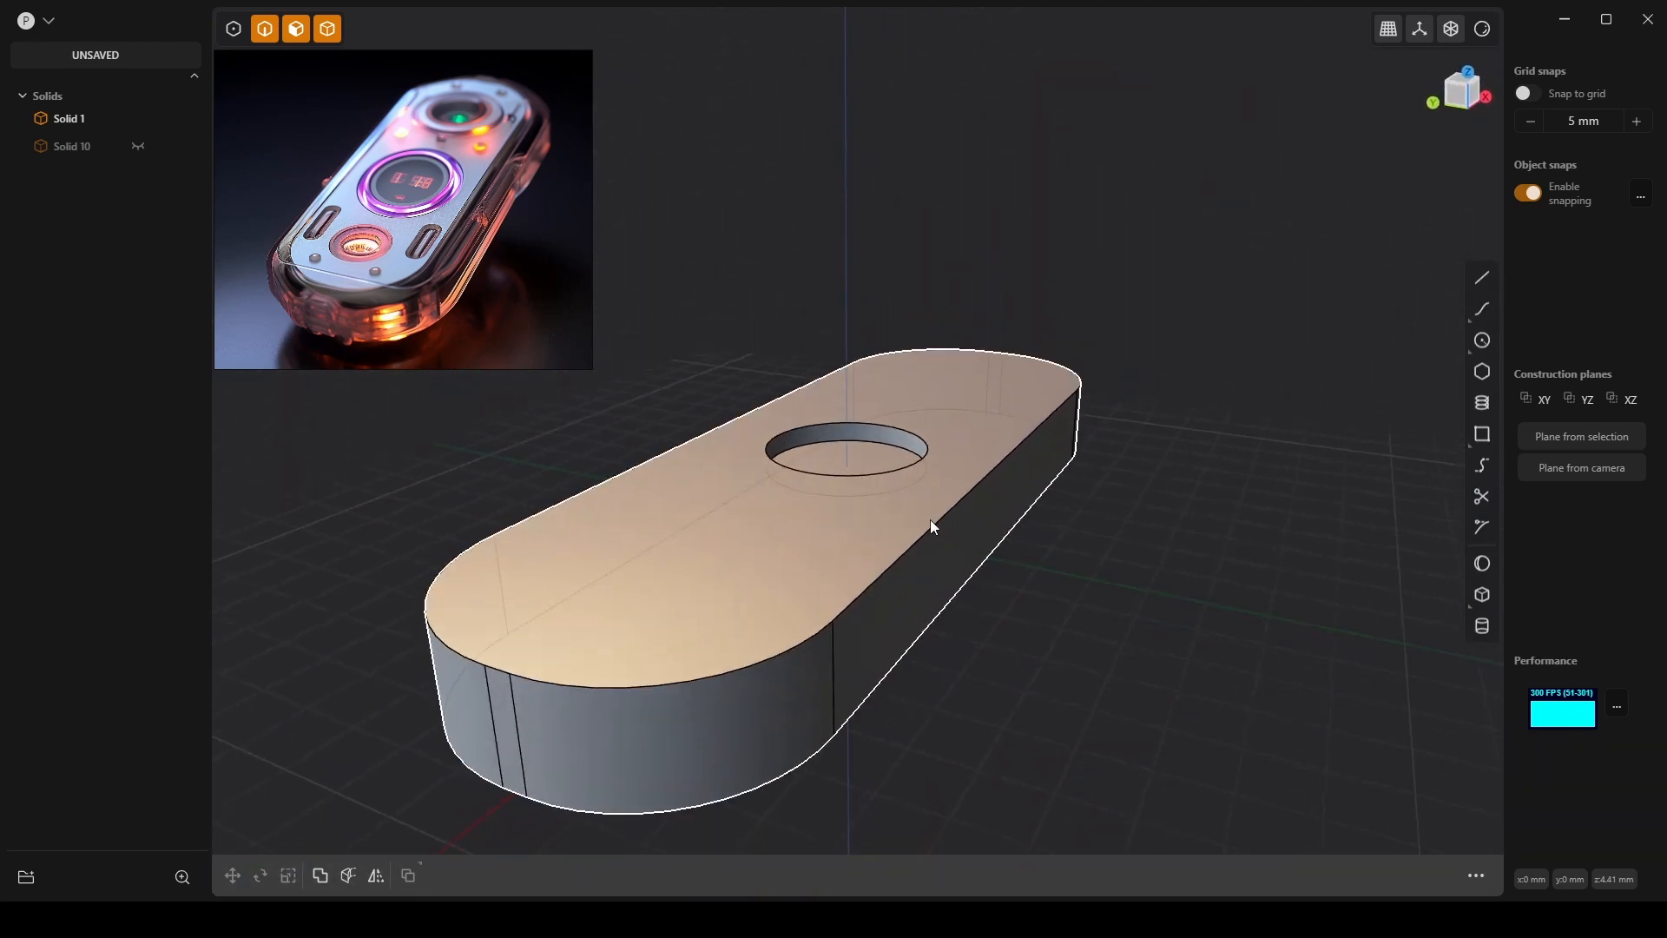
left_click(914, 554)
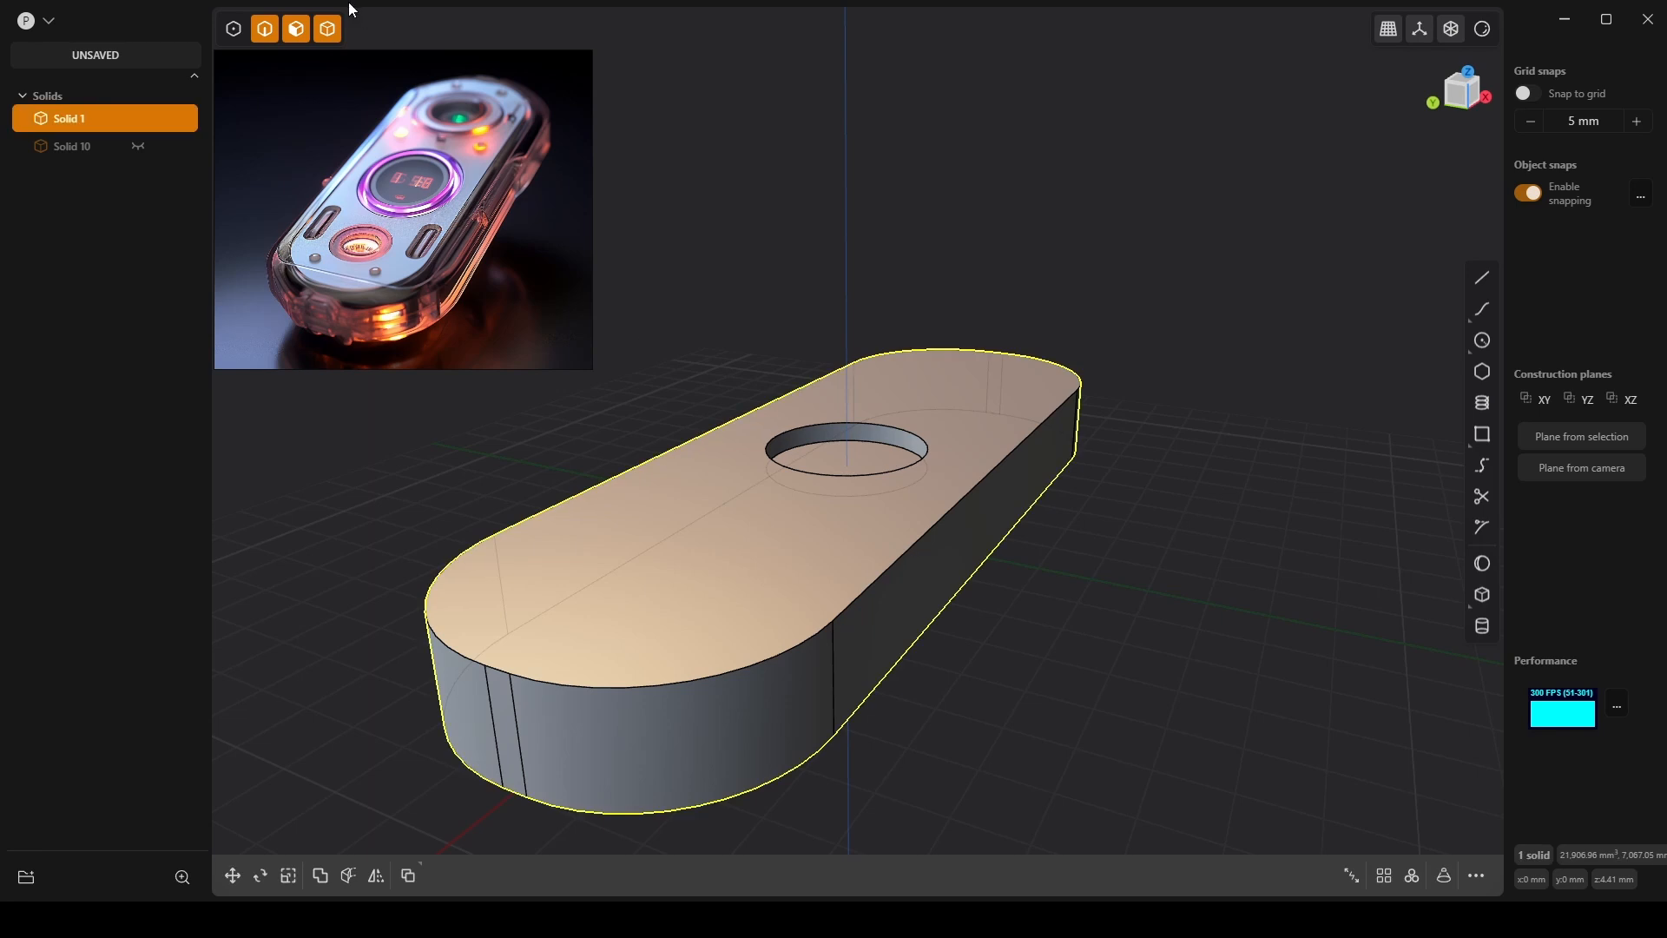
Try a fillet on the top and side edges with tangent extension, then cancel it.
left_click(929, 529)
key("f")
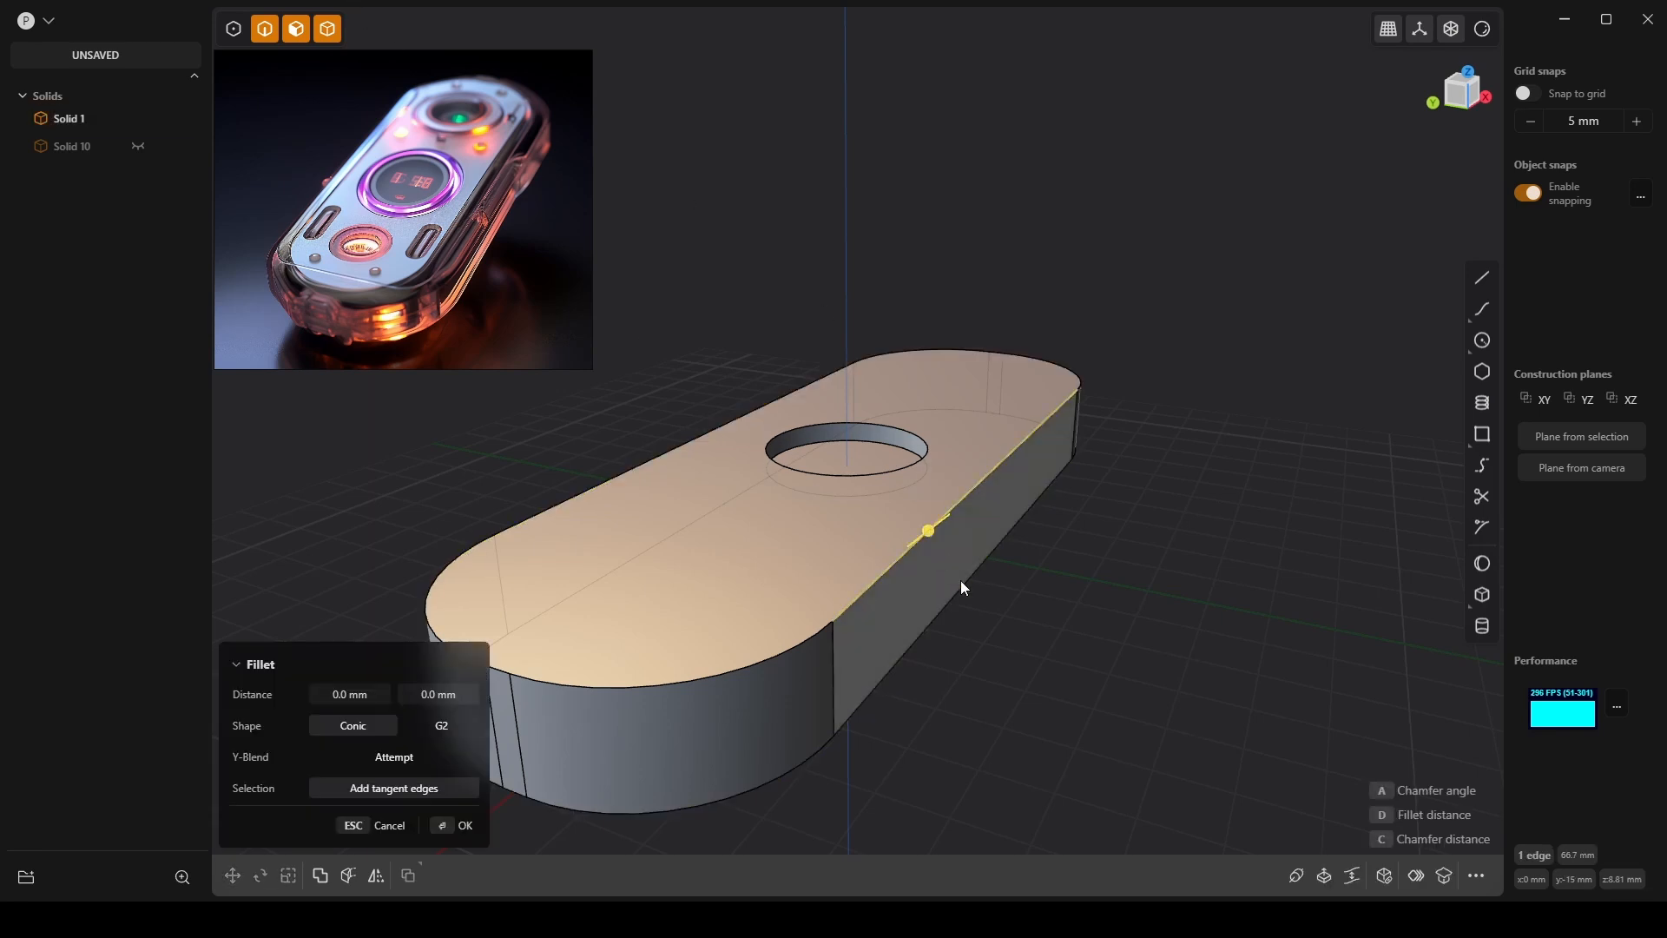
left_click(964, 584)
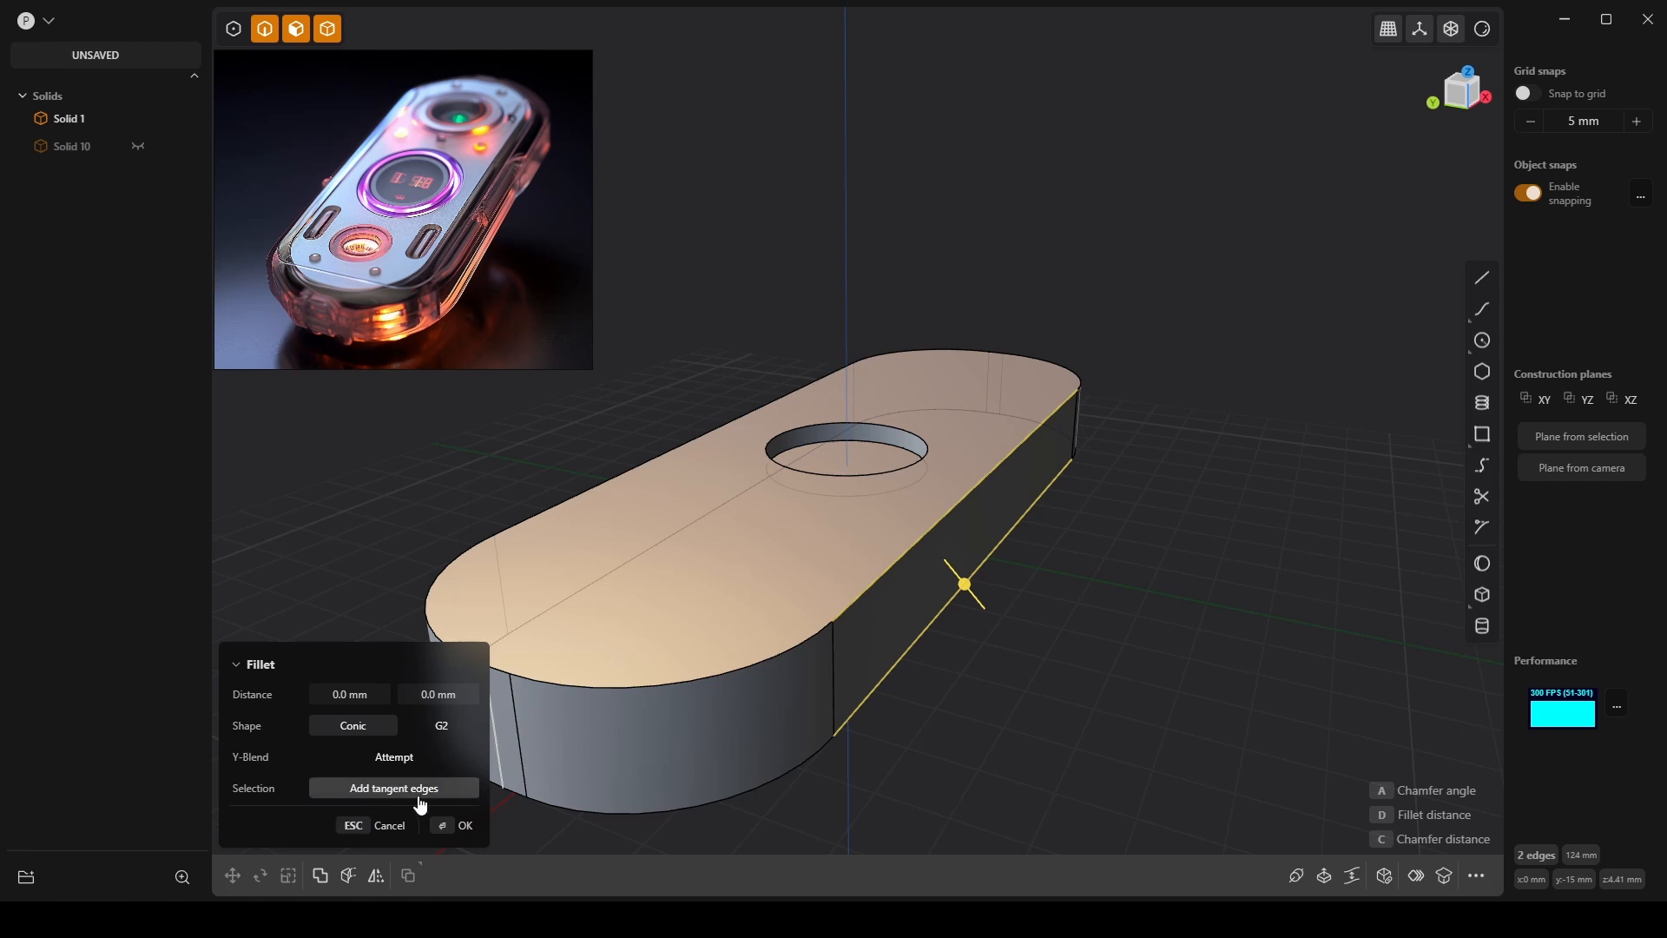
left_click(361, 796)
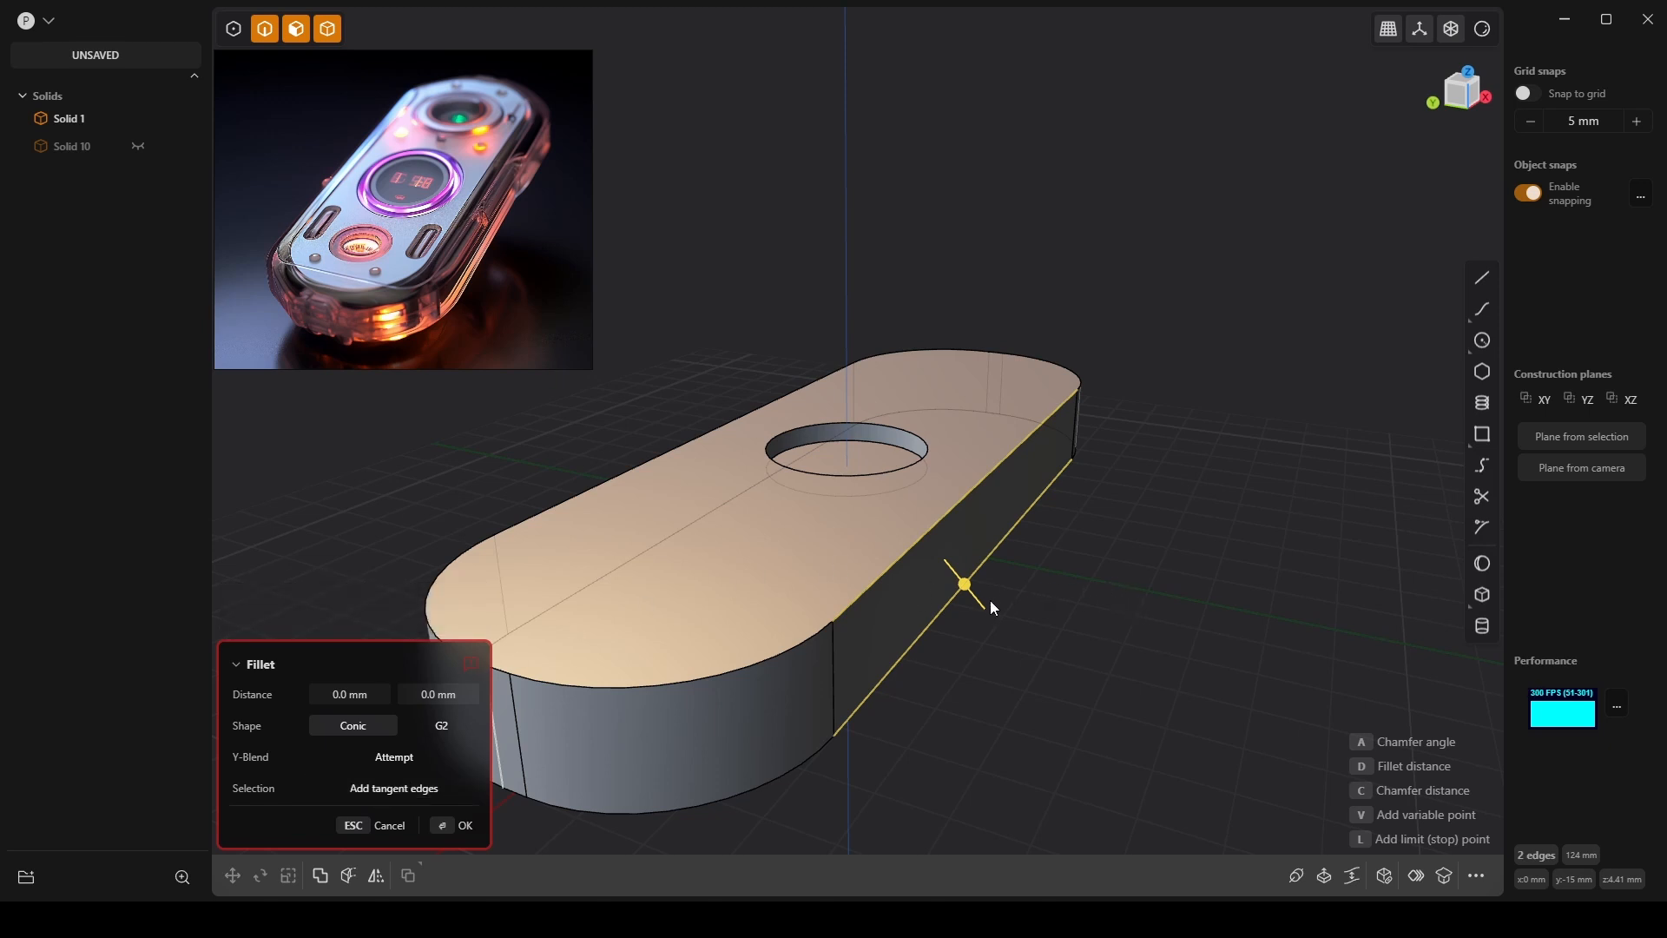
left_click(387, 826)
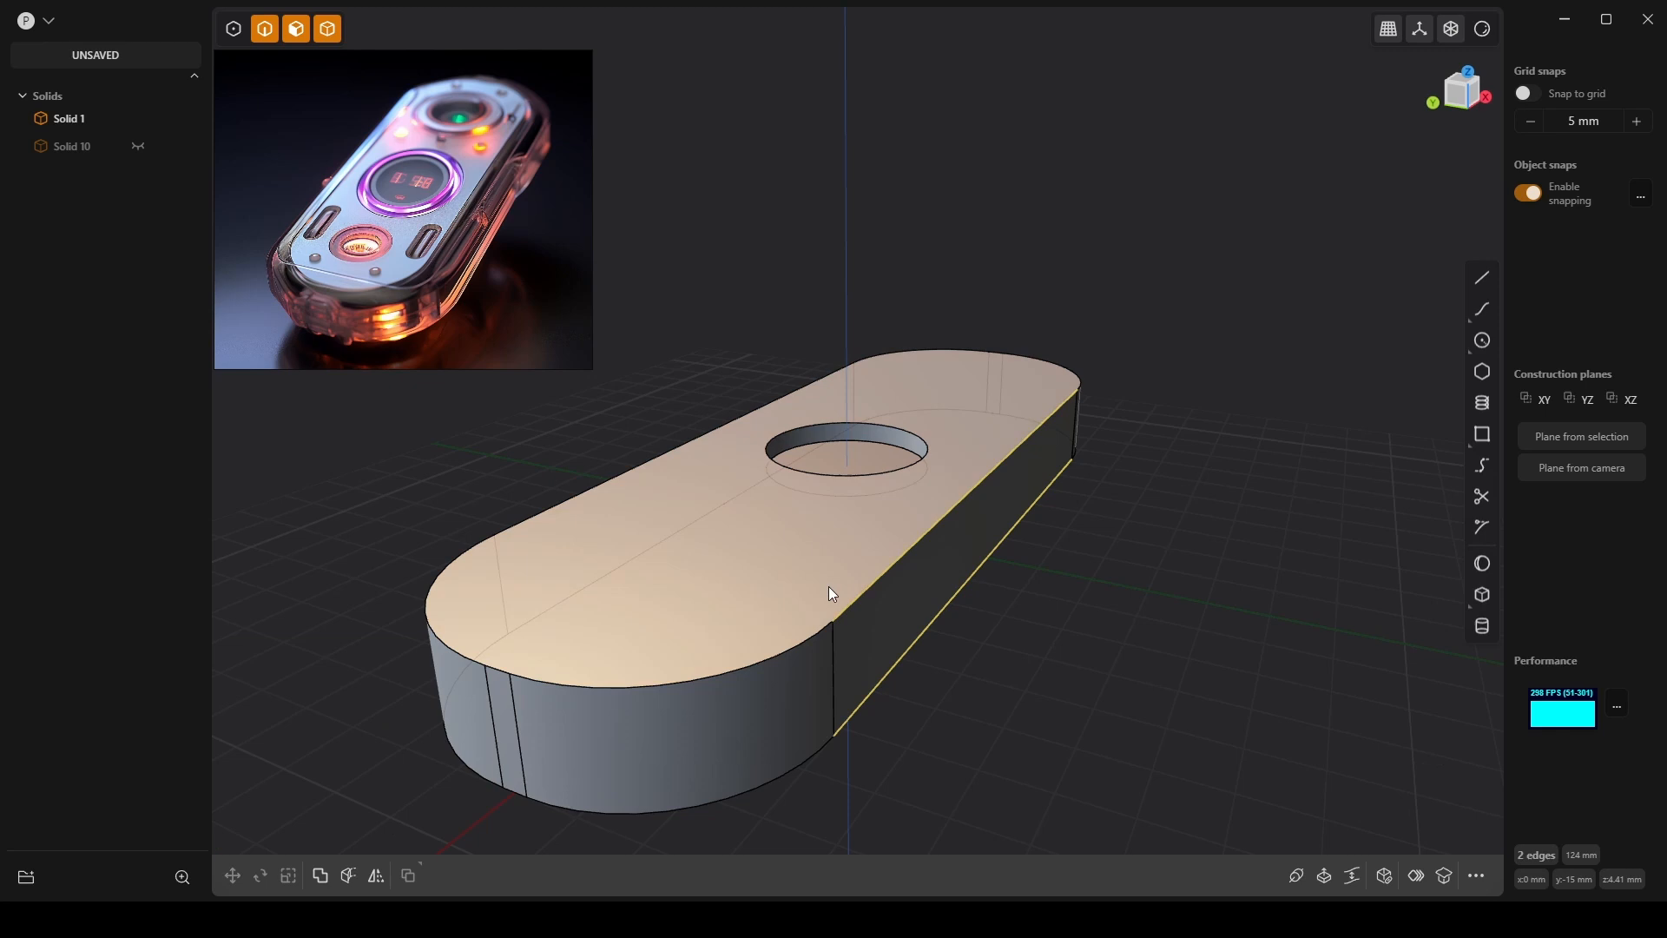
Restart the fillet on the top straight edge and add the front and left rim edges.
left_click(888, 570)
key("b")
left_click(780, 650)
middle_click_drag(764, 613, 1034, 622)
left_click(1034, 621)
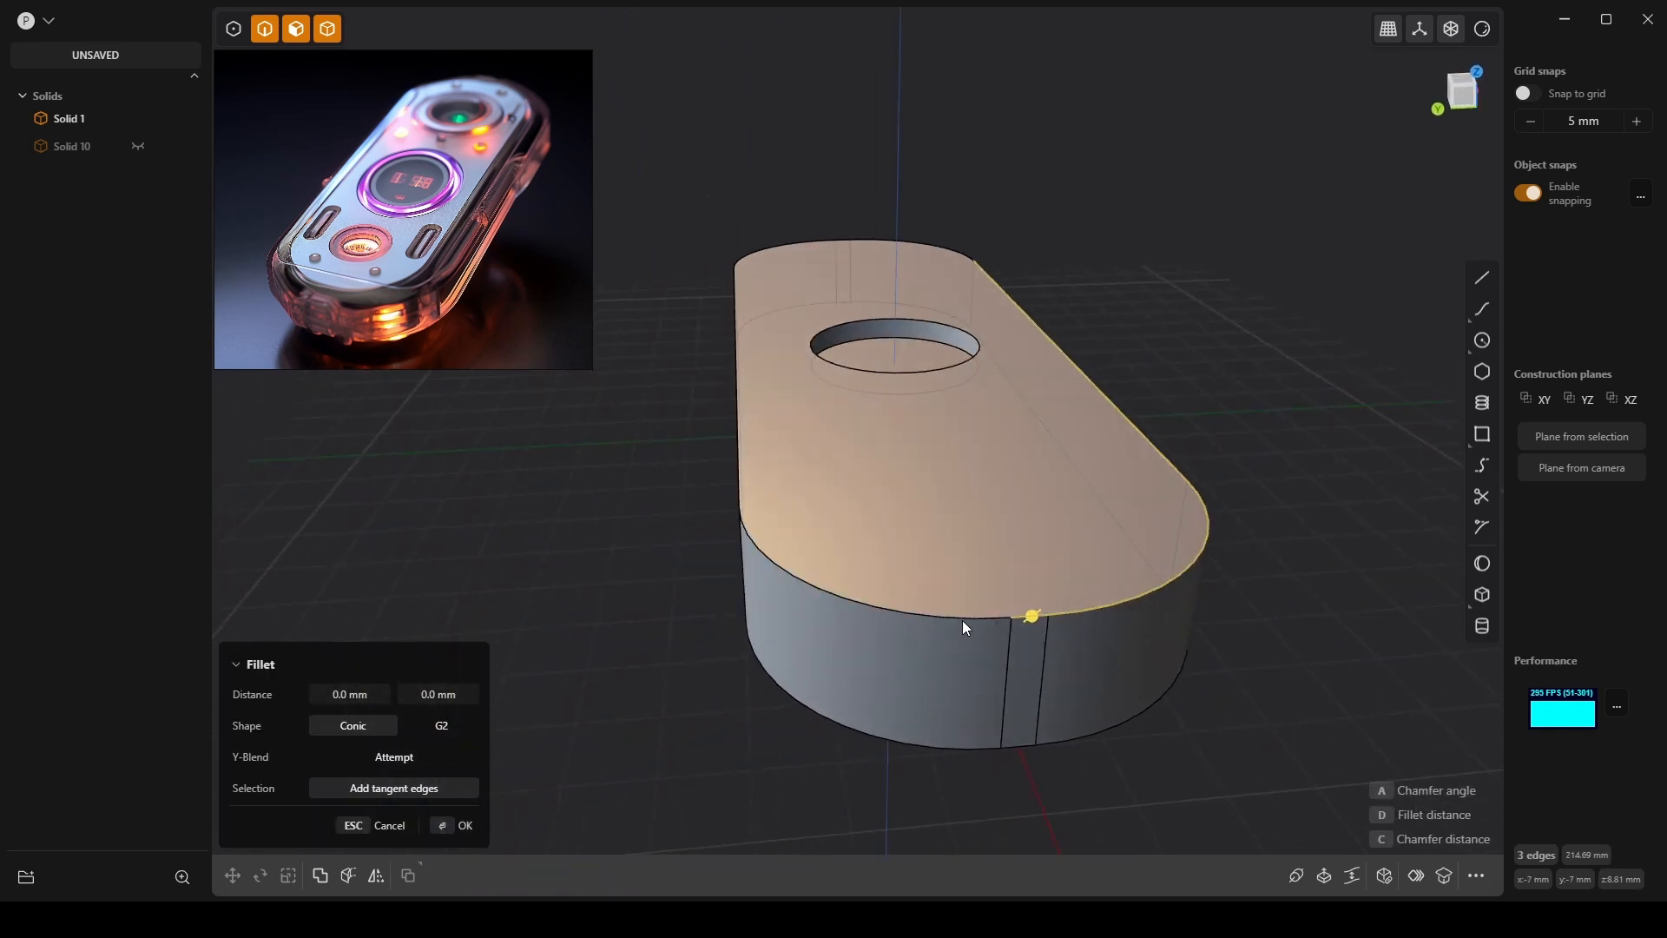
left_click(962, 620)
left_click(738, 489)
Add the remaining top rim edges, eight in total, and drag the fillet out to about 2.71 mm.
middle_click_drag(722, 491, 1162, 540)
middle_click_drag(679, 540, 1441, 392)
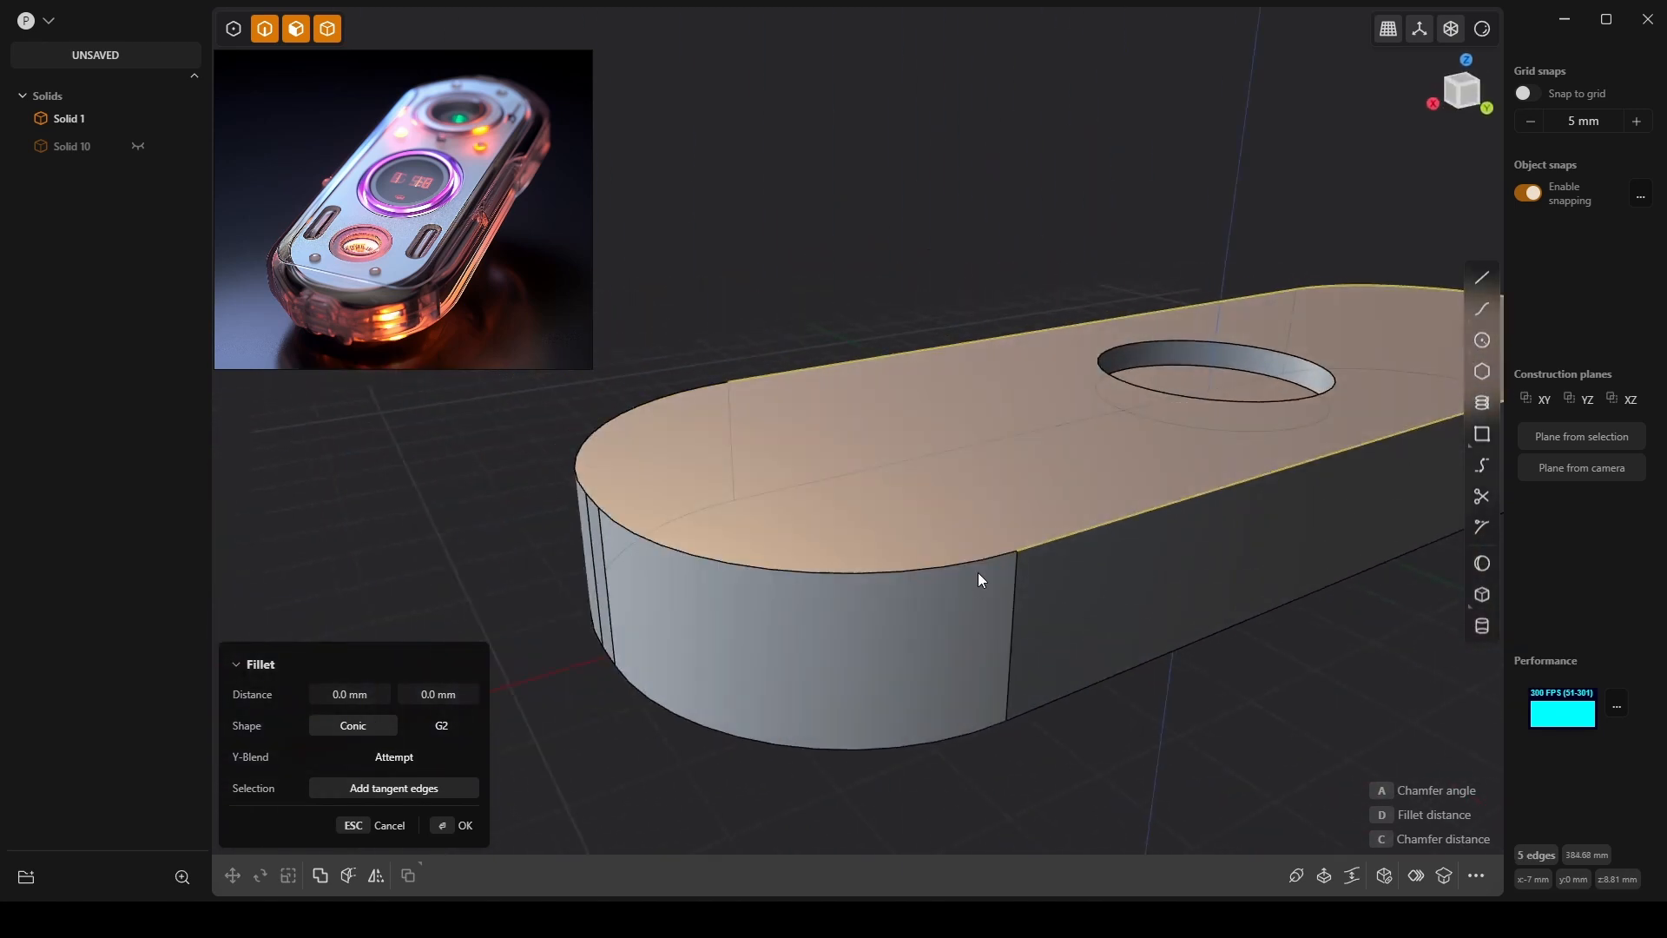
left_click(955, 563)
middle_click_drag(955, 562, 640, 577)
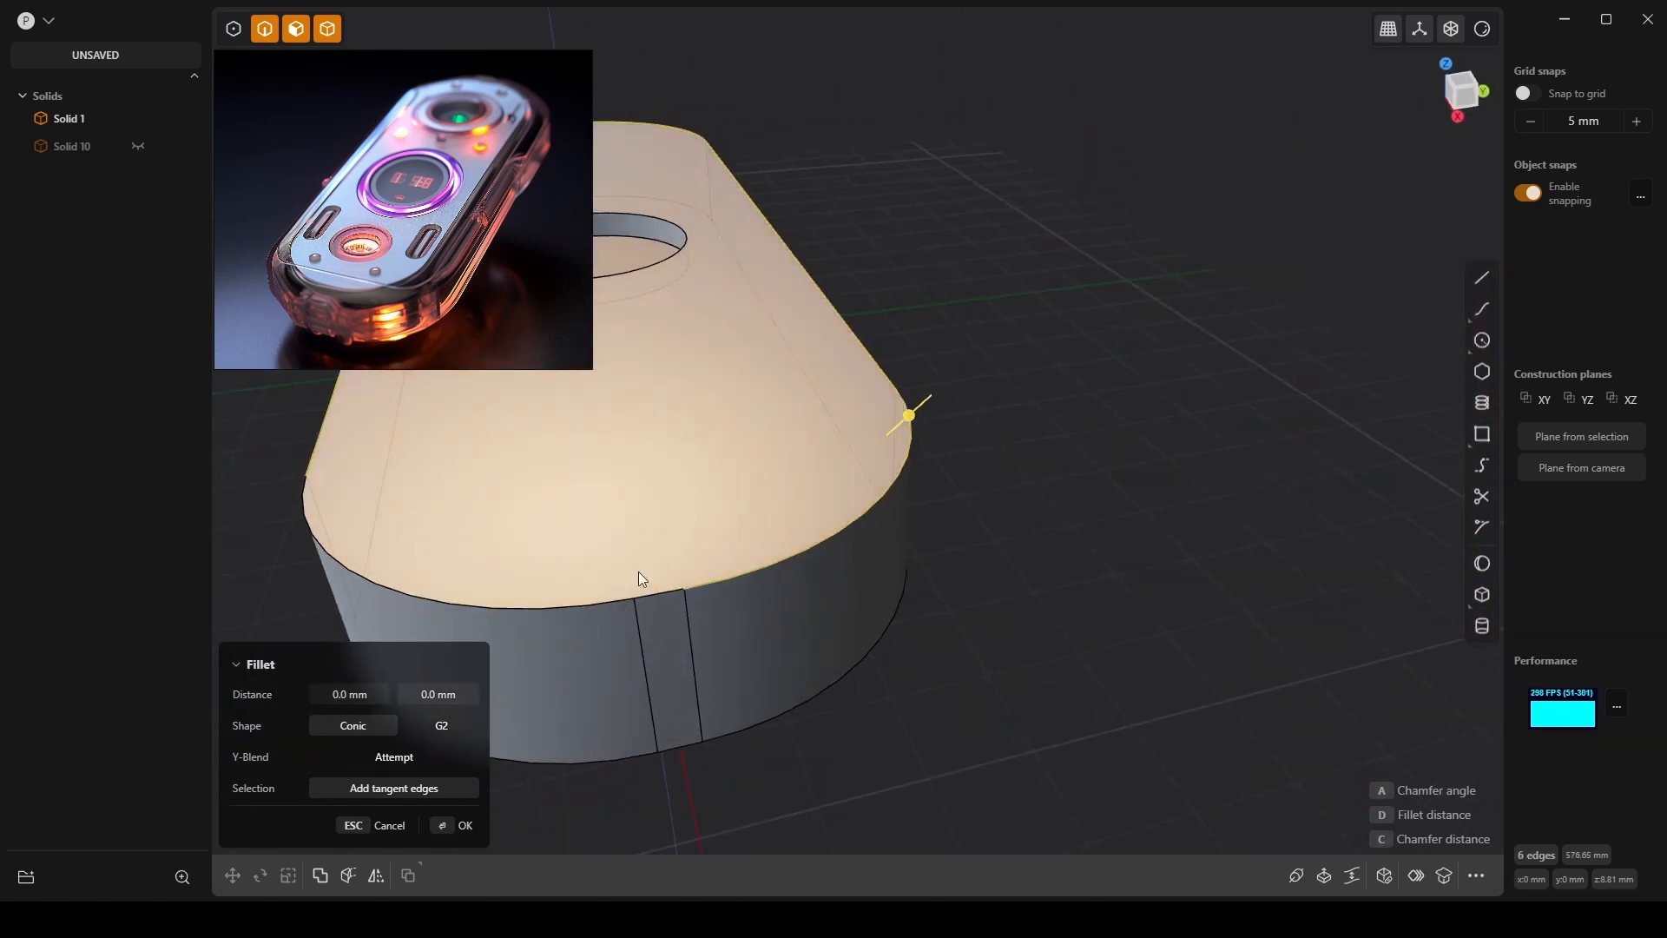
left_click(585, 599)
left_click(589, 611)
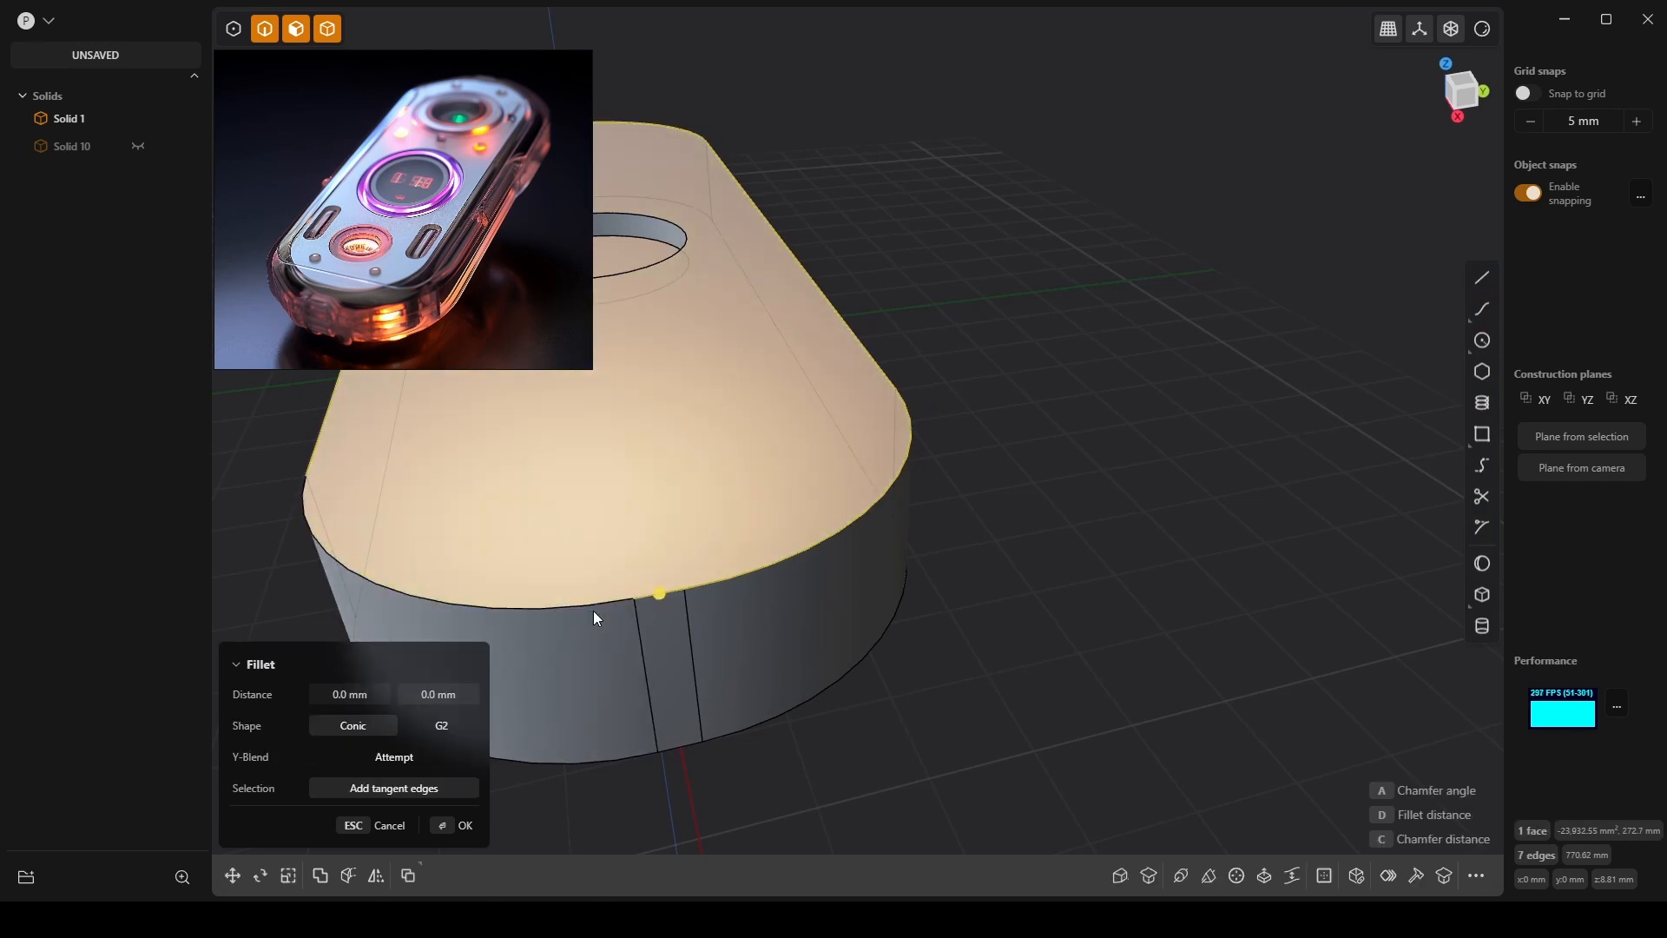
middle_click_drag(587, 606, 1242, 432)
scroll(1238, 427, "down", 2)
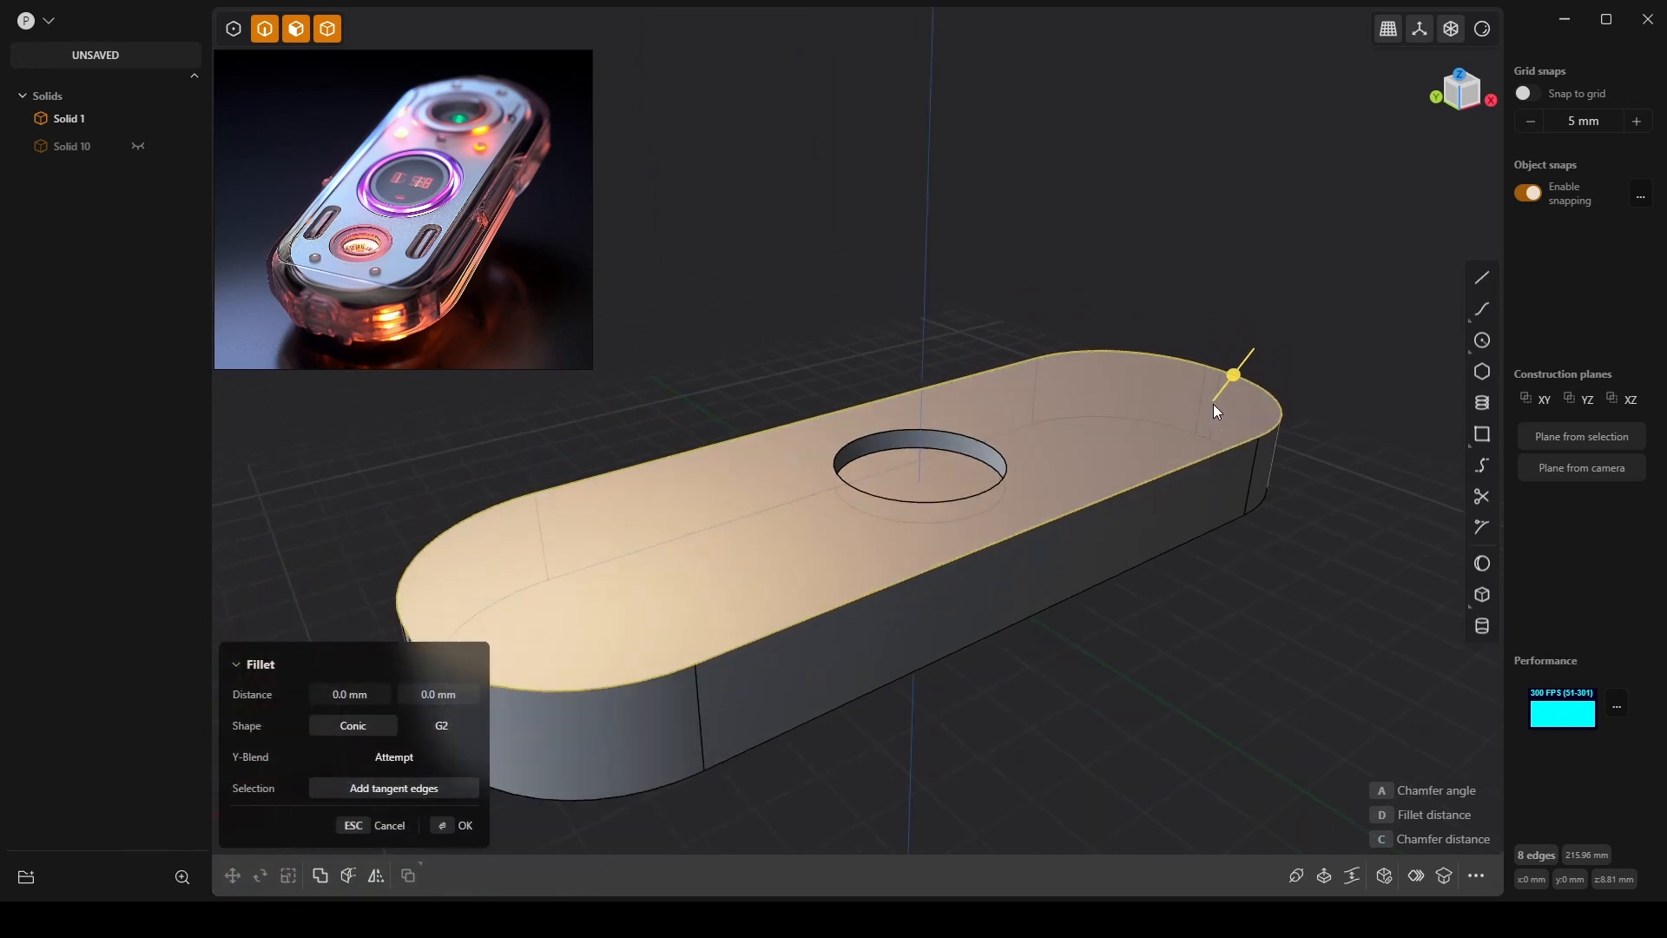
left_click_drag(1224, 384, 1252, 352)
Try fillet distances of 3.0, 2.0, 10 and 5 mm to preview the rounding.
left_click(364, 691)
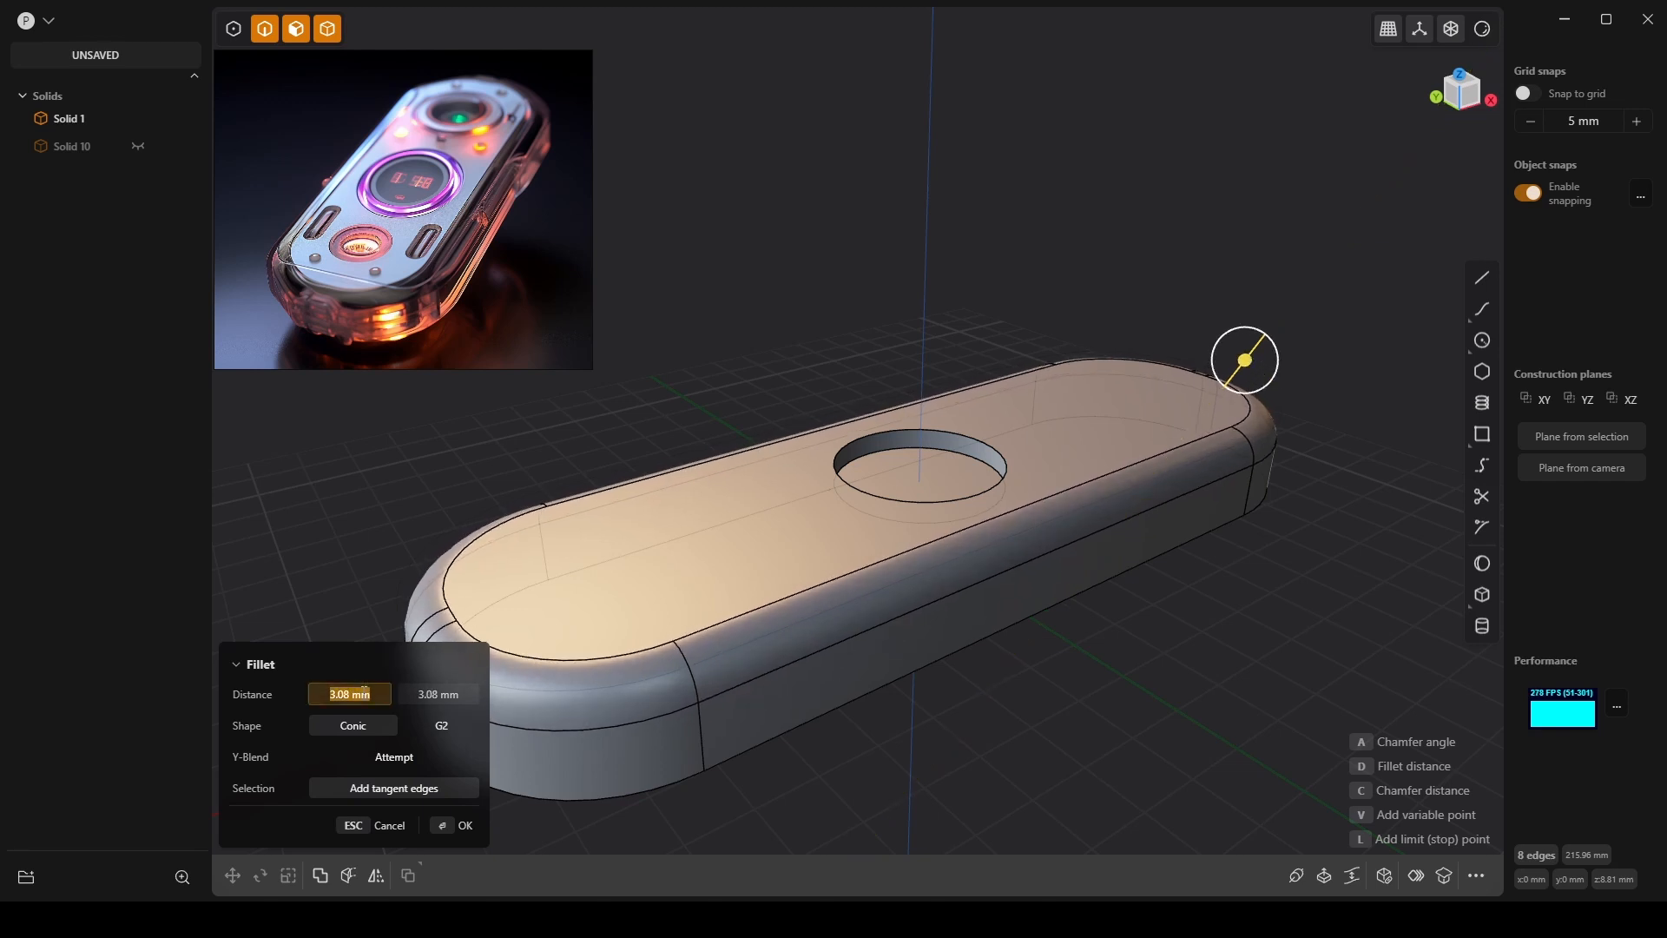
type("3.0")
left_click(364, 692)
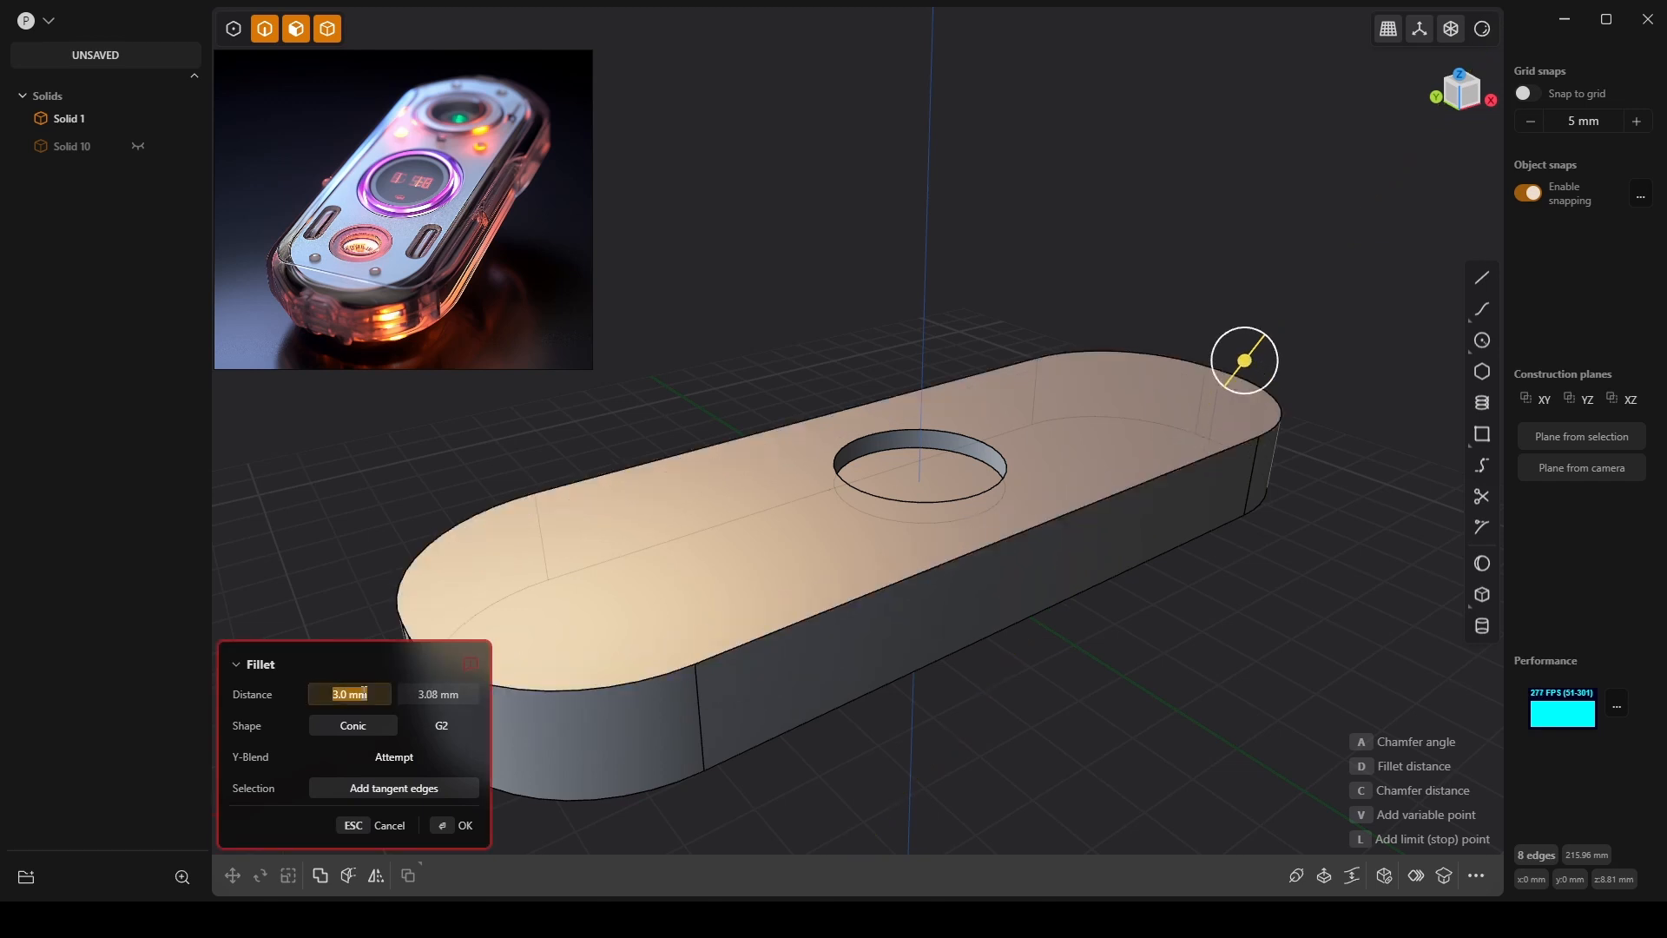
type("2.0")
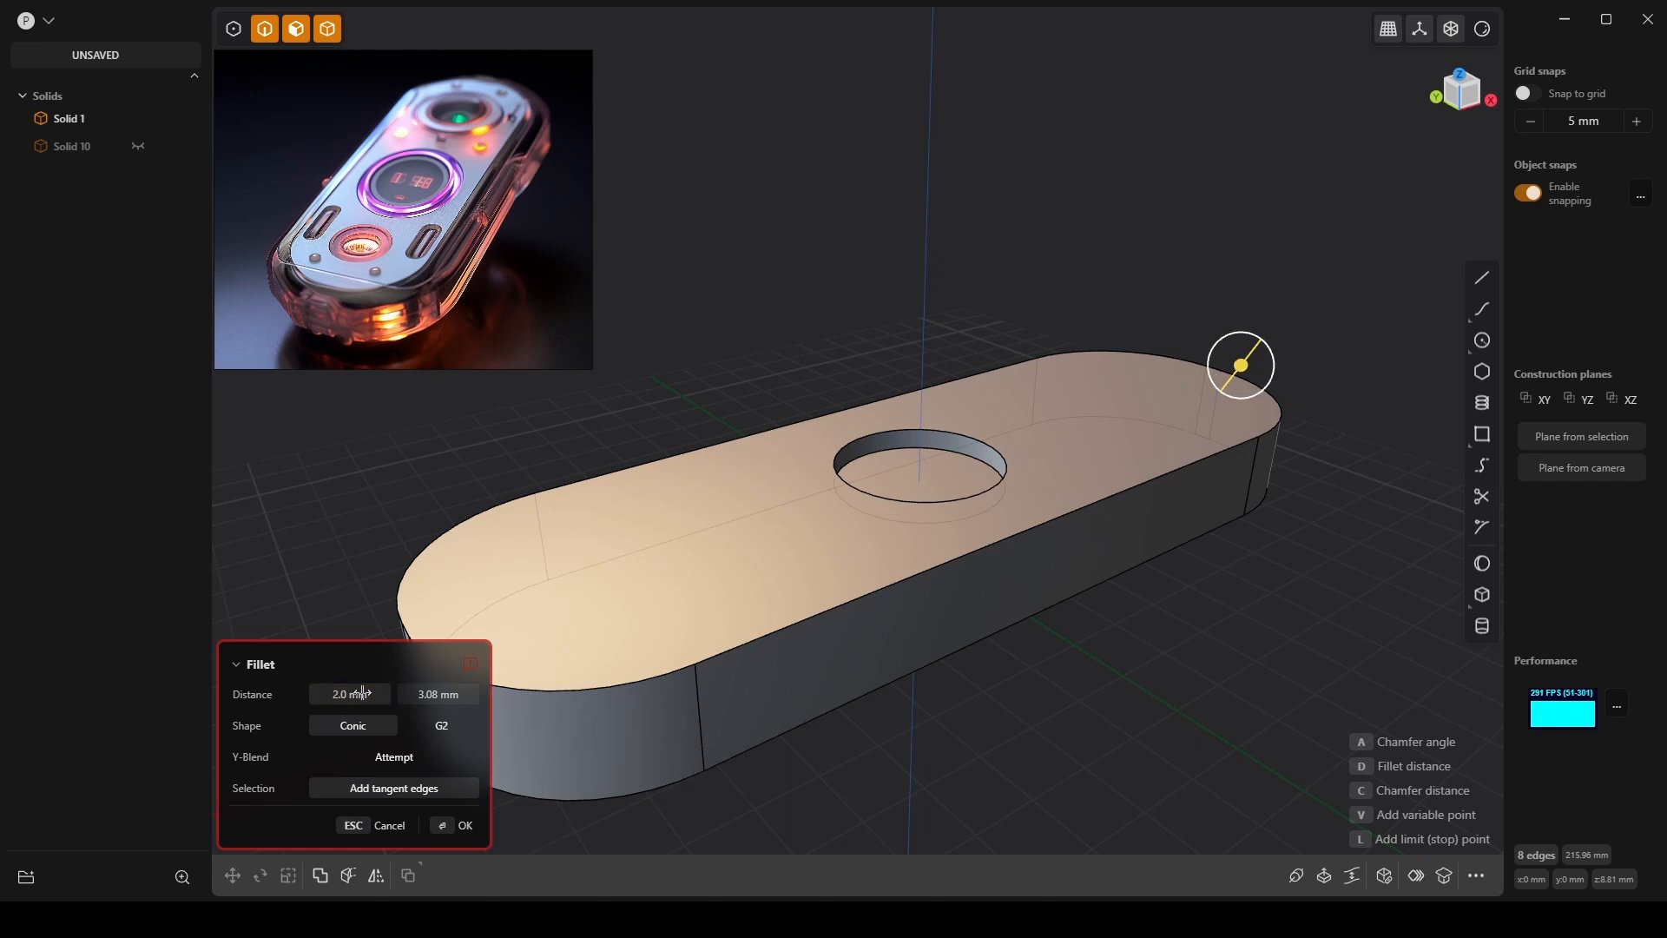
left_click(347, 693)
type("10")
left_click(352, 692)
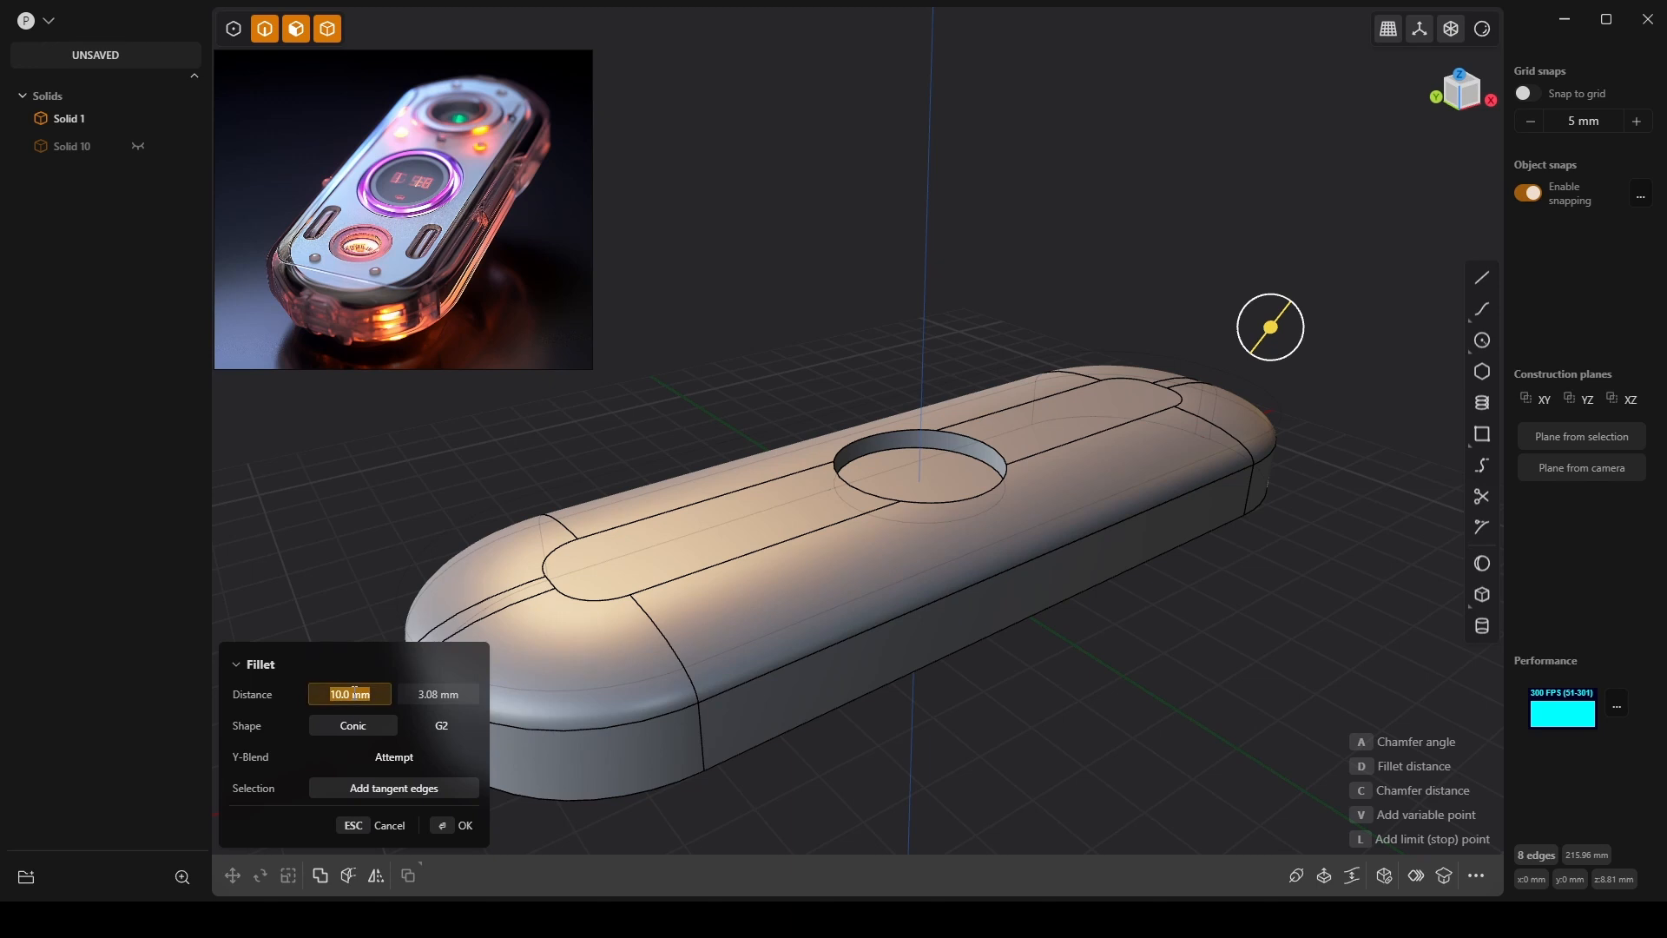
type("5")
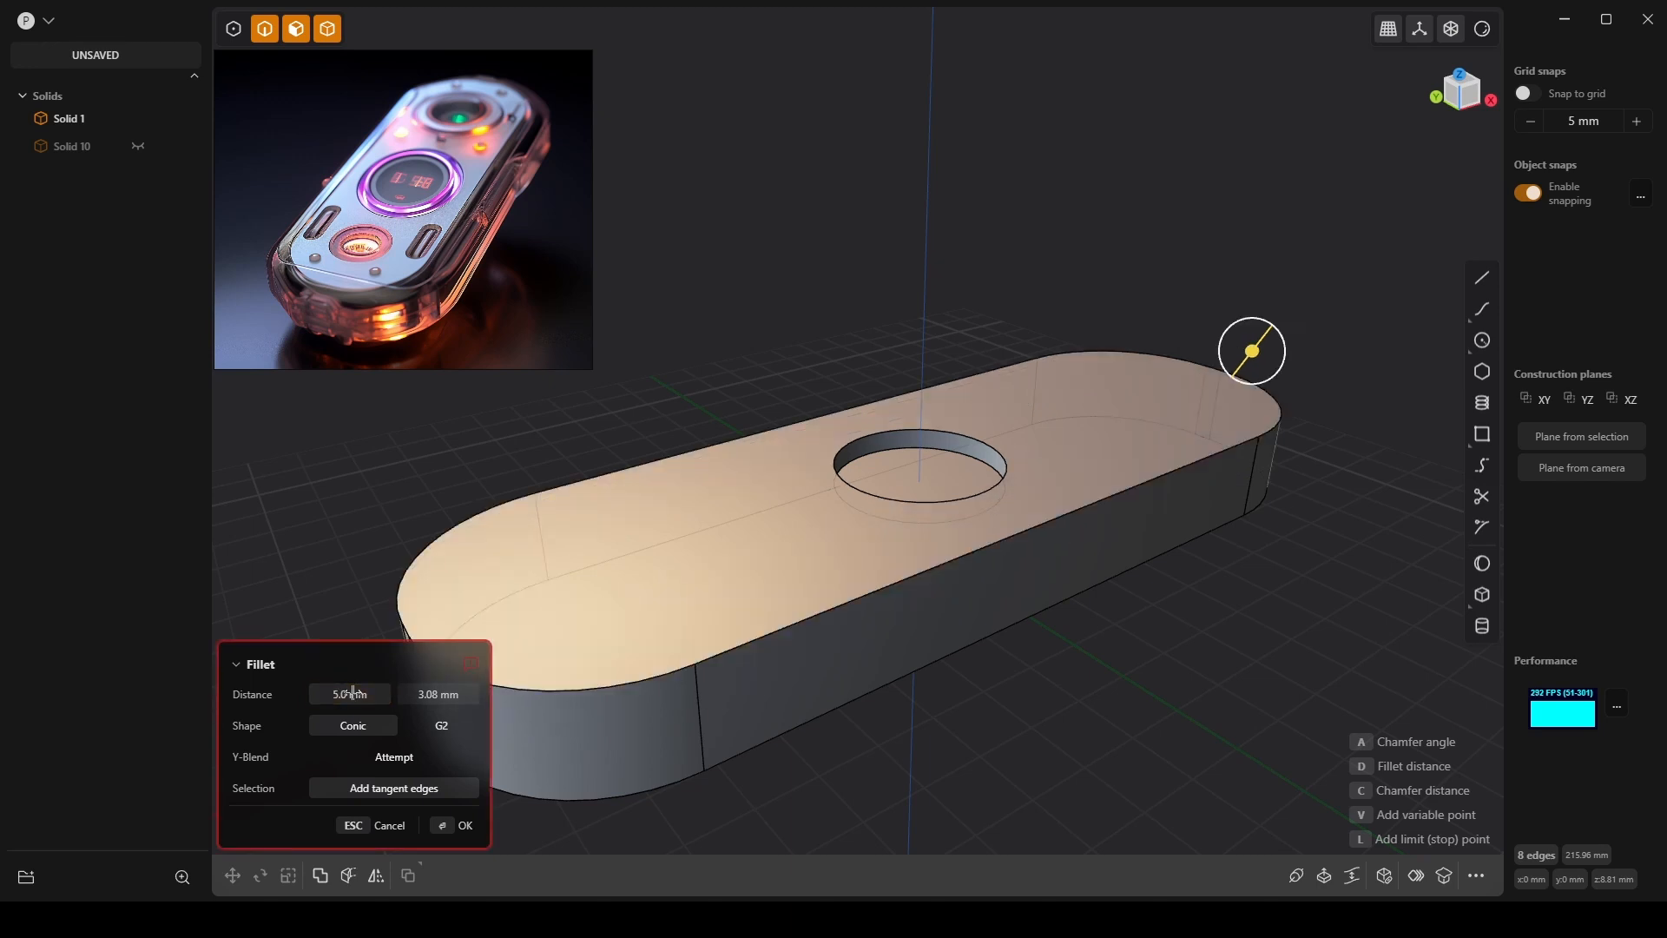
left_click(439, 694)
type("5")
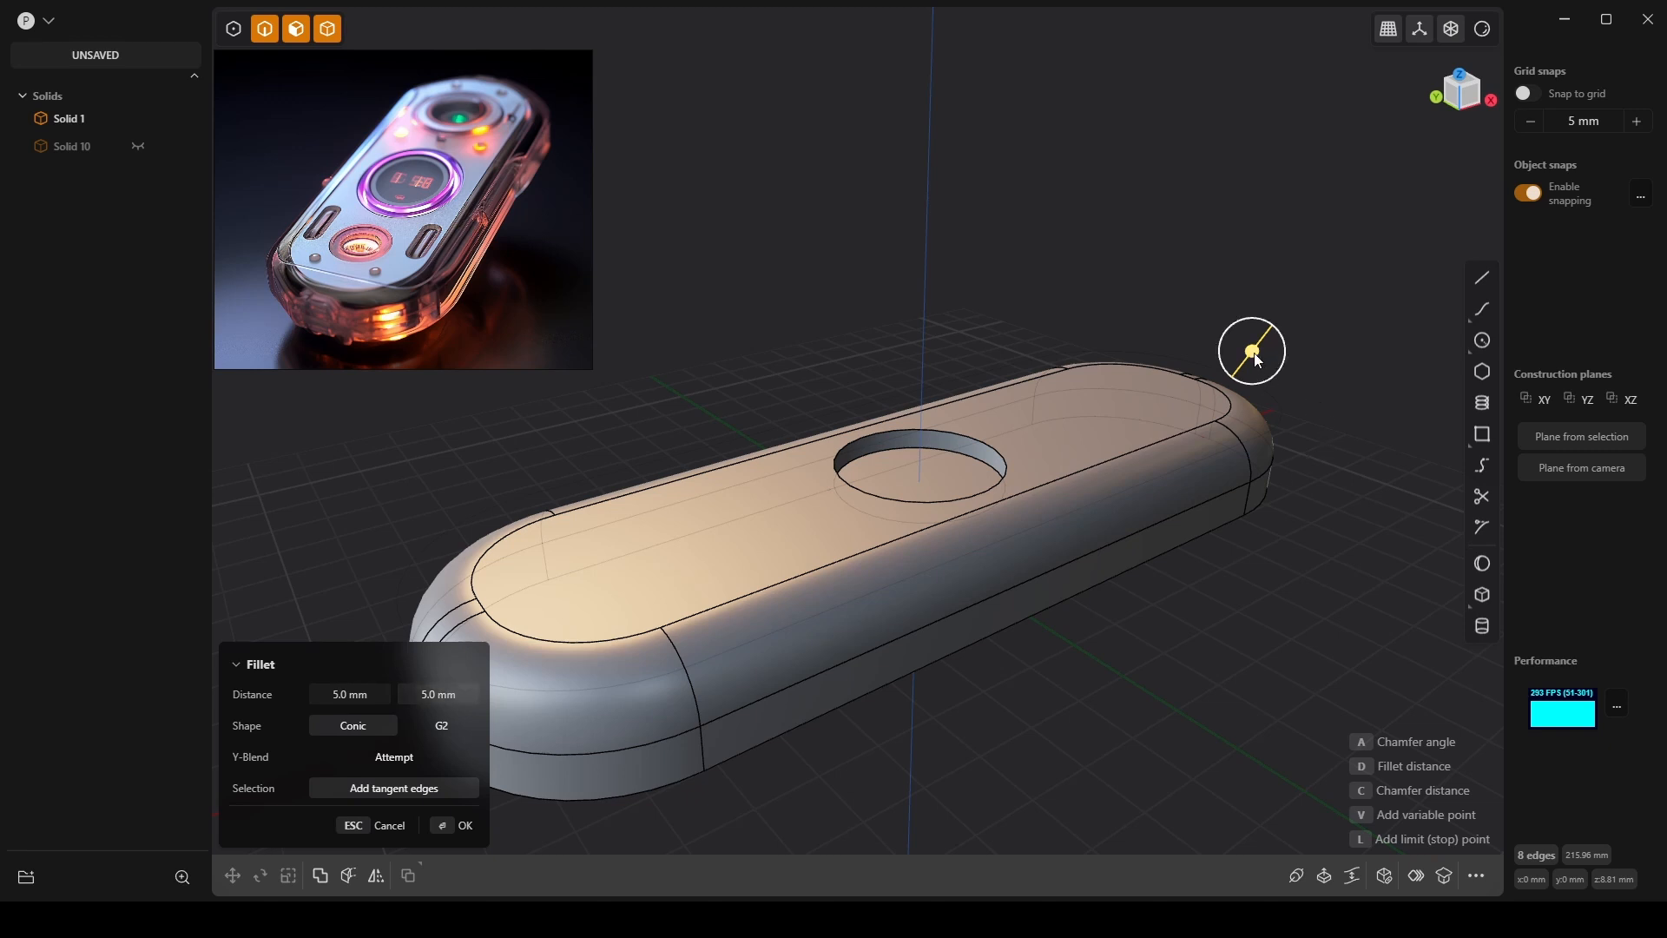
left_click_drag(1251, 352, 1254, 353)
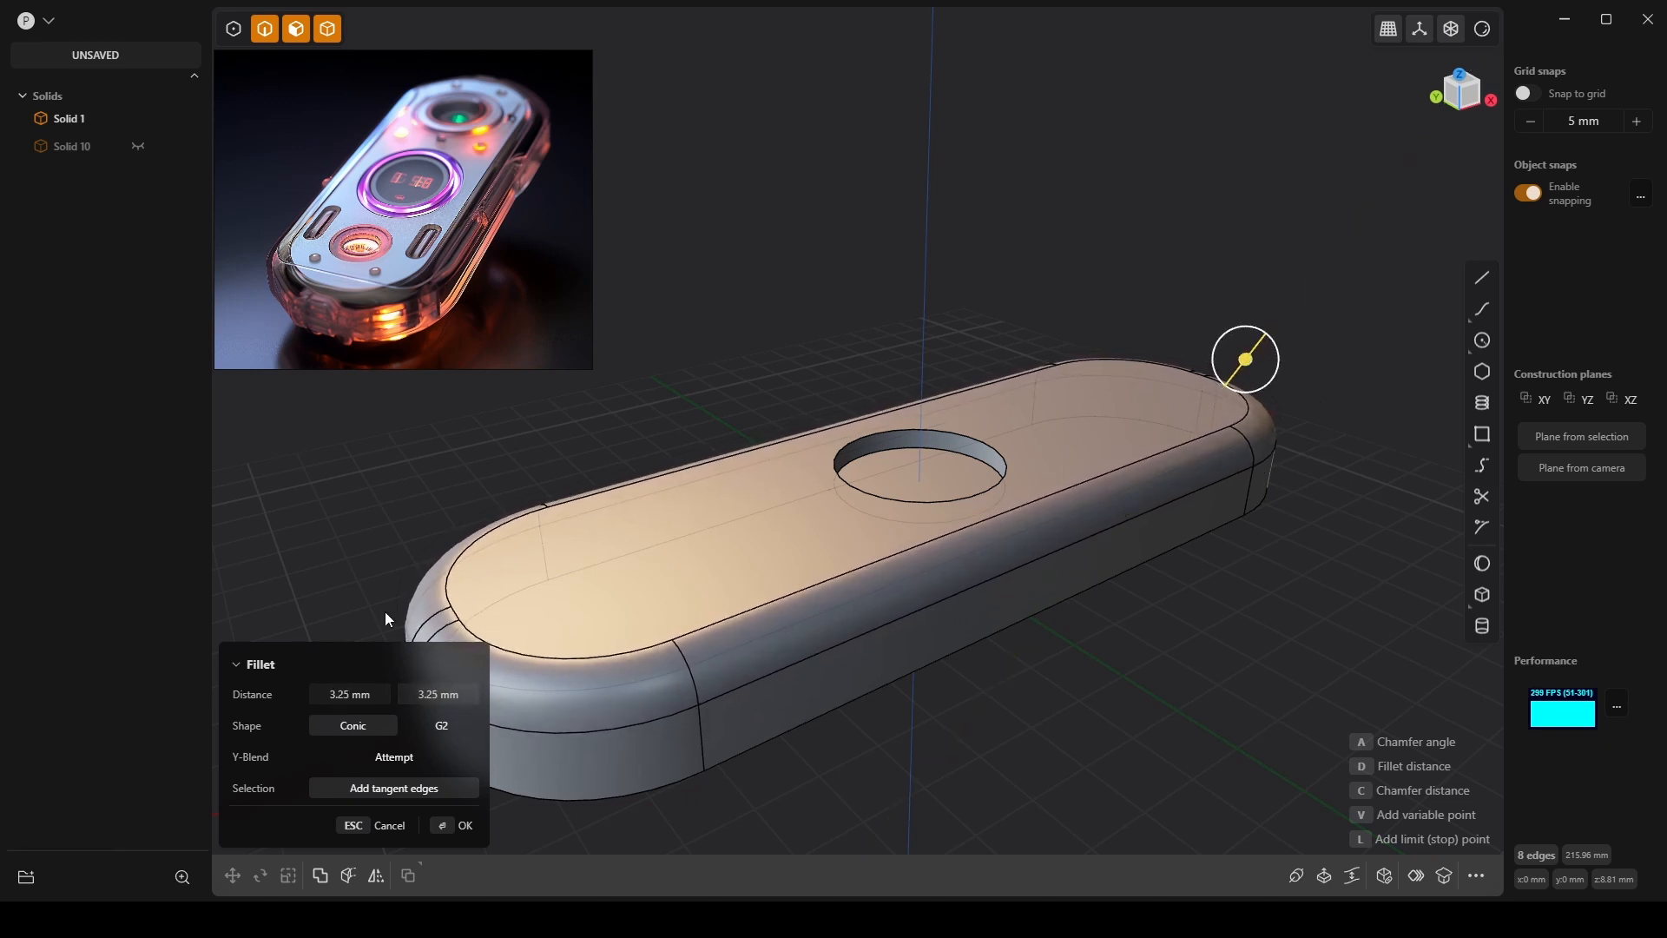
Set both fillet distances to 3 mm, commit the fillet, and inspect the rounded rim.
left_click(359, 692)
type("3")
key("Tab")
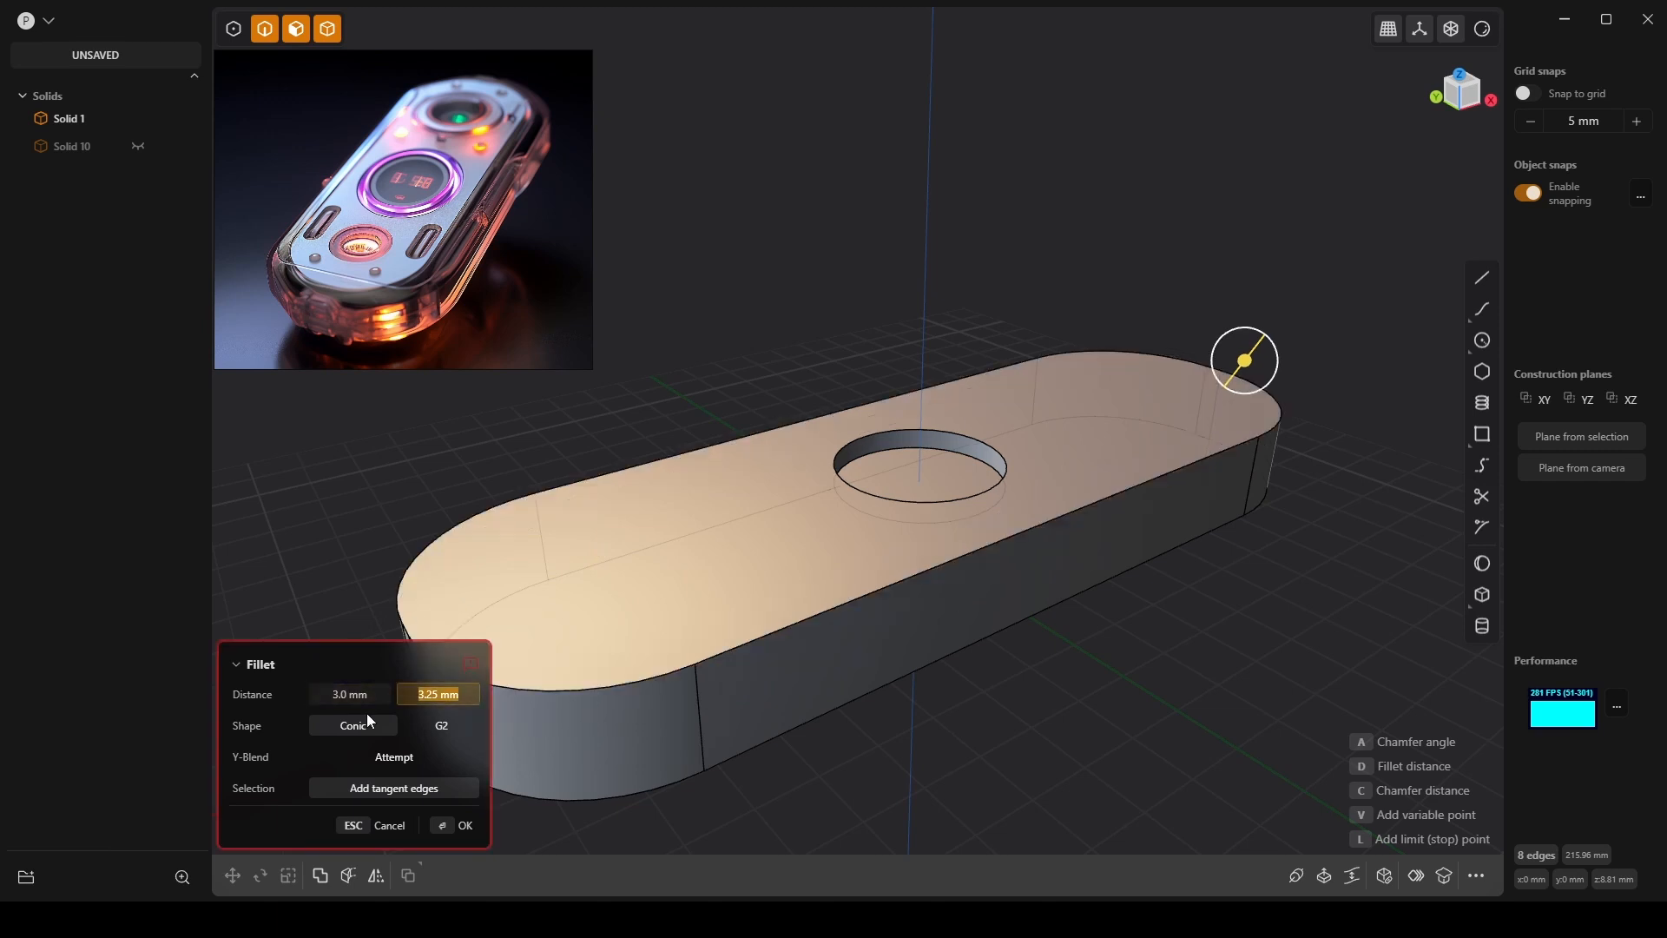
key("Return")
scroll(819, 493, "down", 3)
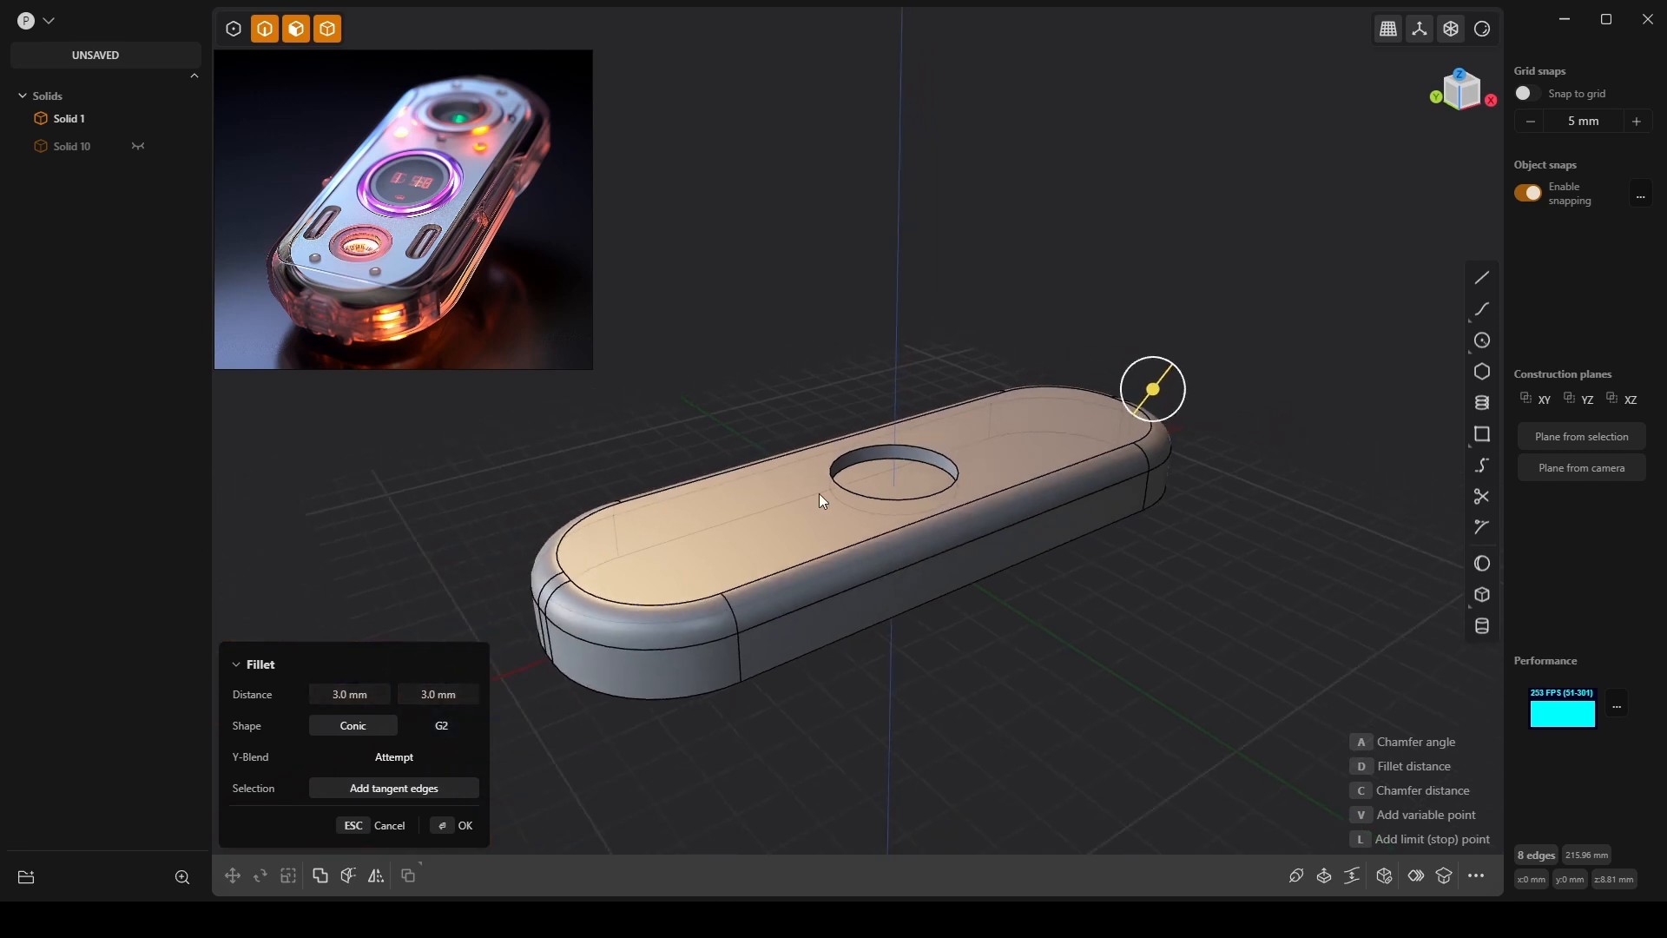
mouse_move(732, 433)
middle_mouse_down("shift")
mouse_move(794, 435)
mouse_move(804, 451)
mouse_move(739, 444)
middle_mouse_up("shift")
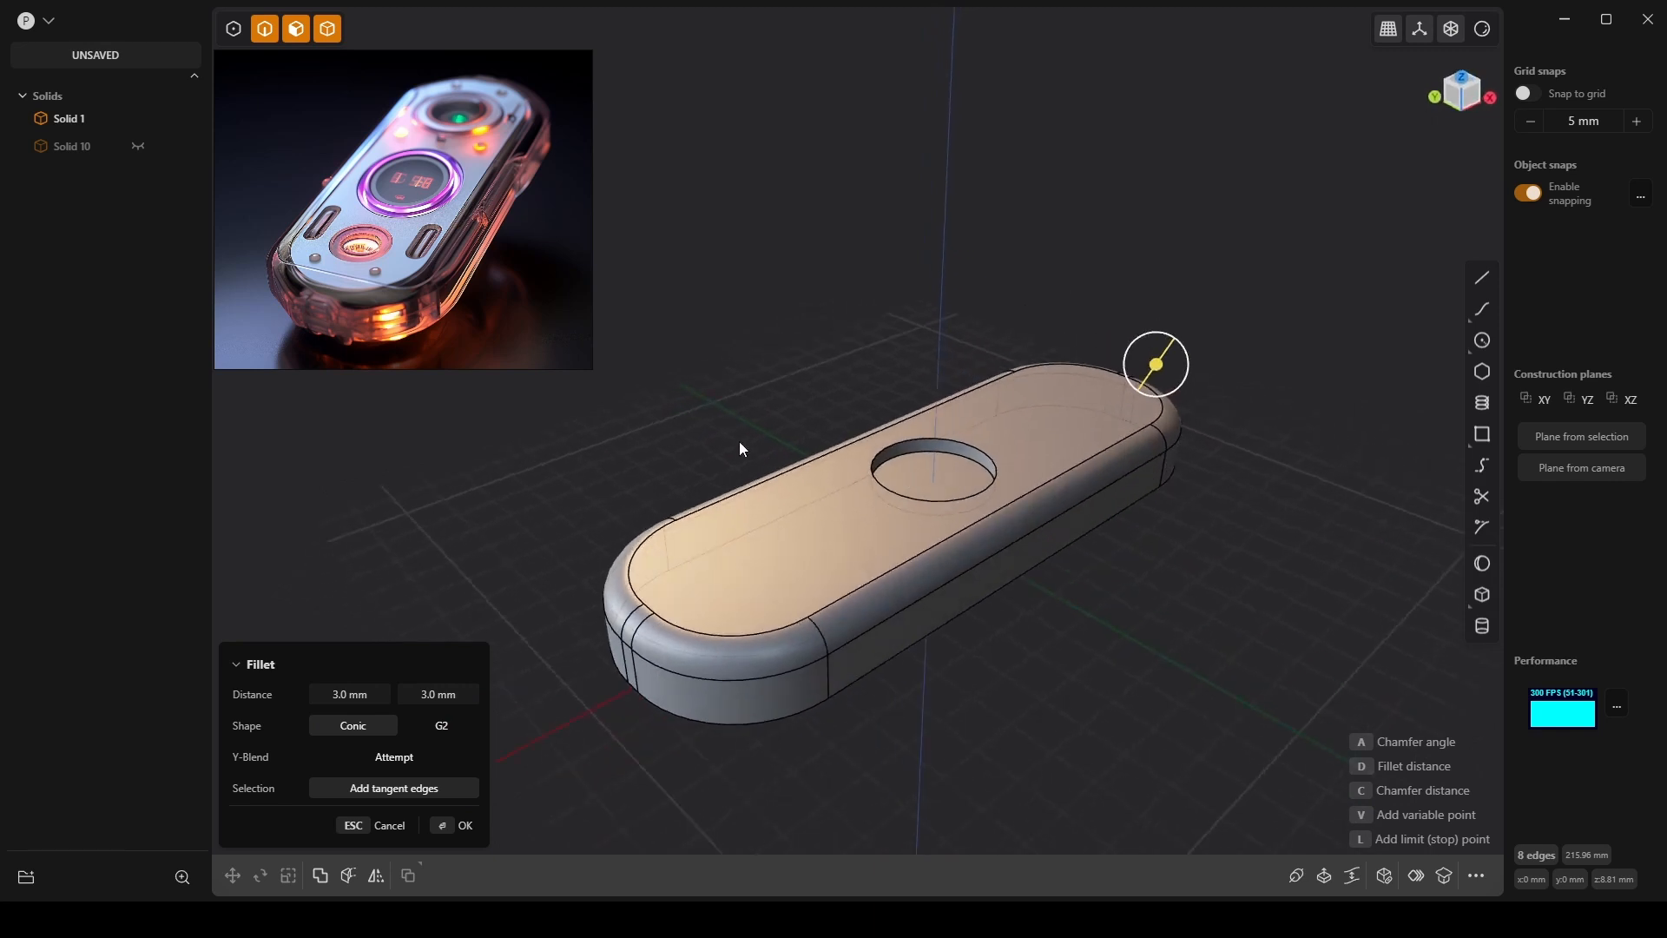
key("Return")
scroll(962, 550, "up", 5)
middle_click_drag(927, 511, 695, 406, "shift")
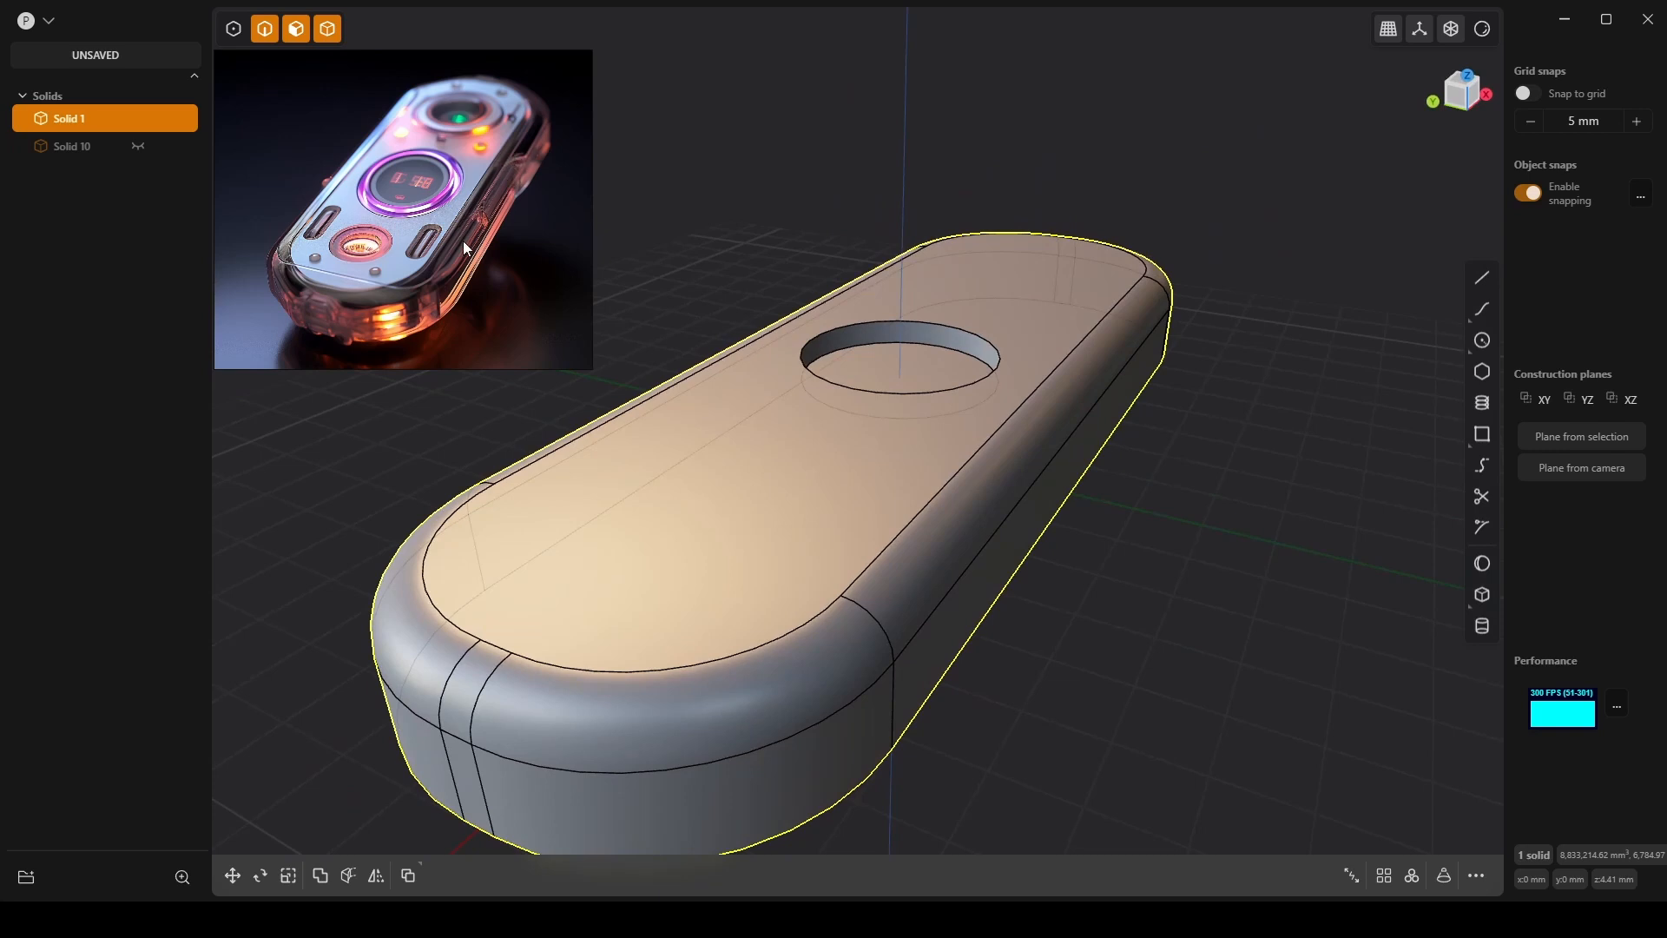
scroll(507, 388, "down", 2)
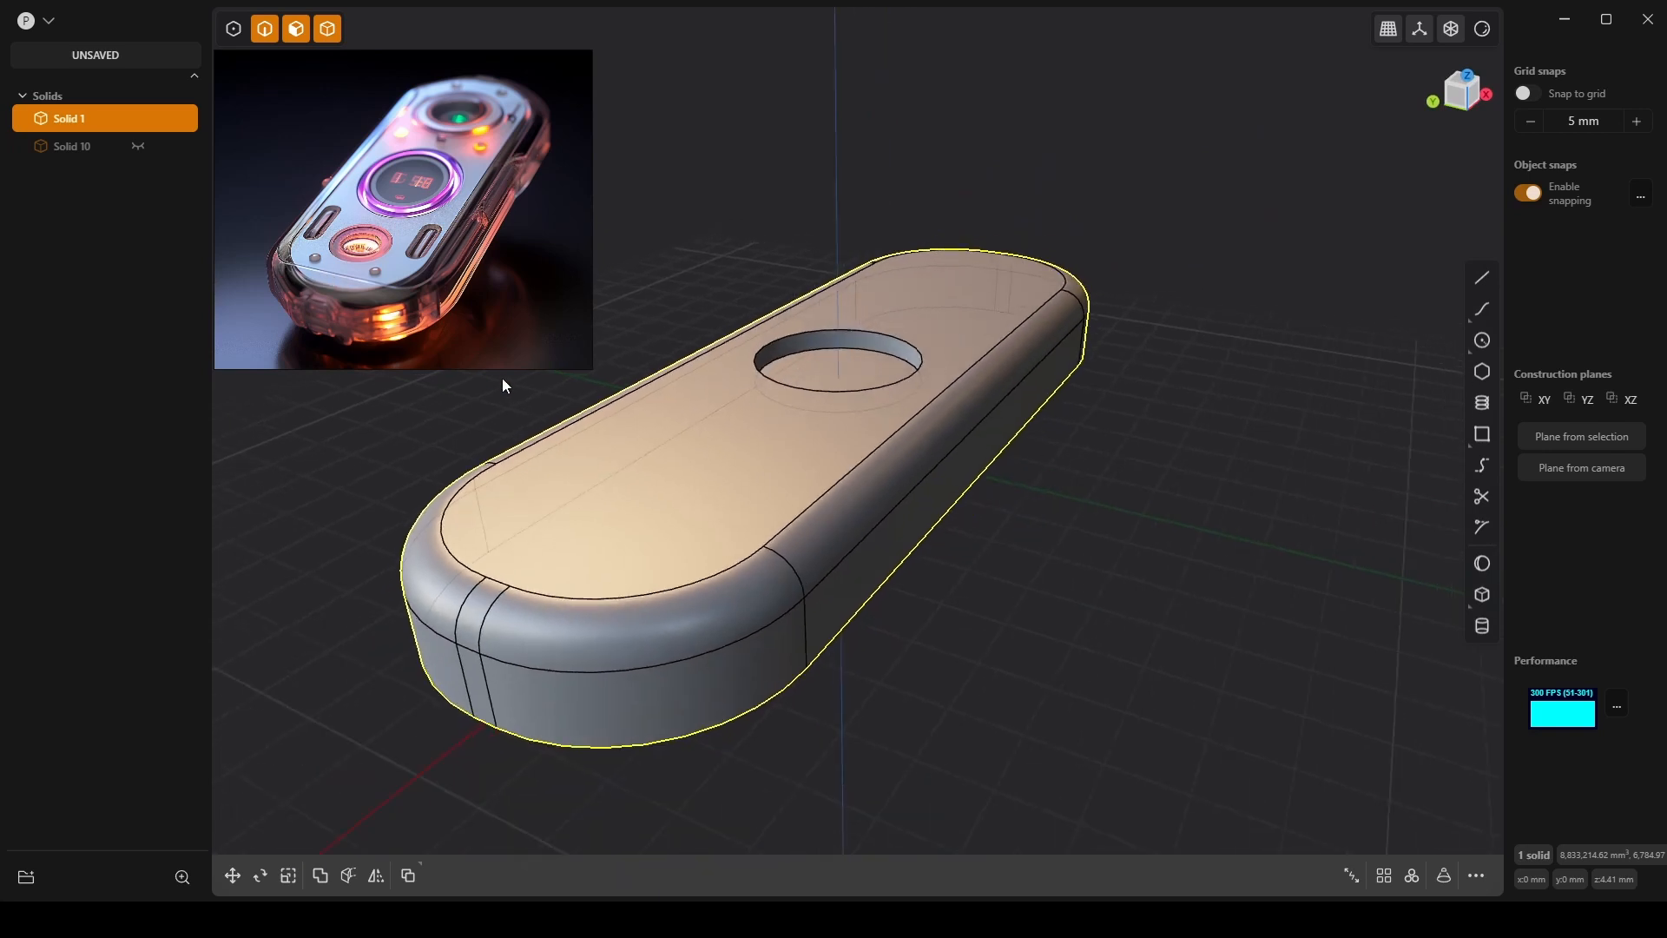
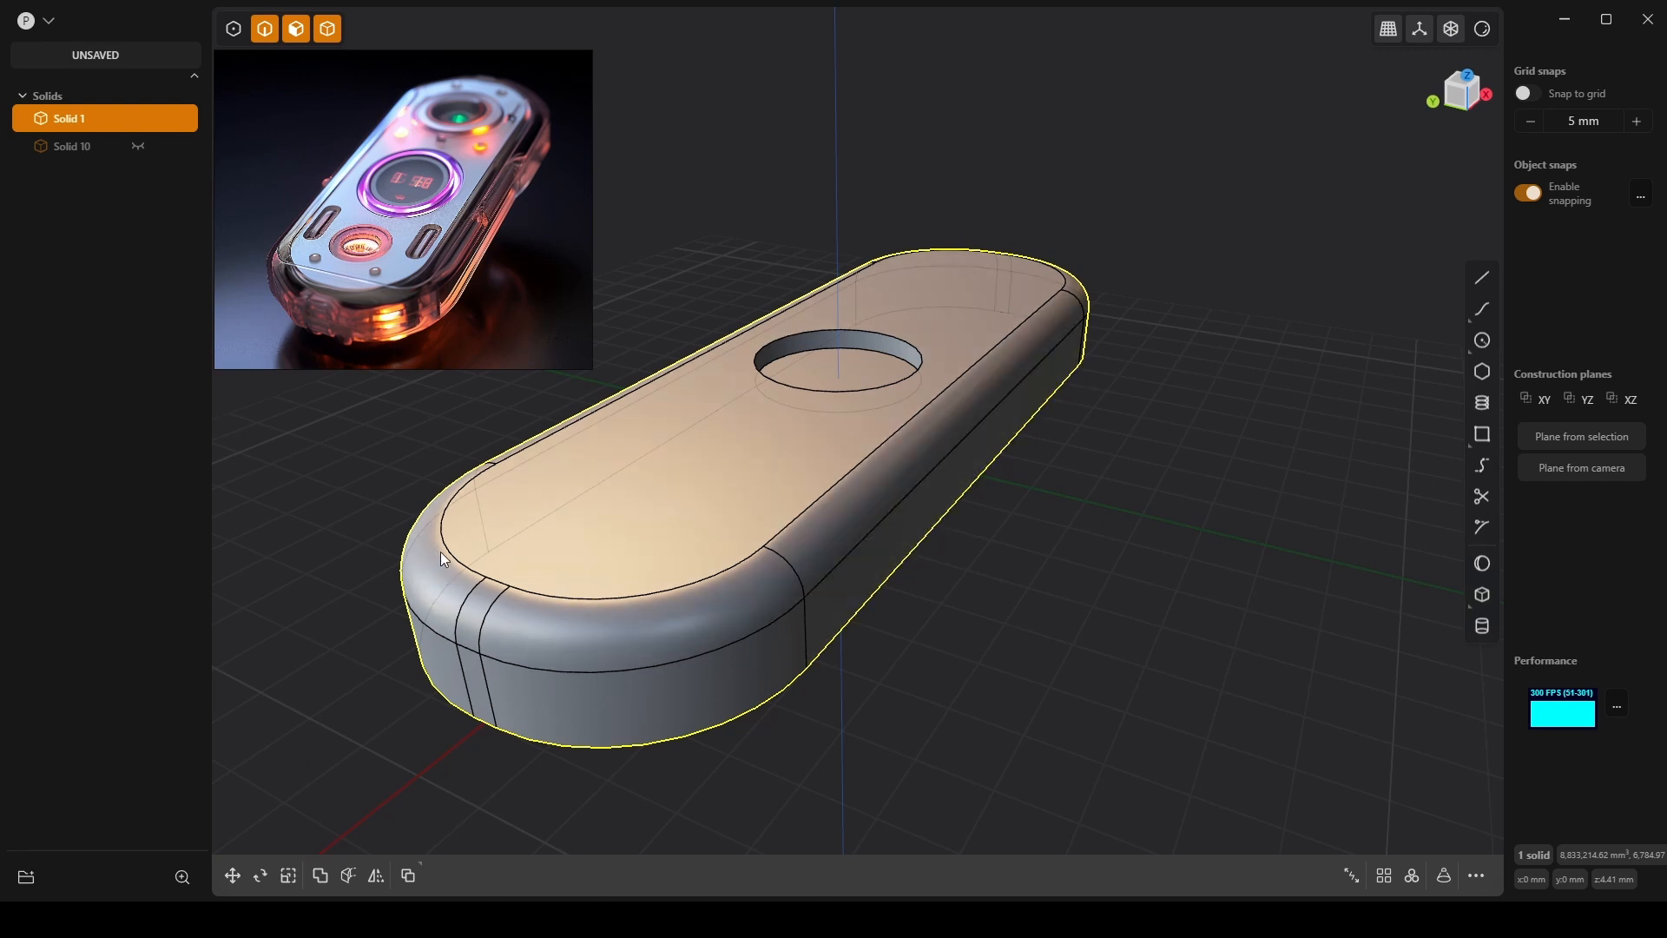
Switch to Top view and start a rectangle at the top face's lower straight edge.
middle_click_drag(420, 446, 1145, 530, "shift")
scroll(1145, 531, "down", 3)
scroll(1145, 529, "down", 2)
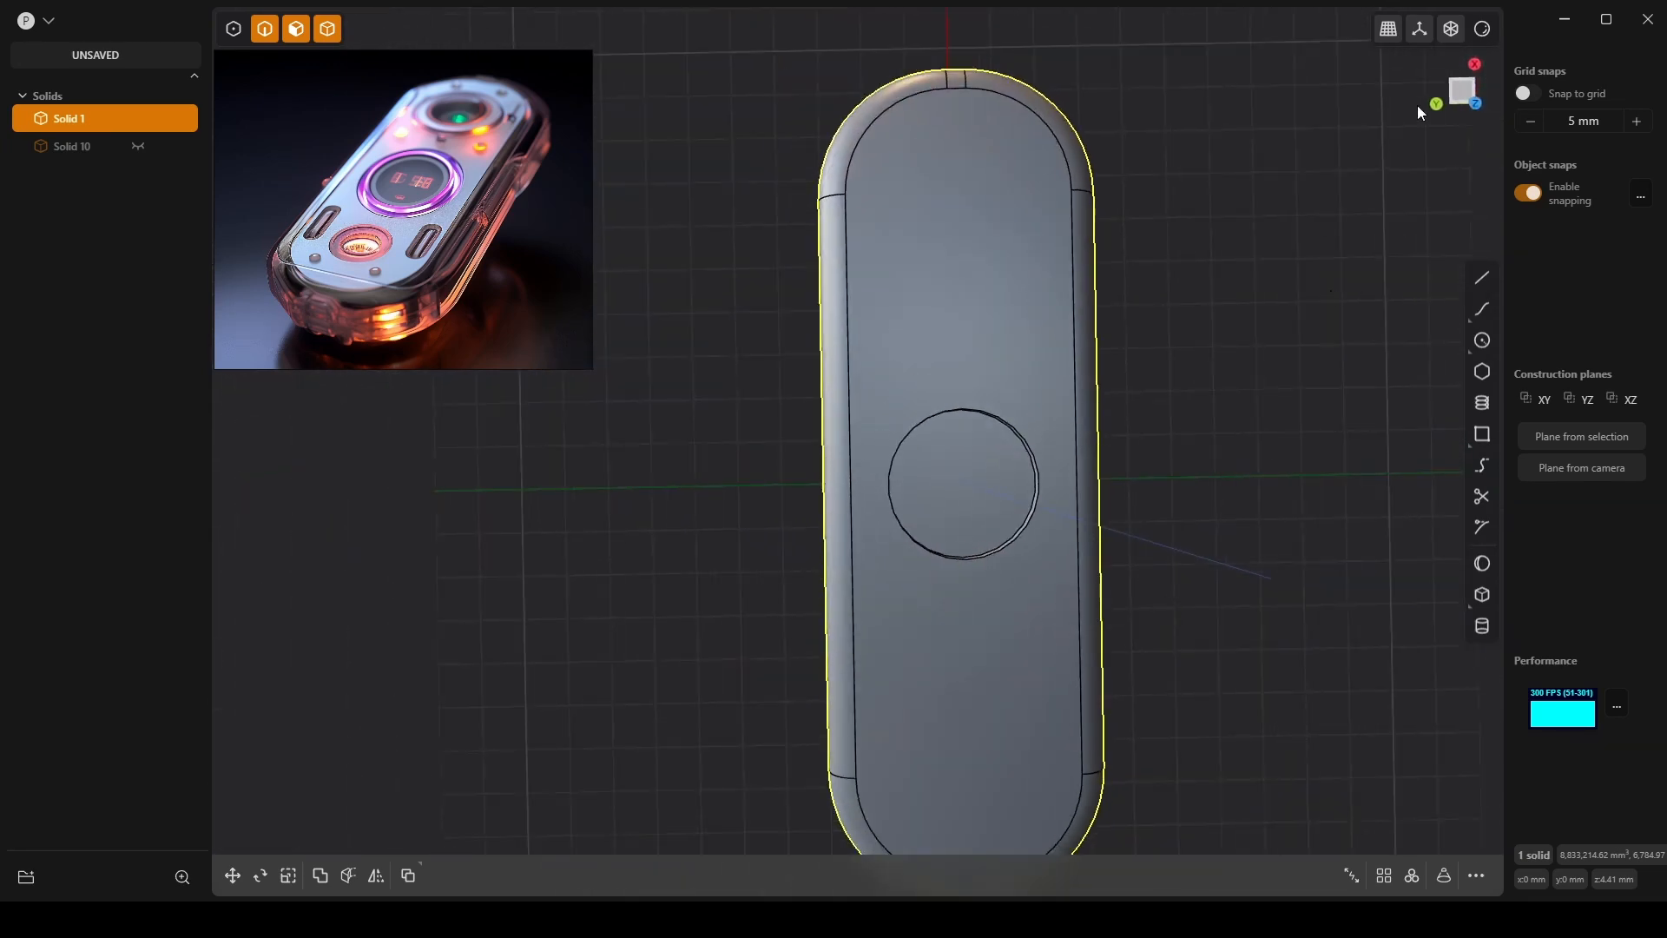
left_click(1462, 92)
scroll(868, 430, "up", 5)
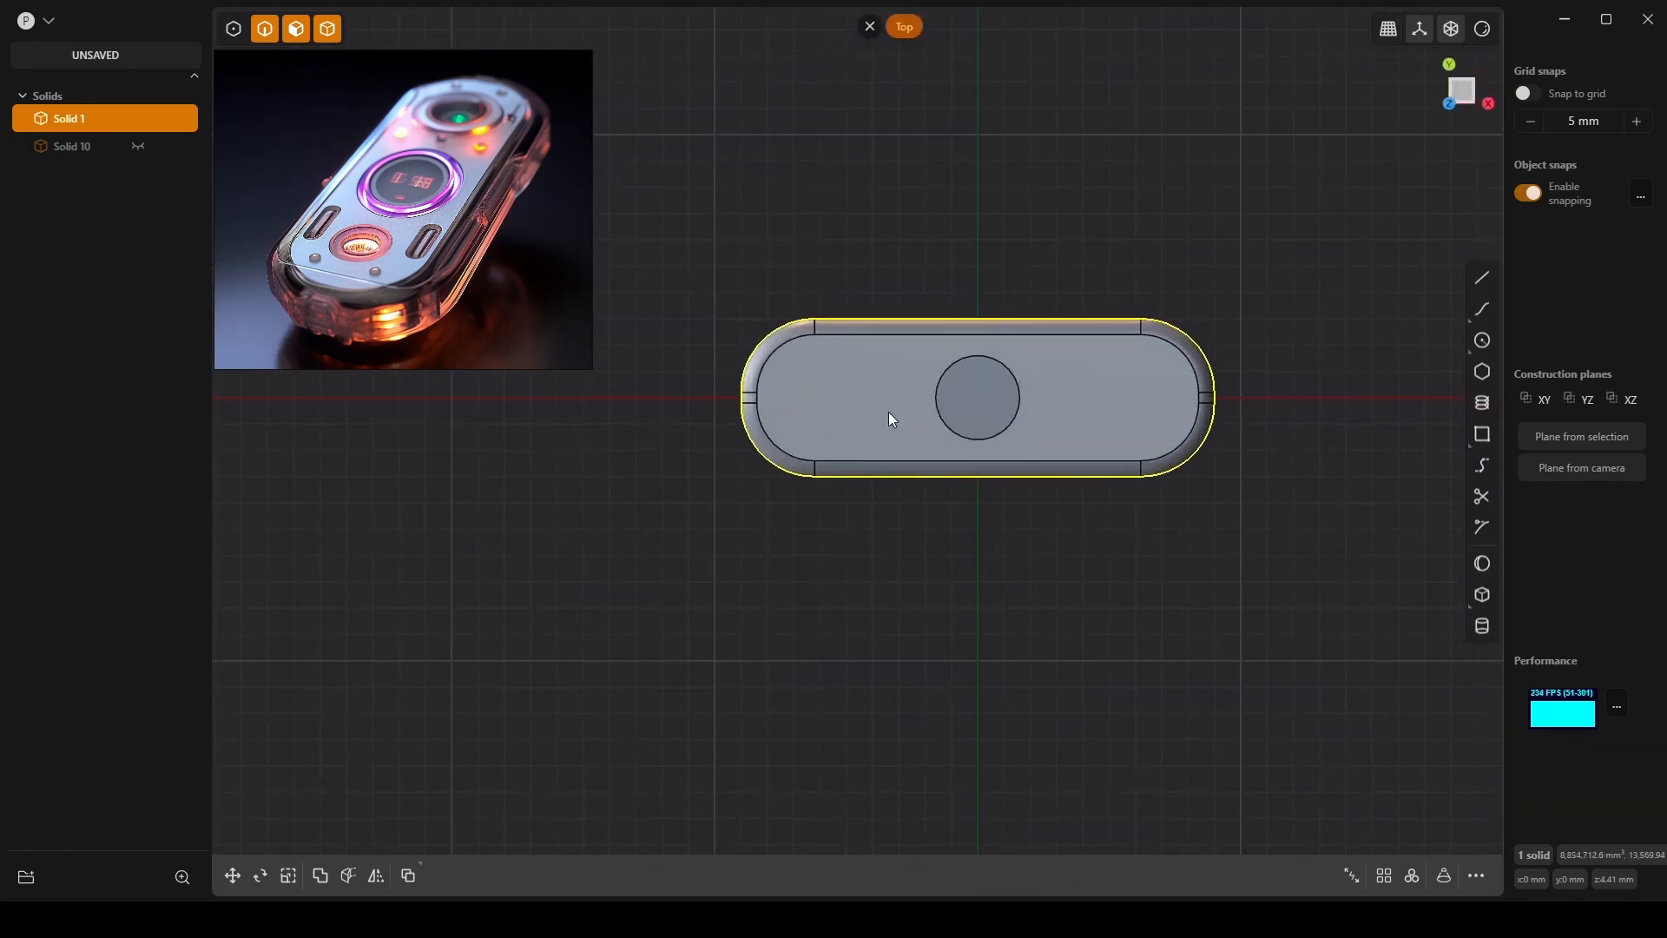
scroll(889, 413, "up", 2)
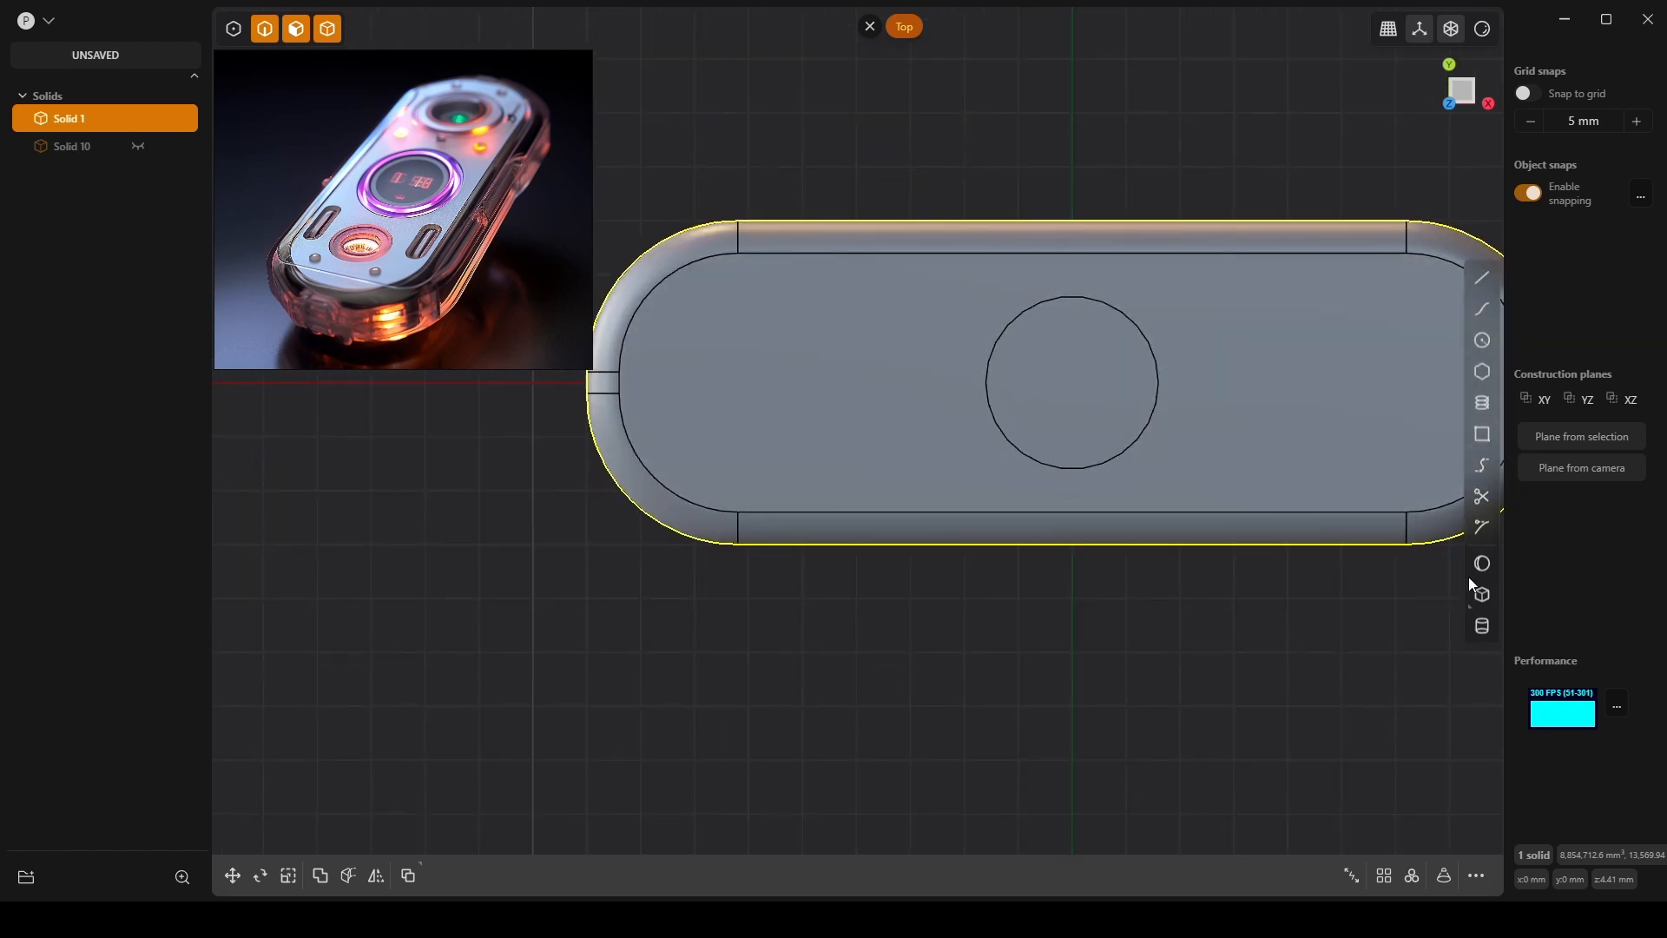
left_click(1482, 434)
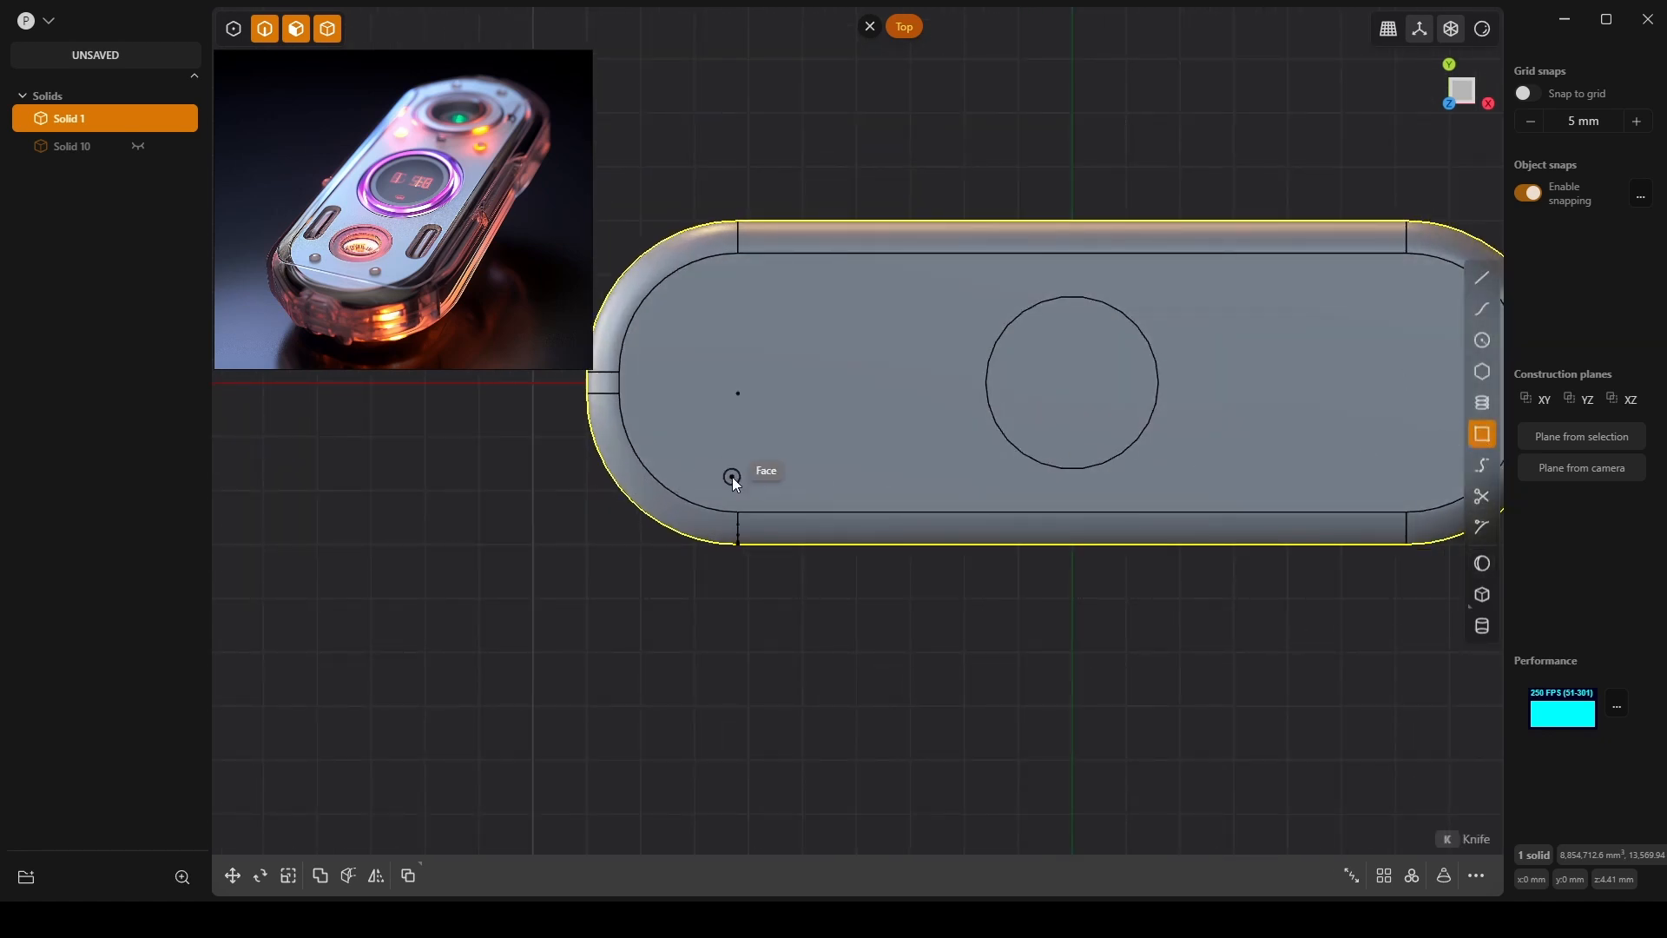
left_click(738, 511)
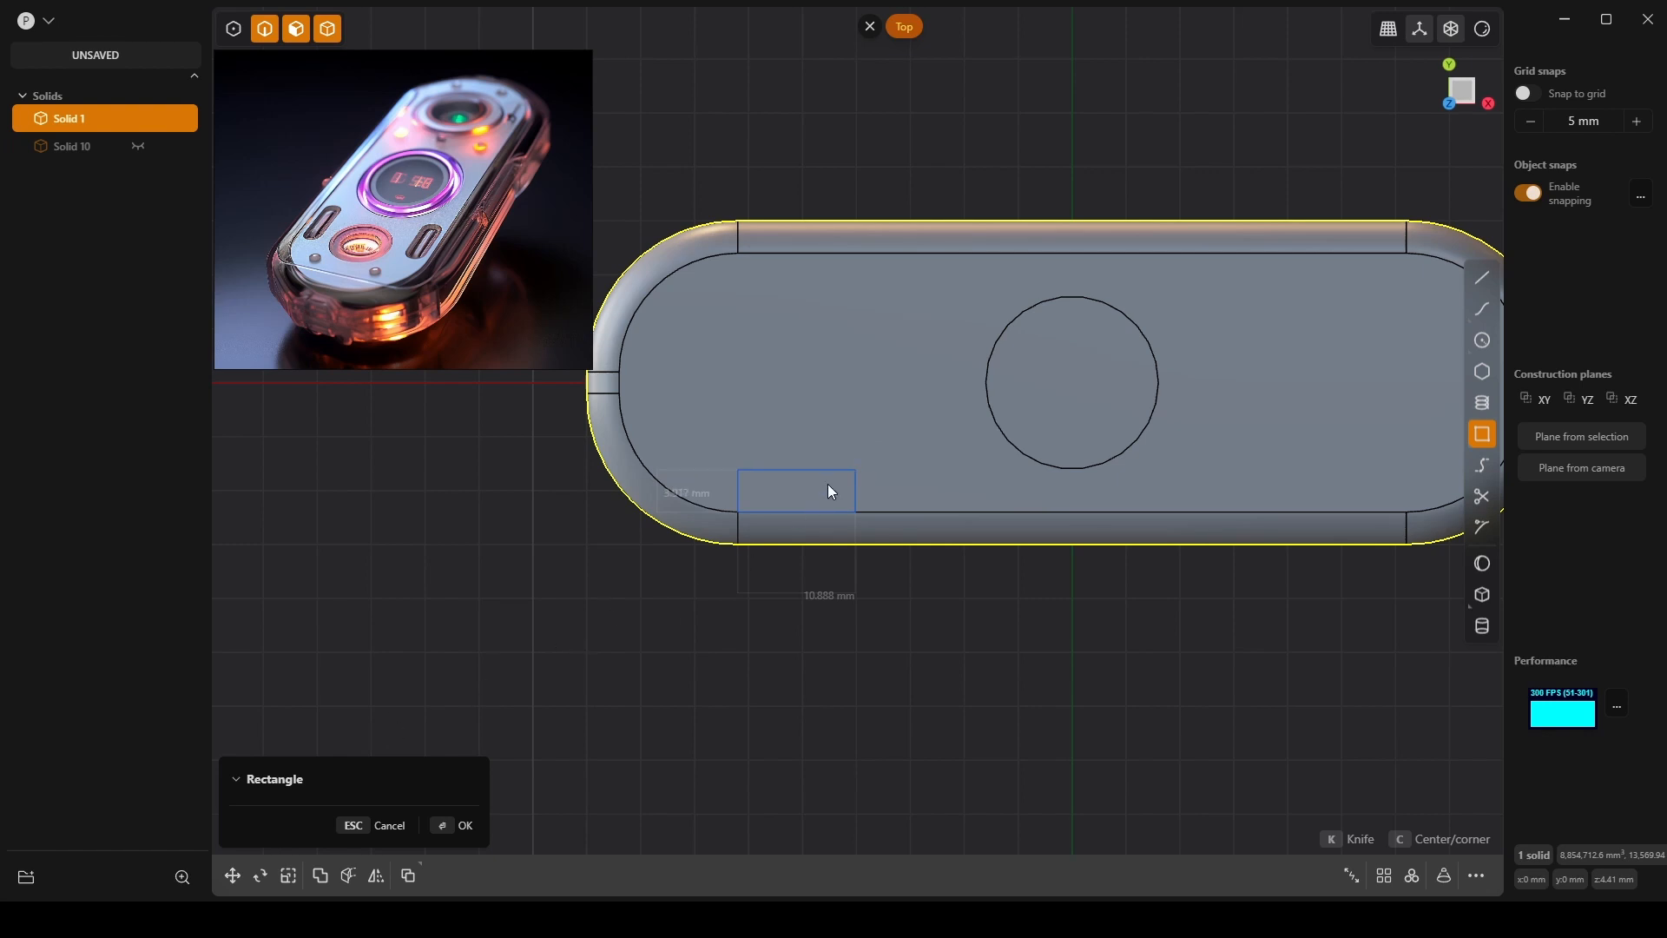
Finish the rectangle and move it up and right, left of the round hole.
key("Return")
key("g")
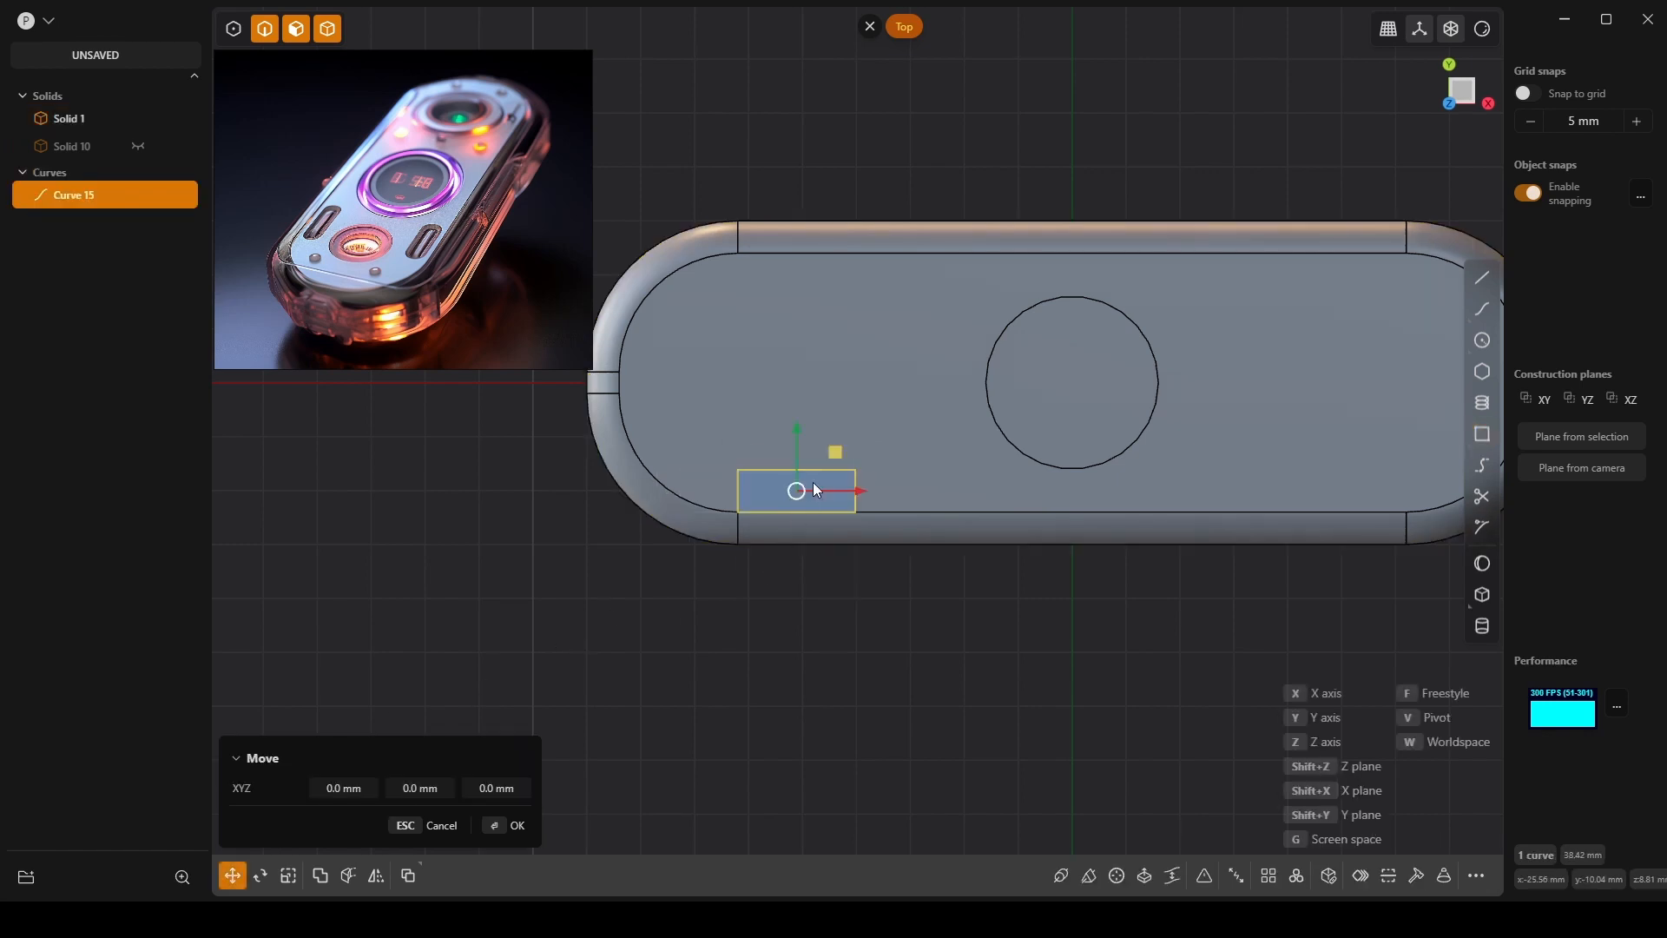
left_click_drag(836, 447, 929, 450)
scroll(929, 450, "up", 5)
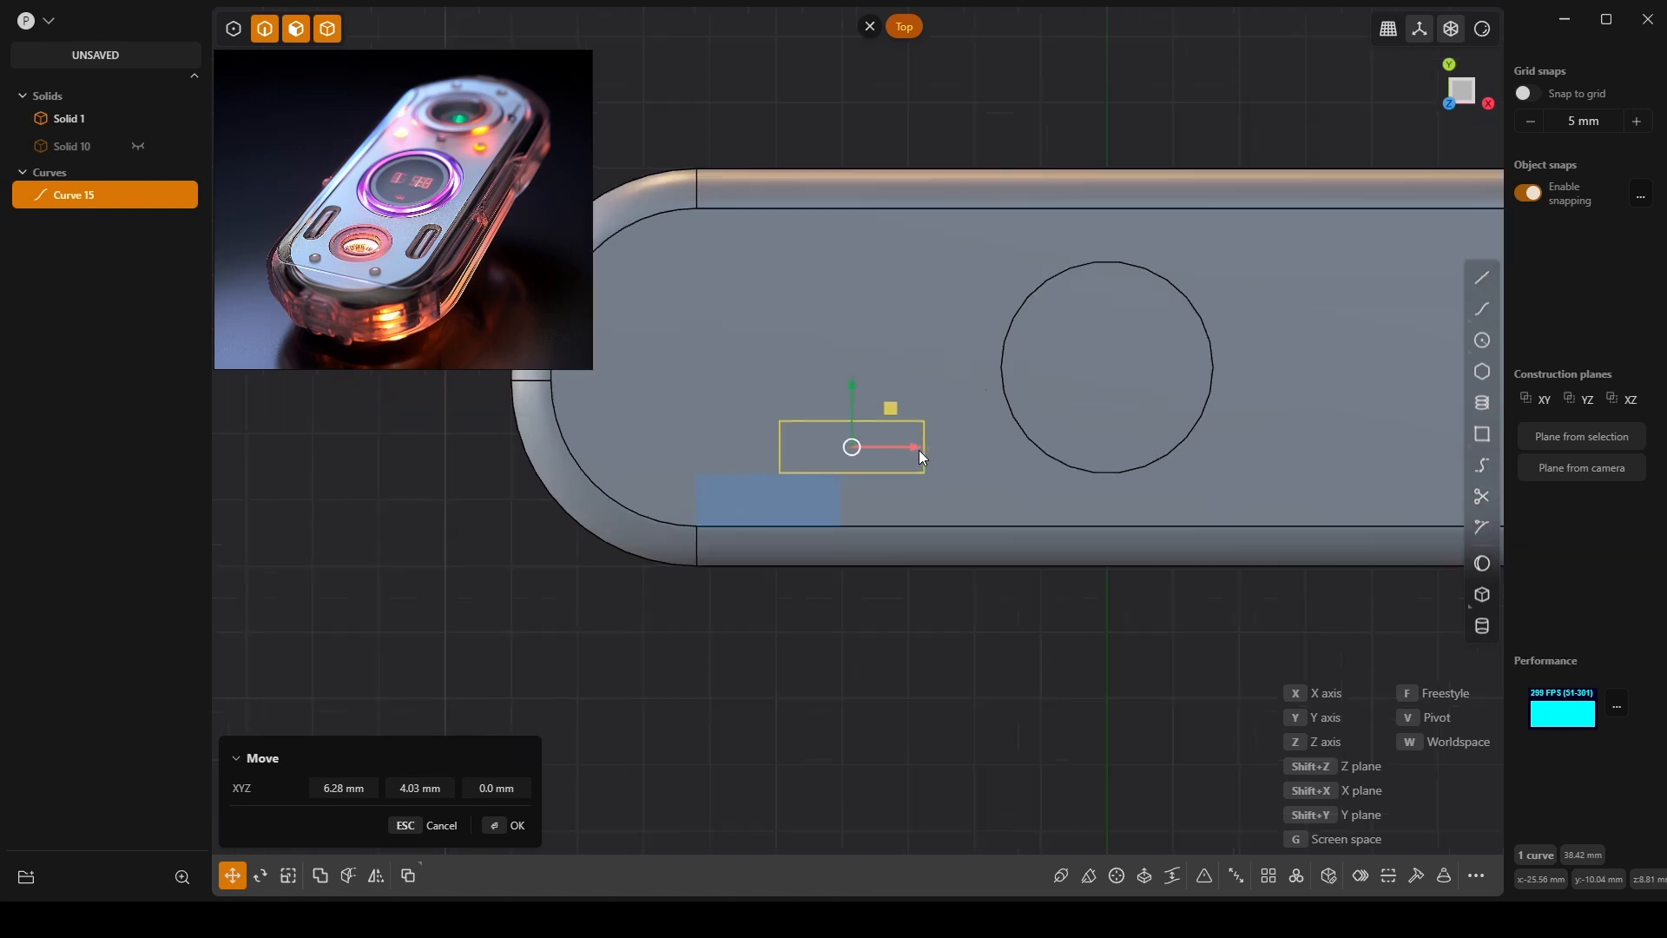
Try stretching a rectangle corner via control points, undo it, and dismiss the command list.
left_click(234, 30)
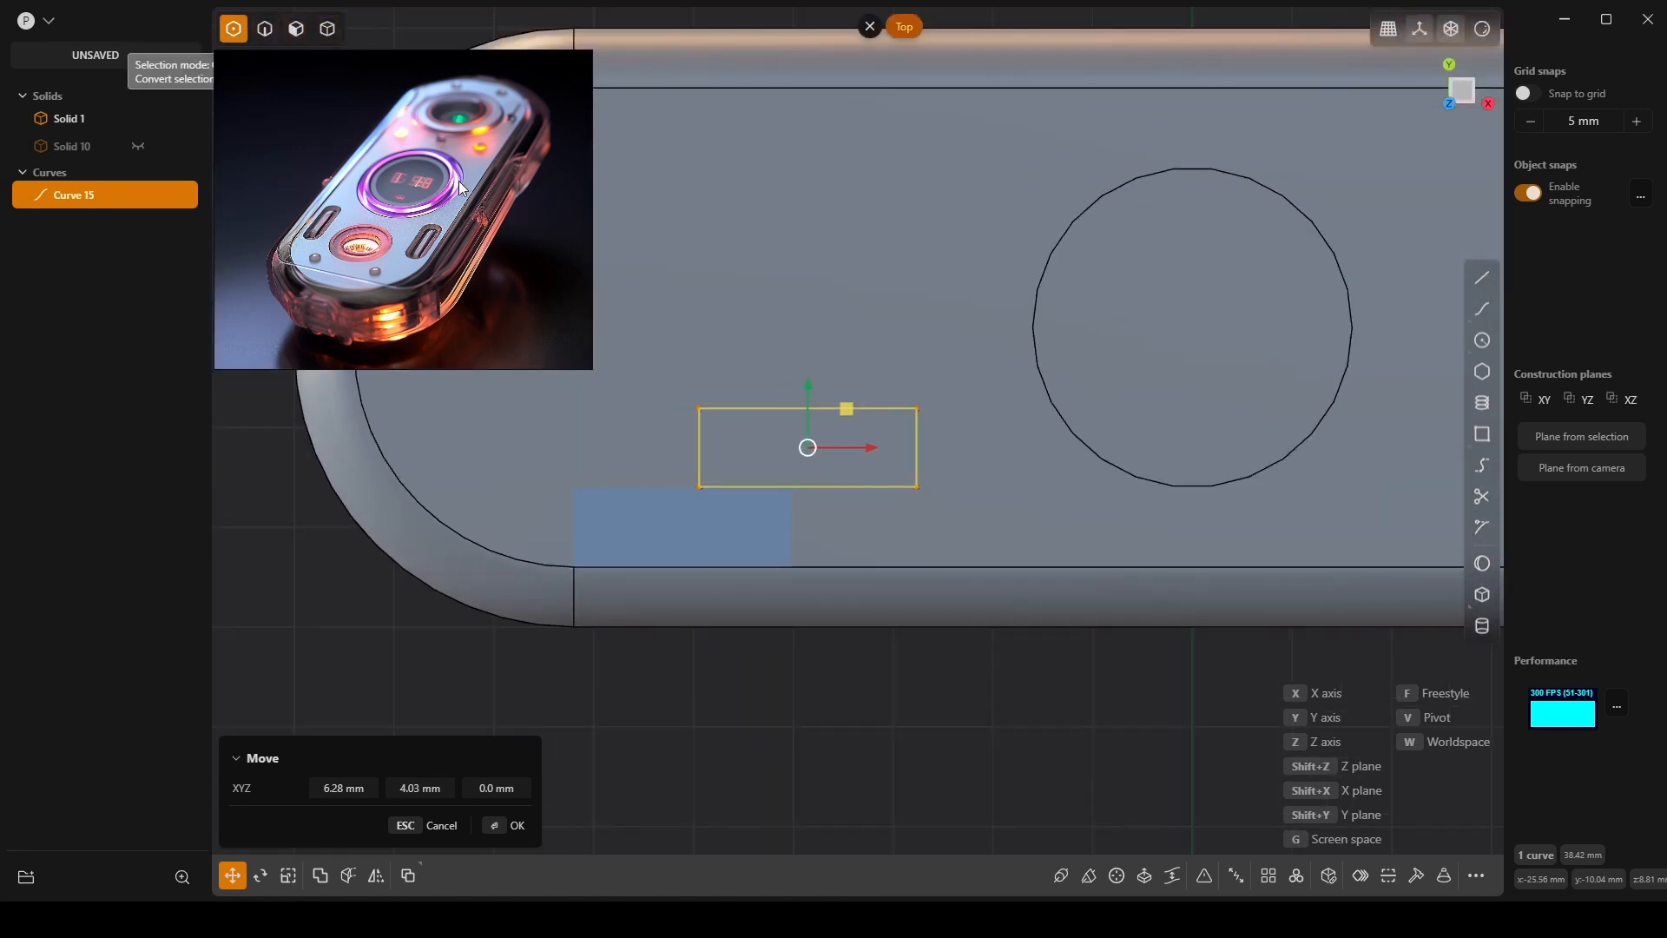
left_click(913, 409)
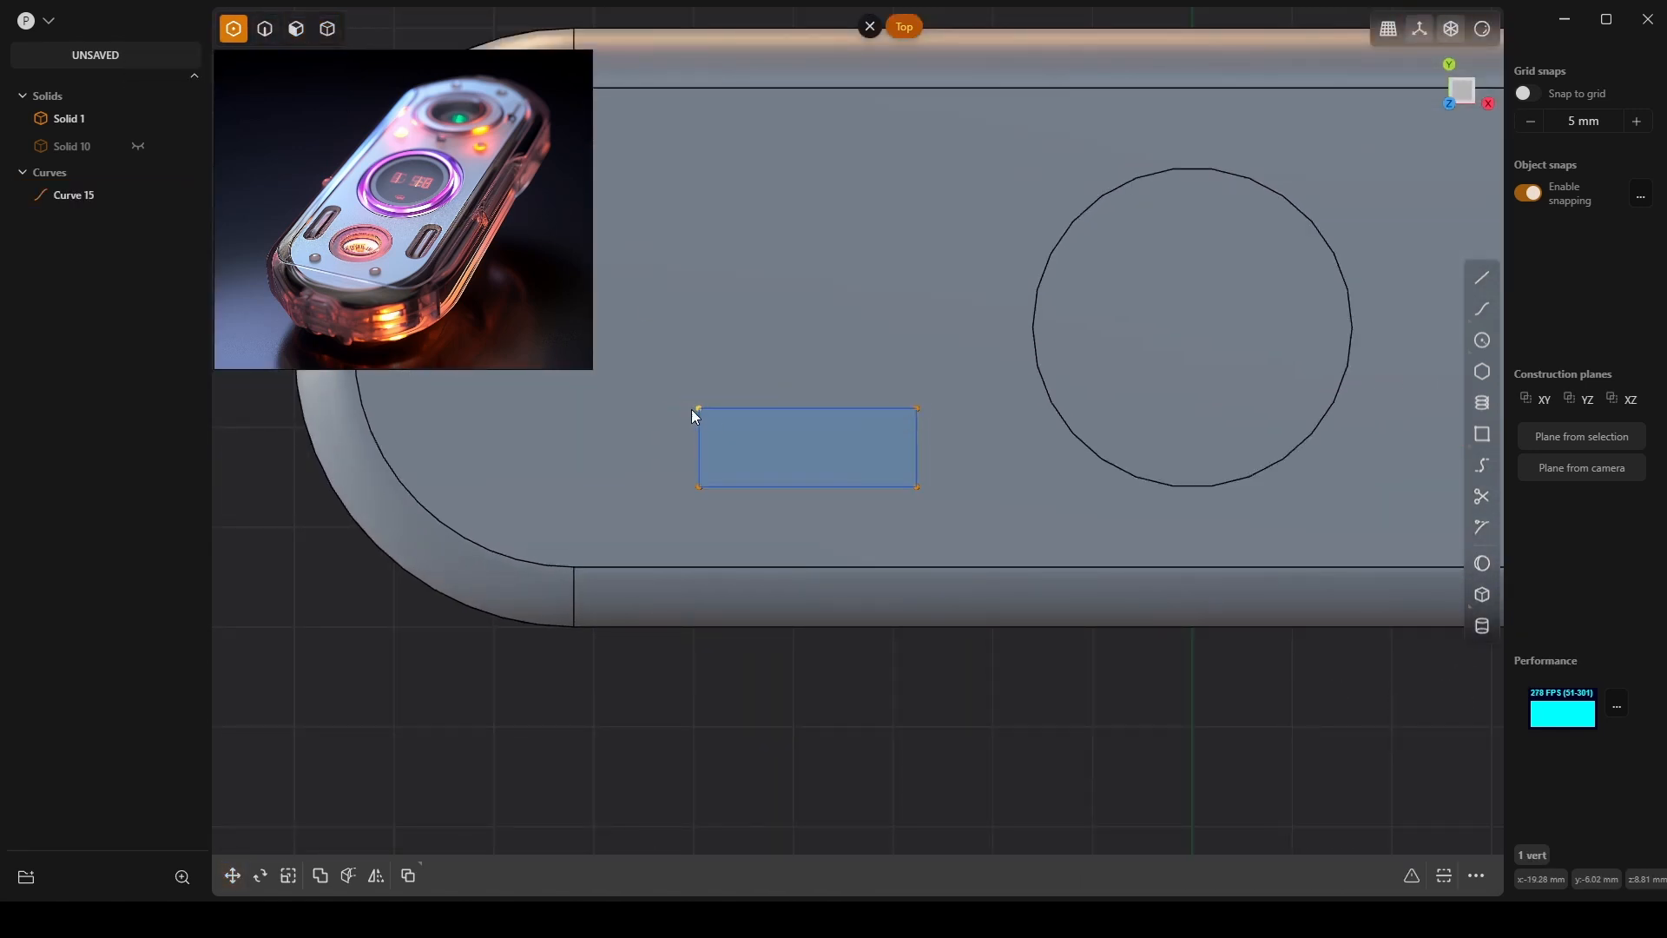
left_click(697, 452)
left_click_drag(916, 409, 936, 411)
key("ctrl+z")
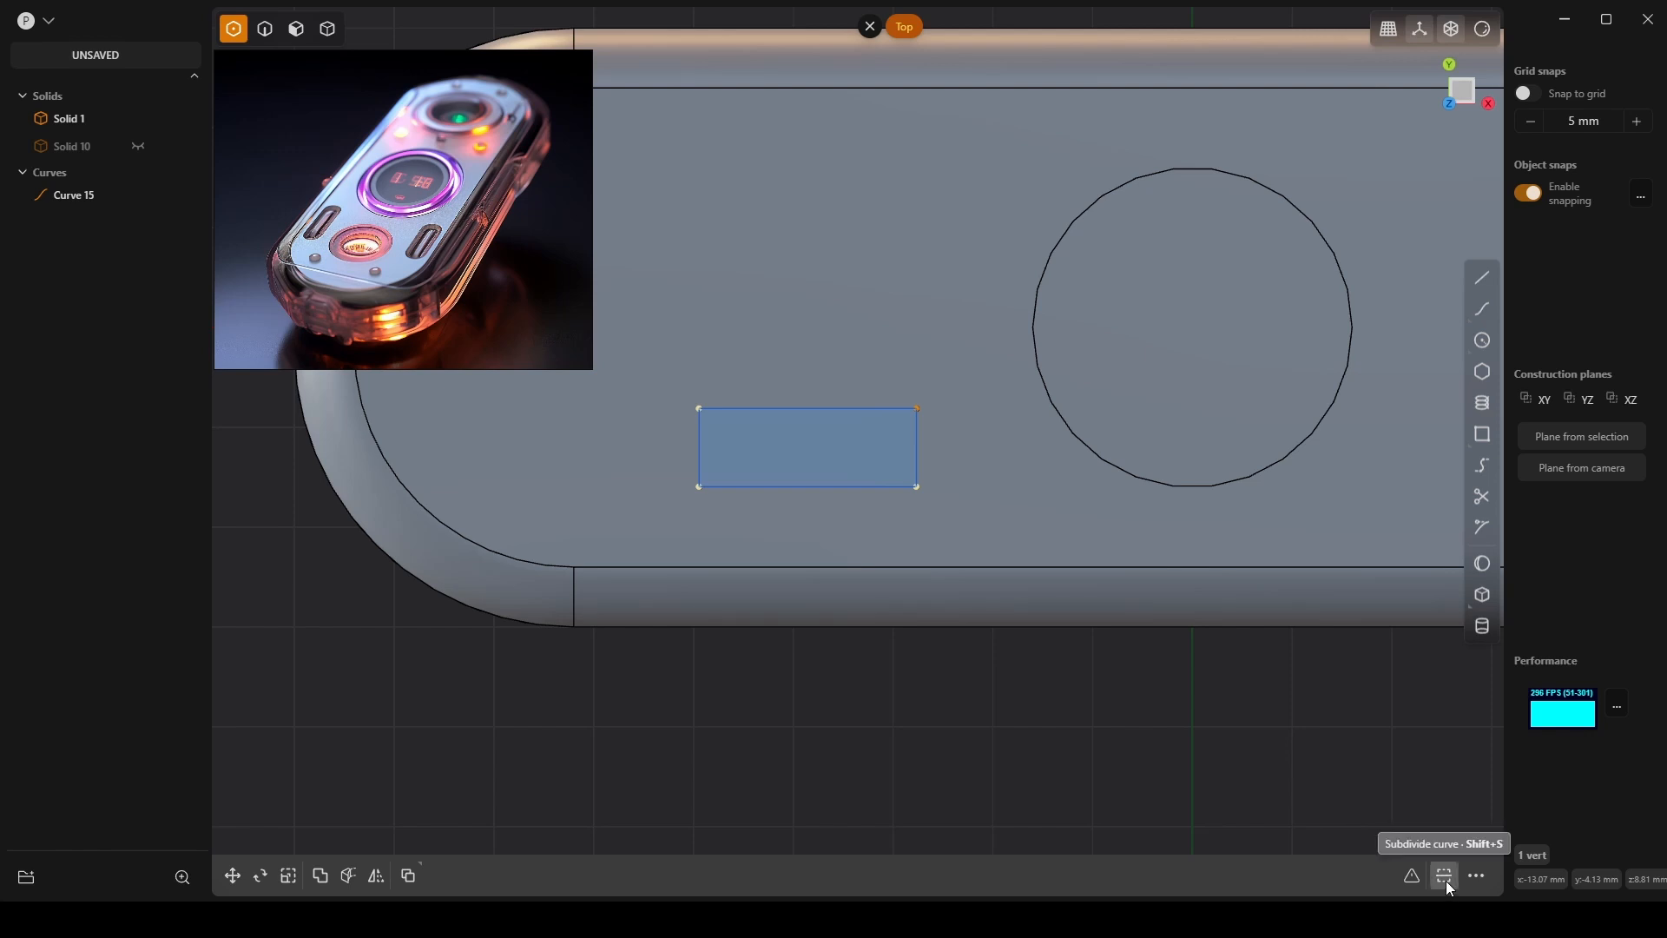
left_click(1476, 876)
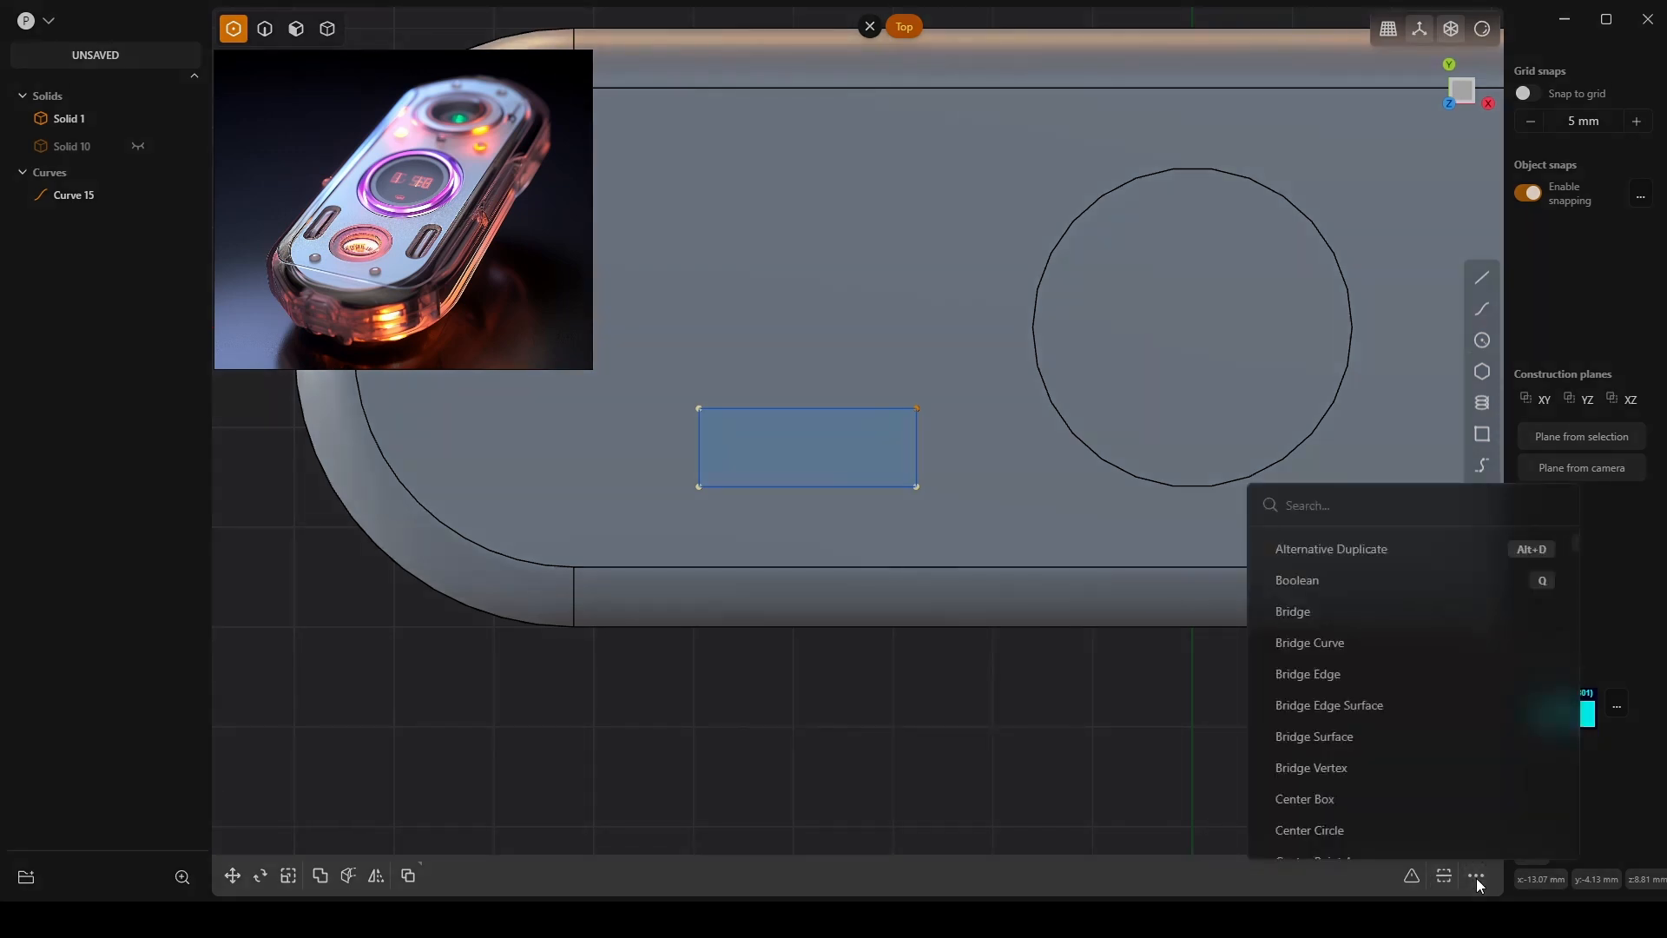
left_click(871, 466)
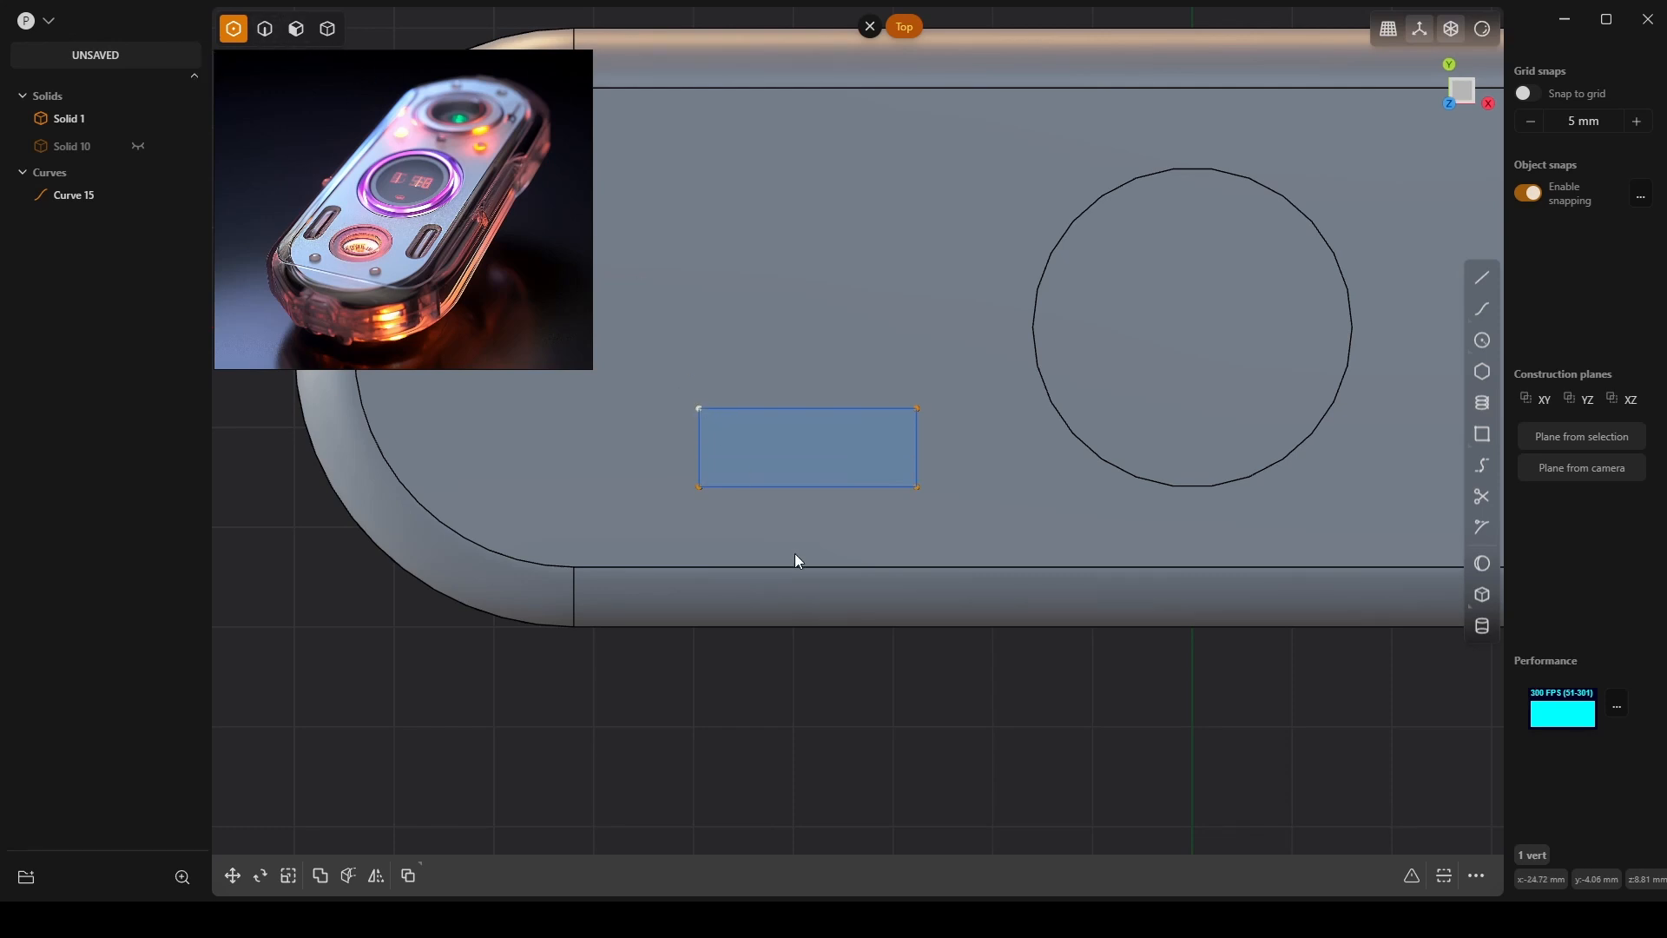
Toggle the solids' visibility to isolate the rectangle, then bring them back.
middle_click_drag(795, 554, 826, 531)
scroll(826, 531, "down", 3)
key("/")
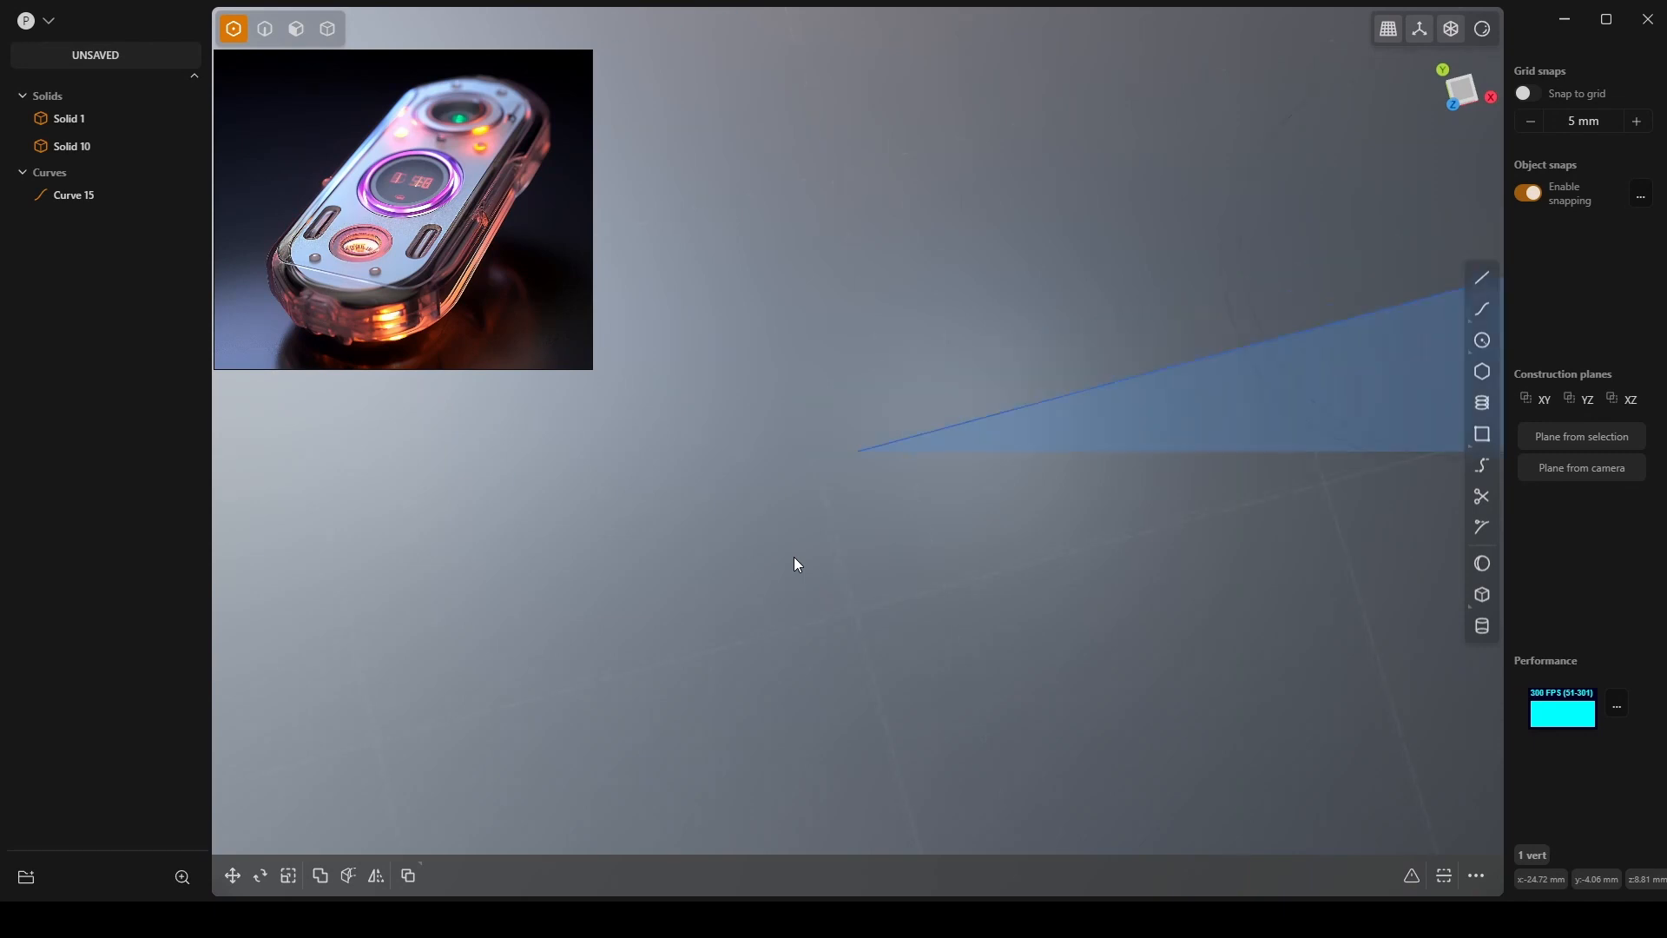
middle_click_drag(797, 469, 938, 420, "shift")
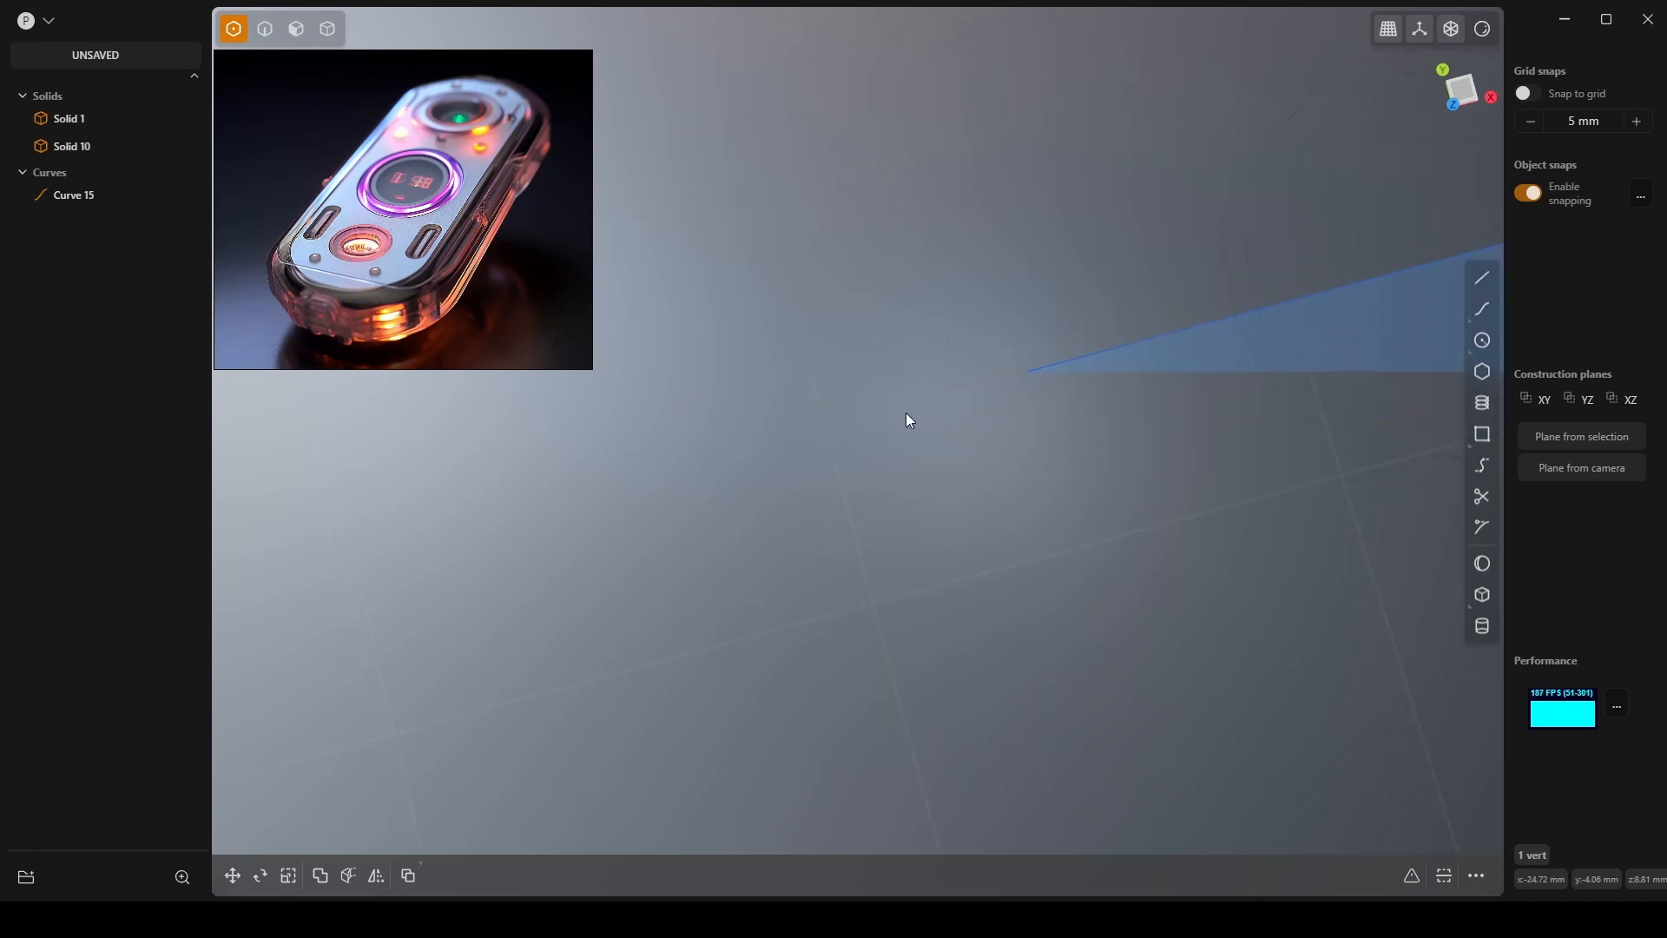
key("/")
scroll(892, 383, "down", 6)
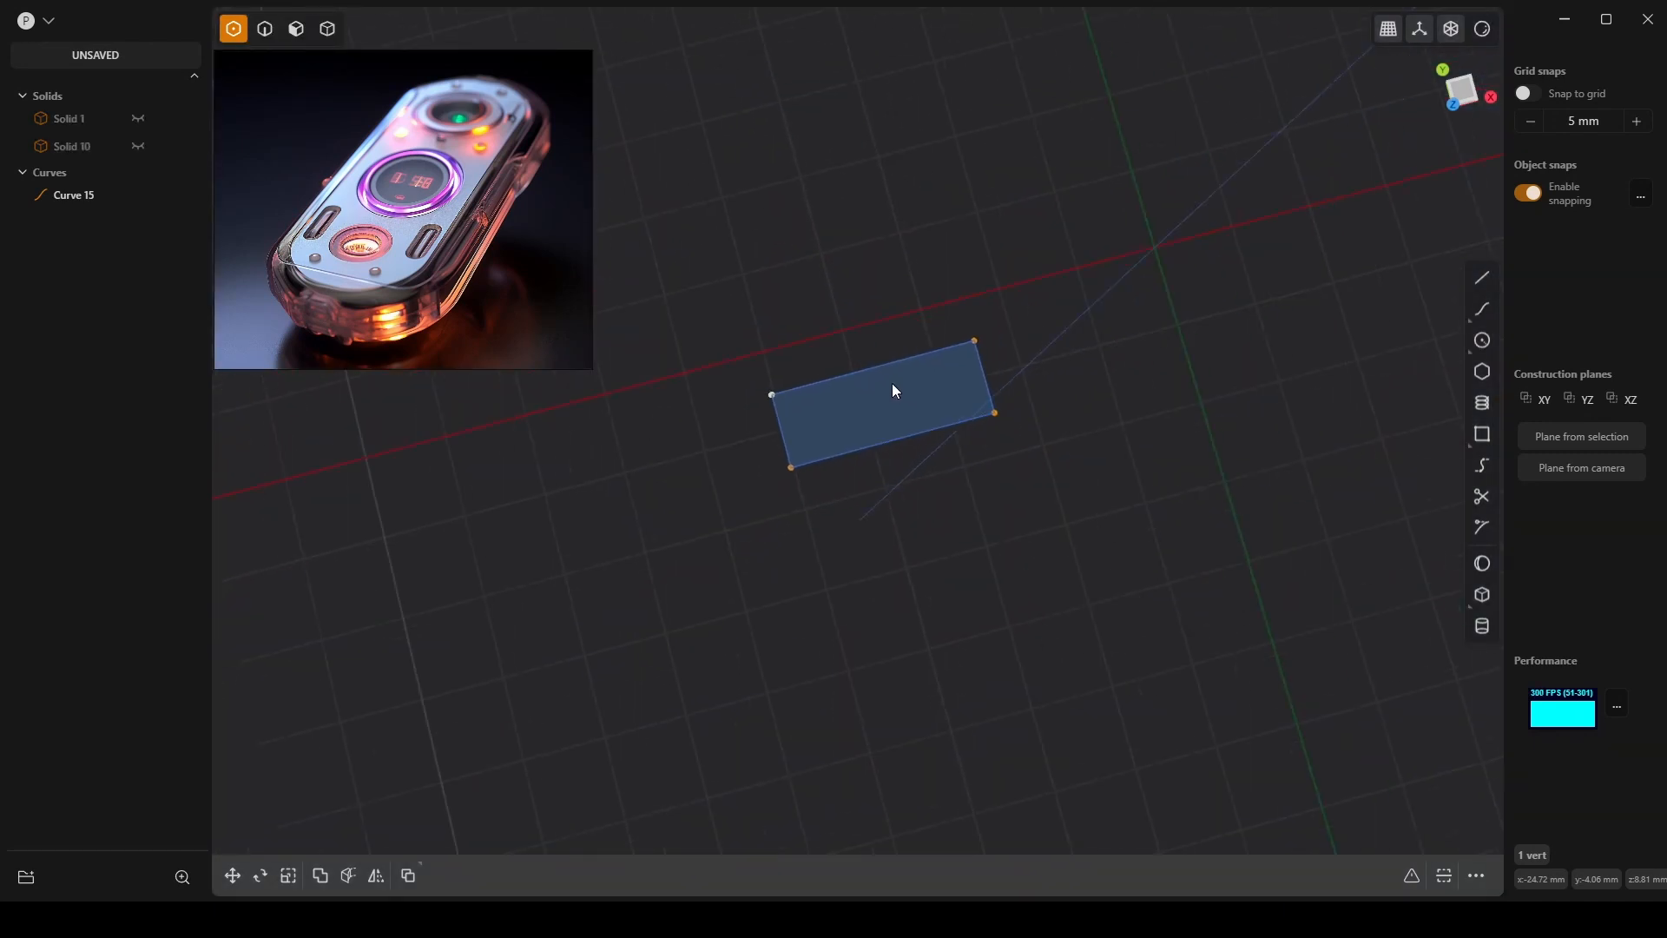
scroll(893, 385, "down", 4)
middle_click_drag(884, 380, 945, 358)
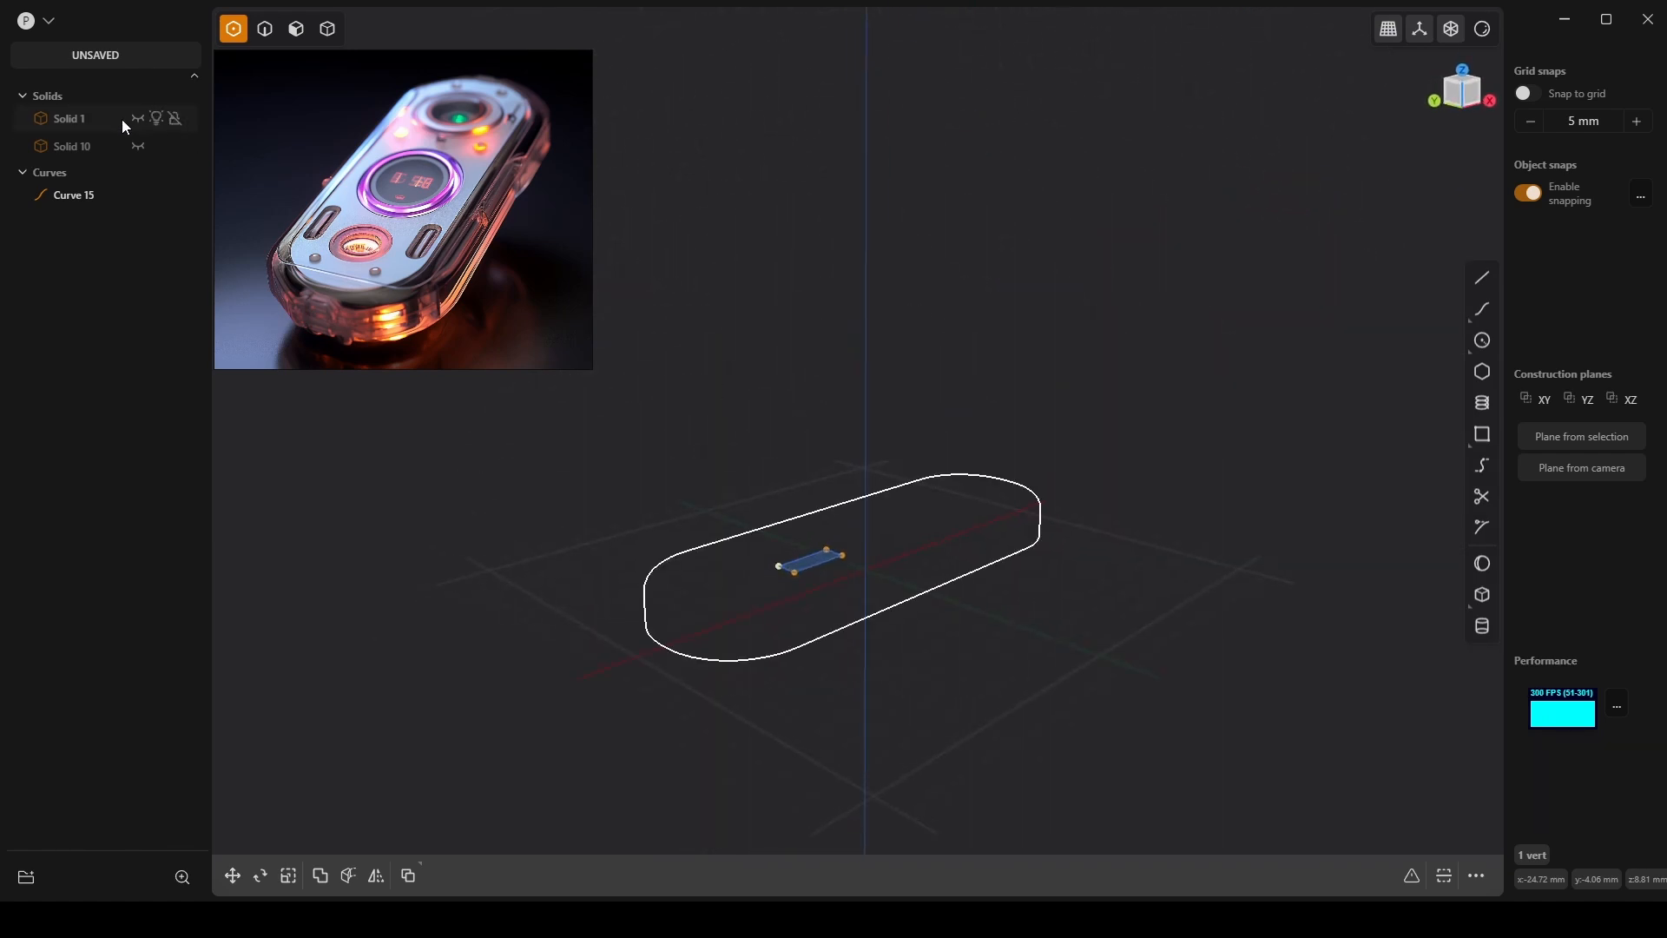
key("slash")
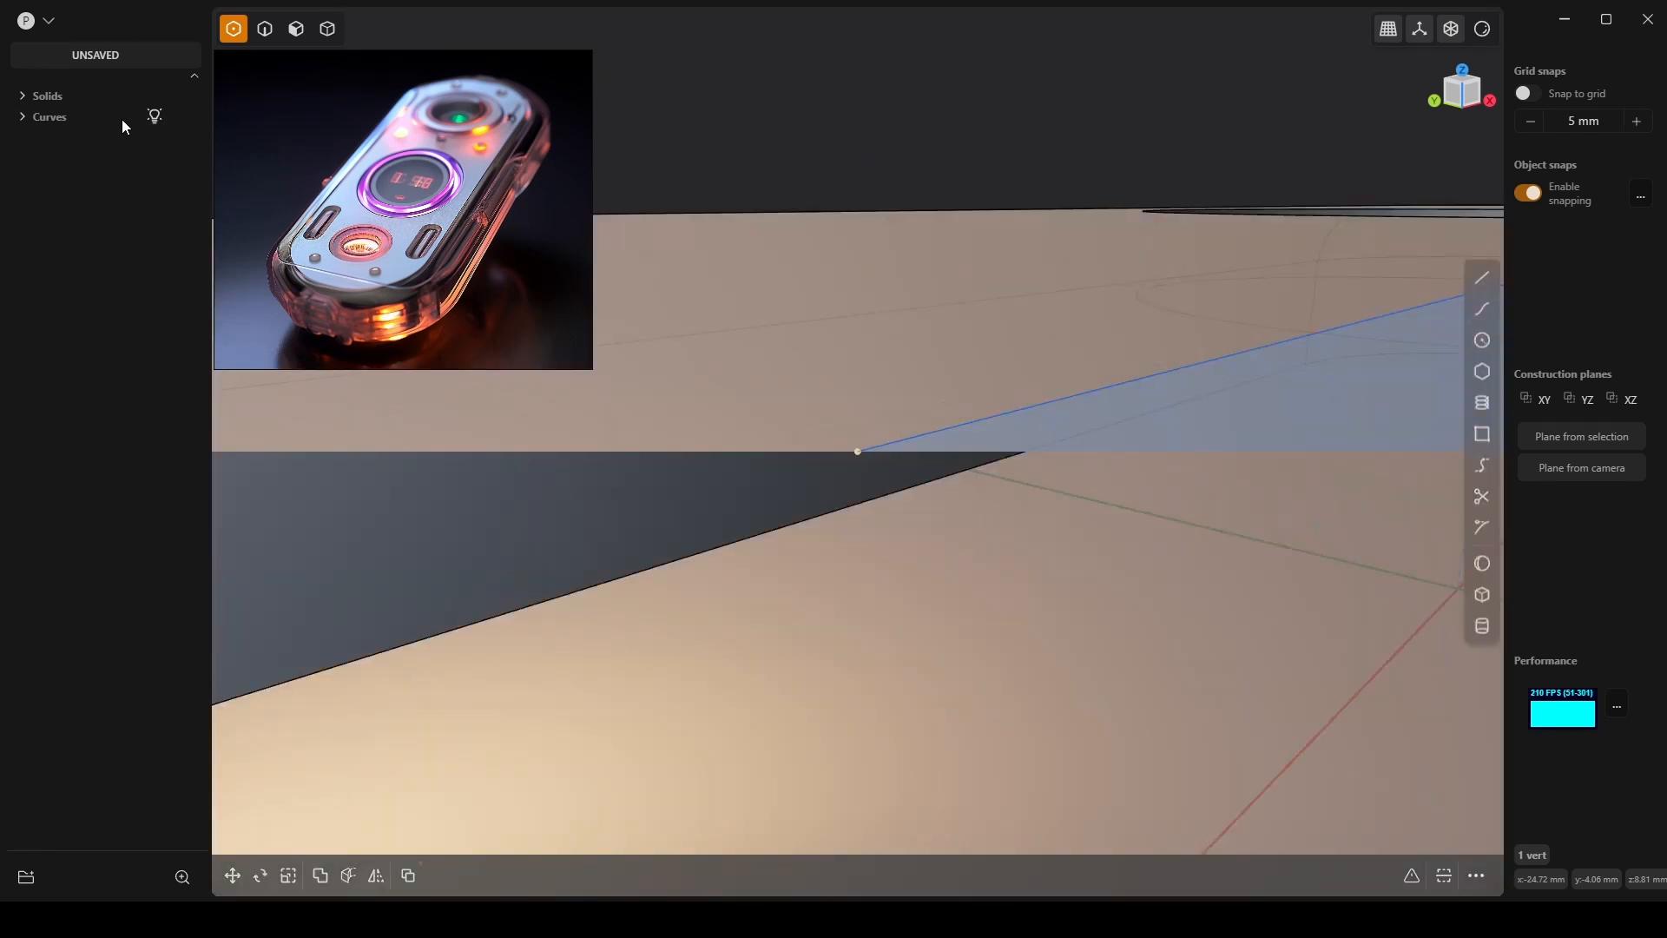
Clear the selection, switch to solid selection mode, and select the capsule body.
key("Escape")
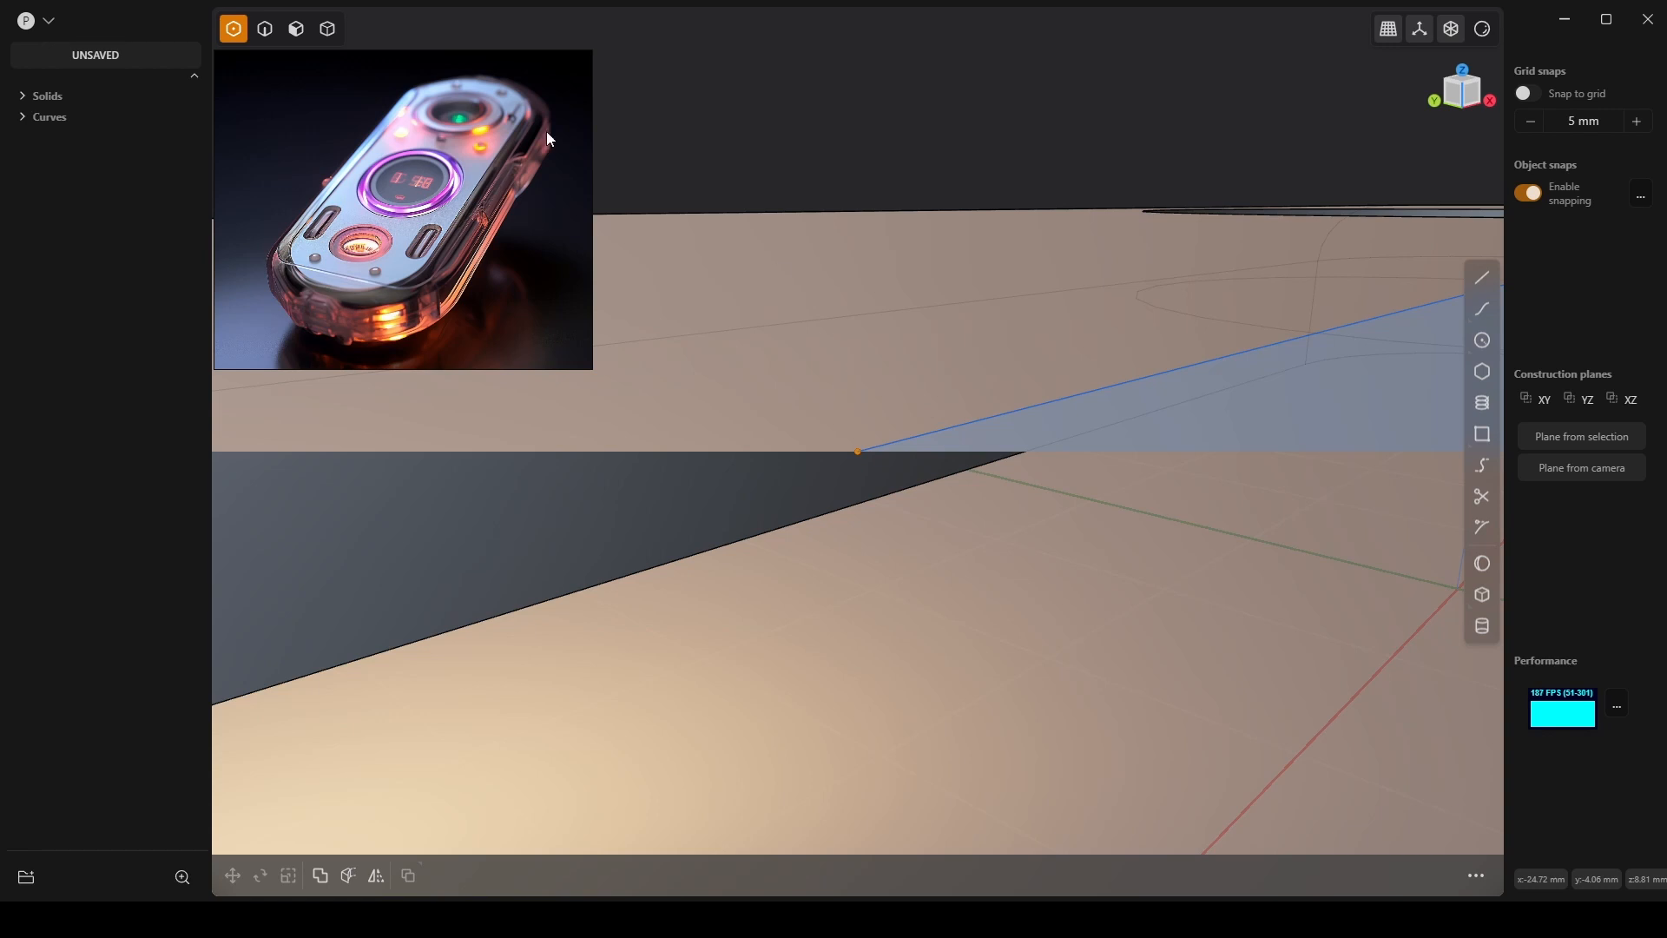
left_click(329, 30)
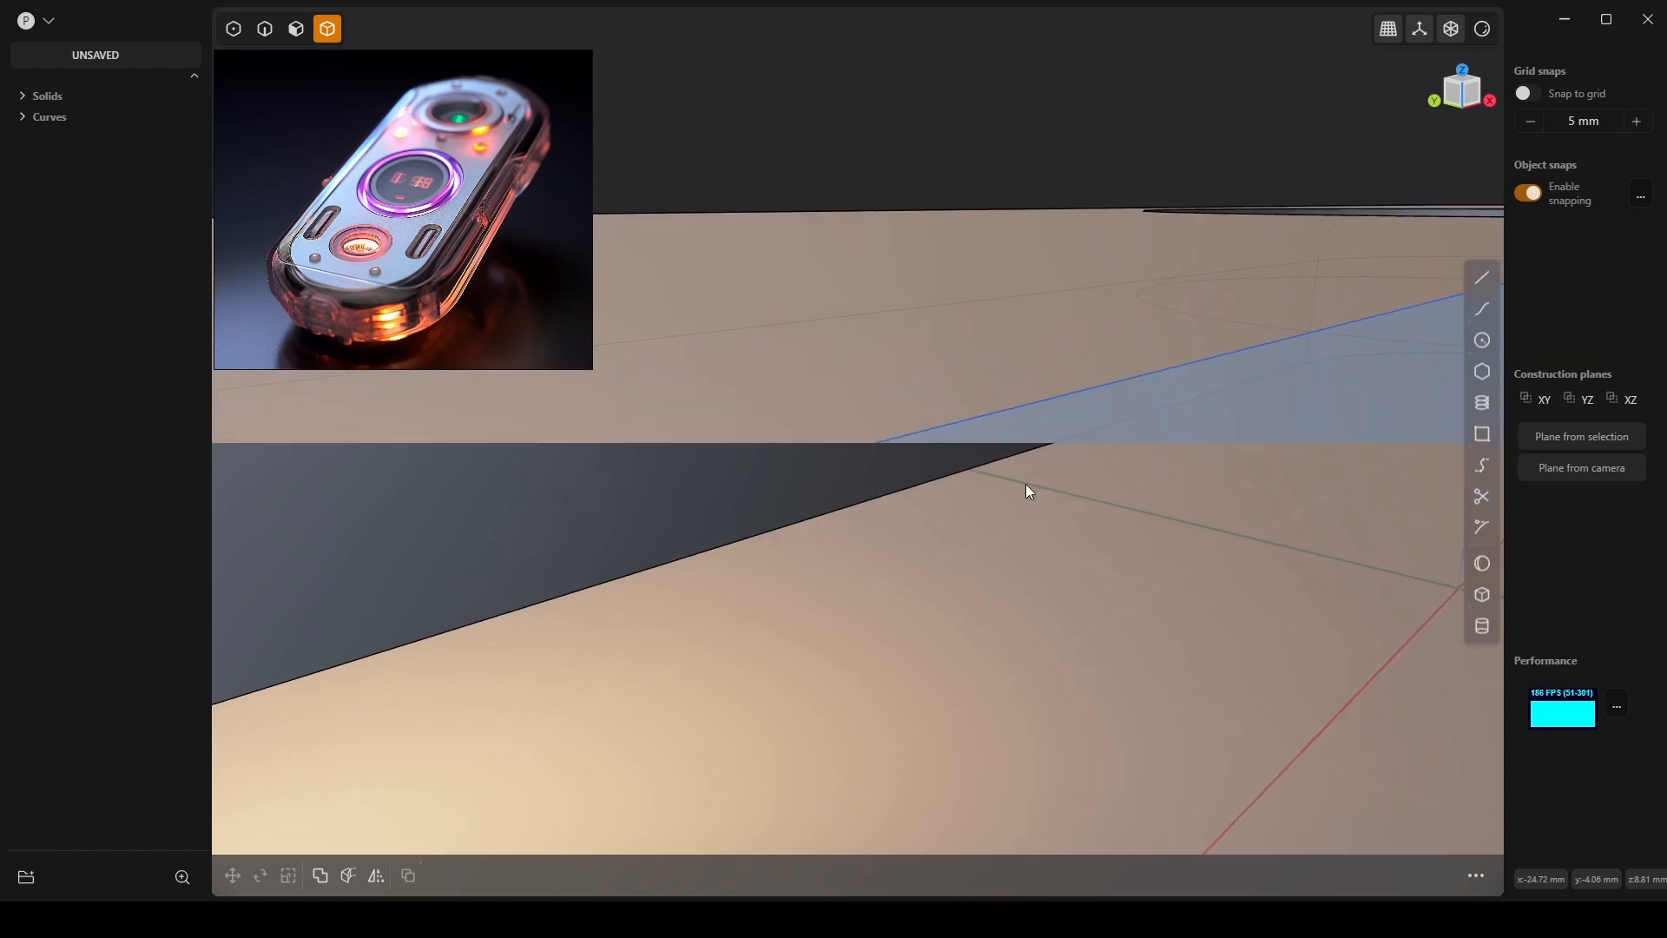
middle_click_drag(1026, 488, 895, 686)
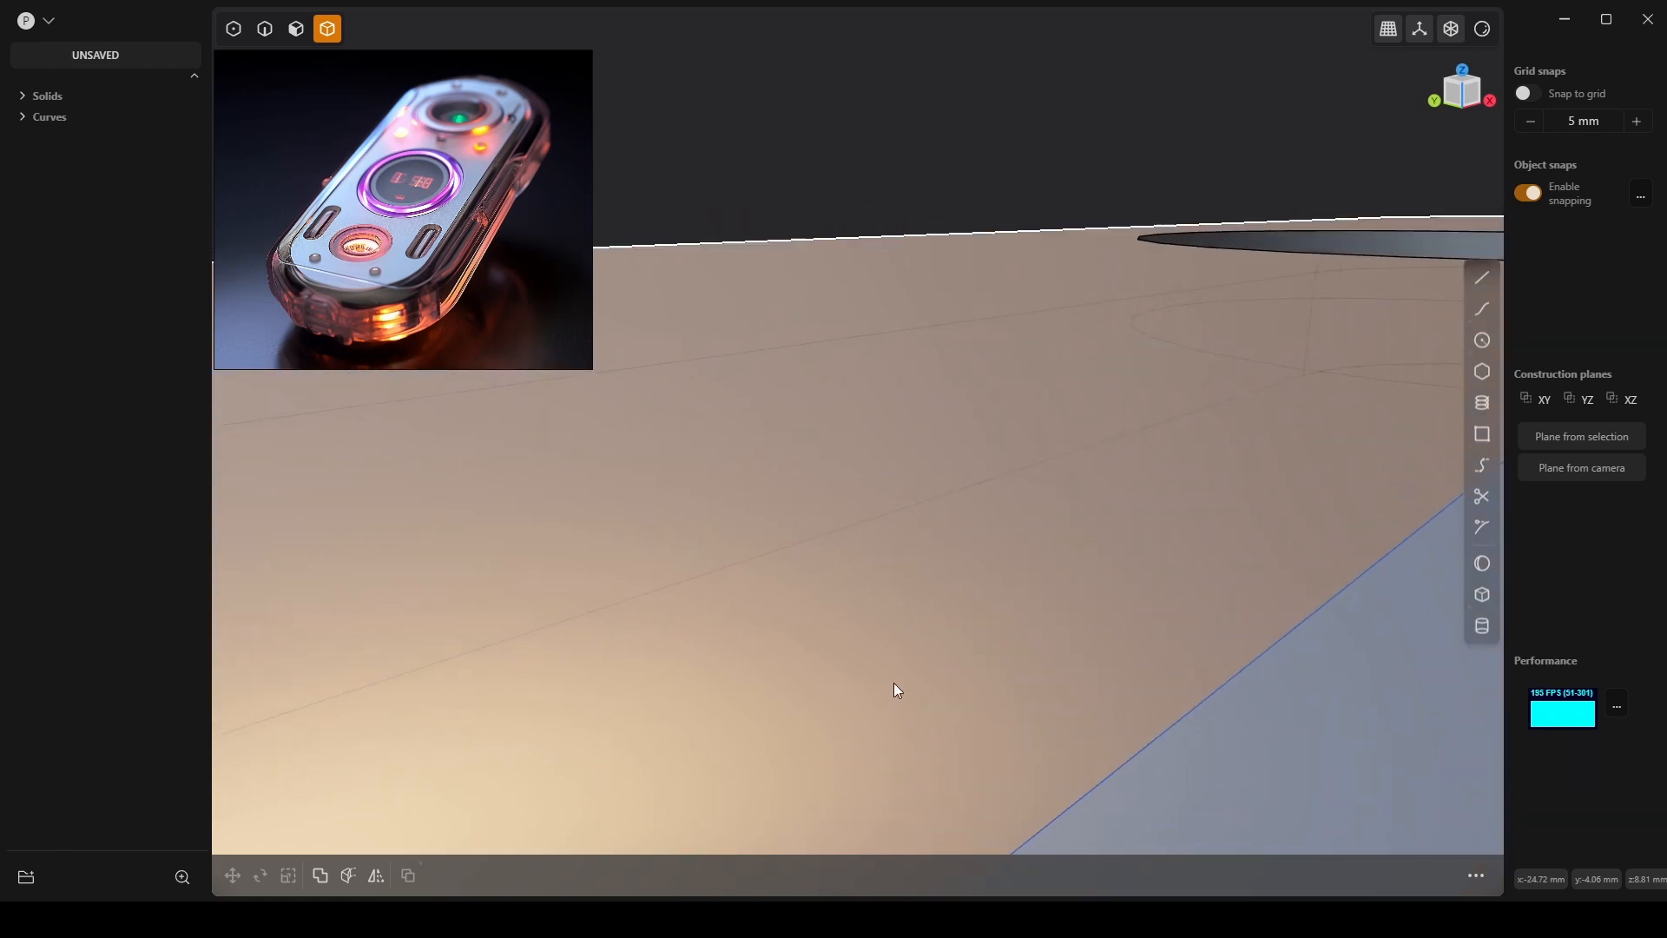
left_click(1274, 705)
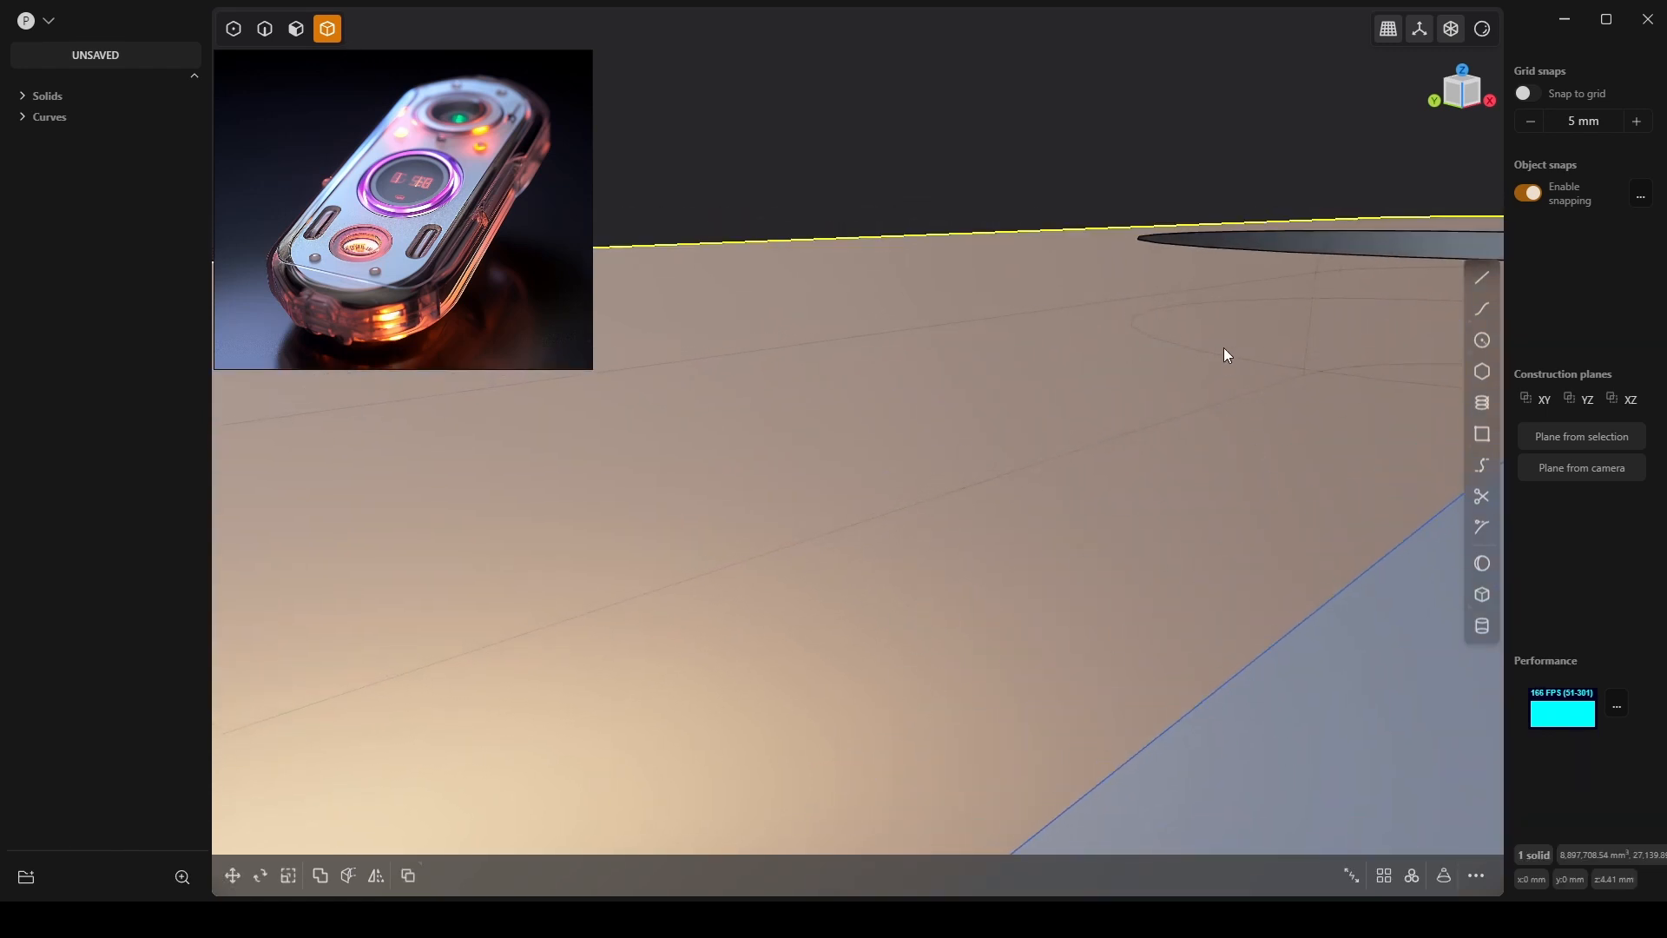
Frame the capsule and orbit around it to look down on the top face.
key("slash")
middle_click_drag(952, 321, 972, 366, "shift")
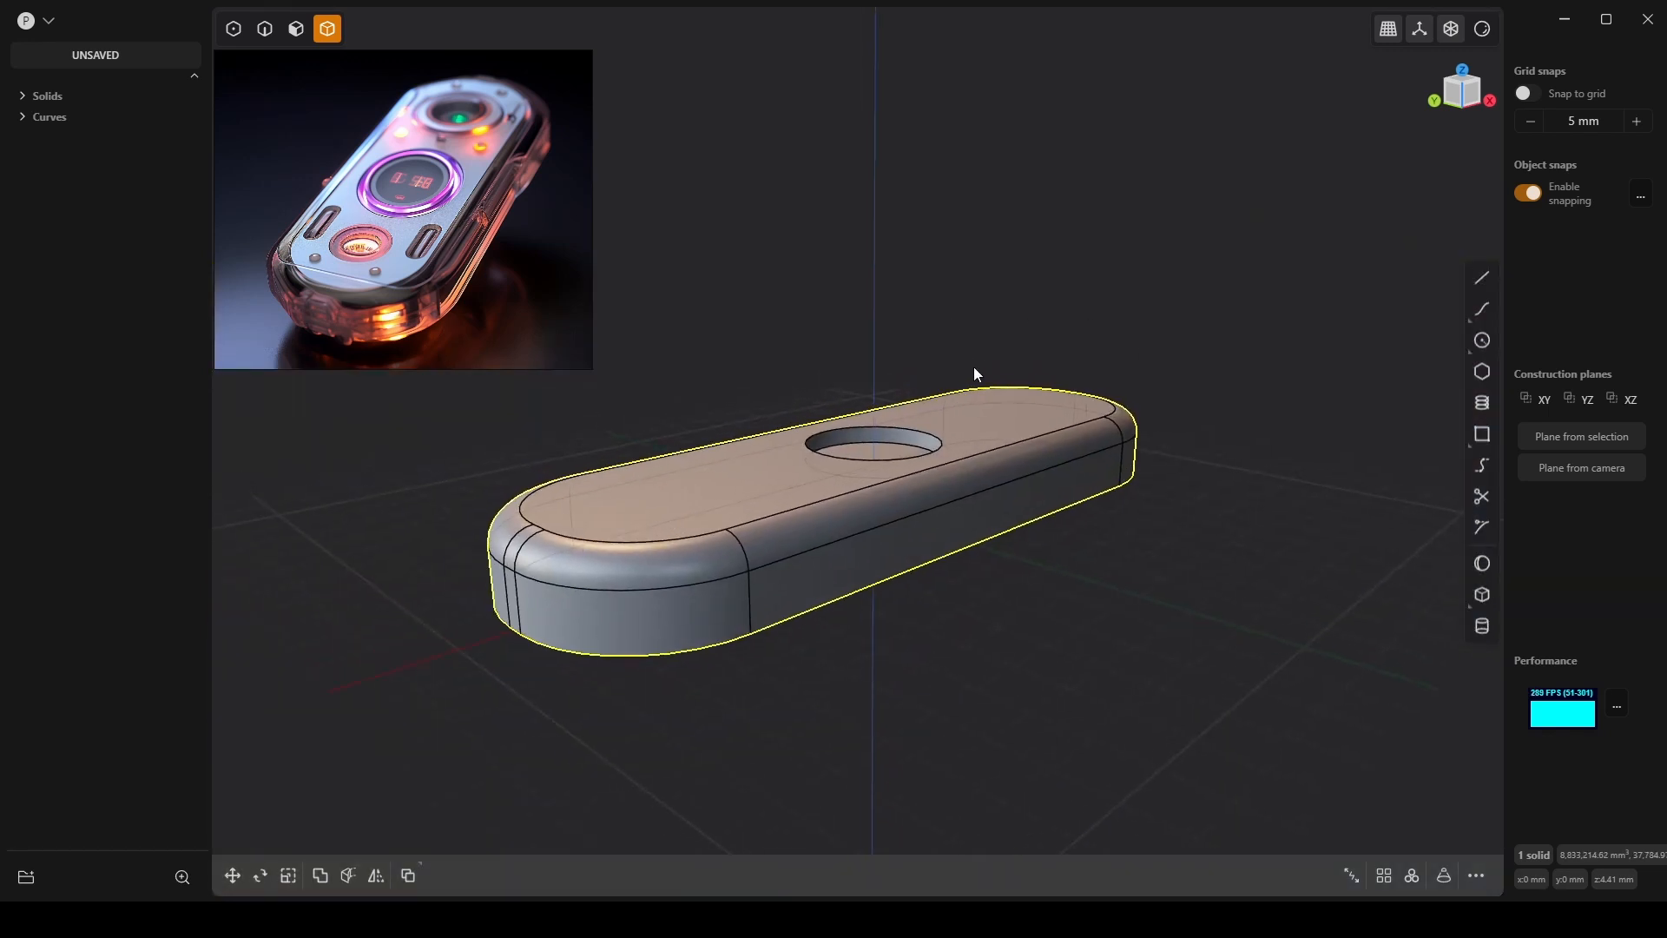
middle_click_drag(964, 465, 952, 517)
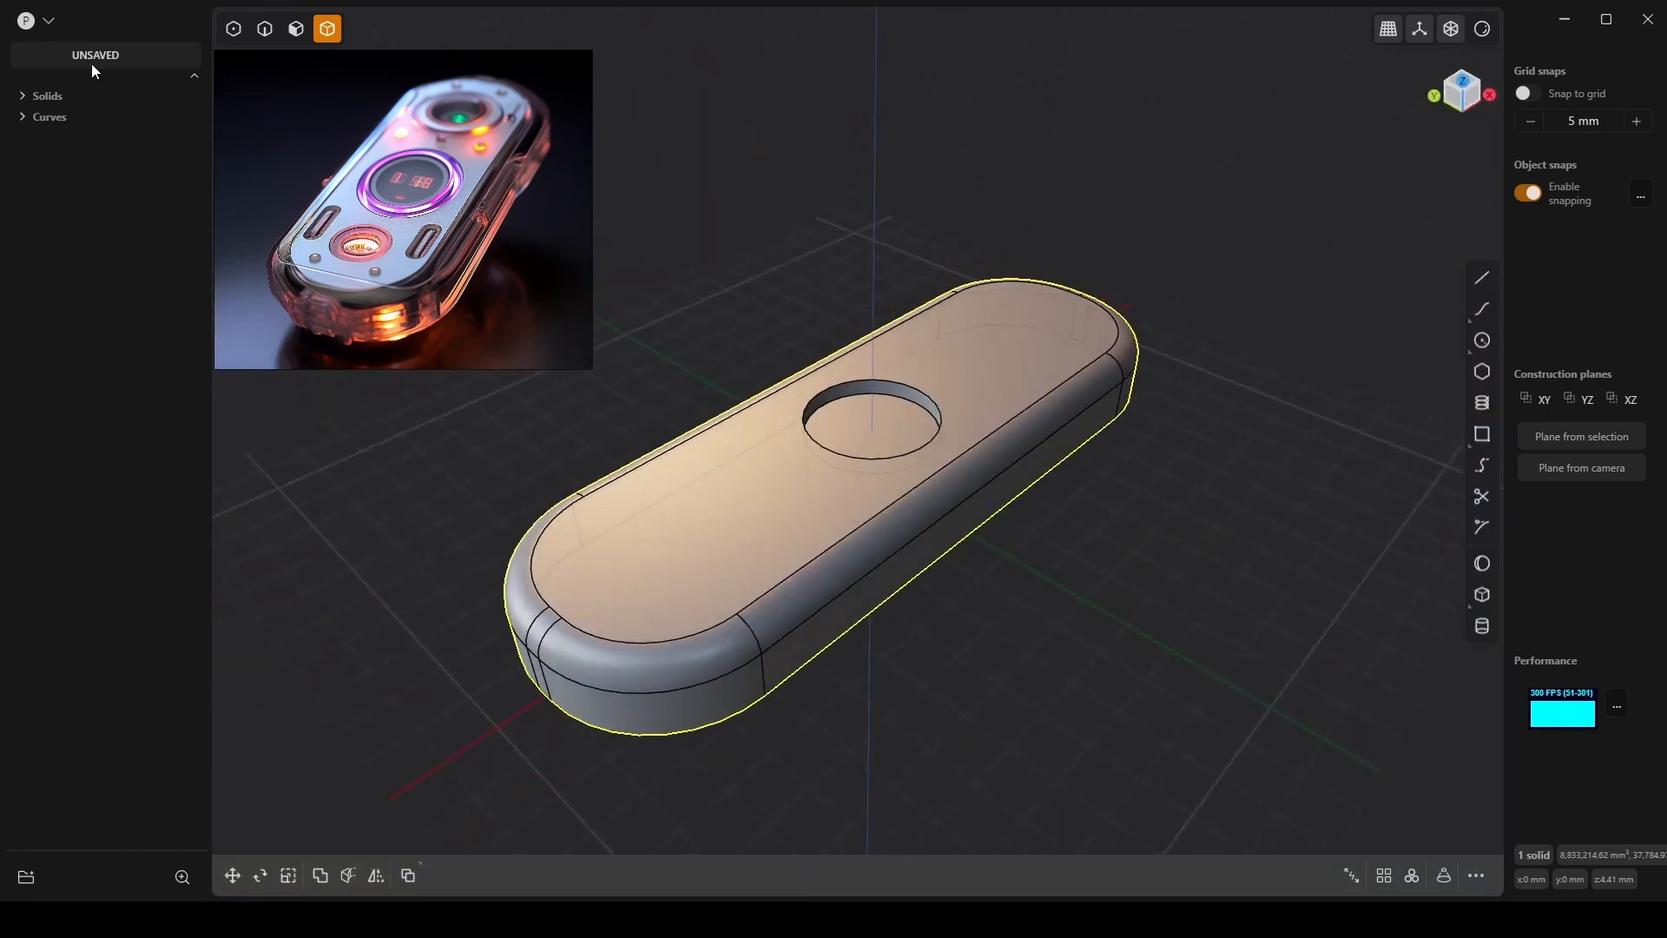
middle_click_drag(903, 619, 965, 446, "shift")
scroll(964, 445, "down", 1)
scroll(905, 311, "up", 6)
middle_click_drag(904, 307, 917, 400, "shift")
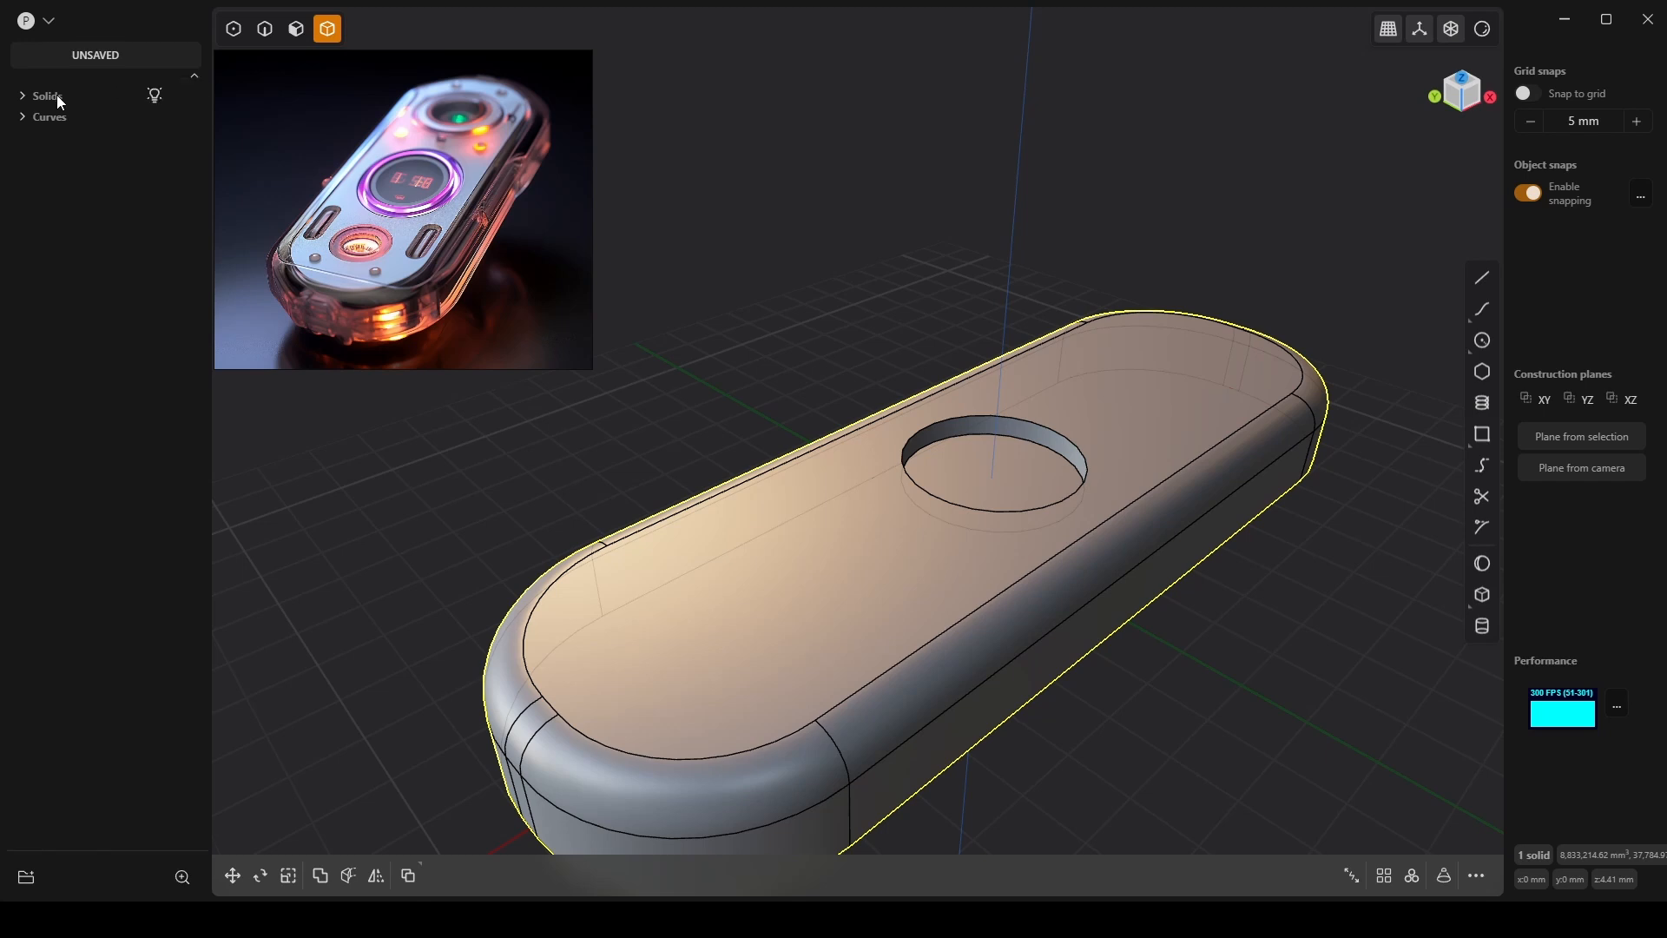
Unhide Curve 15 in the outliner's Curves group and select it.
left_click(26, 117)
left_click(156, 139)
scroll(868, 617, "up", 4)
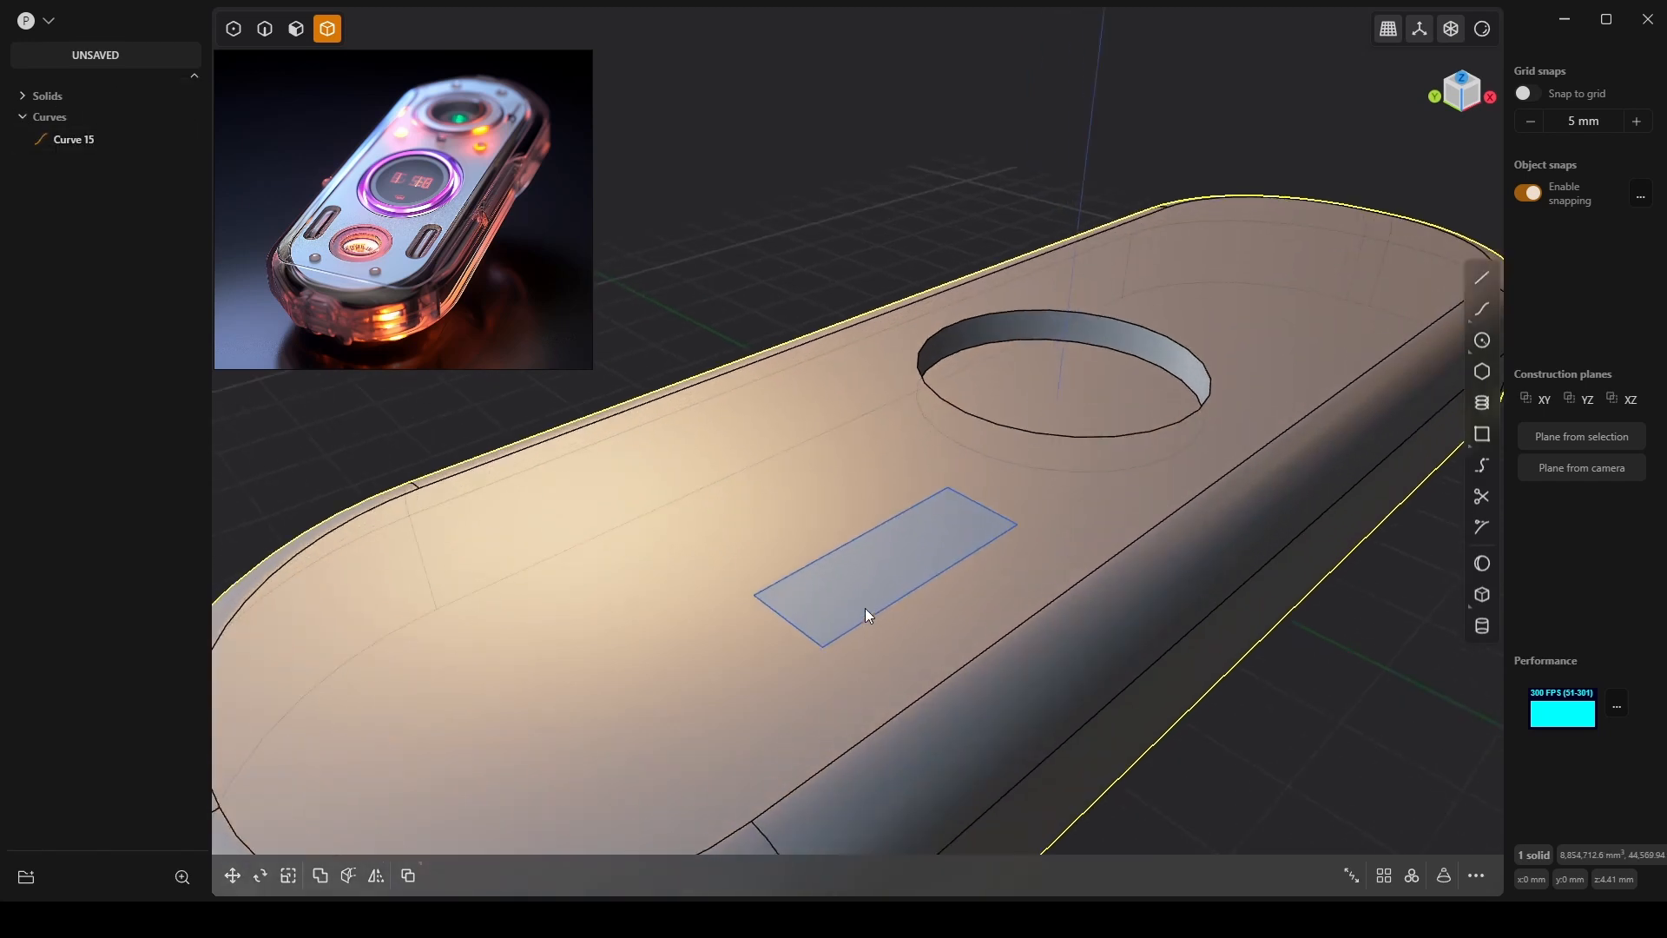
key("Escape")
left_click(837, 642)
key("Escape")
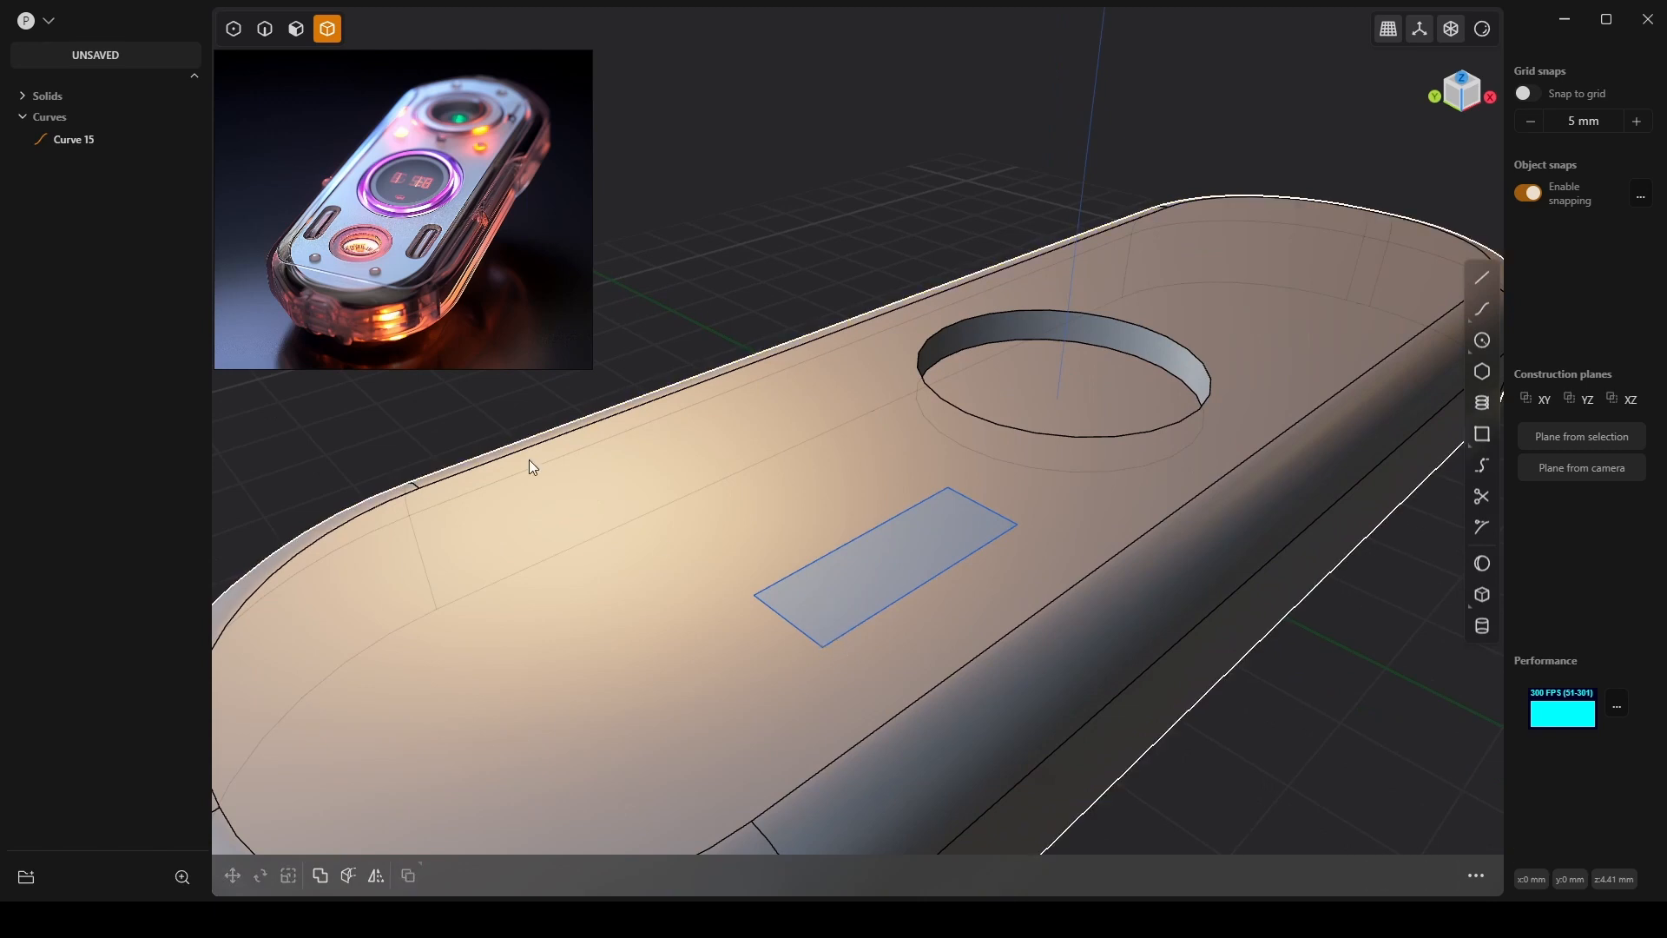
left_click(96, 149)
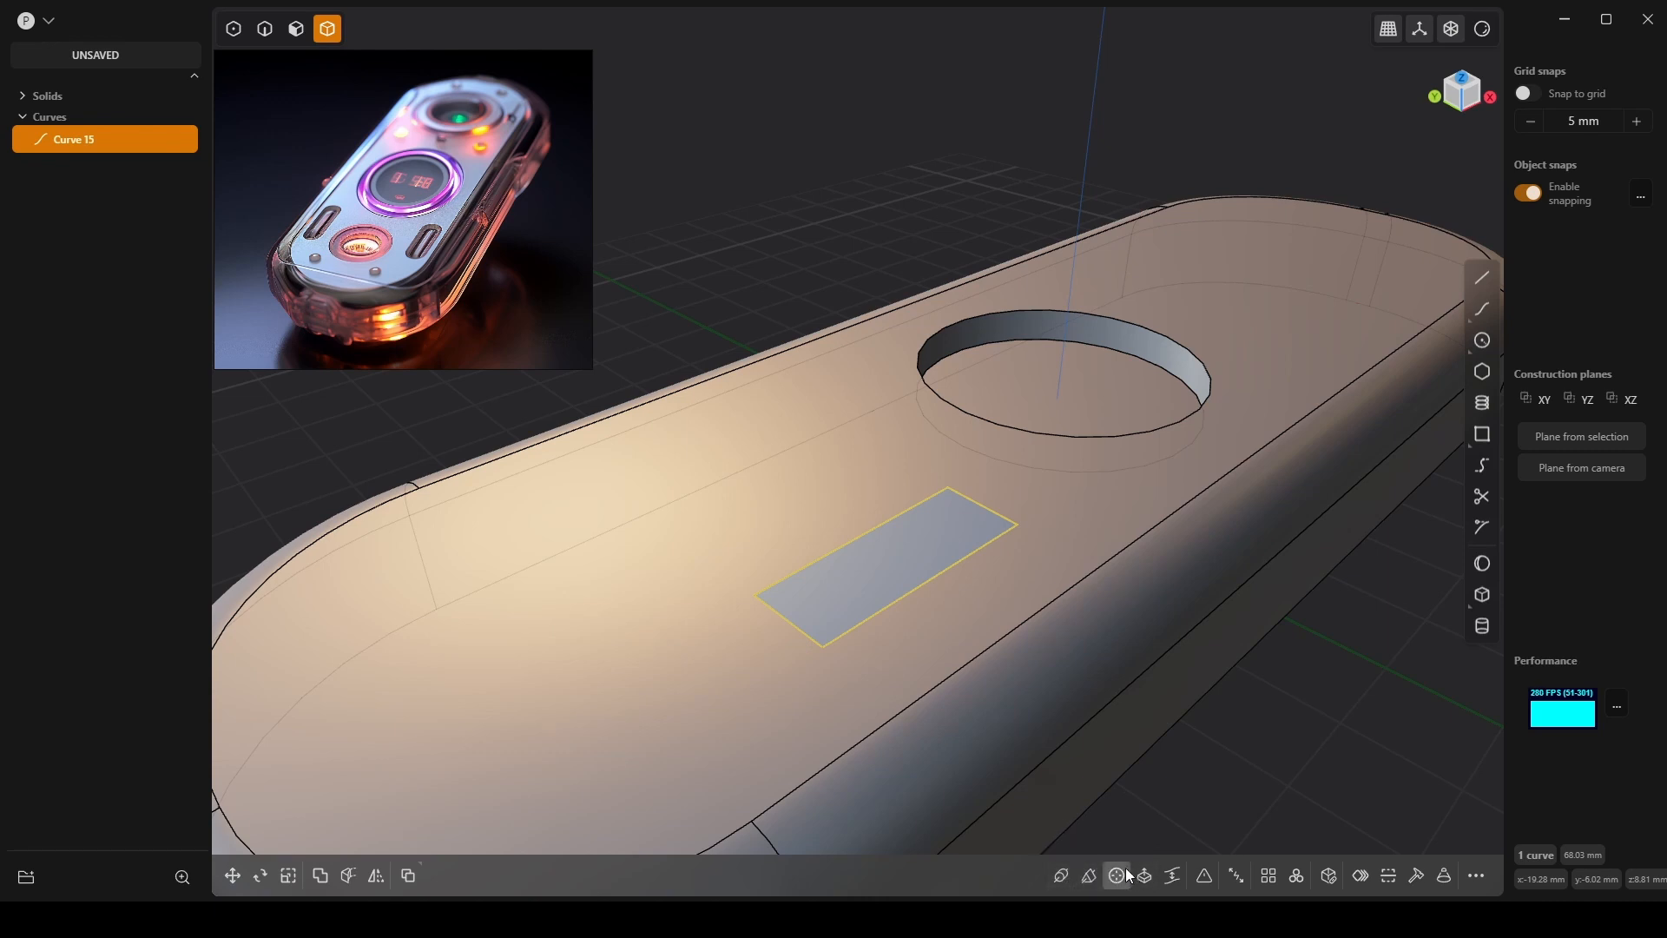
Fillet the rectangle's corners with a 1.75 mm distance to make a rounded slot.
left_click(1203, 875)
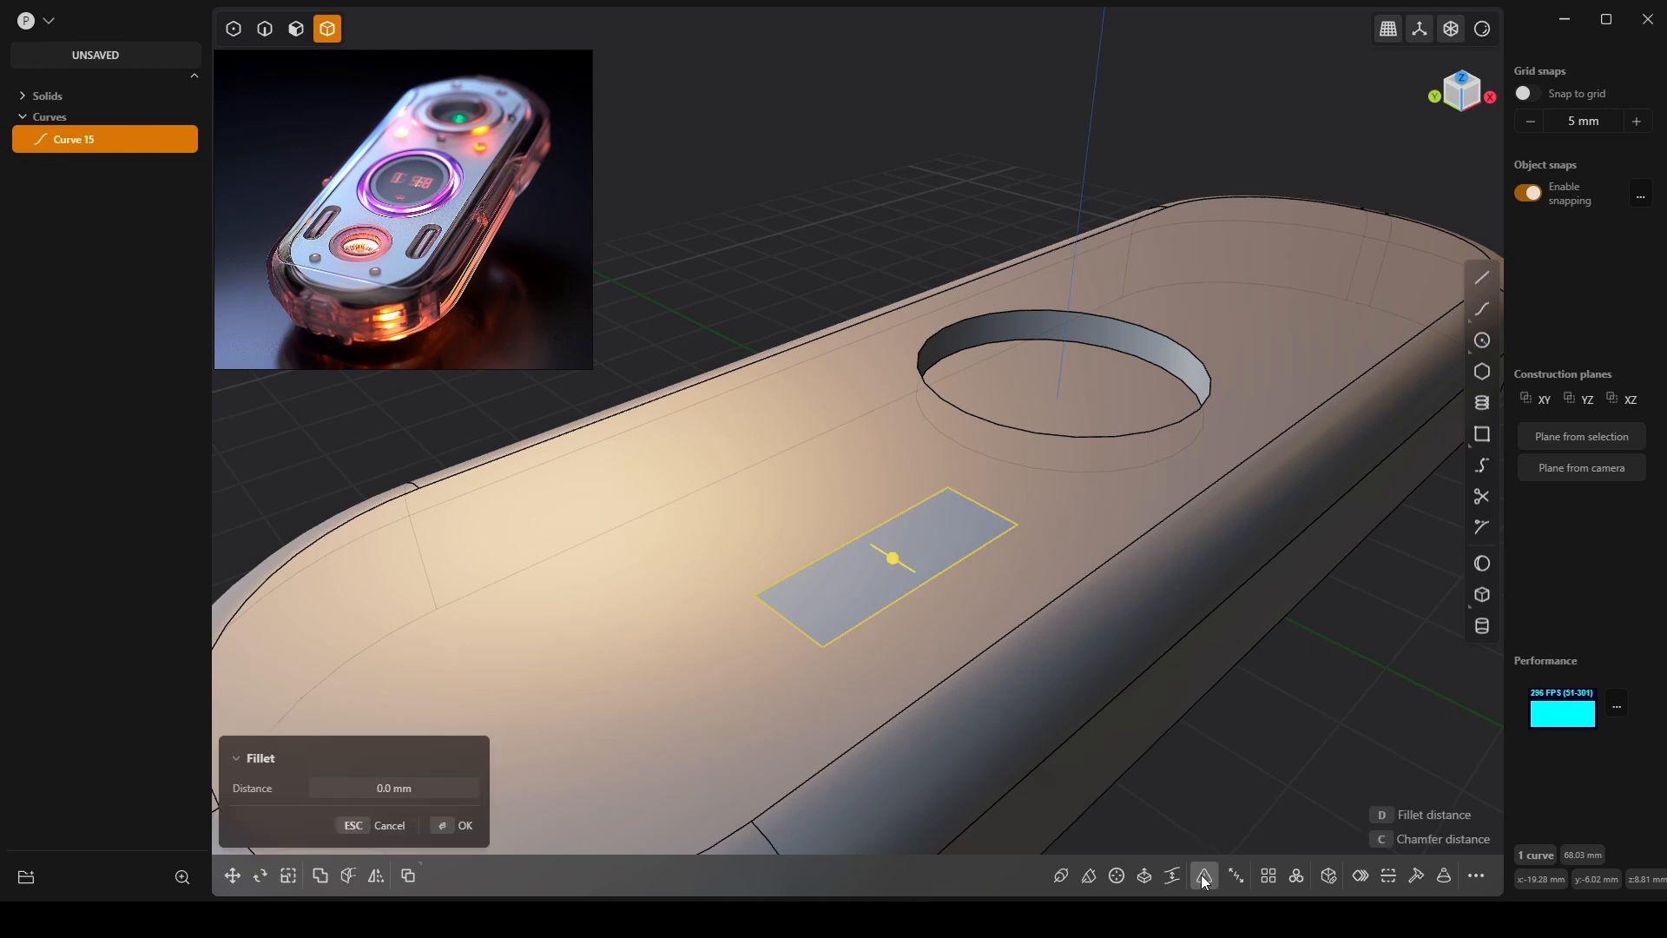
left_click_drag(891, 559, 946, 516)
middle_click_drag(961, 674, 1022, 660)
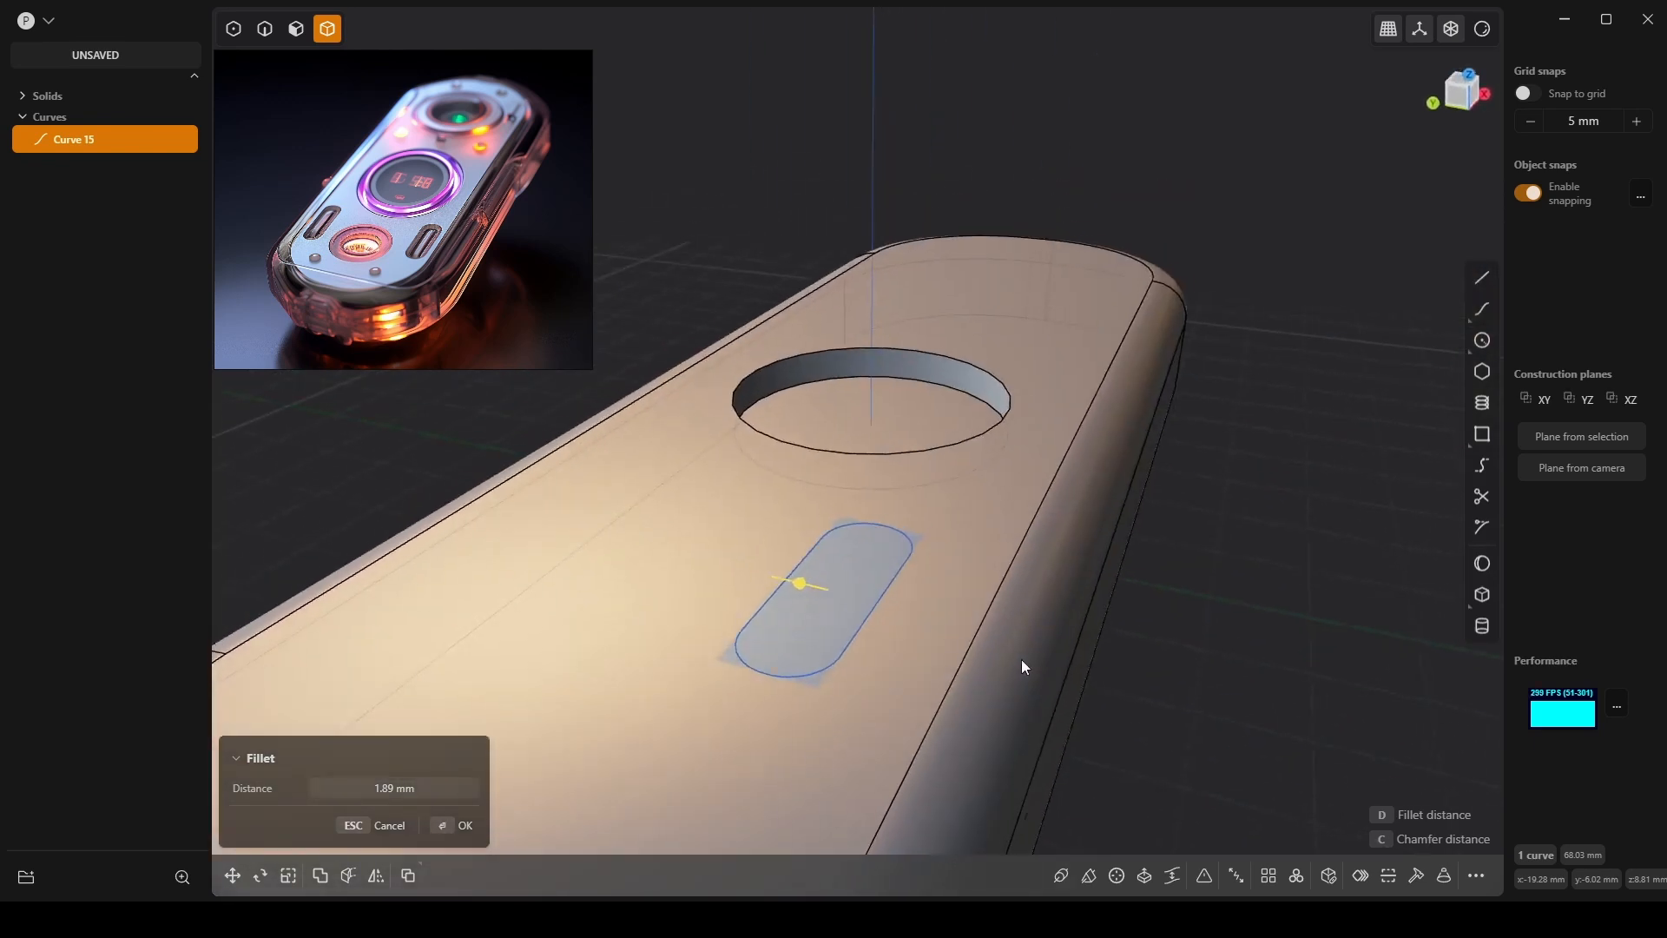
left_click(391, 789)
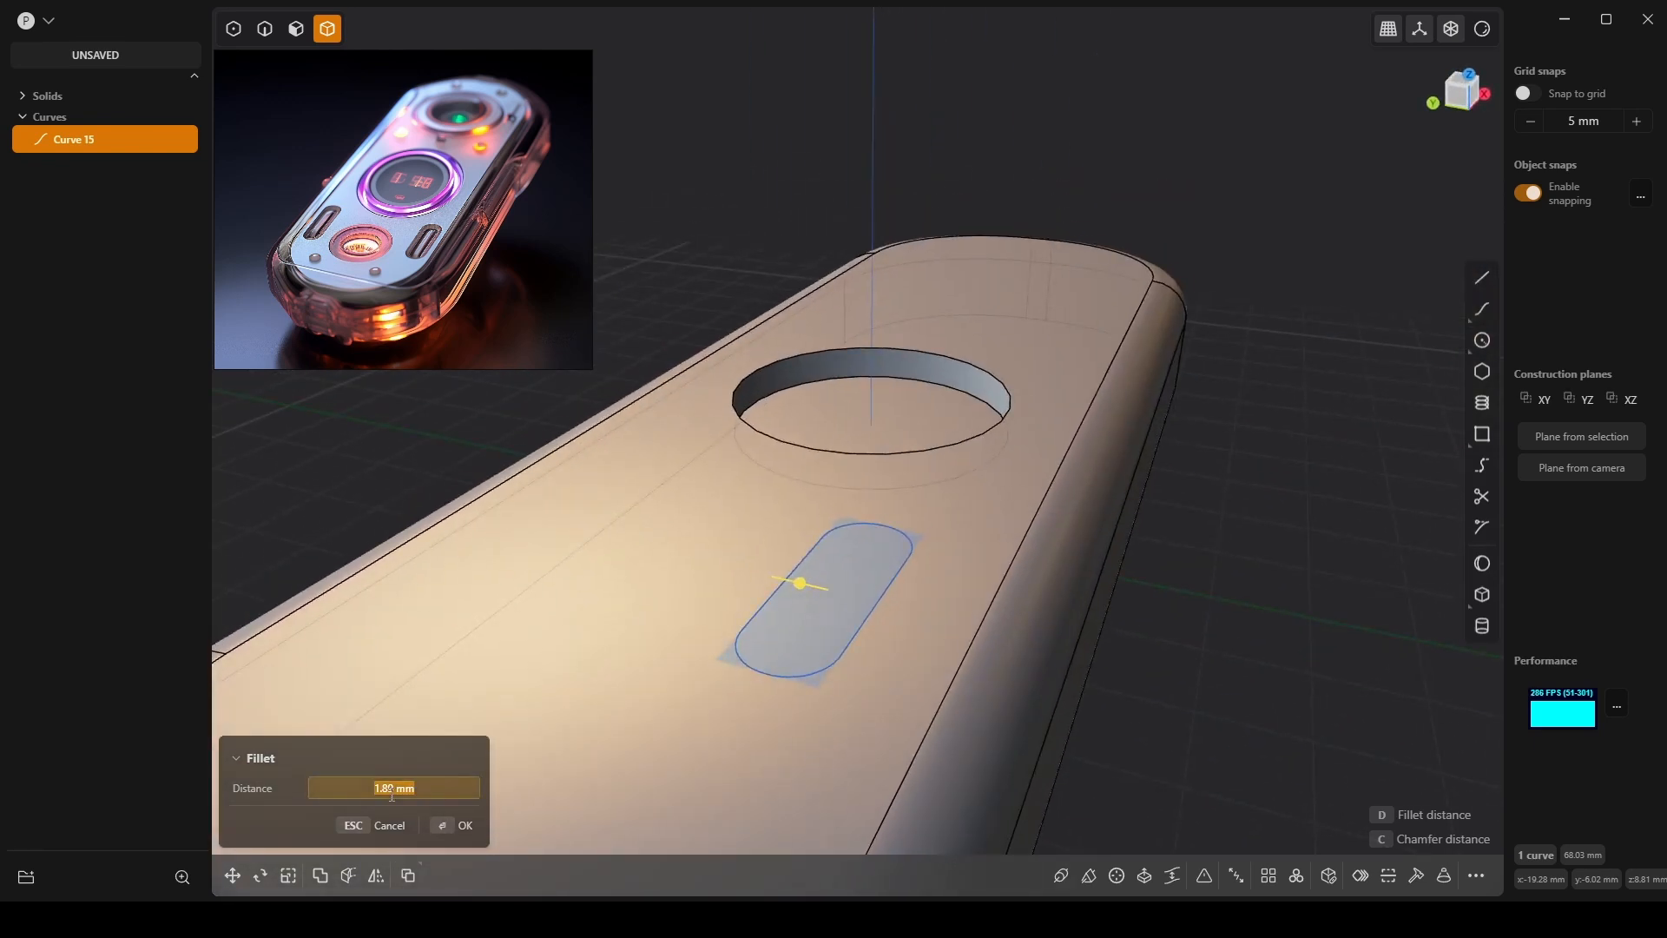
type("2.0")
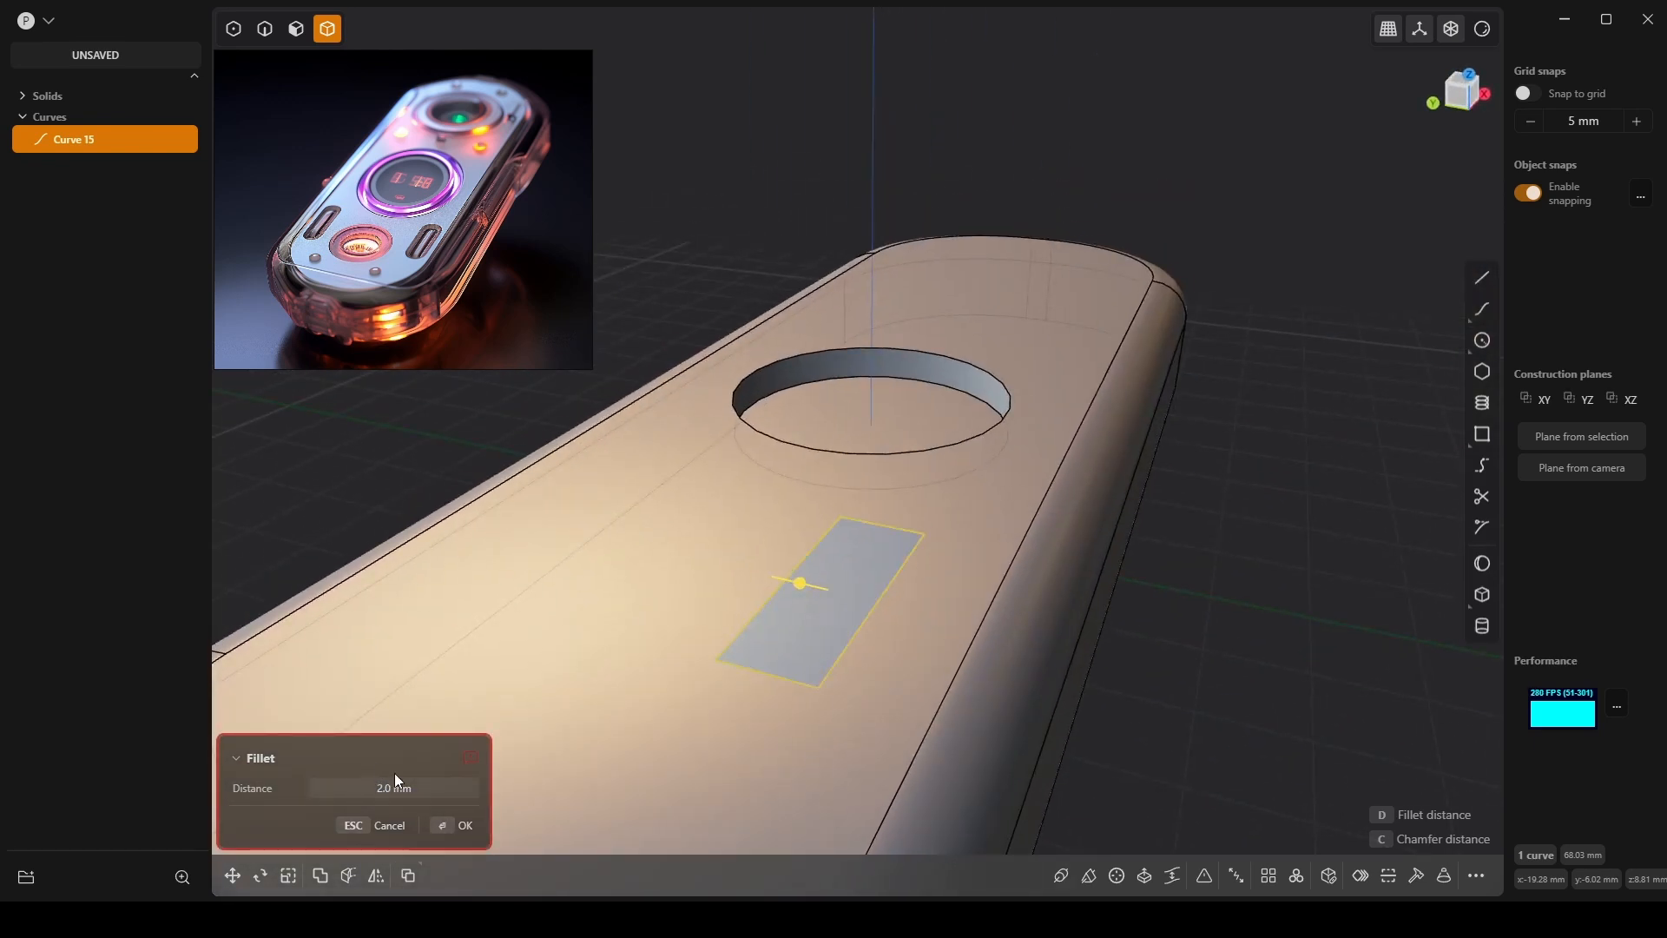
left_click(399, 787)
type("1.75")
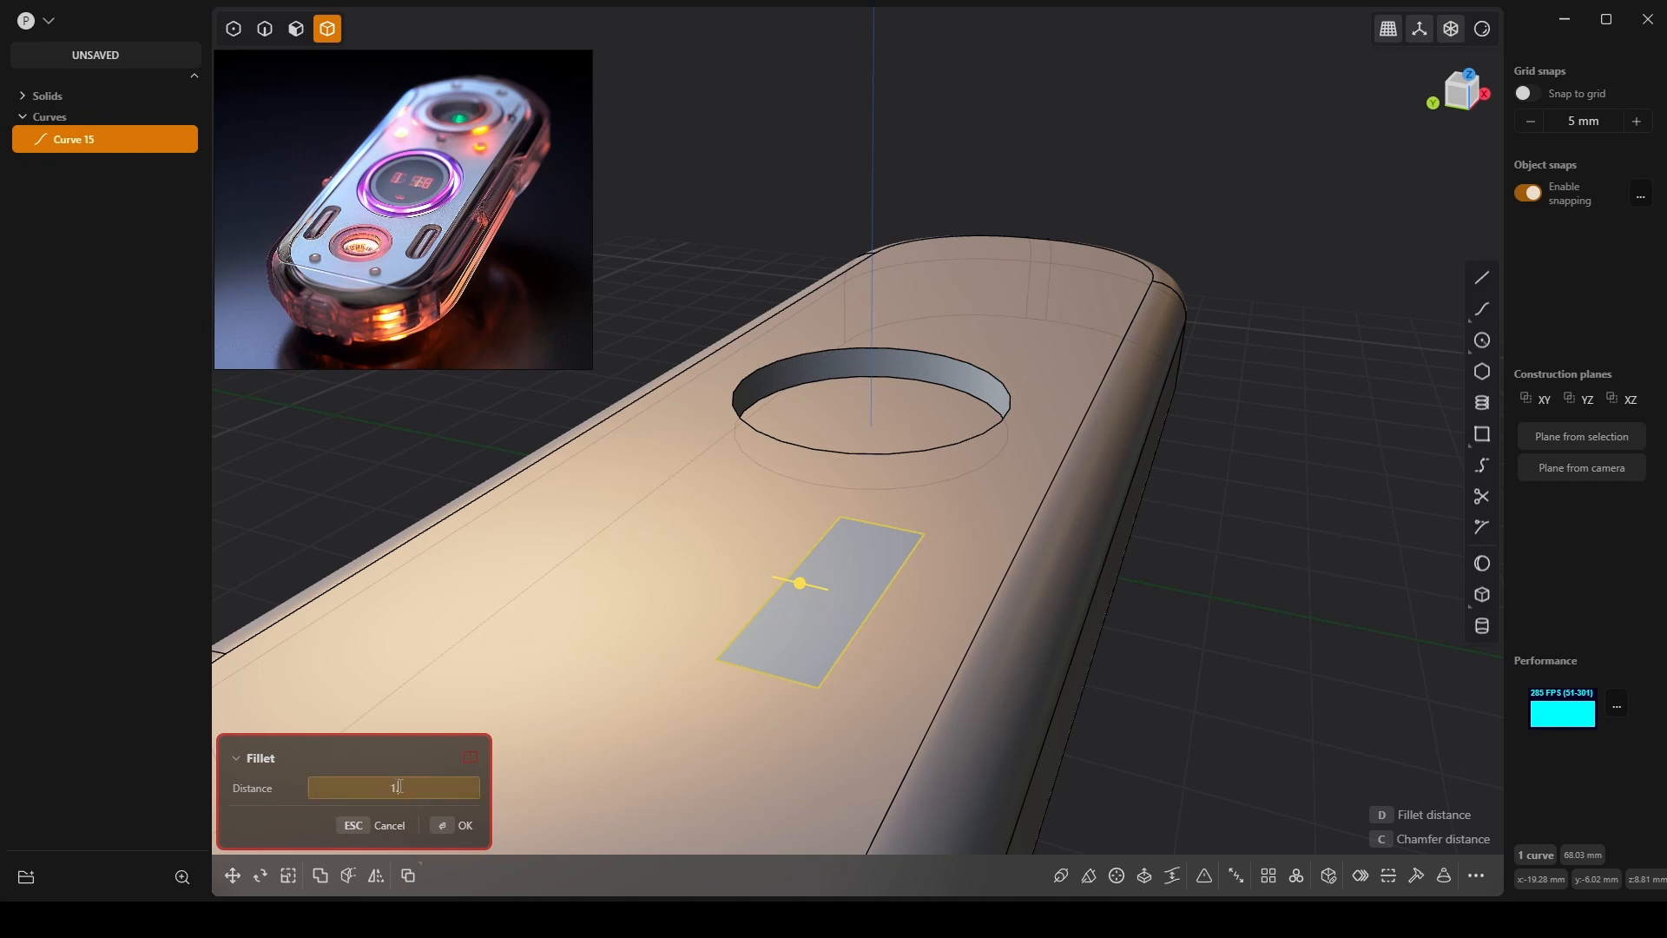
key("Return")
left_click(451, 831)
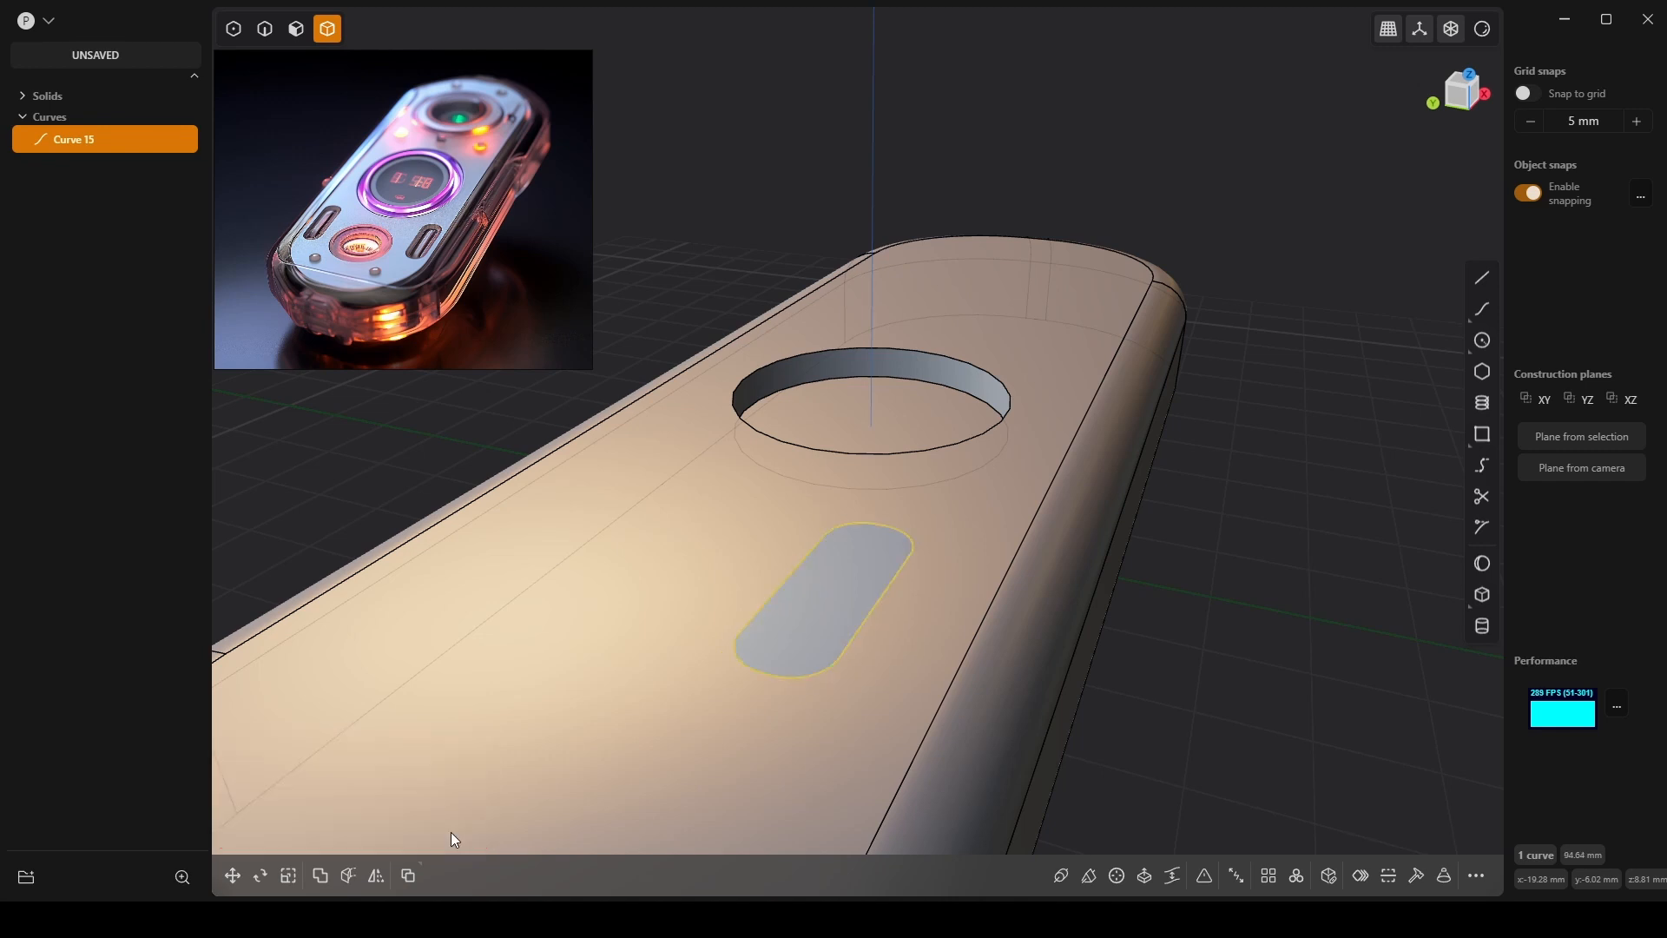
Orbit closer to the slot and clear the selection.
middle_click_drag(947, 634, 860, 575)
scroll(829, 601, "up", 4)
left_click(861, 576)
left_click(877, 566)
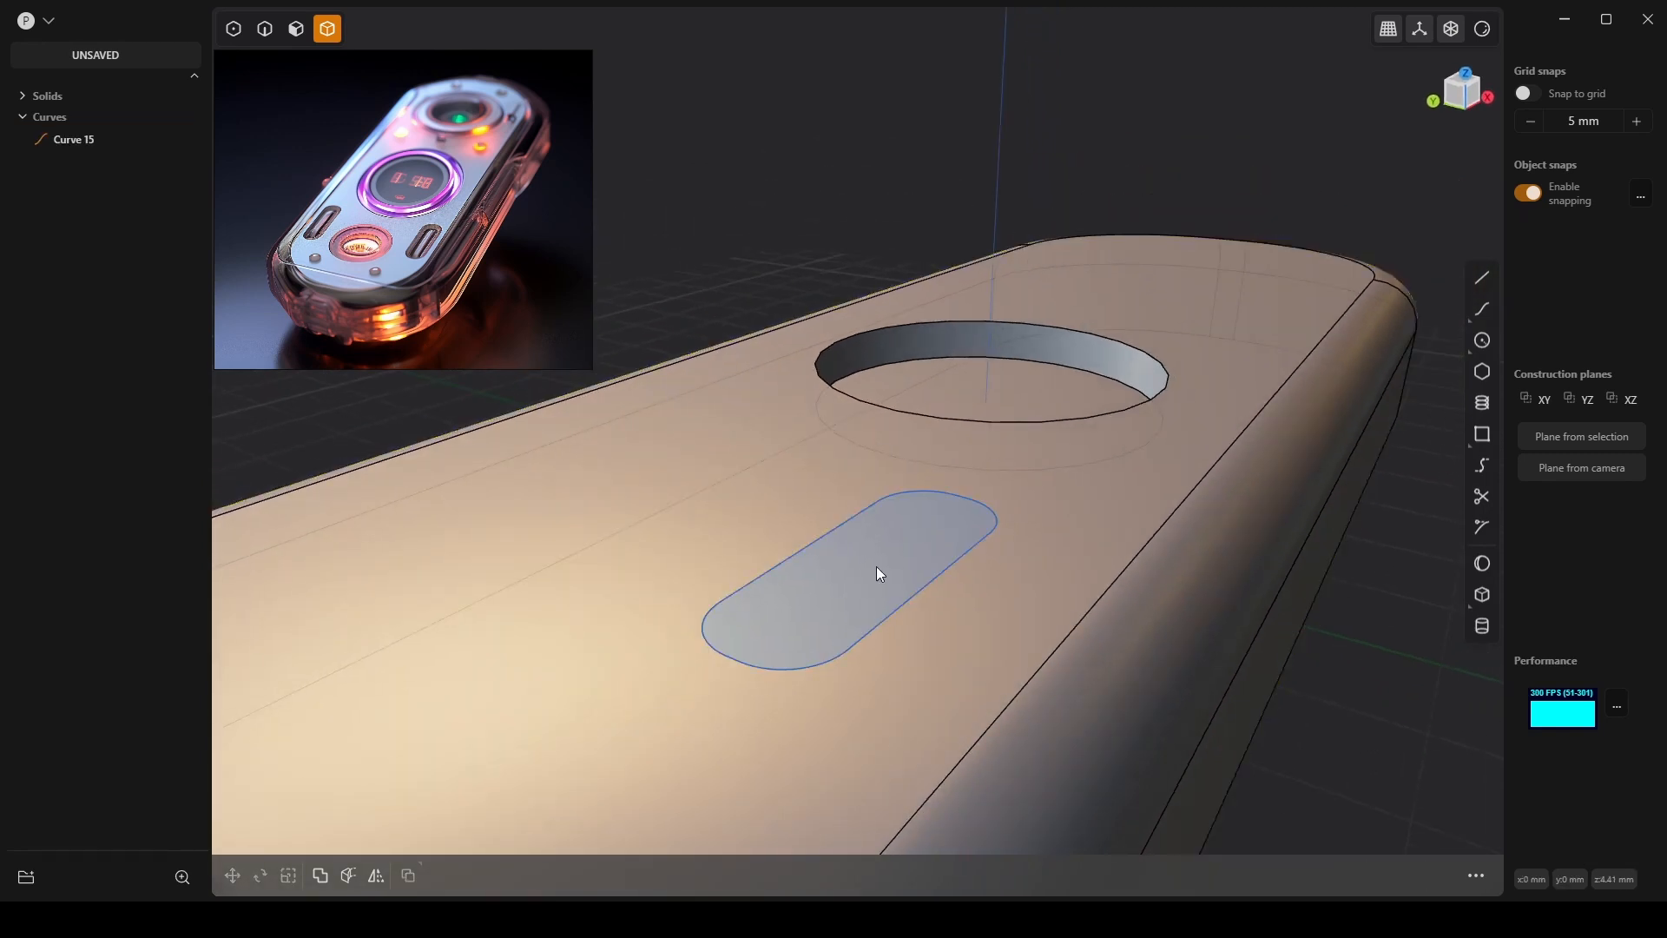
Extrude the slot region 0.5 mm, then select the main body in solid mode.
left_click(870, 570)
key("e")
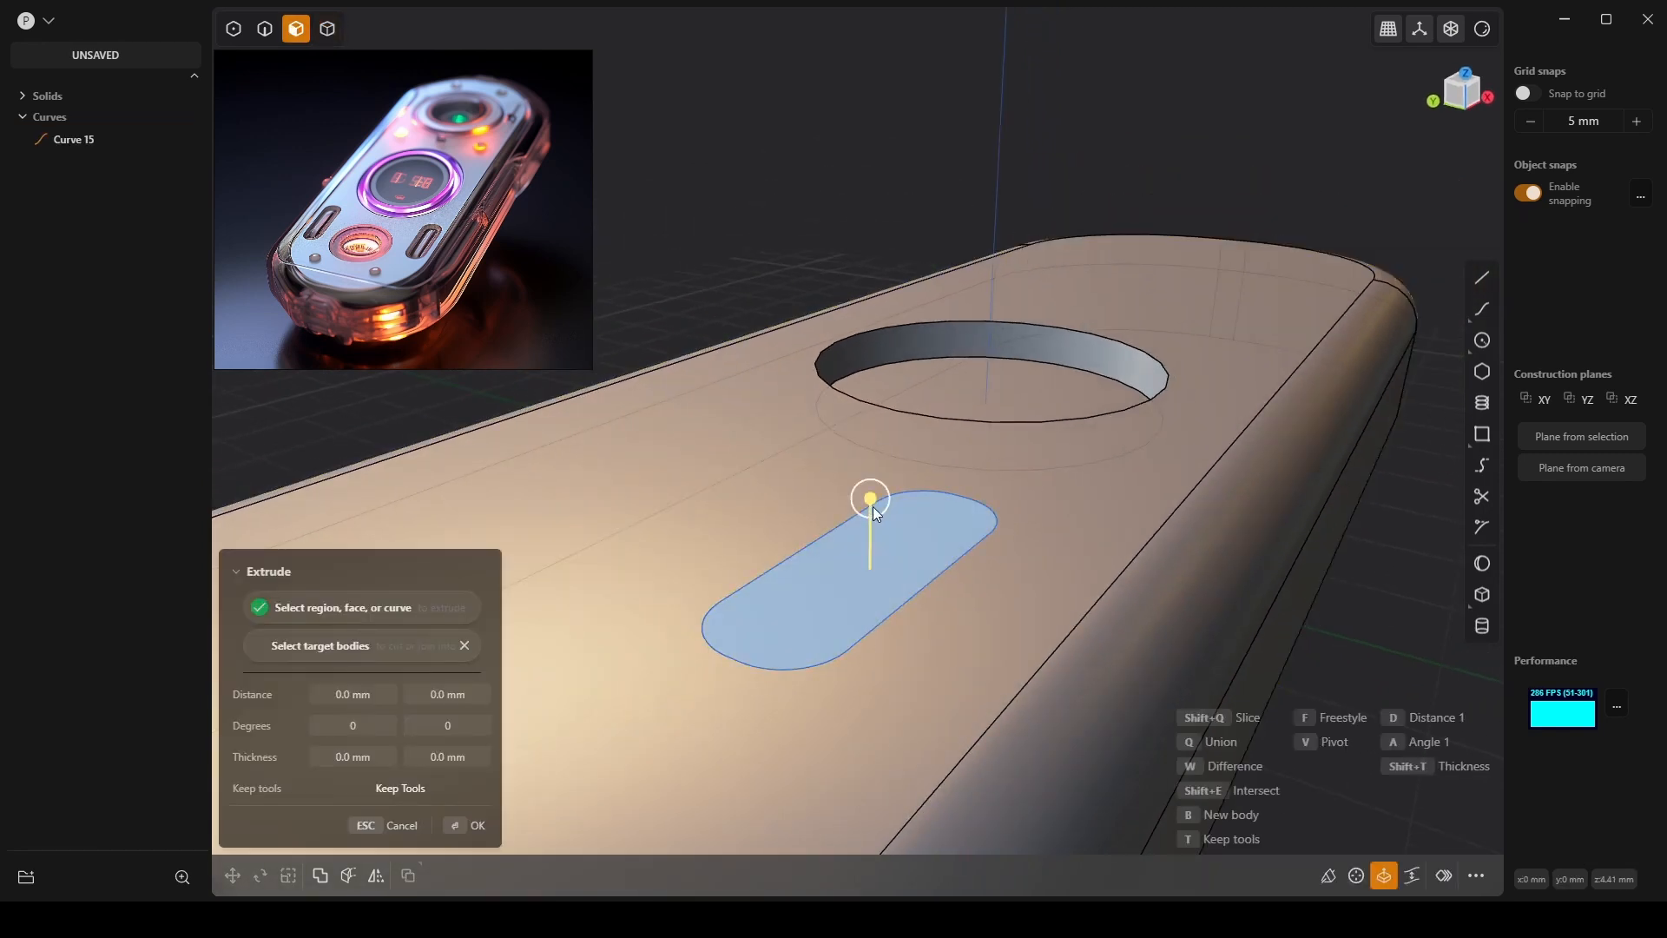
left_click_drag(873, 496, 886, 514)
left_click(378, 695)
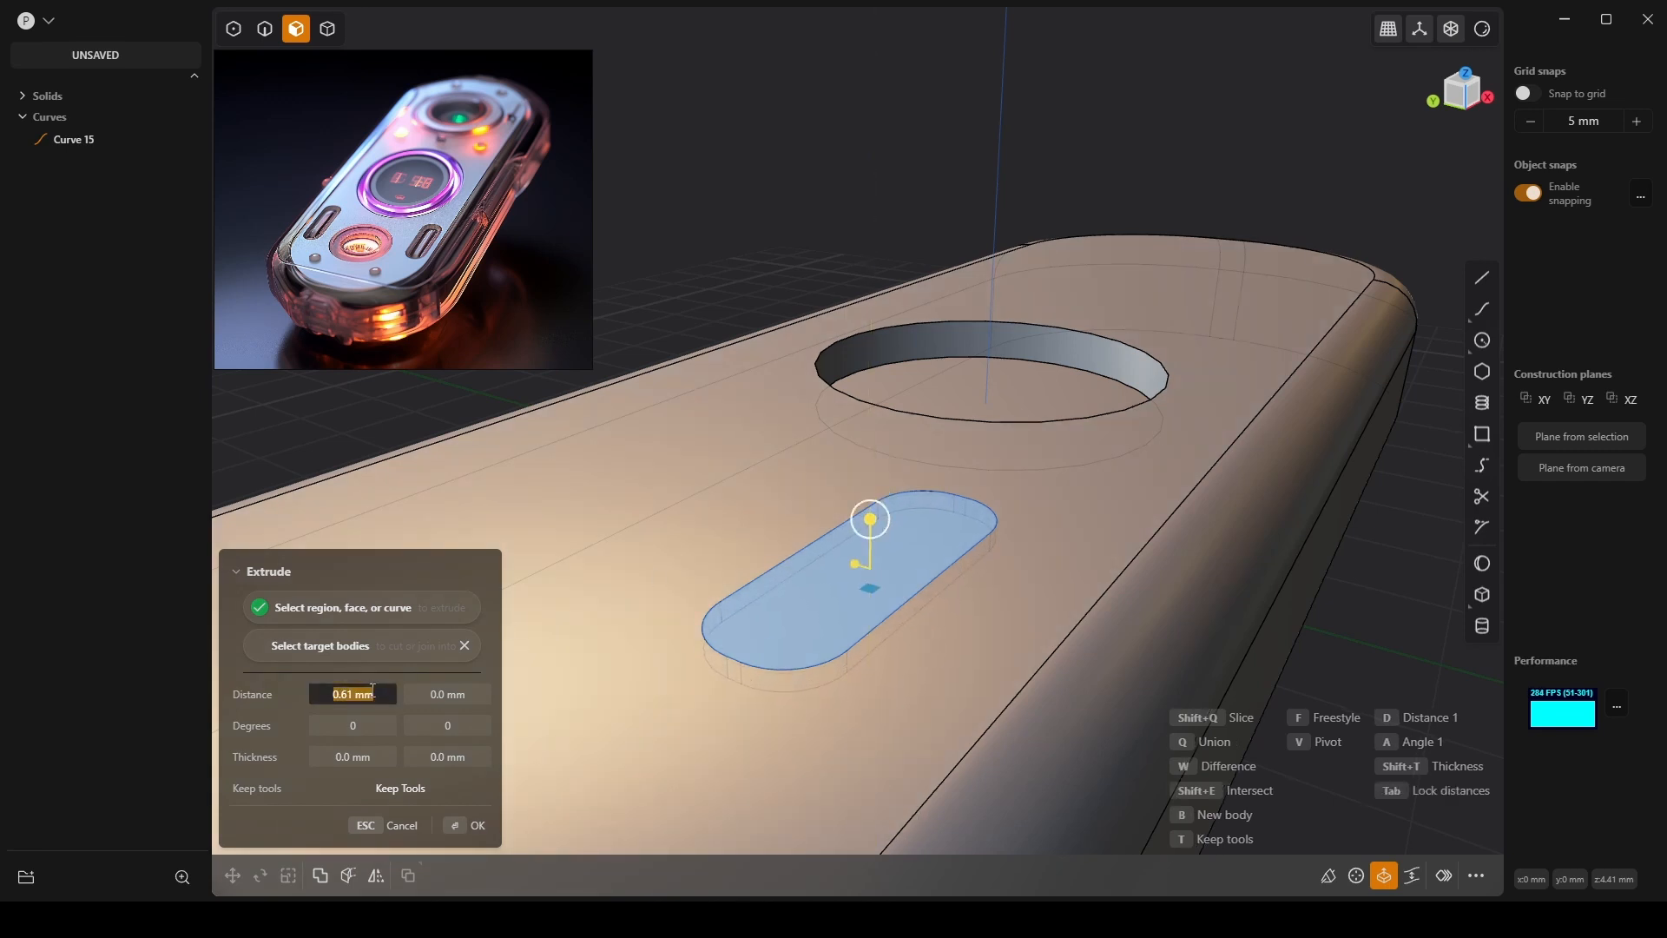
type(".5")
key("Return")
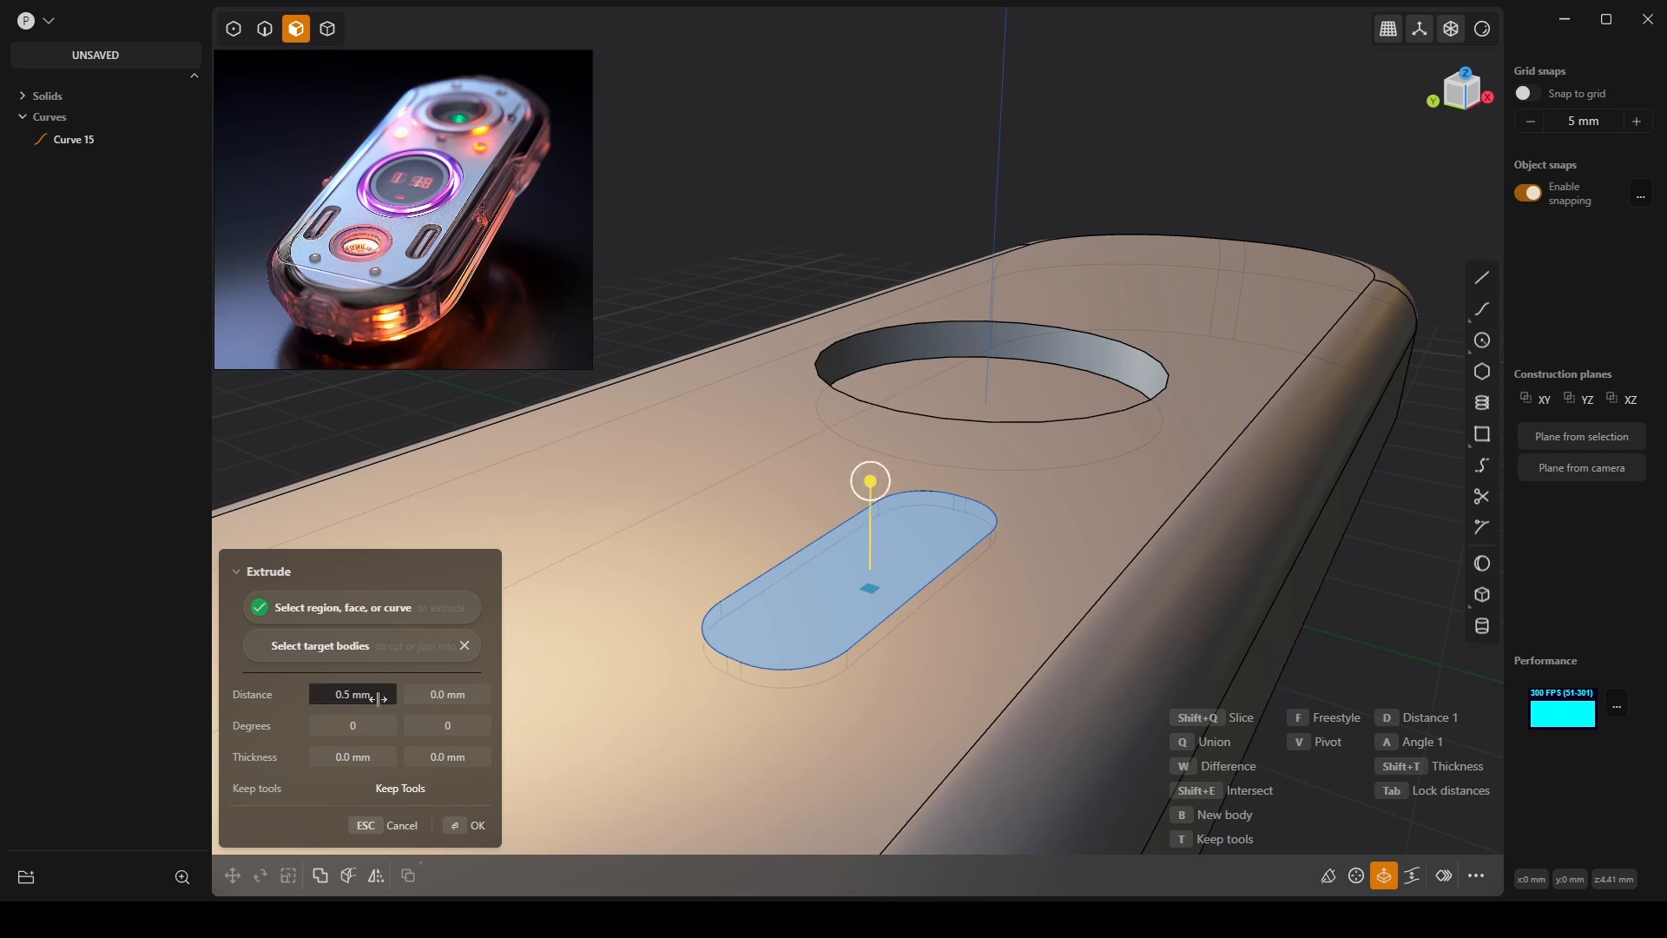
key("Return")
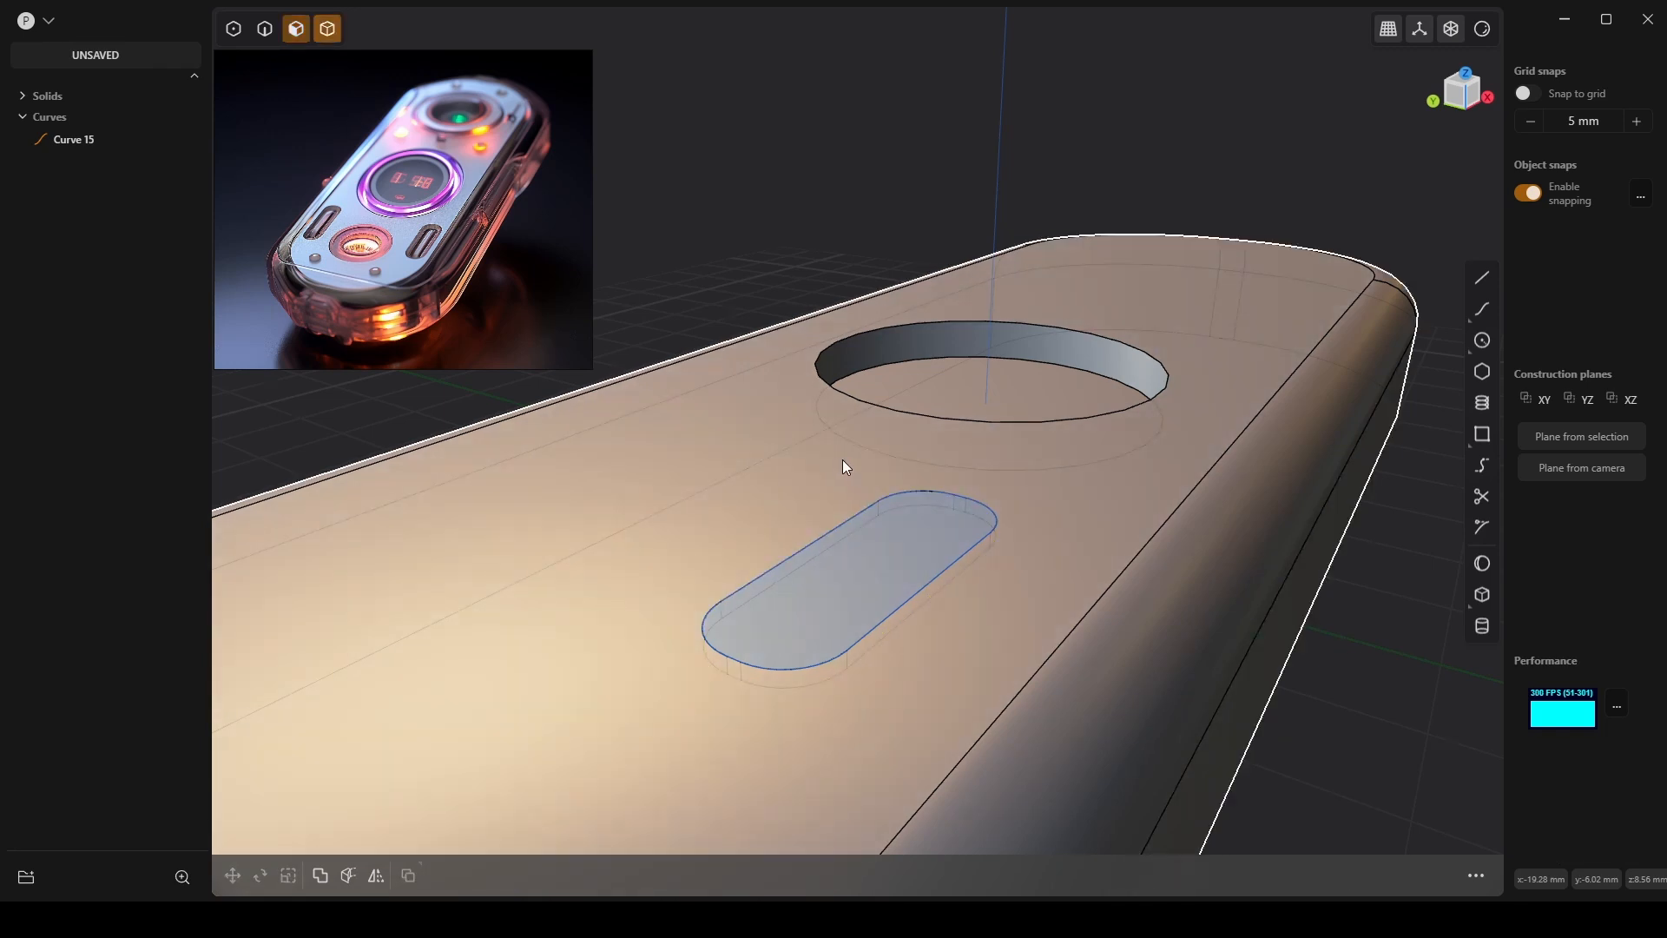
key("4")
left_click(1140, 558)
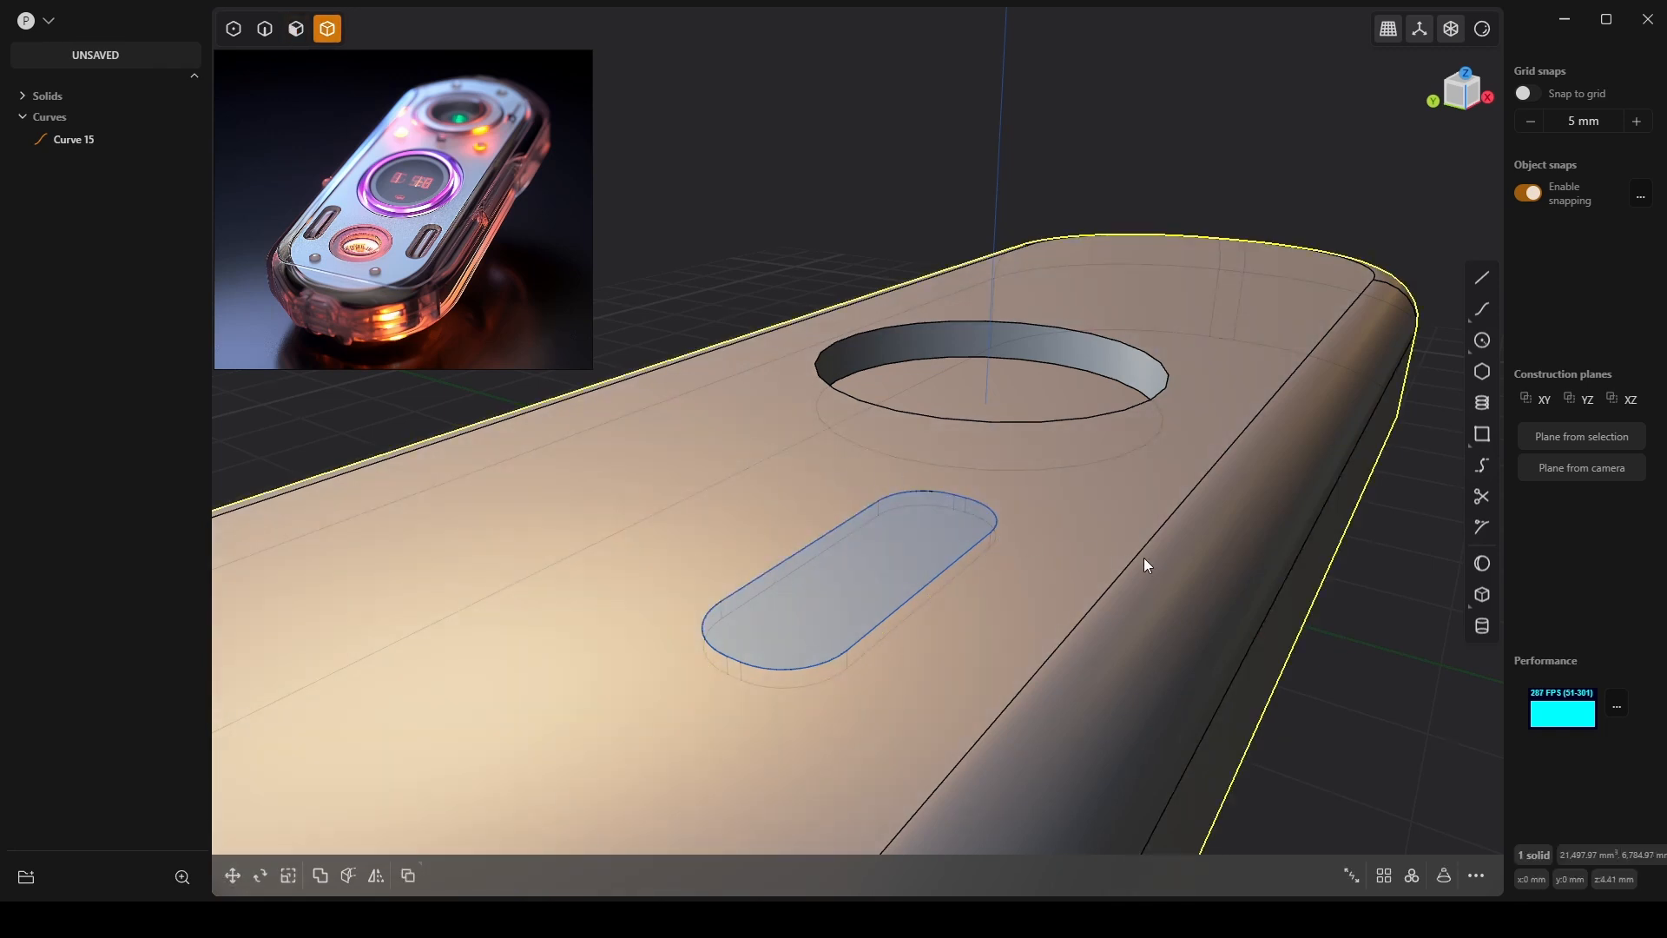
Boolean-difference the slot solid out of the capsule body.
left_click(990, 527)
key("shift+b")
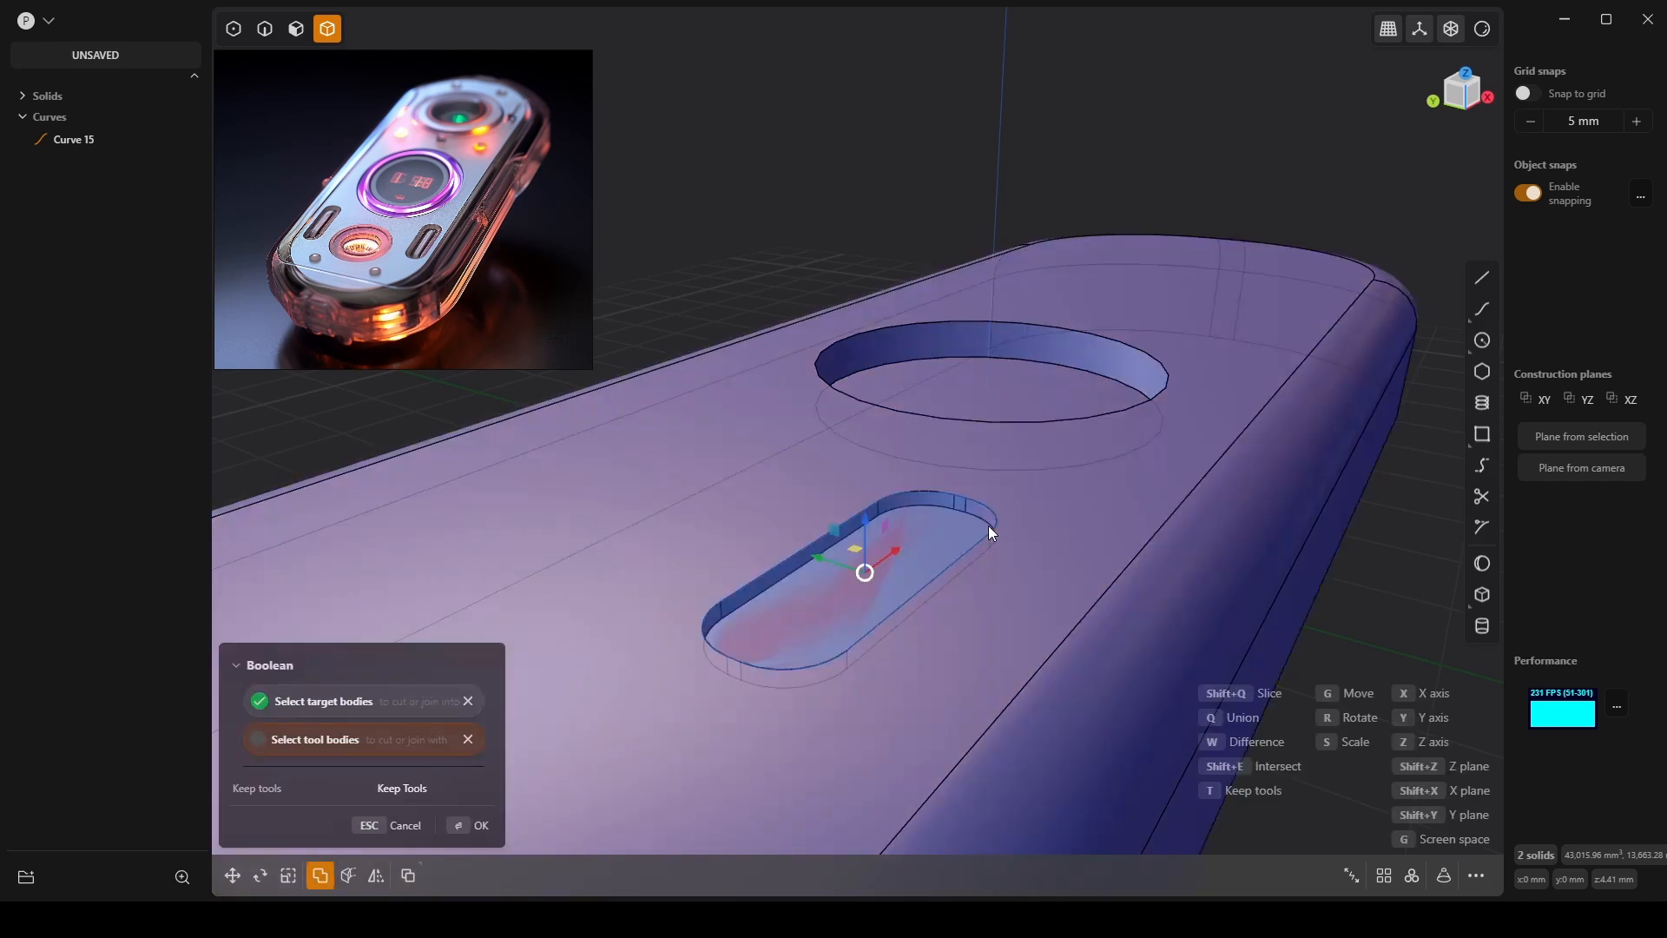
left_click(463, 829)
left_click(1374, 732)
scroll(896, 533, "down", 2)
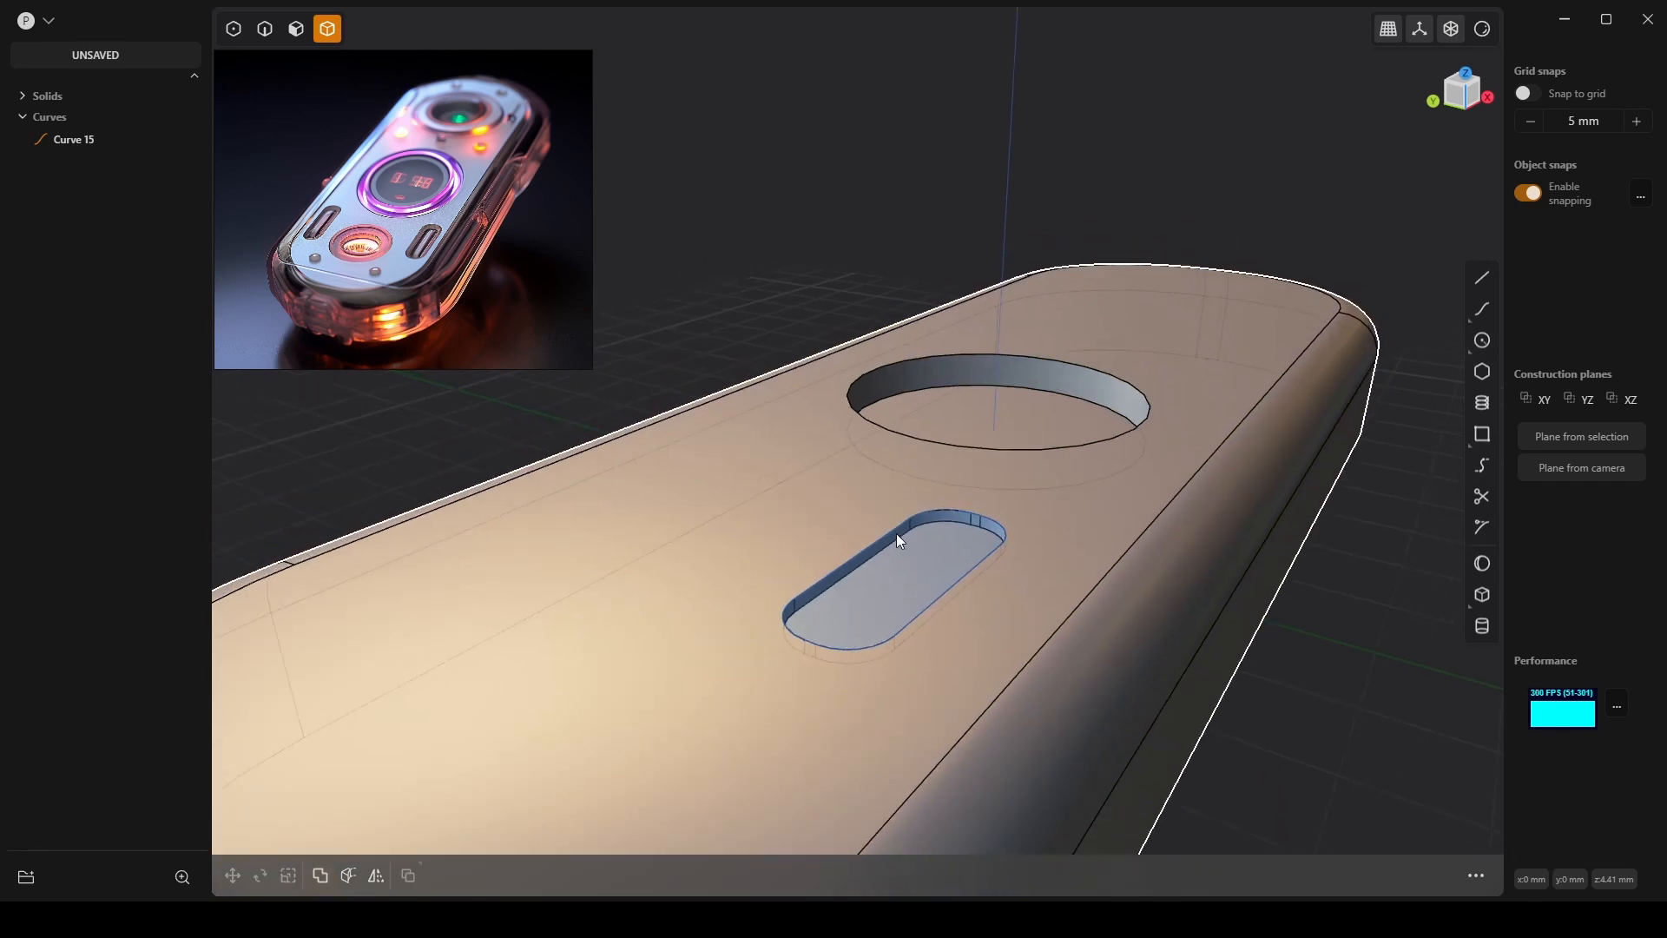
middle_click_drag(896, 533, 1011, 569)
Delete the Curve 15 sketch from the outliner.
left_click(956, 560)
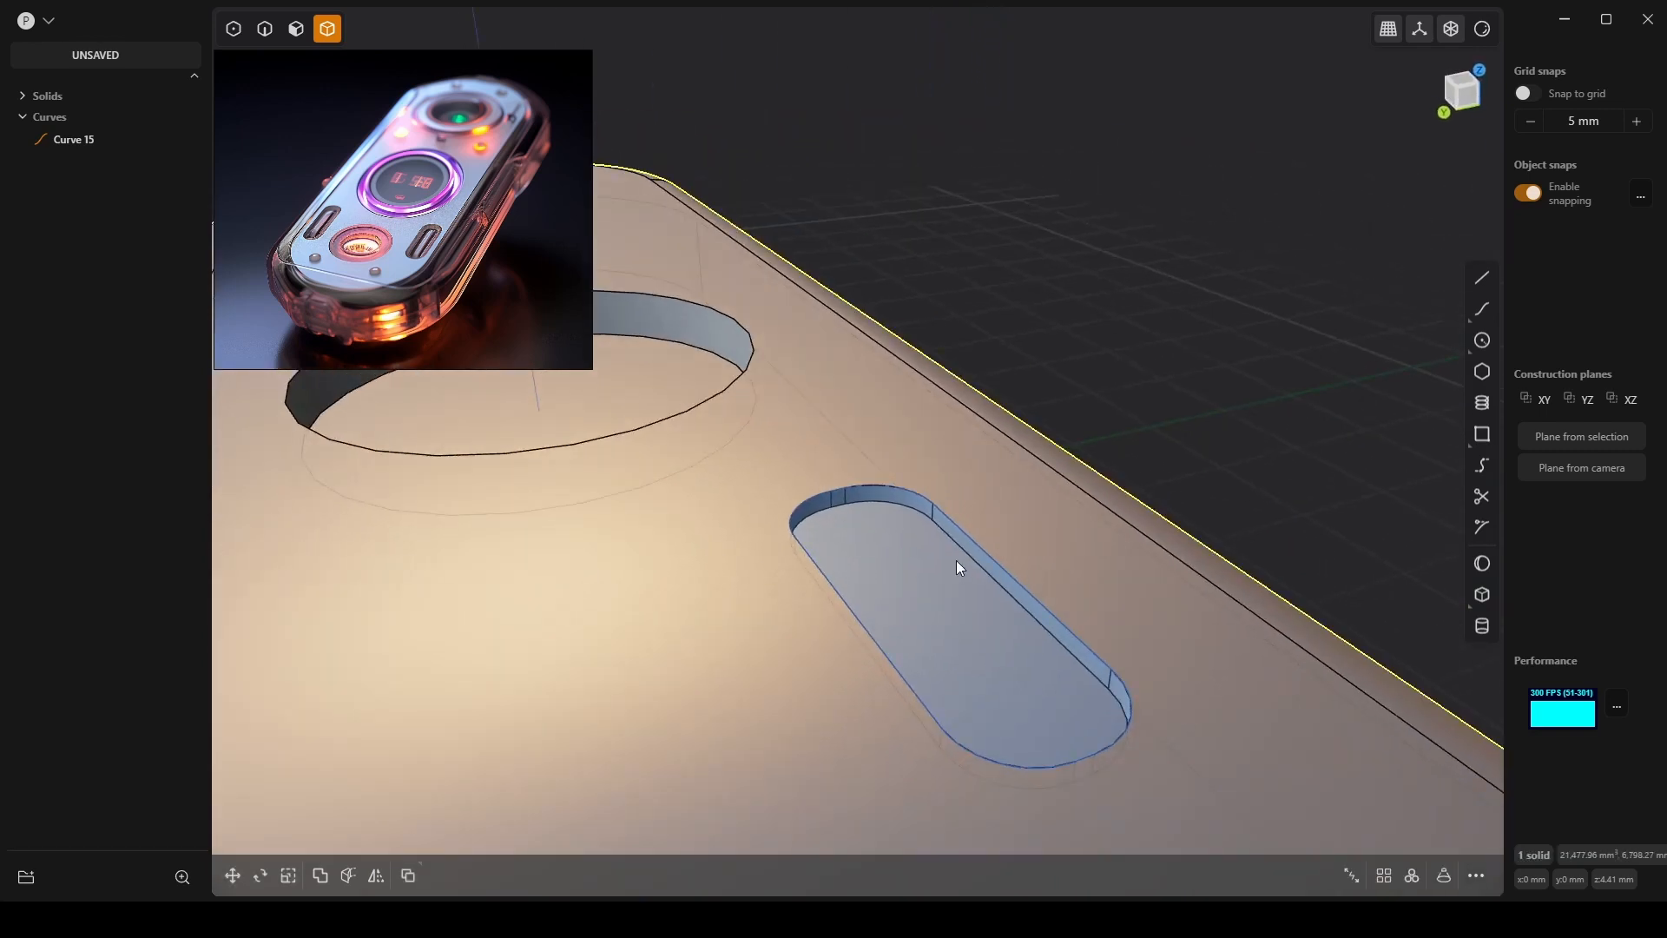
key("Escape")
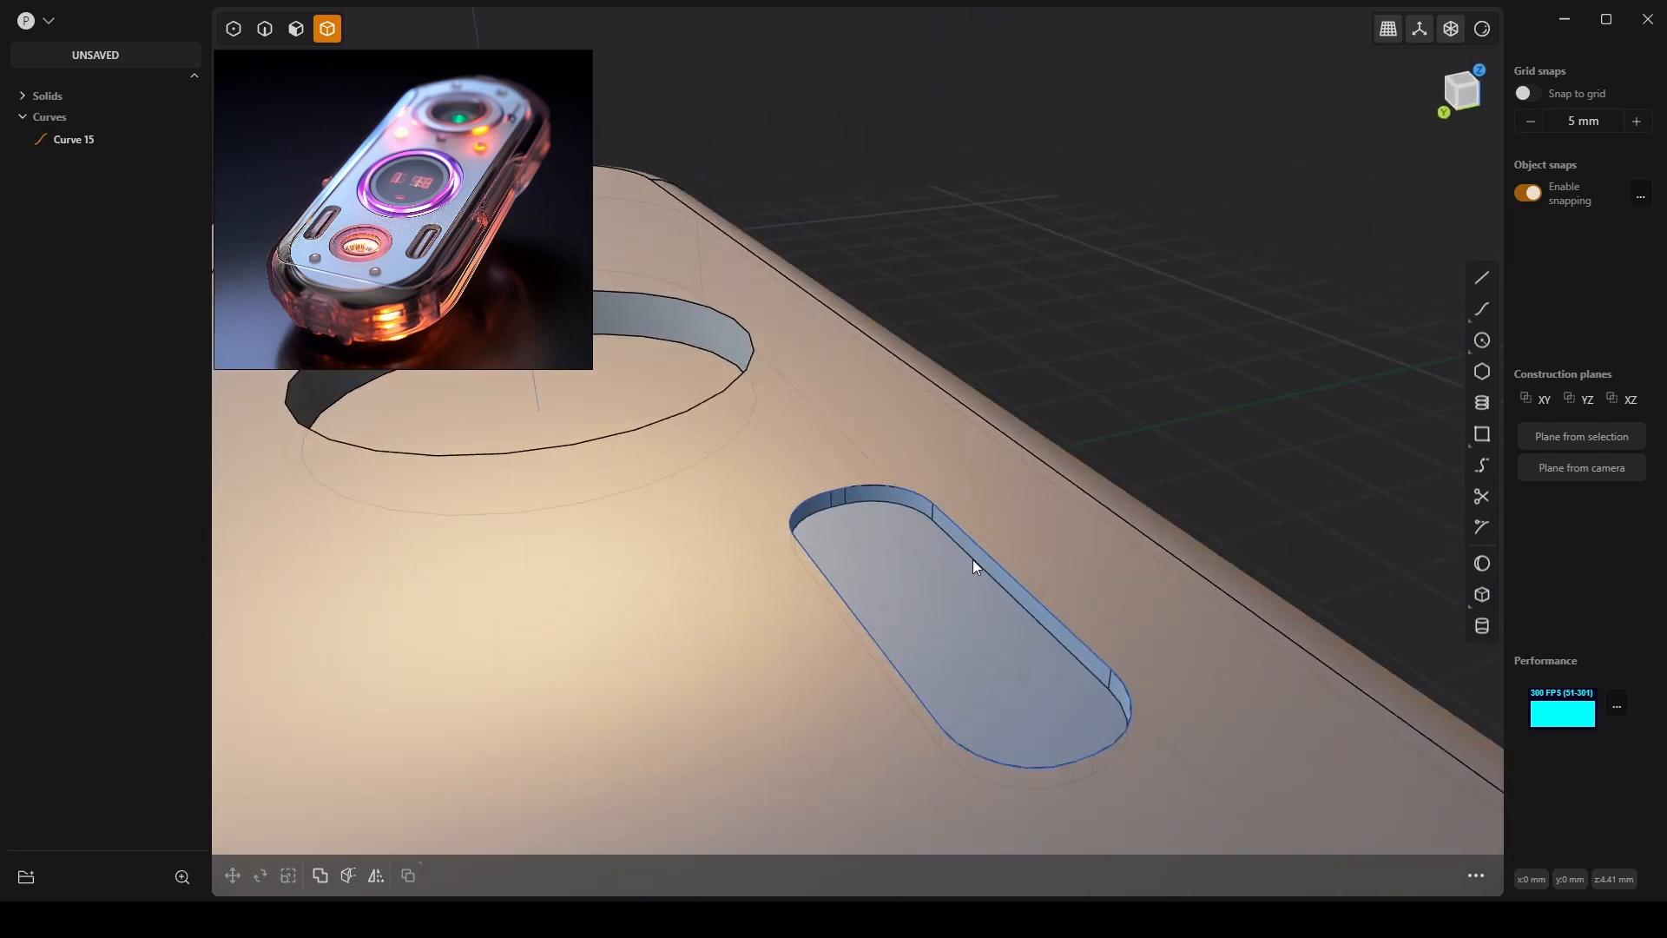
left_click(78, 144)
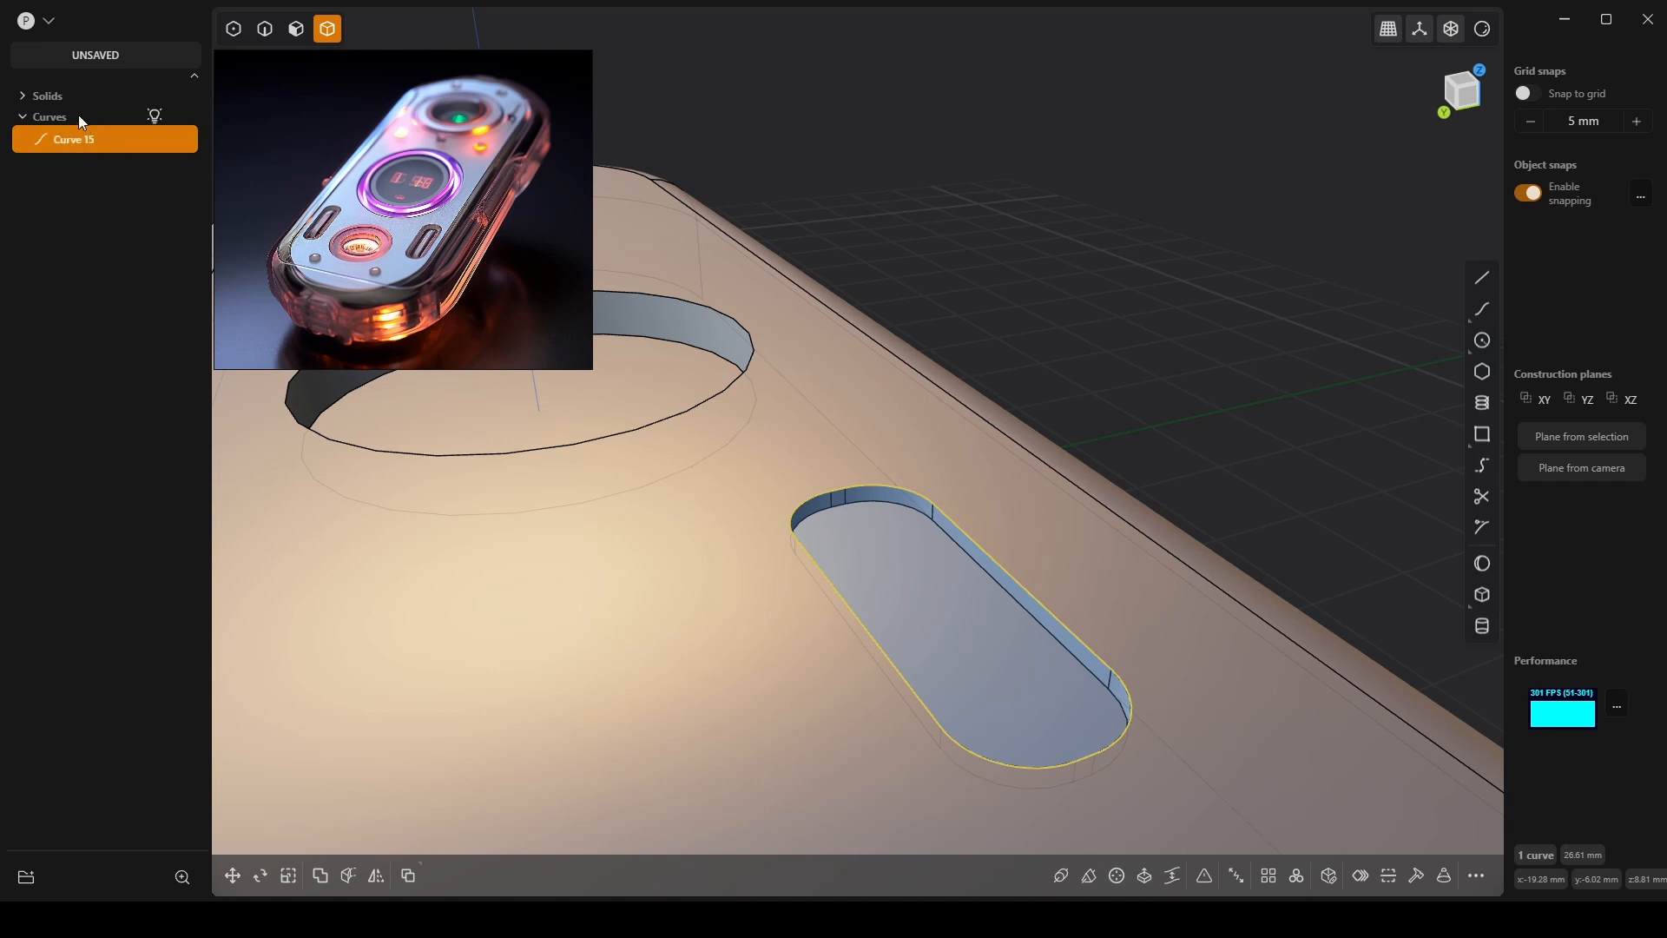
key("Delete")
Select the slot pocket's rim edge in edge mode for filleting.
left_click(964, 562)
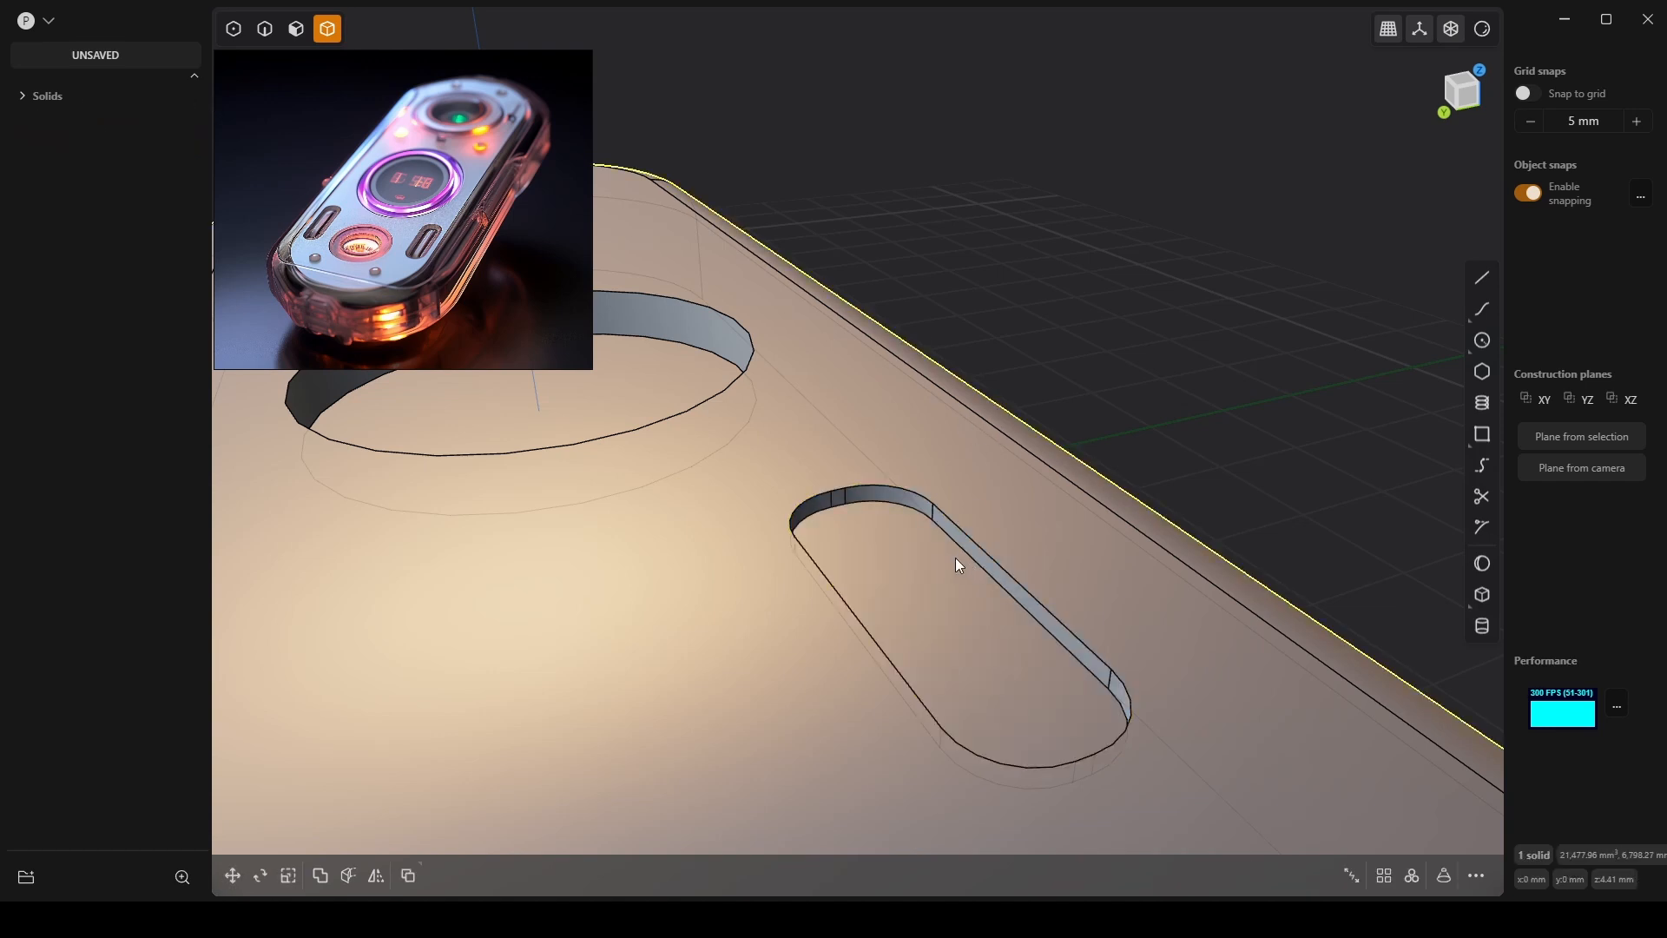
key("2")
left_click(985, 575)
key("f")
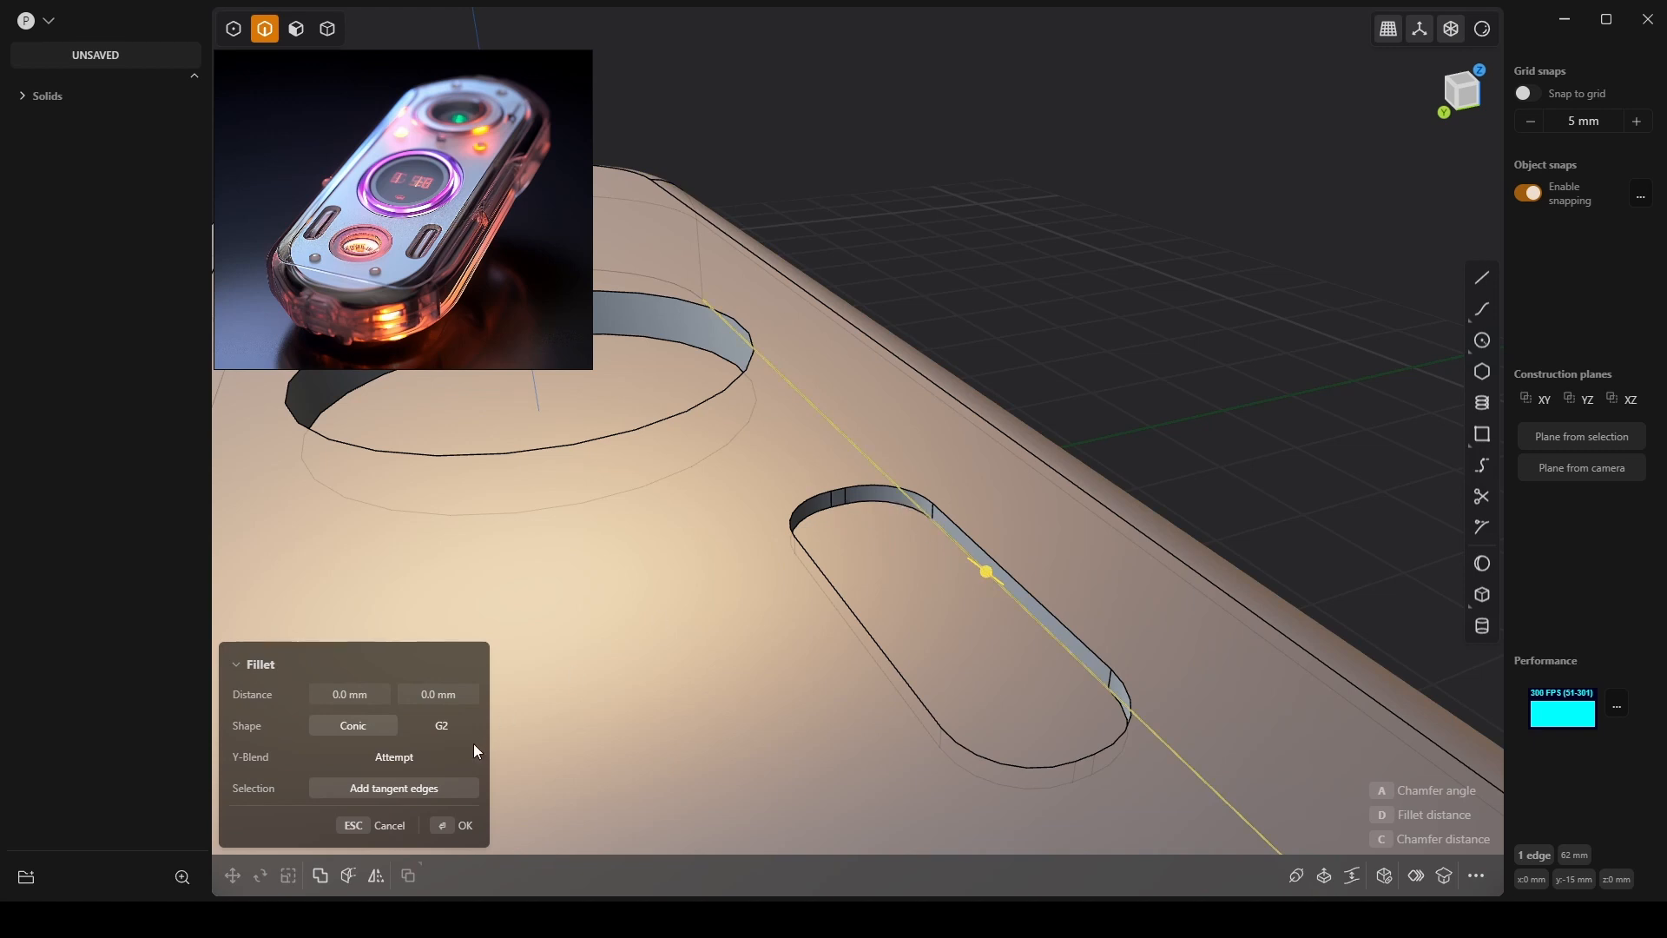
Fillet the slot rim and its tangent edges by about 1 mm.
left_click(435, 788)
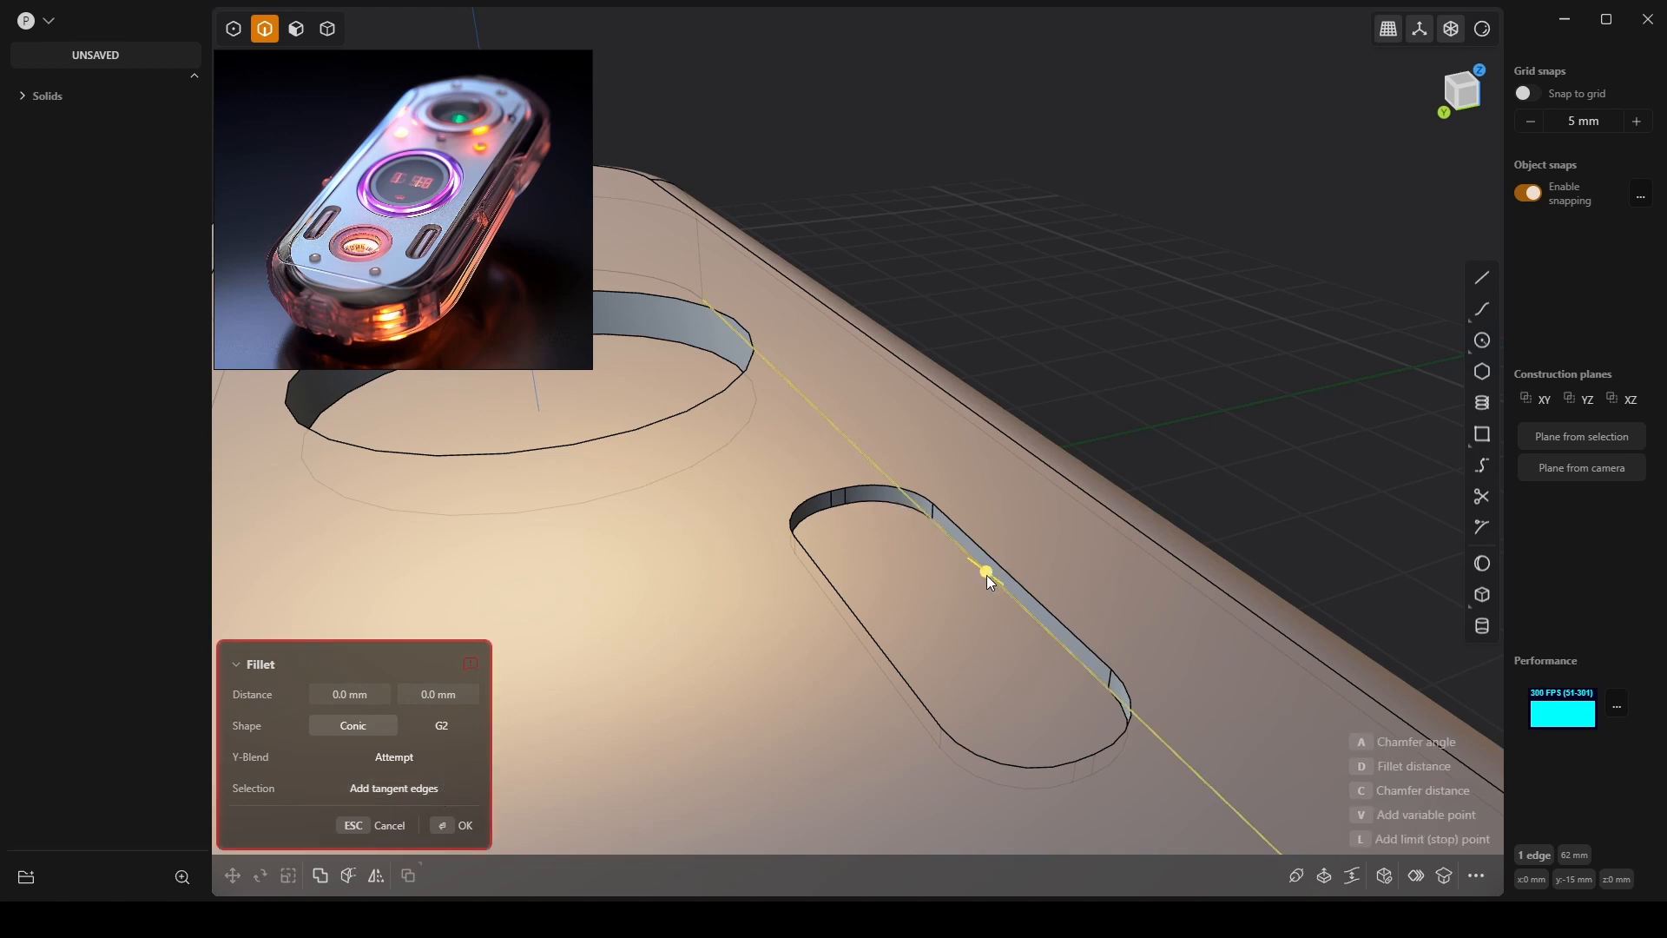
left_click_drag(987, 575, 1024, 578)
key("Return")
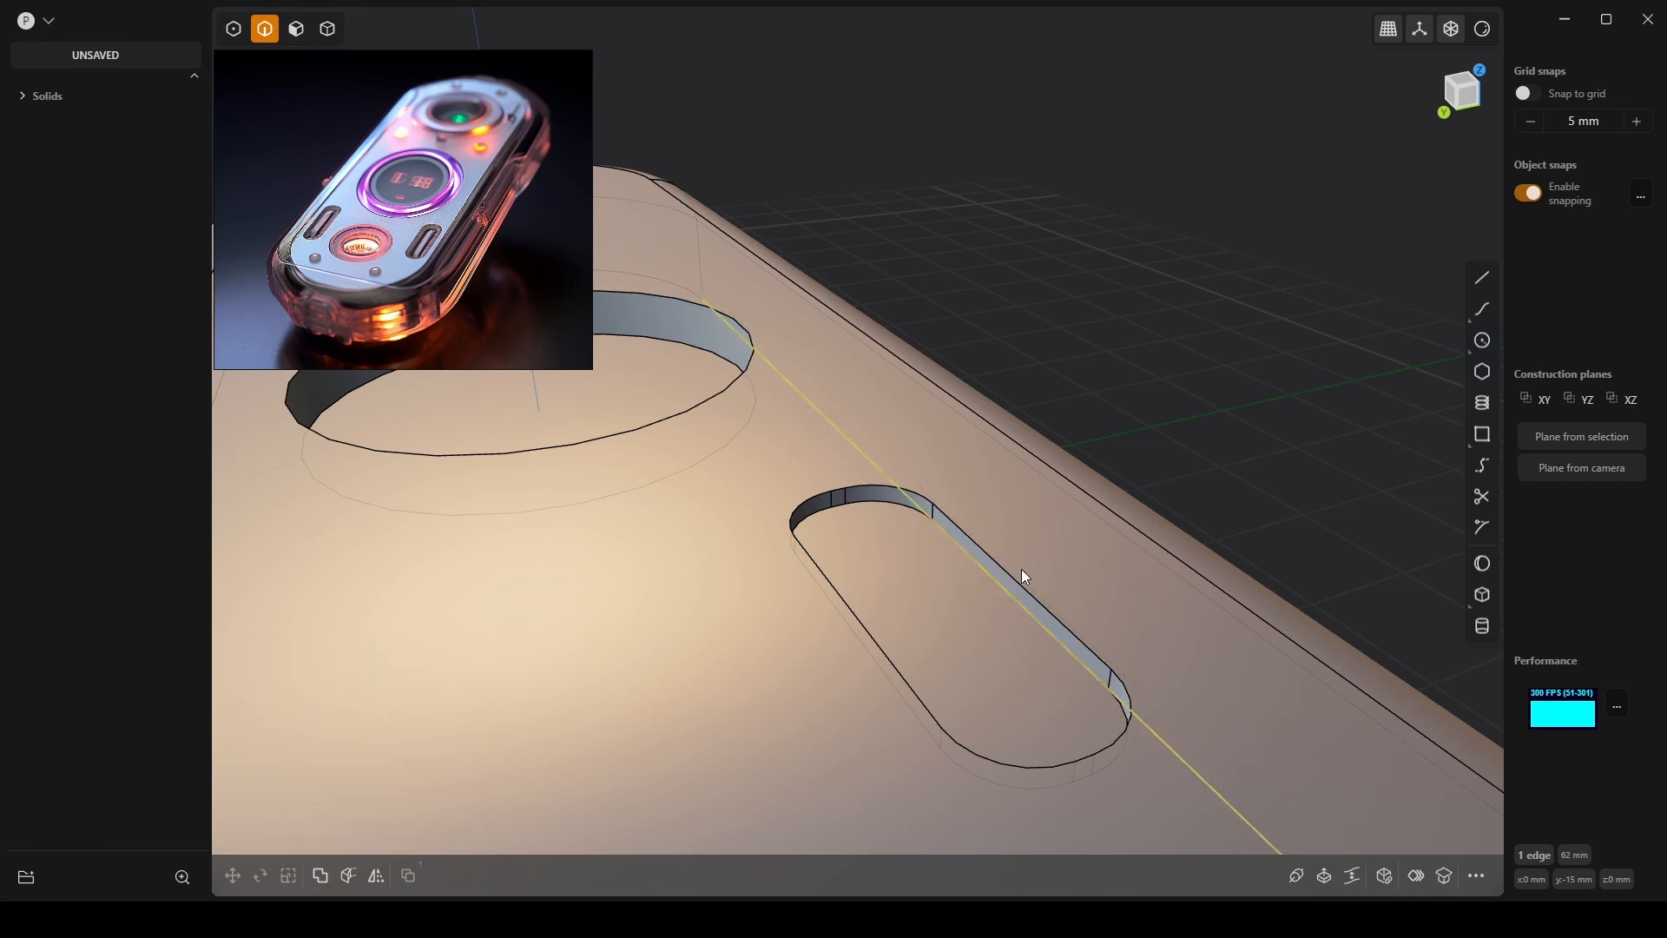
Refillet the slot rim, shrinking the rounding to 0.73 mm.
middle_click_drag(1021, 570, 915, 534)
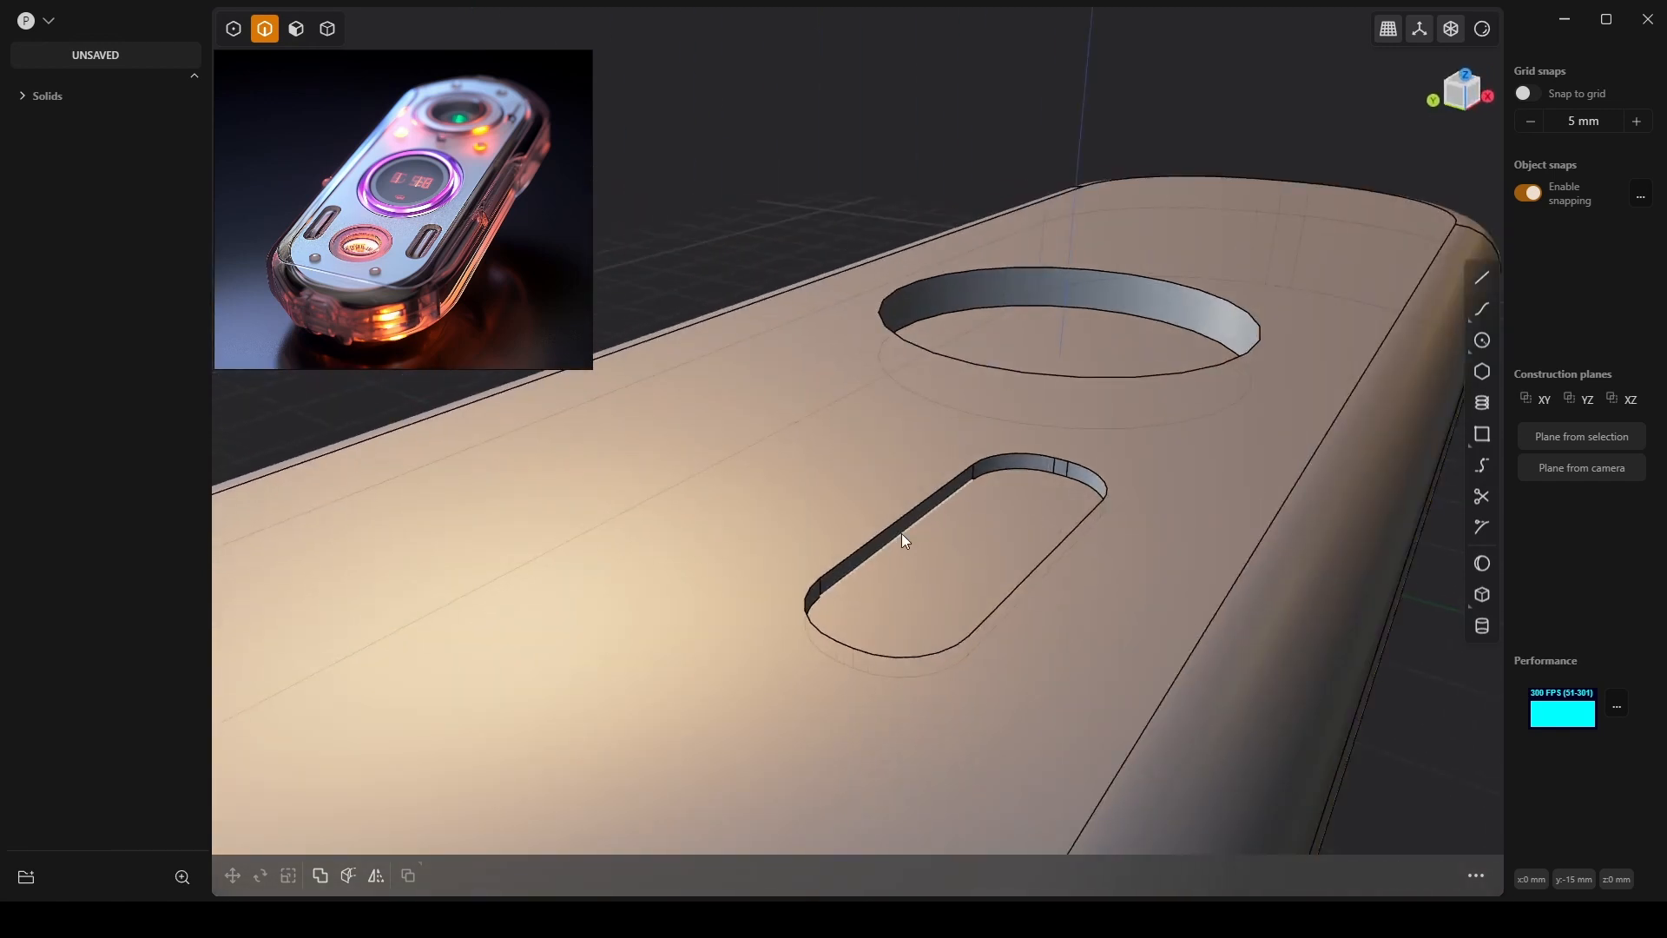
key("f")
left_click_drag(912, 533, 922, 539)
scroll(969, 577, "up", 3)
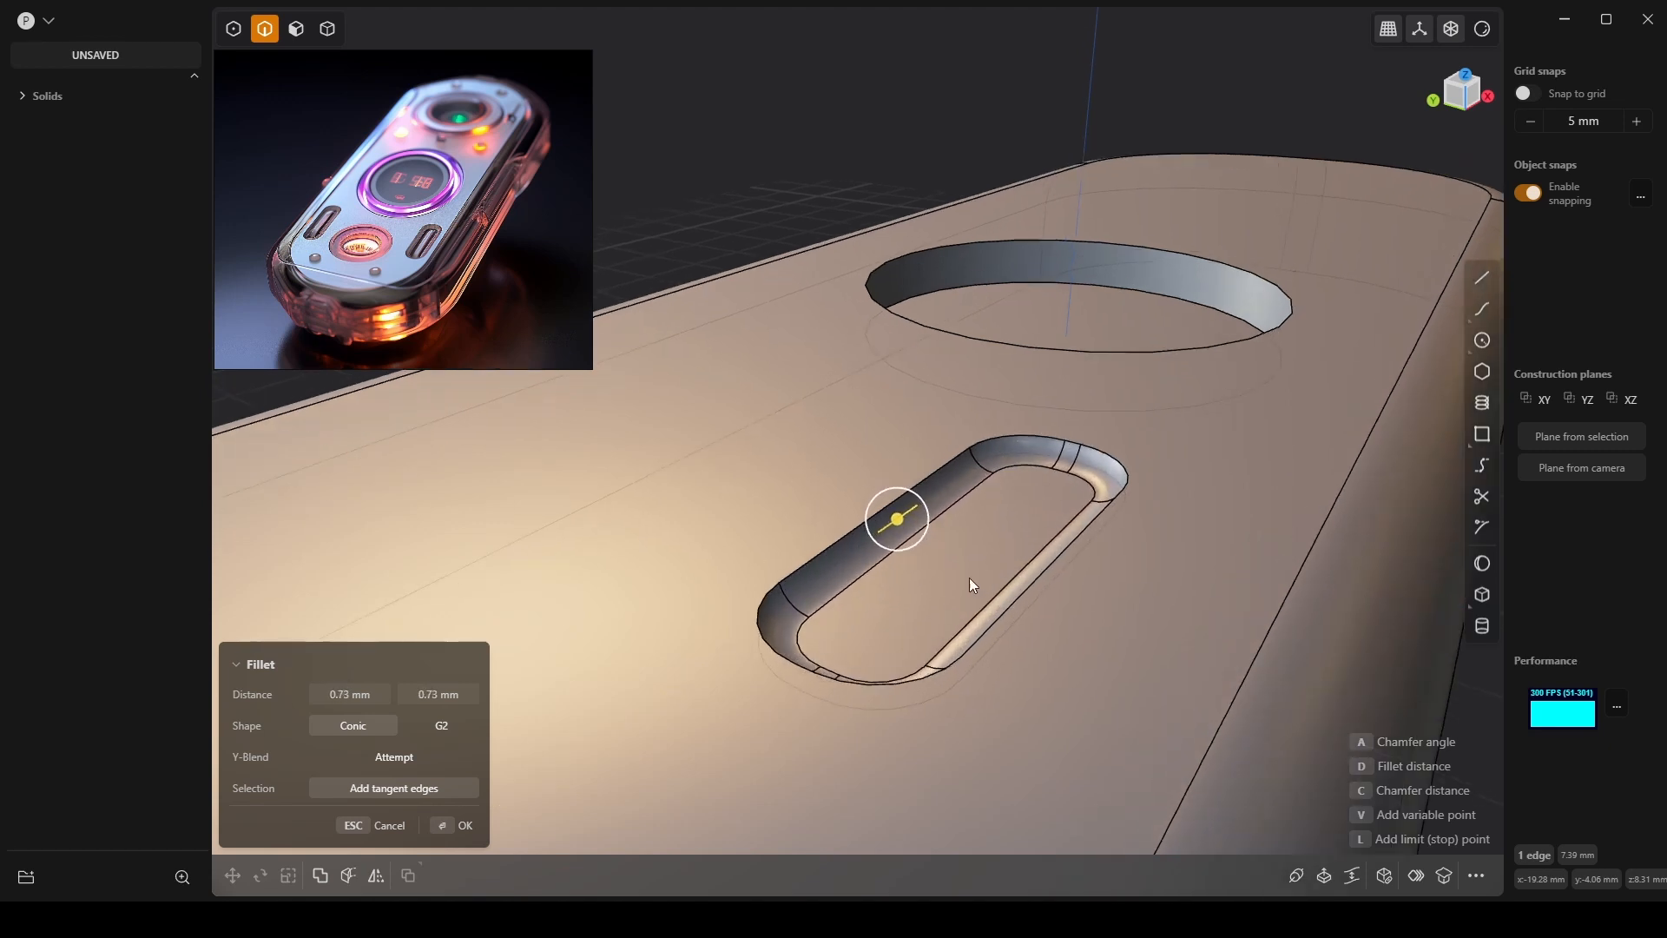
middle_click_drag(971, 600, 916, 608)
scroll(908, 675, "down", 5)
scroll(931, 634, "up", 5)
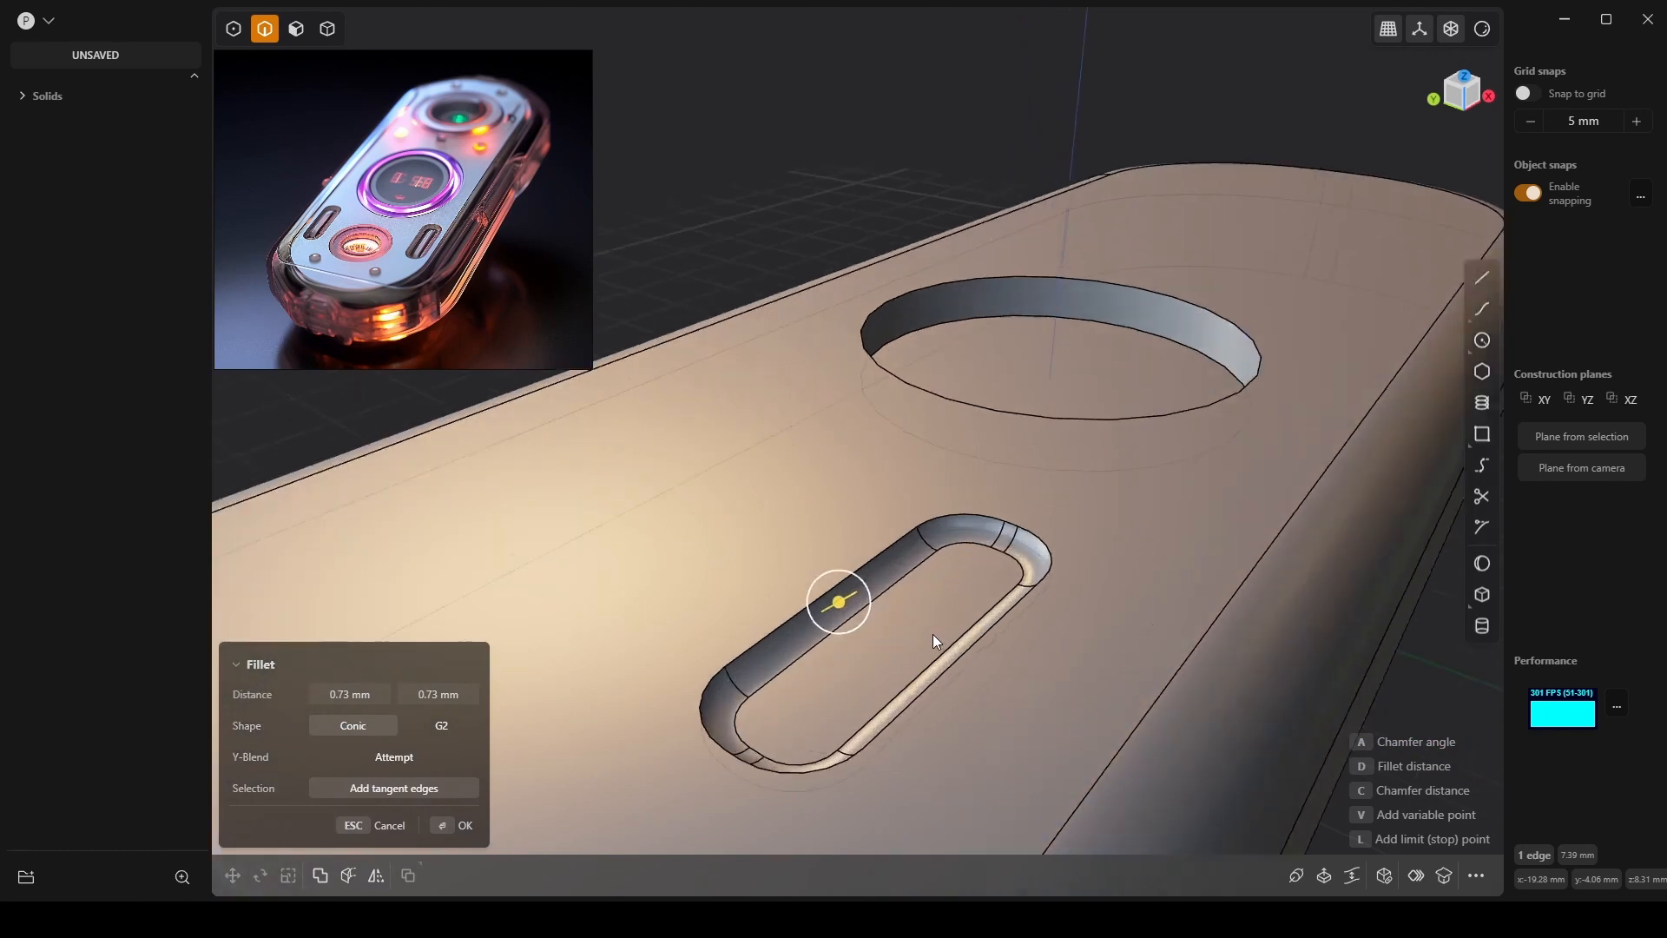
key("3")
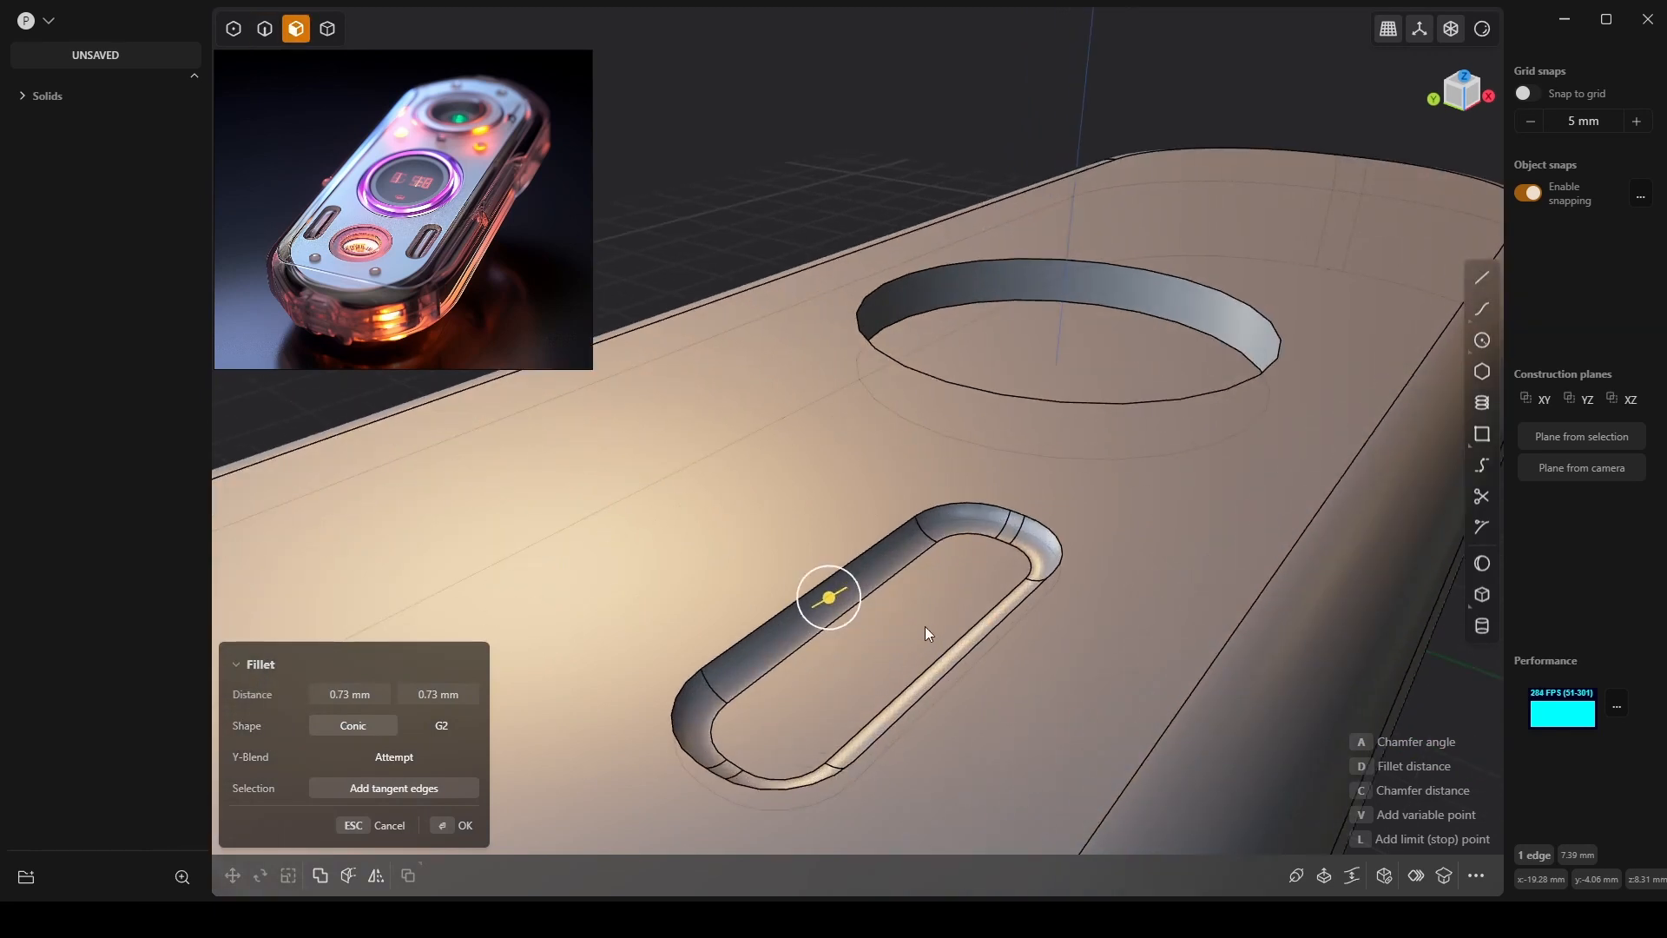
key("Return")
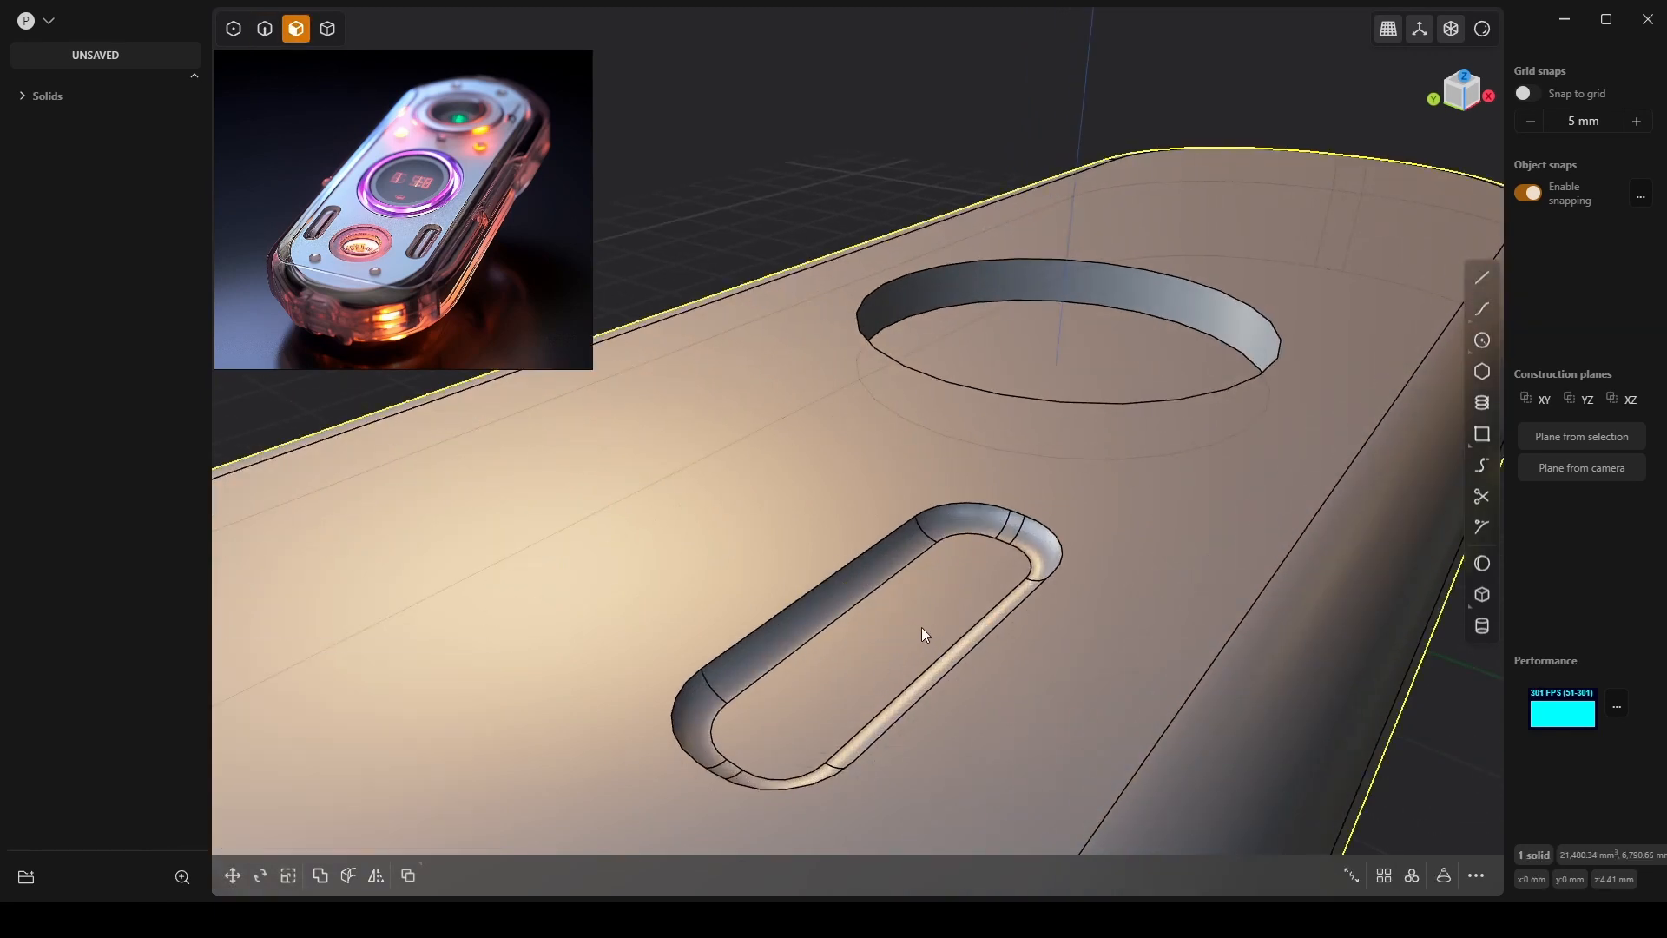
Inset the slot floor's outline and sink the inner floor deeper, leaving a ledge.
left_click(952, 593)
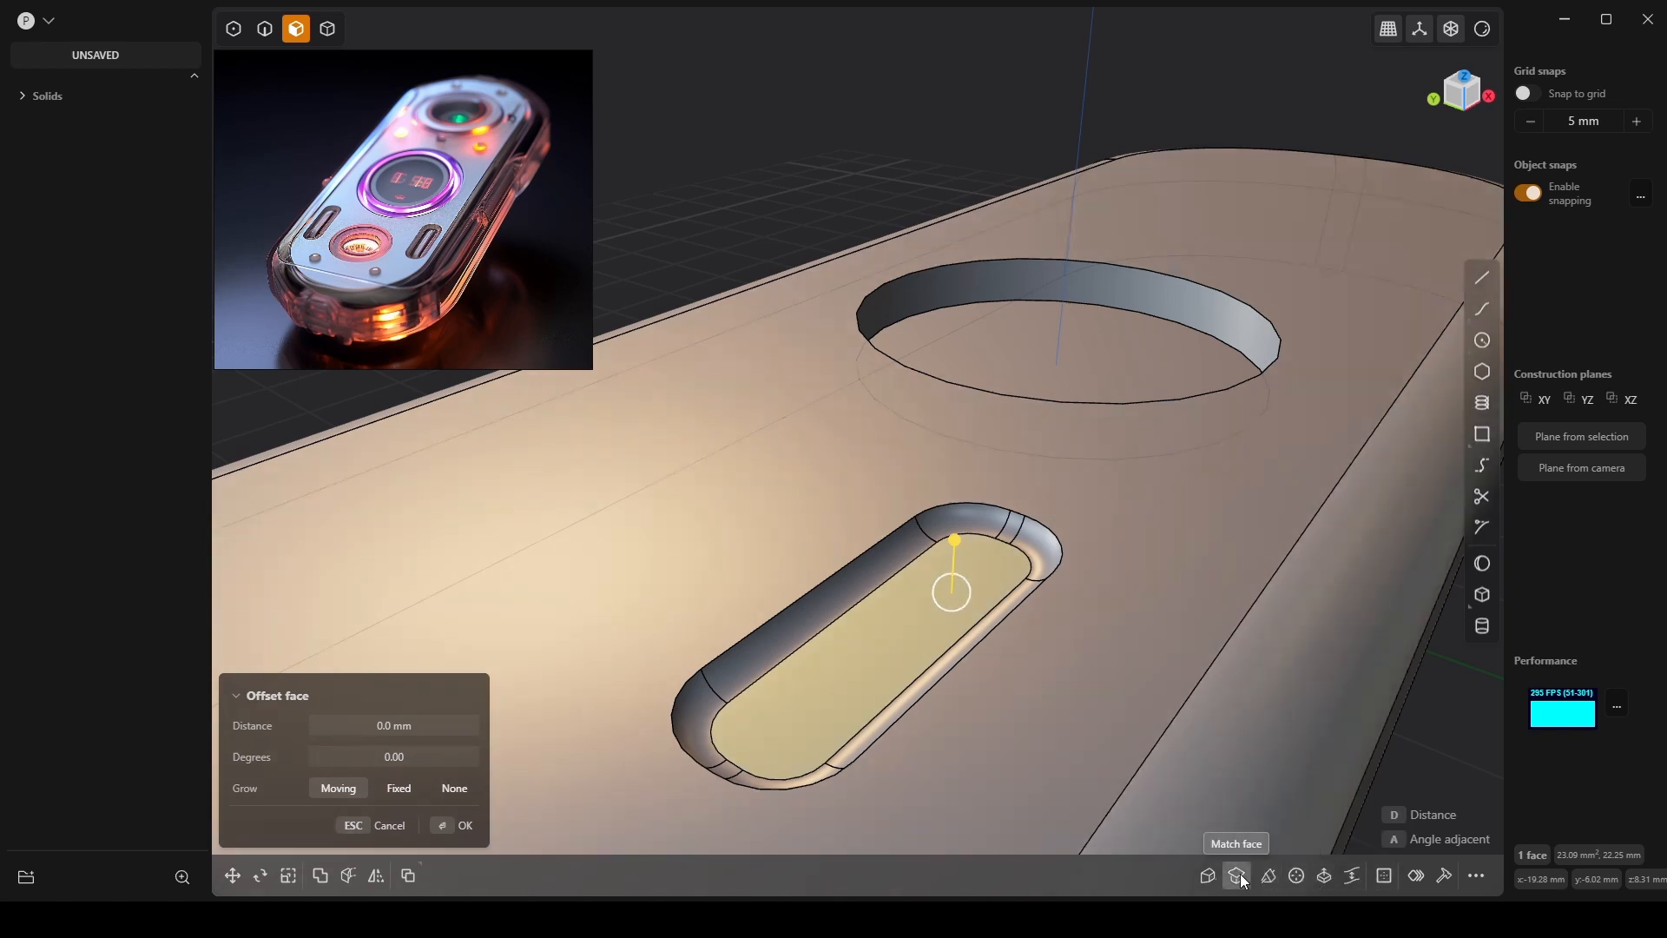
left_click(1416, 876)
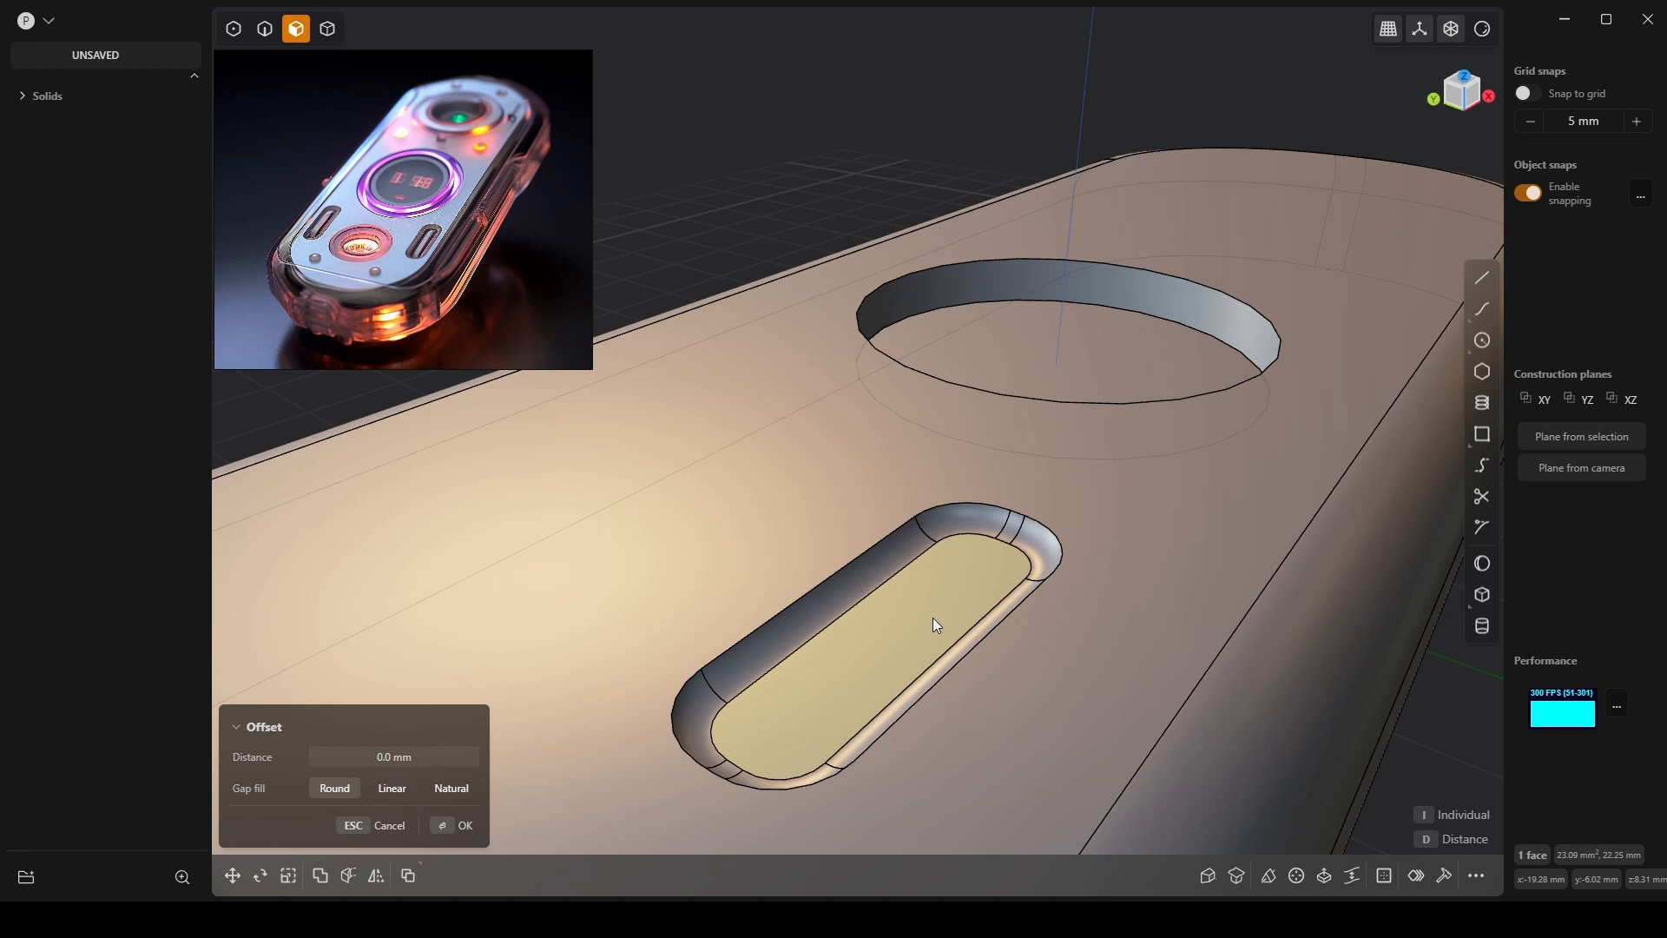
left_click_drag(933, 618, 936, 605)
right_click(907, 618)
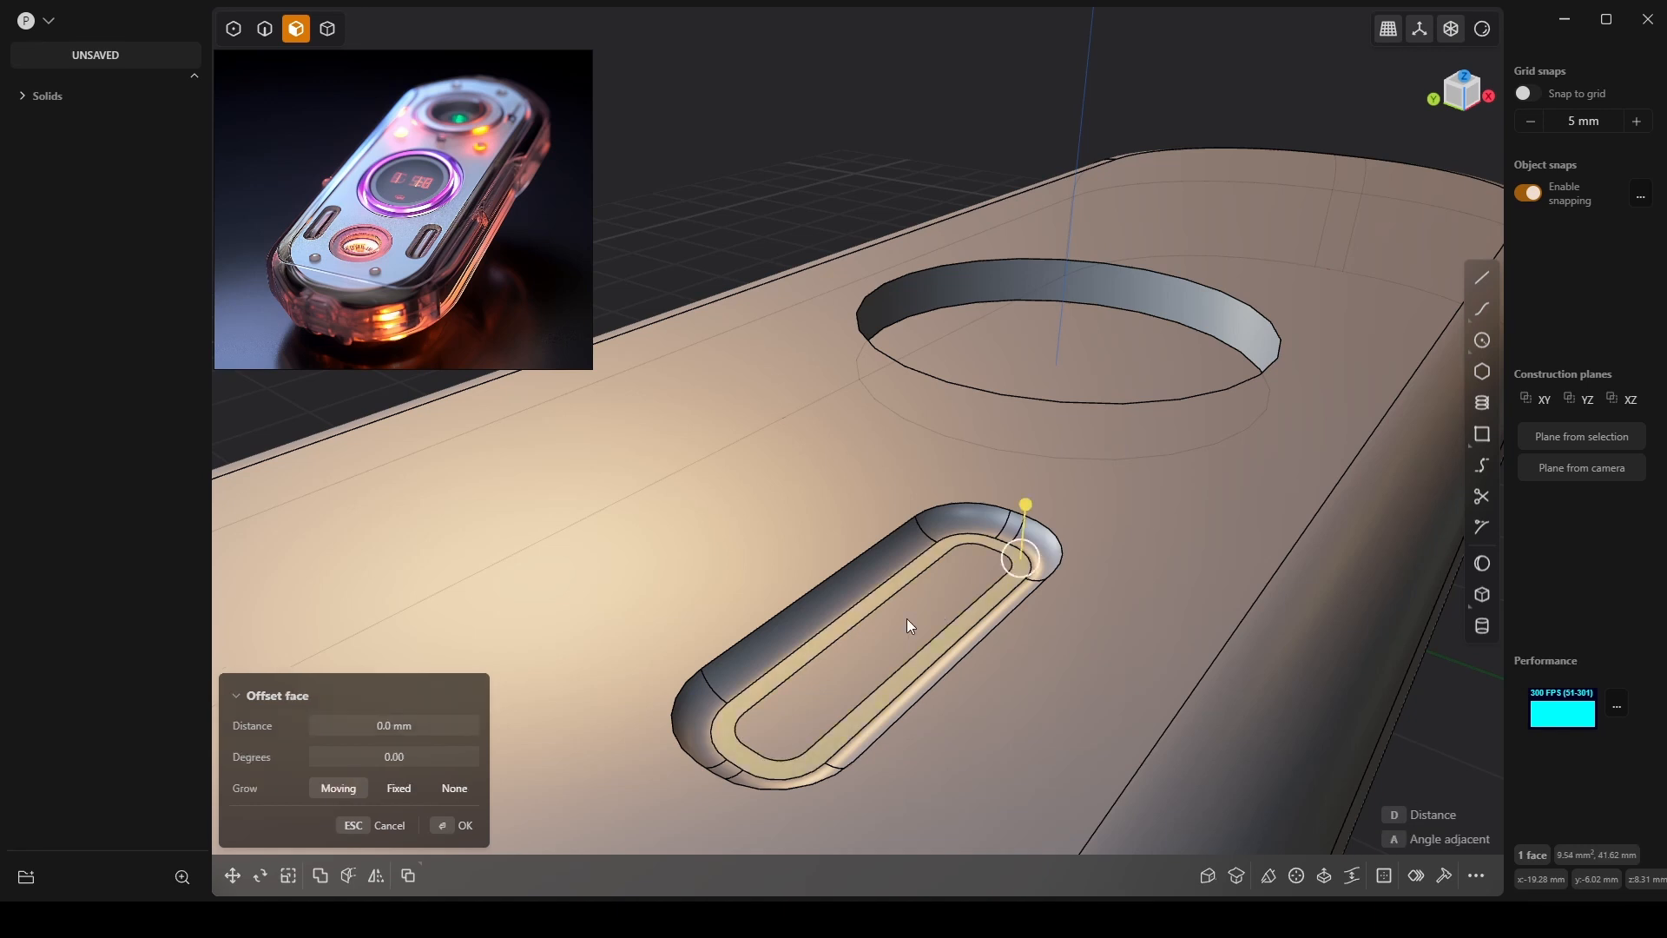
left_click(912, 613)
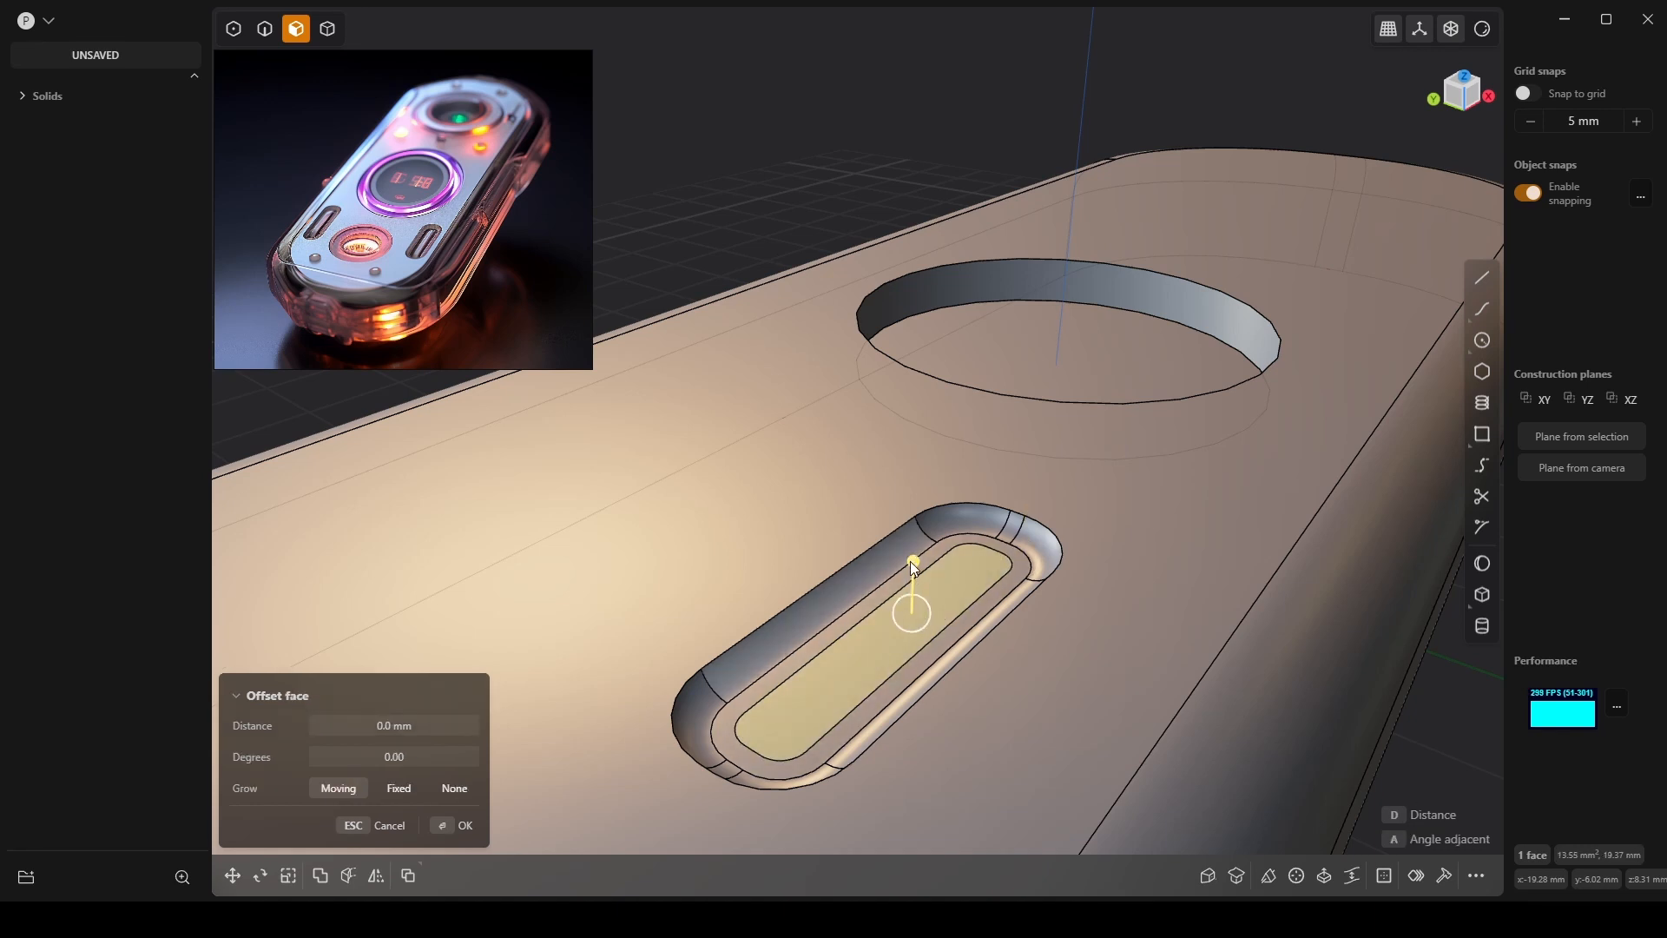
left_click_drag(910, 561, 930, 588)
middle_click_drag(921, 641, 887, 585)
key("Return")
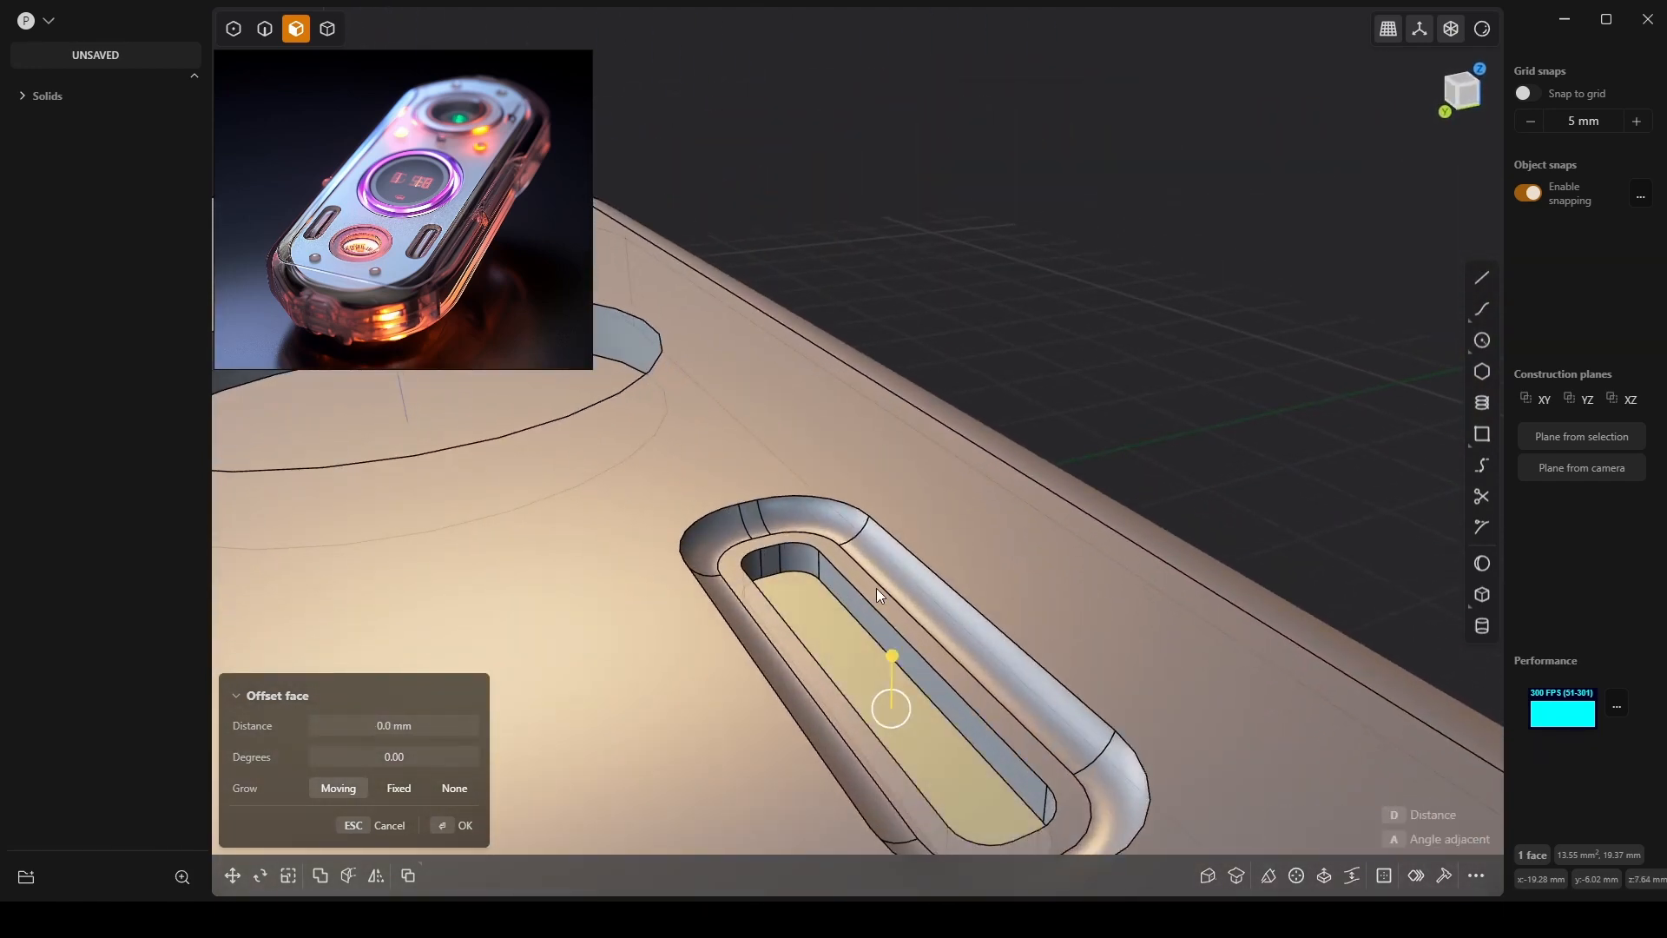
Round the slot's inner step edge by about 0.9 mm.
left_click(894, 591)
key("2")
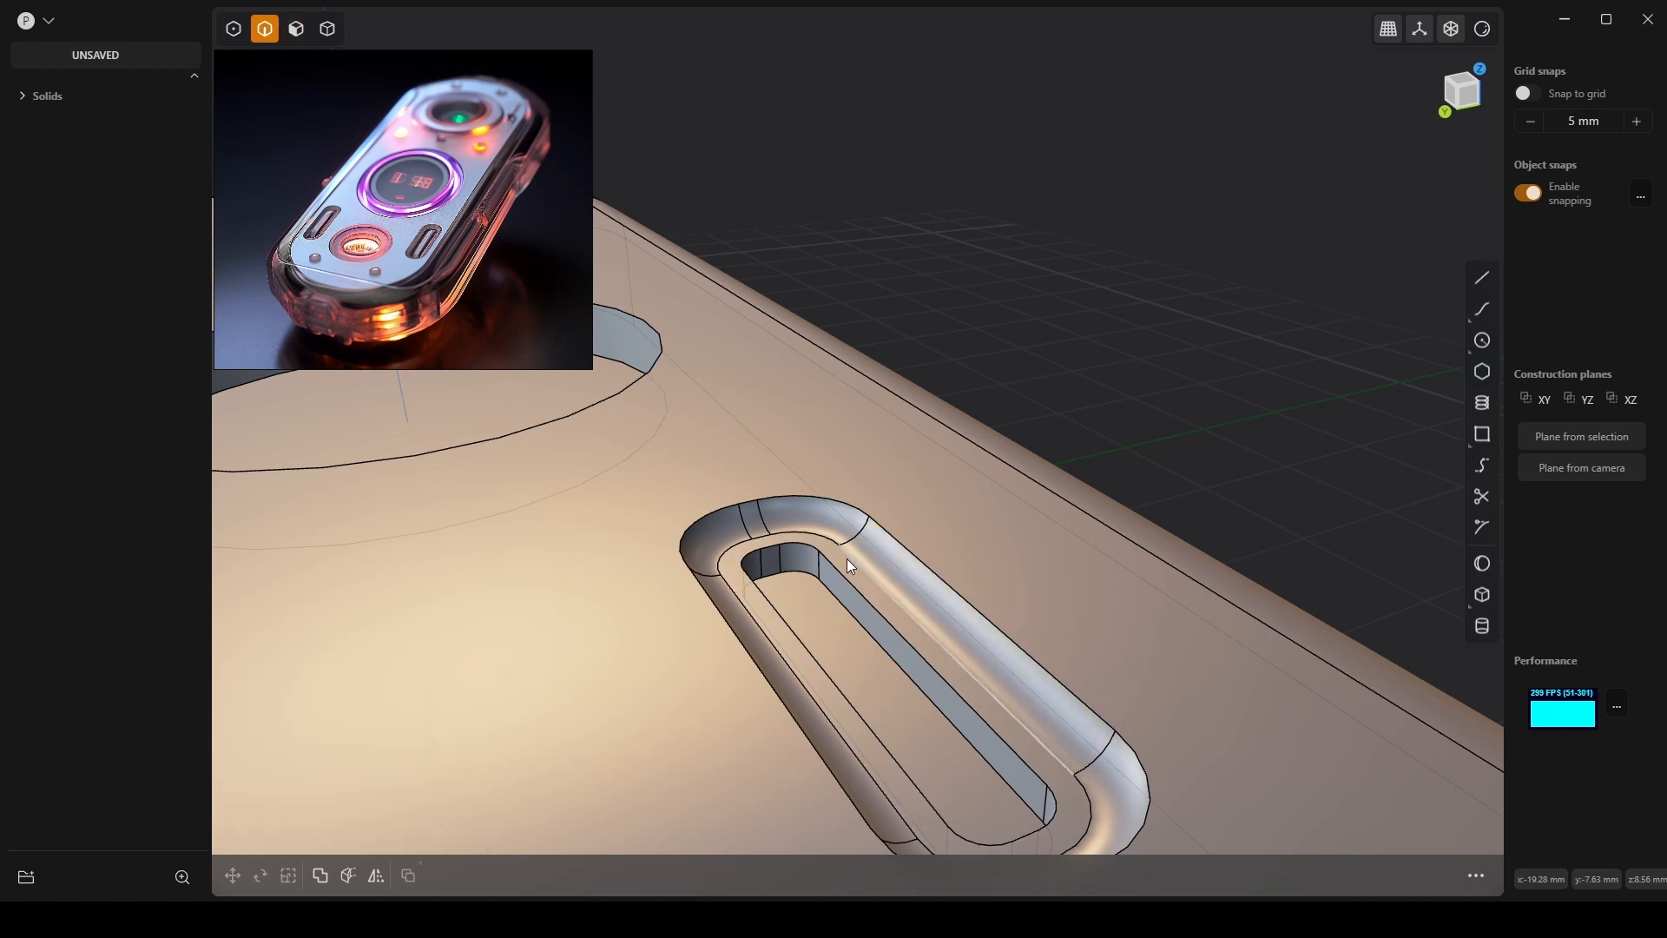
left_click(847, 560)
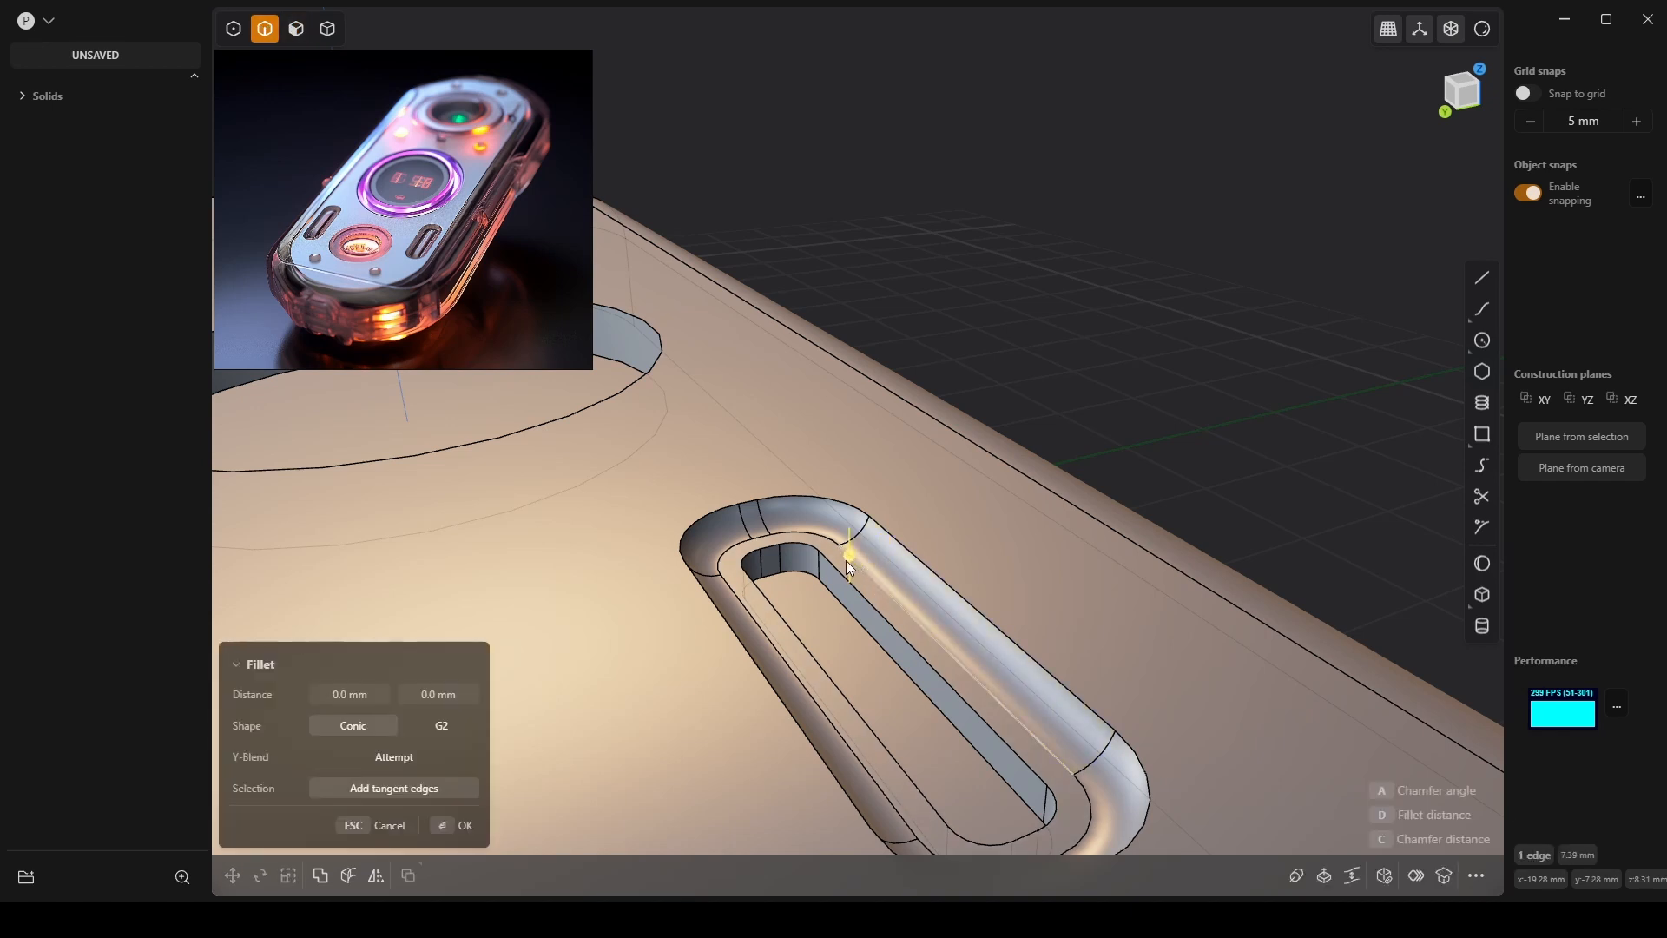
left_click_drag(845, 561, 886, 528)
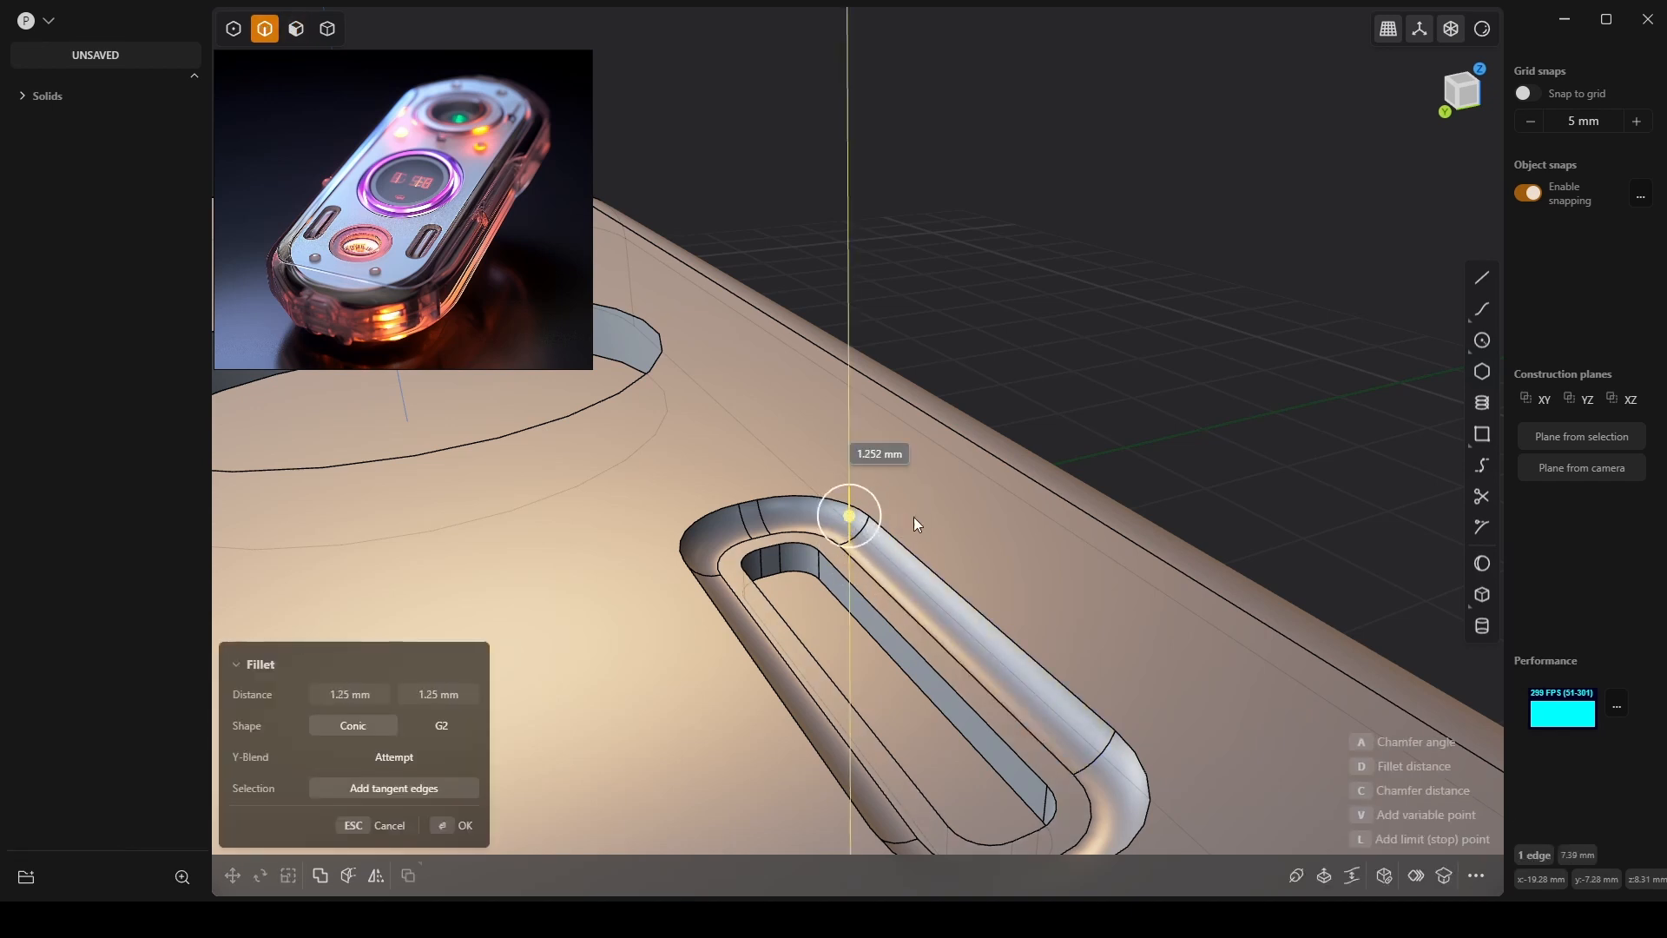
key("Return")
Try a fillet on the slot edge, cancel it, and select the inner rim face.
middle_click_drag(909, 569, 886, 635)
key("f")
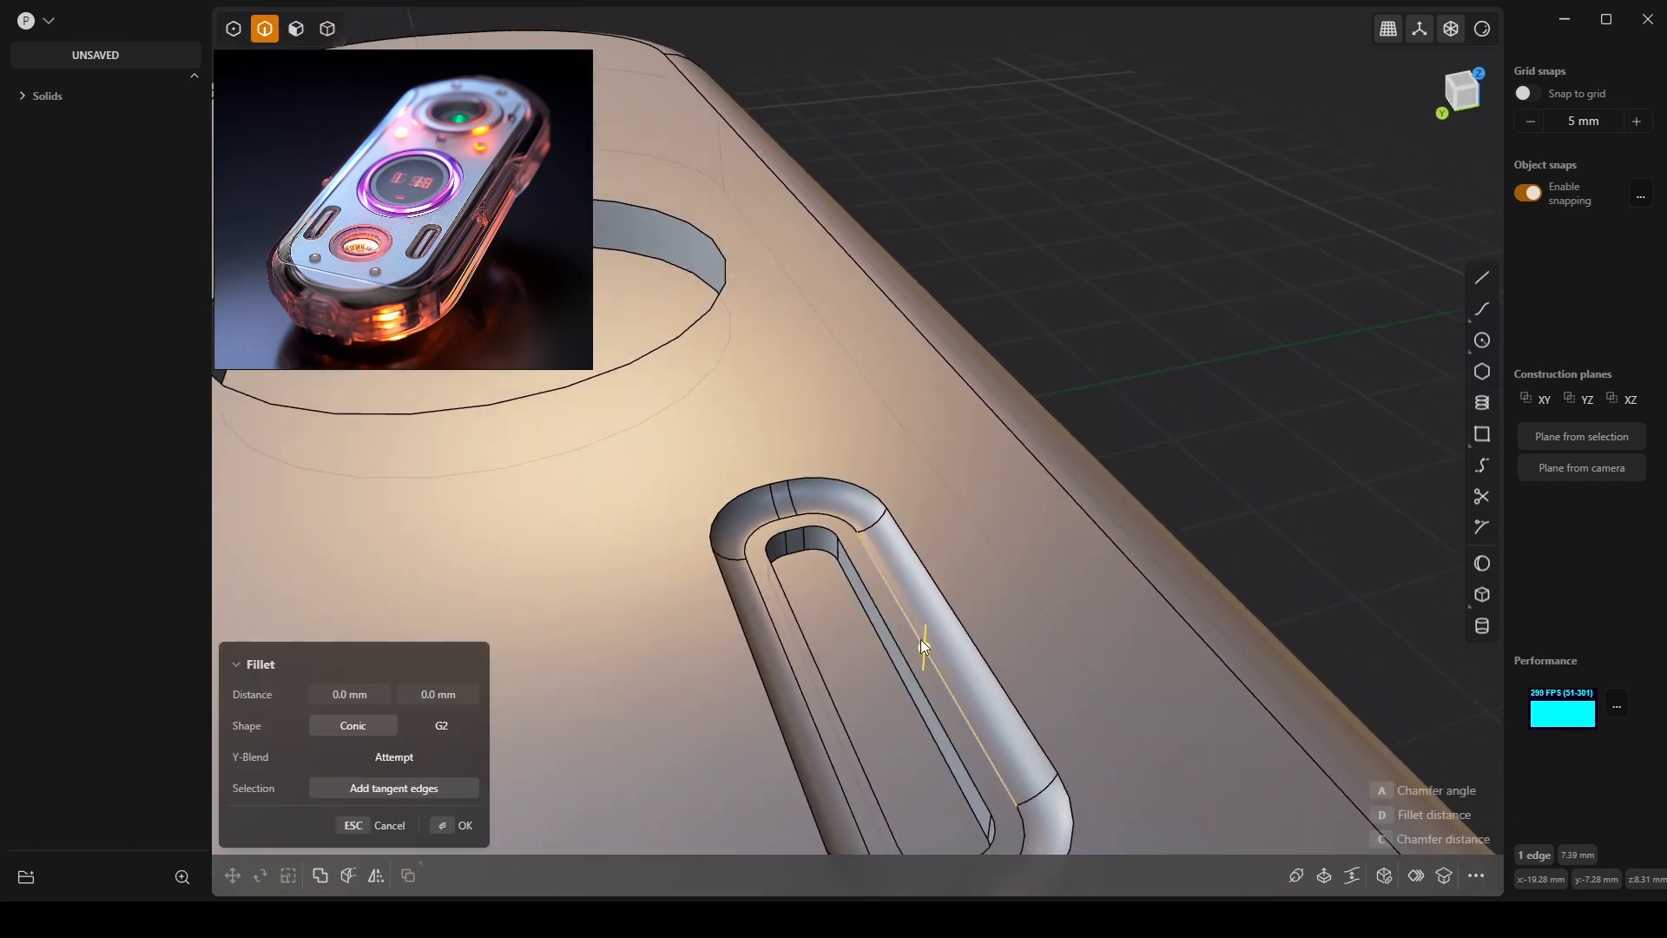
left_click_drag(923, 646, 946, 606)
key("Escape")
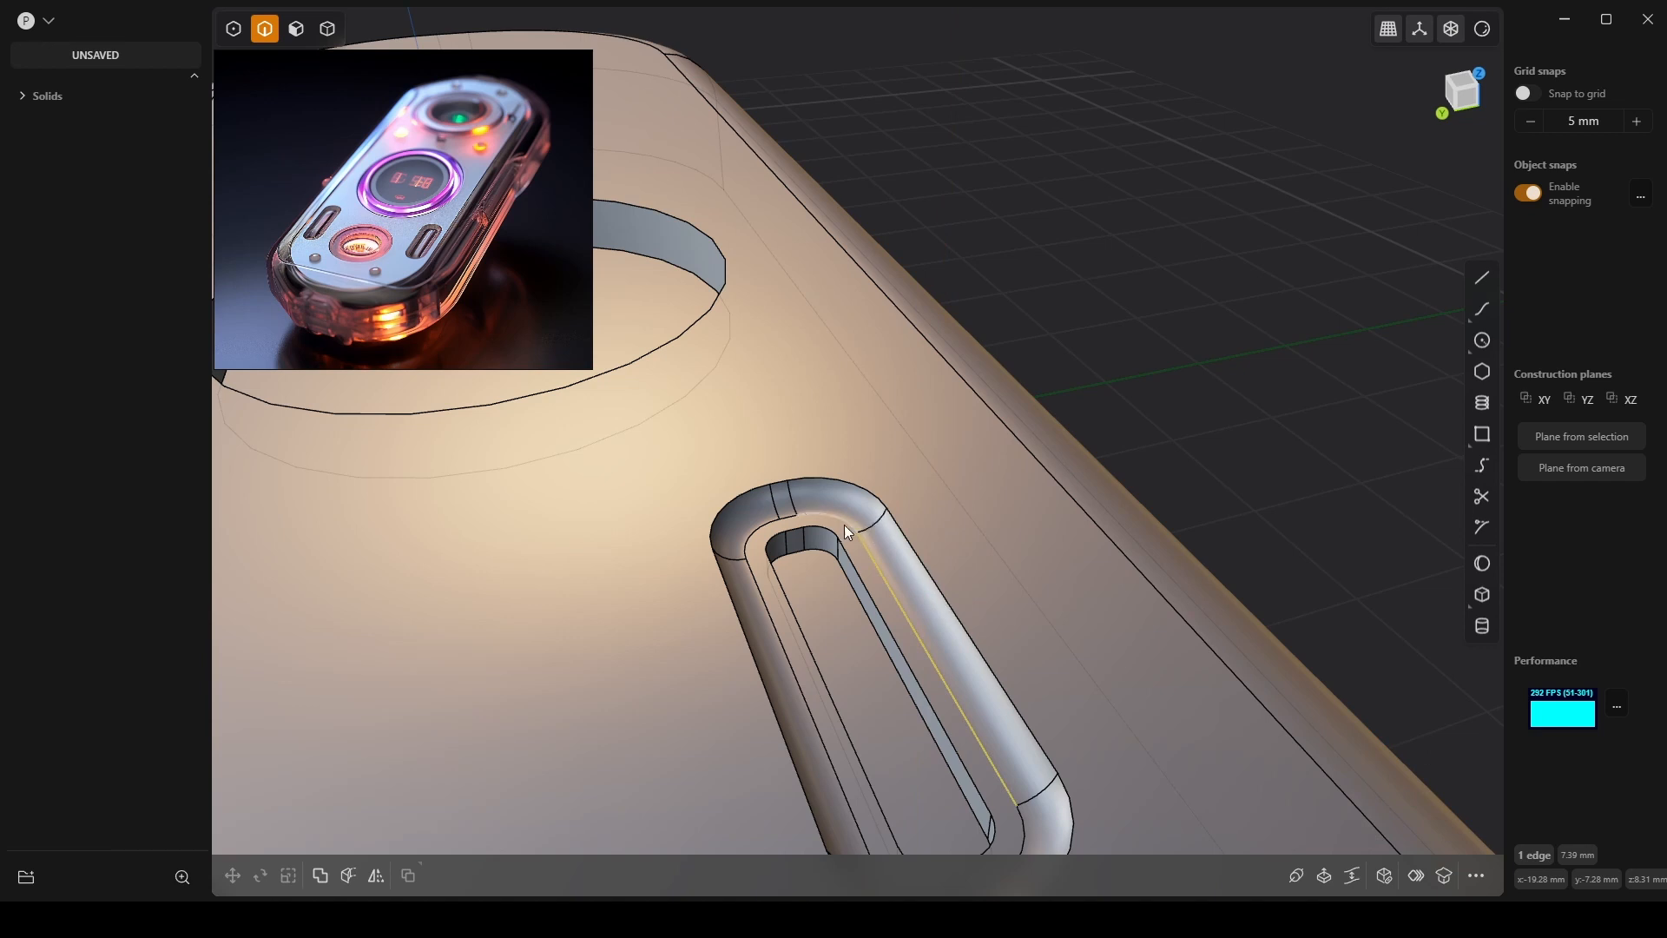
left_click(868, 554)
key("3")
left_click(854, 550)
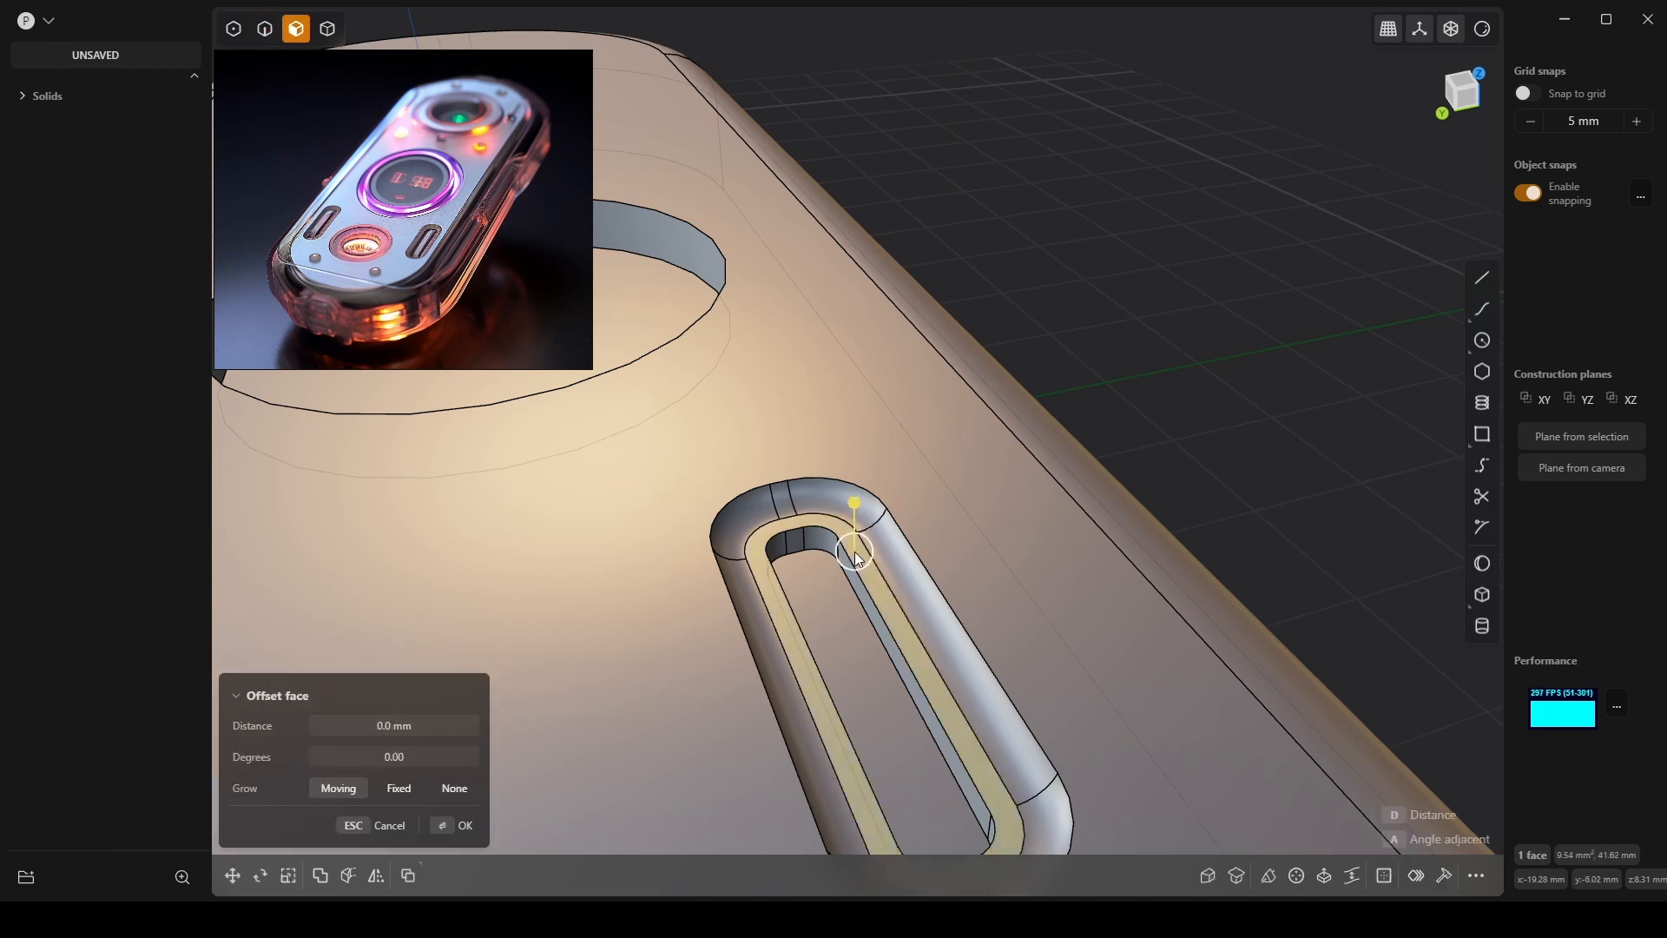
Try scaling the inner rim face, then cancel it.
key("s")
left_click_drag(809, 684, 925, 641)
middle_click_drag(931, 665, 844, 695)
key("Tab")
key("Tab")
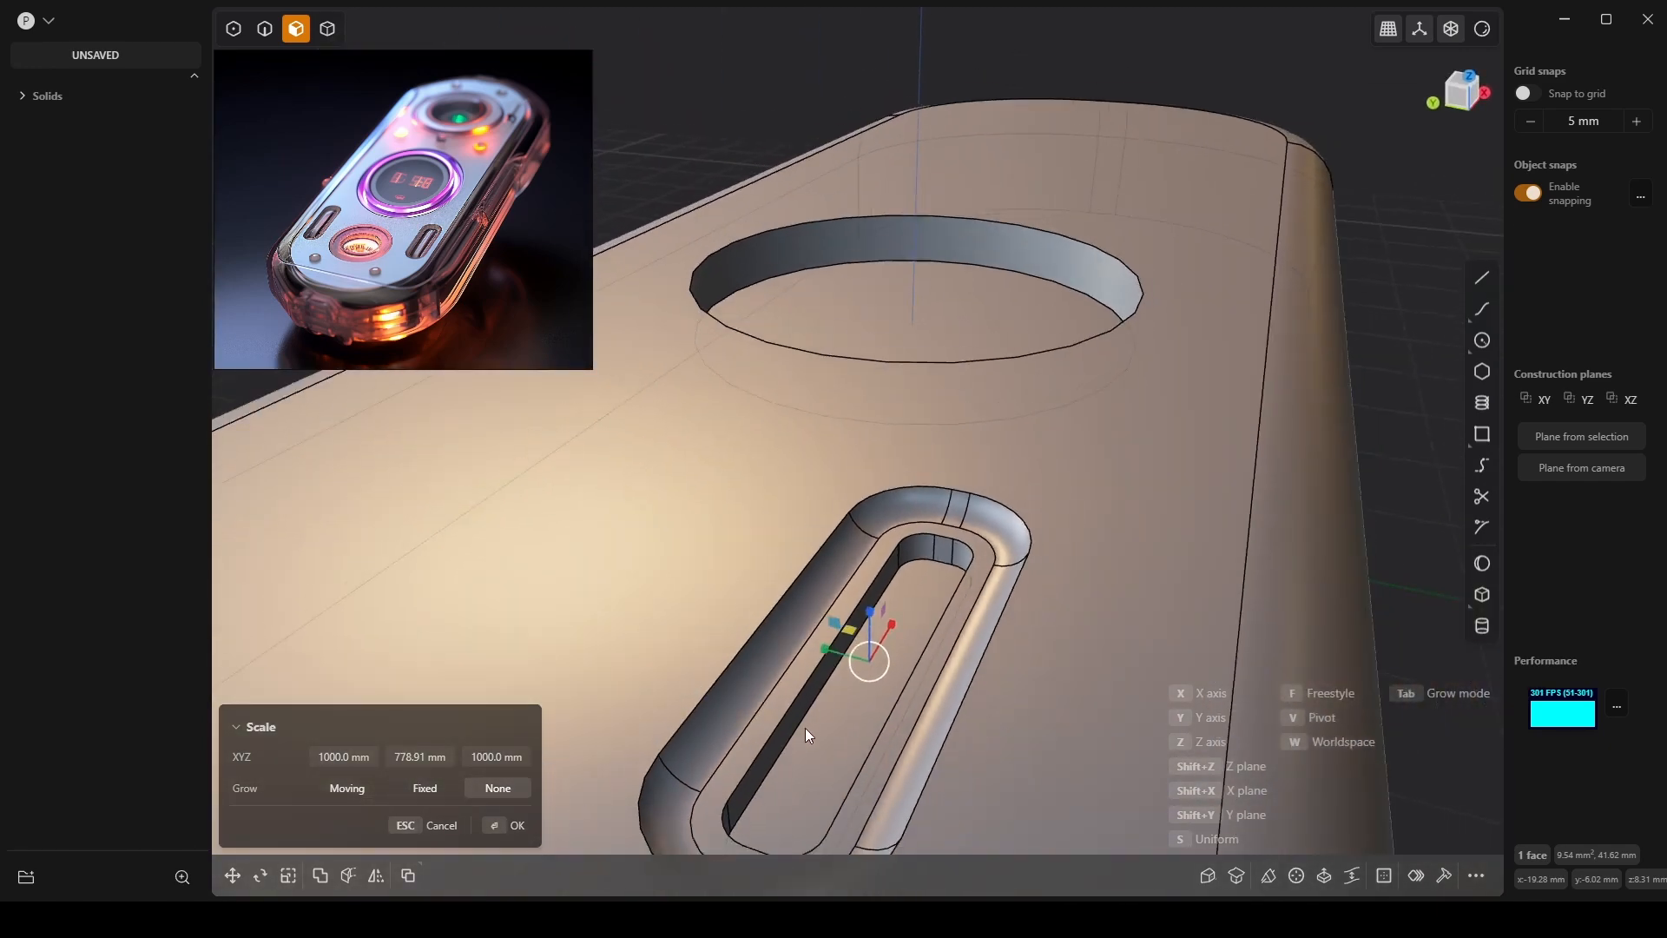
key("Escape")
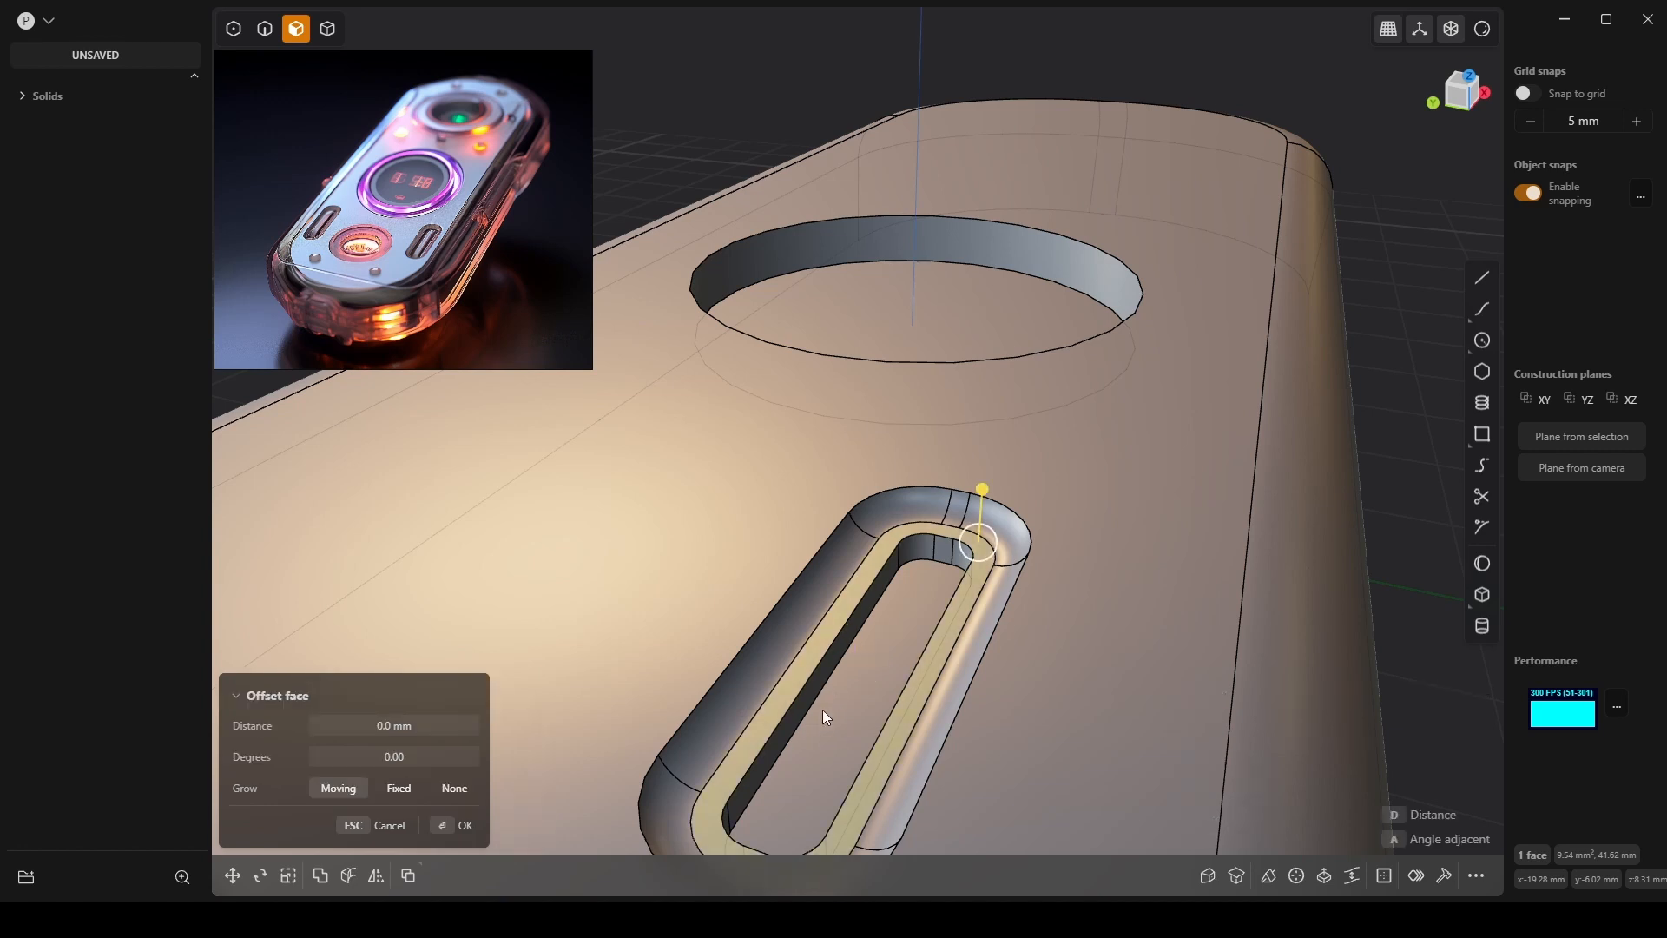
Inset the slot floor's outline by 0.17 mm.
left_click(893, 676)
middle_click_drag(893, 677, 815, 722)
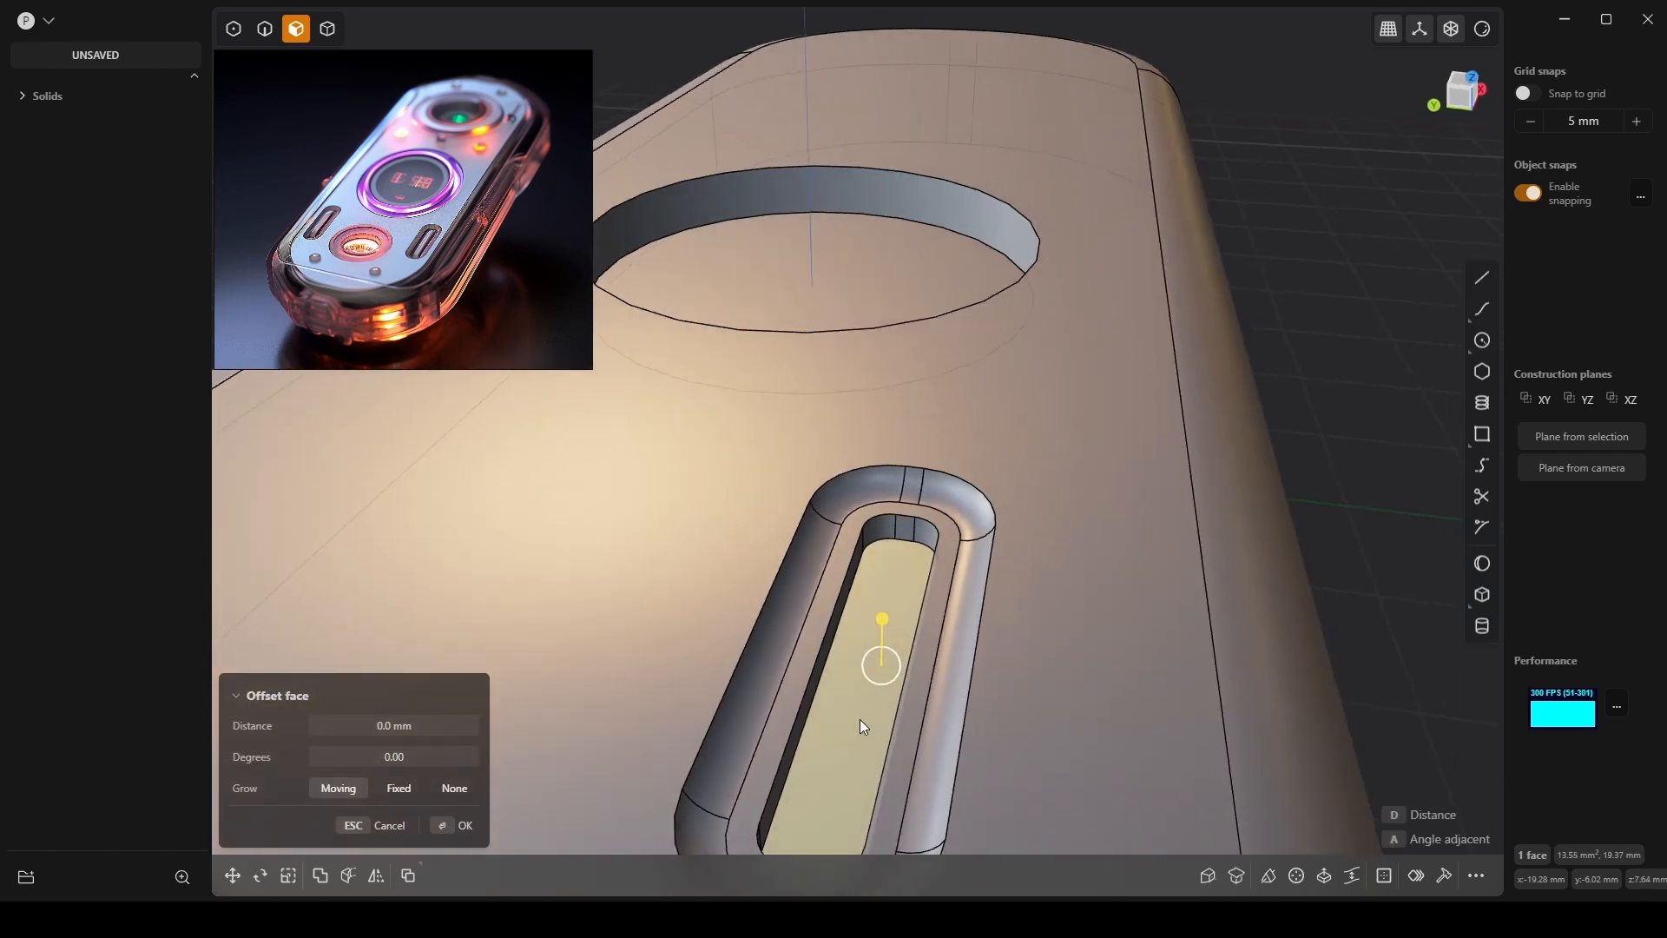
key("o")
left_click_drag(886, 647, 885, 651)
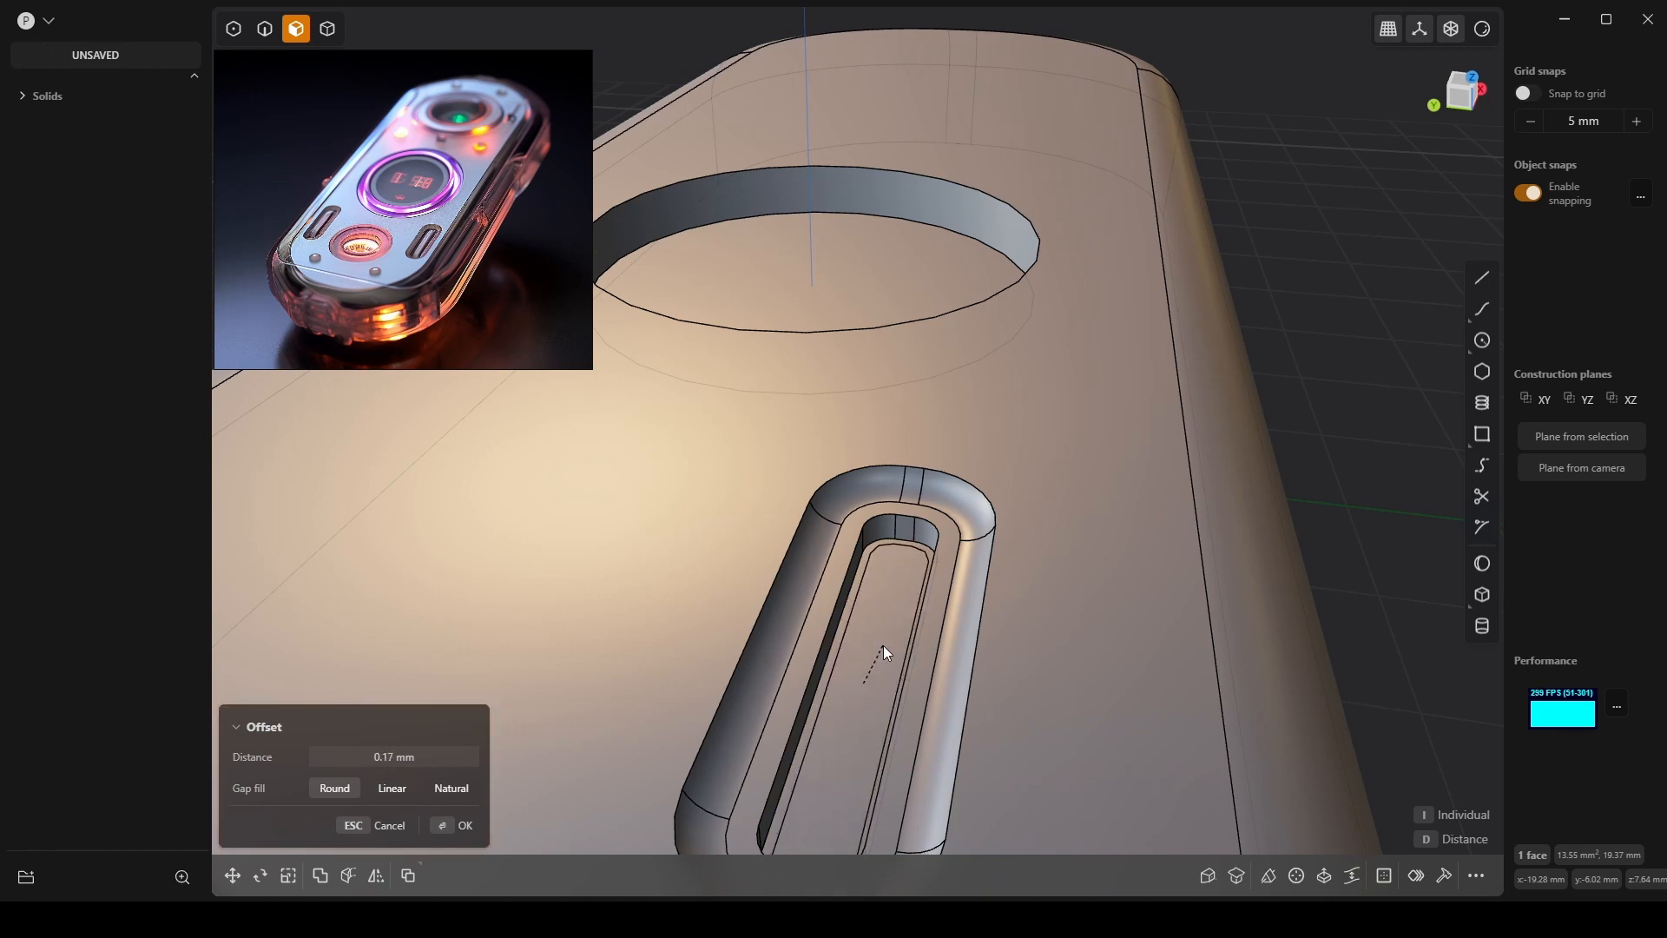
right_click(869, 670)
Raise the inset inner floor face about 1.3 mm into a bar.
left_click(869, 669)
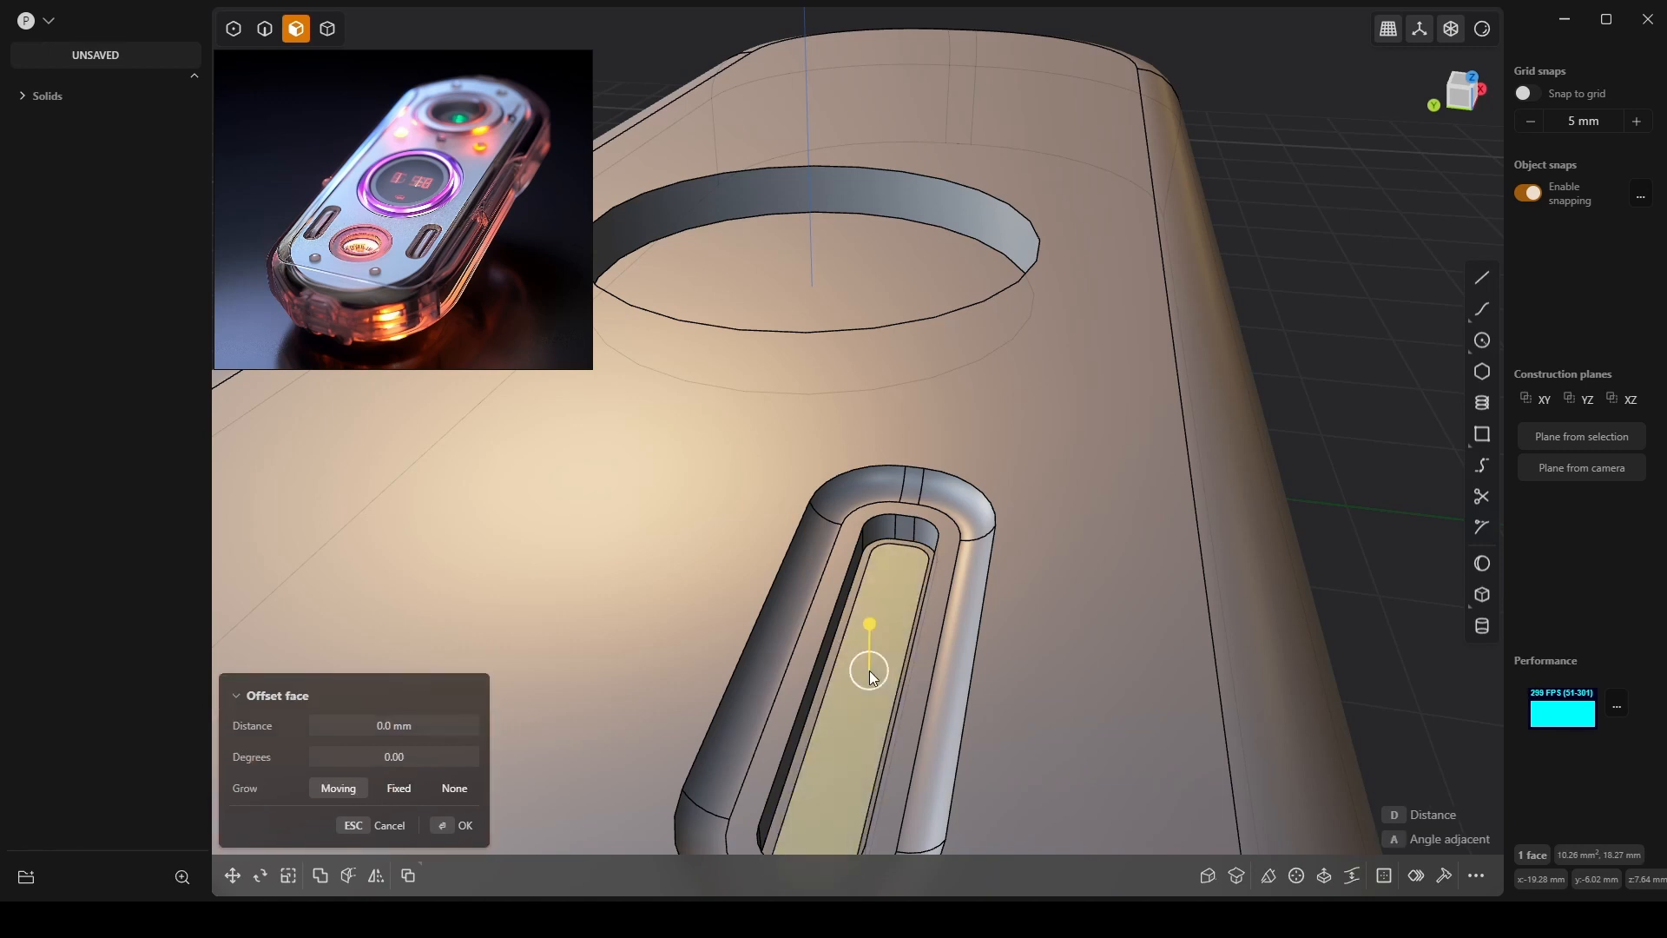
middle_click_drag(869, 669, 886, 681)
left_click_drag(882, 640, 885, 579)
middle_click_drag(1014, 613, 966, 510)
scroll(914, 545, "up", 8)
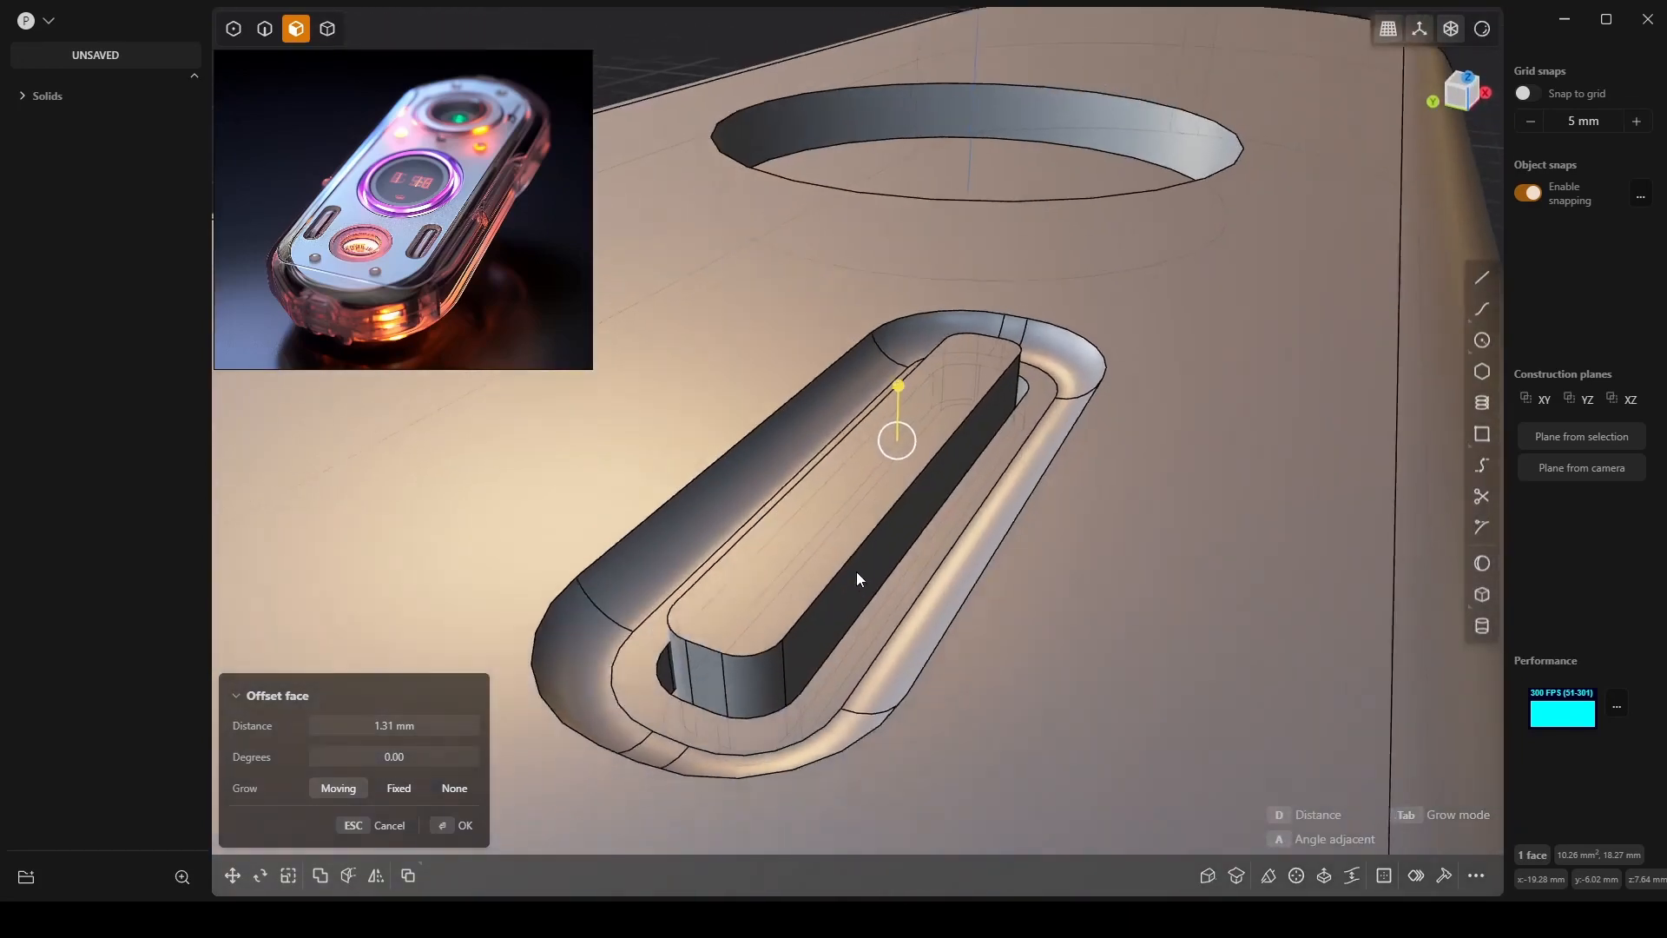
middle_click_drag(856, 578, 839, 569)
right_click(836, 569)
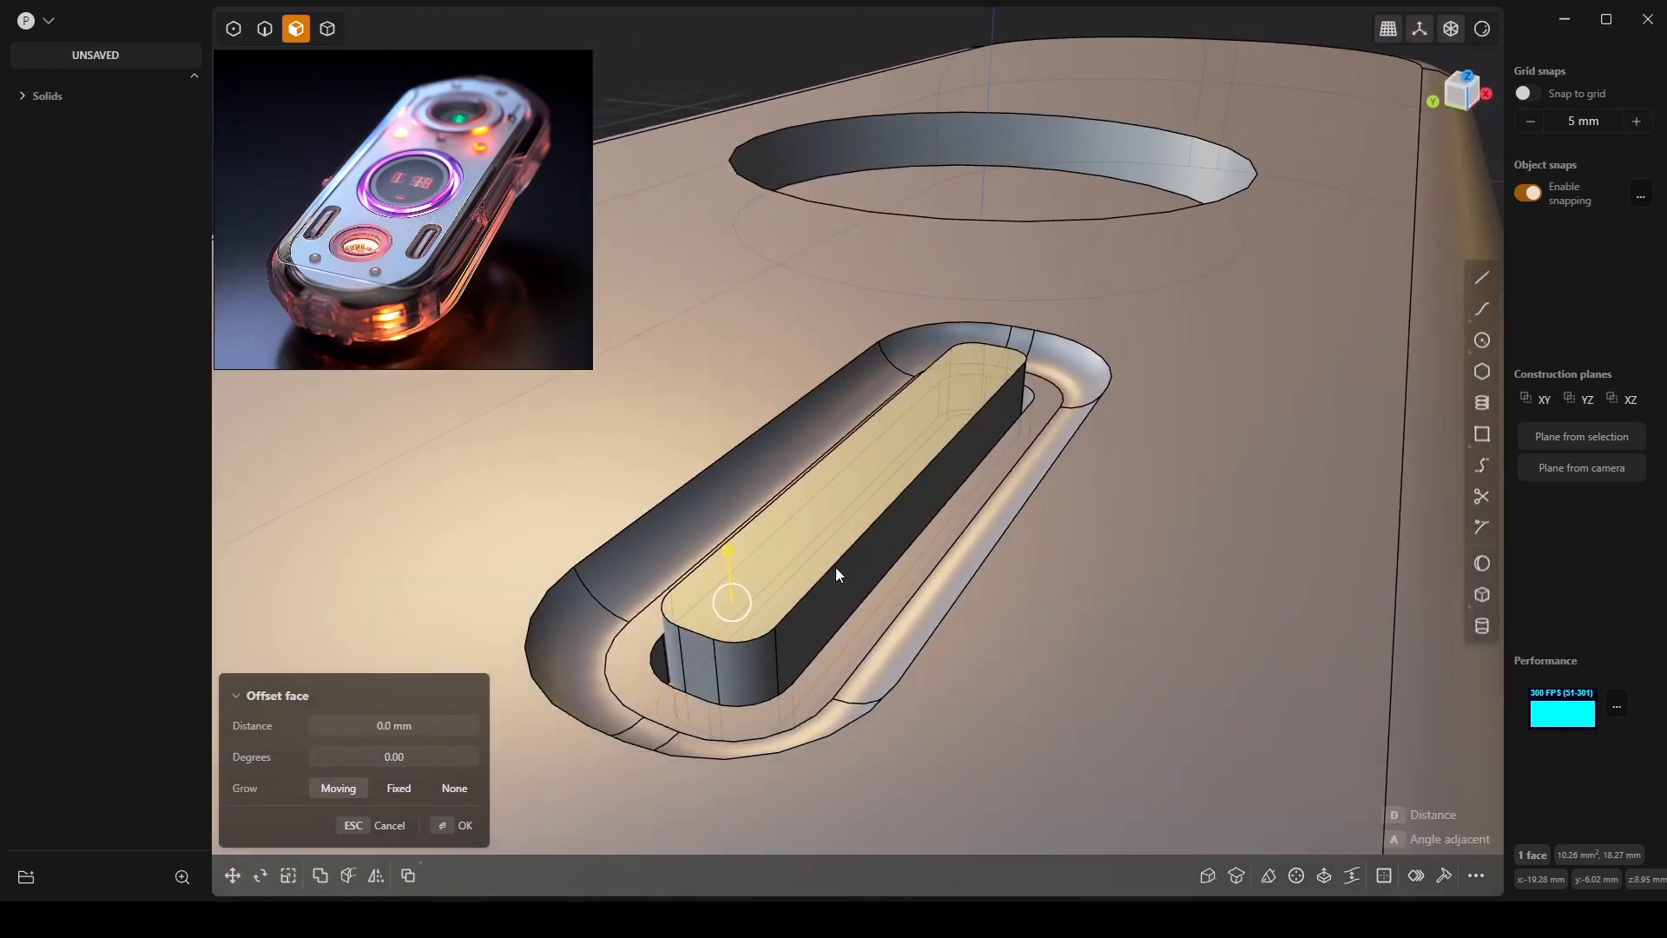
Select the raised bar's top edge in edge mode.
left_click(836, 570)
key("2")
left_click(831, 573)
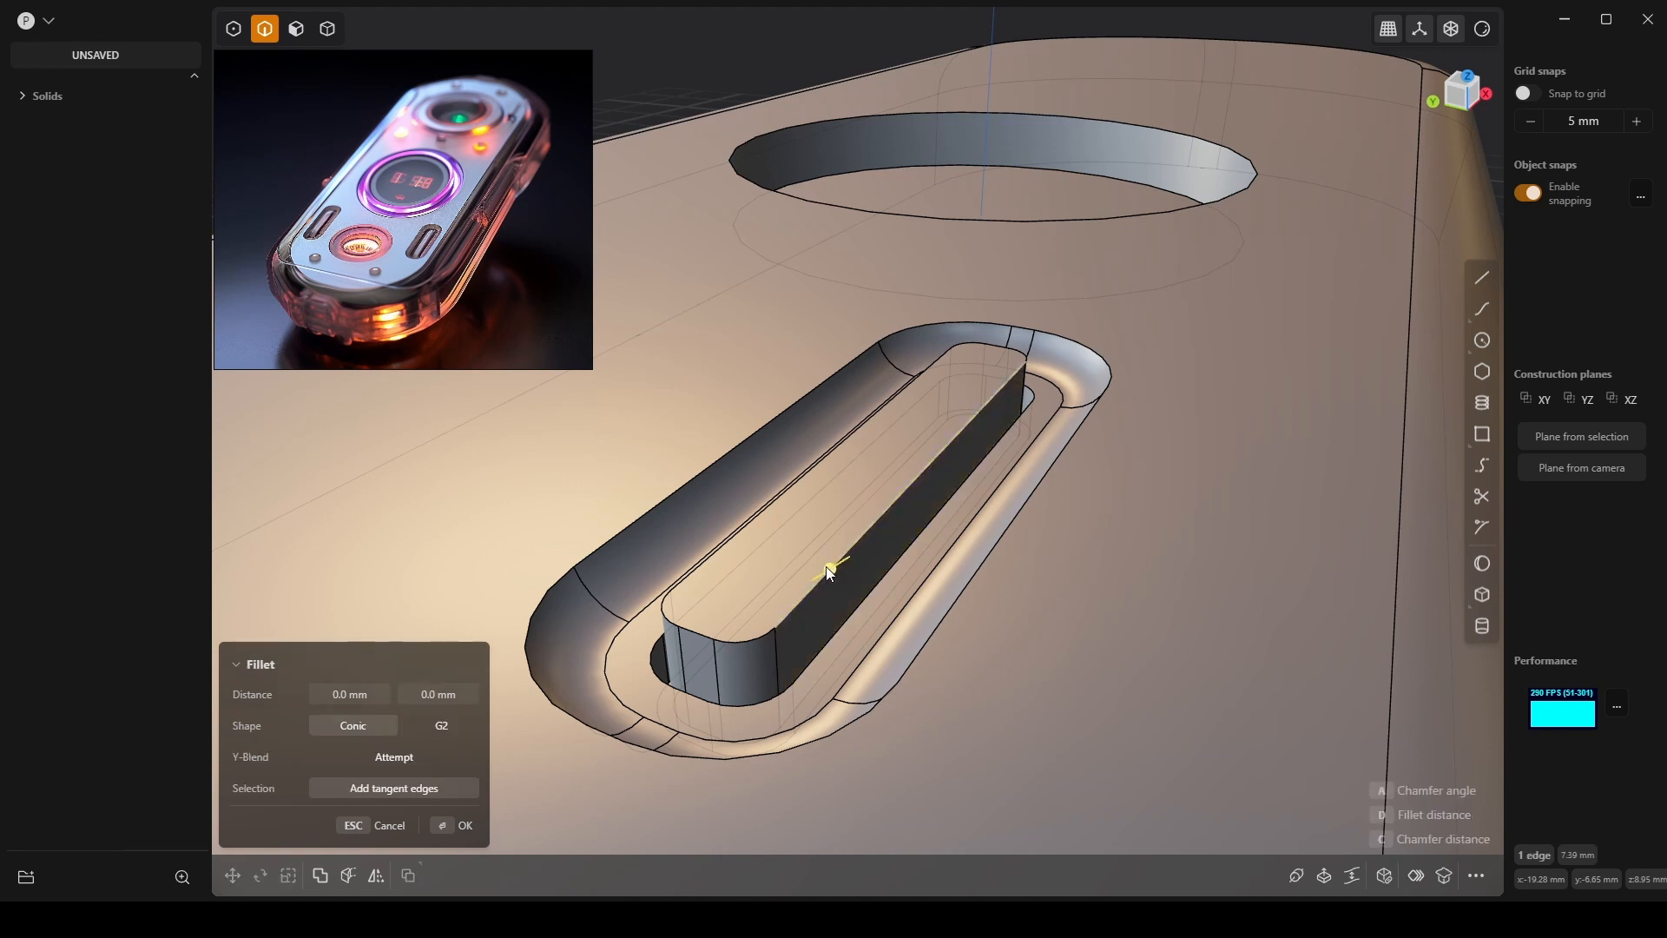
Try a small fillet of about 0.28 mm on the bar's top edge, then cancel it.
left_click(370, 789)
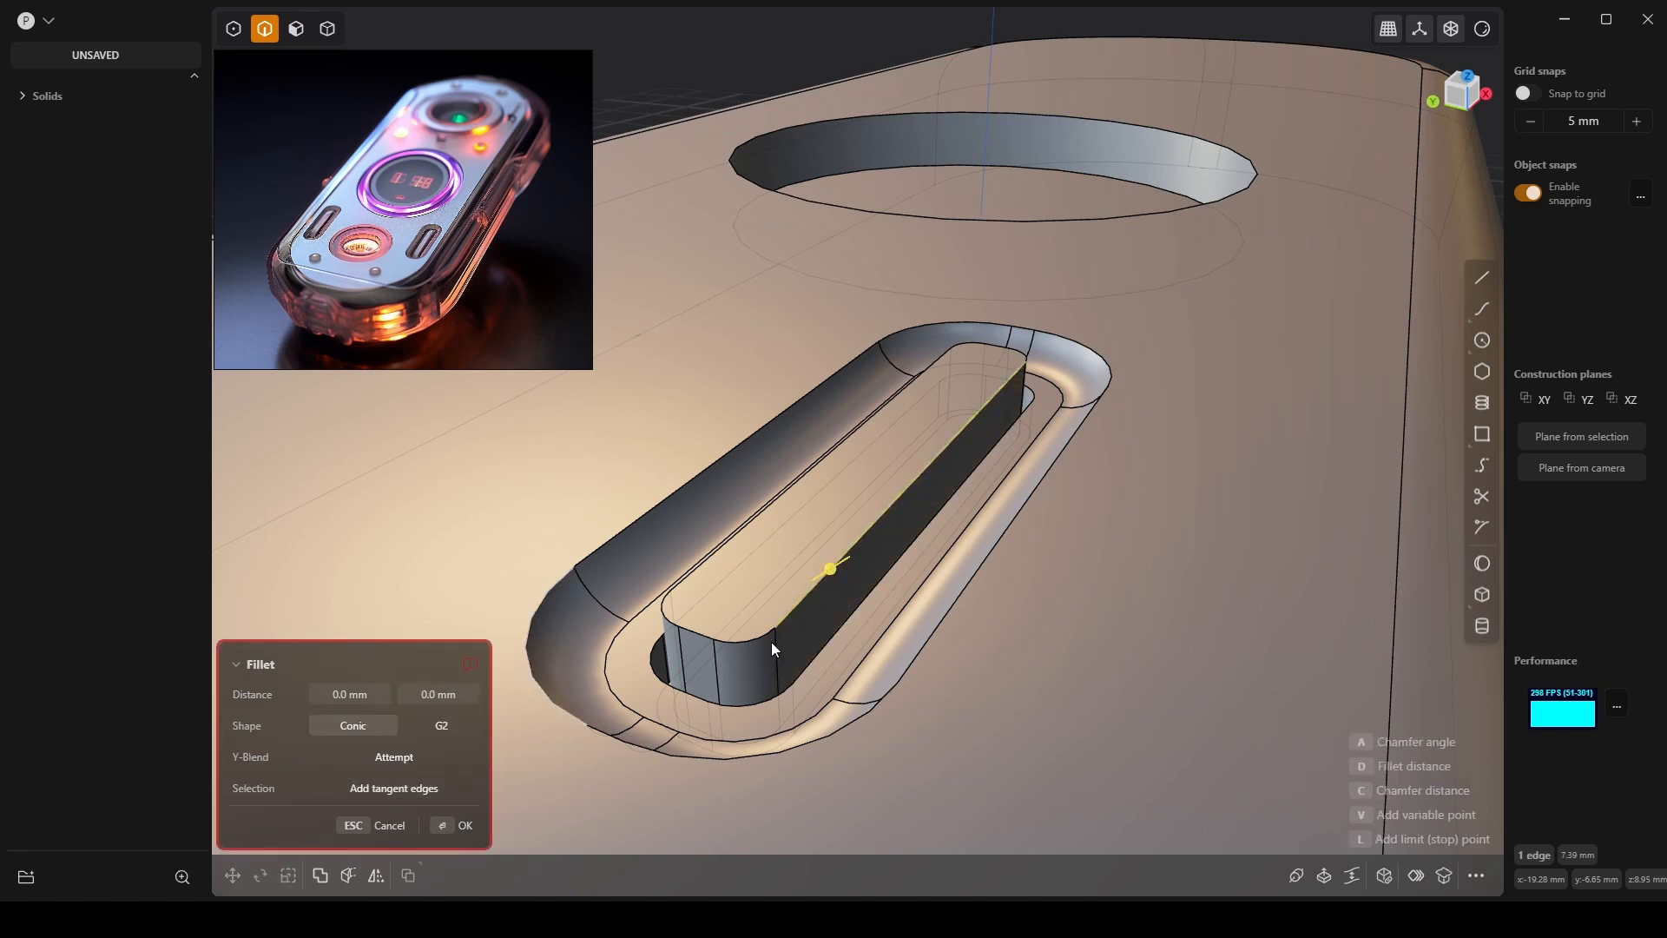
left_click_drag(831, 569, 862, 557)
key("Escape")
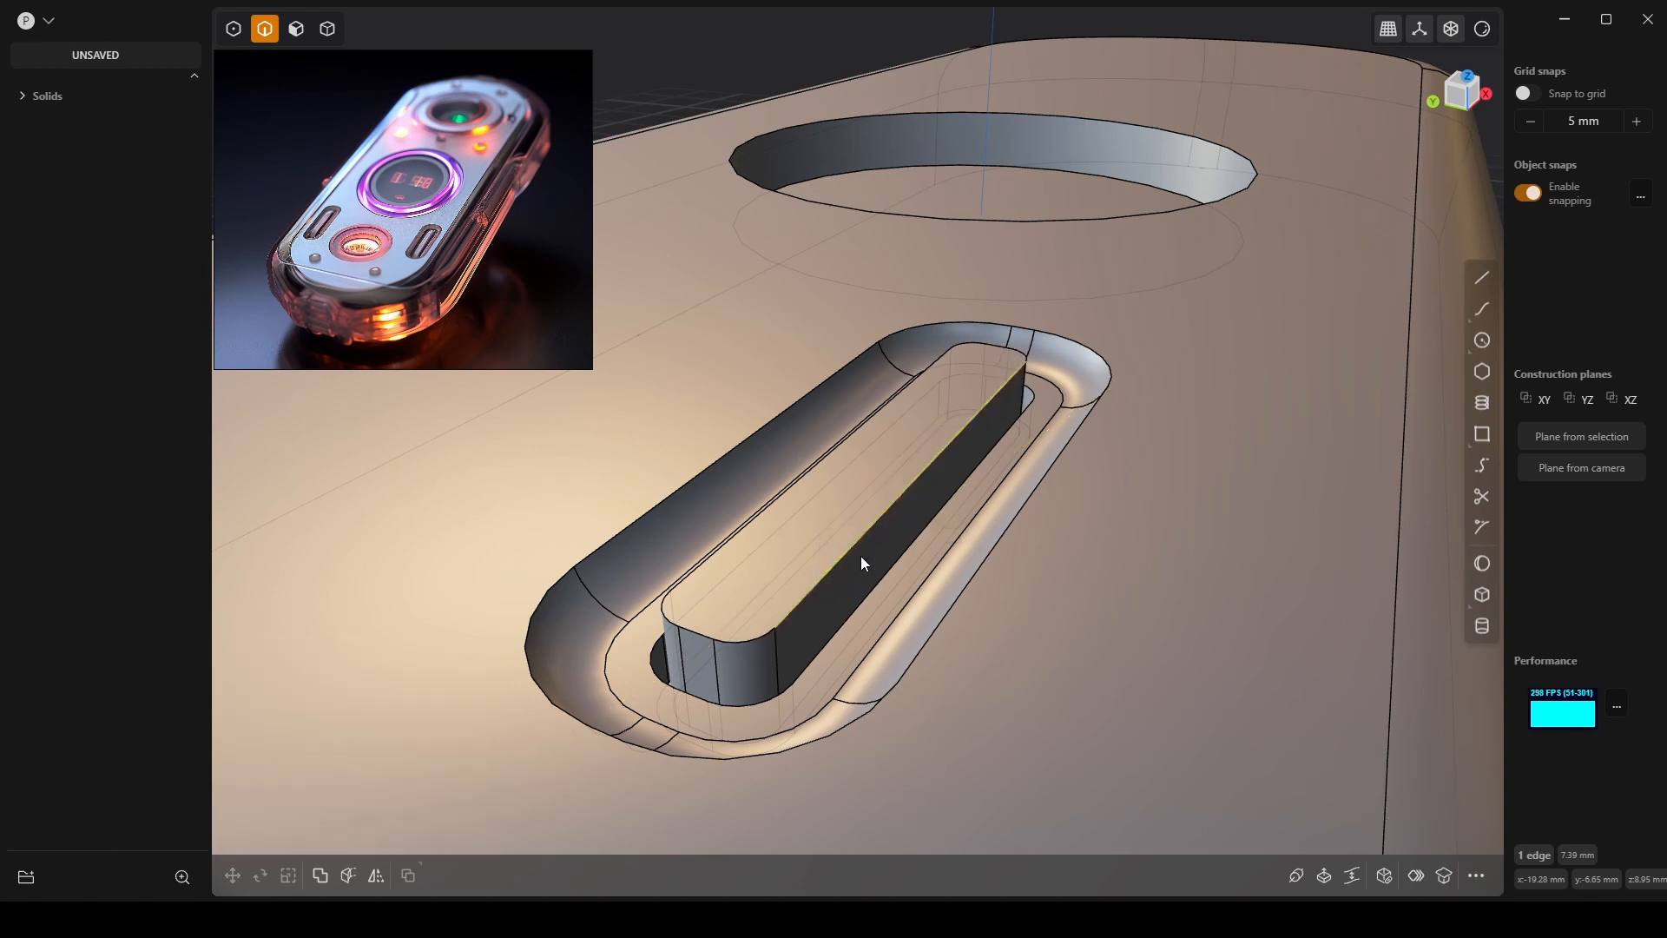
key("f")
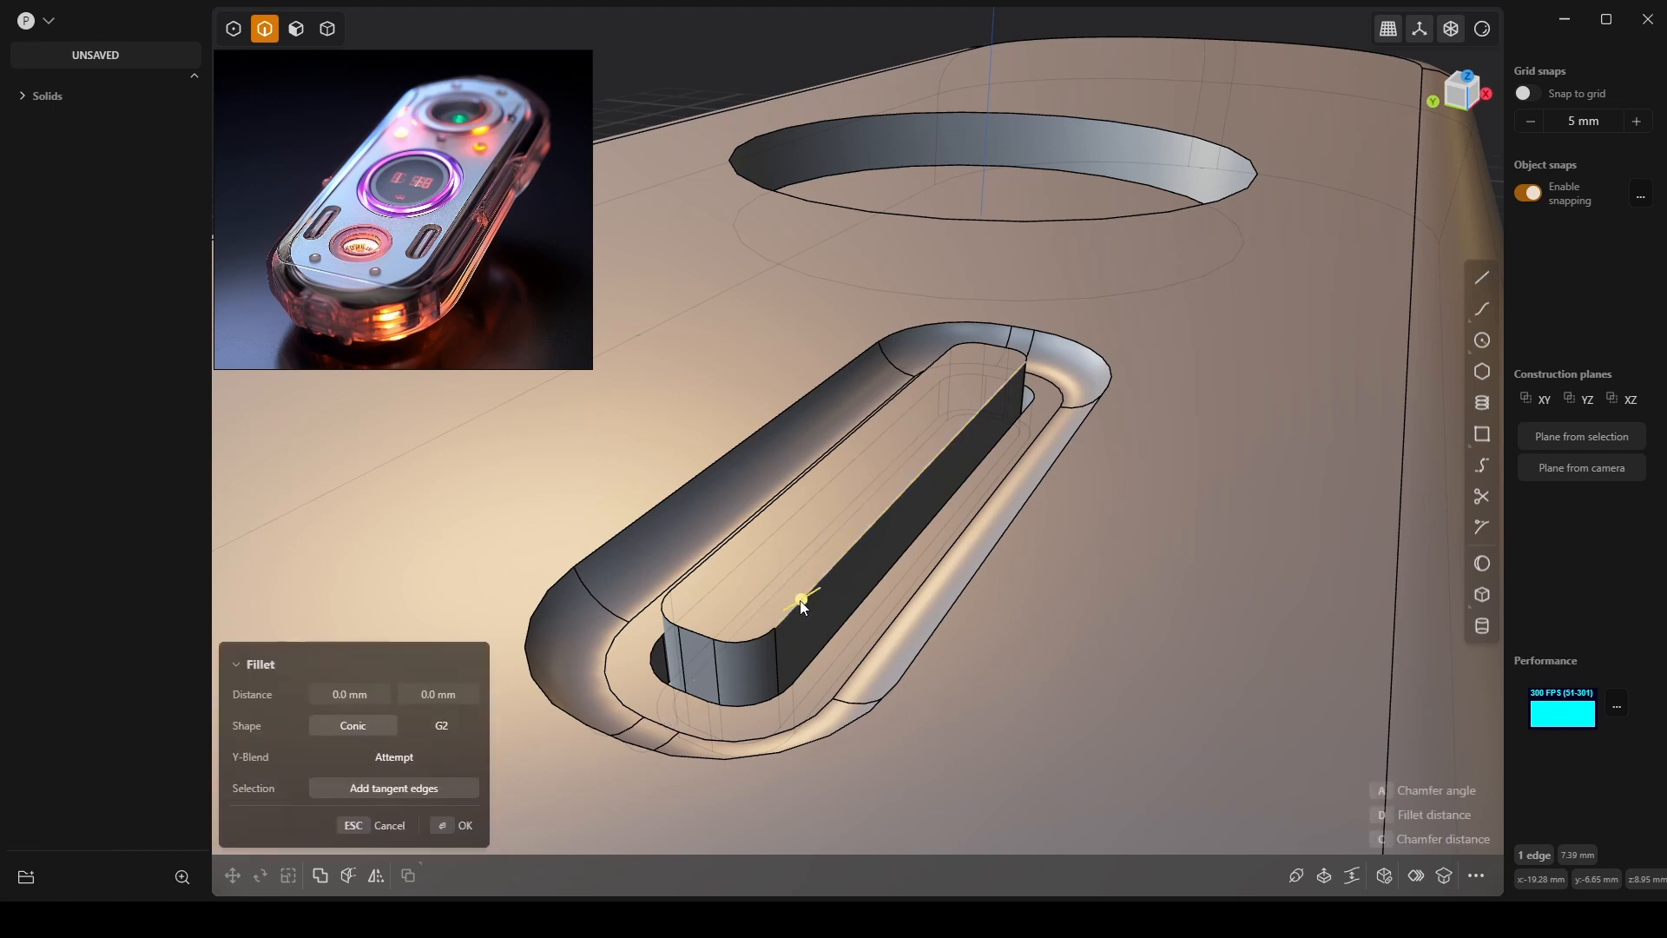
left_click_drag(803, 599, 778, 540)
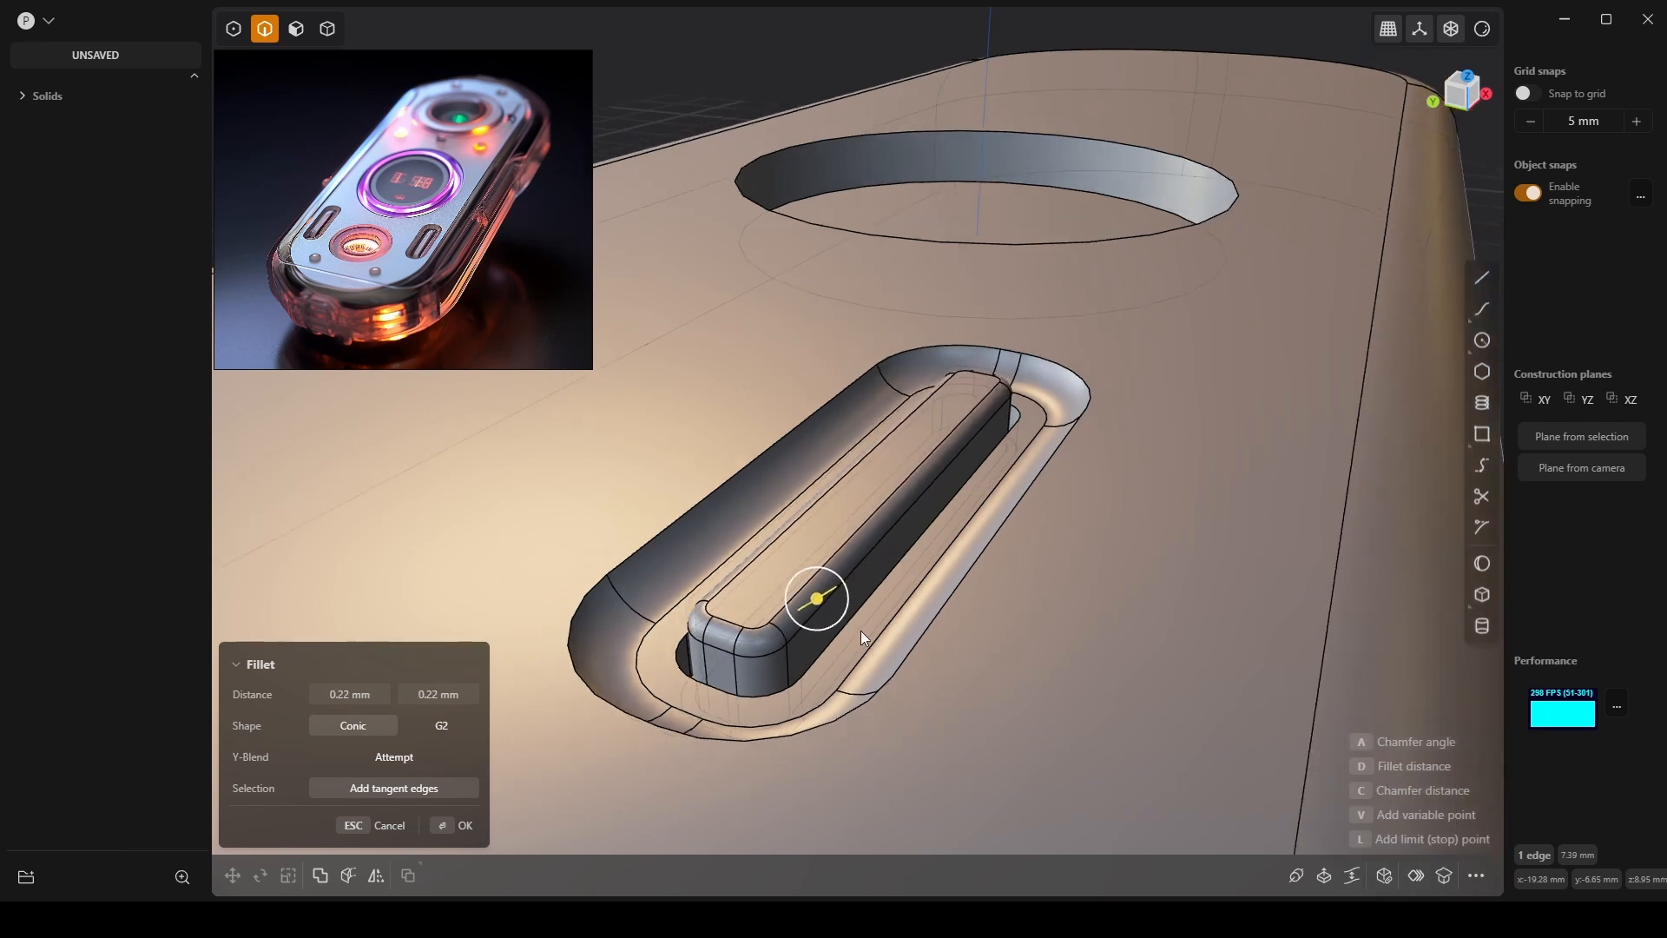
scroll(826, 636, "up", 2)
key("Escape")
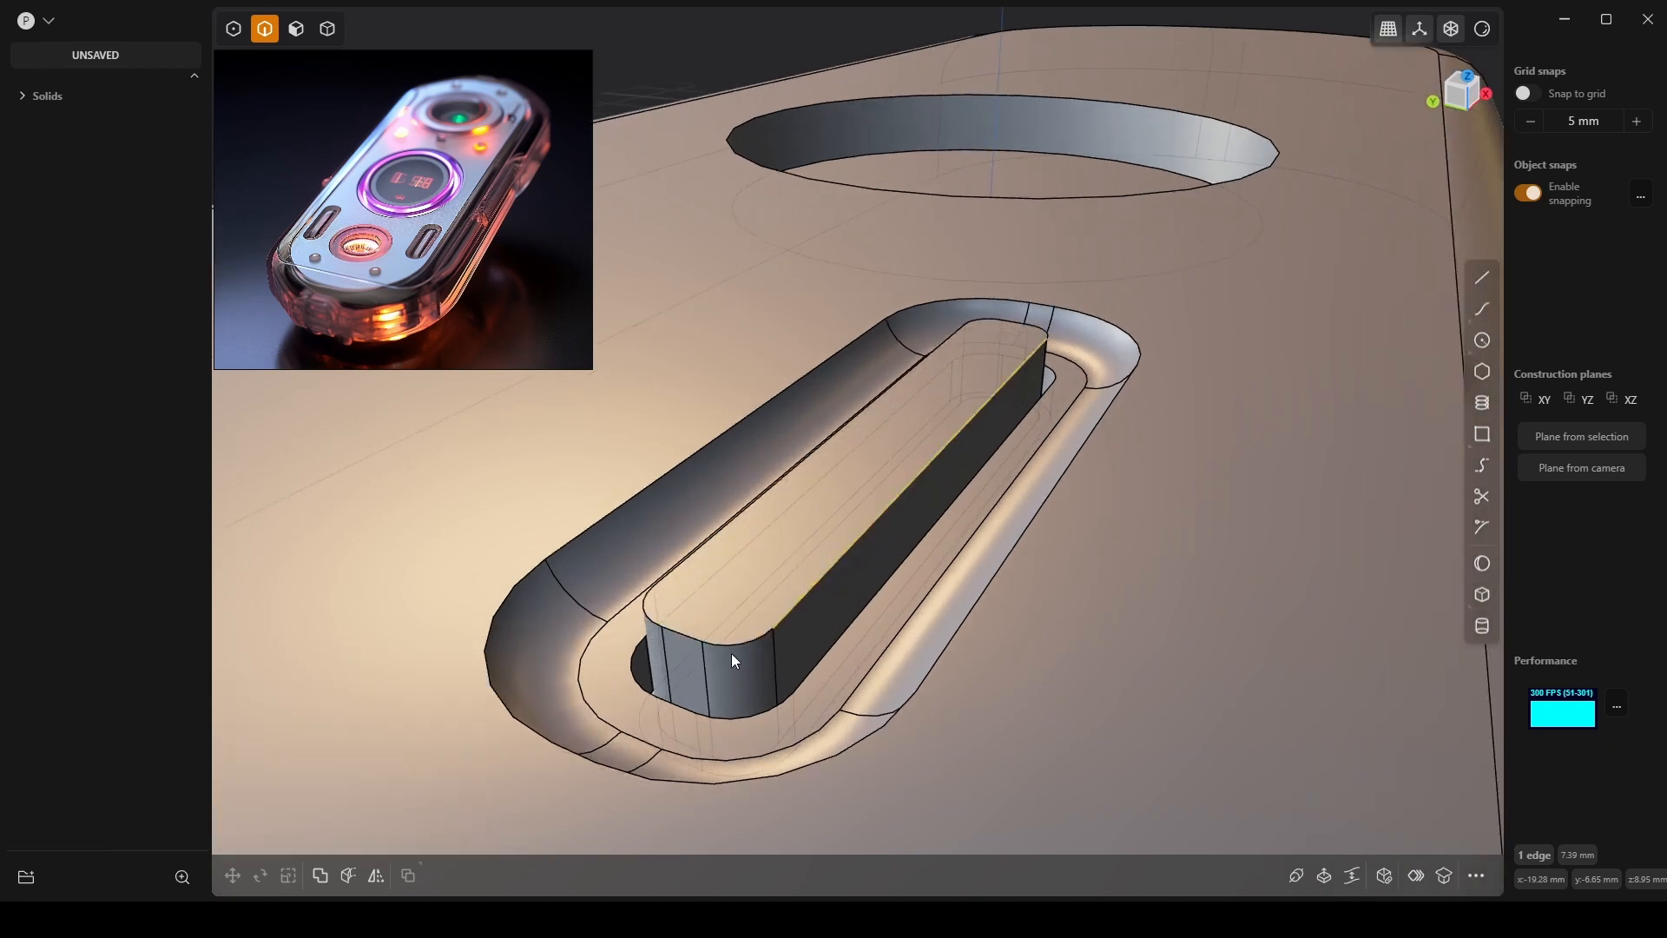
middle_click_drag(748, 654, 804, 607)
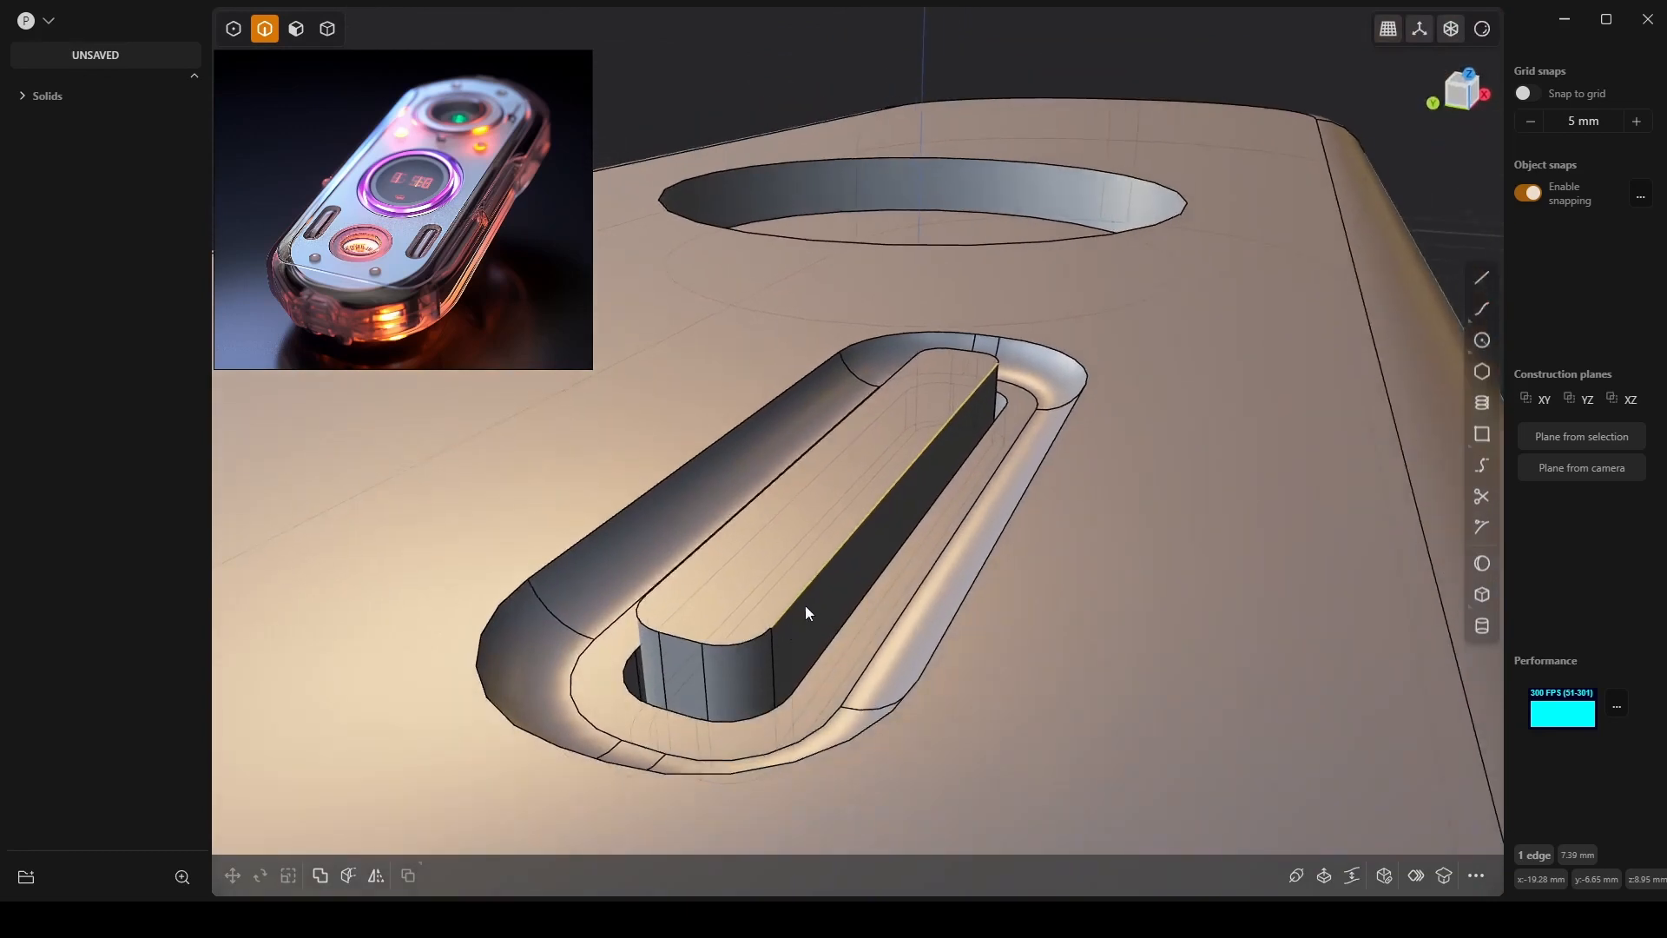
Fillet the bar's top edge at about 0.62 mm and confirm.
key("f")
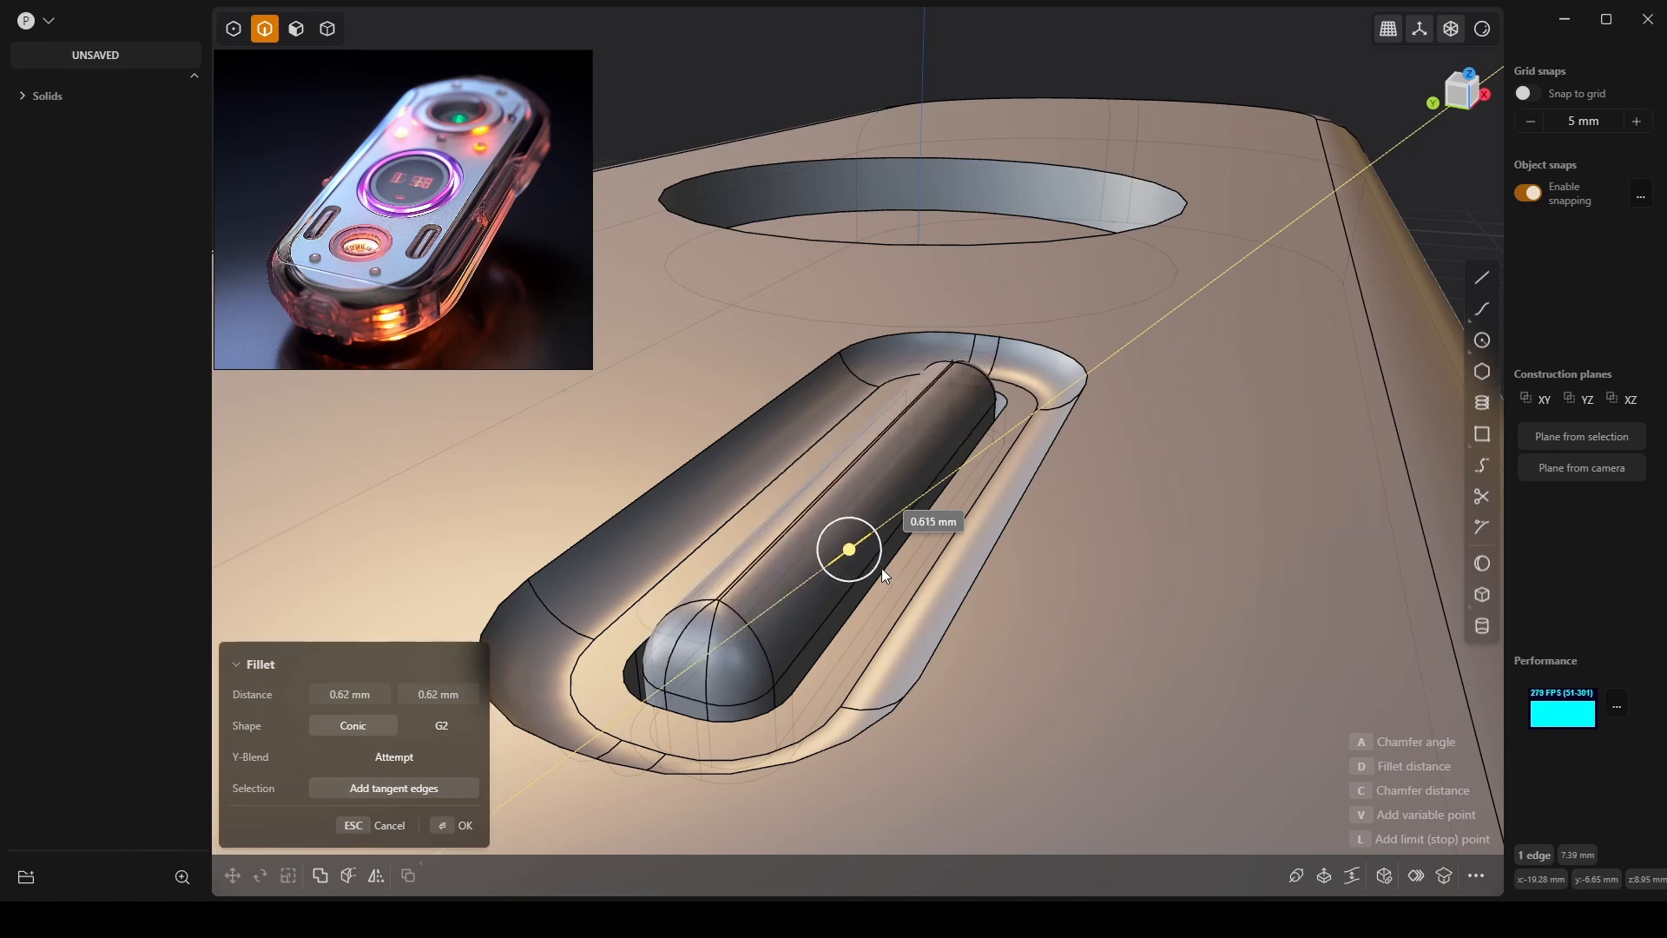
left_click(878, 567)
scroll(966, 623, "down", 2)
key("Return")
scroll(964, 625, "down", 2)
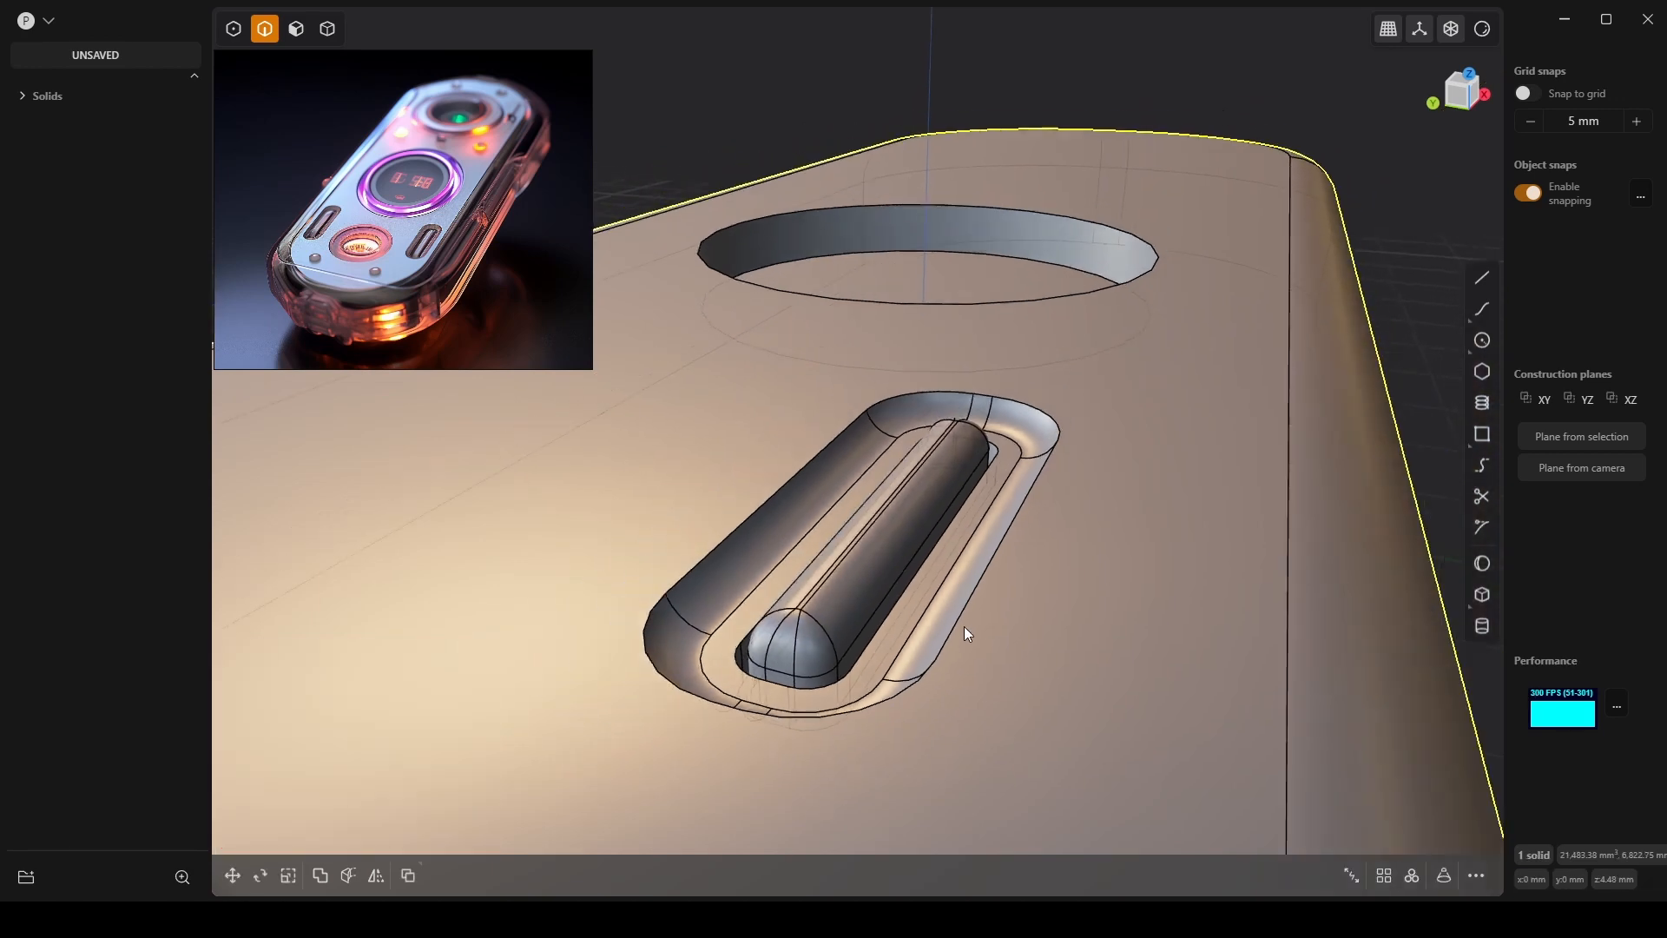
mouse_move(964, 627)
middle_mouse_down()
mouse_move(945, 684)
mouse_move(966, 633)
middle_mouse_up()
scroll(958, 660, "down", 6)
left_click(1233, 695)
middle_click_drag(1235, 695, 1238, 659)
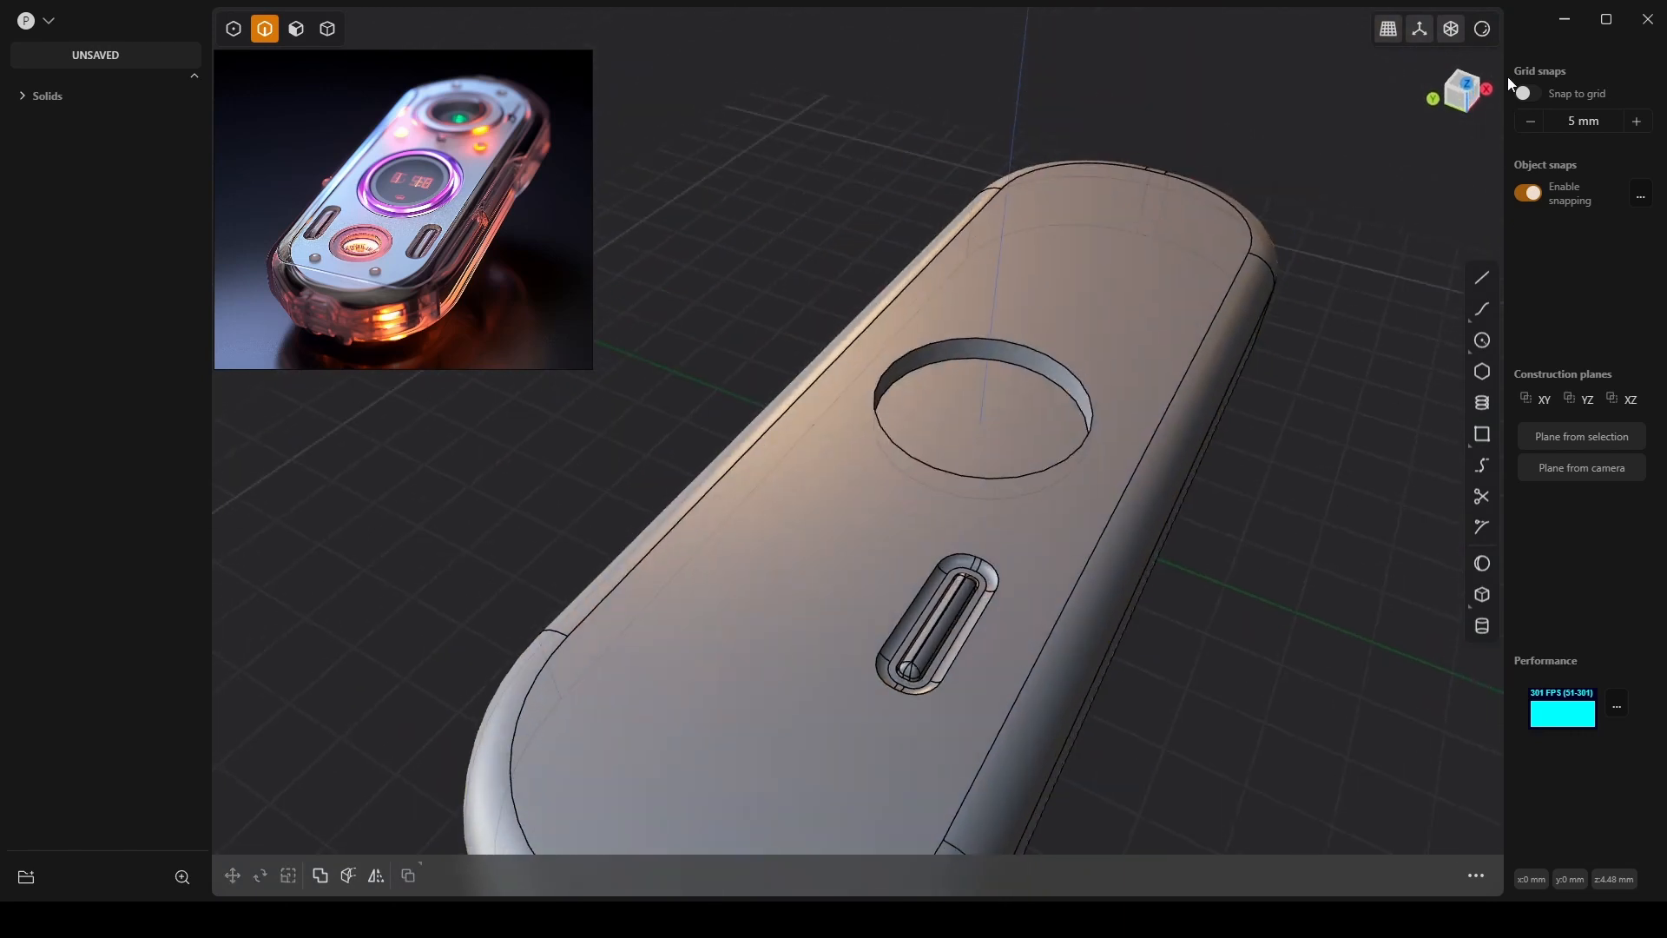
left_click(1482, 31)
mouse_move(1483, 33)
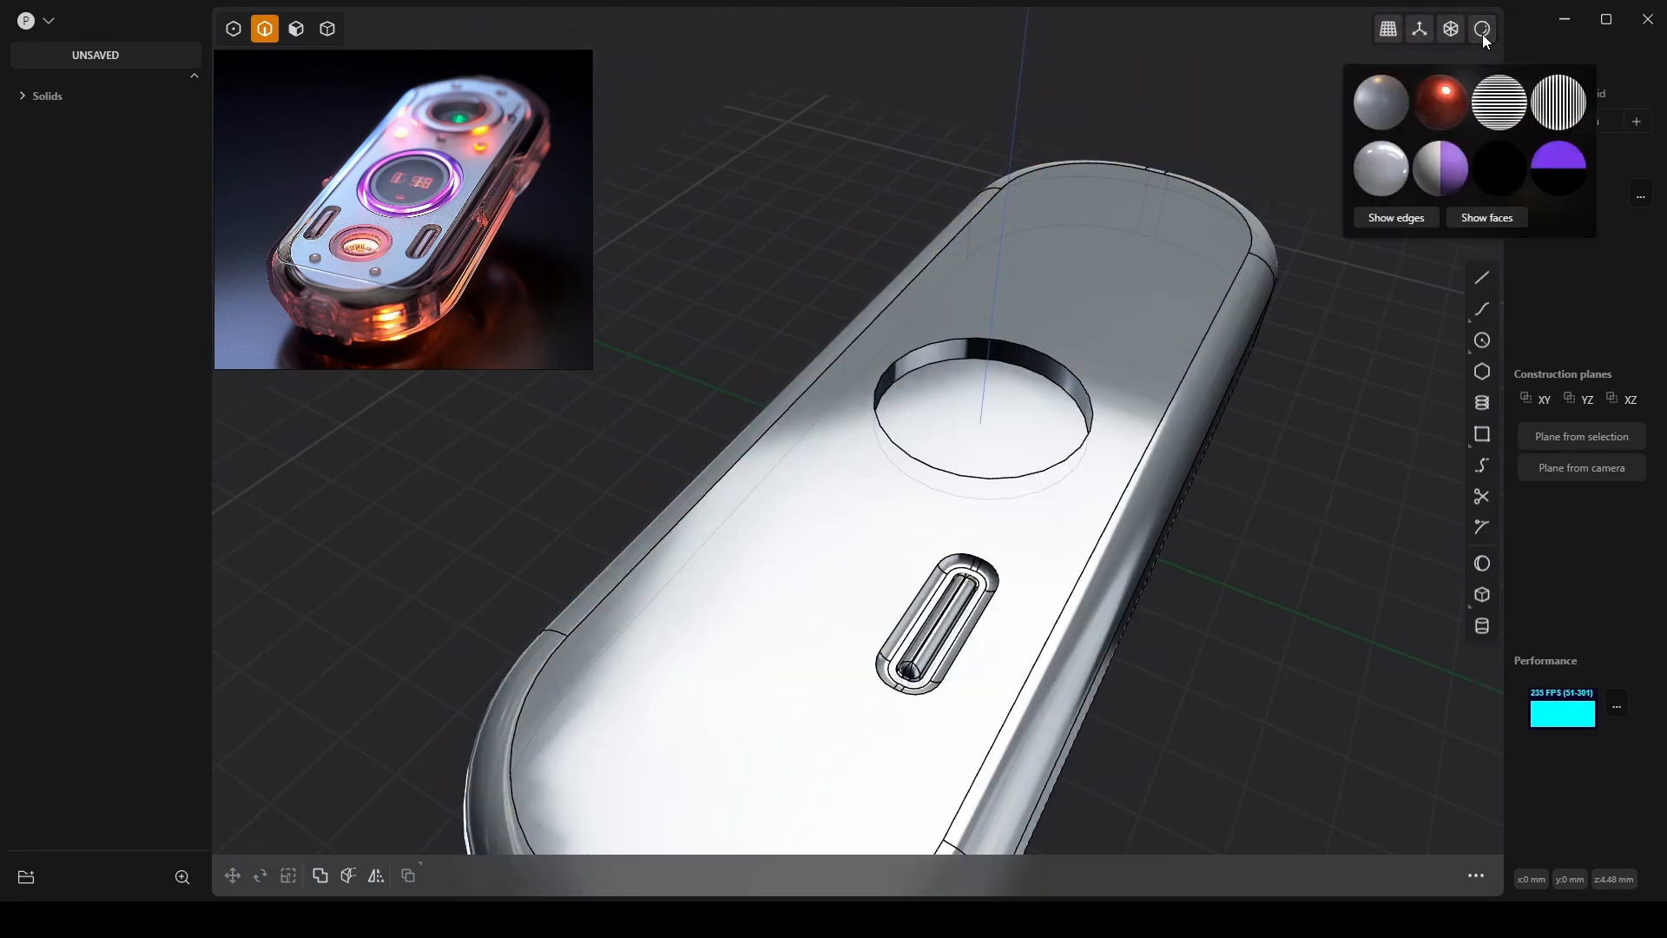
left_click(1402, 218)
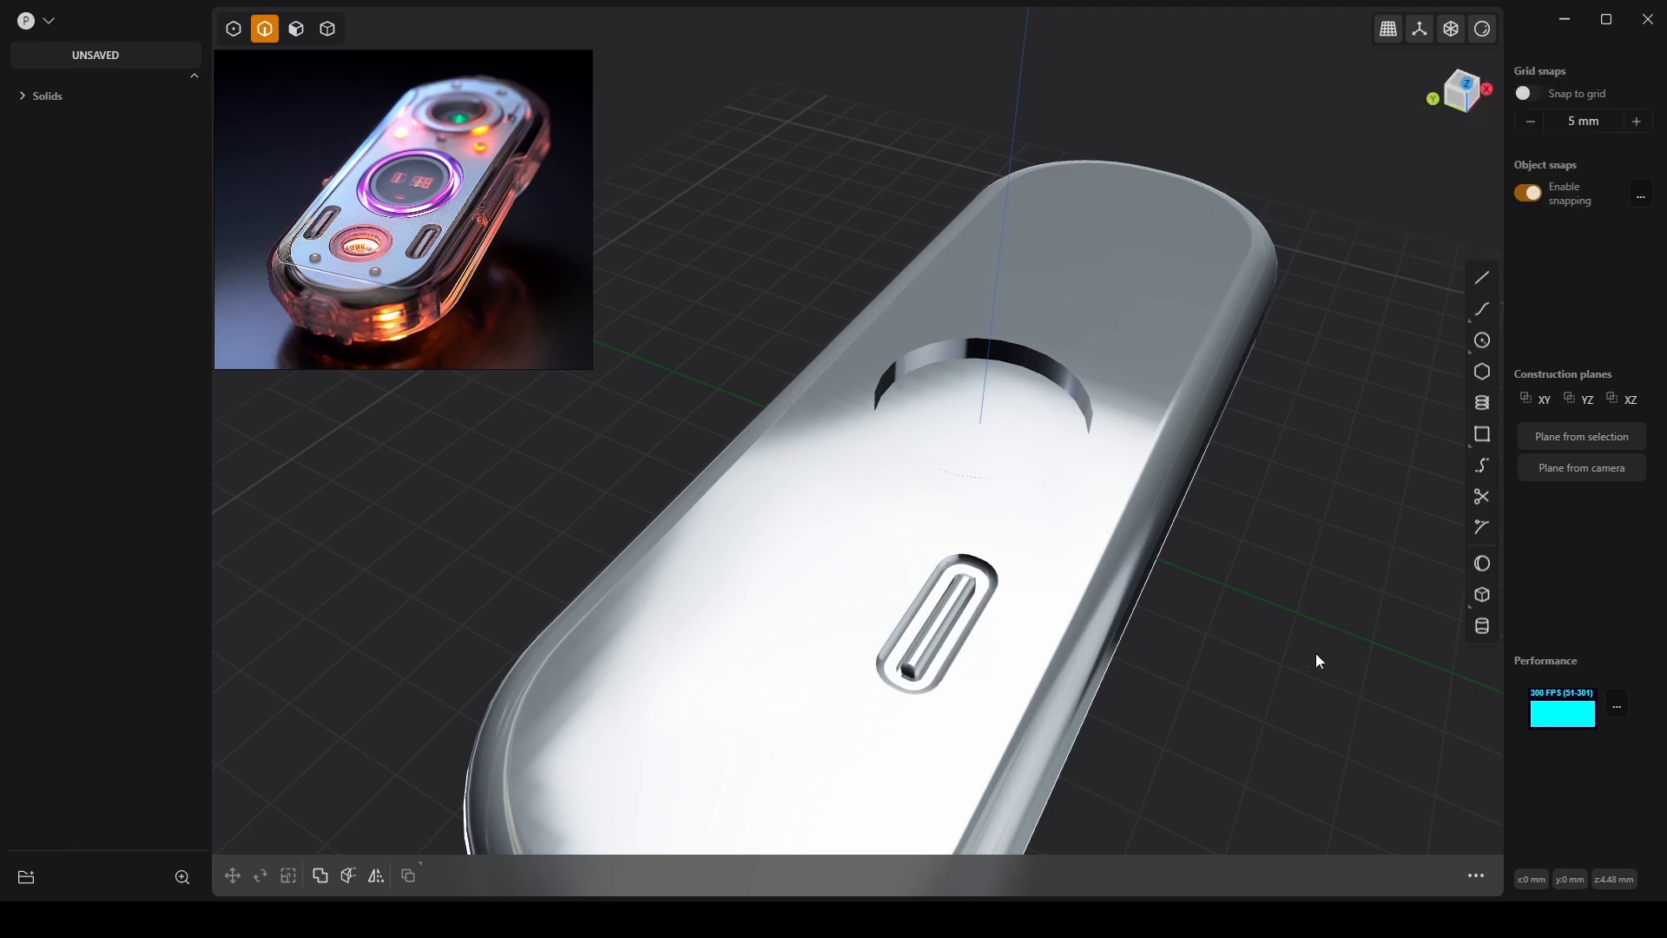
middle_click_drag(1315, 656, 973, 759)
scroll(972, 759, "up", 10)
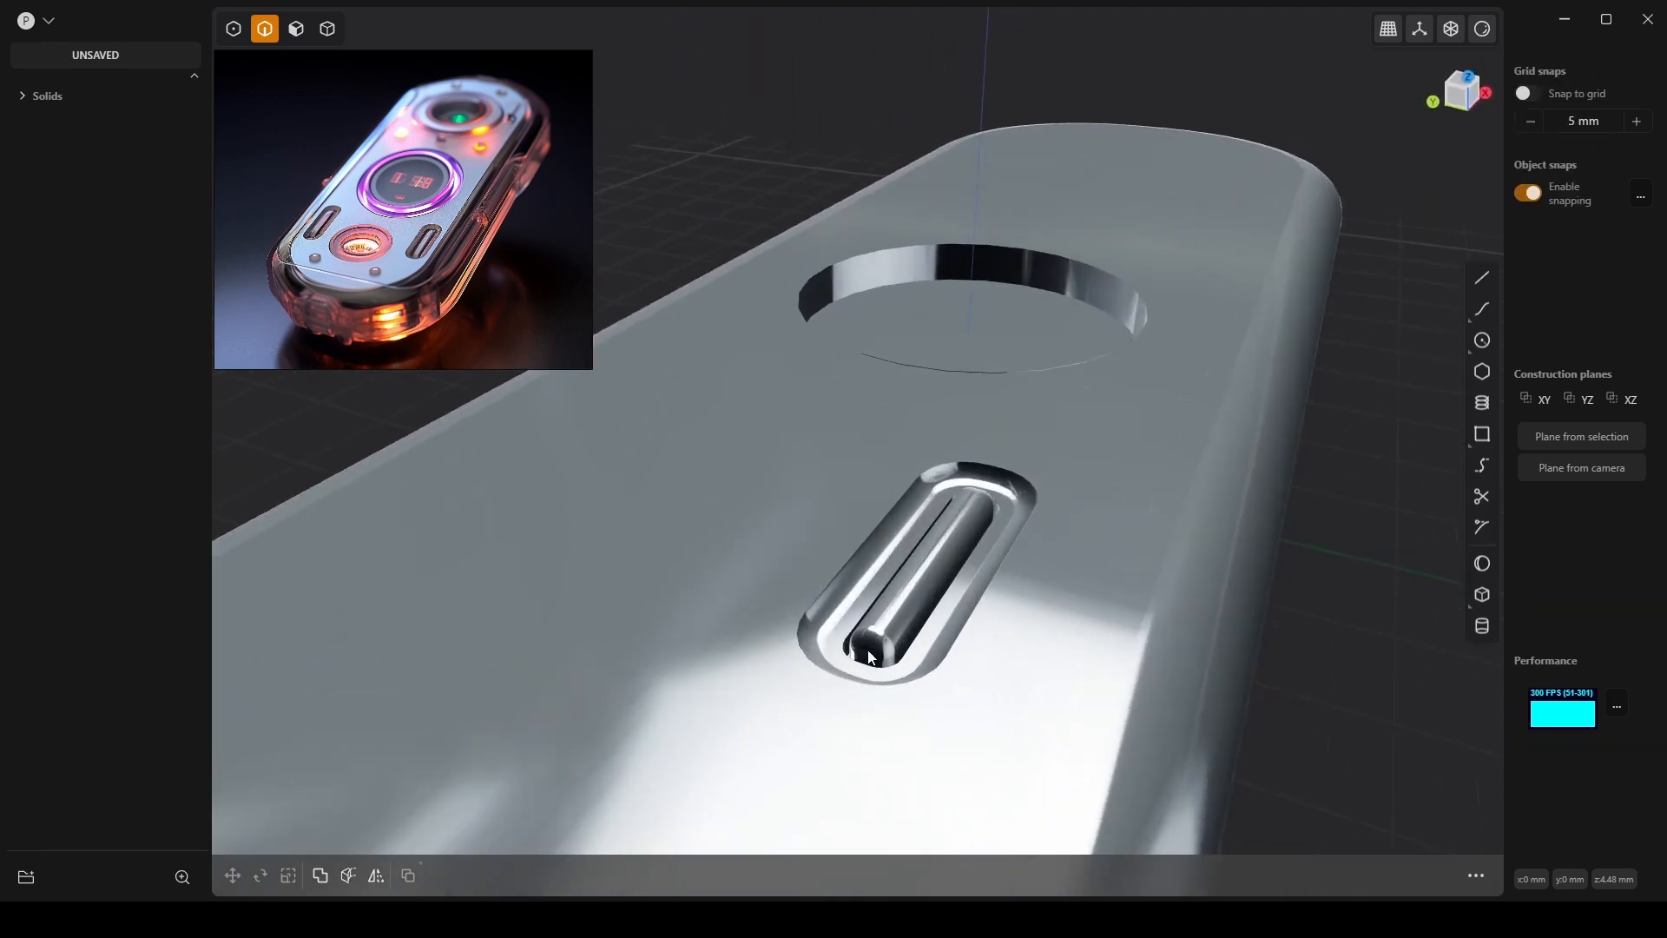
middle_click_drag(906, 529, 989, 567)
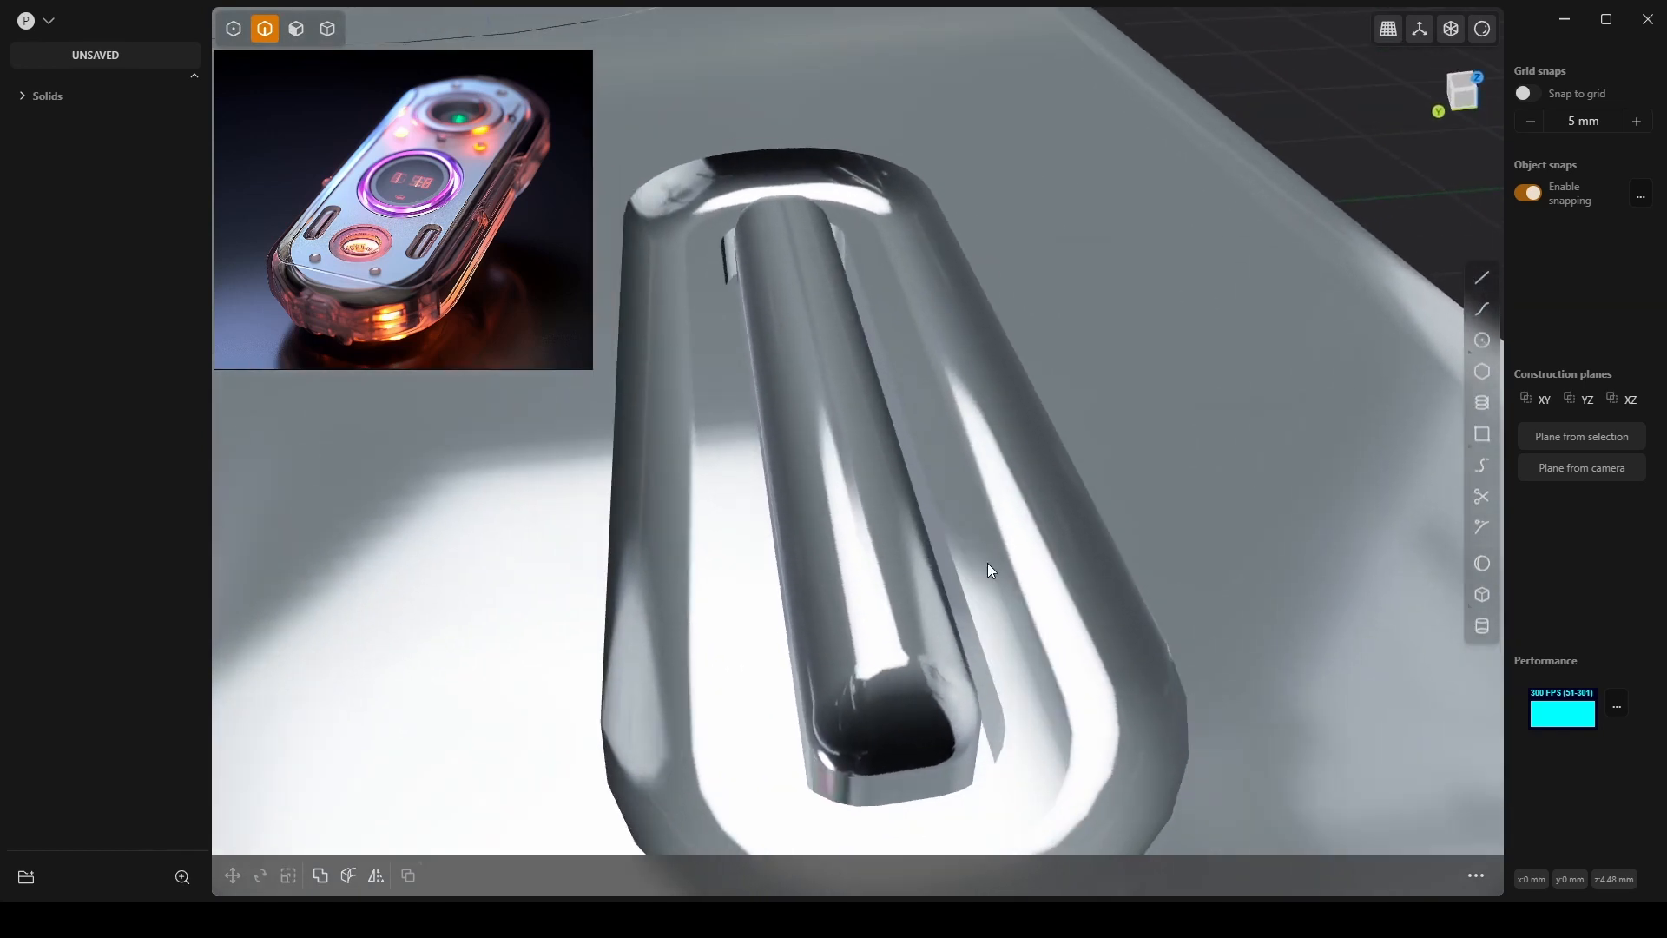
left_click(1482, 32)
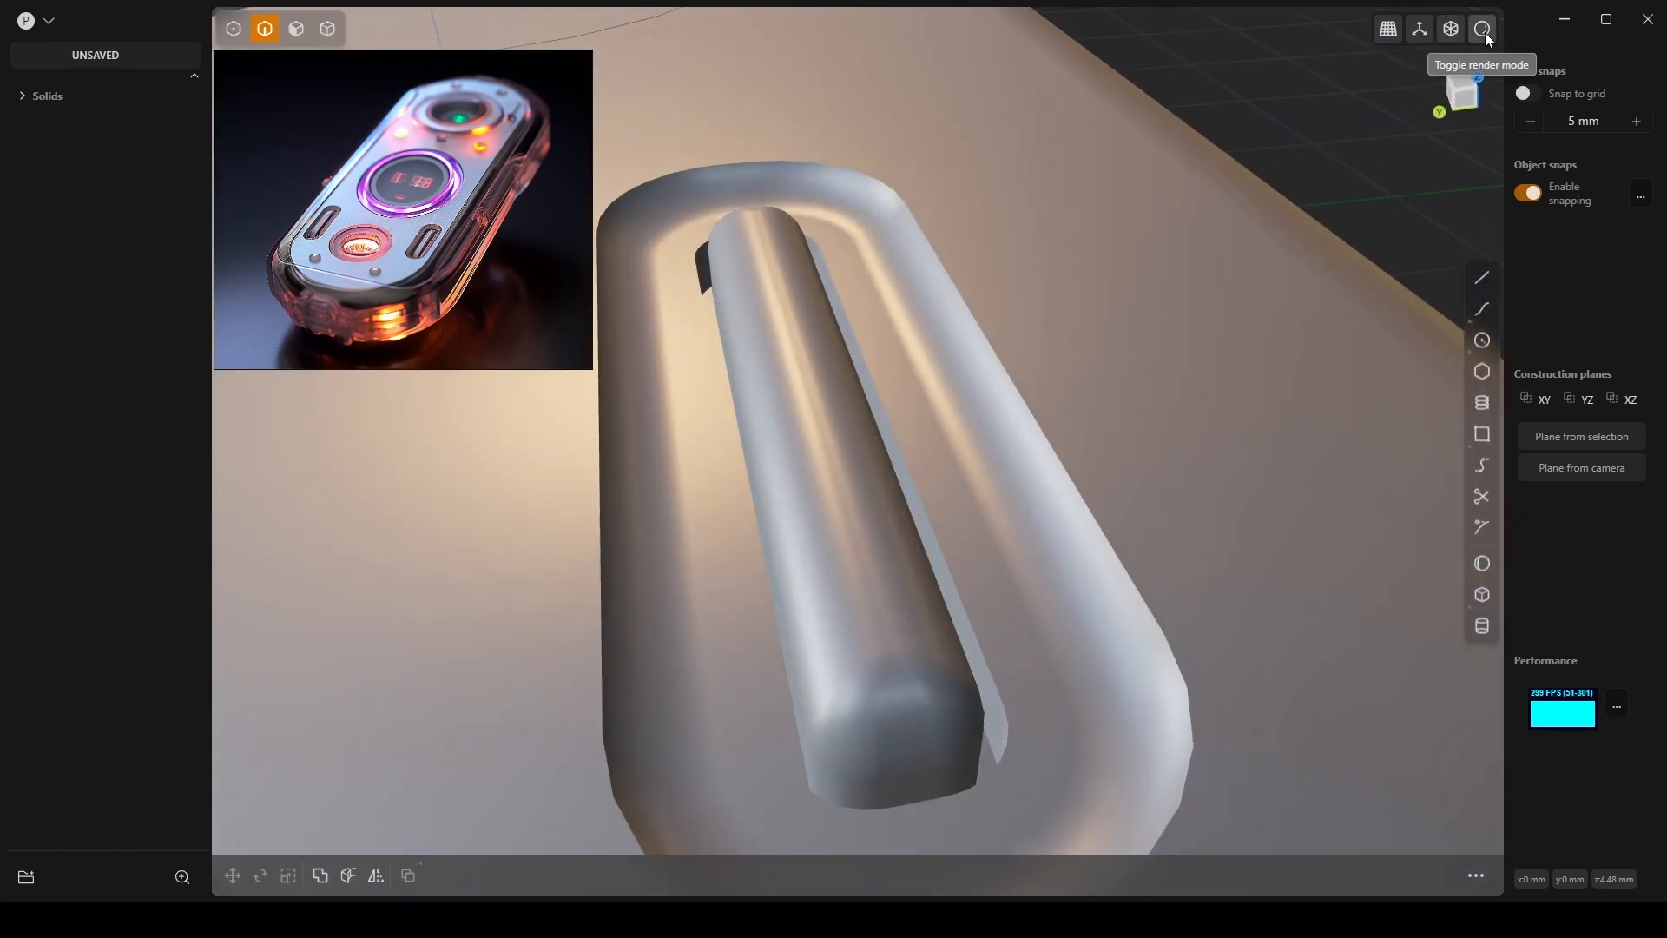
left_click(1484, 33)
left_click(1396, 221)
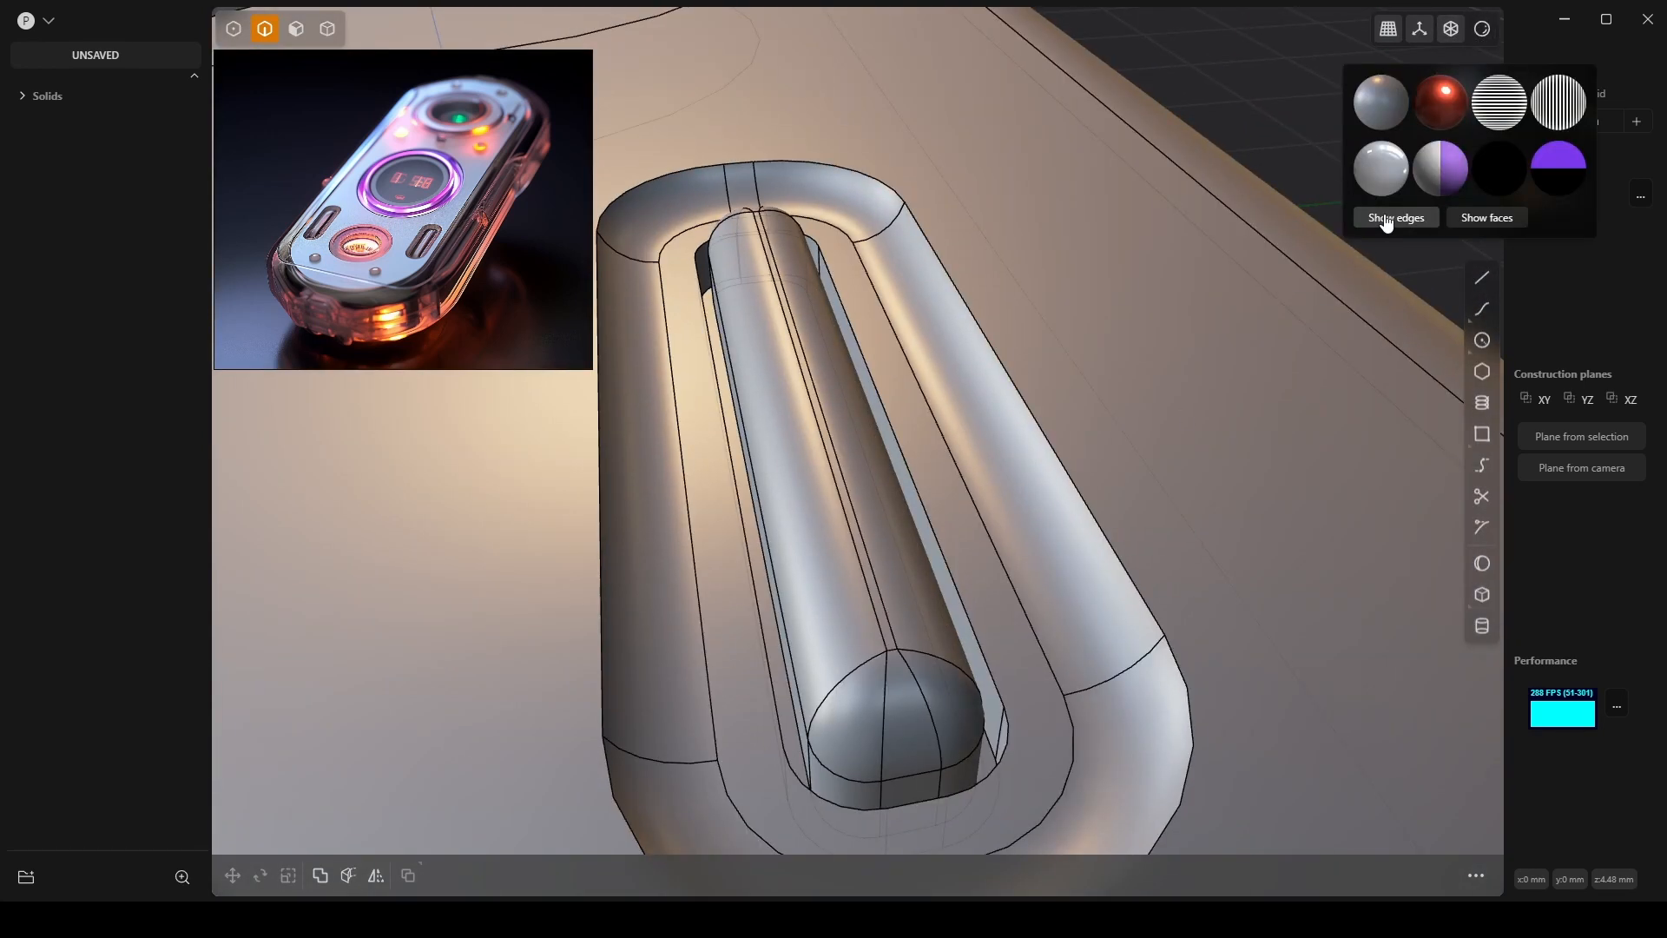
Apply a negative-distance fillet to the inner slot edge beside the bar.
left_click(962, 602)
key("f")
left_click_drag(962, 601, 996, 592)
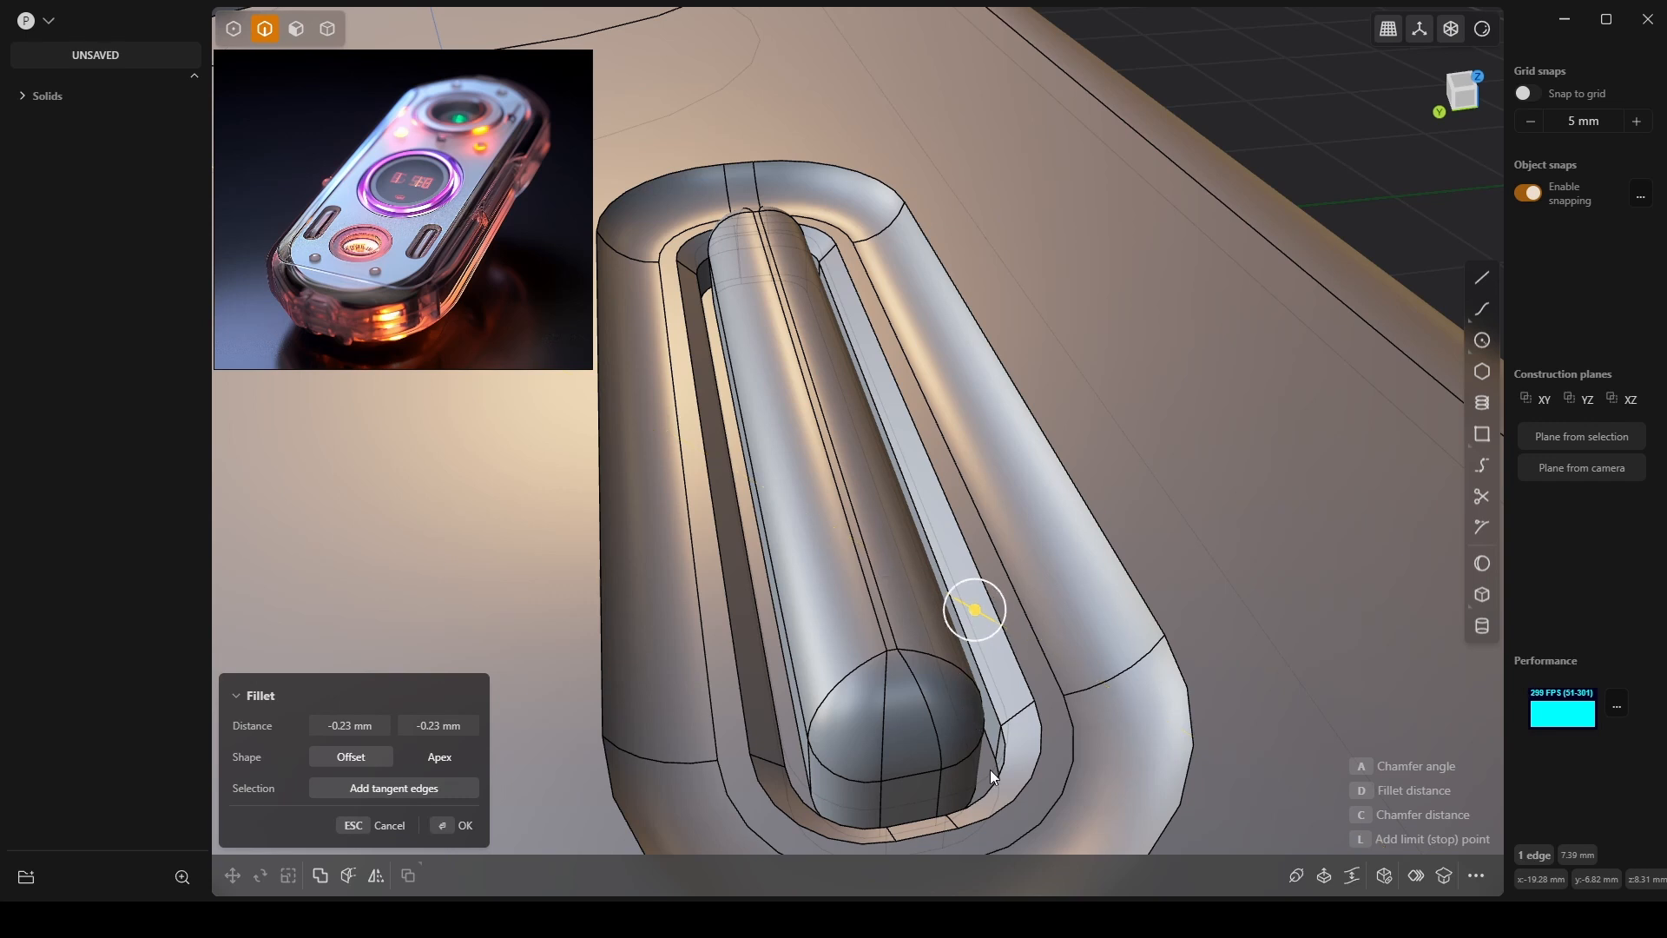
key("Return")
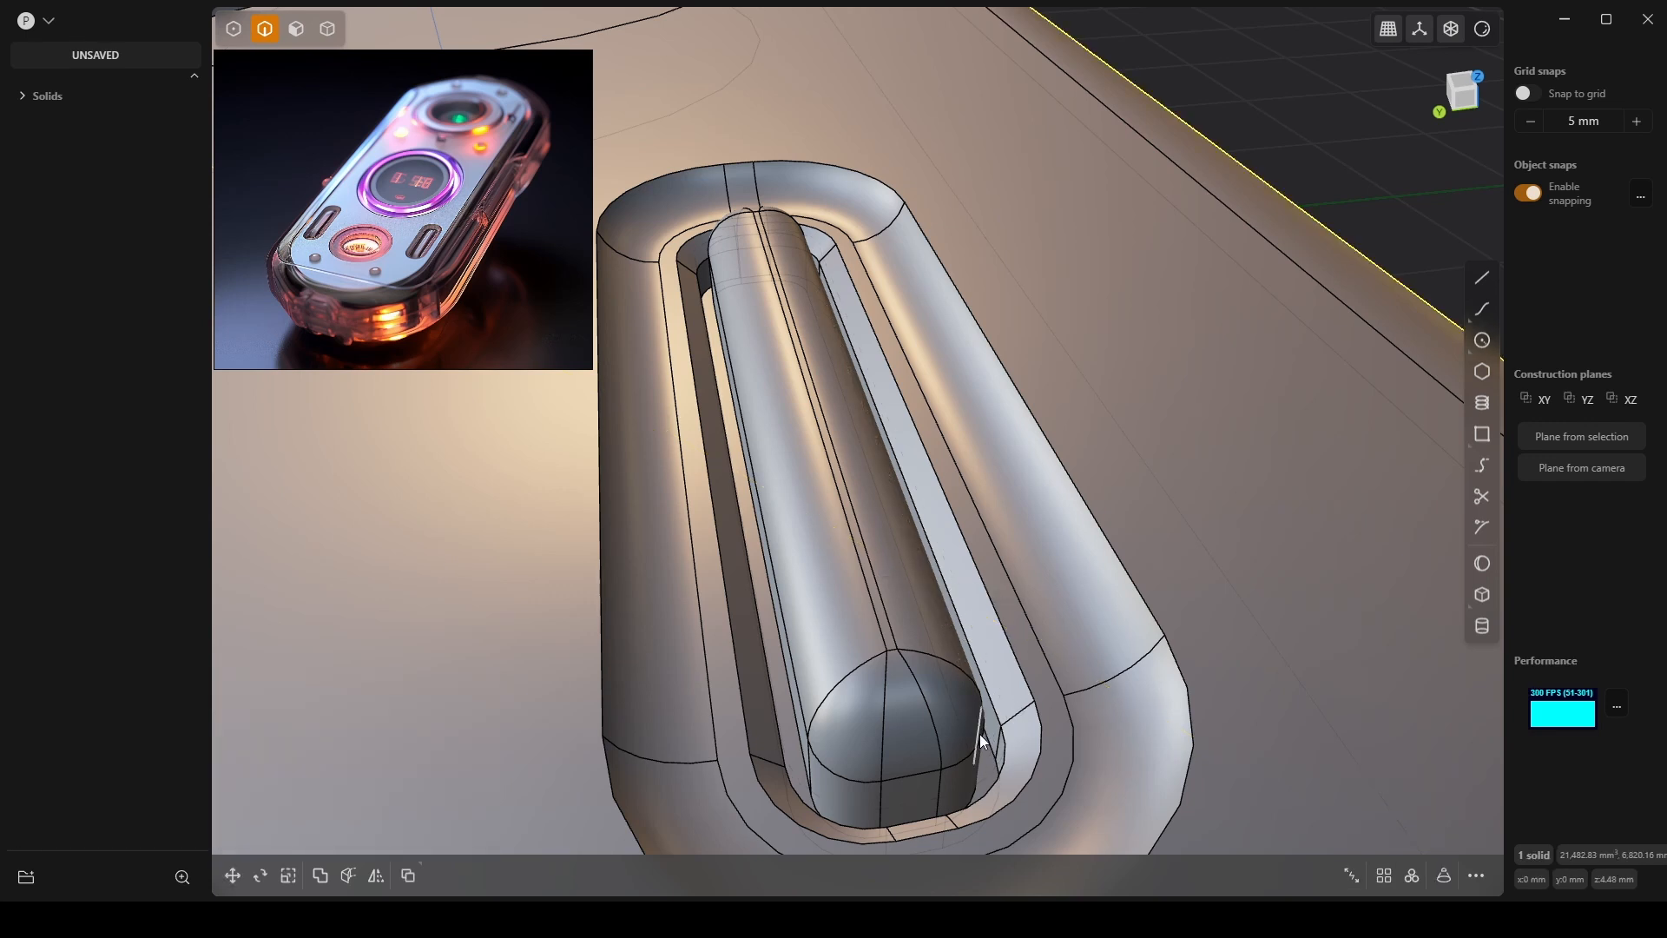
Fillet another edge around the bar at -0.12 mm.
left_click(989, 741)
key("f")
left_click_drag(993, 743, 1009, 740)
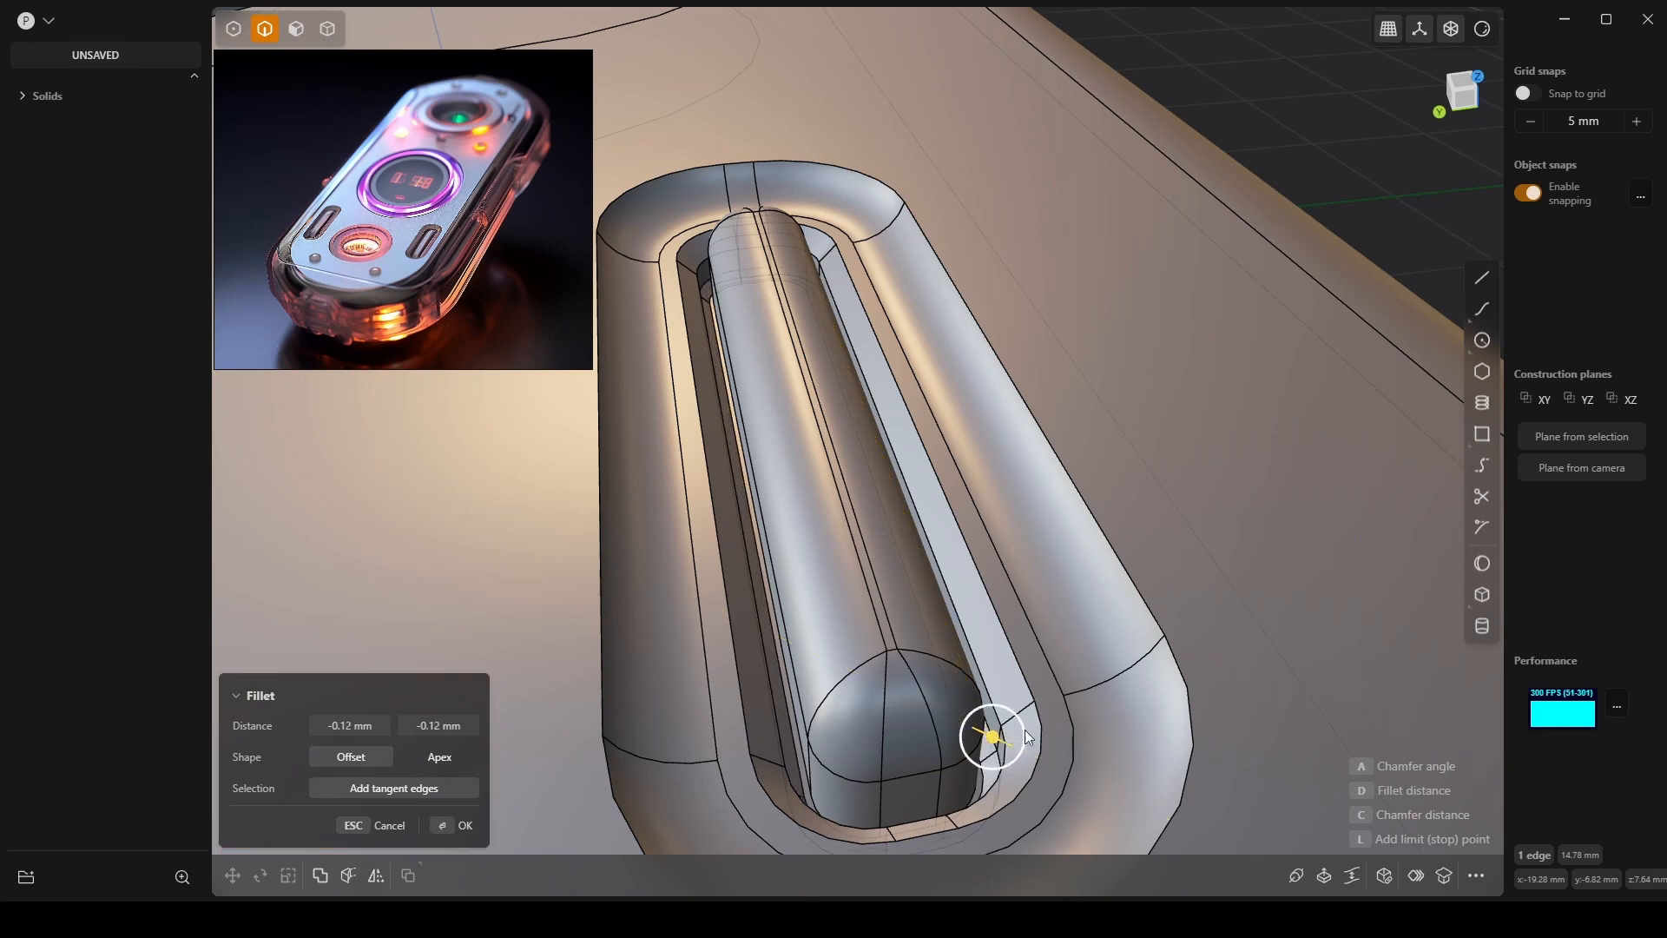
mouse_move(1023, 731)
middle_mouse_down()
mouse_move(1028, 702)
mouse_move(1031, 734)
mouse_move(1032, 718)
middle_mouse_up()
key("Return")
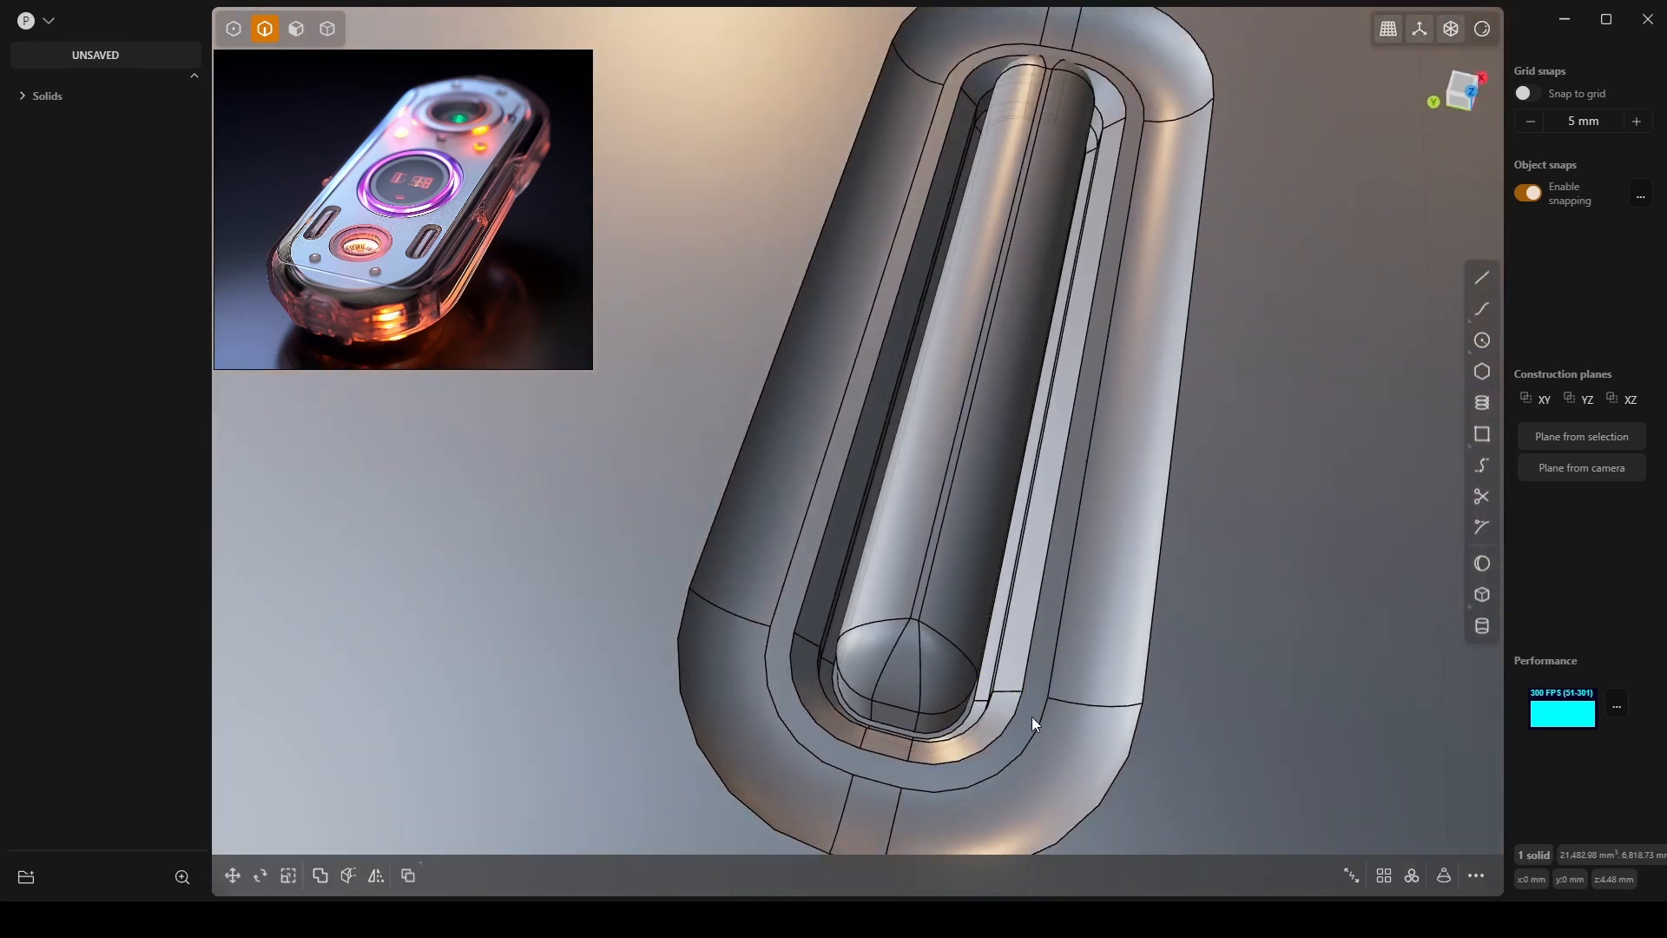
middle_click_drag(1034, 460, 1096, 499)
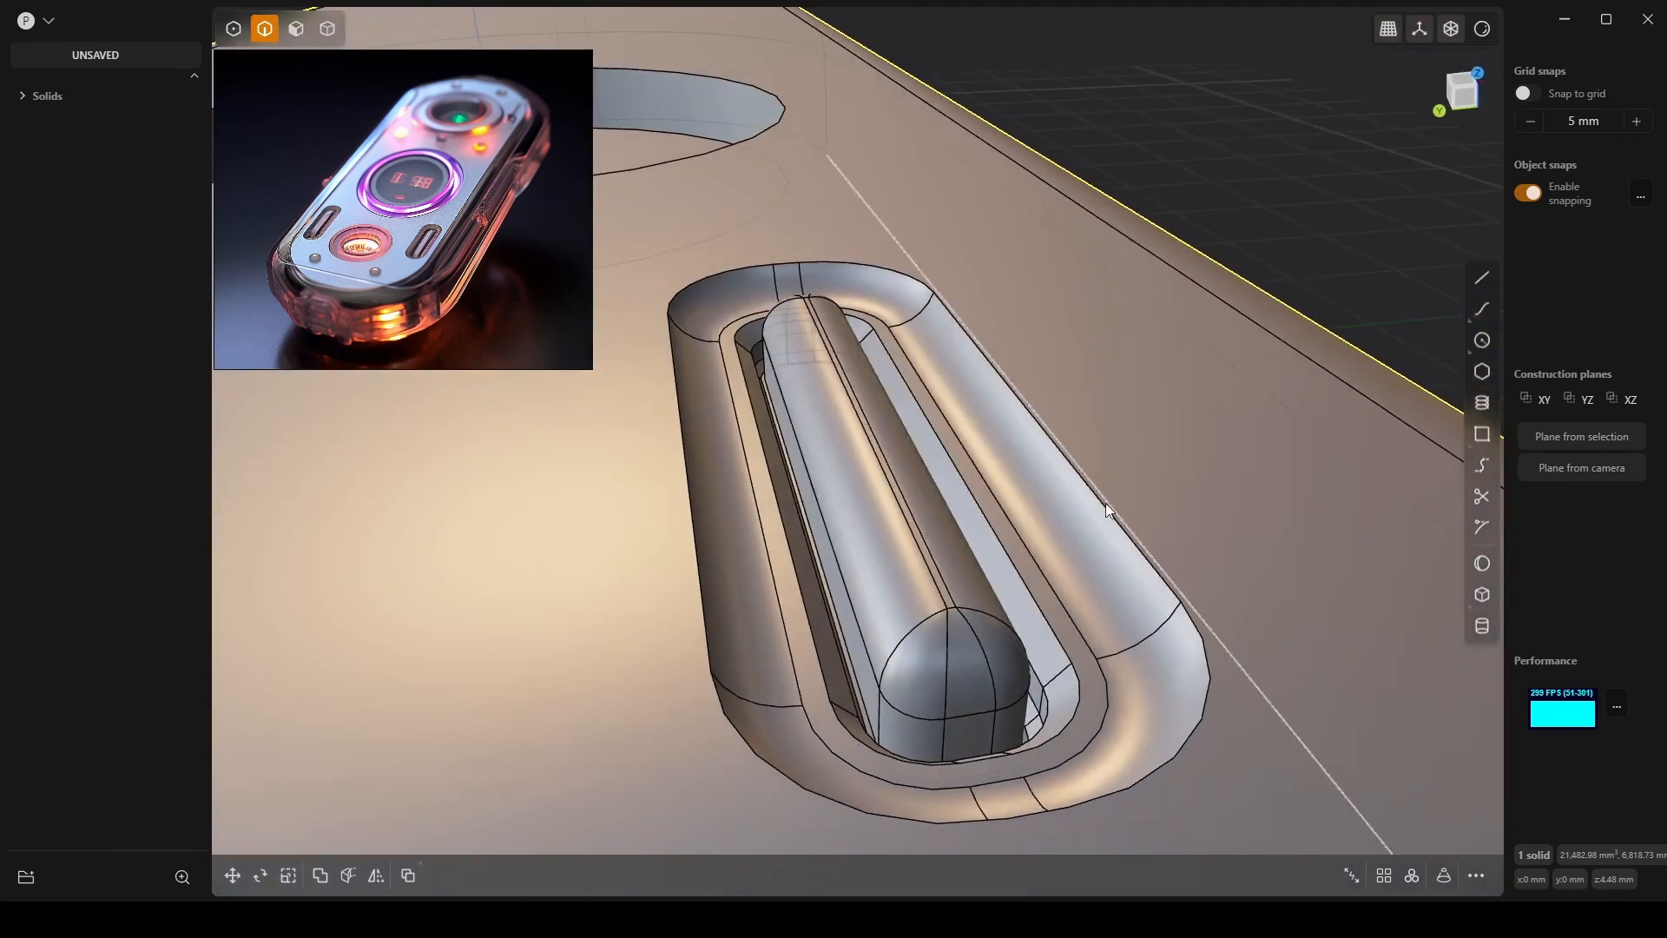
left_click(1107, 502)
key("Escape")
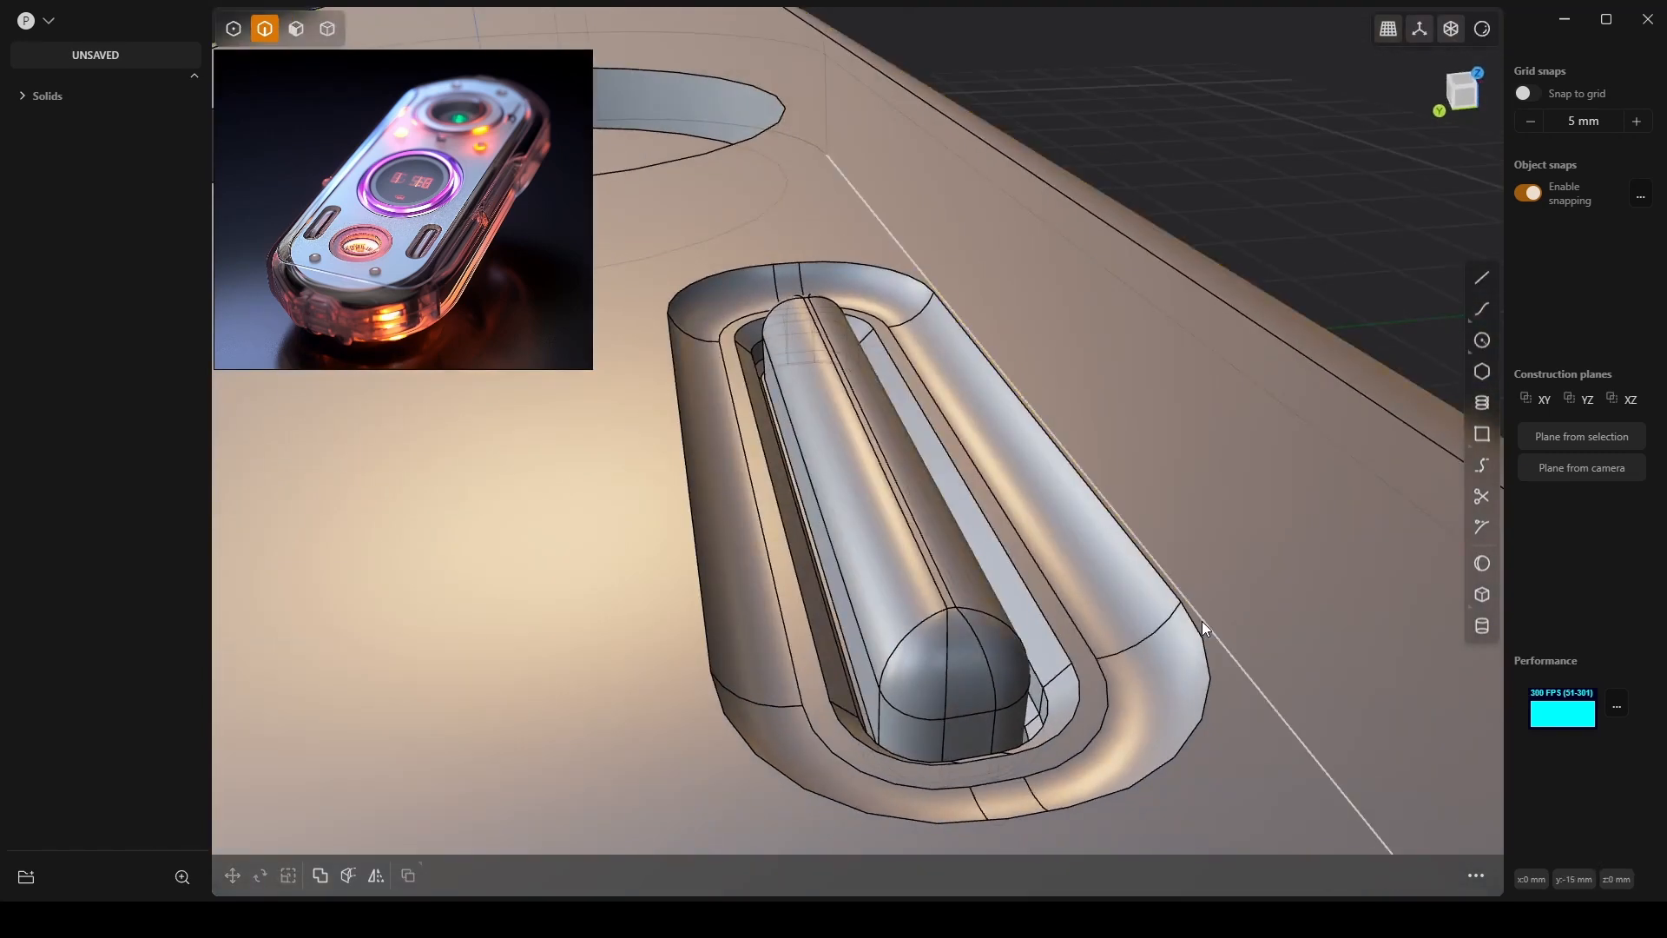
Round the slot's outer rim edge with a 0.12 mm fillet.
left_click(1158, 575)
key("f")
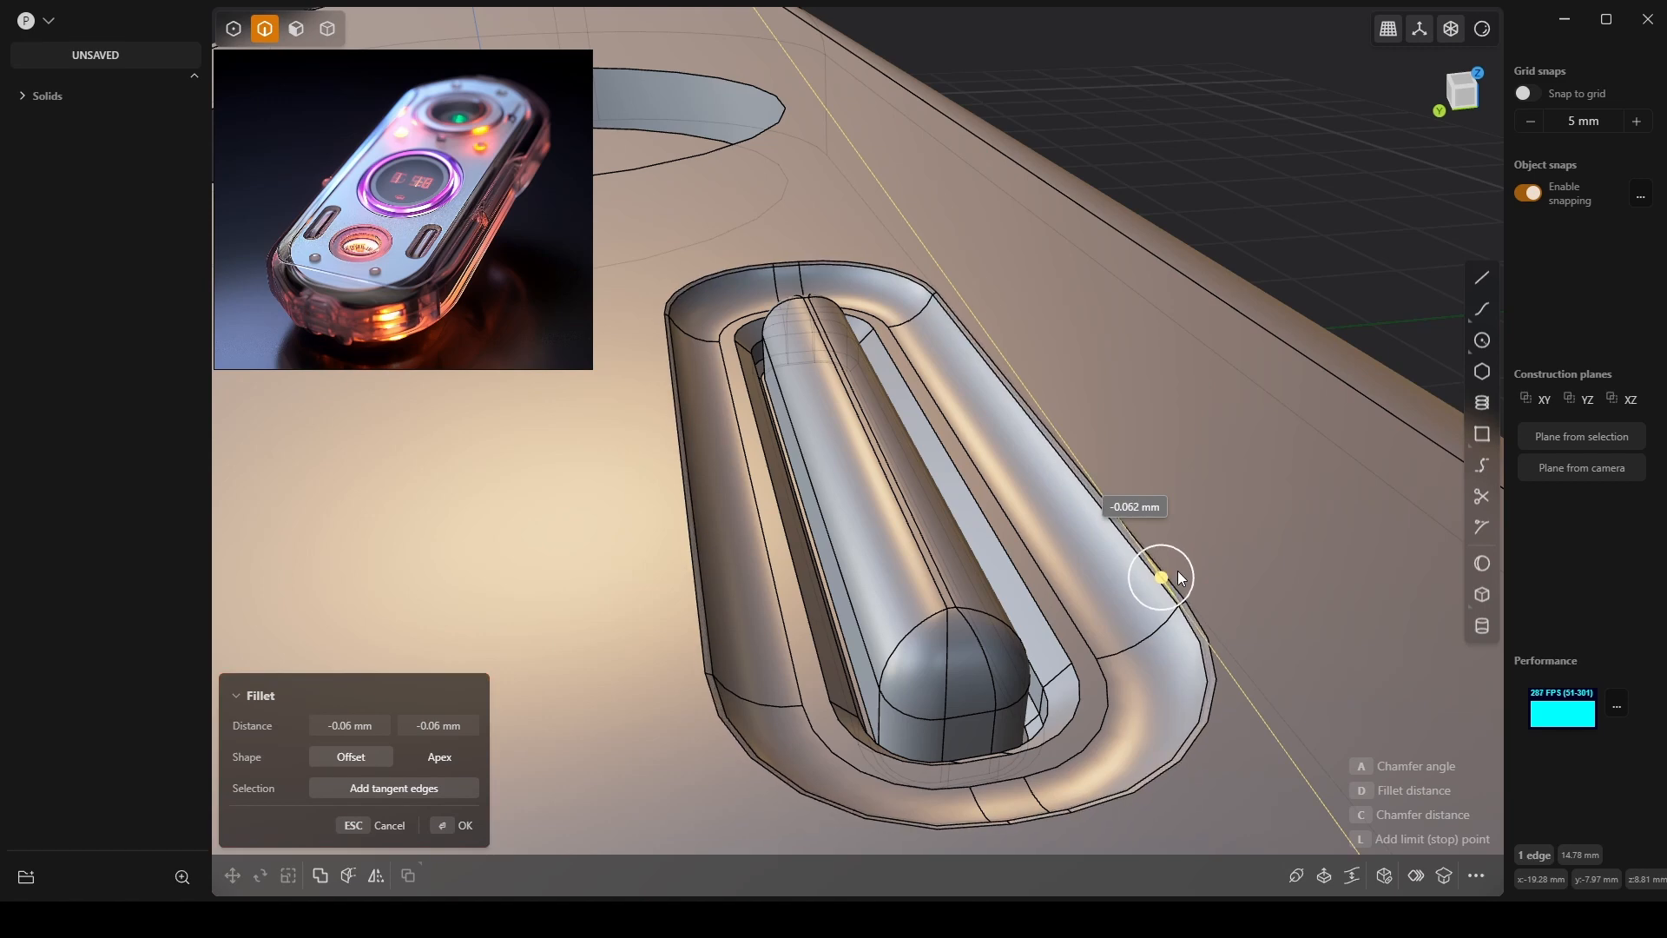
mouse_move(1181, 577)
left_mouse_down()
mouse_move(1209, 572)
mouse_move(1199, 563)
left_mouse_up()
middle_click_drag(1199, 563, 1316, 299)
key("Return")
left_click(1478, 35)
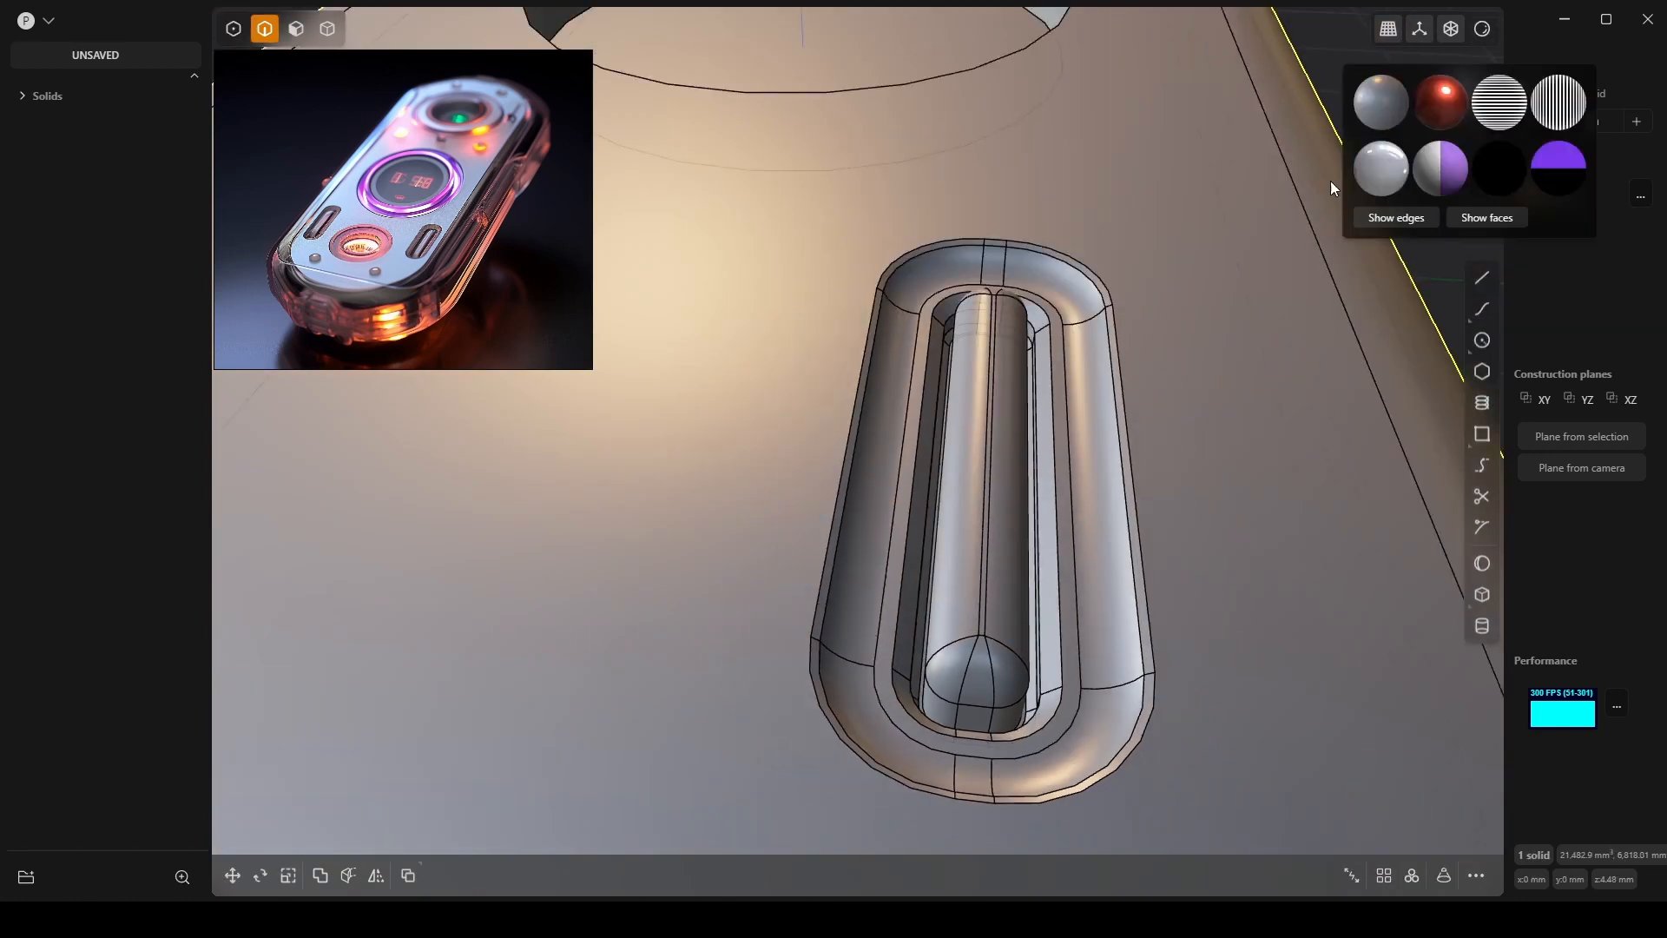
Turn off Show edges and zoom out to see the whole capsule.
left_click(1391, 221)
scroll(1007, 461, "down", 5)
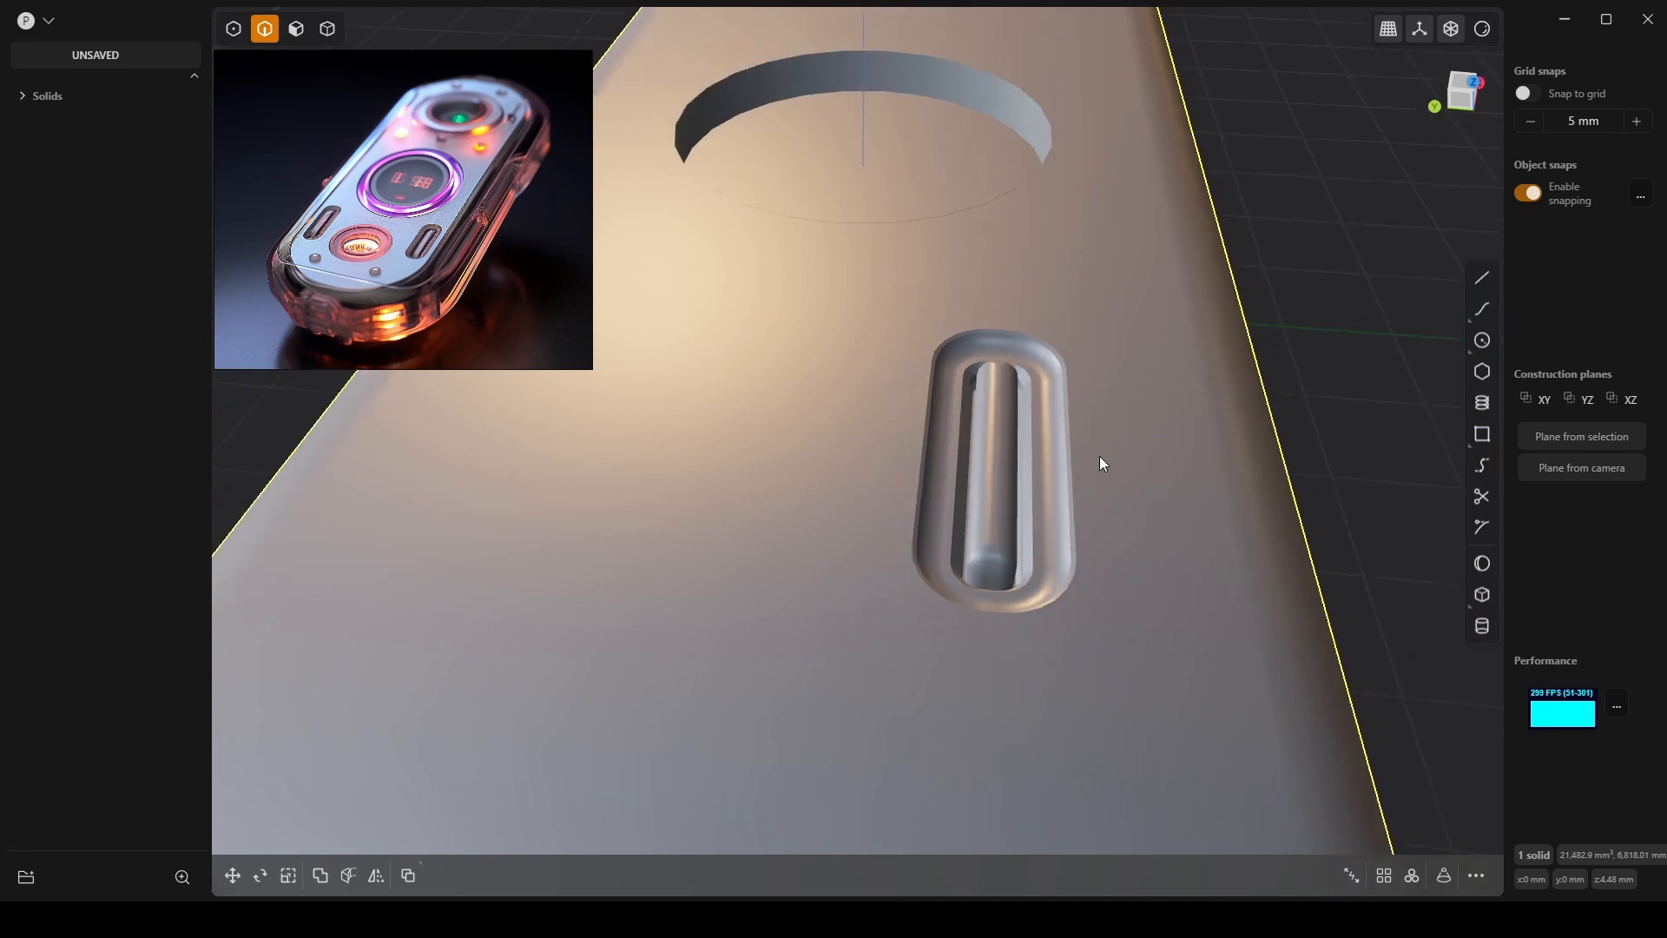
middle_click_drag(1099, 456, 969, 487)
scroll(1047, 523, "down", 5)
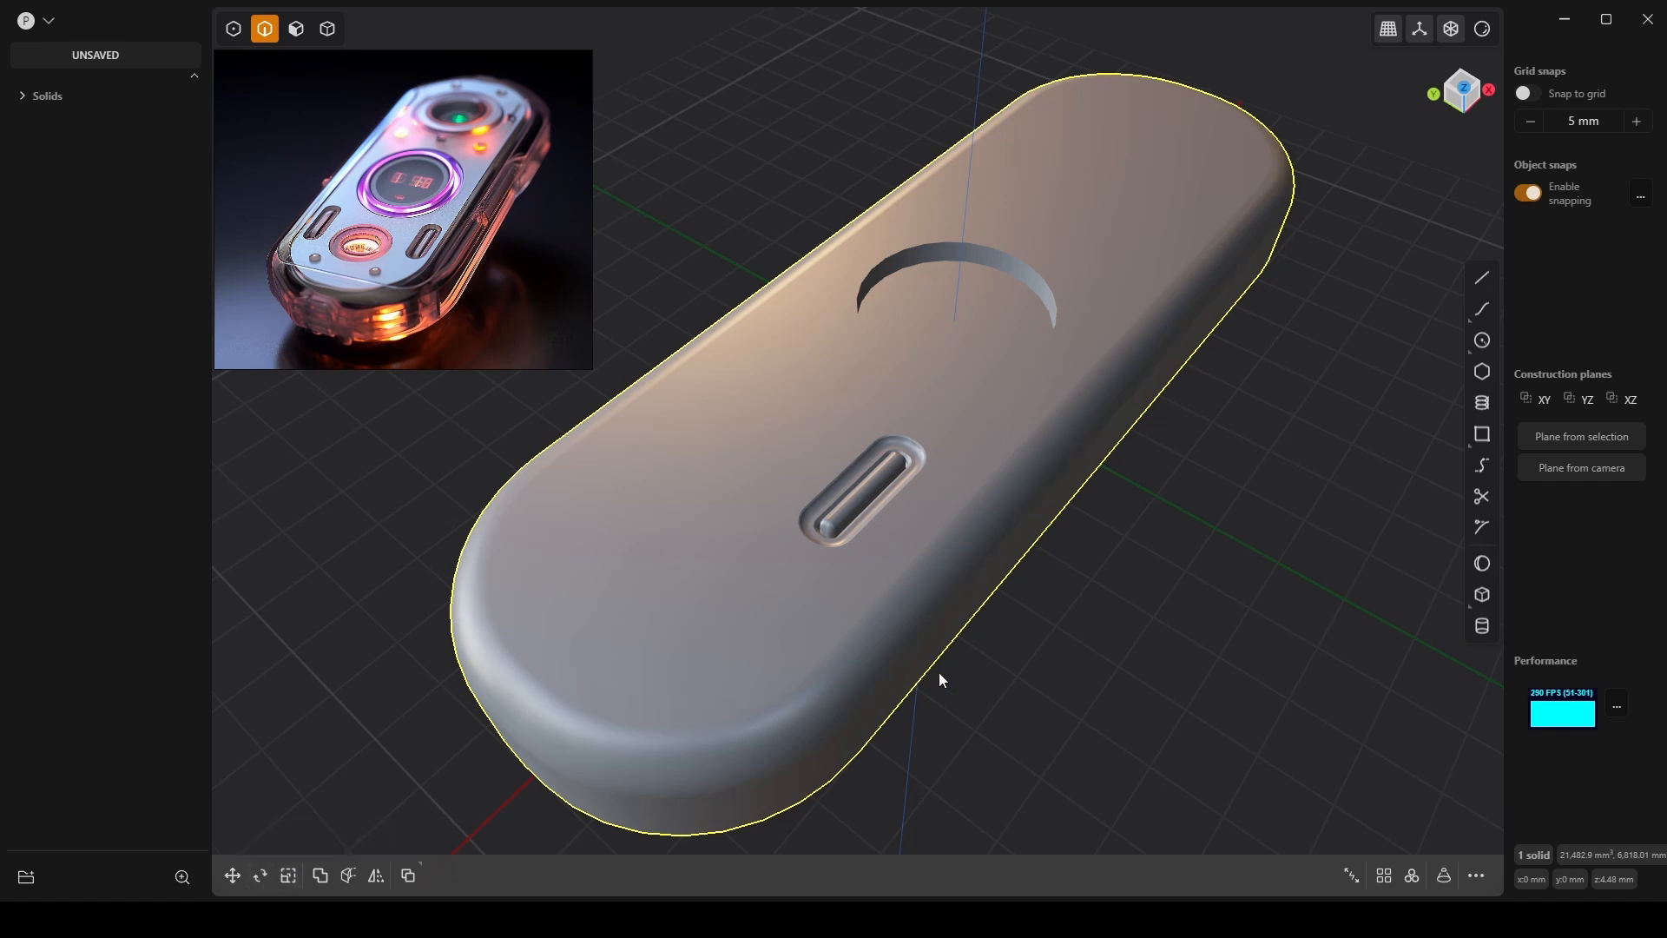
Start a fillet on the long side edge, then switch to solid mode and select the body.
left_click(963, 628)
key("f")
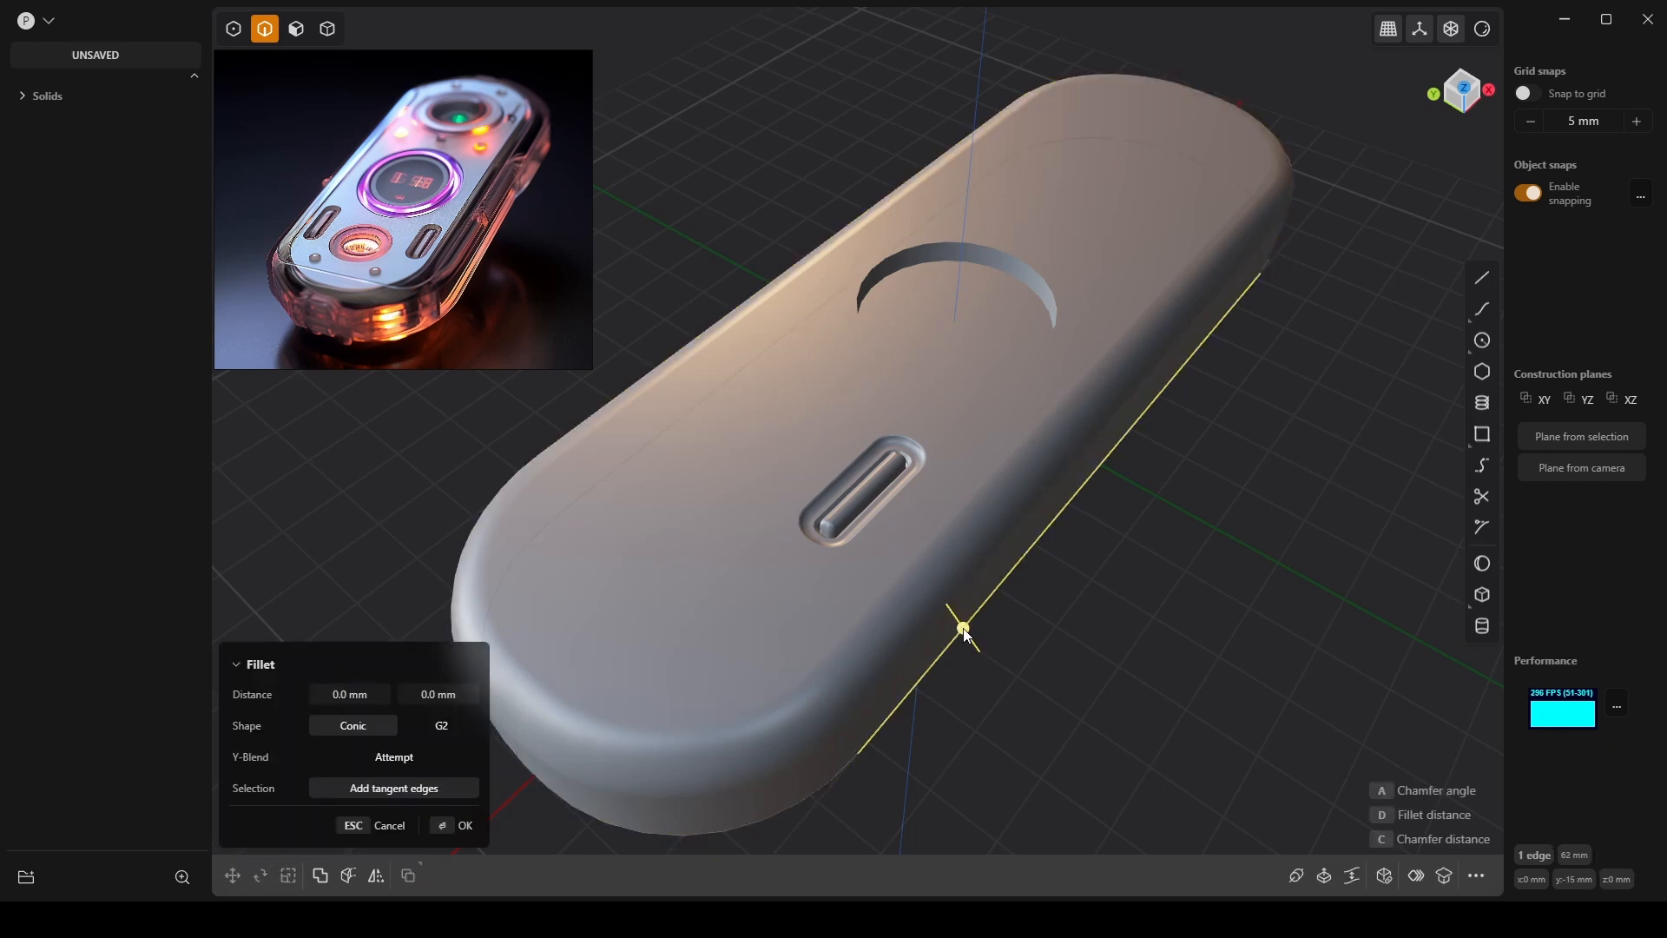
key("4")
left_click(969, 618)
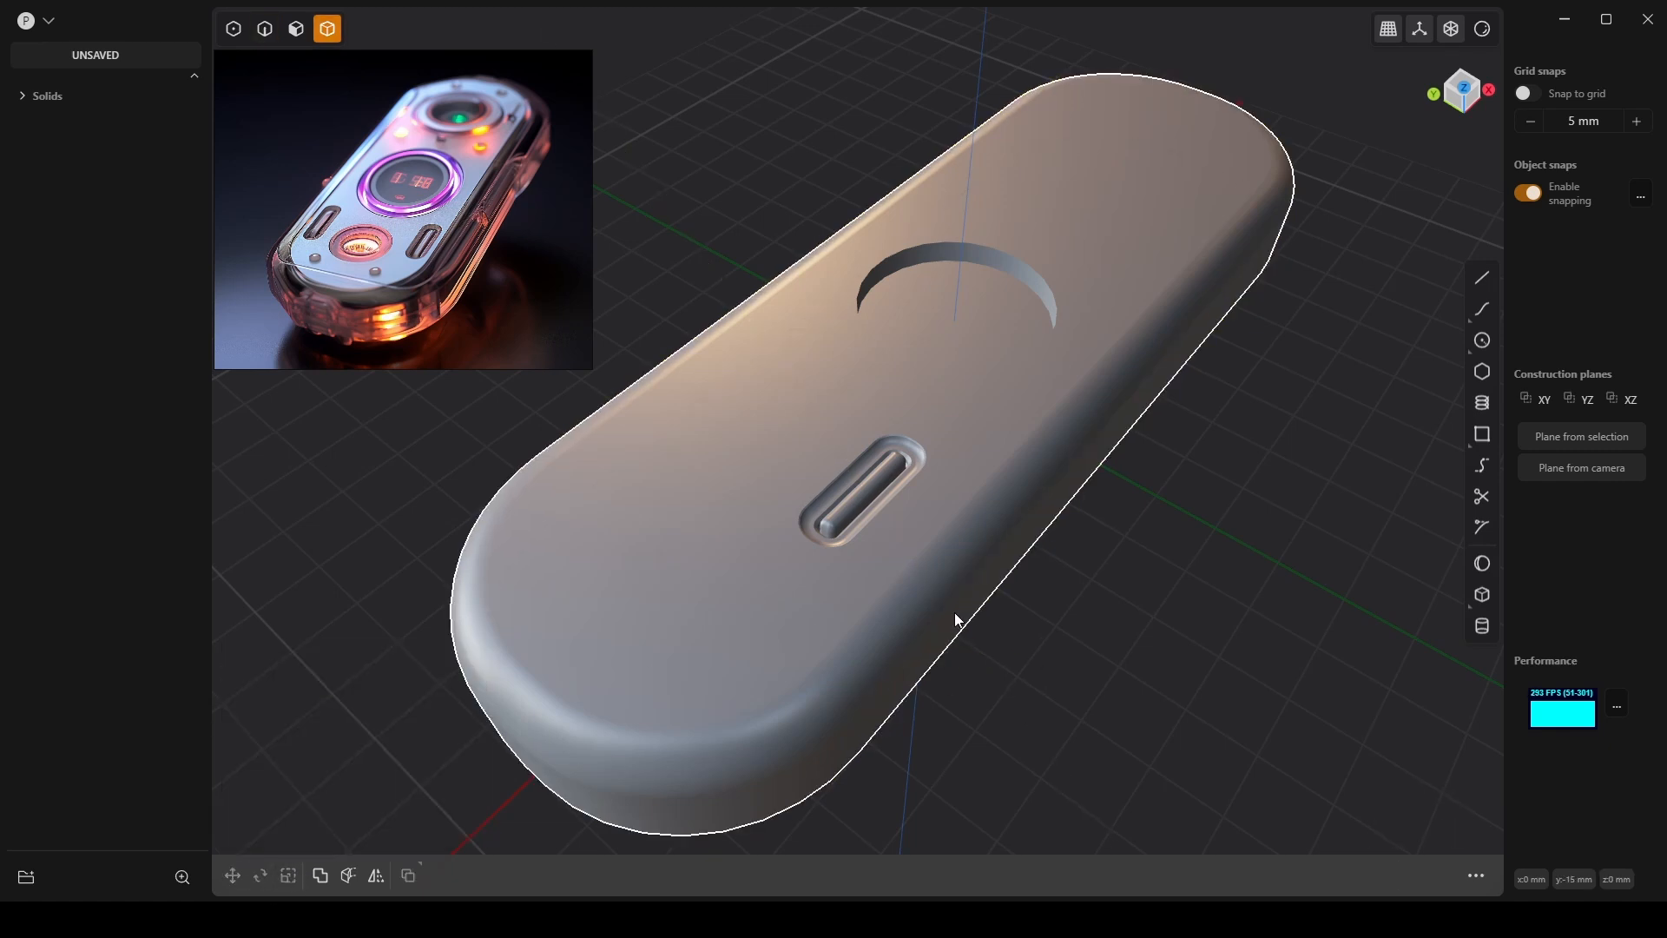
Mirror the body with the mirror plane set along the Y axis.
left_click(385, 870)
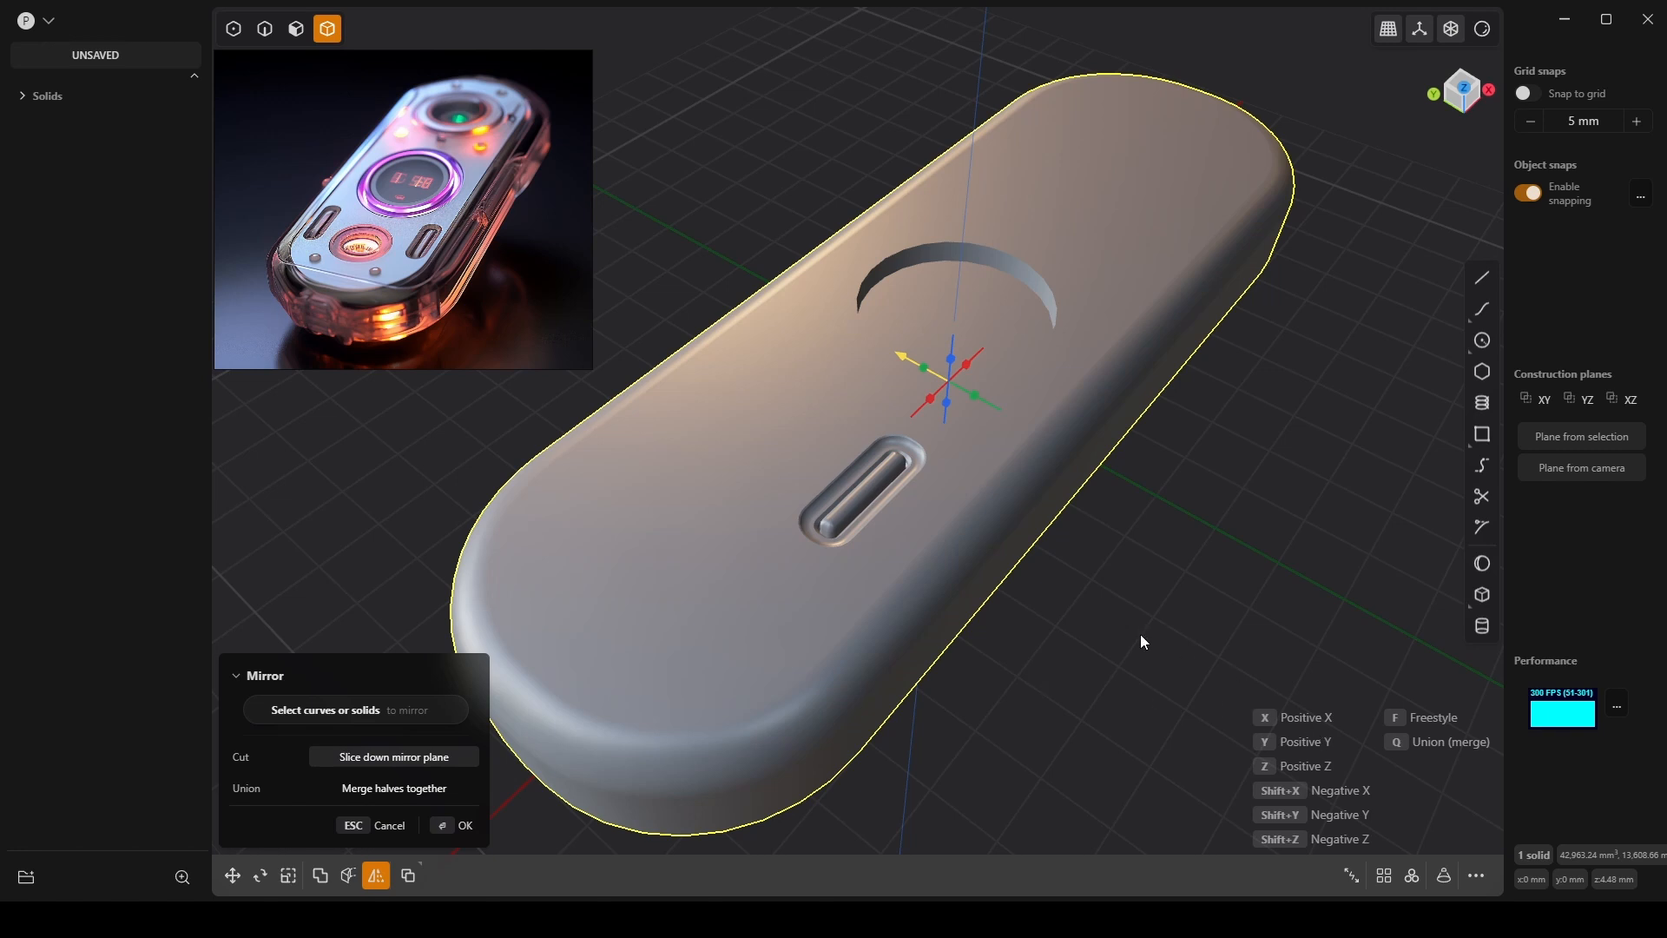
middle_click_drag(1143, 640, 1101, 558)
scroll(974, 532, "up", 5)
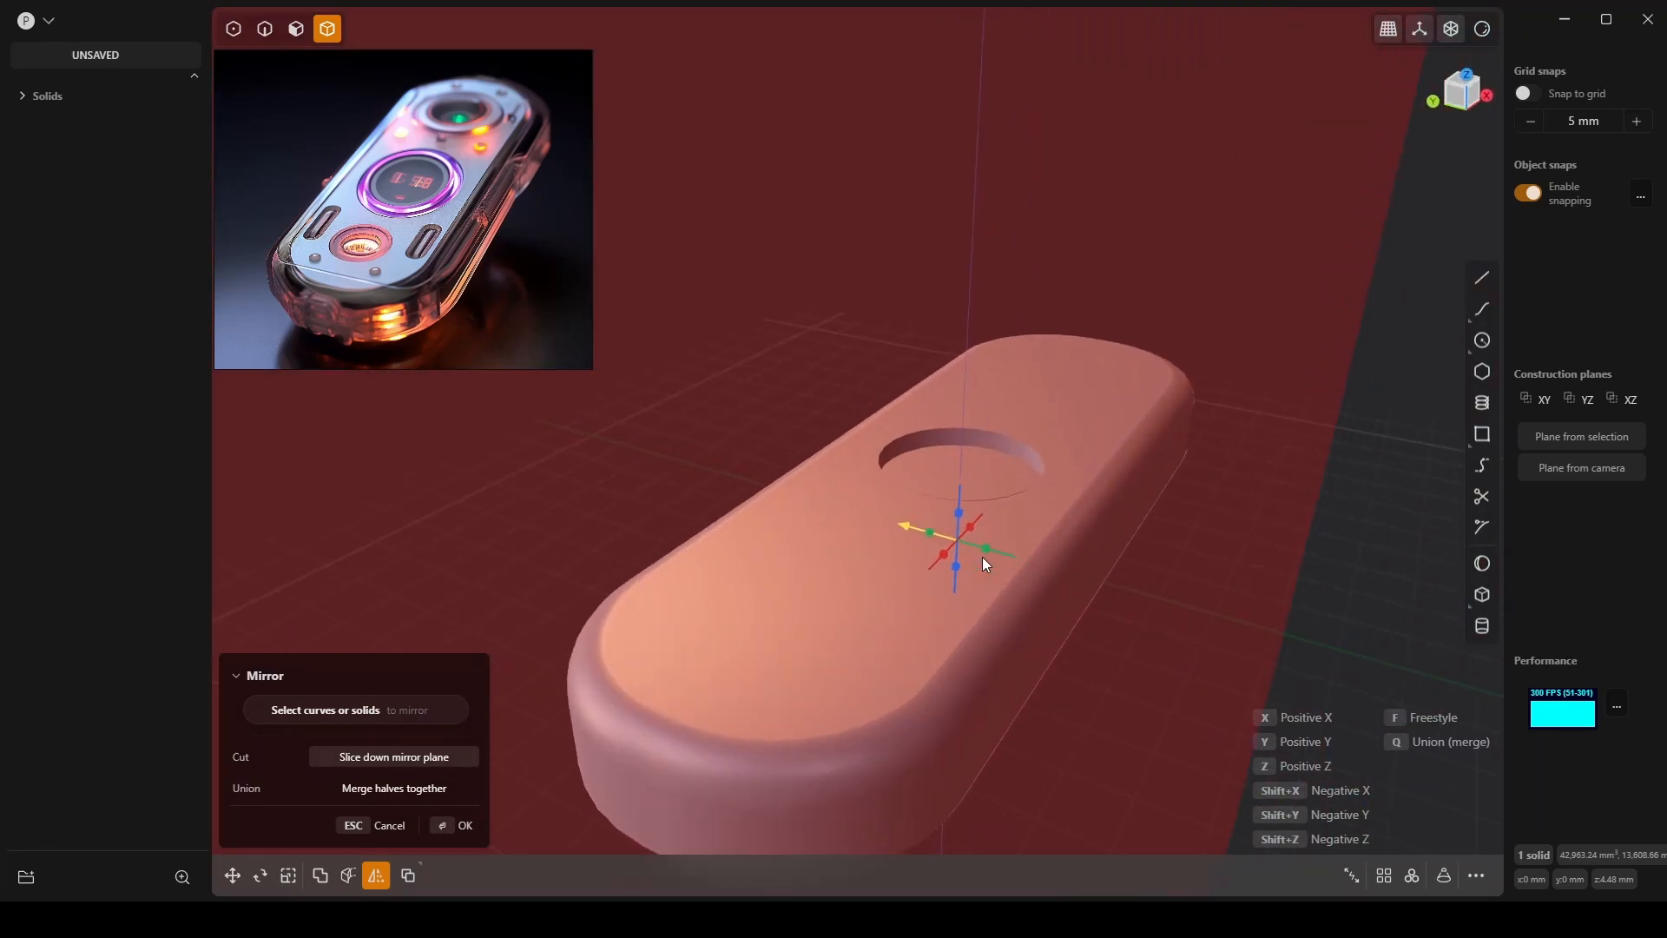
key("z")
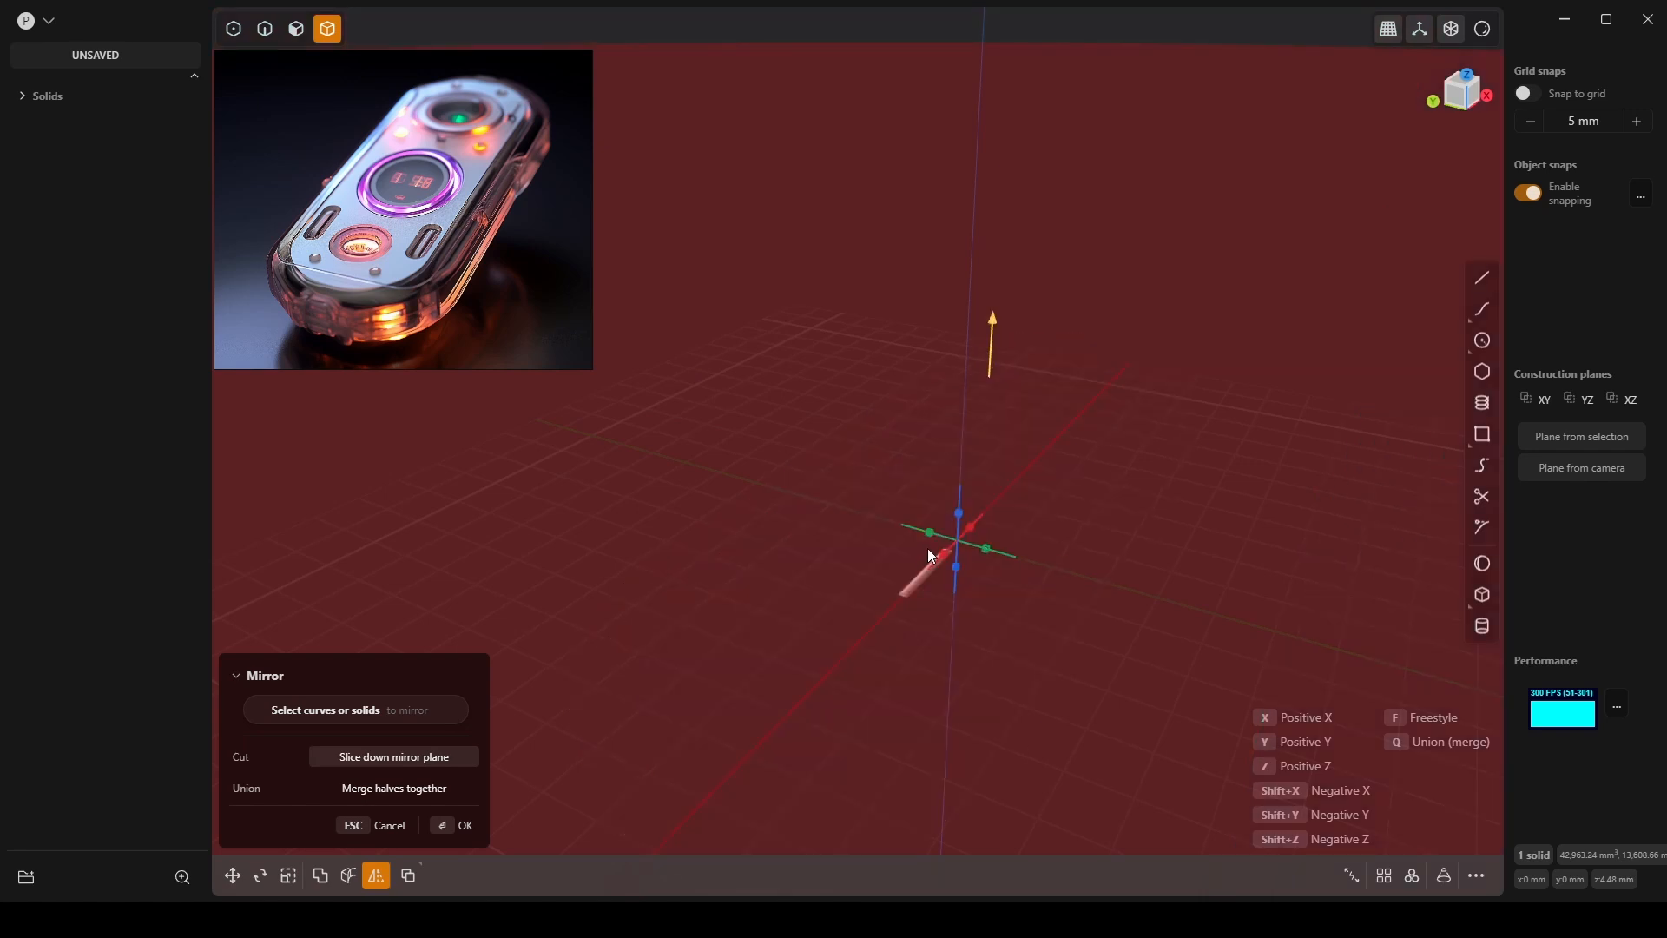
key("y")
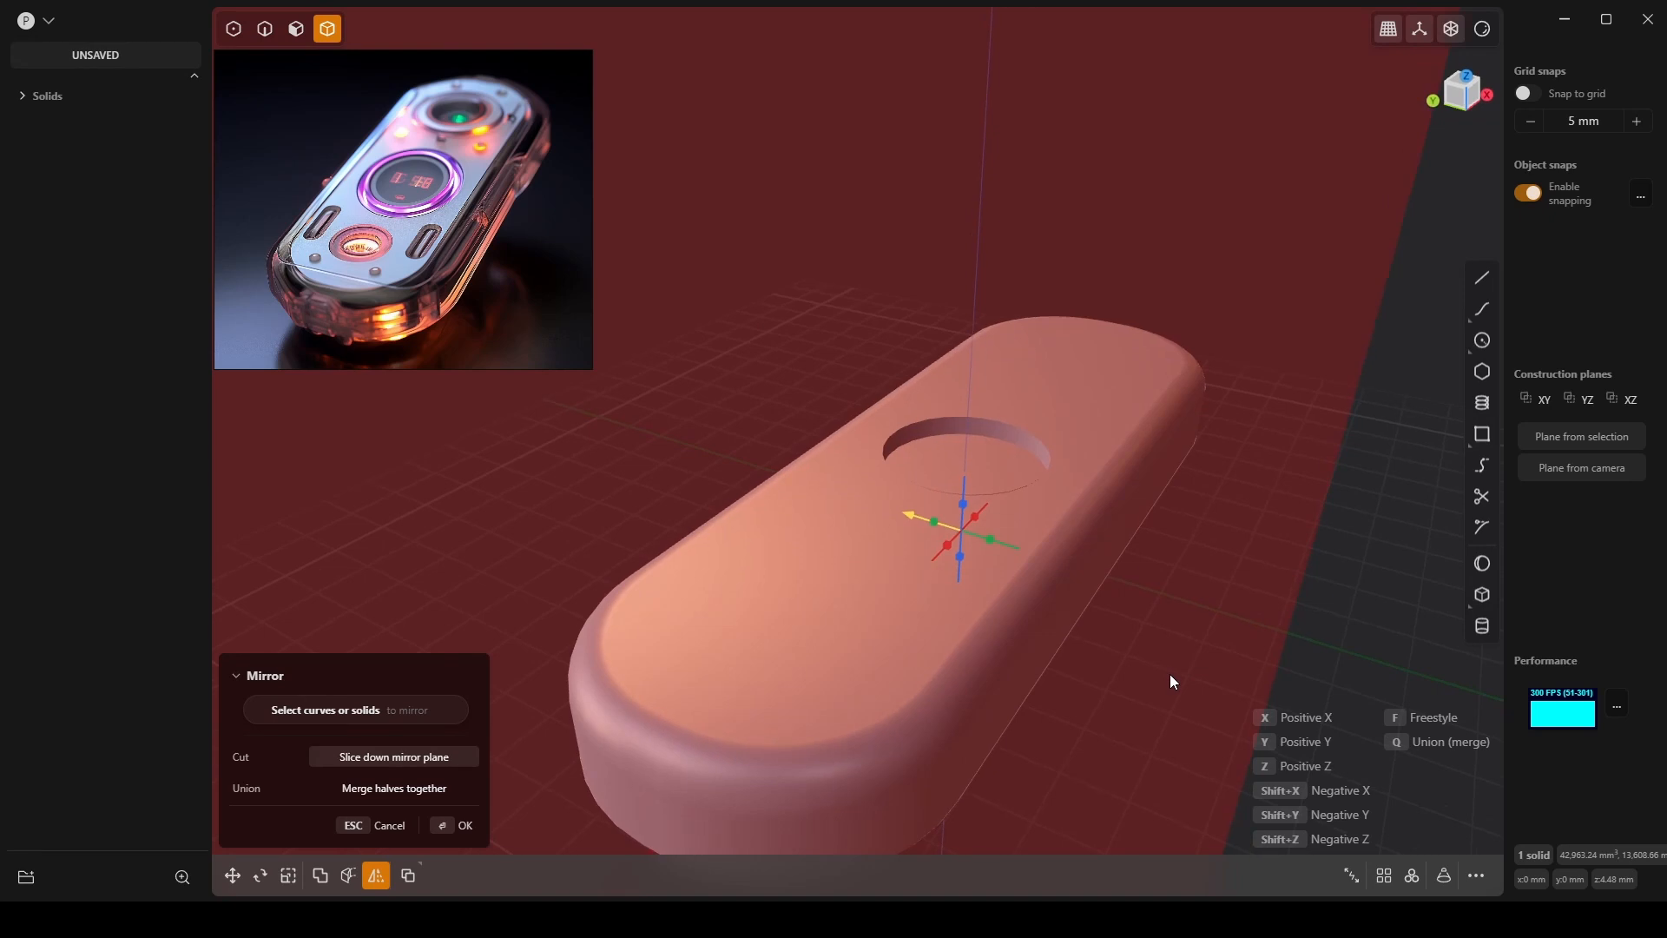
key("Return")
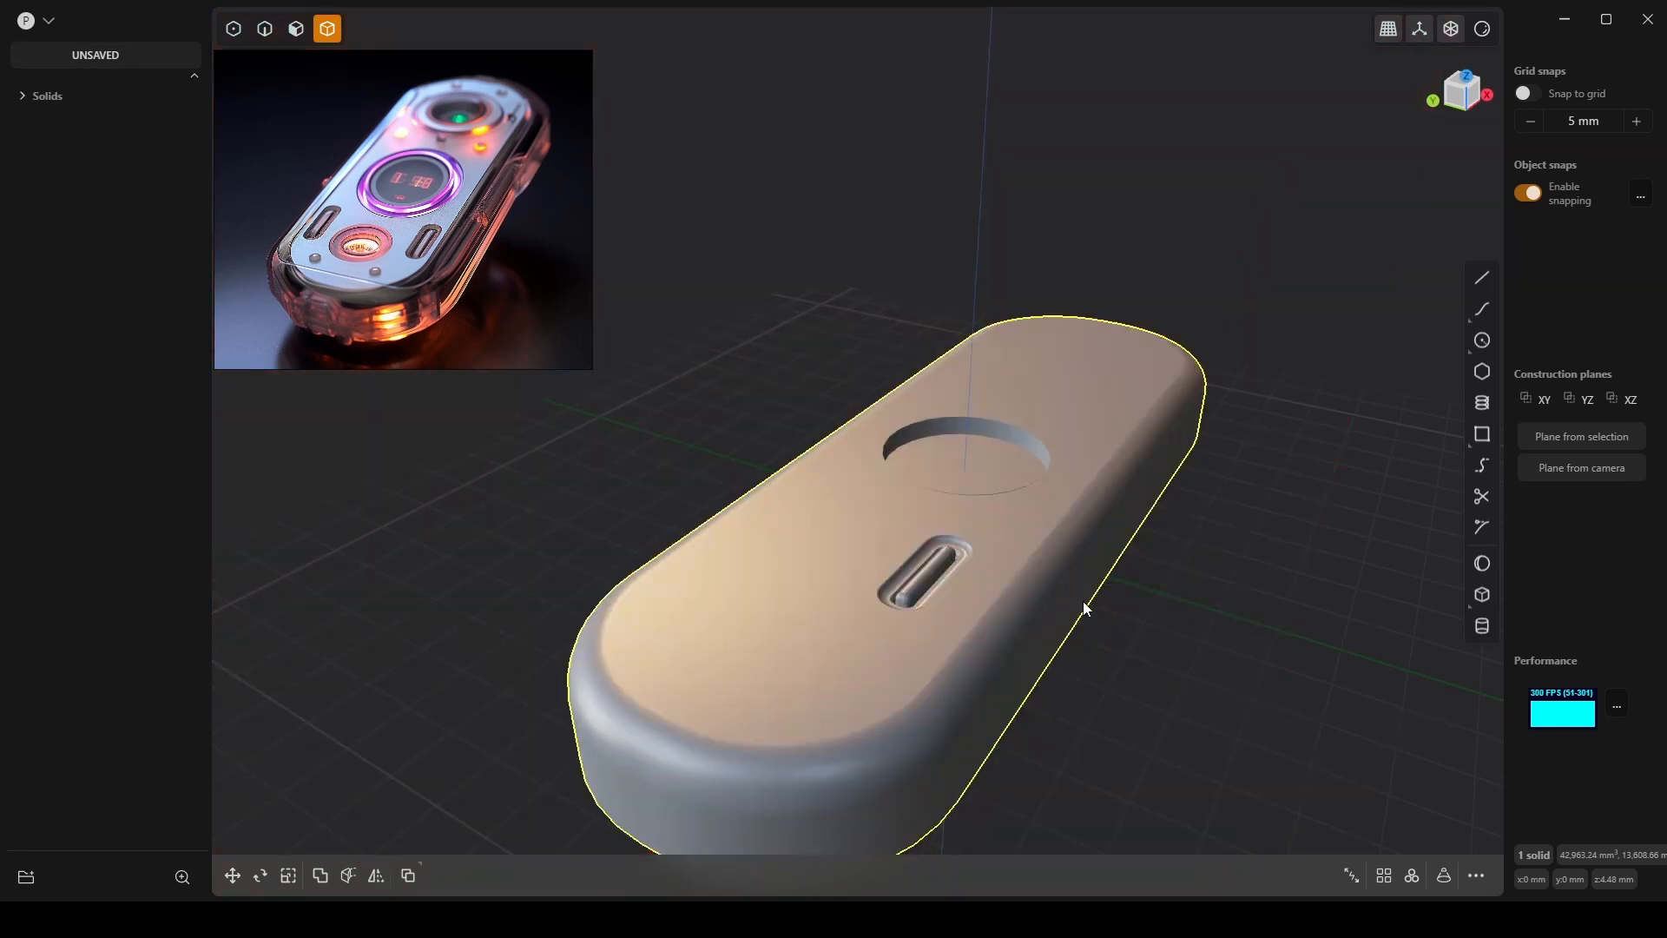
Mirror again toward +Y with halves merged, producing two side-by-side slots.
key("alt+x")
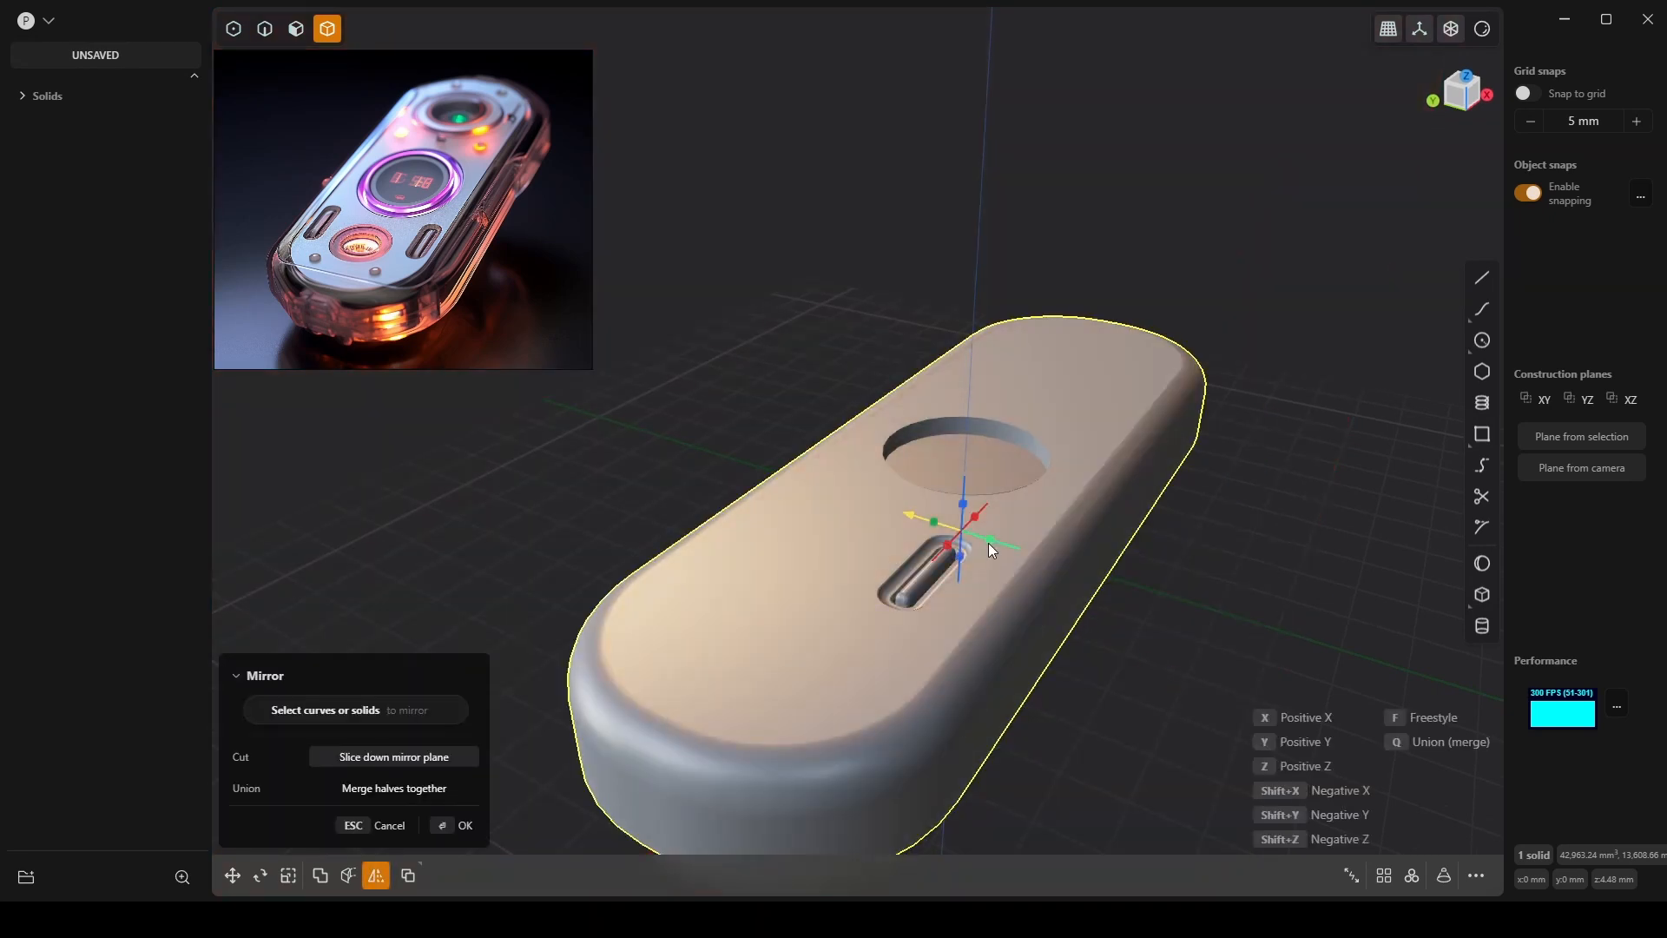
key("y")
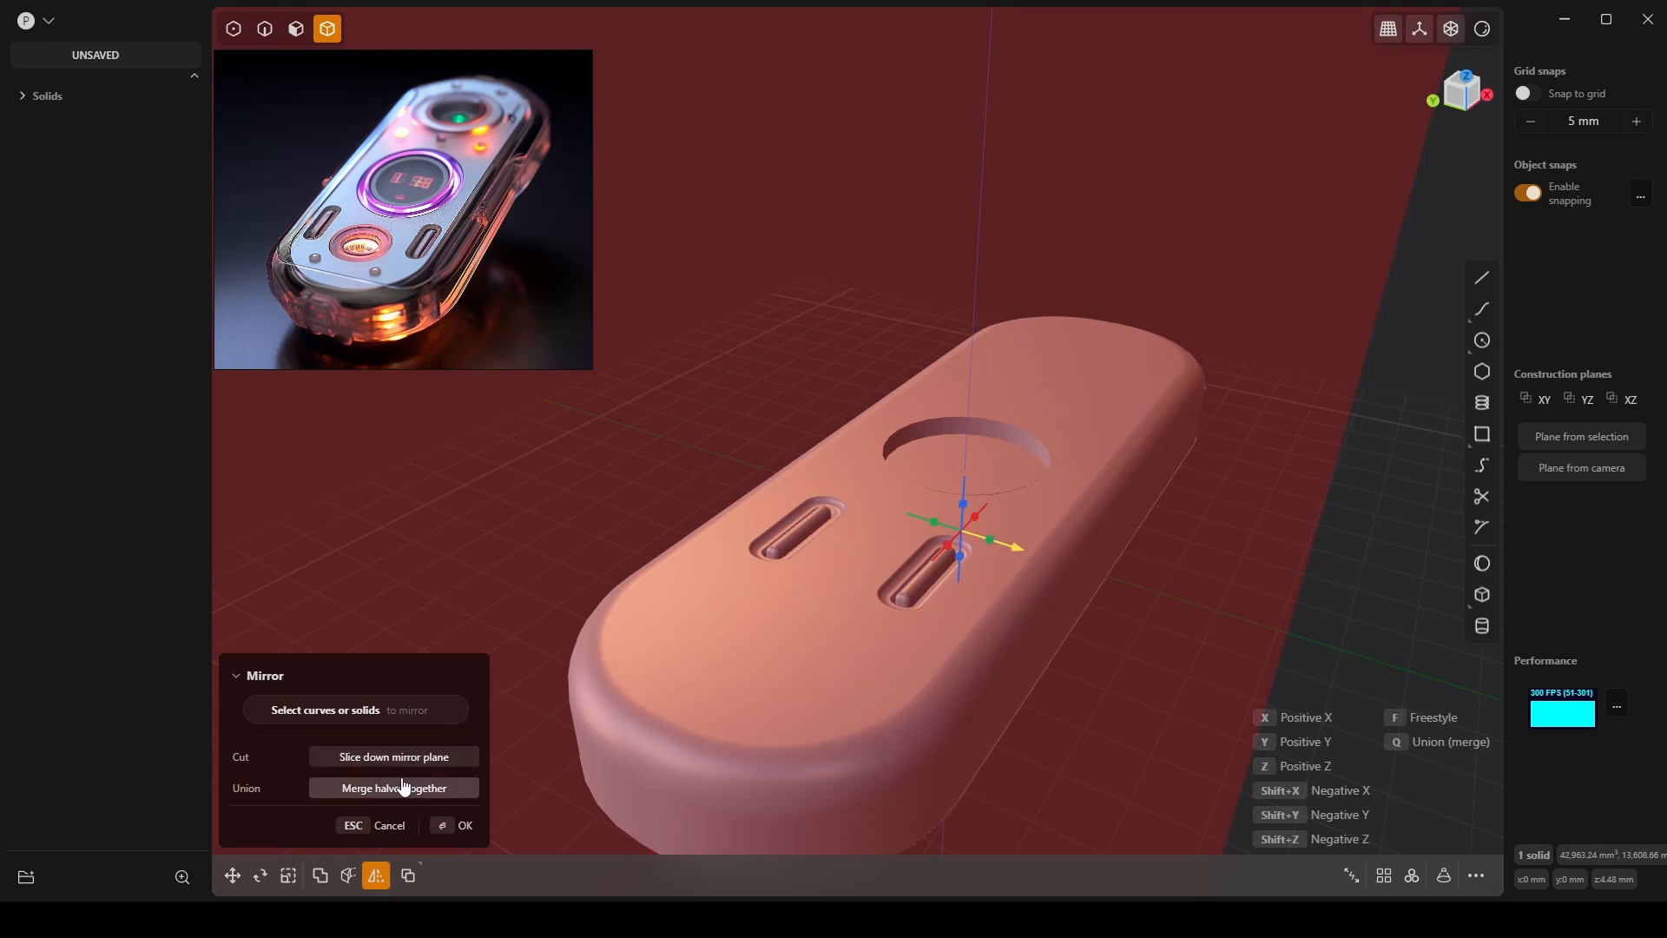
key("Return")
scroll(849, 552, "up", 4)
mouse_move(857, 498)
middle_mouse_down()
mouse_move(846, 391)
mouse_move(973, 457)
mouse_move(794, 426)
mouse_move(794, 389)
mouse_move(875, 396)
mouse_move(792, 515)
mouse_move(823, 631)
mouse_move(801, 551)
mouse_move(923, 570)
mouse_move(922, 530)
mouse_move(879, 518)
mouse_move(842, 535)
mouse_move(837, 471)
mouse_move(963, 318)
mouse_move(960, 416)
mouse_move(904, 403)
mouse_move(900, 358)
mouse_move(875, 388)
mouse_move(871, 472)
middle_mouse_up()
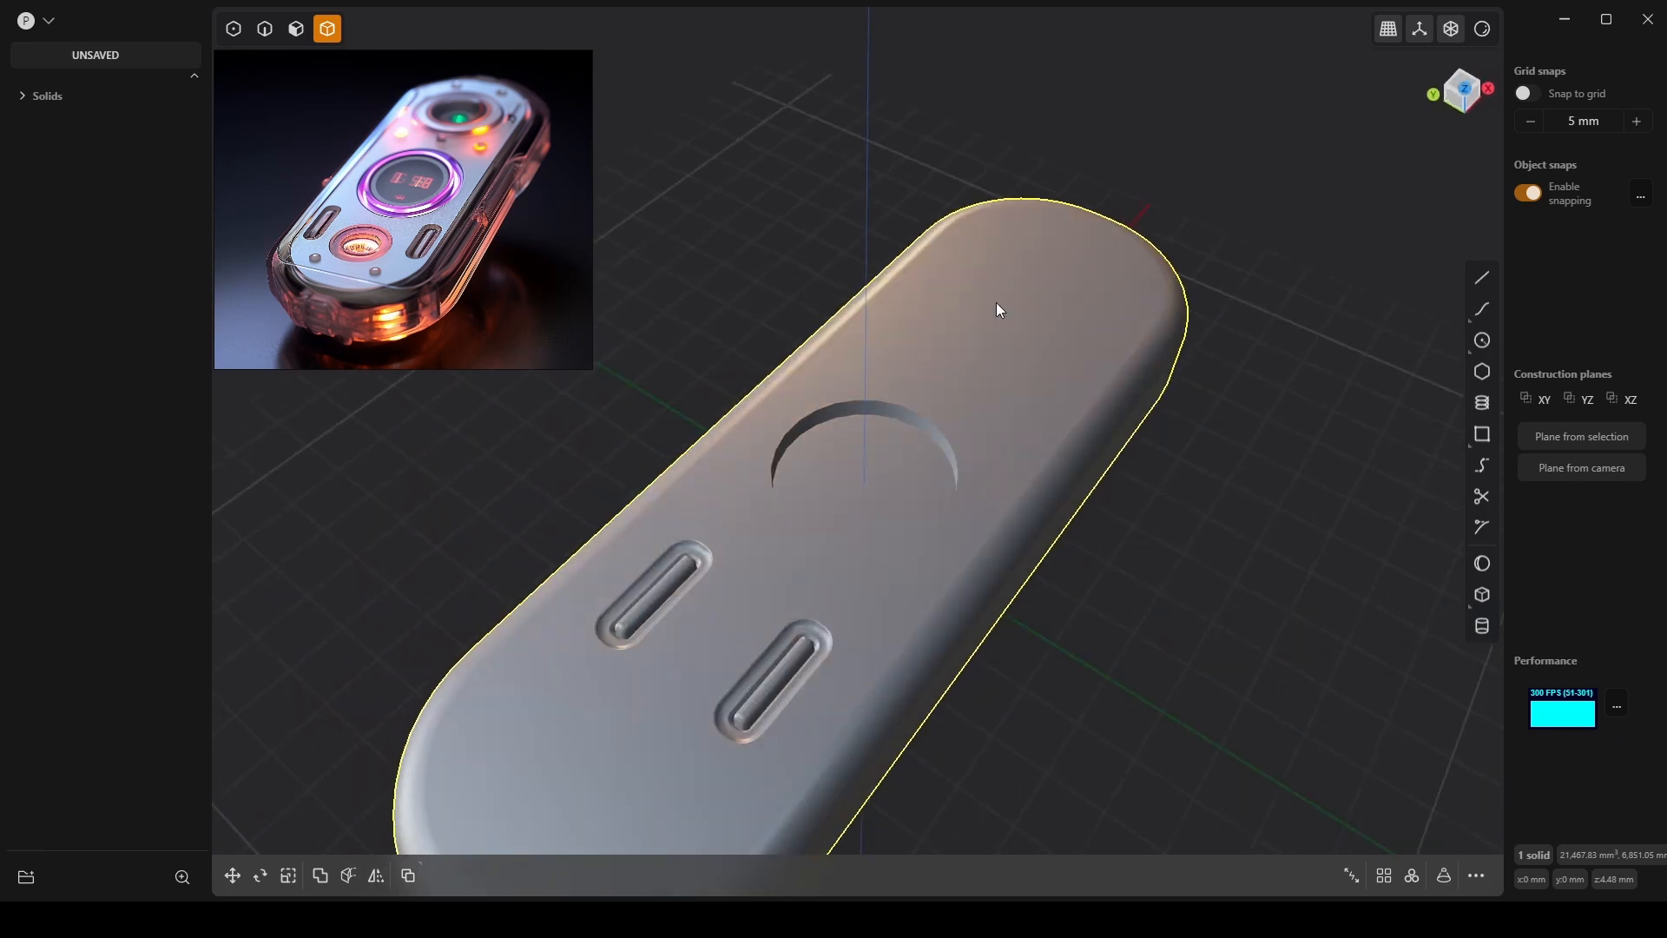
Switch to Top view and turn the model's edge lines back on.
middle_click_drag(998, 313, 1033, 434)
left_click(1458, 84)
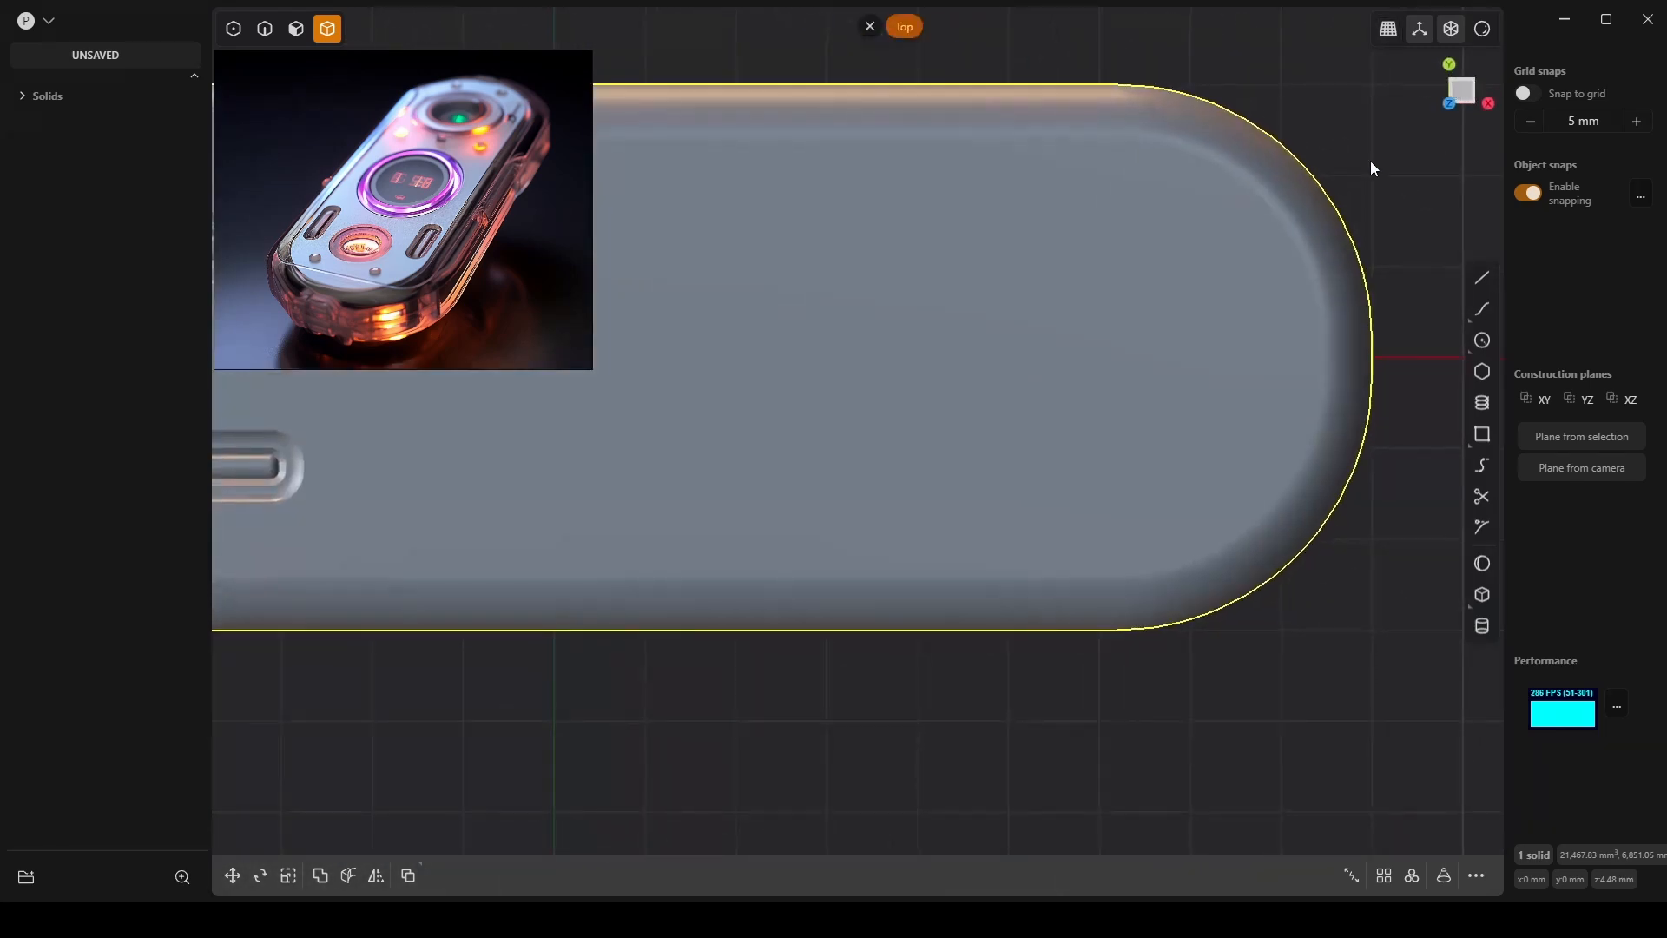
middle_click_drag(847, 387, 969, 403, "shift")
scroll(1154, 388, "up", 5)
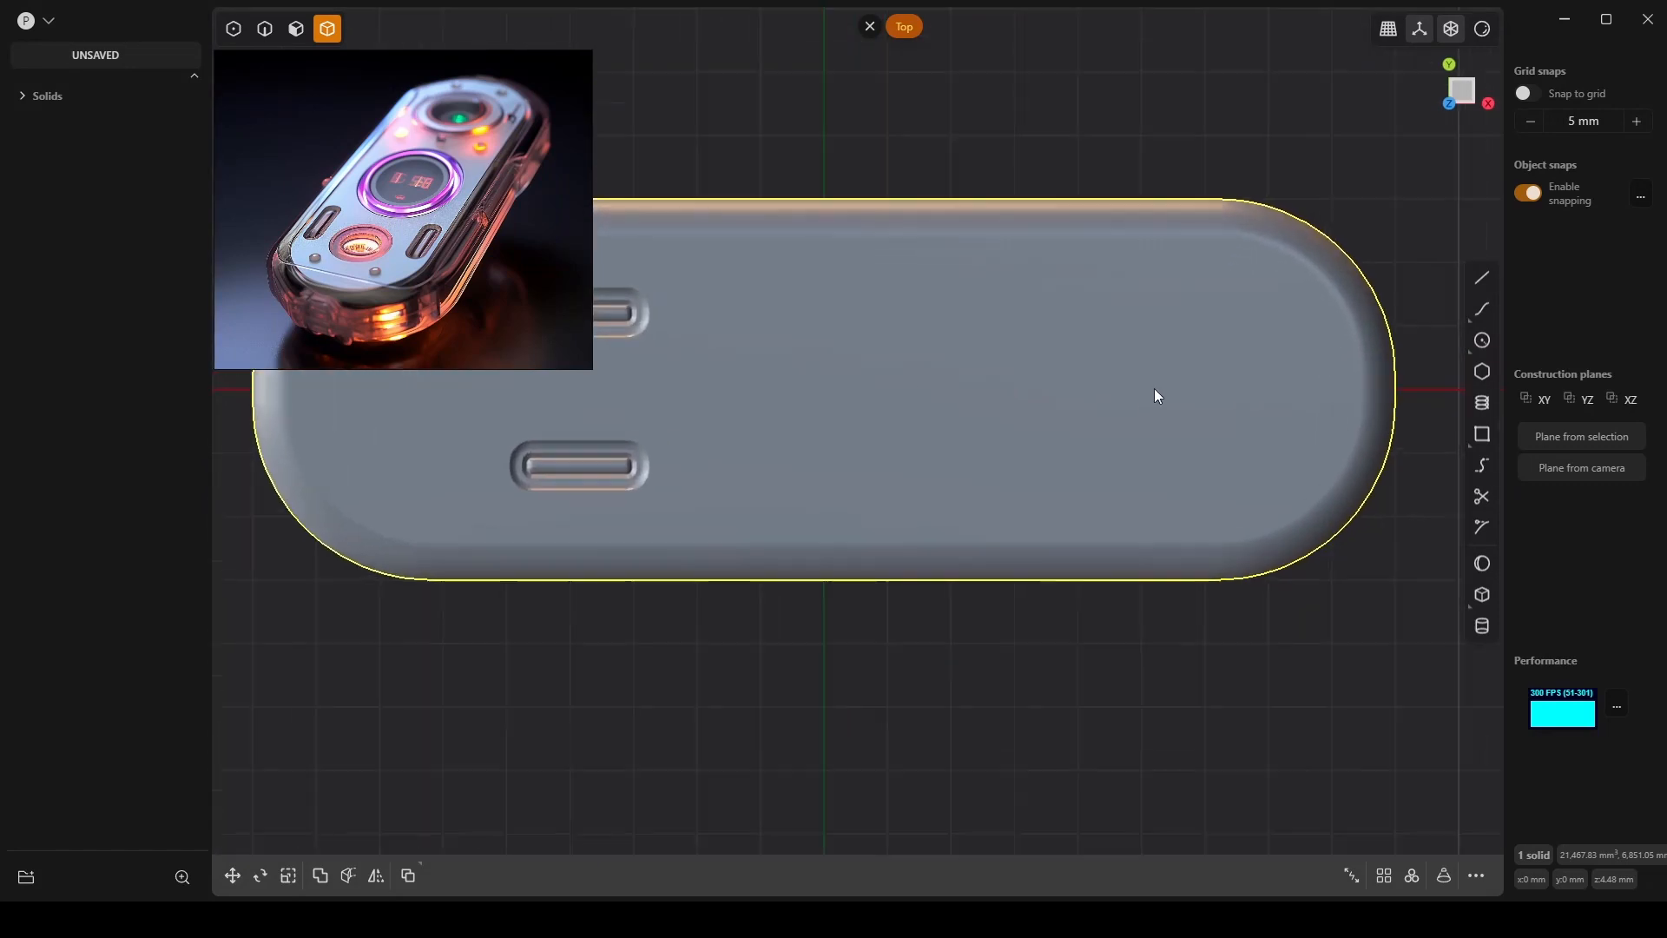
left_click(1482, 29)
left_click(1402, 216)
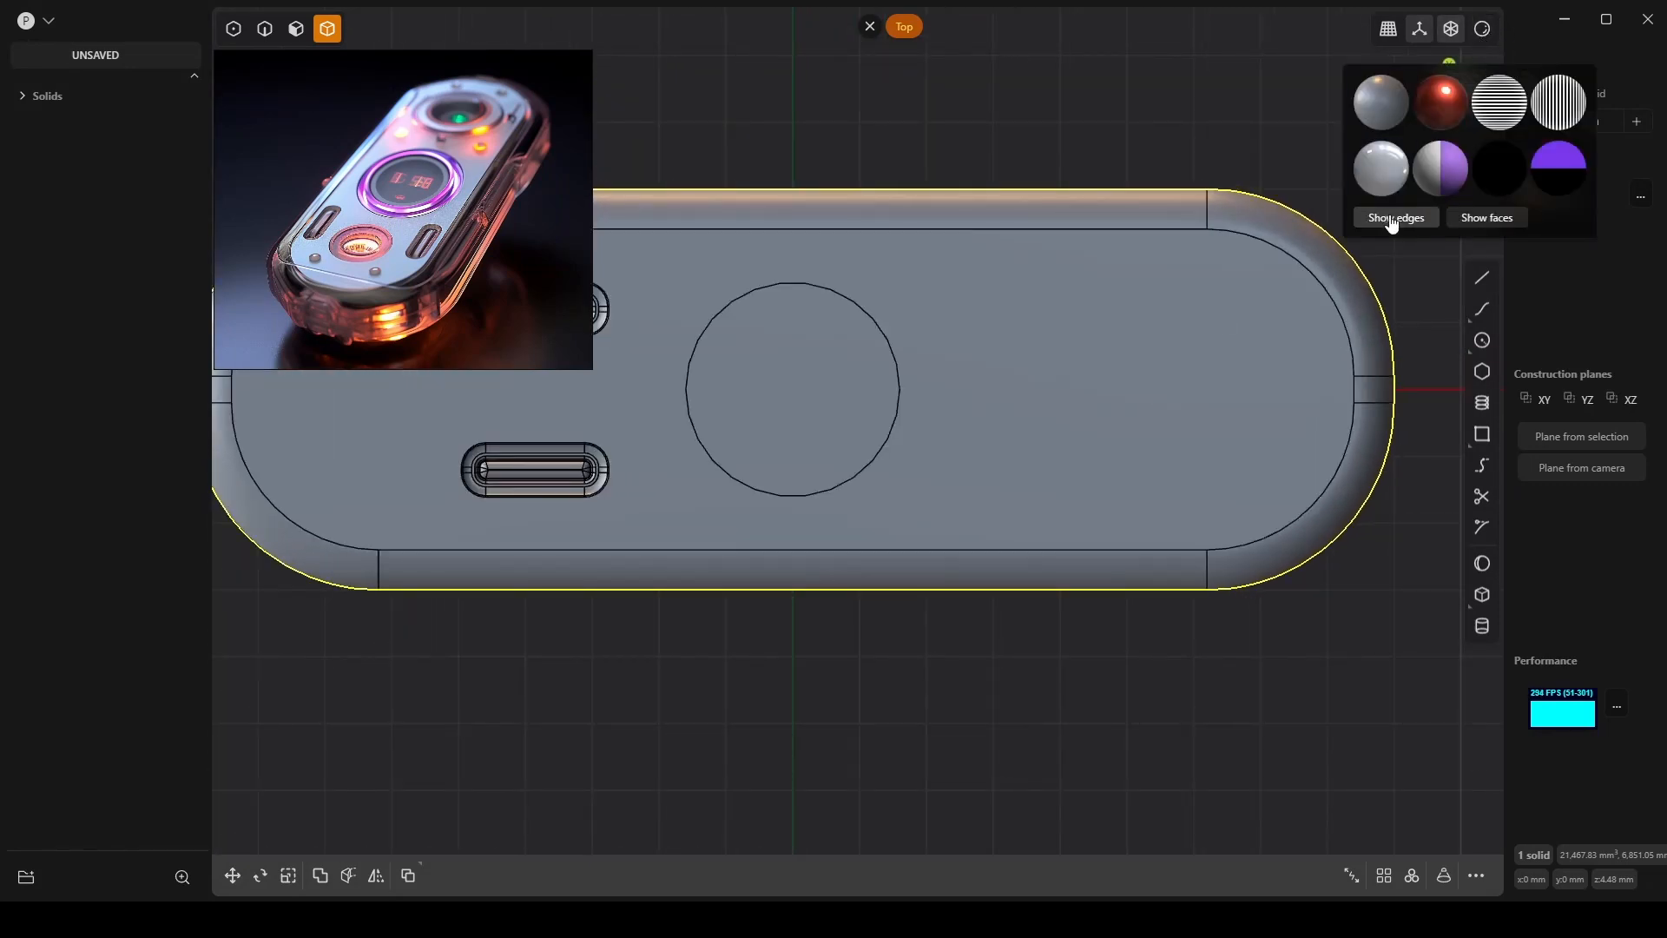
Draw a center circle matching the top hole's edge.
left_click(1485, 340)
left_click(792, 389)
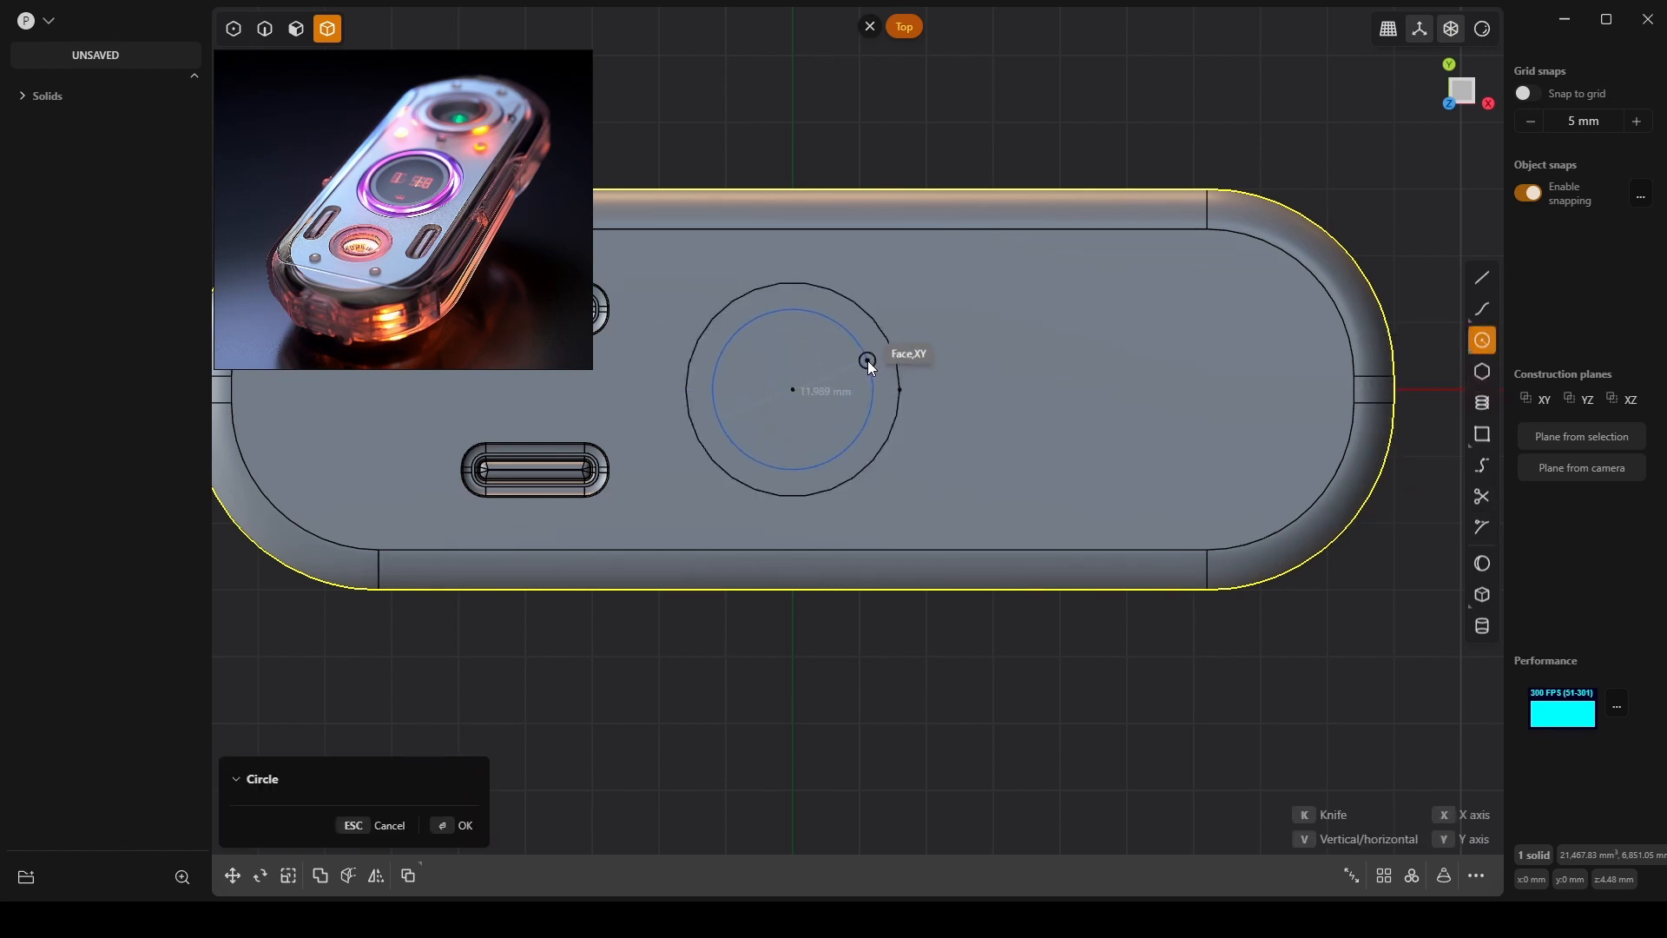
left_click(894, 355)
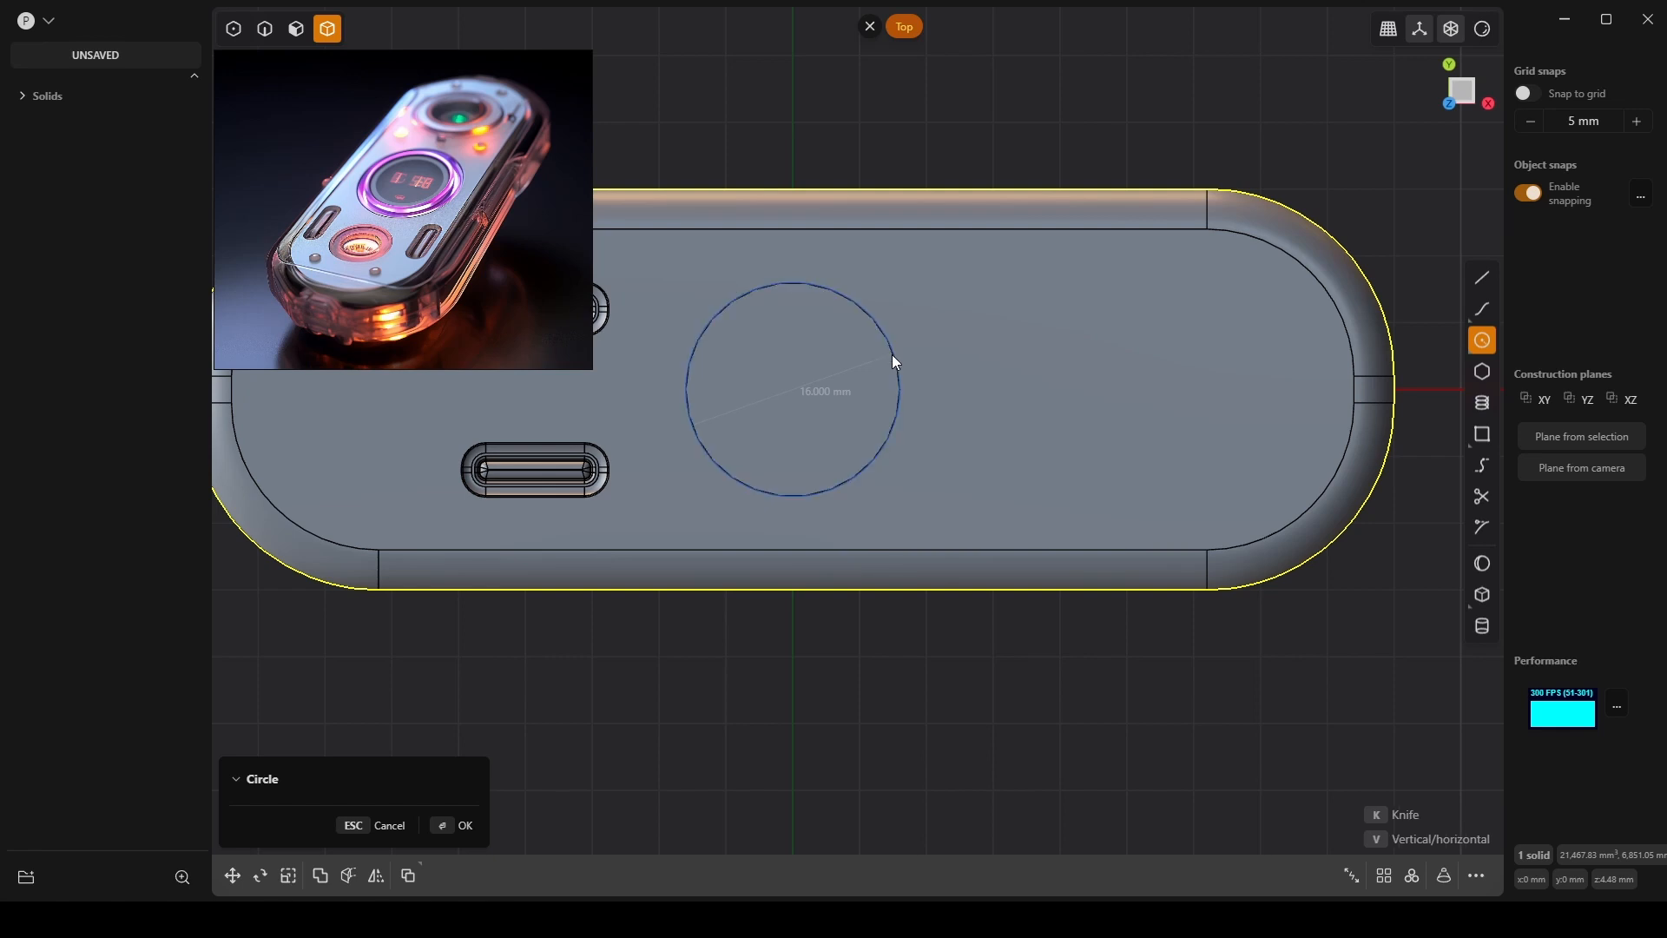
Move the new circle 23.13 mm along X across the top surface.
key("g")
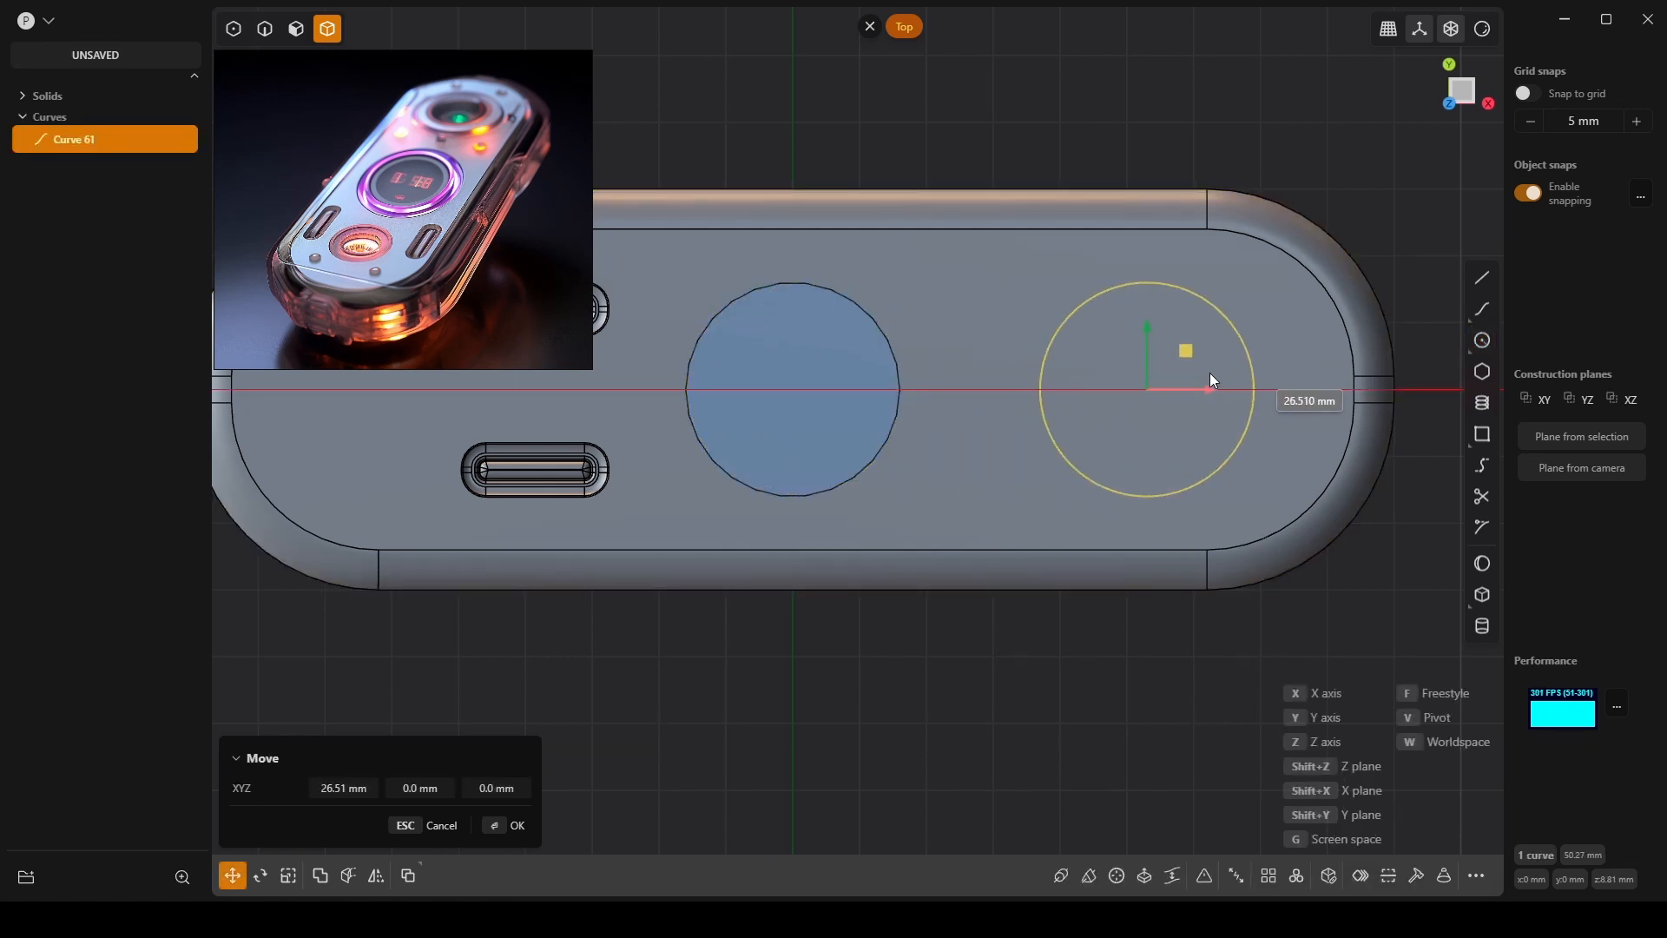
left_click(1164, 361)
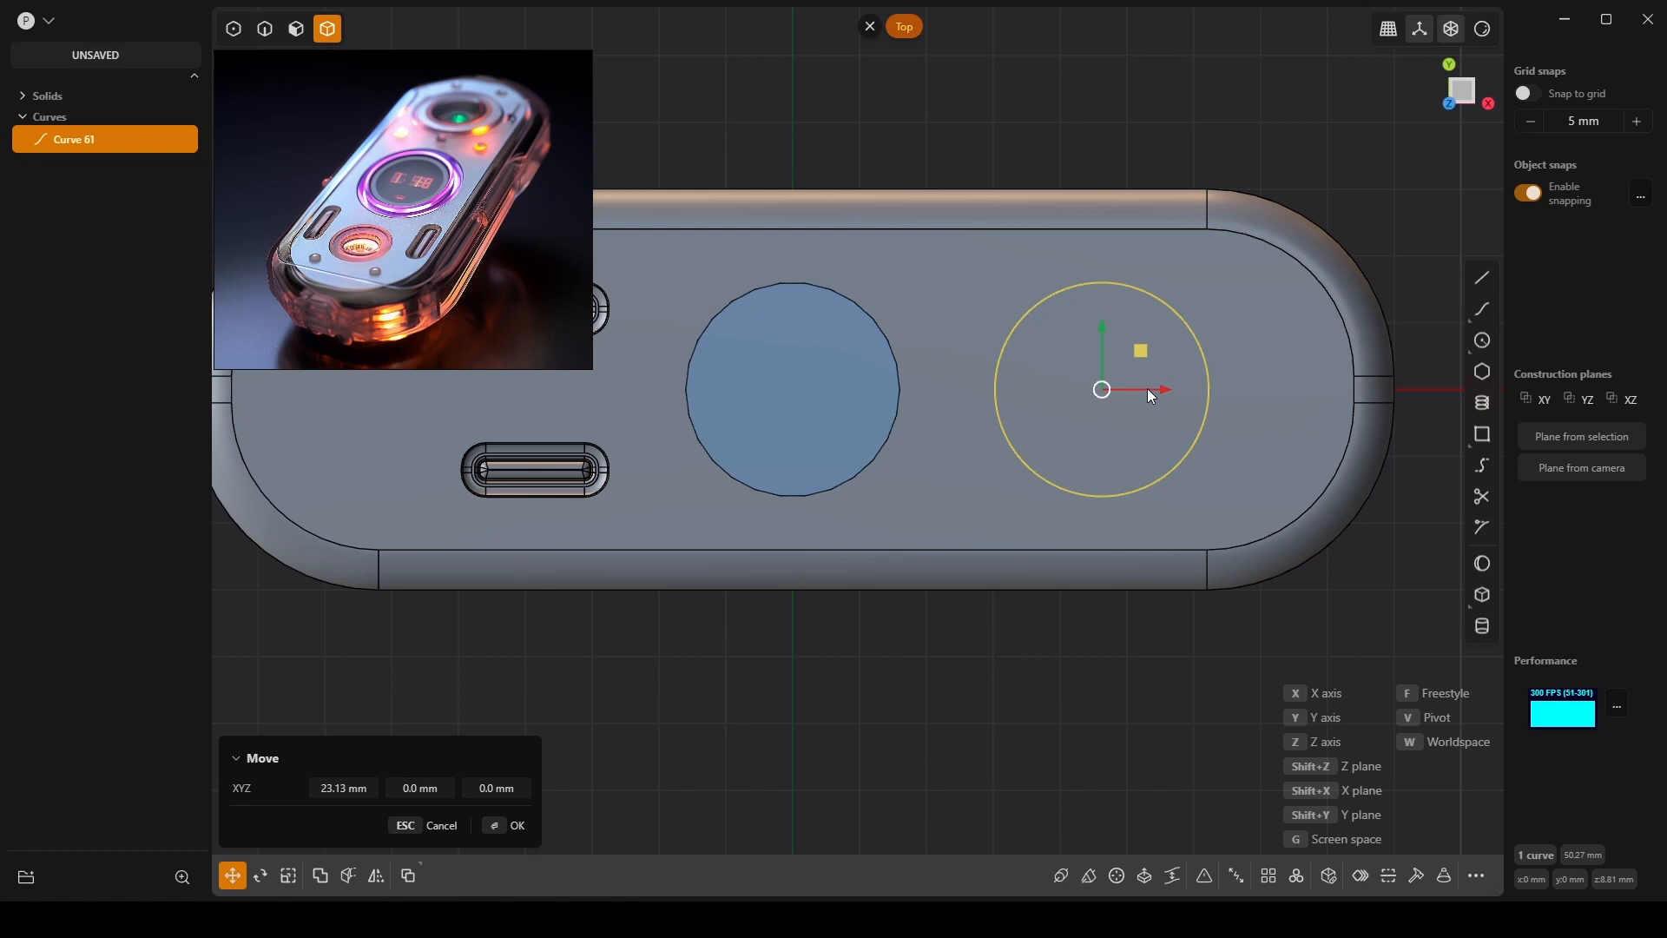
middle_click_drag(1148, 388, 995, 491)
scroll(943, 478, "up", 3)
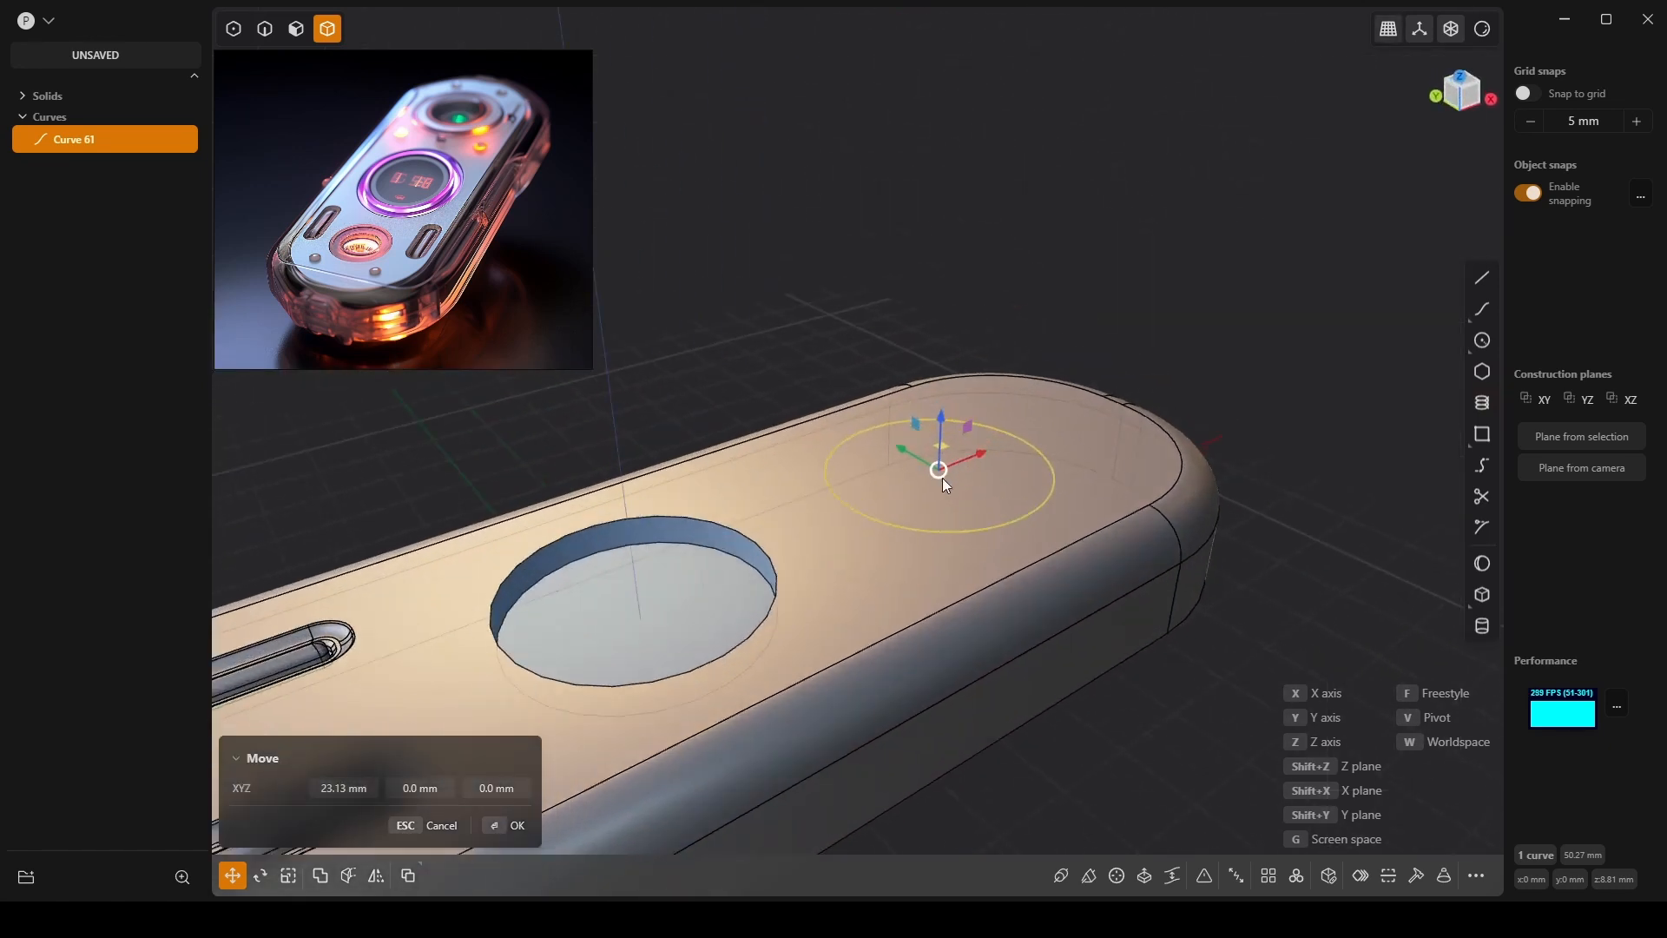
right_click(943, 479)
left_click(943, 479)
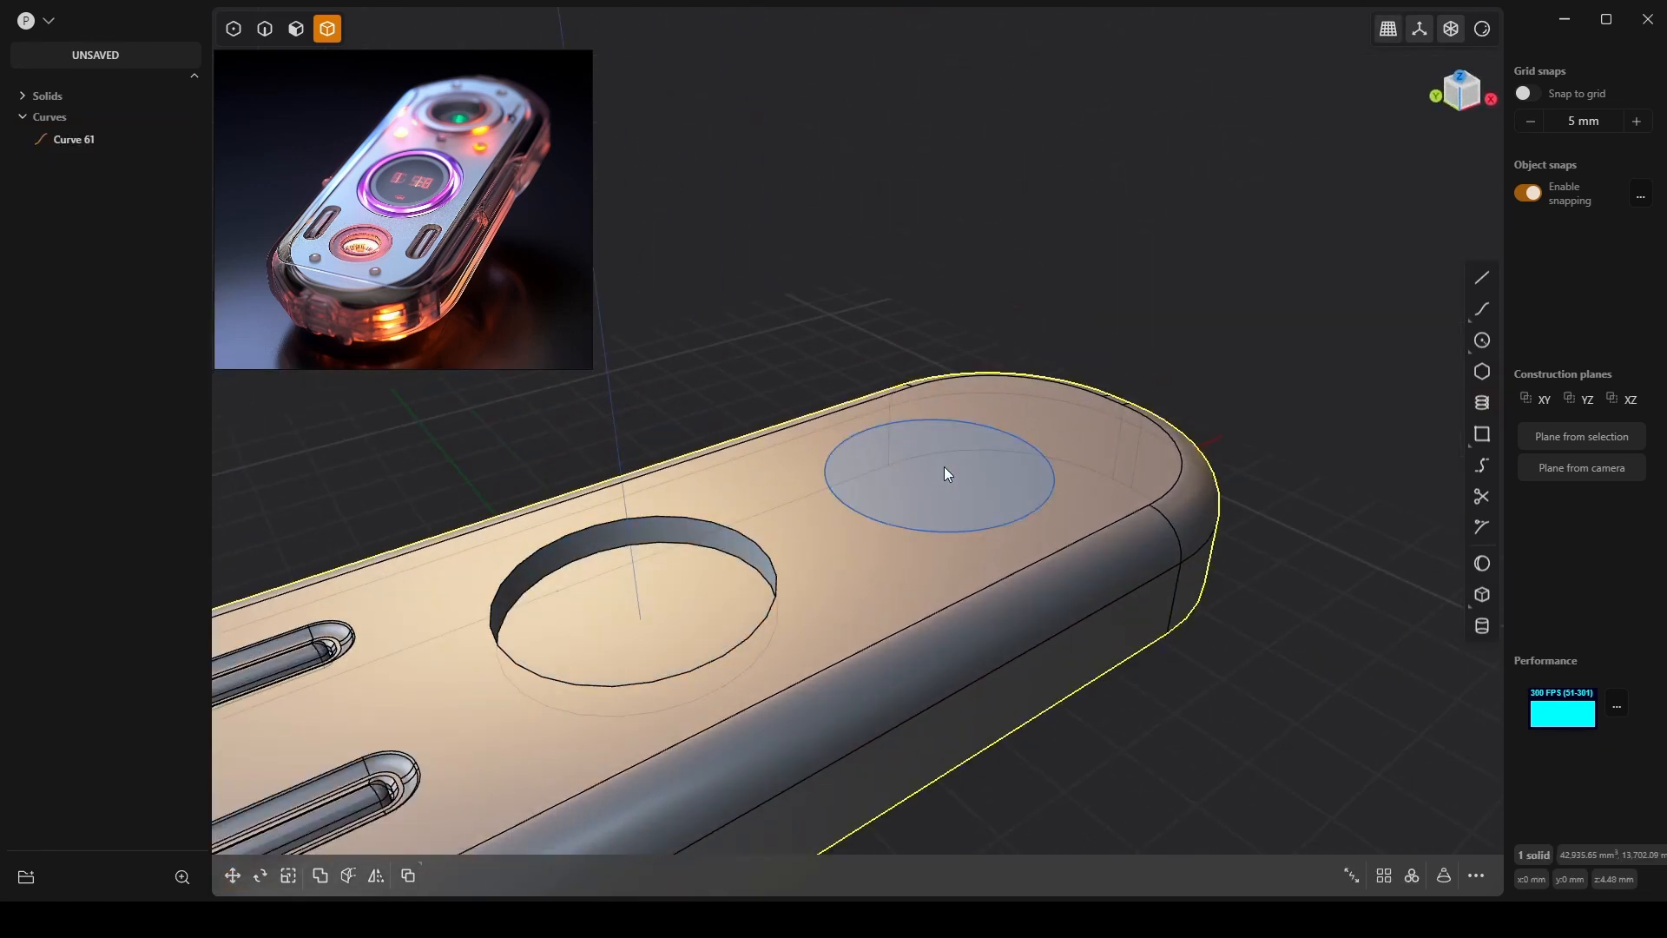
Extrude the circle region into a disk about 1.51 mm high.
key("3")
left_click(944, 466)
key("e")
left_click_drag(950, 401, 962, 422)
left_click_drag(958, 412, 966, 417)
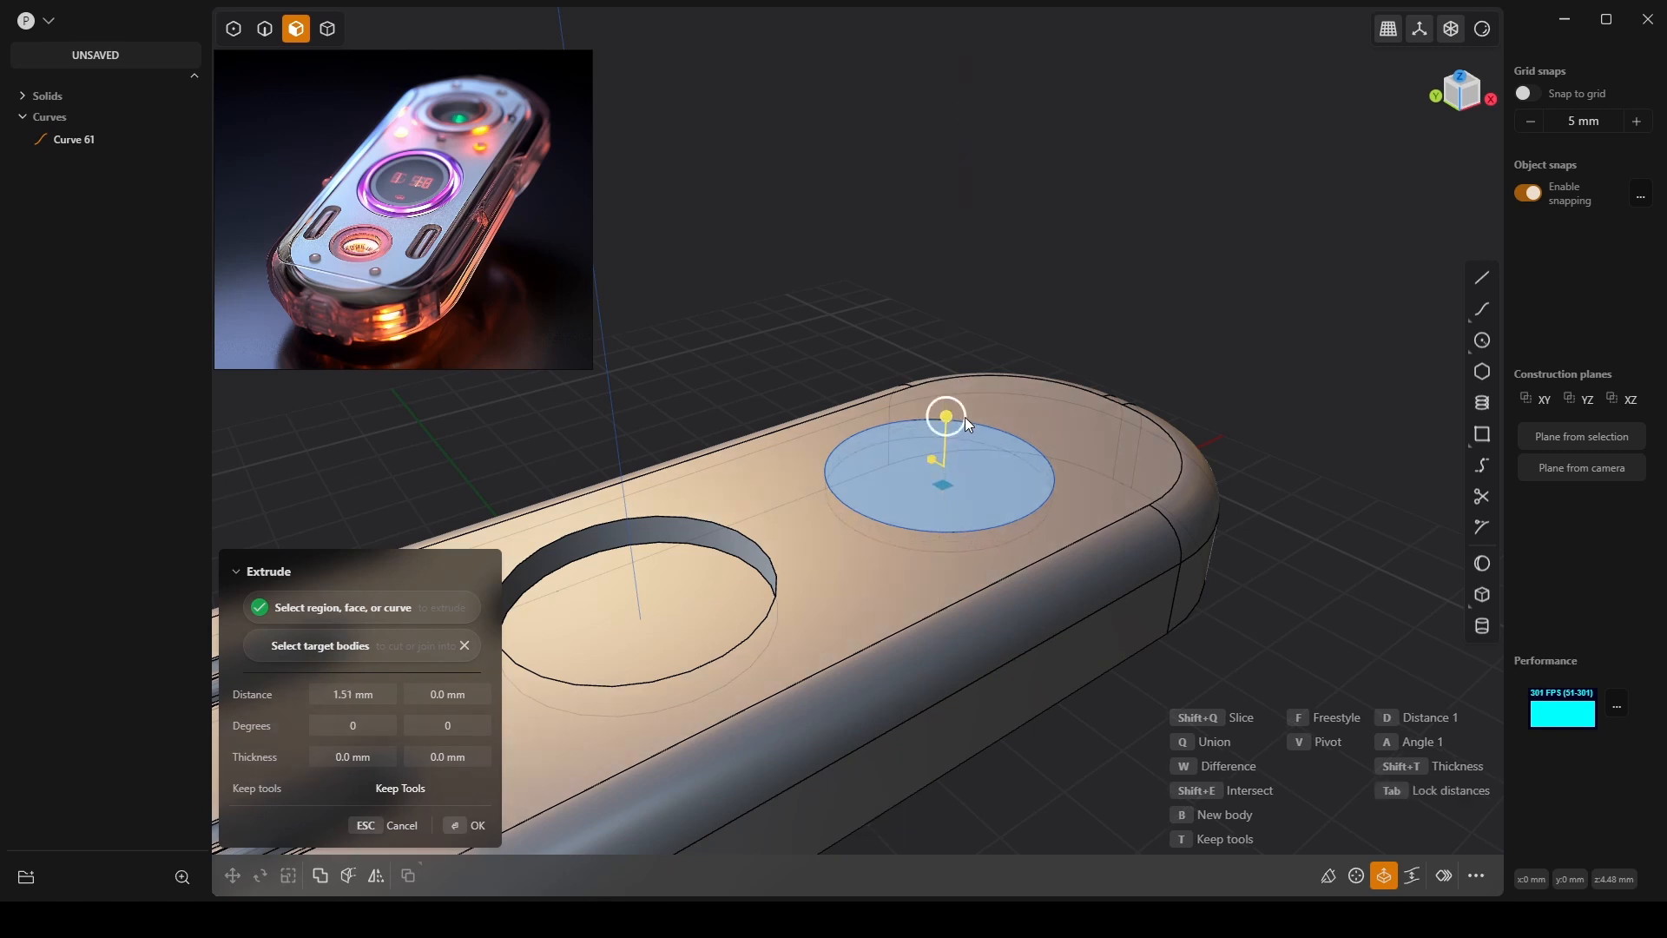
key("Return")
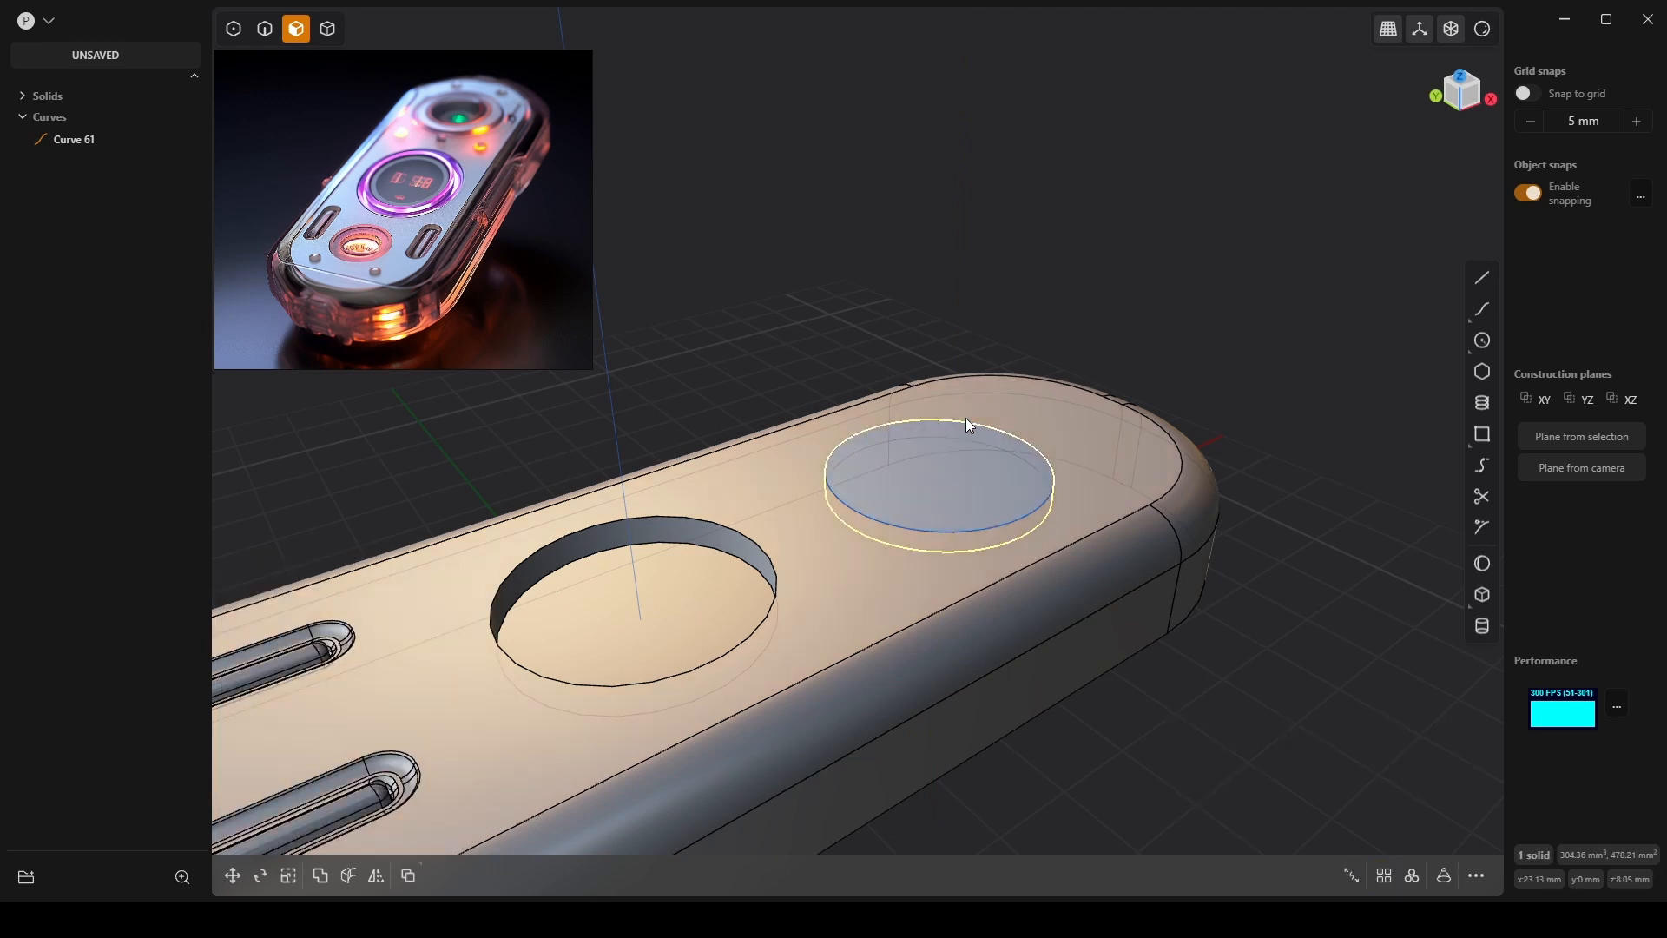
scroll(960, 460, "up", 5)
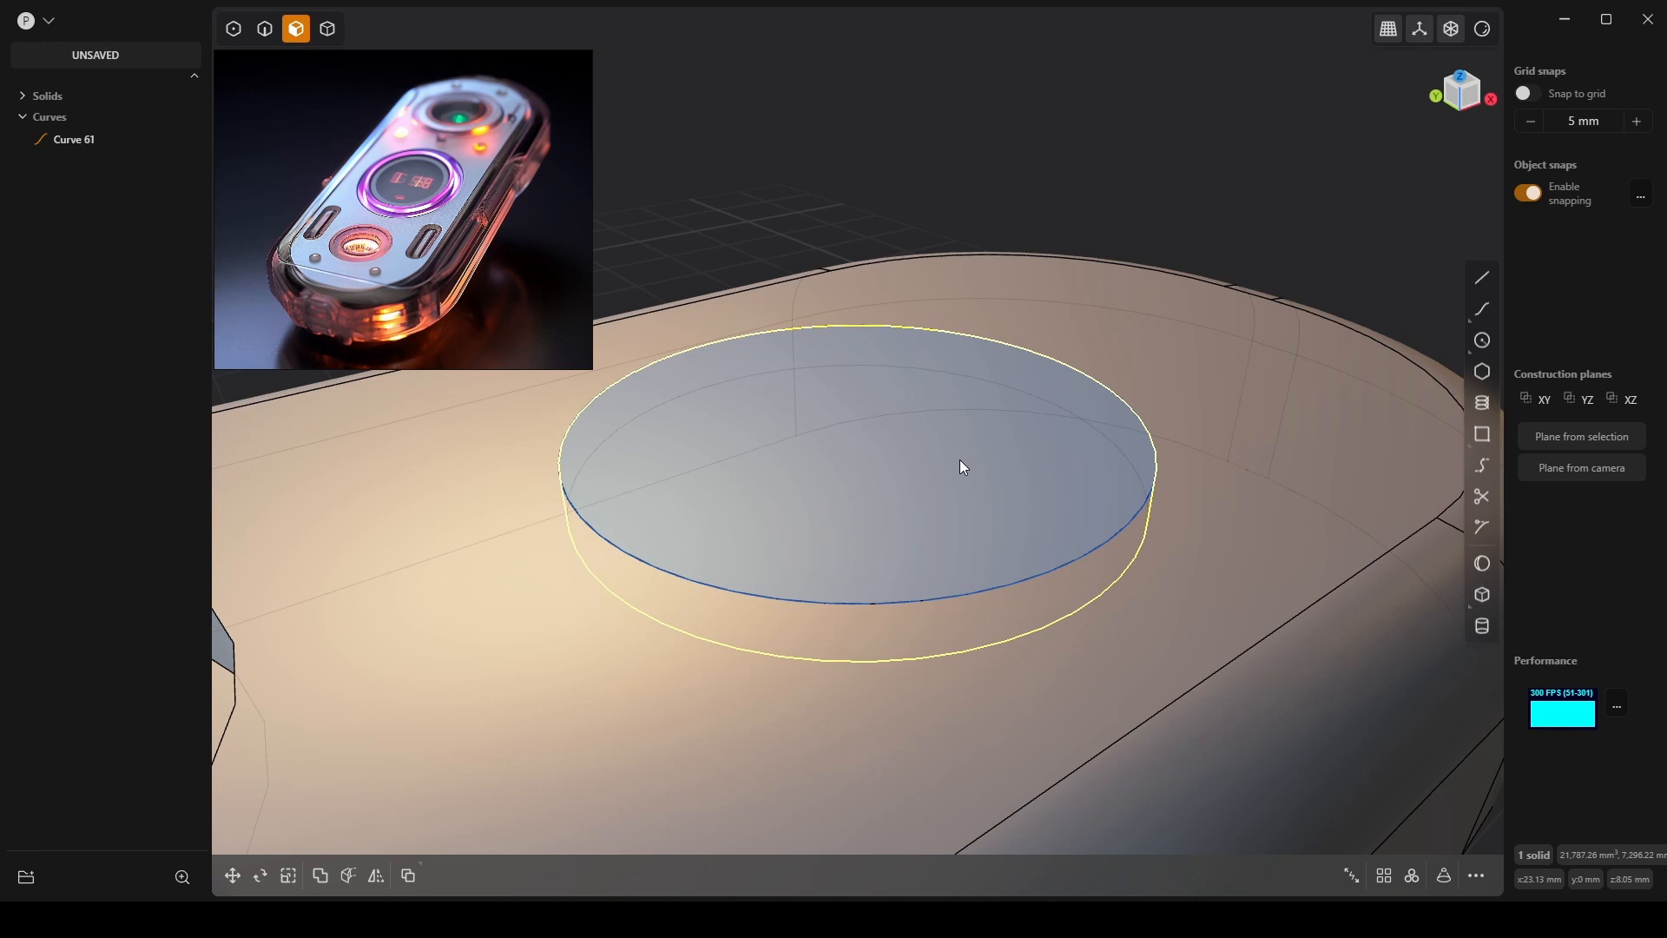
middle_click_drag(961, 461, 832, 561)
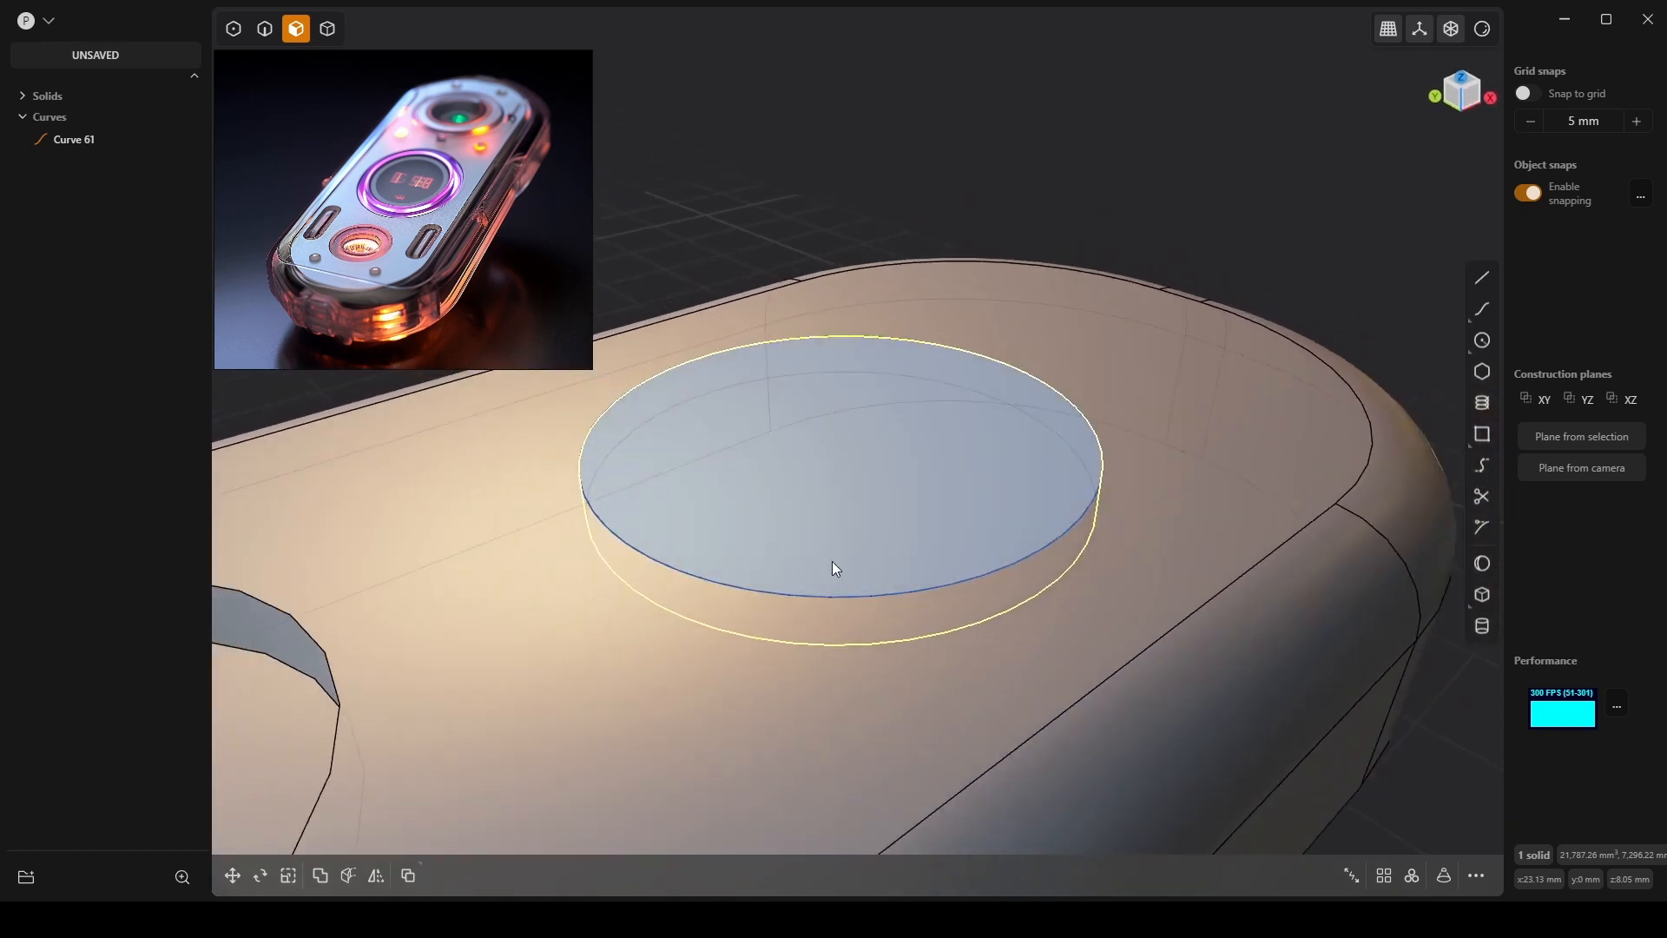
Start and cancel further extrusions on the disk face.
key("x")
middle_click_drag(852, 503, 914, 474)
key("Escape")
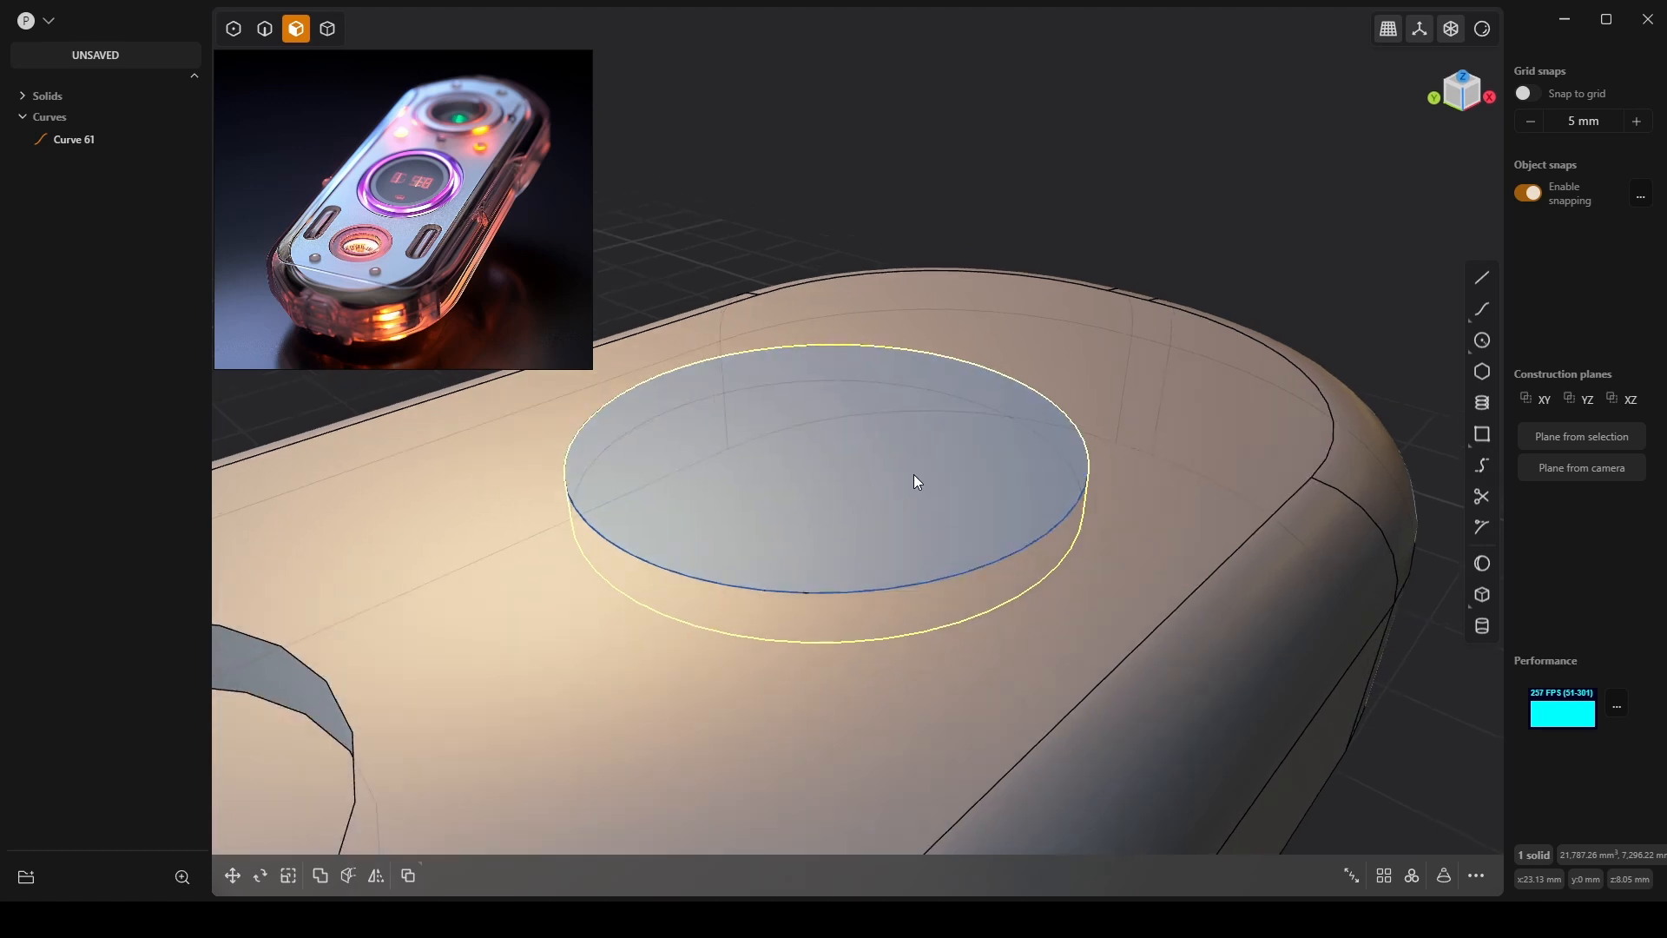
key("f")
key("Escape")
key("x")
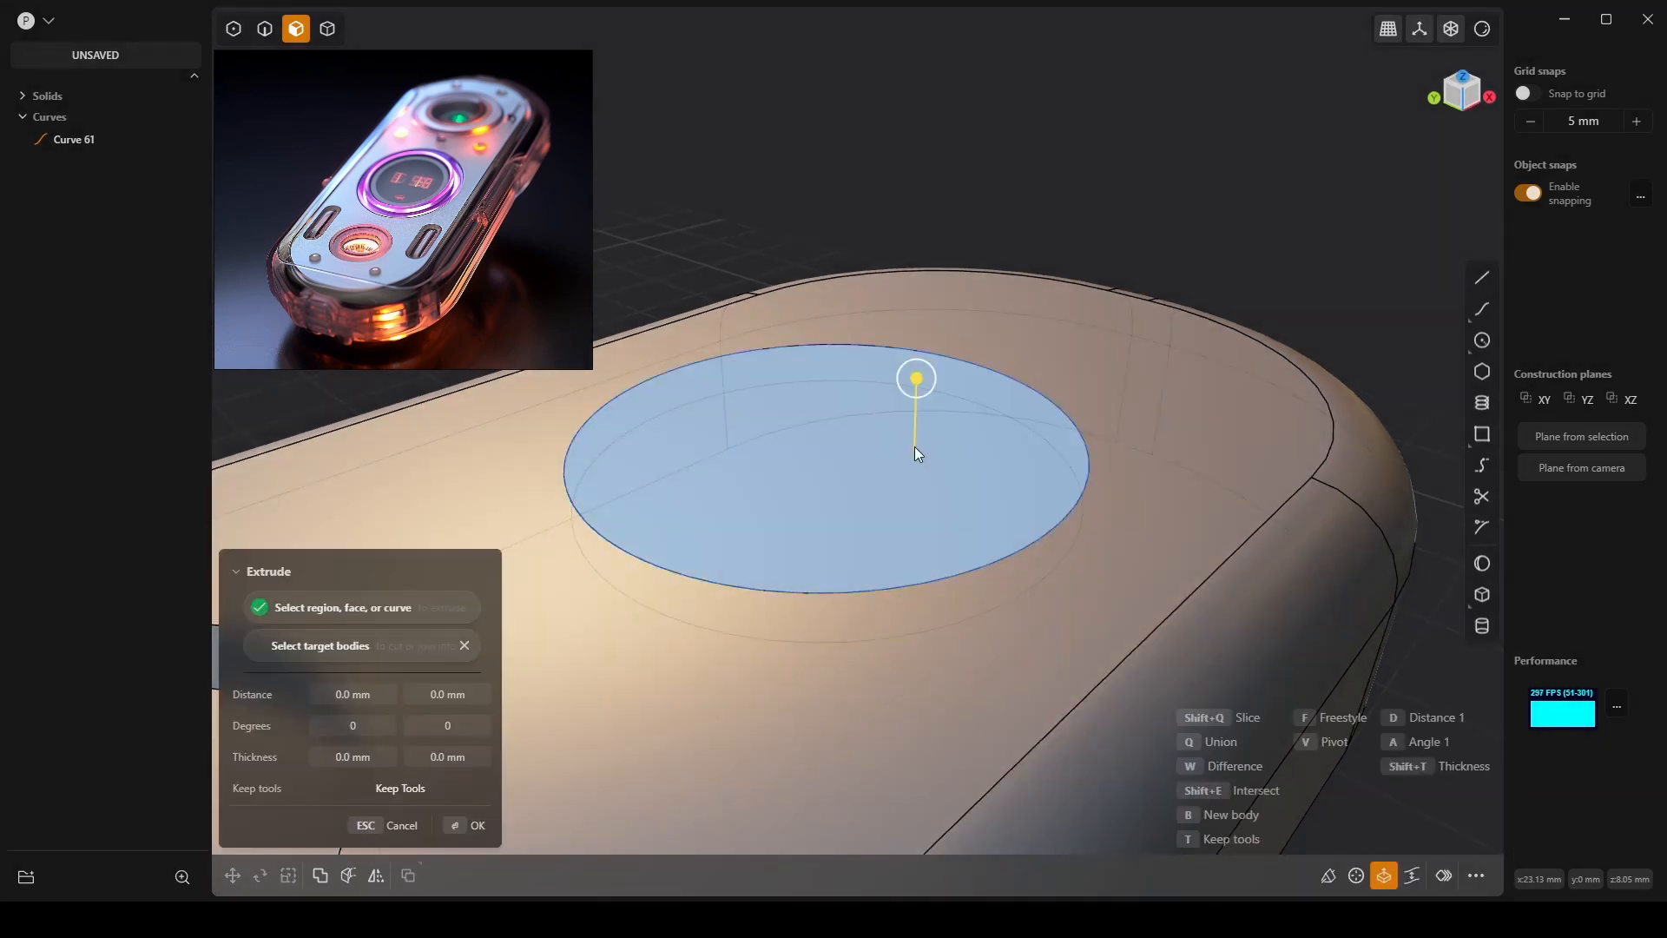
key("Escape")
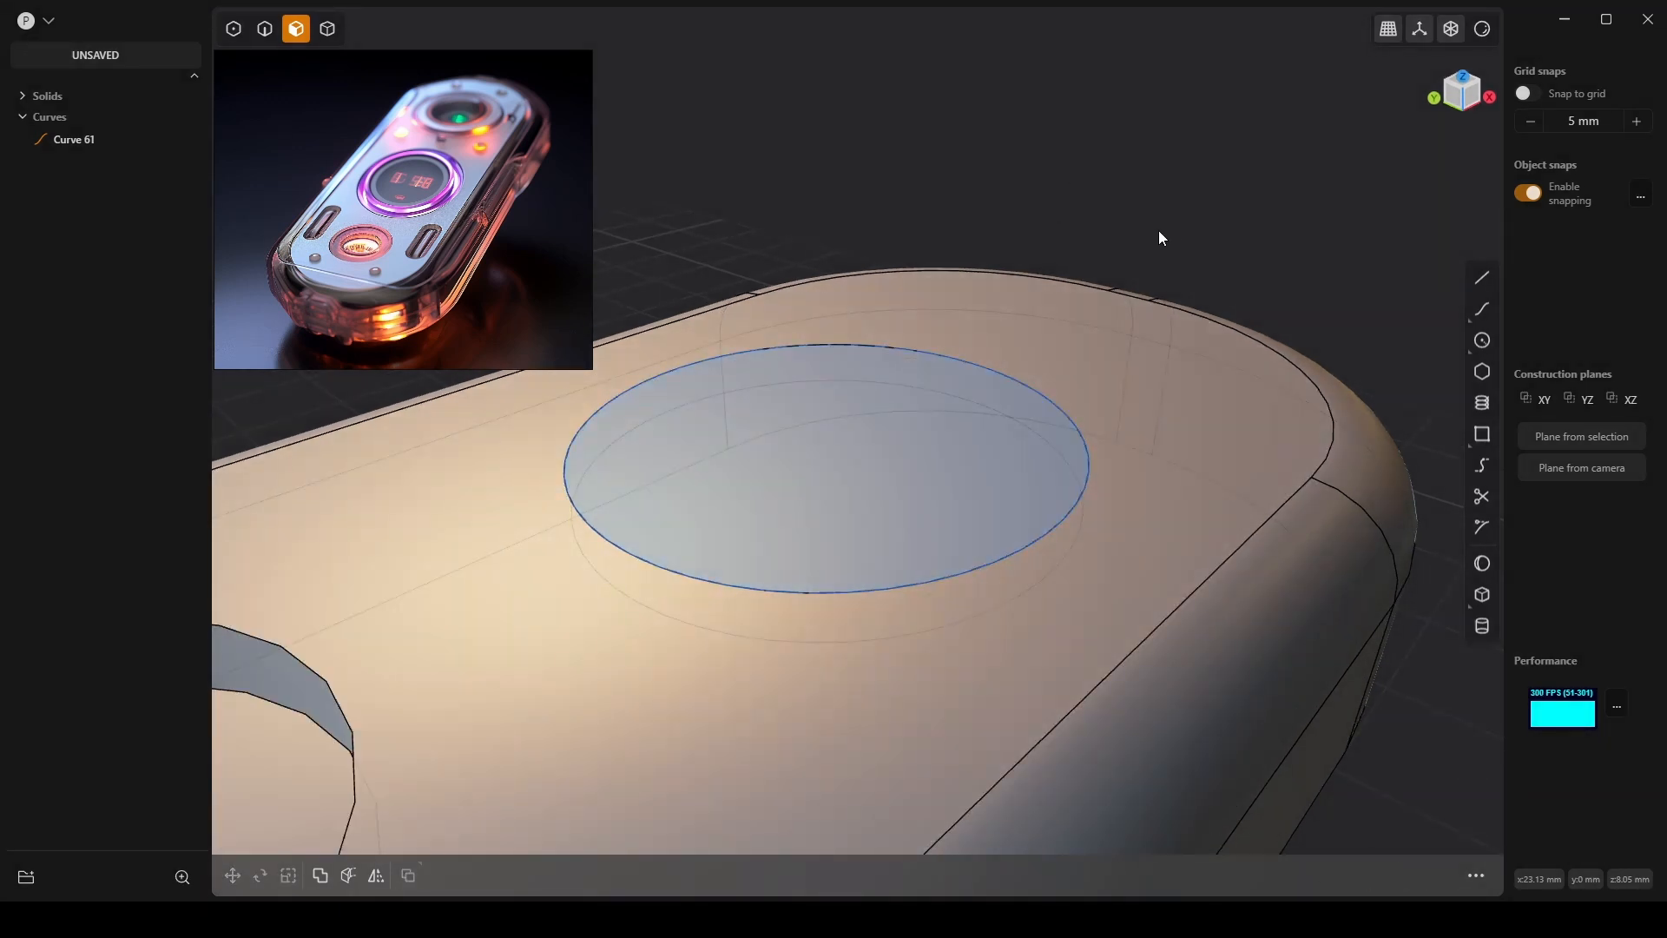
Select the disc cylinder as a solid and hide Solid 10 in the outliner.
left_click(327, 28)
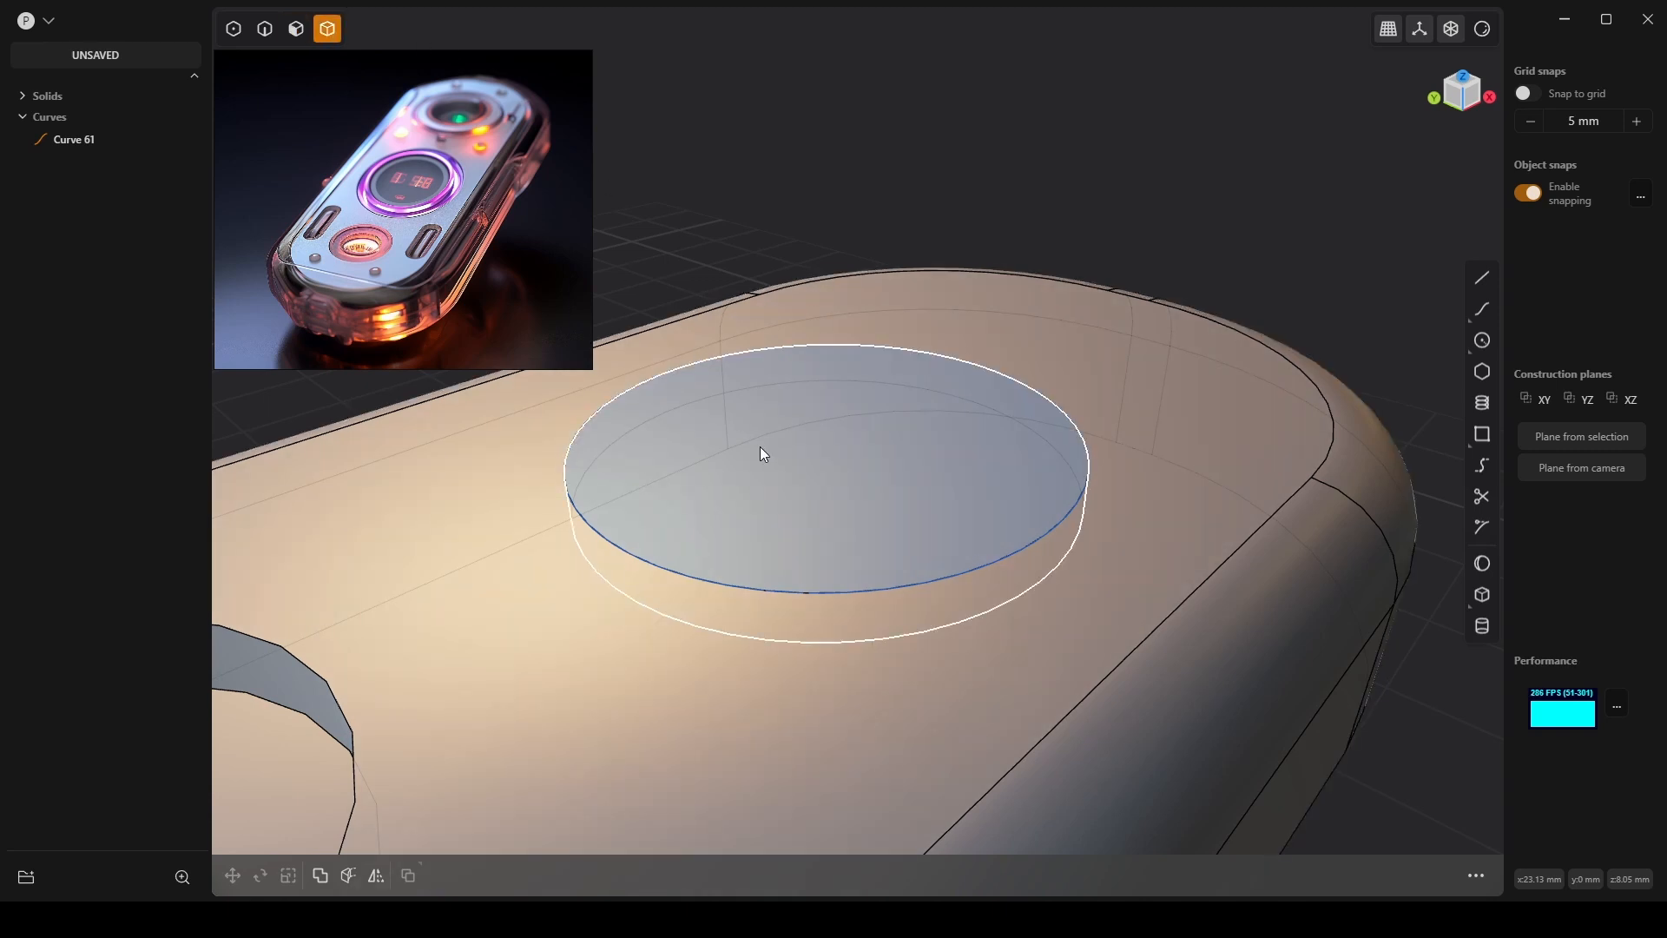
left_click(760, 447)
left_click(1012, 549)
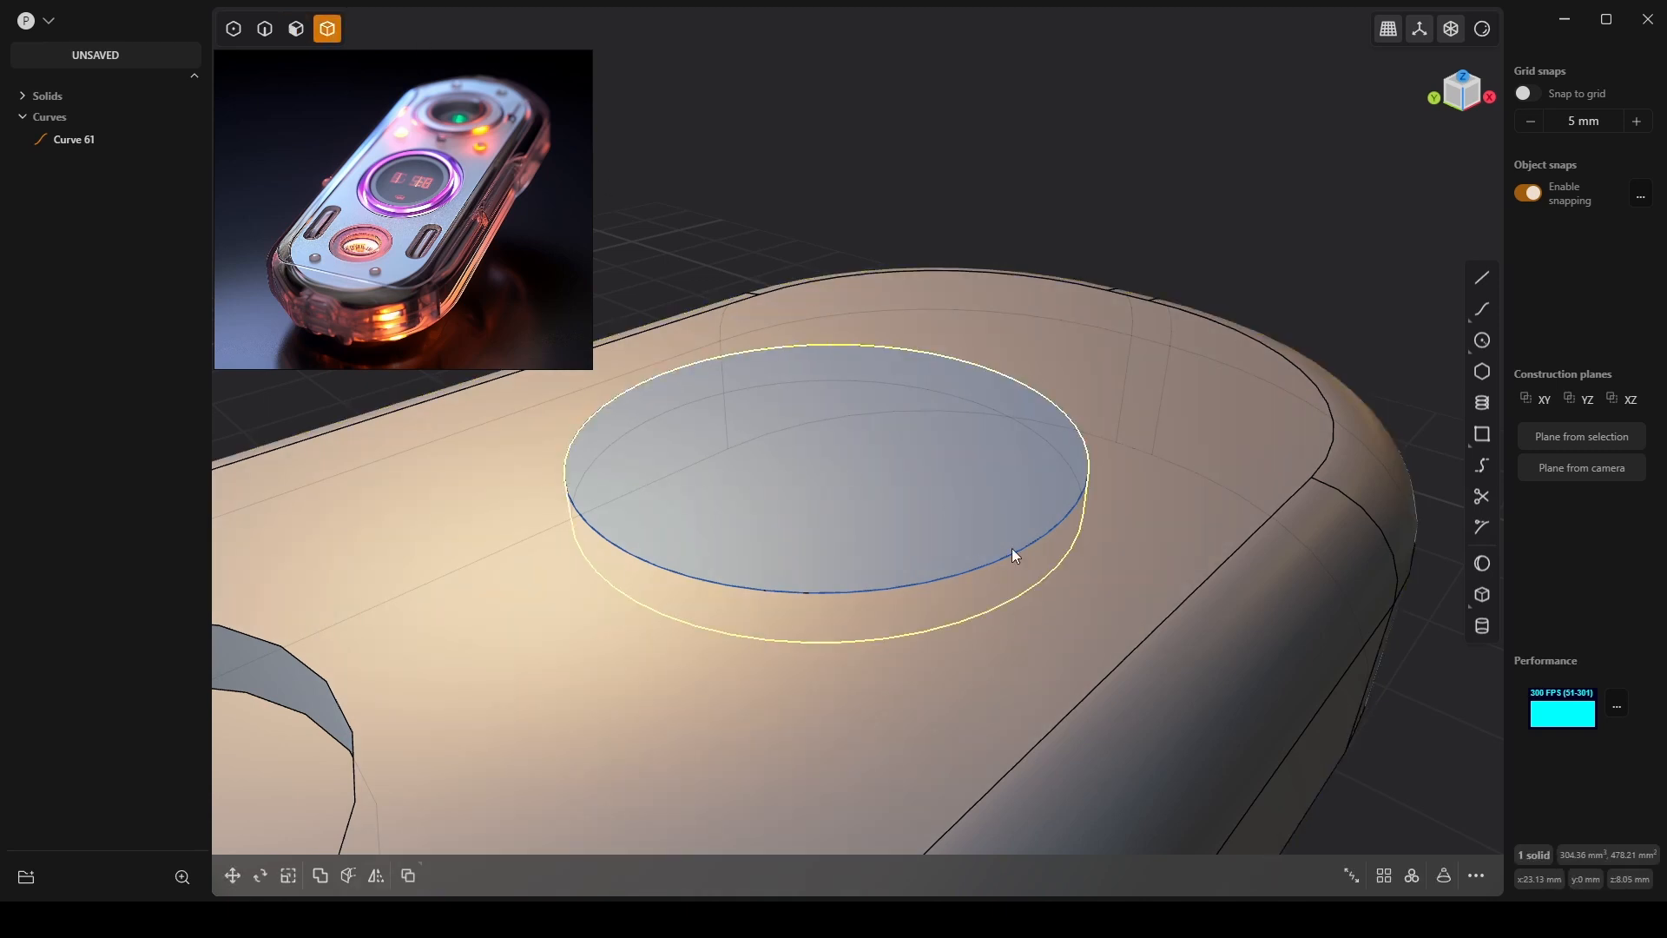
left_click(1014, 552)
left_click(1010, 551)
middle_click_drag(998, 540, 971, 505)
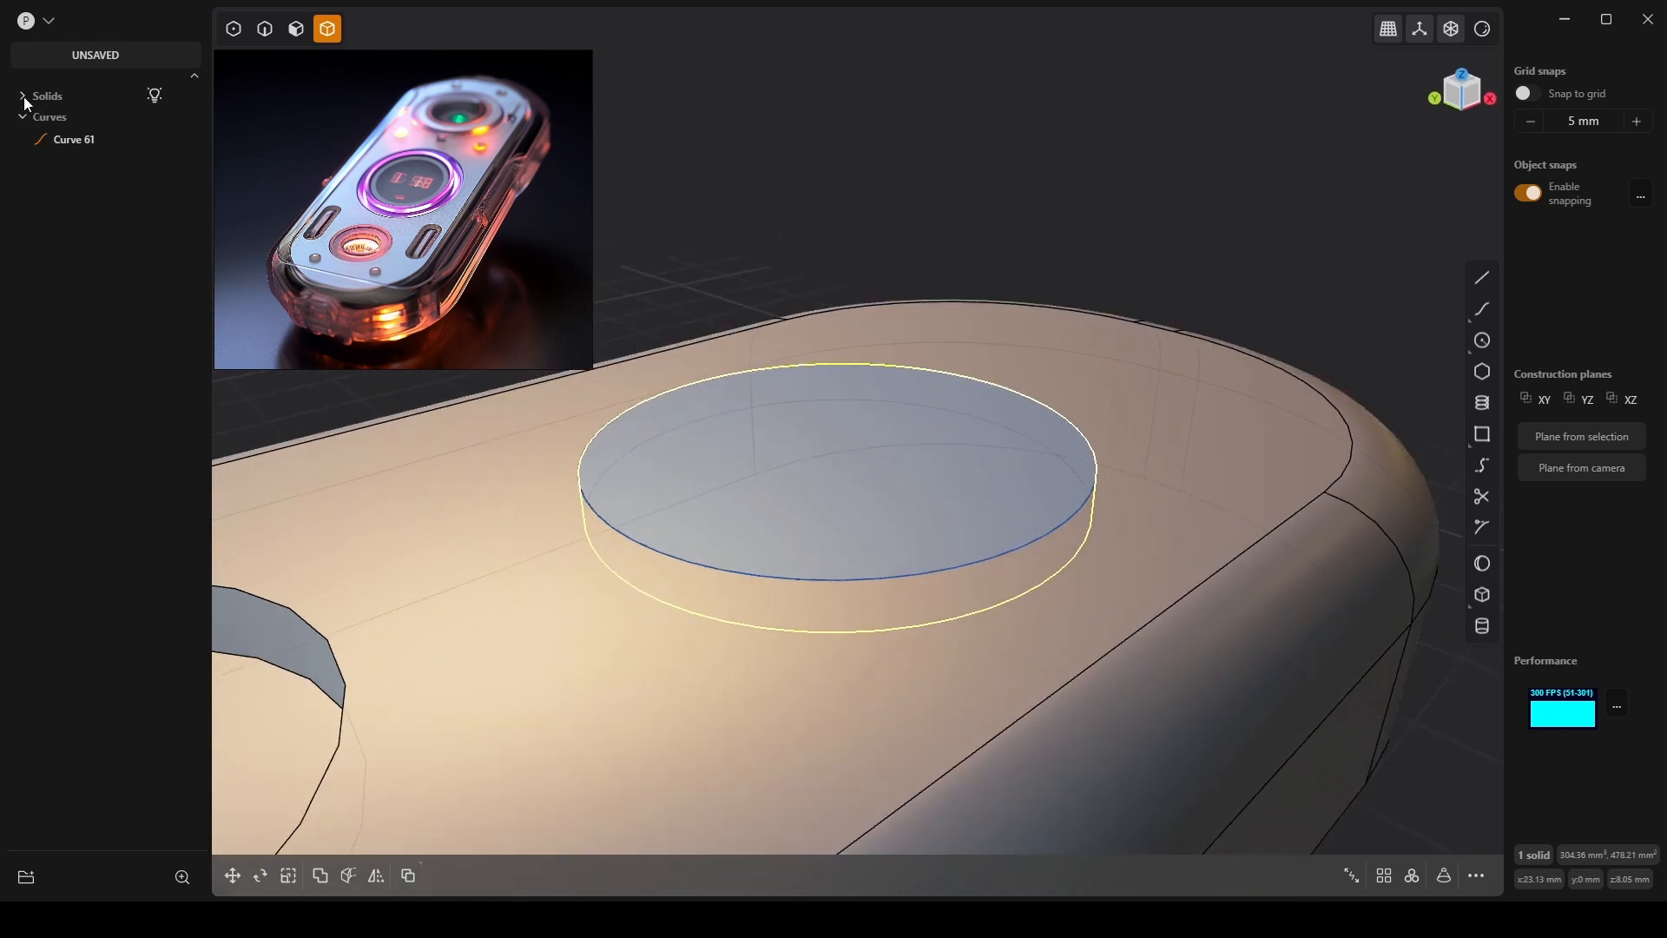
left_click(23, 97)
left_click(137, 148)
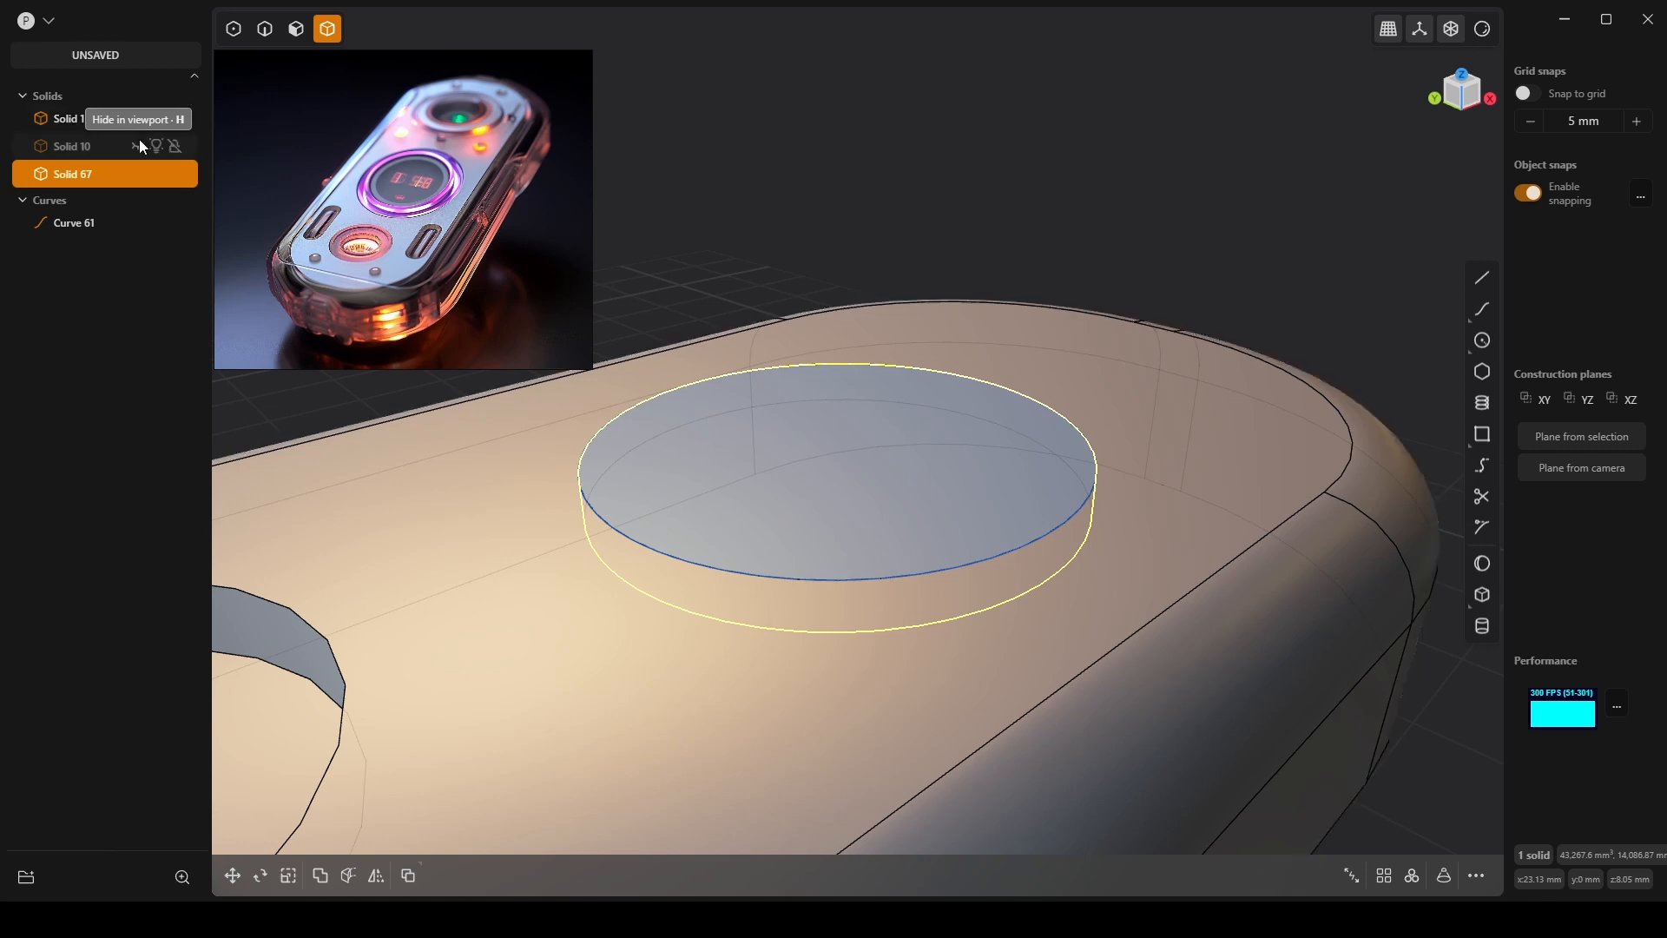
Hide Solid 1 to isolate the disc and select it.
left_click(135, 119)
left_click(1075, 640)
middle_click_drag(1075, 640, 1053, 472)
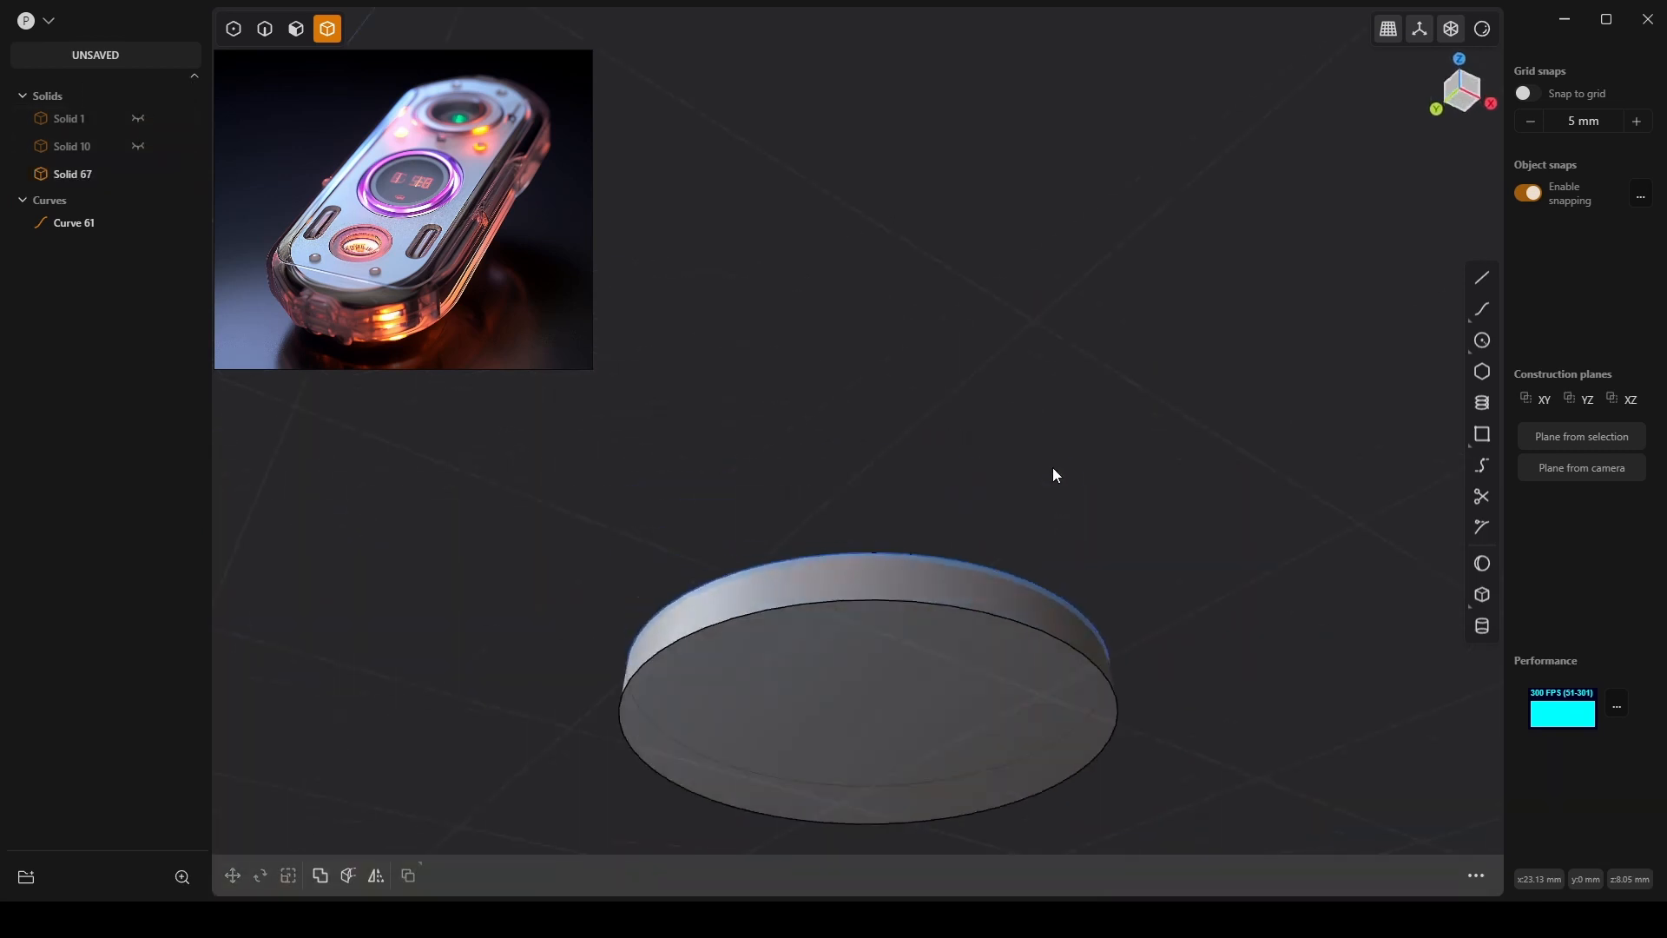
left_click(1002, 684)
Bevel the disc's circular edge by about 1.03 mm.
key("2")
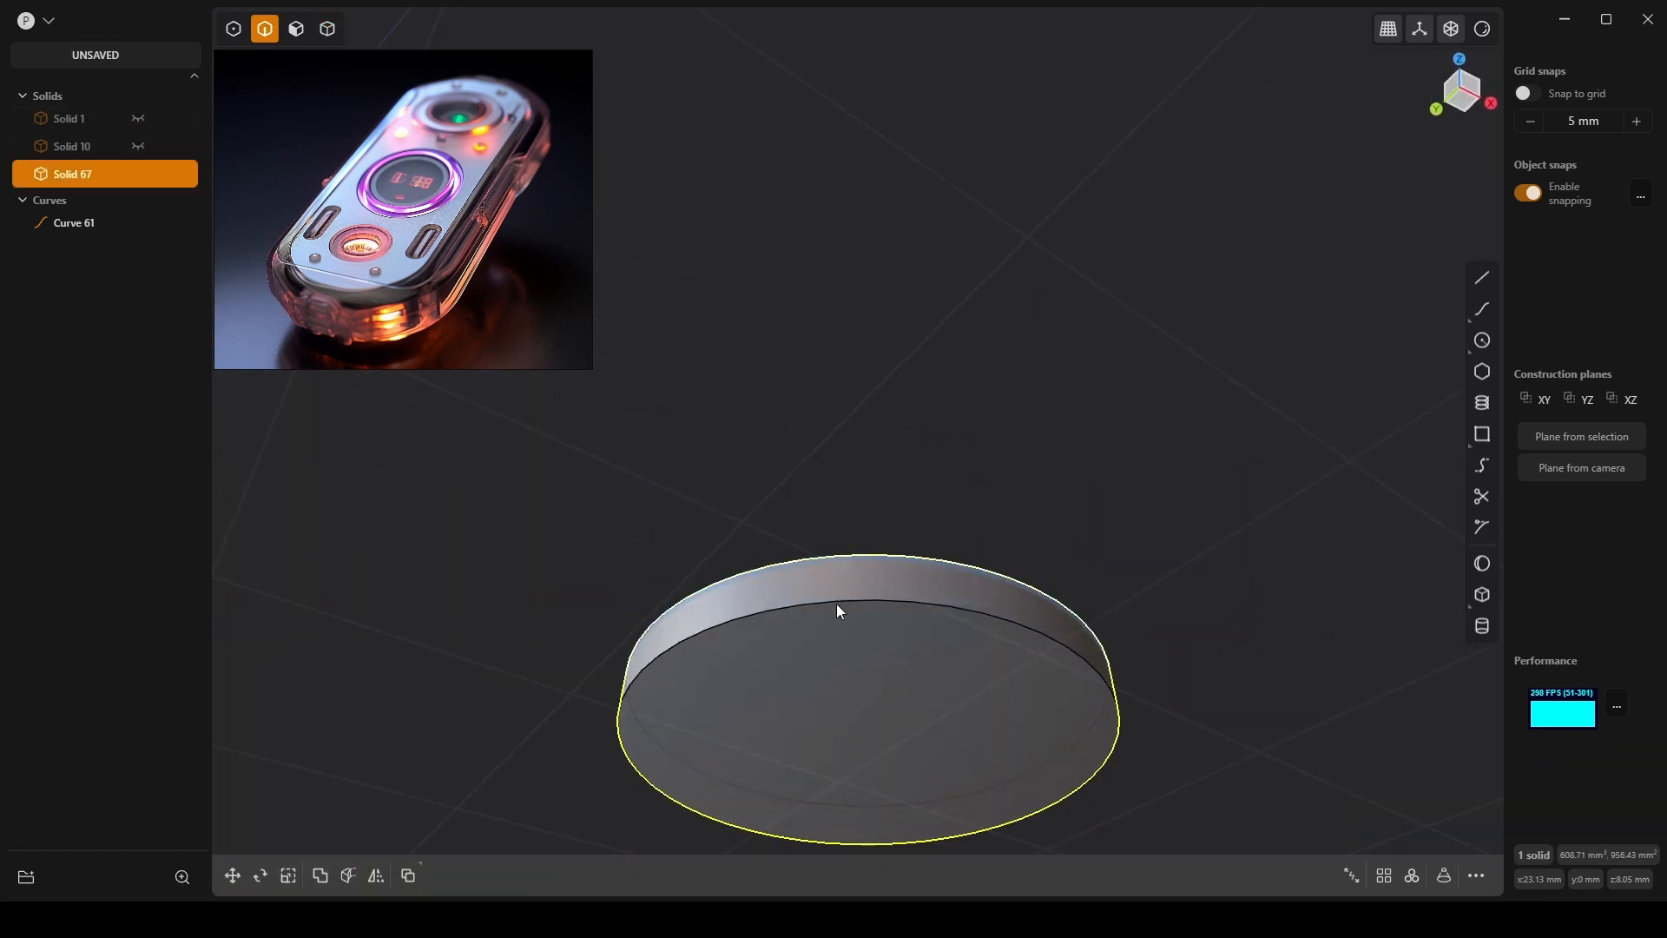
left_click(882, 599)
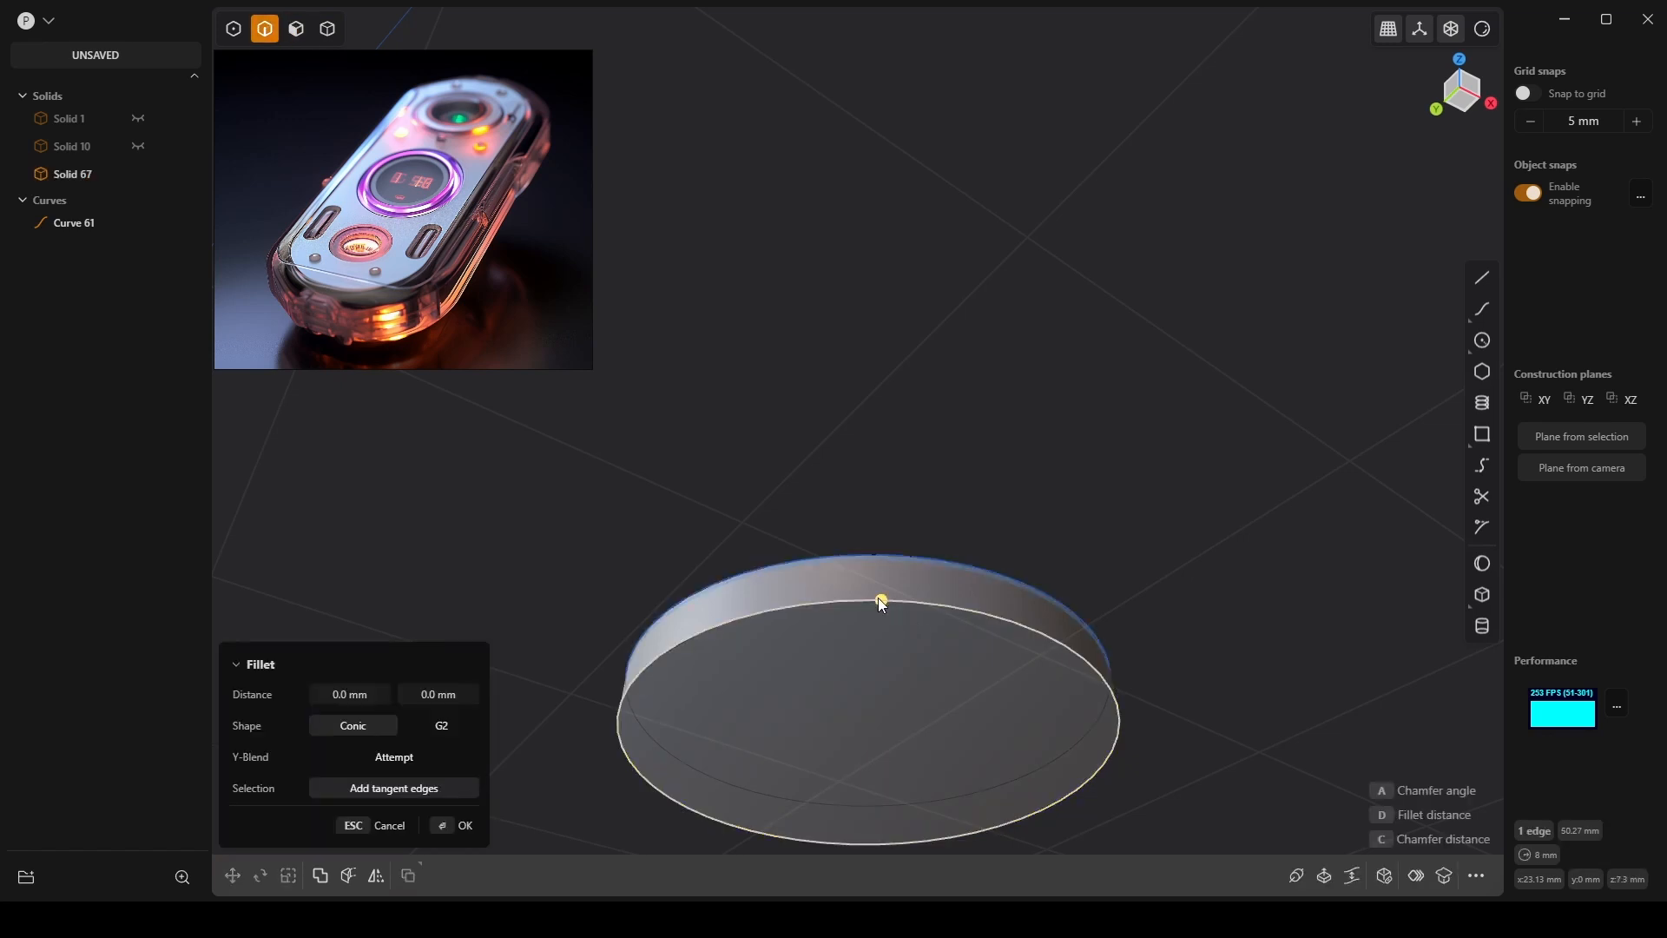
key("b")
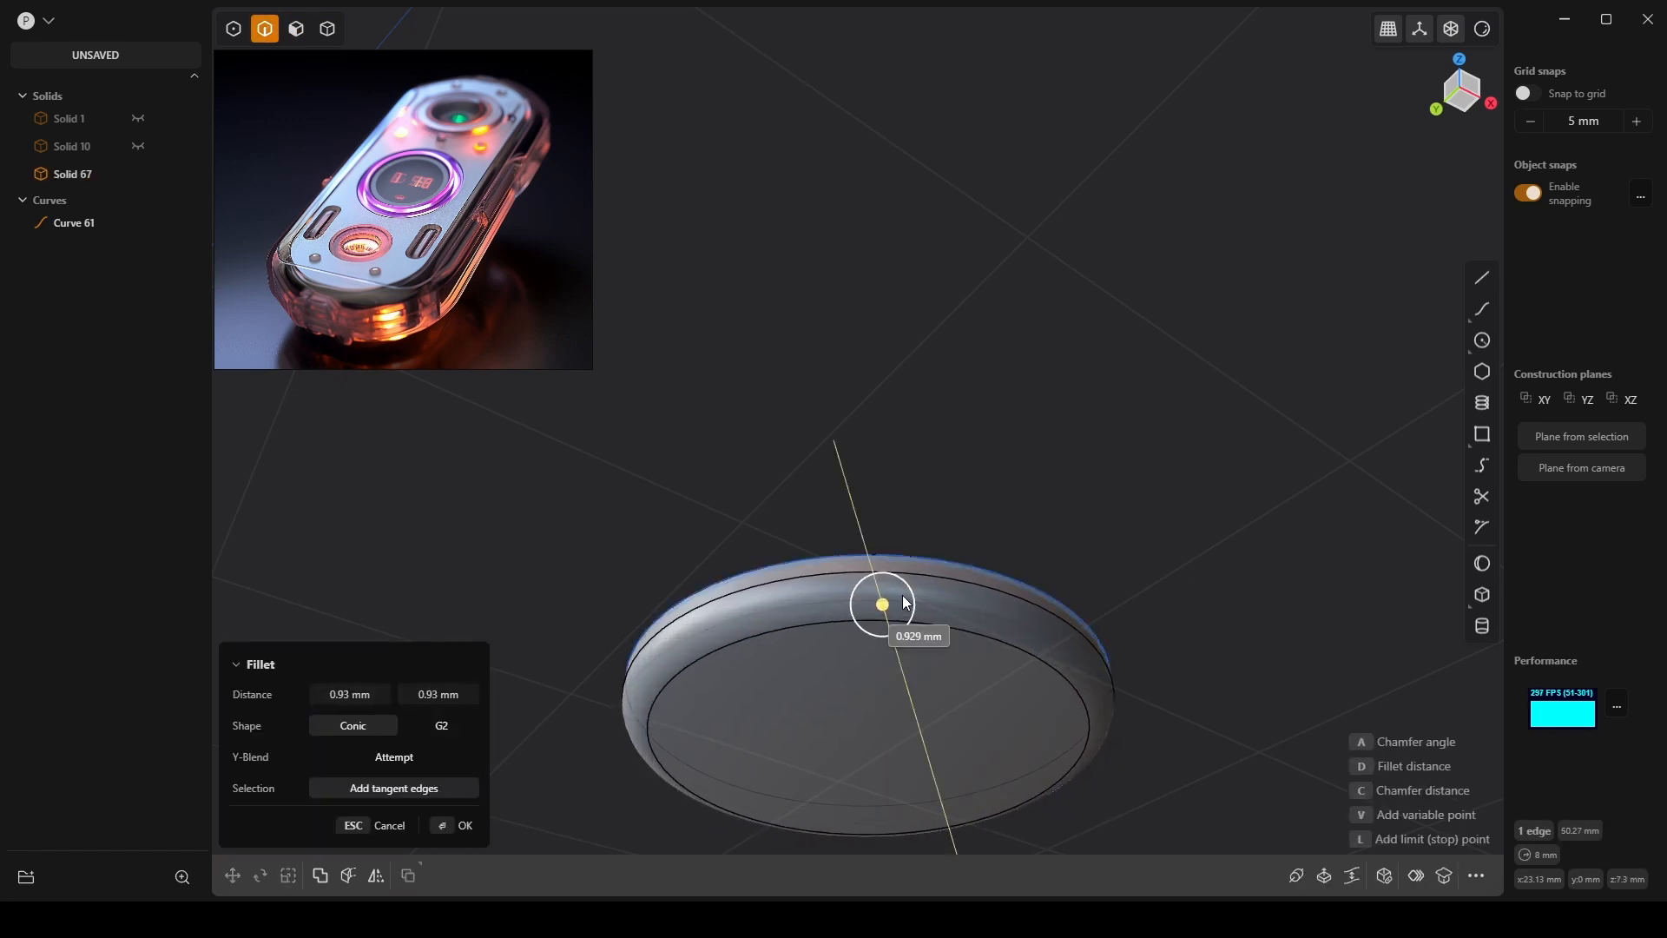
key("c")
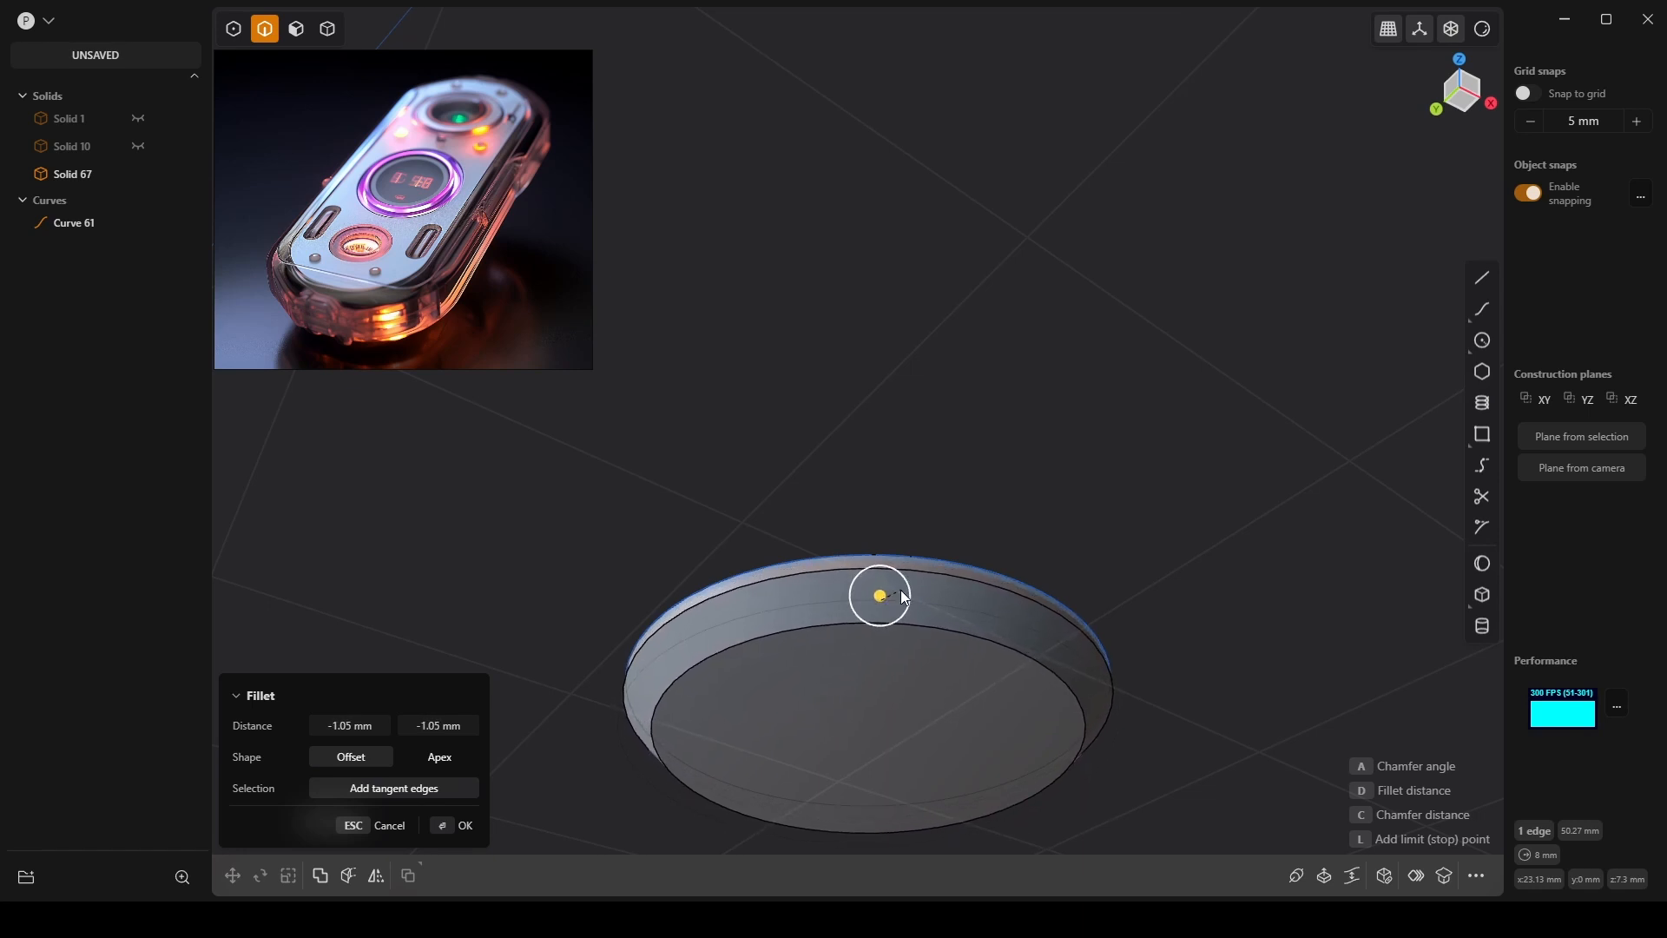
middle_click_drag(903, 597, 967, 640)
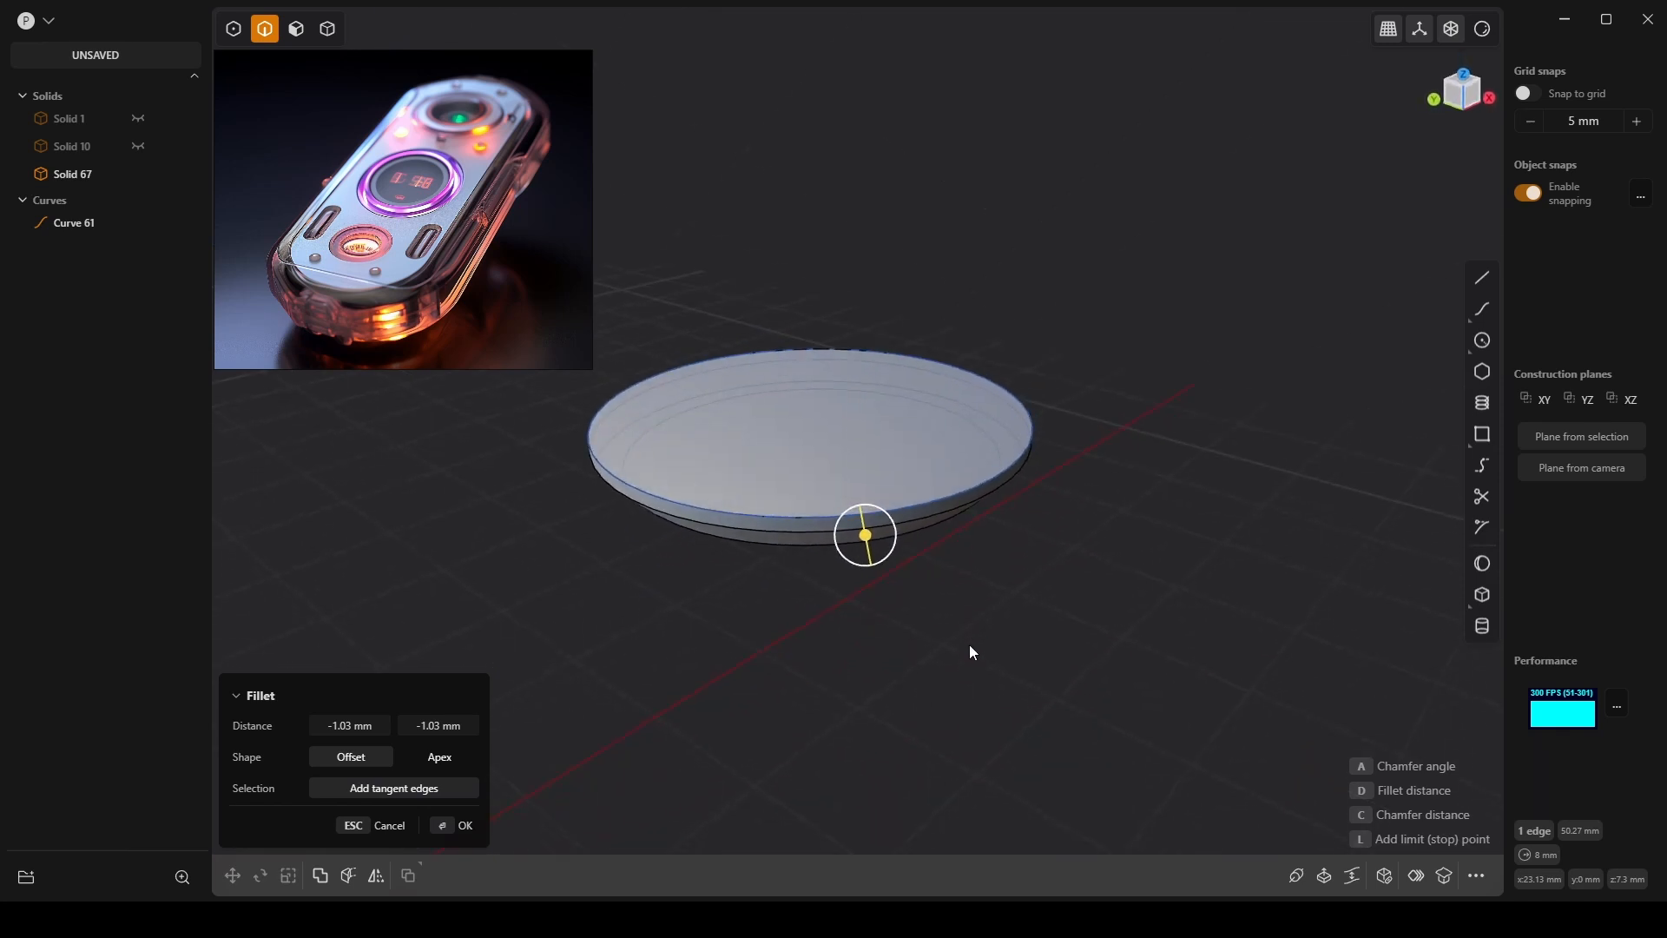
key("Return")
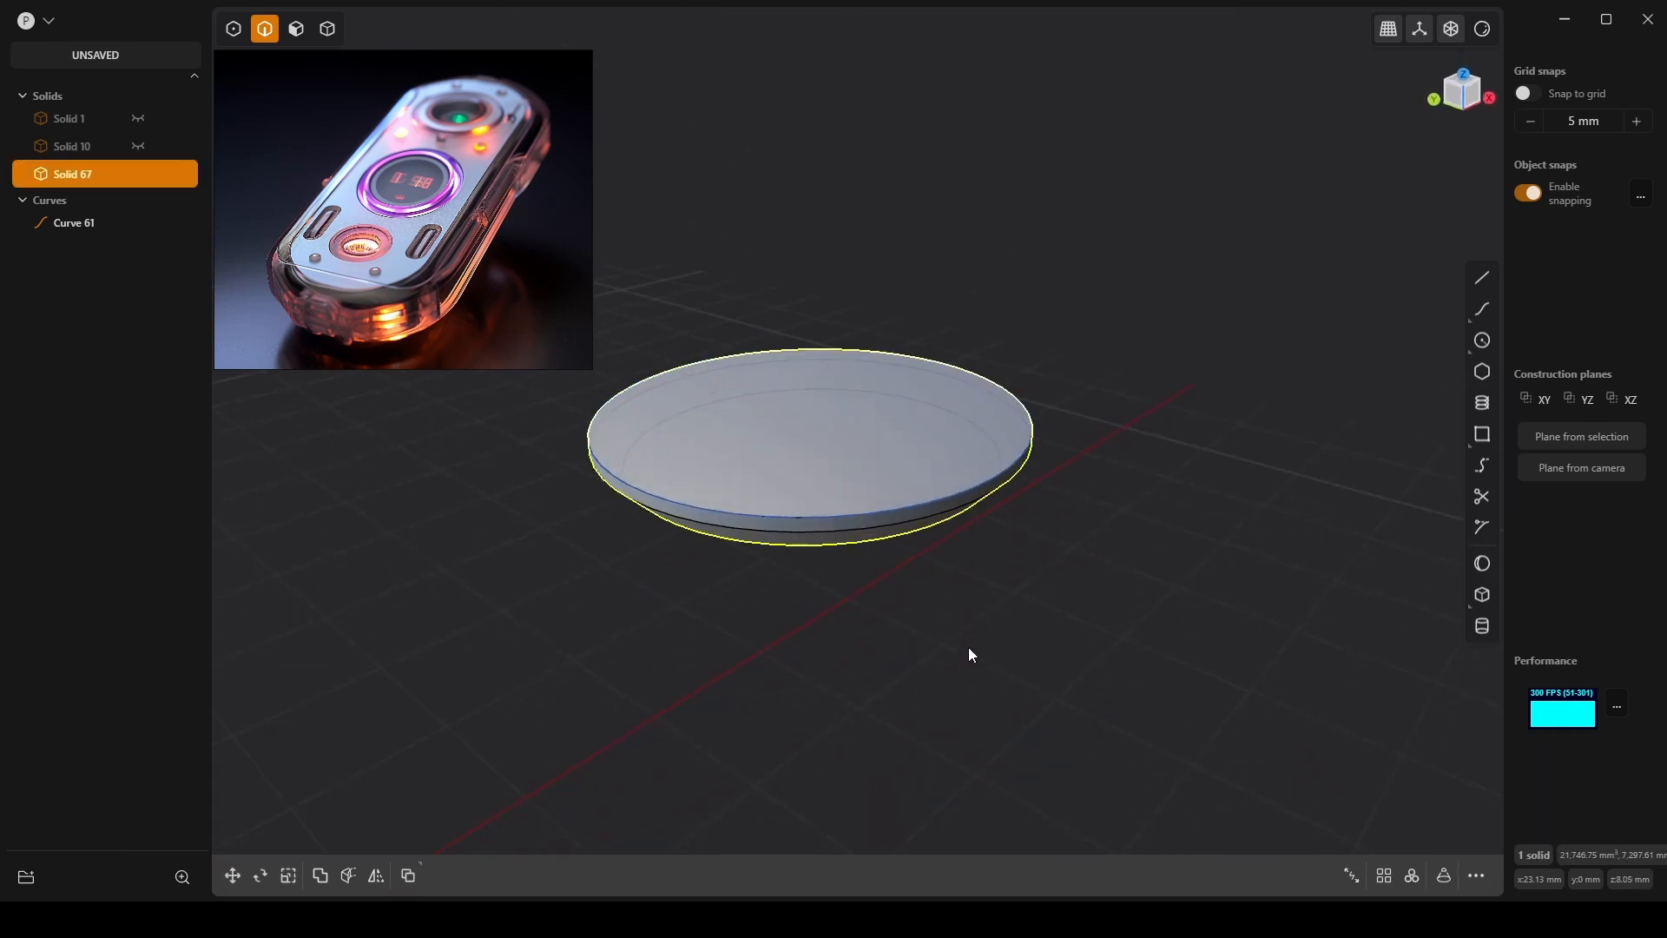
Show Solids 10 and 1 again and hide the disc.
left_click(132, 143)
left_click(133, 118)
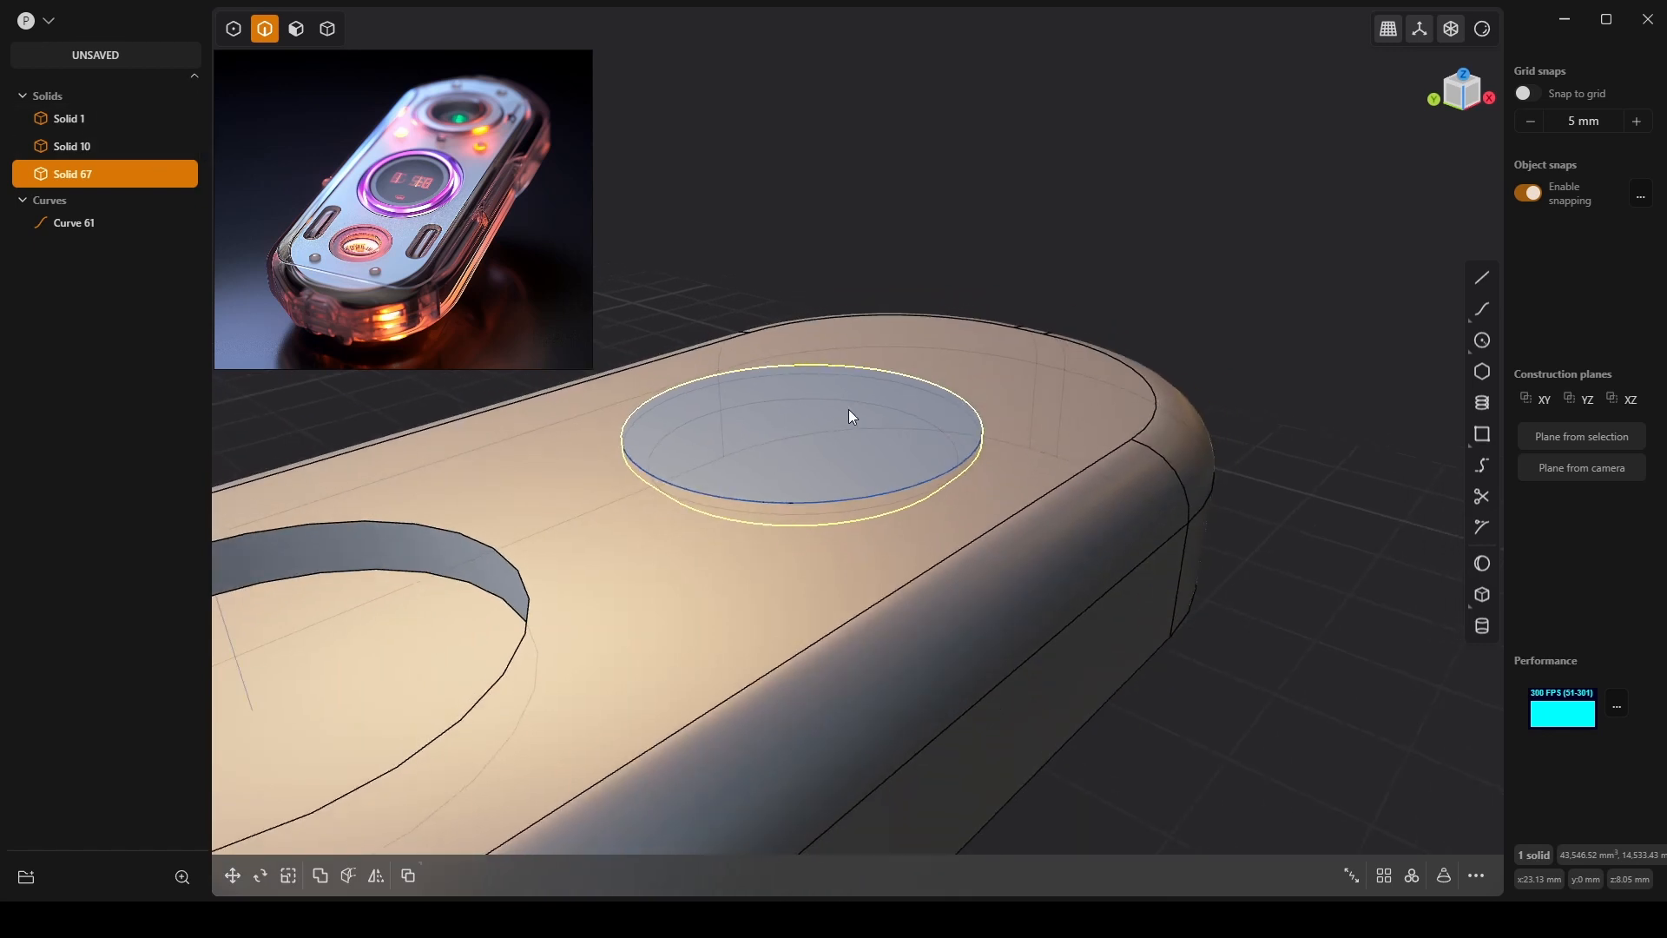
key("h")
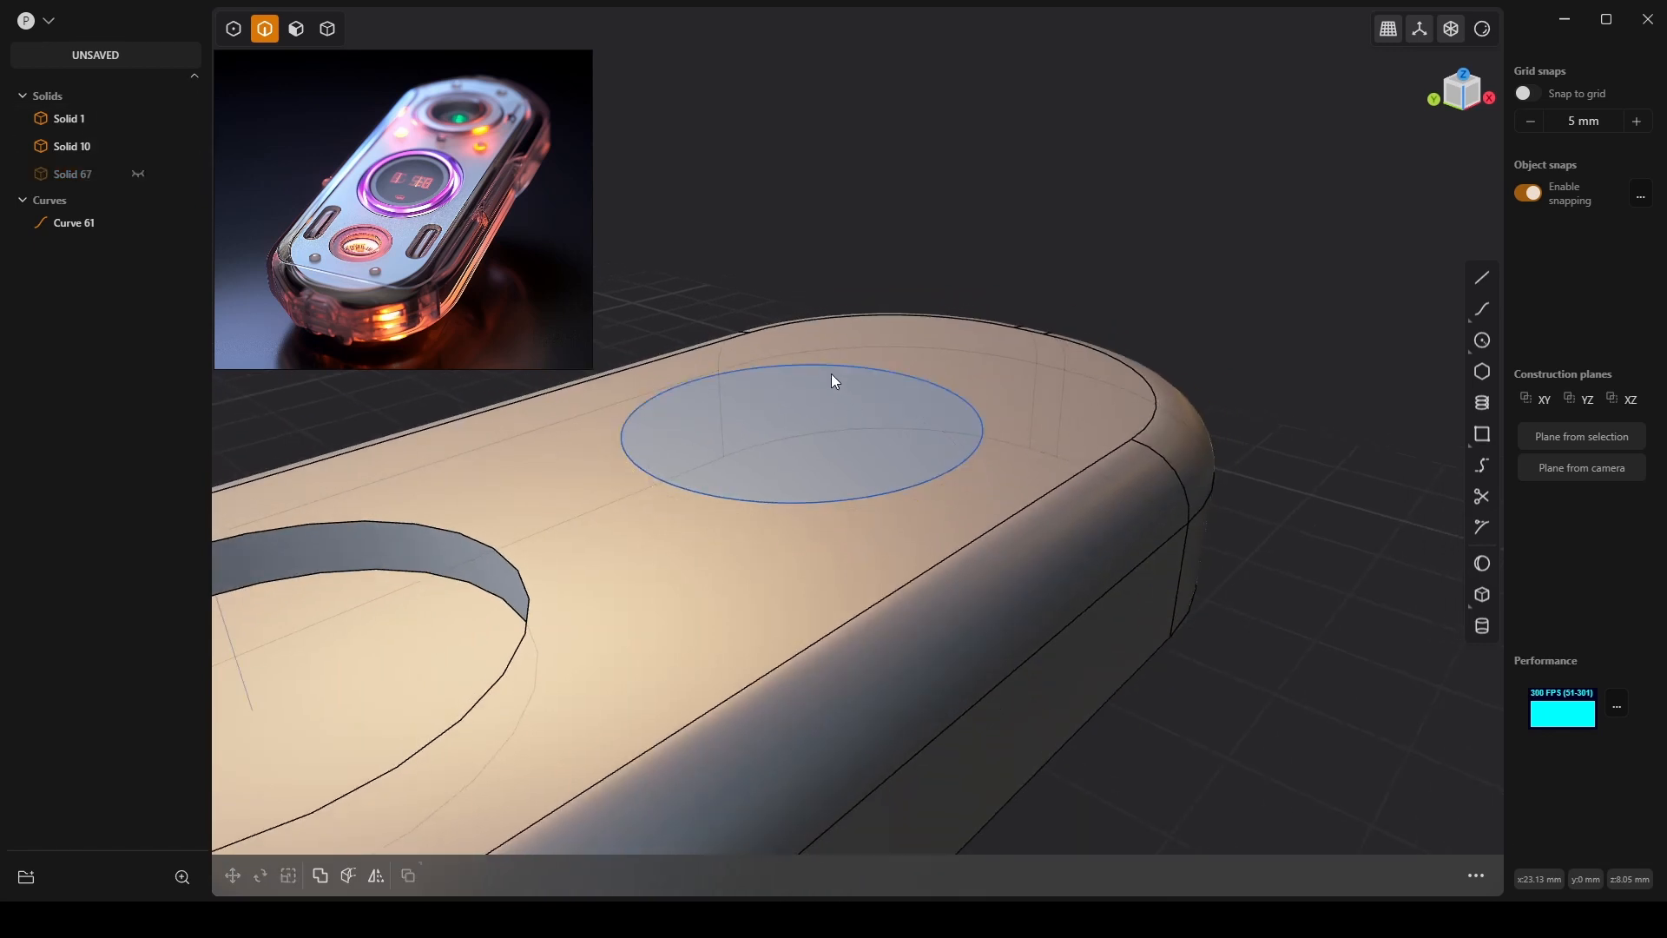
key("4")
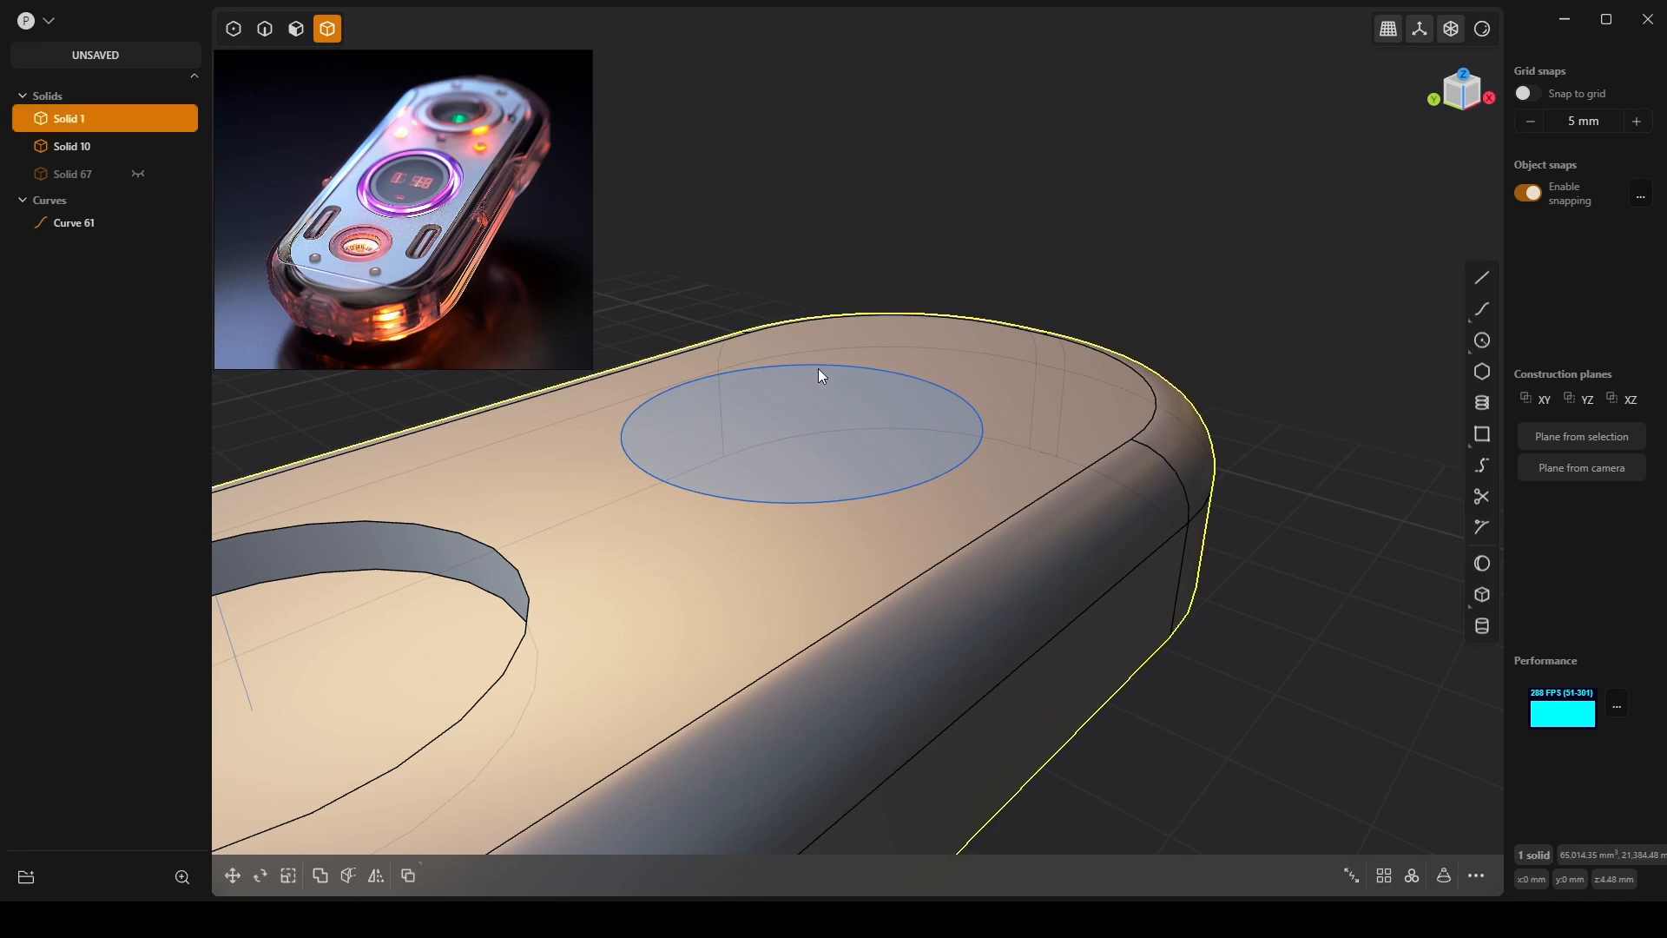
Invert visibility so the disc Solid 67 is shown, and select it.
left_click(907, 516)
key("h")
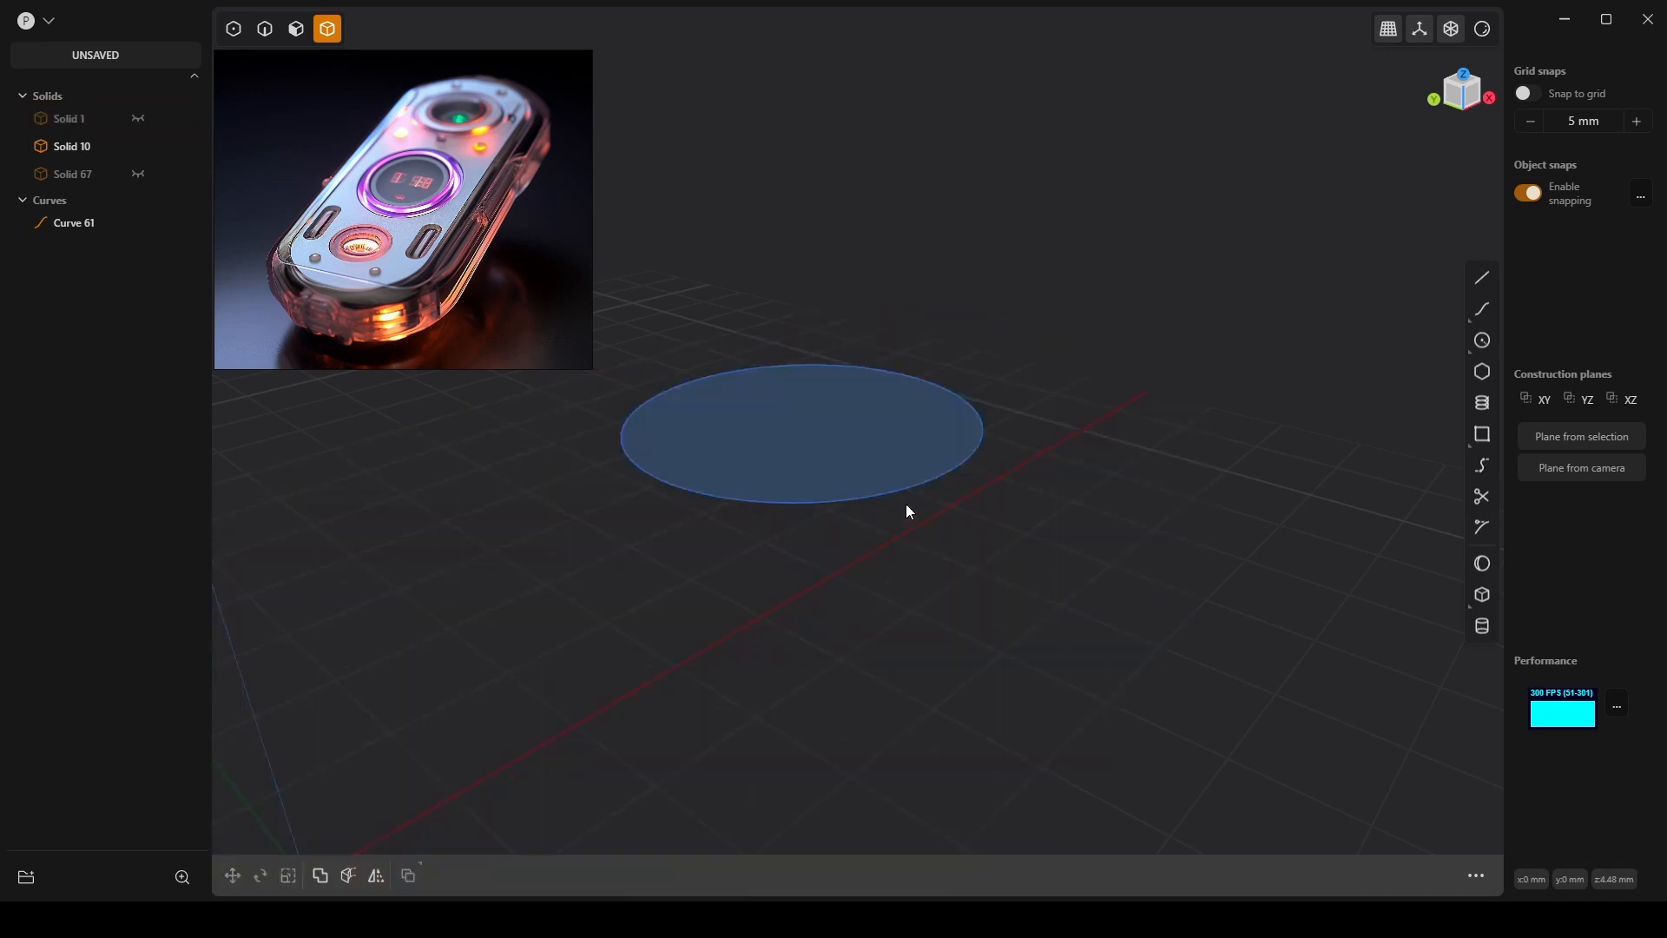
key("ctrl+h")
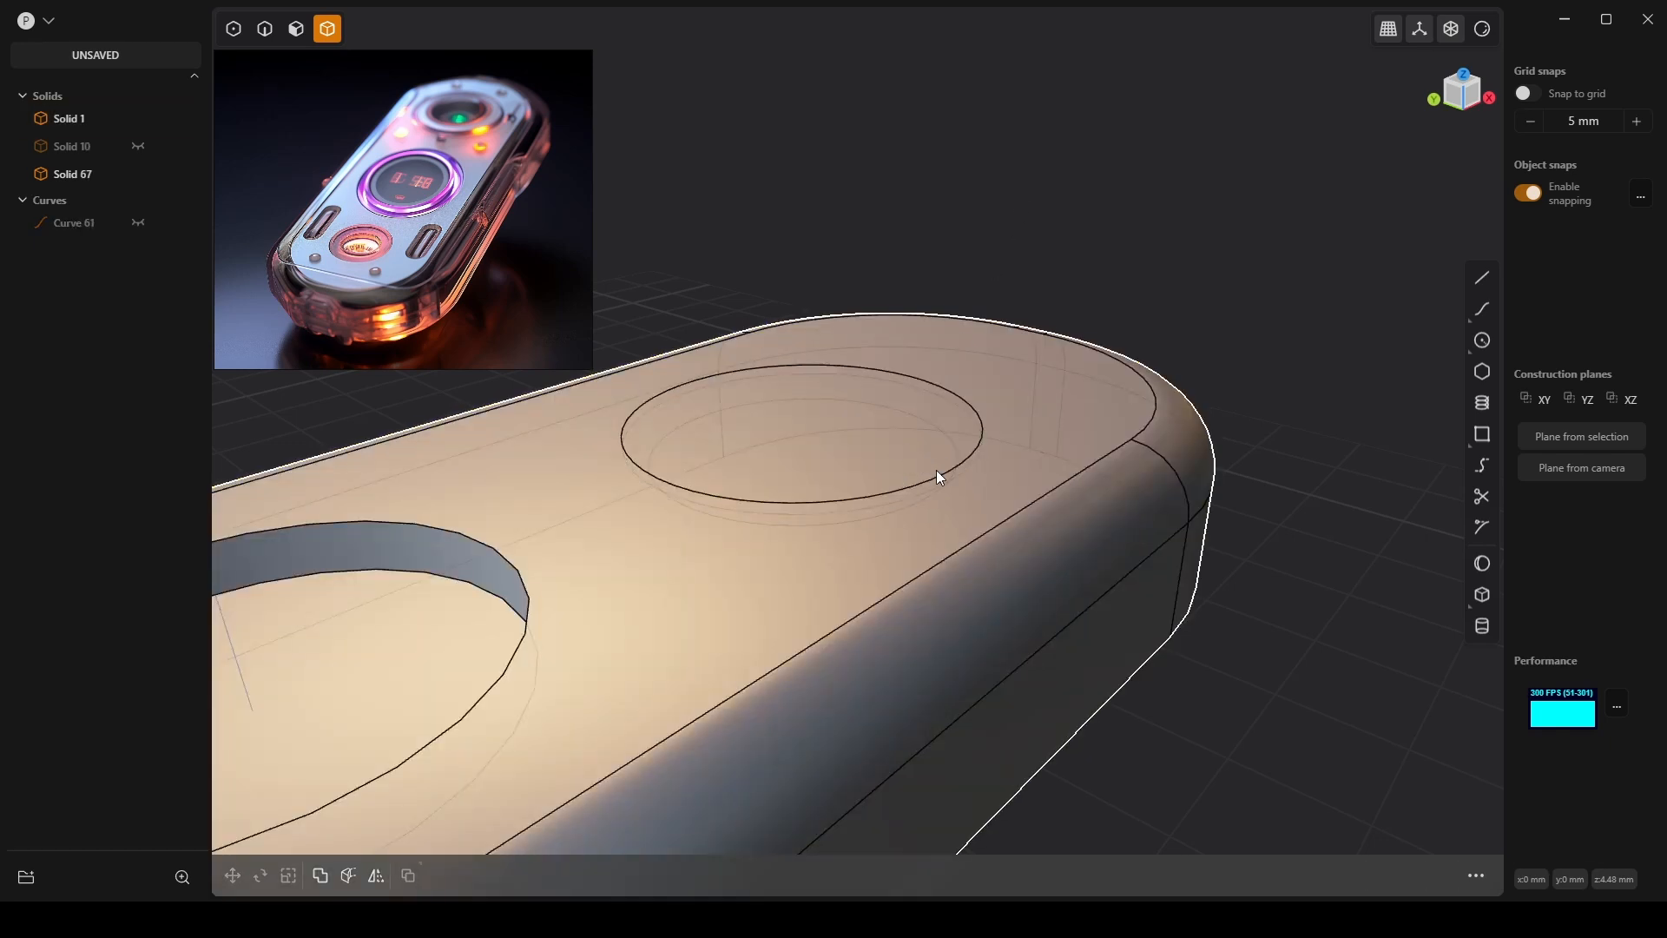
left_click(917, 451)
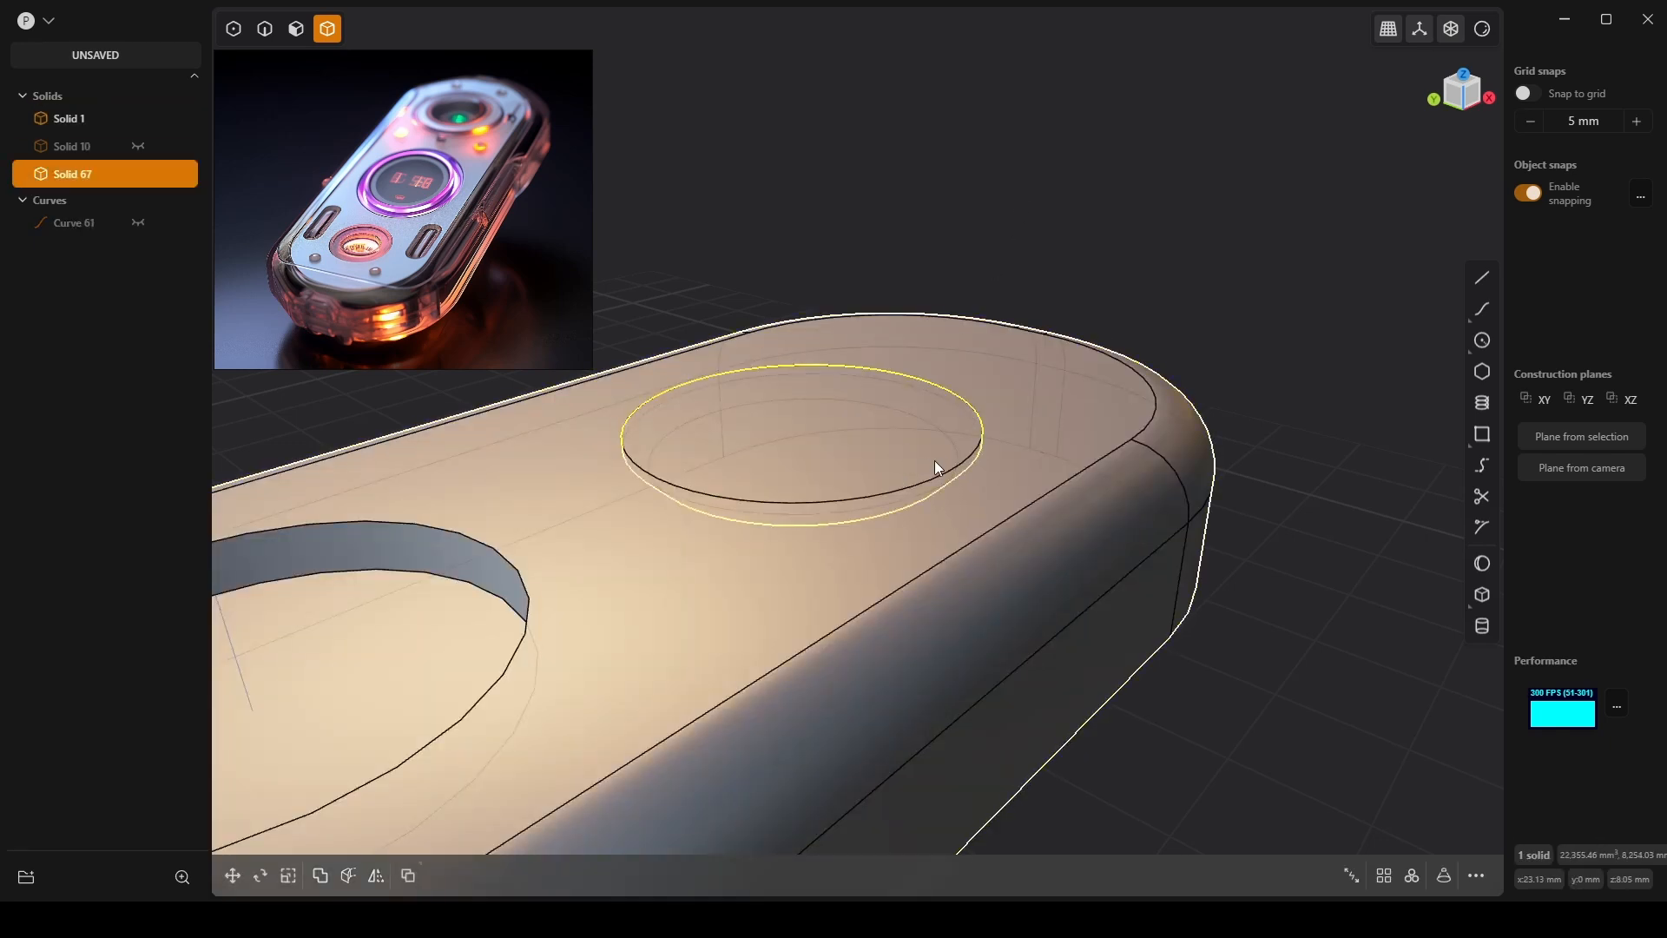
Subtract the disc from the main body with a Boolean Difference and inspect the recess.
left_click(1063, 488)
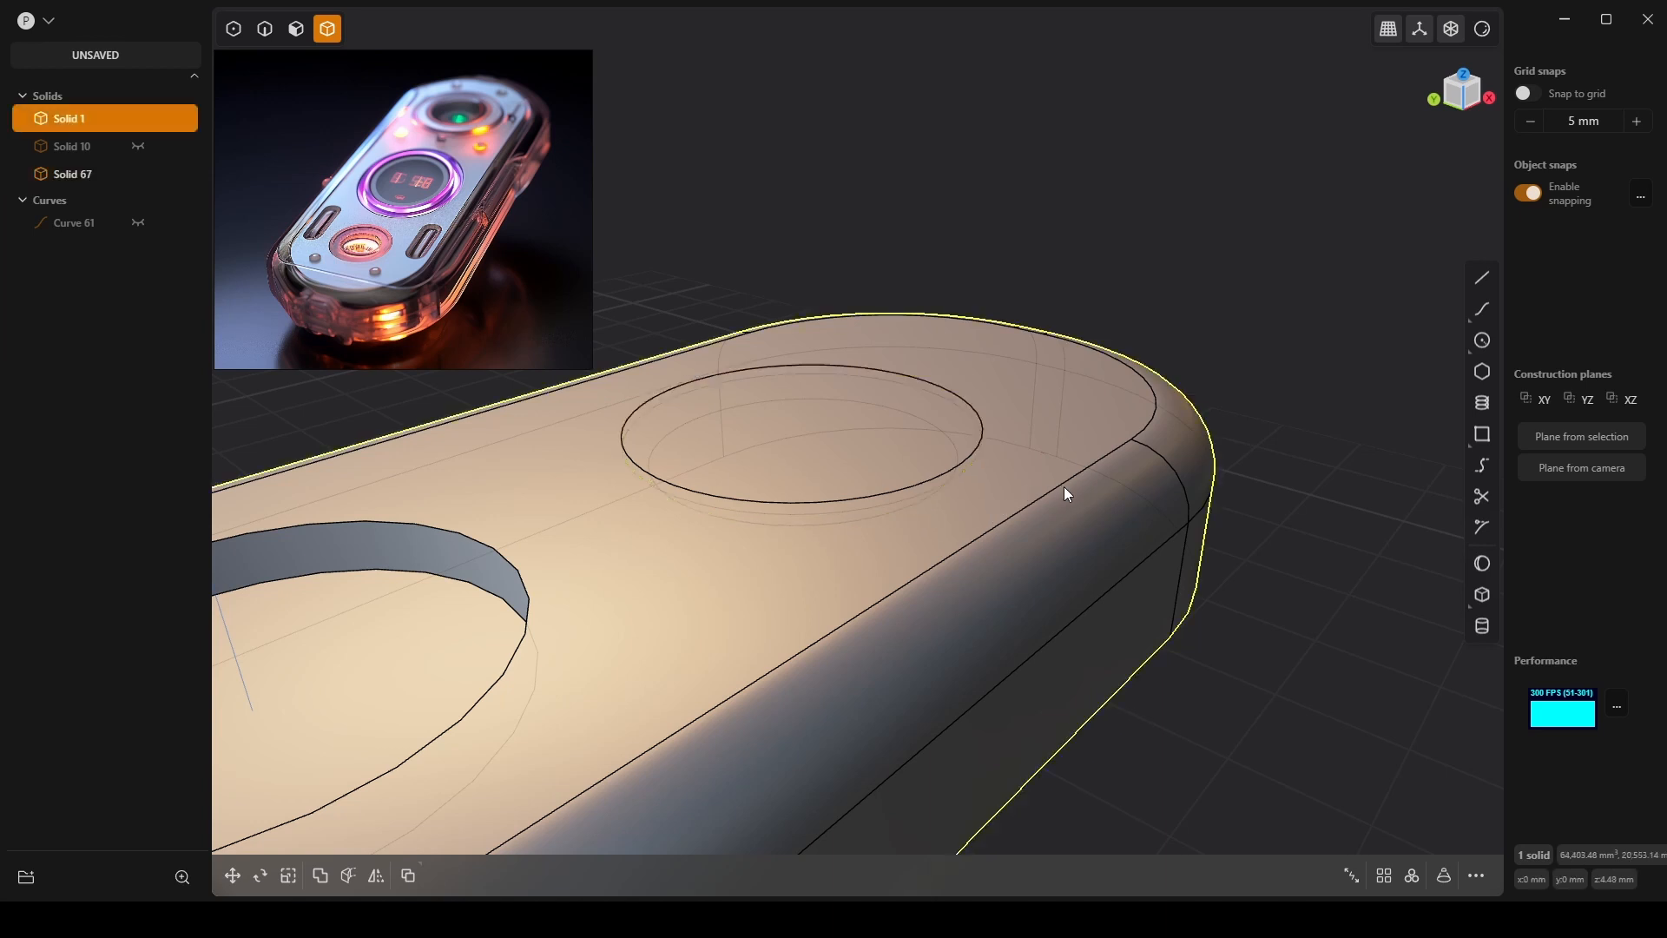
left_click(952, 437, "shift")
key("b")
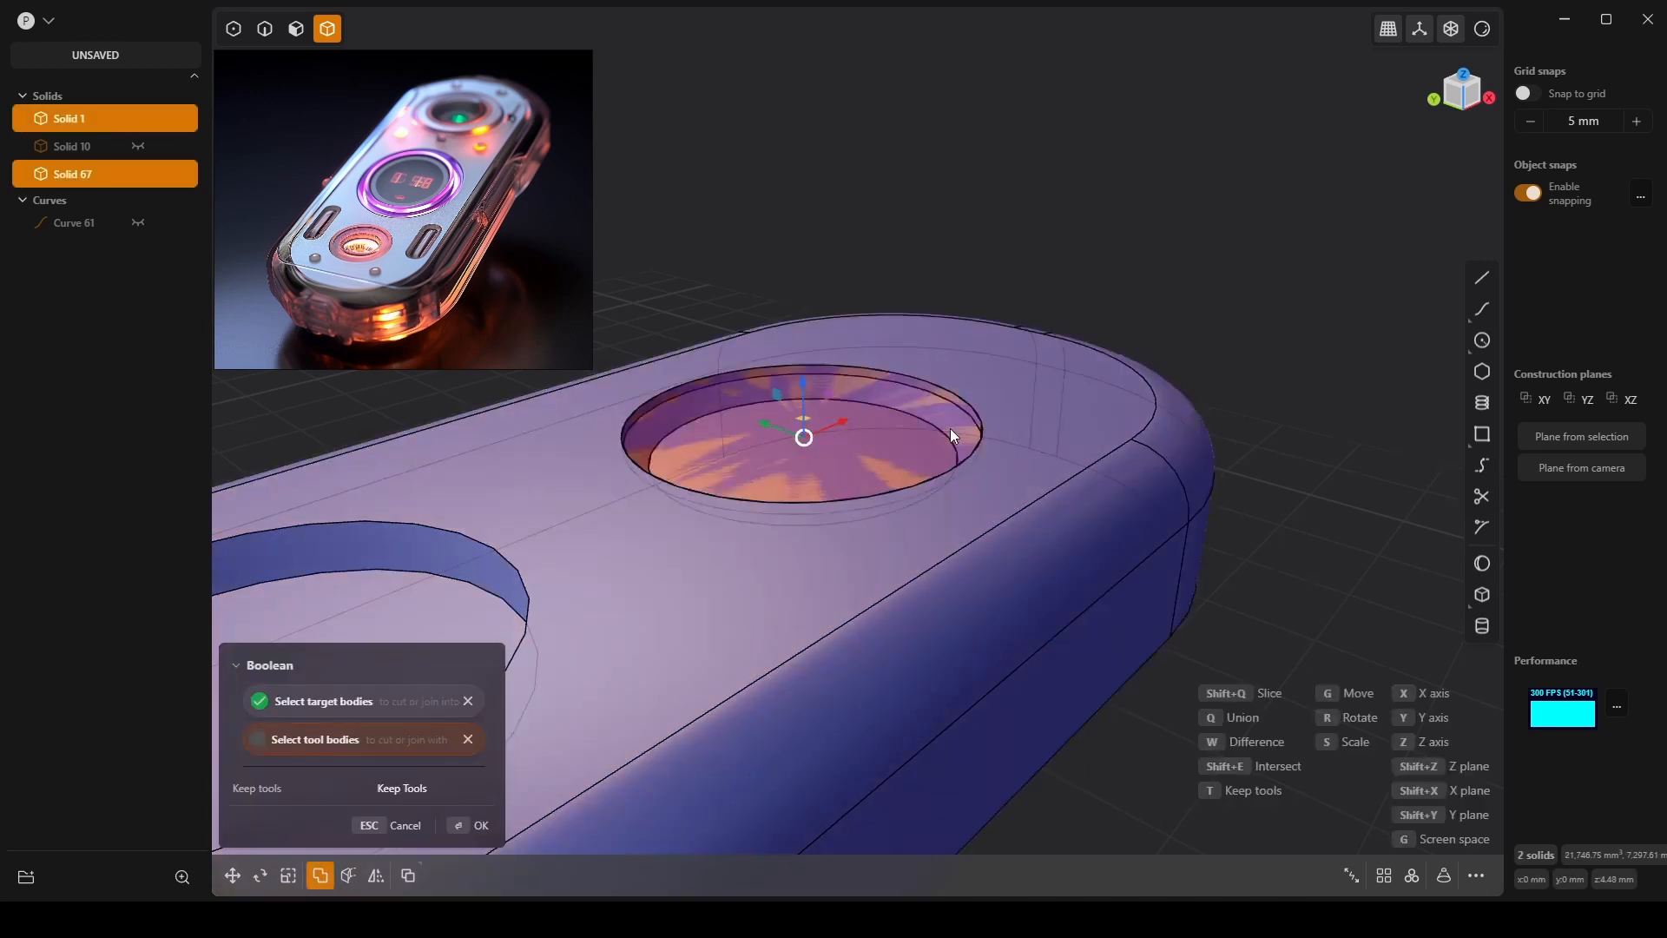
key("w")
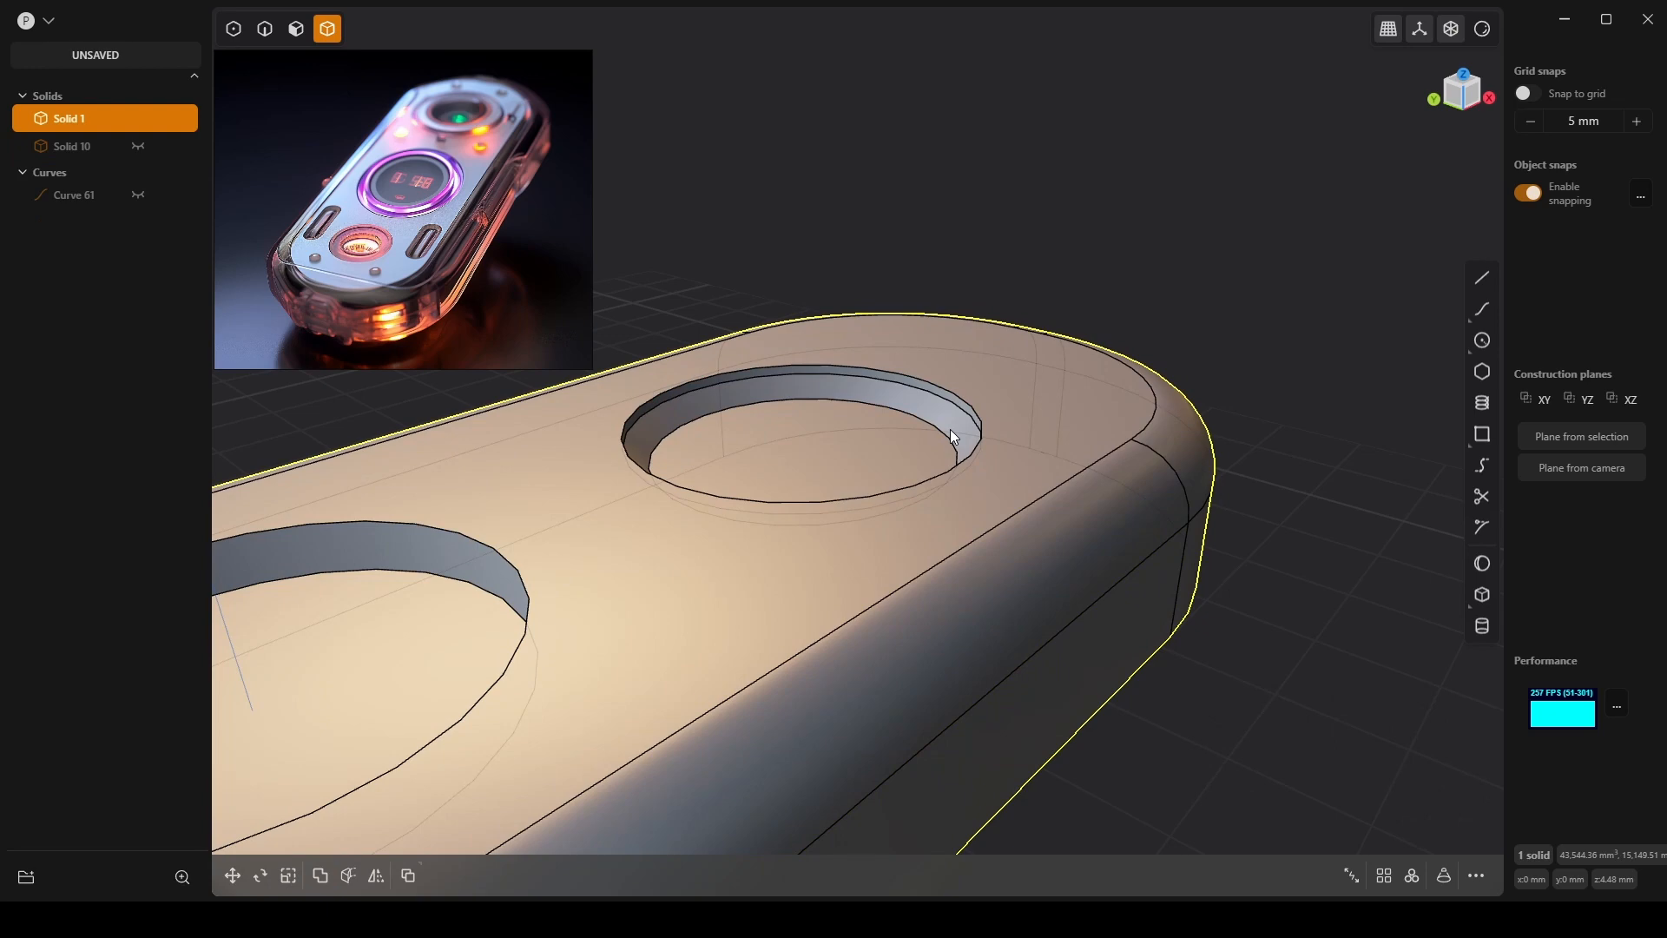
scroll(949, 429, "down", 6)
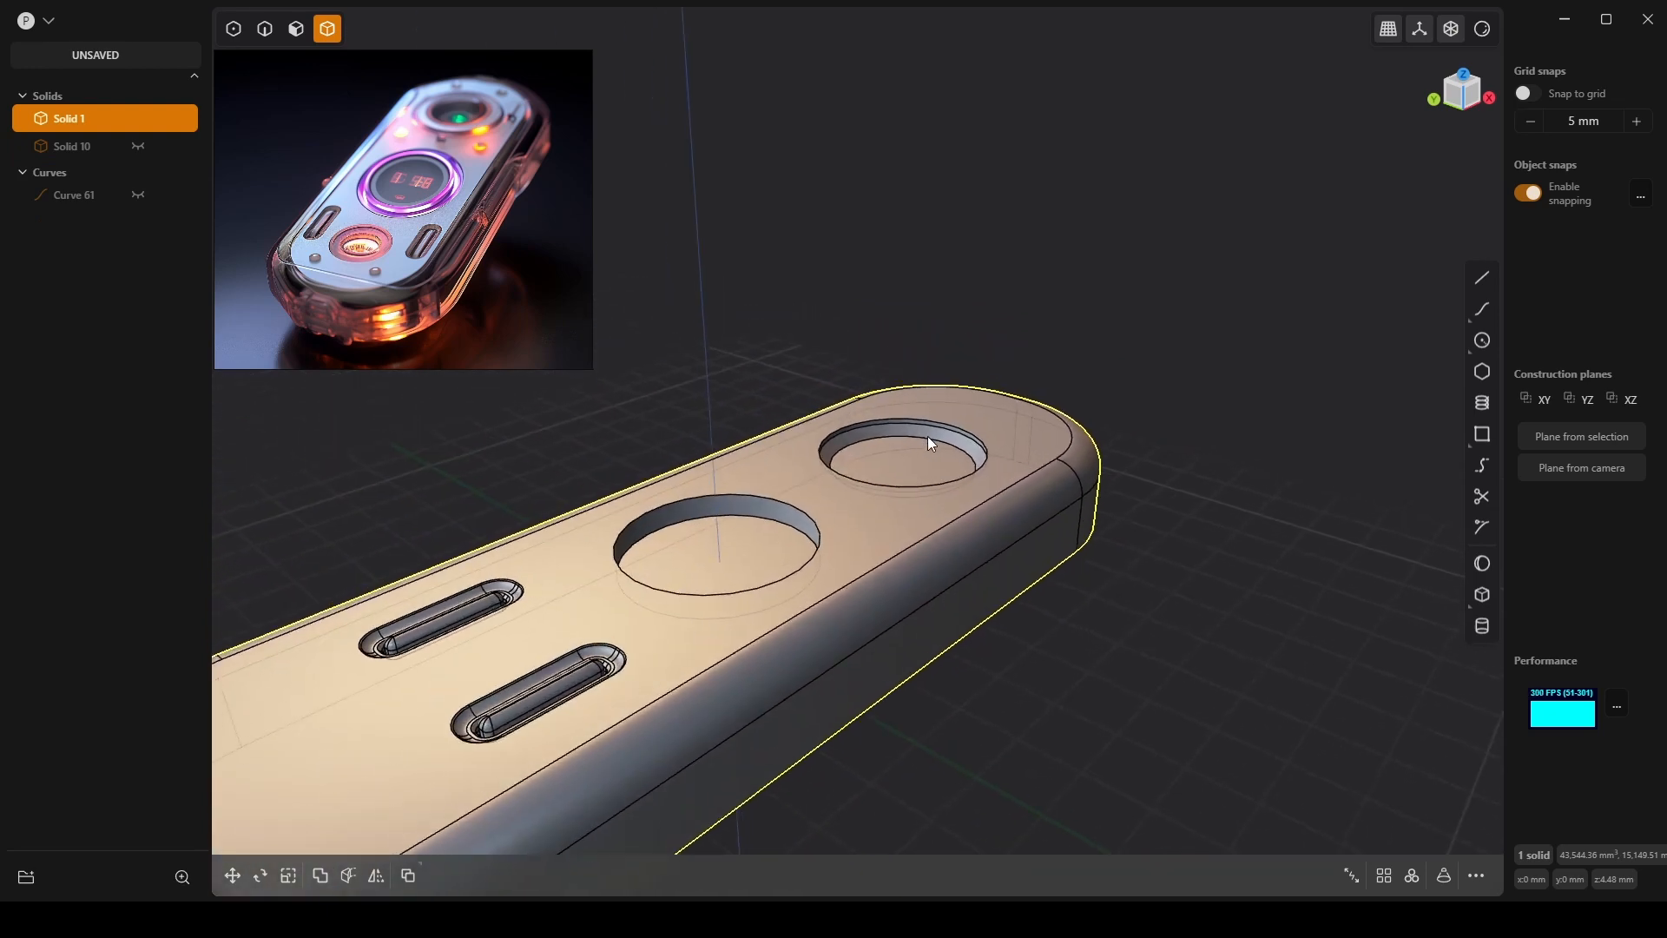
middle_click_drag(928, 437, 1081, 308)
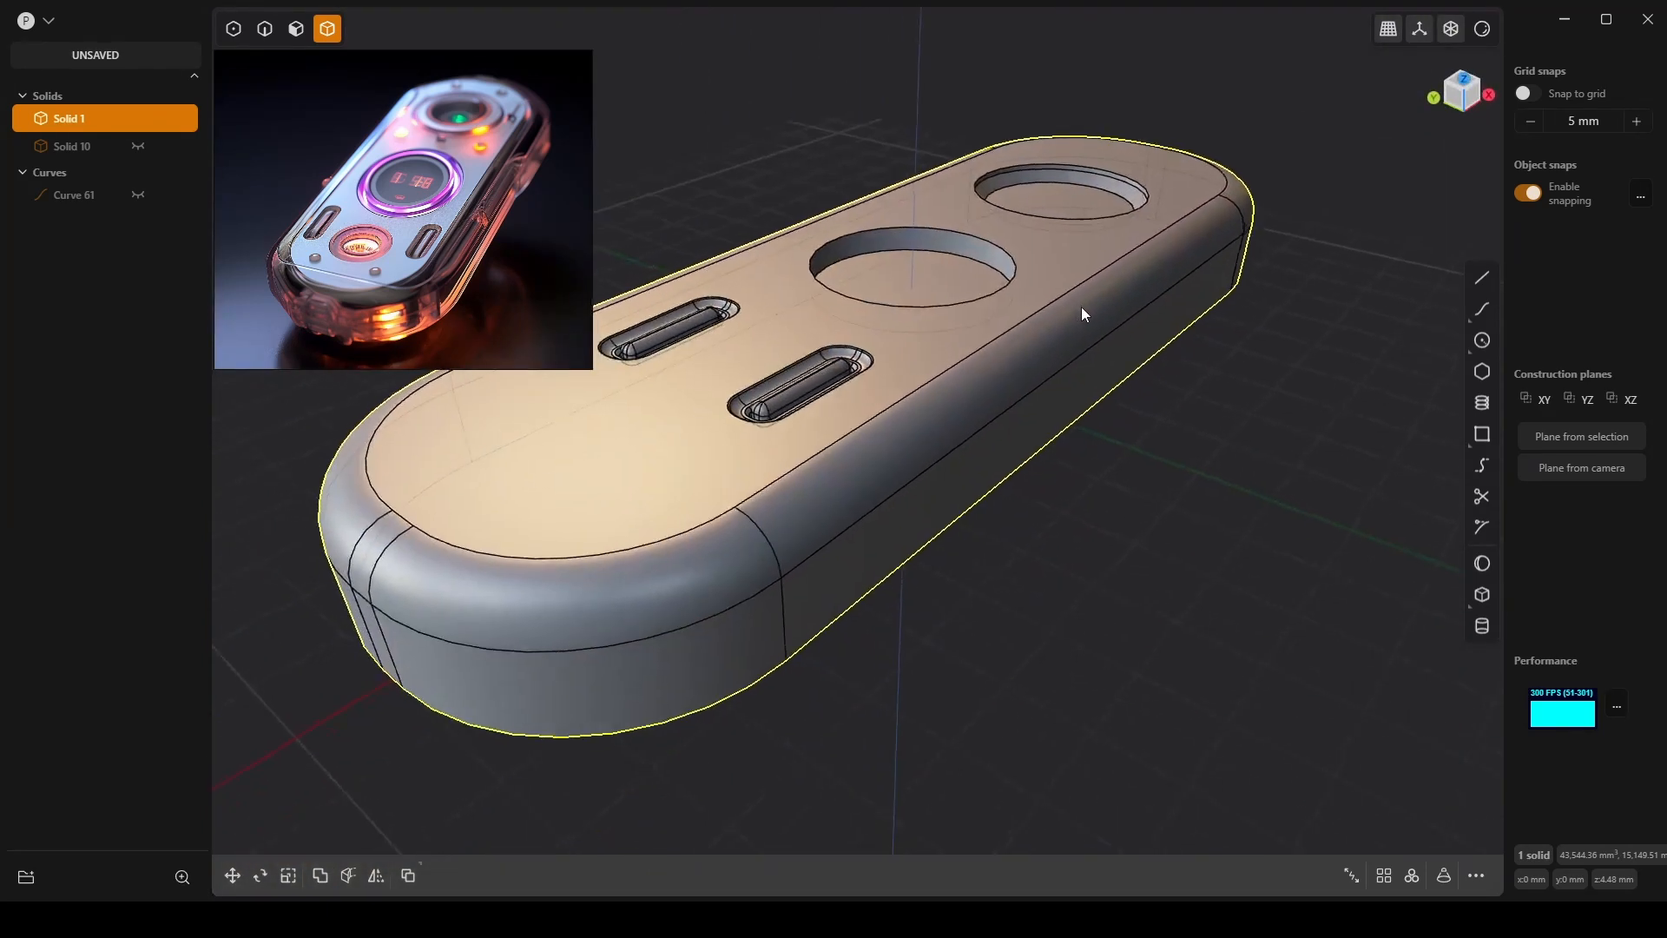
scroll(1081, 308, "down", 3)
middle_click_drag(997, 348, 995, 466)
scroll(846, 410, "up", 2)
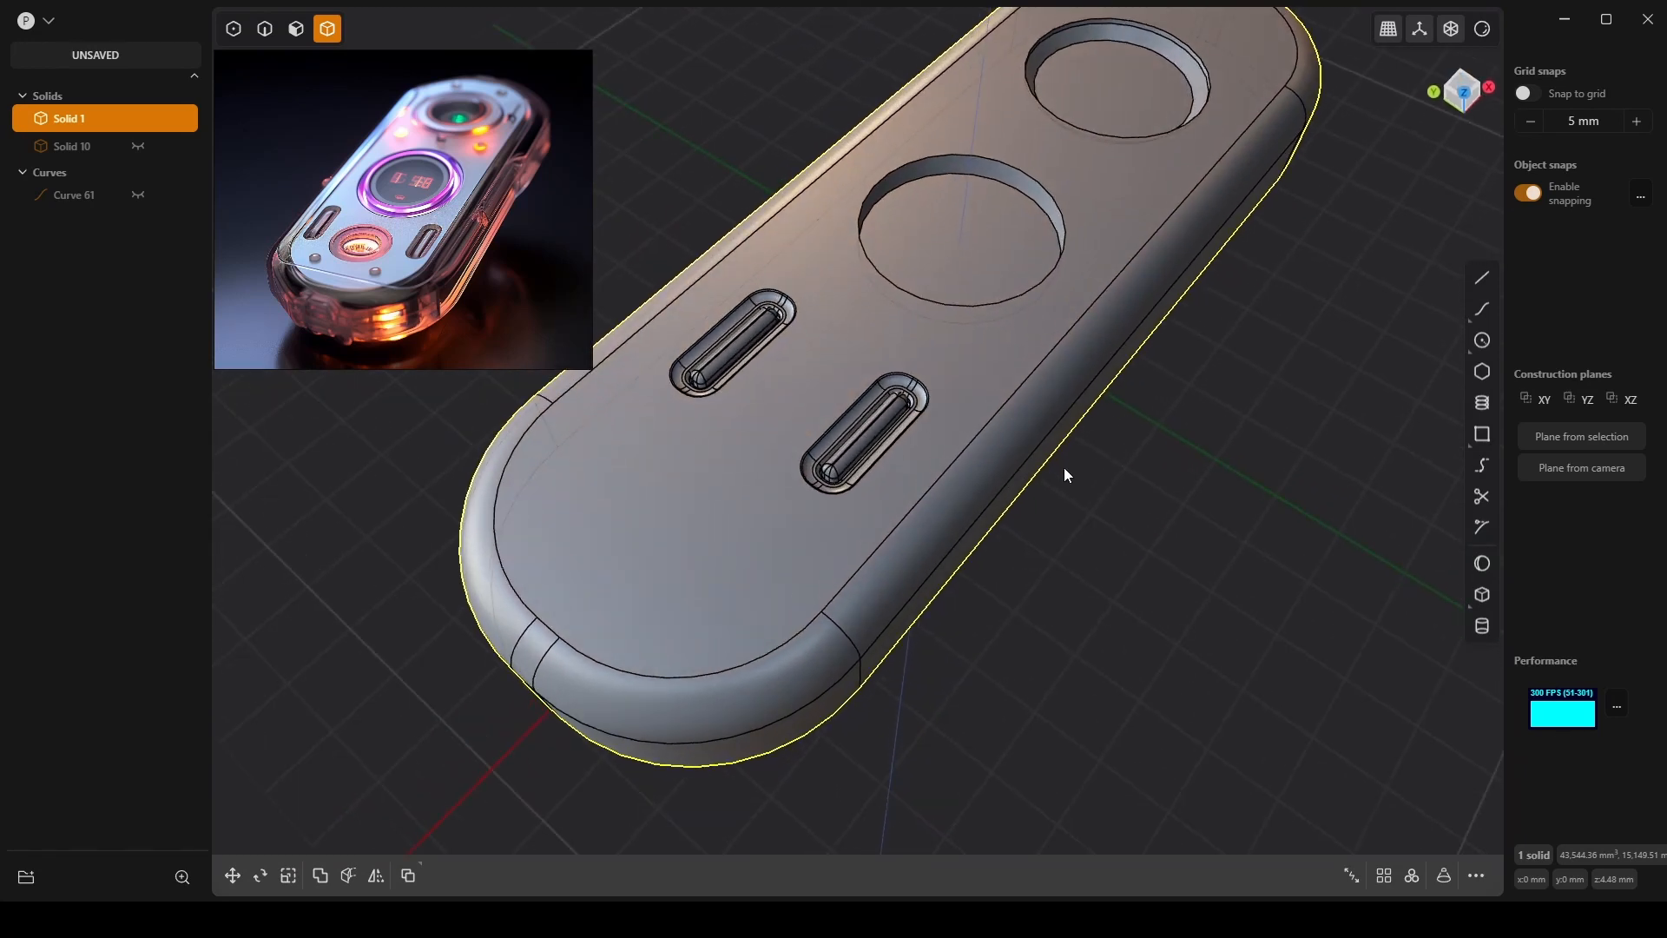
In Top view, draw a circle inside the middle hole.
left_click(1461, 81)
left_click(1482, 341)
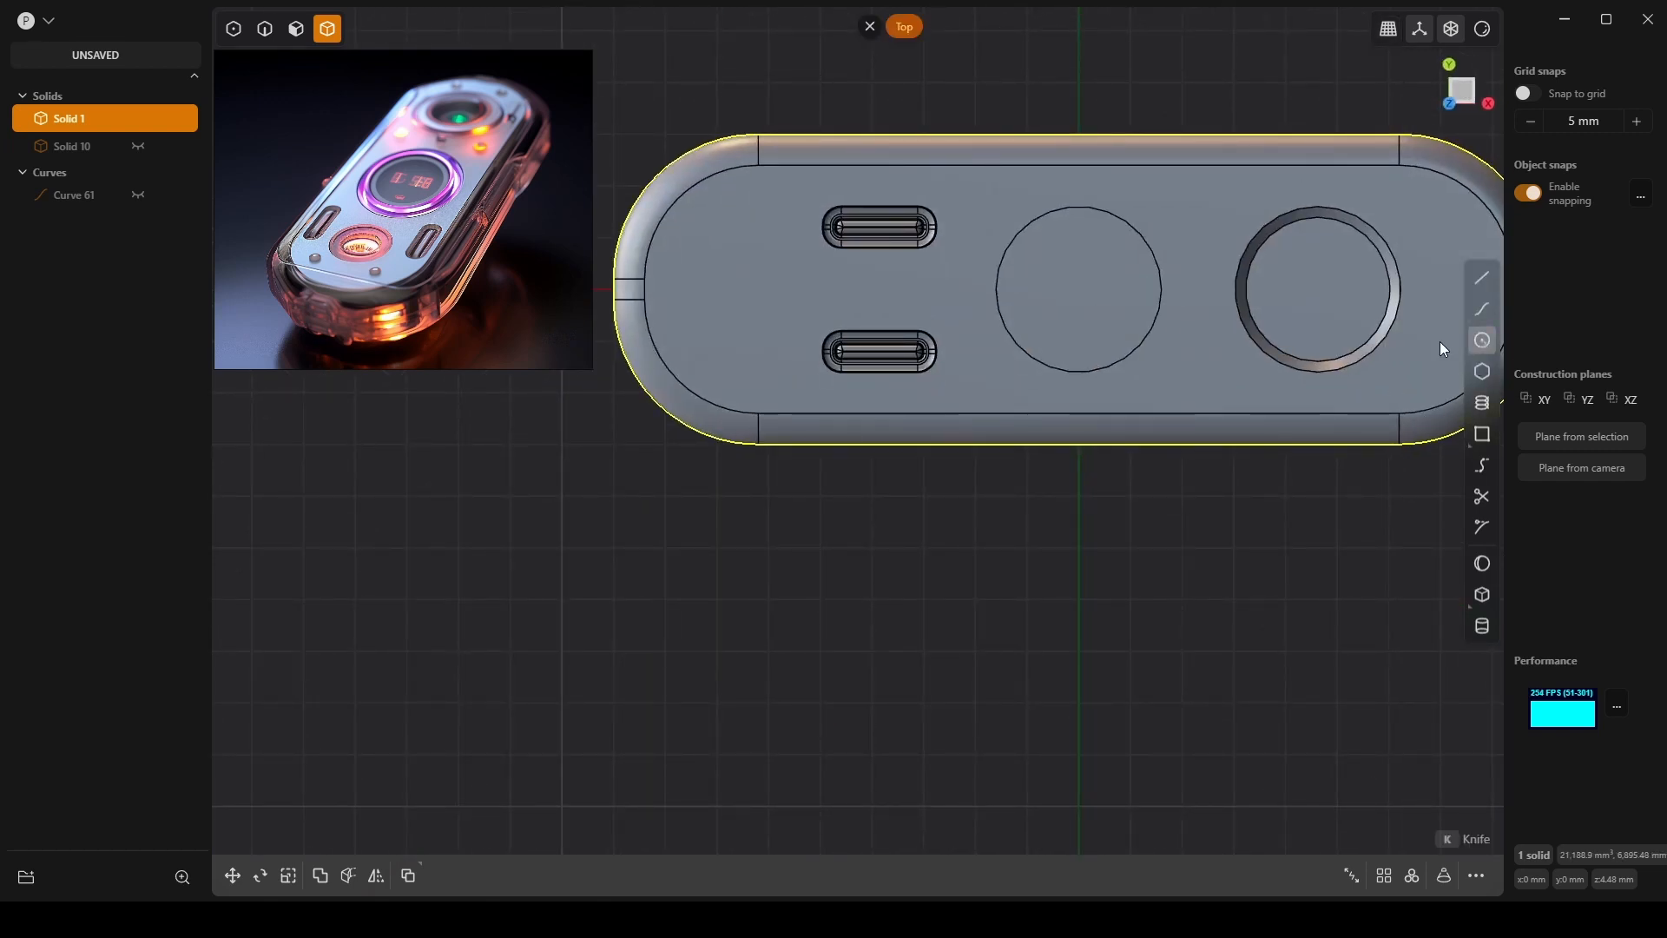
left_click(1079, 290)
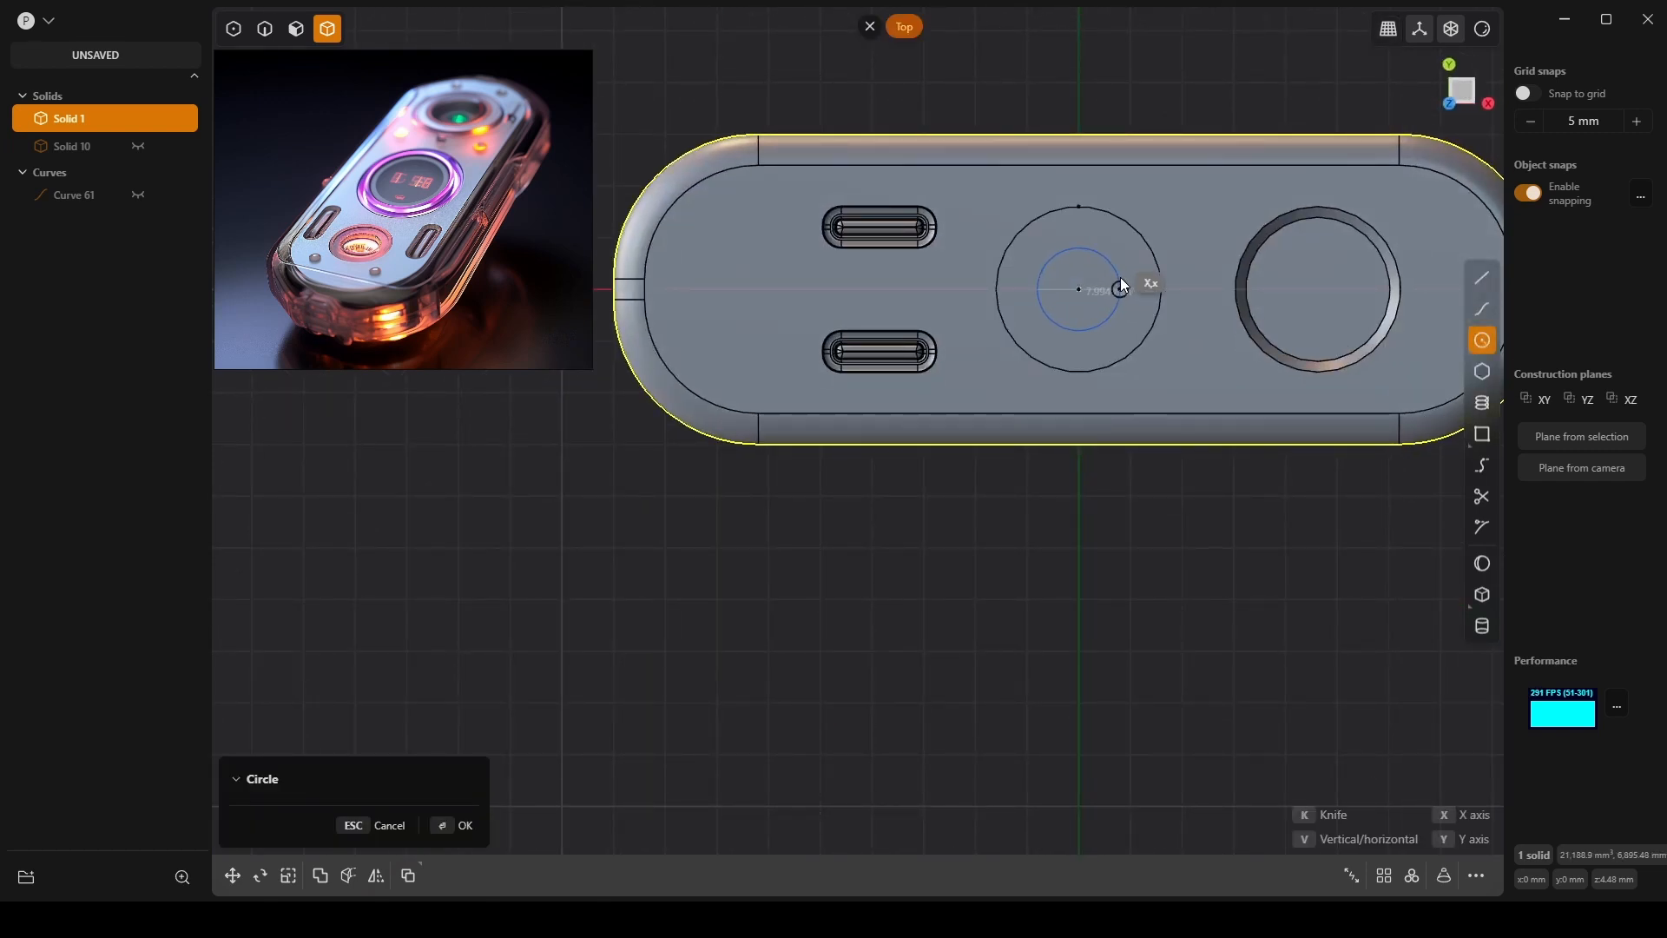
left_click(1121, 285)
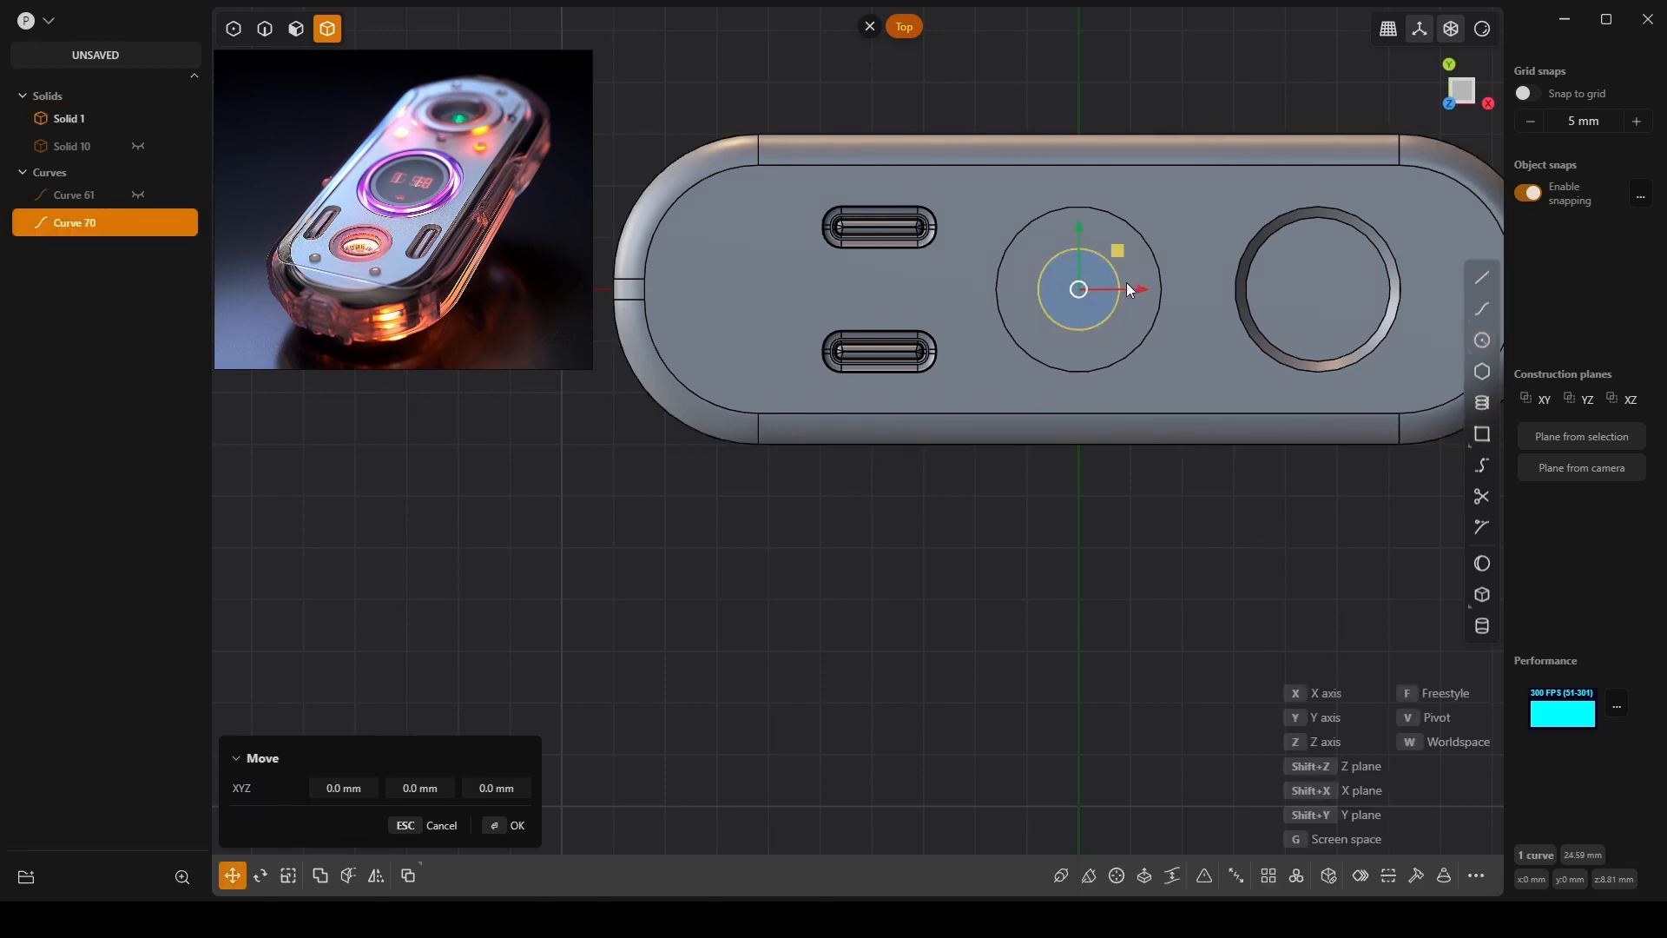
Move the circle -30.82 mm along X and begin extruding it about 0.72 mm.
left_click_drag(1144, 289, 826, 304)
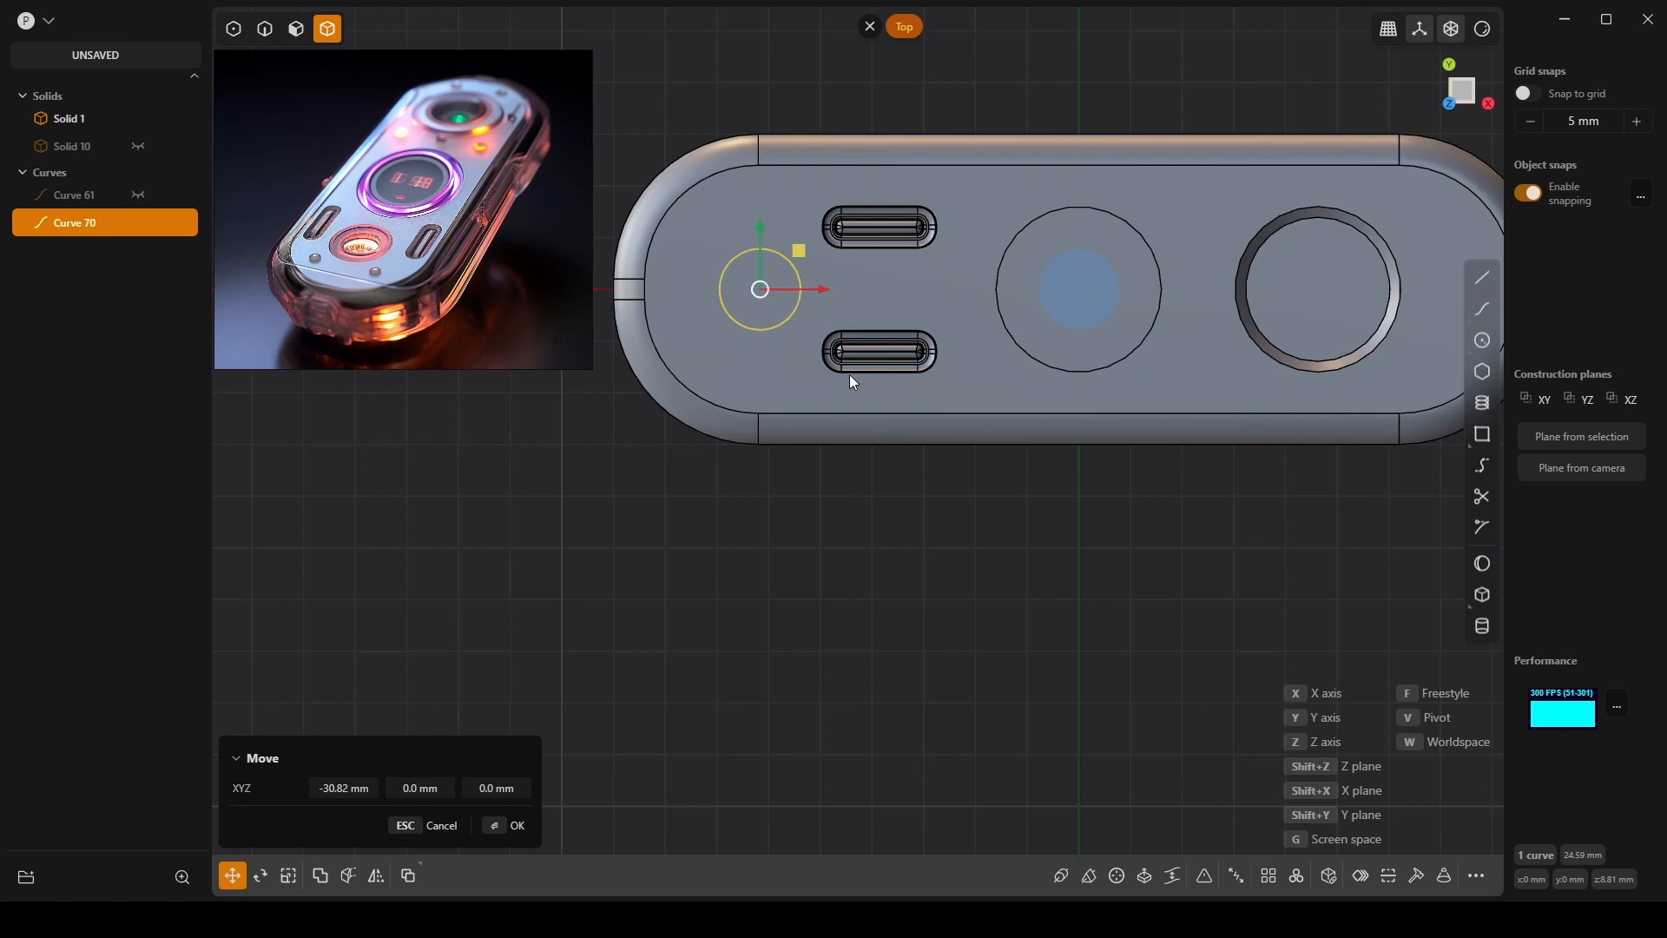
middle_click_drag(849, 374, 1031, 472)
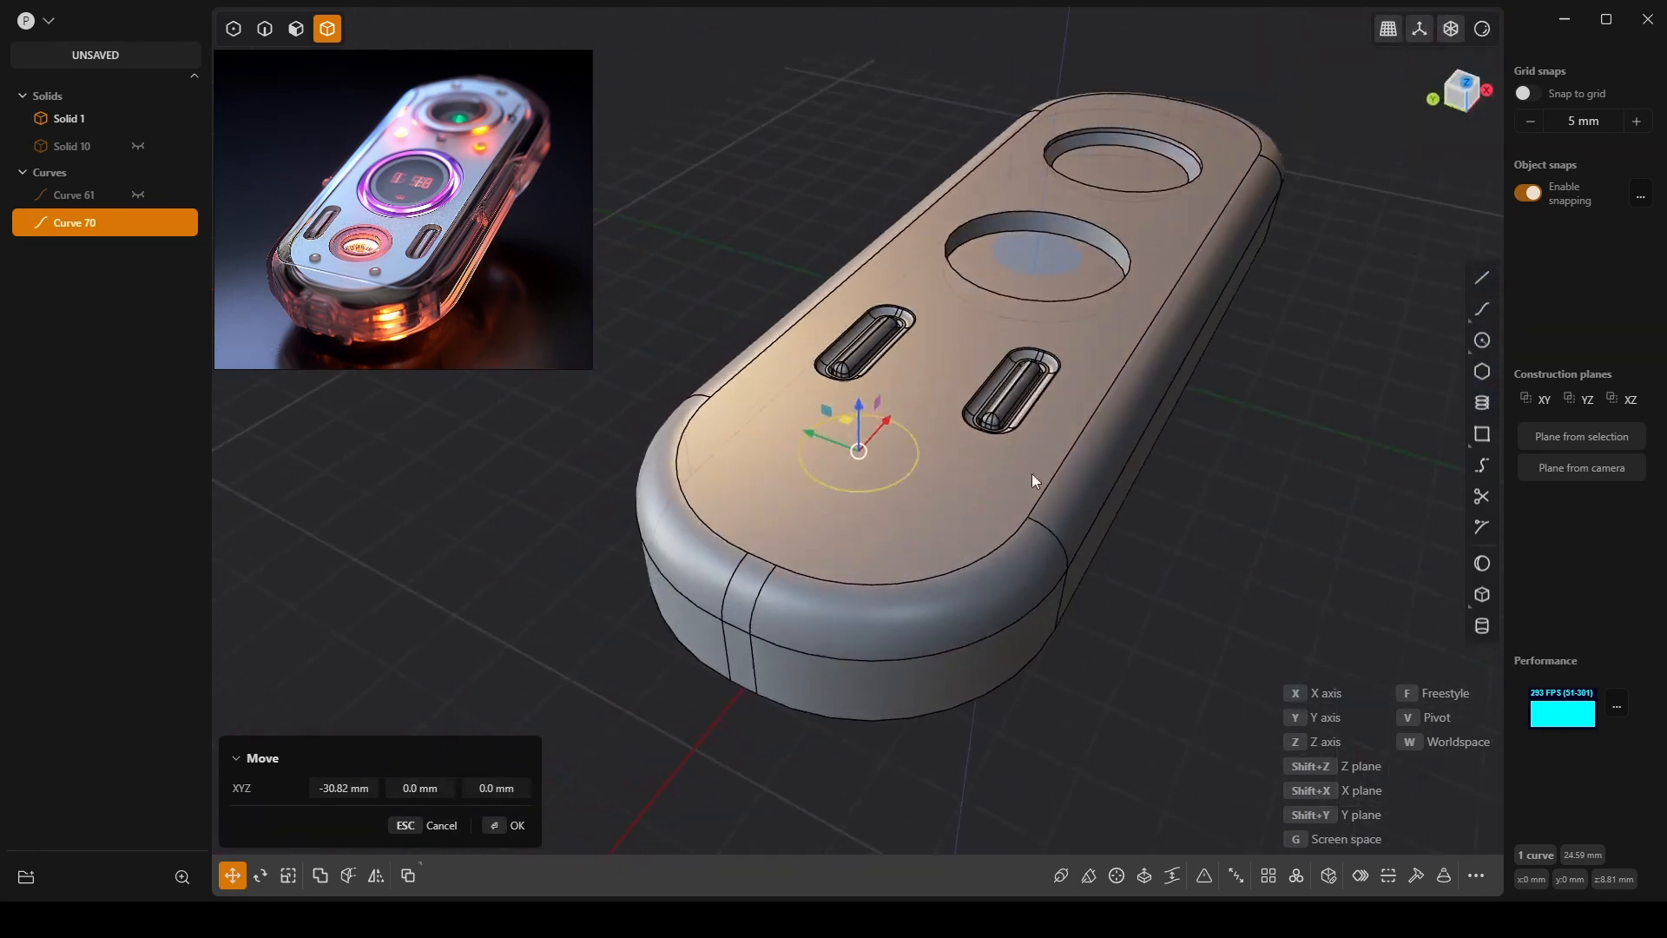
scroll(894, 439, "up", 5)
mouse_move(883, 435)
middle_mouse_down()
mouse_move(899, 430)
mouse_move(885, 425)
middle_mouse_up()
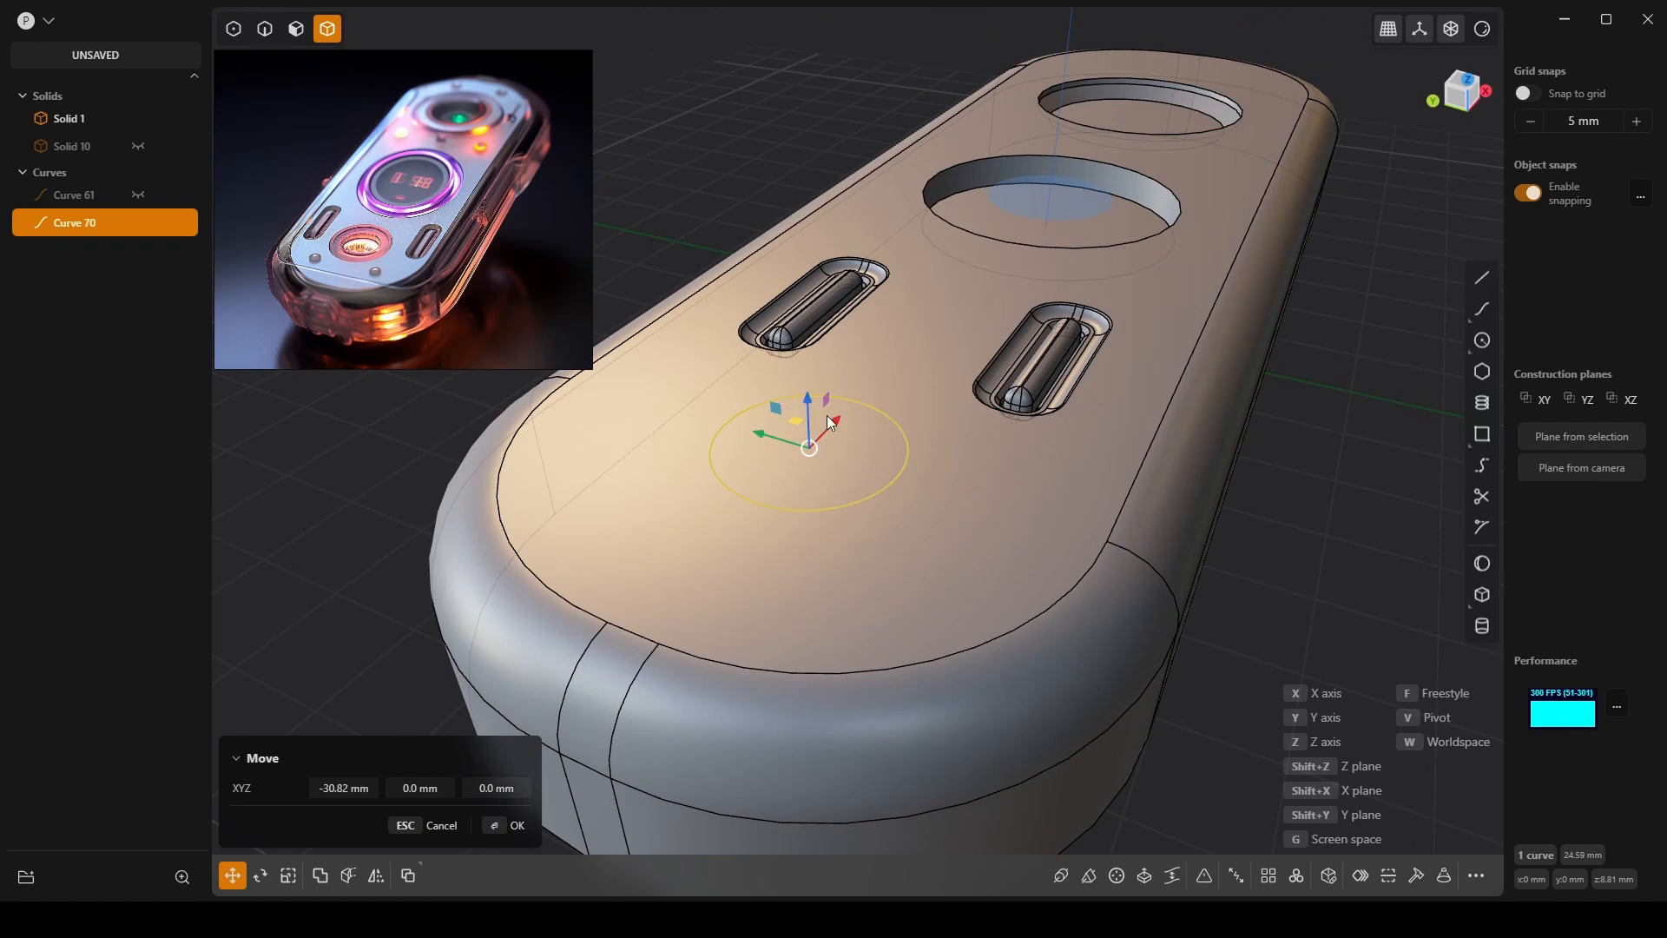
key("e")
left_click_drag(806, 388, 817, 400)
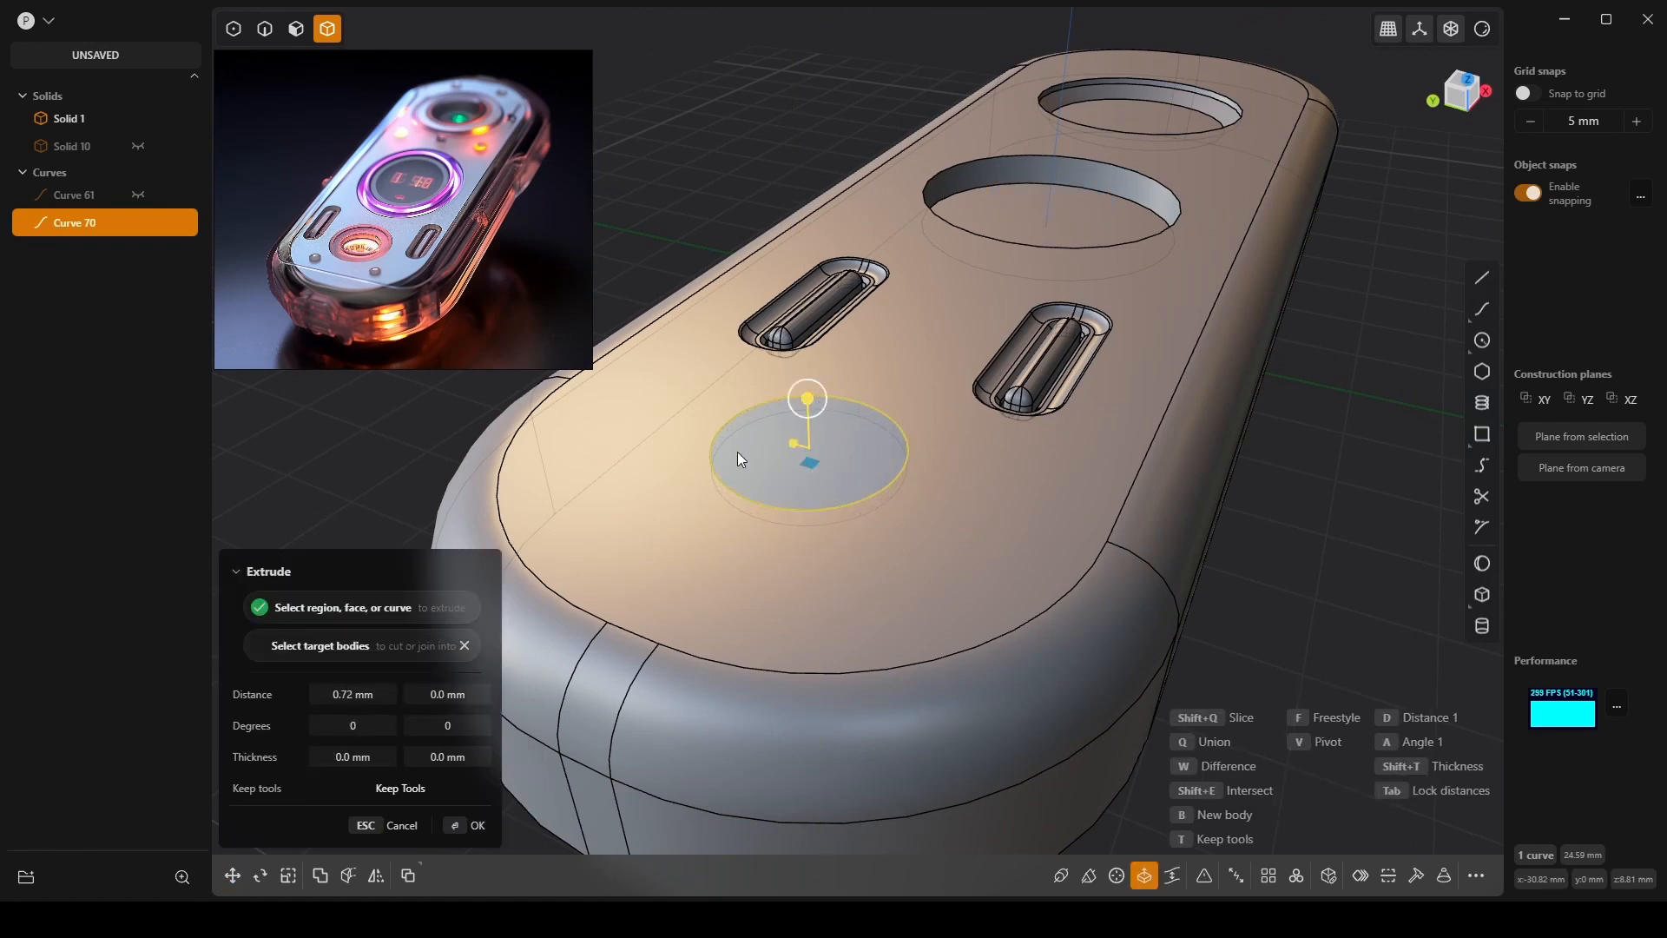
Set the extrusion to 1 mm with the second distance at 0 mm, and confirm.
left_click(359, 690)
type("1")
key("Tab")
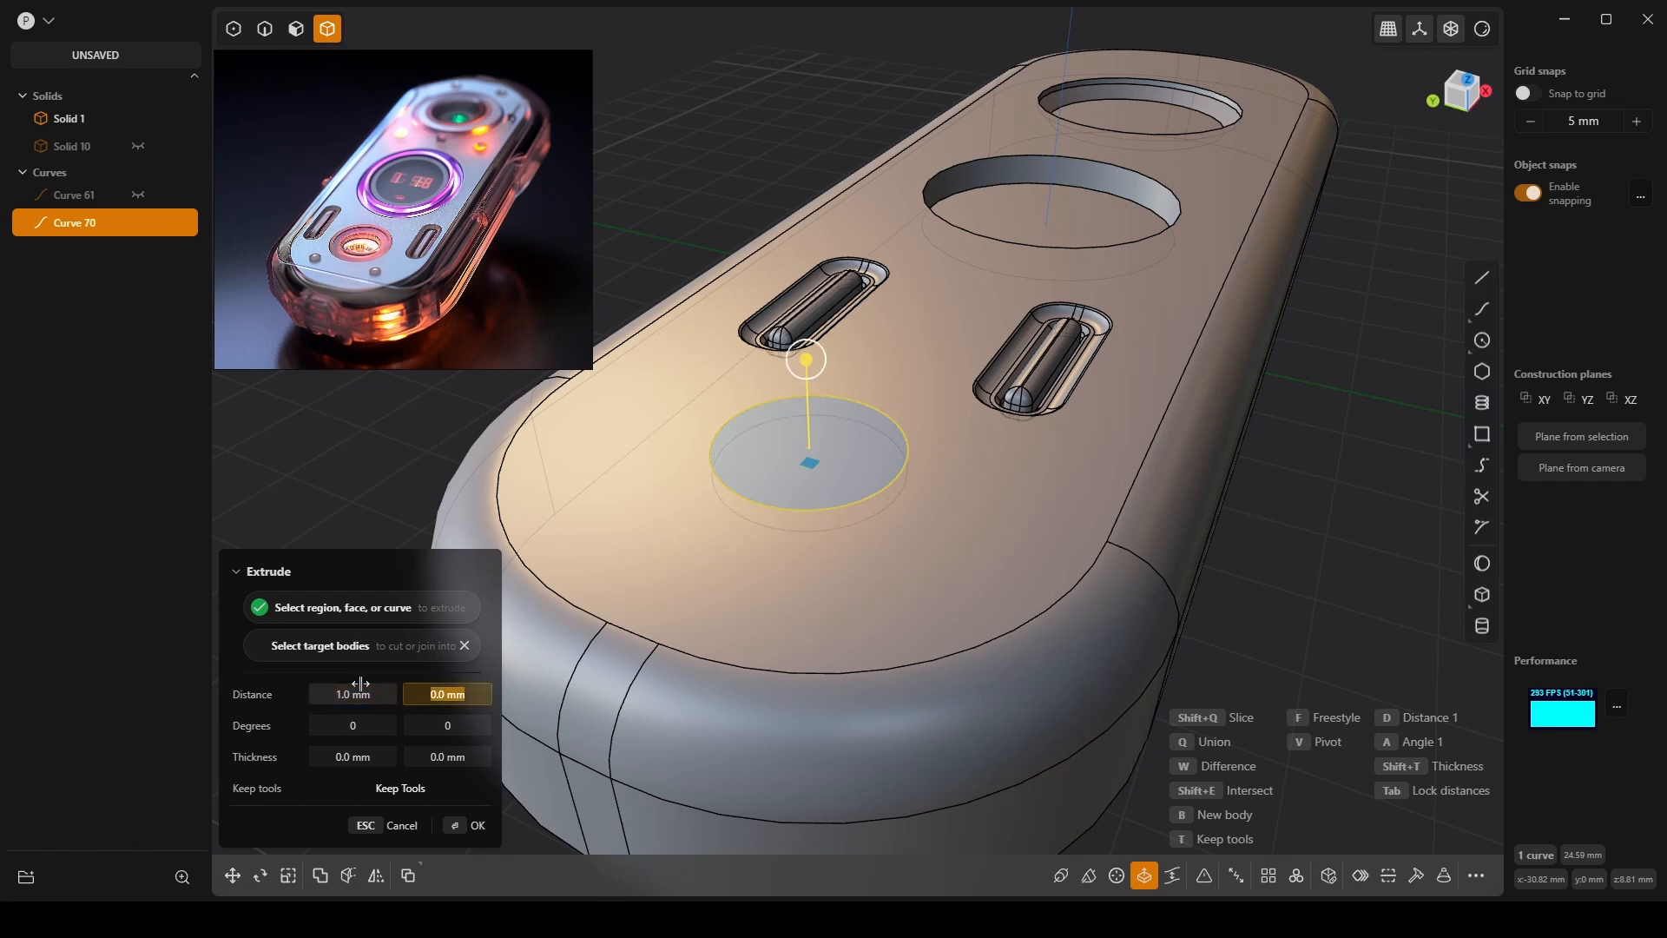
type("1")
key("Return")
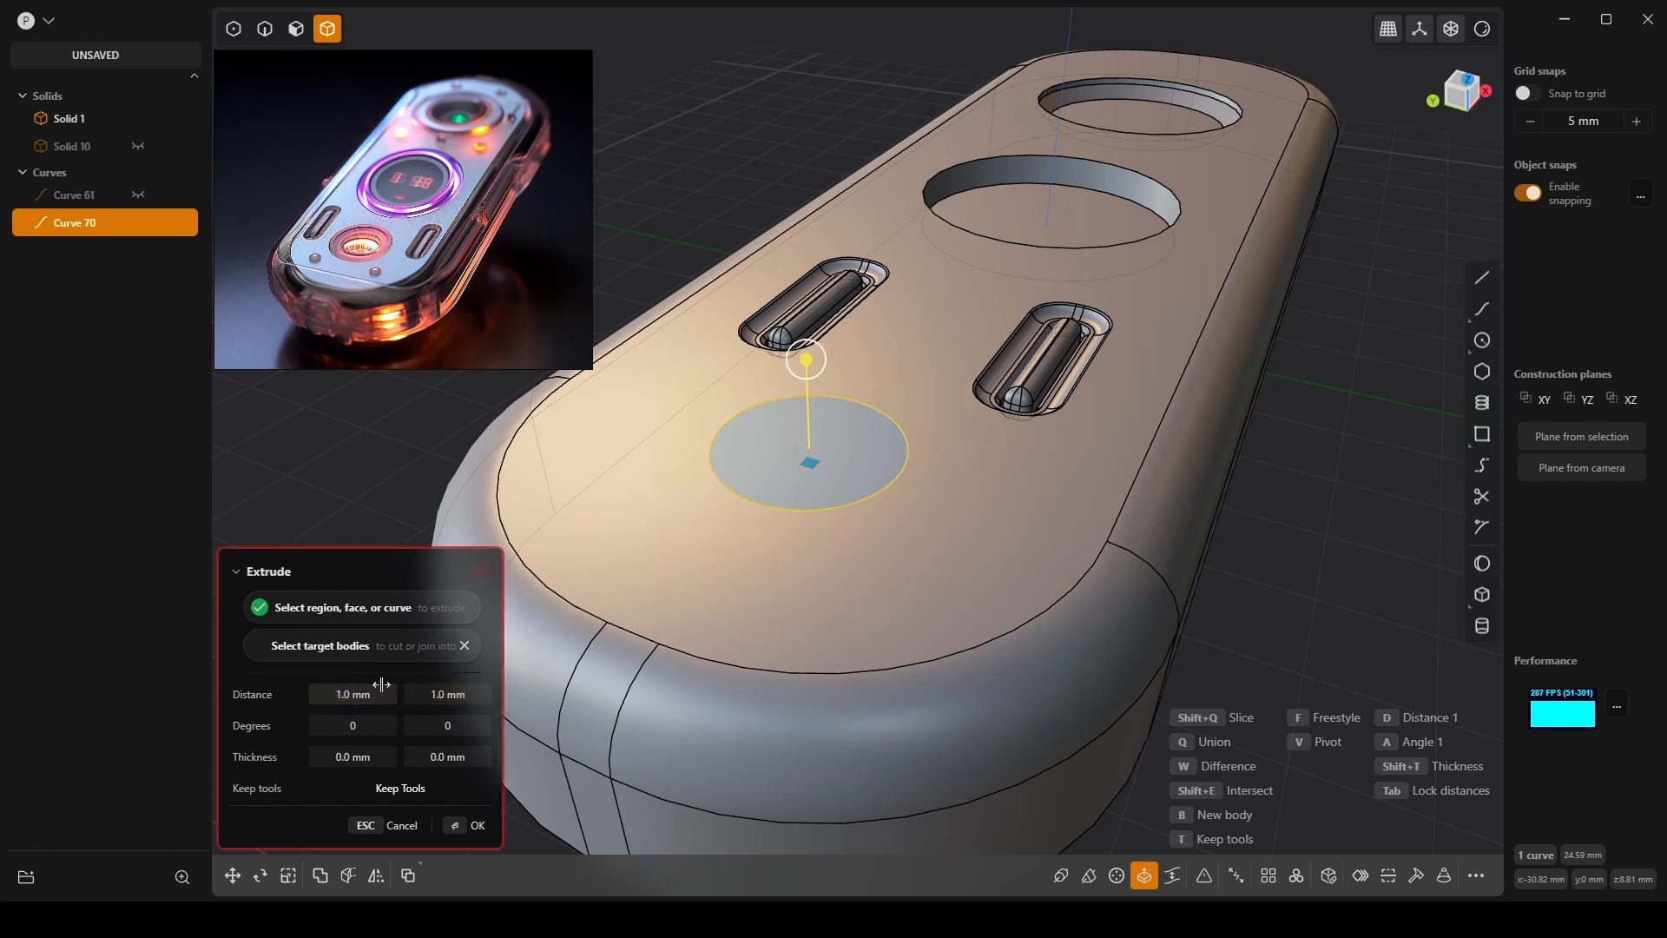
left_click(443, 692)
type("0")
key("Return")
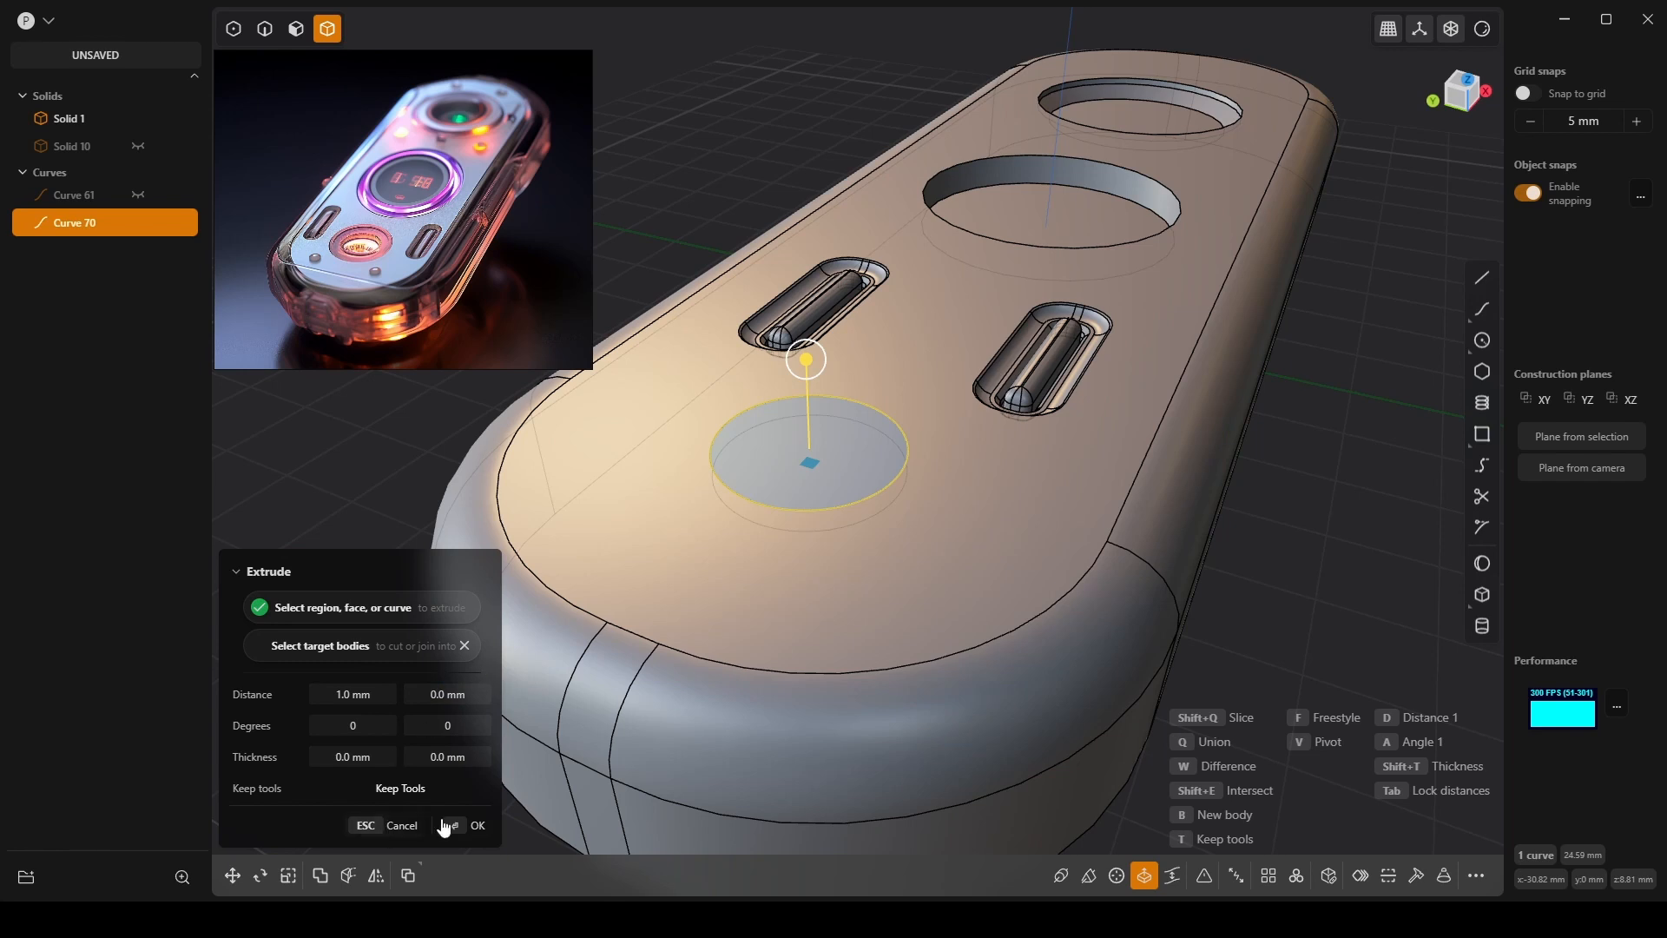
left_click(469, 825)
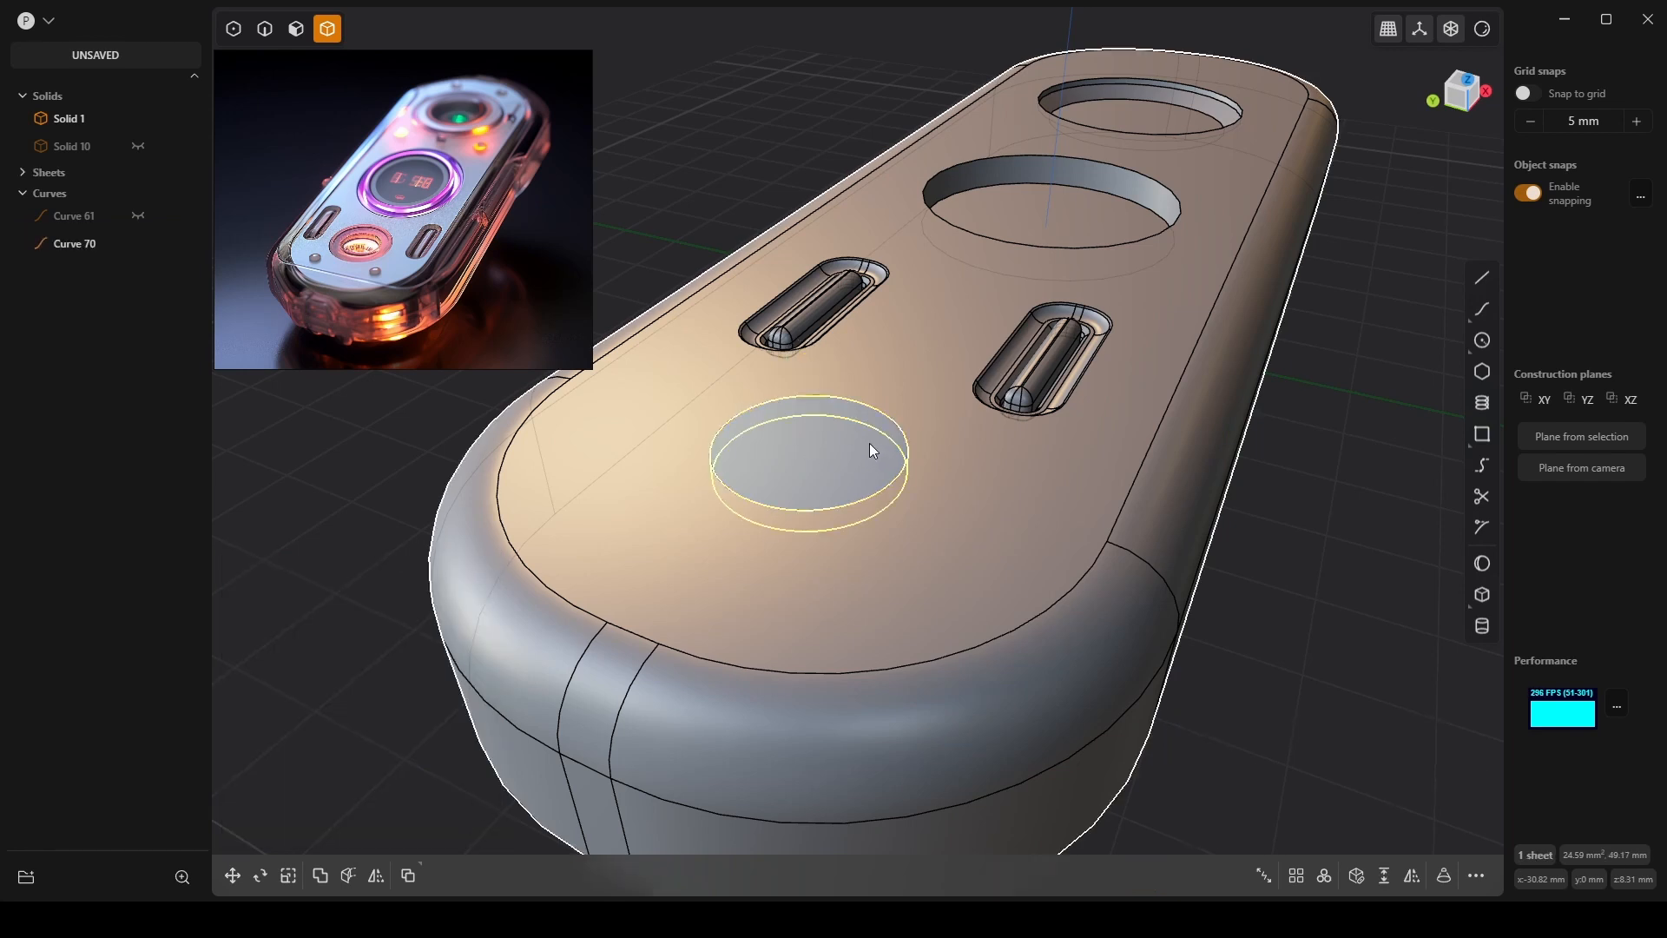
Boolean the extruded circle with the device body to cut the round recess.
left_click(1195, 503)
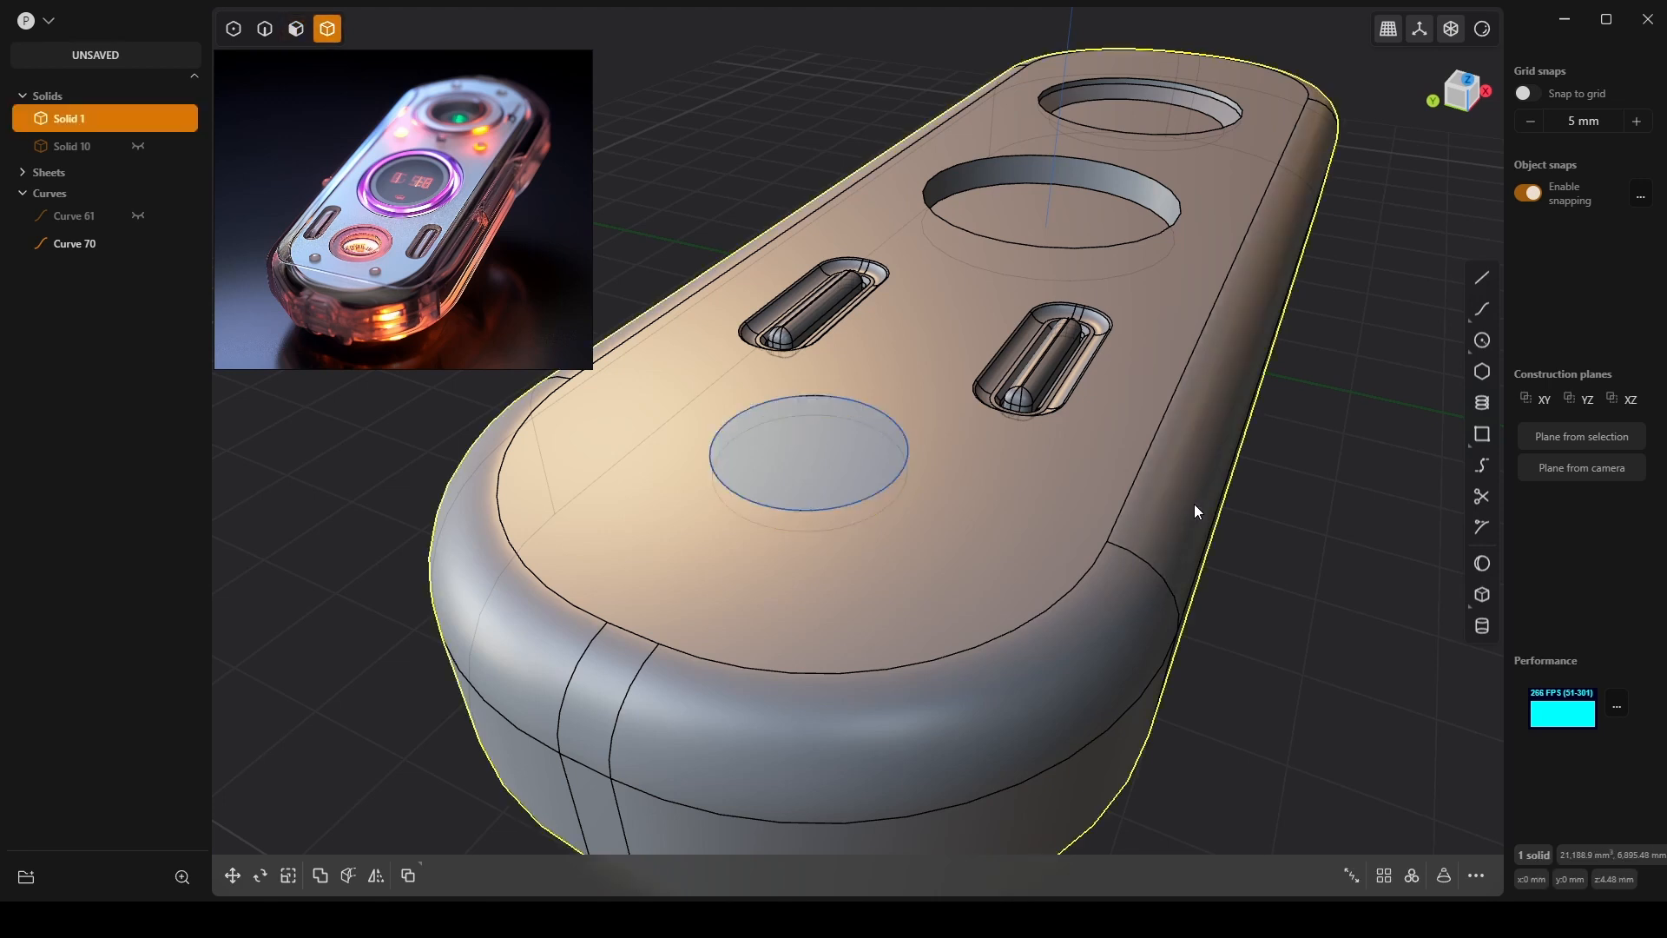
left_click(888, 431)
left_click(1242, 419, "shift")
key("shift+b")
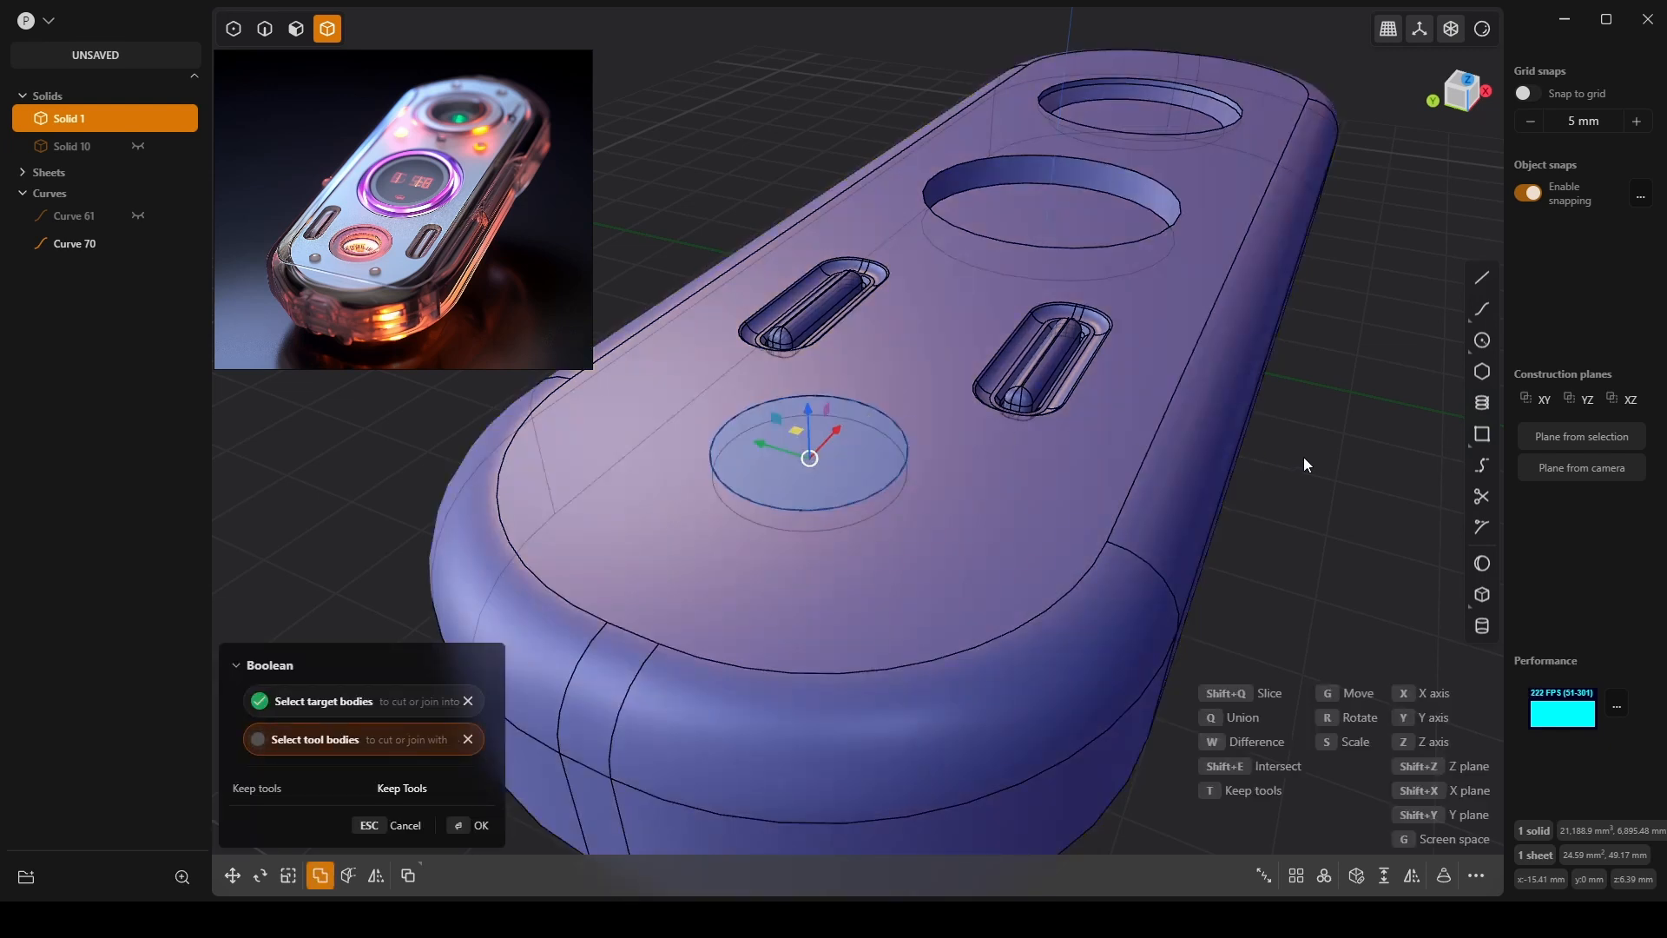
key("Return")
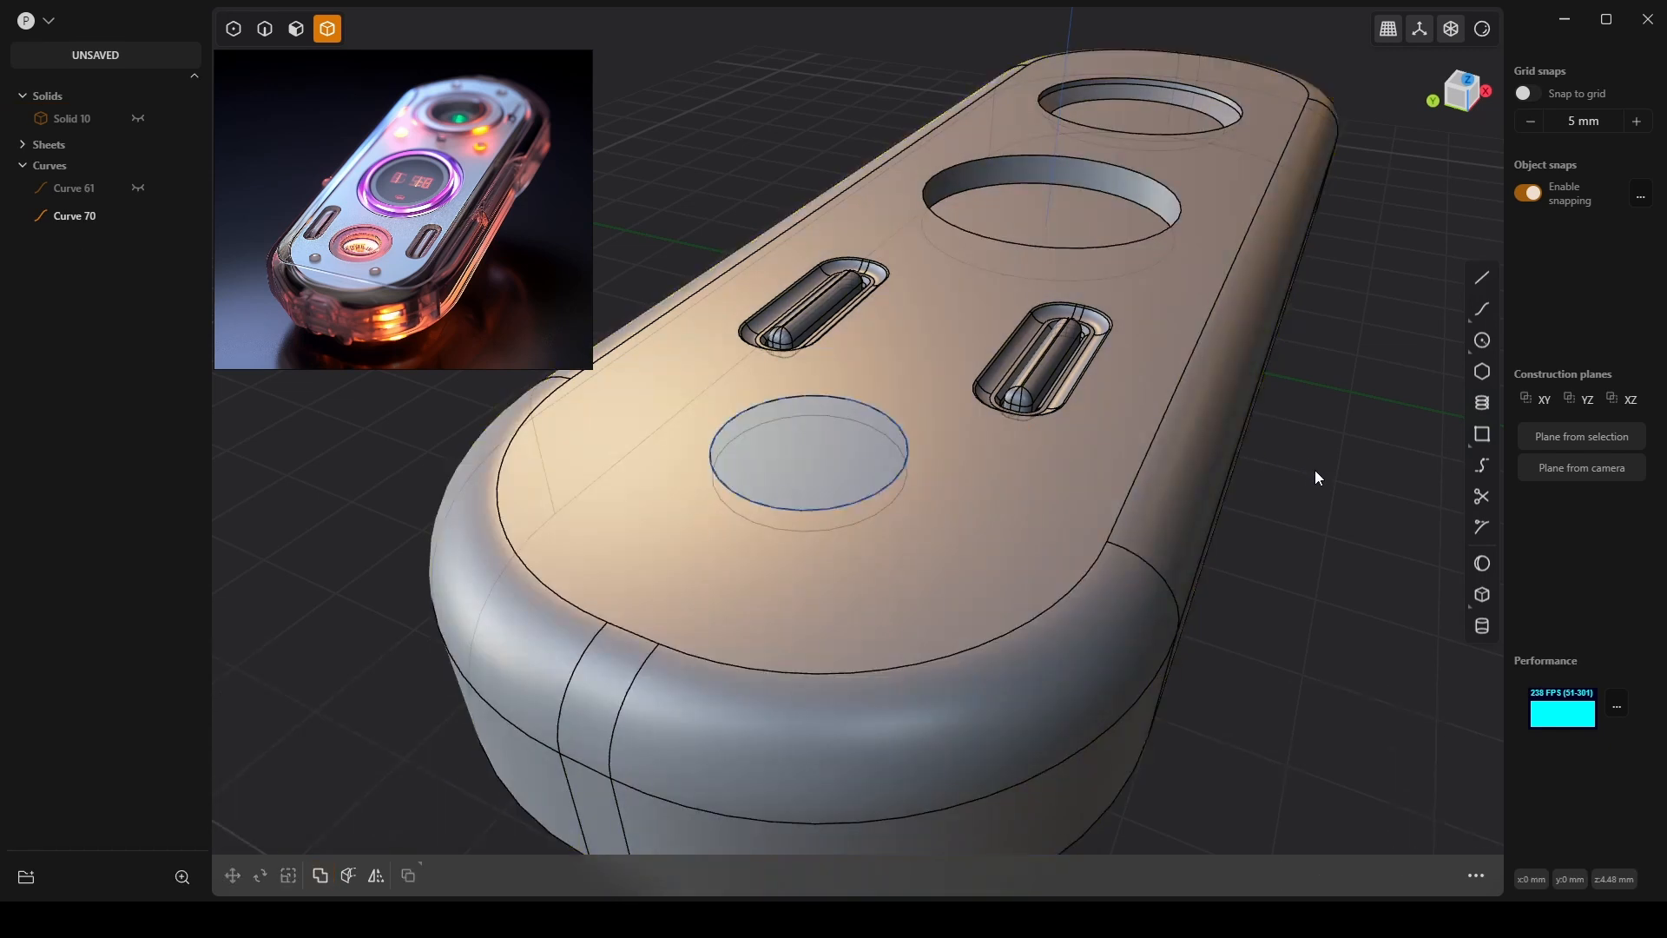
left_click(831, 448)
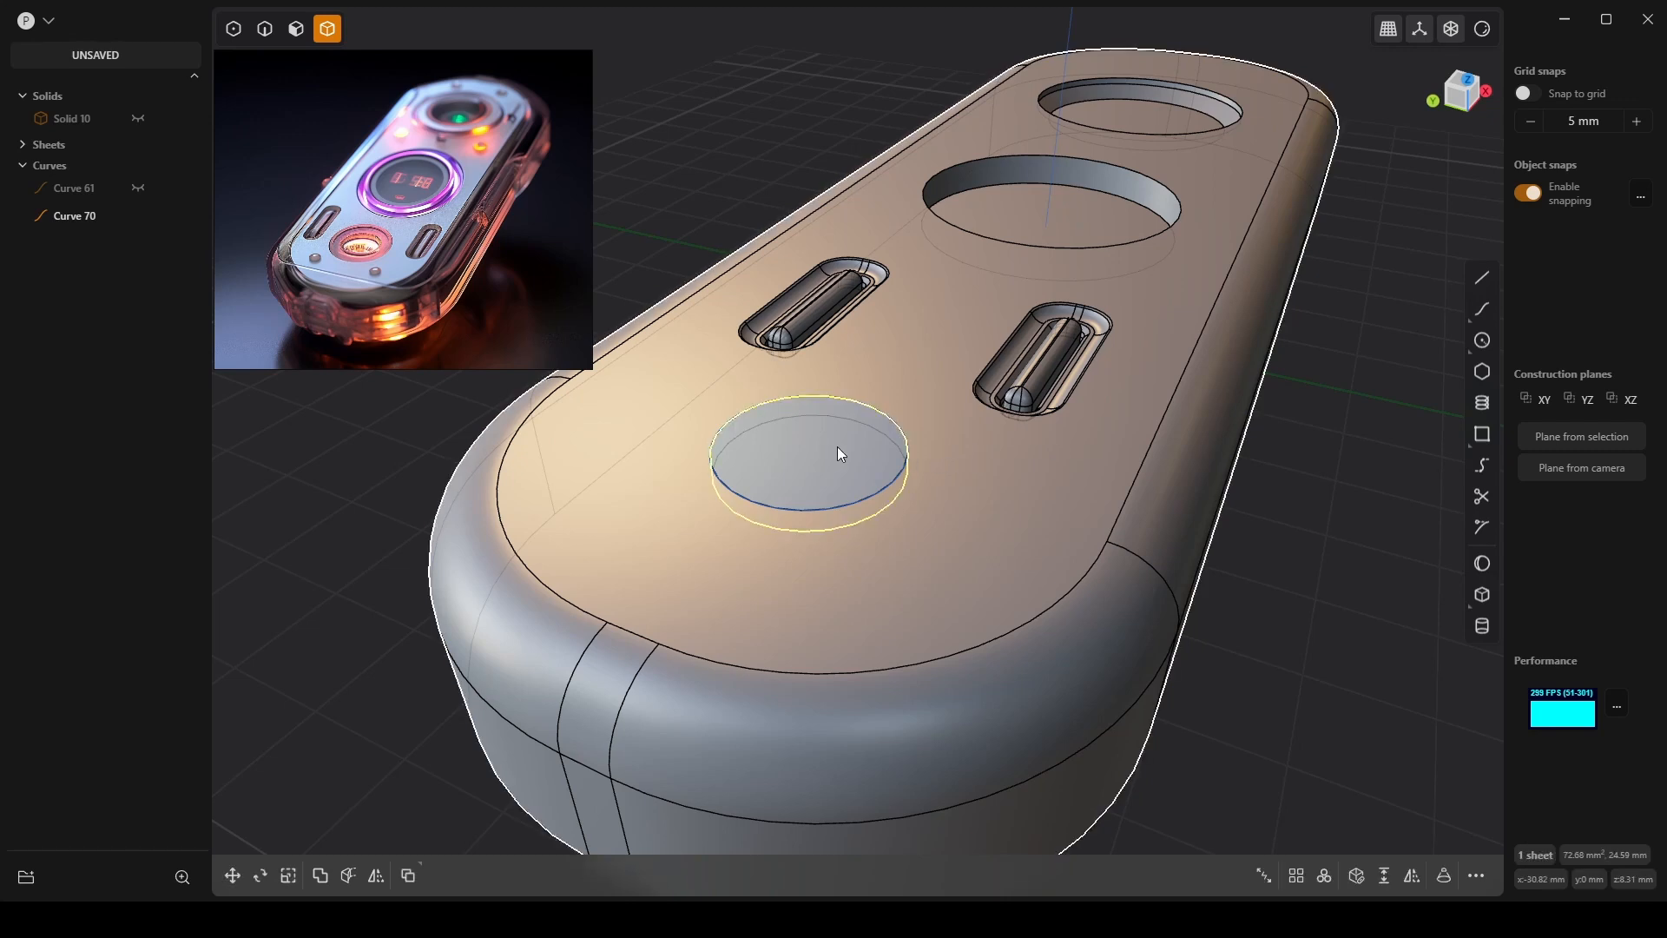
key("g")
left_click_drag(805, 408, 868, 149)
middle_click_drag(867, 149, 952, 481)
key("Escape")
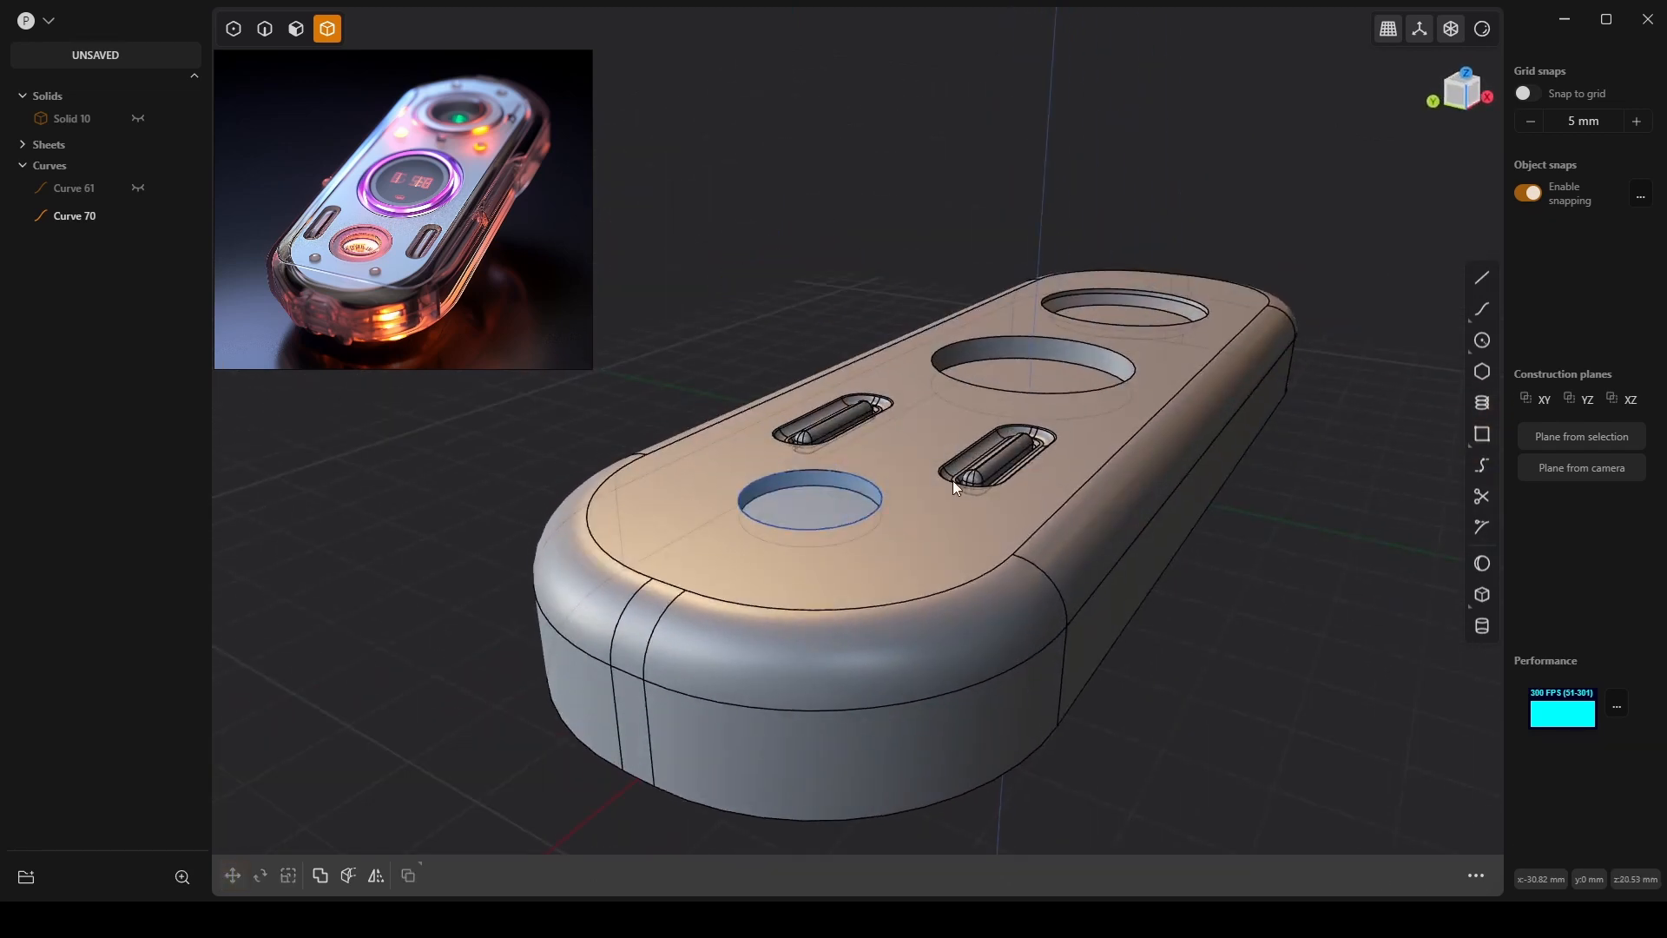
scroll(846, 519, "up", 5)
left_click(875, 469)
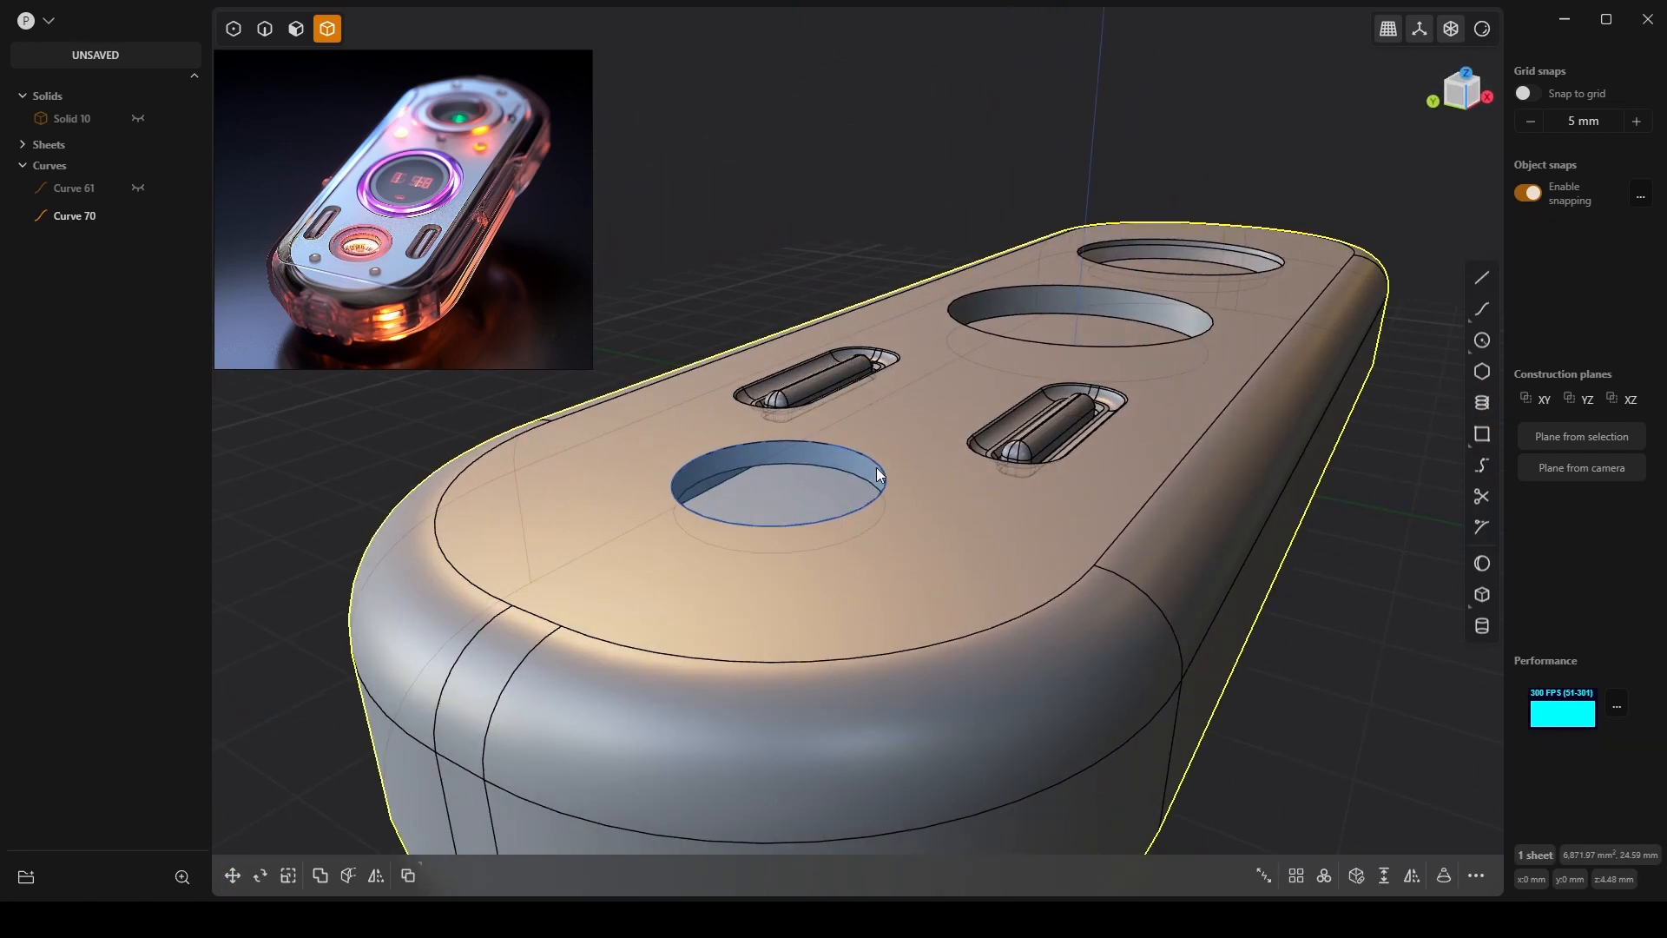
middle_click_drag(919, 455, 924, 498)
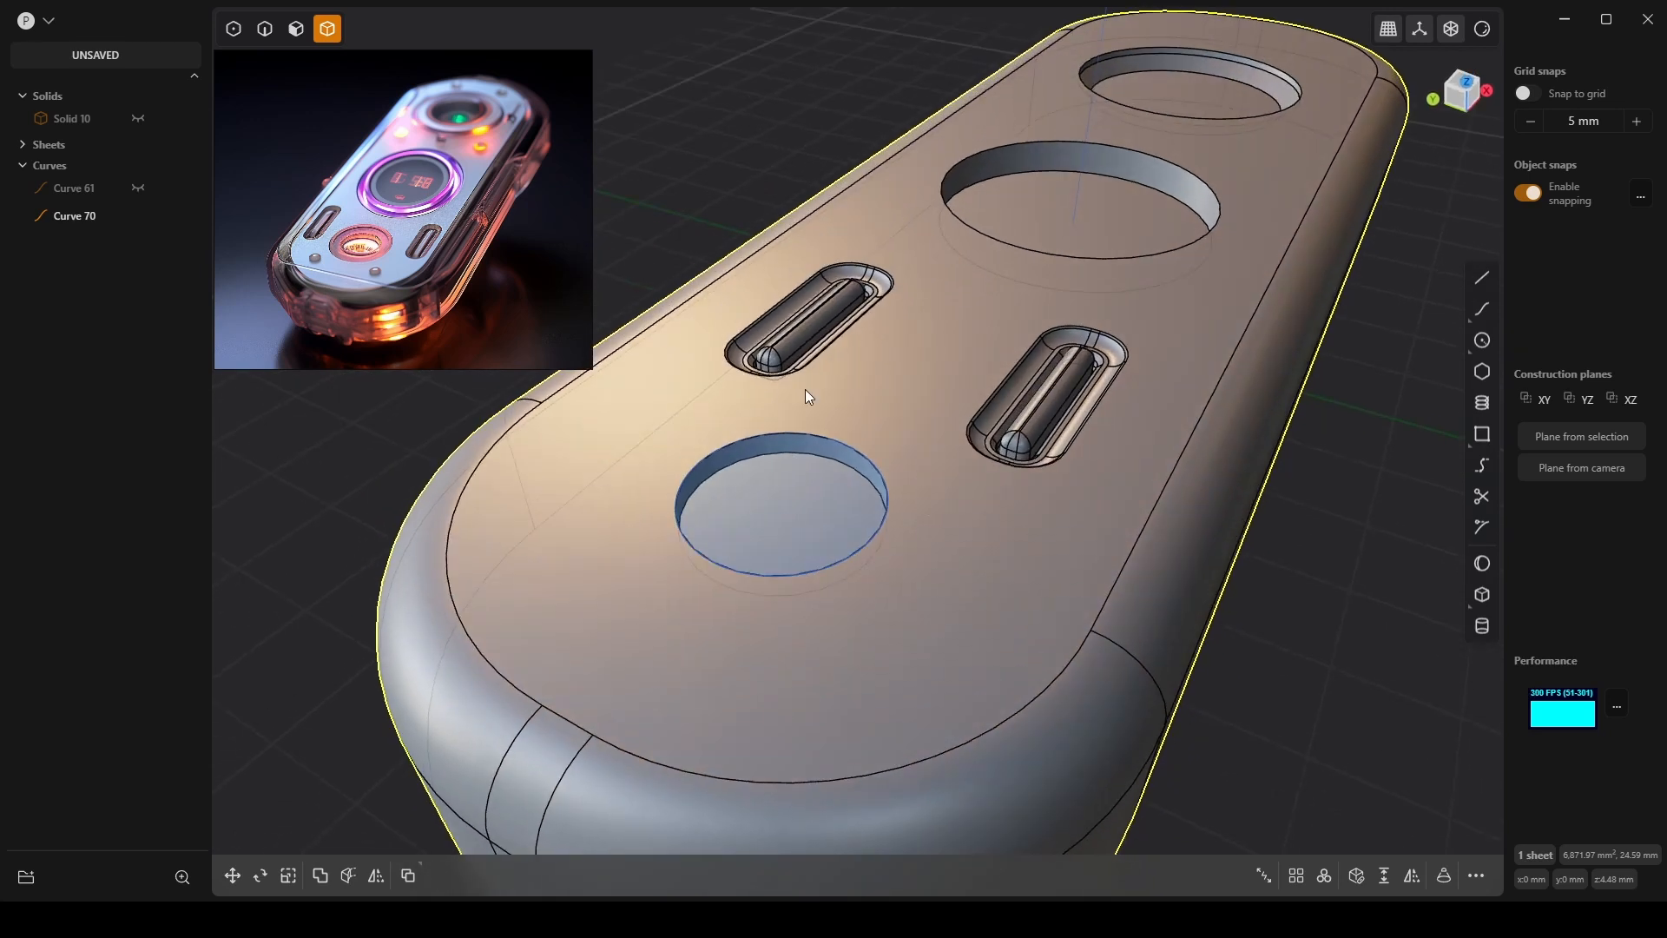
left_click(294, 38)
left_click(263, 31)
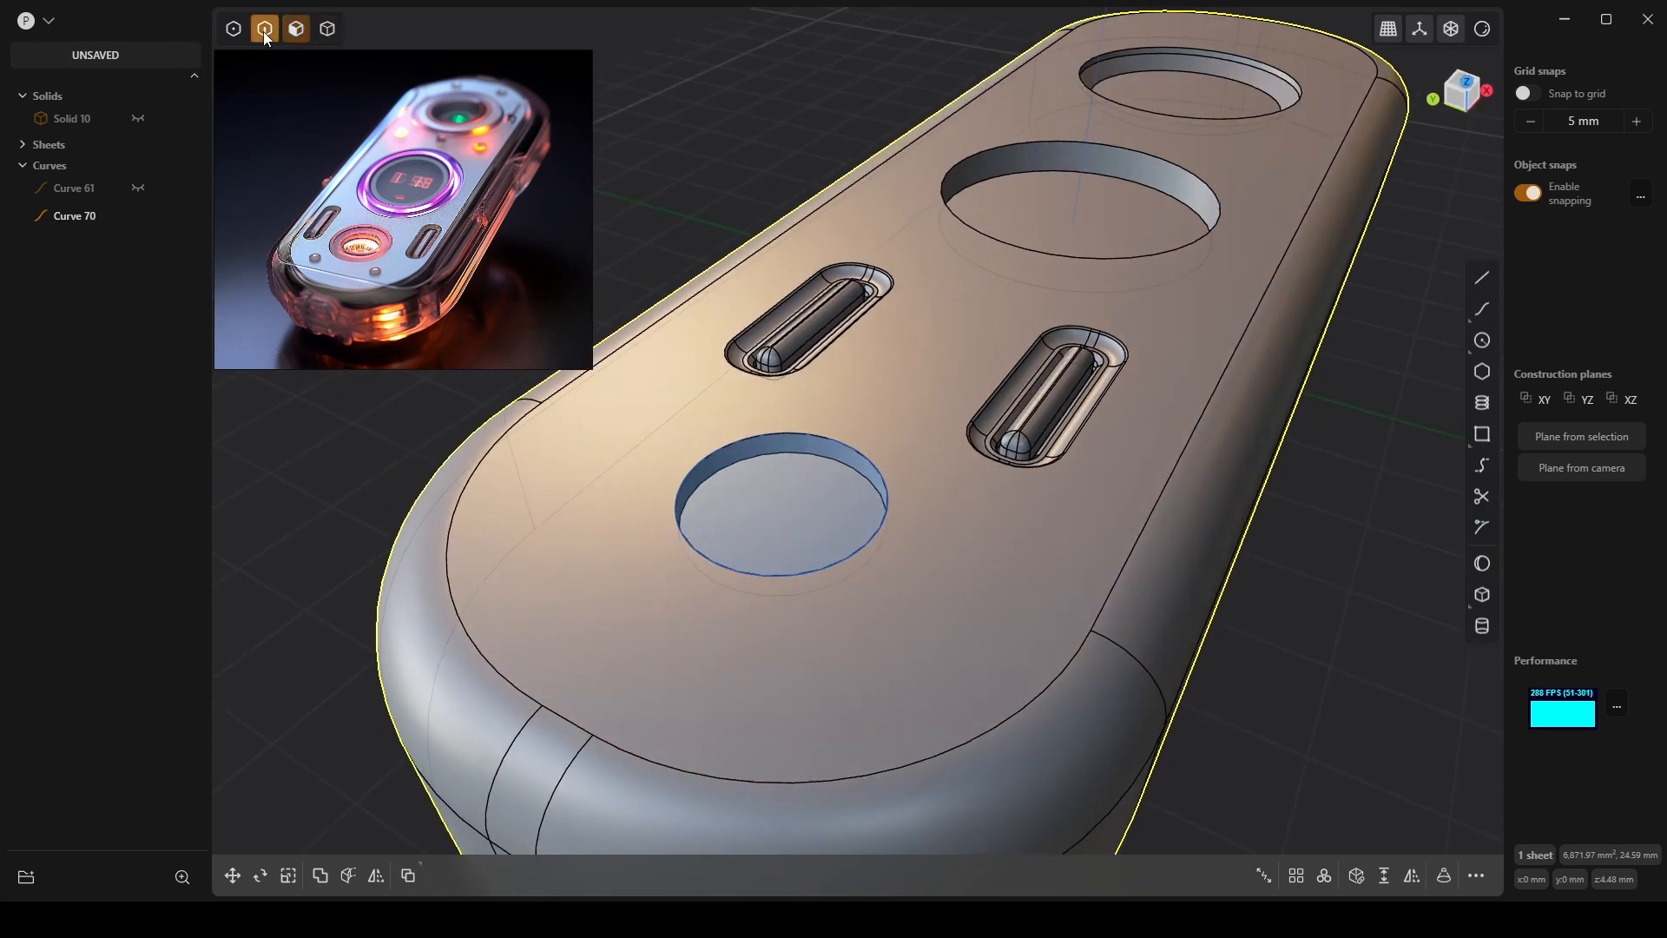
left_click(848, 448)
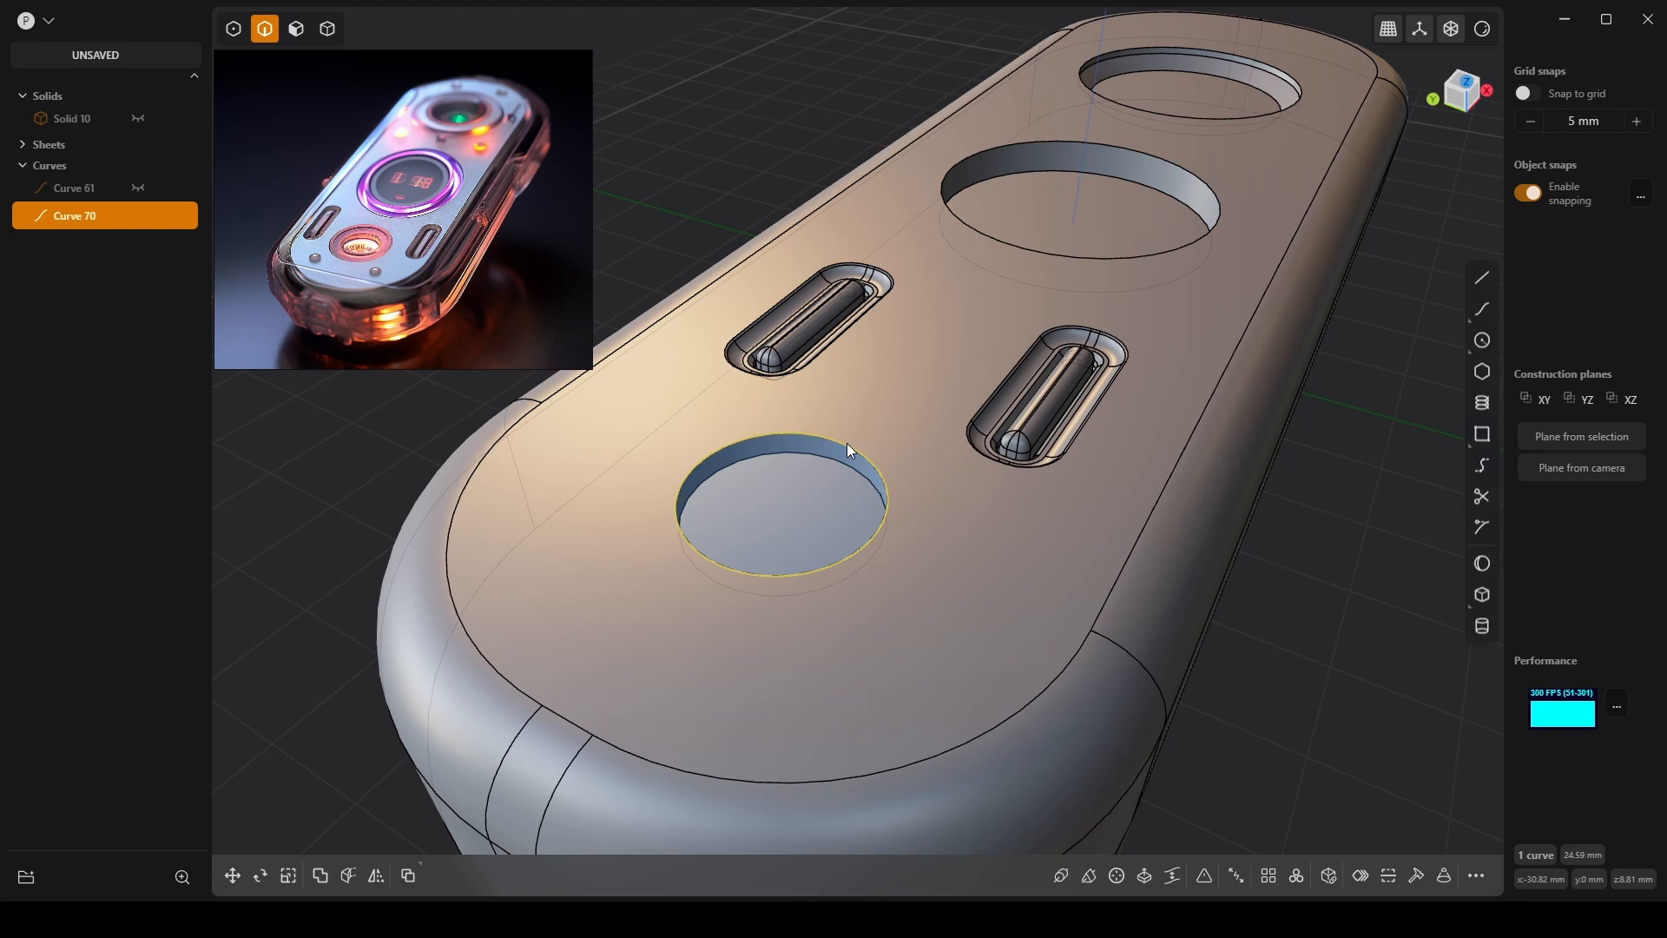
key("Delete")
scroll(830, 487, "up", 2)
scroll(825, 469, "up", 3)
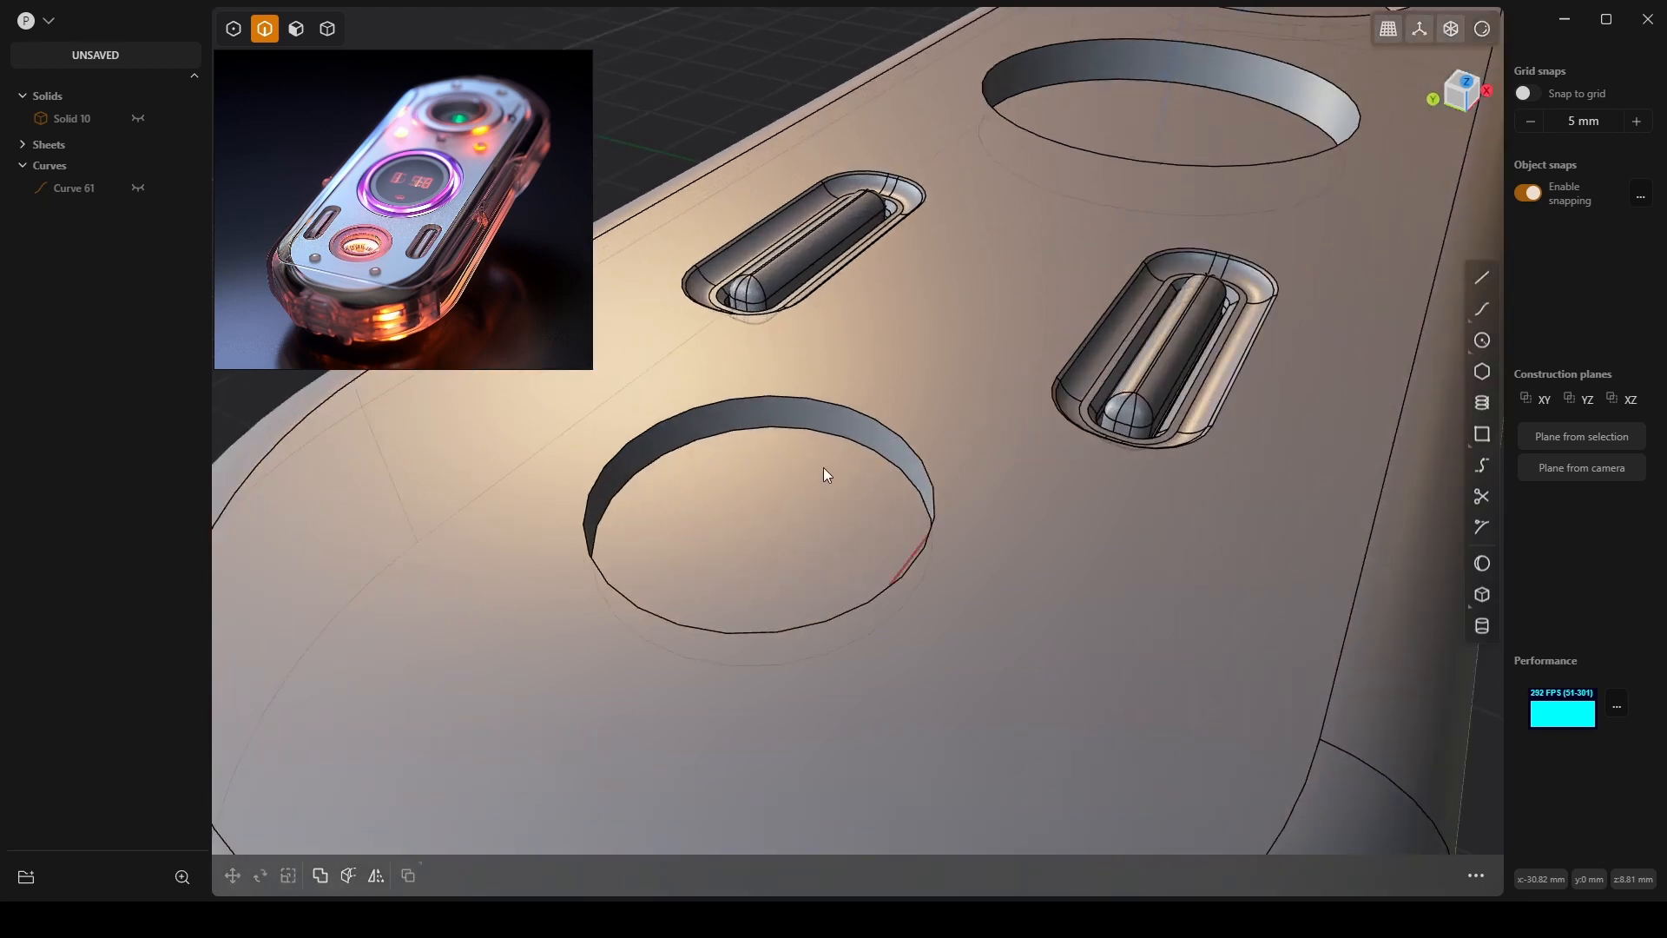
right_click_drag(823, 467, 898, 481)
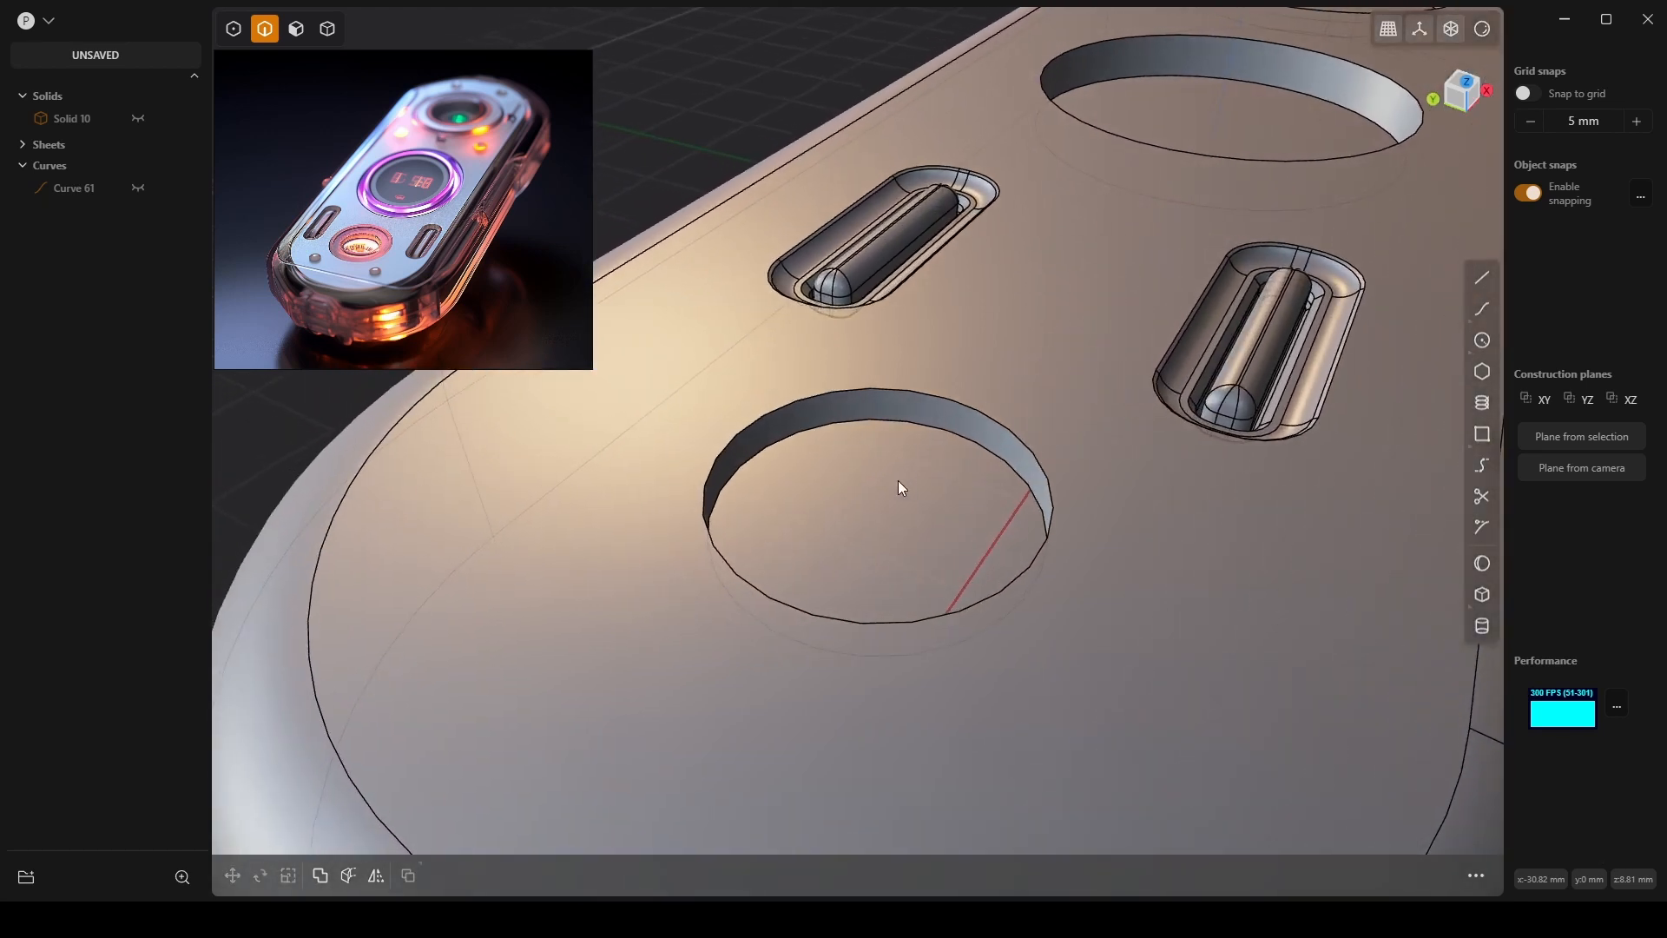
left_click(924, 420)
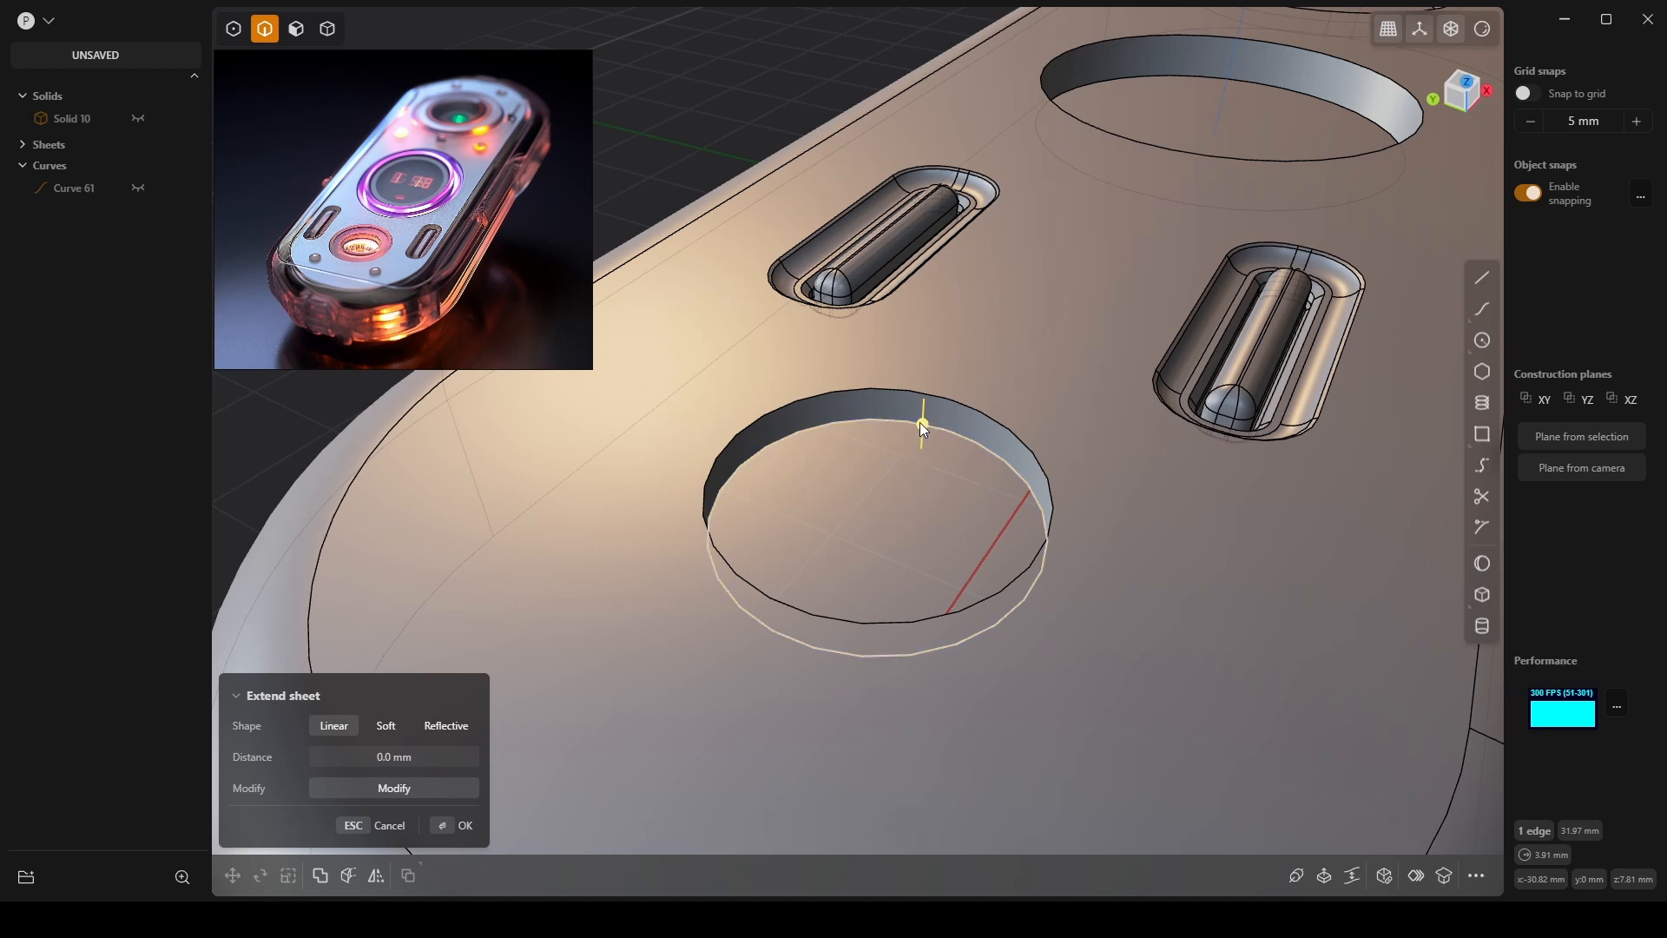
scroll(964, 425, "up", 3)
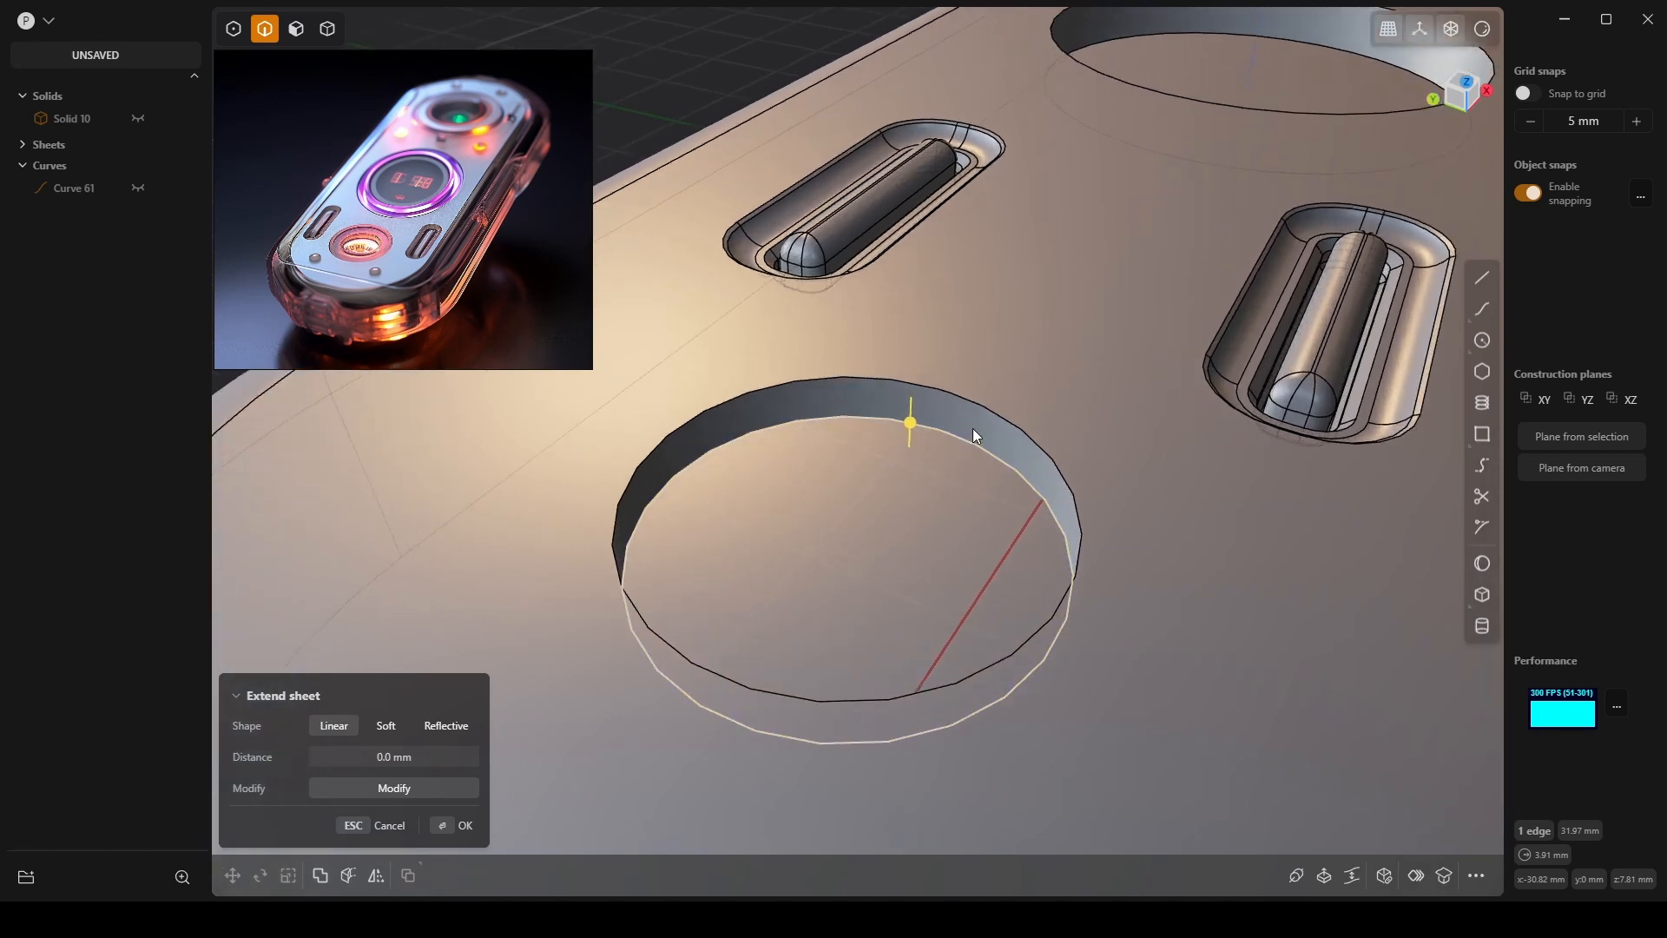
left_click(925, 488)
key("3")
left_click(891, 516)
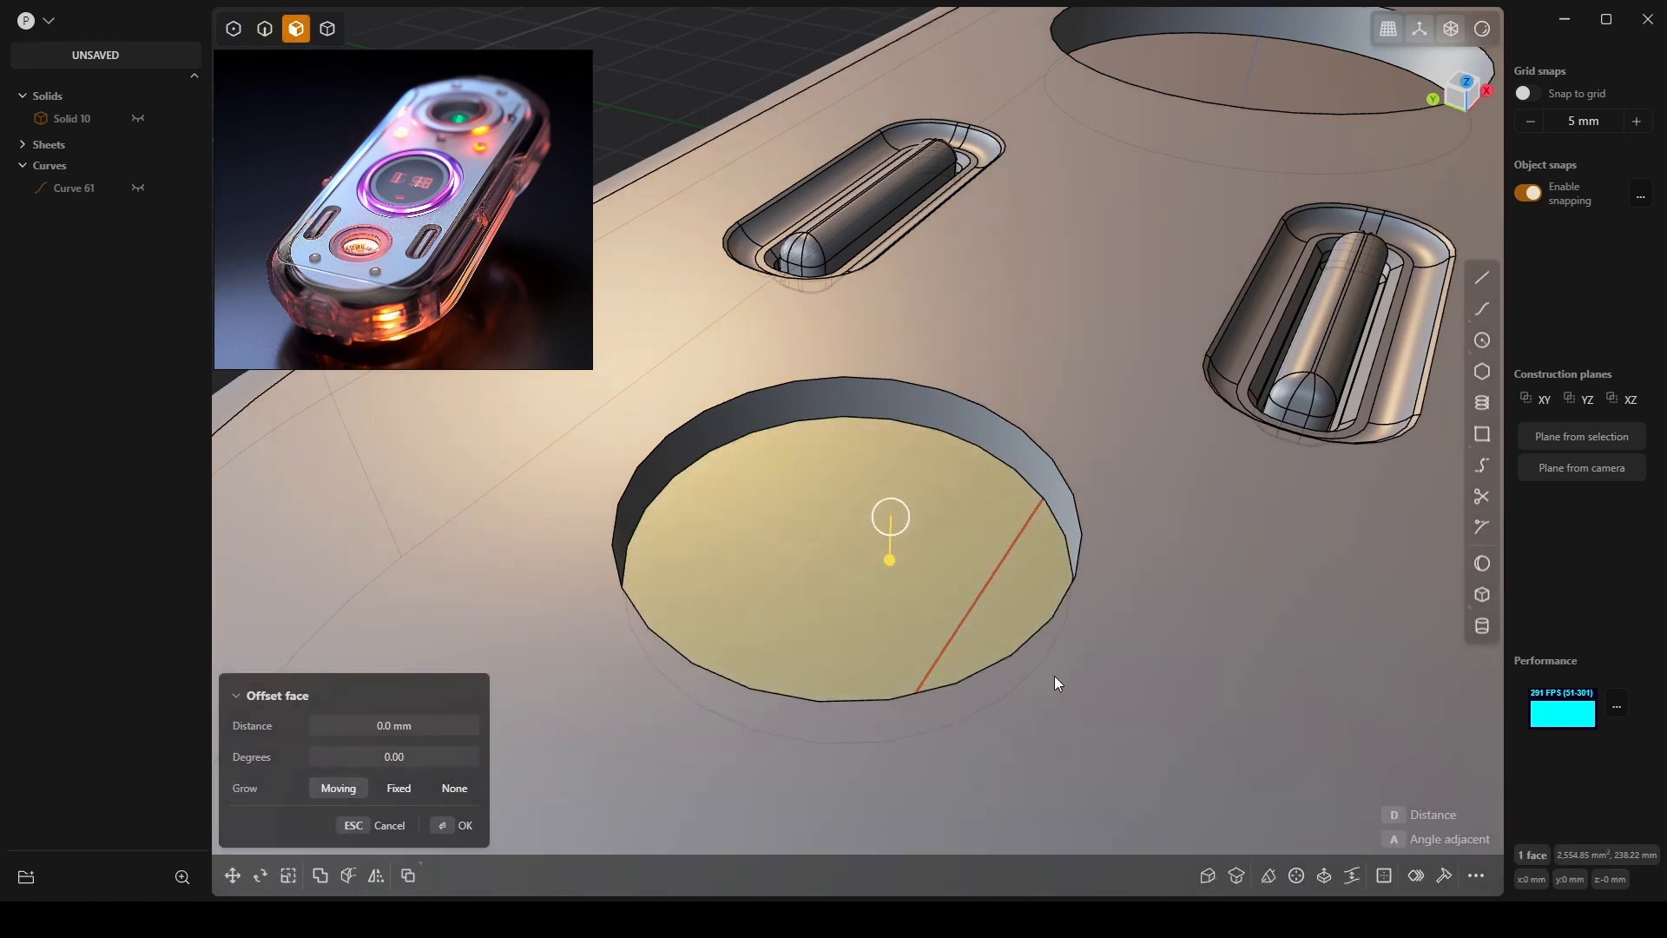
key("o")
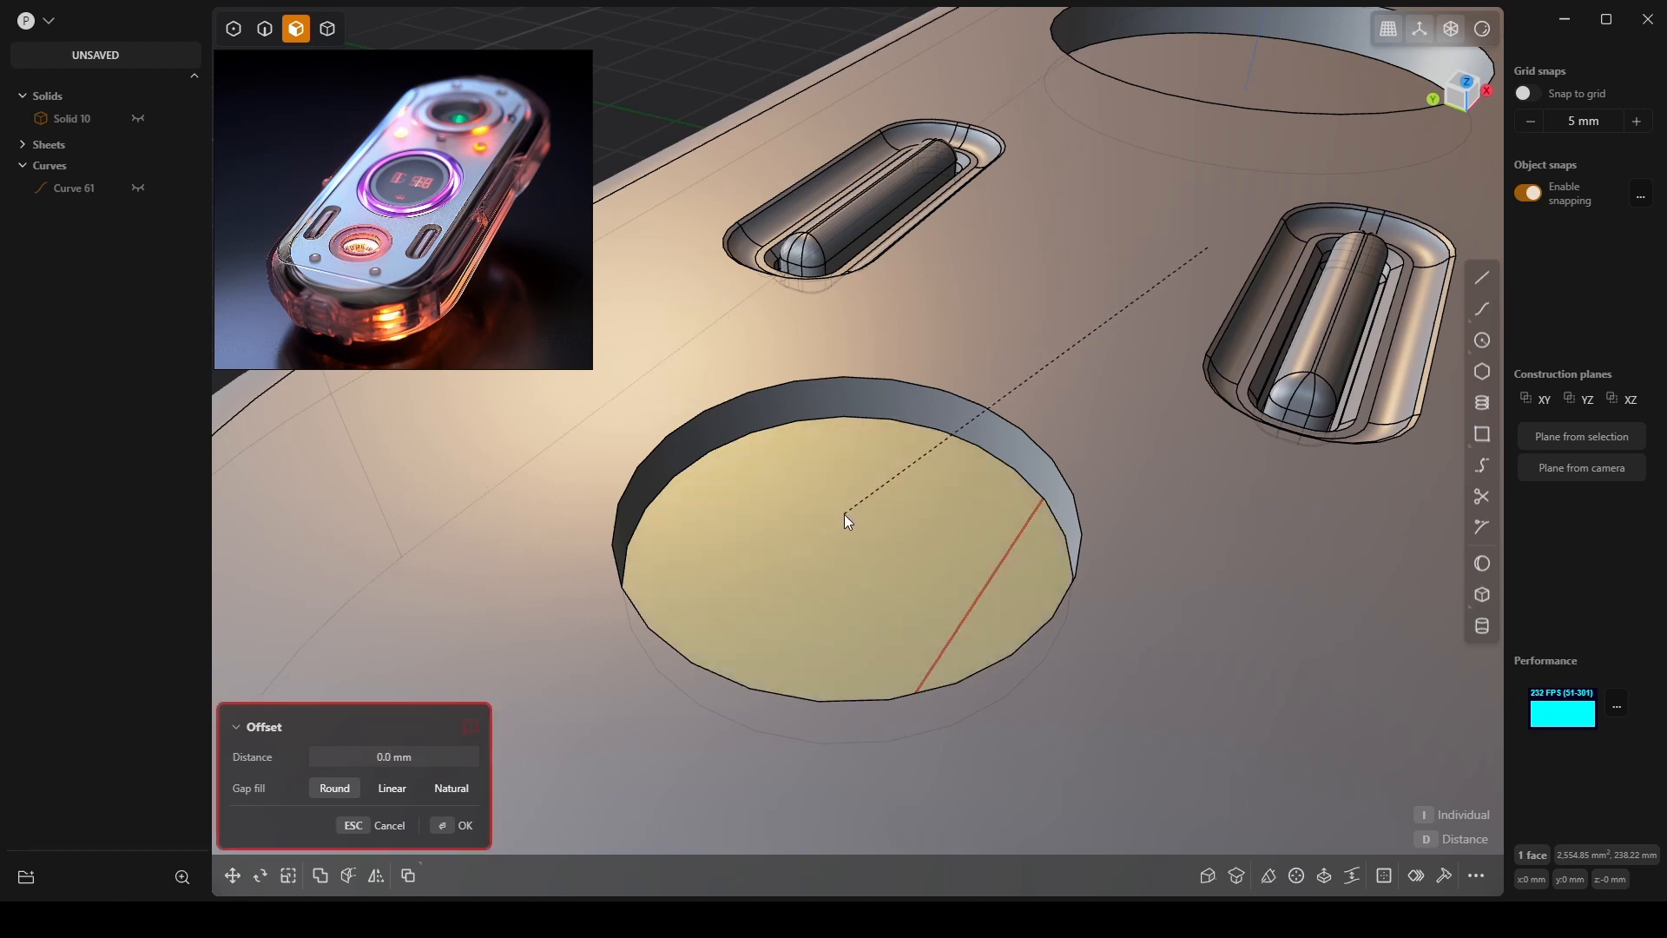
left_click_drag(844, 518, 920, 582)
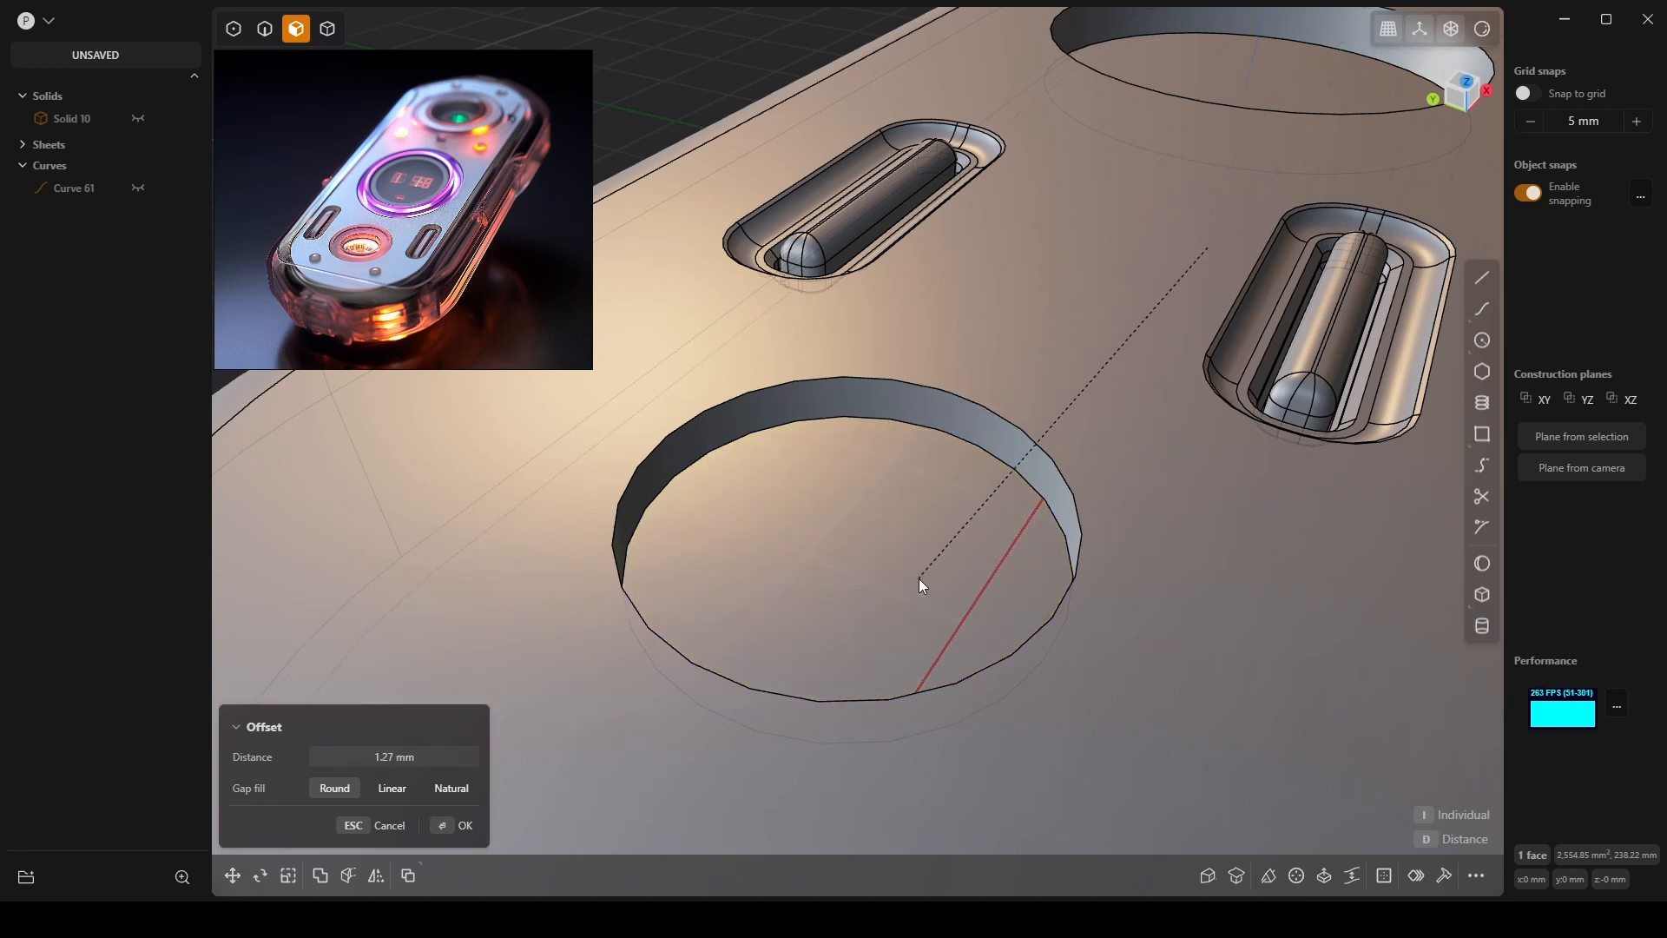
key("Escape")
scroll(972, 621, "down", 7)
middle_click_drag(943, 643, 1006, 210)
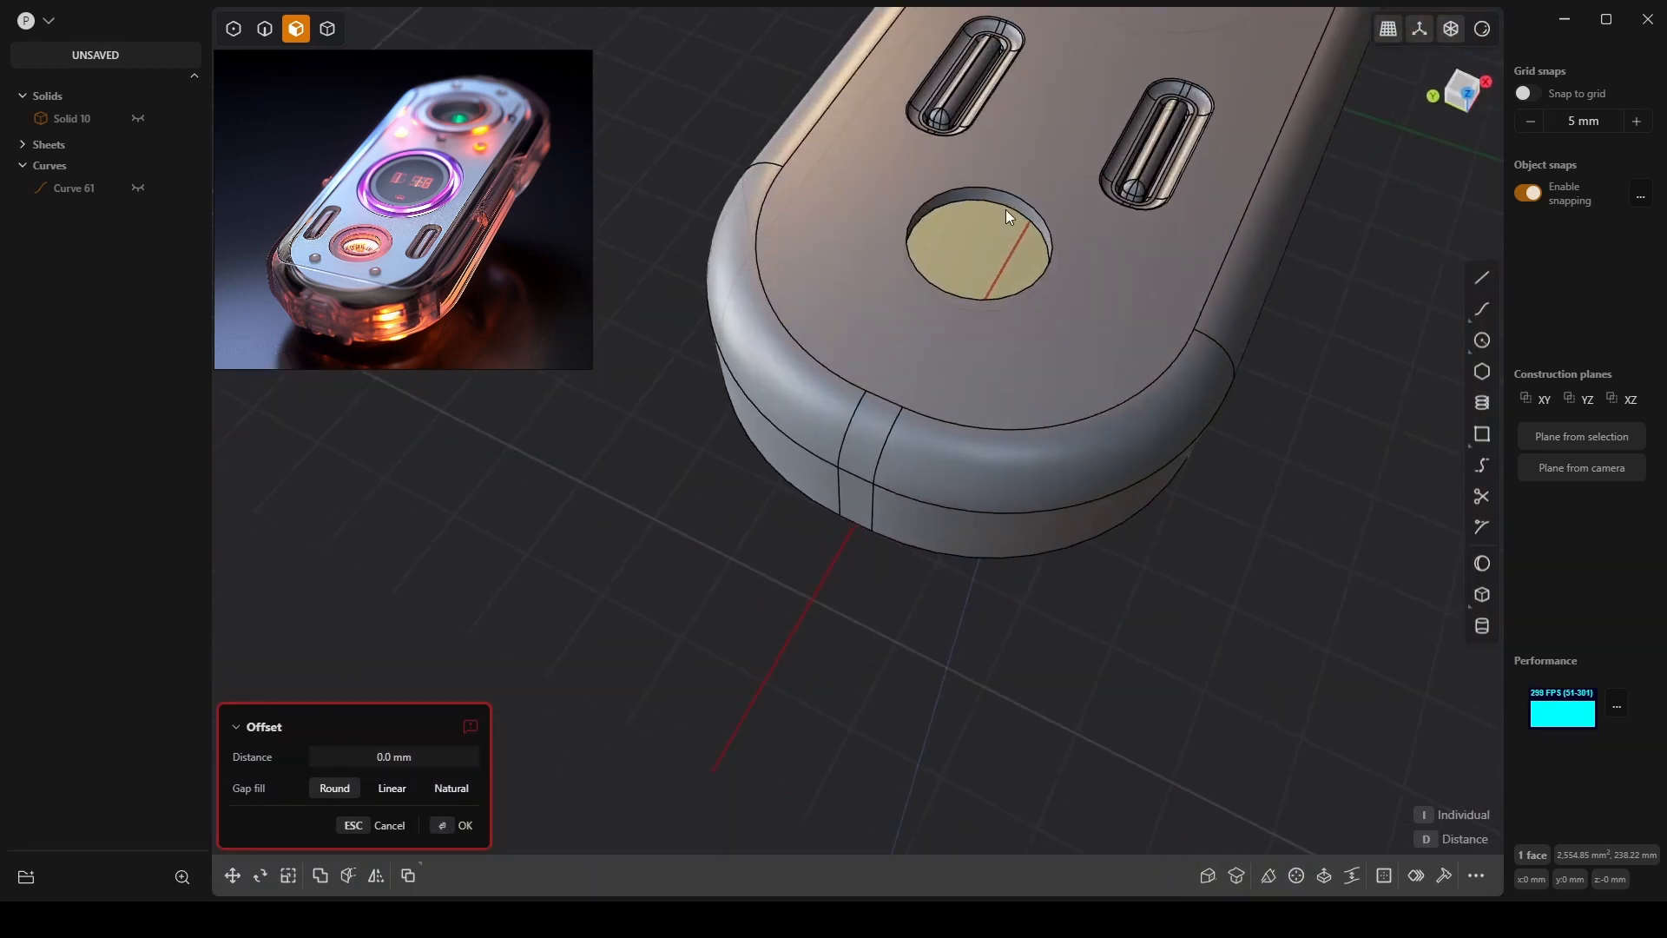
scroll(1016, 260, "up", 4)
key("Escape")
key("Escape")
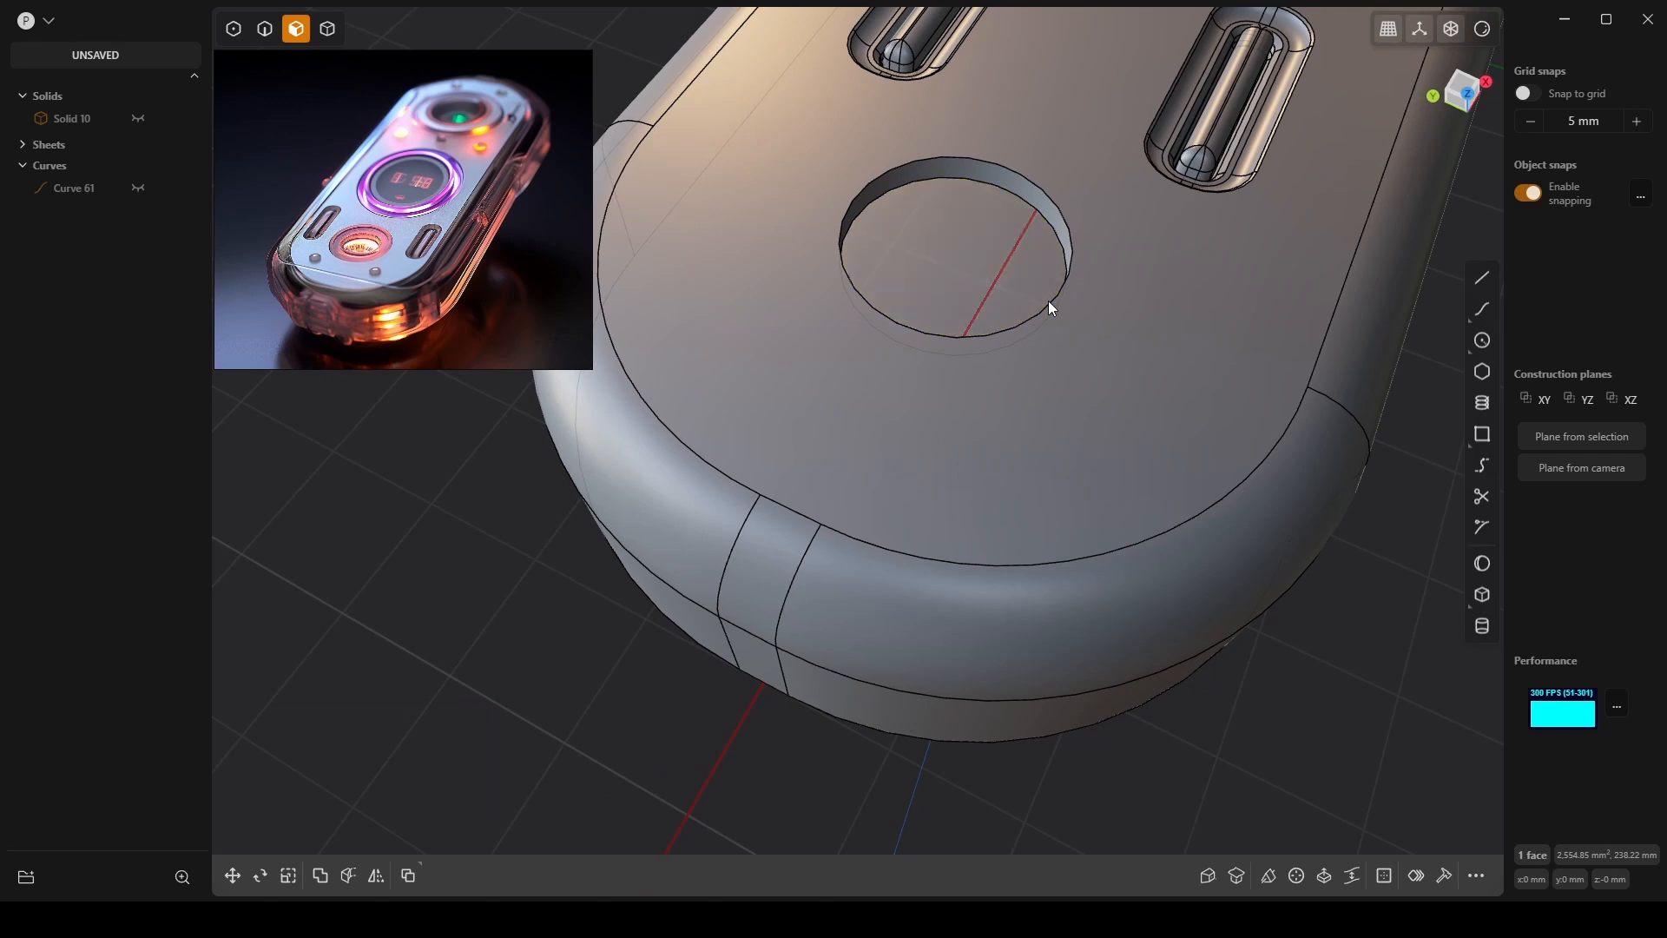
key("e")
key("Escape")
key("ctrl+c")
key("ctrl+v")
key("e")
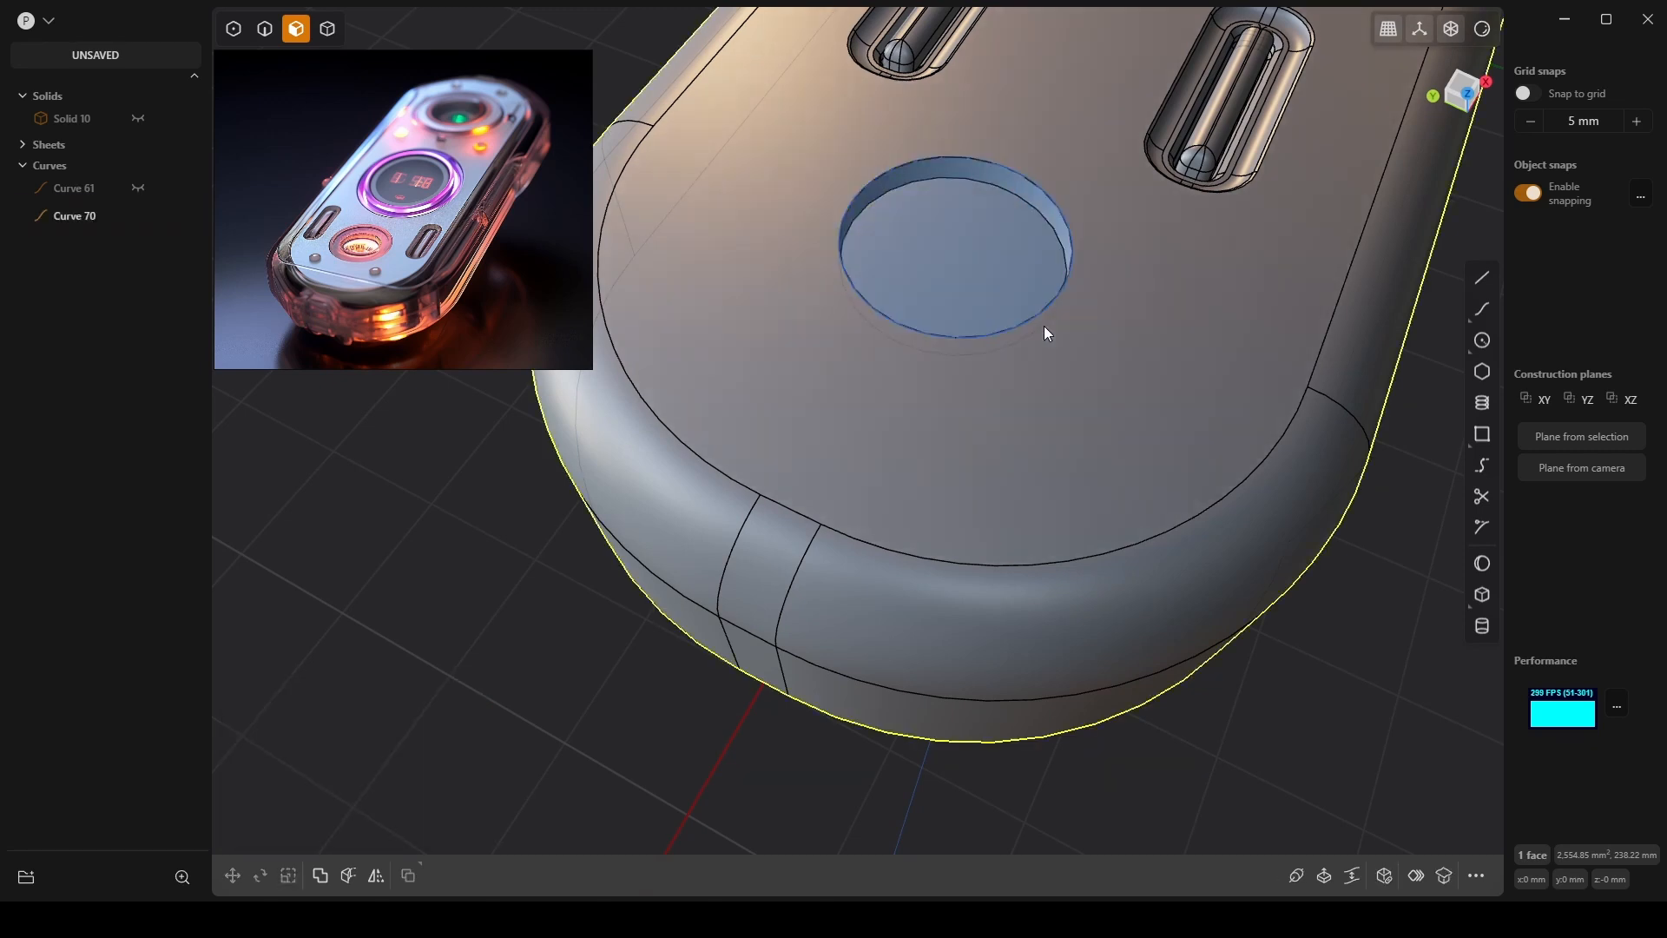
Select the hole rim curve and try extruding the circle, cancelling each attempt.
left_click(1044, 327)
middle_click_drag(1044, 326, 1008, 331)
scroll(1012, 335, "up", 2)
key("e")
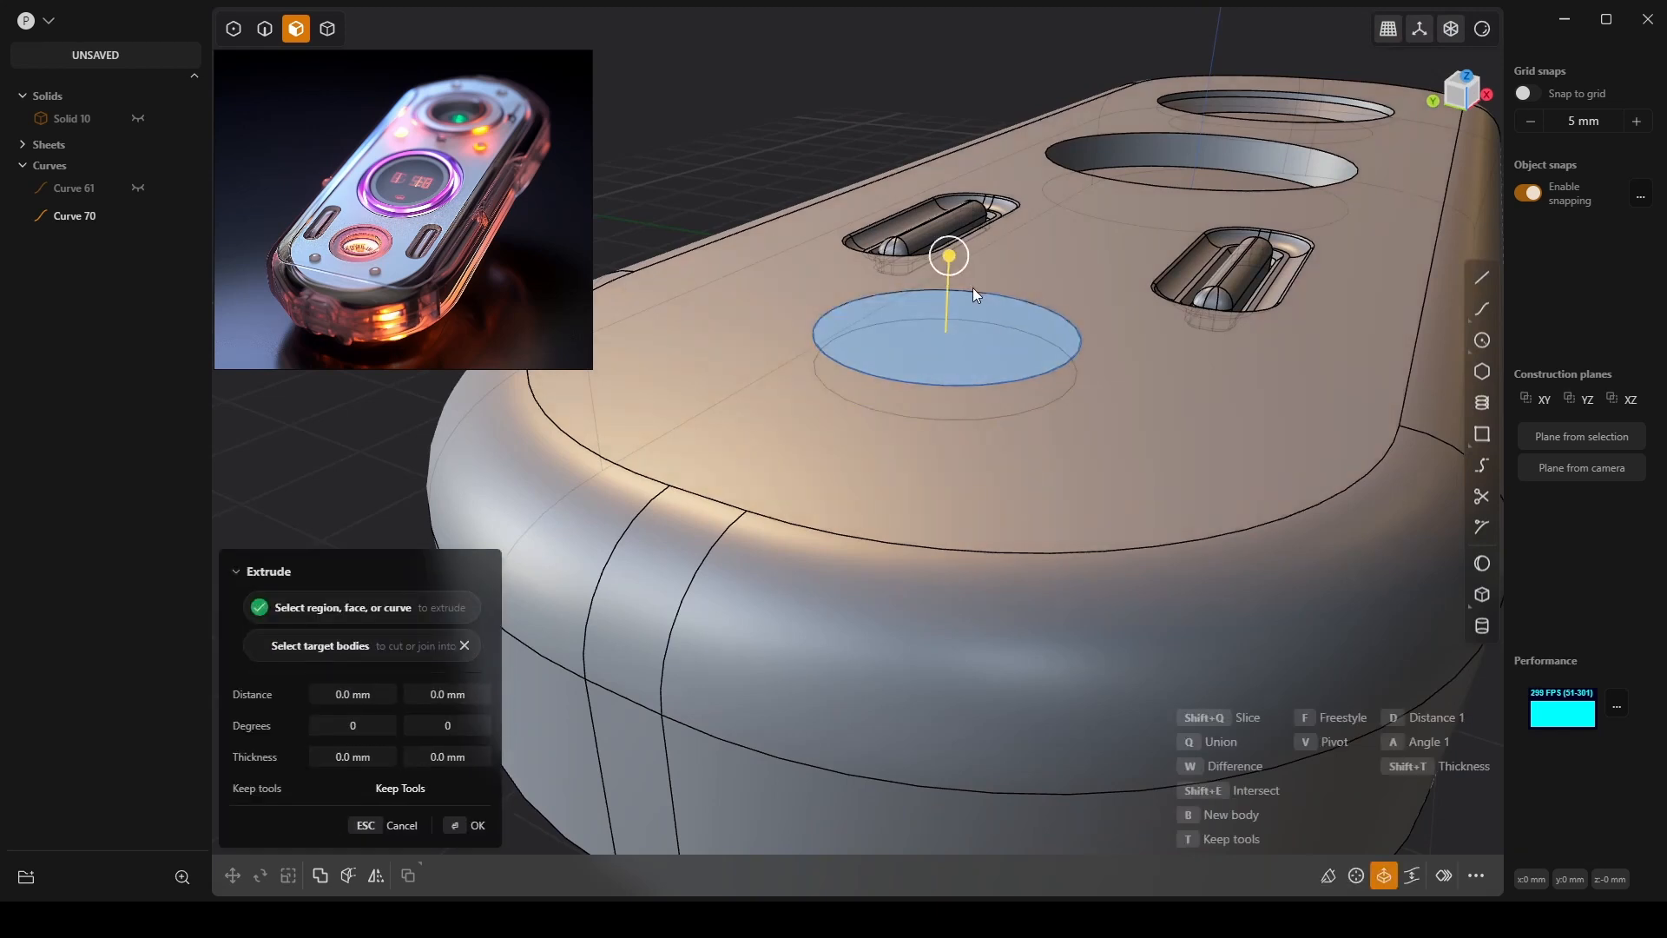
key("Escape")
key("e")
key("Escape")
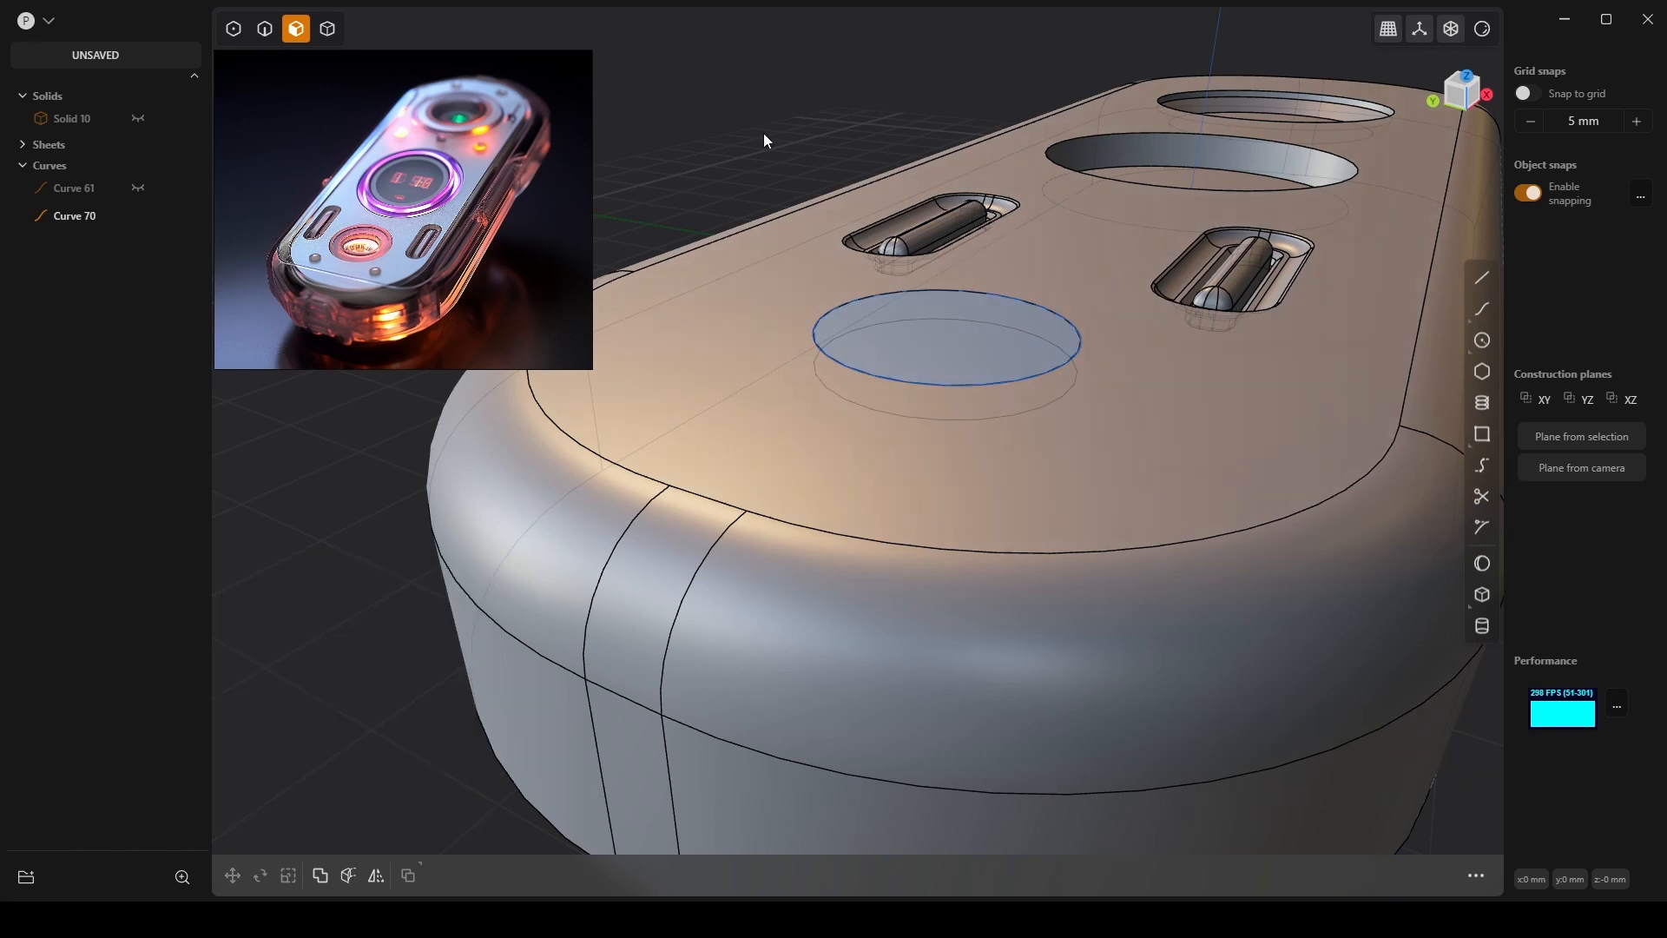
key("e")
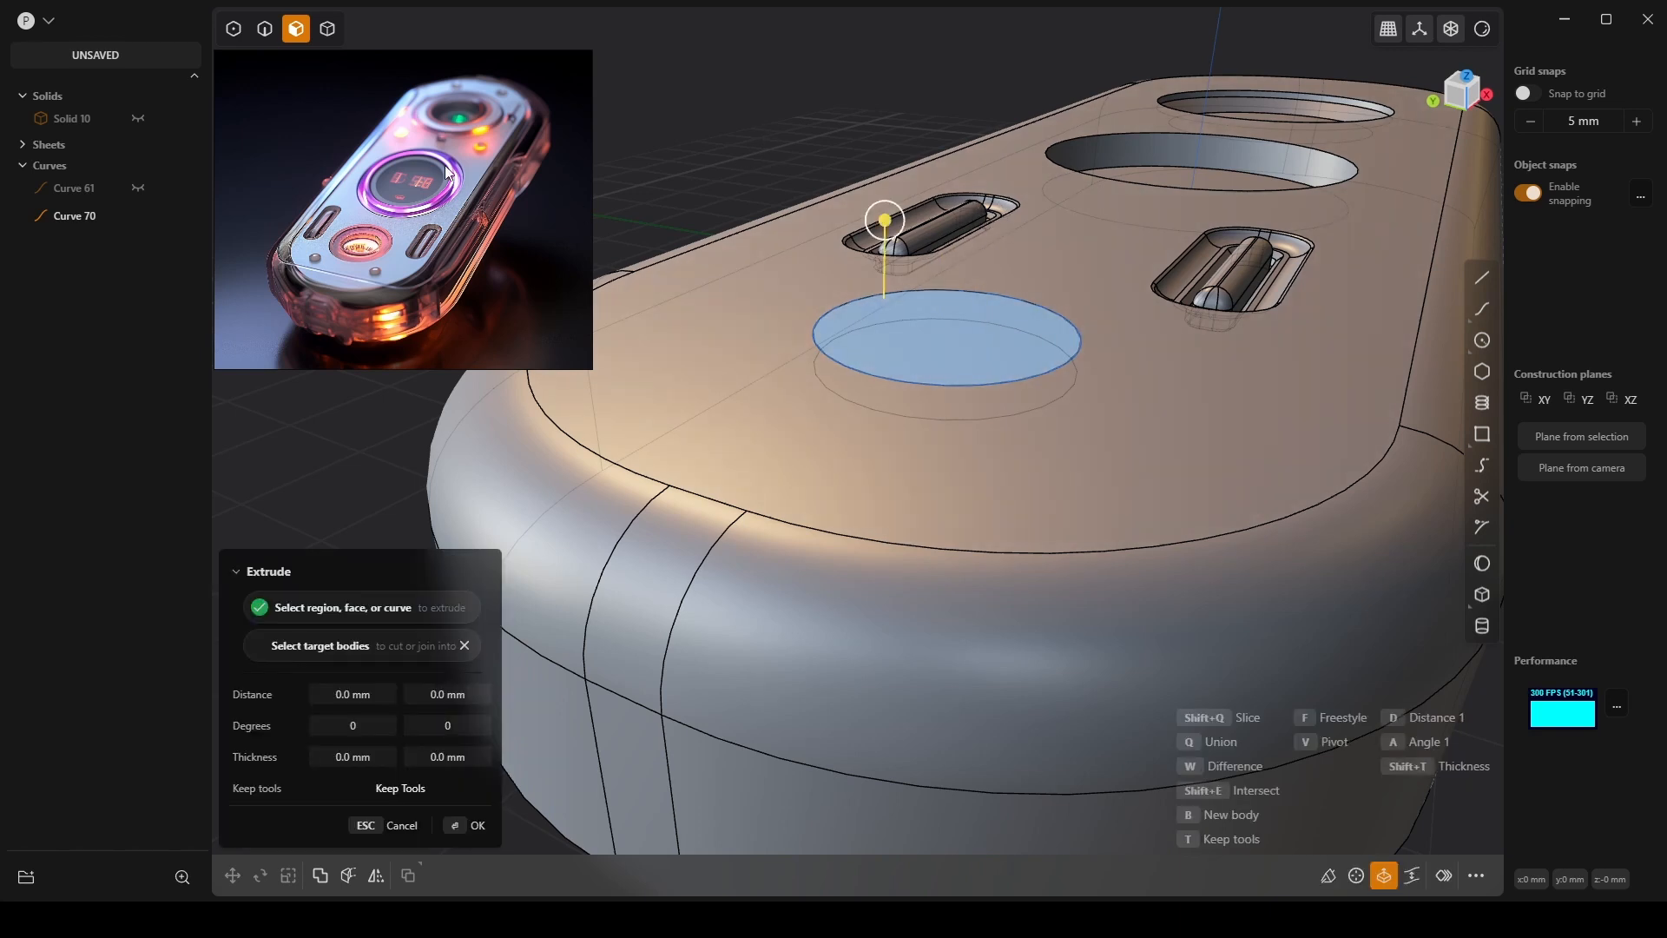
left_click(264, 36)
key("Escape")
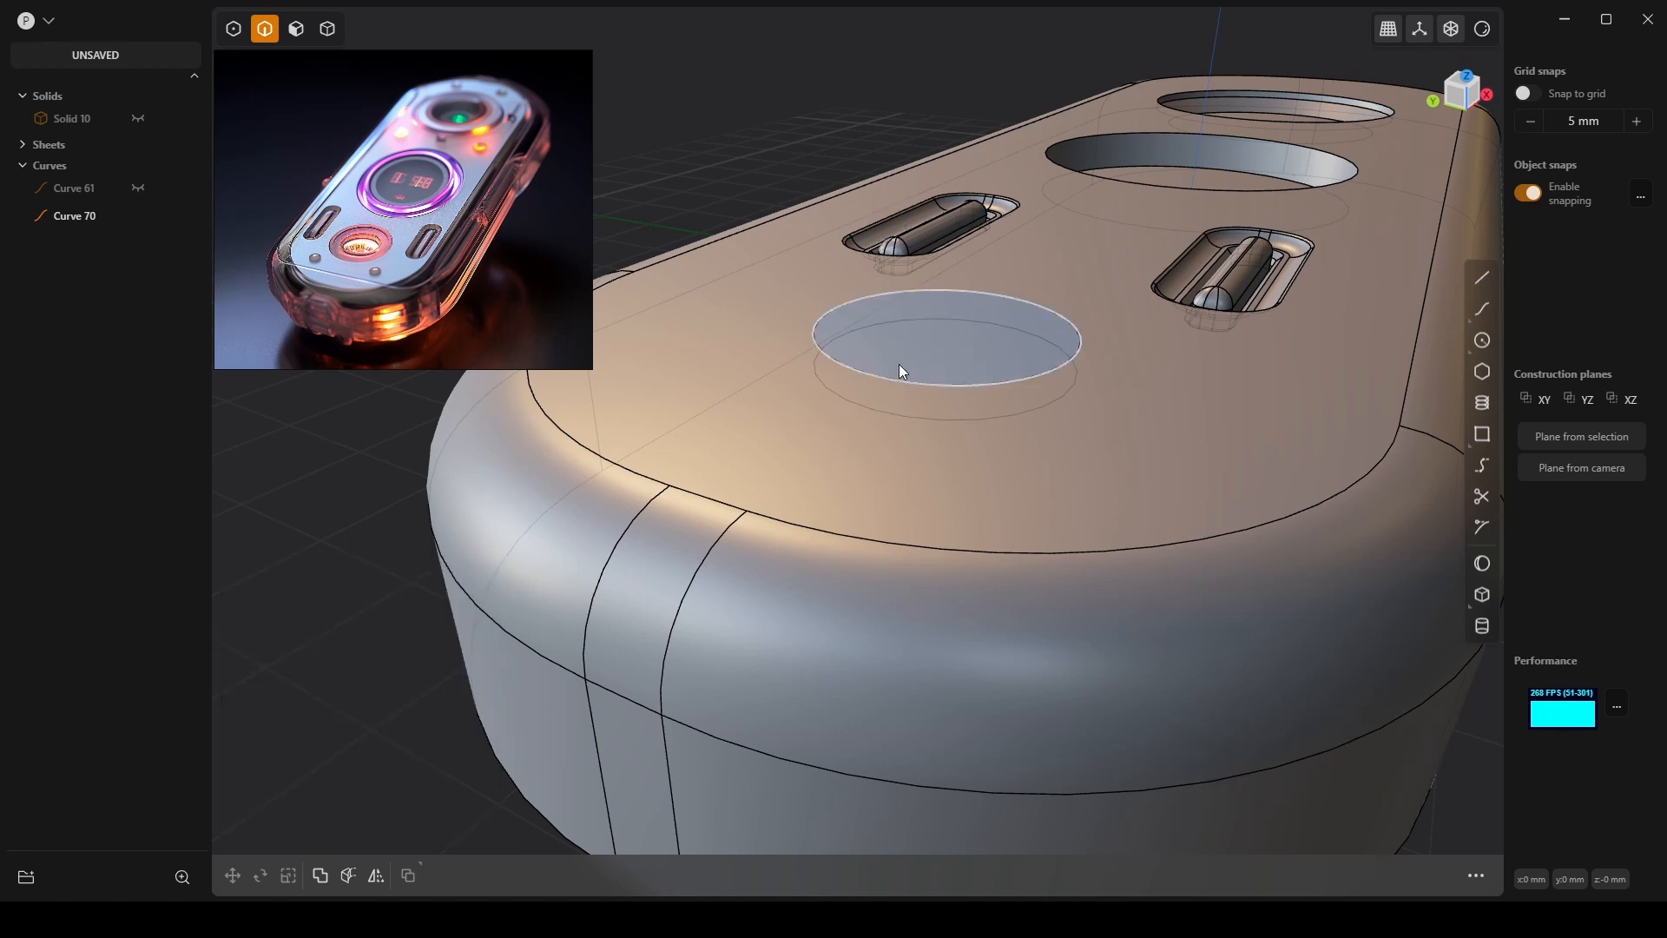
Lift circle Curve 70 7.08 mm above the body's top.
left_click(881, 373)
key("g")
left_click_drag(945, 274, 965, 95)
left_click(330, 30)
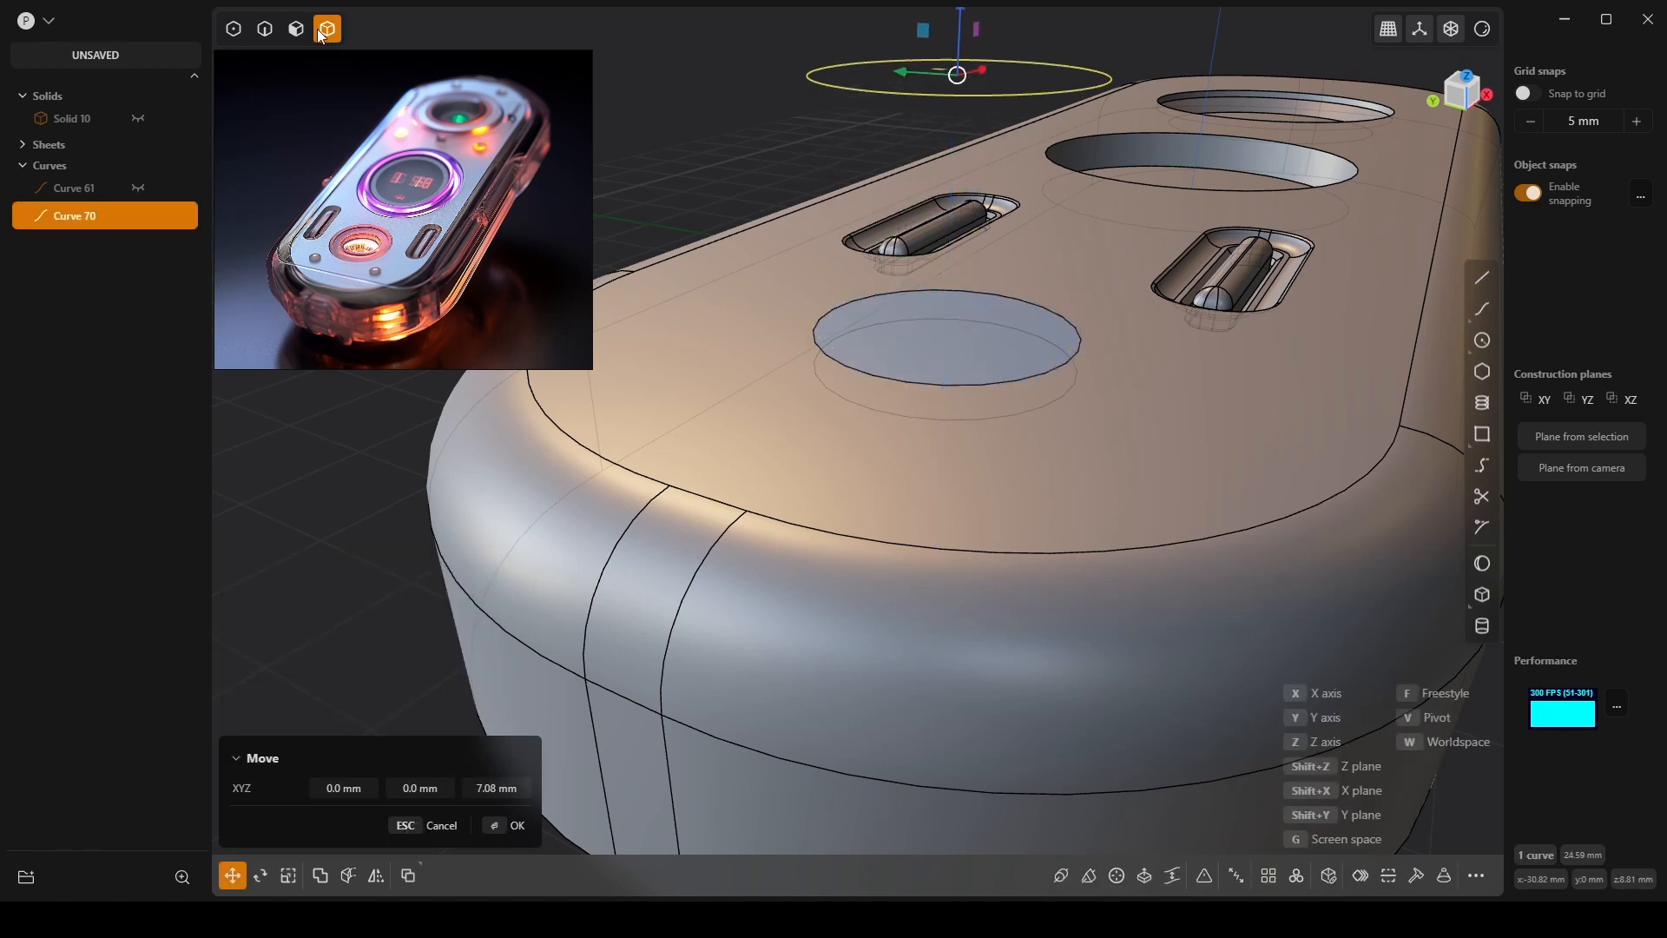
key("Return")
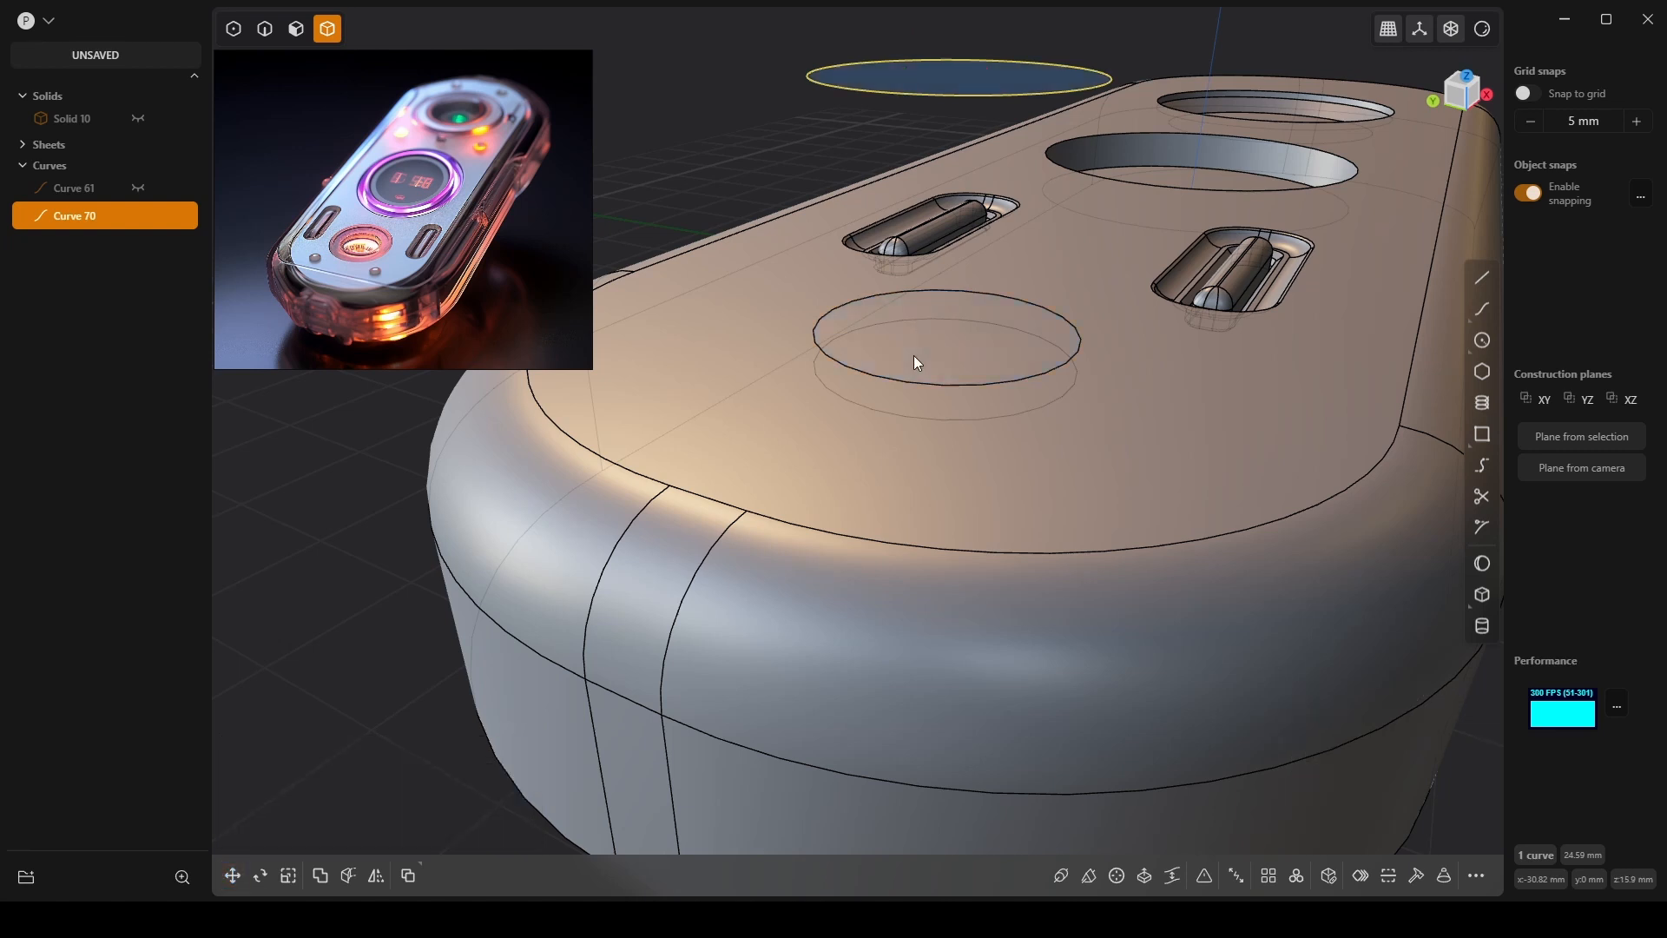
Raise the circular hole wall sheet 3.71 mm up out of the hole.
left_click(914, 356)
key("g")
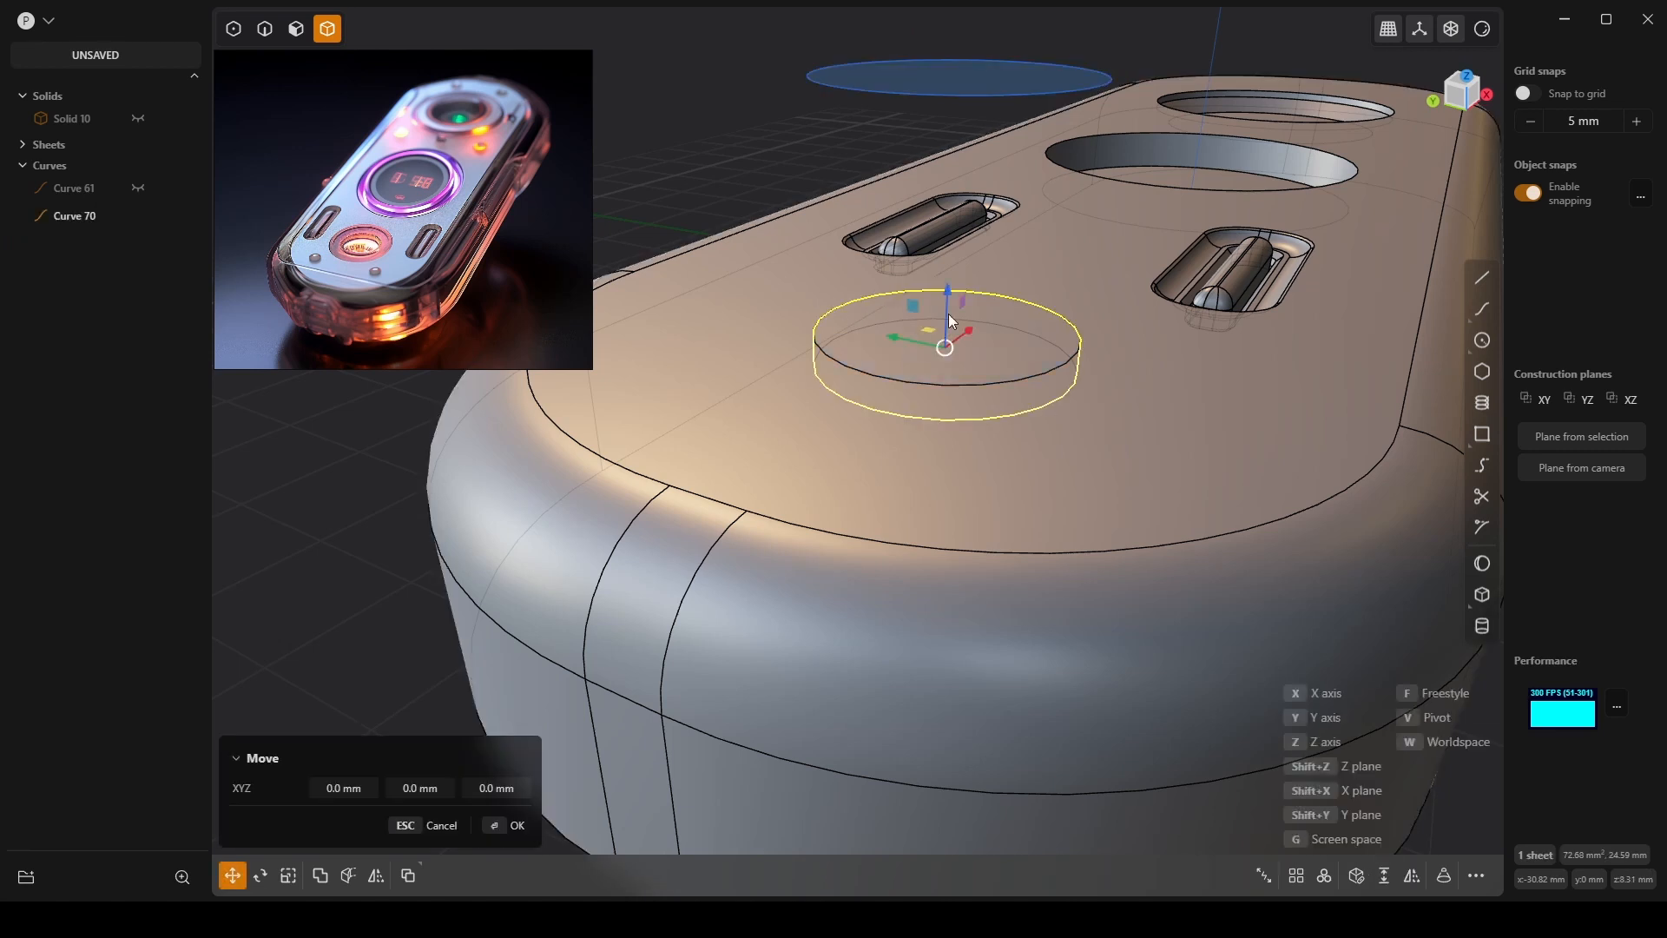
left_click_drag(952, 292, 980, 158)
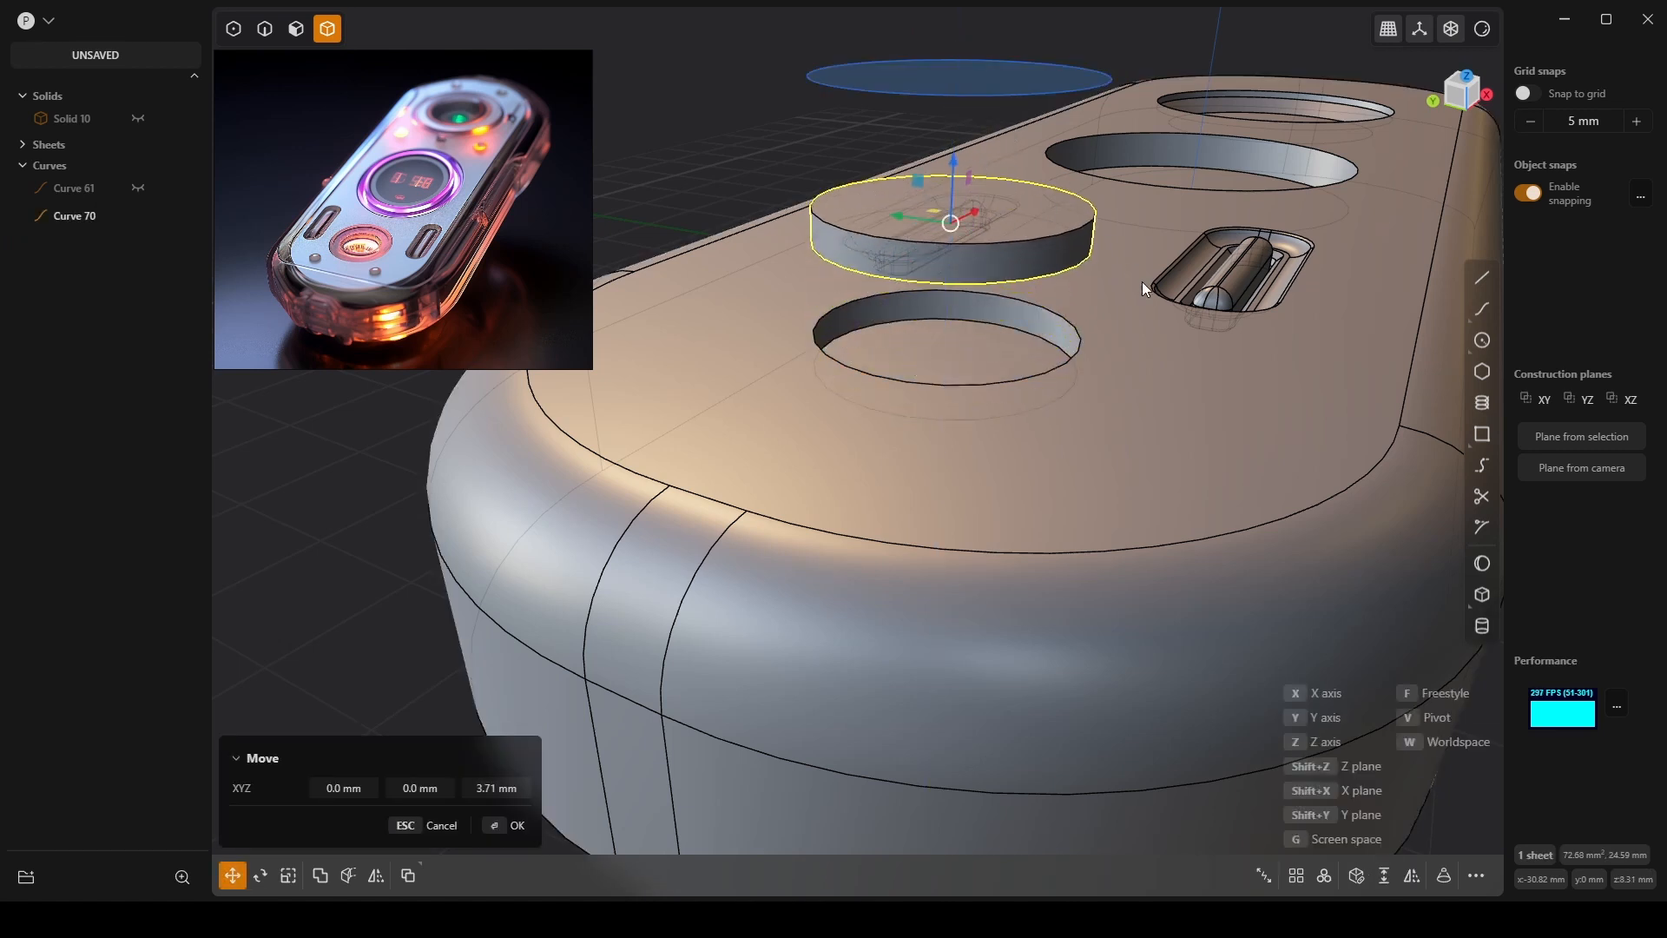
middle_click_drag(1143, 281, 1073, 294)
key("Return")
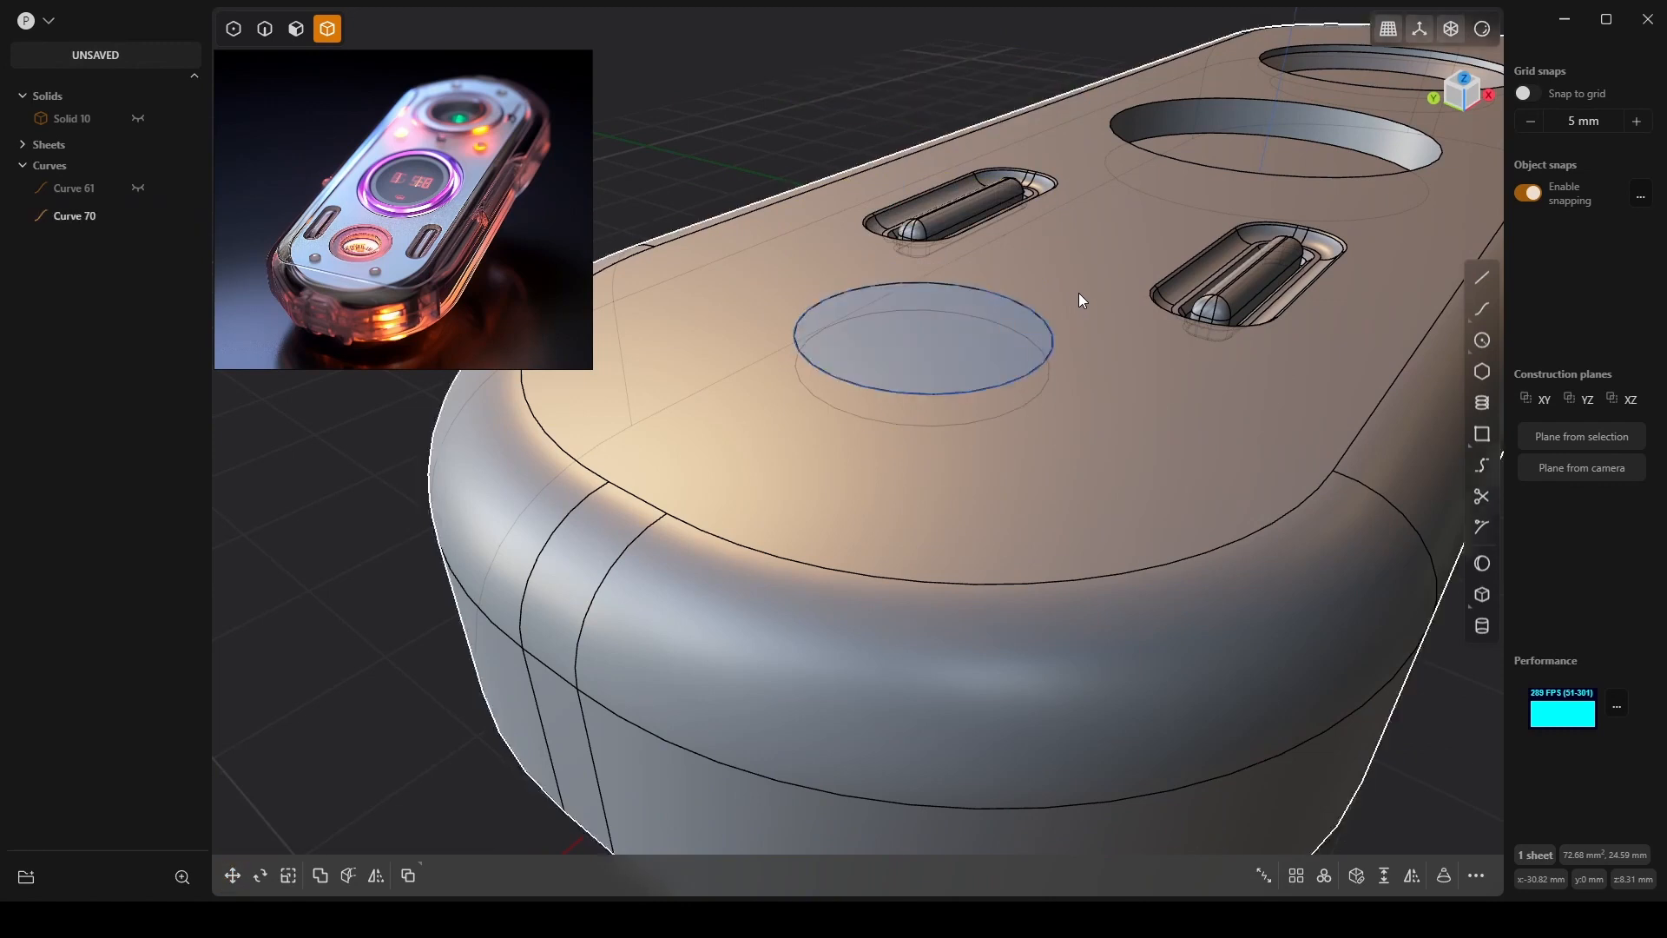
Undo back to the circle in the top hole, then redo it onto the top face.
key("e")
key("Escape")
key("ctrl+z")
key("ctrl+z")
key("ctrl+z")
key("ctrl+z")
key("ctrl+z")
key("ctrl+z")
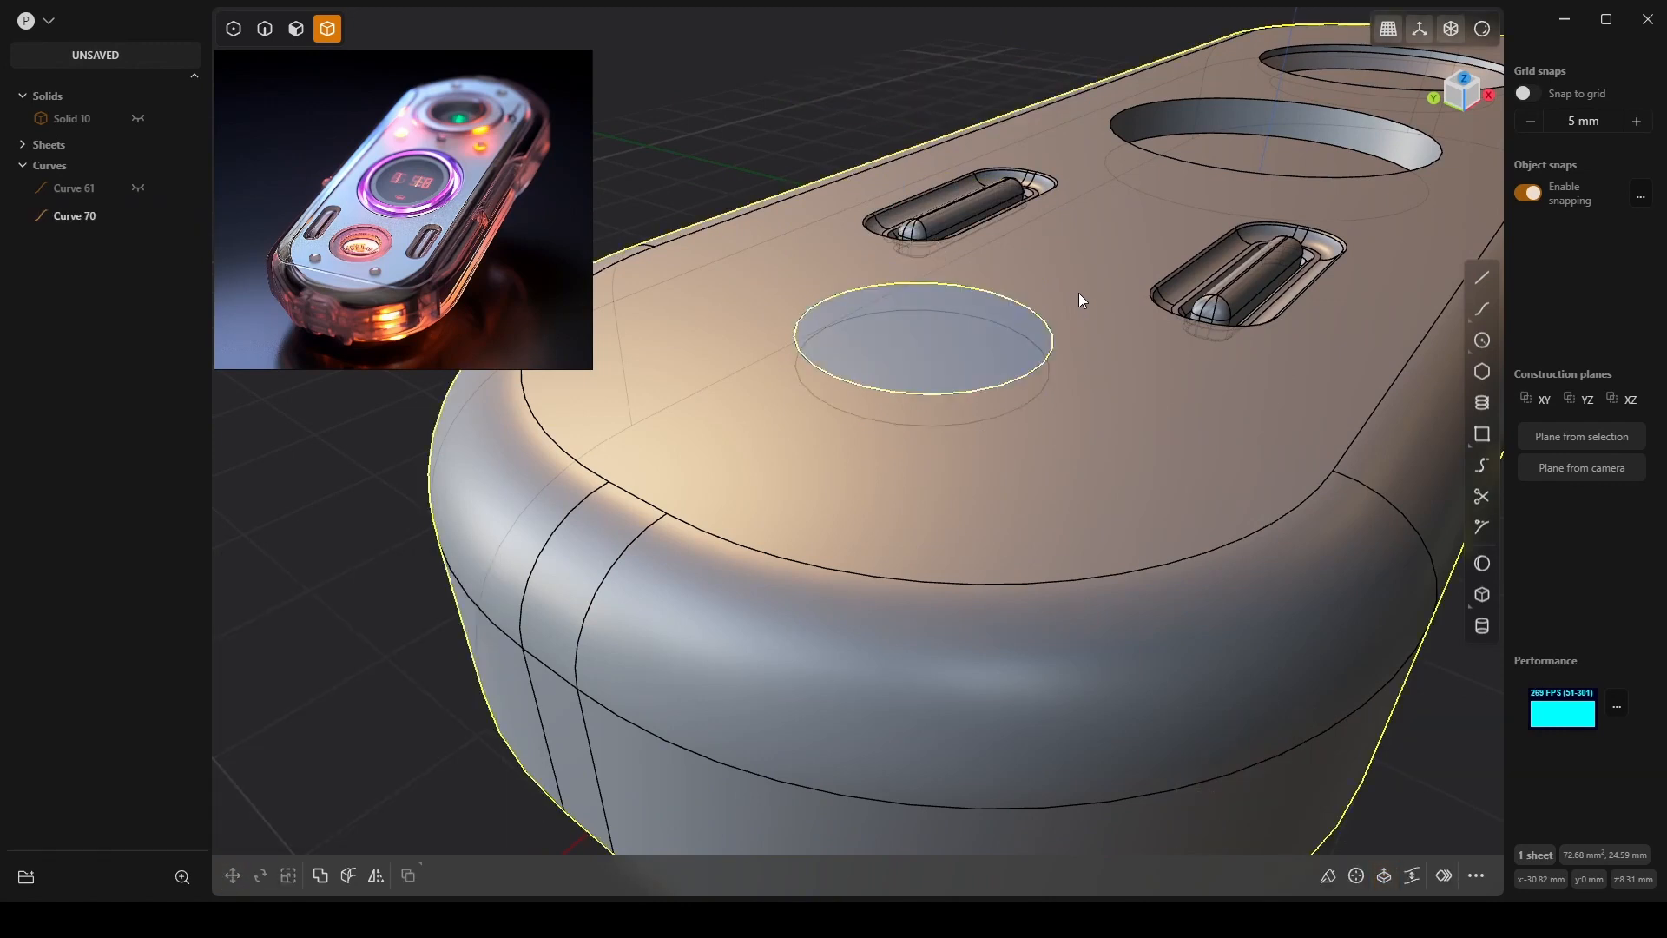
key("ctrl+z")
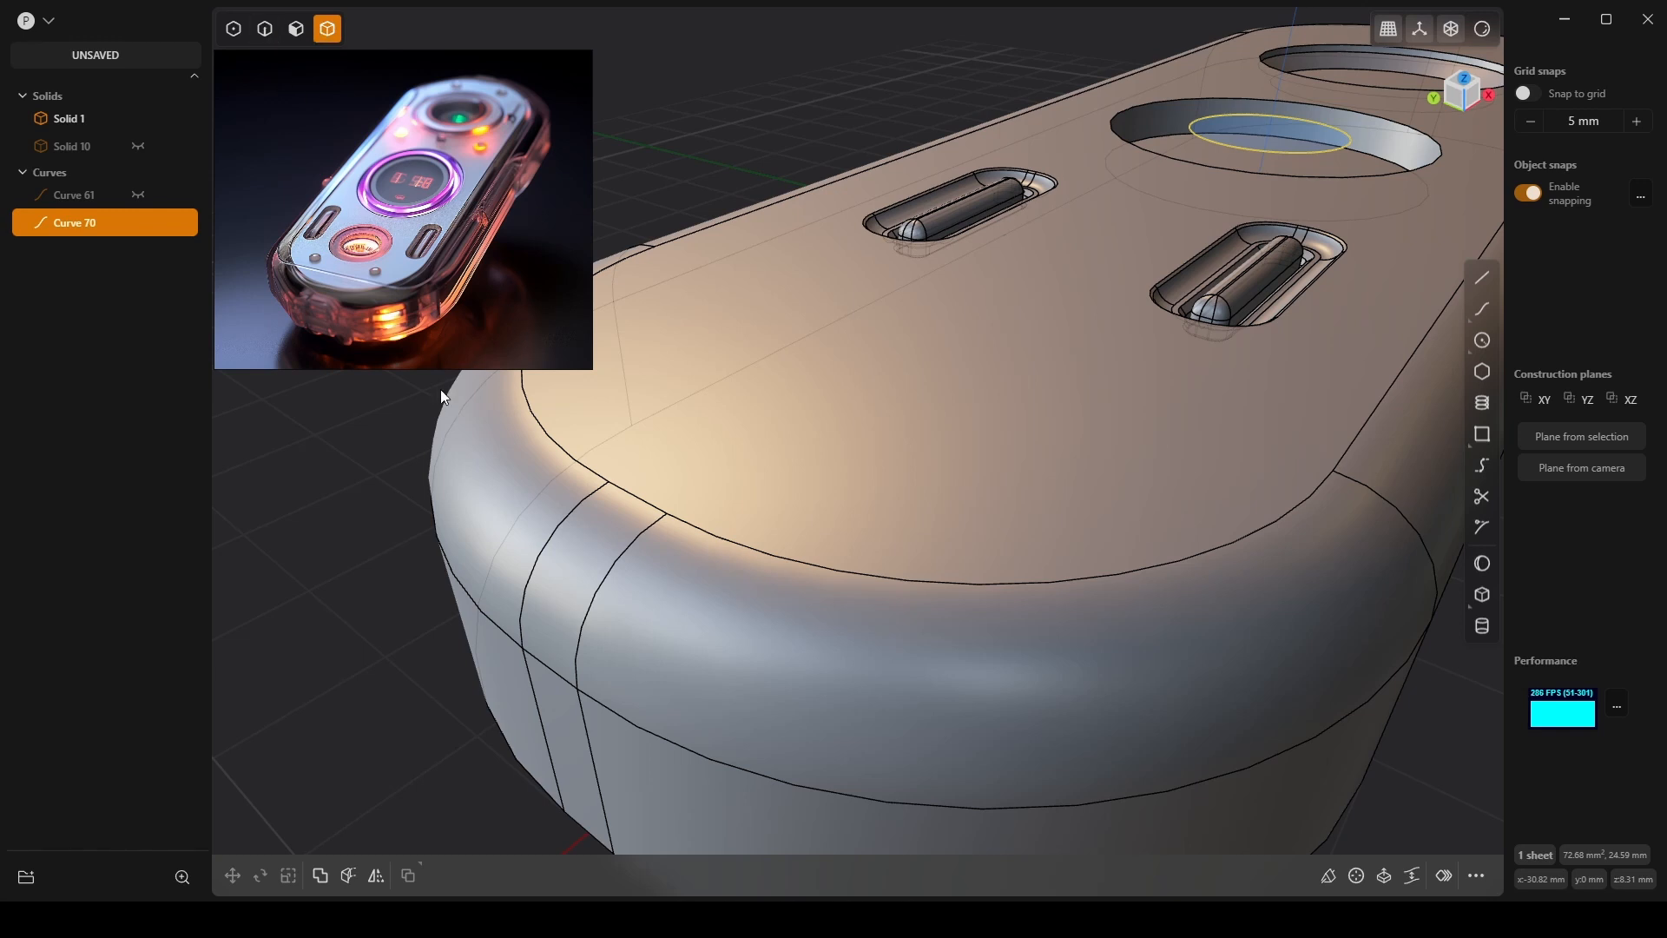
key("ctrl+shift+z")
Extrude the circle region on the top face 1 mm as a new disc body.
left_click(1133, 585)
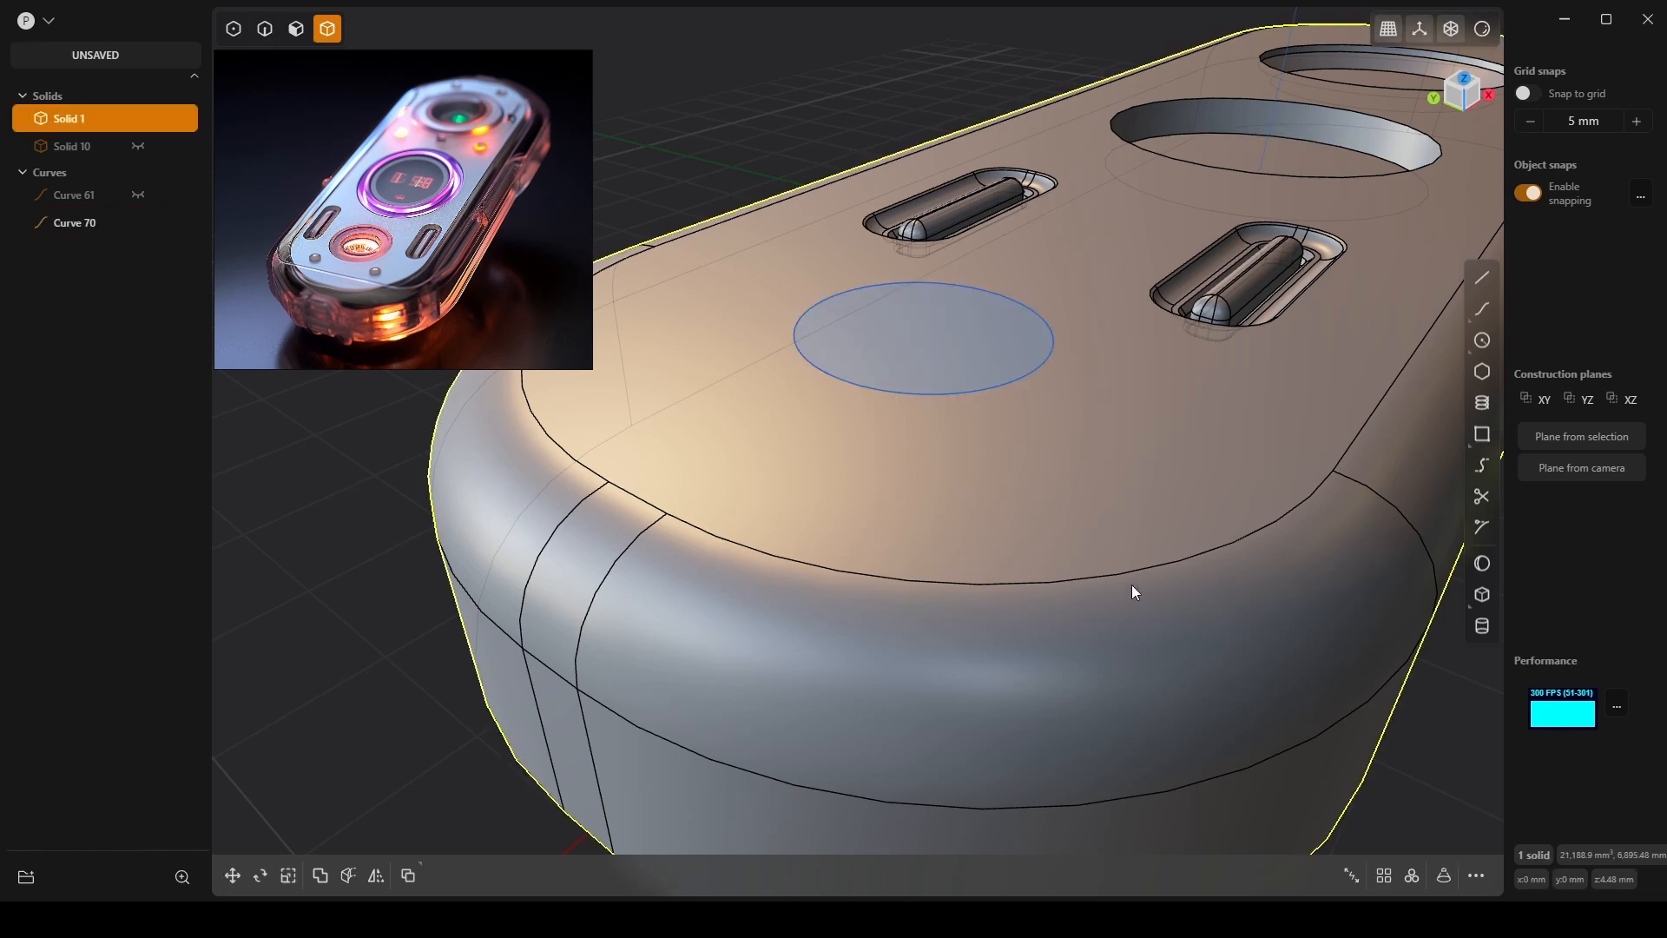
left_click(933, 337)
key("e")
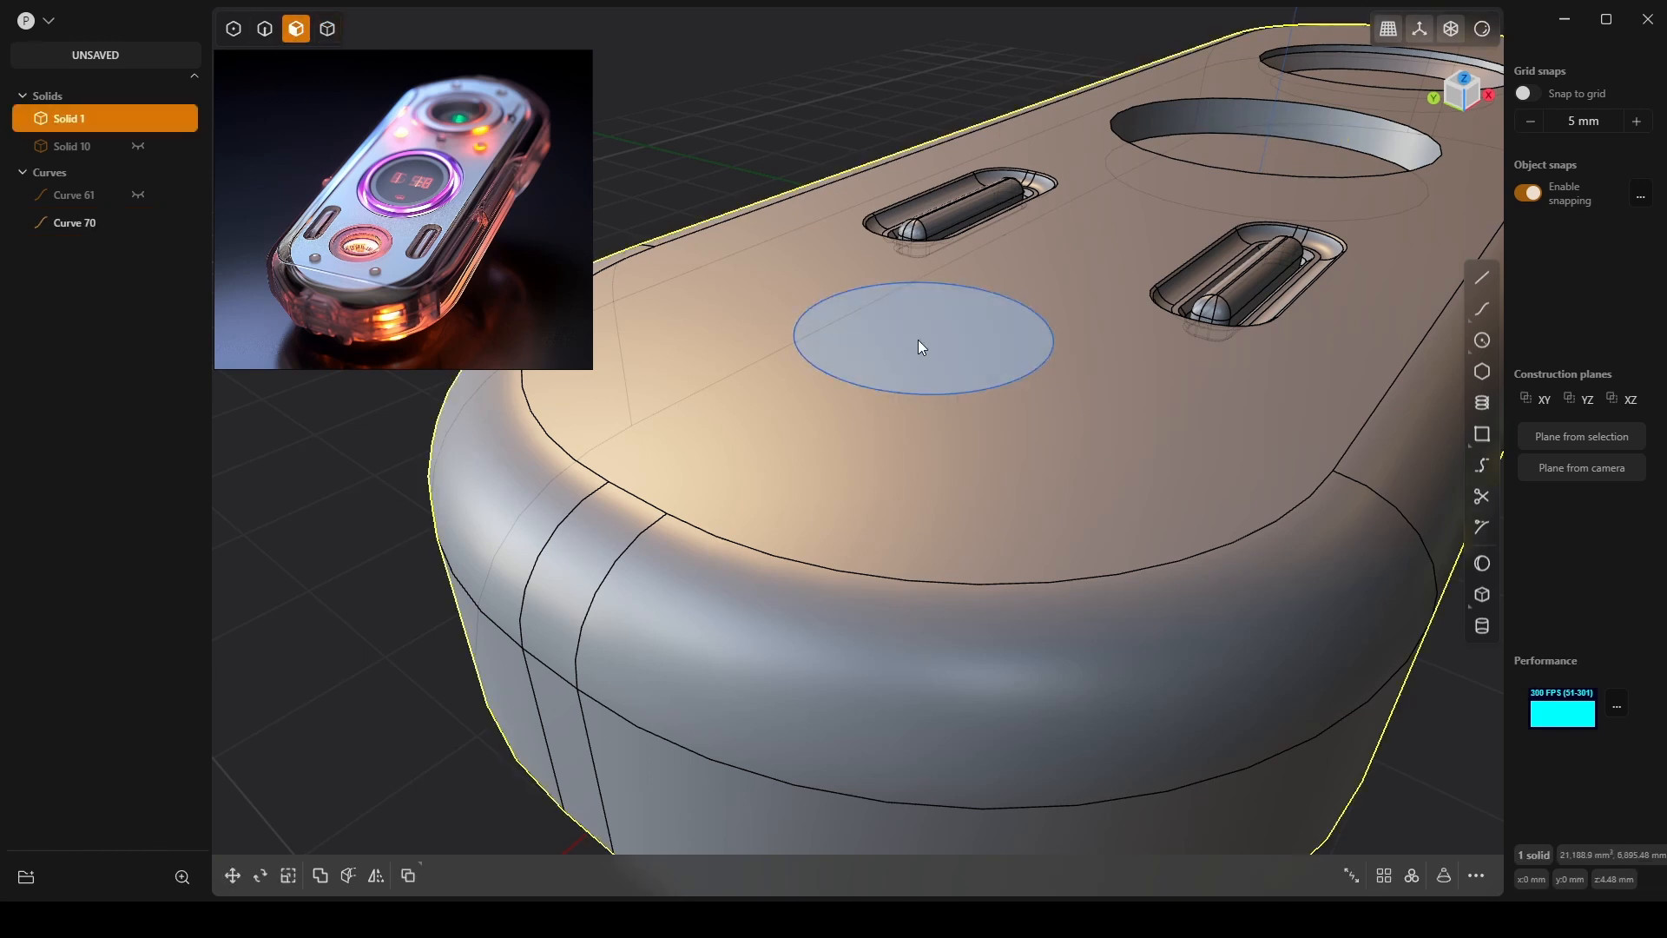
left_click_drag(919, 268, 921, 294)
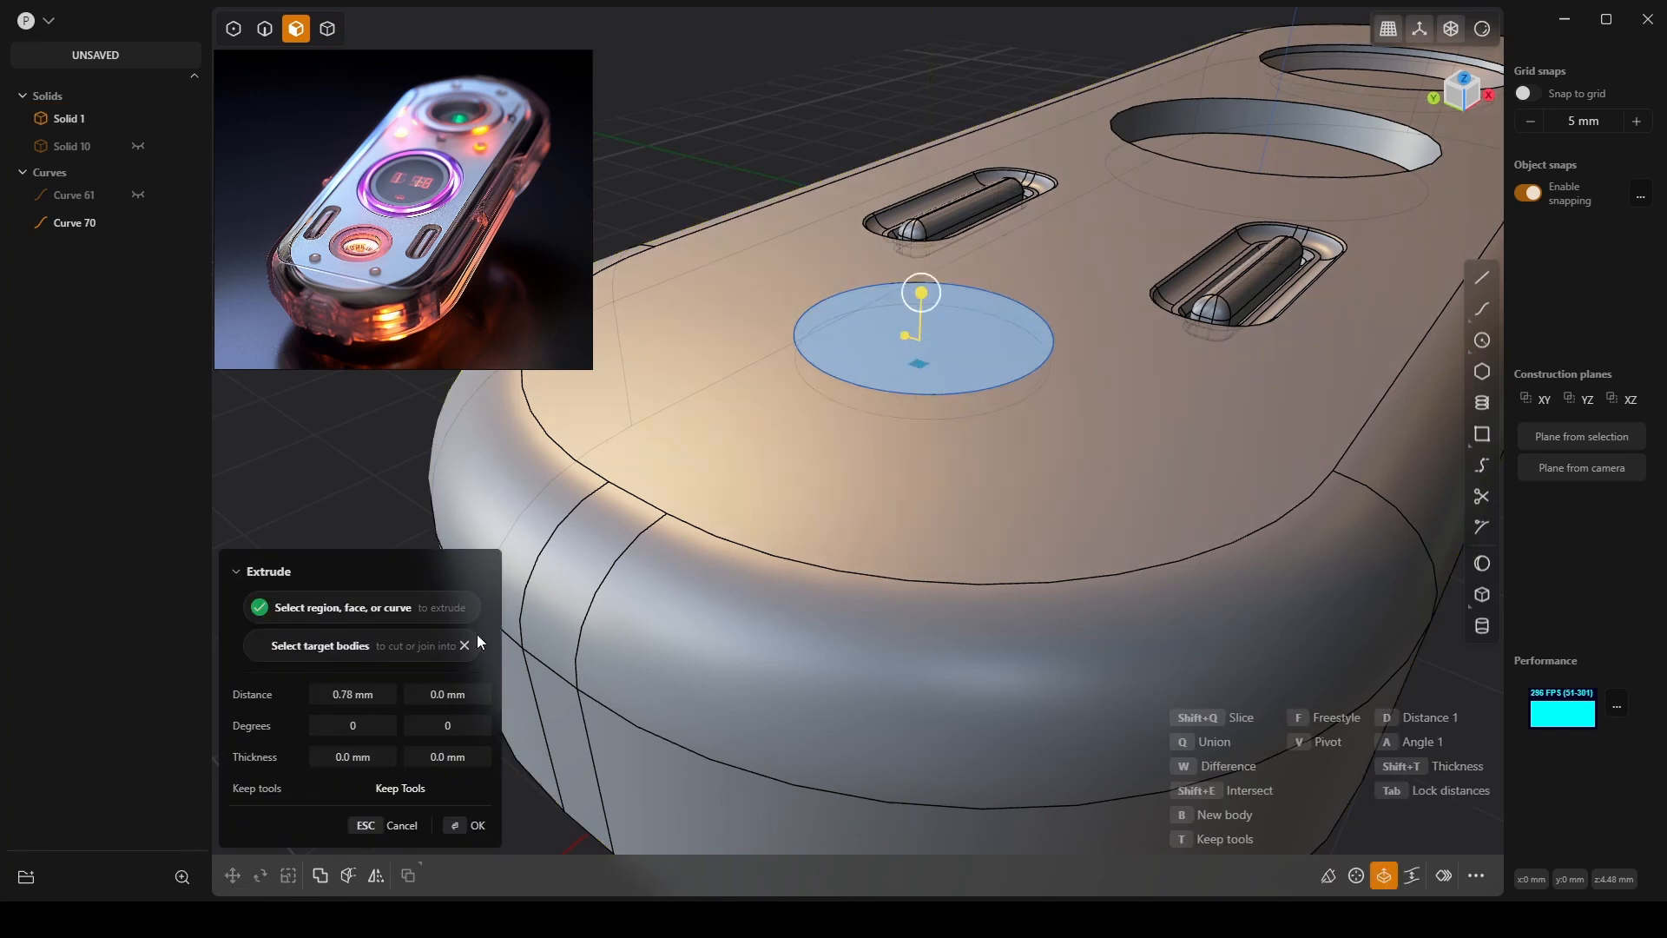
left_click(364, 691)
type("1")
key("Return")
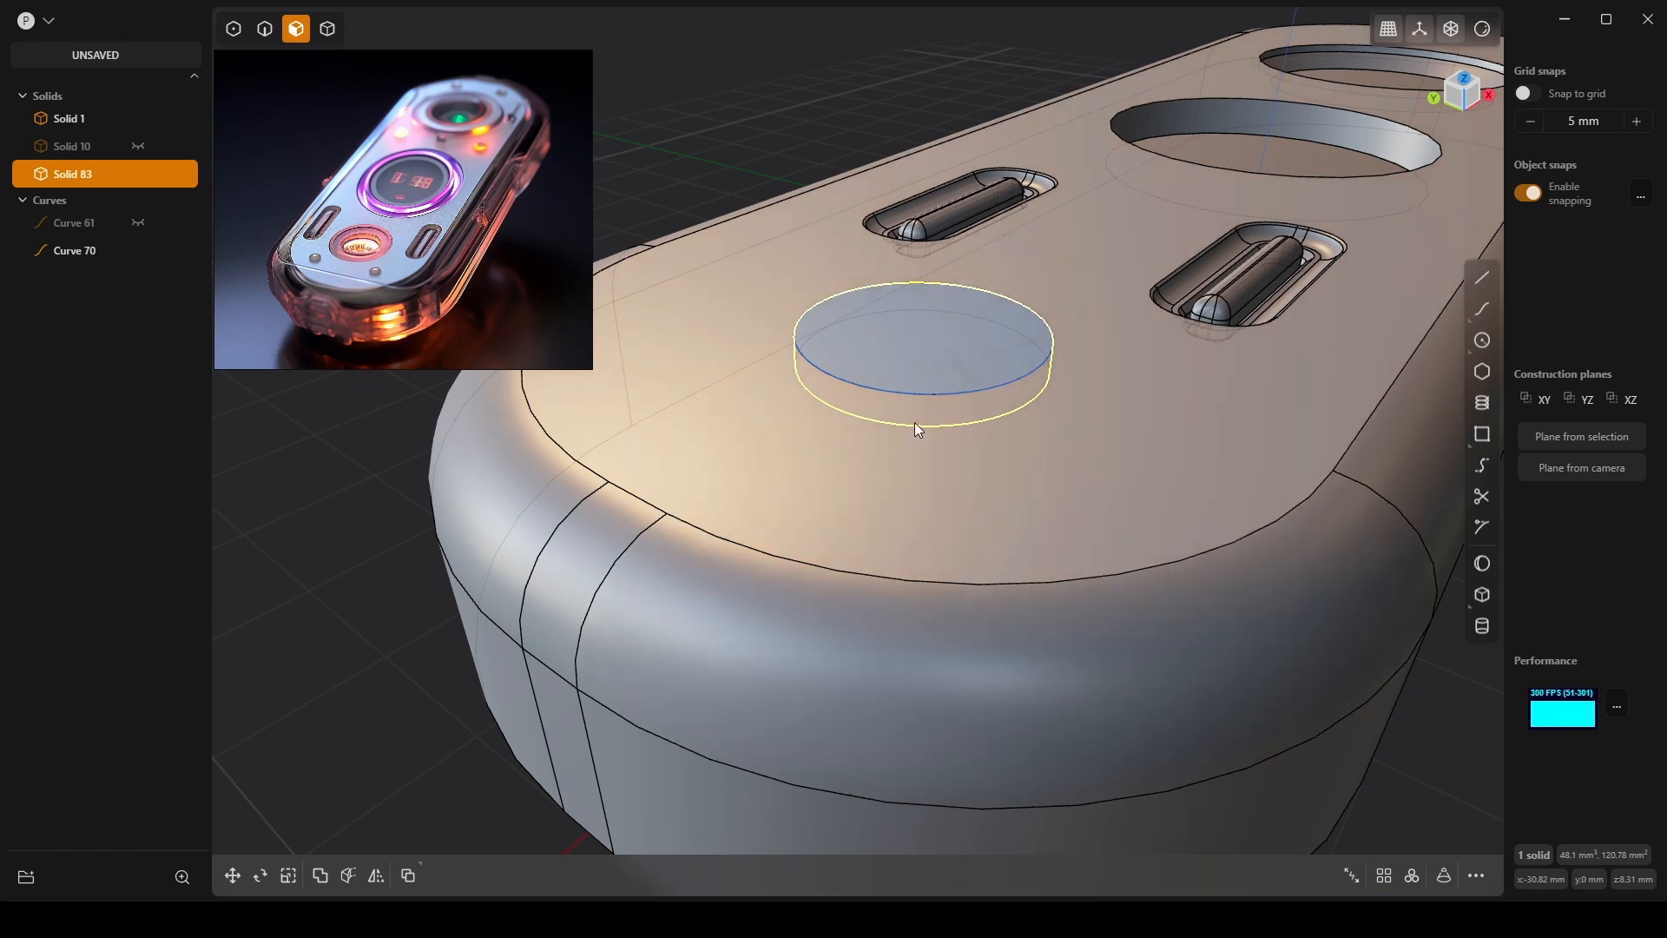
Test offsetting the top face and disc region, then back out without changes.
mouse_move(894, 462)
middle_mouse_down()
mouse_move(961, 438)
mouse_move(925, 436)
mouse_move(921, 462)
middle_mouse_up()
left_click(1029, 412)
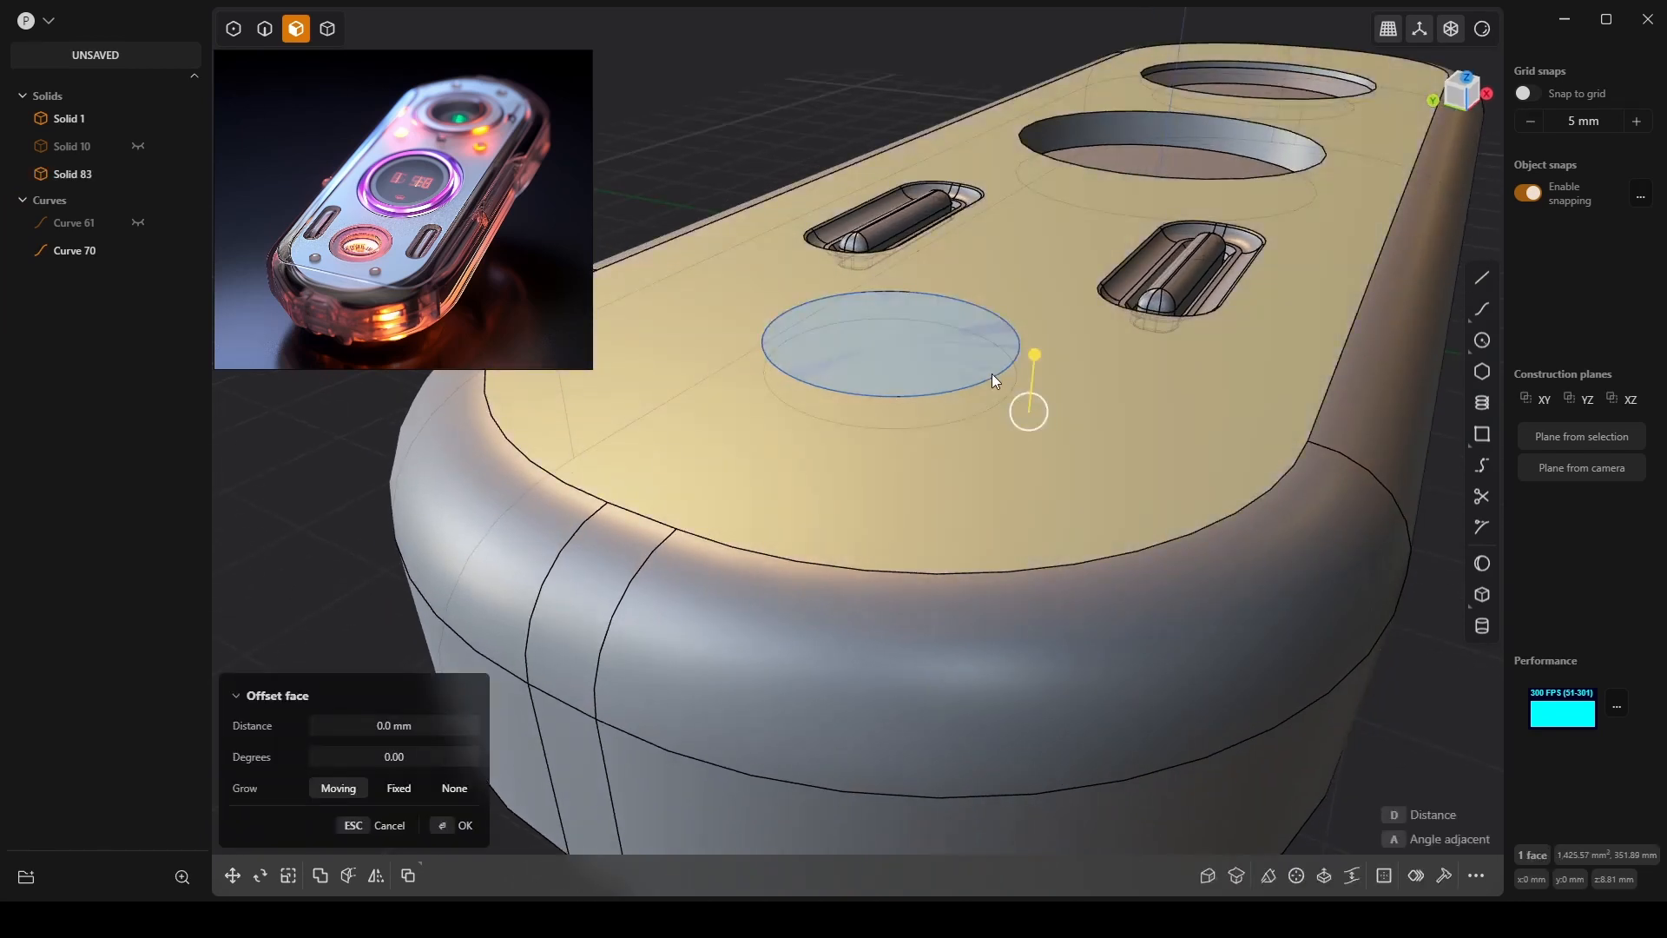
left_click(977, 361)
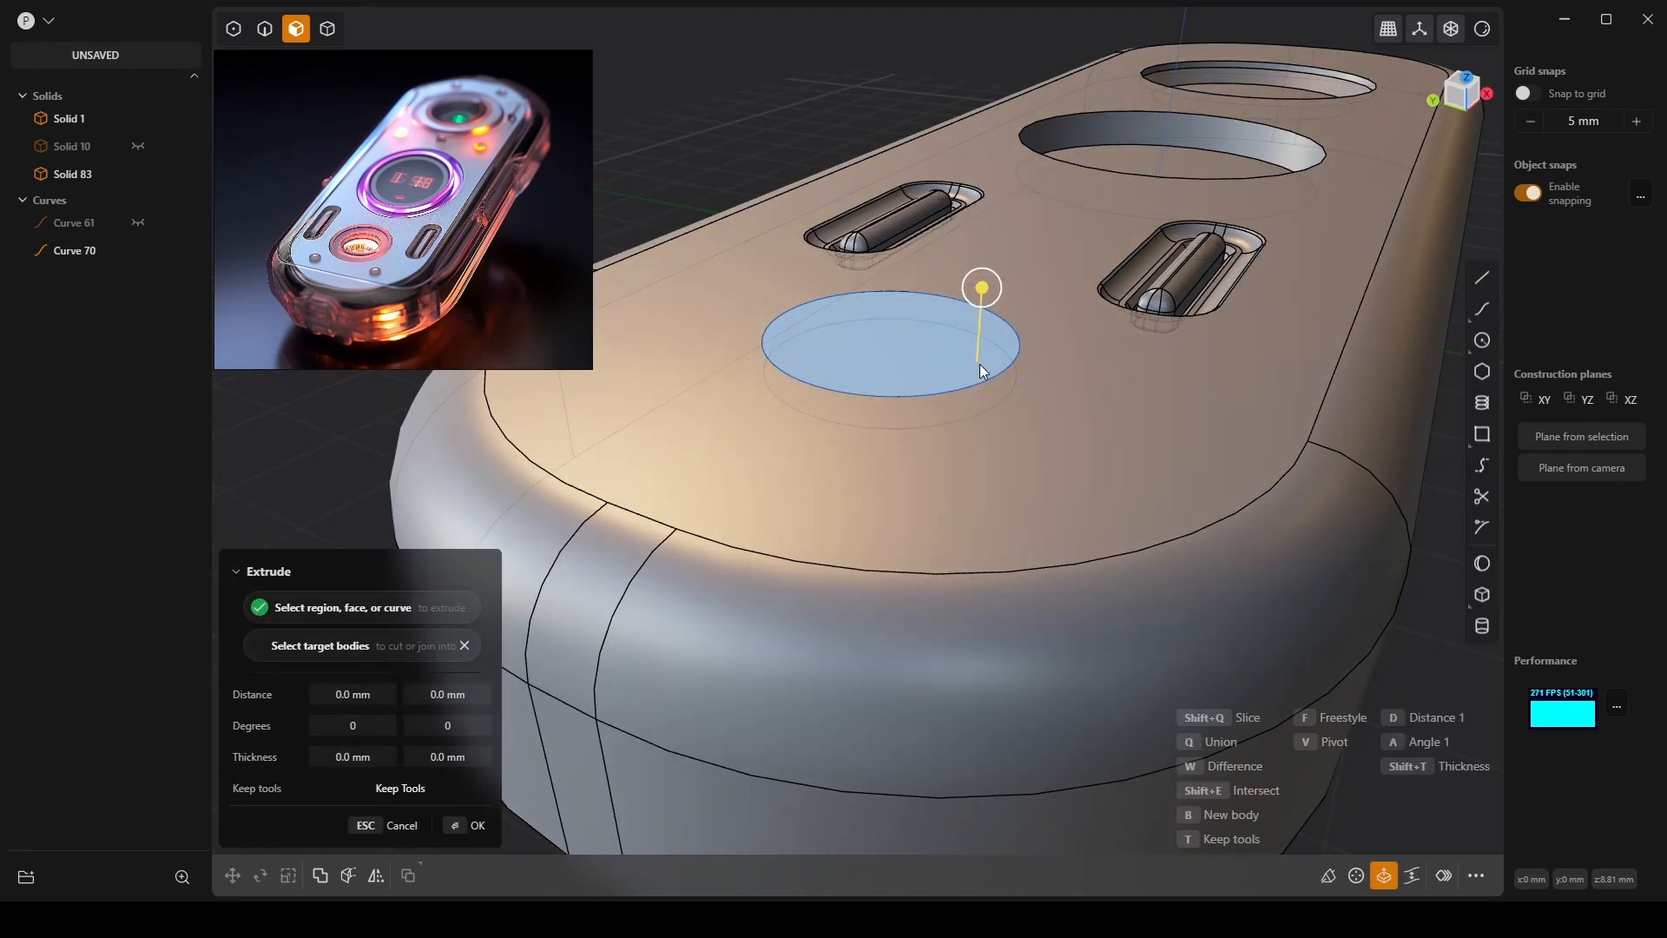
key("Escape")
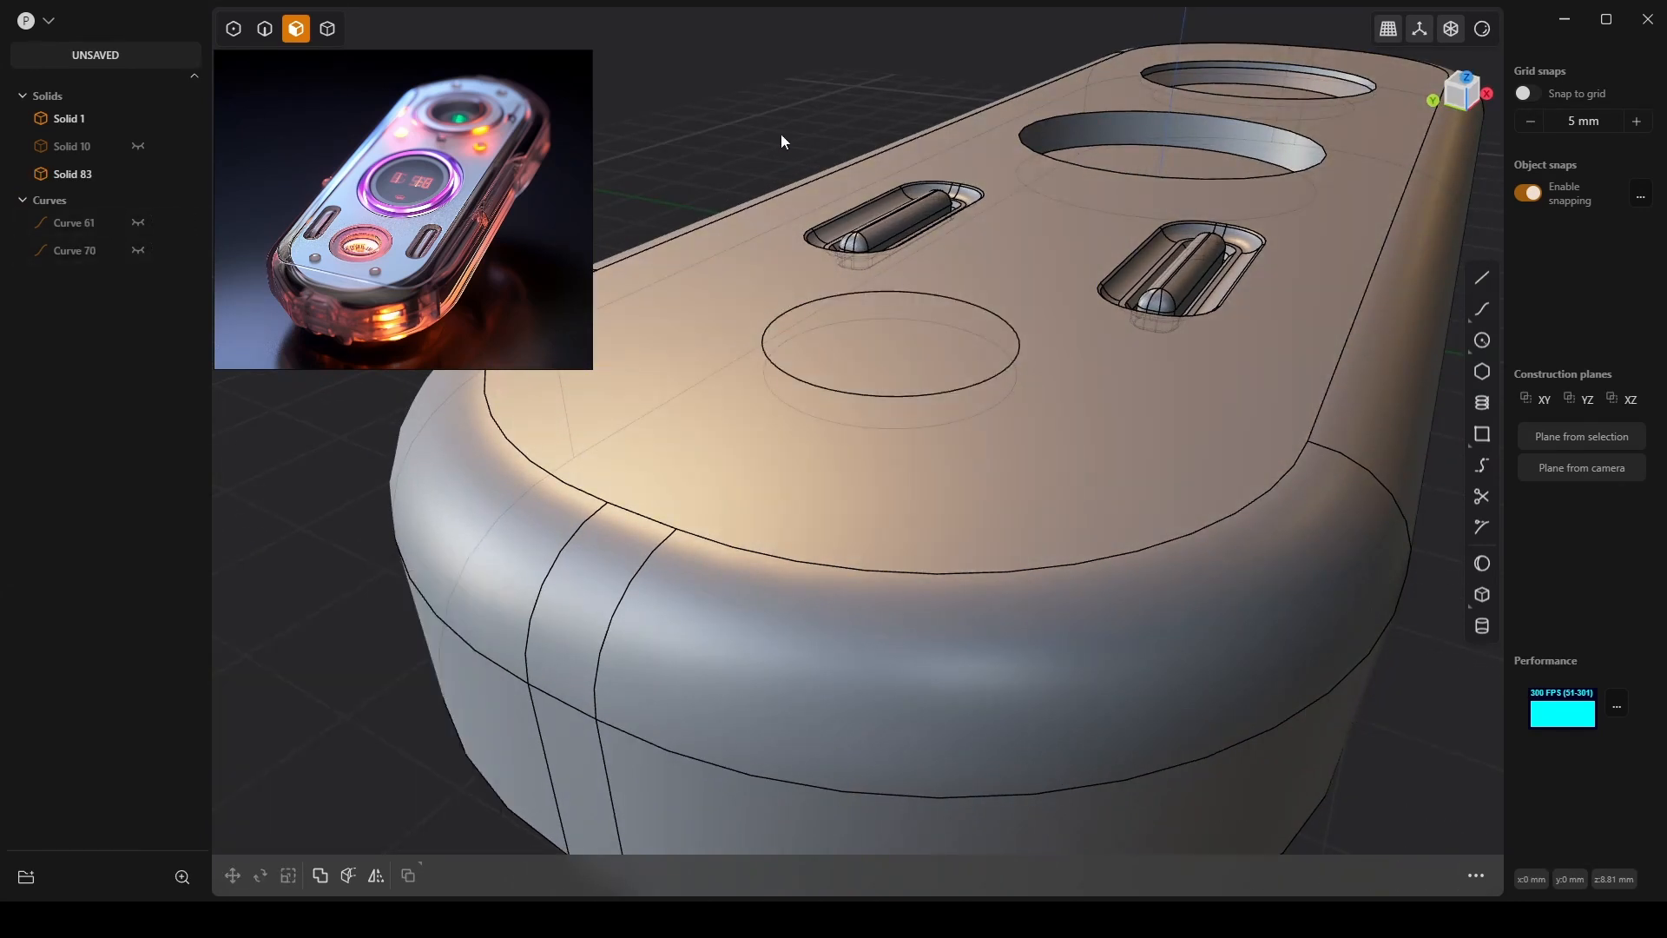
left_click(884, 330)
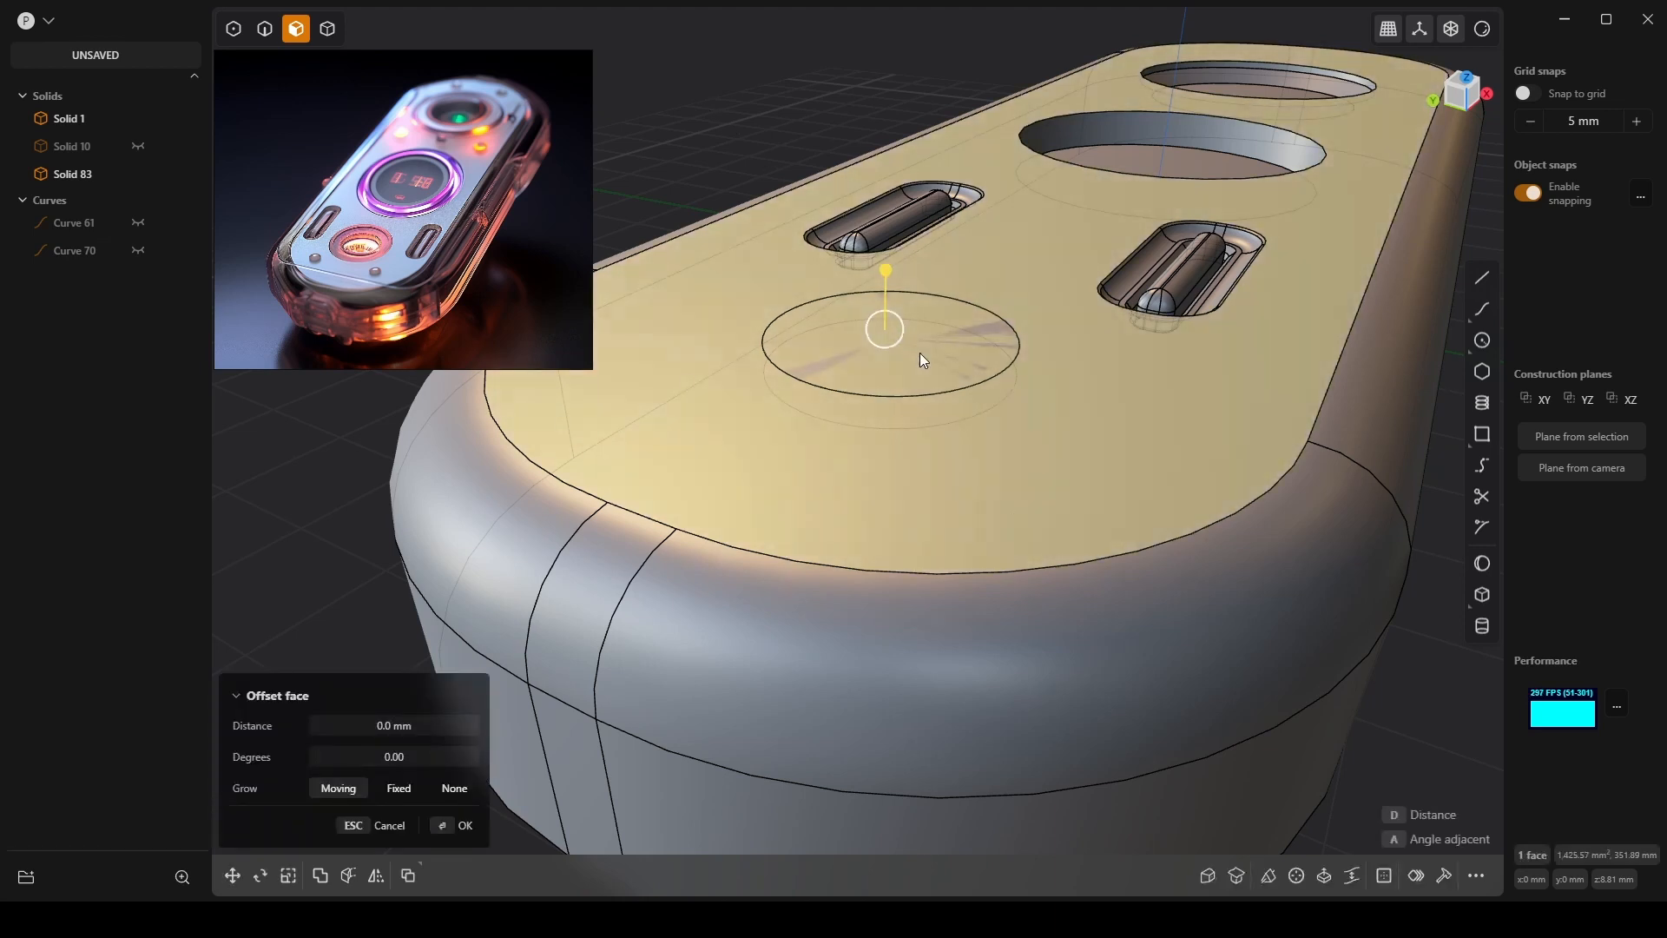
key("Escape")
left_click(900, 493)
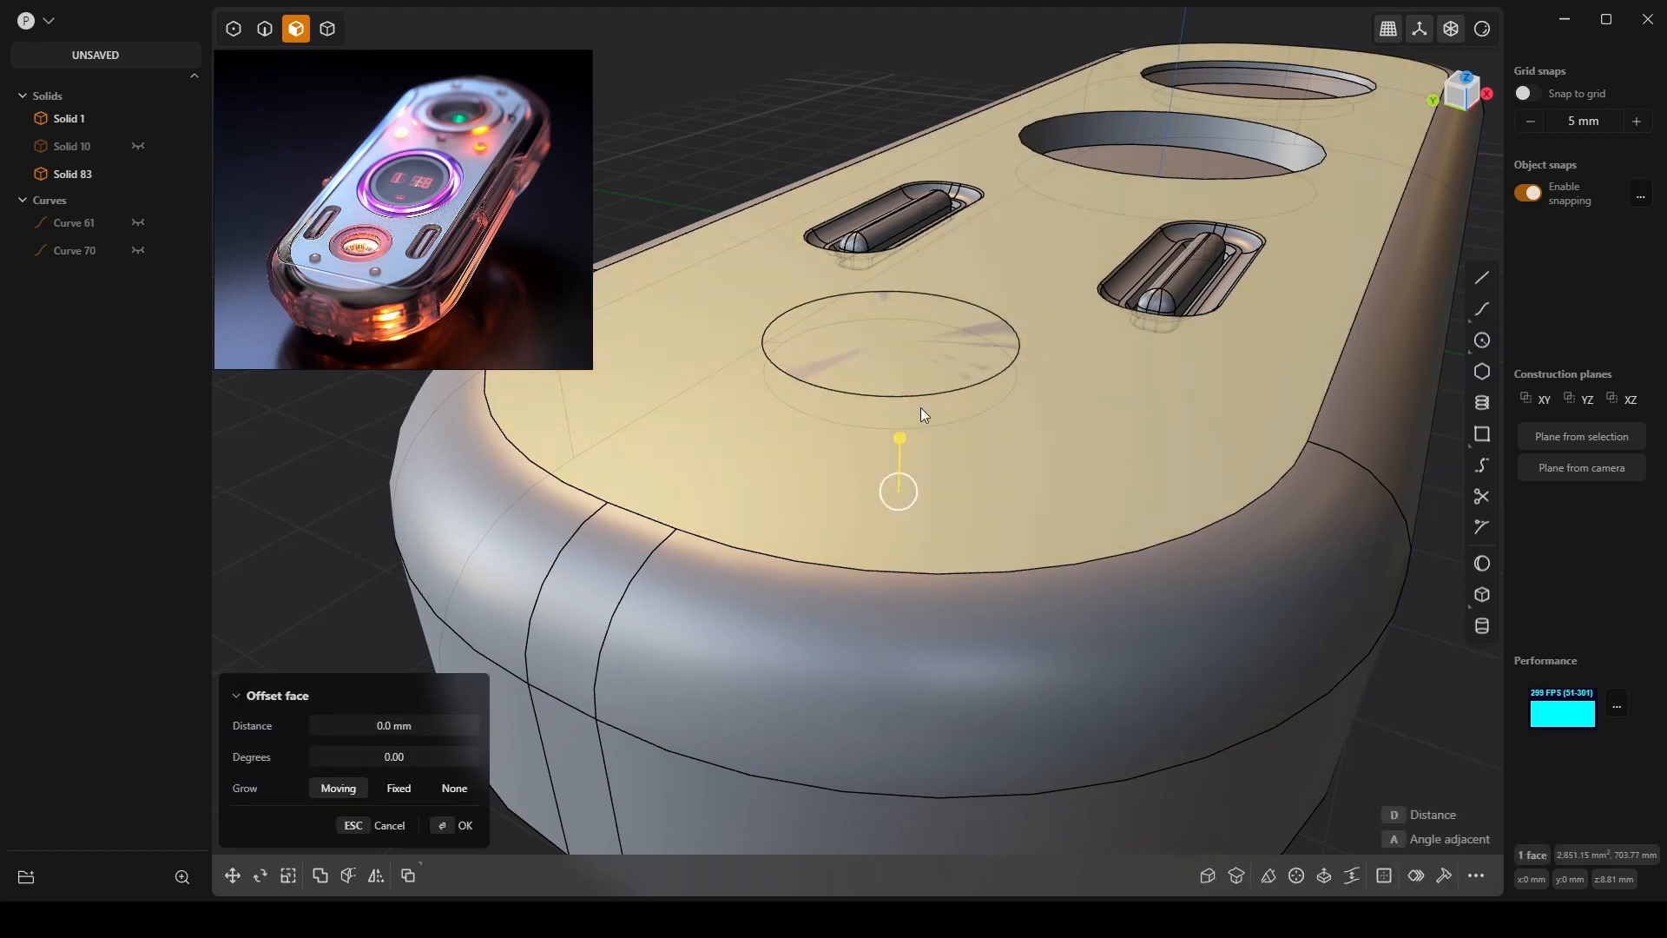
left_click_drag(901, 448, 900, 492)
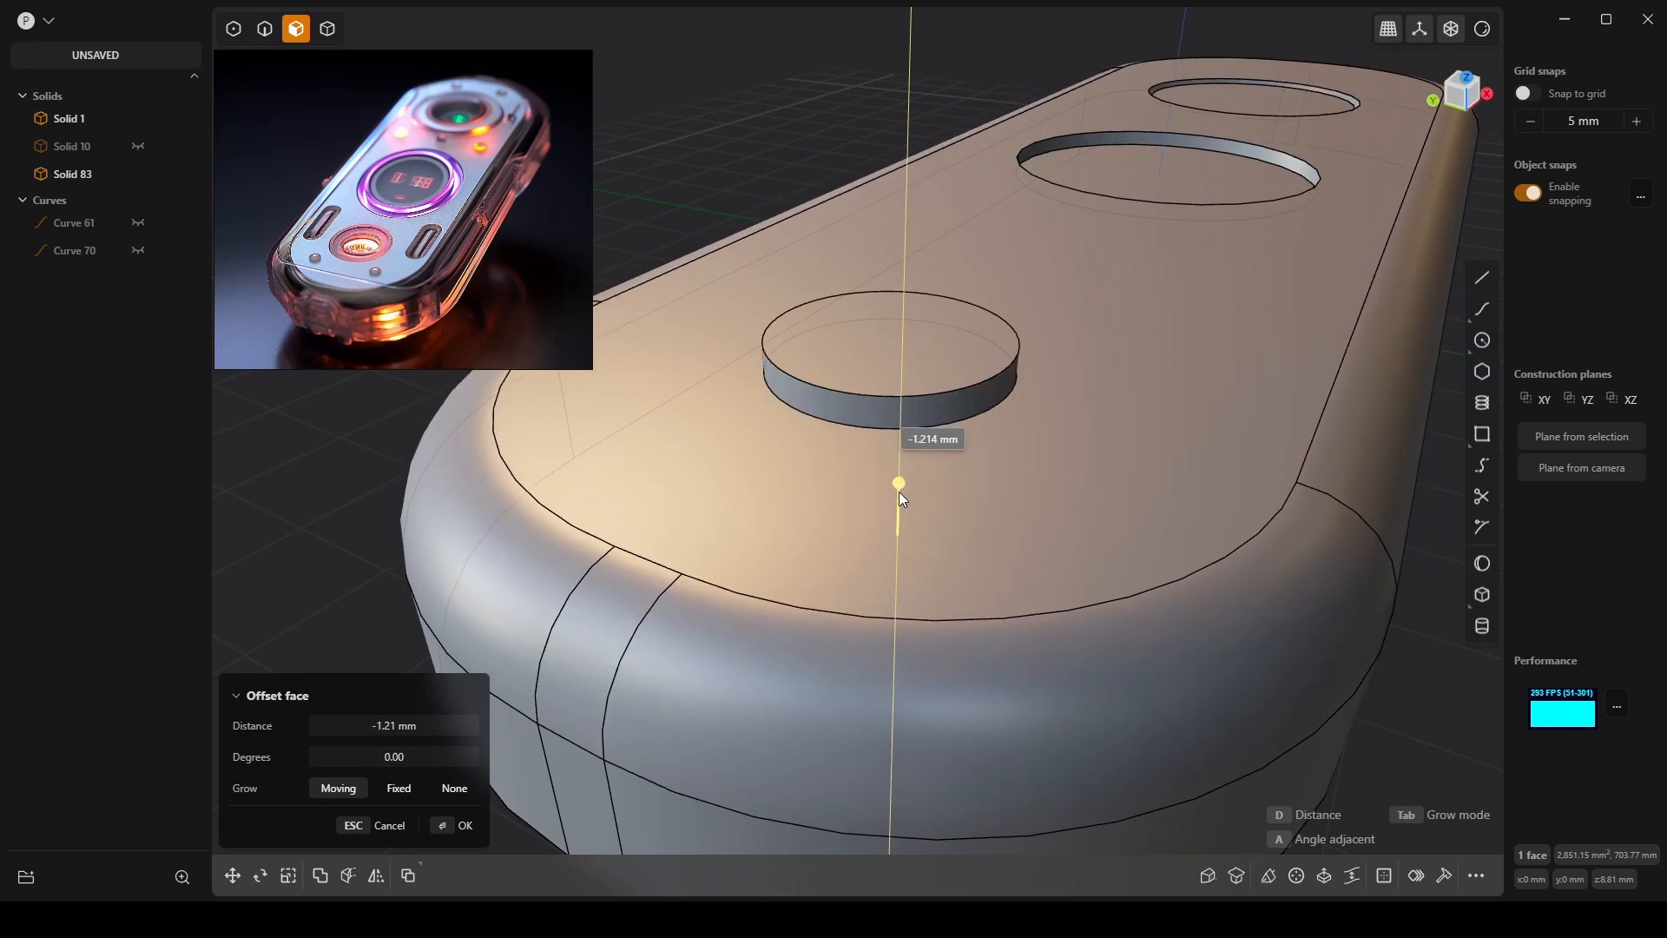
key("Return")
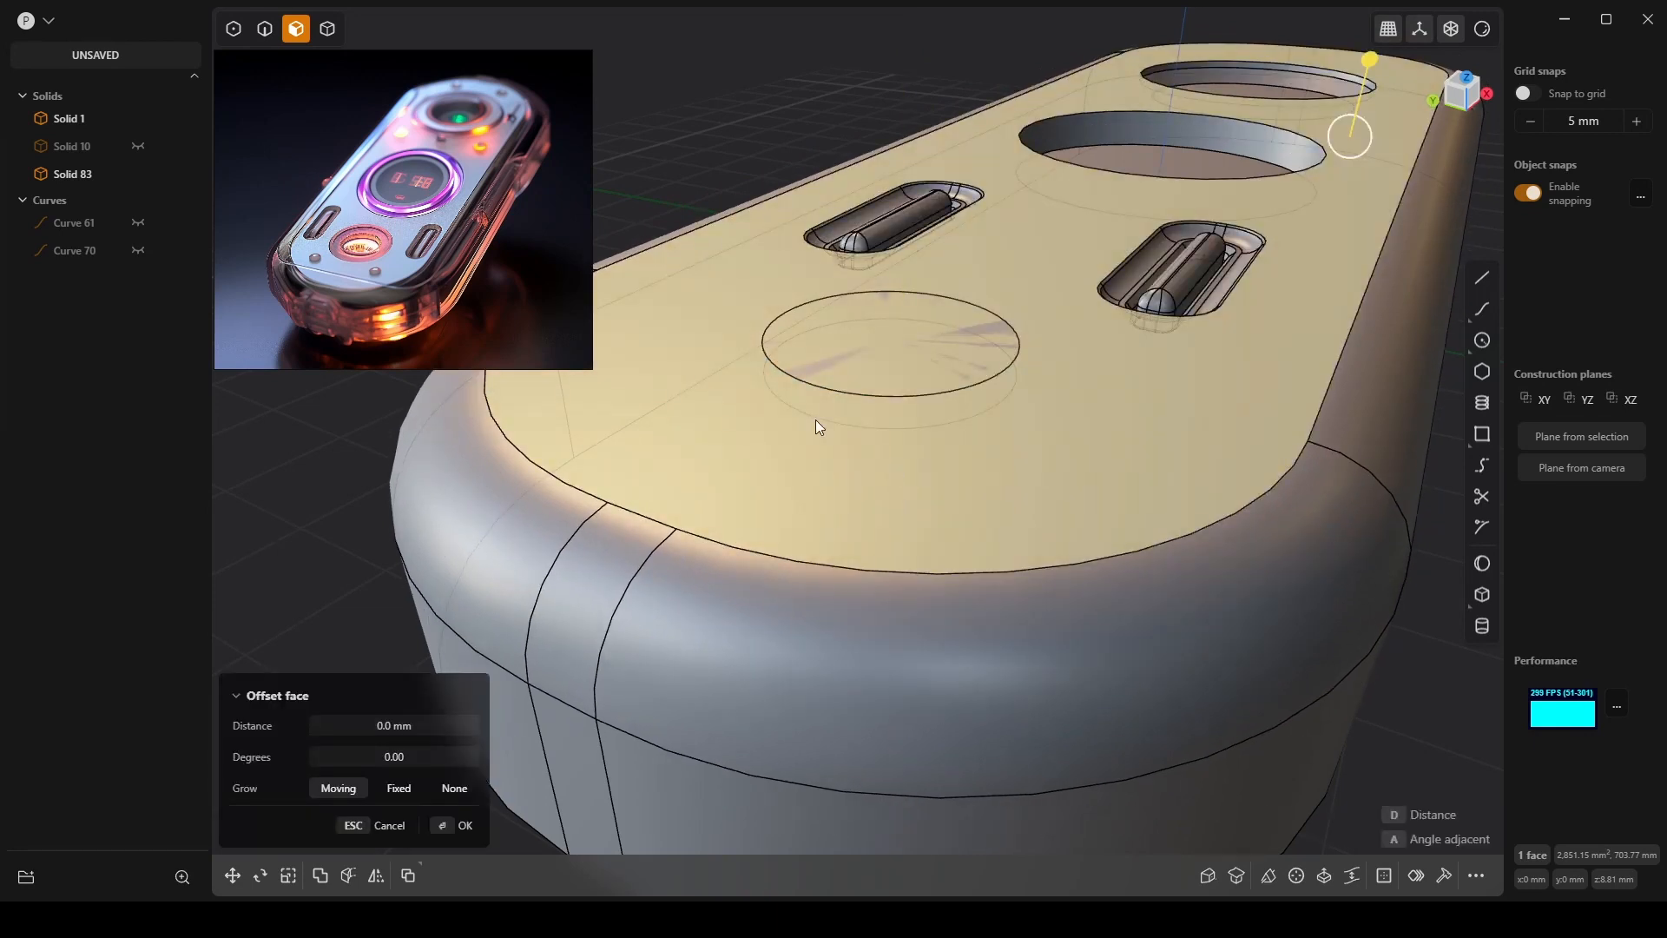
Subtract disc Solid 83 from Solid 1 with a Boolean Difference.
left_click(61, 174)
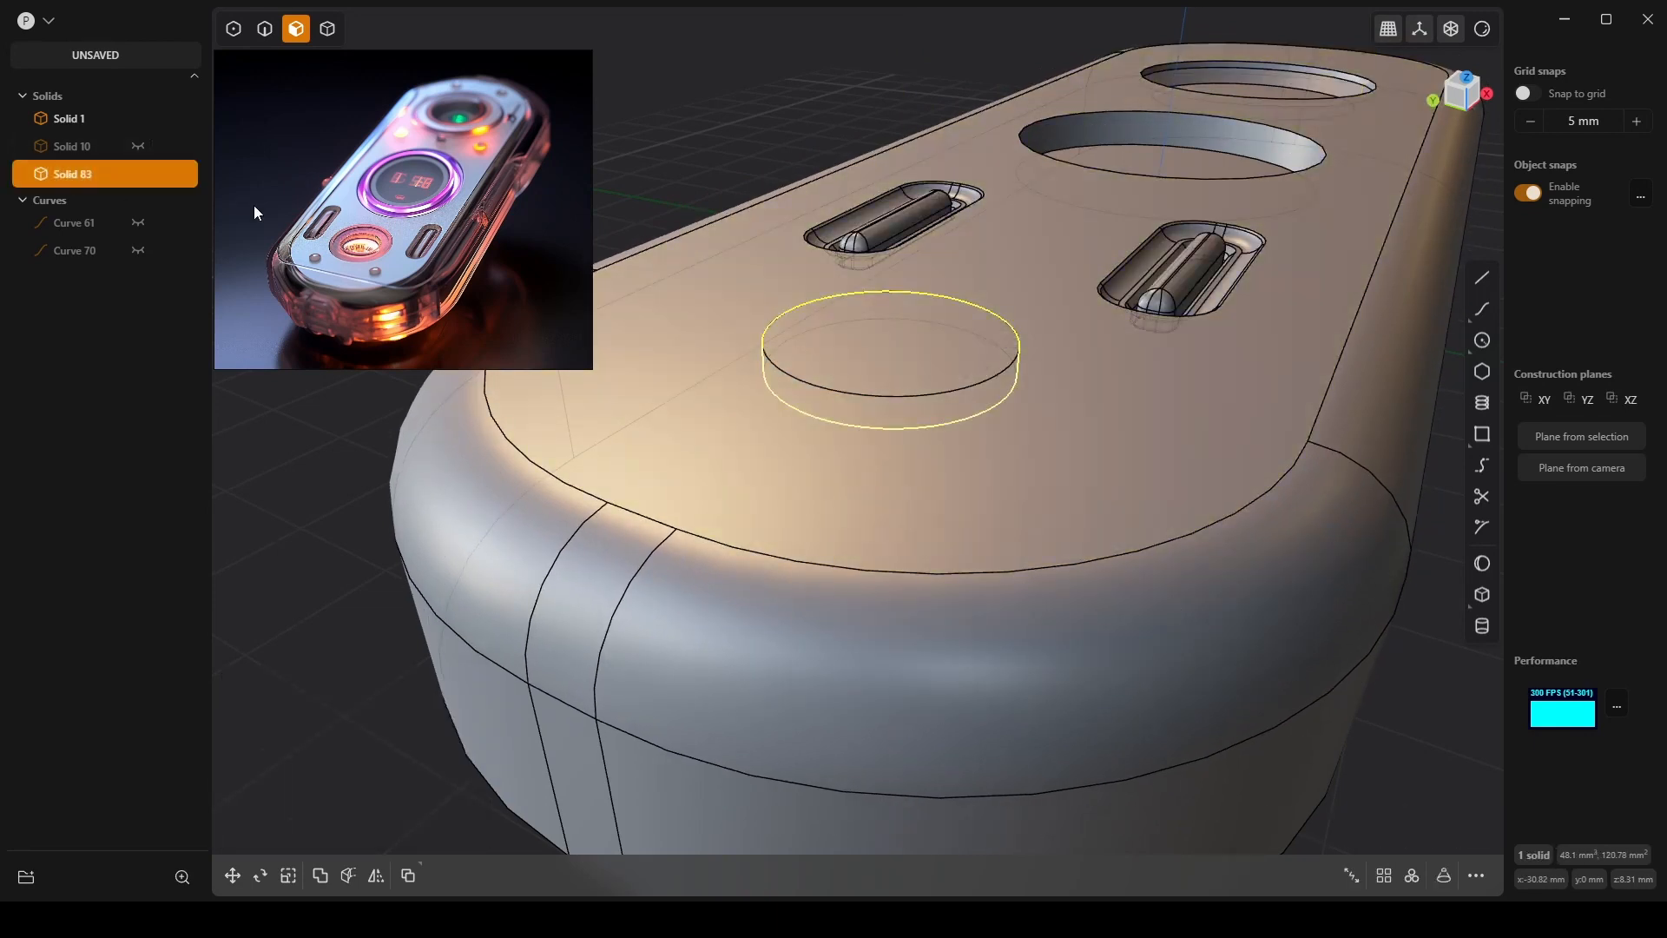
left_click(1413, 602)
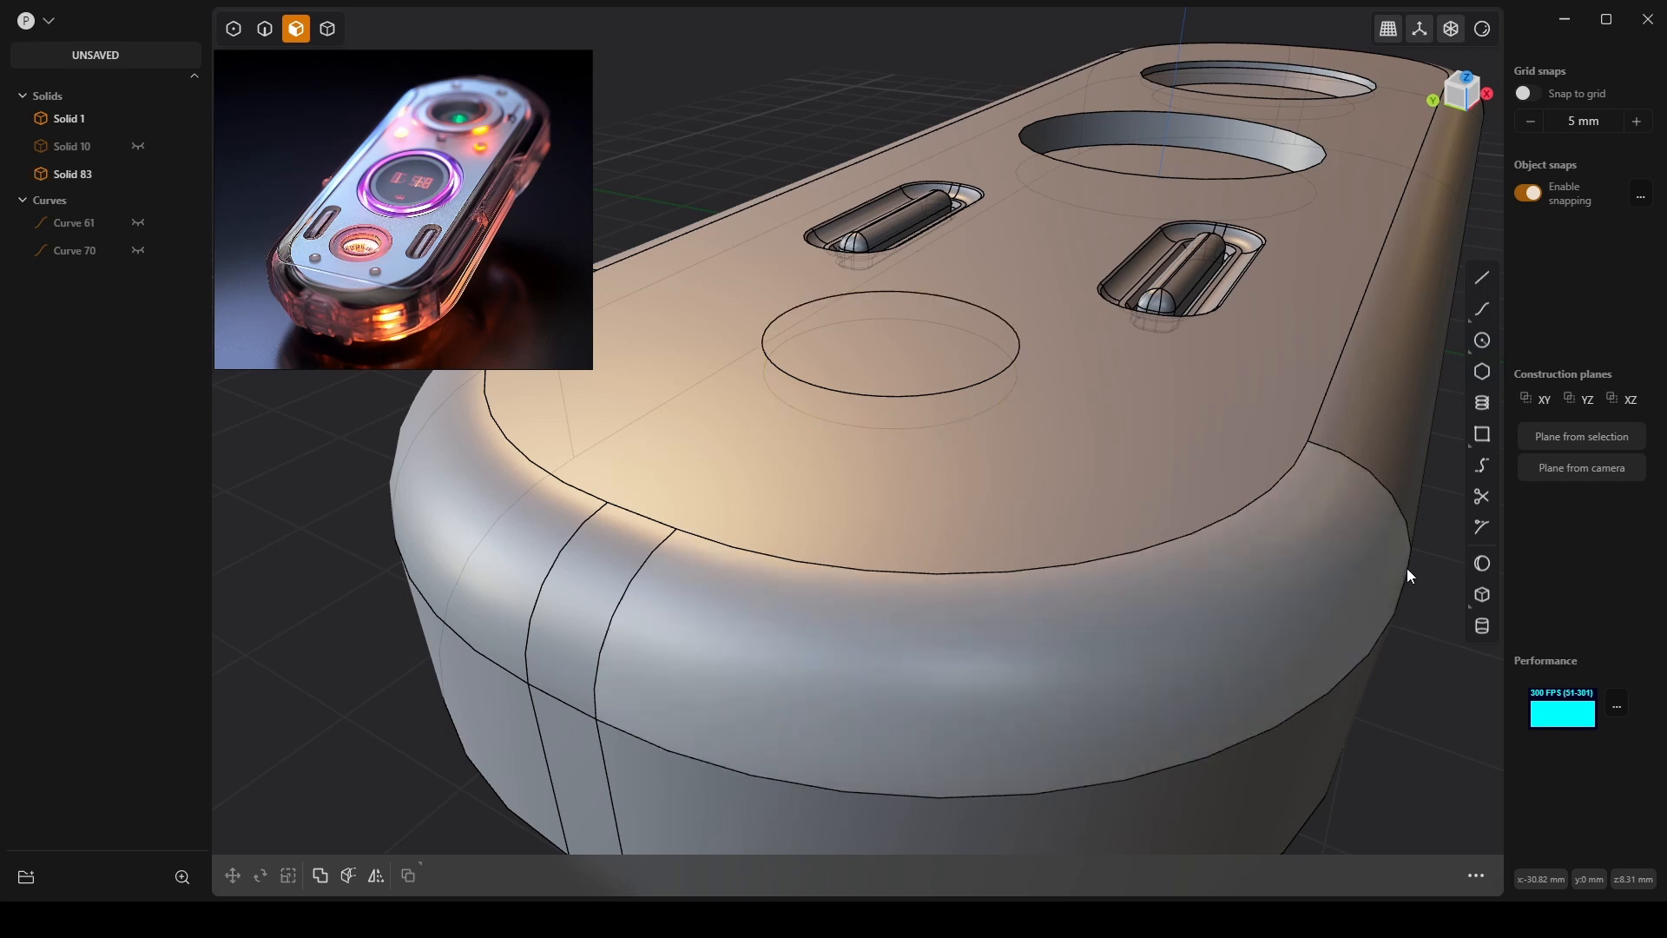
key("4")
left_click(1407, 570)
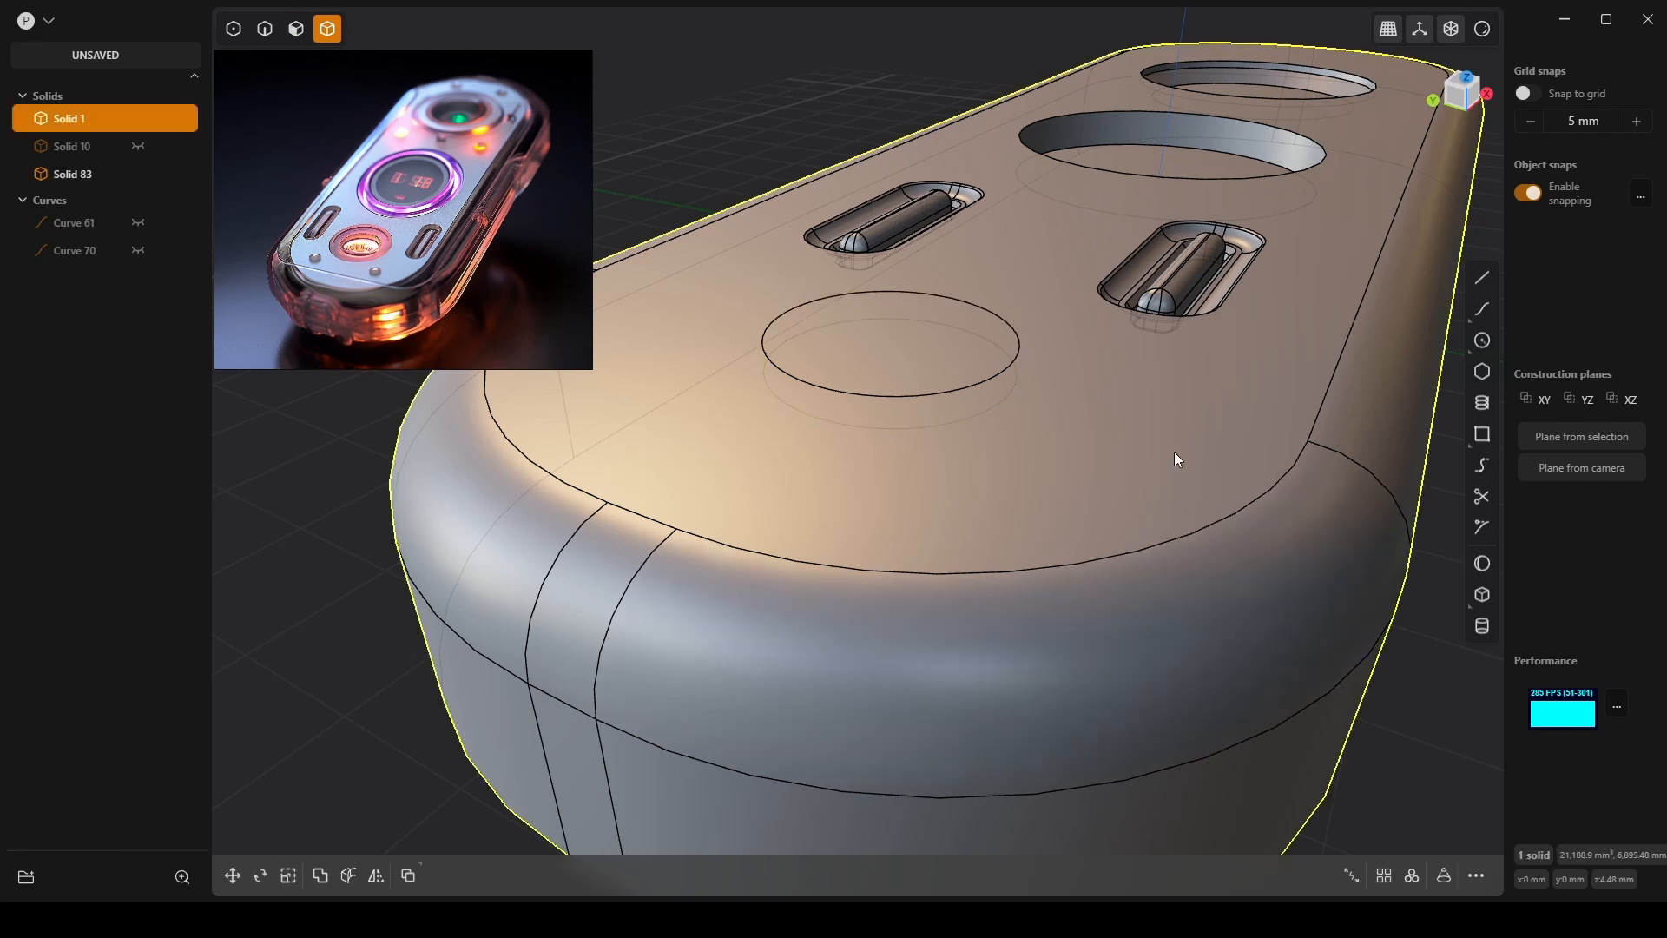
left_click(977, 367)
key("b")
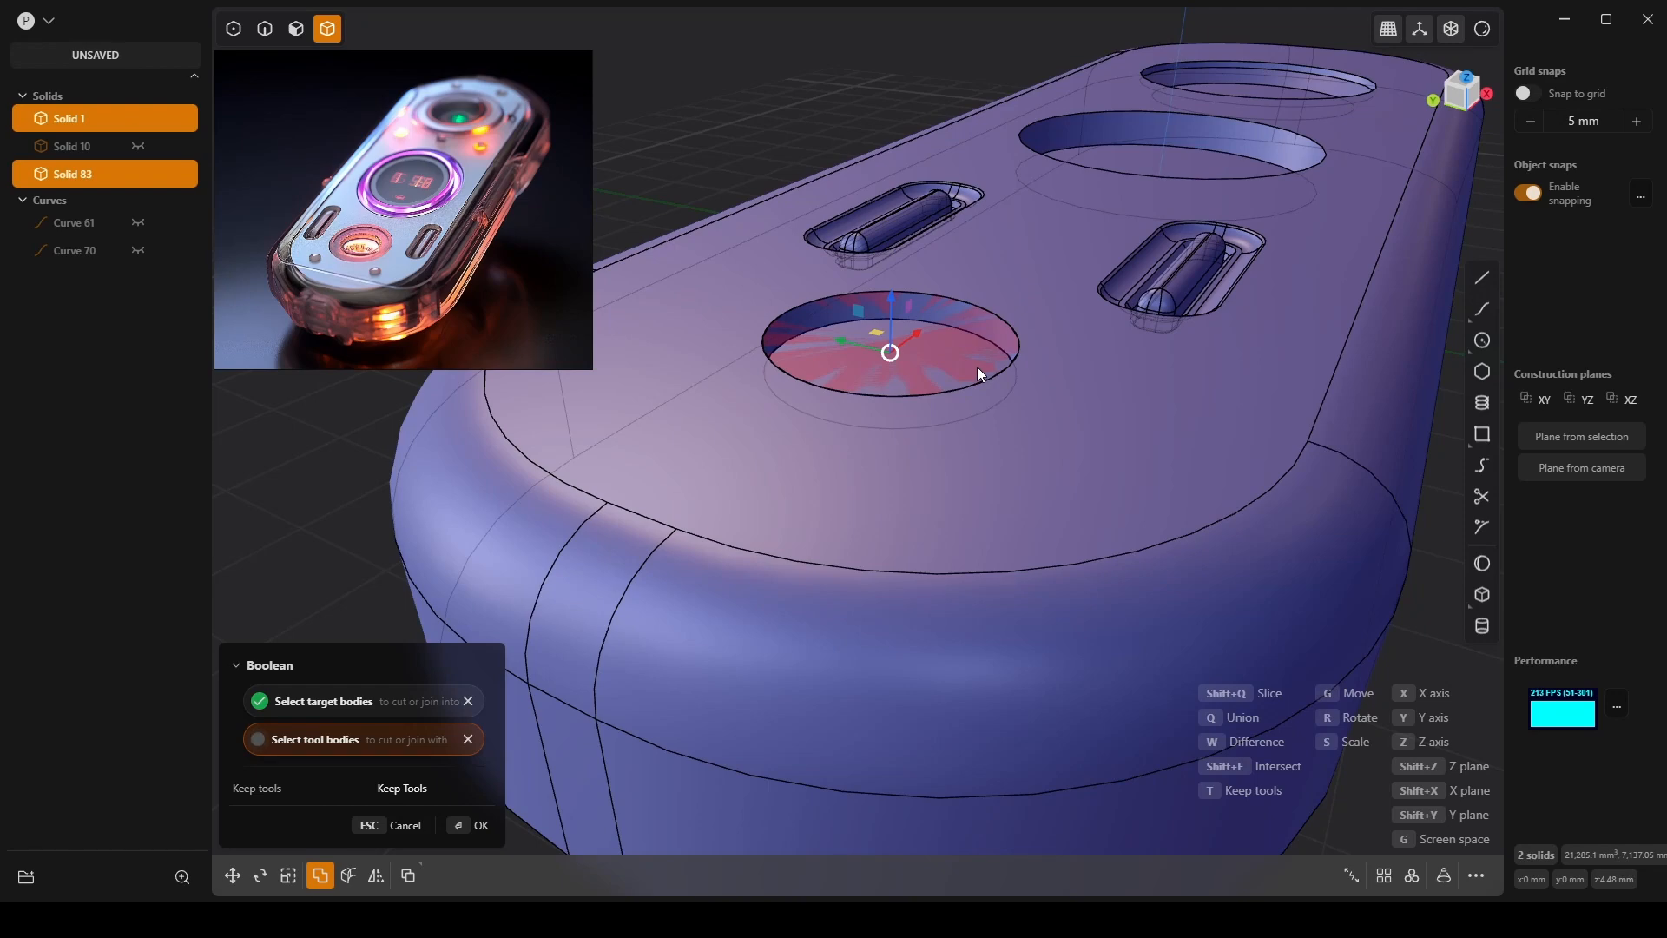
key("Return")
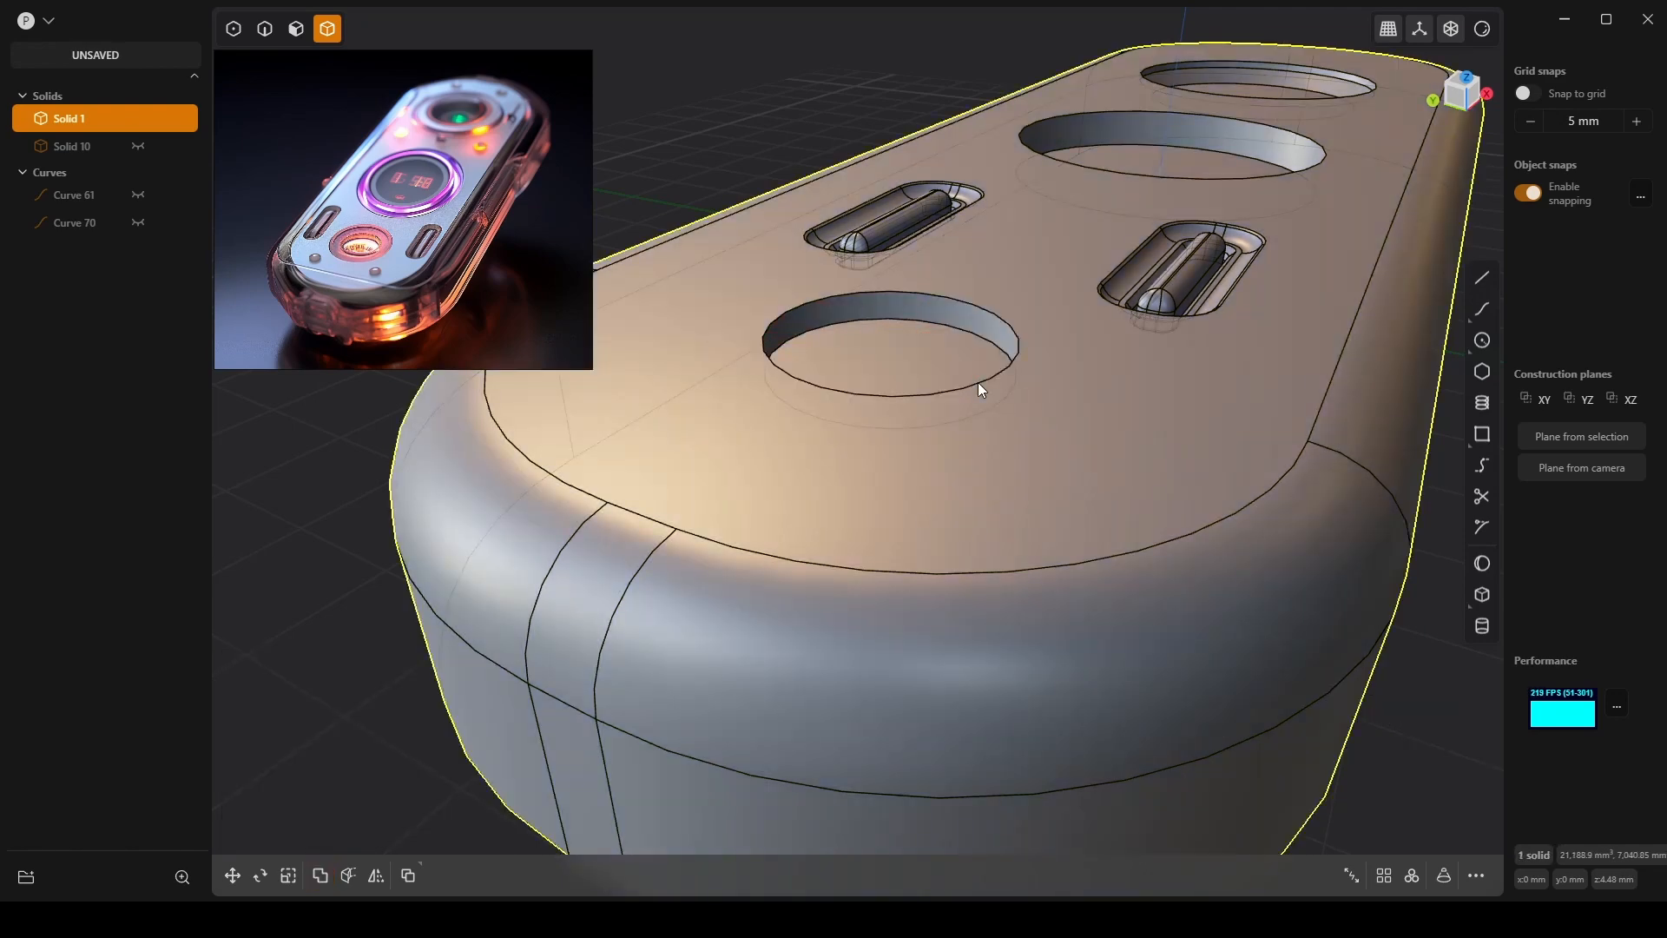
middle_click_drag(953, 333, 955, 488)
Inset the hole floor's outline 0.32 mm and push the inner floor down 0.48 mm.
scroll(942, 429, "up", 4)
key("3")
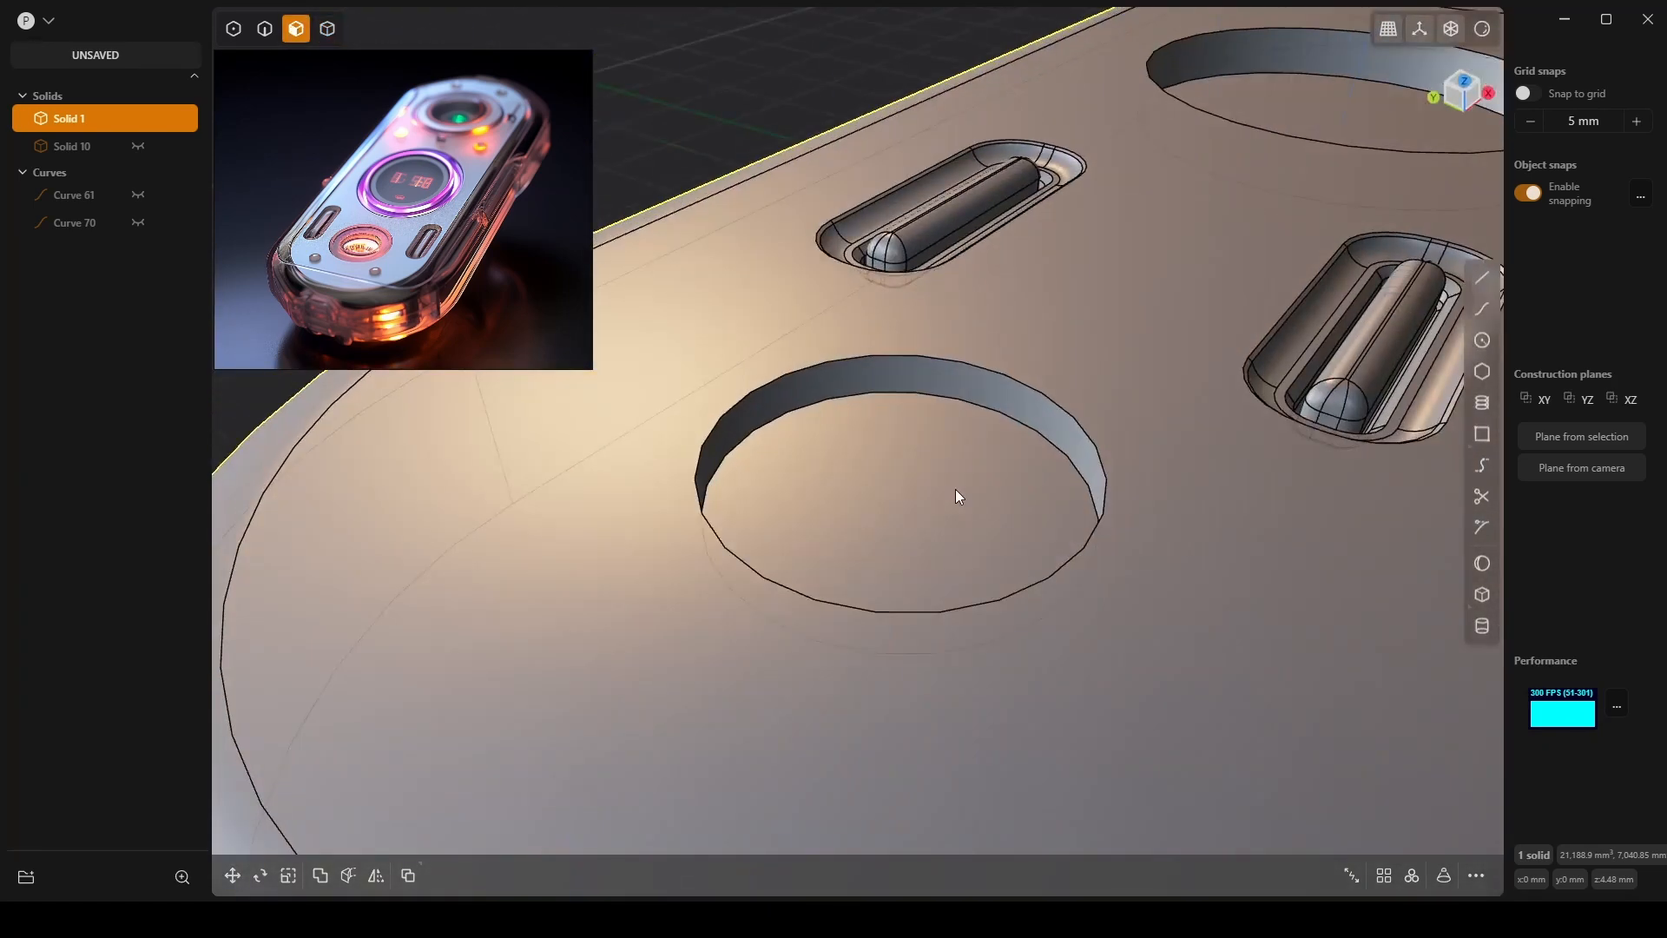
left_click(955, 488)
key("o")
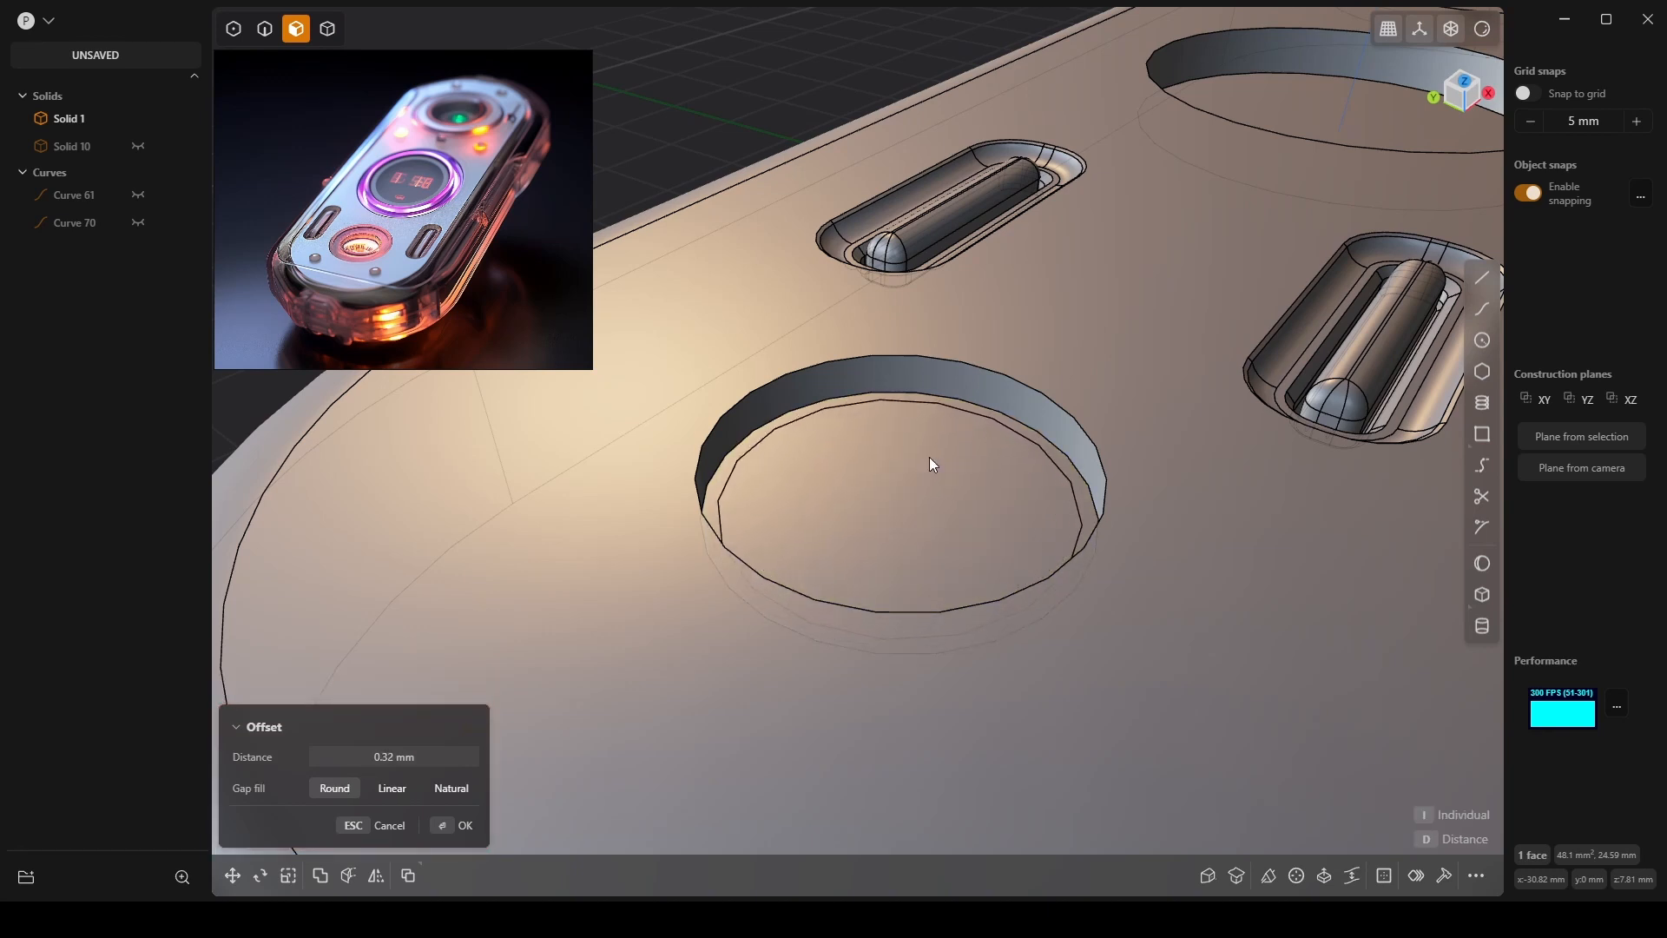
middle_click_drag(930, 457, 988, 466)
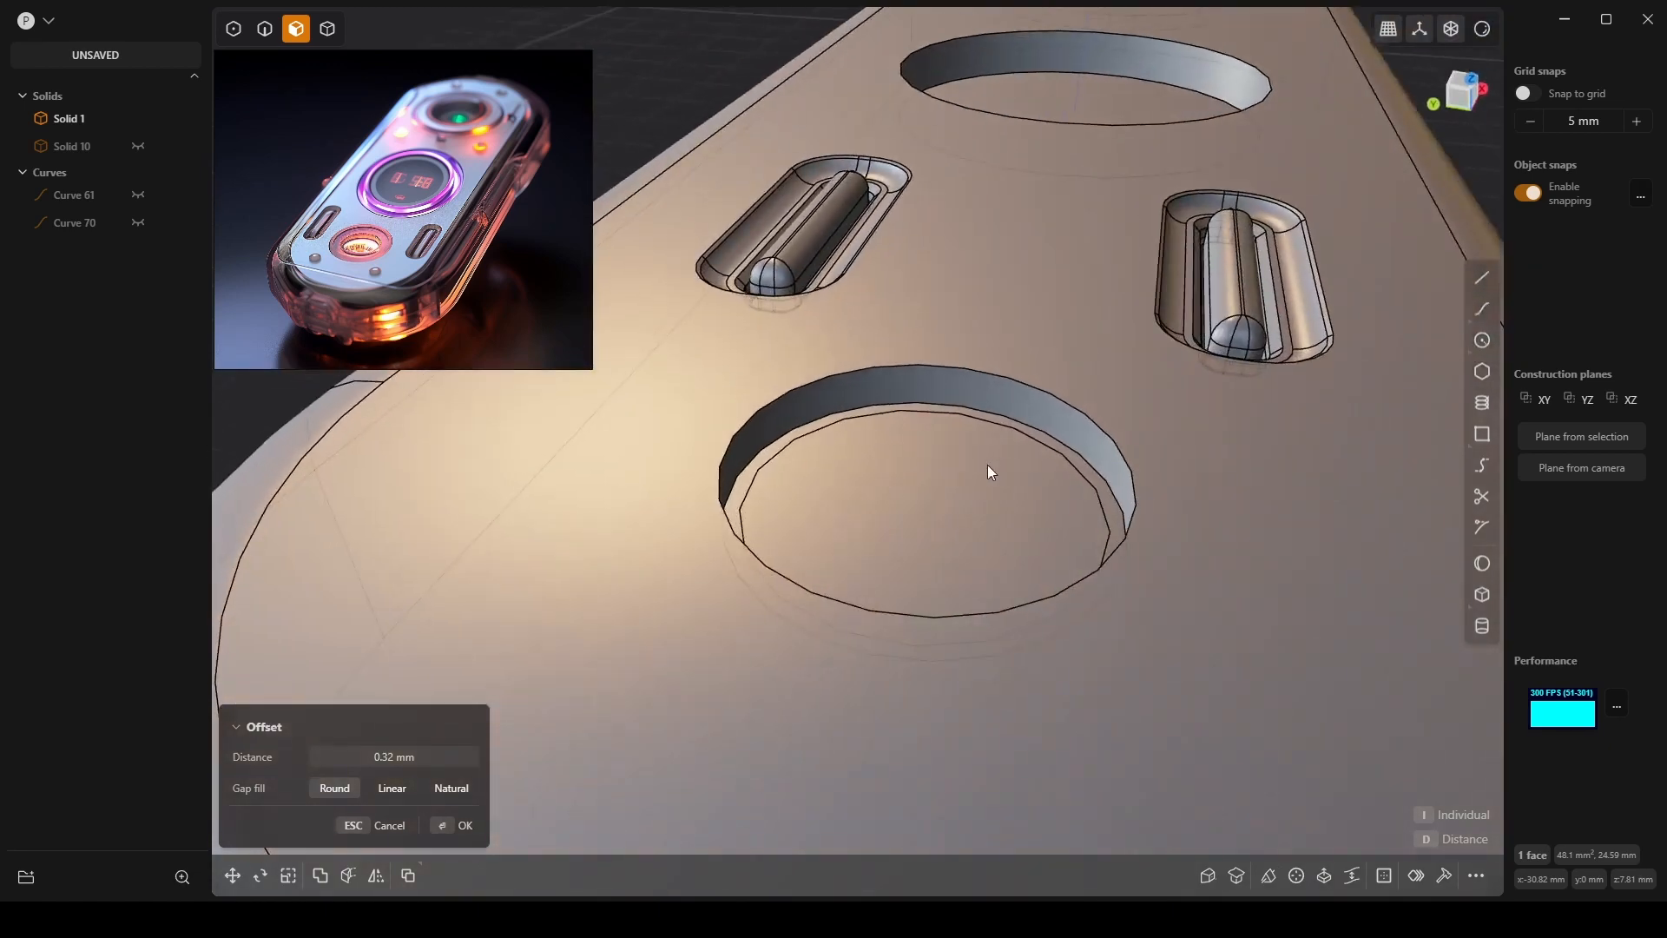
left_click(918, 486)
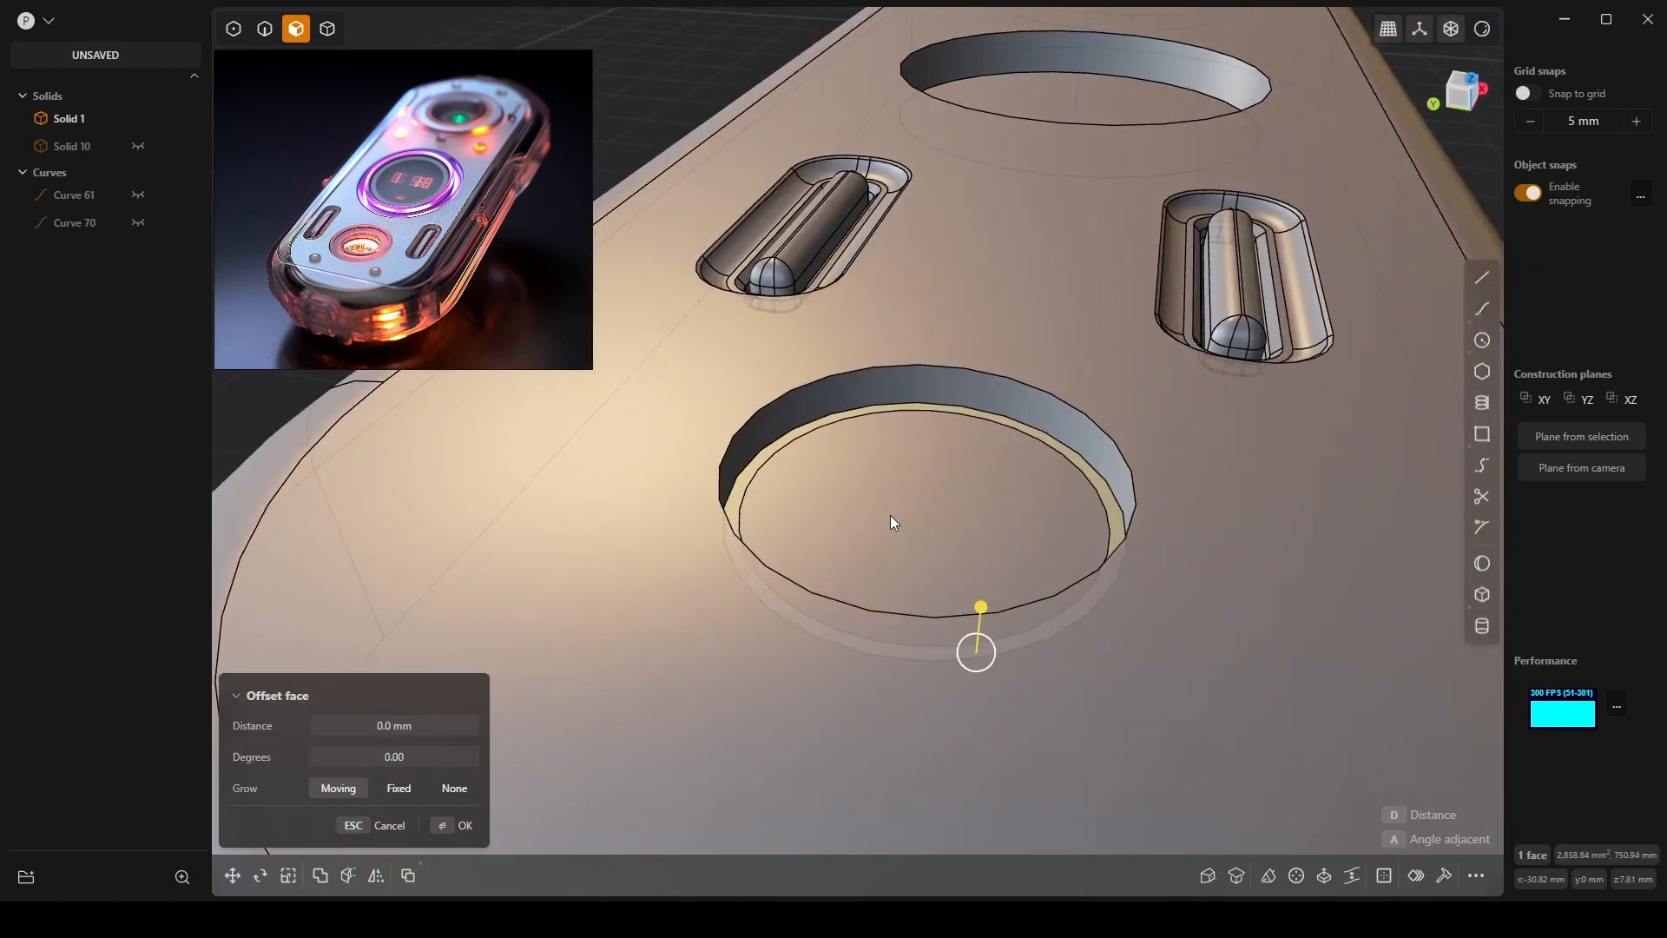
left_click(889, 514)
left_click_drag(889, 478, 906, 485)
middle_click_drag(907, 484, 995, 481)
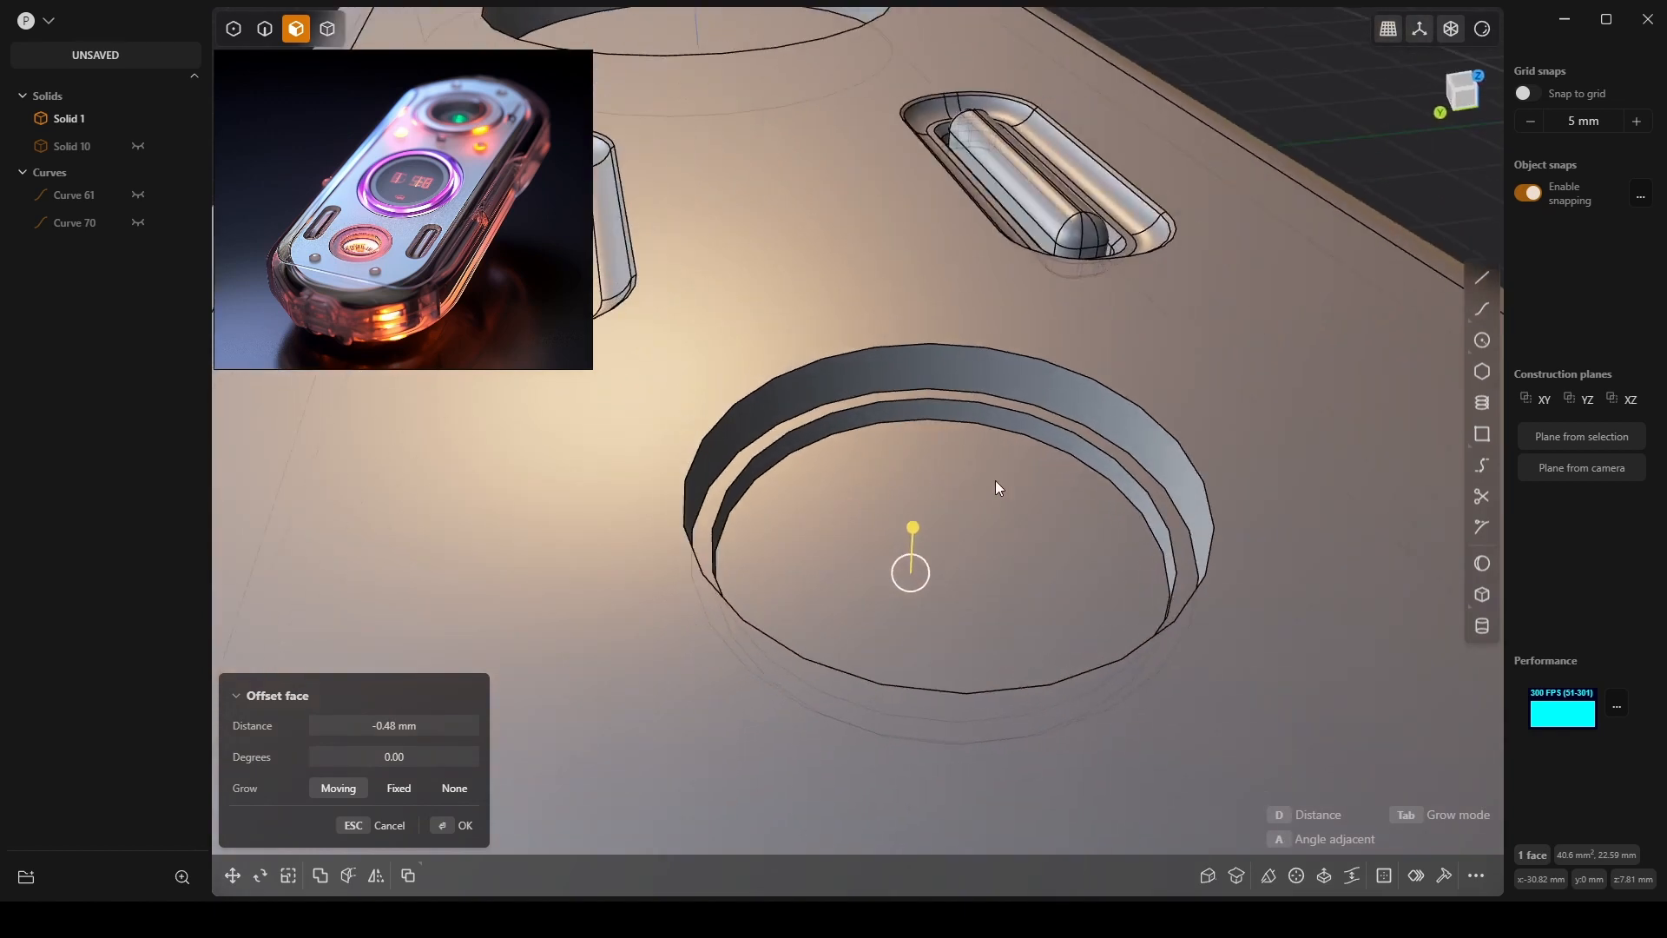
Raise the thin ledge ring about 0.7 mm and the floor face about 0.67 mm.
left_click(1091, 446)
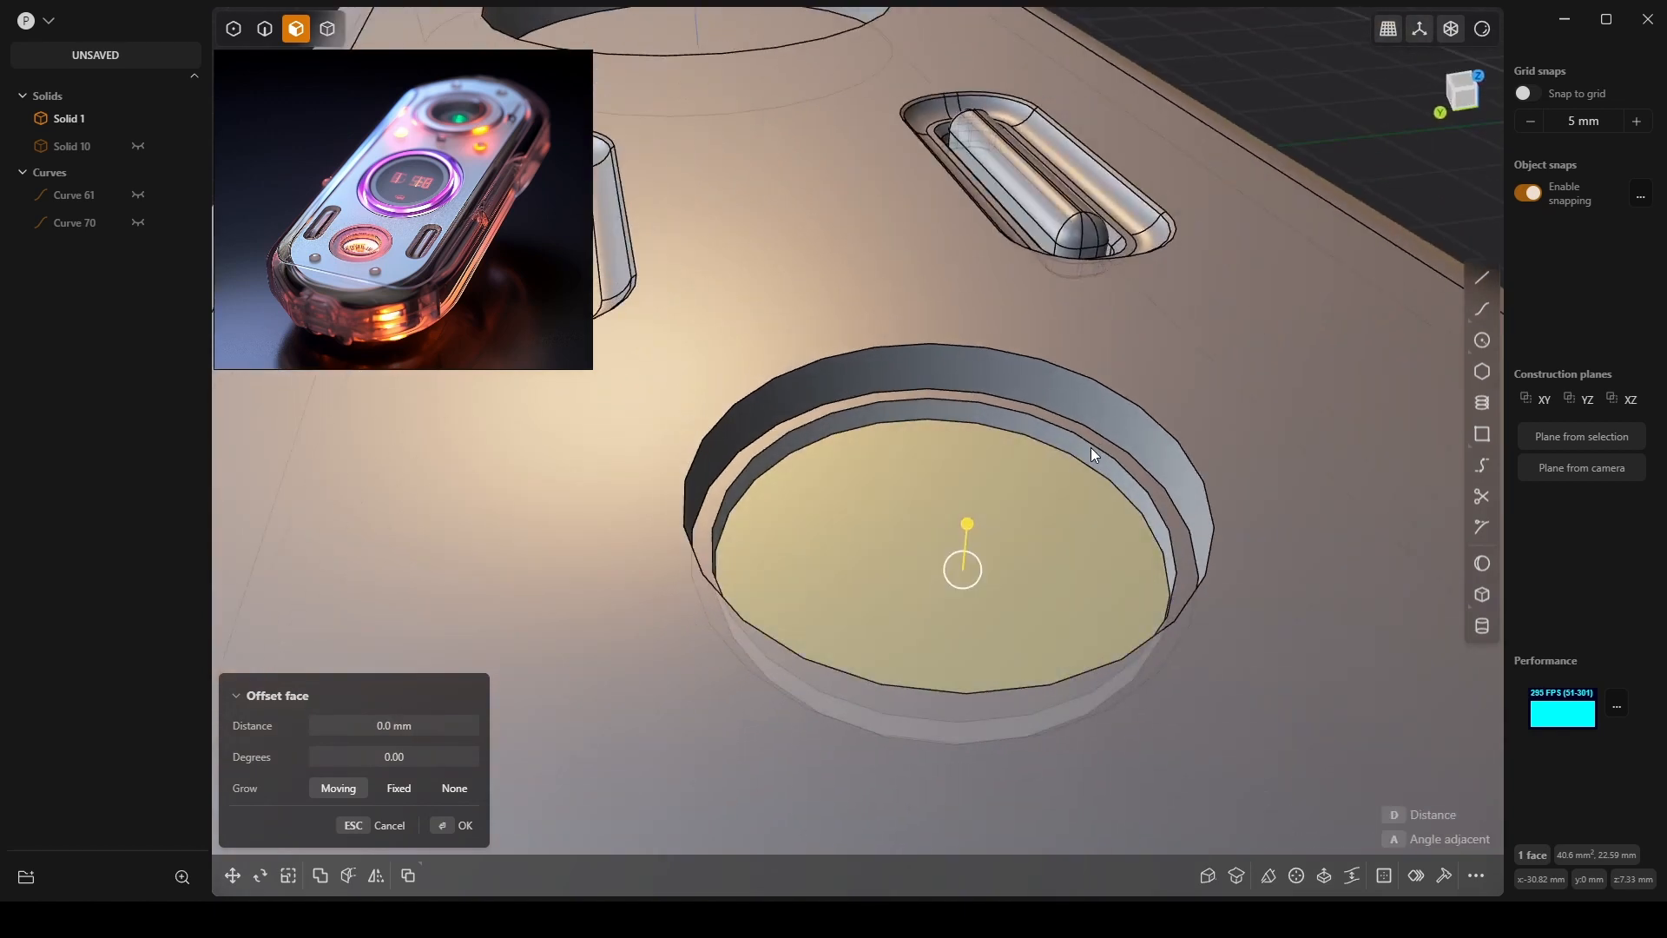
left_click(1083, 442)
key("g")
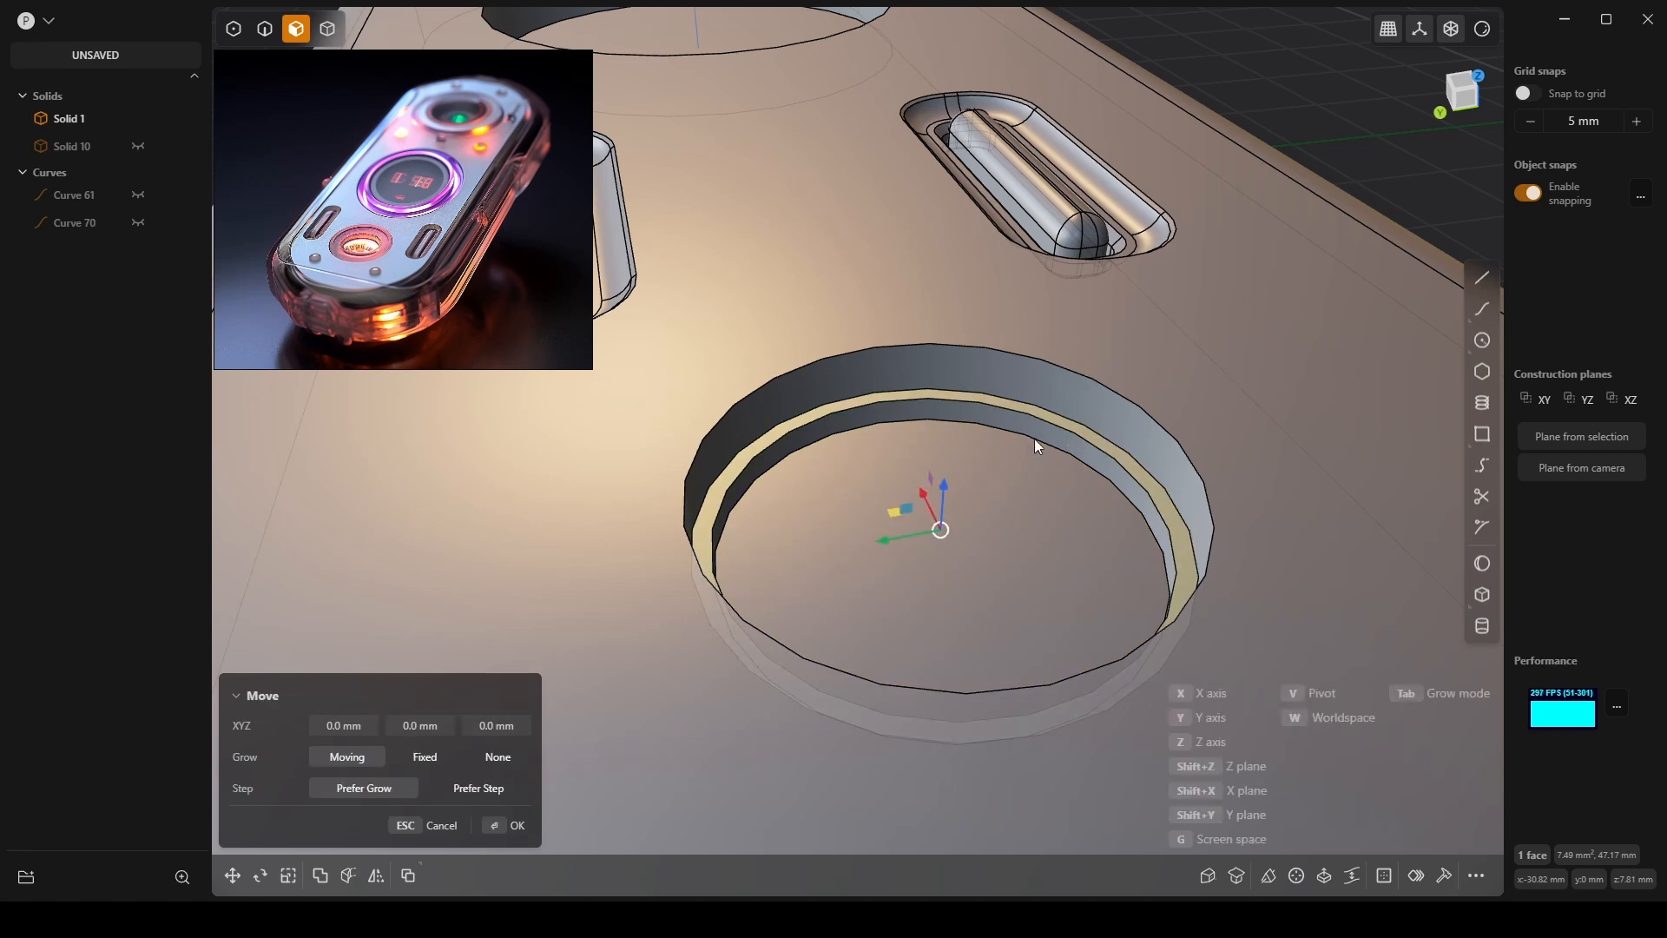
left_click_drag(946, 477, 954, 441)
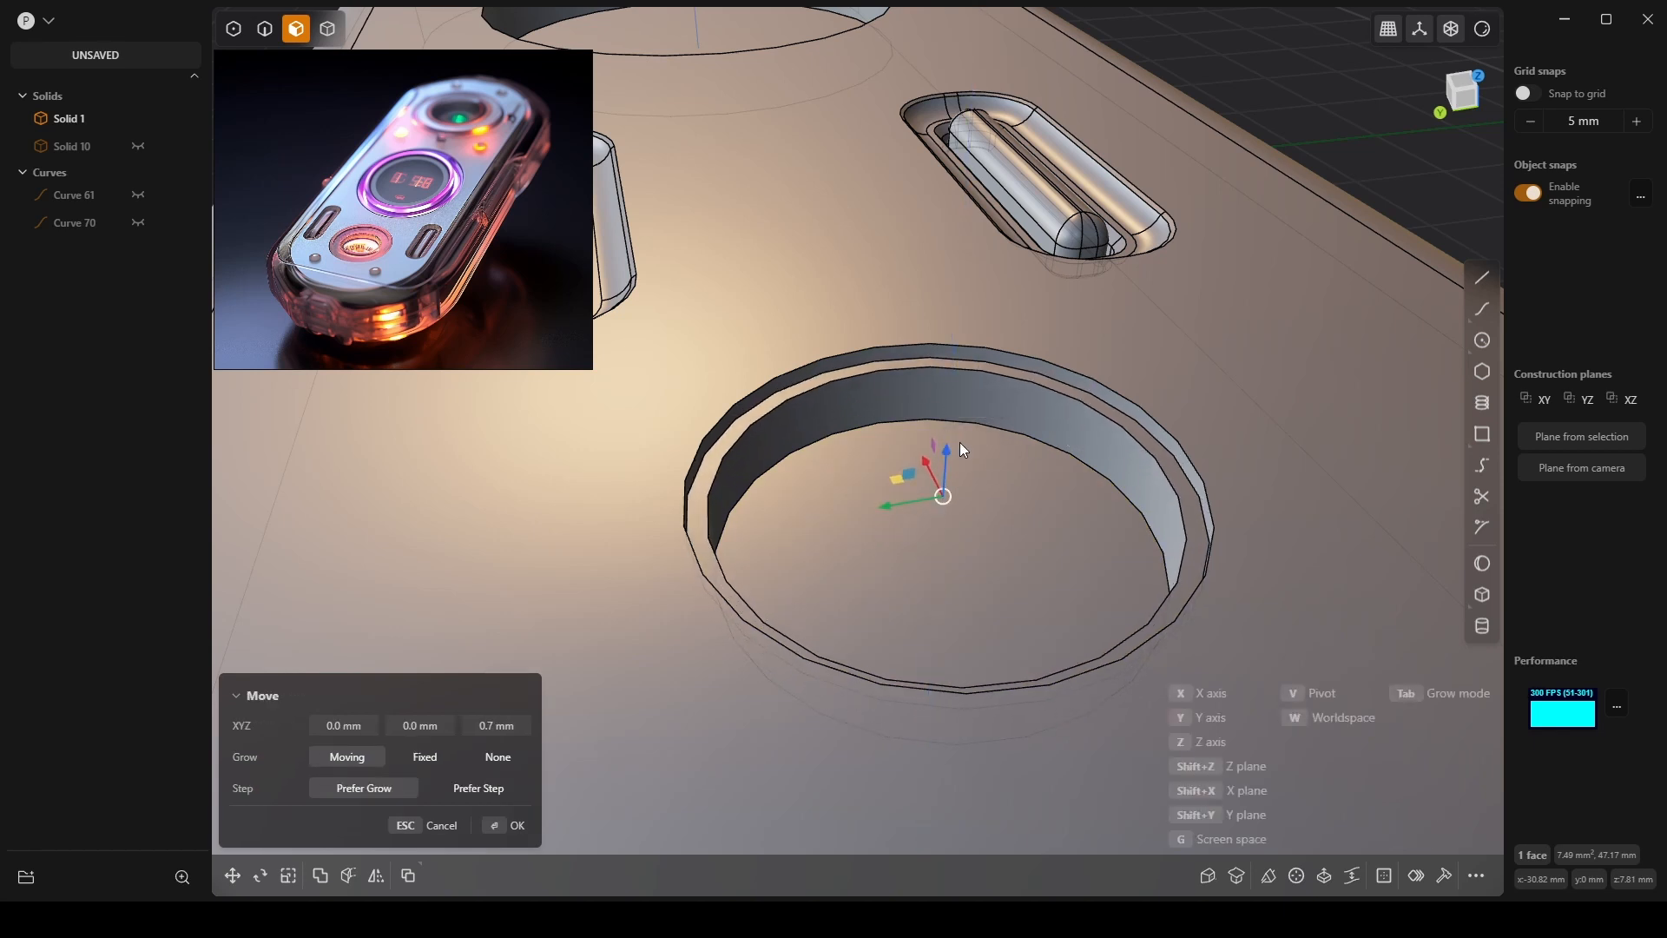
right_click(1001, 545)
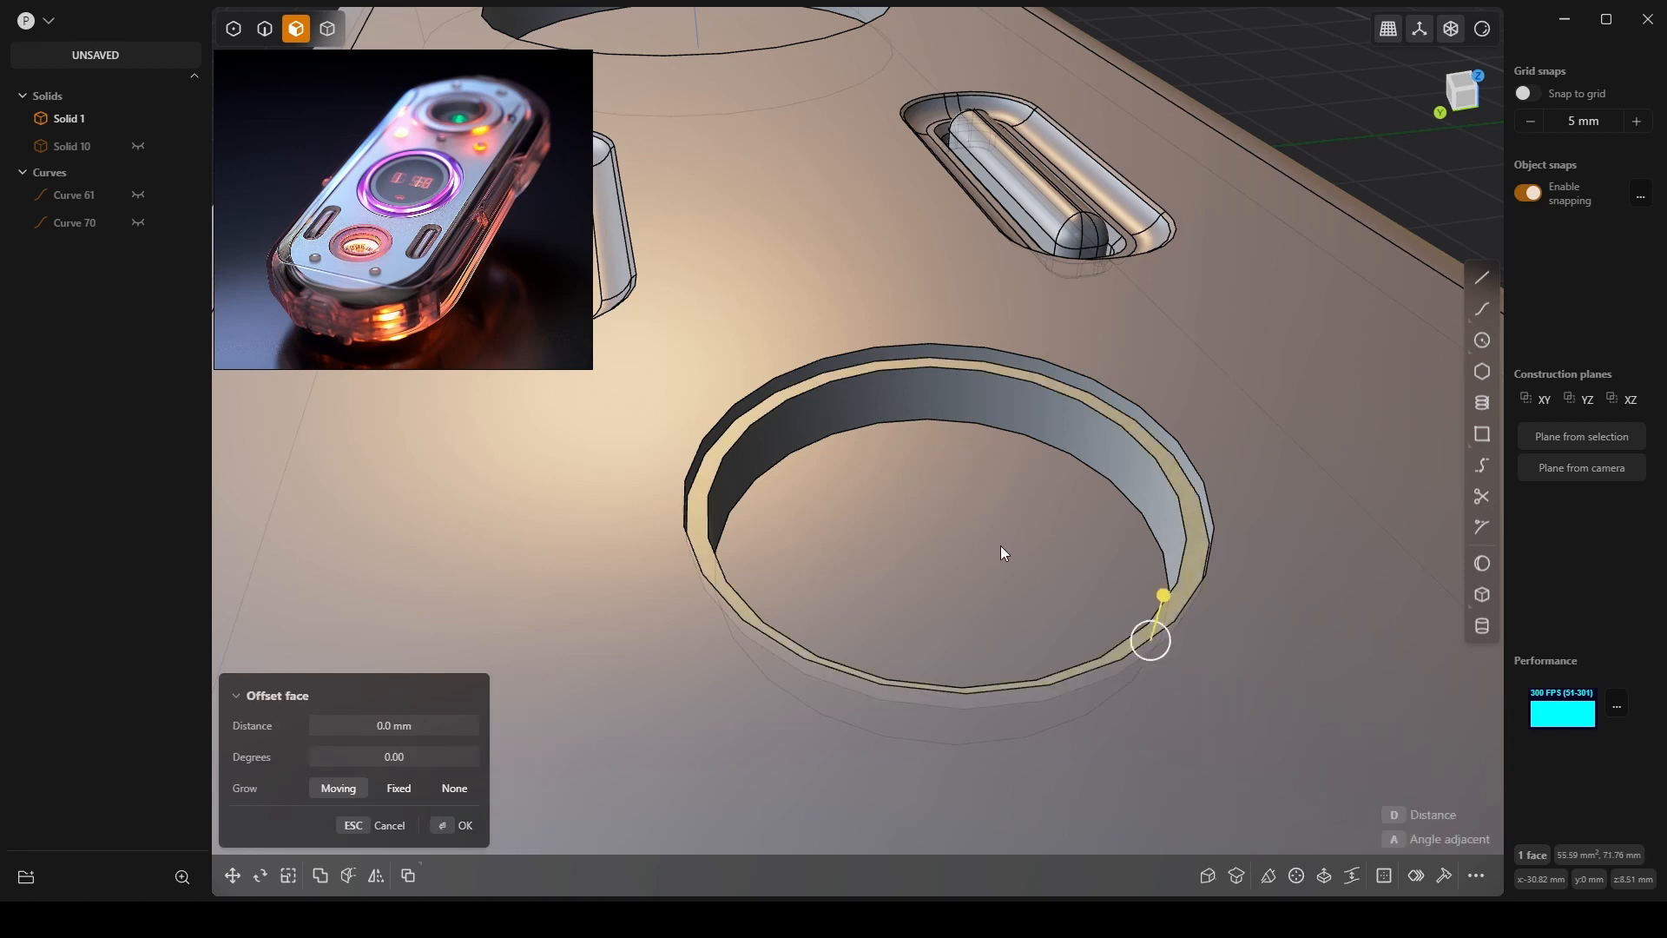
left_click(1001, 545)
key("g")
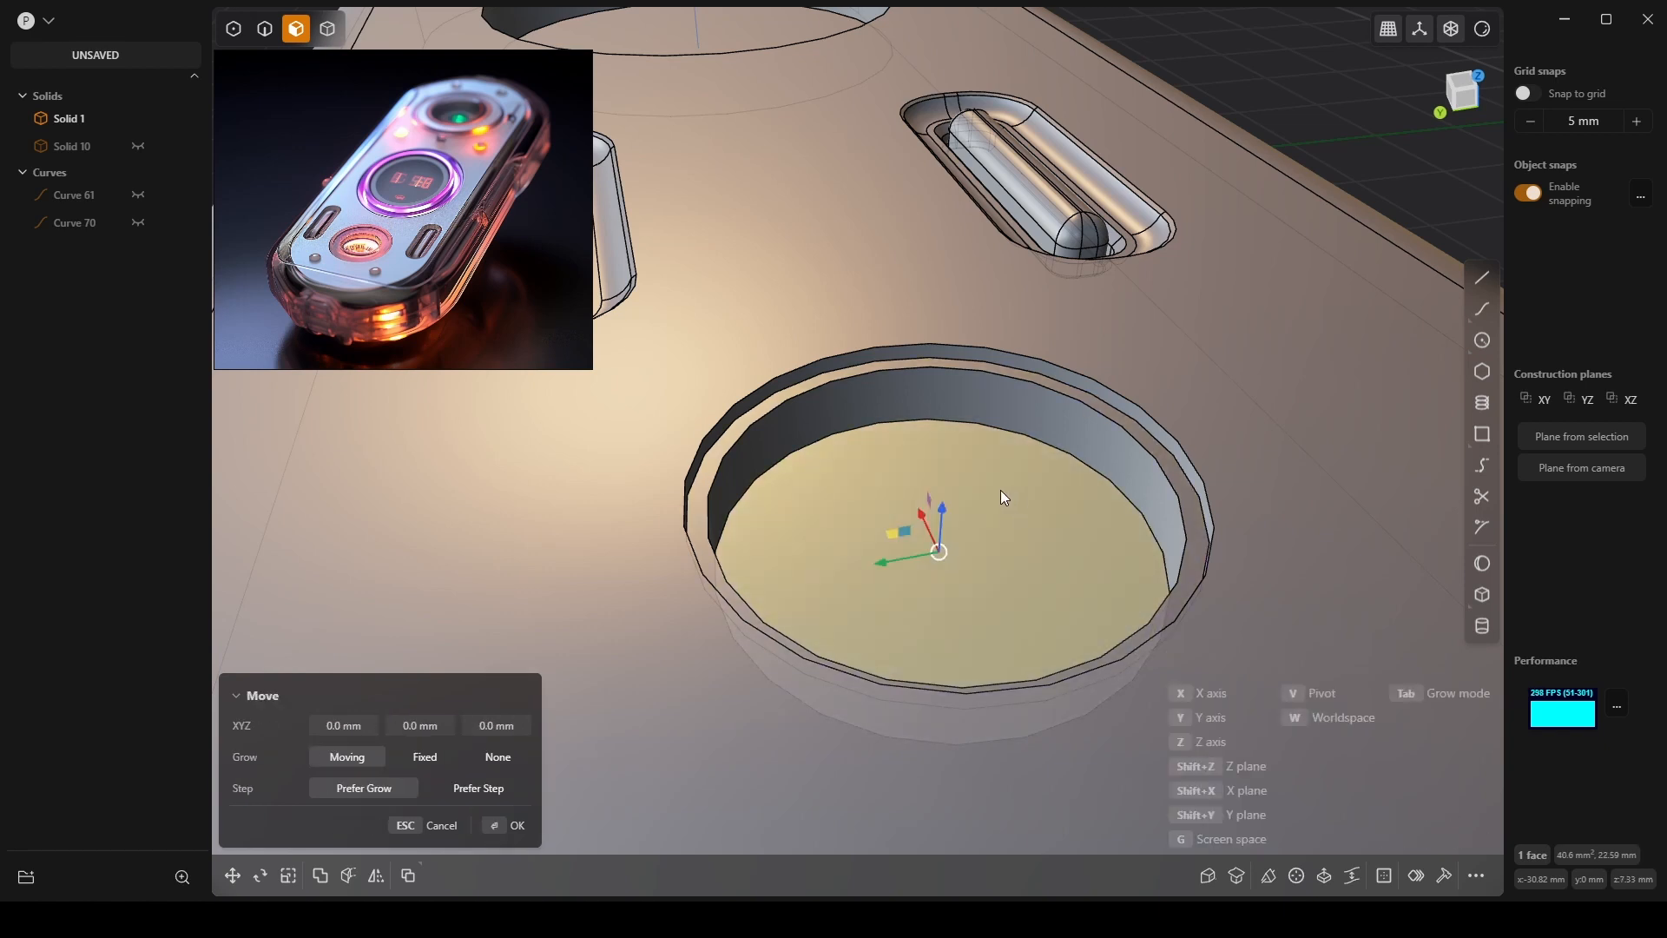
left_click_drag(945, 488, 990, 483)
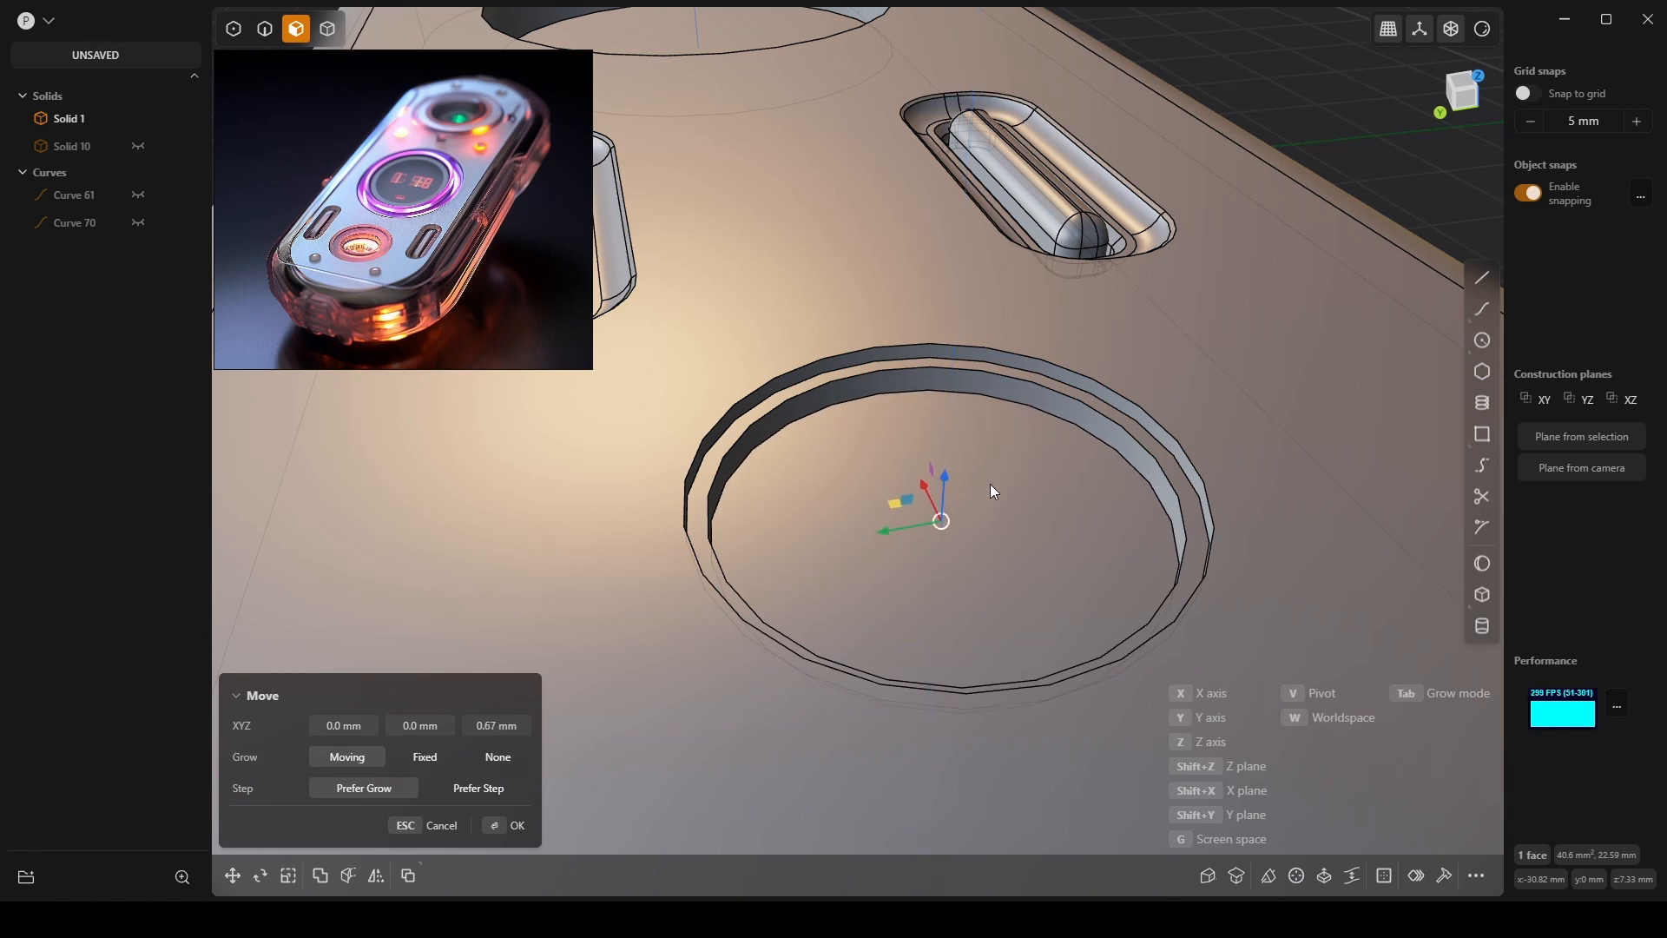
right_click(1092, 547)
Inset another ring on the hole floor and sink the inner disc into the recess.
key("o")
key("d")
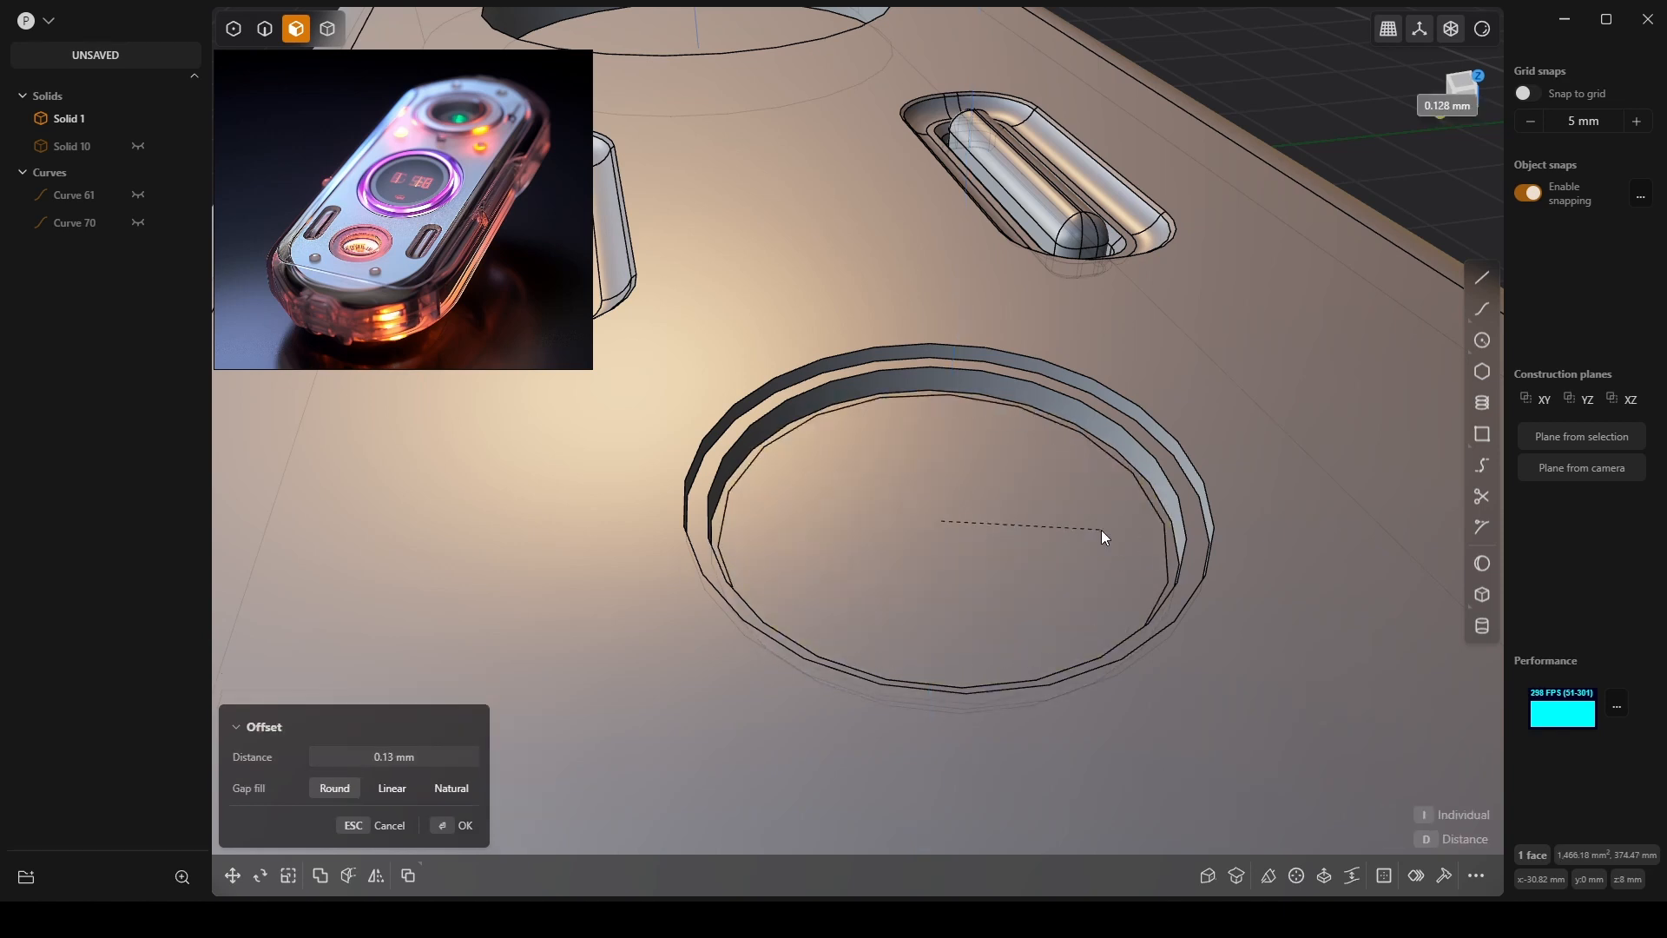
left_click(1143, 505)
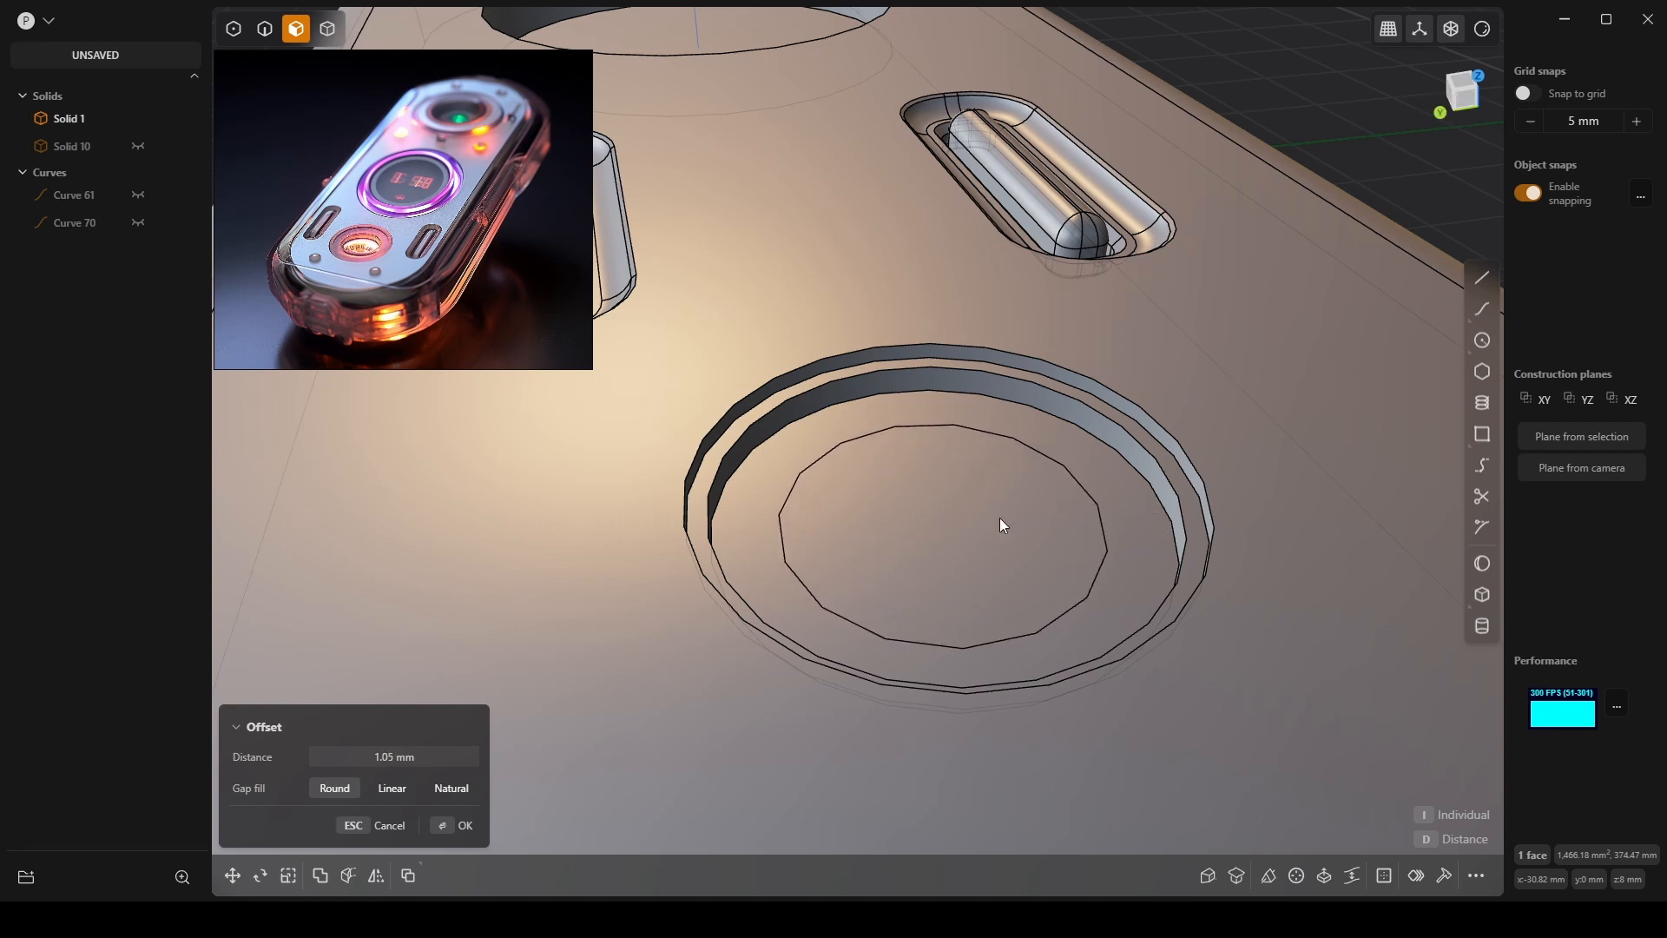
right_click(949, 582)
left_click(924, 528)
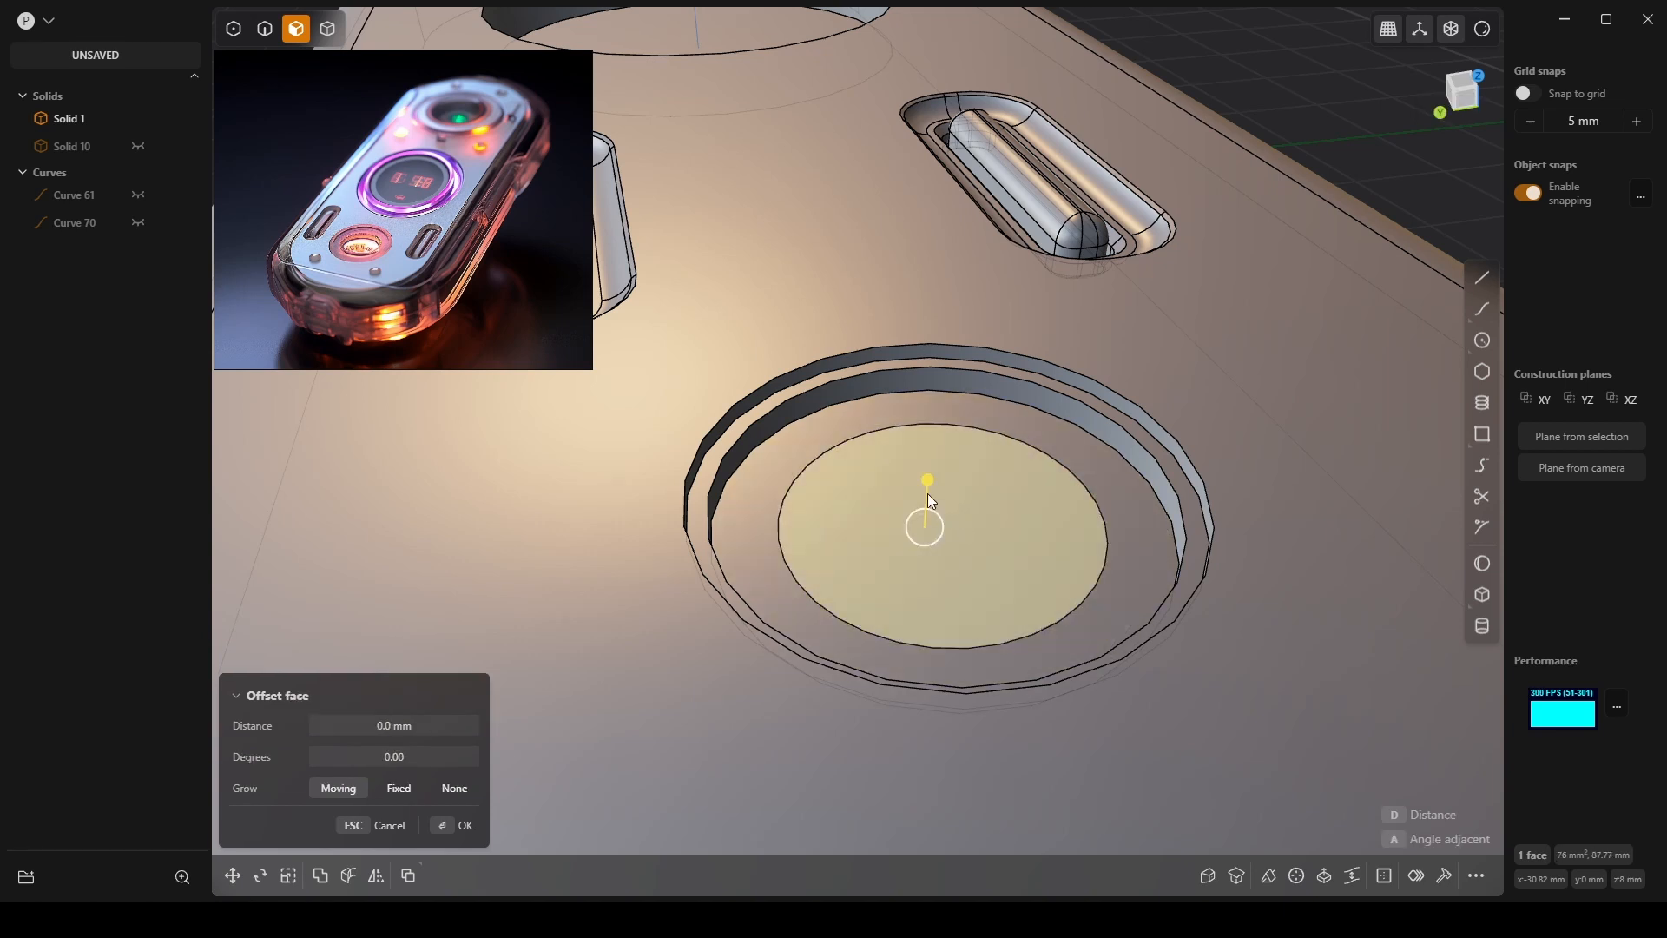
left_click_drag(927, 483, 931, 526)
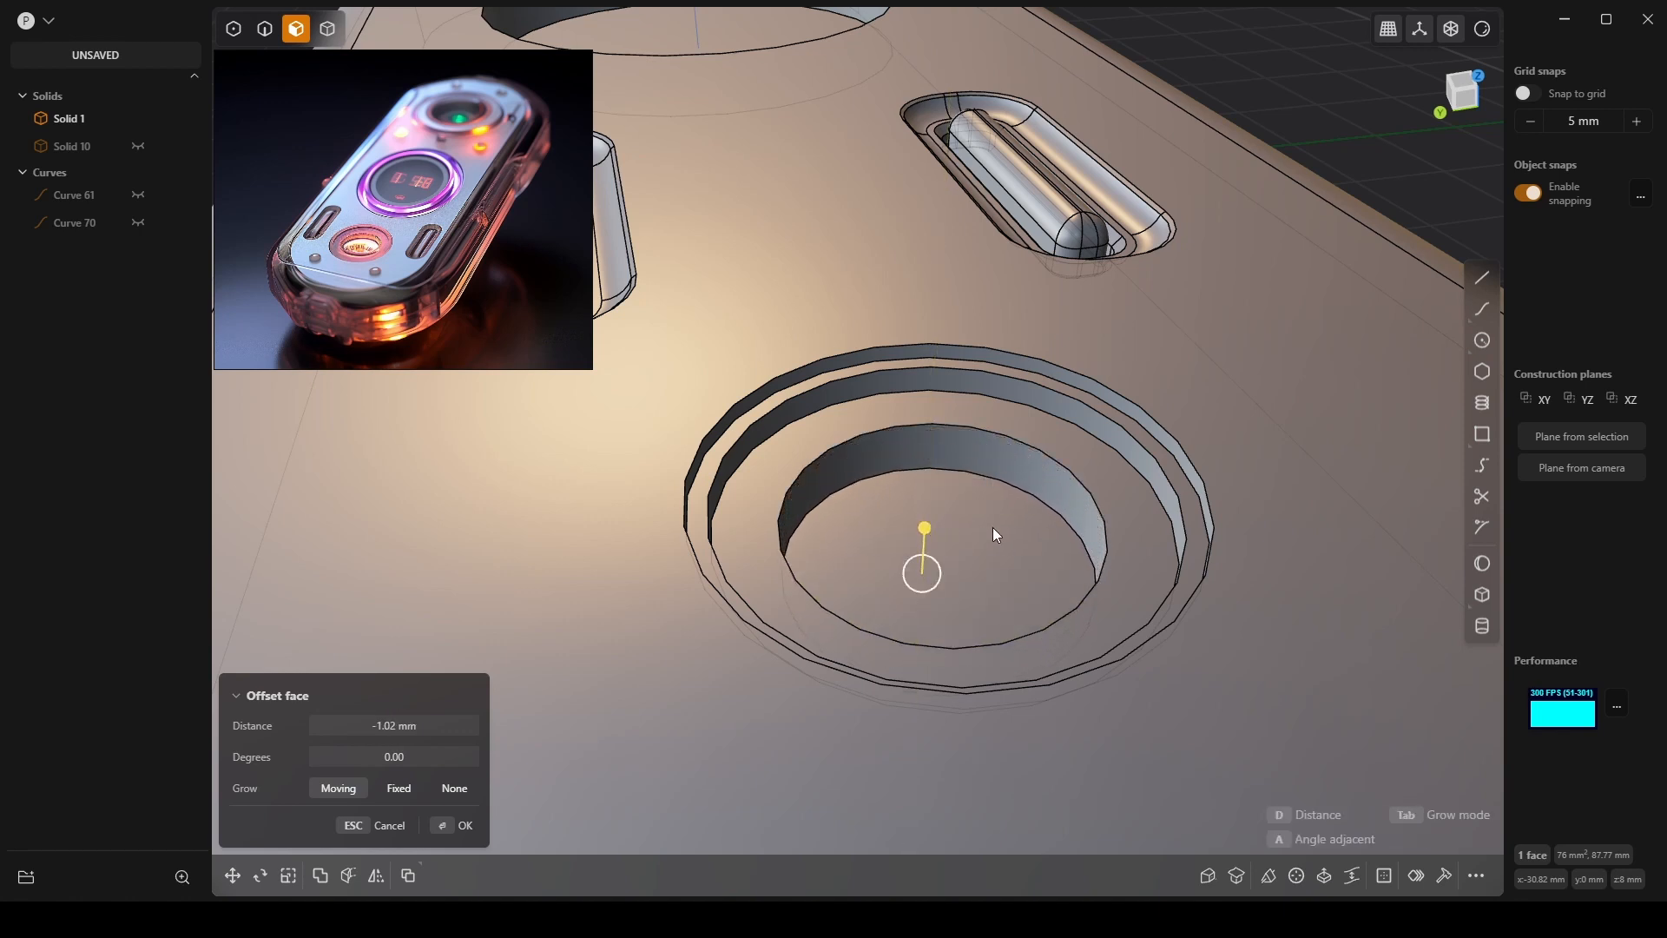
left_click(951, 575)
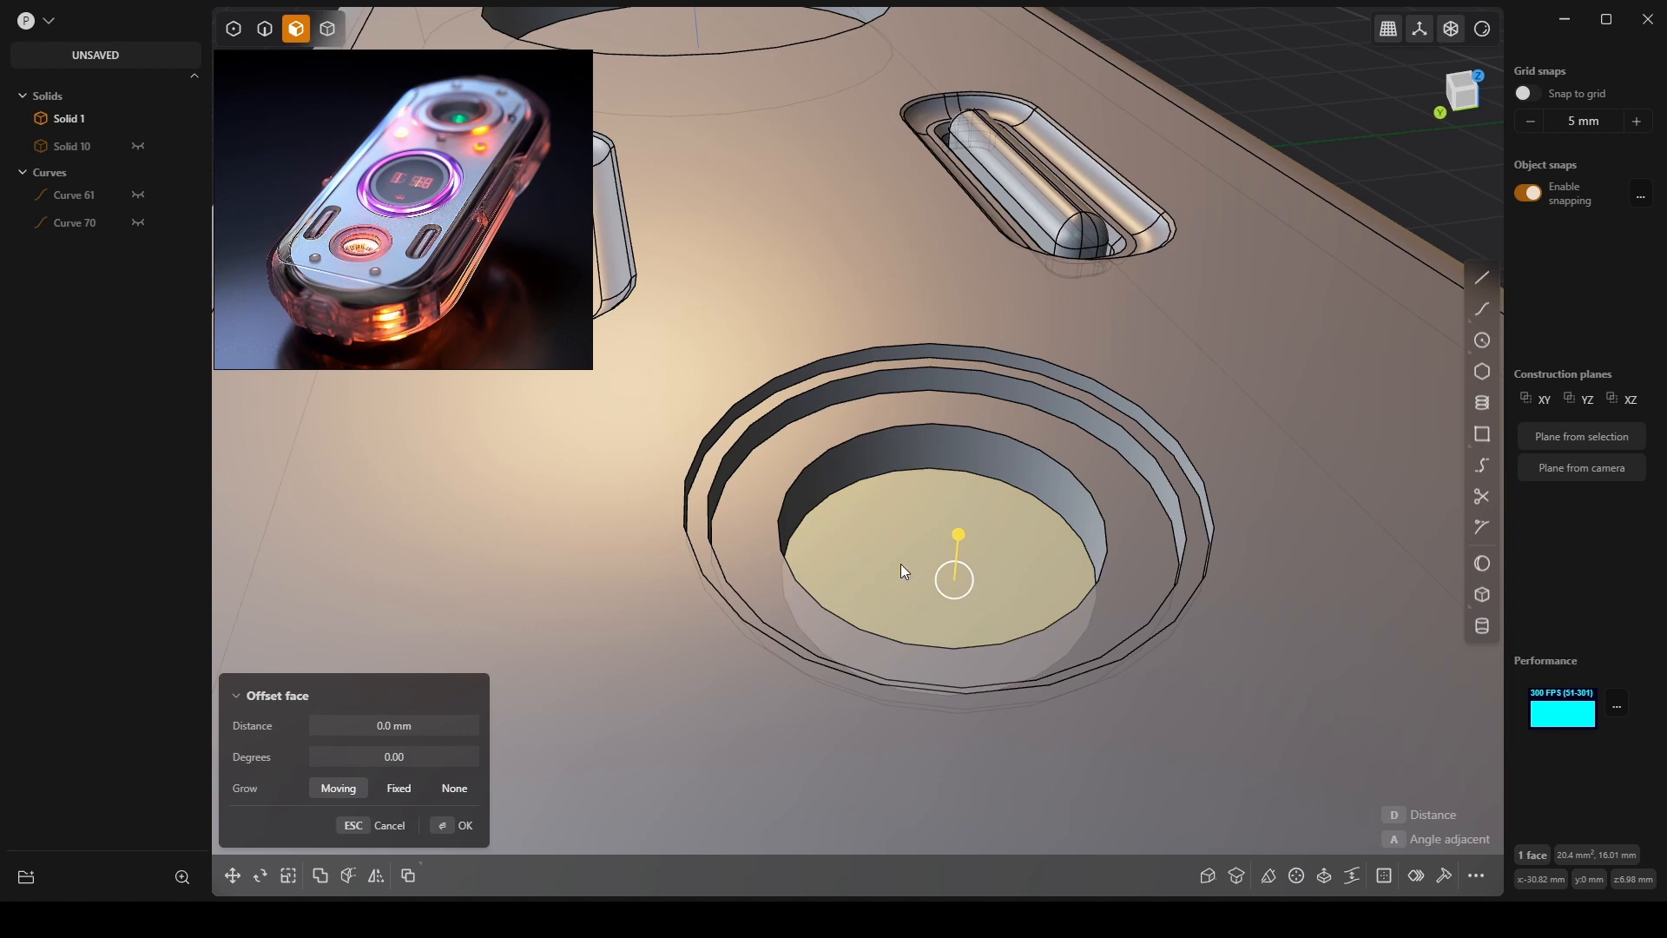
Fillet the inner pocket's top edge.
left_click(930, 472)
mouse_move(935, 467)
left_mouse_down()
mouse_move(956, 450)
mouse_move(918, 456)
mouse_move(934, 457)
left_mouse_up()
key("Return")
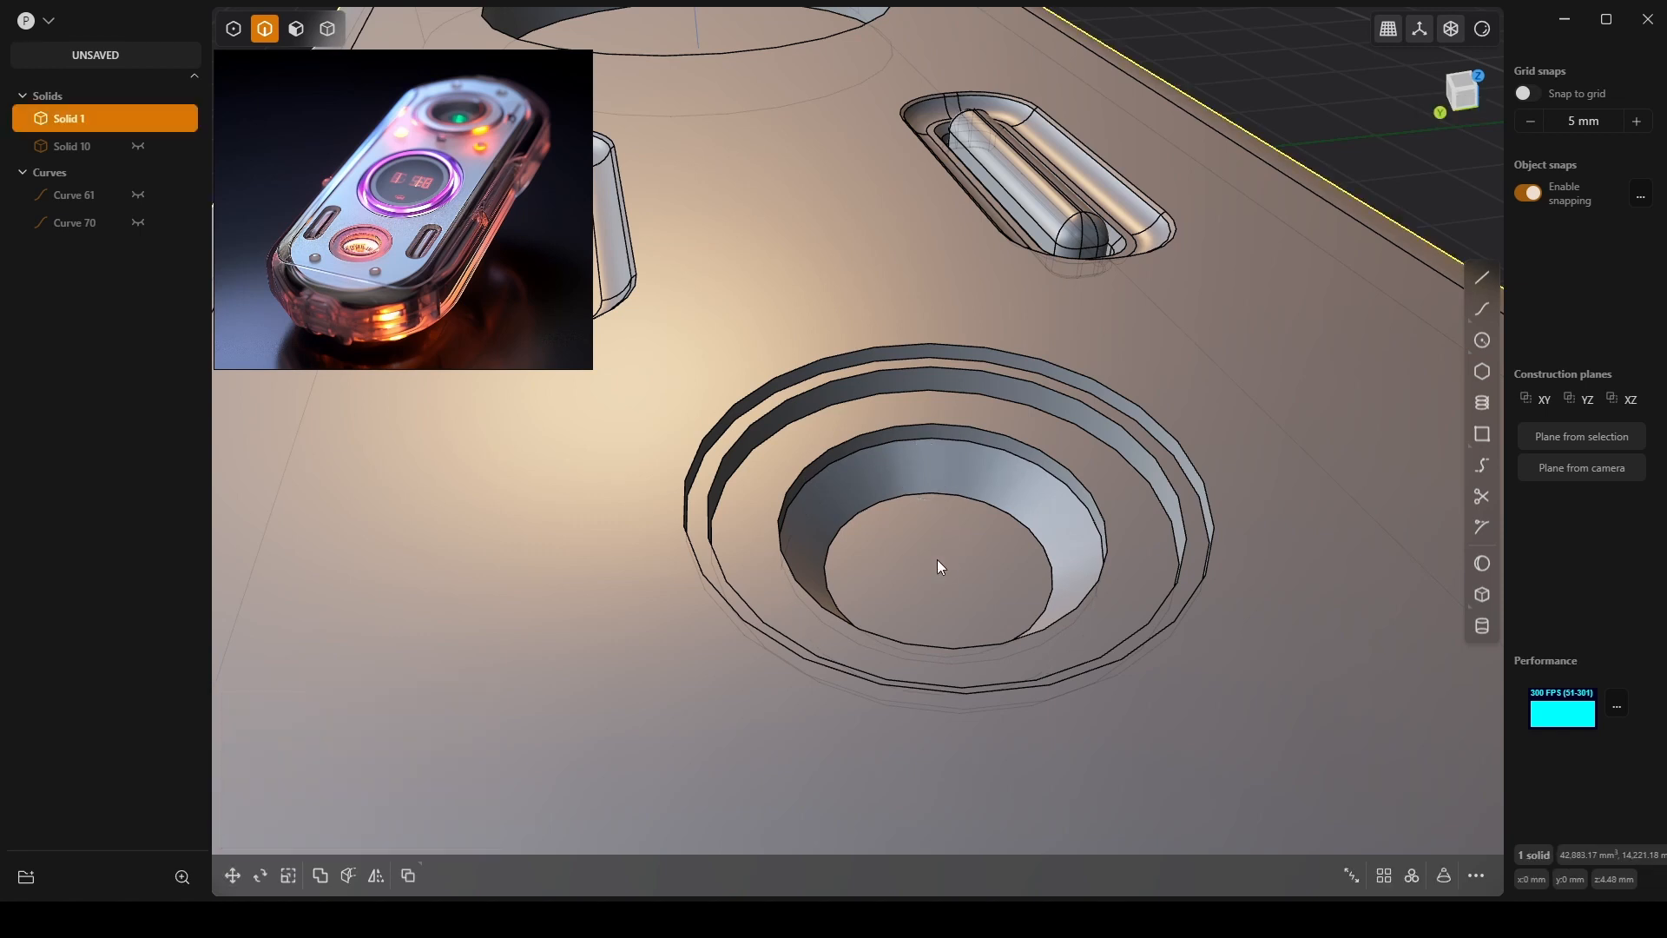
left_click(960, 576)
Extrude the pocket's floor face as a shallow cut.
key("3")
left_click(930, 559)
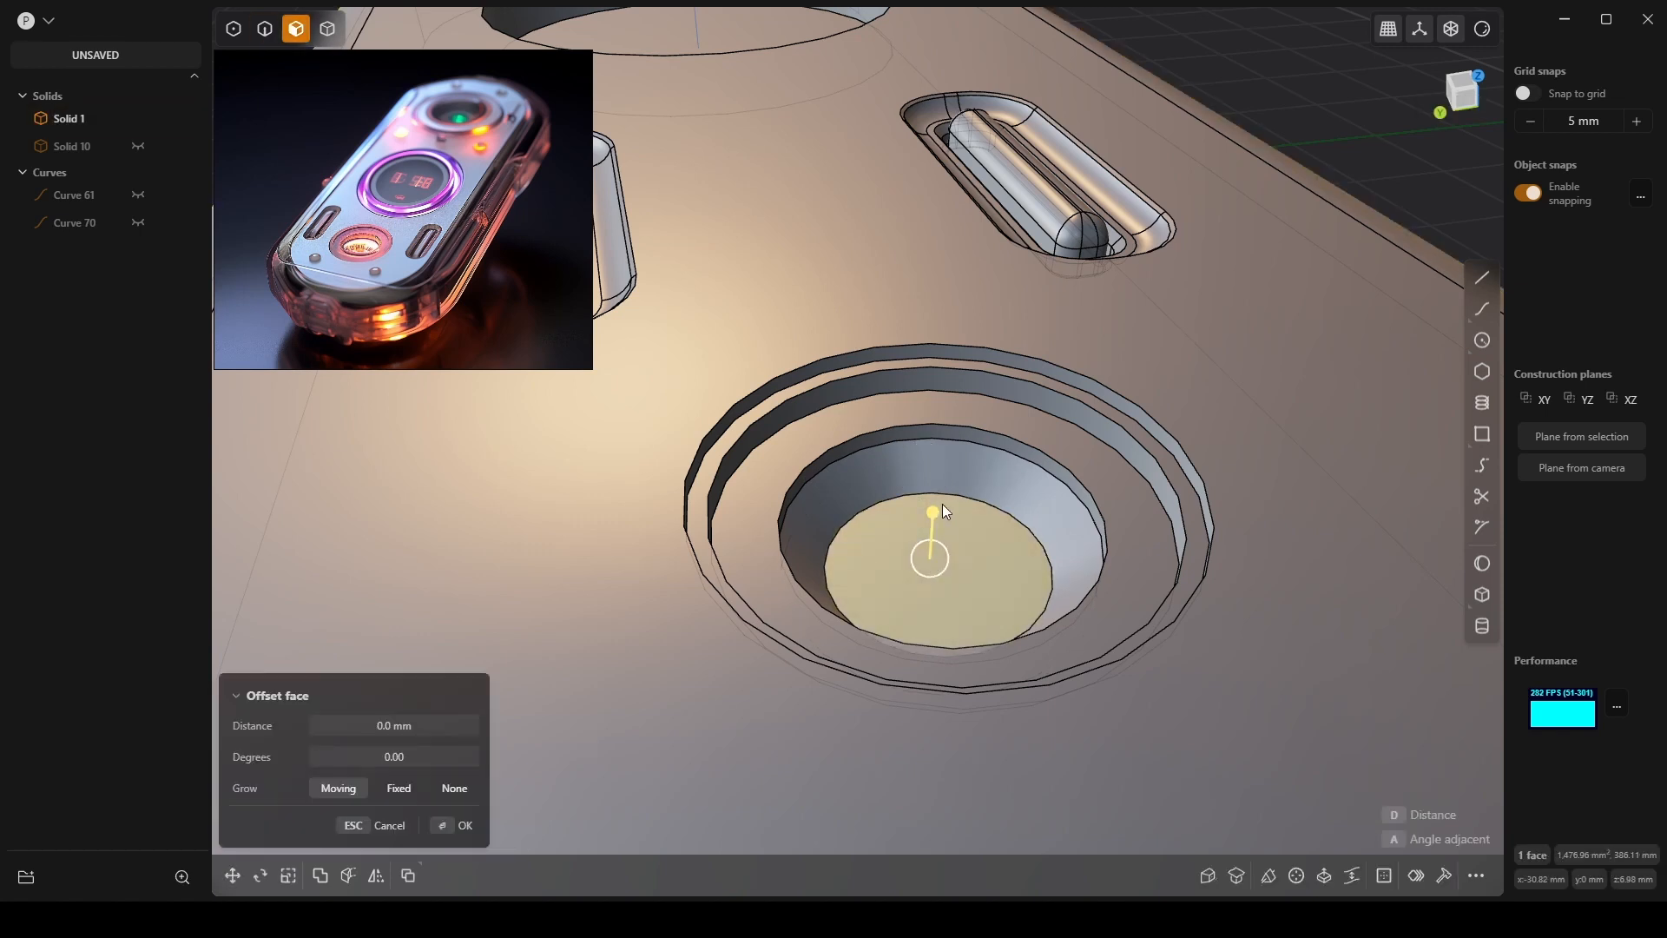
left_click_drag(927, 507, 951, 528)
key("Escape")
key("e")
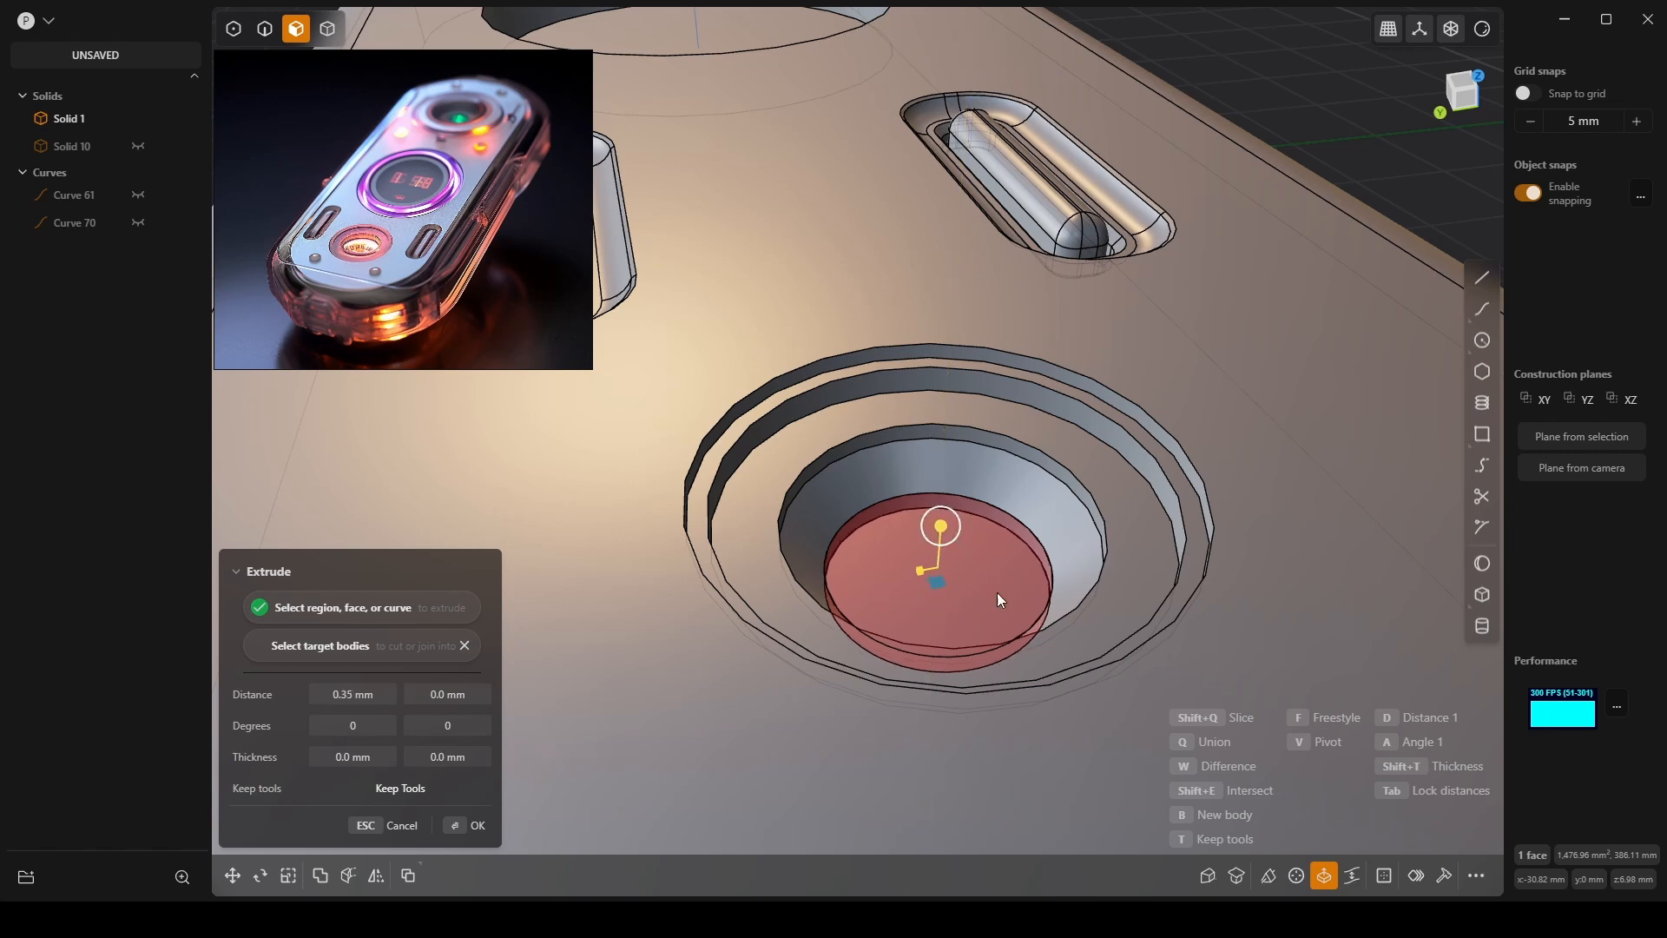
key("Return")
middle_click_drag(997, 592, 724, 509)
scroll(781, 526, "down", 10)
scroll(722, 503, "down", 10)
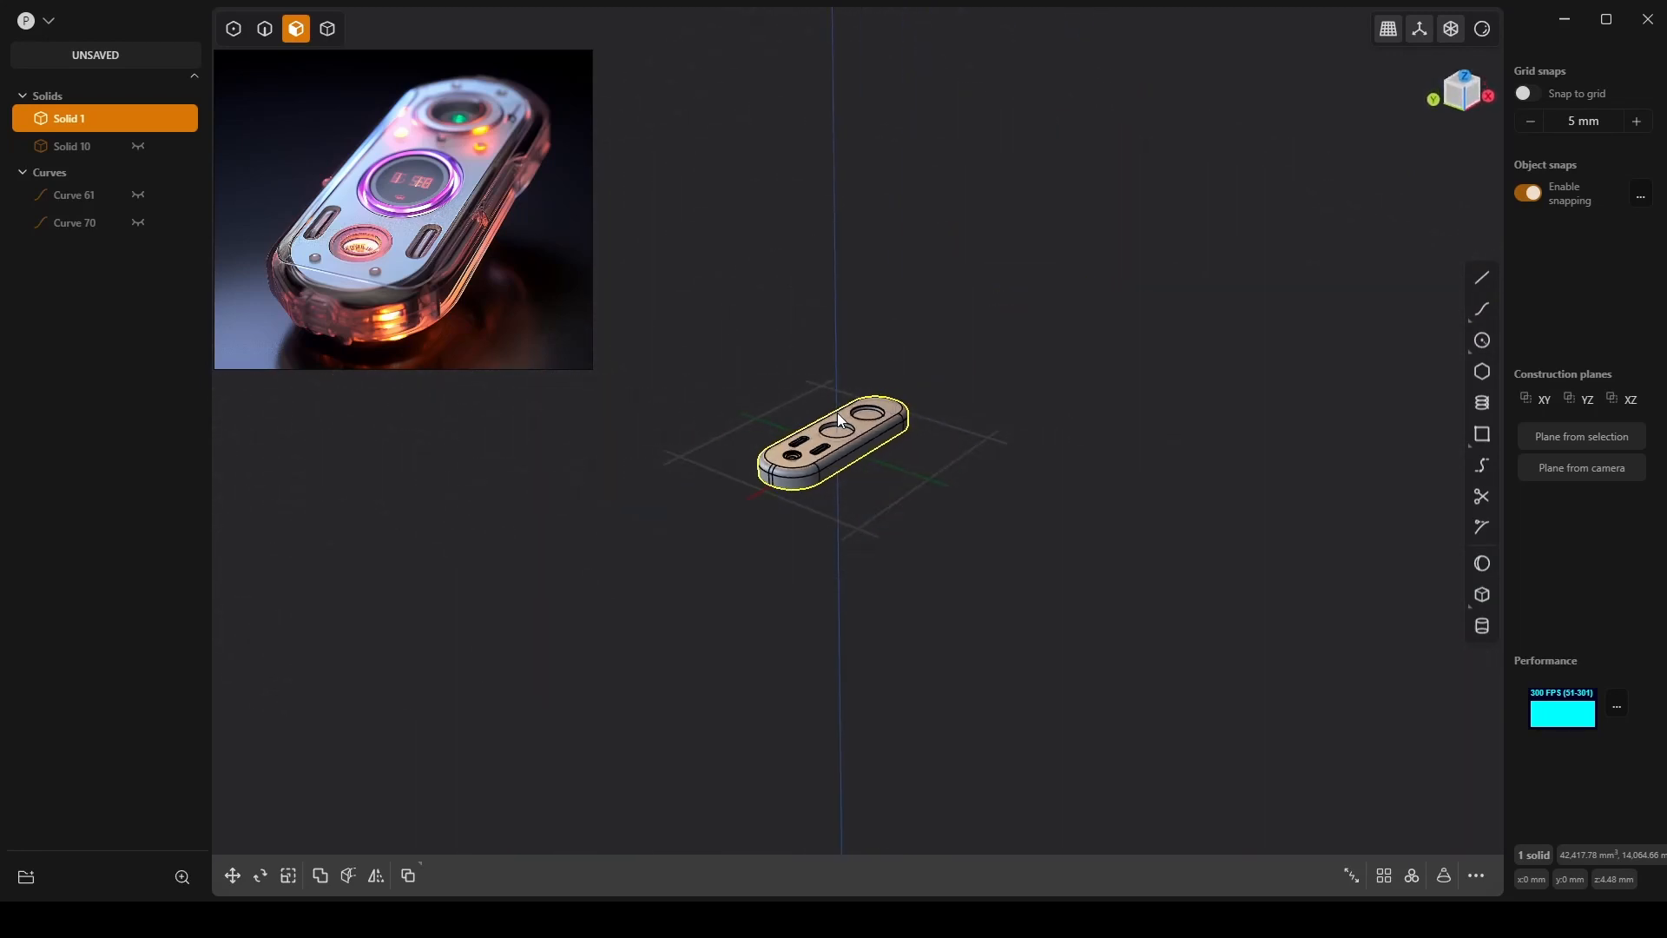
Inset the end hole's floor 0.91 mm and sink the inner face about 1.09 mm.
scroll(837, 414, "up", 10)
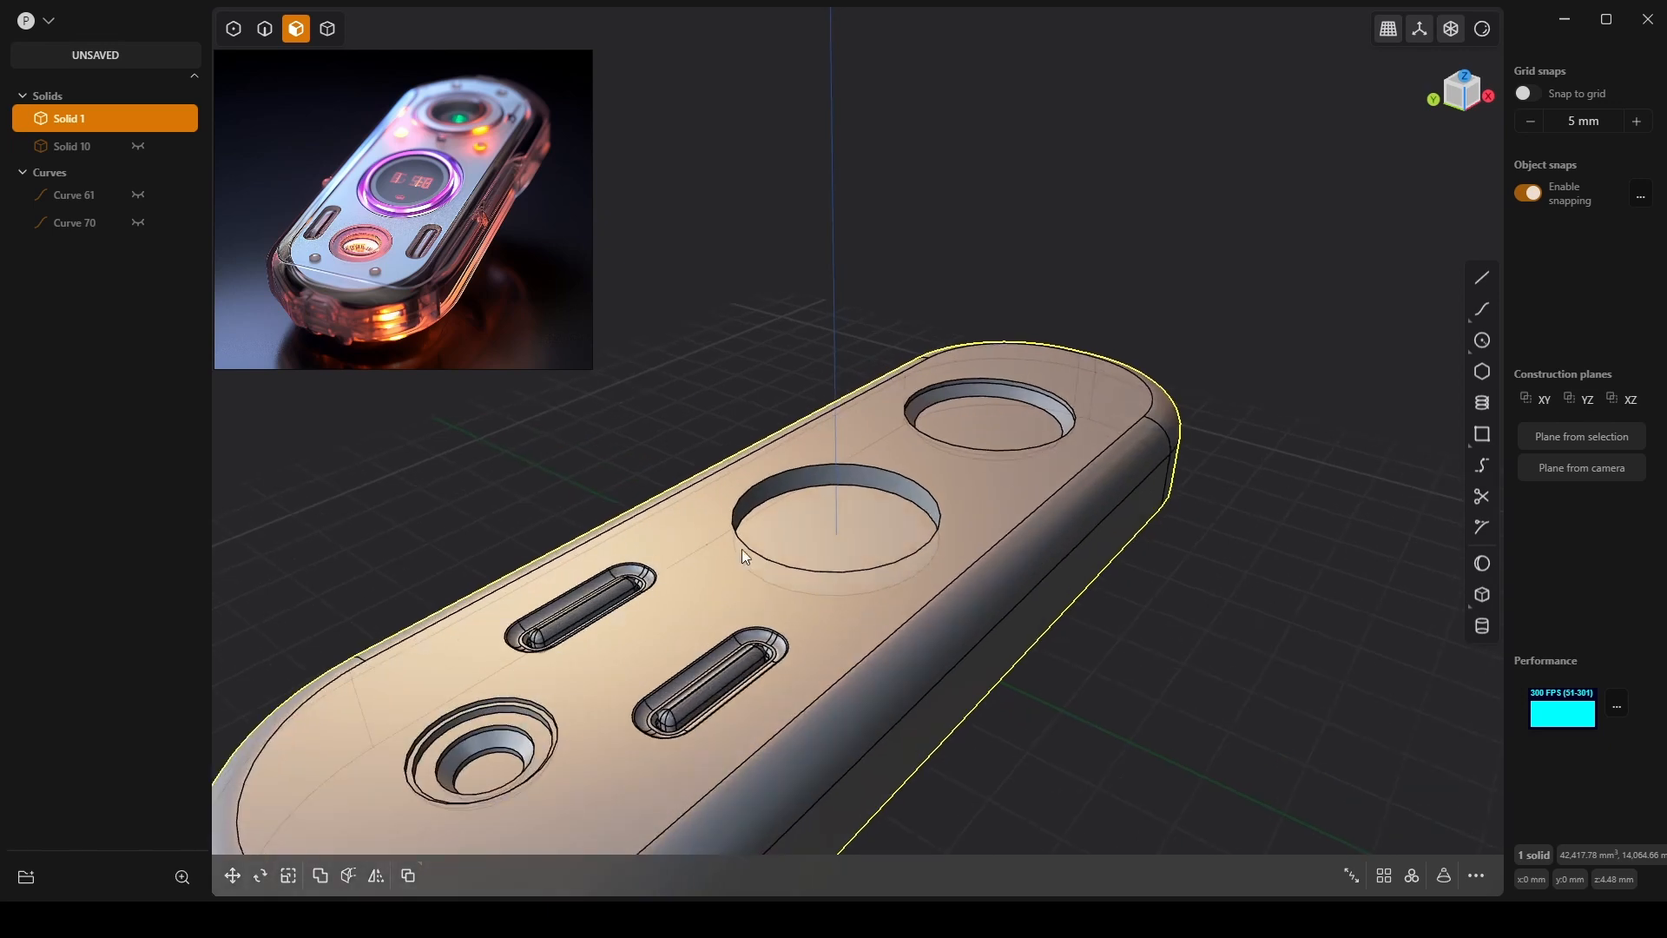
middle_click_drag(710, 510, 677, 685)
scroll(871, 401, "up", 3)
scroll(928, 343, "up", 3)
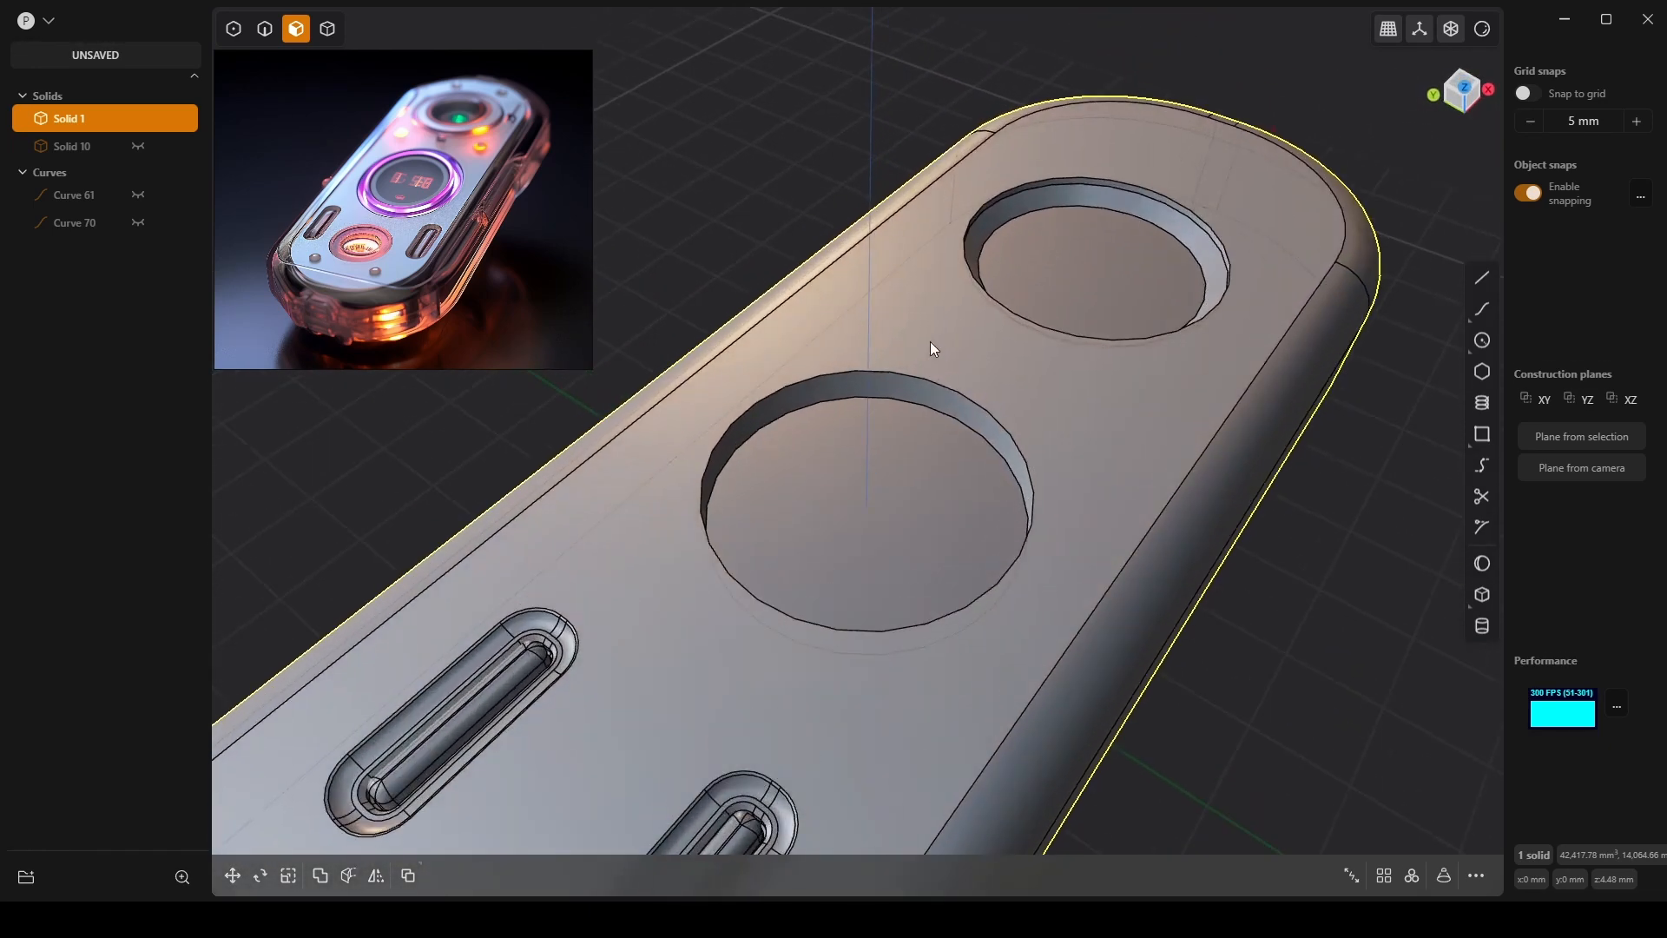
middle_click_drag(919, 404, 836, 476, "shift")
middle_click_drag(1033, 438, 936, 565, "shift")
scroll(938, 384, "up", 6)
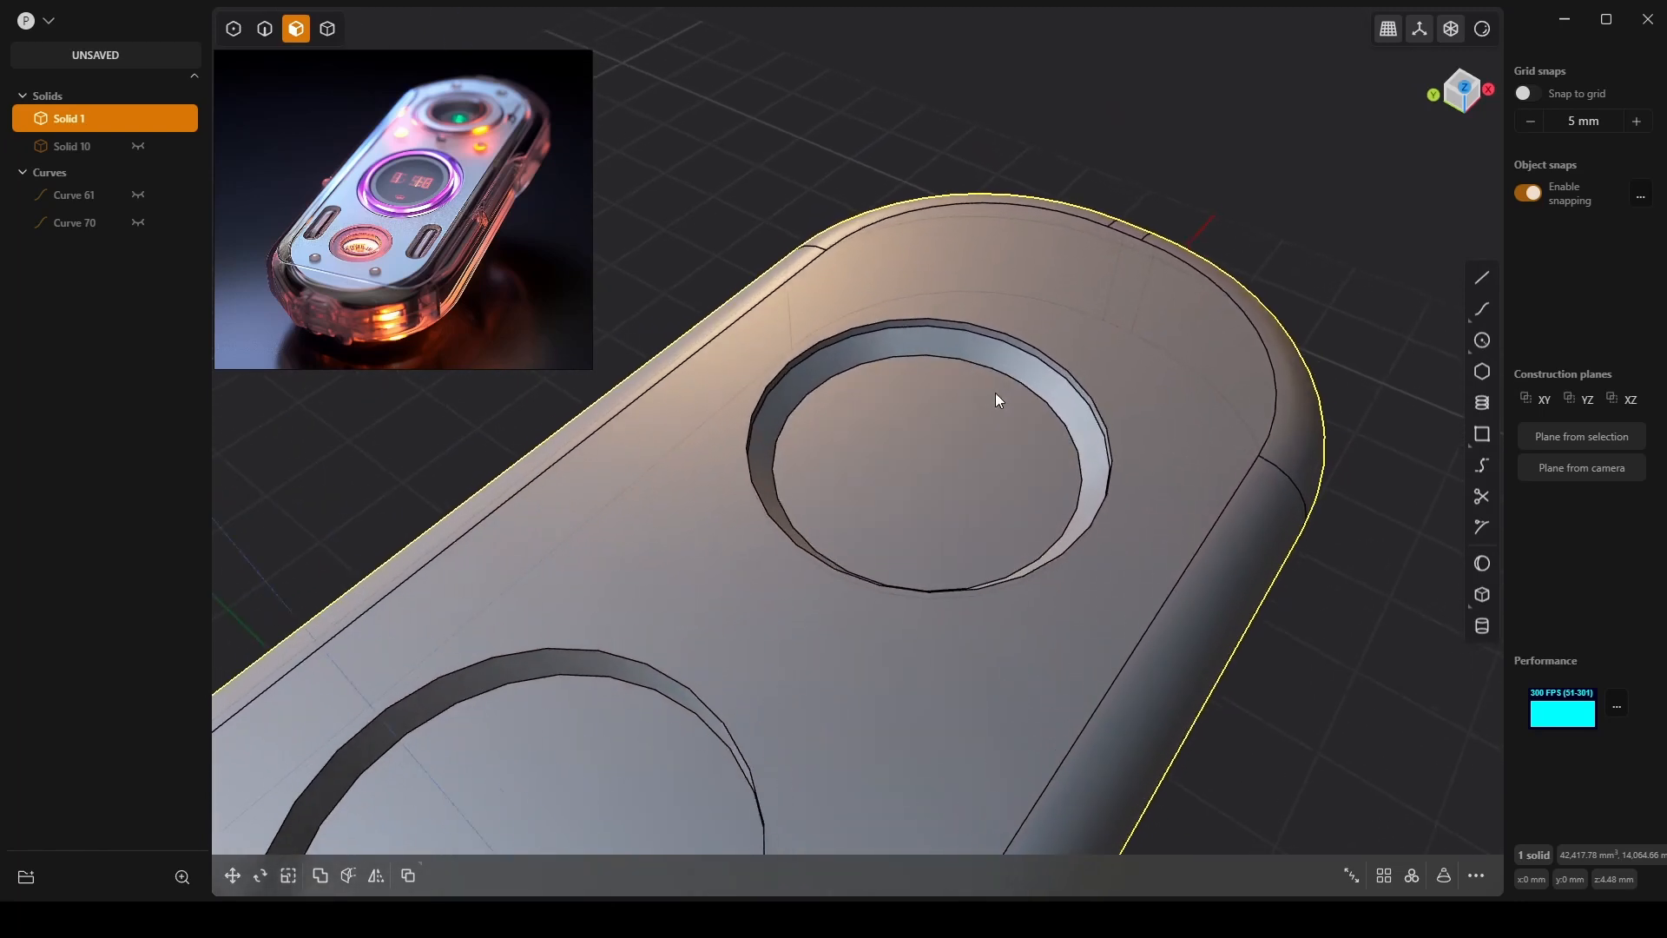
left_click(971, 435)
key("o")
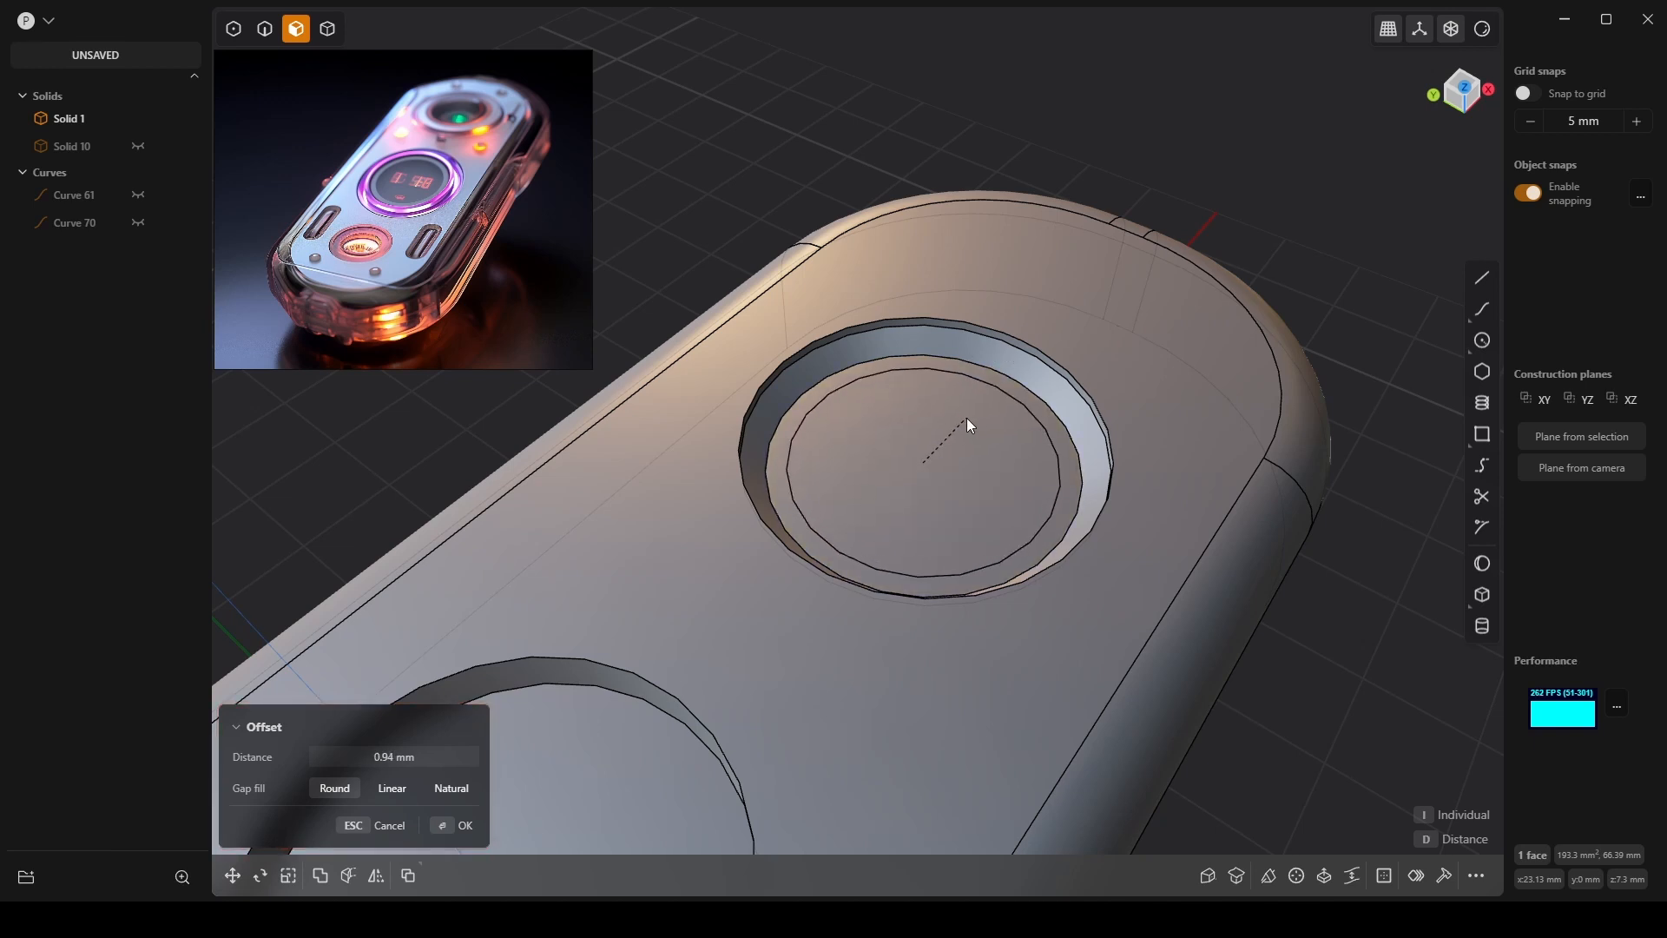
left_click(956, 441)
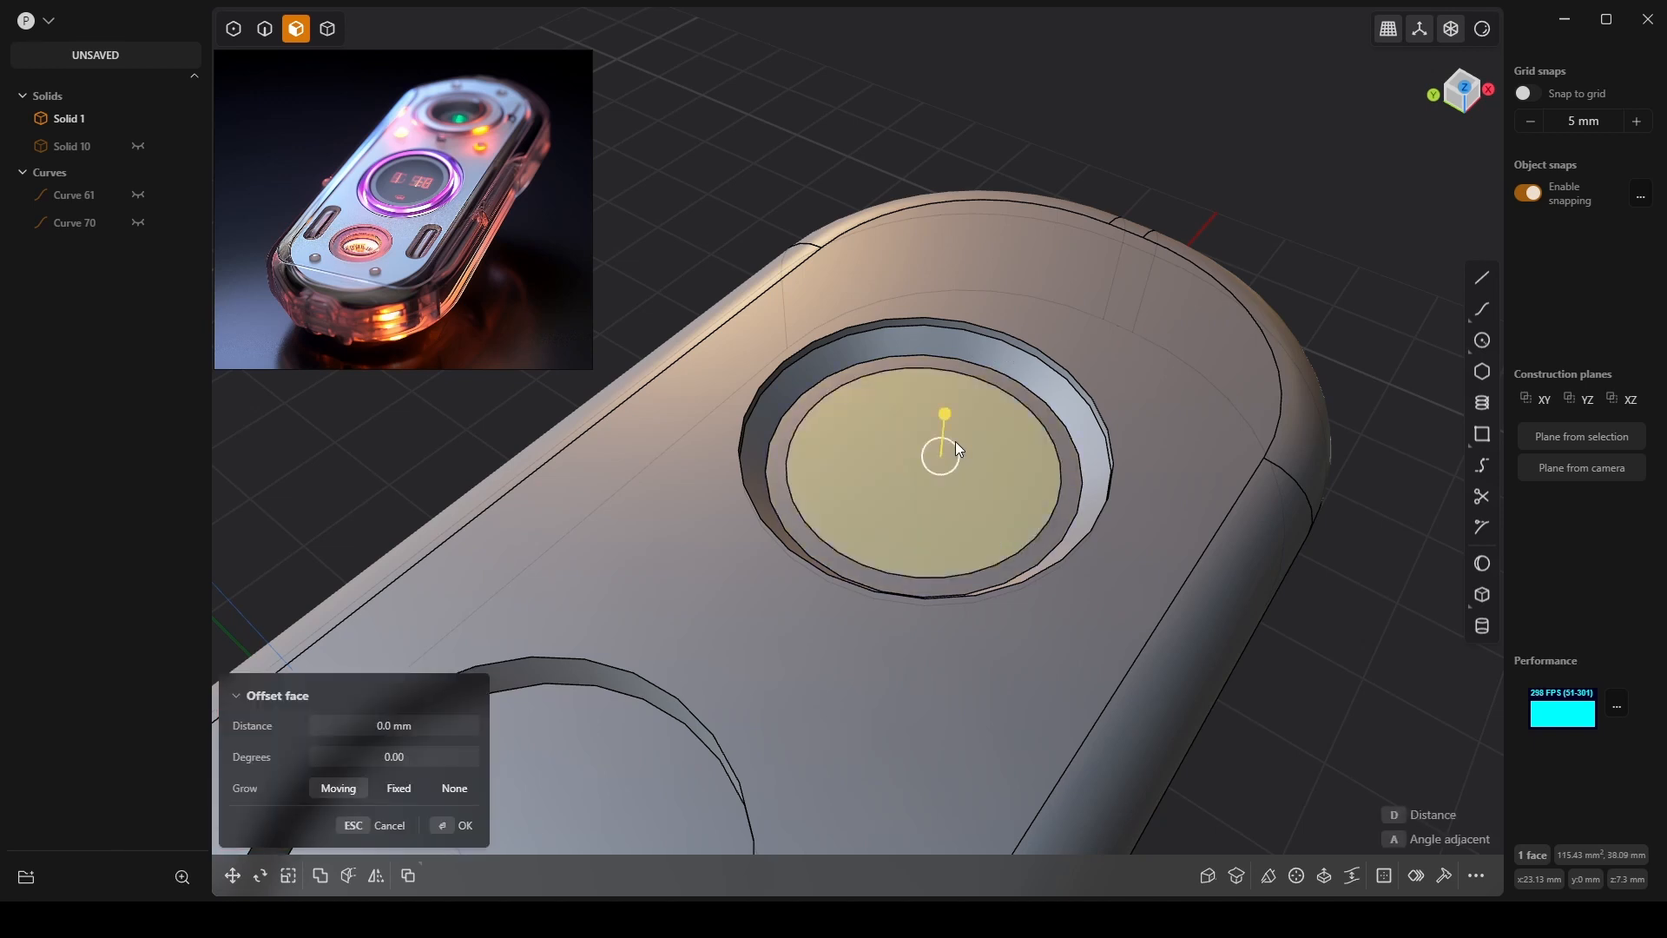
left_click_drag(946, 414, 944, 430)
Fillet the inner step's edge with a roughly -1.06 mm offset, then select the inner floor.
key("2")
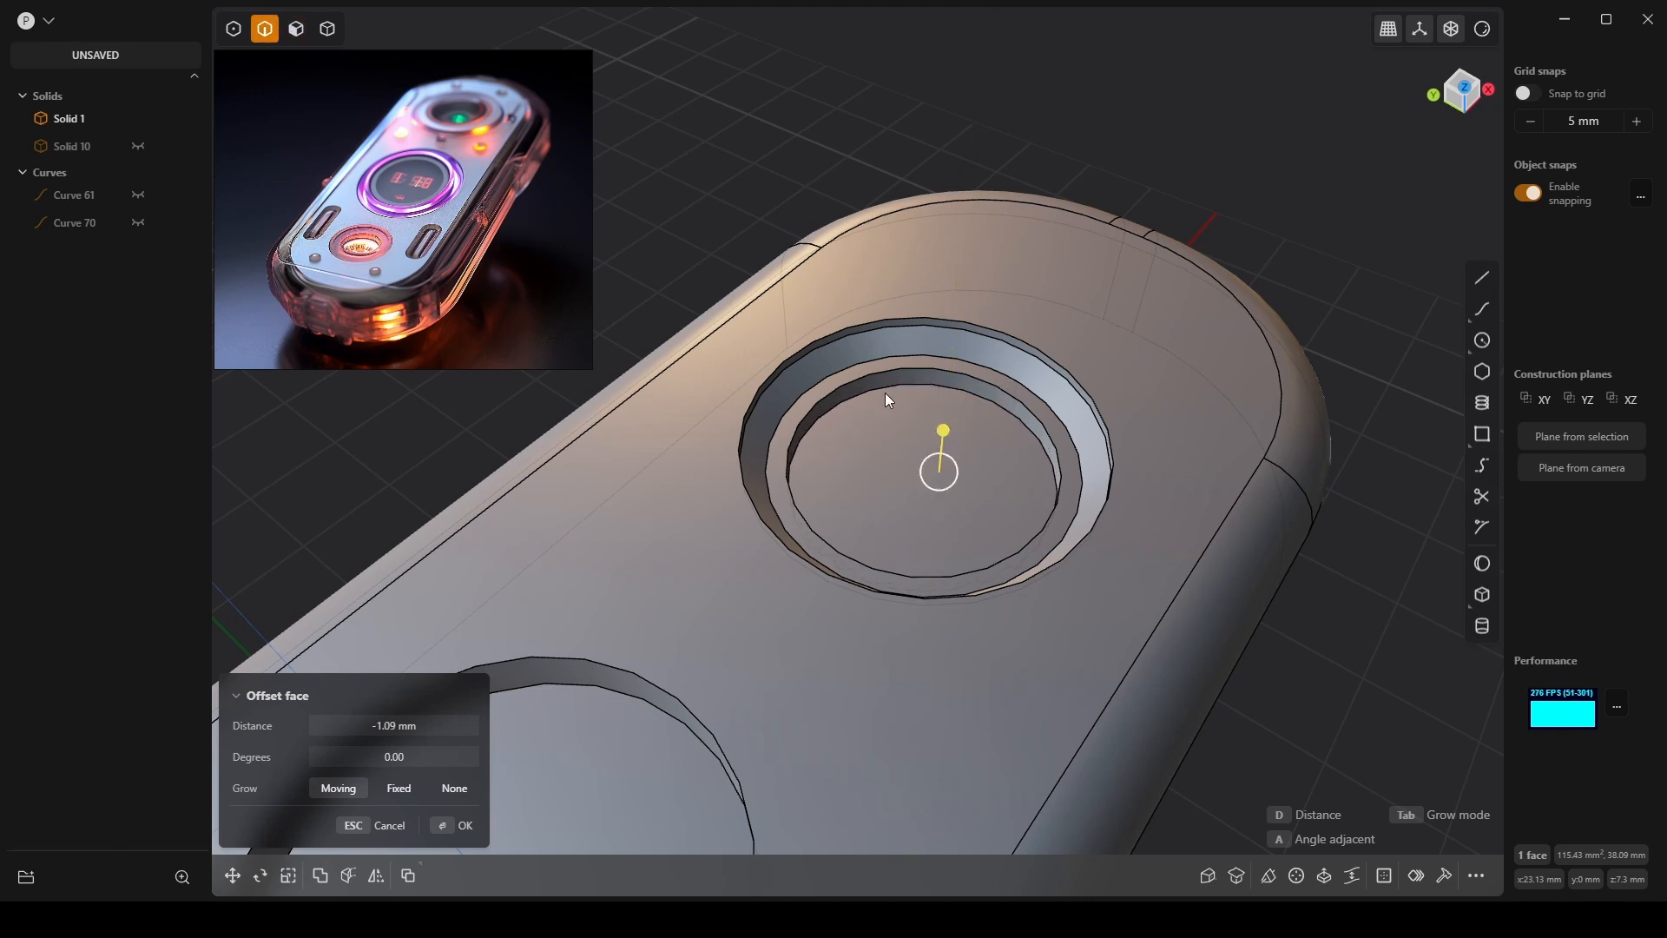
right_click(884, 392)
left_click(926, 383)
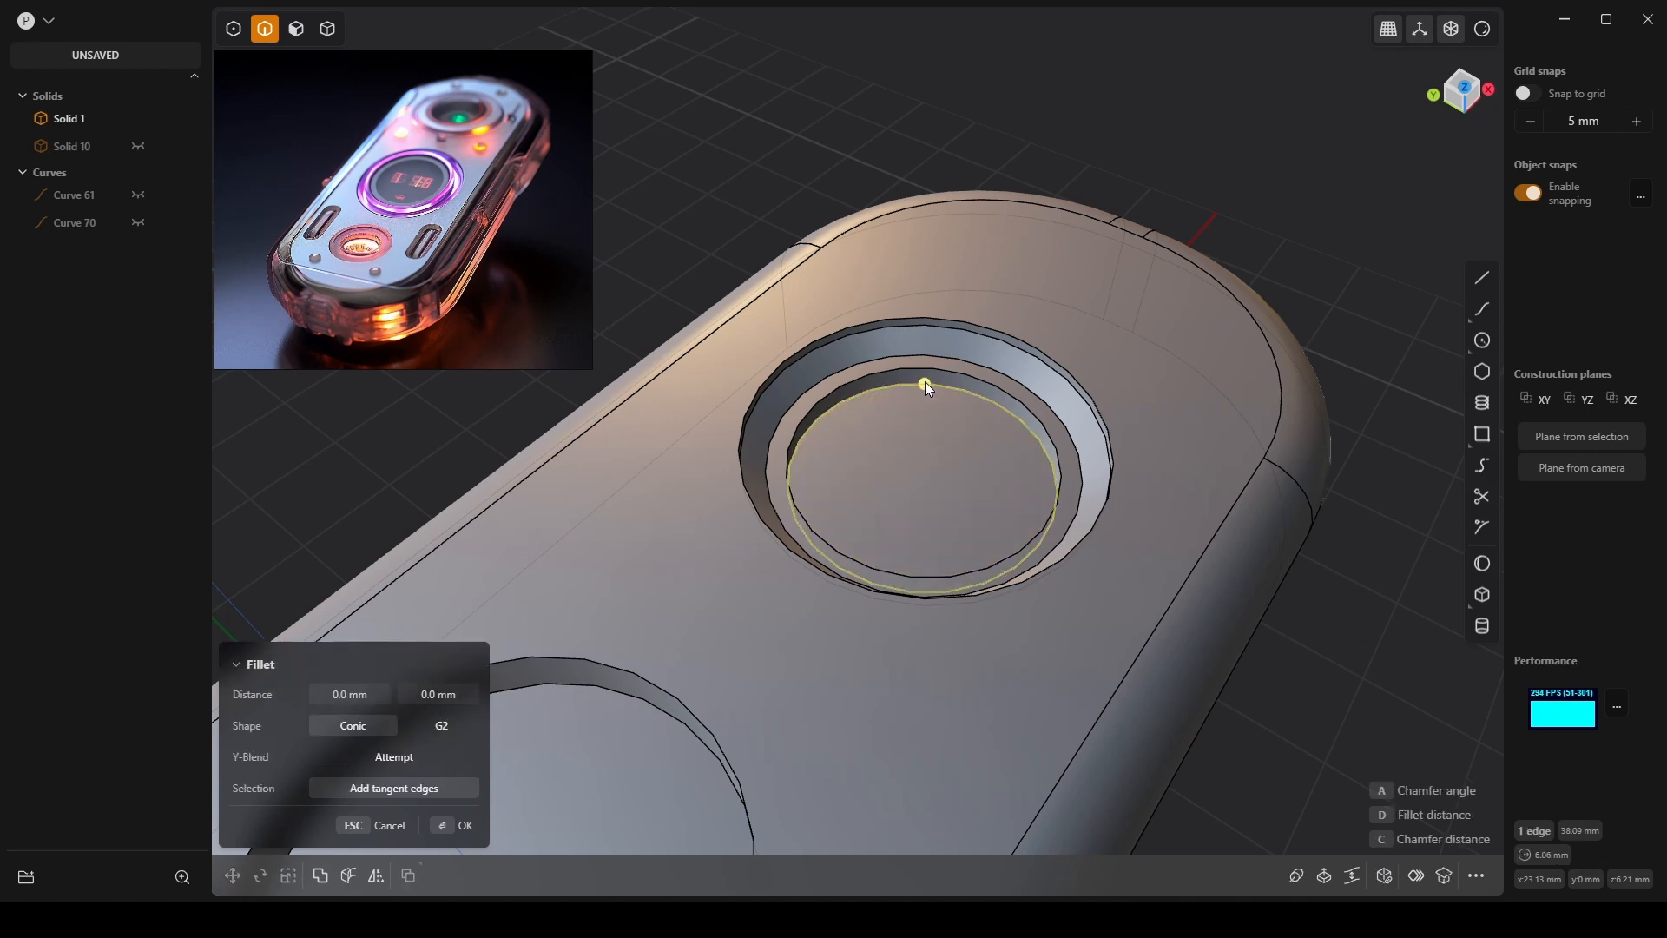
mouse_move(926, 383)
left_mouse_down()
mouse_move(943, 383)
mouse_move(931, 420)
mouse_move(972, 398)
mouse_move(980, 363)
mouse_move(1030, 361)
mouse_move(925, 385)
left_mouse_up()
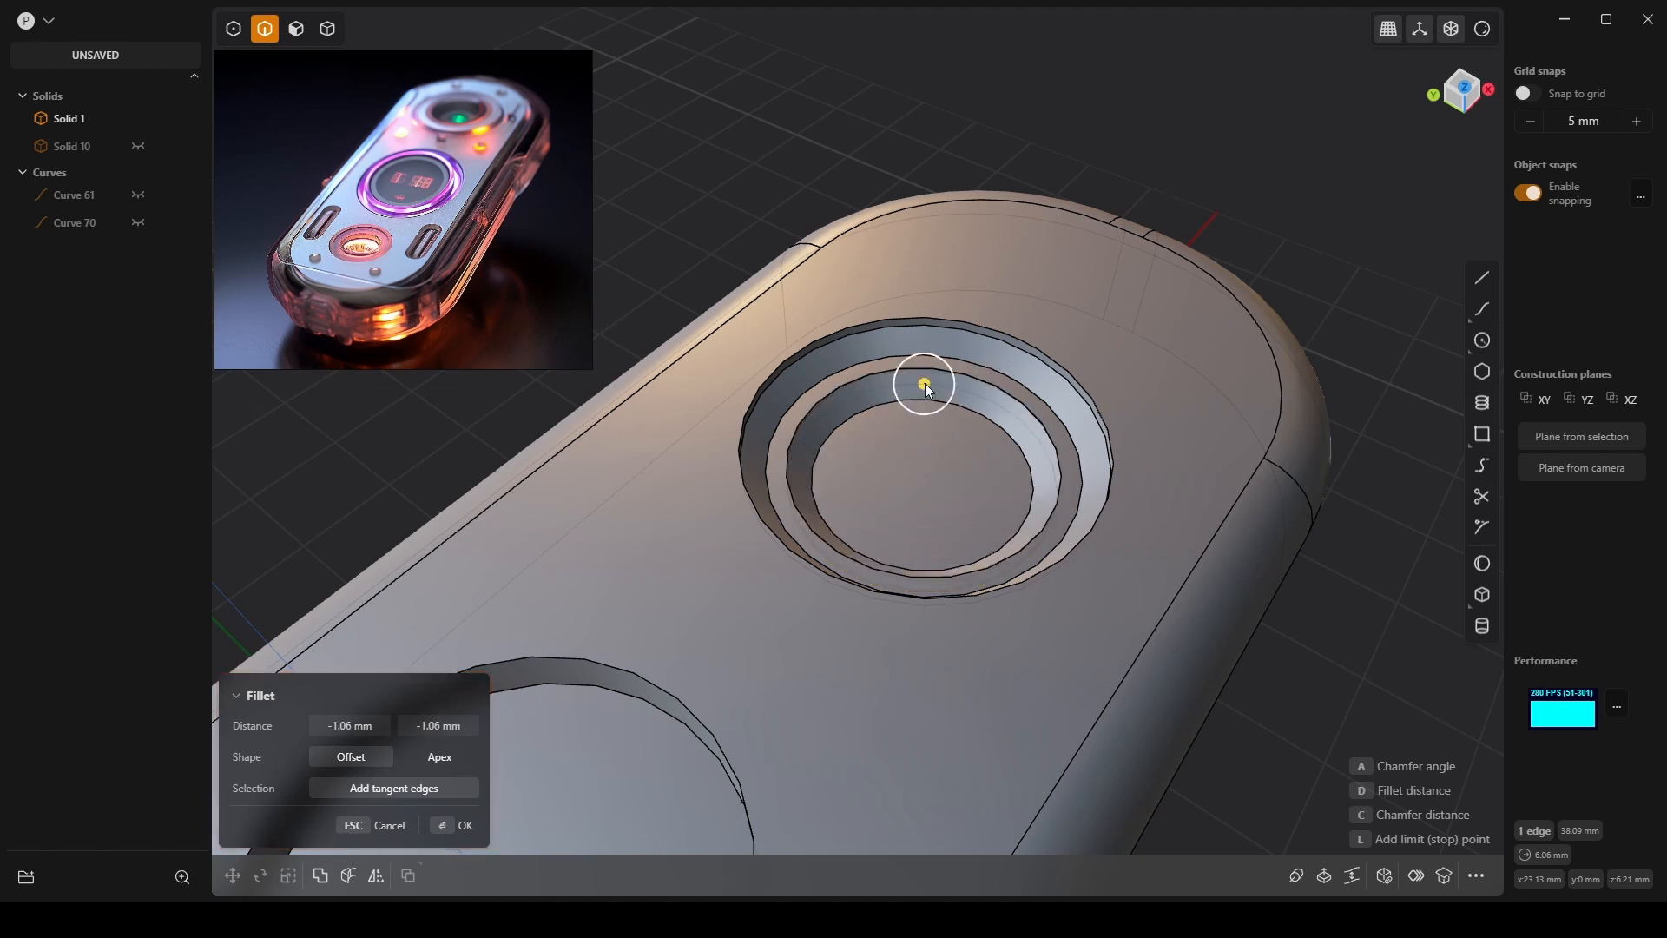
key("Return")
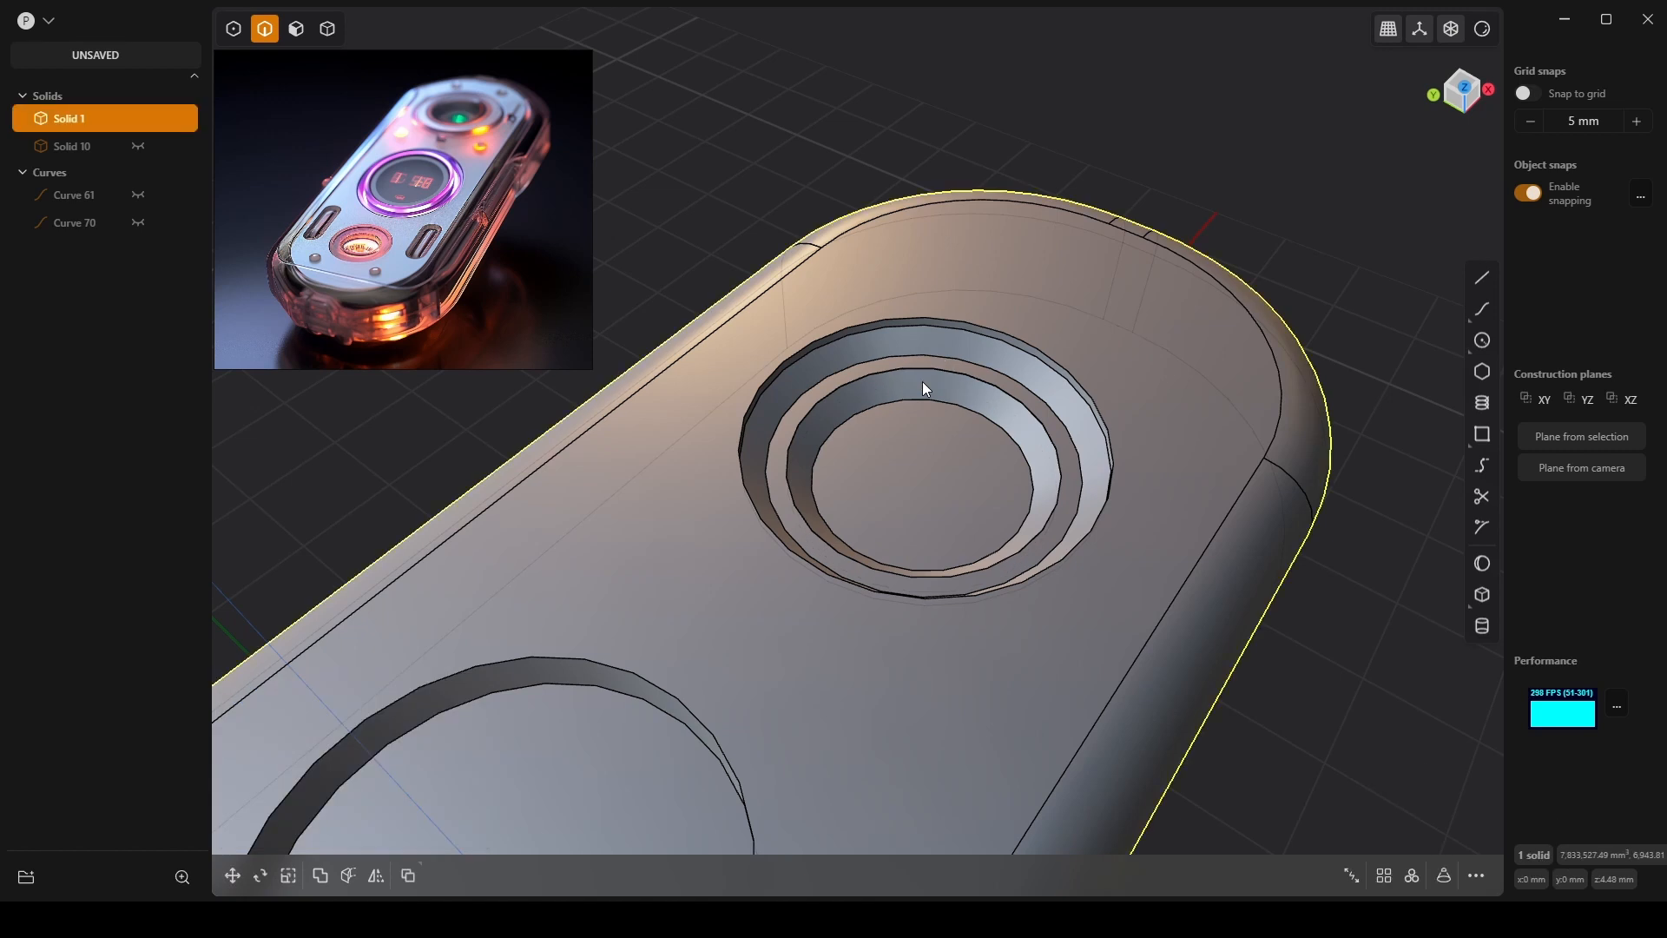
key("Escape")
key("3")
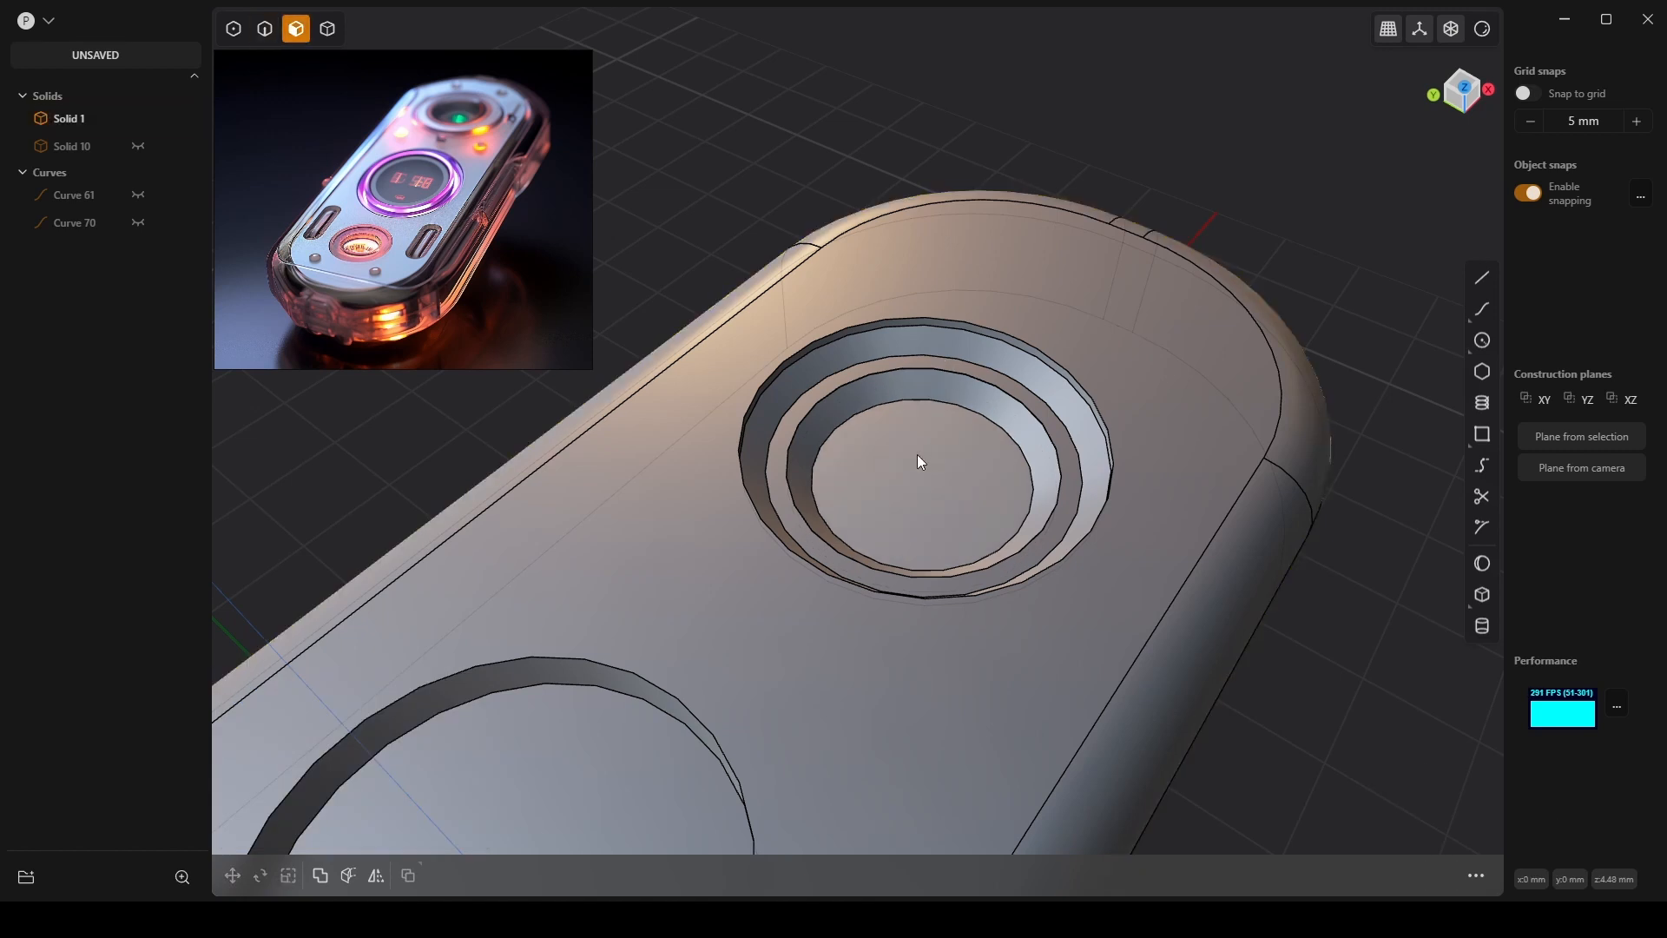
left_click(917, 455)
Inset the floor 3.02 mm and sink the small central disk -0.89 mm.
key("o")
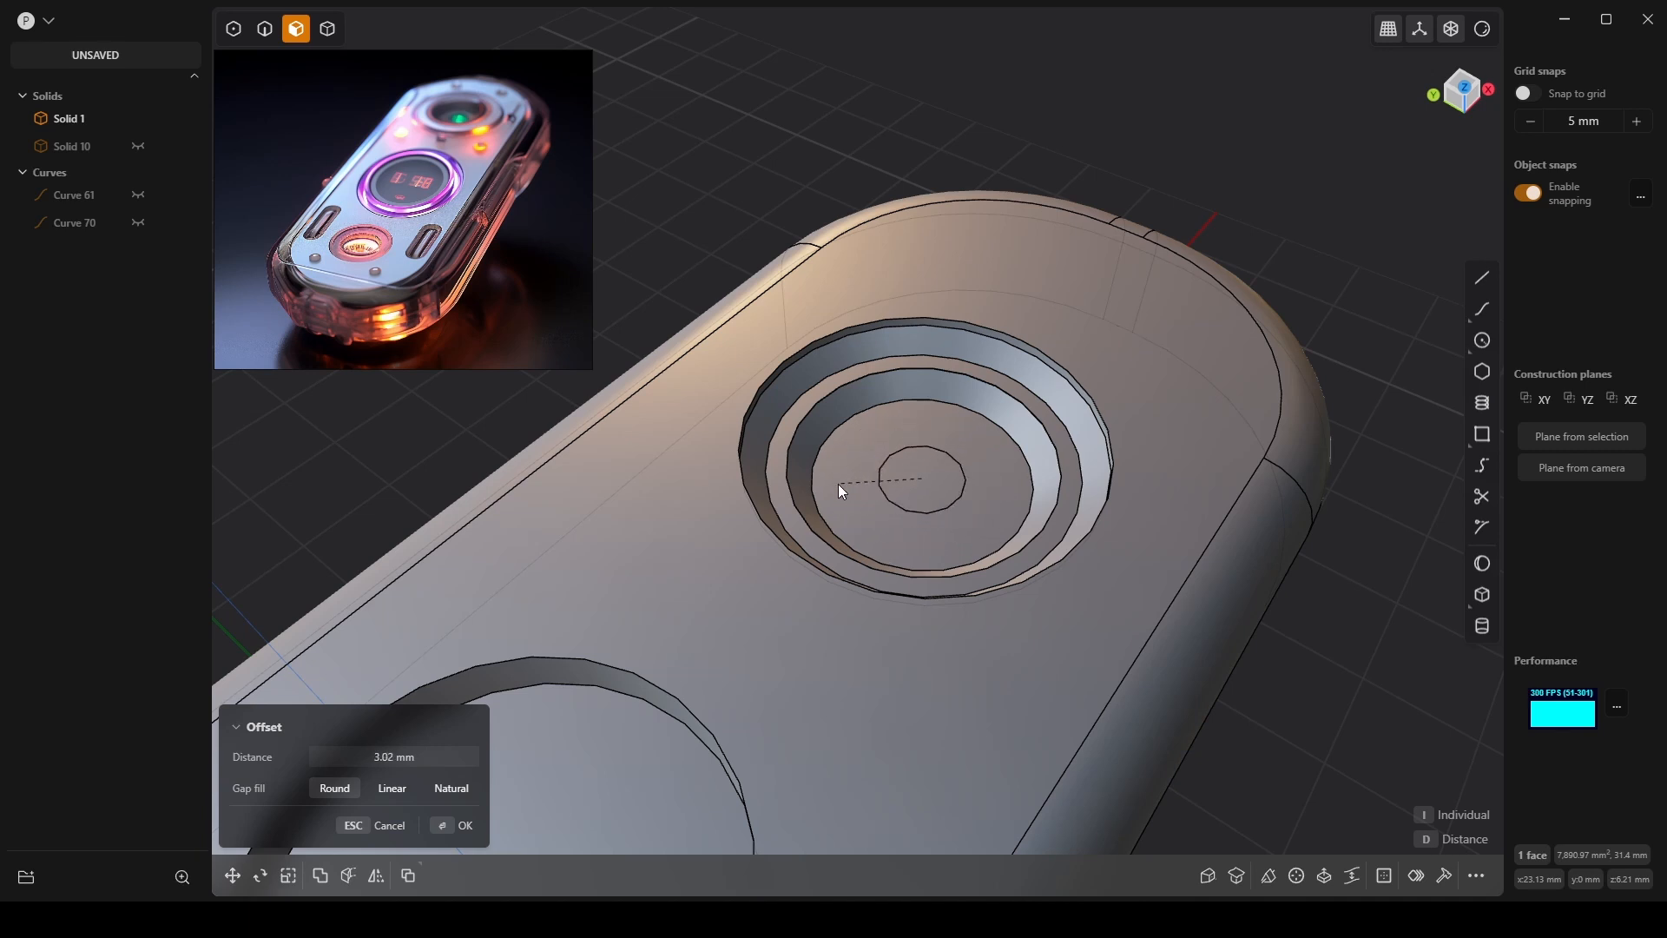
left_click(910, 486)
left_click(923, 474)
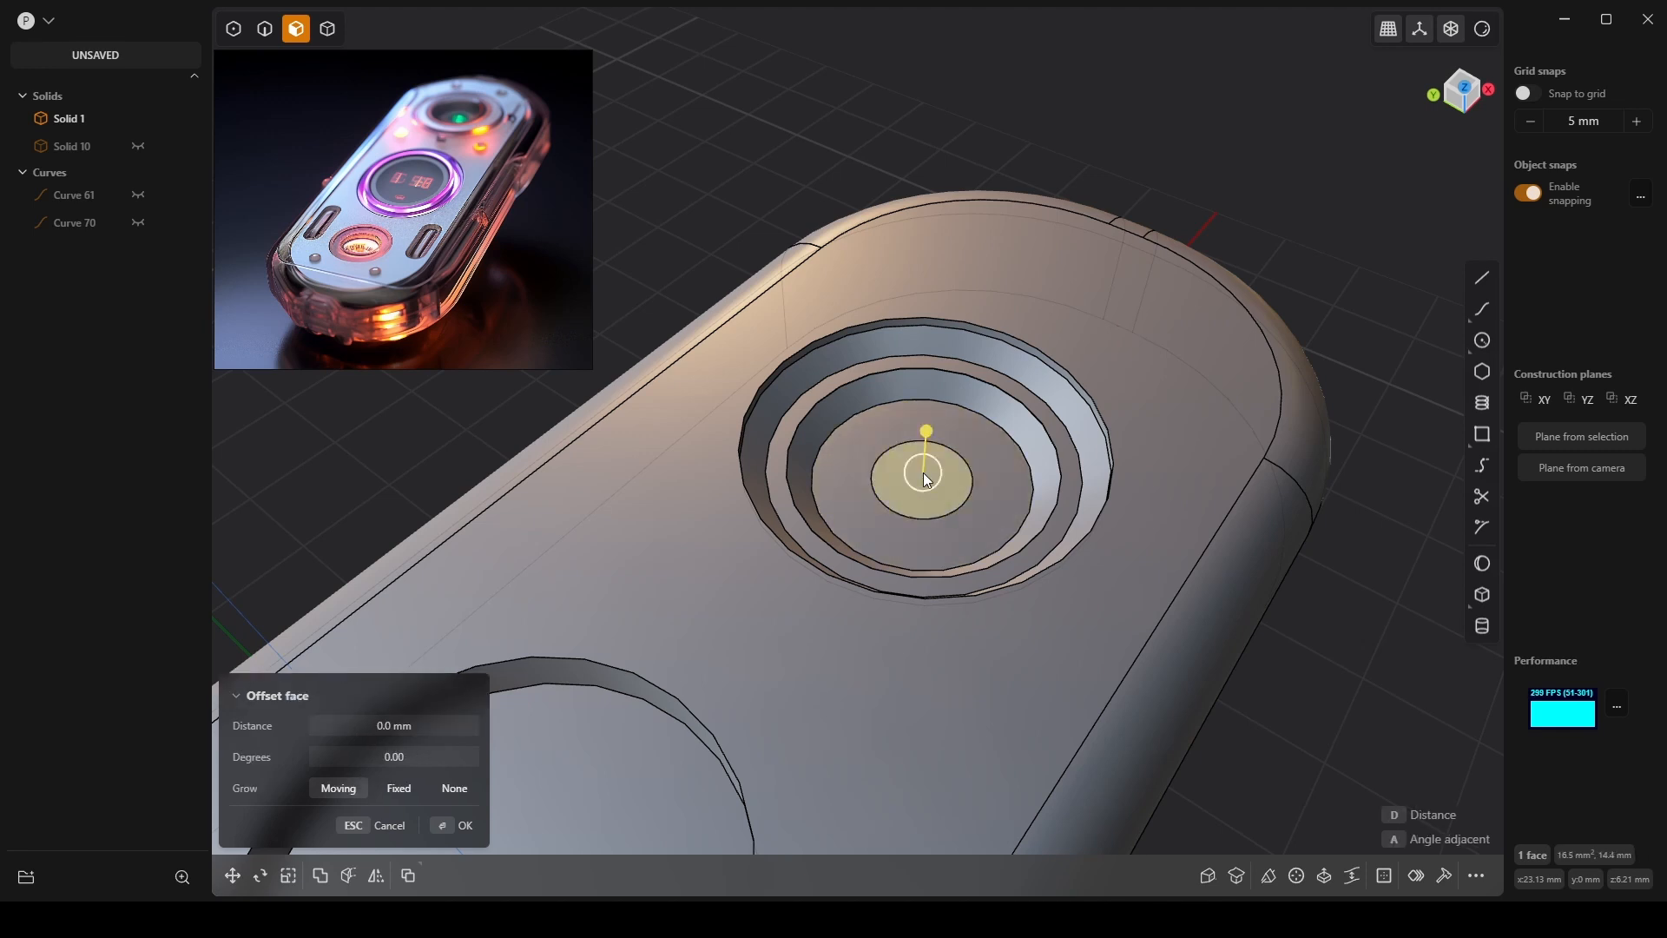
mouse_move(925, 435)
left_mouse_down()
mouse_move(926, 417)
mouse_move(928, 446)
left_mouse_up()
scroll(947, 478, "up", 3)
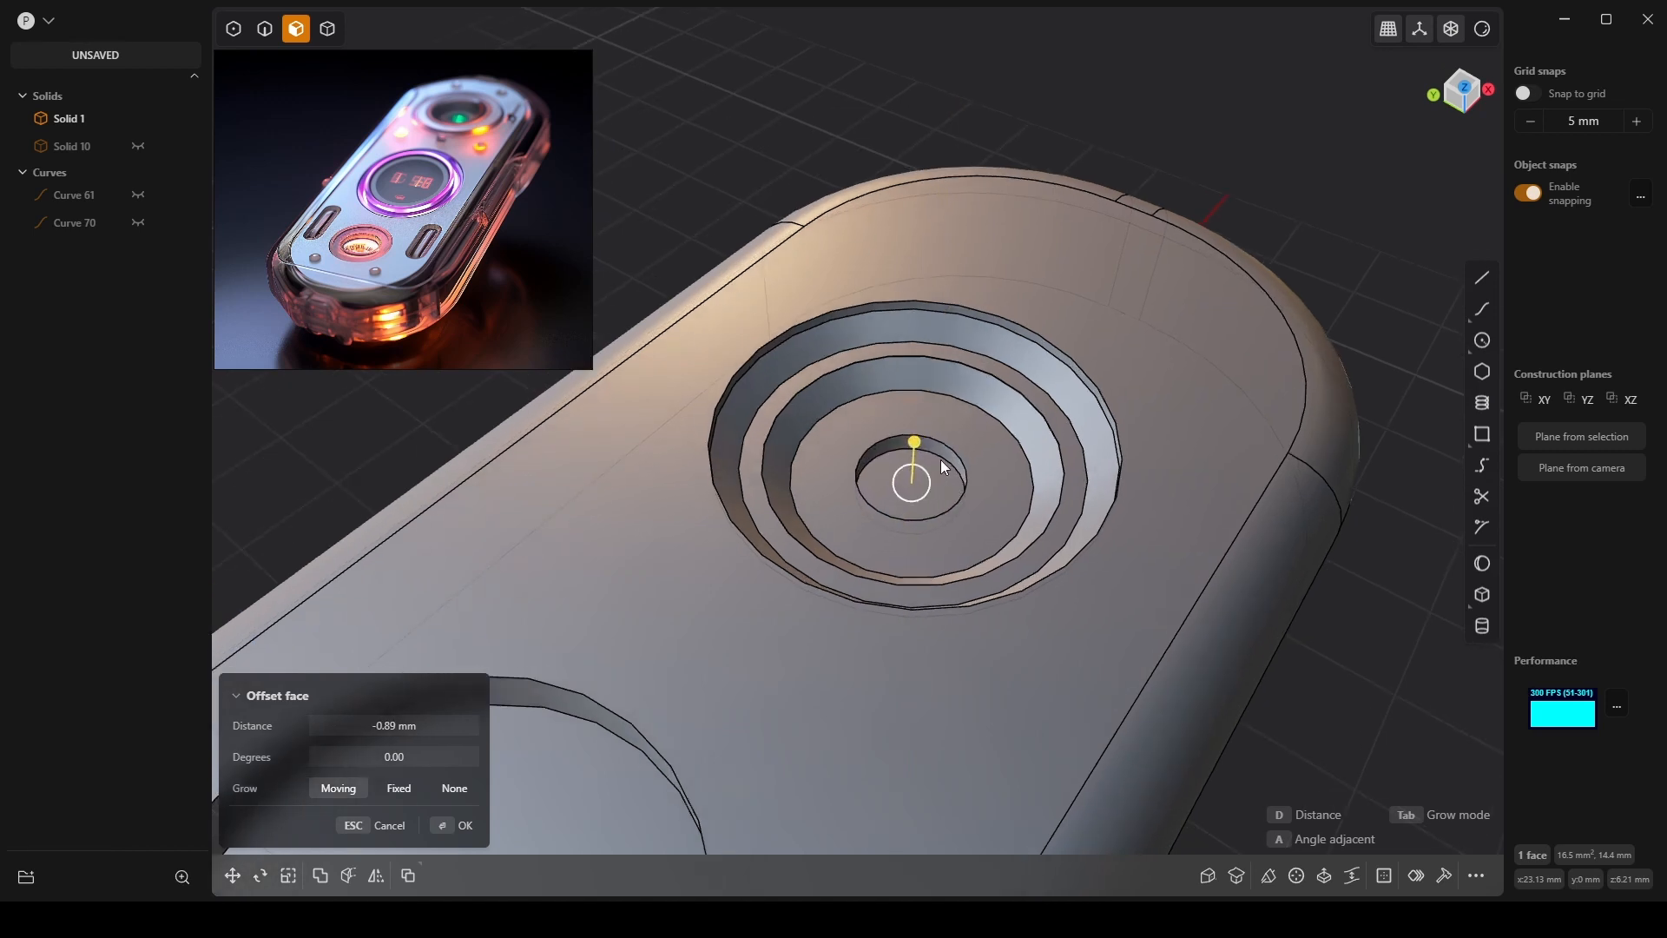
scroll(956, 445, "up", 5)
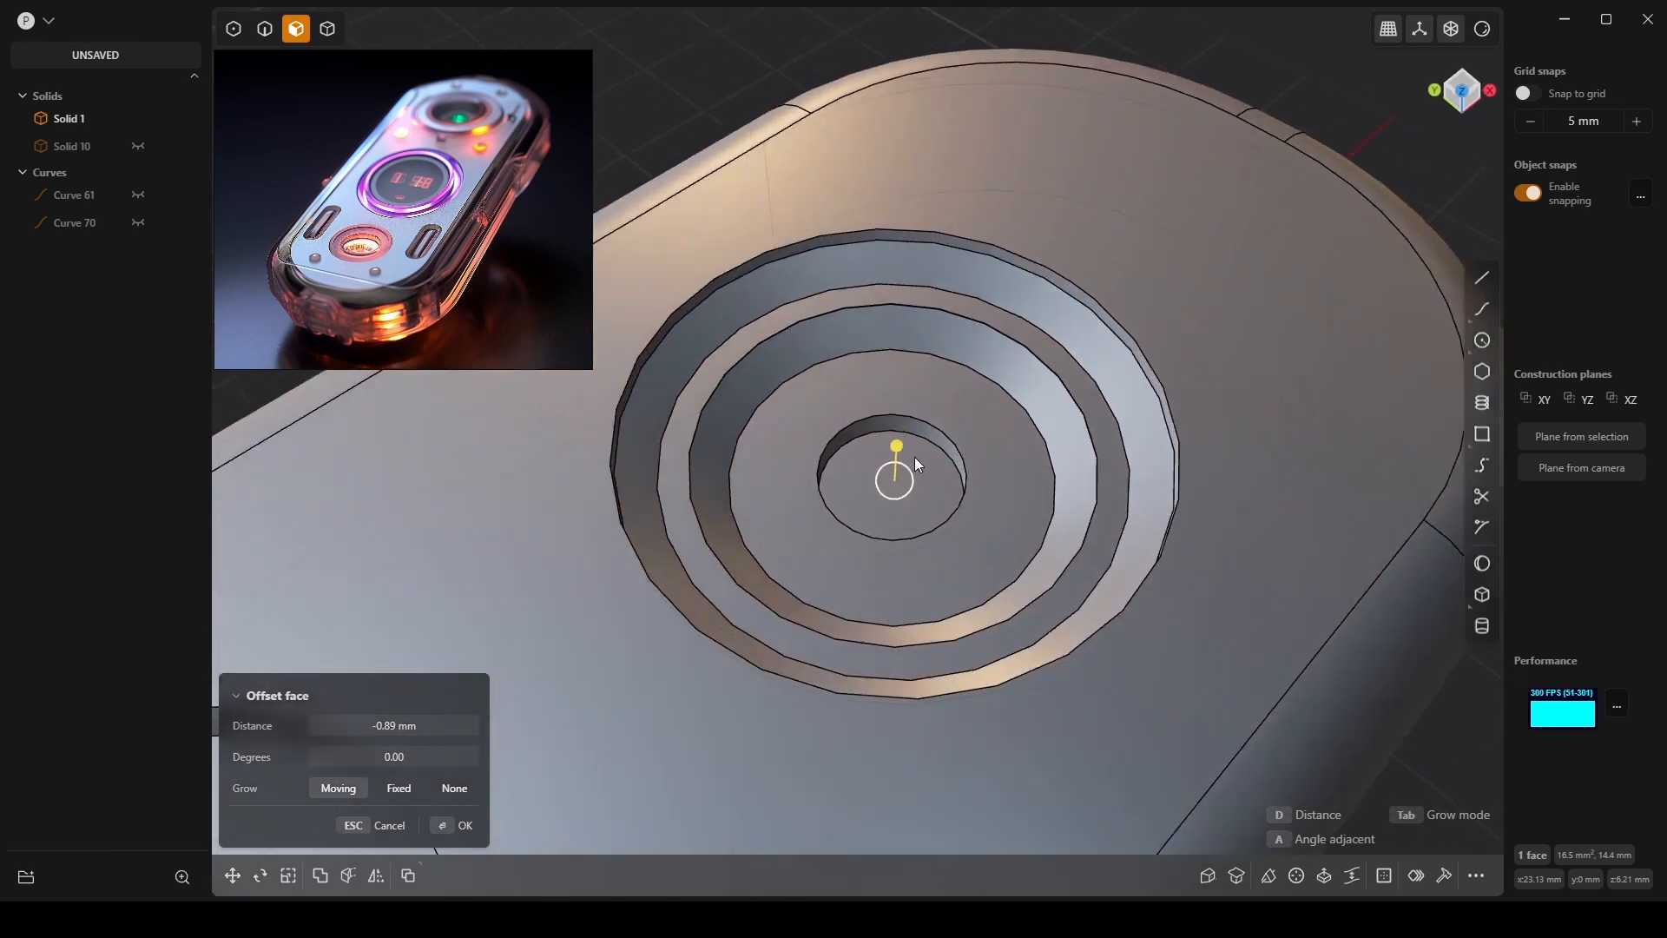
right_click(909, 480)
Round the central pit's rim with a 0.65 mm fillet.
key("2")
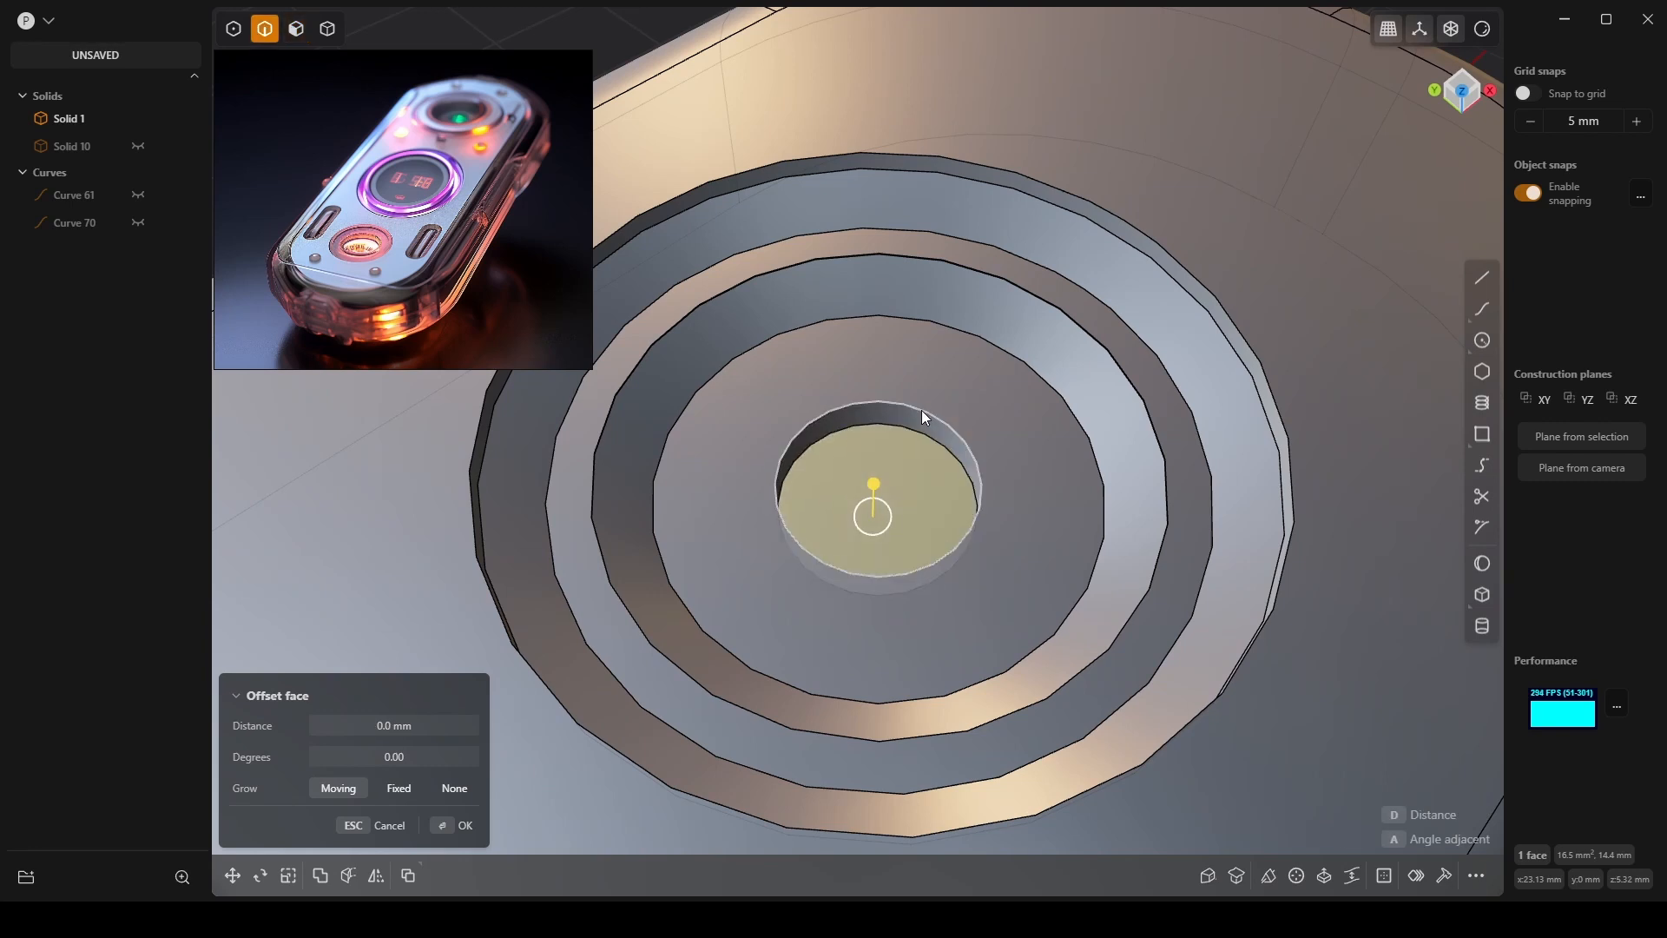
left_click(922, 411)
left_click_drag(927, 416, 927, 411)
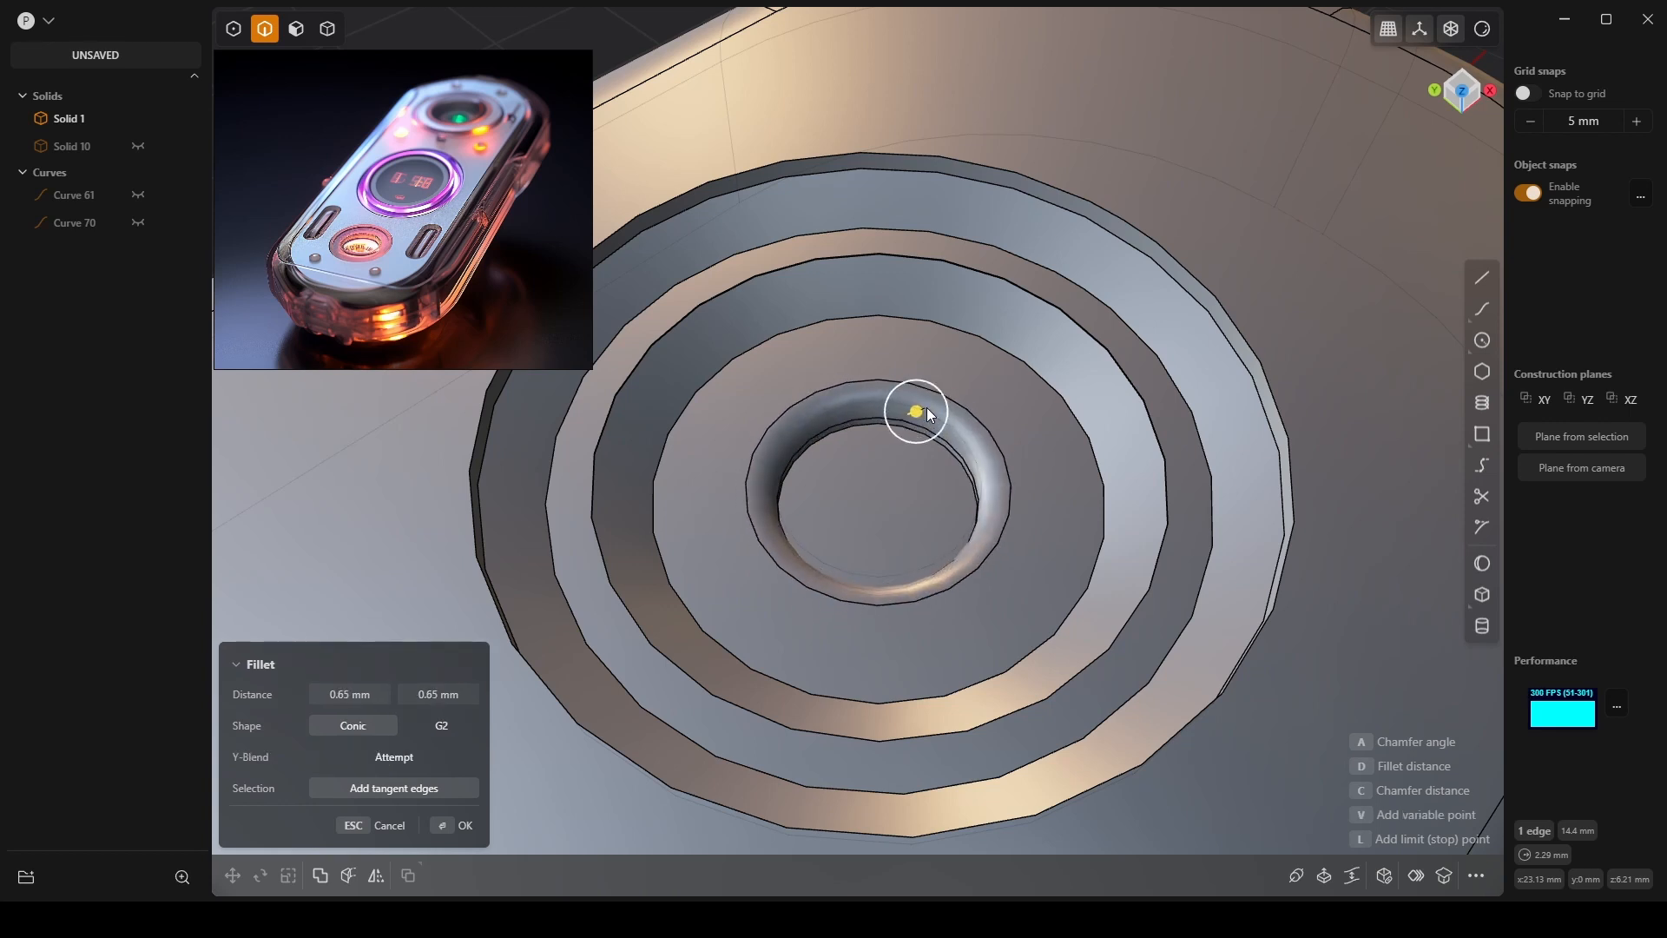
right_click(974, 403)
Step the larger circular edge with a -1.18 mm offset fillet.
left_click(1010, 347)
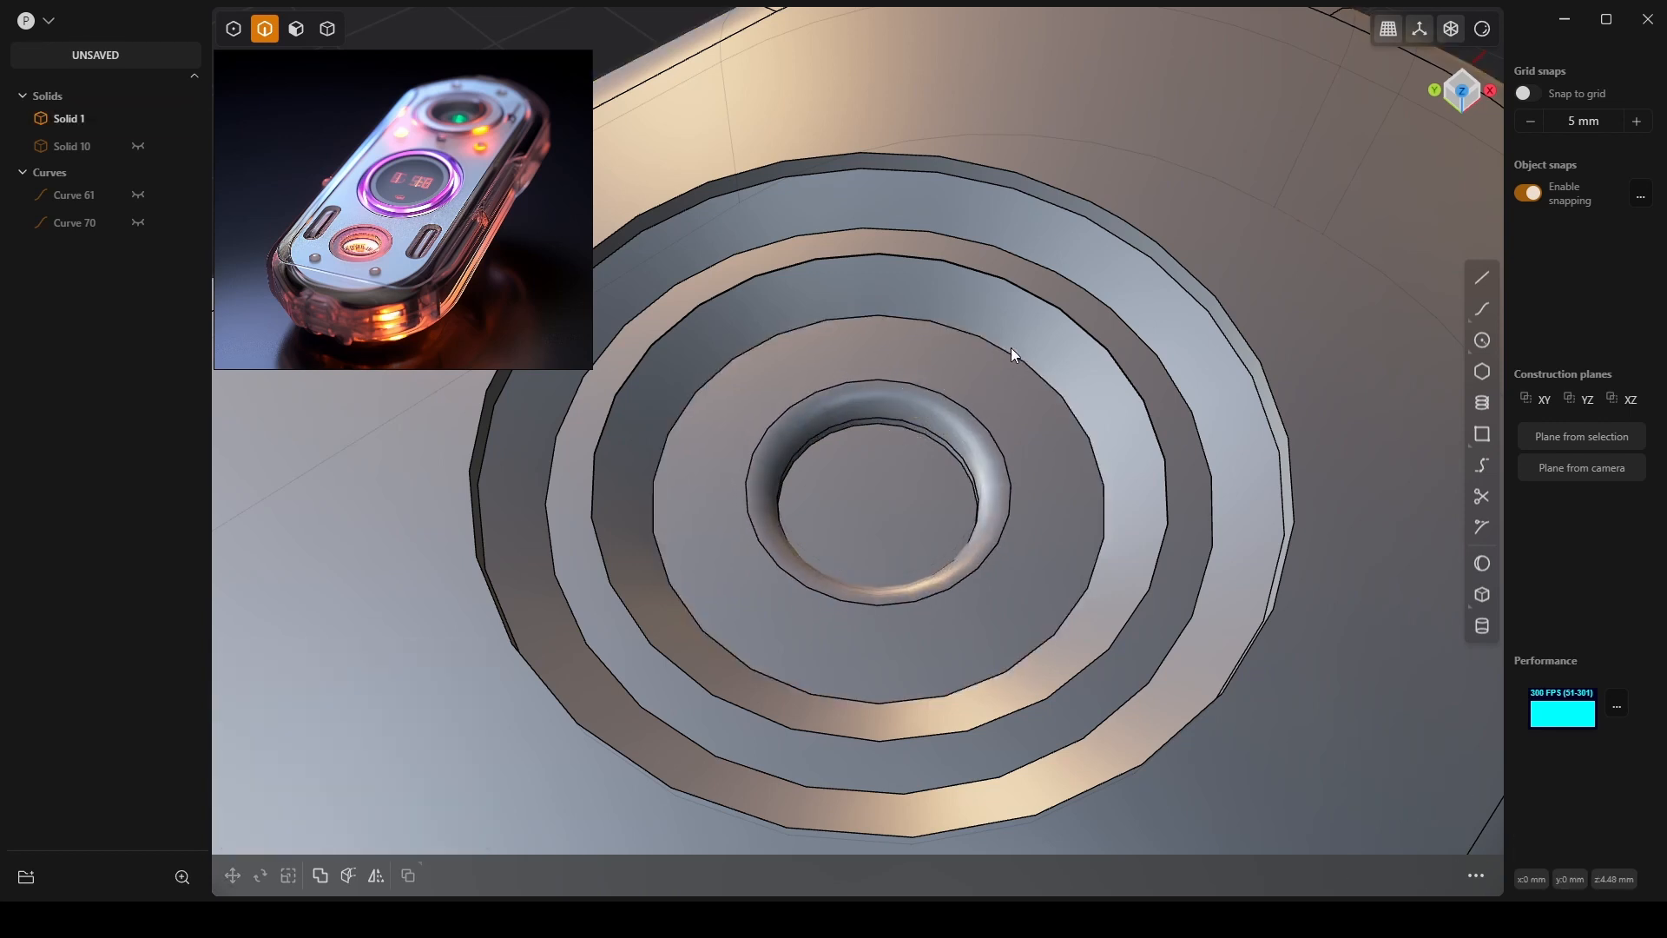
left_click(1003, 348)
key("b")
left_click_drag(1003, 348, 1112, 337)
right_click(1104, 331)
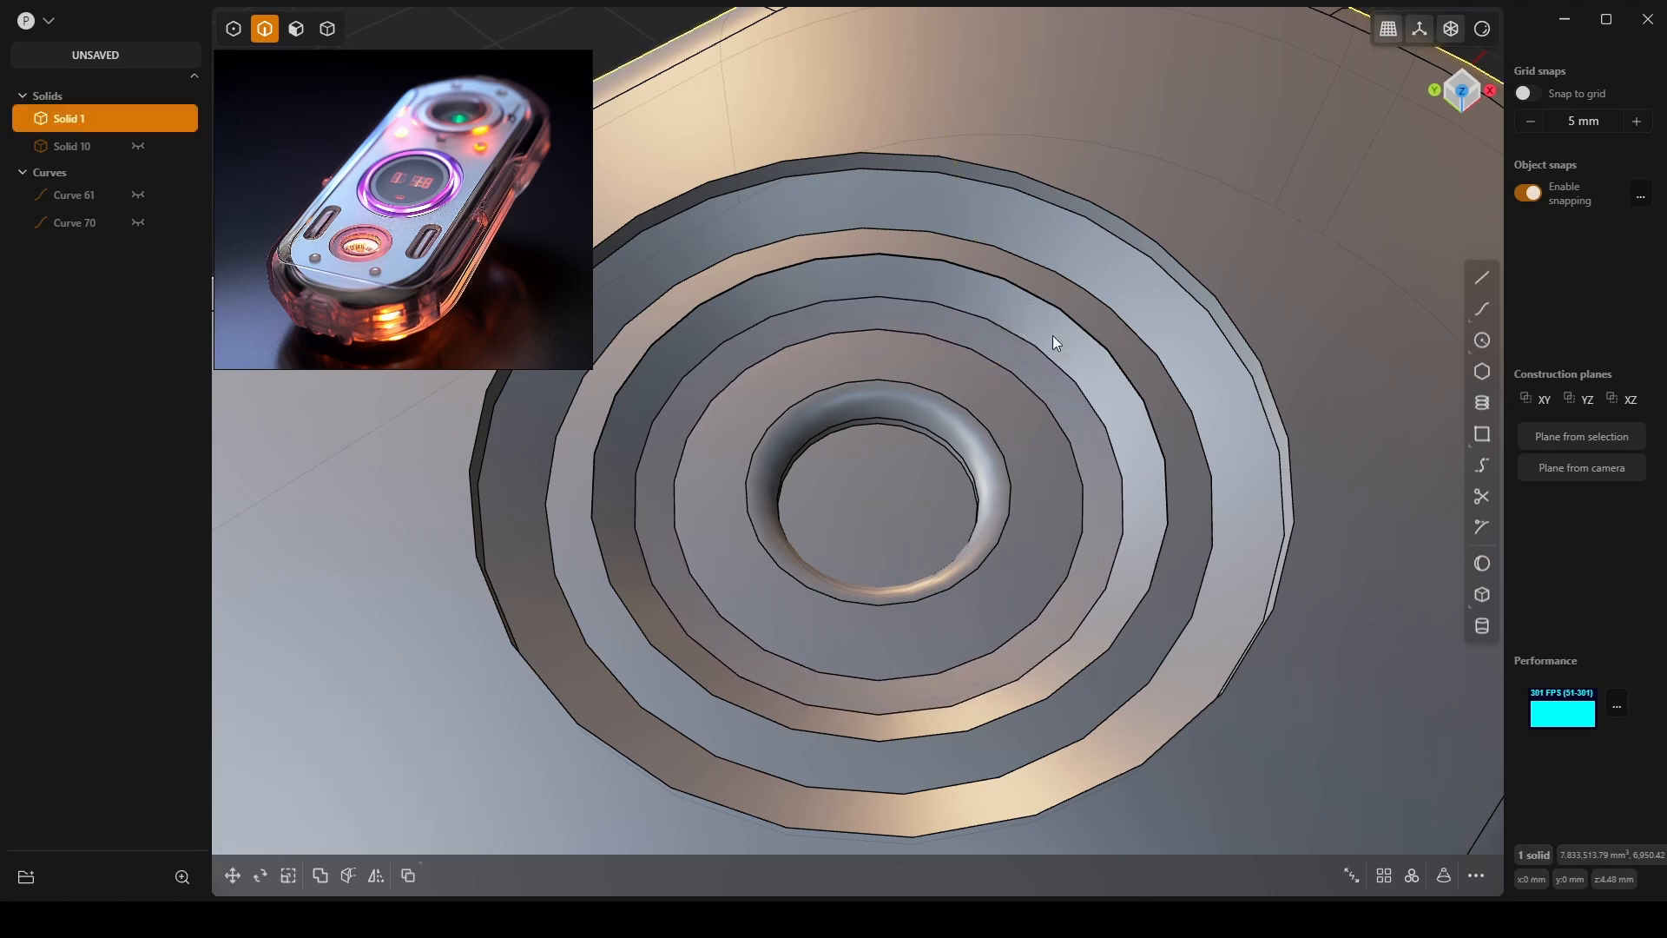
scroll(973, 361, "down", 5)
scroll(946, 434, "down", 6)
Inset the middle hole's floor outline by 2.07 mm to form an inner circular face.
middle_click_drag(943, 514, 1095, 388)
left_click(1291, 287)
middle_click_drag(1292, 287, 1154, 414)
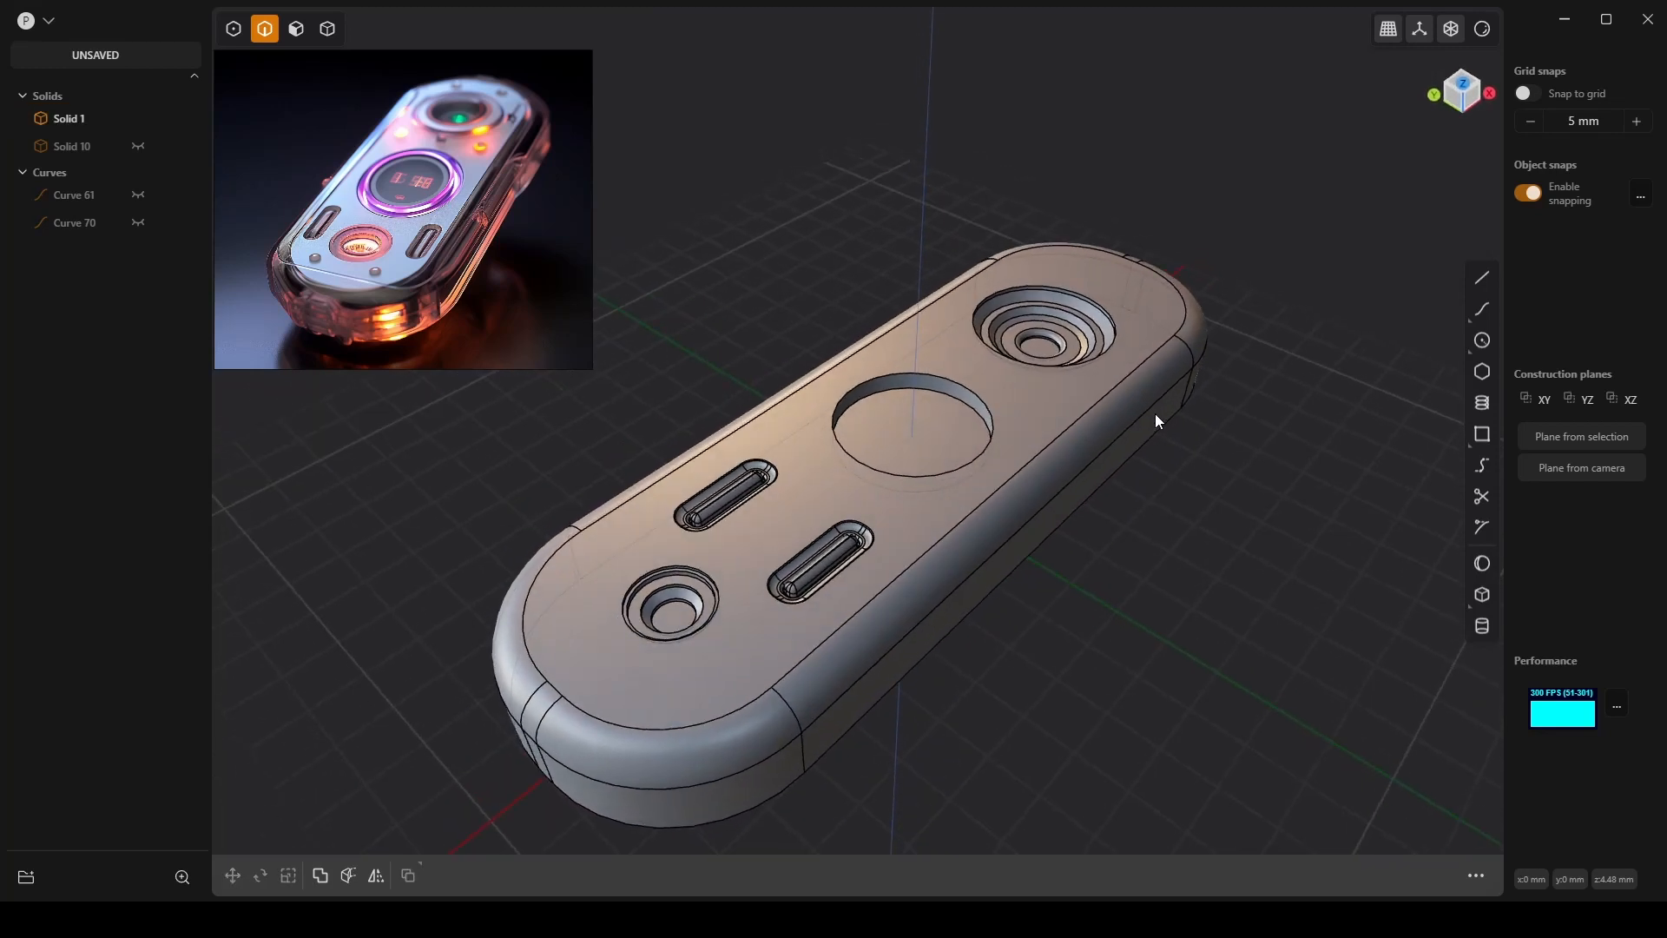
scroll(977, 370, "up", 5)
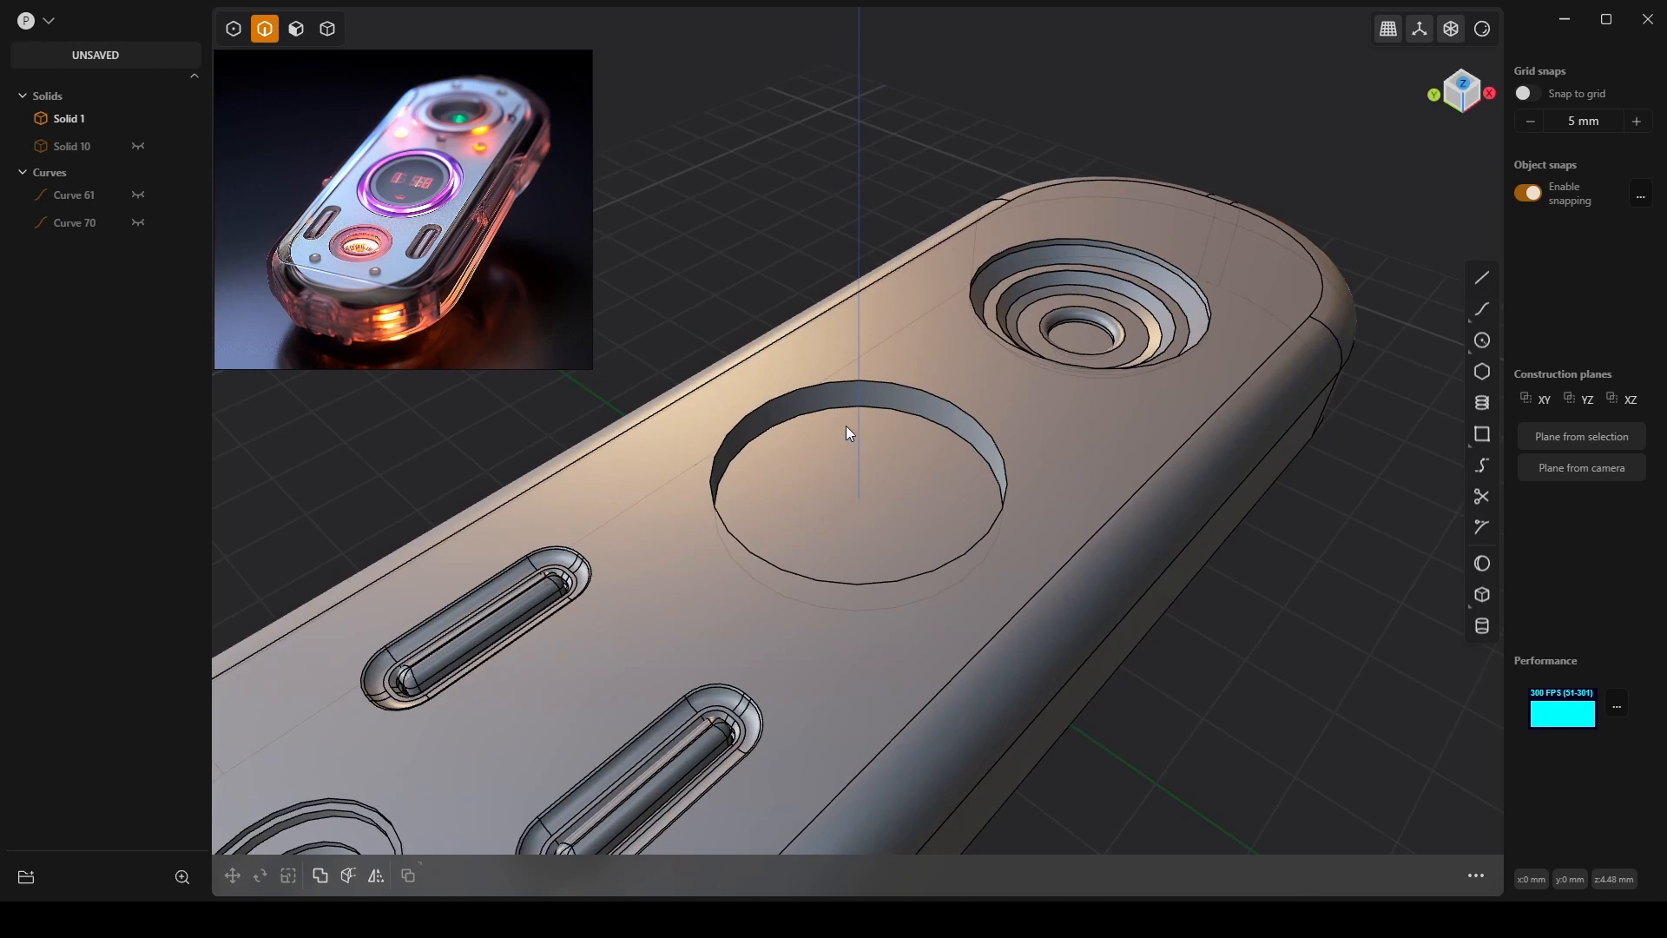
scroll(850, 432, "up", 2)
key("3")
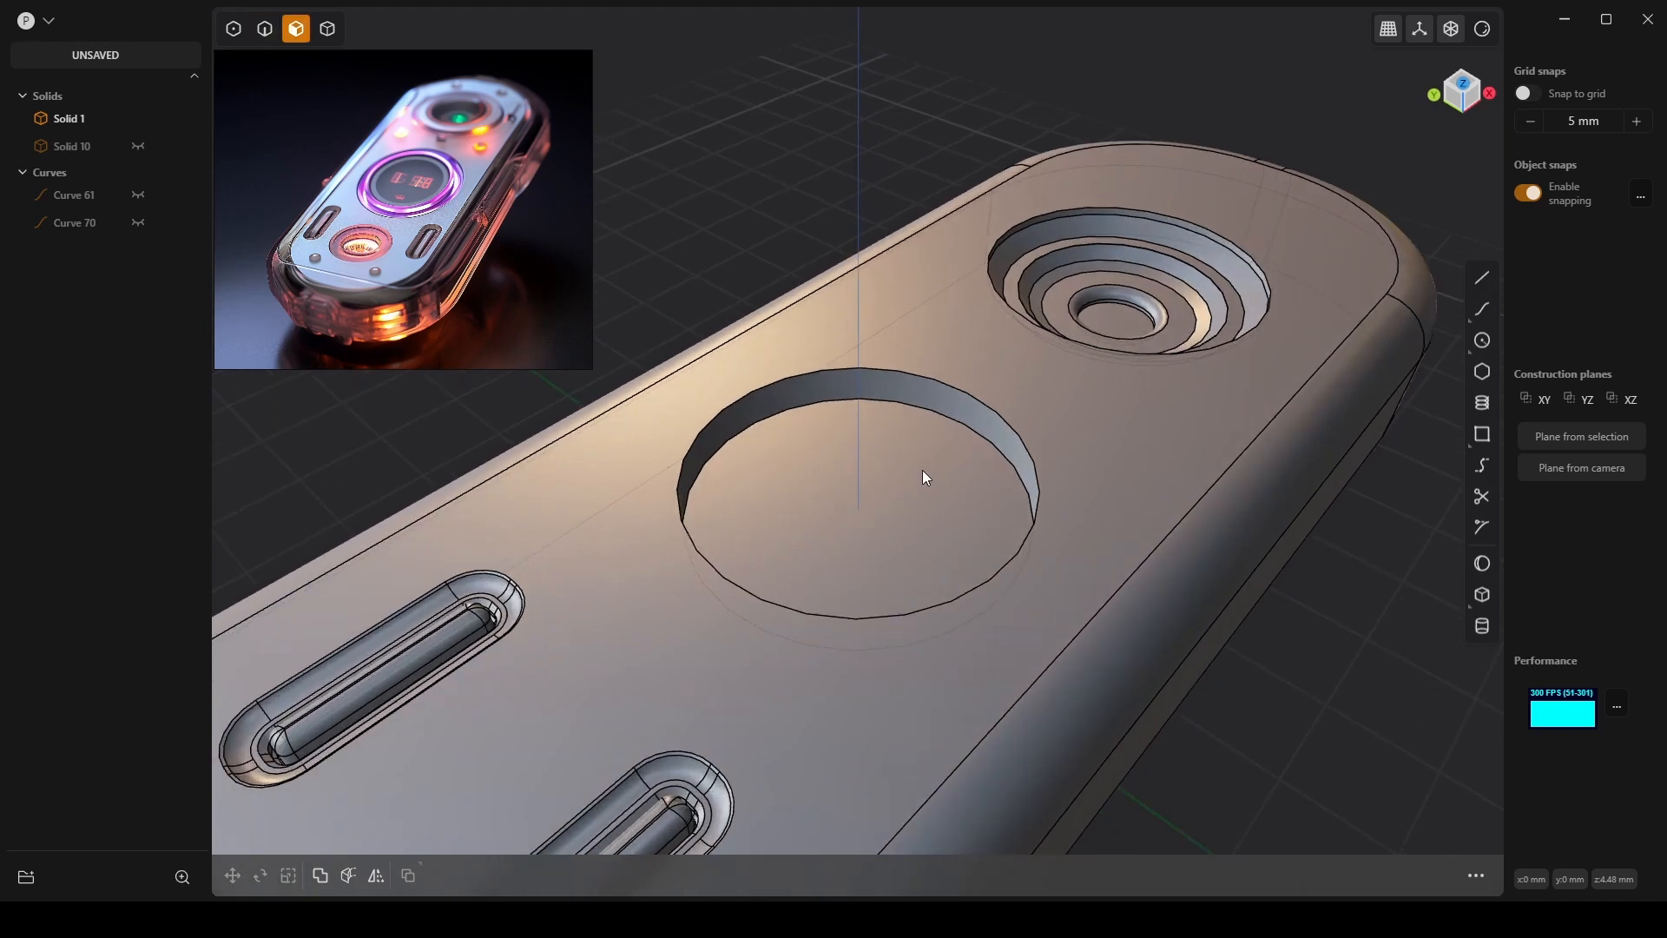
left_click(920, 470)
key("o")
key("o")
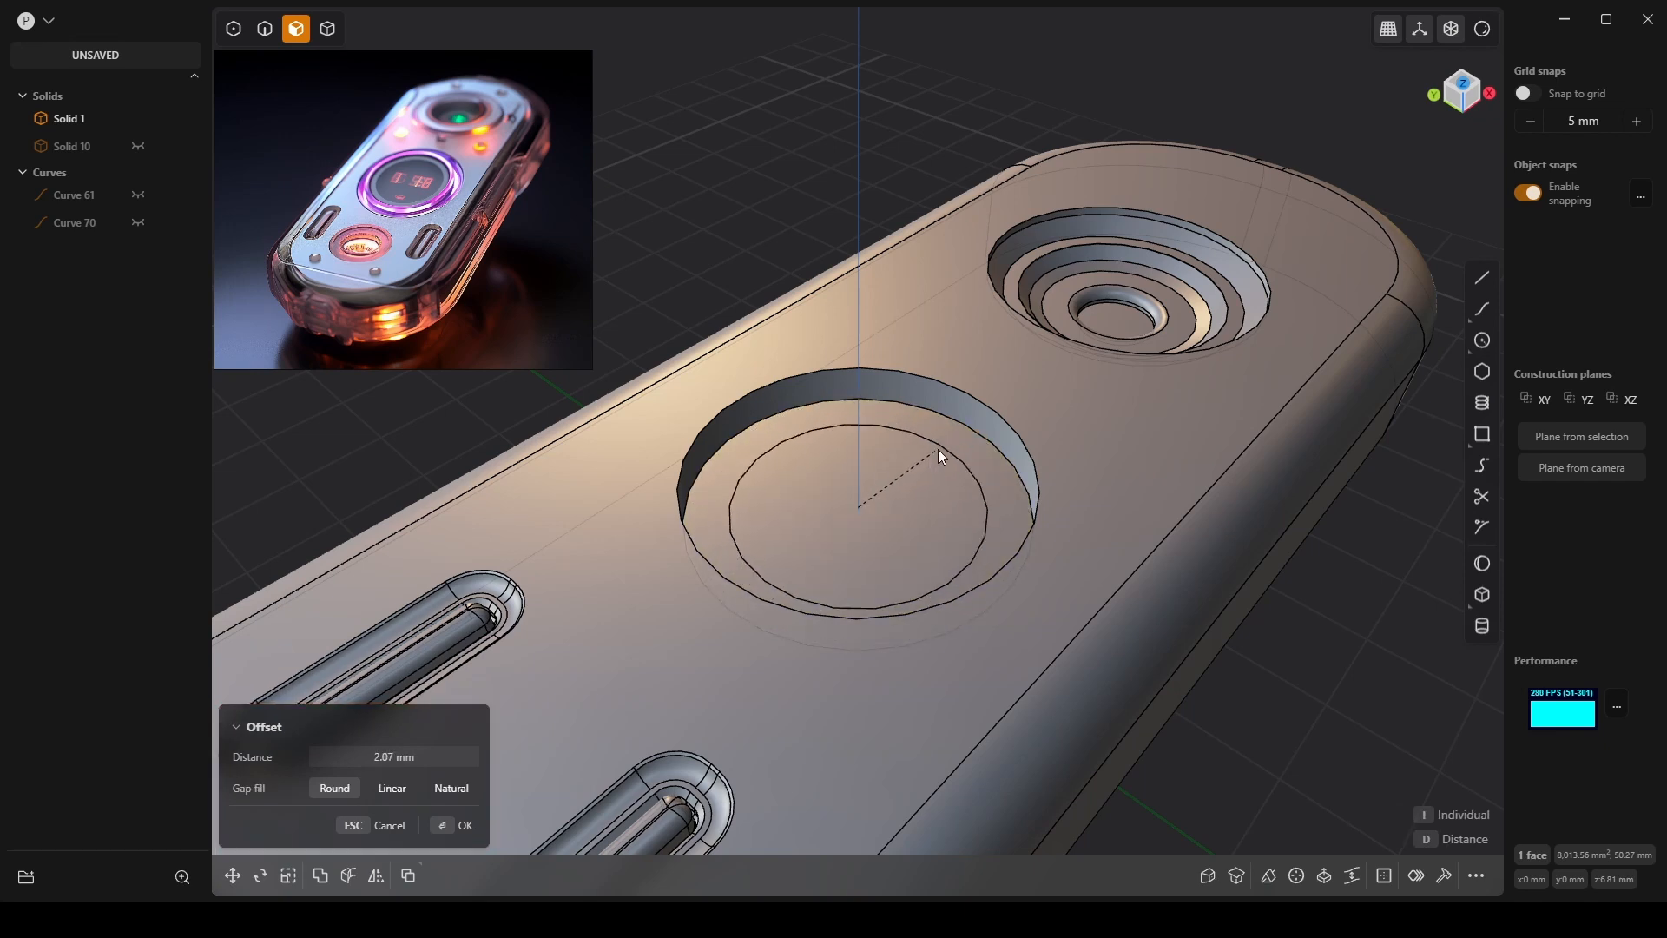
left_click(938, 449)
key("Return")
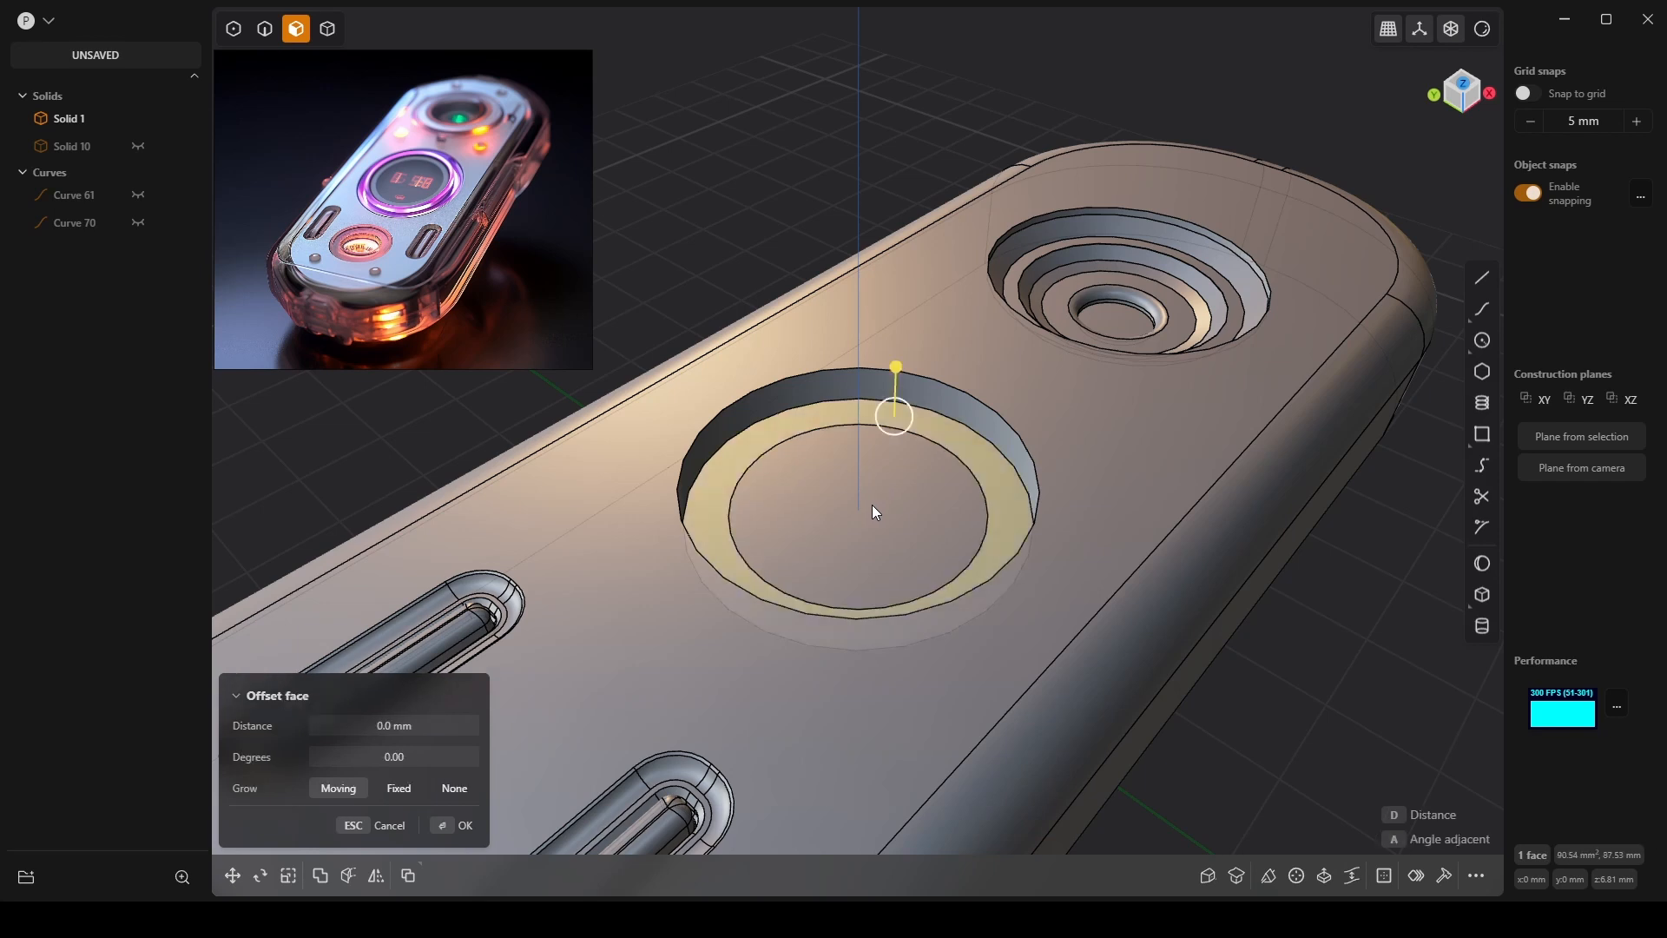
Raise the inner circular face by 1.35 mm into a disc, then deselect and zoom out.
left_click(862, 496)
left_click_drag(855, 483, 875, 451)
key("Return")
scroll(877, 449, "down", 4)
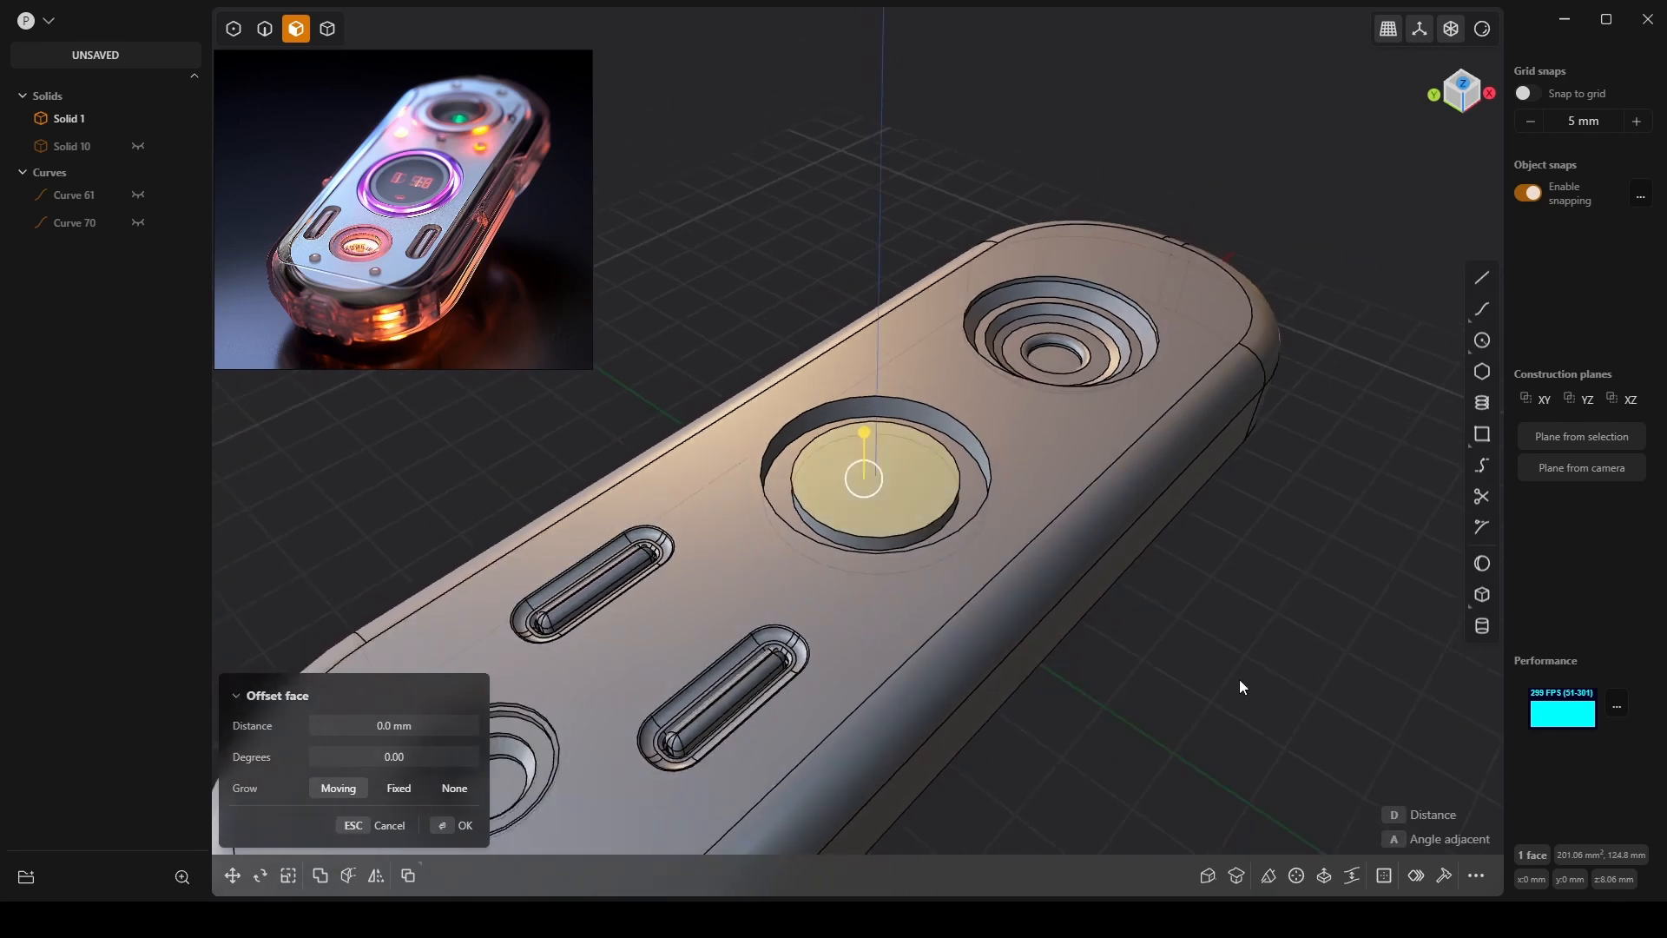
left_click(1239, 679)
scroll(1238, 679, "down", 3)
scroll(1154, 681, "down", 3)
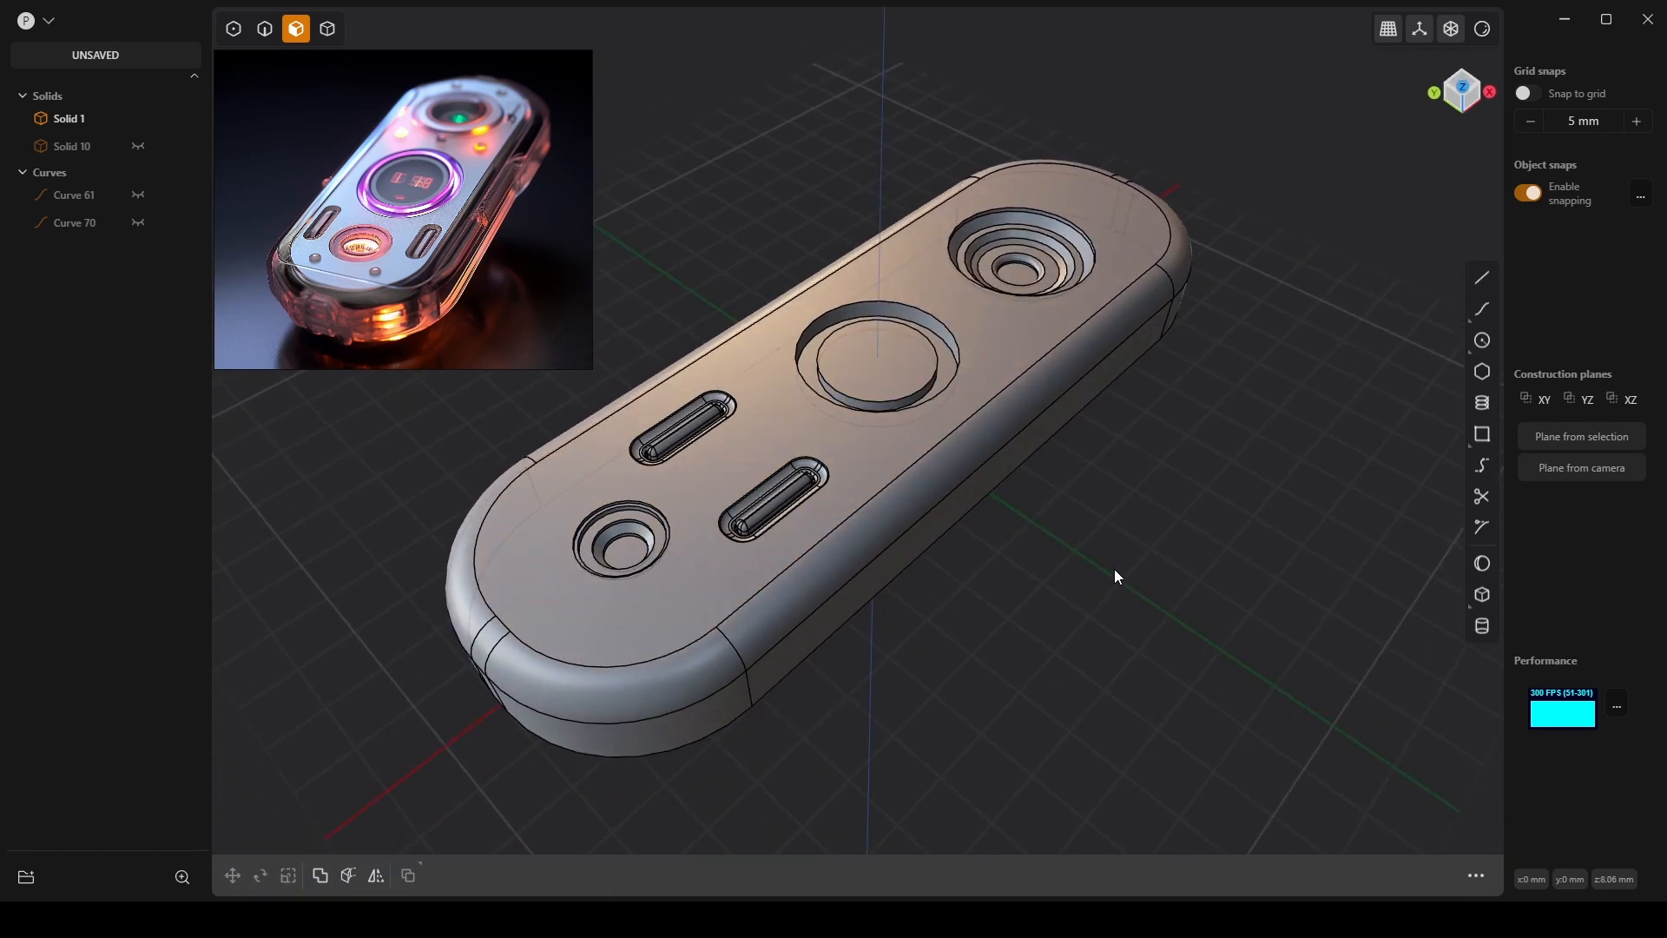
Switch to shiny metallic chrome shading and orbit for a low view of the middle hole.
left_click(1483, 30)
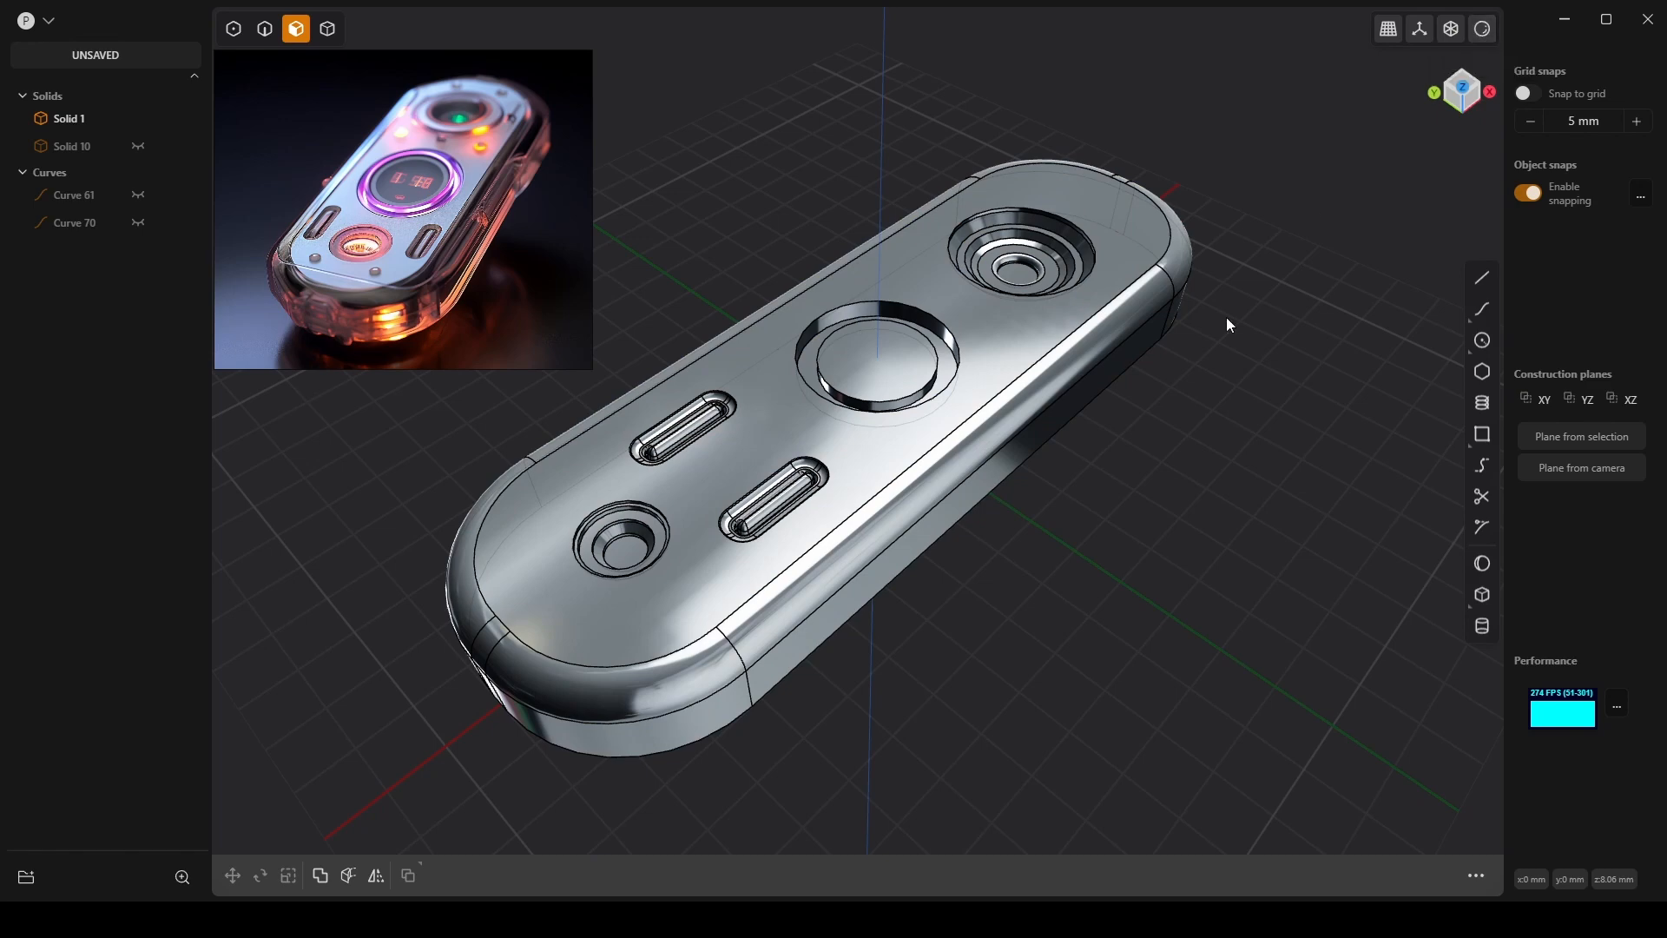
mouse_move(1226, 316)
middle_mouse_down()
mouse_move(1191, 493)
mouse_move(1263, 443)
mouse_move(1358, 428)
mouse_move(1183, 513)
mouse_move(1198, 517)
mouse_move(1177, 496)
middle_mouse_up()
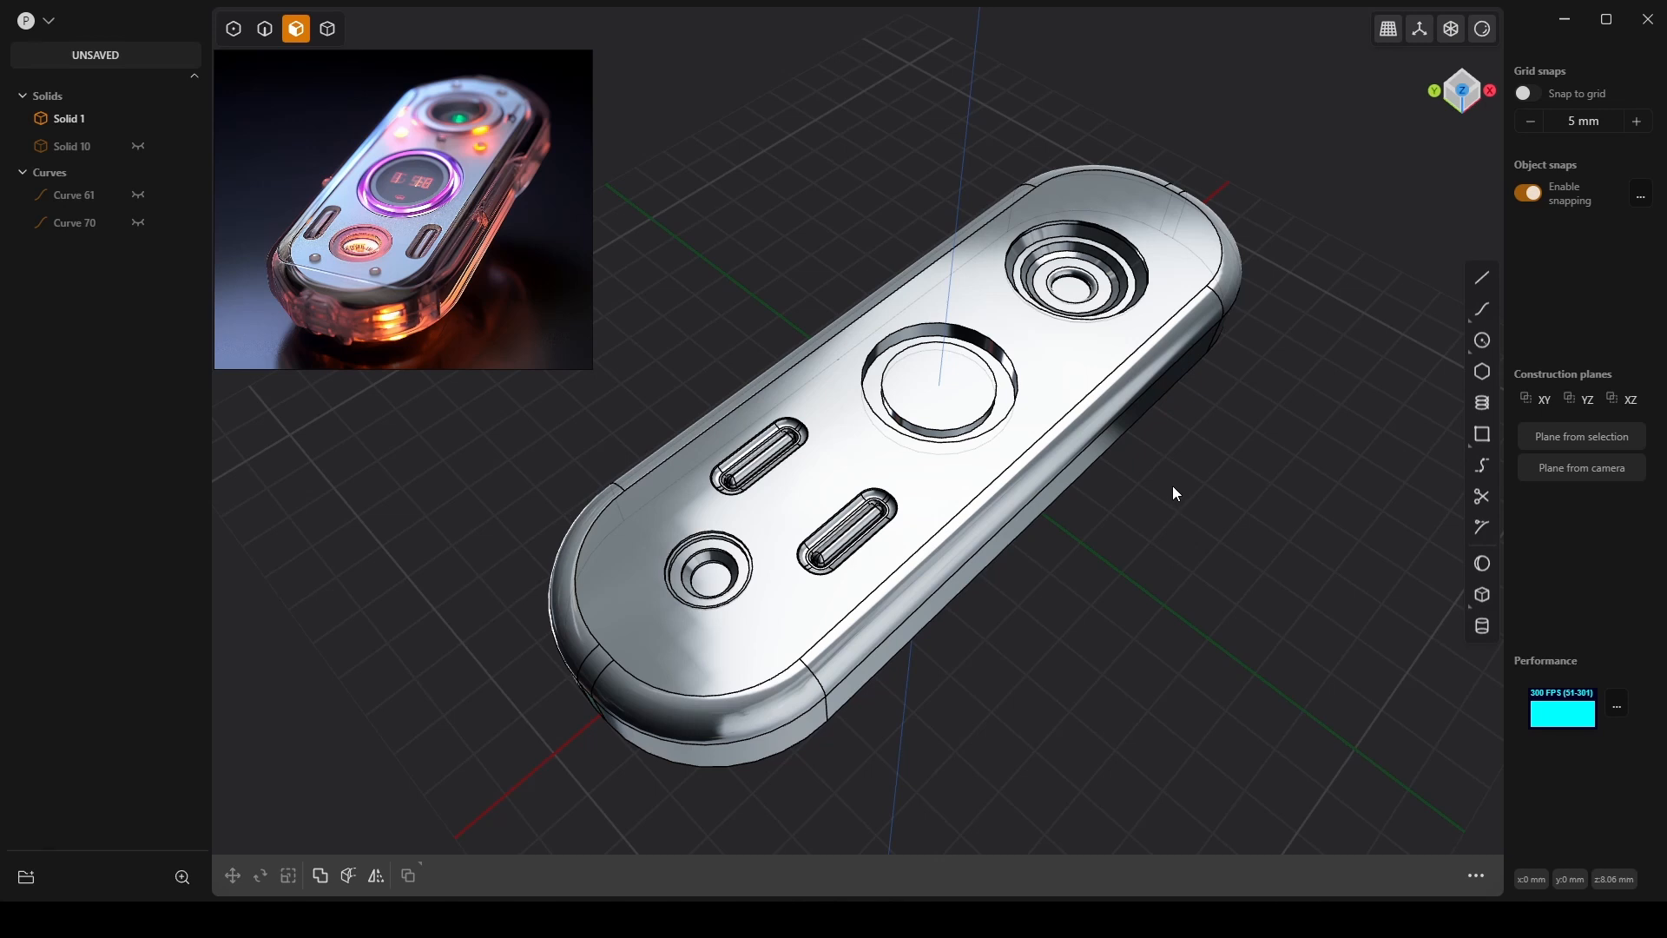
scroll(1176, 484, "down", 1)
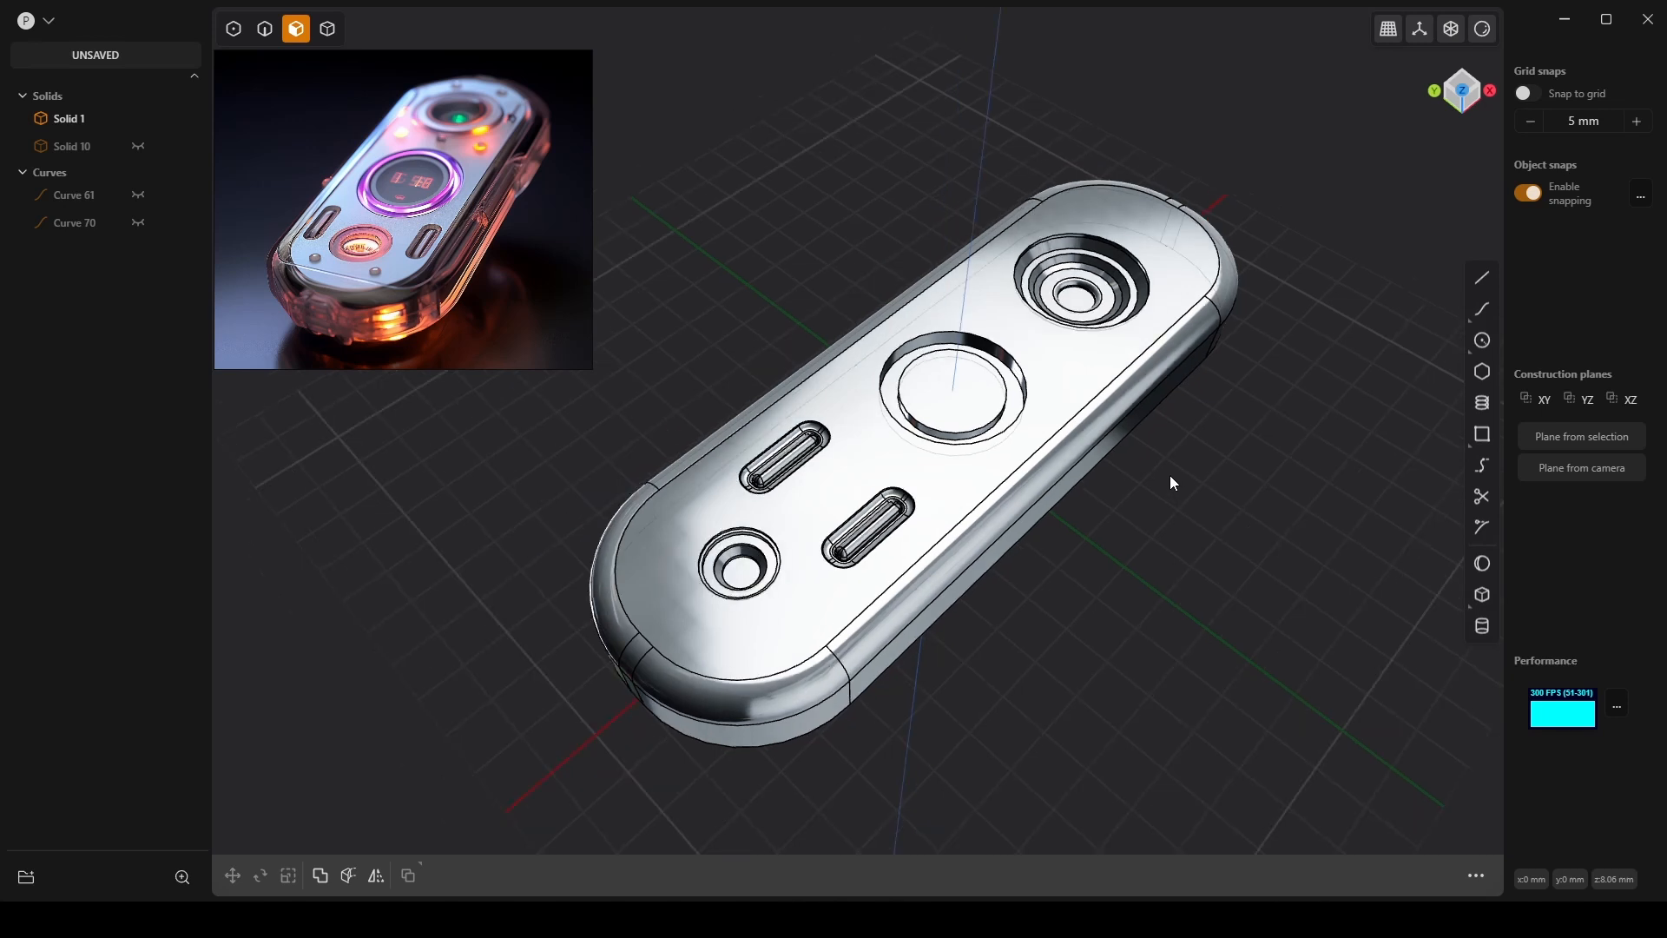
middle_click_drag(1164, 480, 1132, 470)
scroll(929, 294, "up", 3)
scroll(929, 290, "up", 5)
Fillet the middle hole's rim edge at 1.14 mm.
scroll(1132, 469, "up", 3)
key("2")
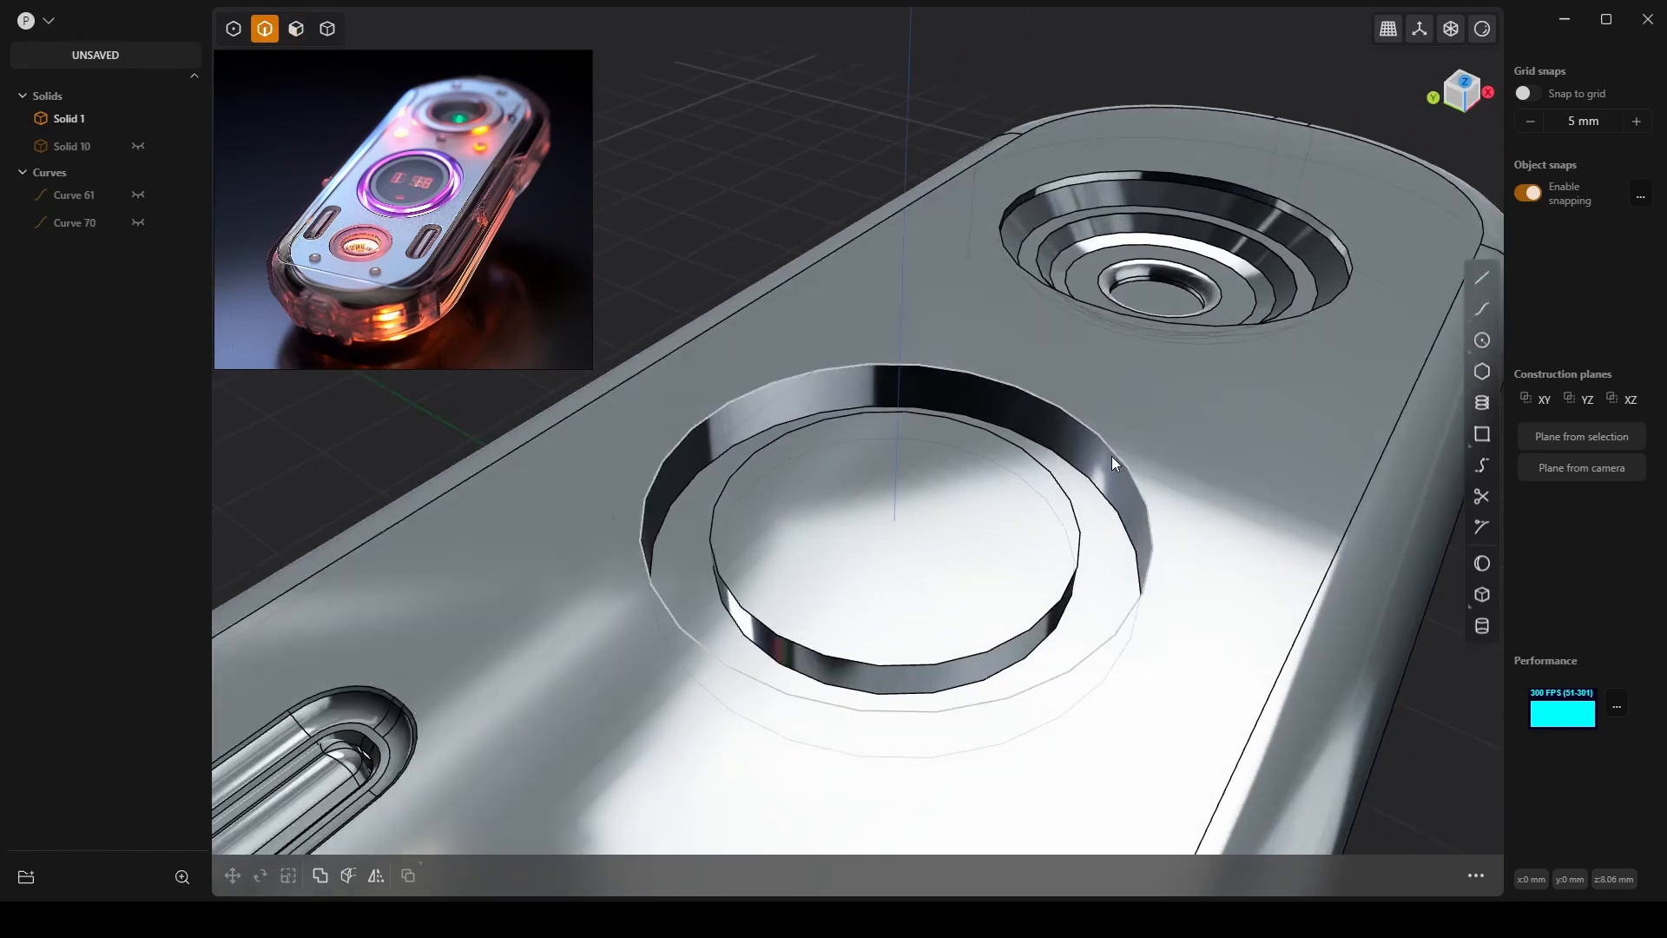
left_click(1112, 457)
key("f")
left_click_drag(1117, 453, 1148, 467)
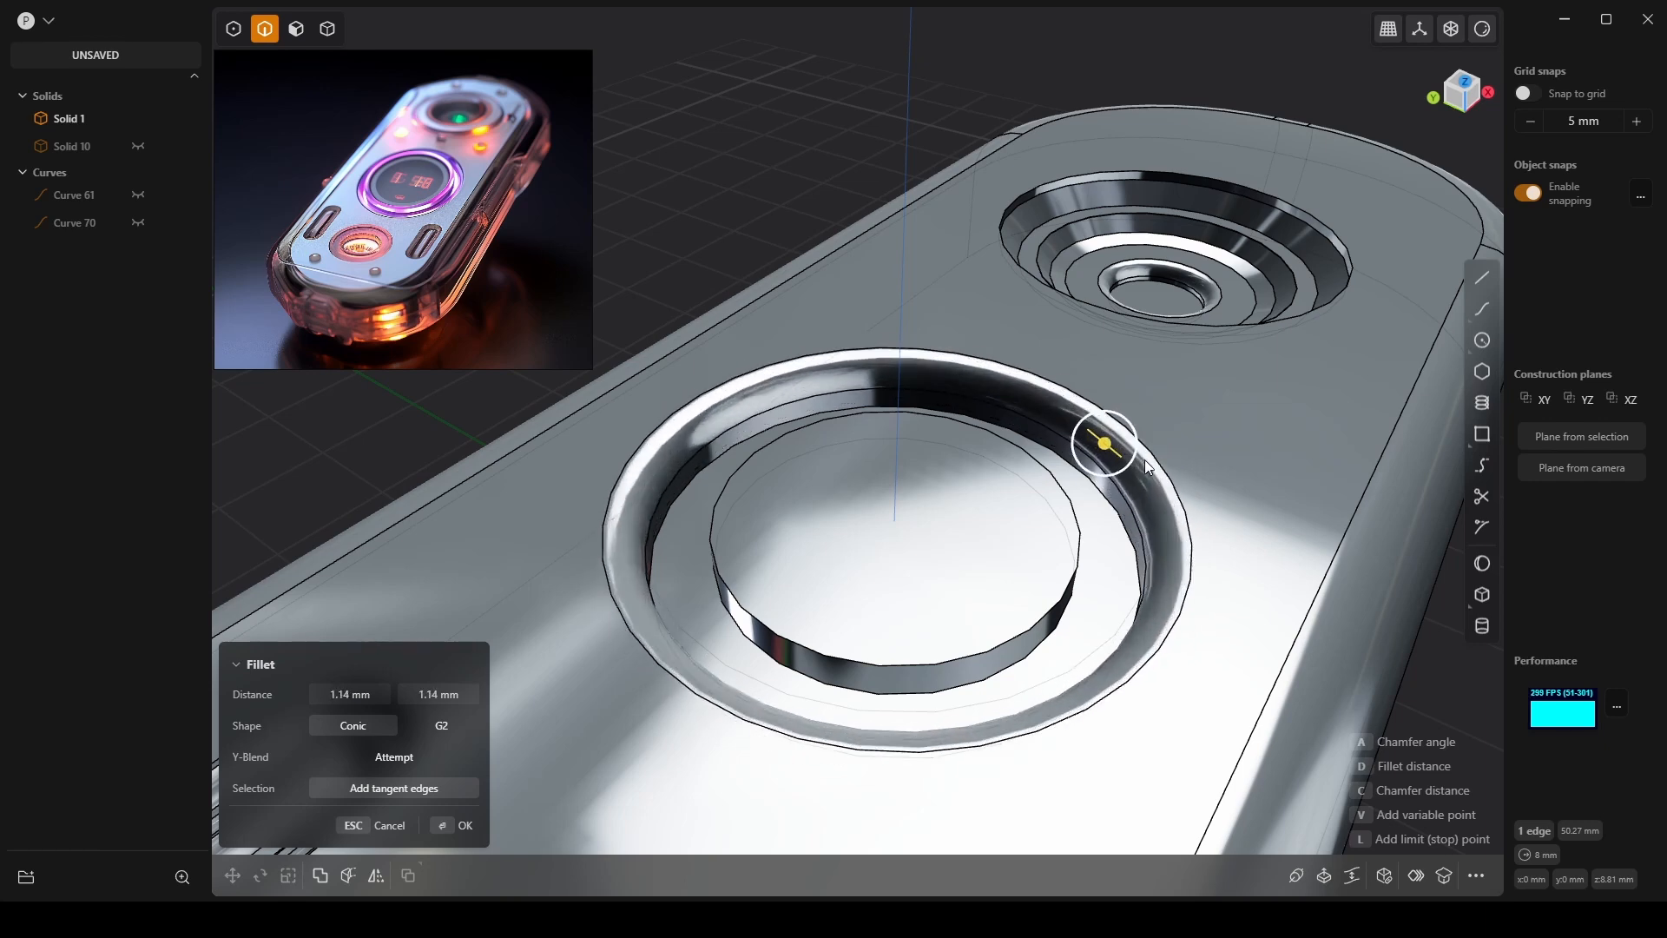
key("Return")
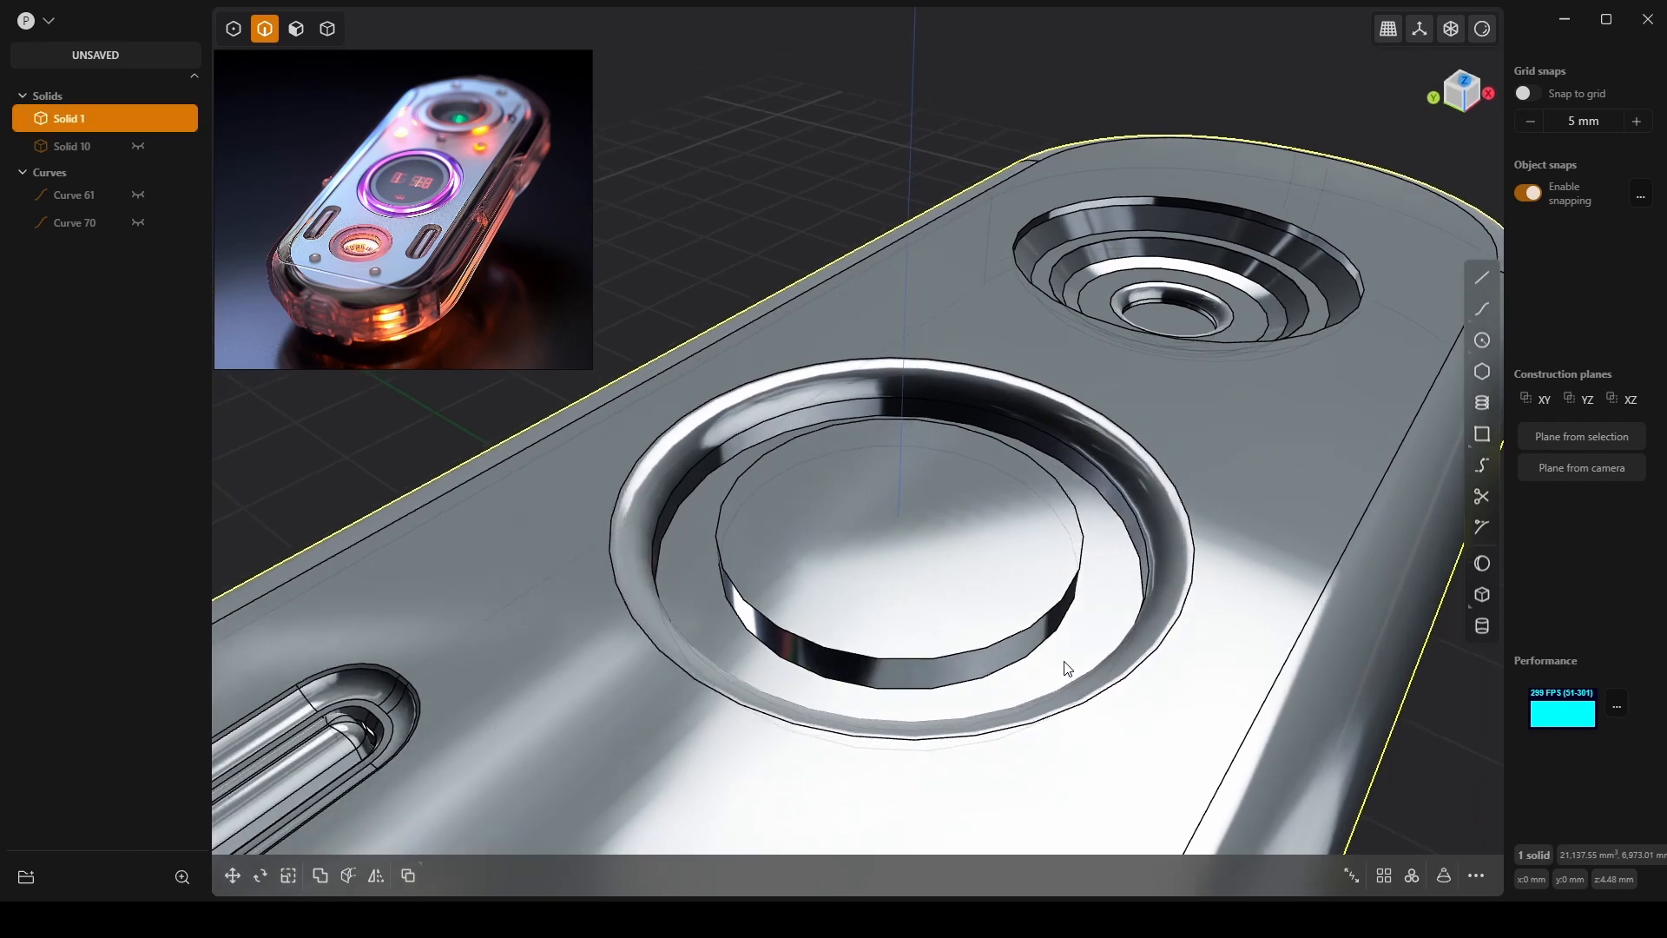
Fillet the raised inner disk's top edge at 0.82 mm.
left_click(1047, 630)
key("f")
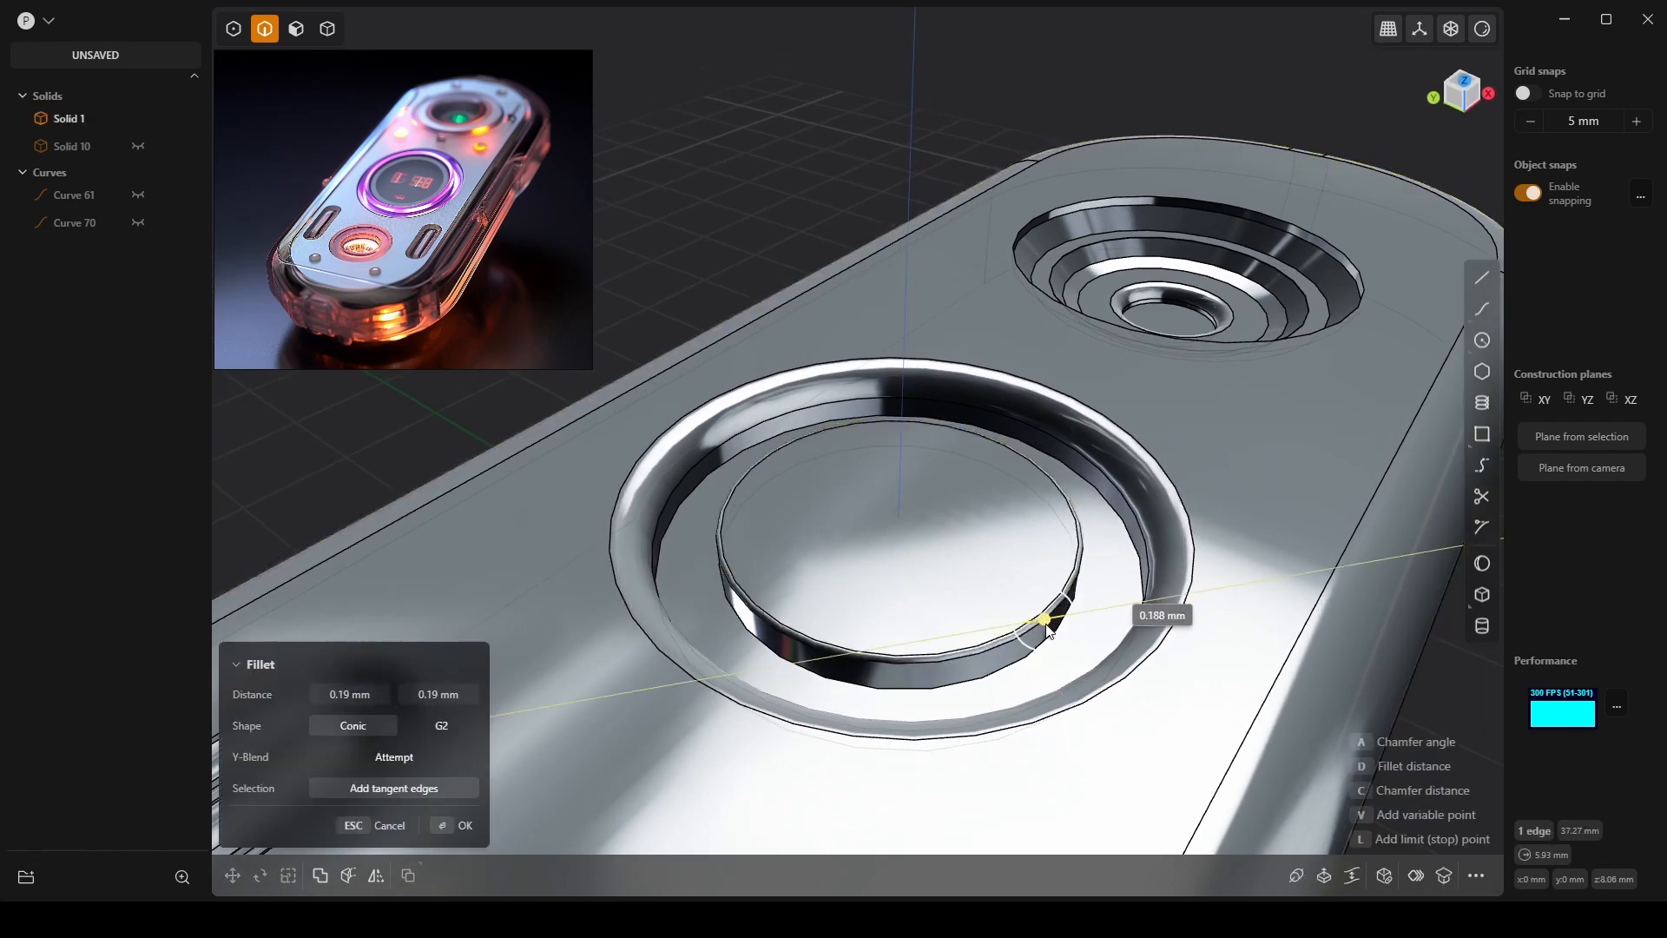
left_click_drag(1048, 631, 1064, 631)
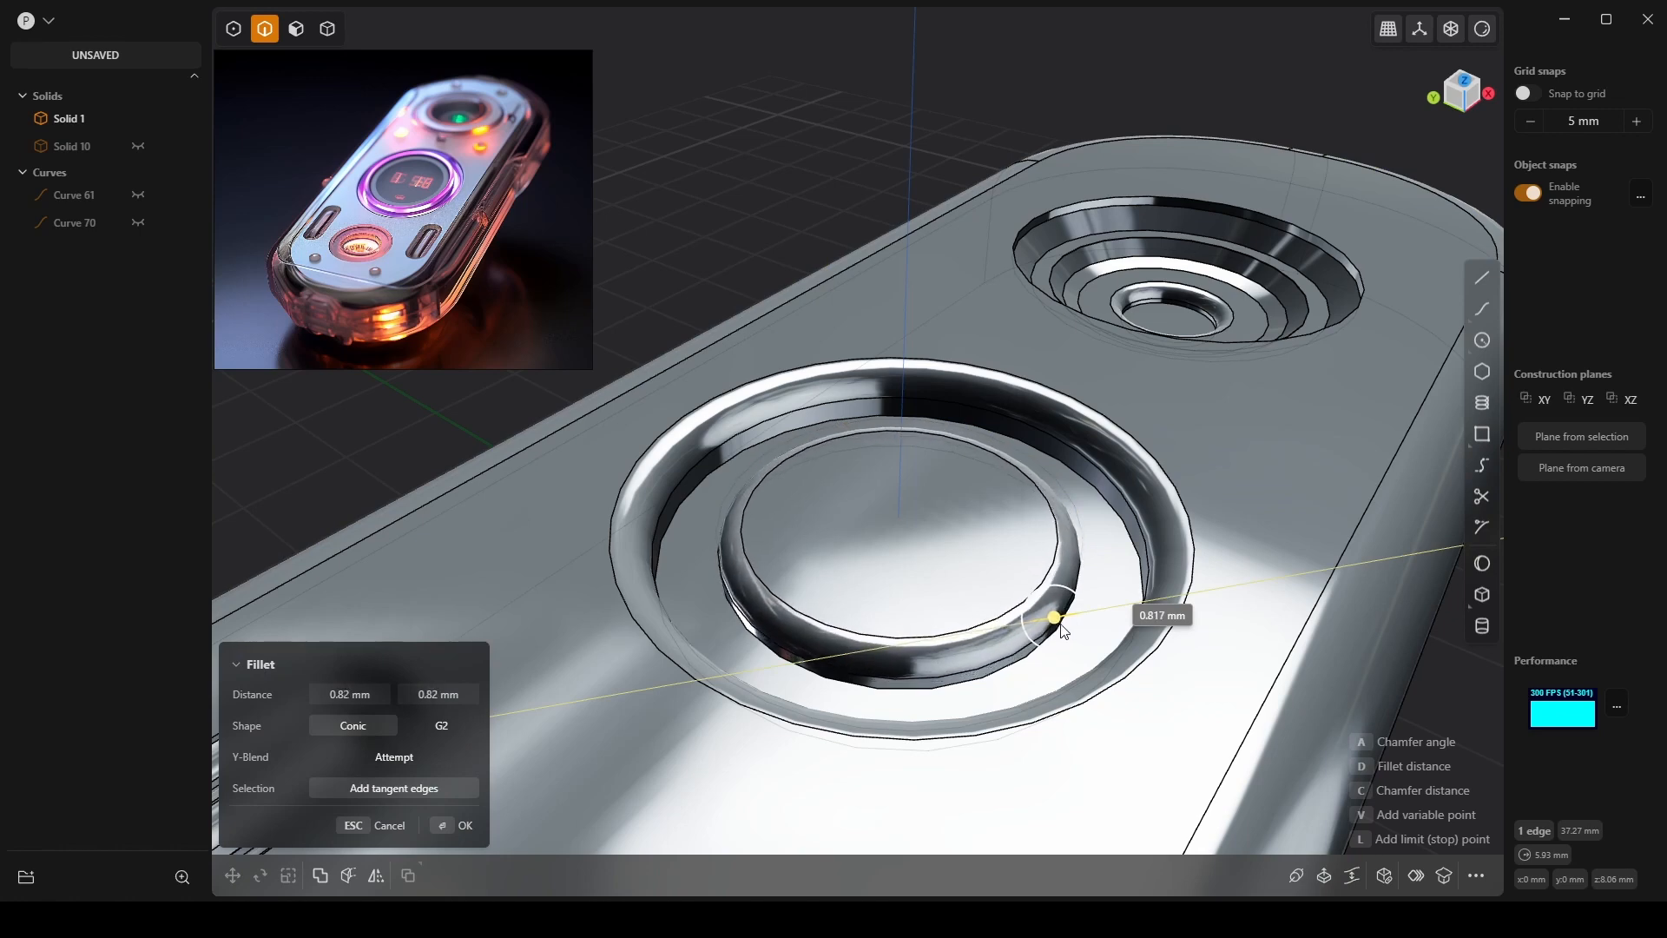
key("Return")
scroll(983, 575, "down", 3)
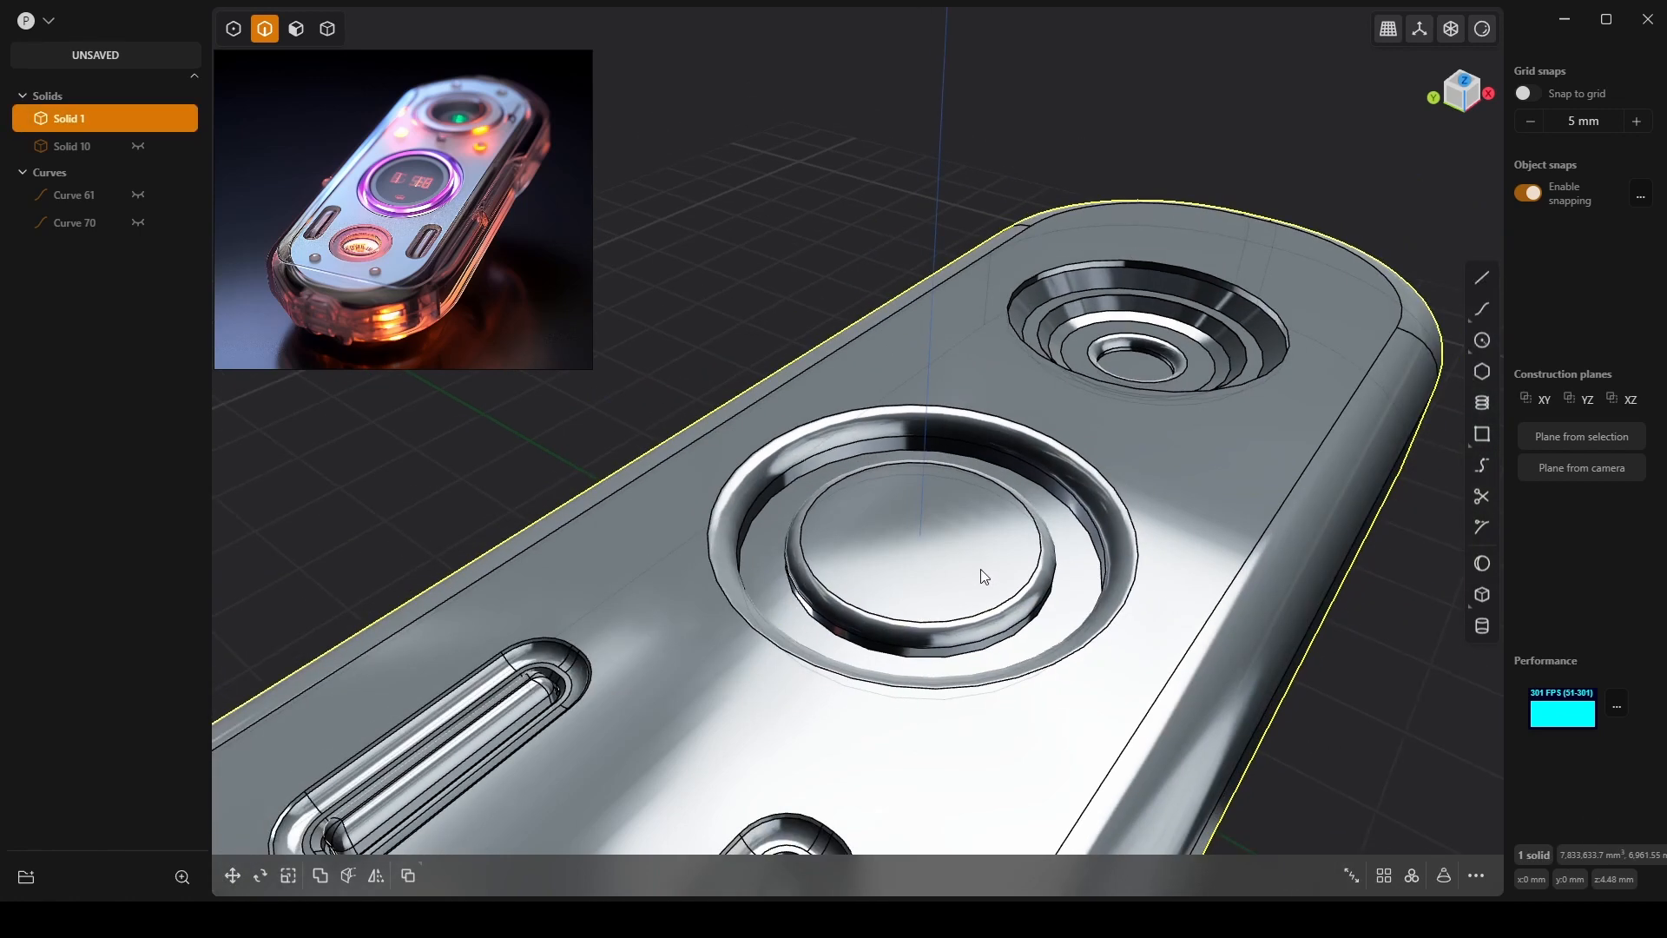
scroll(981, 569, "down", 3)
Clear the selection and preview the device in a red viewport material.
scroll(971, 481, "down", 3)
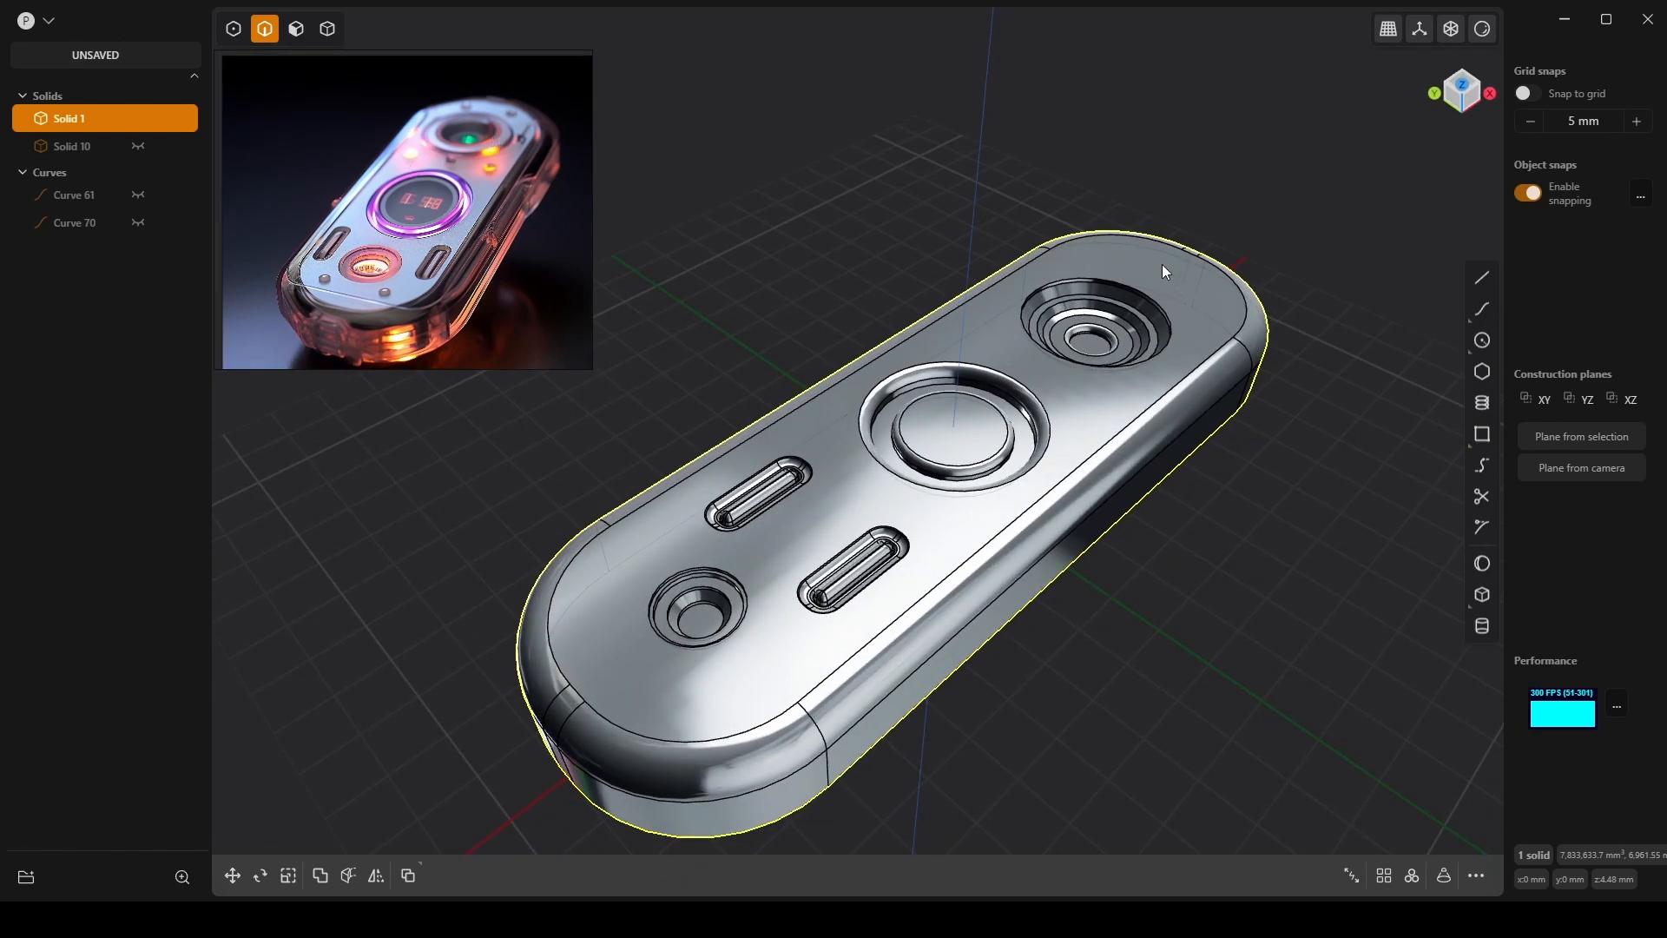
middle_click_drag(1016, 491, 1078, 460)
left_click(1258, 582)
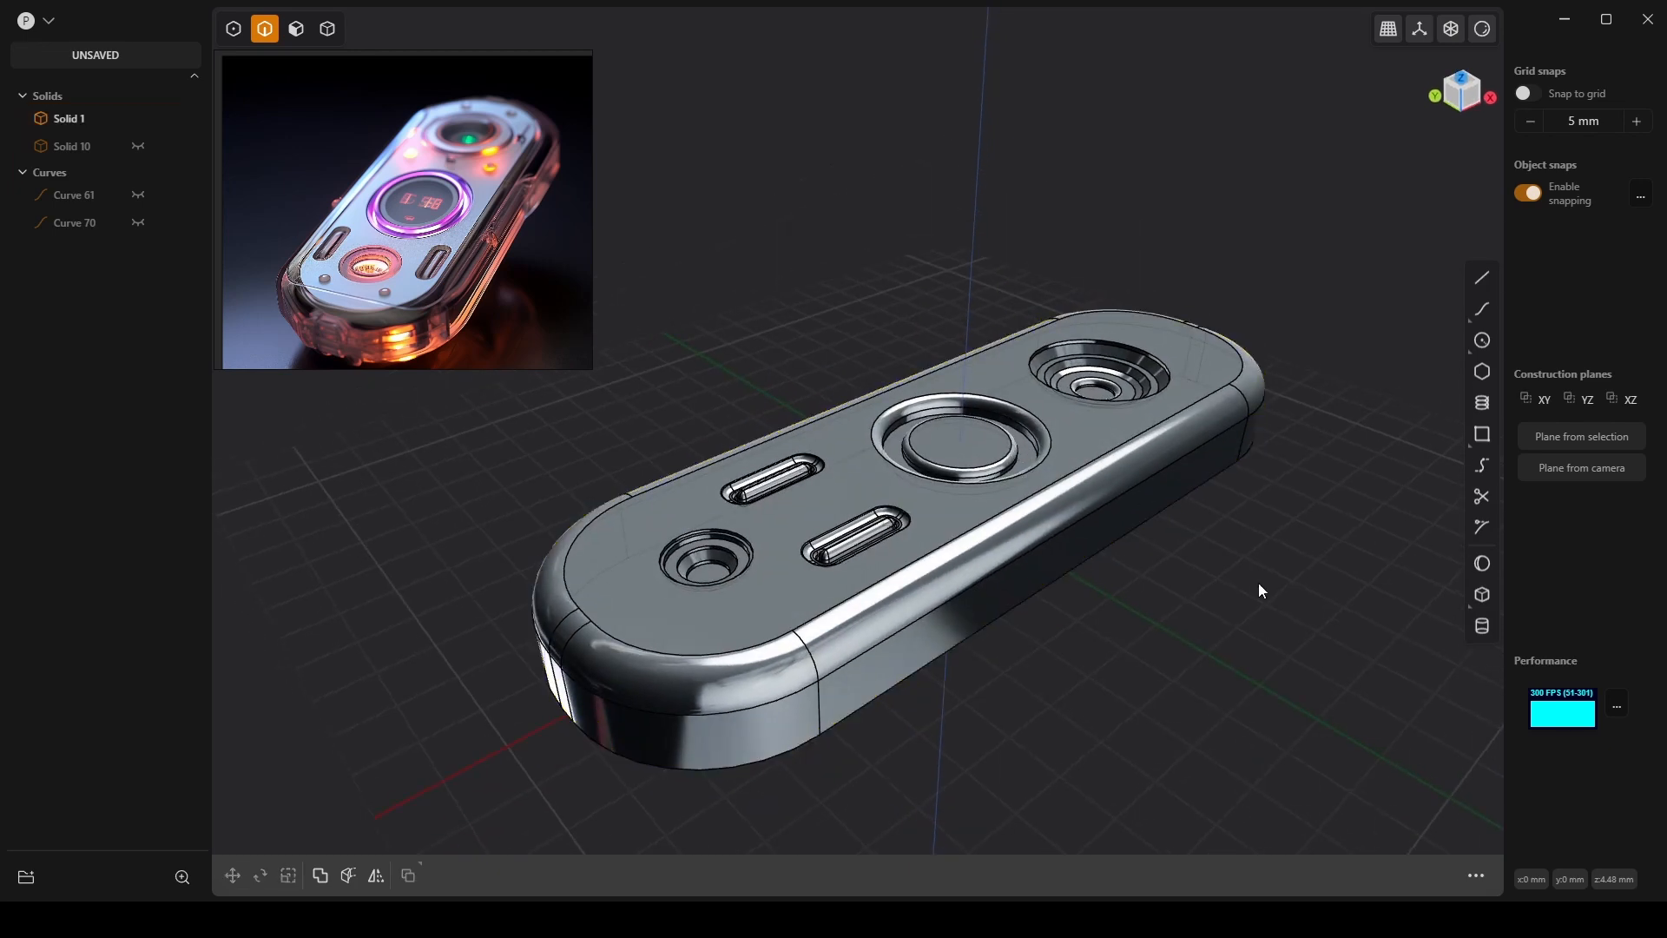
middle_click_drag(1258, 583, 1160, 577)
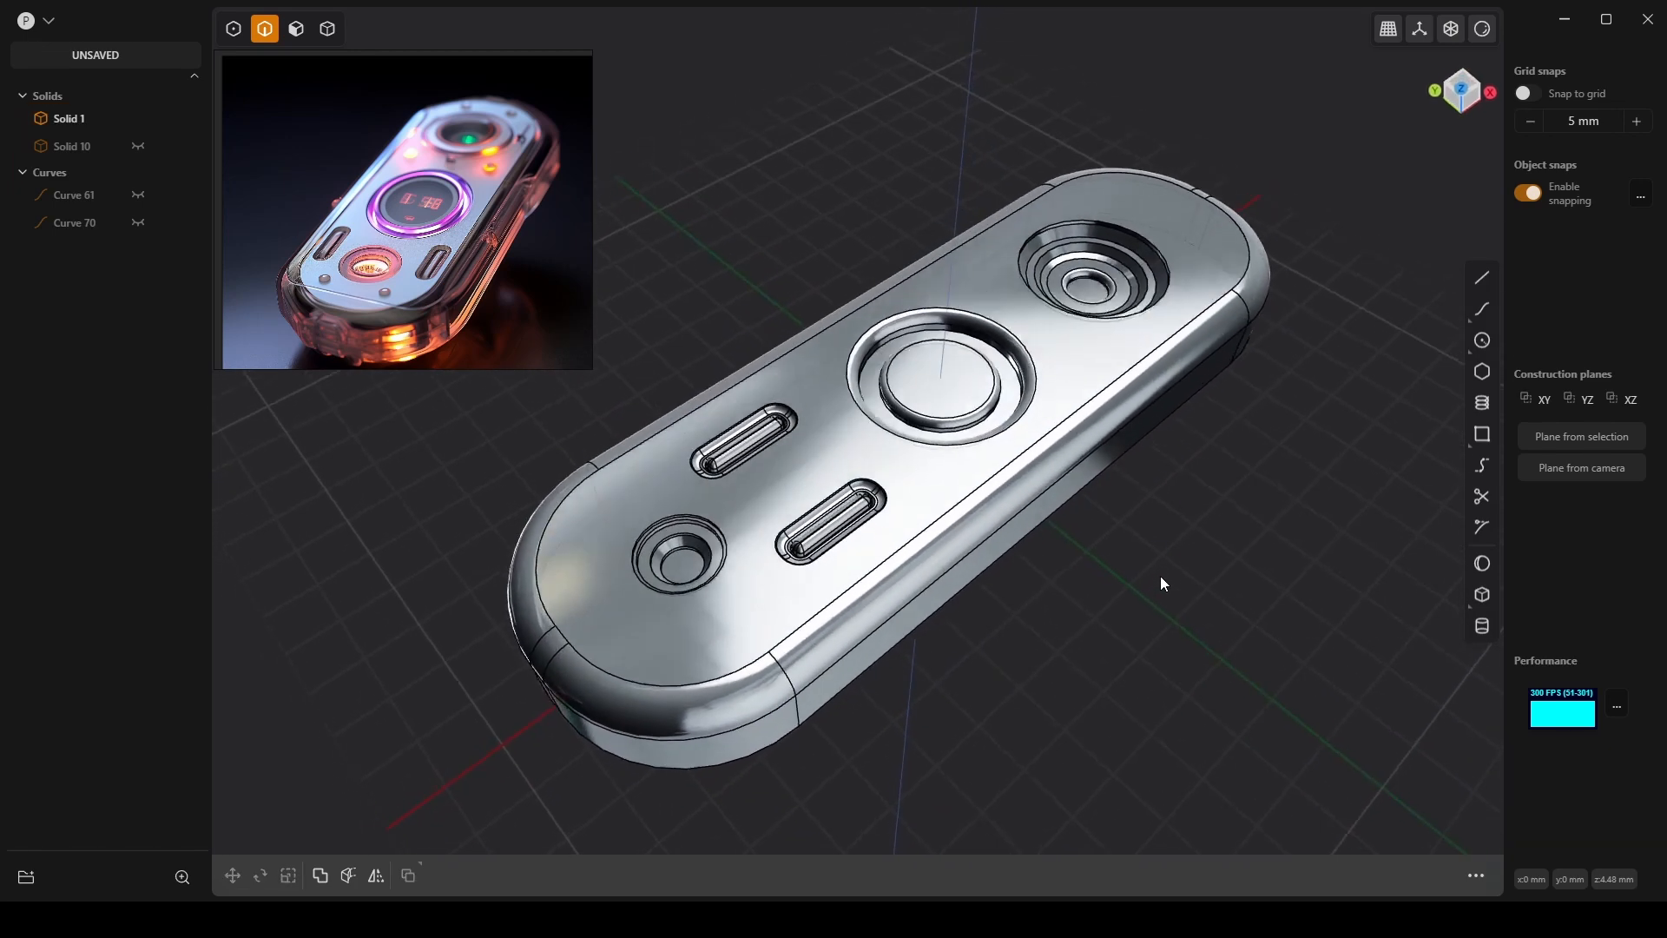
left_click(1482, 29)
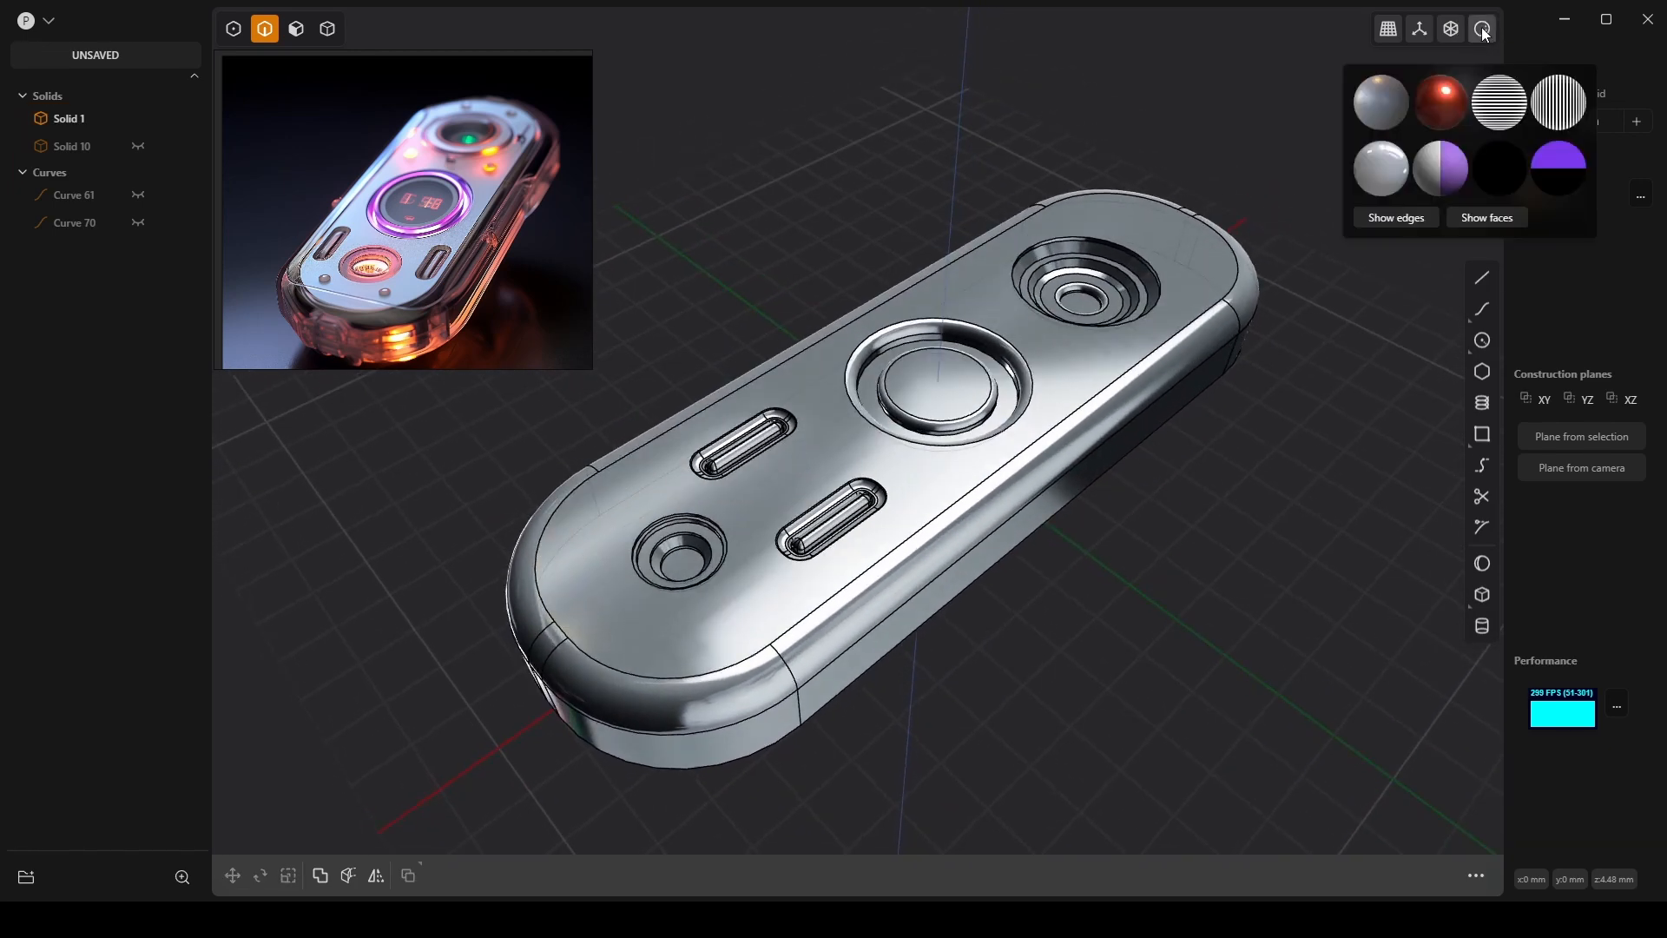
left_click(1433, 103)
Try silver and glossy white materials, then settle on the matte bronze-grey shading.
middle_click_drag(1279, 492, 1242, 564)
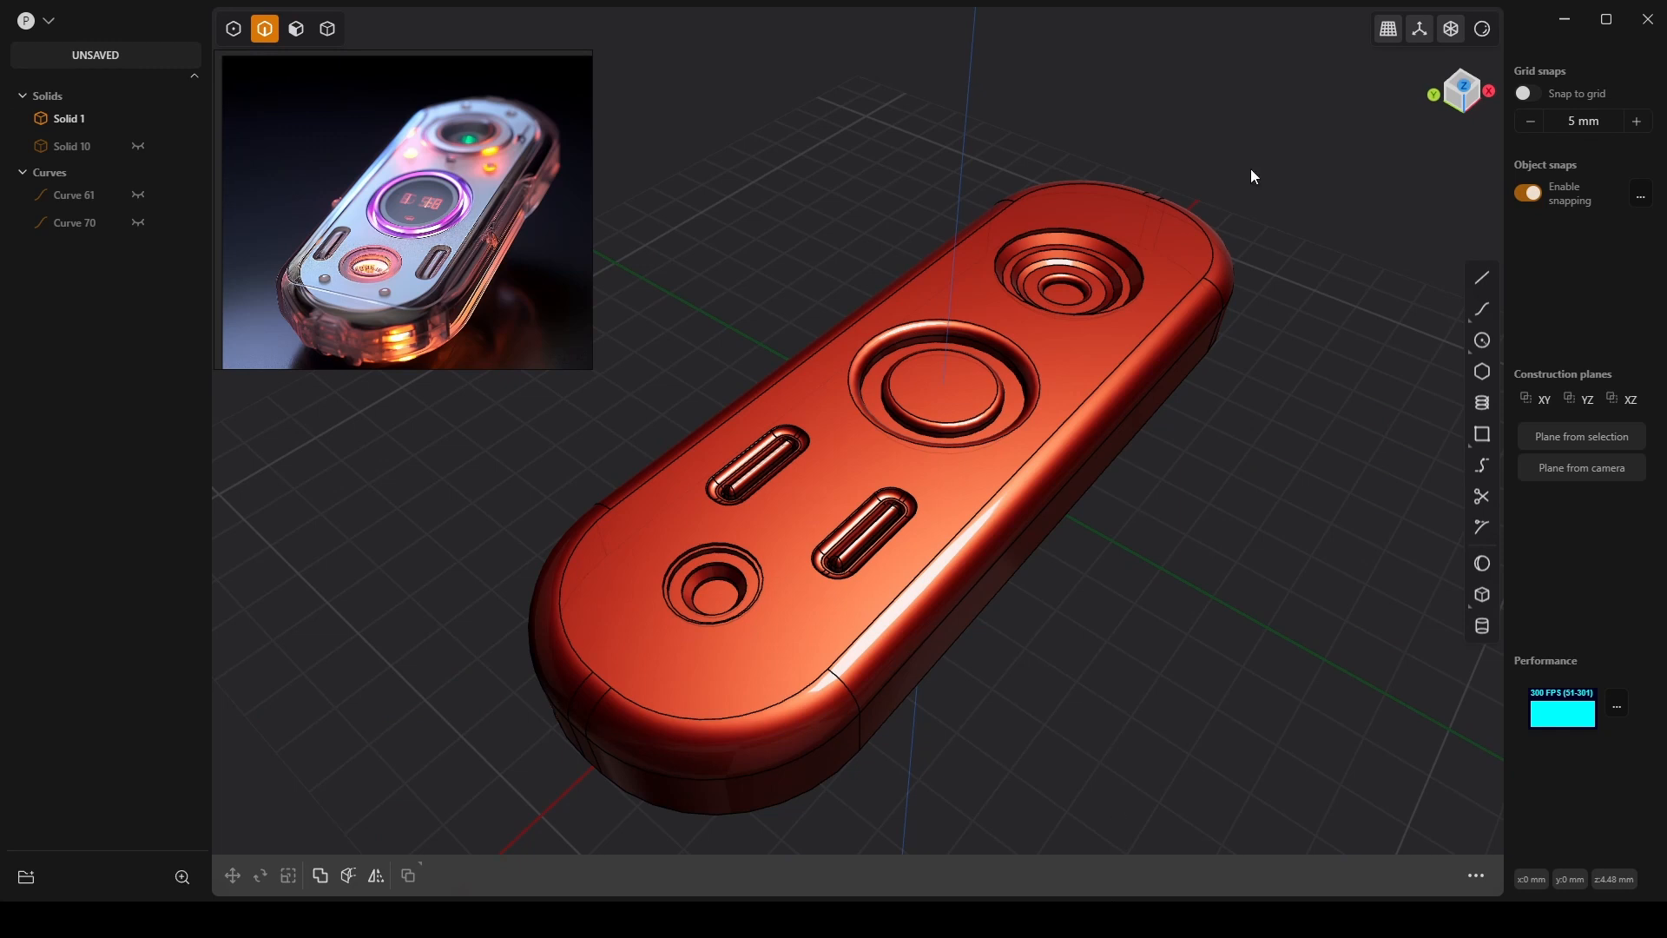
left_click(1474, 33)
mouse_move(1474, 33)
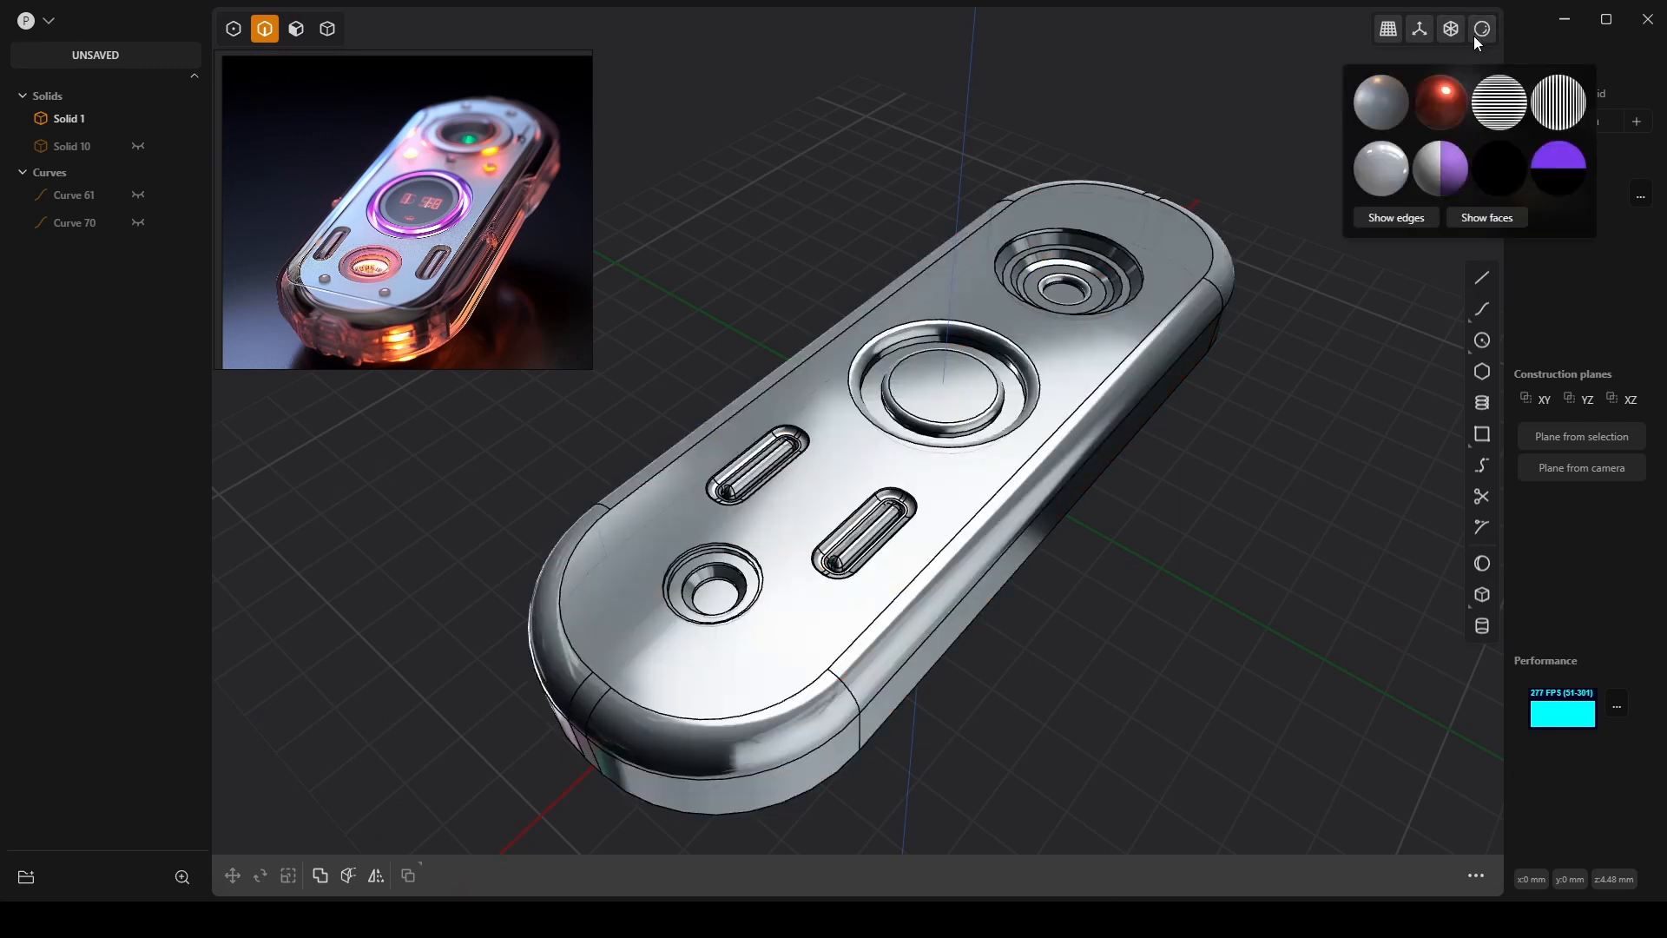
left_click(1387, 165)
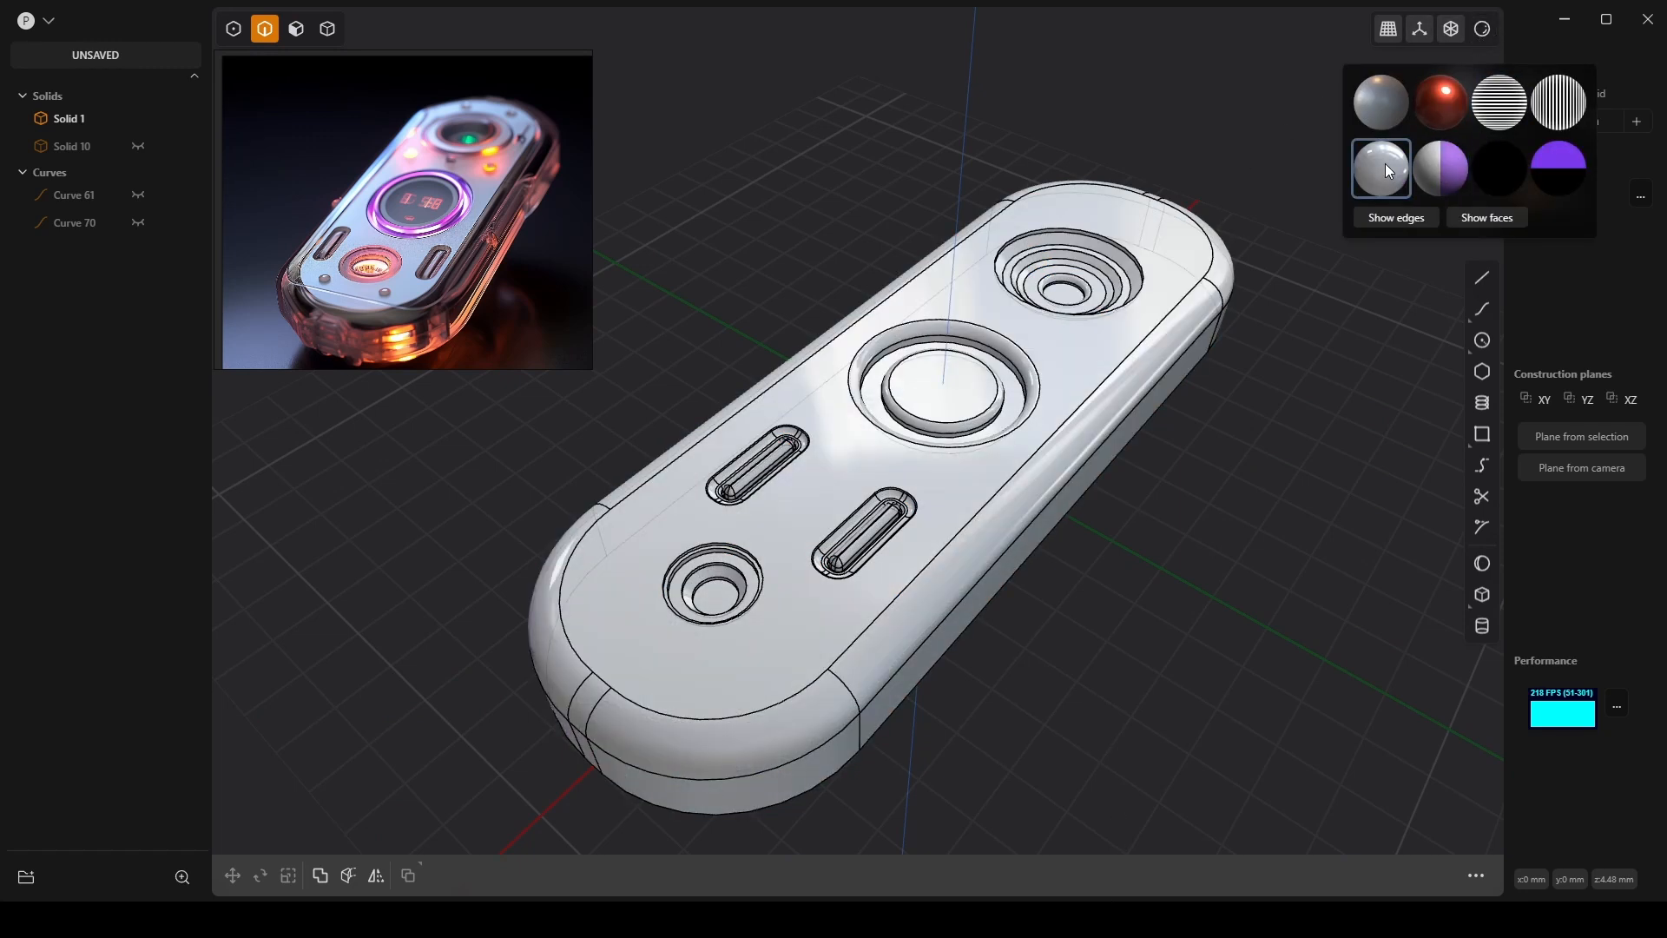
left_click(1379, 110)
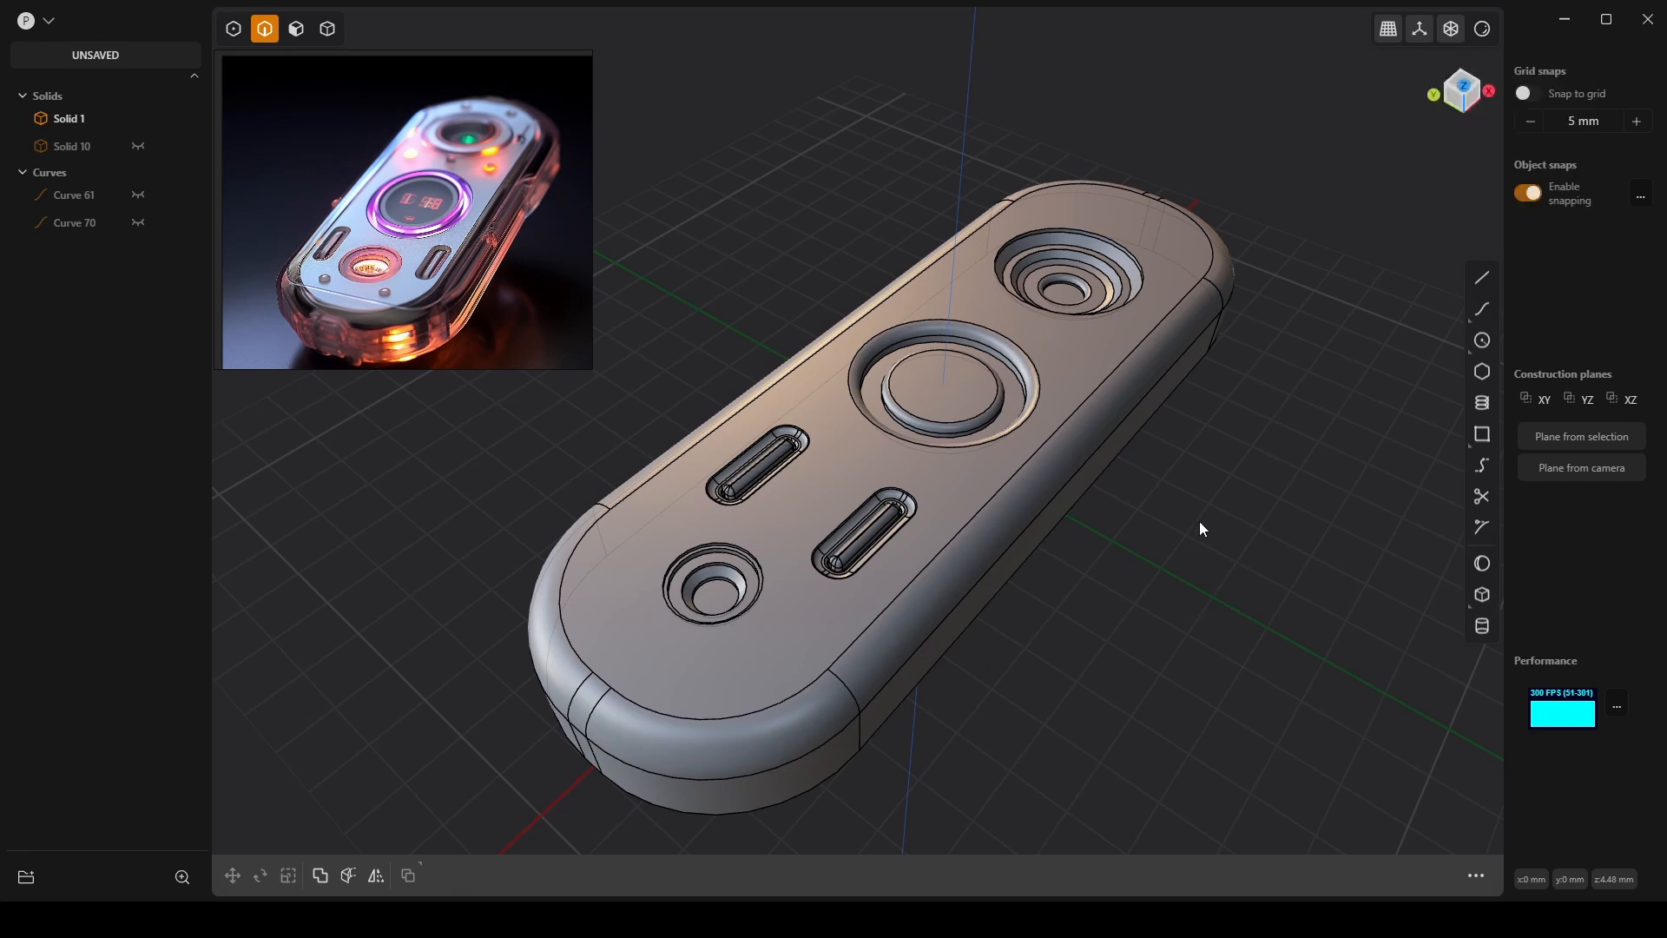
middle_click_drag(1200, 523, 1216, 488)
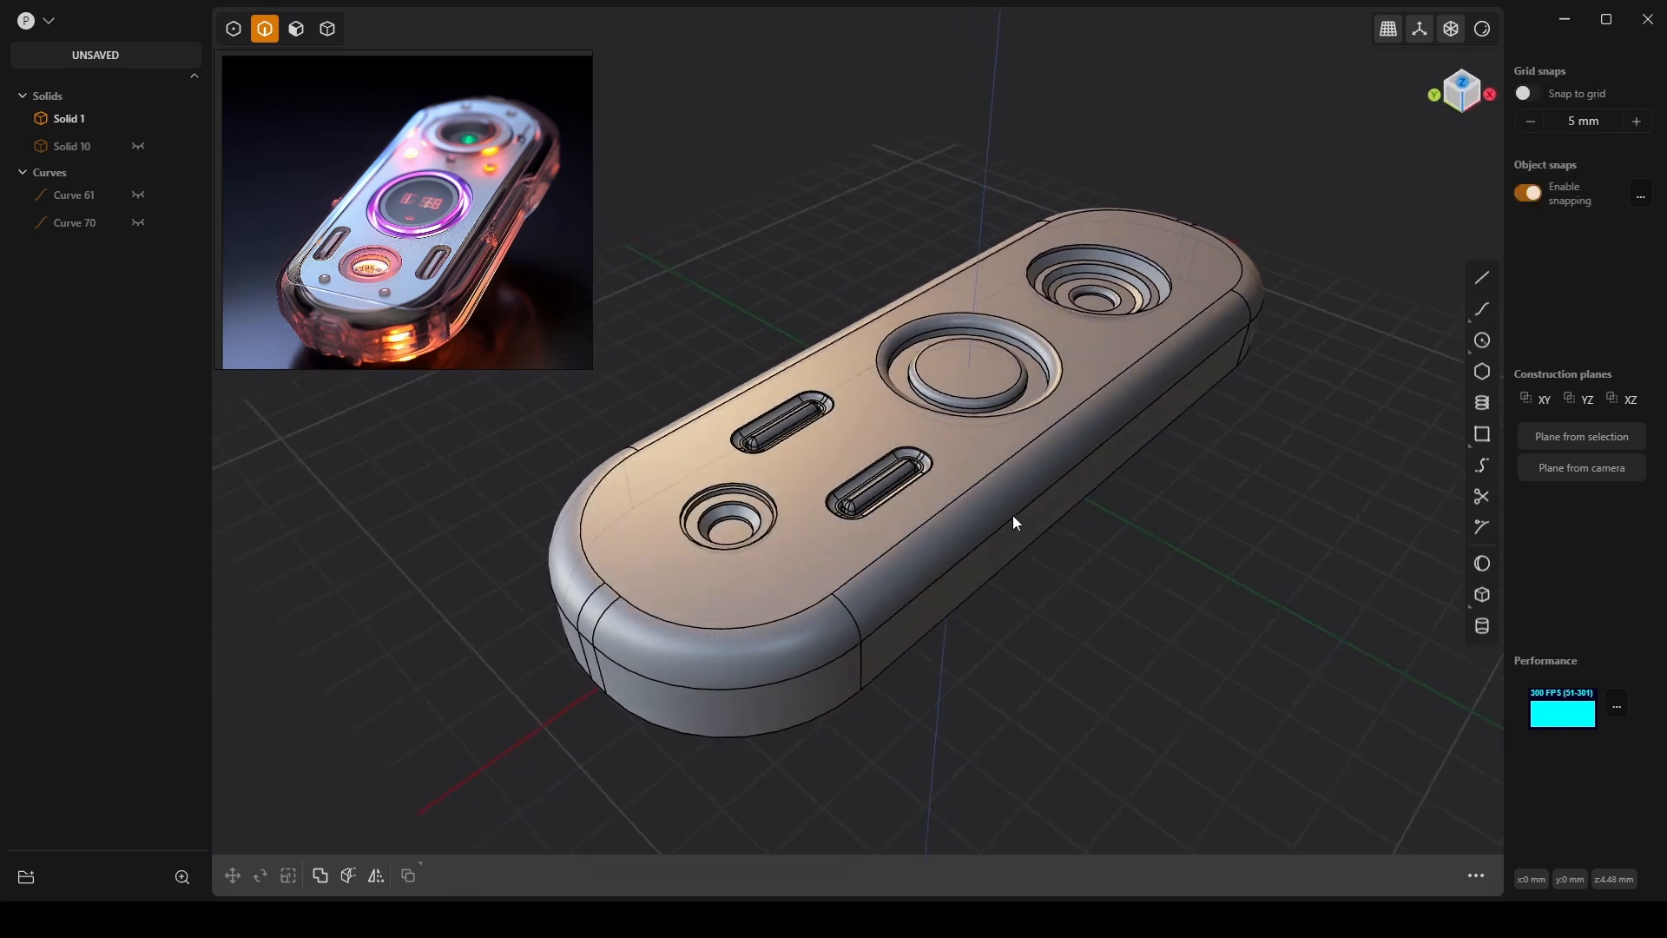
middle_click_drag(1013, 517, 882, 525)
scroll(709, 509, "up", 5)
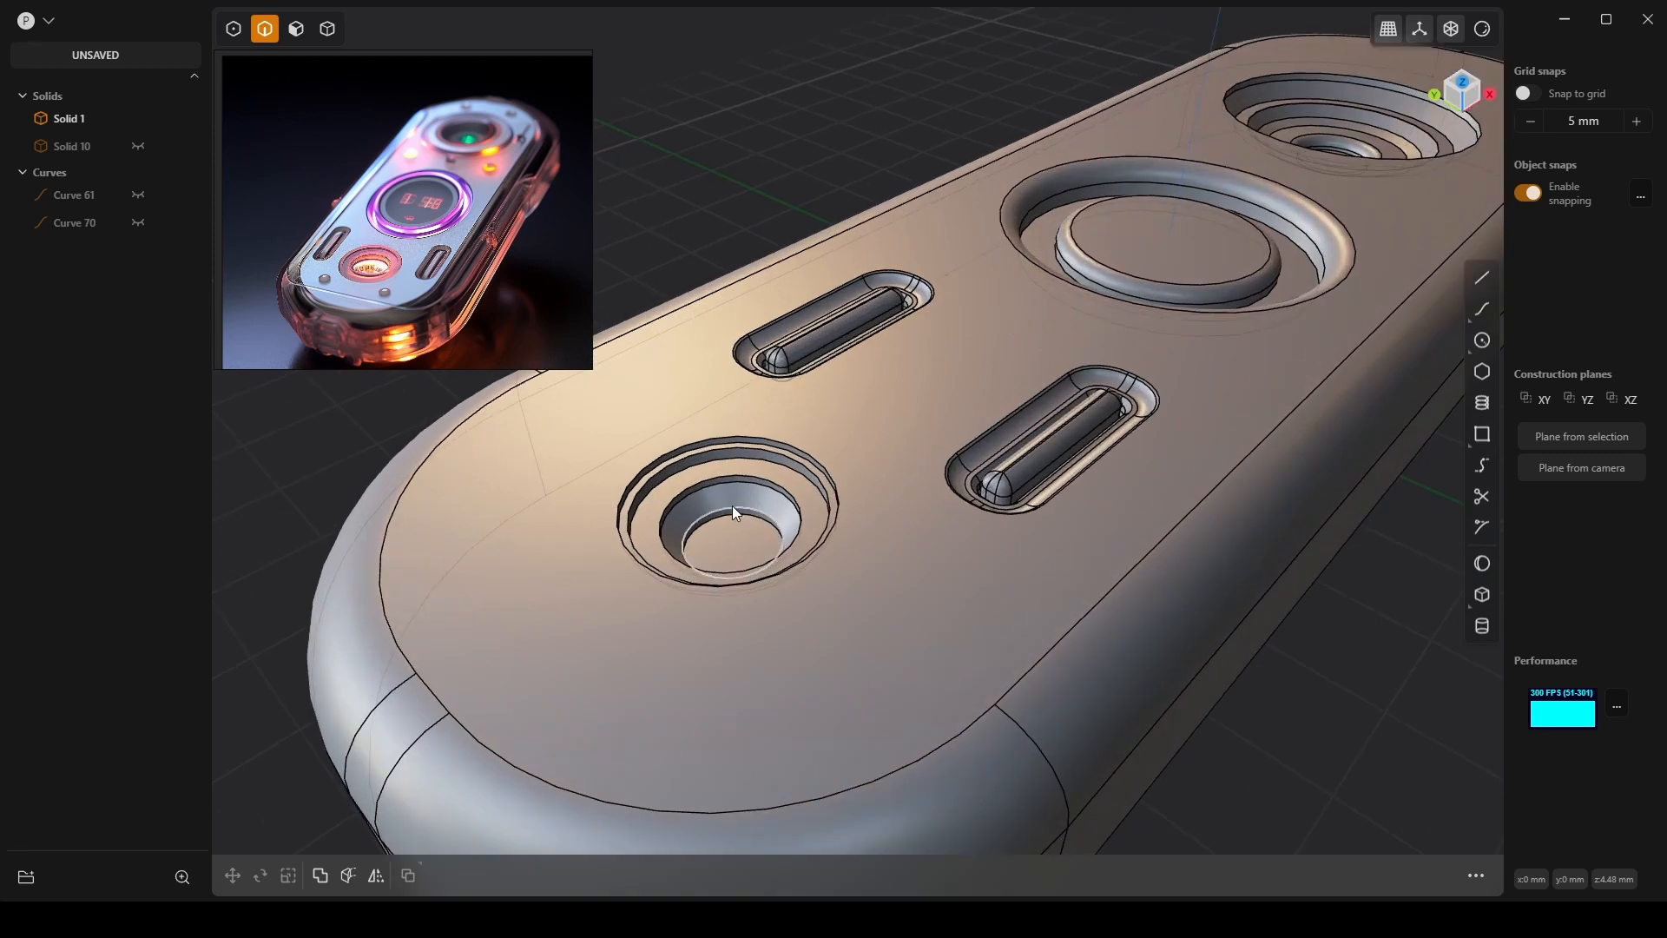
scroll(732, 506, "down", 5)
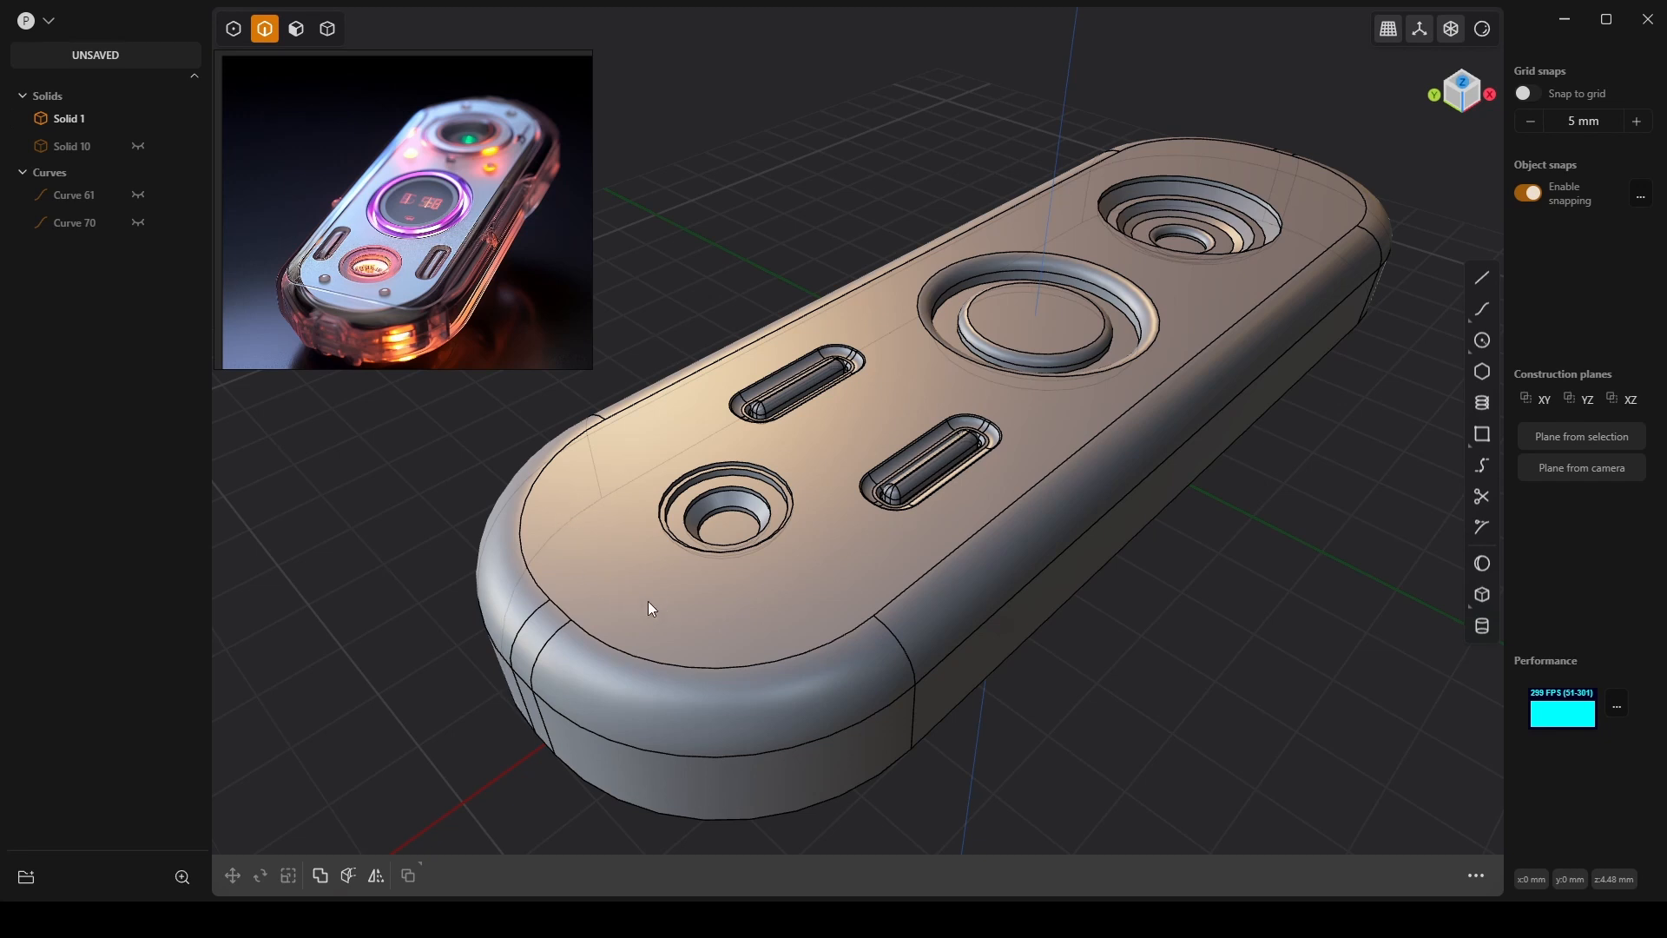
middle_click_drag(1274, 388, 1277, 377)
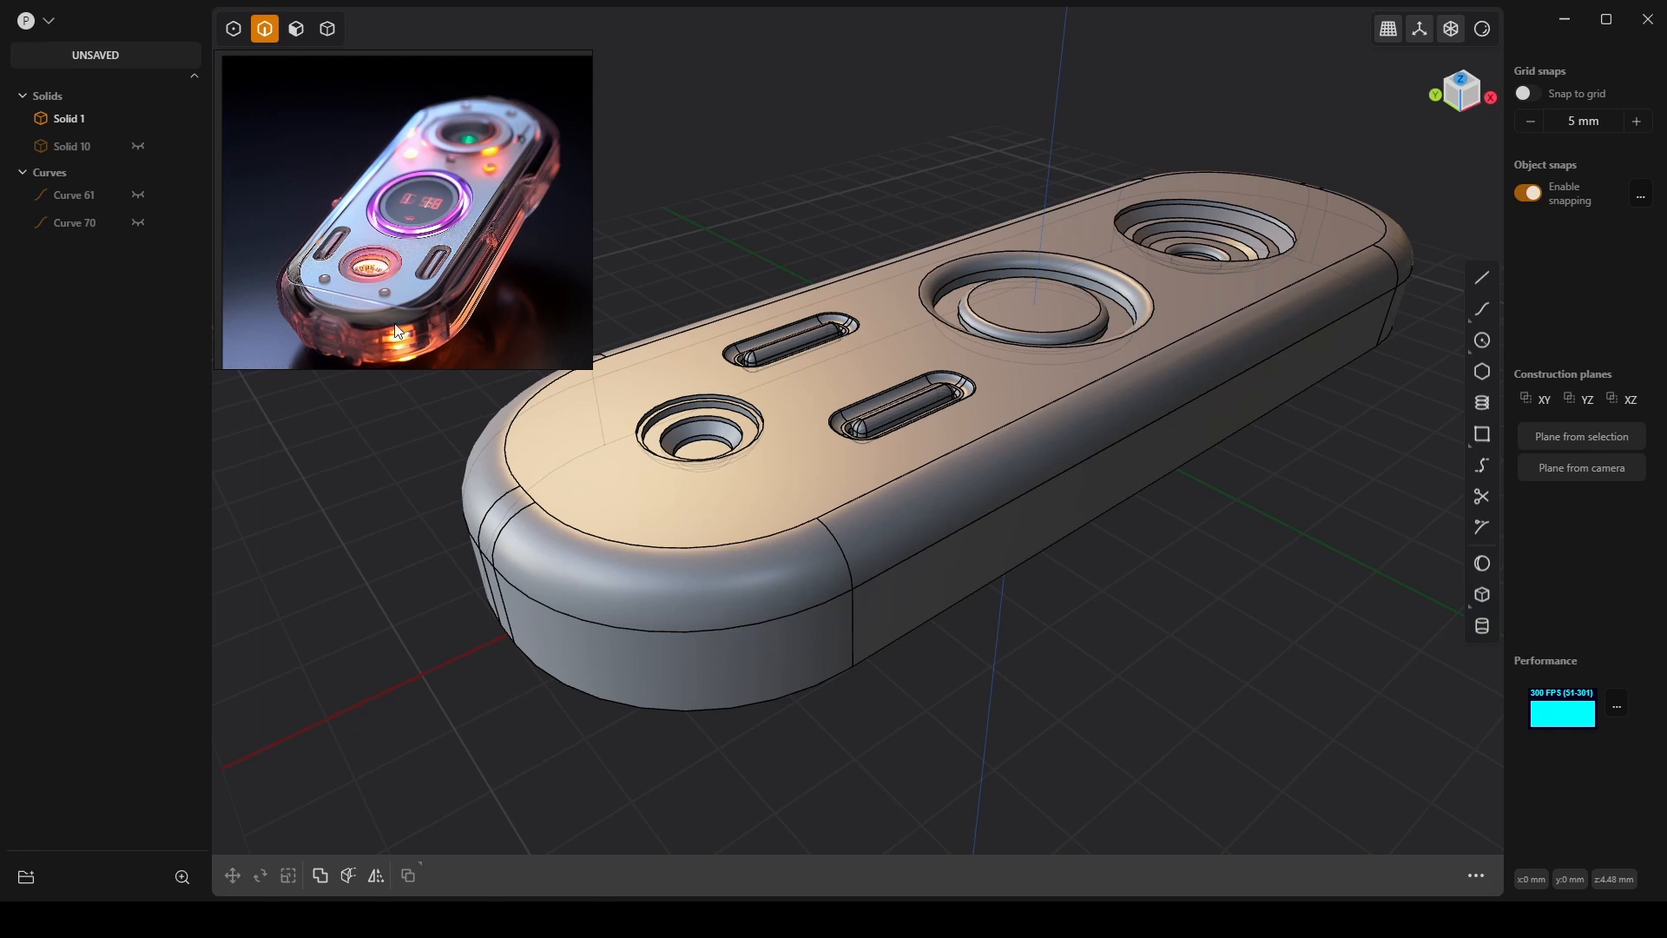
middle_click_drag(801, 514, 780, 482)
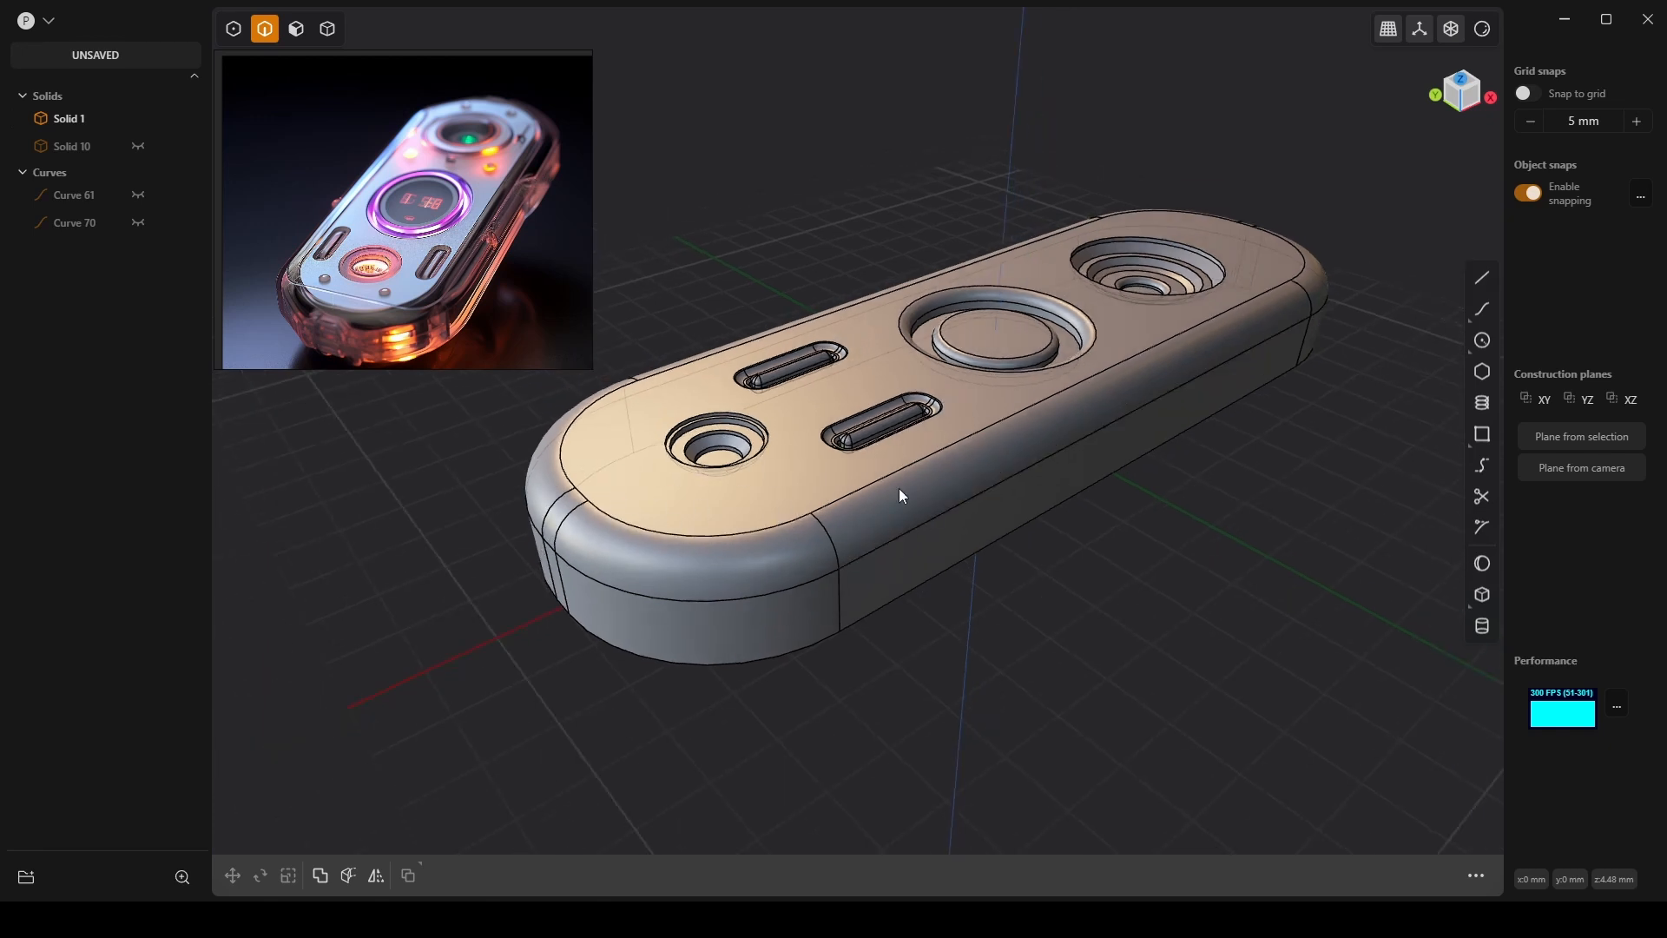
middle_click_drag(899, 488, 824, 366)
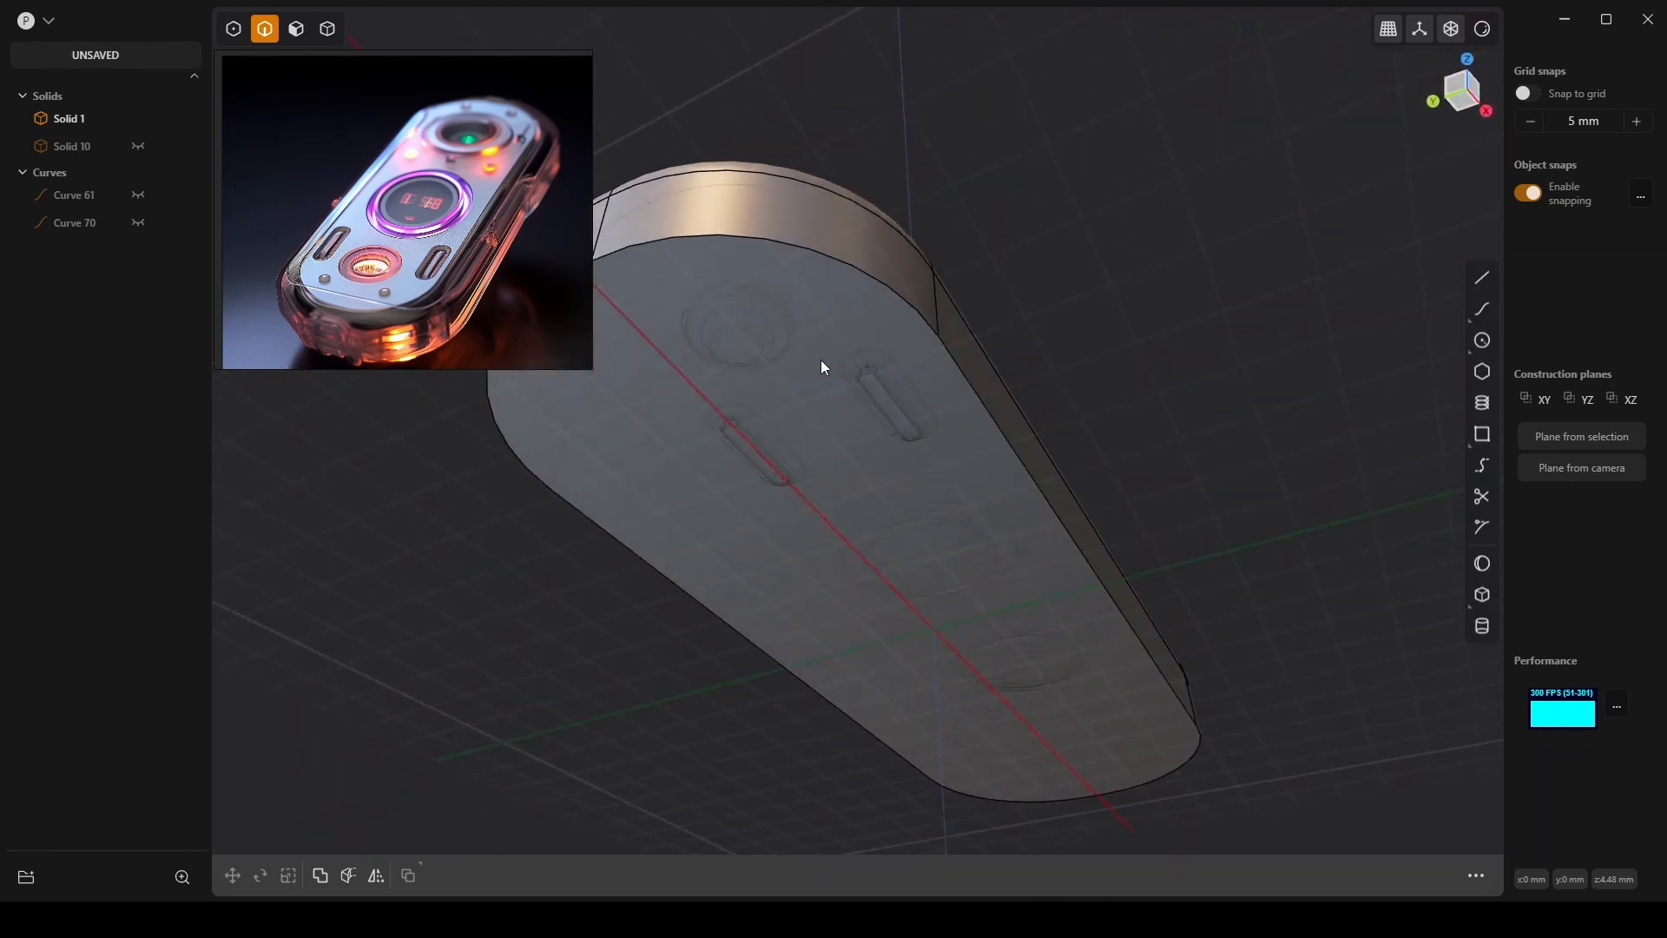
left_click(849, 377)
key("f")
key("Escape")
key("4")
key("3")
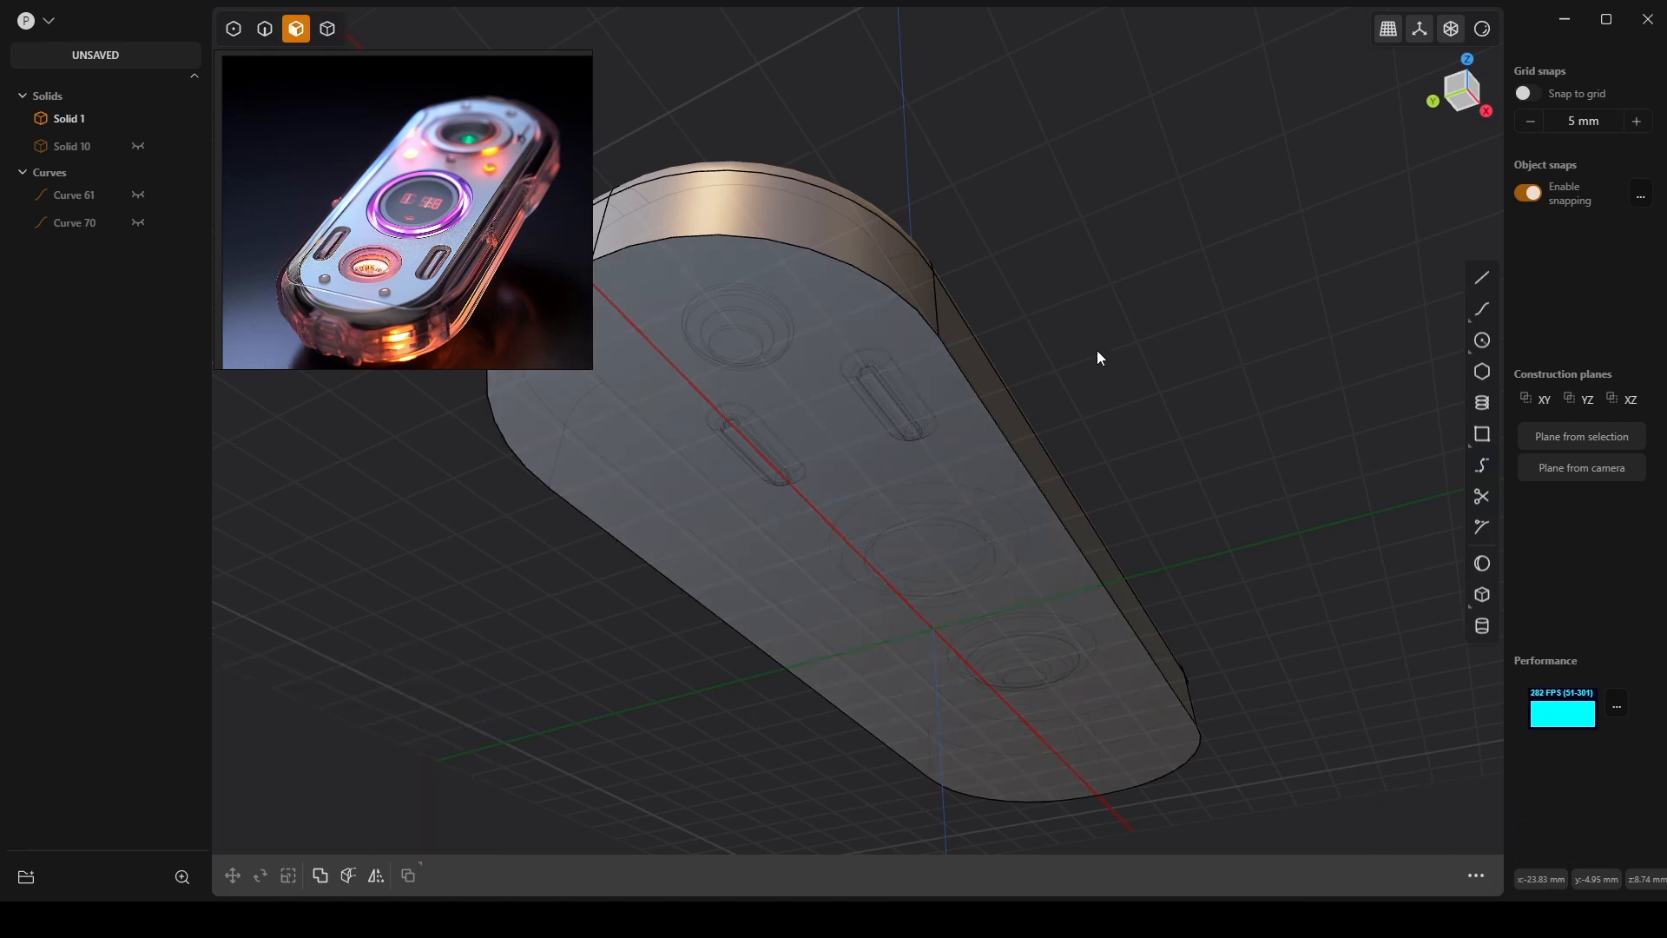
middle_click_drag(1096, 350, 1140, 500)
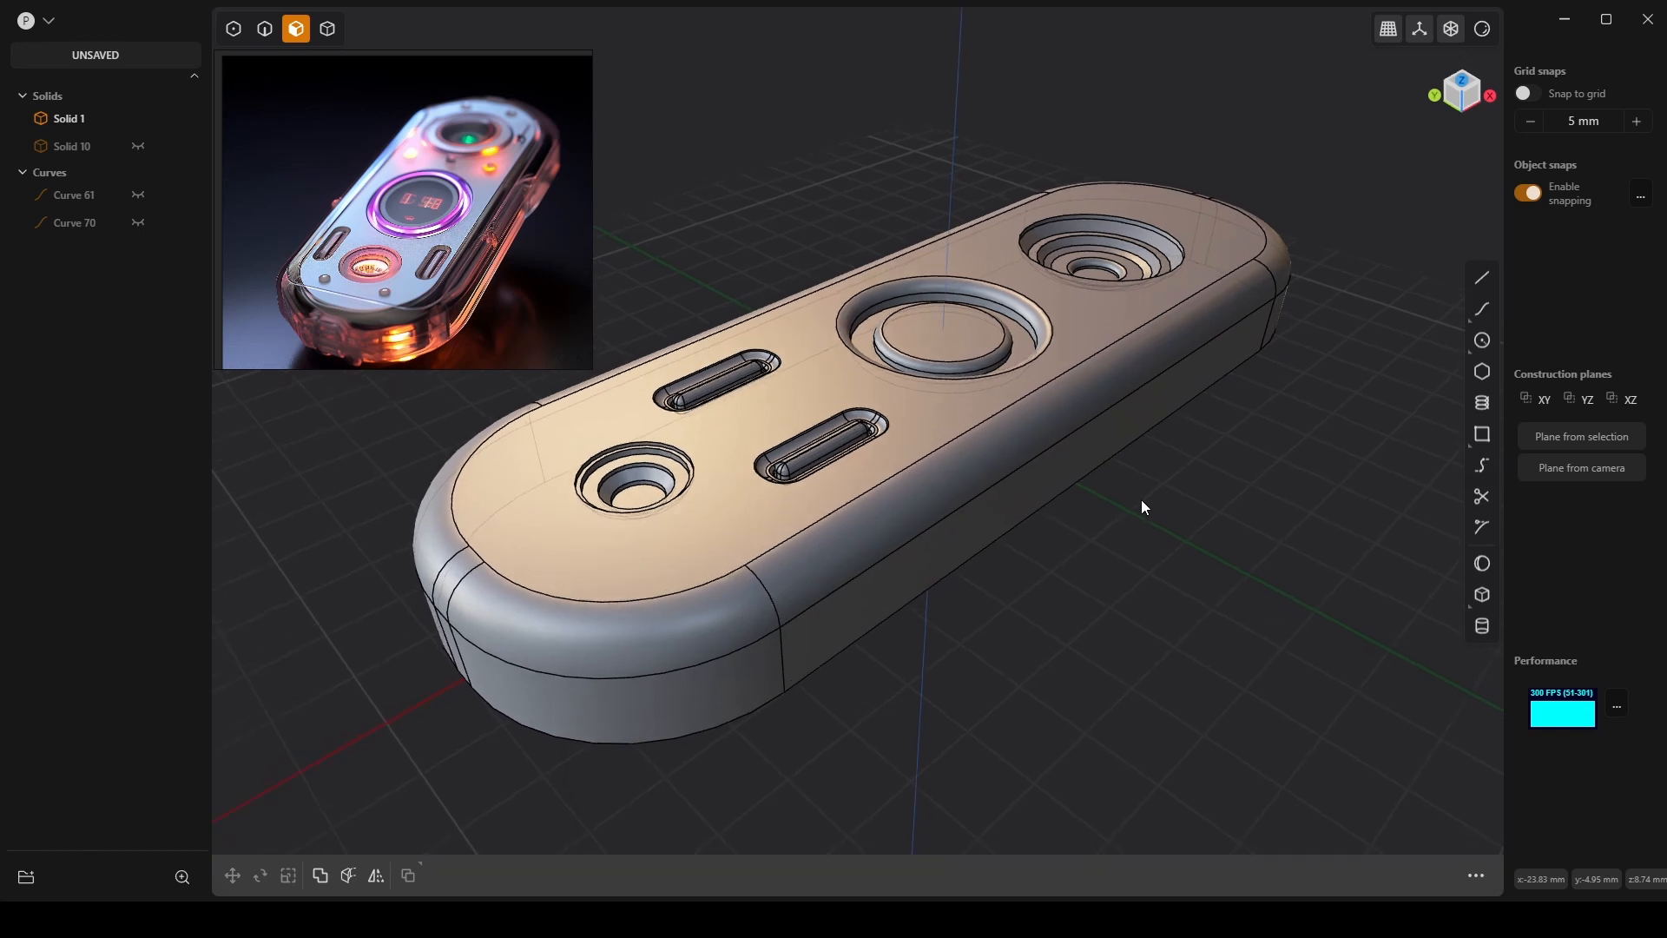